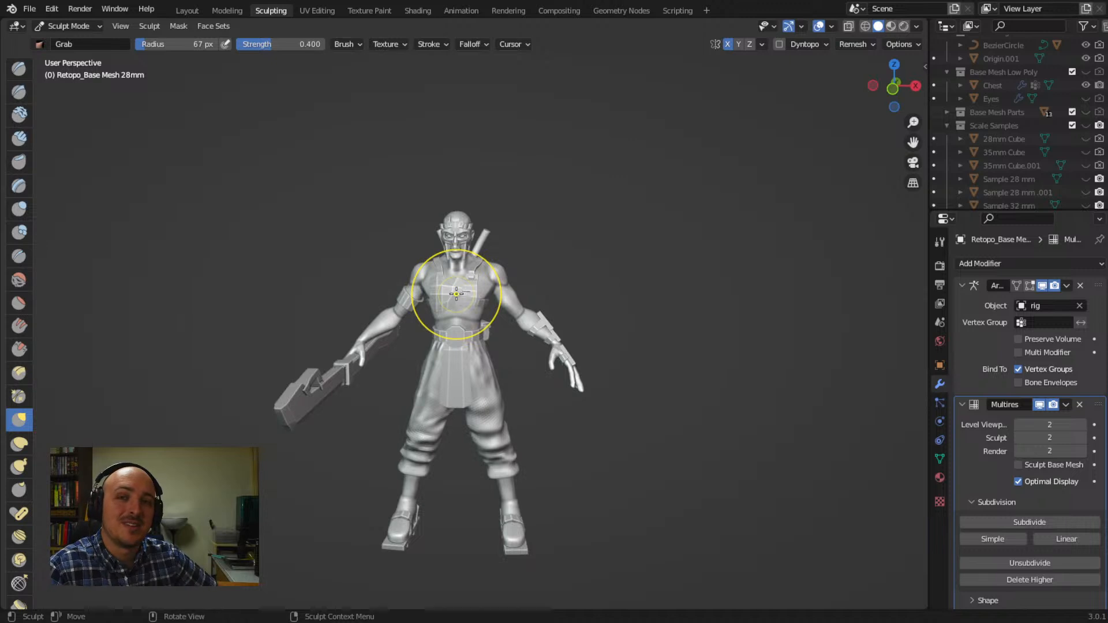
mouse_move(456, 293)
middle_down()
mouse_move(485, 279)
mouse_move(468, 296)
middle_up()
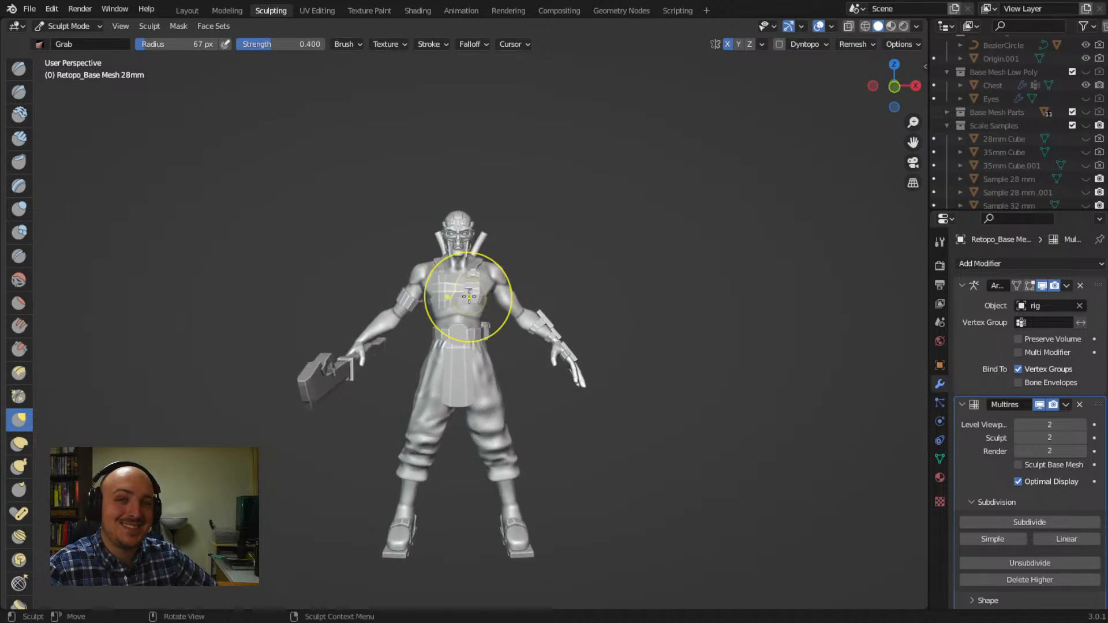
middle_drag(469, 296, 446, 301)
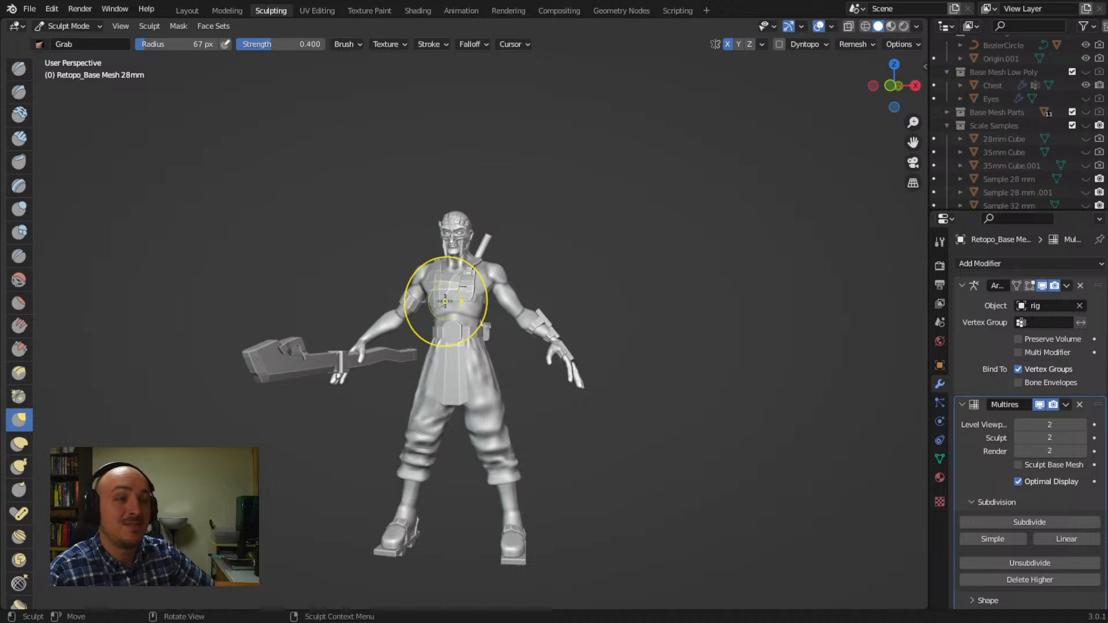
mouse_move(441, 318)
middle_down()
mouse_move(469, 330)
mouse_move(465, 319)
middle_up()
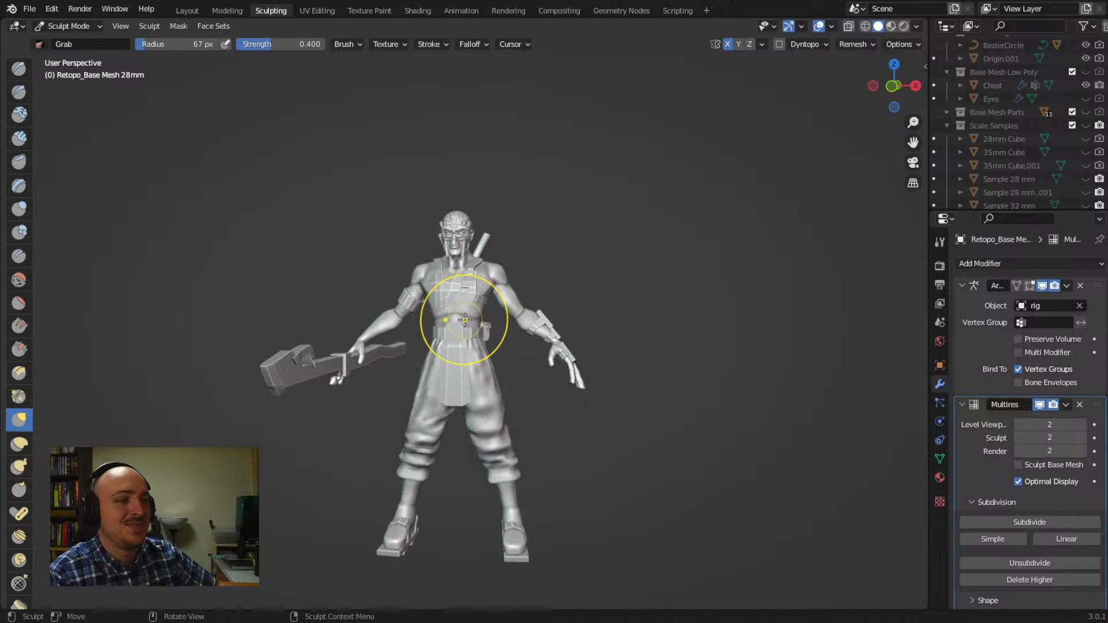
mouse_move(465, 320)
middle_down()
mouse_move(466, 356)
mouse_move(444, 353)
mouse_move(465, 353)
mouse_move(439, 376)
mouse_move(485, 382)
middle_up()
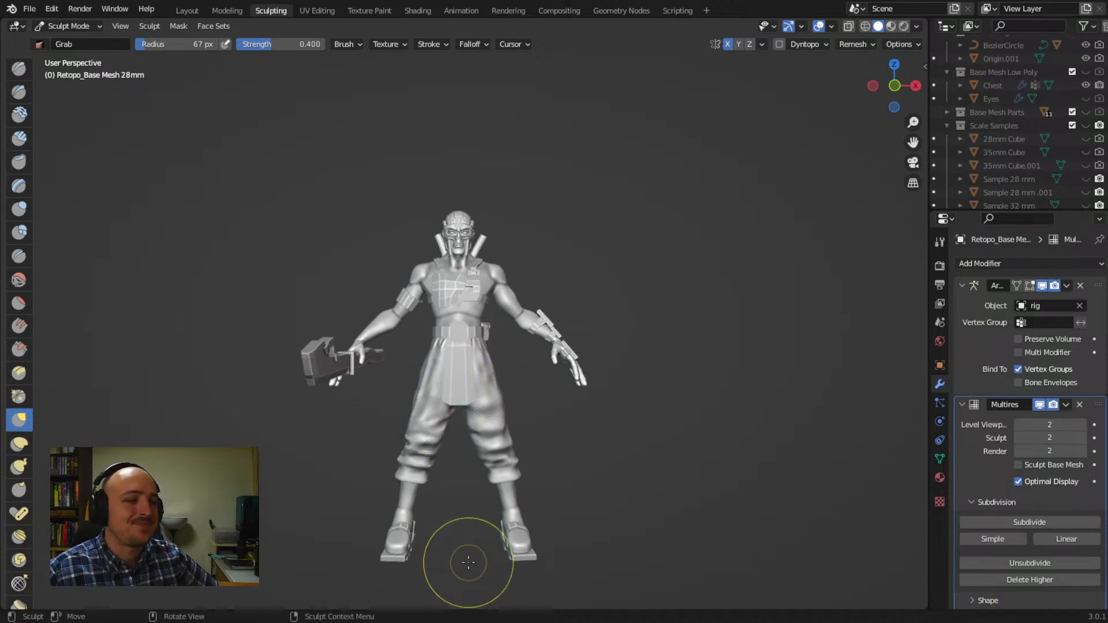
mouse_move(462, 335)
middle_down()
mouse_move(439, 341)
mouse_move(462, 349)
mouse_move(445, 349)
middle_up()
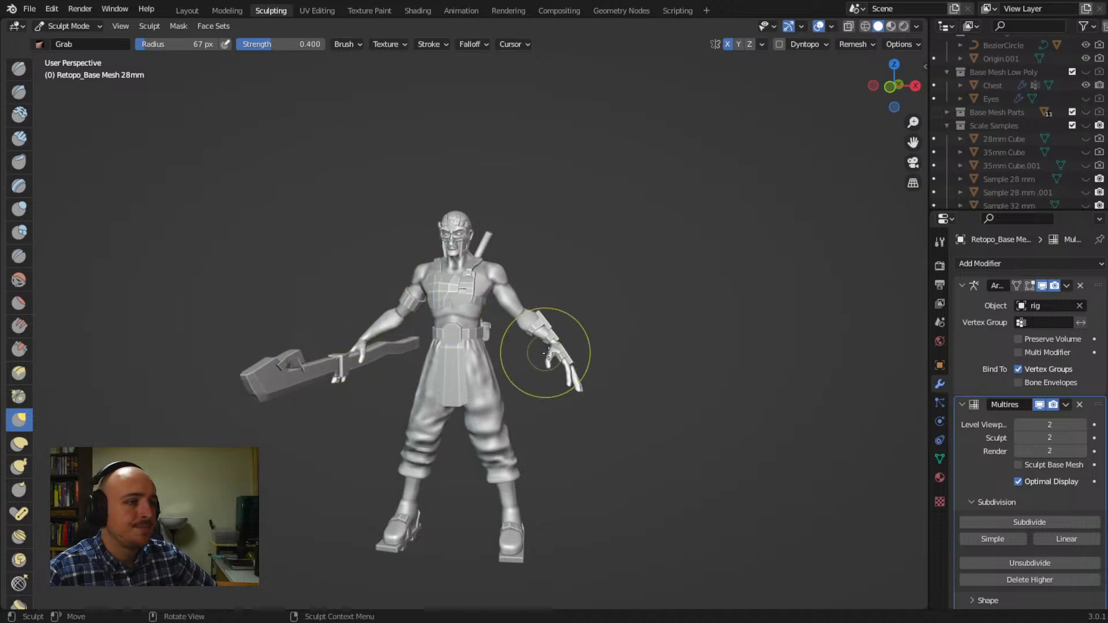
mouse_move(534, 341)
middle_down()
mouse_move(548, 337)
mouse_move(520, 346)
middle_up()
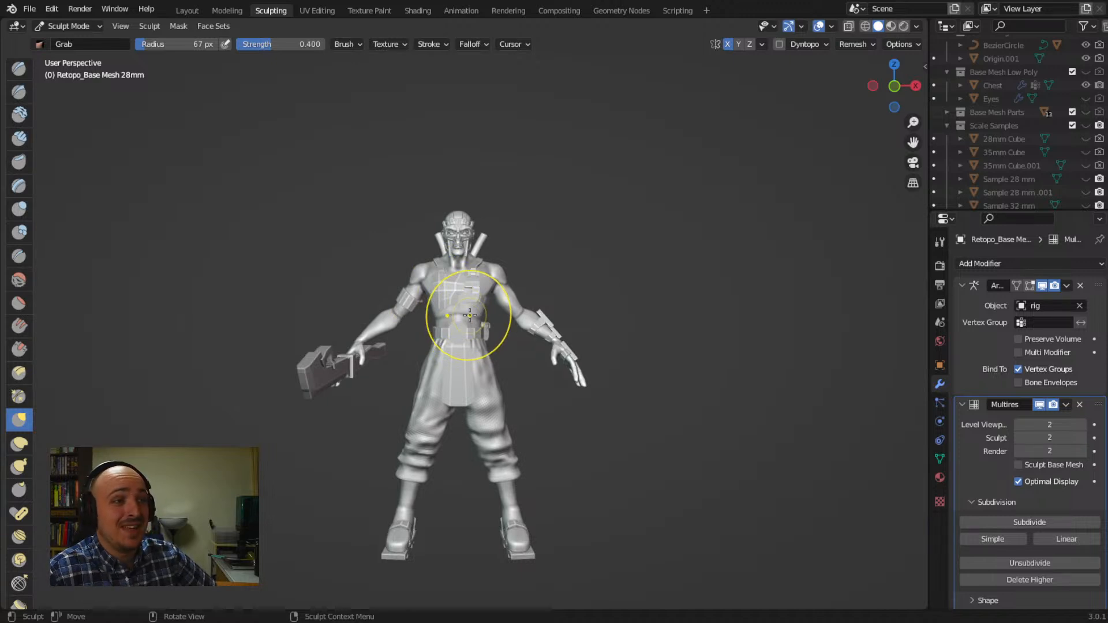
Examine the sculpted character's torso and abdomen up close, and look through the scene's gear, weapon and rig objects
scroll(480, 297, up, 5)
middle_drag(478, 320, 481, 352)
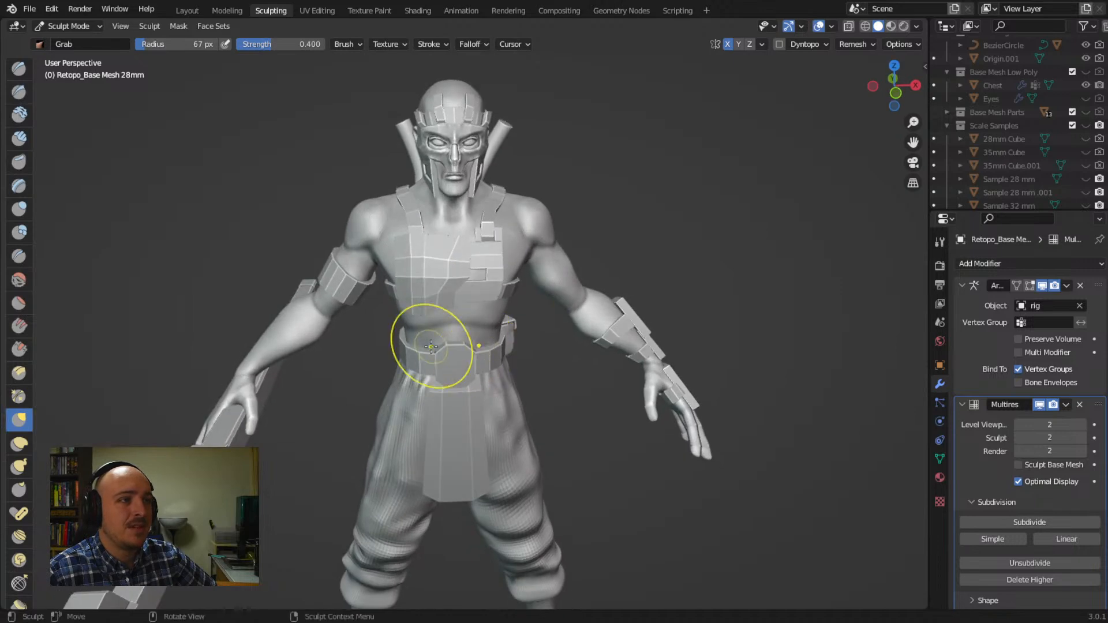
scroll(453, 311, up, 4)
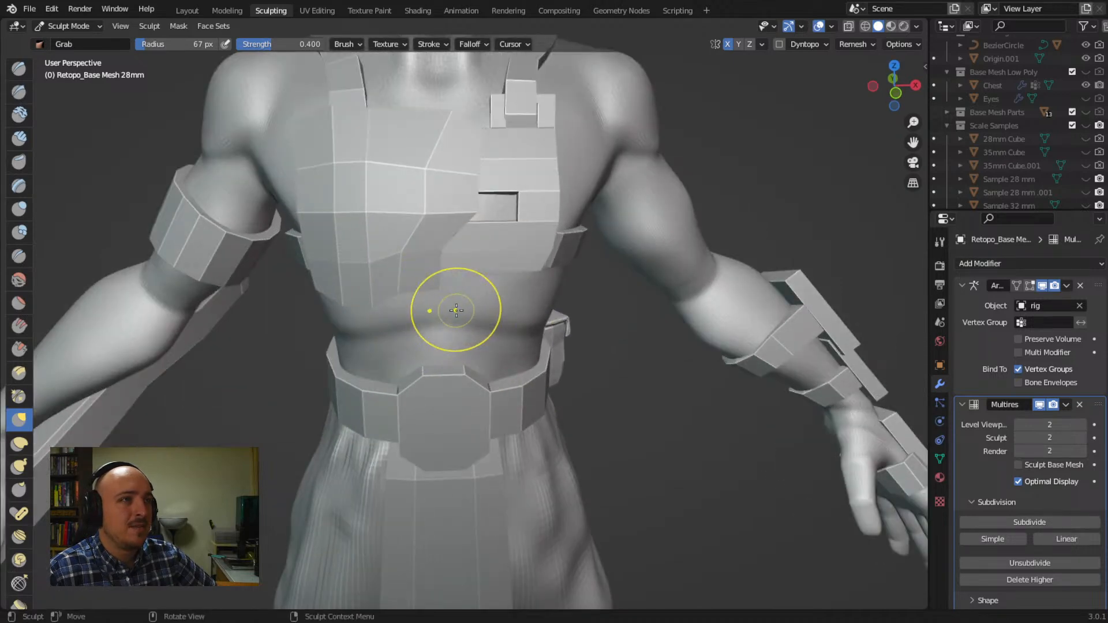
scroll(456, 310, down, 5)
scroll(1036, 145, down, 10)
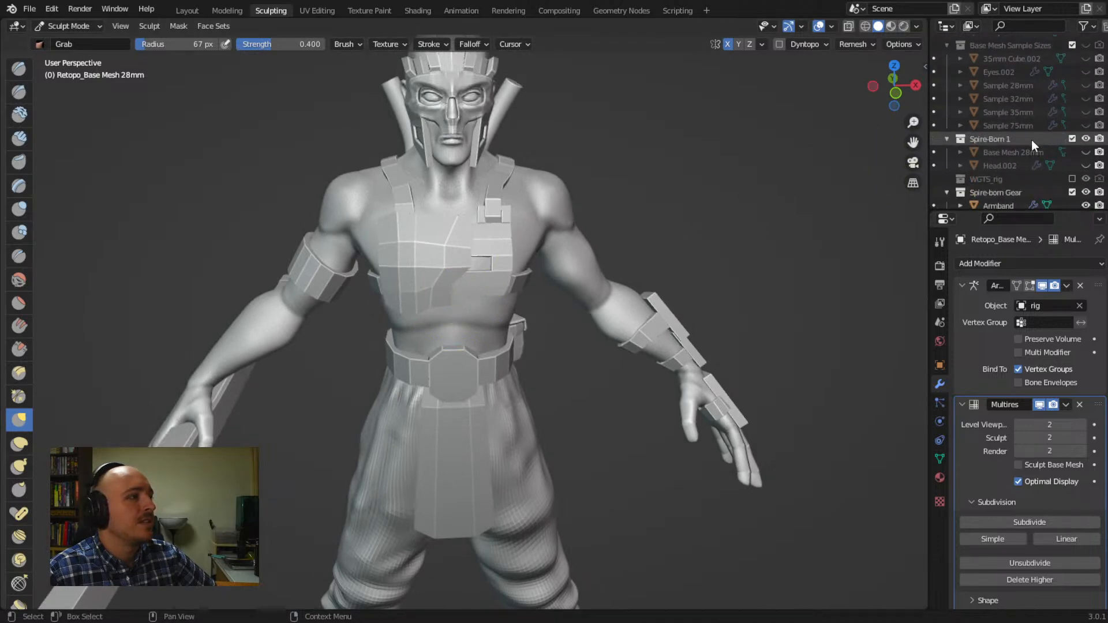
scroll(1031, 140, down, 10)
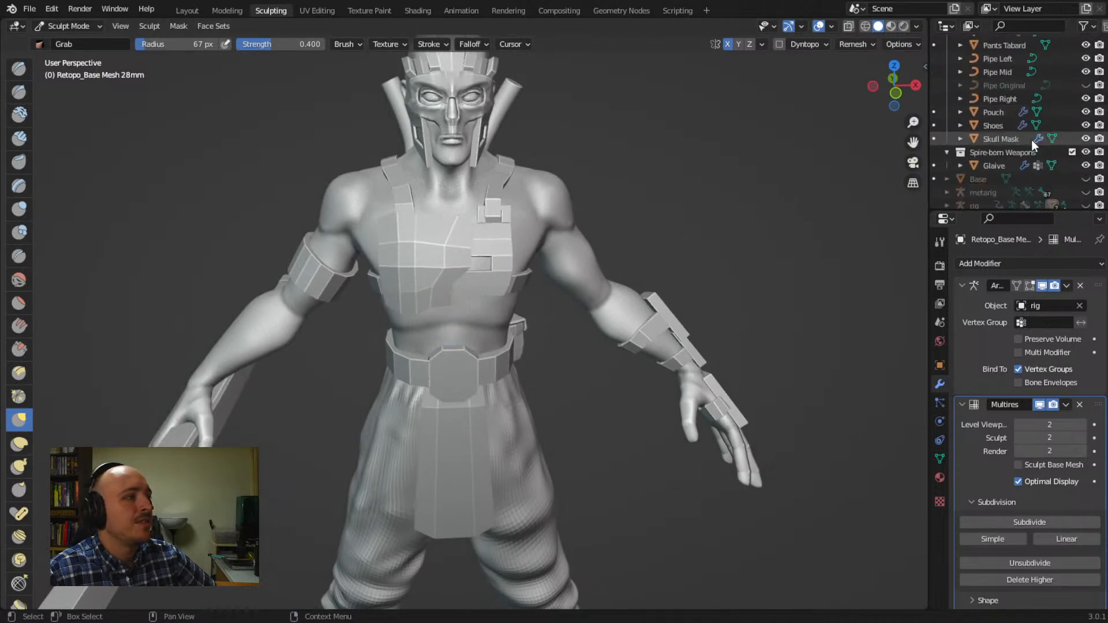
scroll(1031, 139, down, 1)
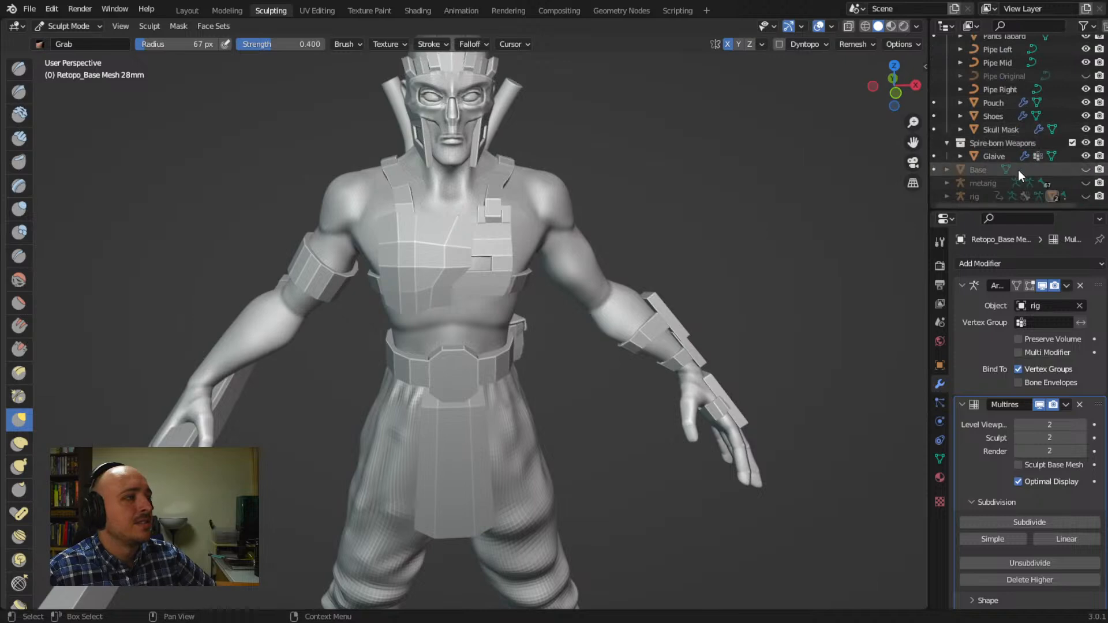
scroll(493, 269, up, 6)
mouse_move(497, 281)
middle_down()
mouse_move(483, 312)
mouse_move(484, 273)
middle_up()
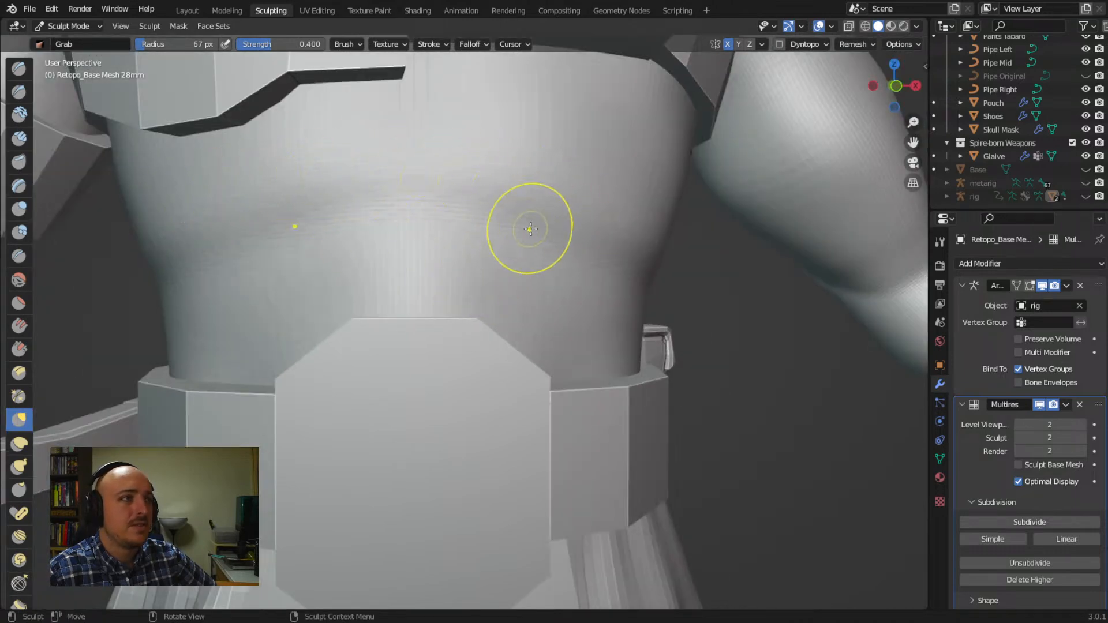
scroll(371, 205, down, 8)
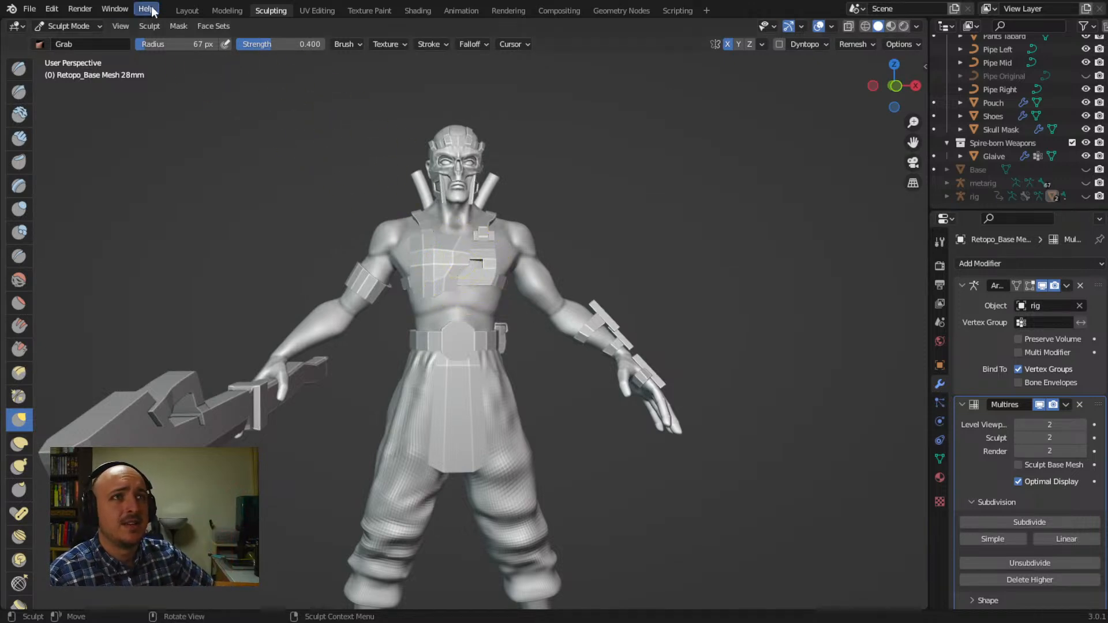
Switch to the Layout workspace and hide the object's transform properties from the viewport
click(186, 17)
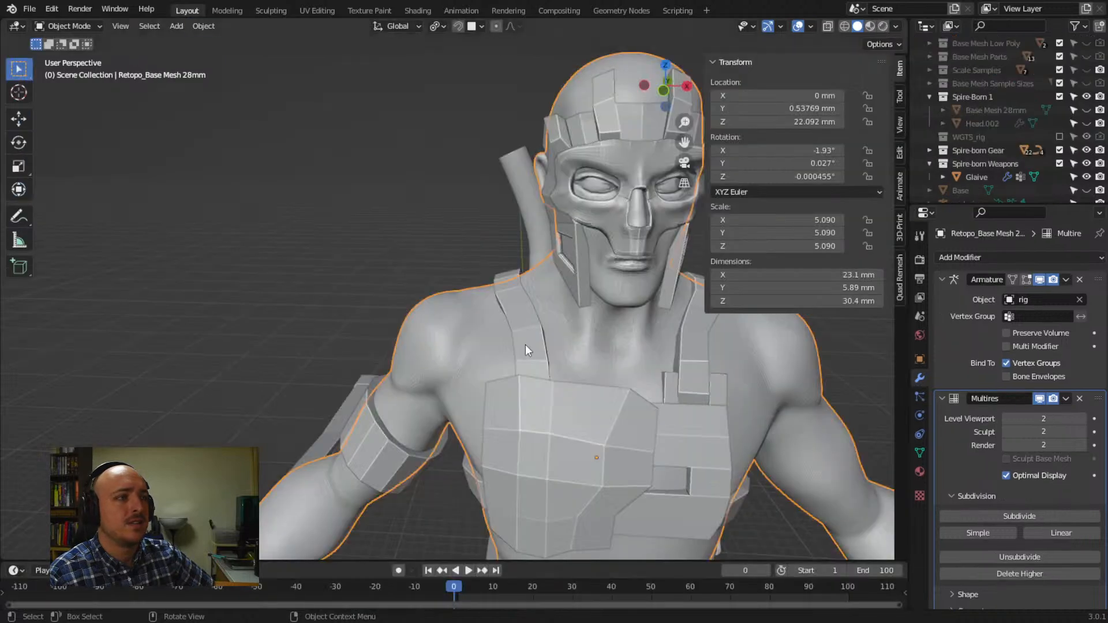
shift+middle_drag(573, 347, 465, 327)
key(n)
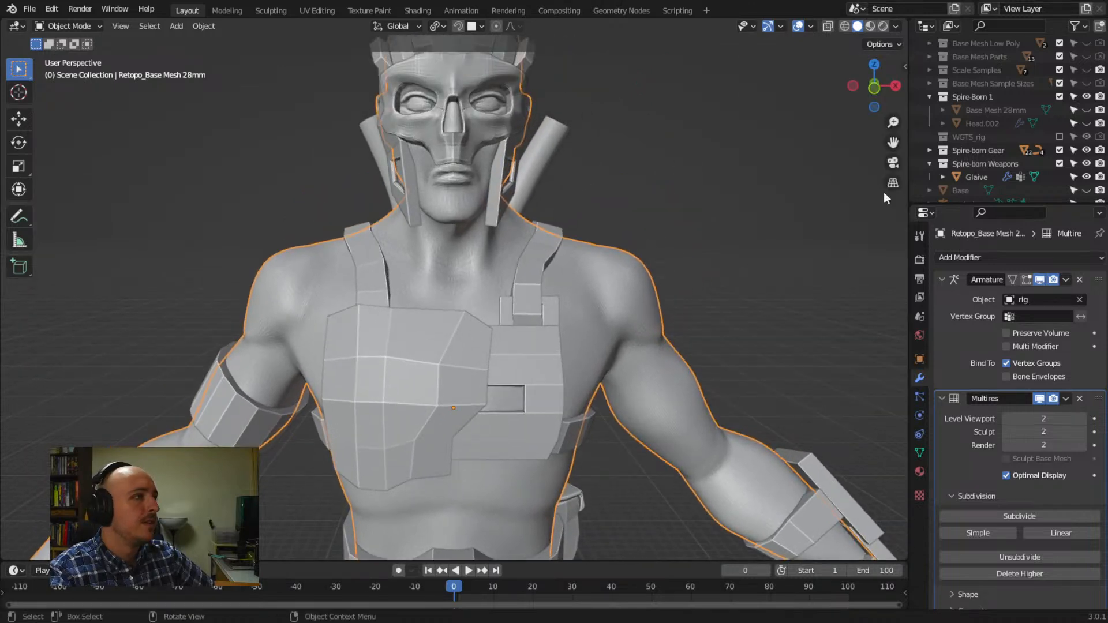
Hide Retopo_Base Mesh 28mm and show Base Mesh 28mm in the Spire-Born 1 collection instead
scroll(1065, 126, down, 5)
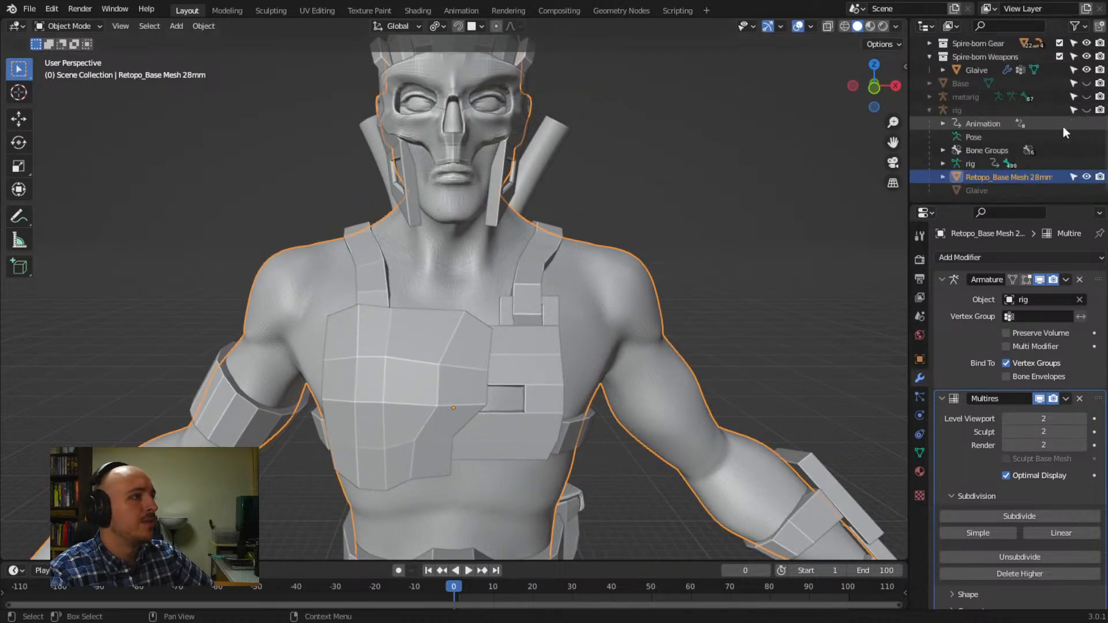
click(1087, 177)
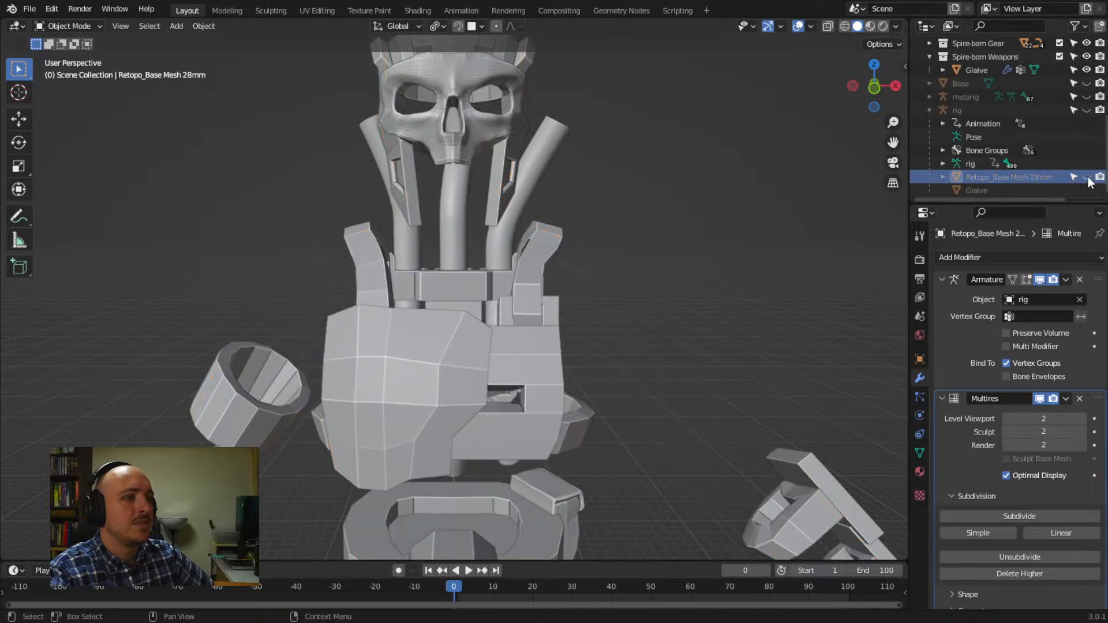
scroll(1084, 140, up, 4)
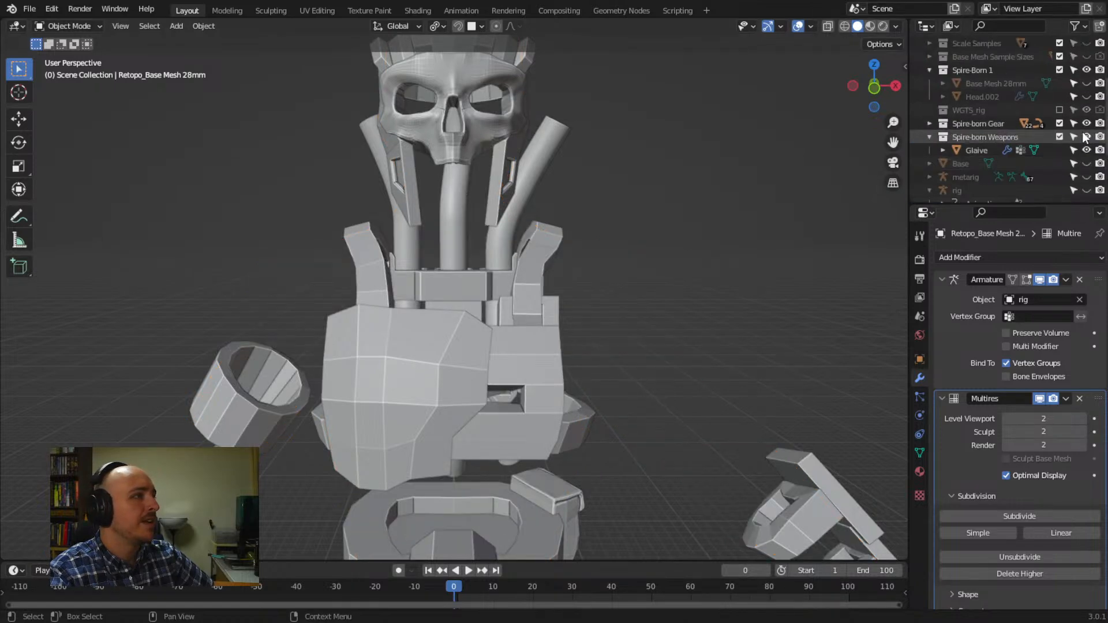
click(1086, 83)
Examine the surface topology of Base Mesh 28mm around the neck, chest, shoulder and armpit
scroll(604, 286, up, 3)
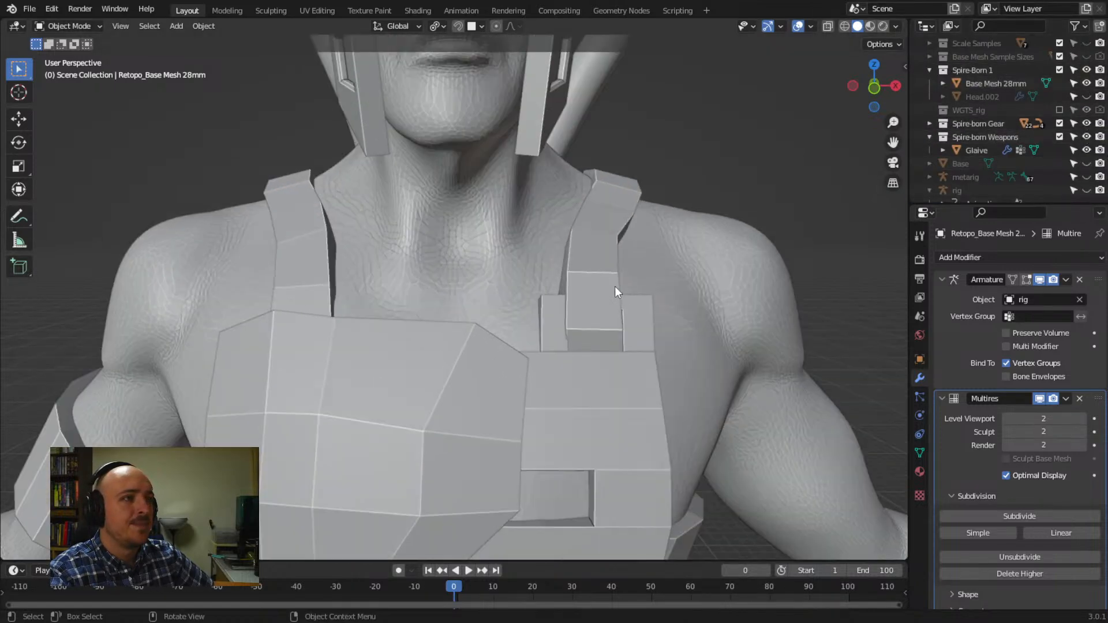
scroll(461, 235, up, 5)
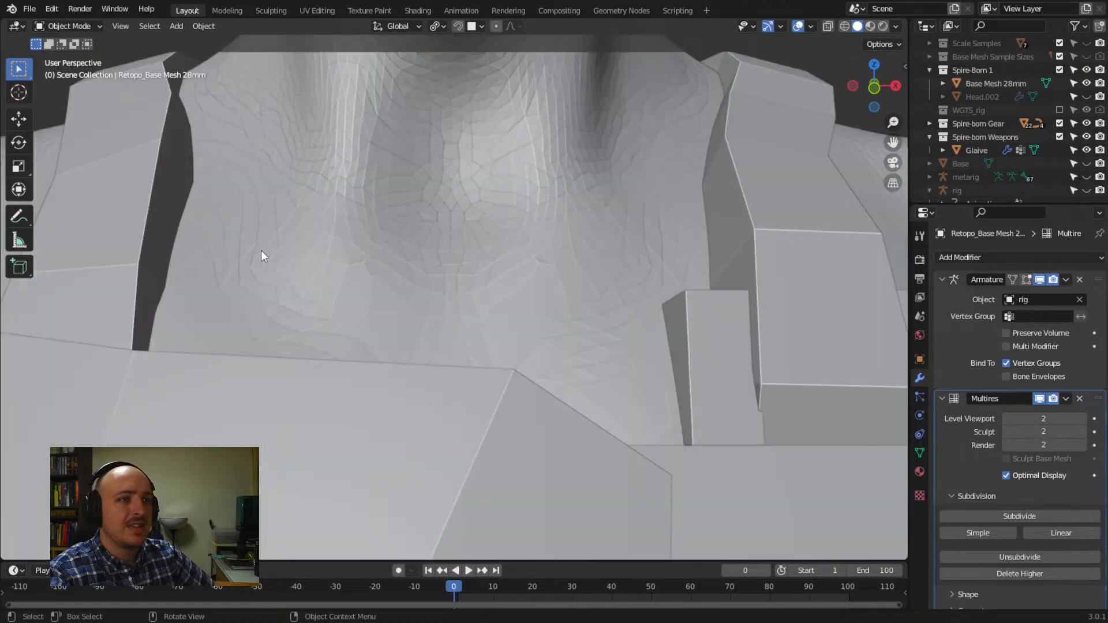
scroll(274, 241, down, 6)
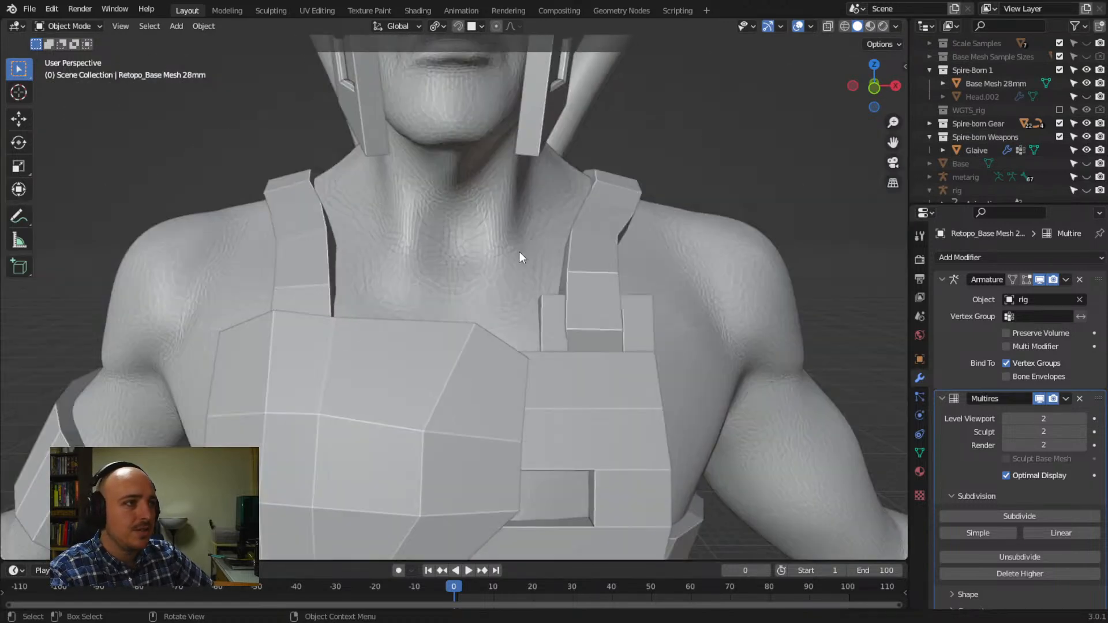
middle_drag(520, 252, 450, 228)
scroll(463, 296, up, 4)
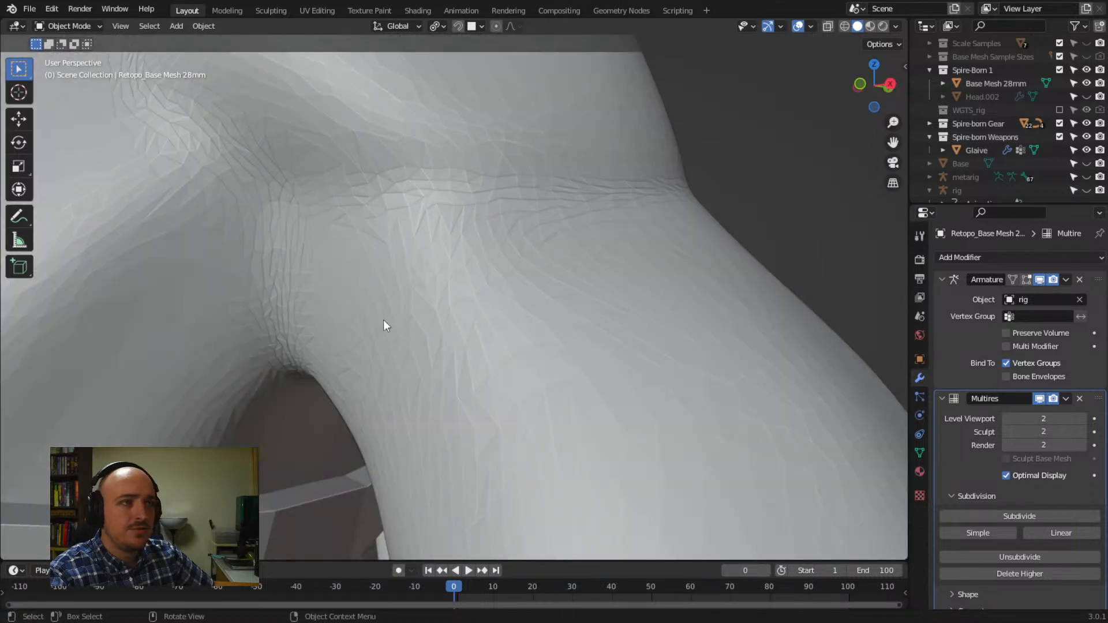
scroll(359, 266, down, 6)
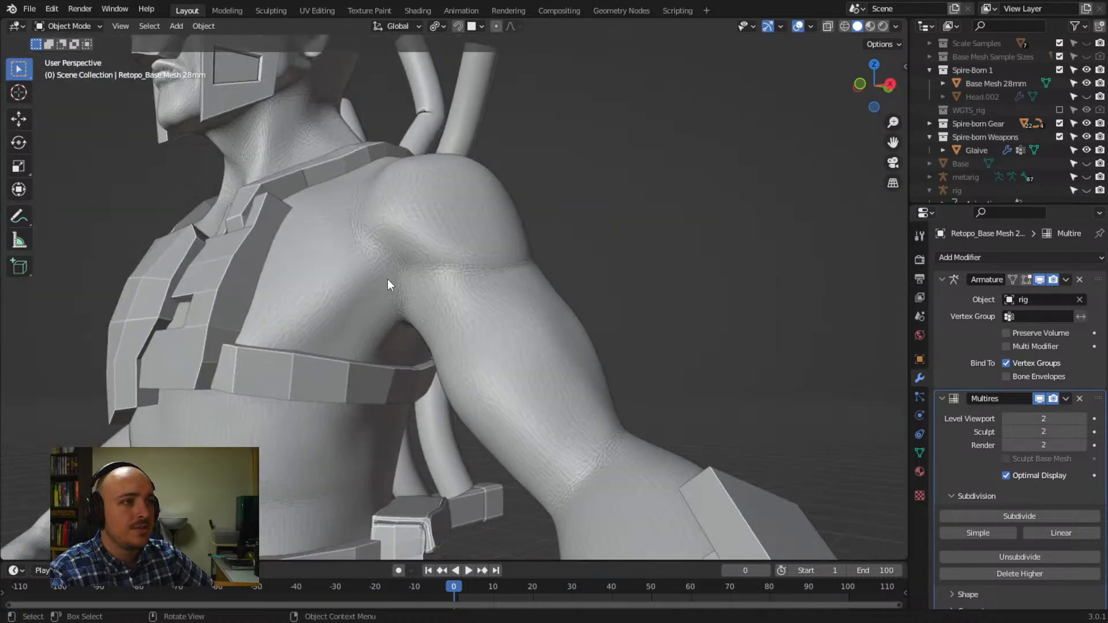
middle_drag(389, 284, 465, 292)
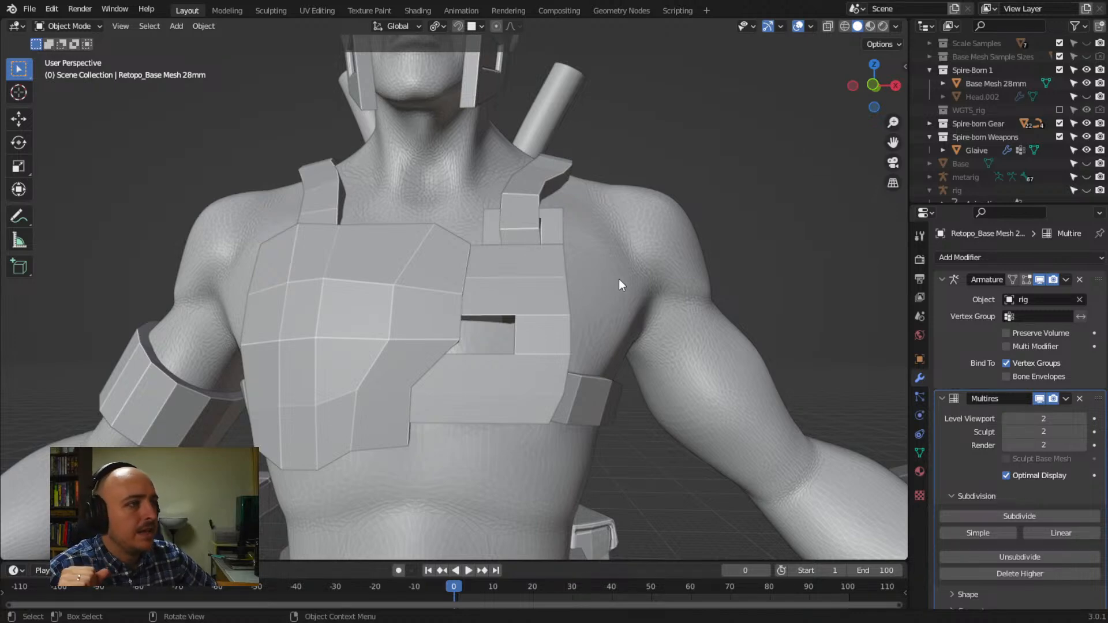
middle_drag(619, 271, 590, 299)
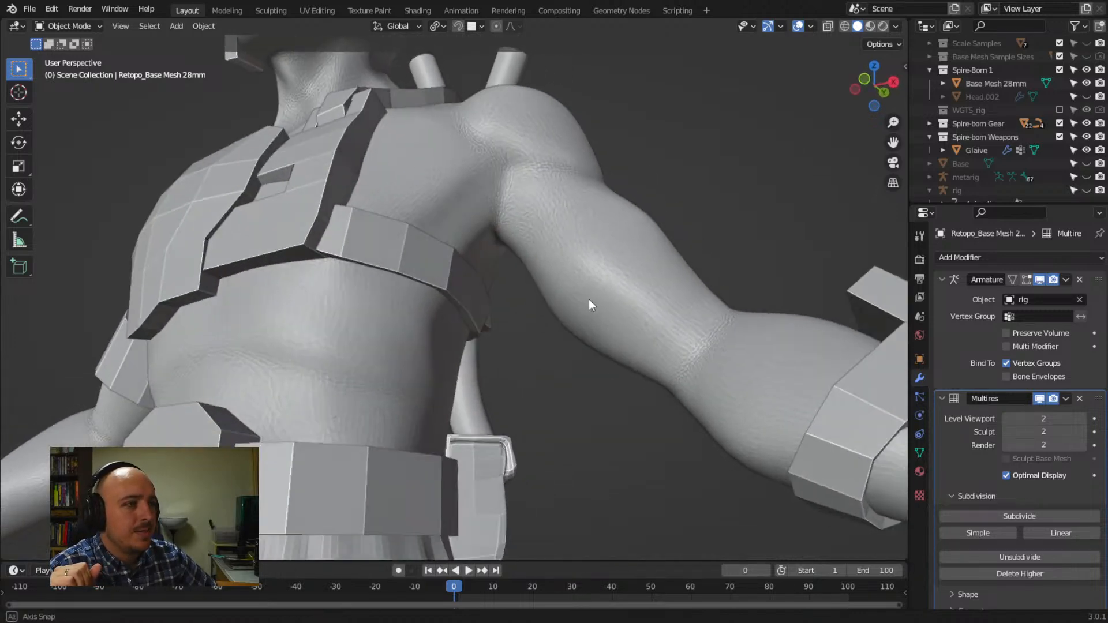
scroll(490, 214, up, 5)
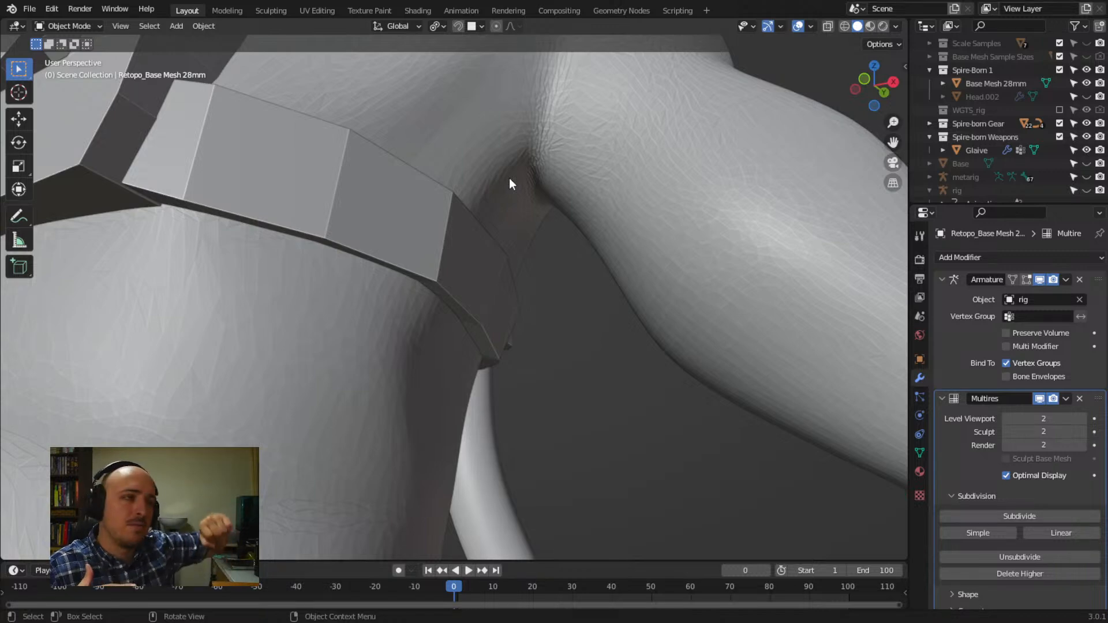
middle_drag(515, 161, 491, 220)
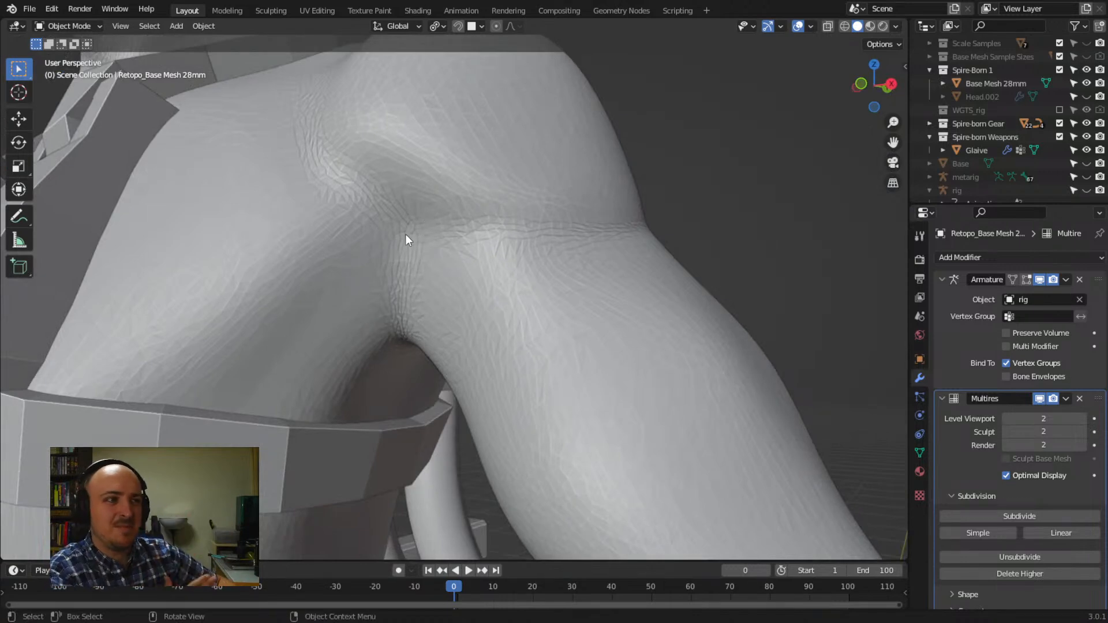
scroll(406, 238, down, 6)
middle_drag(404, 268, 553, 297)
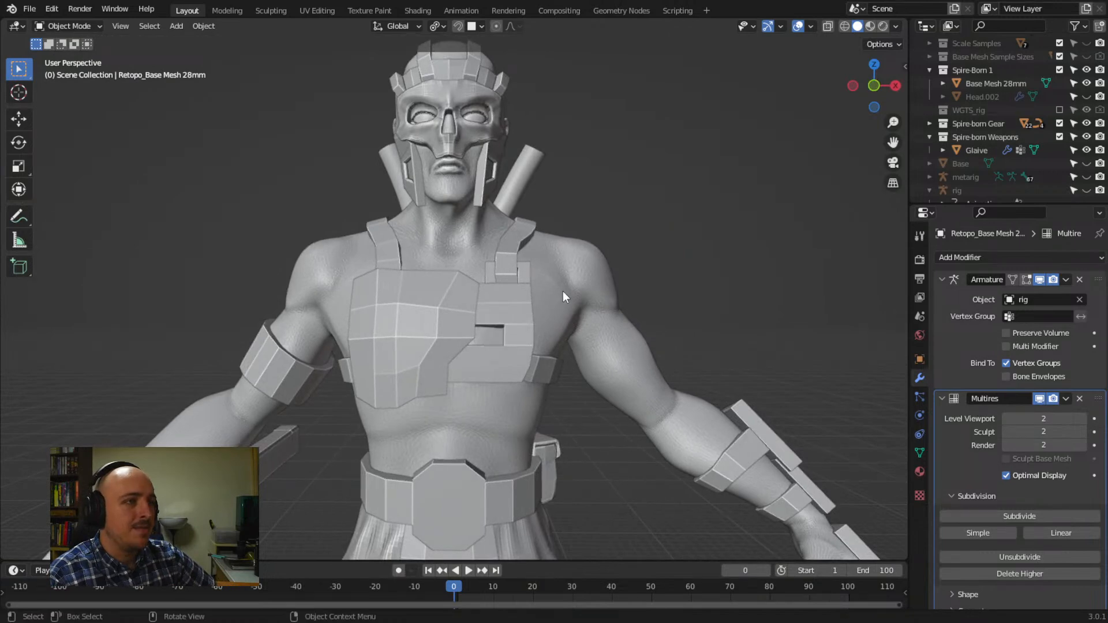
Hide Base Mesh 28mm and show Retopo_Base Mesh 28mm under the rig again
click(1087, 84)
scroll(1091, 145, down, 4)
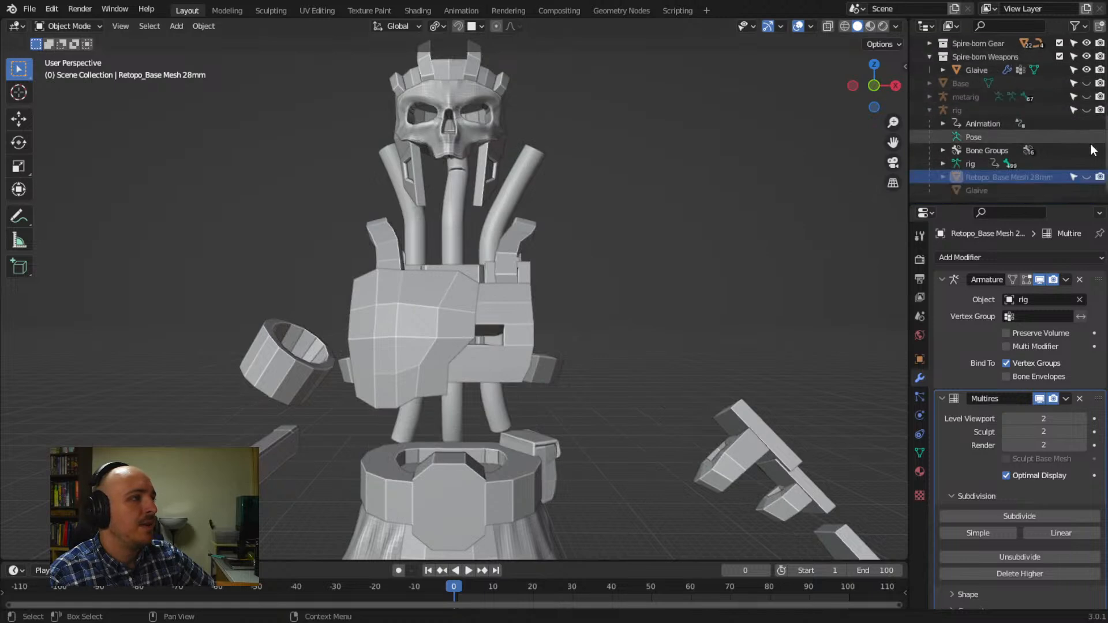
click(1086, 177)
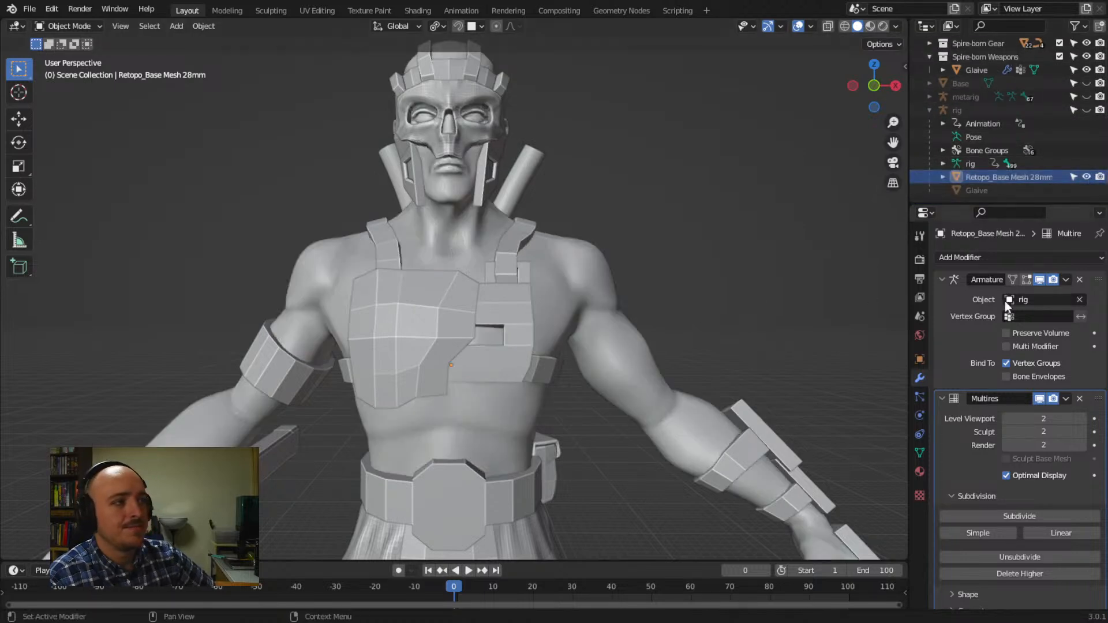
Set the Multires modifier's viewport level to 0 on Retopo_Base Mesh 28mm and inspect its edge flow around the torso and shoulders
click(1007, 418)
click(1007, 418)
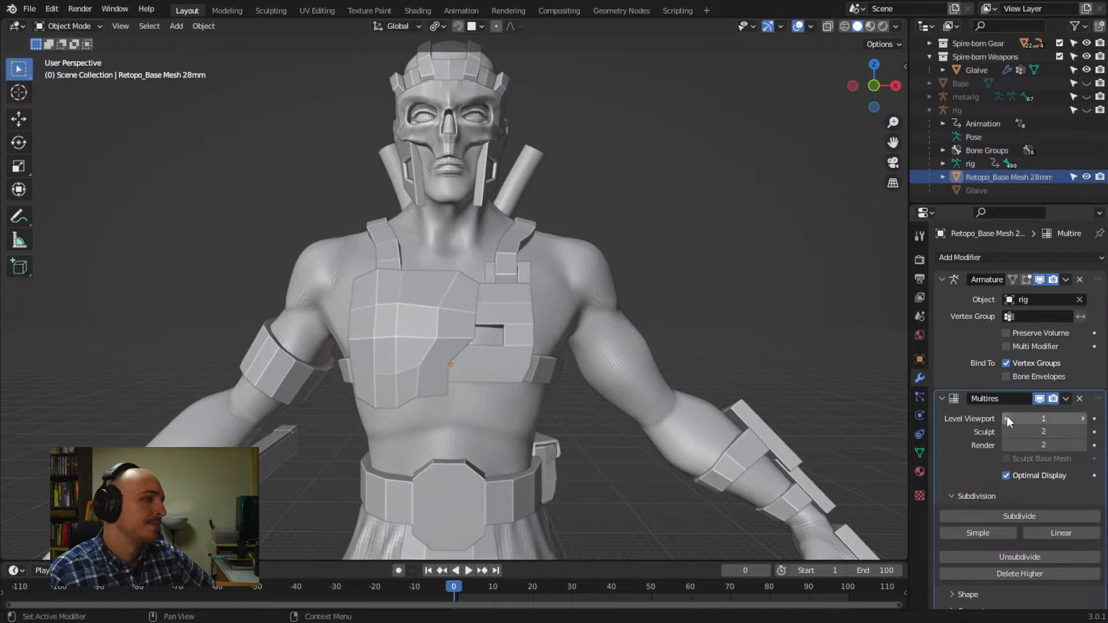
middle_drag(711, 389, 660, 383)
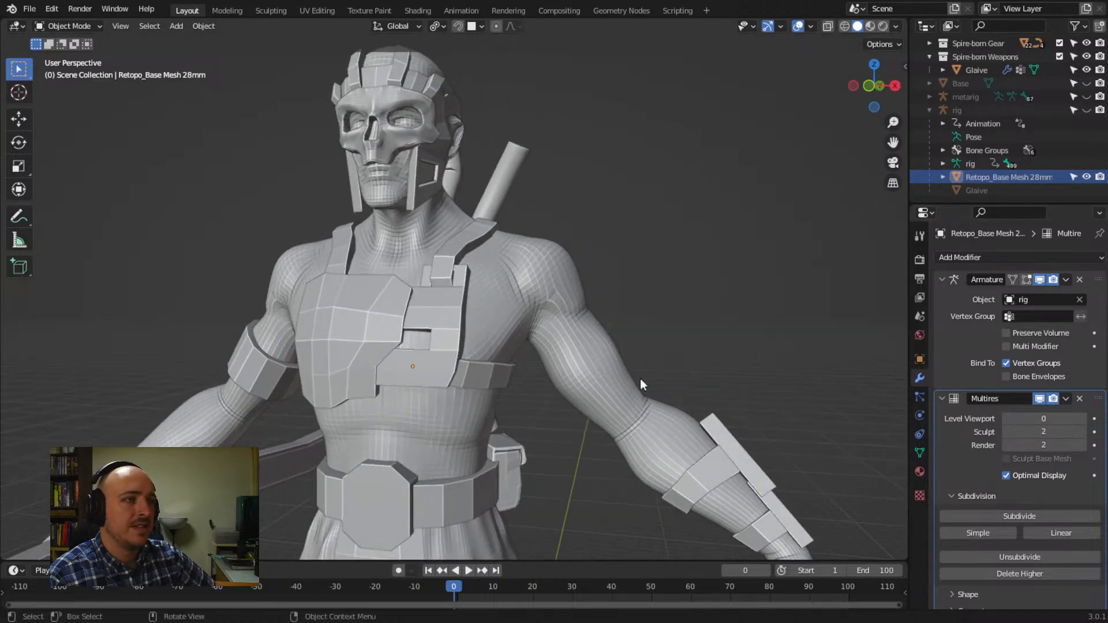
middle_drag(478, 292, 555, 287)
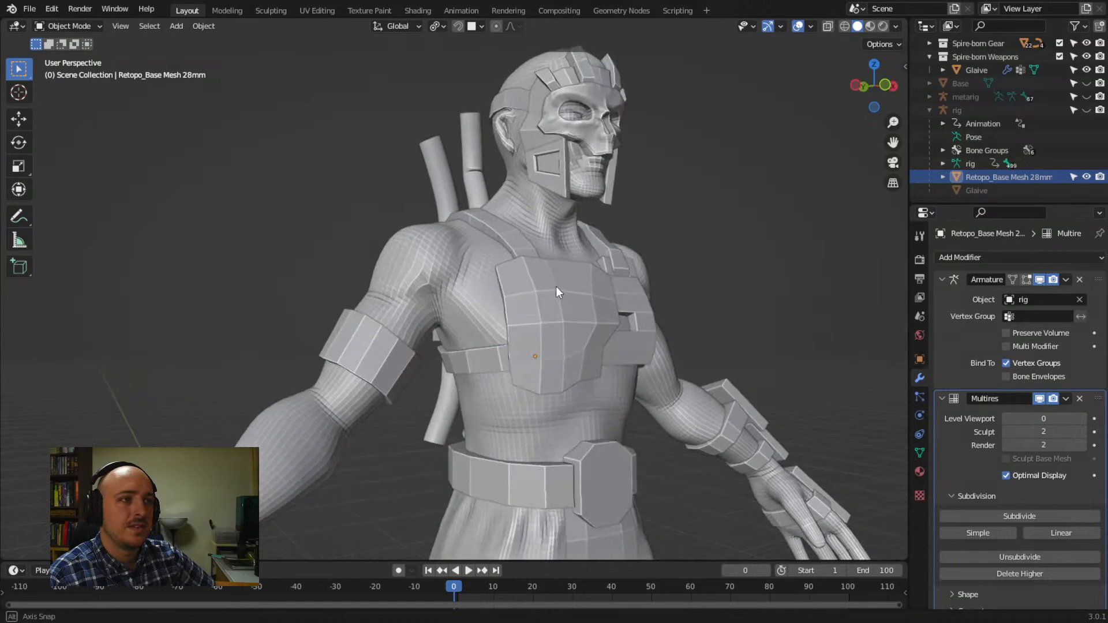
middle_drag(483, 294, 450, 300)
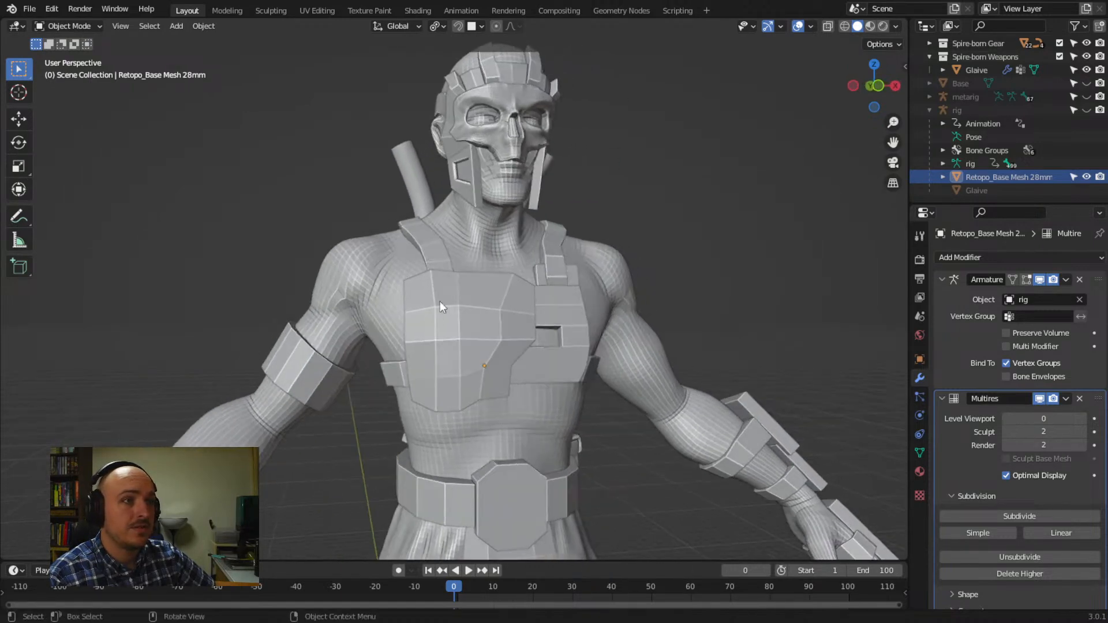
middle_drag(576, 299, 556, 342)
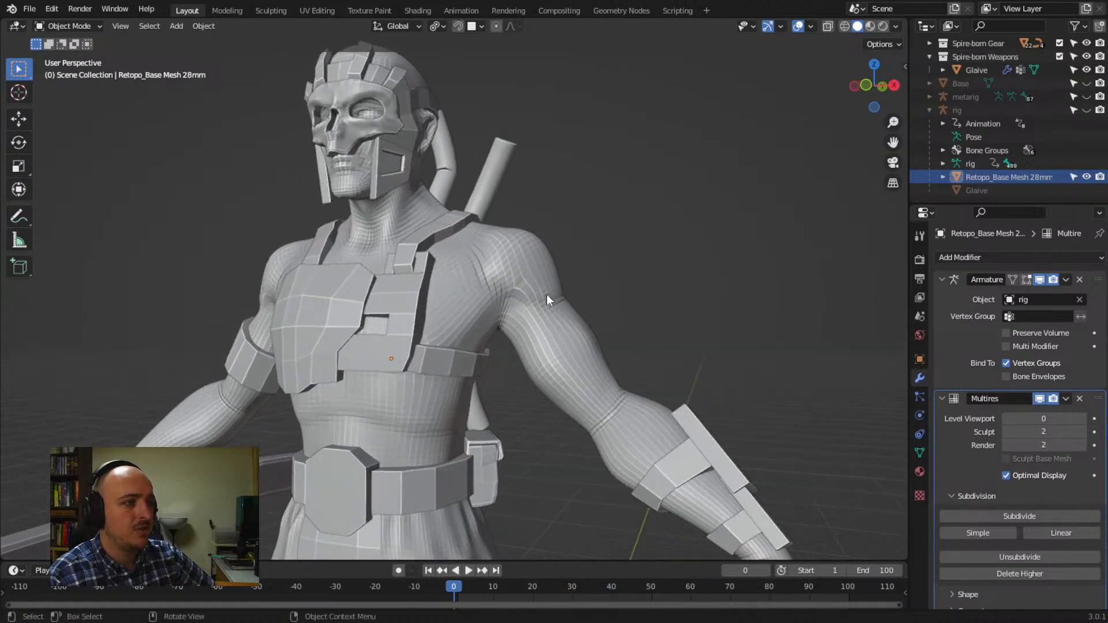
Examine the base-level edge flow of Retopo_Base Mesh 28mm across the shoulder, armpit and upper arm
middle_drag(481, 311, 521, 289)
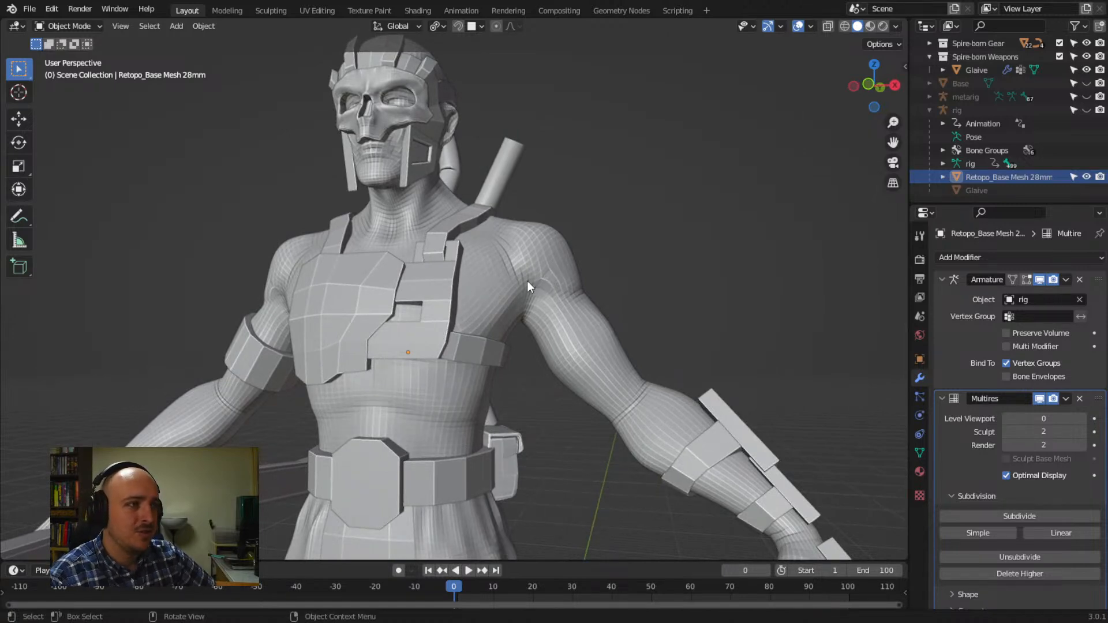
scroll(552, 282, up, 3)
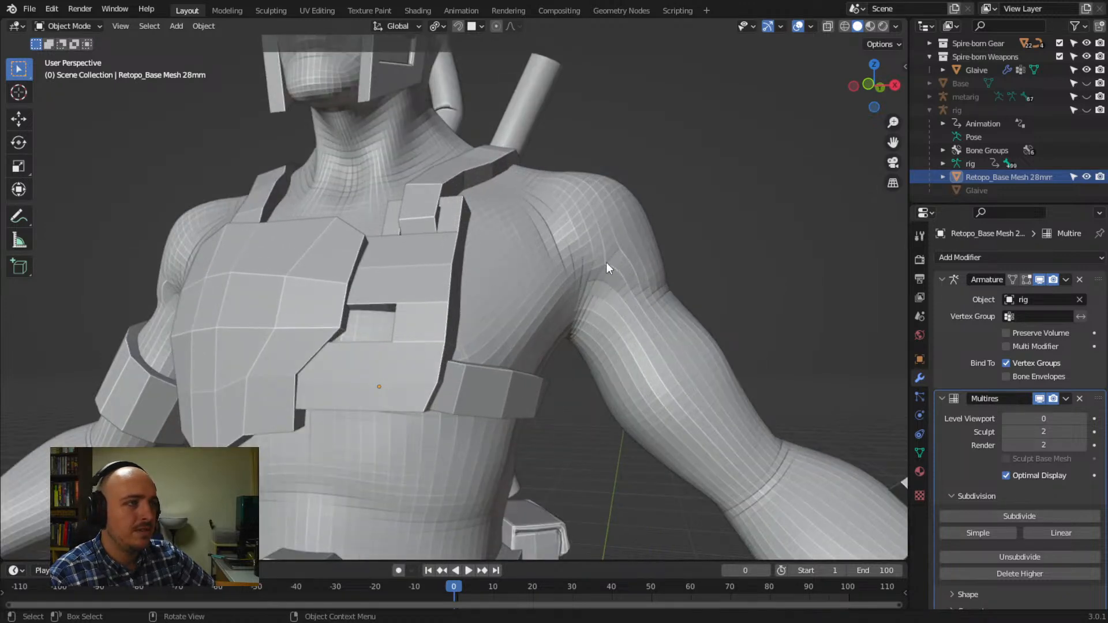
scroll(629, 260, up, 5)
scroll(692, 254, down, 3)
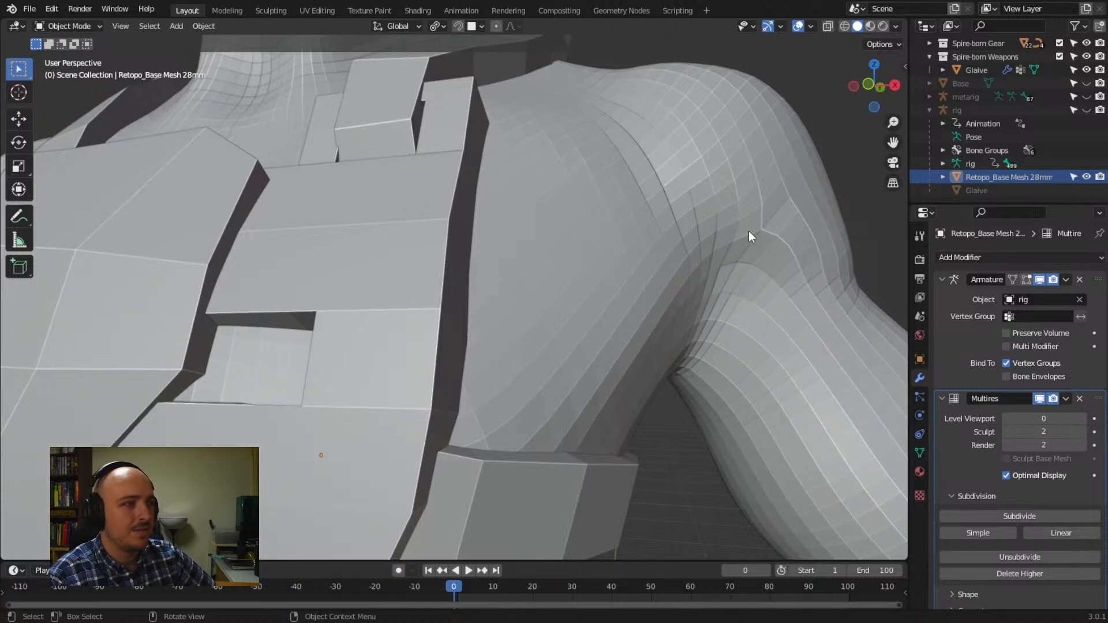
scroll(756, 230, down, 5)
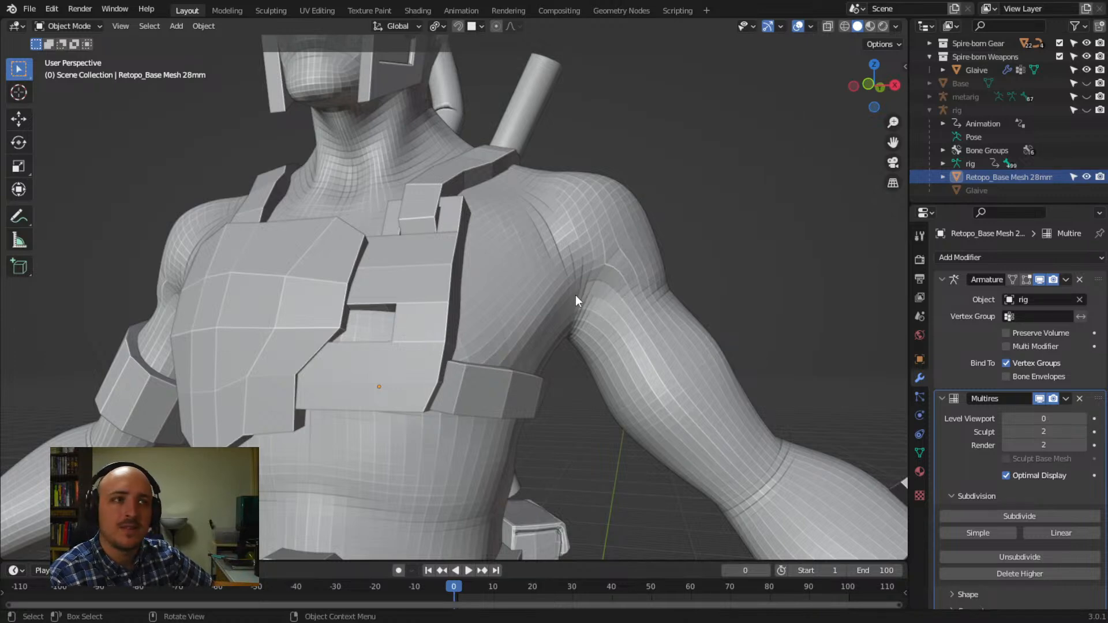
scroll(576, 295, down, 3)
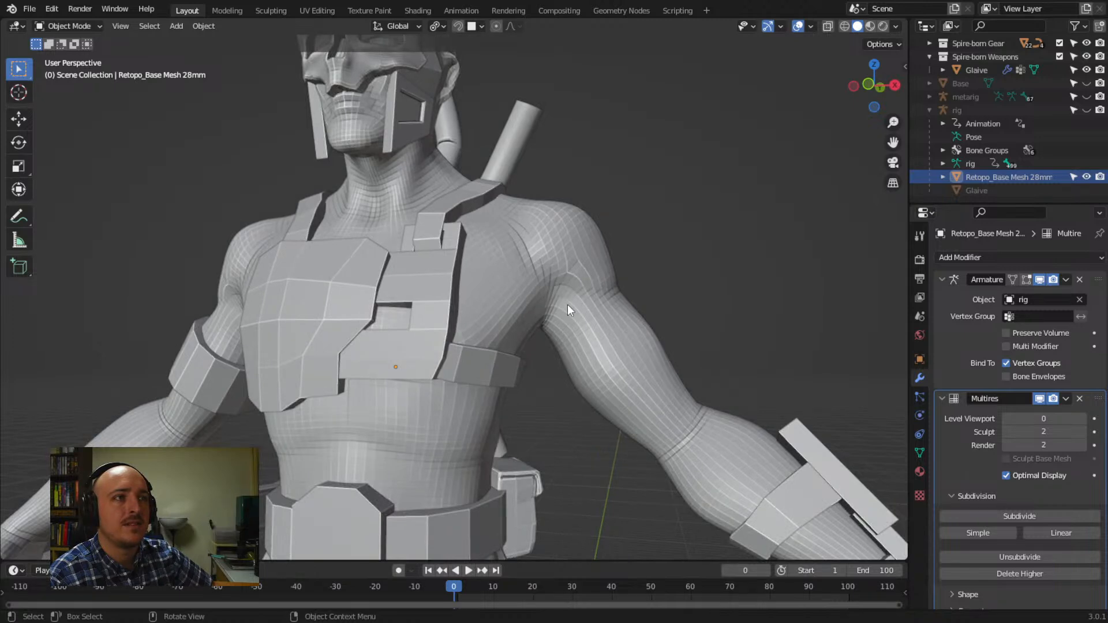
middle_drag(479, 295, 509, 311)
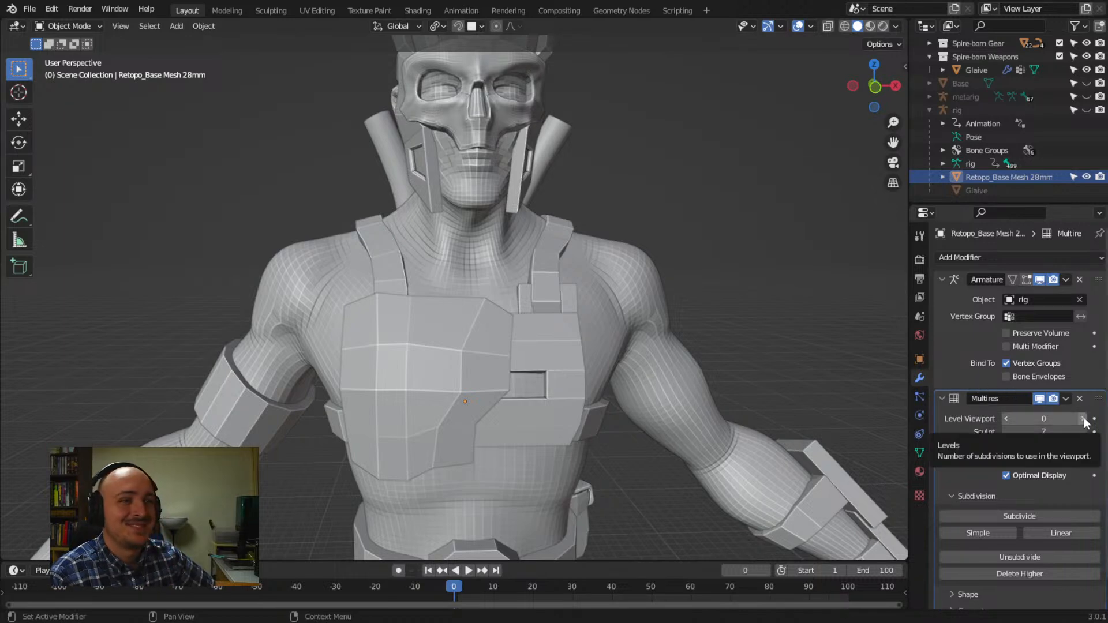
Set the Multires modifier's viewport level to 2 on Retopo_Base Mesh 28mm and inspect the detailed upper body
scroll(539, 274, down, 4)
middle_drag(588, 315, 555, 300)
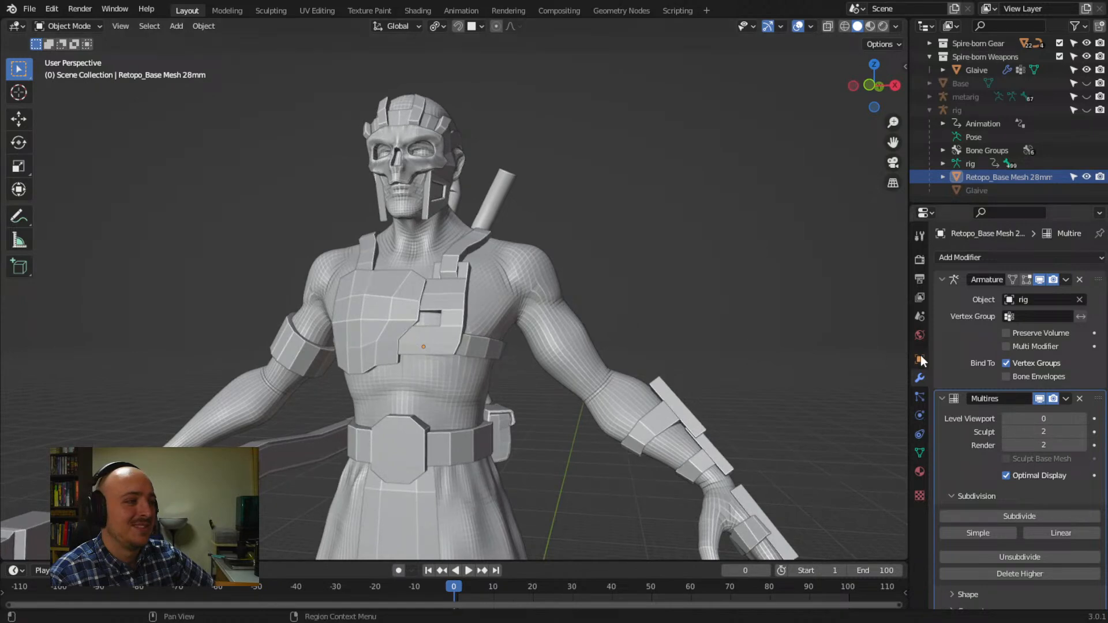
click(1082, 423)
click(1082, 423)
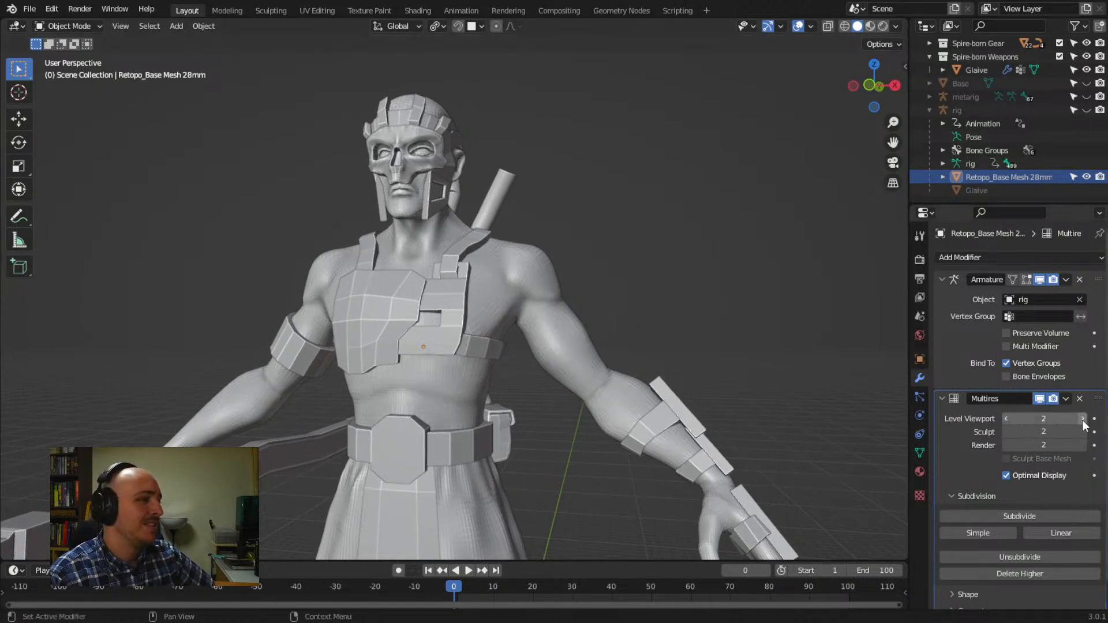
middle_drag(315, 309, 370, 337)
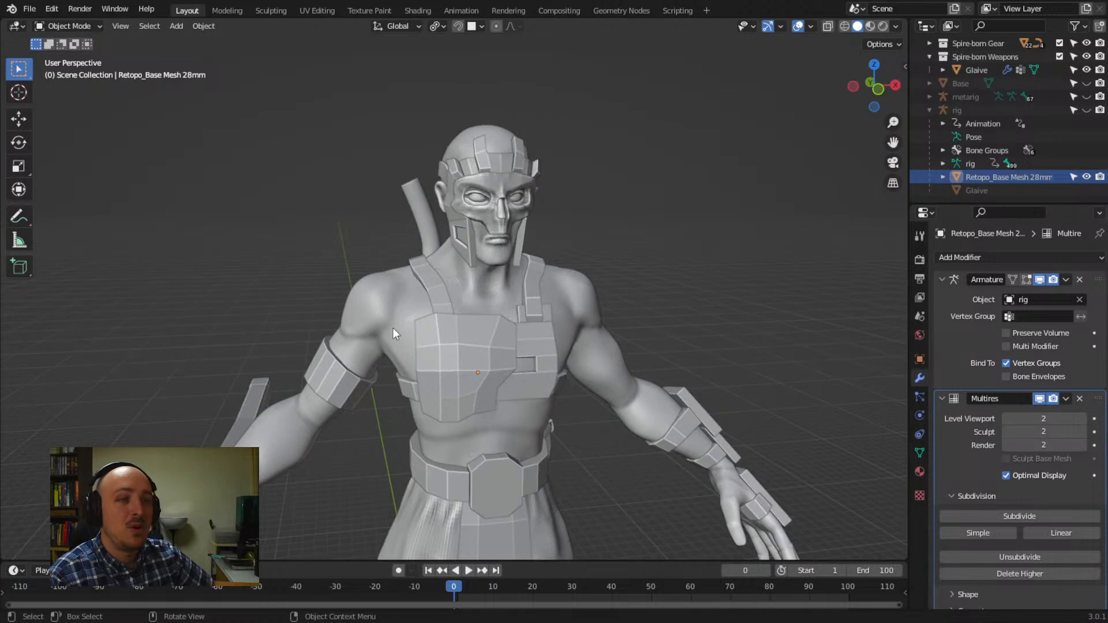
middle_drag(484, 313, 489, 263)
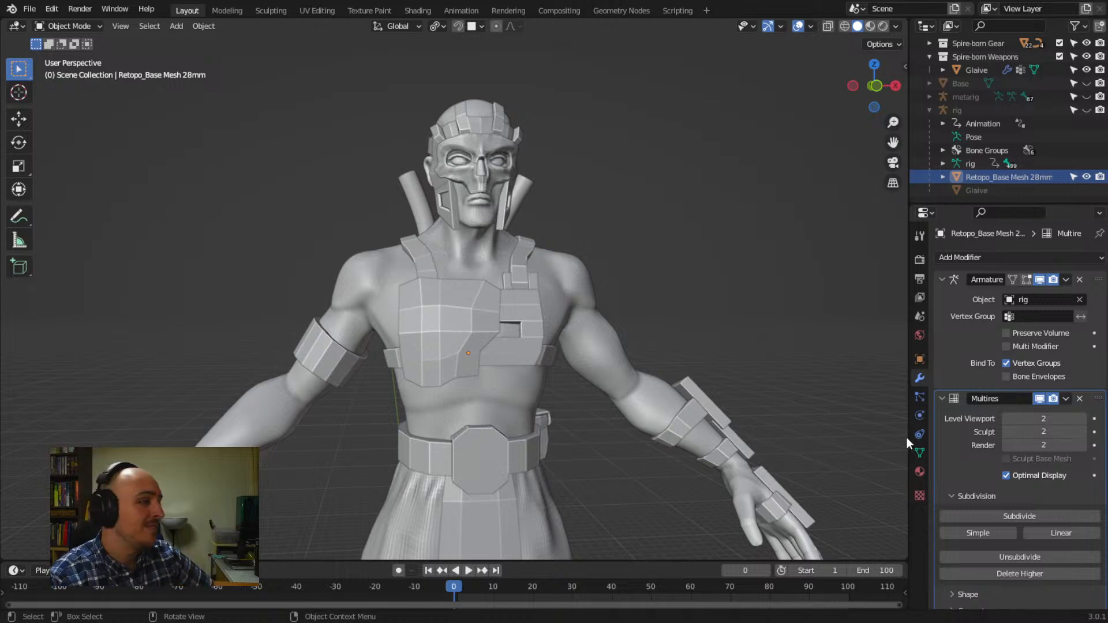
Lower the Multires viewport level to 0 to compare the base topology of the upper body
click(1006, 418)
click(1005, 419)
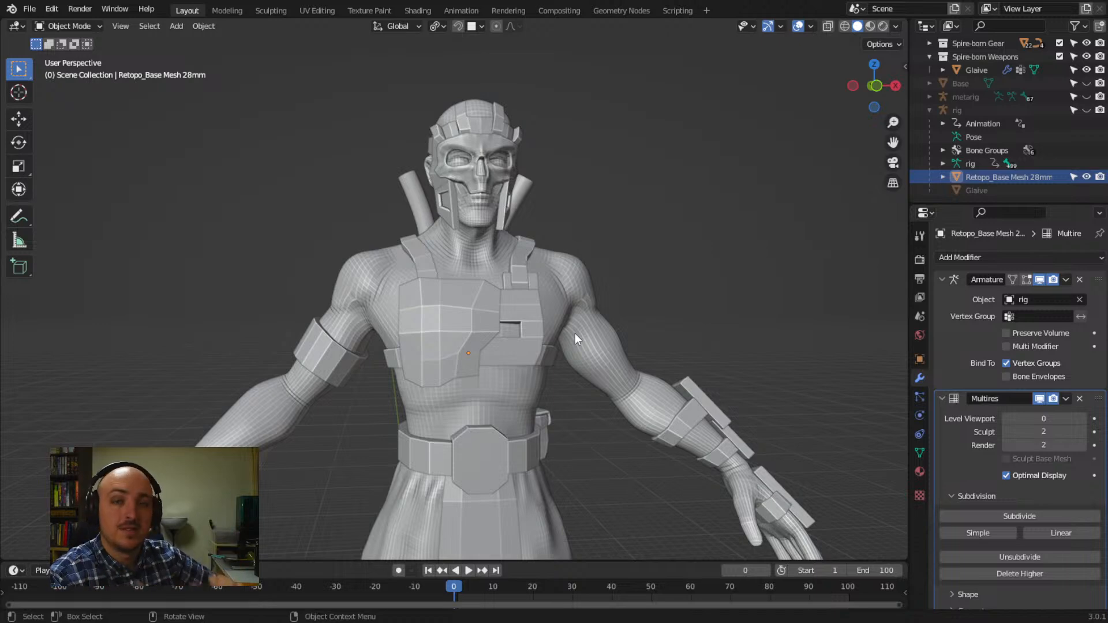
middle_drag(593, 330, 569, 329)
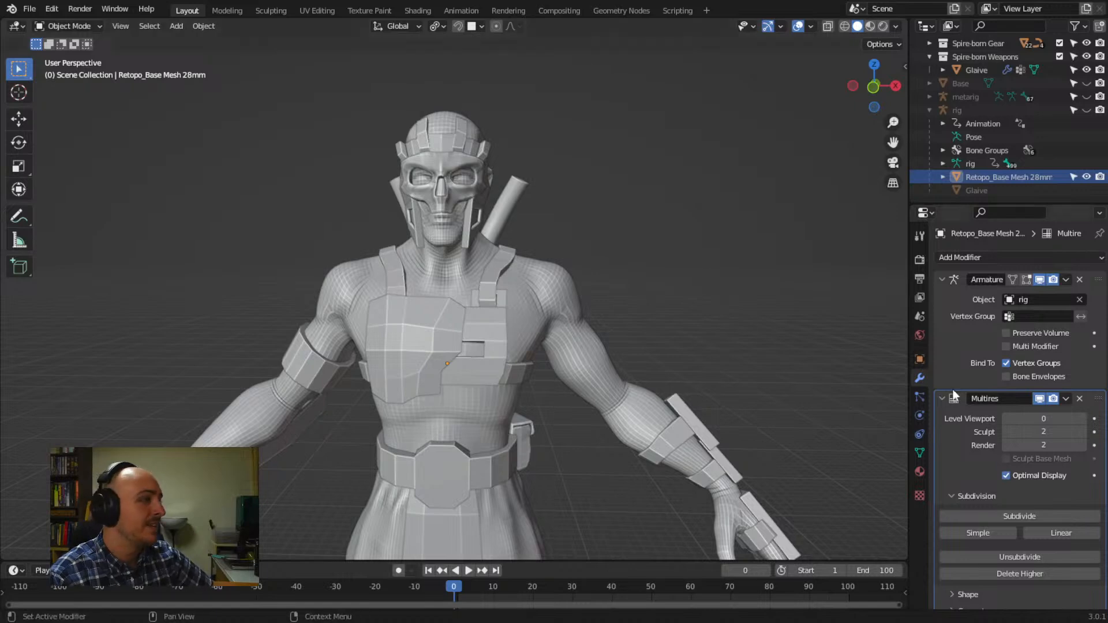
Restore the Multires viewport level to 2 on Retopo_Base Mesh 28mm and bring more of the figure into view
click(1083, 419)
click(1083, 419)
mouse_move(431, 330)
middle_down()
mouse_move(468, 313)
mouse_move(450, 324)
middle_up()
scroll(469, 313, down, 4)
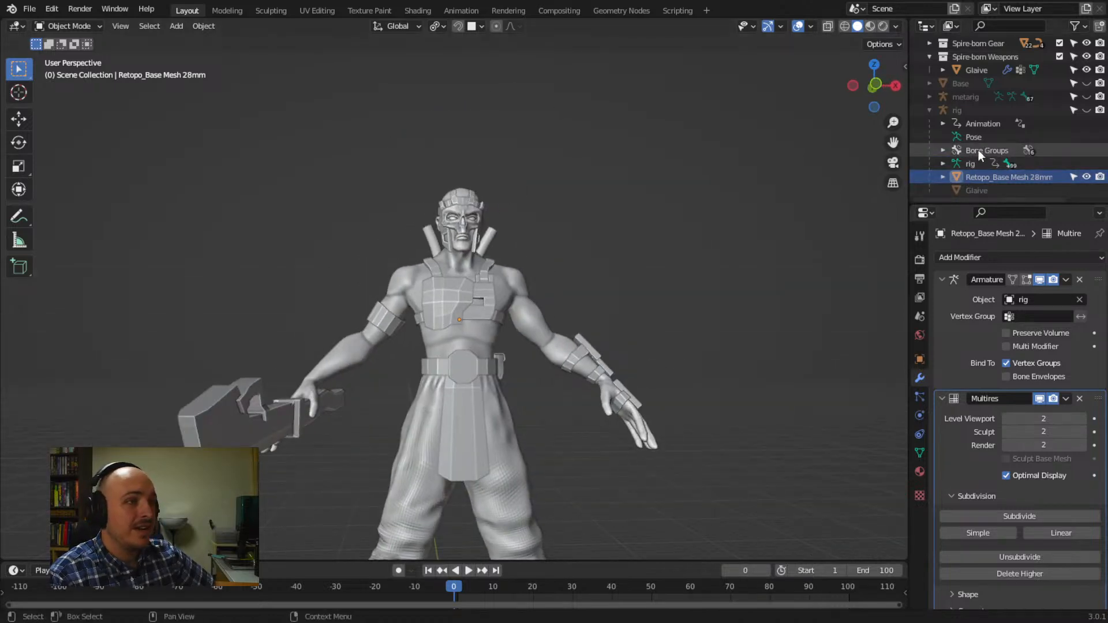
Make the rig visible, select it and switch it to Pose Mode
click(1086, 109)
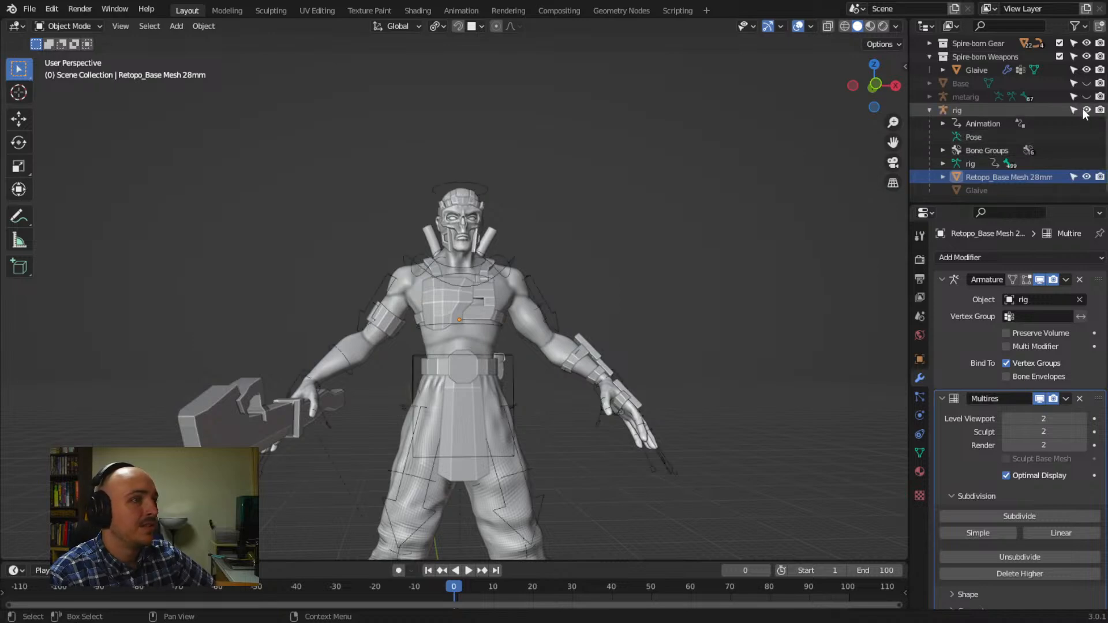
mouse_move(698, 318)
middle_down()
mouse_move(652, 331)
mouse_move(678, 322)
middle_up()
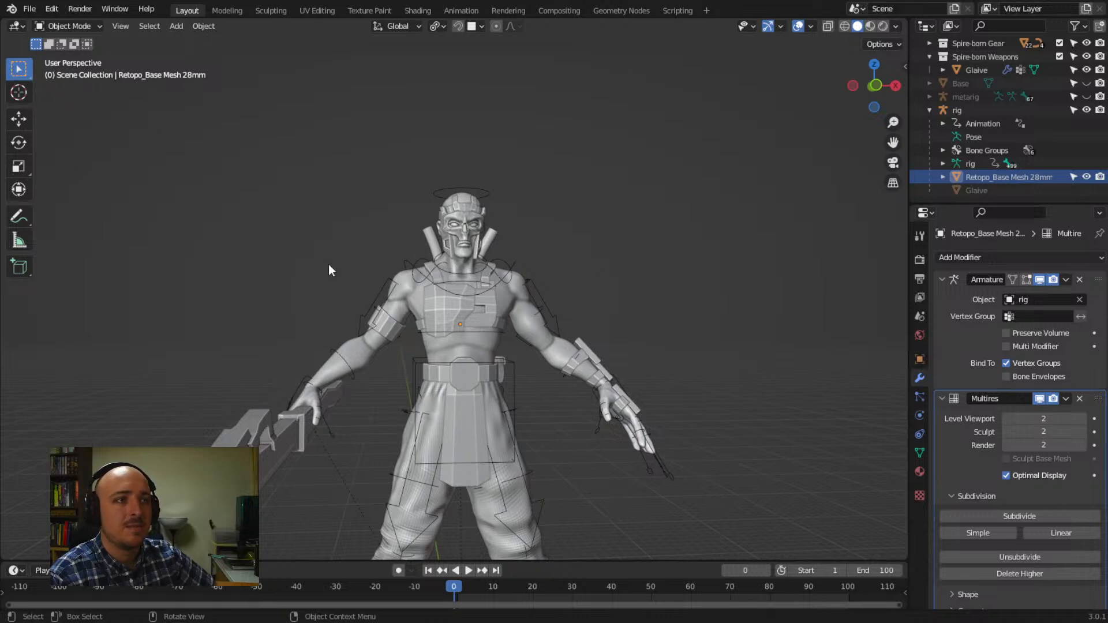
click(366, 312)
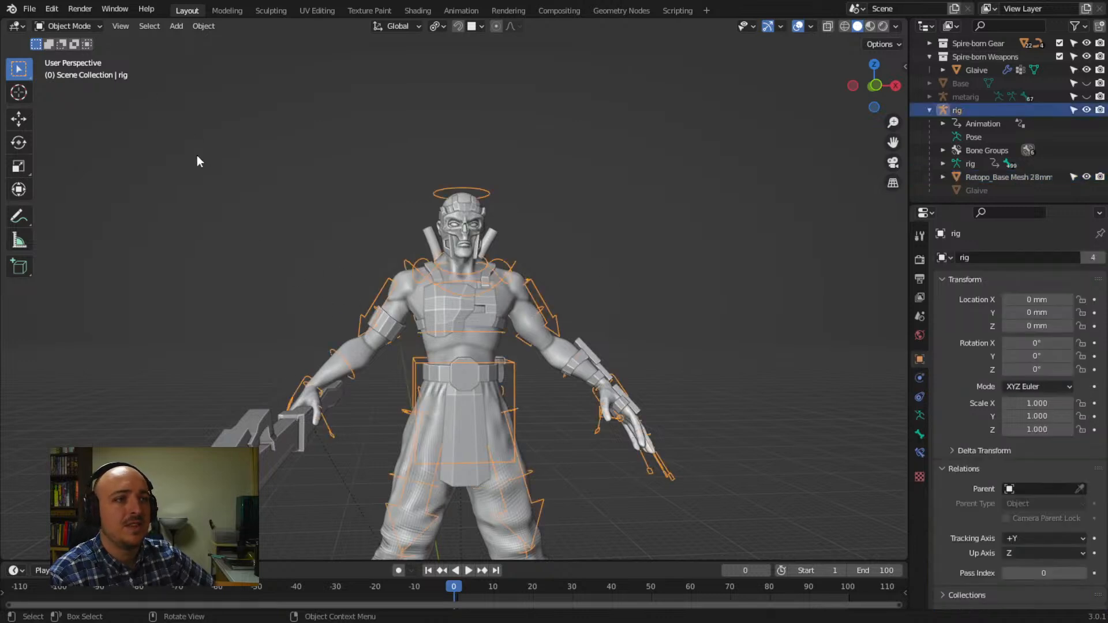
click(92, 26)
click(88, 70)
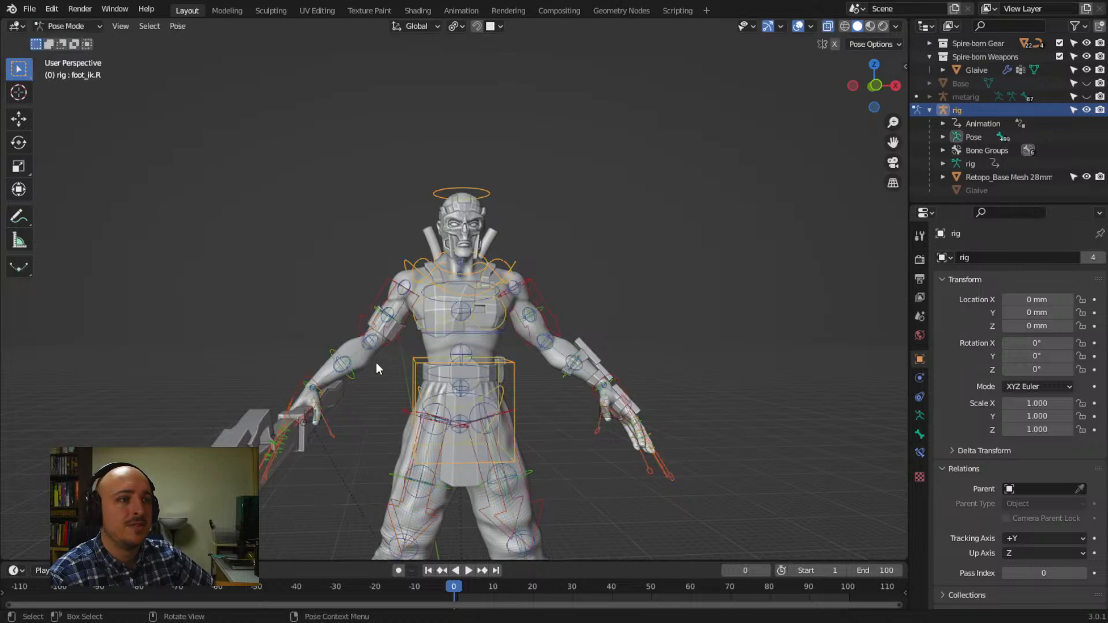
Try moving the hand_ik.R control outward and upward to test the arm's deformation, cancelling the move
click(296, 398)
key(g)
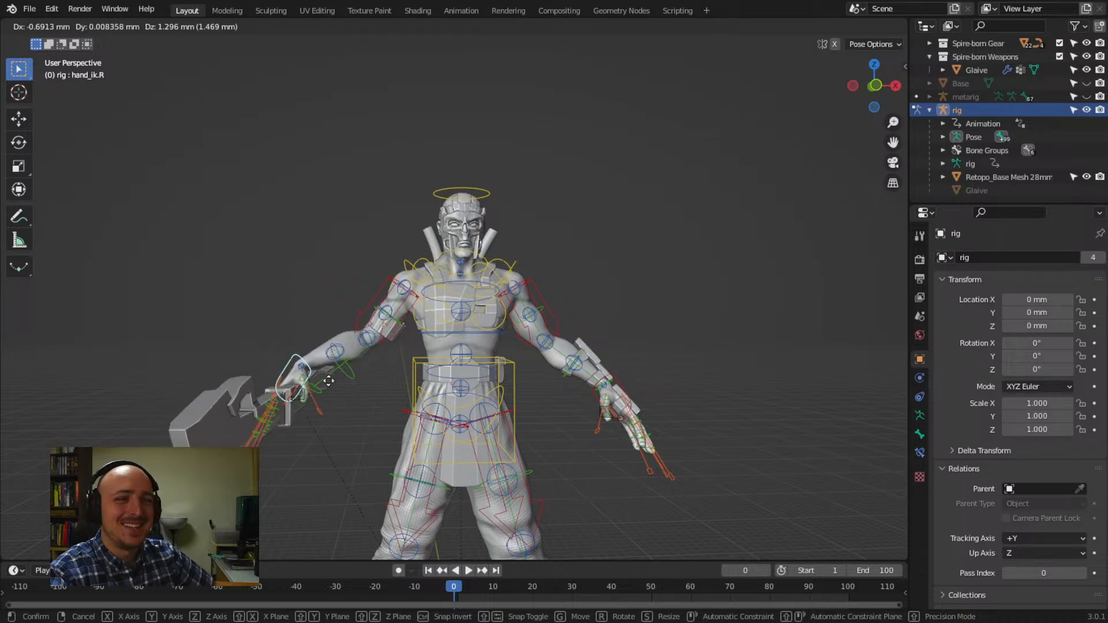
right_click(328, 384)
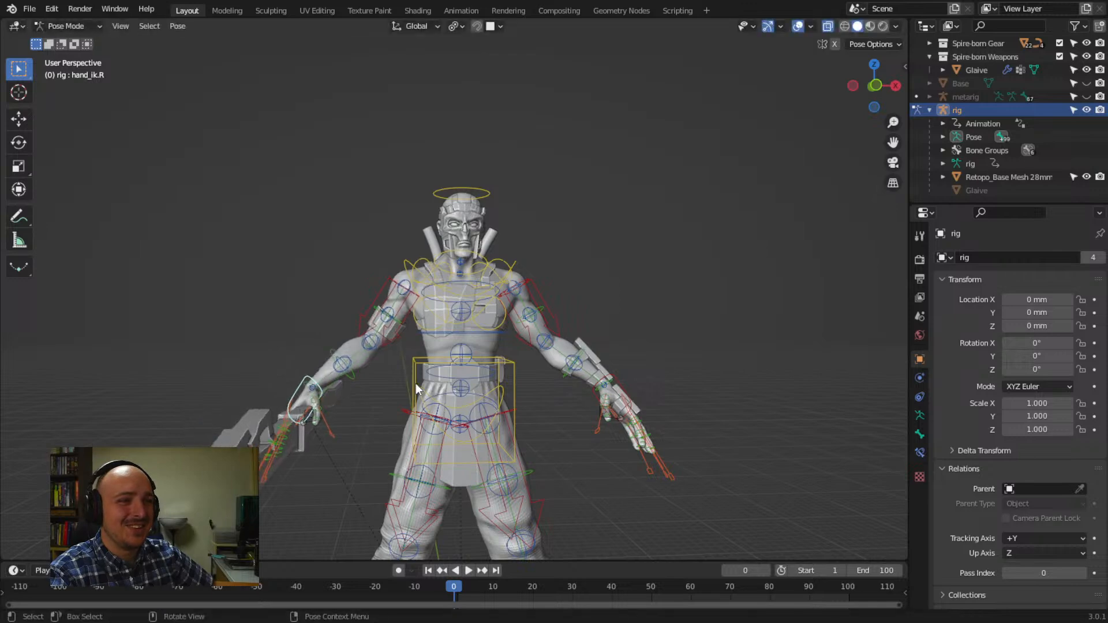
Try rotating the Weapon.R bone from a side view to swing the glaive in the hand, cancelling the rotation
middle_drag(407, 418, 428, 445)
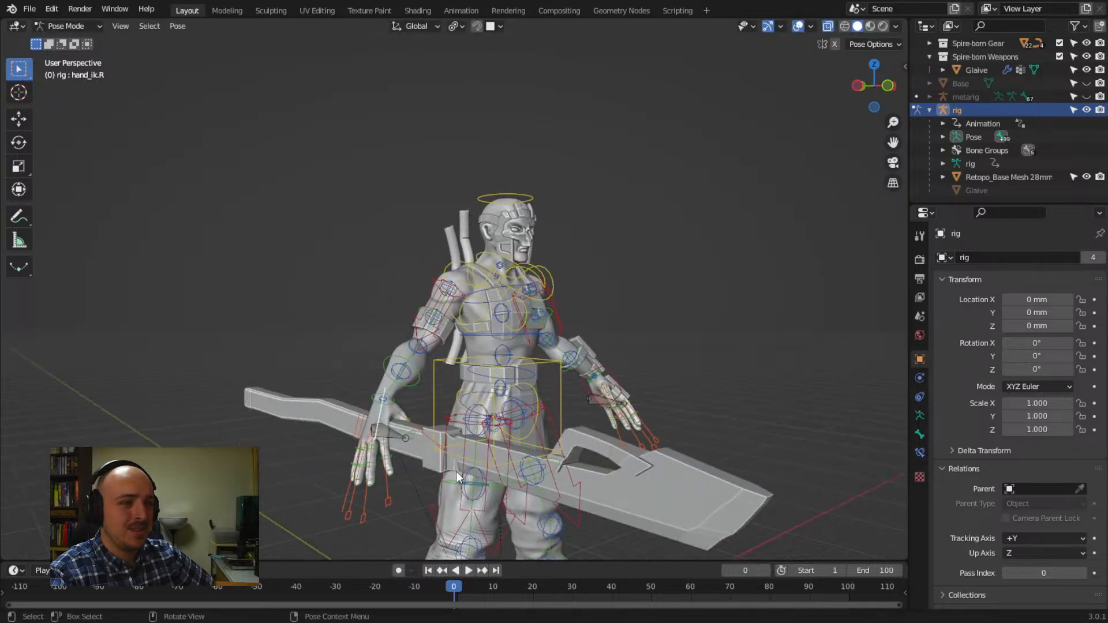
middle_drag(396, 456, 348, 418)
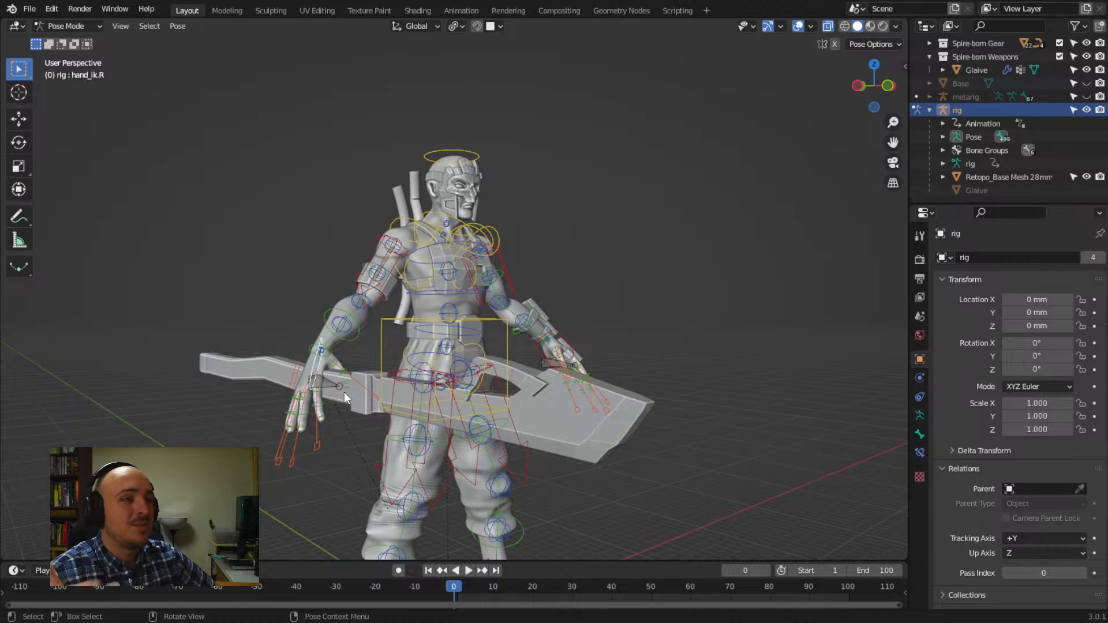
middle_drag(453, 272, 505, 262)
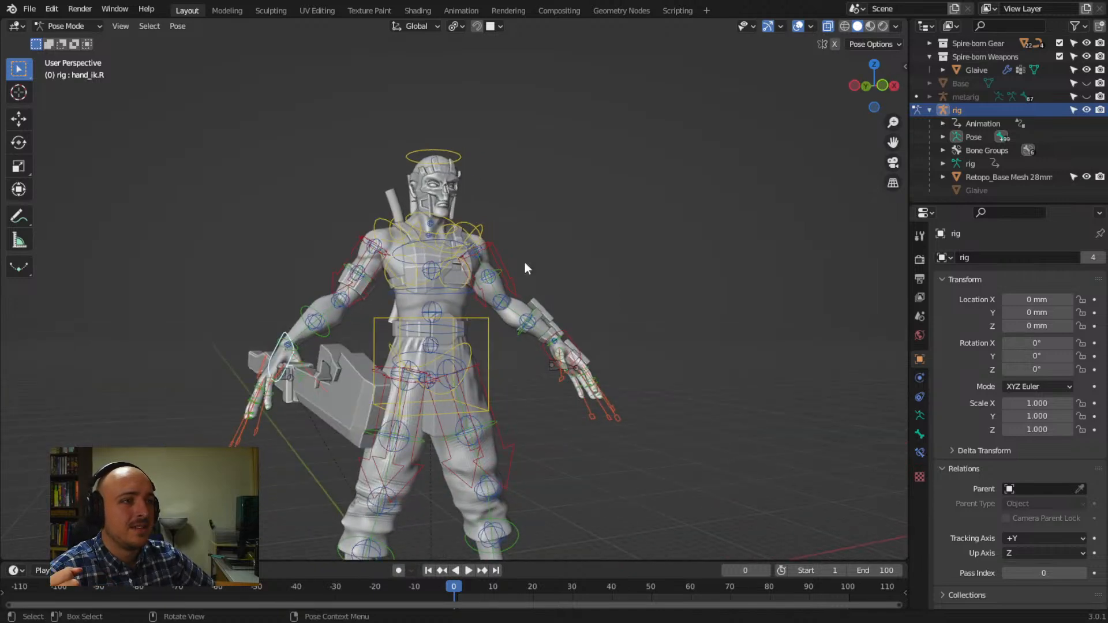
middle_drag(362, 321, 465, 349)
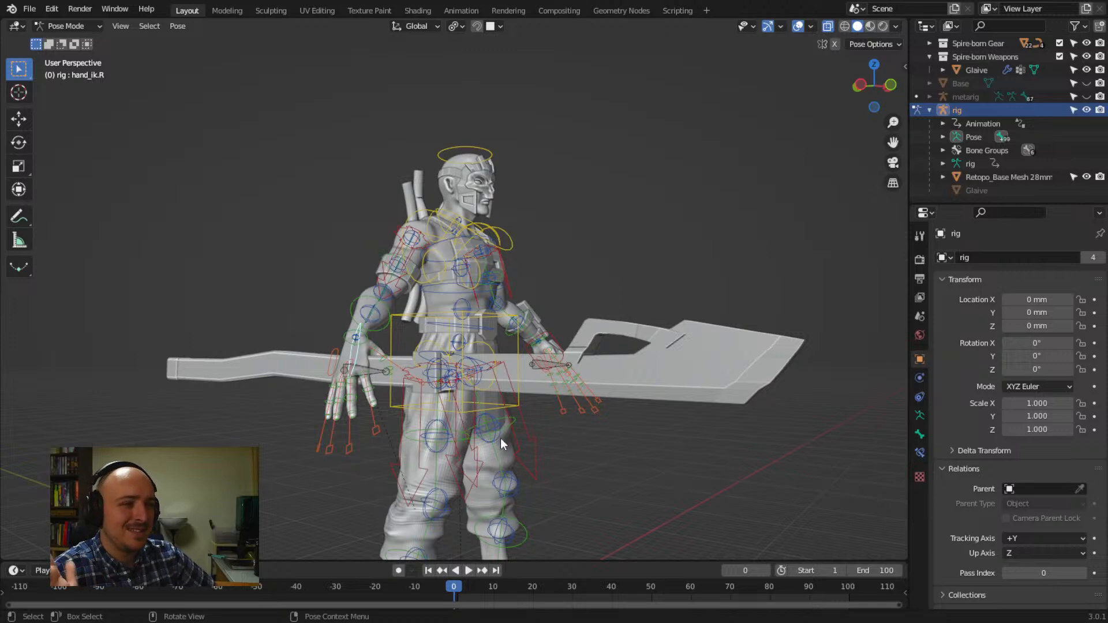
middle_drag(539, 456, 488, 432)
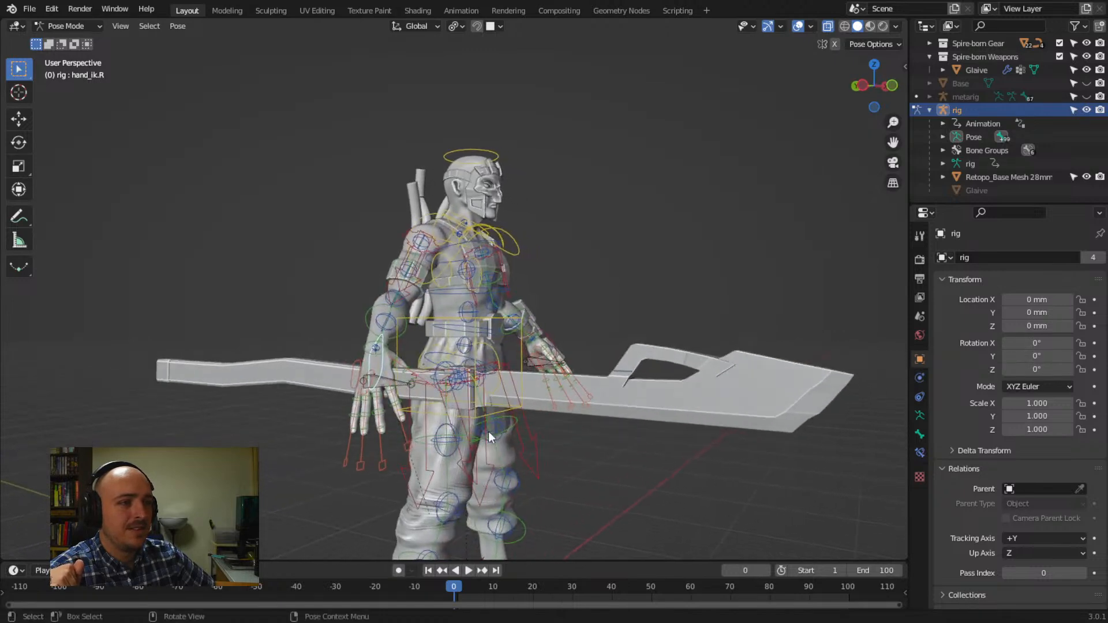
click(392, 381)
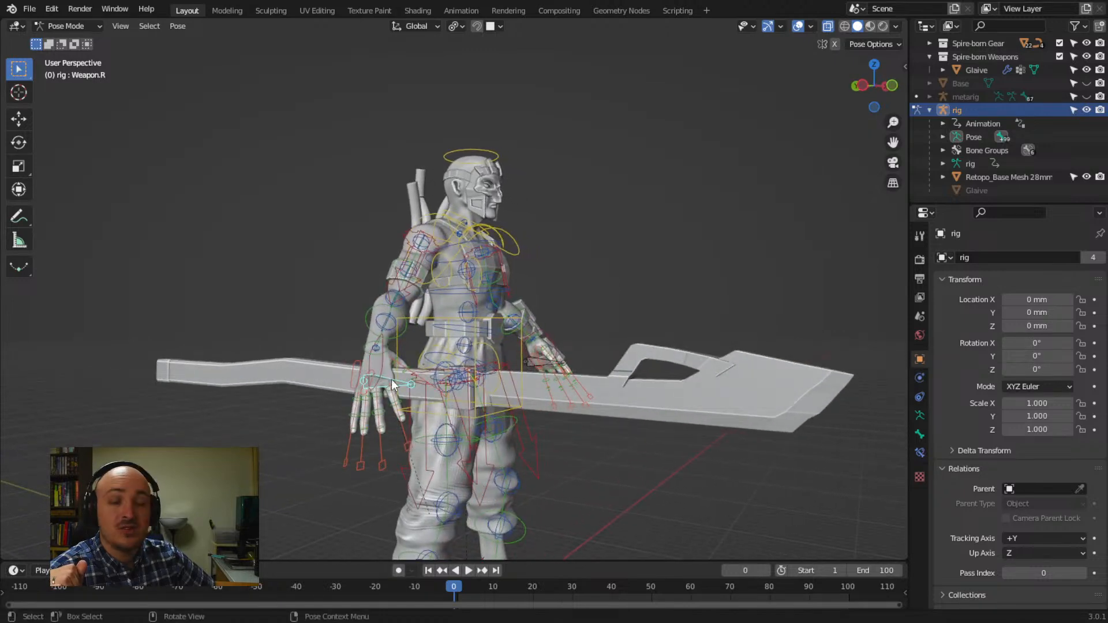
middle_drag(431, 396, 542, 434)
key(r)
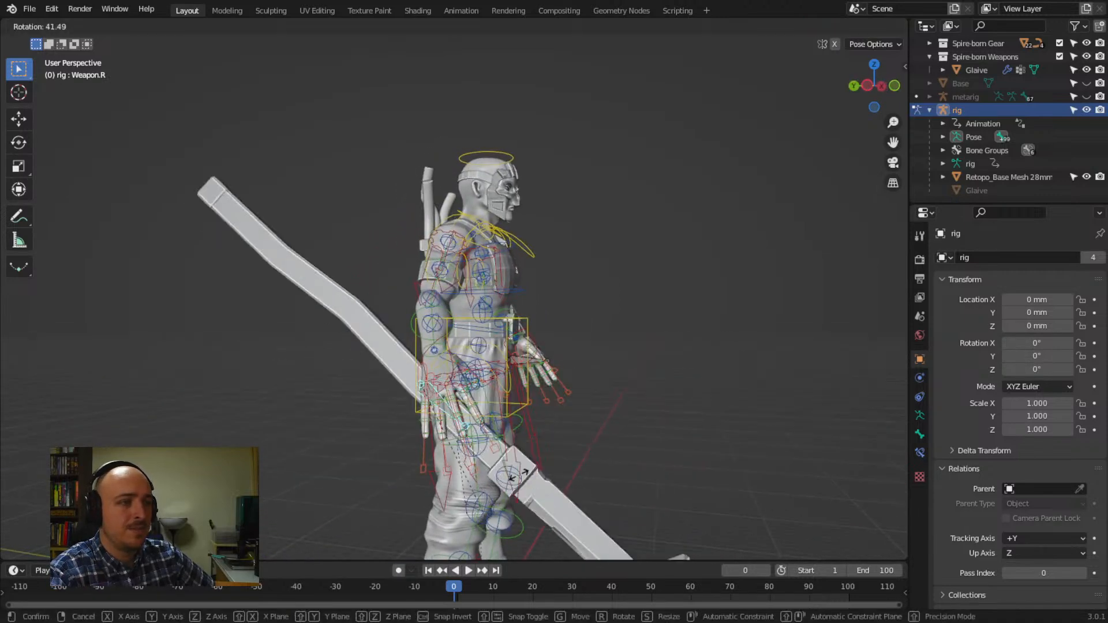
right_click(531, 460)
Return the rig to Object Mode, deselect it and hide it
middle_drag(616, 331, 518, 330)
middle_drag(337, 345, 379, 362)
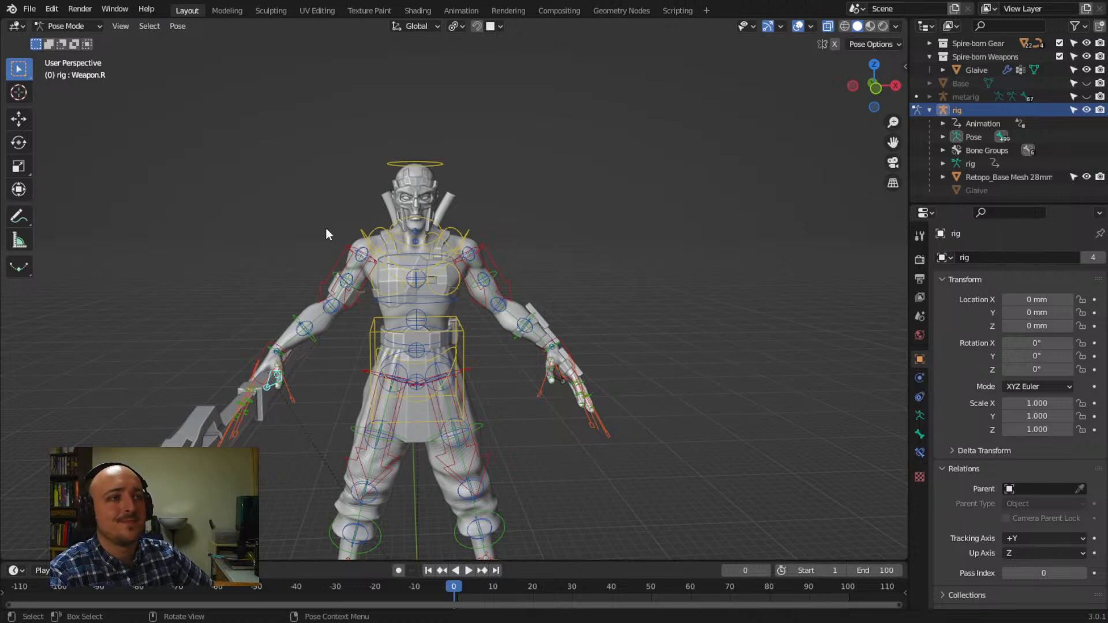
click(89, 26)
click(91, 43)
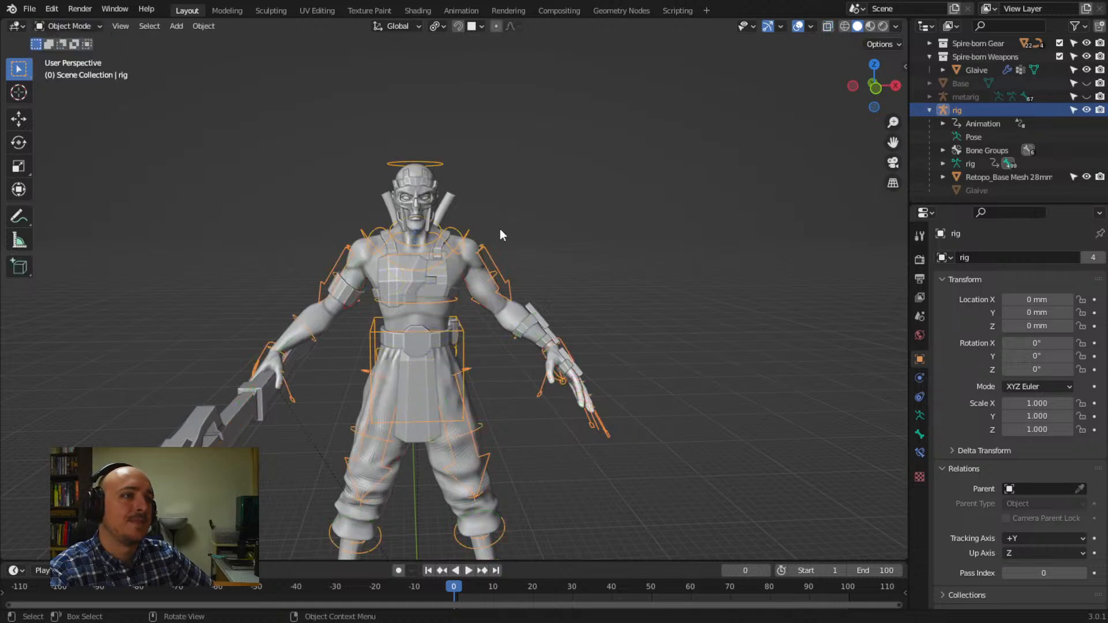
click(656, 237)
click(1086, 110)
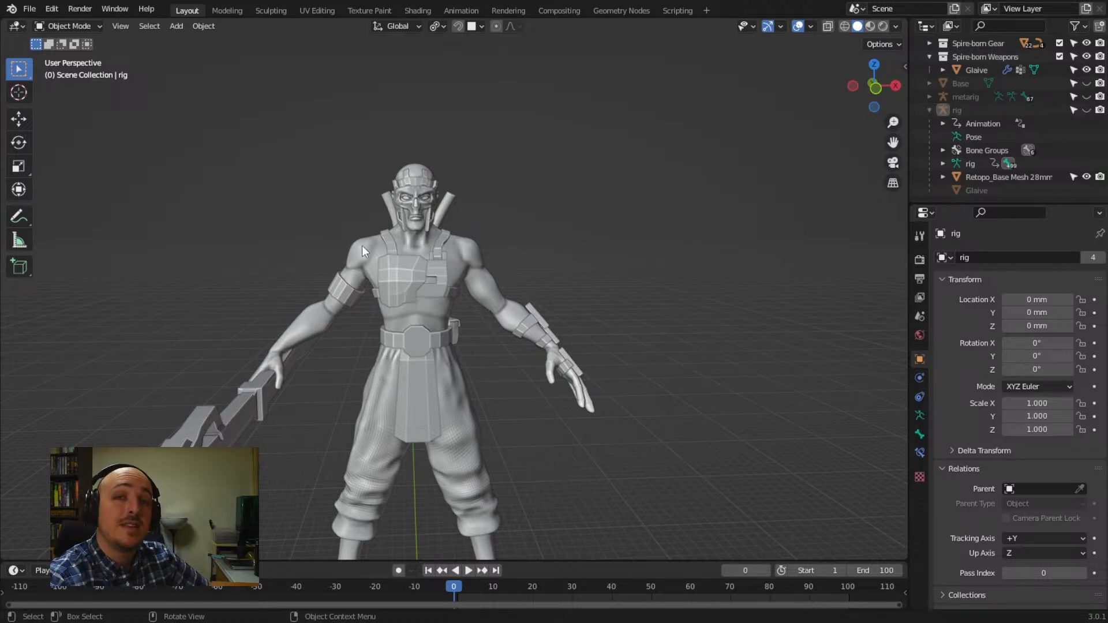
Select the Chest Plate and inspect the armor on the torso from several angles
scroll(399, 275, up, 4)
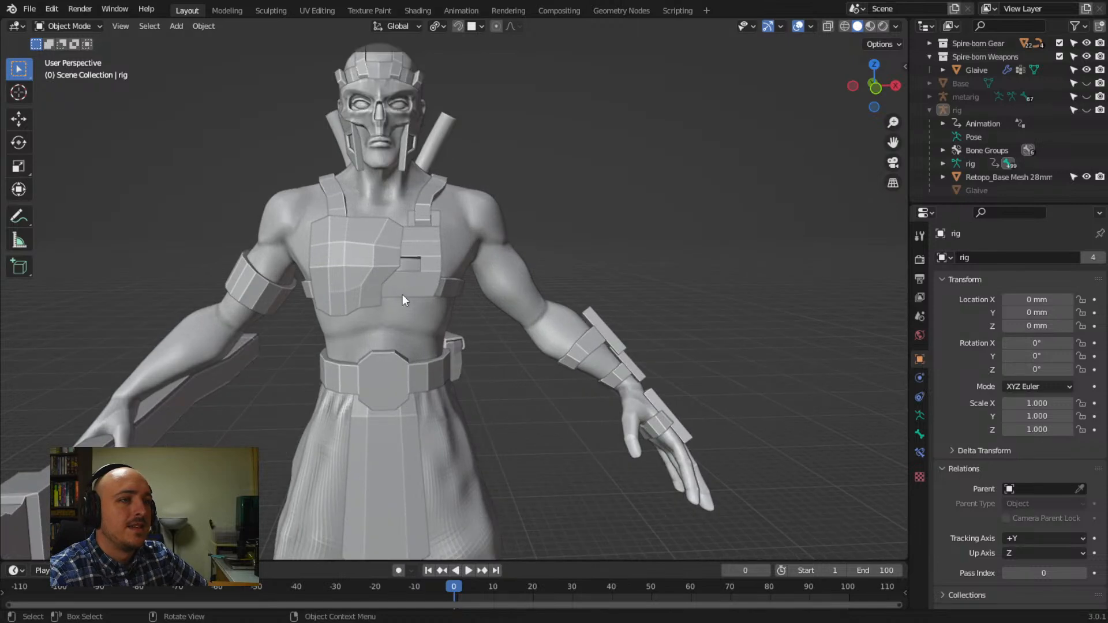
click(373, 239)
middle_drag(377, 369, 398, 375)
scroll(388, 353, down, 3)
middle_drag(398, 375, 459, 361)
scroll(484, 264, up, 2)
middle_drag(484, 263, 414, 228)
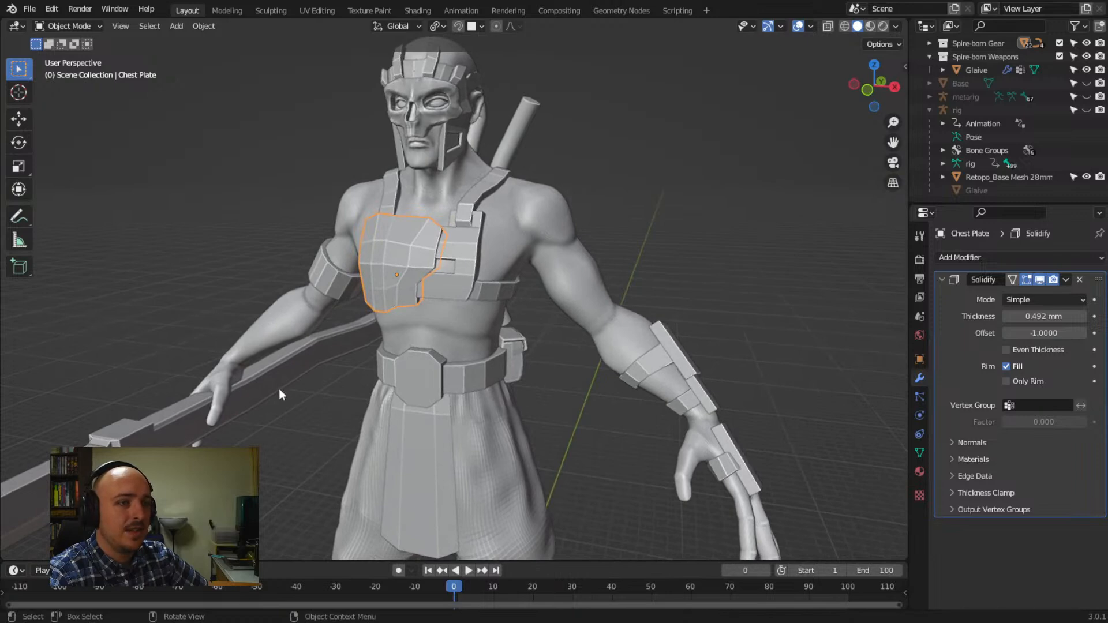
Examine the pants, belt and front cloth, and the whole figure with its gear and glaive
shift+middle_drag(427, 419, 421, 250)
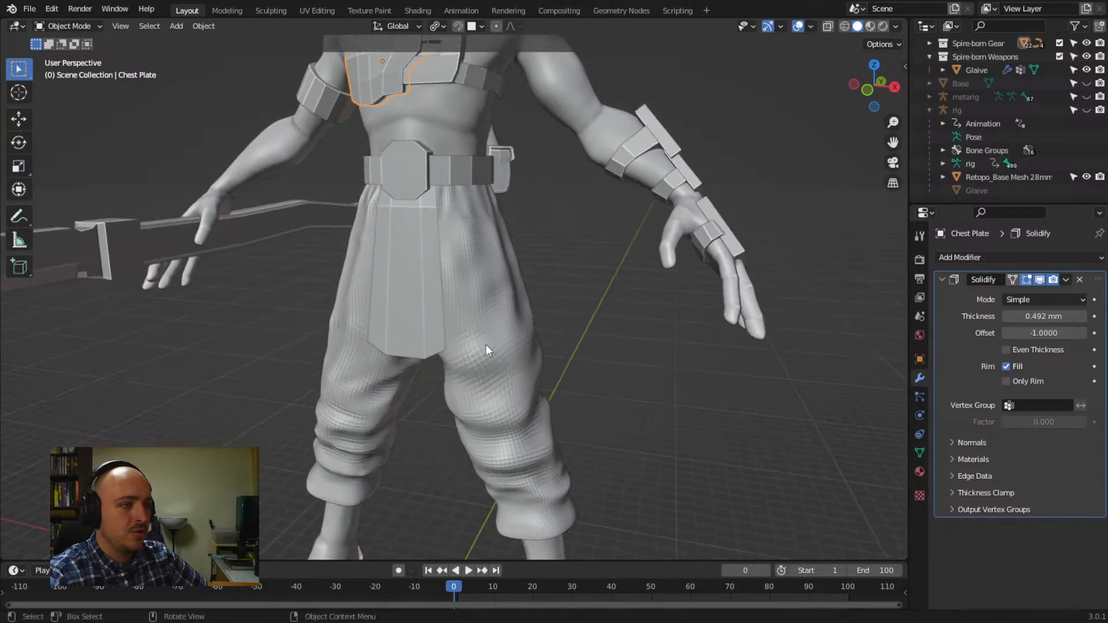
scroll(503, 404, down, 2)
scroll(488, 332, up, 2)
shift+middle_drag(490, 212, 506, 338)
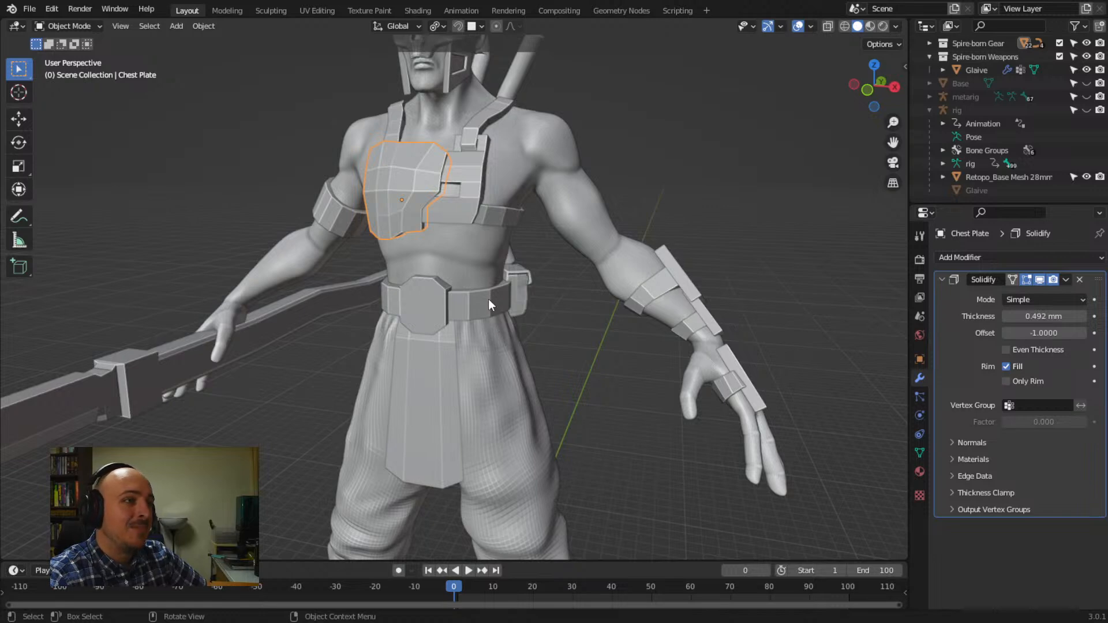
scroll(489, 299, down, 3)
middle_drag(488, 309, 506, 305)
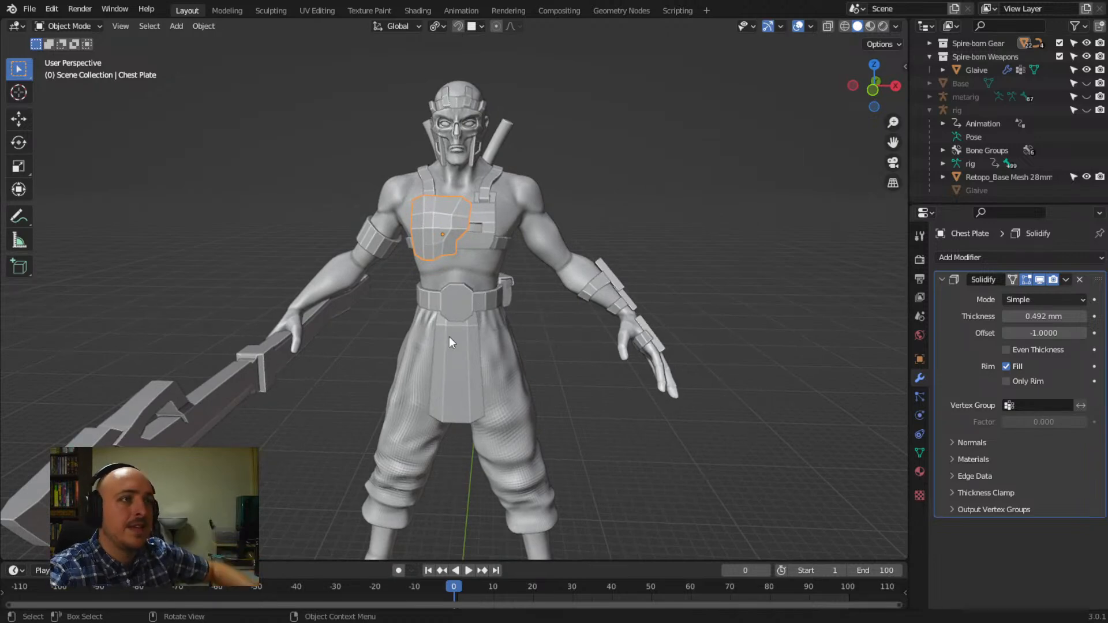
middle_drag(478, 313, 300, 293)
middle_drag(431, 209, 546, 292)
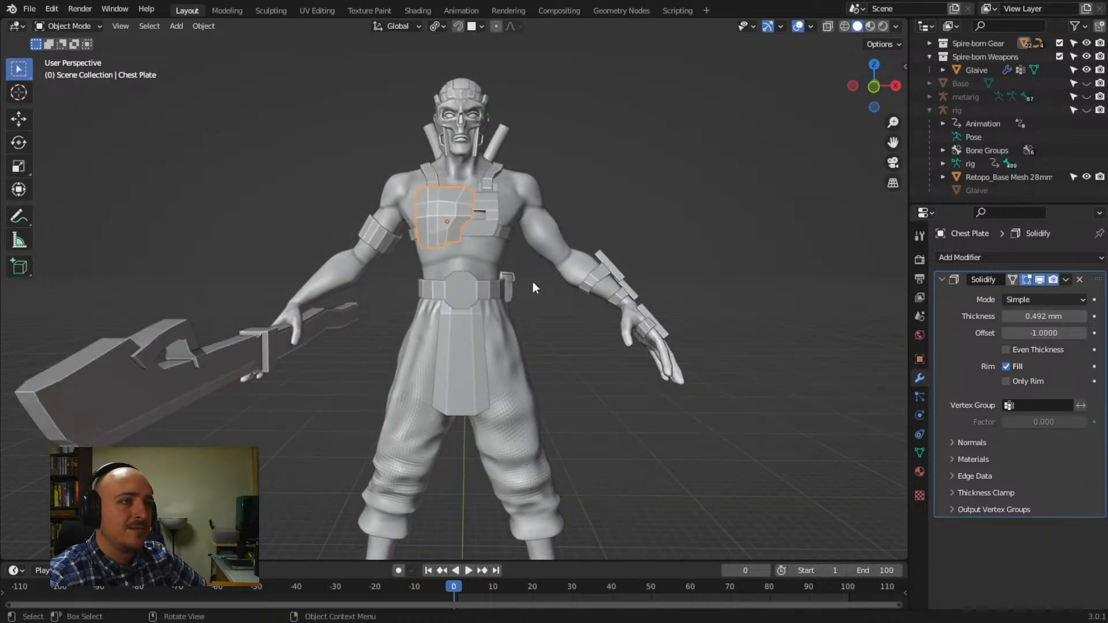
Apply the Chest Plate's Solidify modifier to its mesh
shift+middle_drag(448, 236, 446, 322)
scroll(446, 321, up, 4)
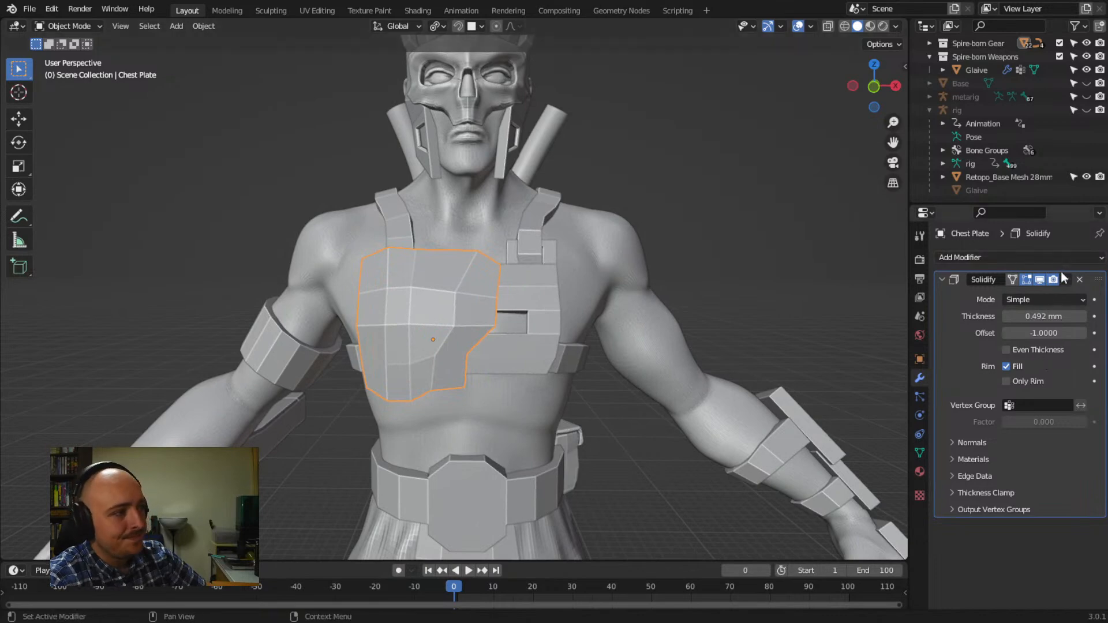
middle_drag(434, 355, 590, 358)
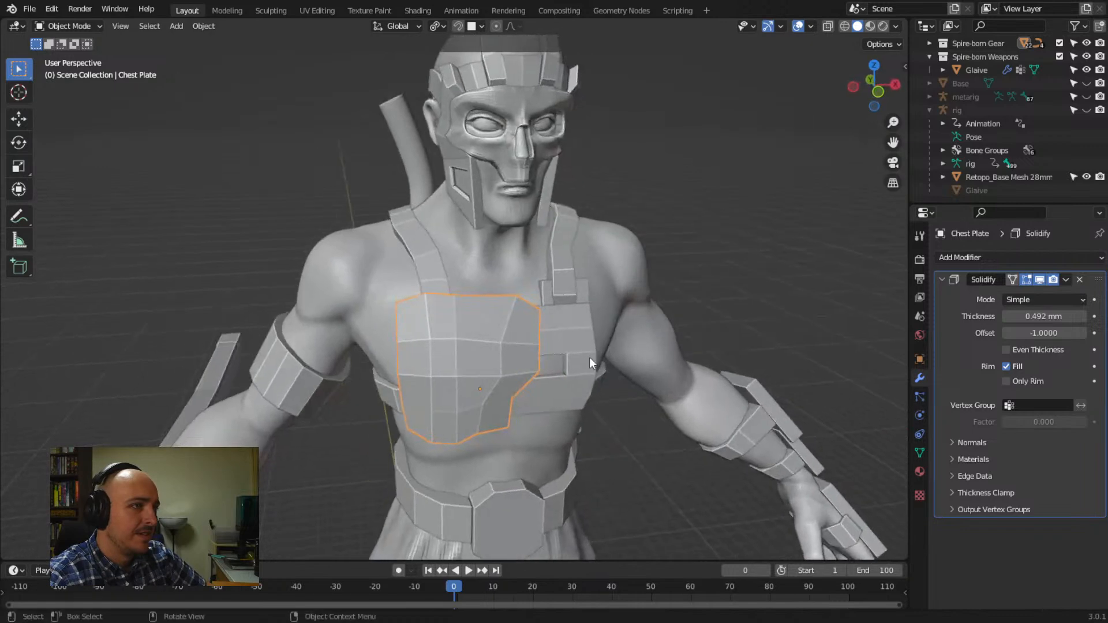
click(1068, 280)
click(1050, 294)
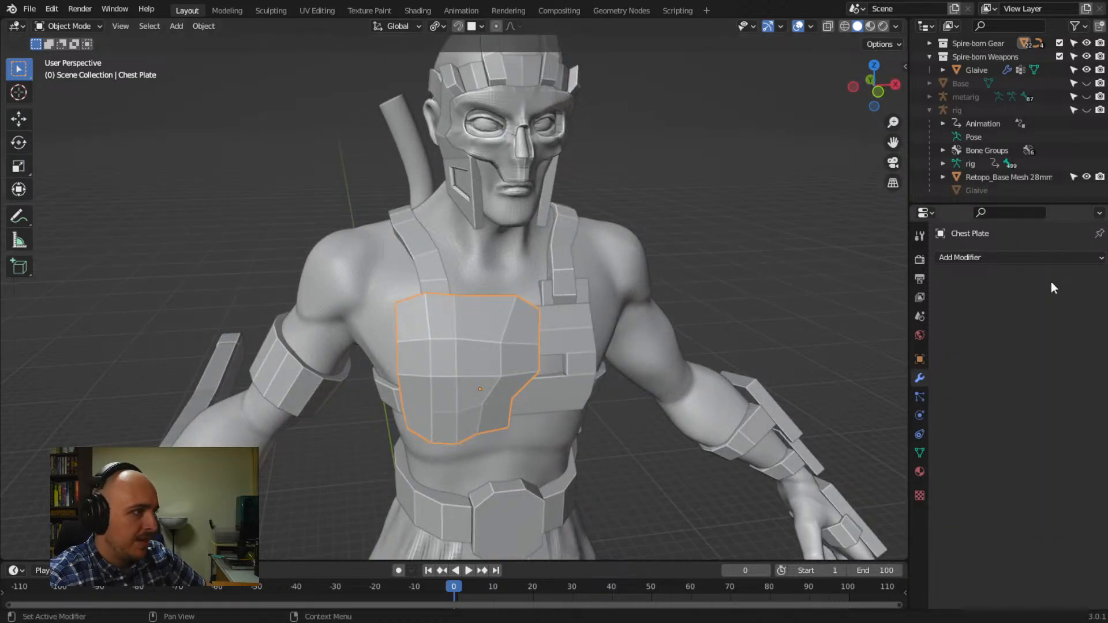
Add a Multiresolution modifier to the Chest Plate and subdivide it twice with the Simple method
click(1066, 258)
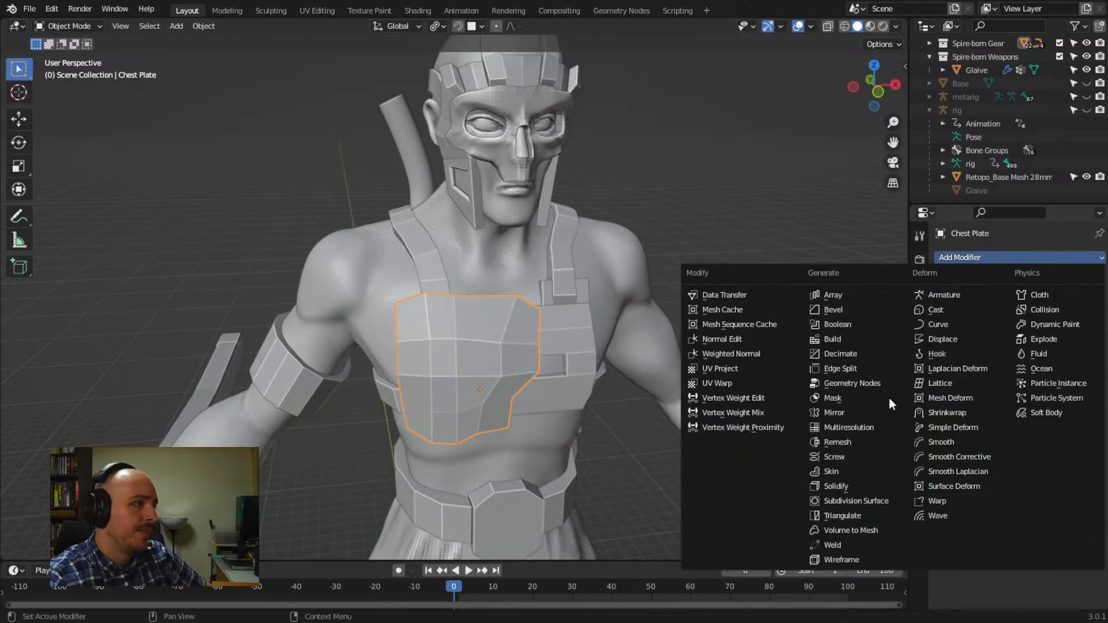
click(875, 426)
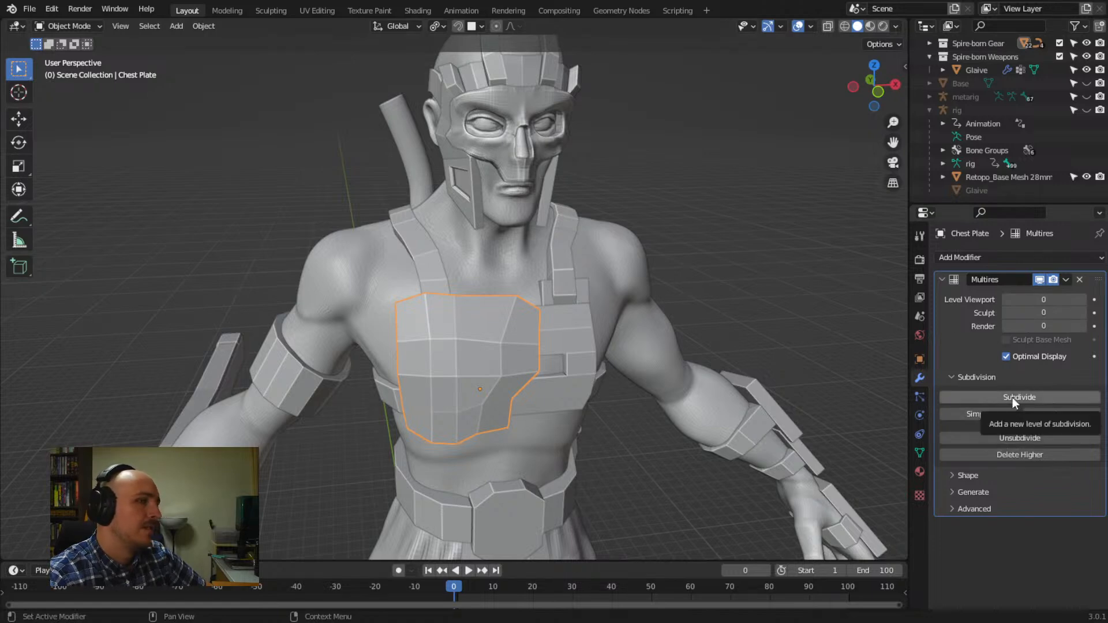
click(995, 413)
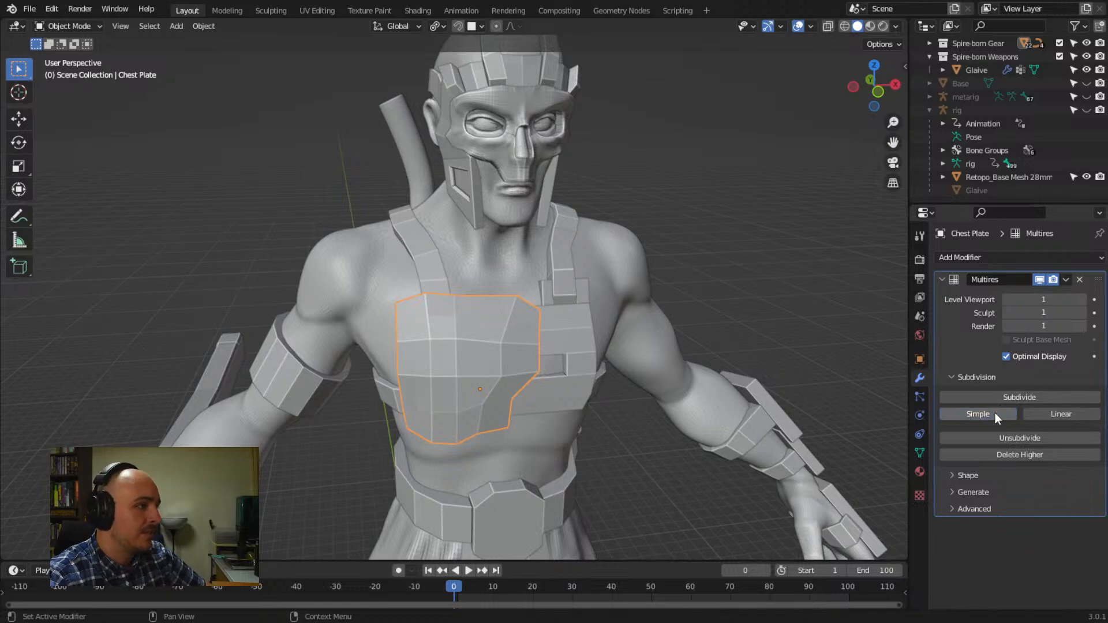
click(995, 413)
middle_drag(495, 355, 482, 324)
scroll(408, 271, up, 3)
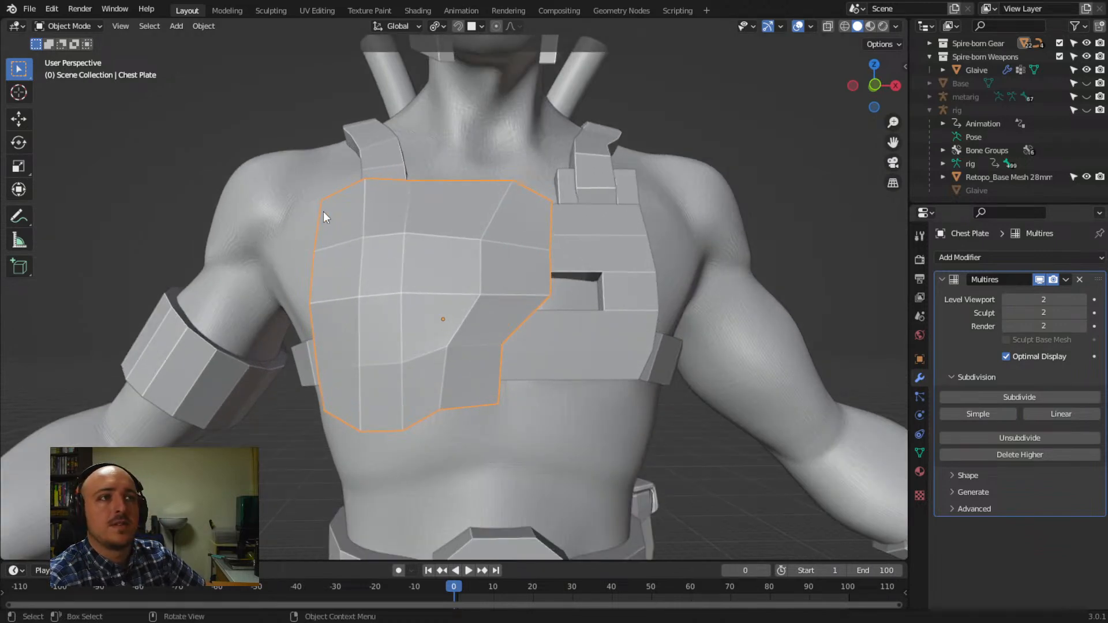
Switch to the Sculpting workspace and pull the chest plate's inner side and lower notch into shape with the Grab brush
click(271, 11)
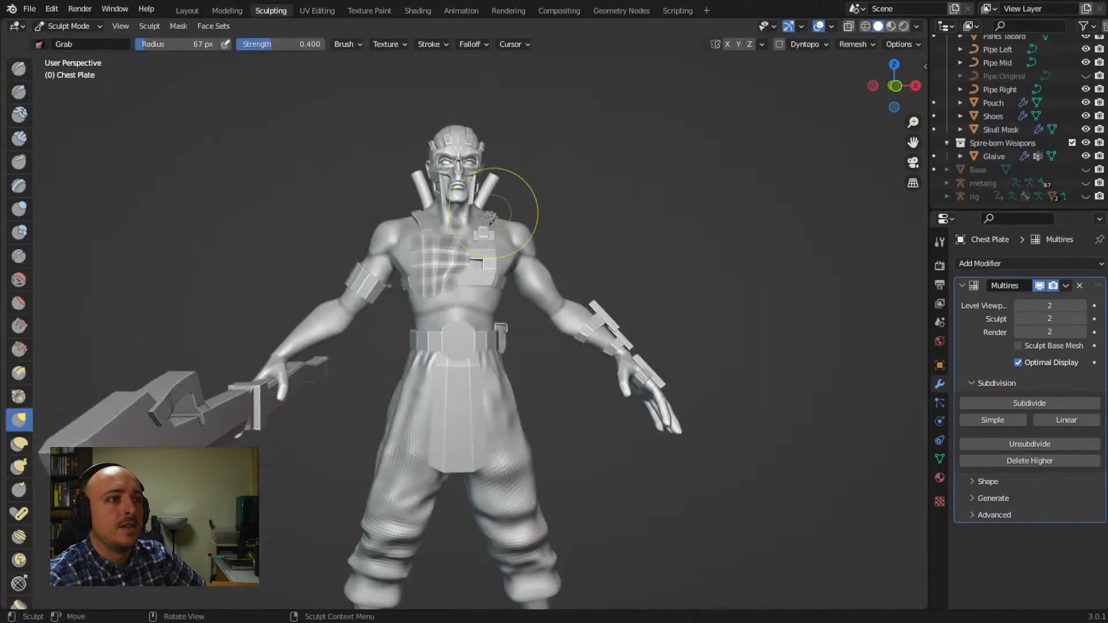
scroll(508, 198, up, 3)
mouse_move(516, 276)
middle_down()
mouse_move(601, 271)
mouse_move(397, 239)
mouse_move(434, 218)
mouse_move(497, 327)
mouse_move(533, 303)
mouse_move(495, 297)
middle_up()
scroll(447, 248, up, 2)
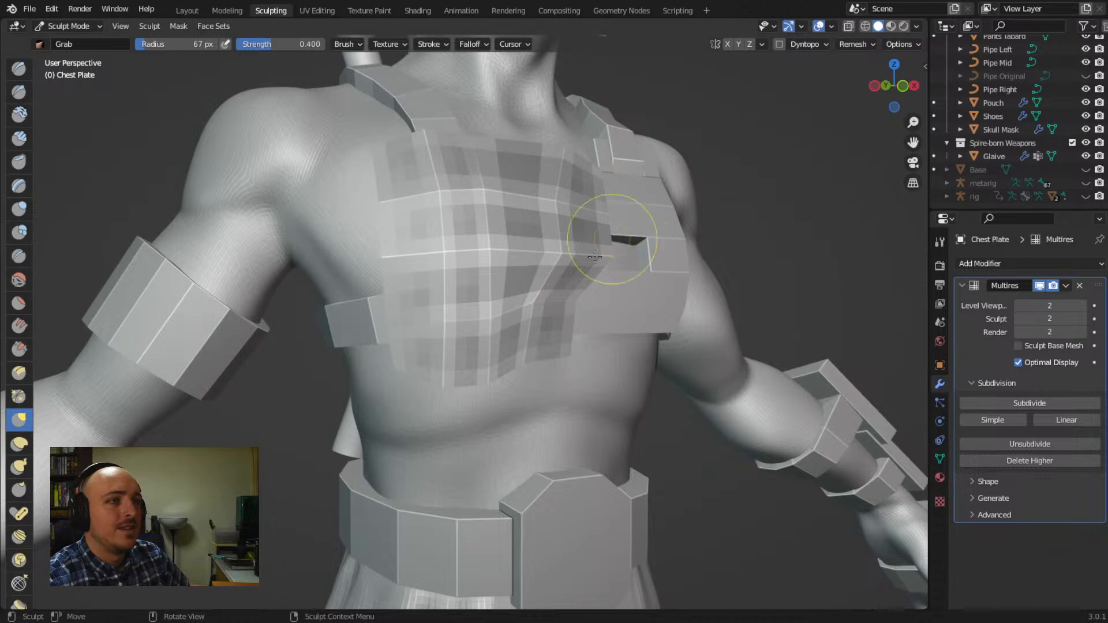
middle_drag(508, 297, 537, 319)
drag(549, 270, 569, 259)
drag(539, 298, 553, 318)
drag(606, 284, 602, 292)
mouse_move(552, 351)
mouse_down()
mouse_move(538, 366)
mouse_move(561, 370)
mouse_up()
mouse_move(517, 307)
shift+mouse_down()
mouse_move(532, 285)
mouse_move(498, 257)
mouse_move(497, 239)
mouse_move(546, 227)
mouse_move(586, 237)
shift+mouse_up()
middle_drag(588, 284, 532, 289)
mouse_move(480, 263)
mouse_down()
mouse_move(492, 265)
mouse_move(482, 352)
mouse_up()
middle_drag(483, 352, 412, 295)
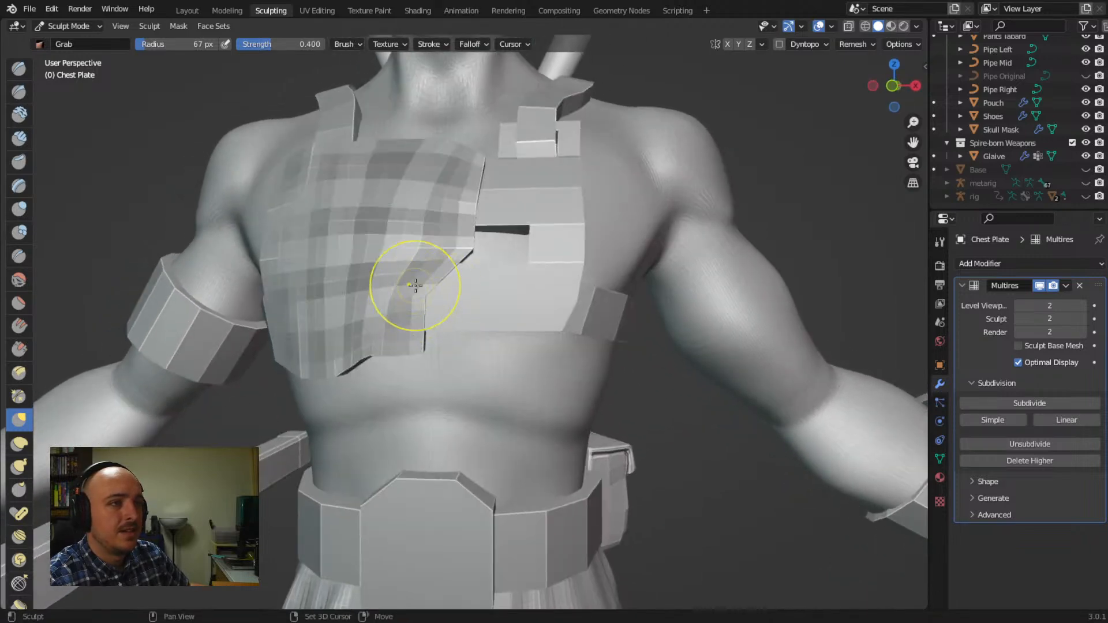
Grab the chest plate's middle, upper inner corner and lower inner edge to fit it around the chest
drag(403, 235, 388, 302)
mouse_move(388, 302)
middle_down()
mouse_move(451, 296)
mouse_move(479, 231)
mouse_move(477, 290)
mouse_move(439, 329)
mouse_move(477, 260)
middle_up()
mouse_move(477, 259)
mouse_down()
mouse_move(496, 228)
mouse_move(488, 198)
mouse_move(536, 198)
mouse_up()
drag(561, 240, 558, 243)
drag(513, 317, 536, 321)
mouse_move(511, 382)
mouse_down()
mouse_move(562, 445)
mouse_move(554, 404)
mouse_up()
middle_drag(554, 404, 488, 334)
drag(488, 334, 482, 329)
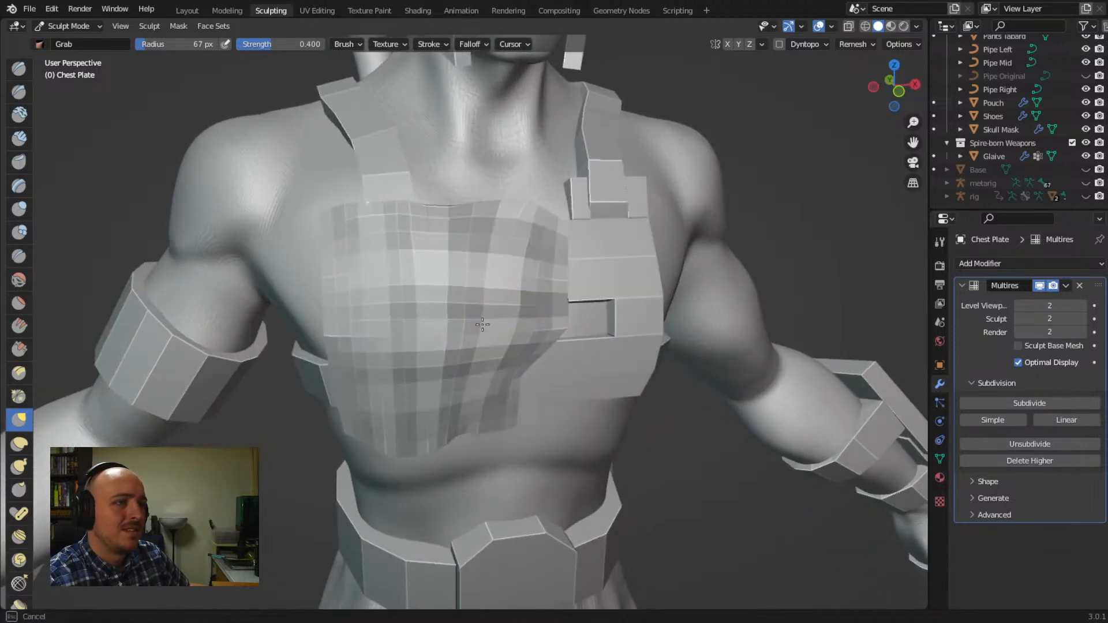
drag(497, 235, 527, 321)
middle_drag(527, 322, 477, 317)
drag(402, 316, 447, 313)
drag(452, 247, 460, 234)
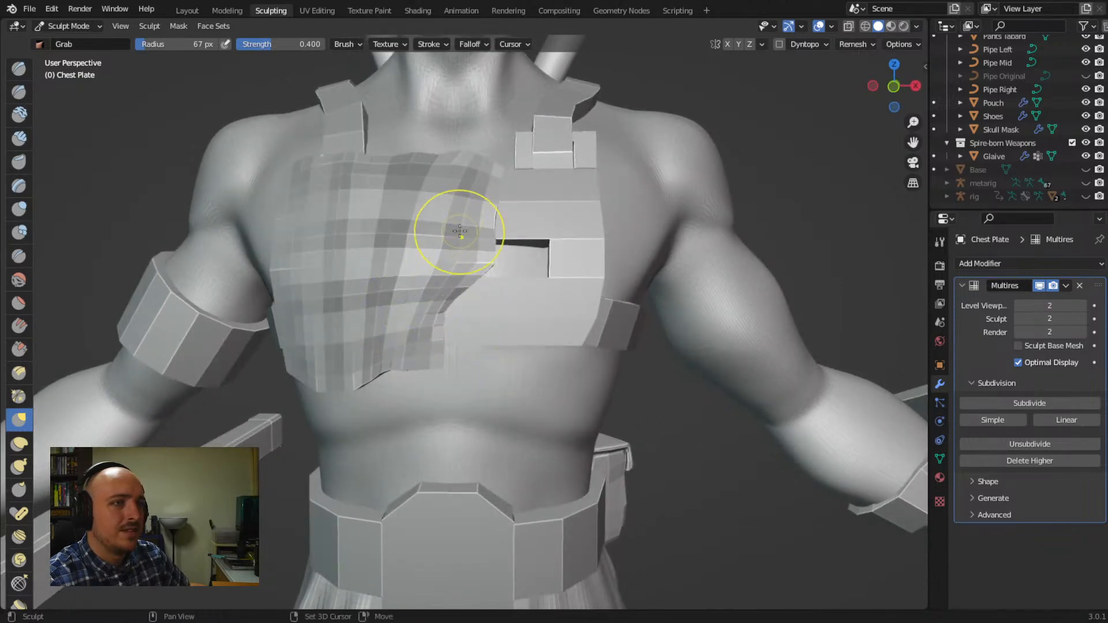
Reshape the chest plate's lower part and front surface with Grab strokes from below and from the side
middle_drag(408, 312, 440, 281)
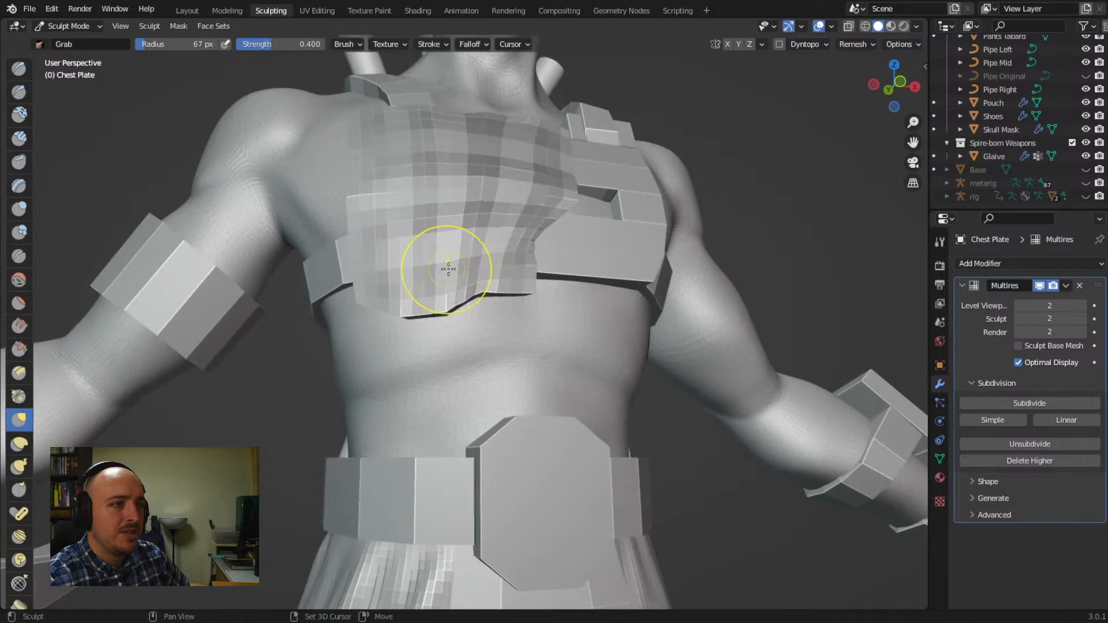
mouse_move(445, 274)
mouse_down()
mouse_move(414, 283)
mouse_move(445, 240)
mouse_move(416, 239)
mouse_move(445, 255)
mouse_up()
middle_drag(445, 255, 485, 268)
drag(484, 267, 468, 289)
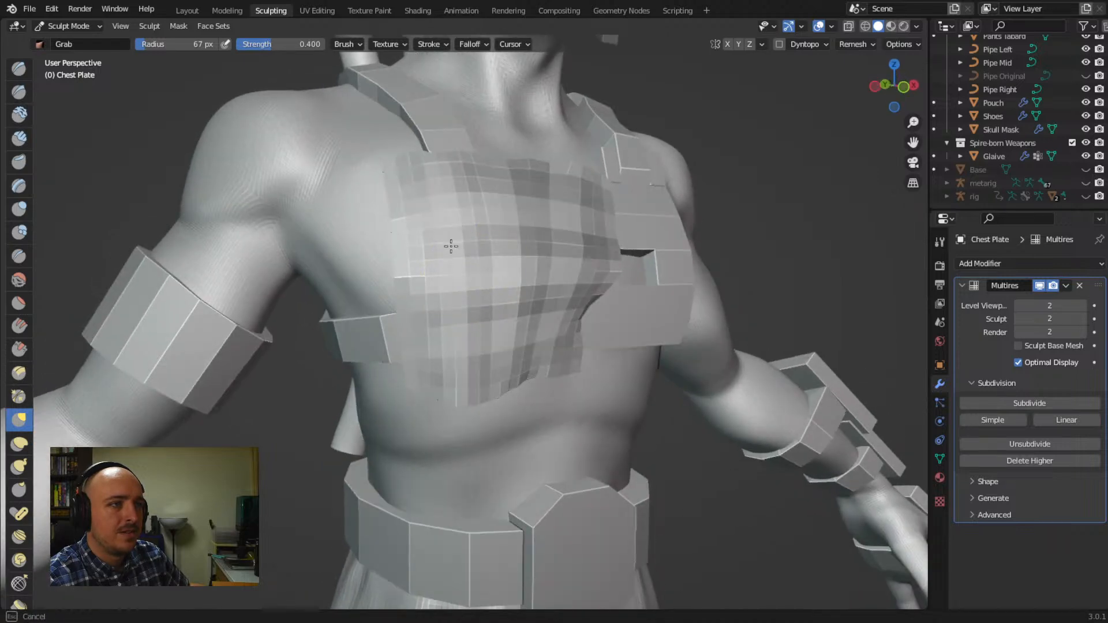
drag(450, 230, 475, 284)
middle_drag(475, 284, 542, 257)
mouse_move(542, 258)
mouse_down()
mouse_move(522, 238)
mouse_move(500, 247)
mouse_move(525, 314)
mouse_move(515, 320)
mouse_move(537, 334)
mouse_up()
middle_drag(537, 335, 462, 289)
mouse_move(462, 290)
mouse_down()
mouse_move(503, 307)
mouse_move(545, 304)
mouse_up()
mouse_move(544, 305)
middle_down()
mouse_move(330, 364)
mouse_move(292, 361)
middle_up()
mouse_move(302, 336)
middle_down()
mouse_move(247, 321)
mouse_move(376, 332)
mouse_move(359, 366)
mouse_move(409, 295)
middle_up()
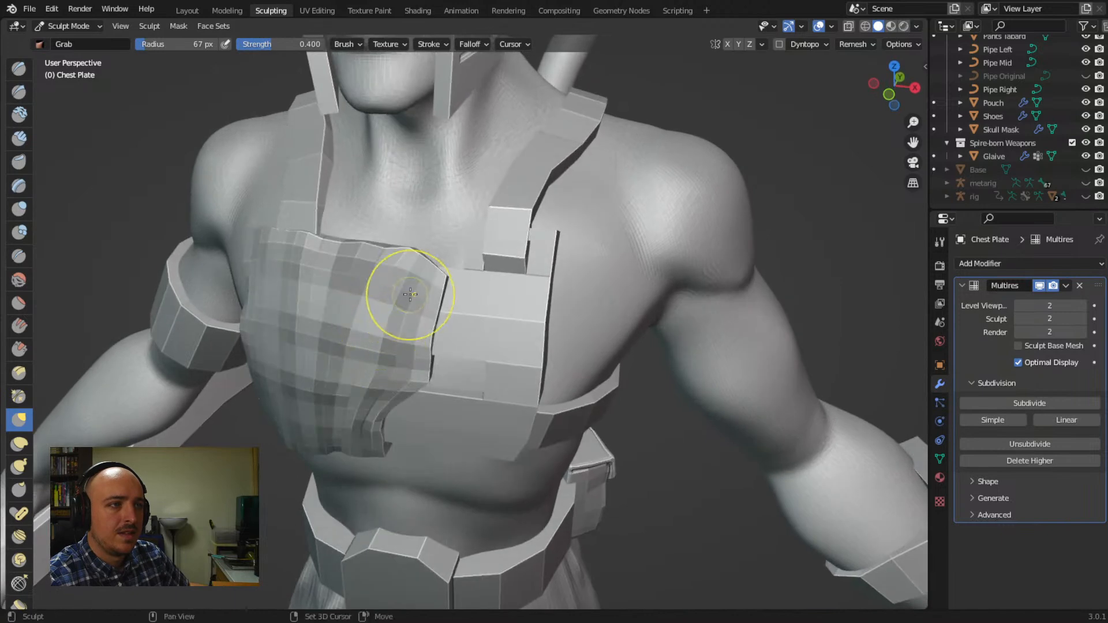
Refine the curvature of the chest plate's upper and outer areas with short Grab strokes
drag(391, 289, 364, 327)
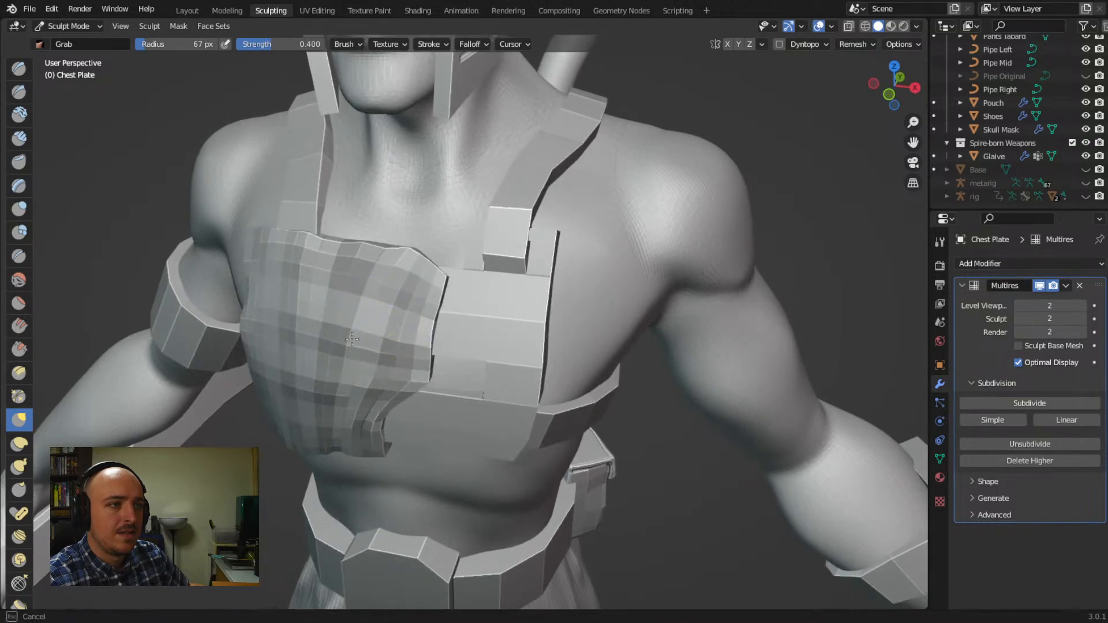
drag(290, 323, 292, 324)
middle_drag(357, 336, 417, 318)
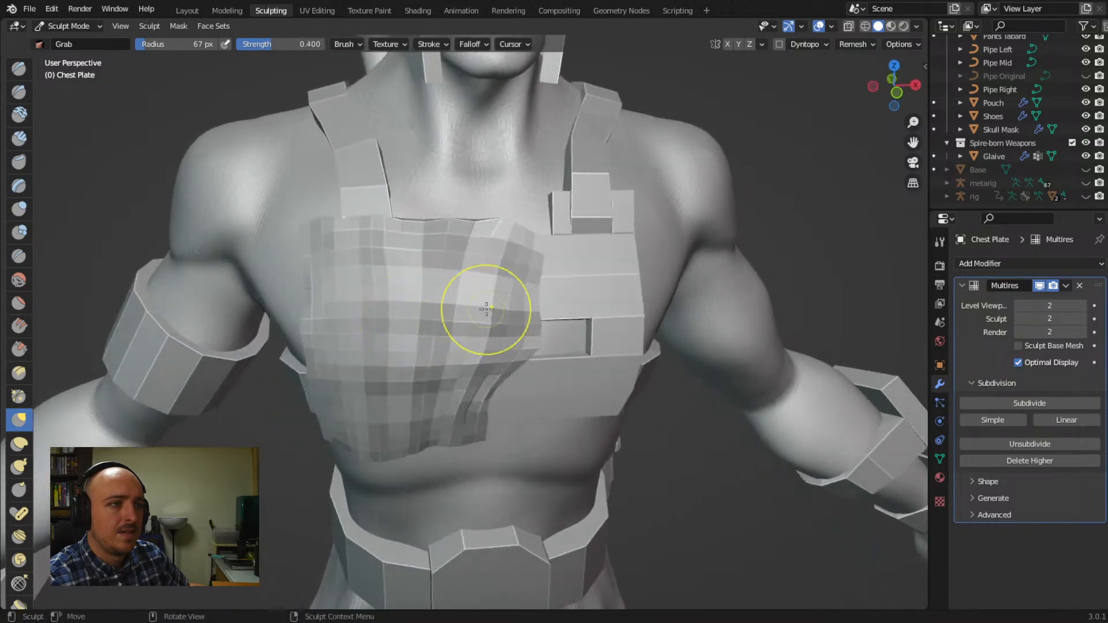
middle_drag(490, 314, 448, 329)
drag(445, 327, 436, 323)
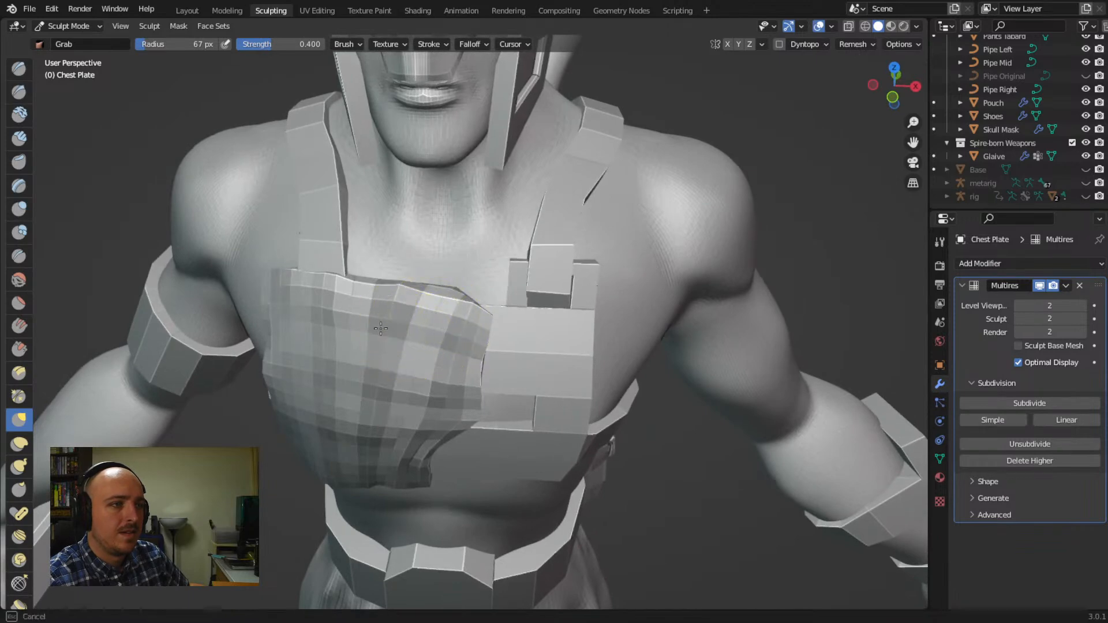
drag(331, 335, 329, 309)
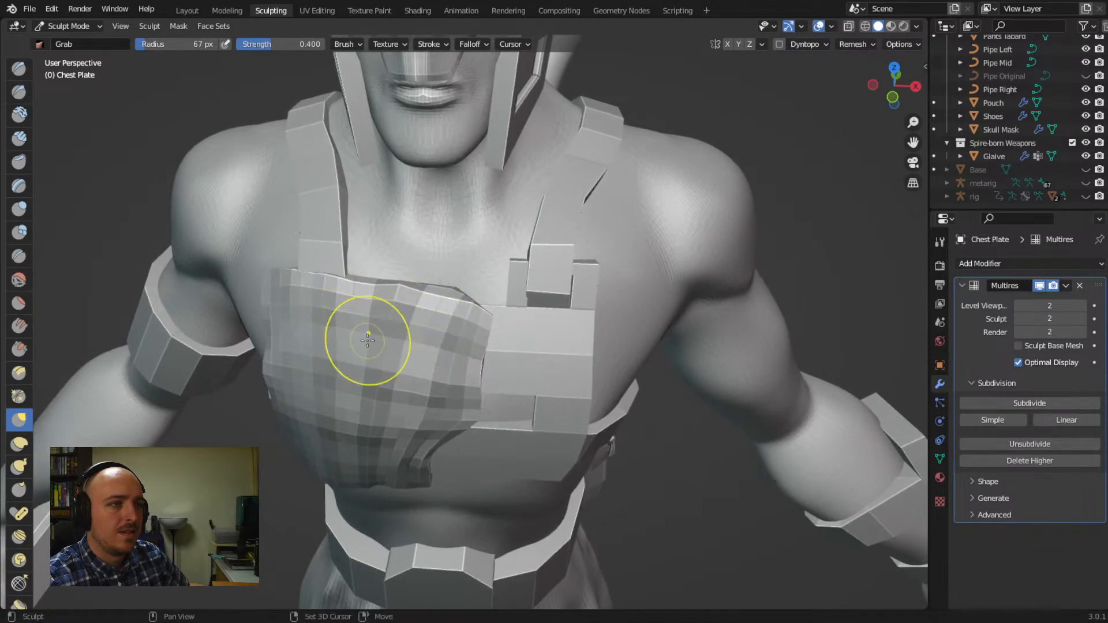
middle_drag(359, 334, 401, 321)
mouse_move(400, 321)
mouse_down()
mouse_move(384, 273)
mouse_move(388, 312)
mouse_up()
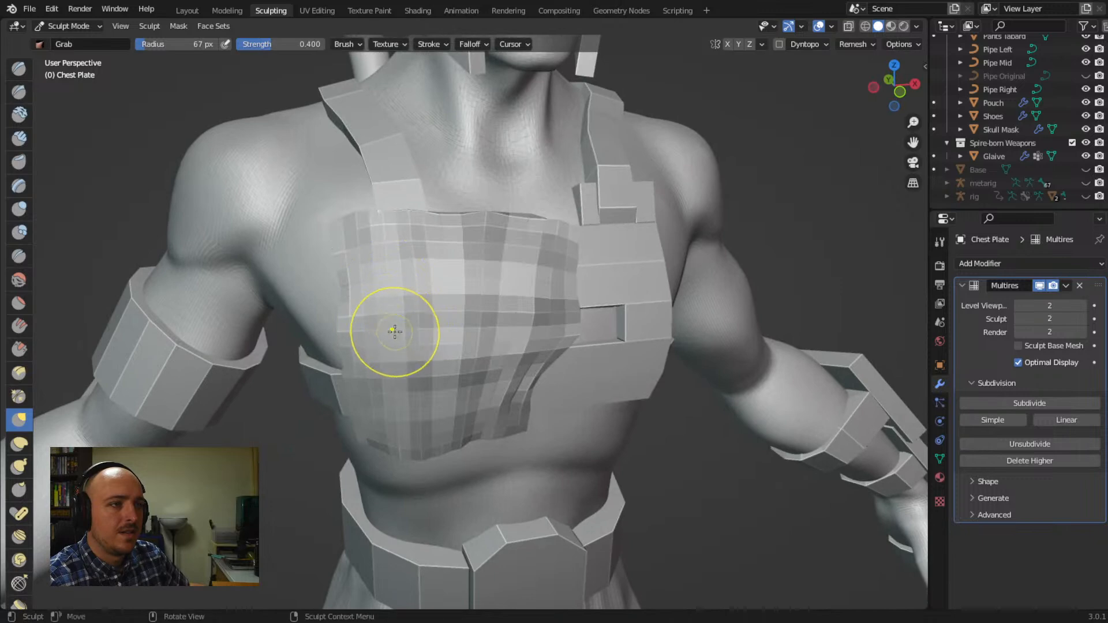
middle_drag(396, 321, 426, 302)
mouse_move(426, 302)
mouse_down()
mouse_move(450, 306)
mouse_move(445, 324)
mouse_move(459, 328)
mouse_up()
middle_drag(460, 329, 502, 321)
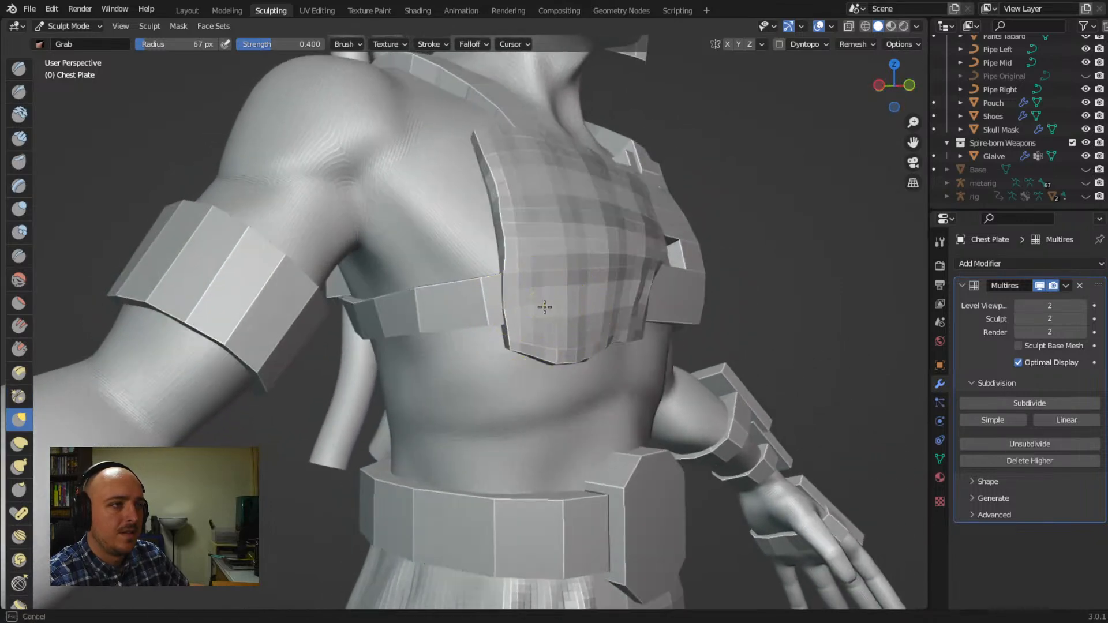
Return to the Layout workspace and examine the sculpted chest plate on the figure
click(190, 11)
middle_drag(463, 300, 435, 298)
scroll(435, 298, down, 5)
mouse_move(416, 388)
middle_down()
mouse_move(415, 366)
mouse_move(511, 344)
mouse_move(500, 353)
mouse_move(519, 303)
mouse_move(532, 312)
mouse_move(409, 373)
mouse_move(476, 370)
mouse_move(440, 365)
middle_up()
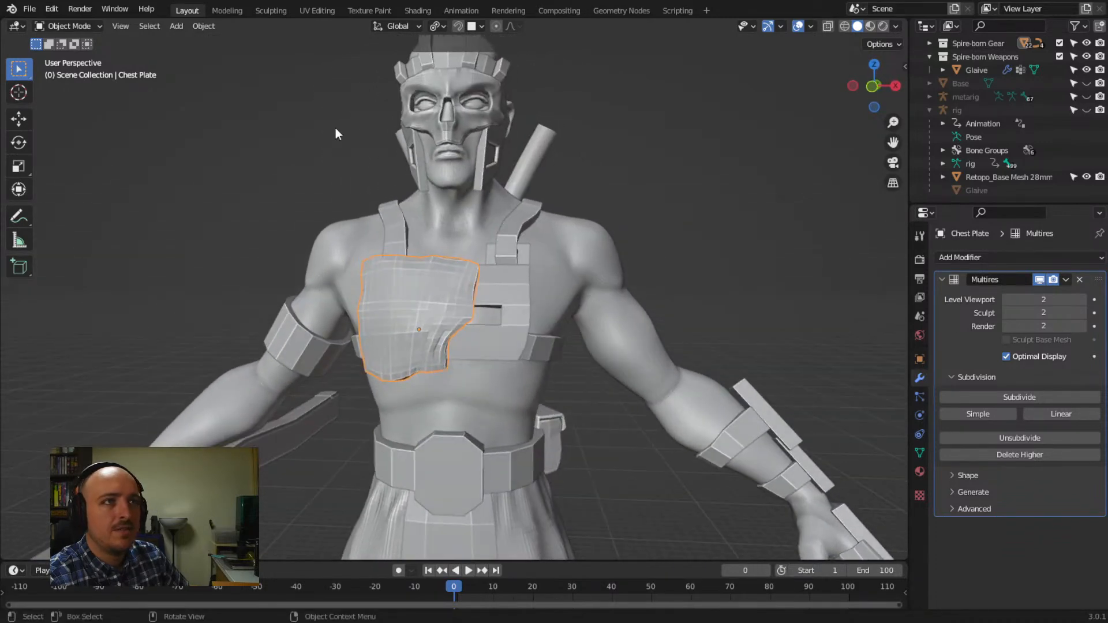
Go back to the Sculpting workspace and push the chest plate's lower inner edge outward with the Grab brush
click(271, 11)
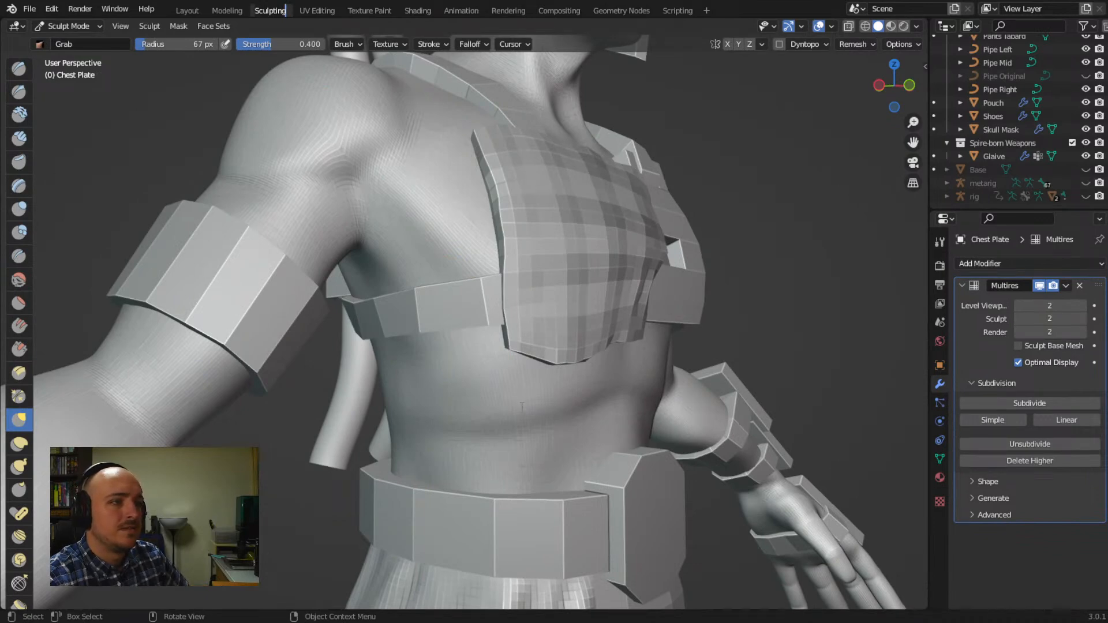
middle_drag(544, 391, 490, 336)
mouse_move(504, 285)
mouse_down()
mouse_move(493, 275)
mouse_move(478, 289)
mouse_move(485, 315)
mouse_move(527, 271)
mouse_up()
drag(511, 288, 532, 262)
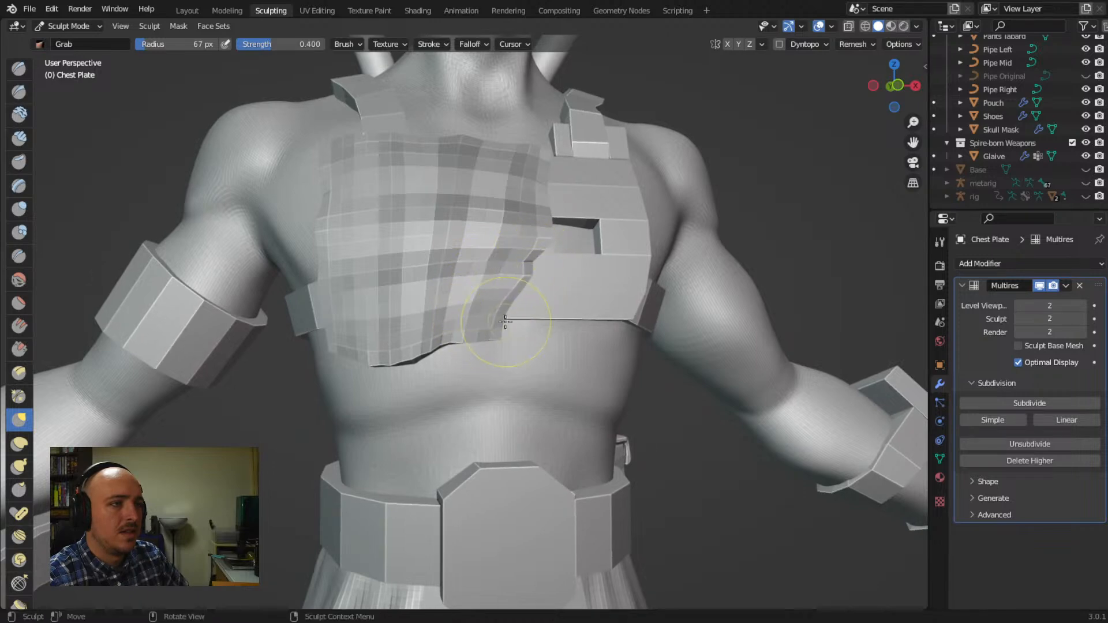
mouse_move(507, 321)
middle_down()
mouse_move(459, 273)
mouse_move(358, 267)
middle_up()
mouse_move(379, 248)
mouse_down()
mouse_move(387, 257)
mouse_move(399, 236)
mouse_up()
mouse_move(400, 236)
middle_down()
mouse_move(320, 264)
mouse_move(409, 277)
mouse_move(415, 297)
middle_up()
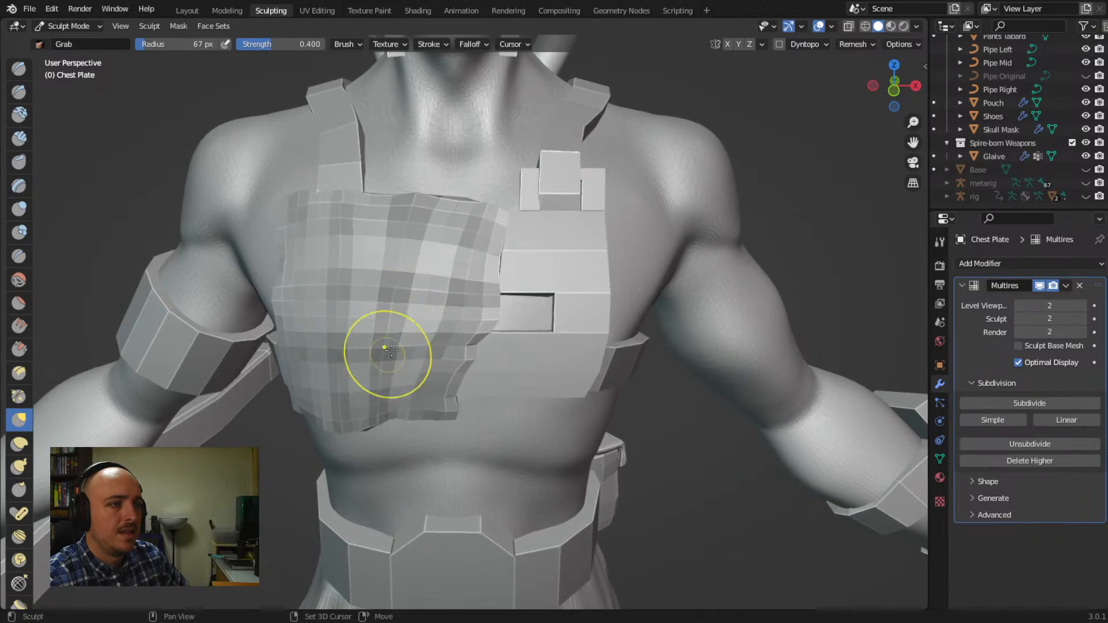
mouse_move(400, 346)
middle_down()
mouse_move(470, 284)
mouse_move(507, 292)
middle_up()
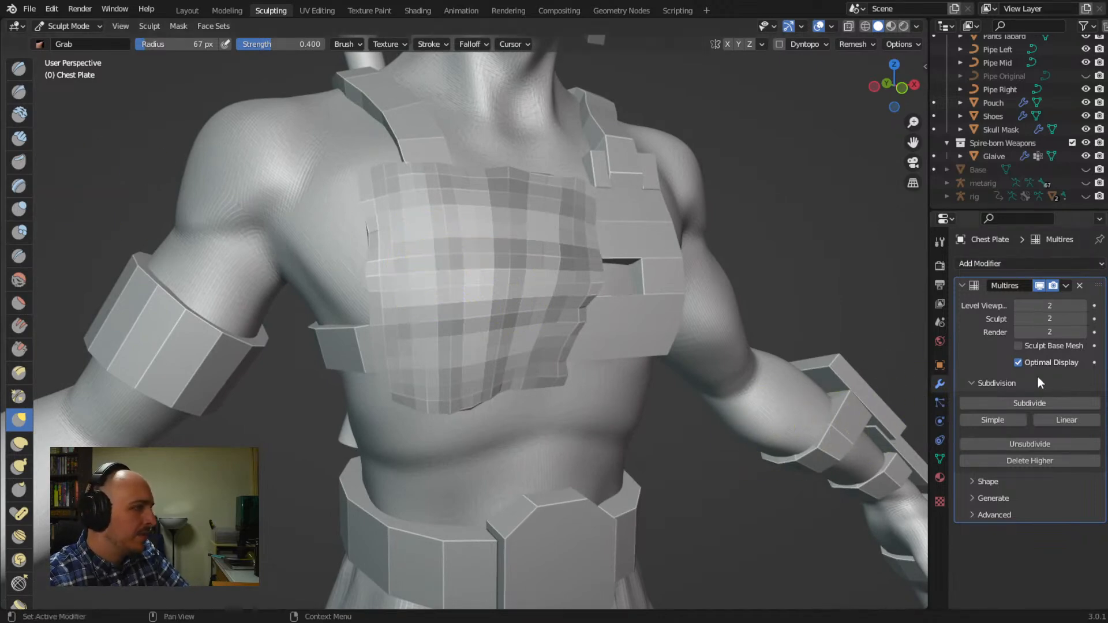
Subdivide the chest plate's Multires to level 3 and inspect the smoothed plate from several sides
click(1014, 403)
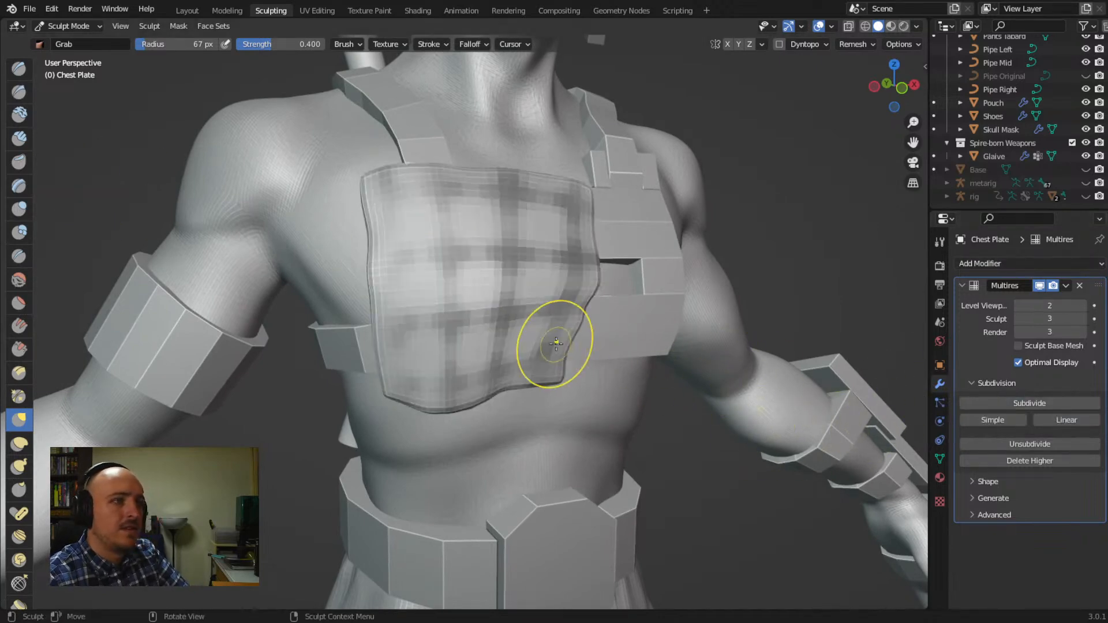
middle_drag(556, 342, 381, 254)
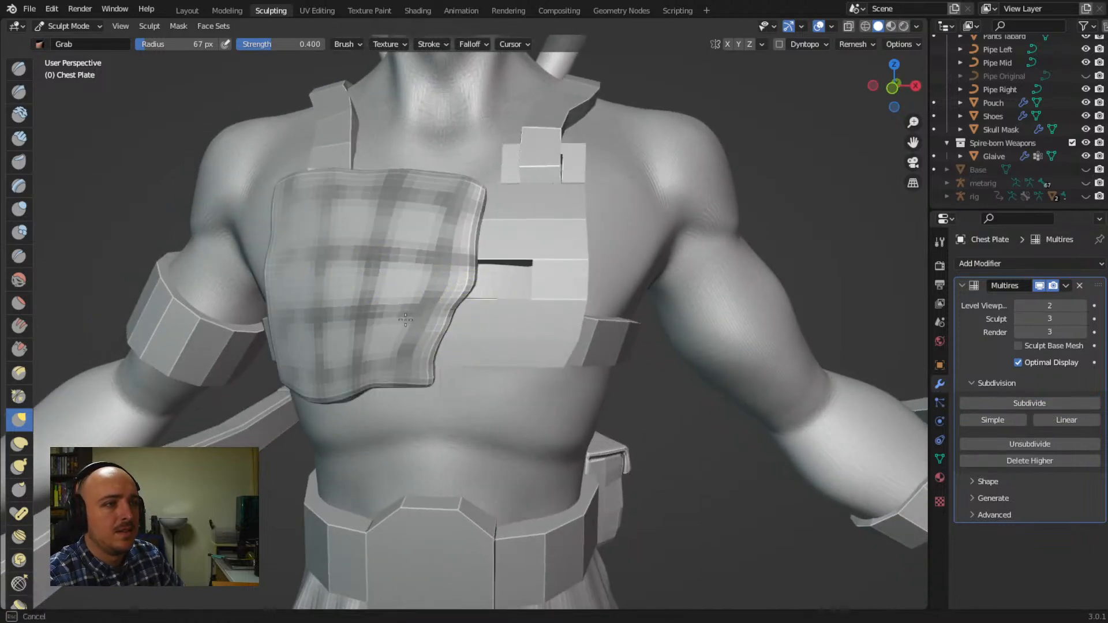
middle_drag(408, 347, 527, 329)
middle_drag(519, 290, 638, 314)
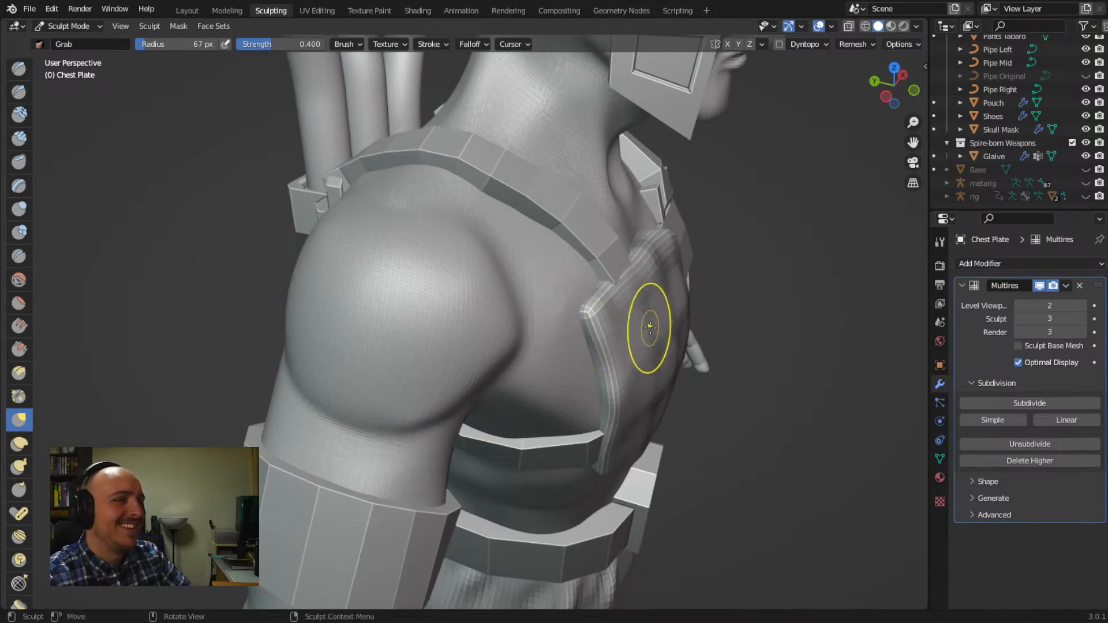
middle_drag(779, 334, 652, 362)
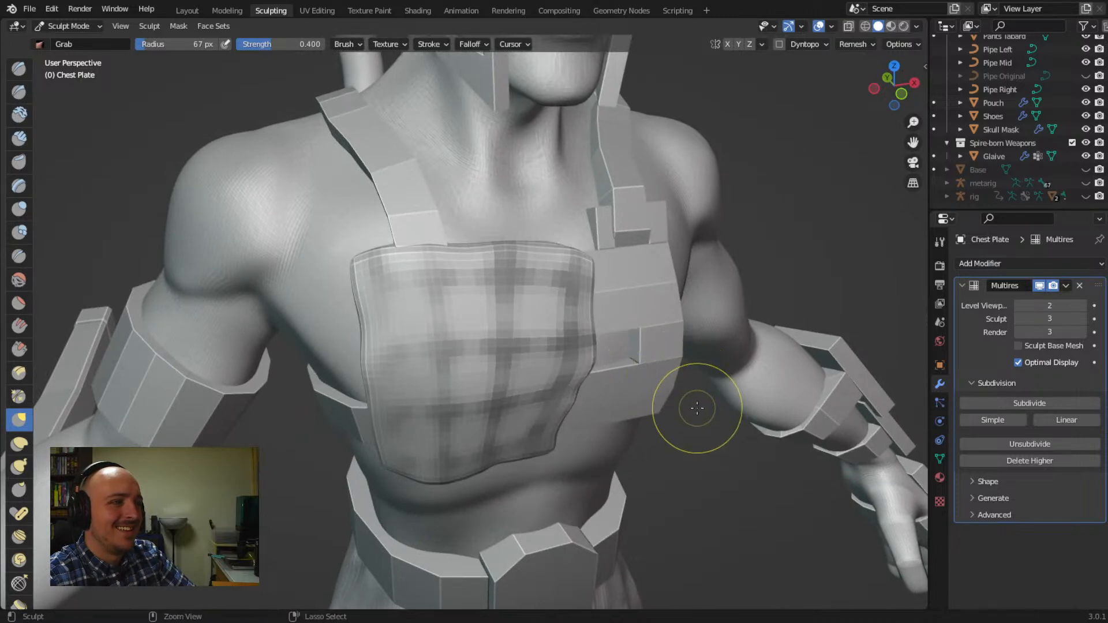
middle_drag(688, 425, 670, 415)
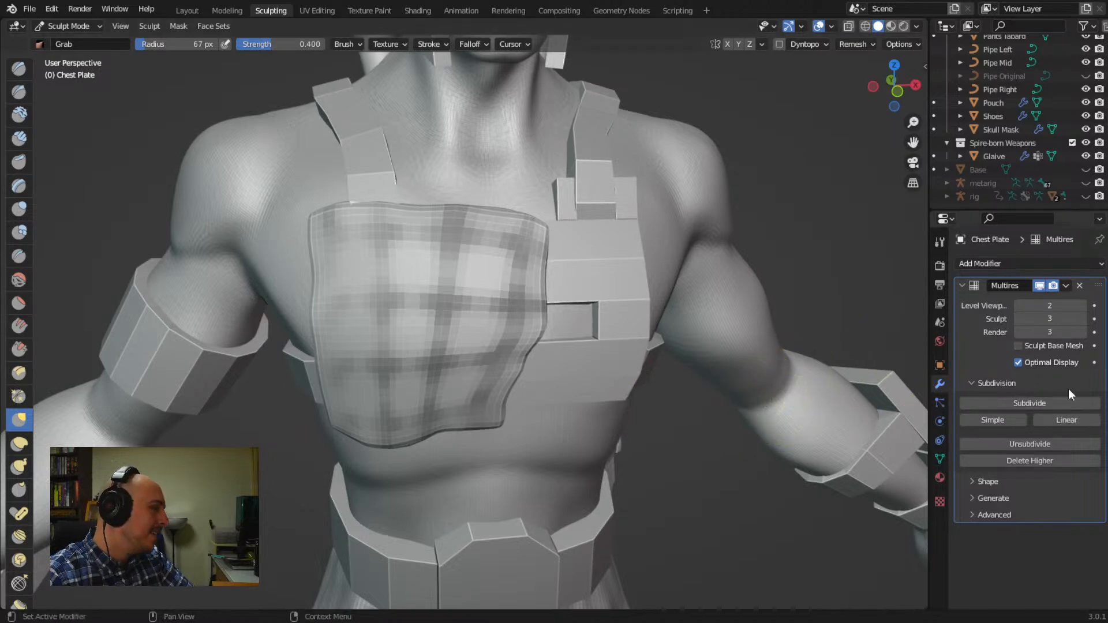
Try to unsubdivide the chest plate's Multires, and set its Sculpt and Render levels to 2
click(1029, 443)
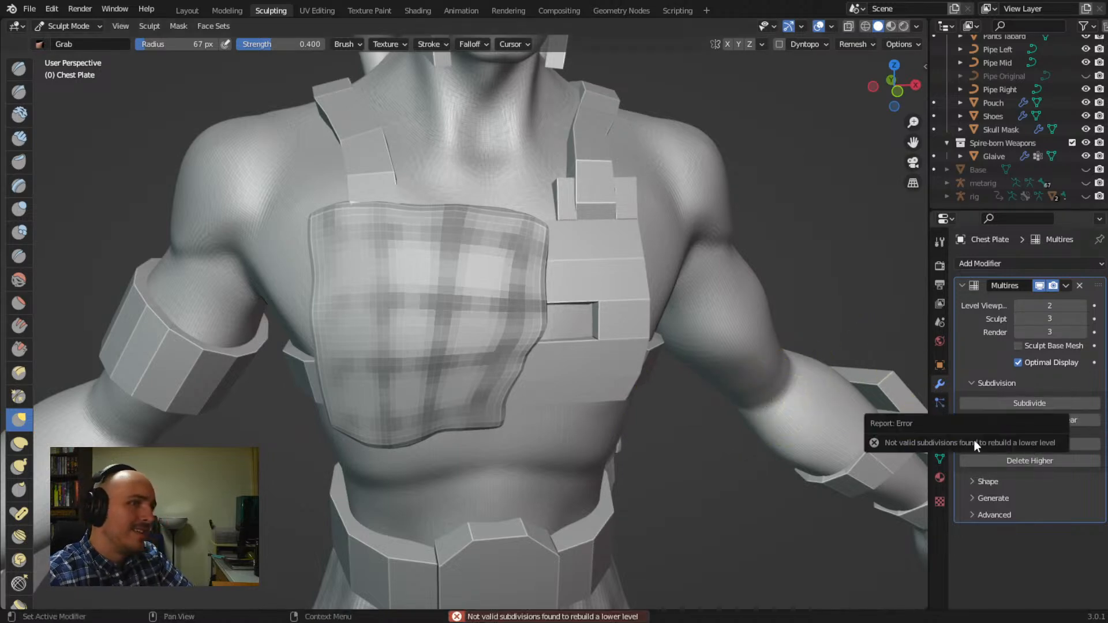
click(1018, 319)
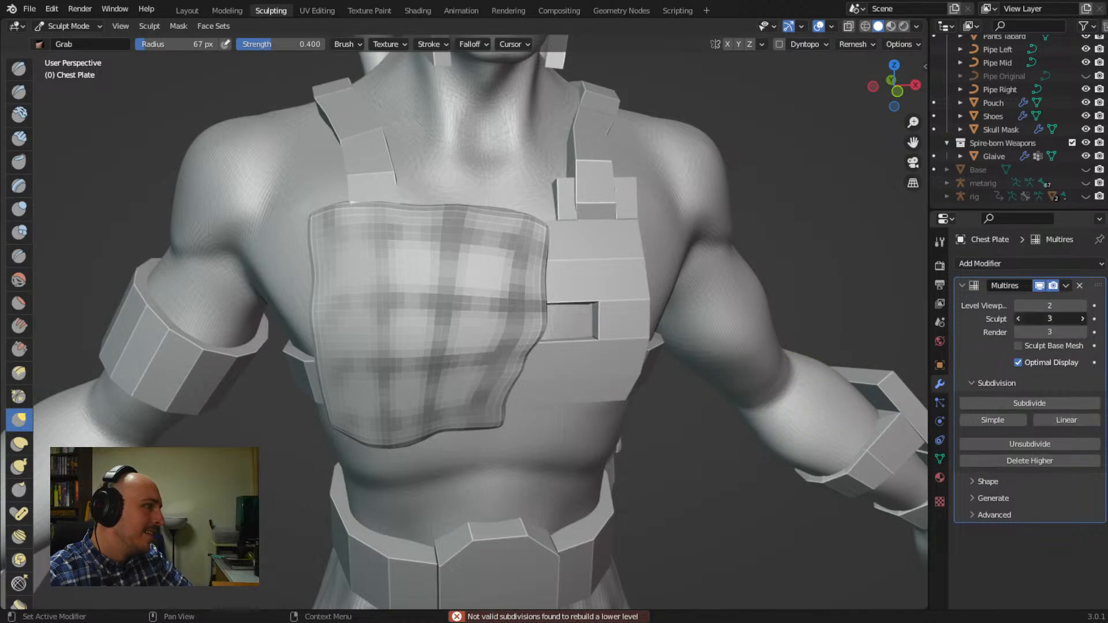
click(1018, 332)
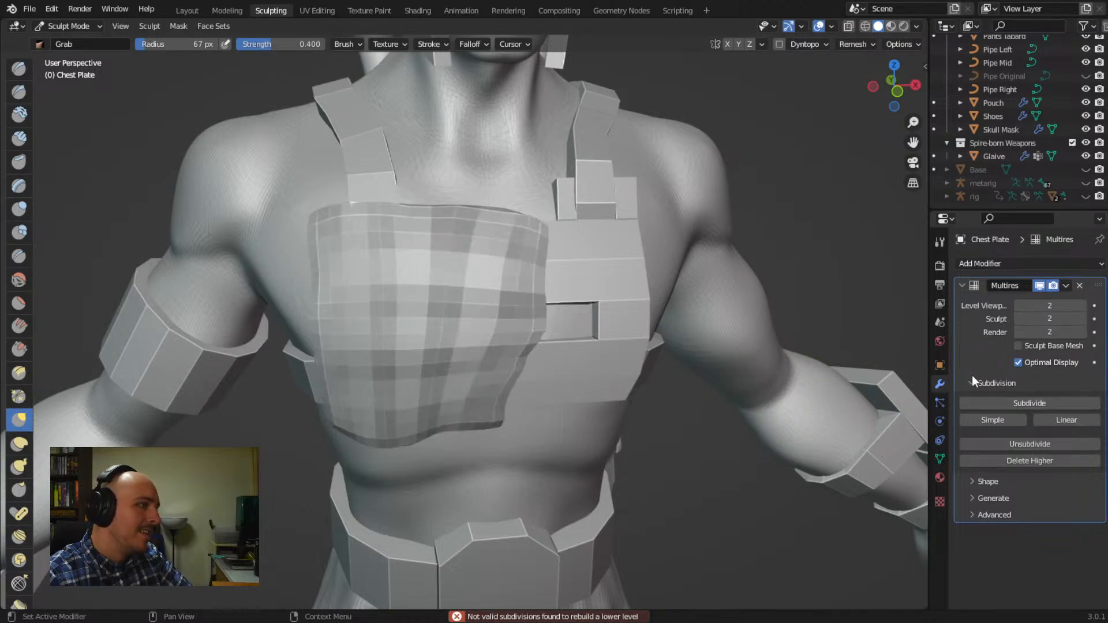
middle_drag(650, 364, 703, 364)
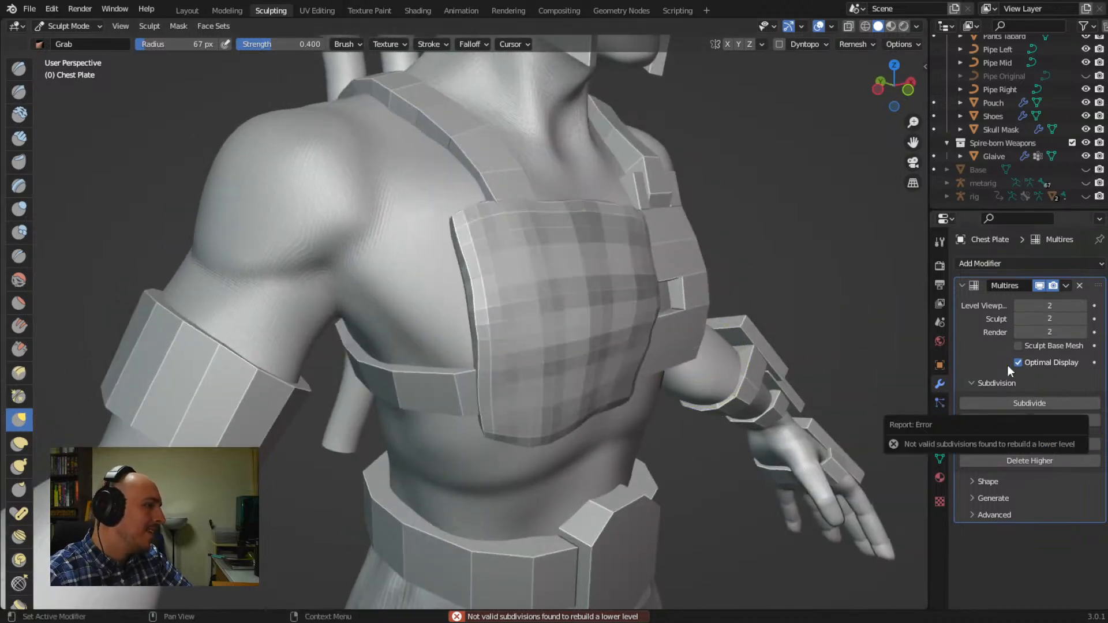
Undo the last change to the chest plate and return to the Layout workspace to view the plate on the figure
middle_drag(816, 358, 688, 363)
key(ctrl+z)
mouse_move(371, 303)
middle_down()
mouse_move(371, 353)
mouse_move(371, 316)
middle_up()
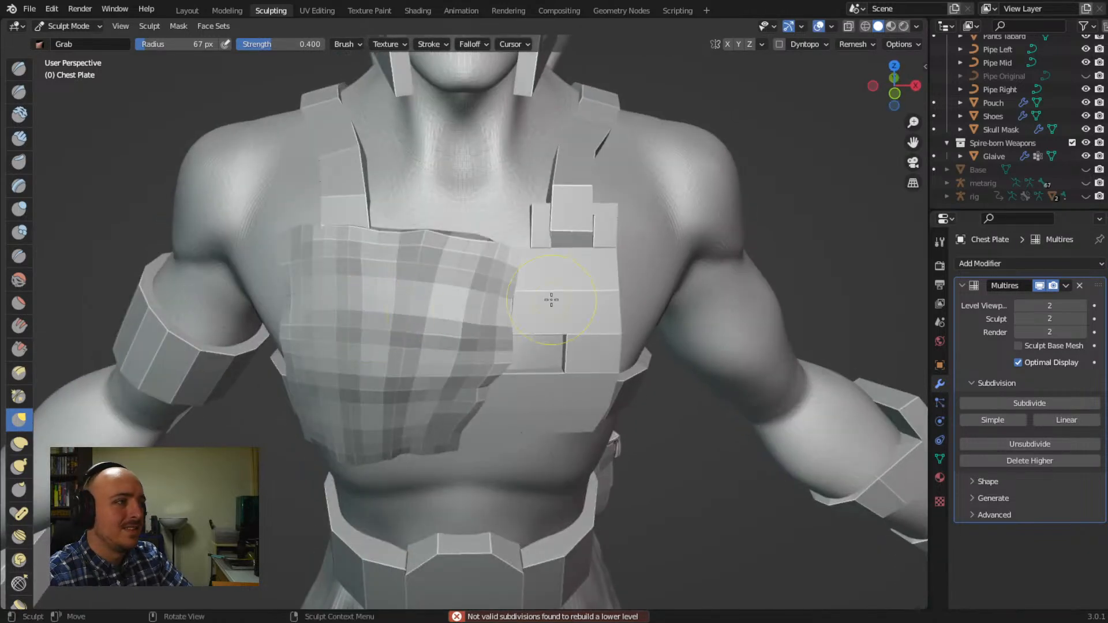
middle_drag(502, 316, 524, 311)
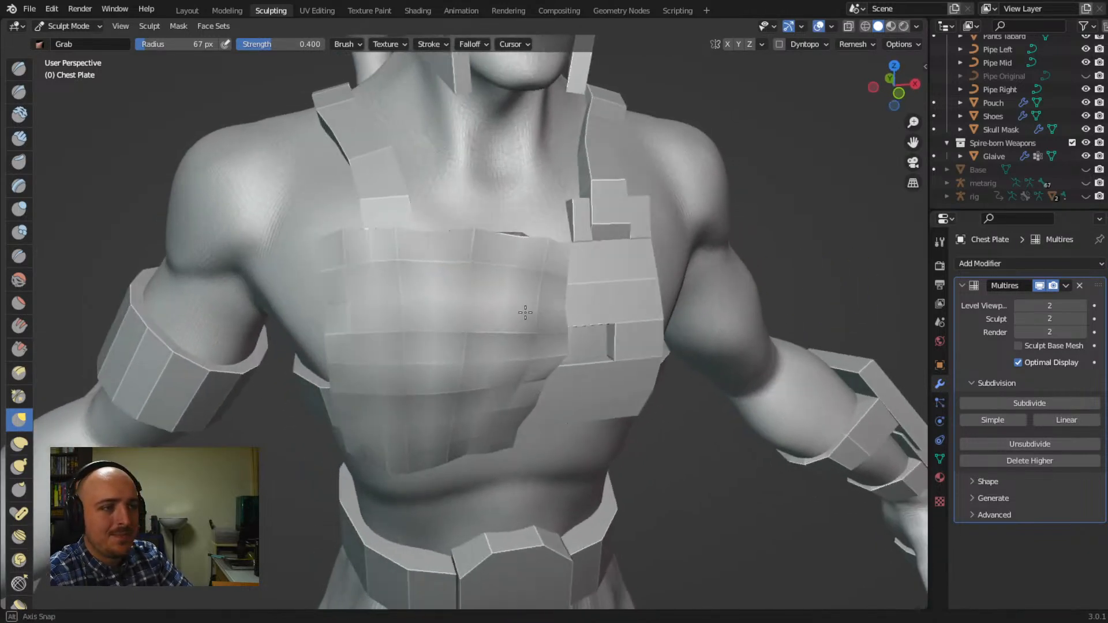
click(186, 11)
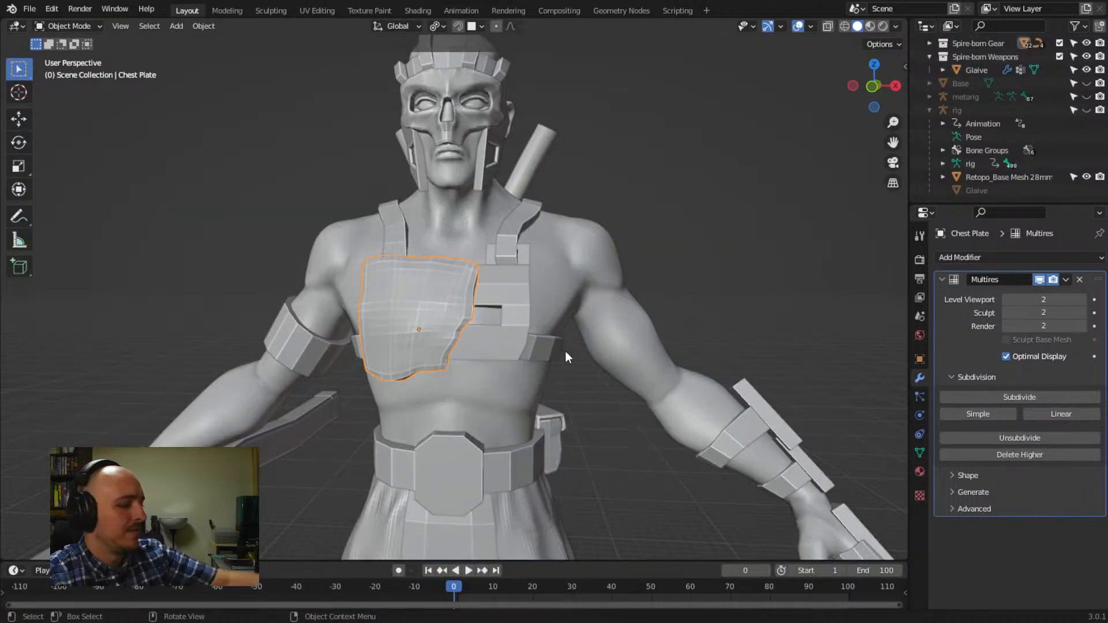
middle_drag(566, 351, 434, 303)
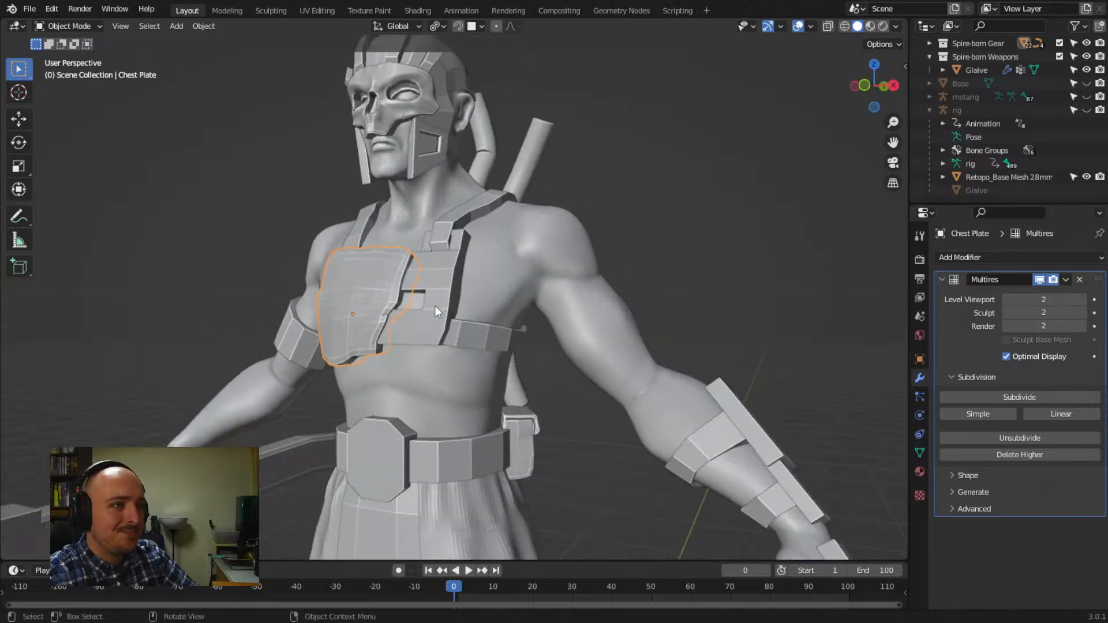
Select the armor piece beside the chest plate, examine its thickness, and open its mesh in Edit Mode
click(435, 304)
middle_drag(429, 371, 491, 336)
scroll(512, 328, up, 4)
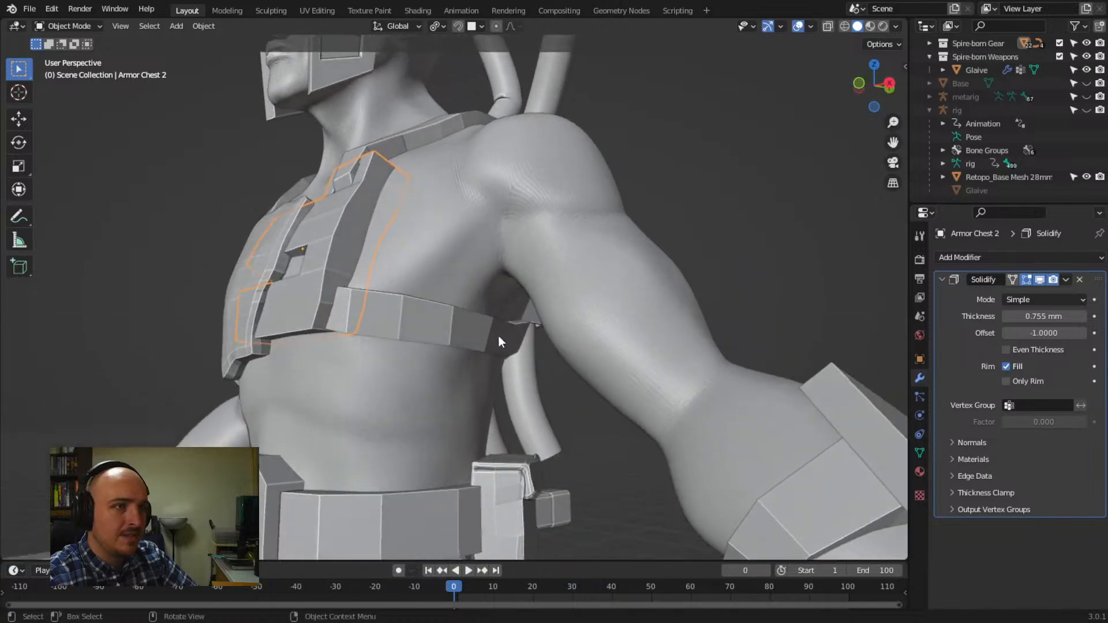
mouse_move(382, 324)
middle_down()
mouse_move(341, 326)
mouse_move(361, 323)
middle_up()
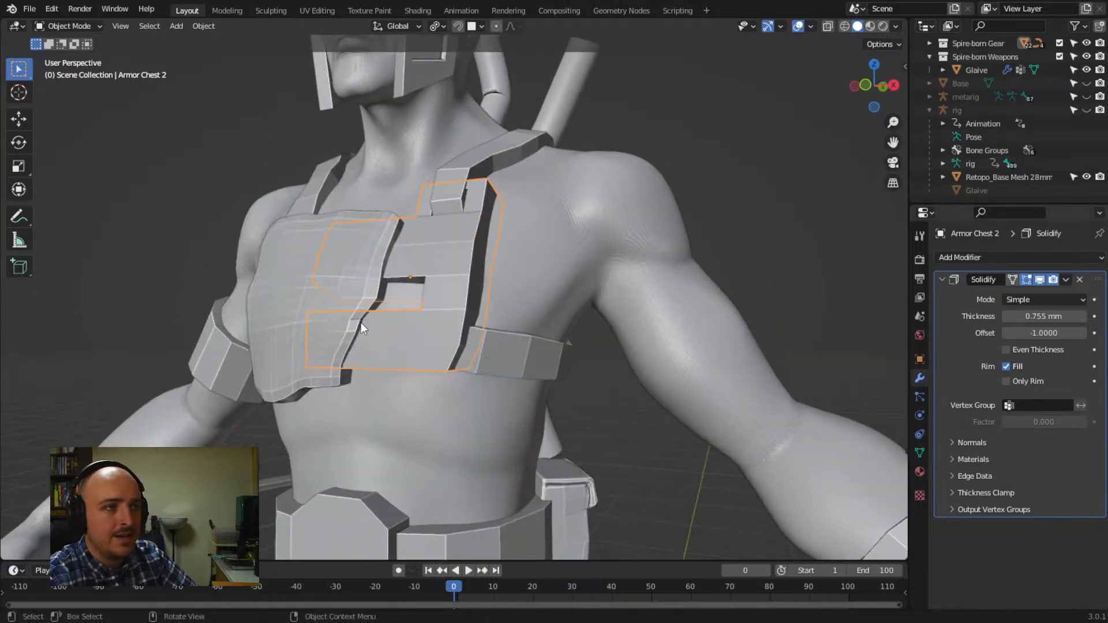
key(Tab)
middle_drag(459, 368, 515, 366)
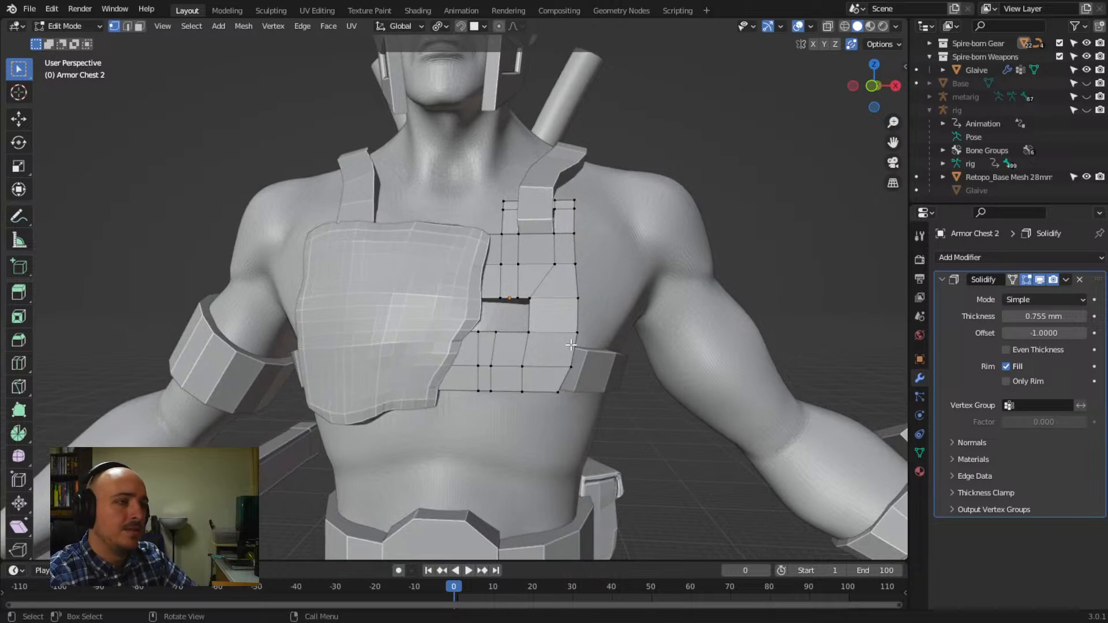
middle_drag(624, 339, 456, 295)
scroll(485, 313, up, 3)
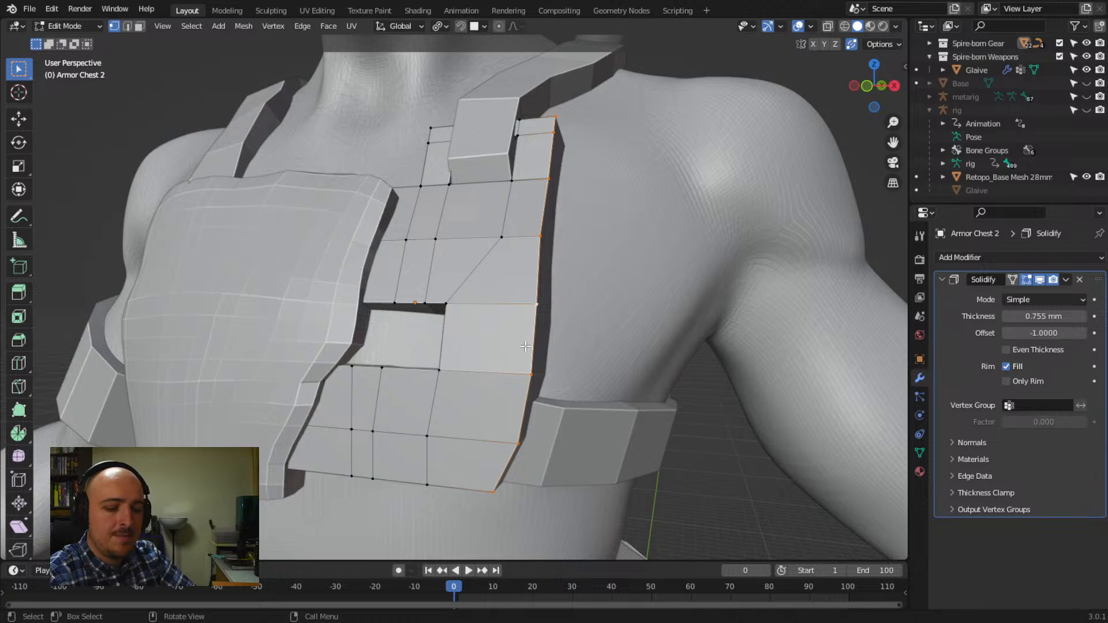
middle_drag(506, 247, 451, 176)
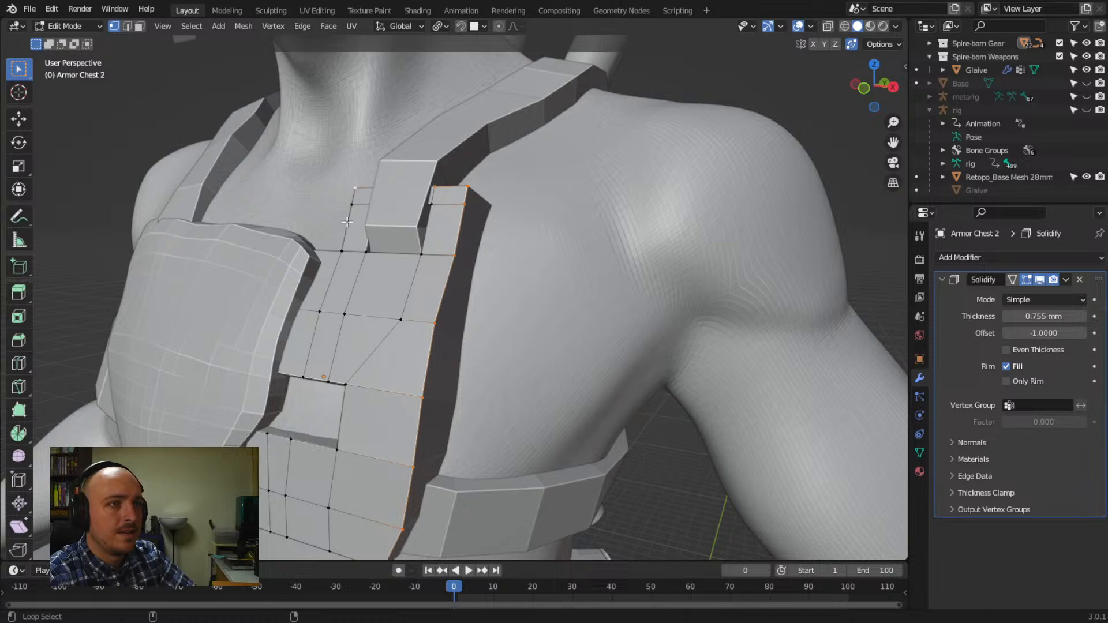
middle_drag(351, 286, 415, 238)
key(ctrl+b)
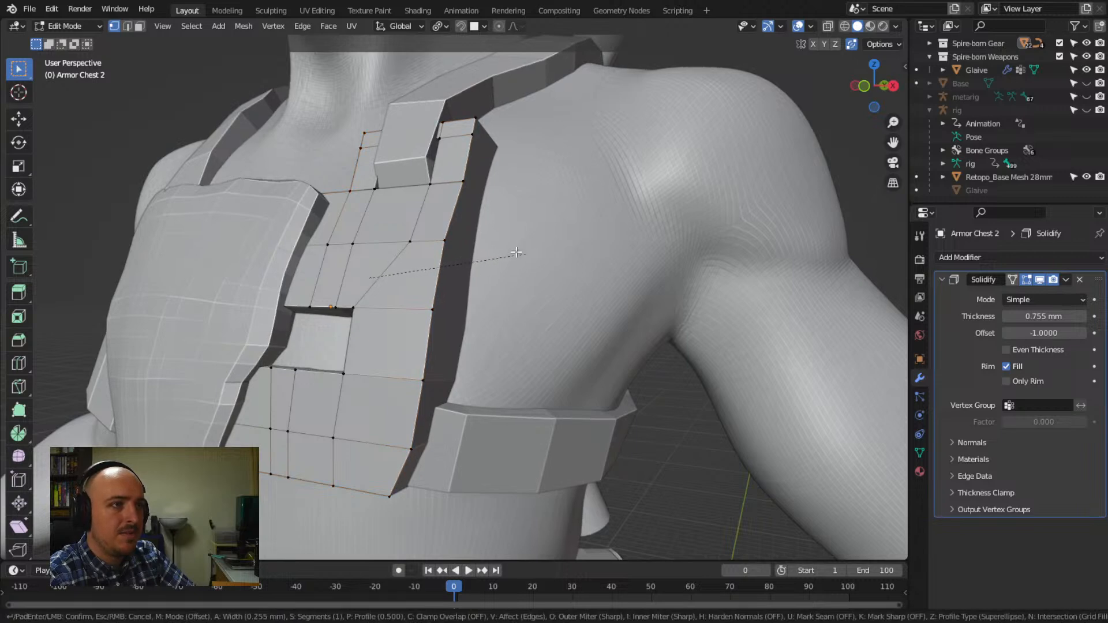
click(483, 243)
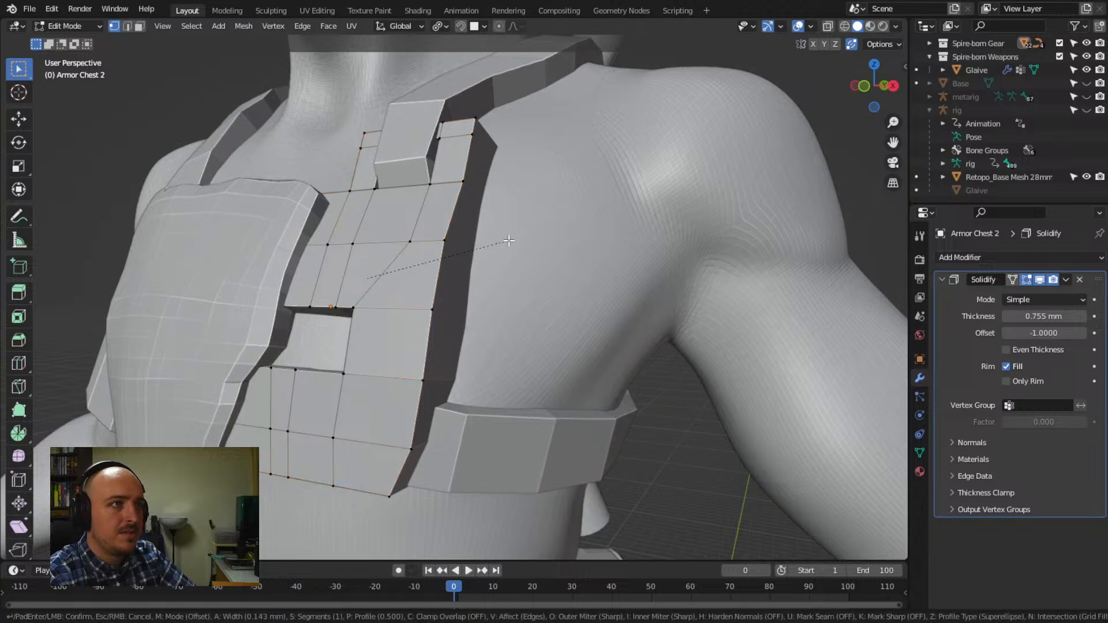
click(1050, 295)
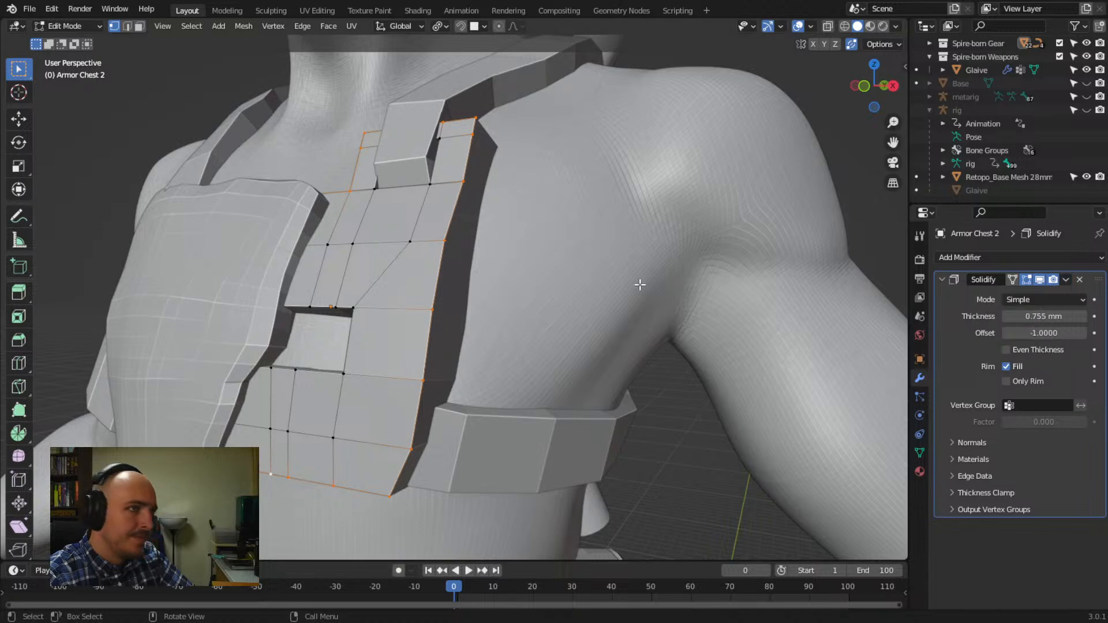
Leave Edit Mode and apply the Solidify modifier on the Armor Chest 2 piece
key(Tab)
click(1066, 279)
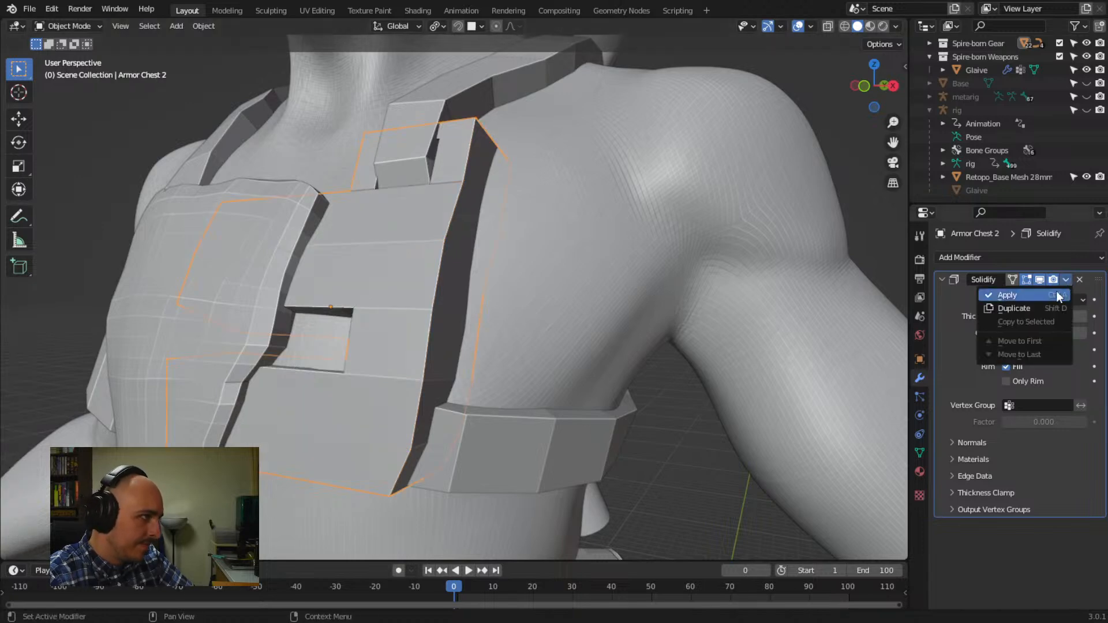
click(1058, 296)
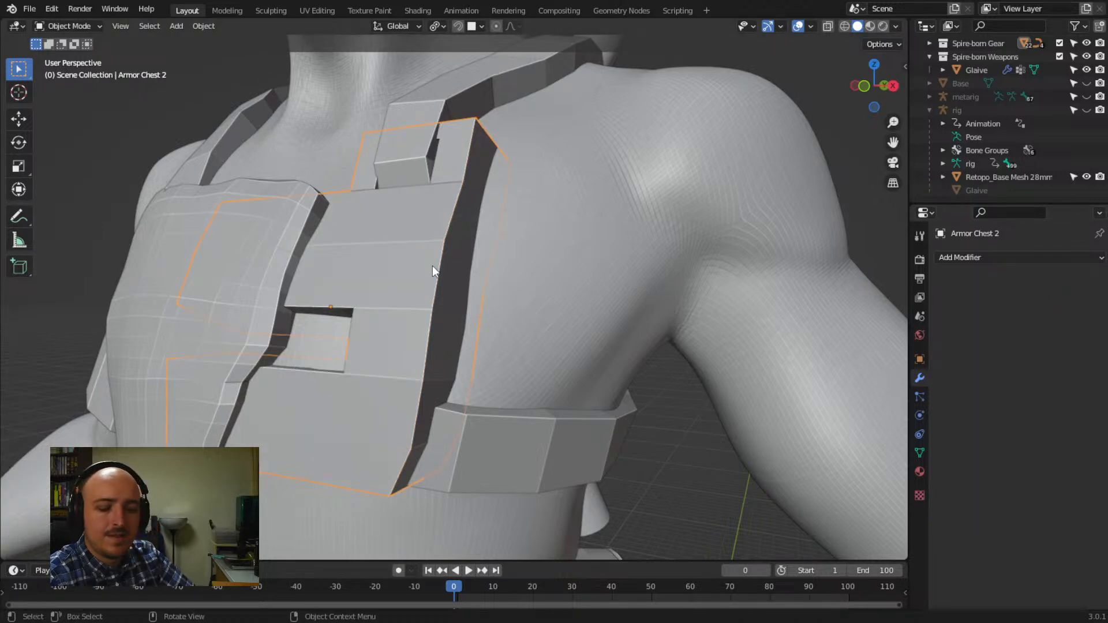
Reopen the armor piece's mesh in Edit Mode and turn on X-ray to show its solid geometry
key(Tab)
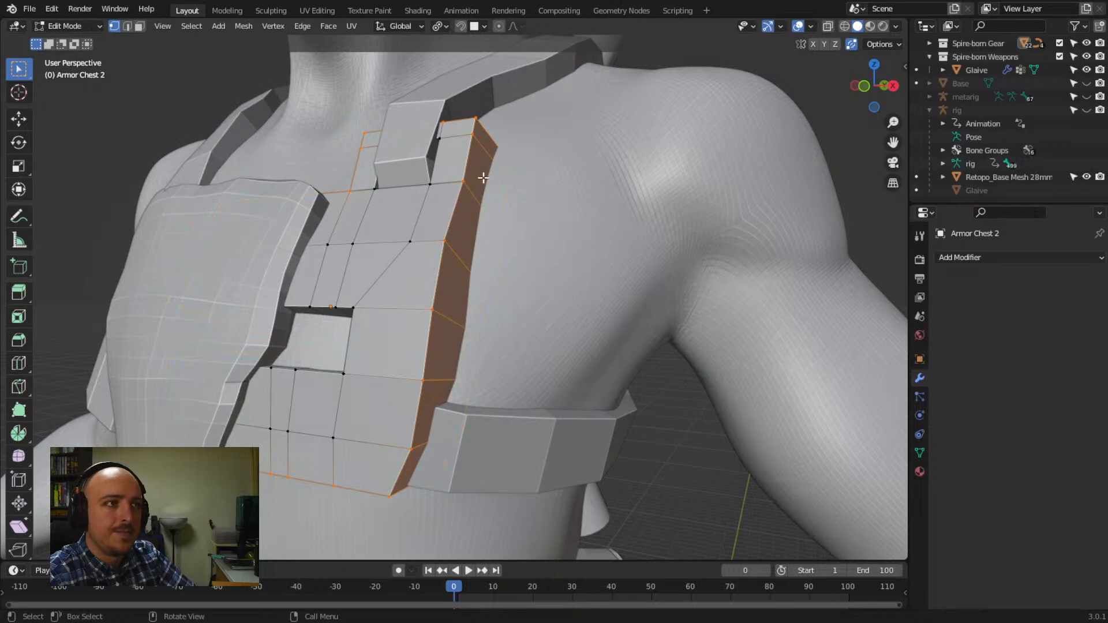
middle_drag(482, 233, 461, 228)
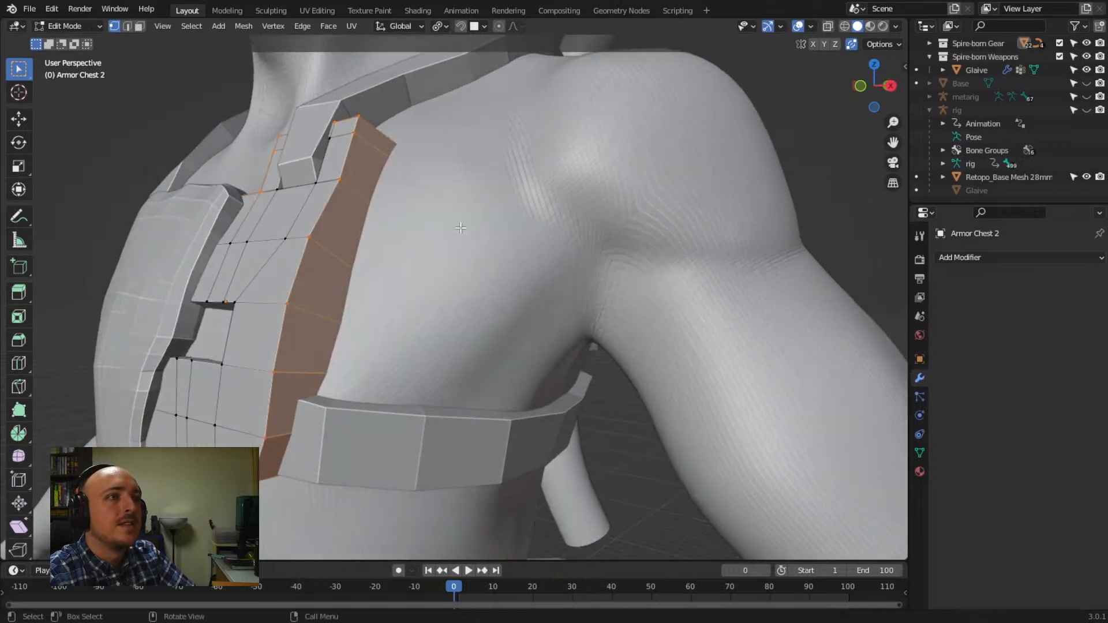
click(829, 26)
middle_drag(346, 289, 520, 288)
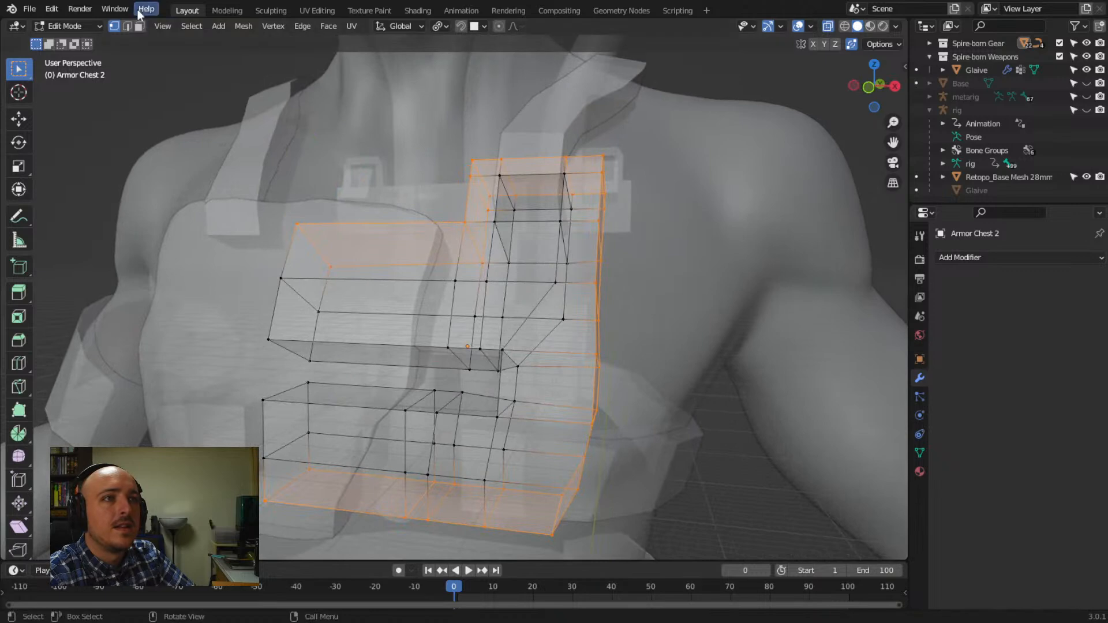
middle_drag(603, 321, 369, 265)
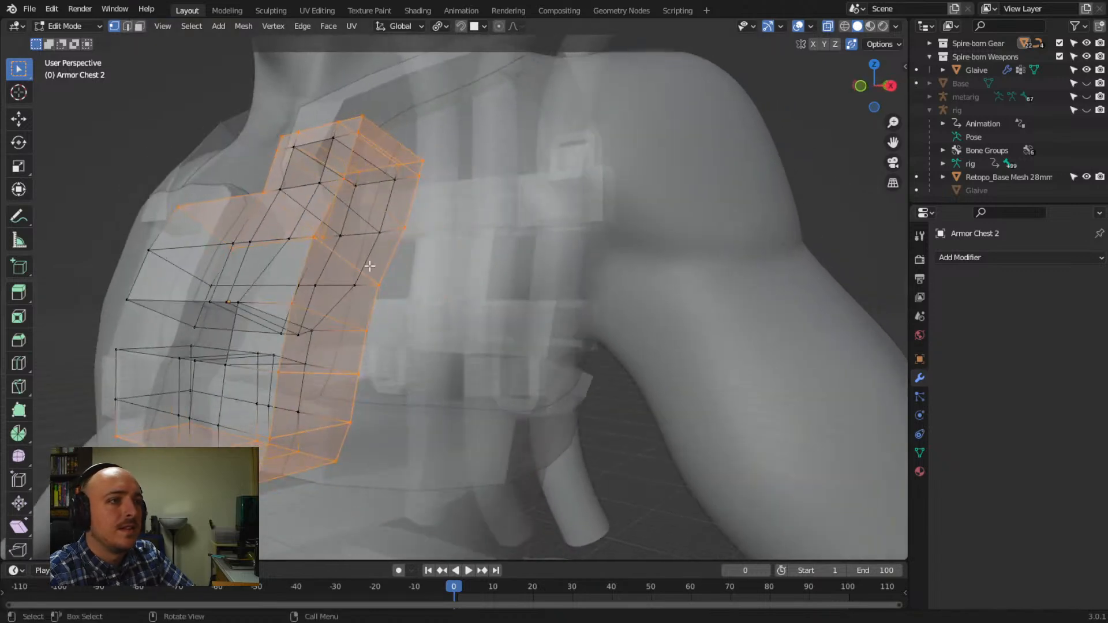
Select the edges along the armor piece's front outline, including the notch, and use edge selection to exclude the cross edges beside the notch
alt+click(305, 258)
middle_drag(313, 287, 340, 261)
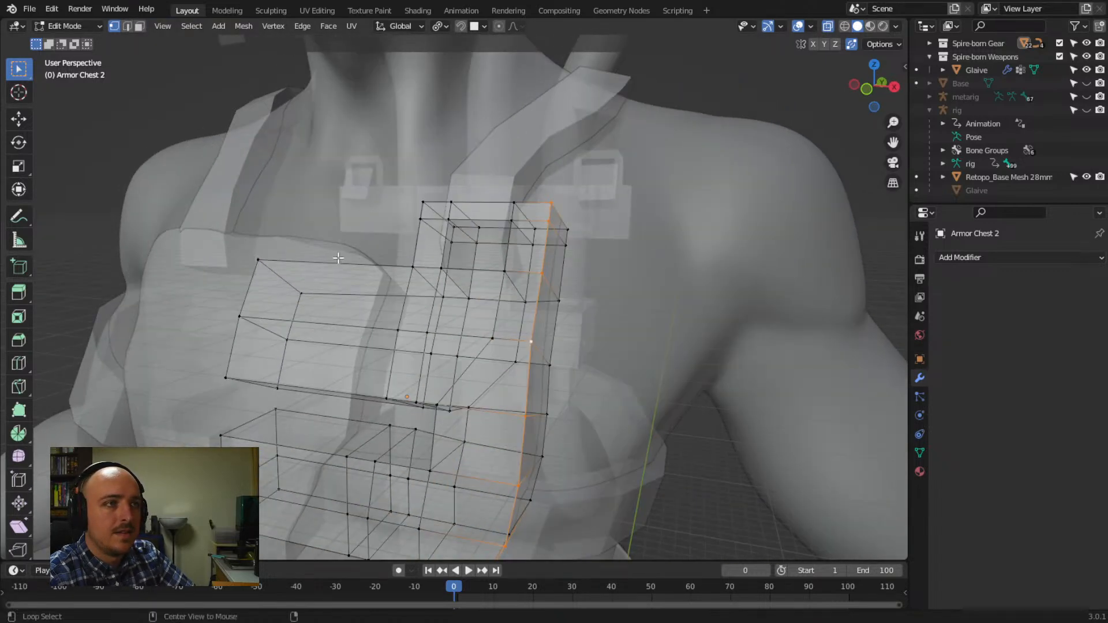
alt+click(327, 263)
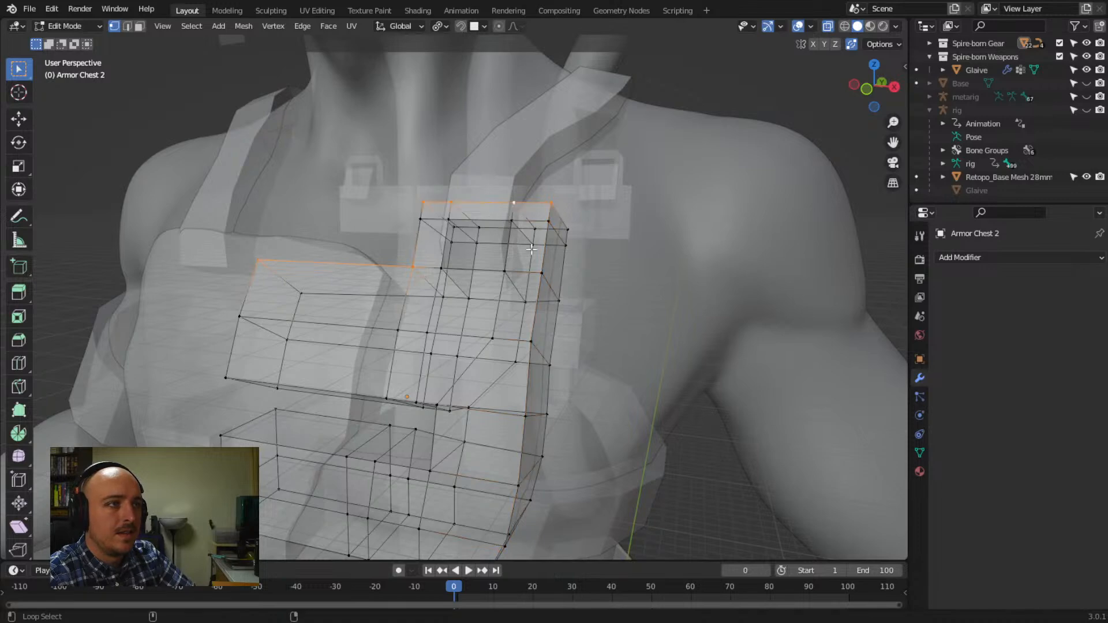
alt+shift+click(537, 314)
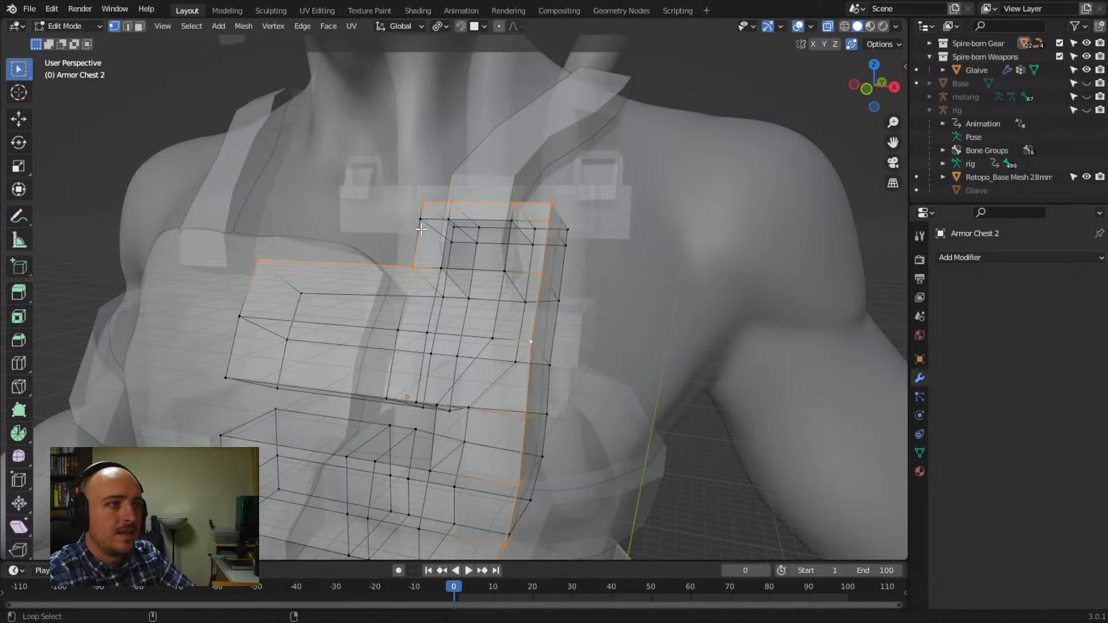
middle_drag(401, 349, 312, 416)
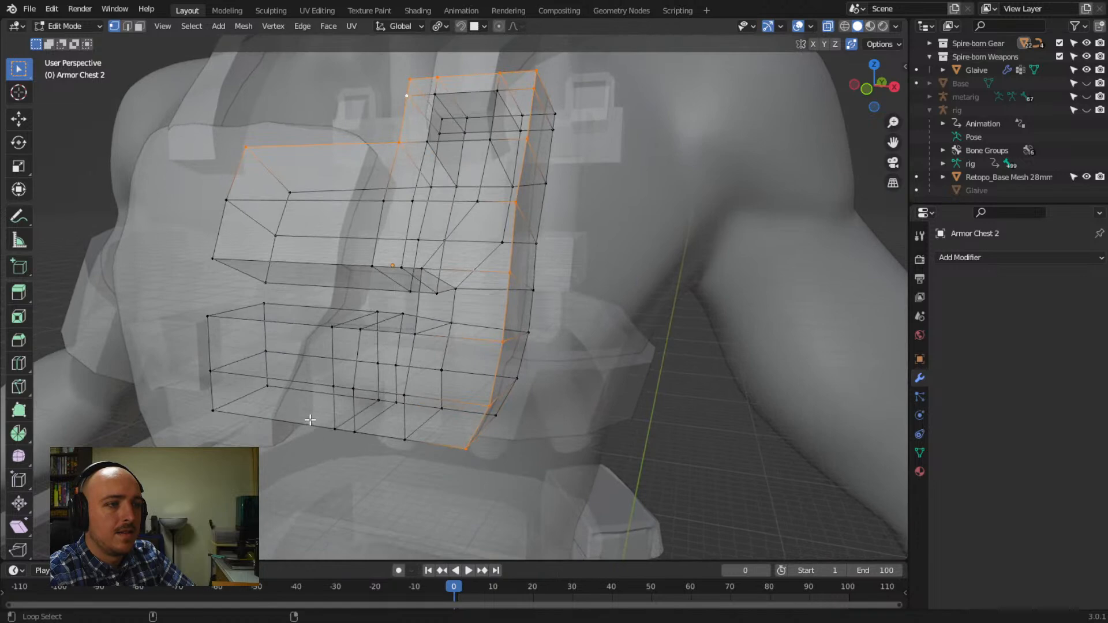
alt+shift+click(298, 419)
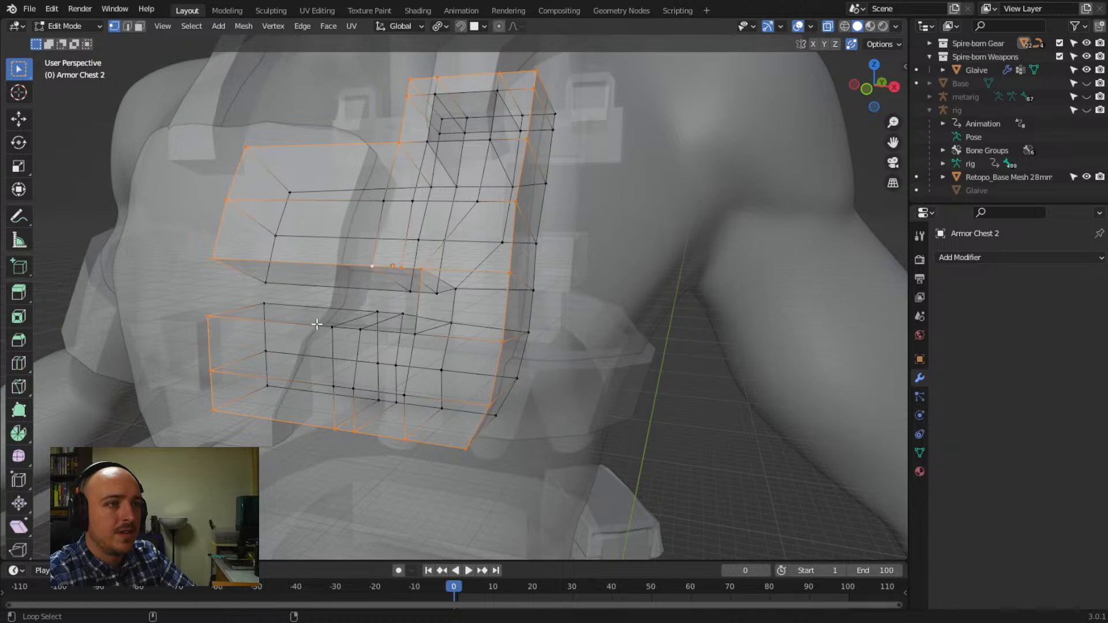
middle_drag(468, 320, 508, 312)
click(130, 27)
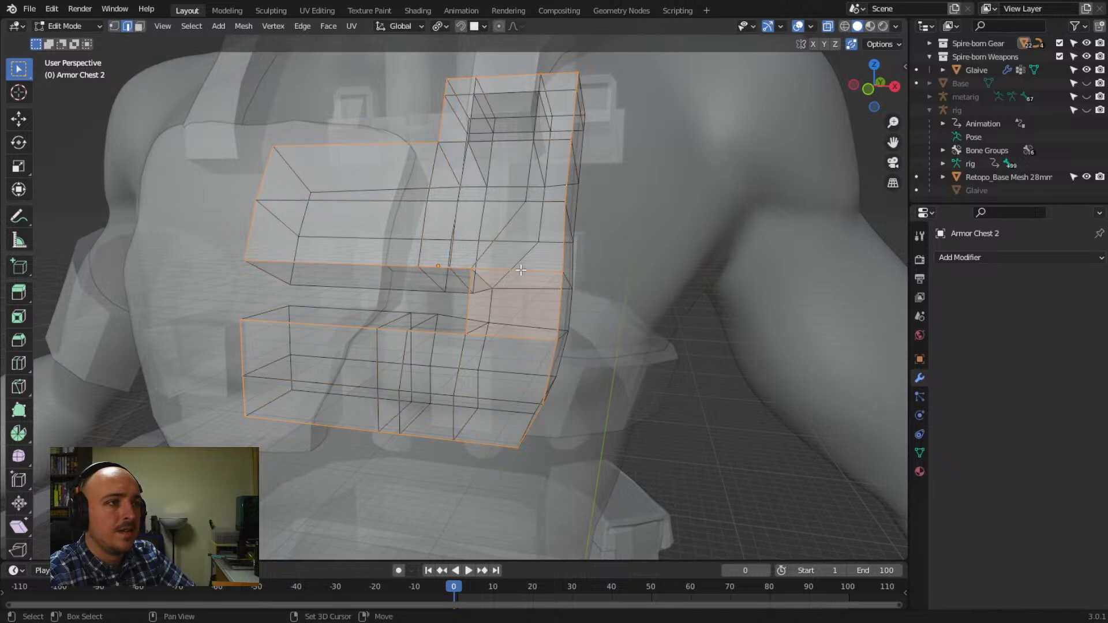
middle_drag(513, 341, 514, 370)
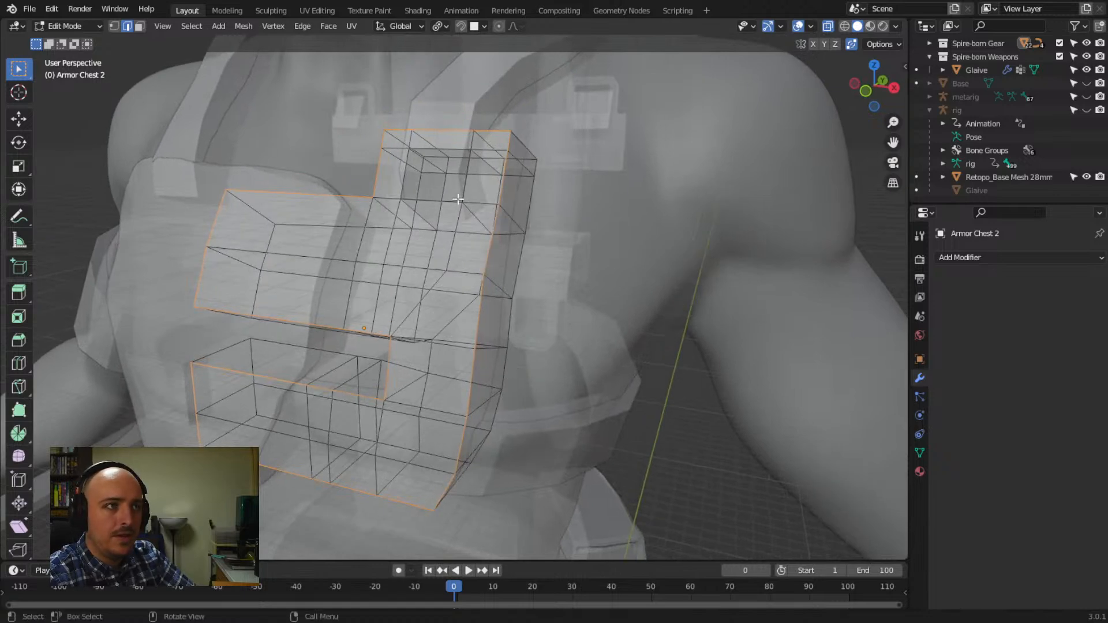
Bevel the armor piece's front outline edges with a width of 0.053 mm and one segment
key(ctrl+b)
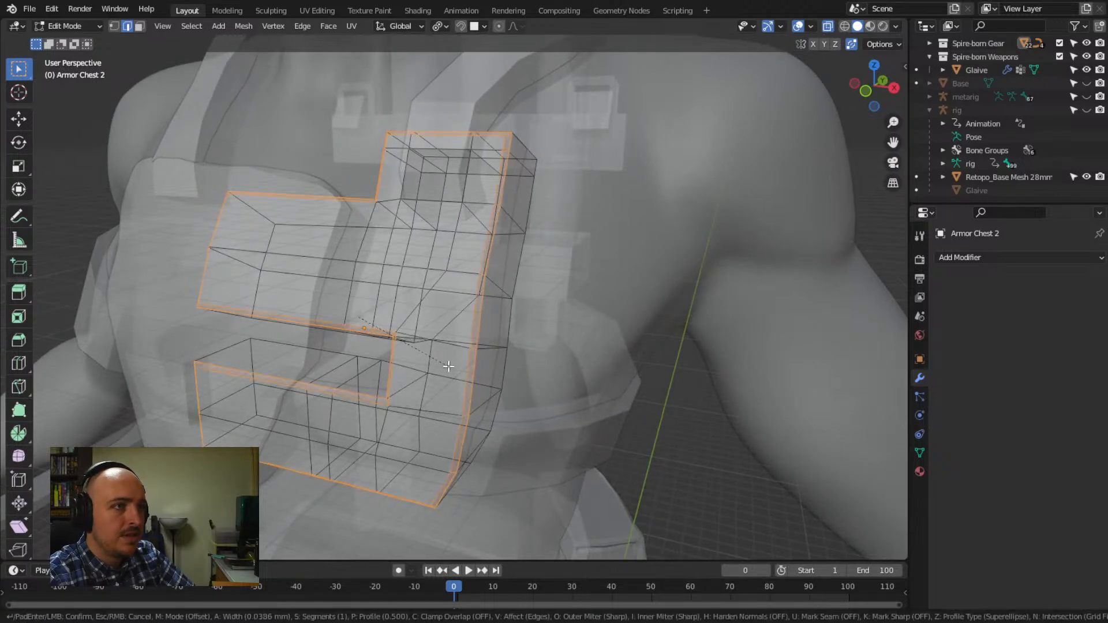
click(451, 367)
middle_drag(428, 395, 449, 379)
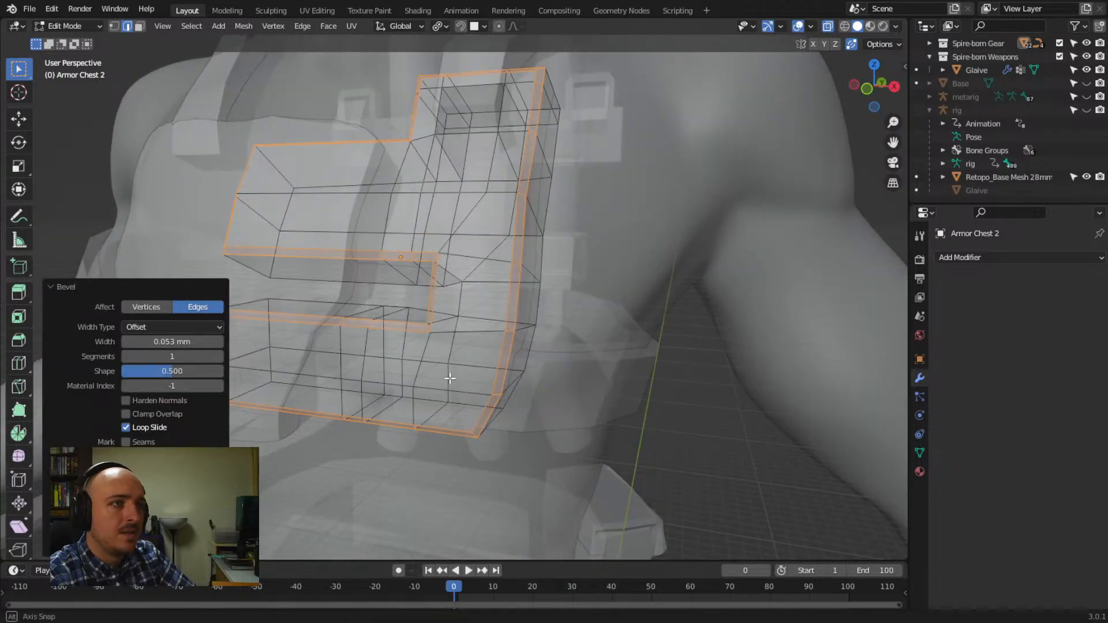
middle_drag(450, 262, 445, 274)
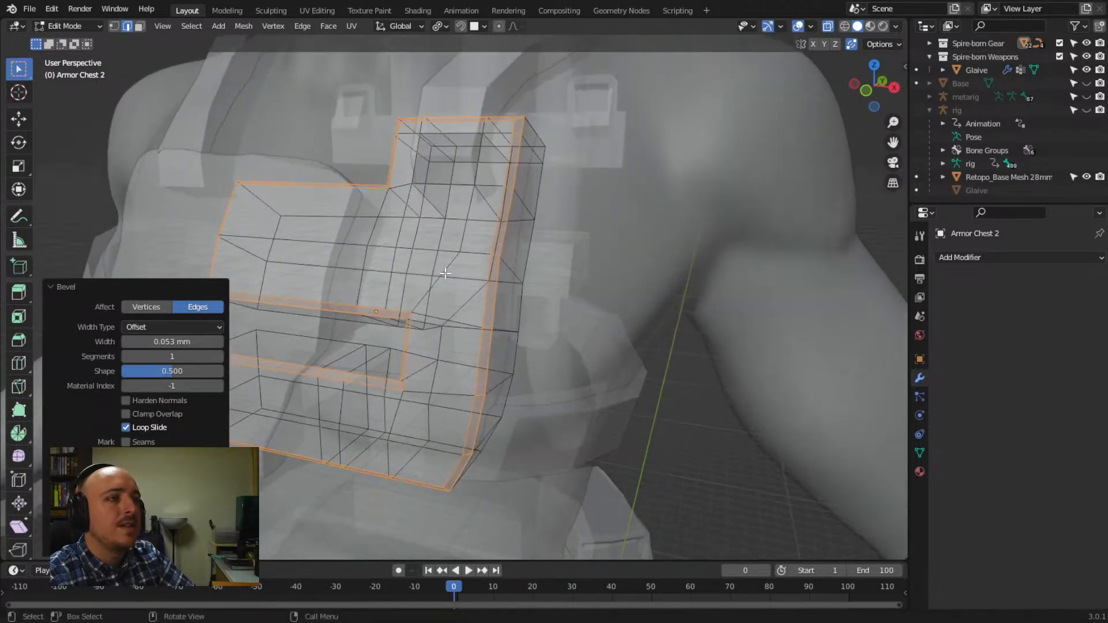
Bevel the four front edges around the armor piece's strap hole with a width of 0.0294 mm and one segment
click(456, 186)
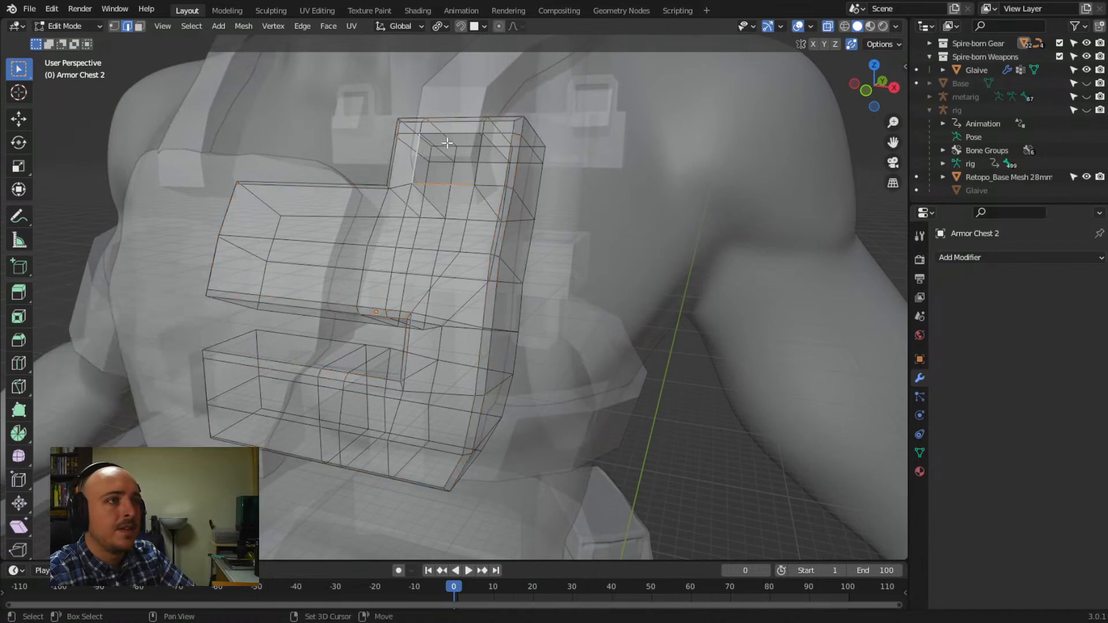
key(ctrl+b)
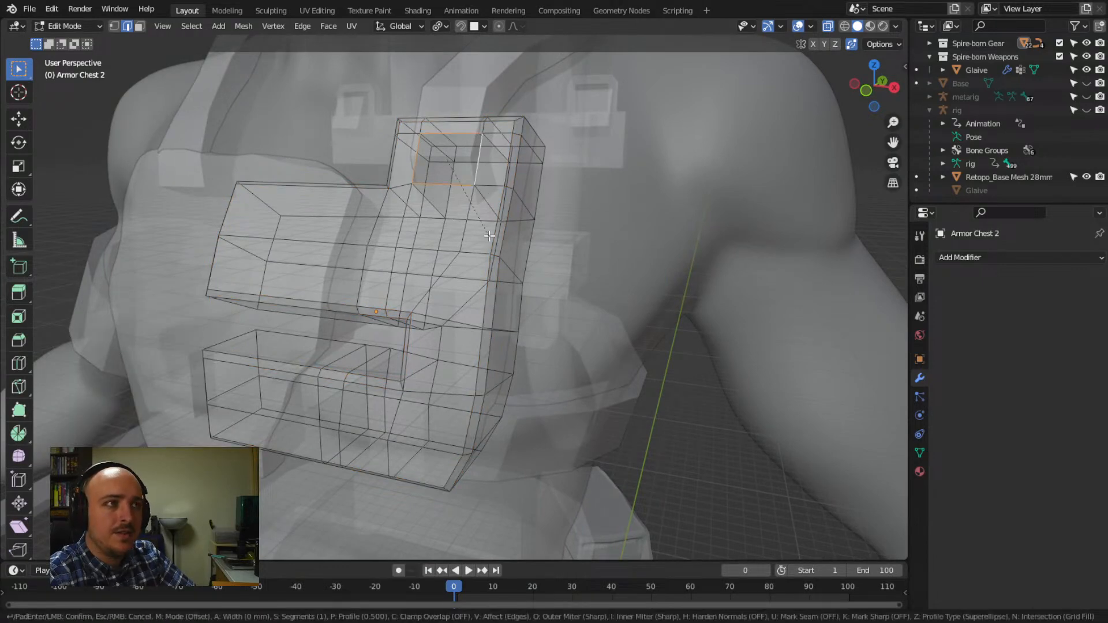
click(496, 240)
middle_drag(475, 294, 488, 293)
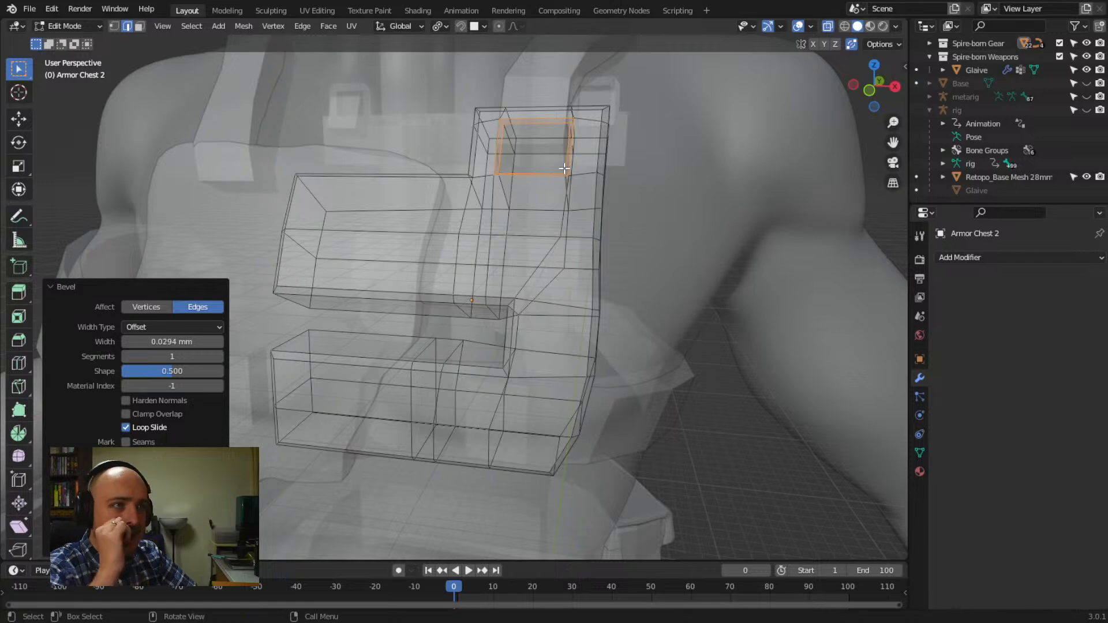
middle_drag(570, 170, 550, 205)
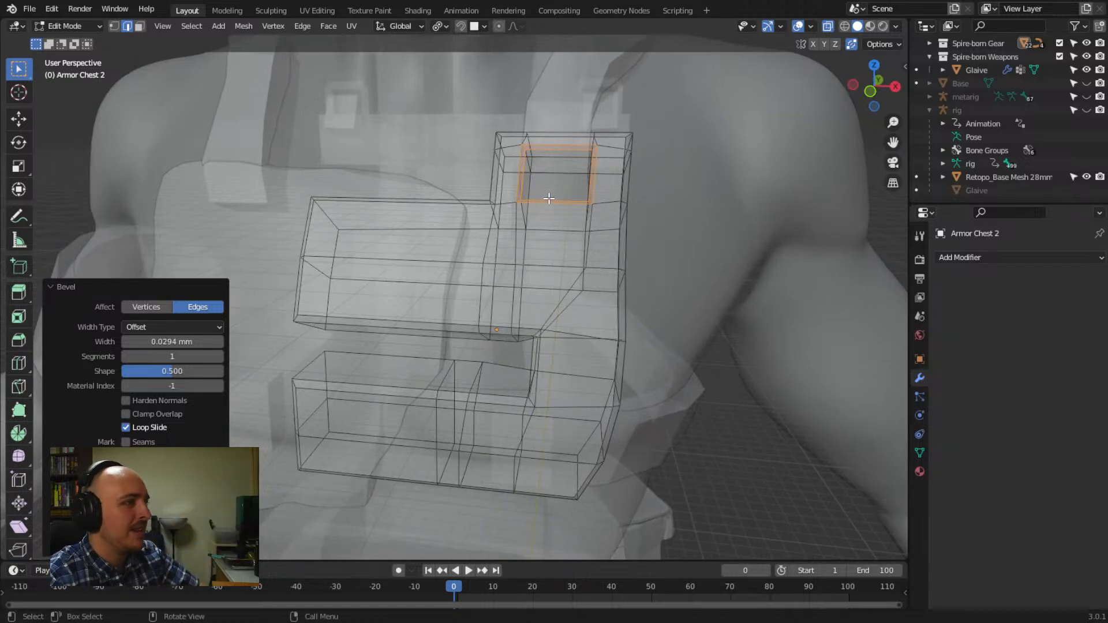
Examine the beveled armor piece on the figure in the Sculpting workspace, and return to the Layout workspace
click(237, 14)
click(273, 11)
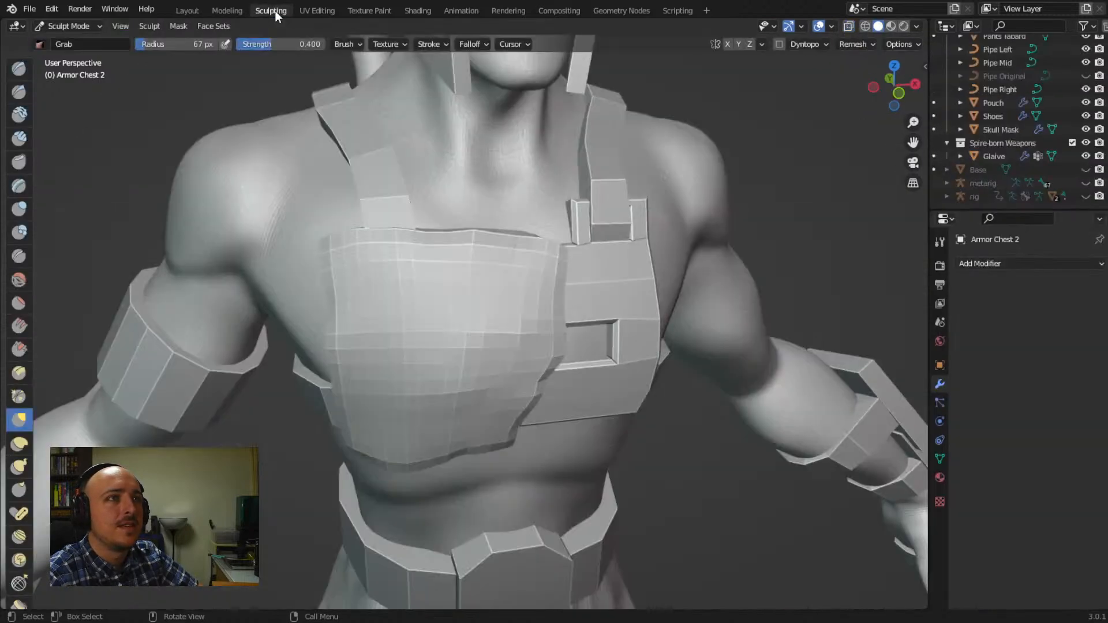
mouse_move(527, 205)
middle_down()
mouse_move(502, 260)
mouse_move(481, 276)
mouse_move(512, 280)
mouse_move(524, 259)
mouse_move(492, 304)
mouse_move(480, 292)
mouse_move(495, 292)
mouse_move(507, 323)
mouse_move(460, 321)
mouse_move(490, 334)
middle_up()
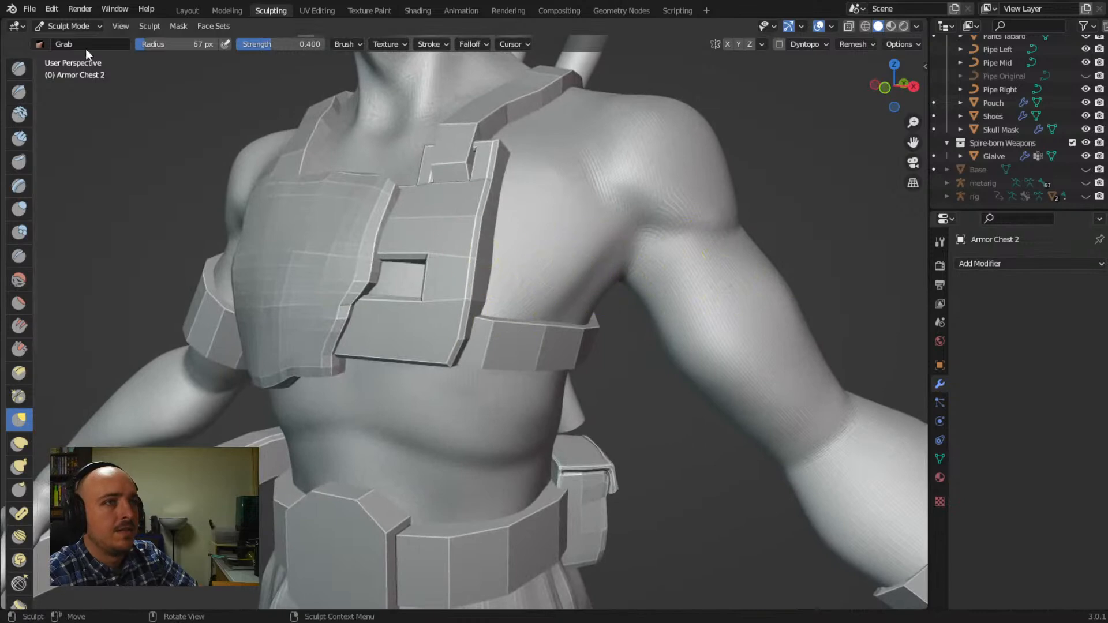
click(186, 11)
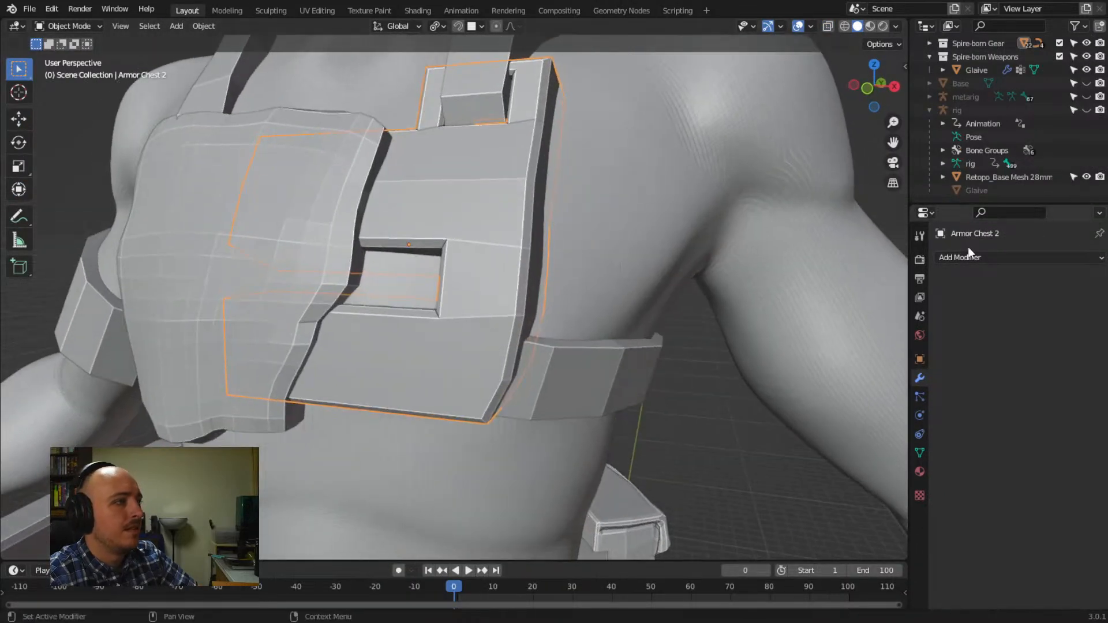
Add a Multiresolution modifier to the armor piece, try a standard Subdivide on it, and undo that subdivision
click(968, 257)
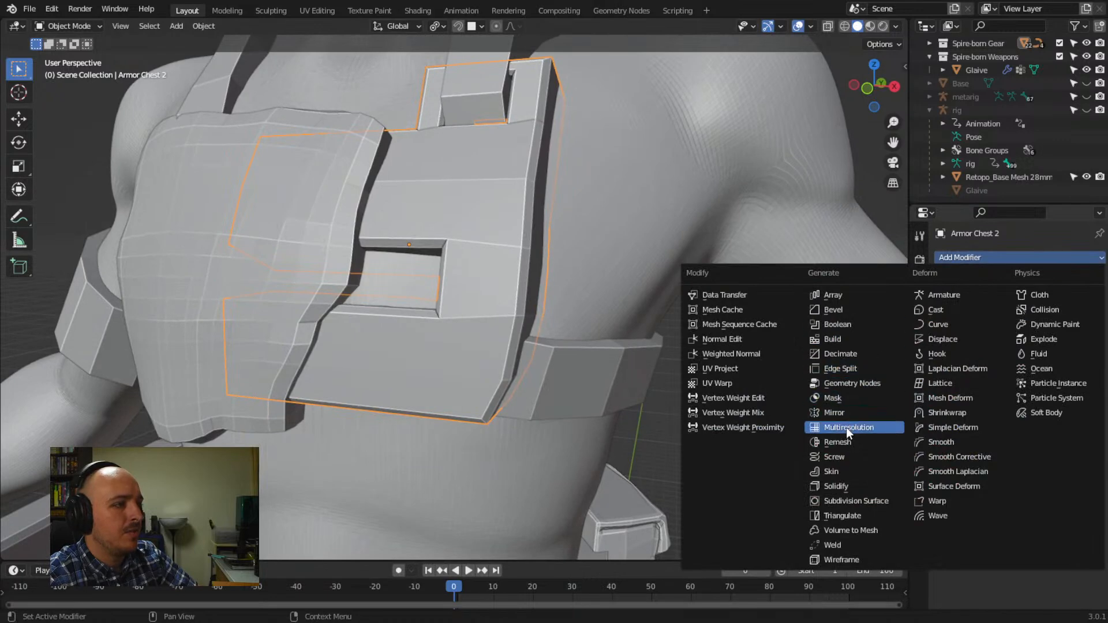
click(849, 428)
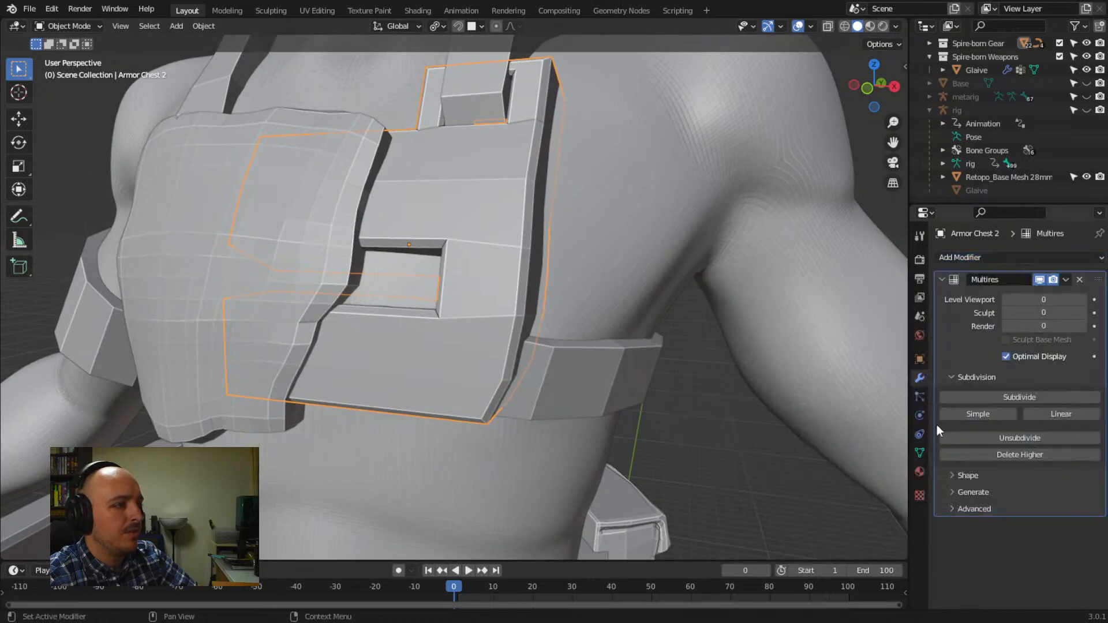
click(1021, 399)
middle_drag(889, 381, 837, 373)
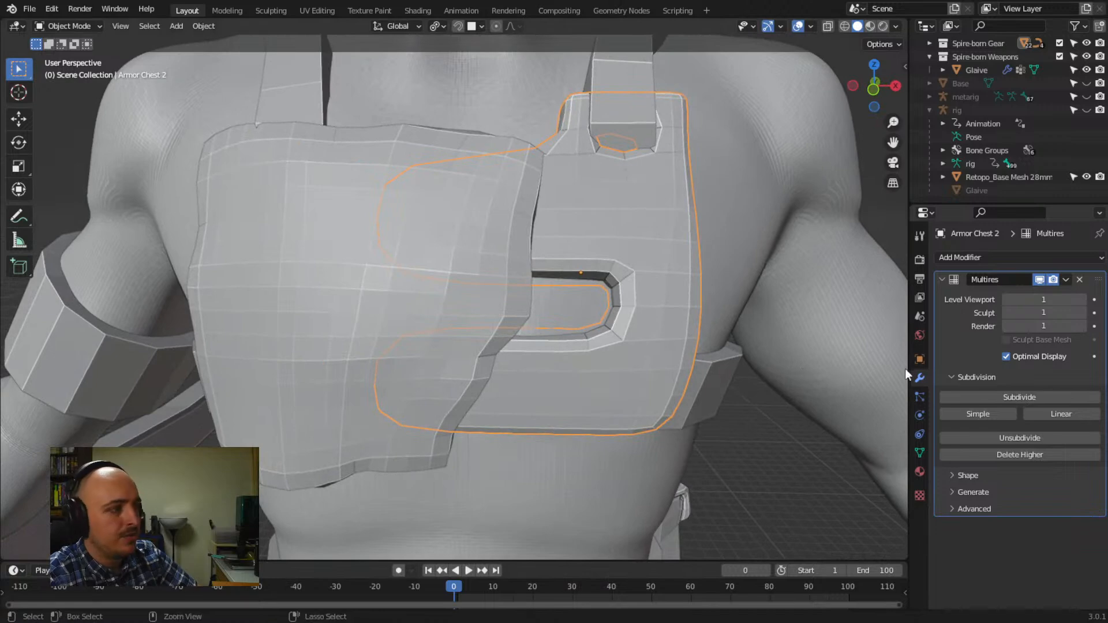
key(ctrl+z)
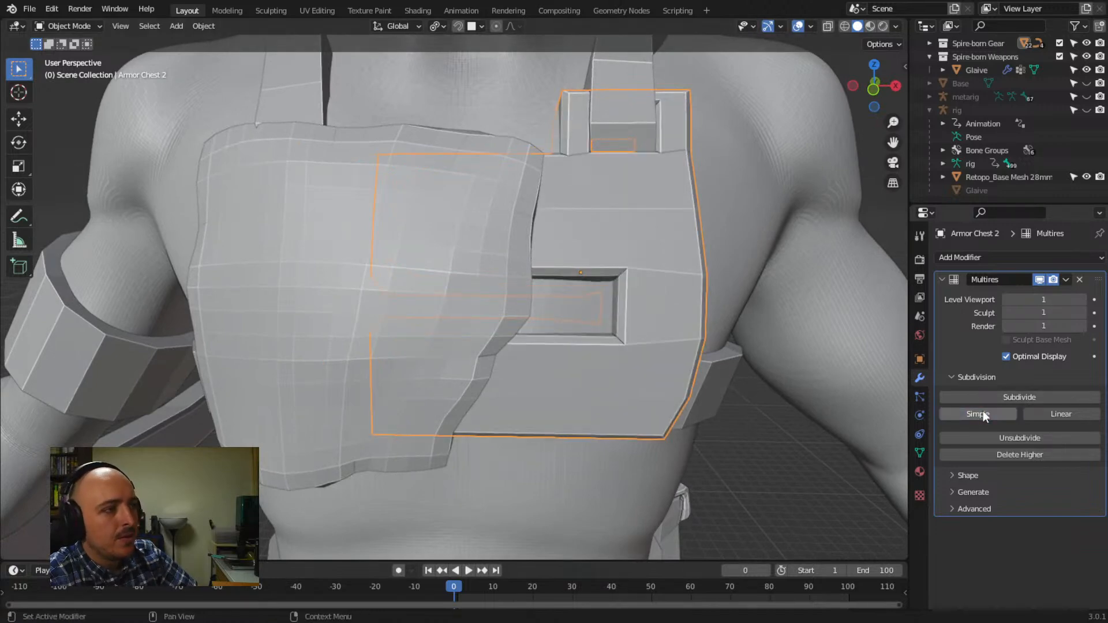
Subdivide the armor piece to Multires level 2 with Simple subdivision
click(979, 414)
middle_drag(774, 367, 898, 387)
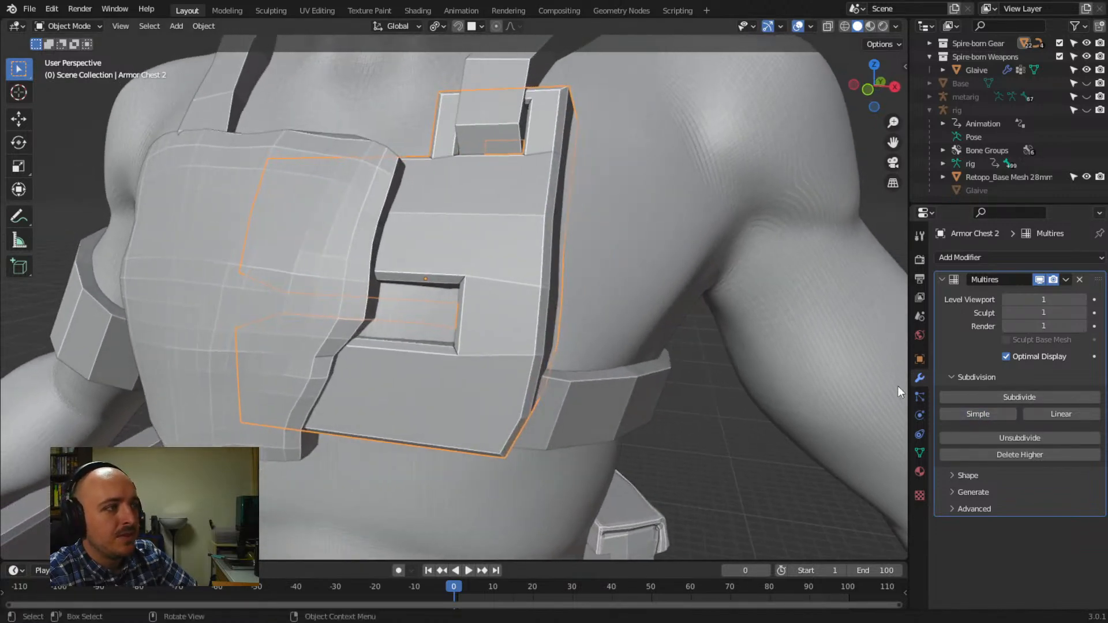
click(974, 415)
middle_drag(310, 98, 463, 219)
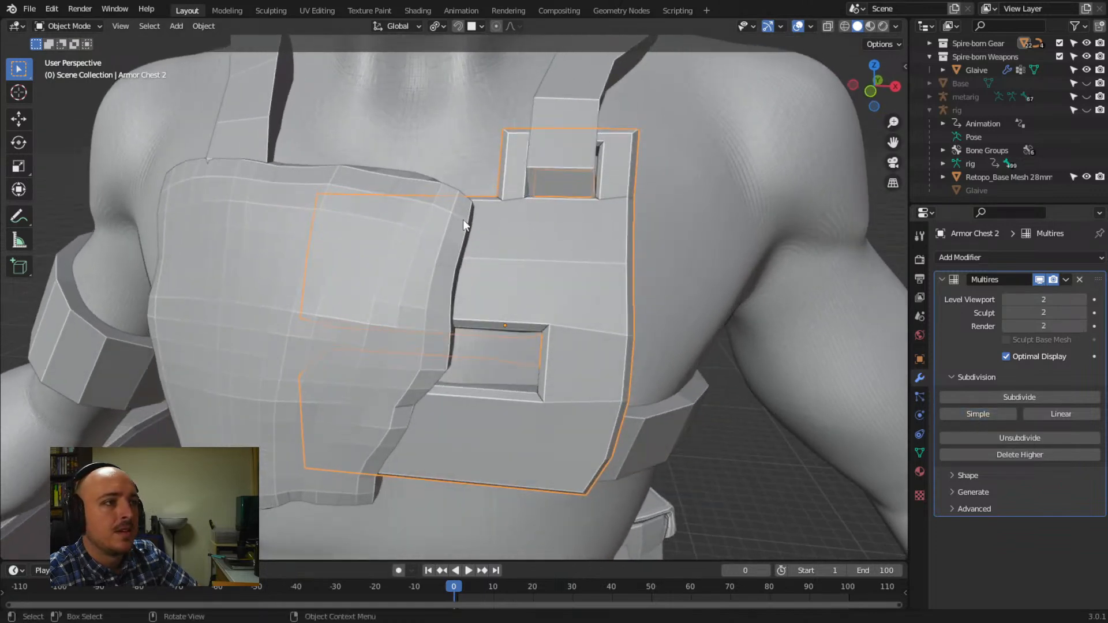
In the Sculpting workspace, smooth the horizontal creases across the armor piece's upper panel above the notch
click(270, 11)
scroll(421, 198, up, 5)
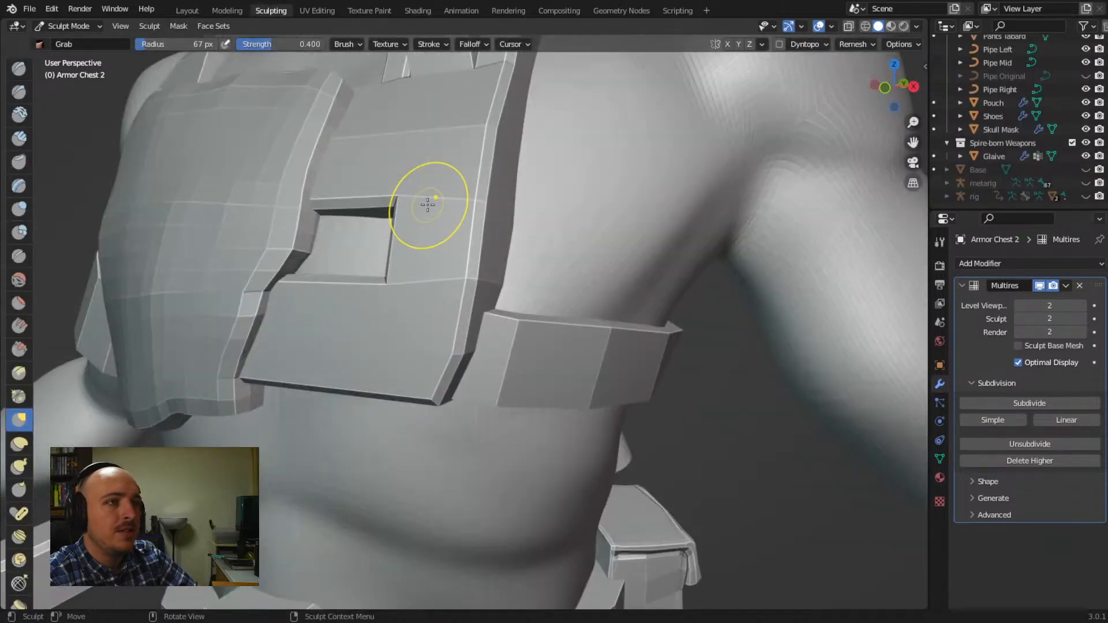
middle_drag(442, 226, 497, 250)
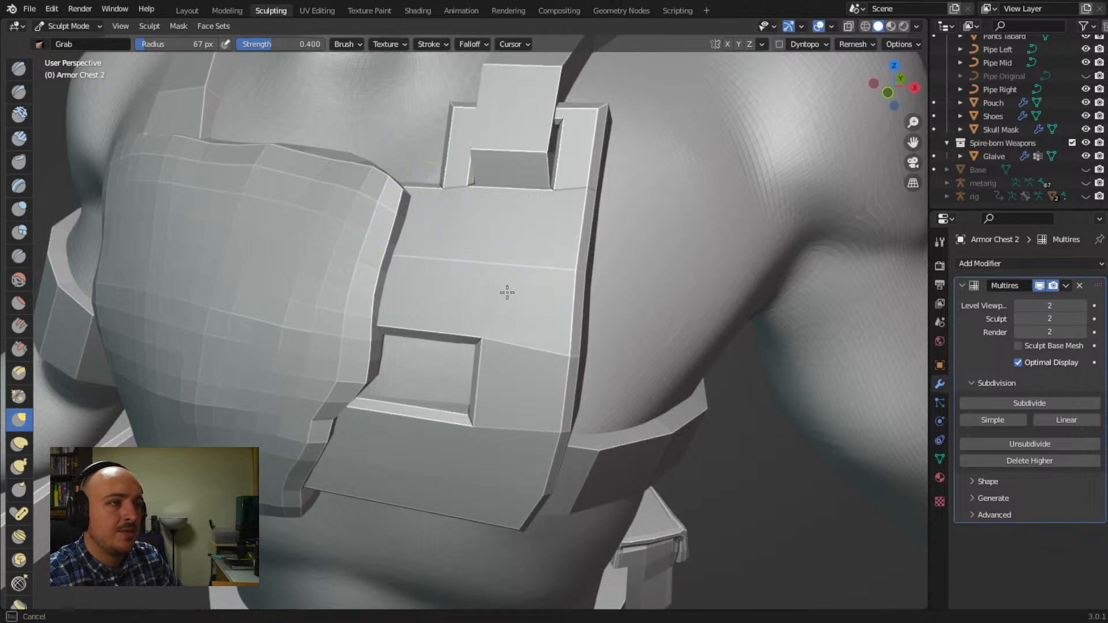
mouse_move(479, 278)
middle_down()
mouse_move(535, 268)
mouse_move(524, 248)
middle_up()
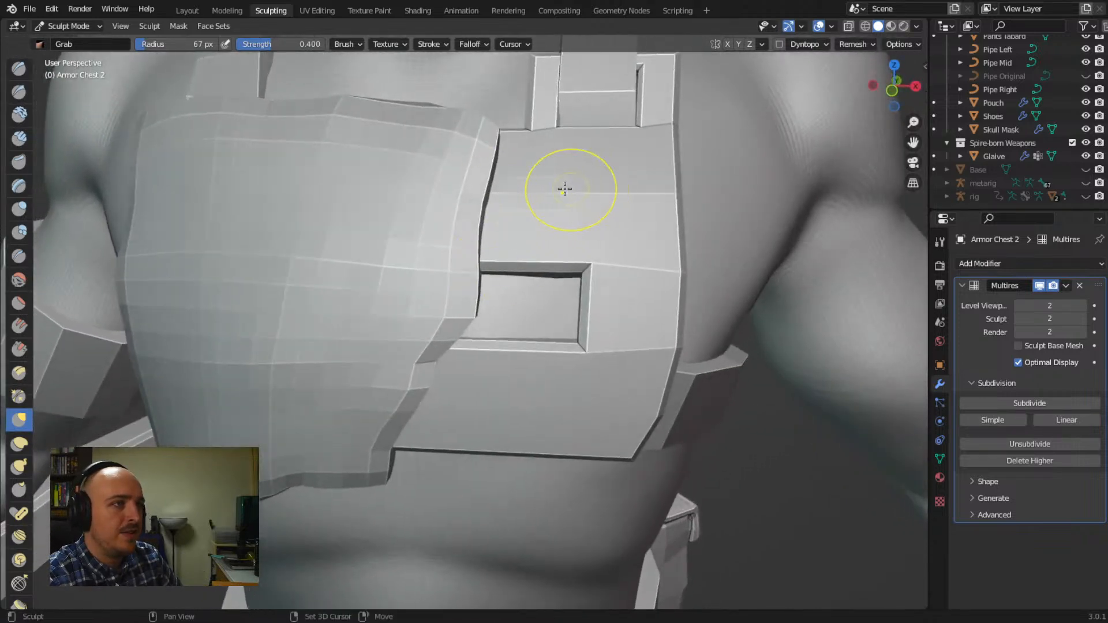
shift+drag(633, 196, 664, 198)
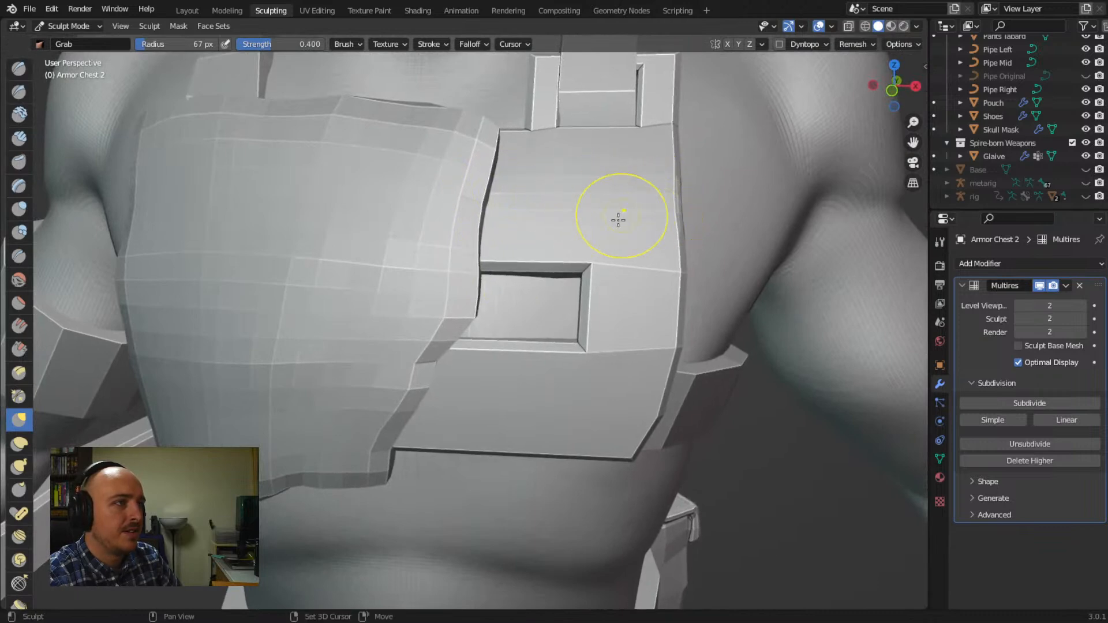
shift+drag(601, 265, 651, 267)
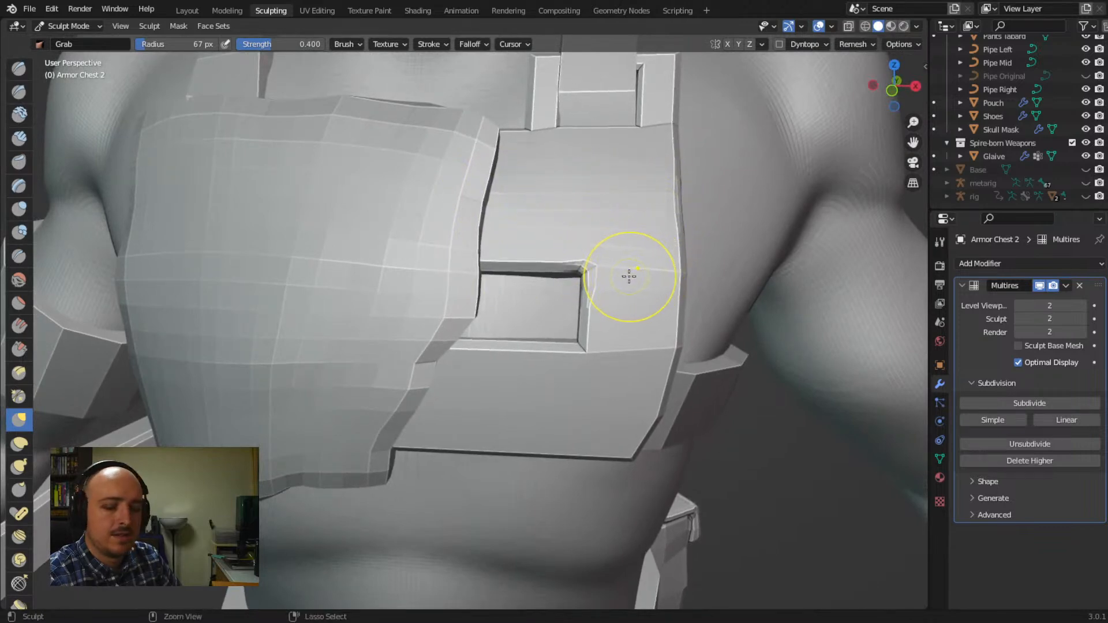
Soften the horizontal creases between the notch and the armor piece's outer edge, at the notch's upper and lower corners
mouse_move(633, 282)
middle_down()
mouse_move(622, 290)
mouse_move(612, 272)
middle_up()
scroll(601, 265, up, 5)
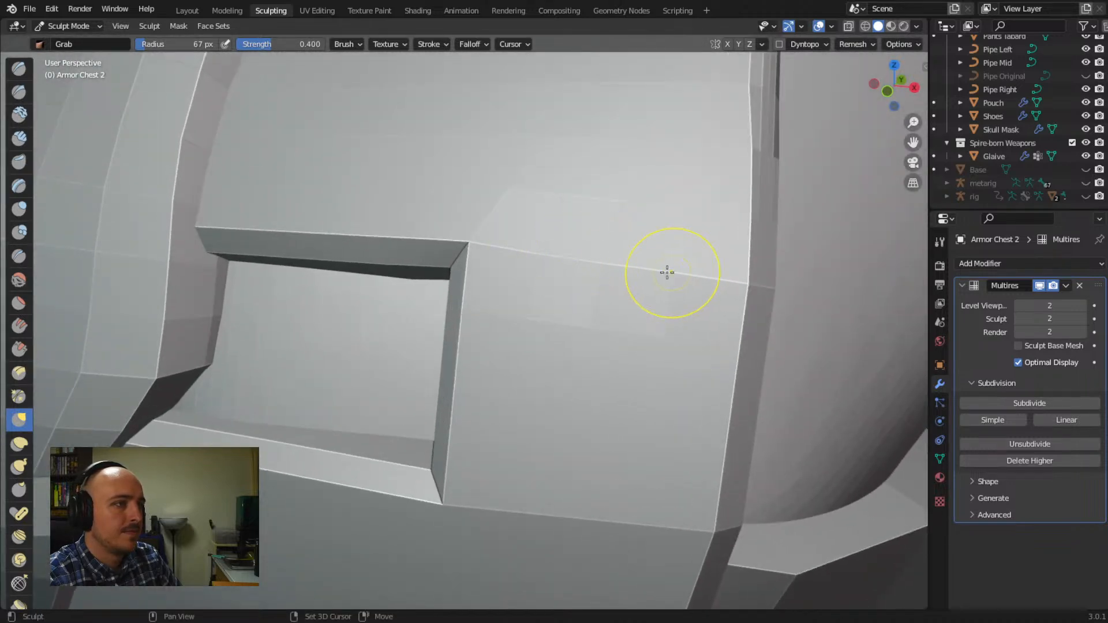
drag(685, 280, 613, 258)
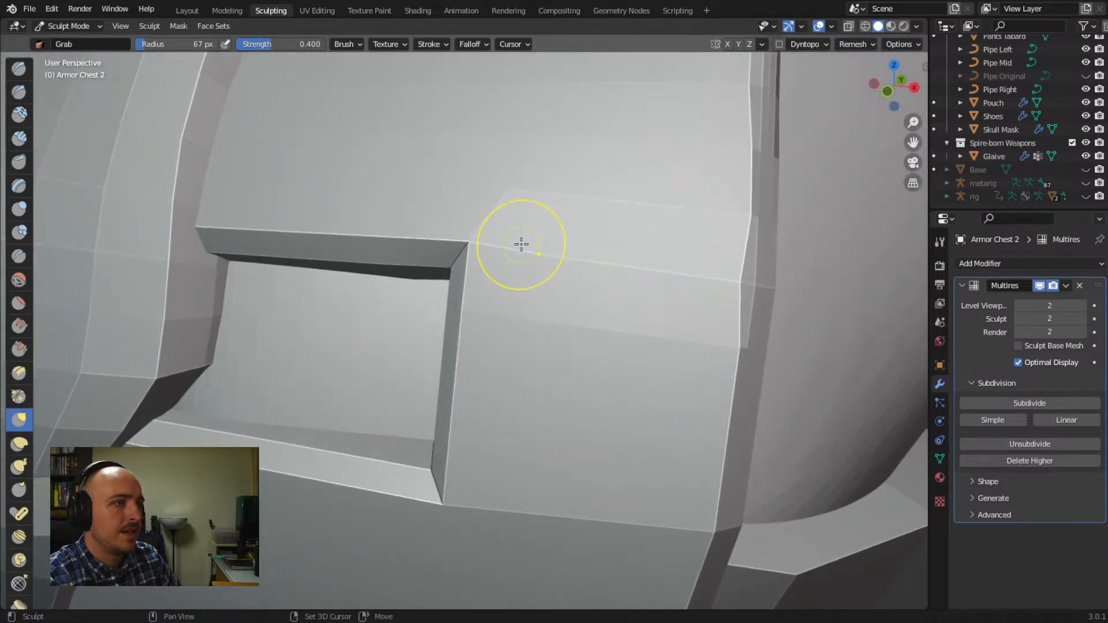
mouse_move(562, 334)
middle_down()
mouse_move(556, 302)
mouse_move(499, 354)
middle_up()
drag(501, 355, 516, 351)
drag(606, 355, 634, 349)
drag(724, 356, 690, 350)
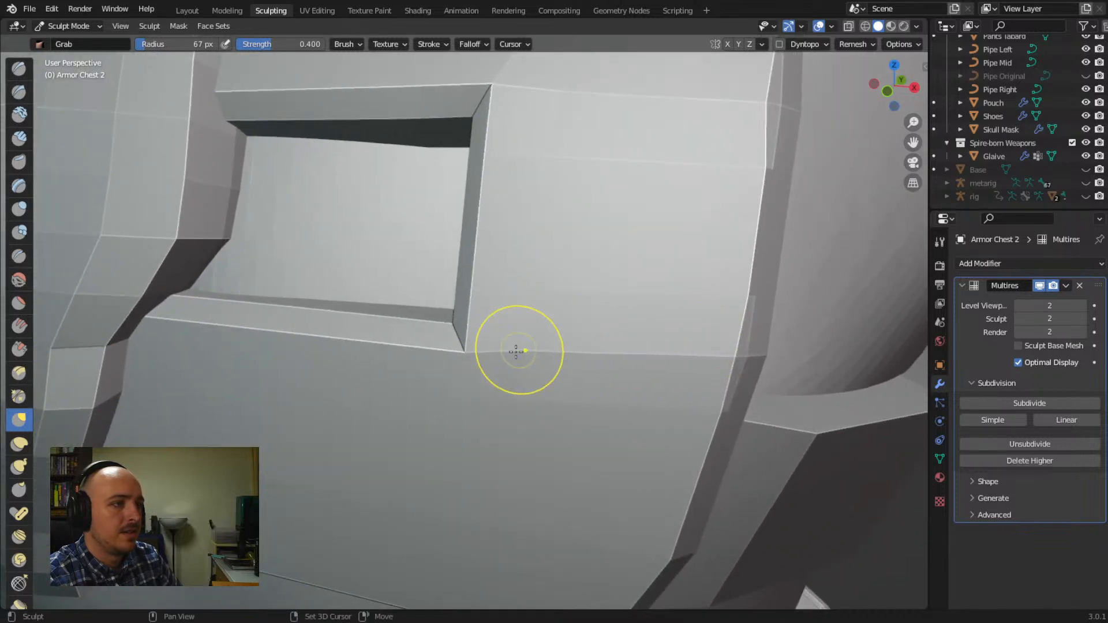
Pull the middle of the armor piece's lower edge upward with the Grab brush
mouse_move(497, 399)
middle_down()
mouse_move(478, 442)
mouse_move(525, 253)
mouse_move(595, 313)
middle_up()
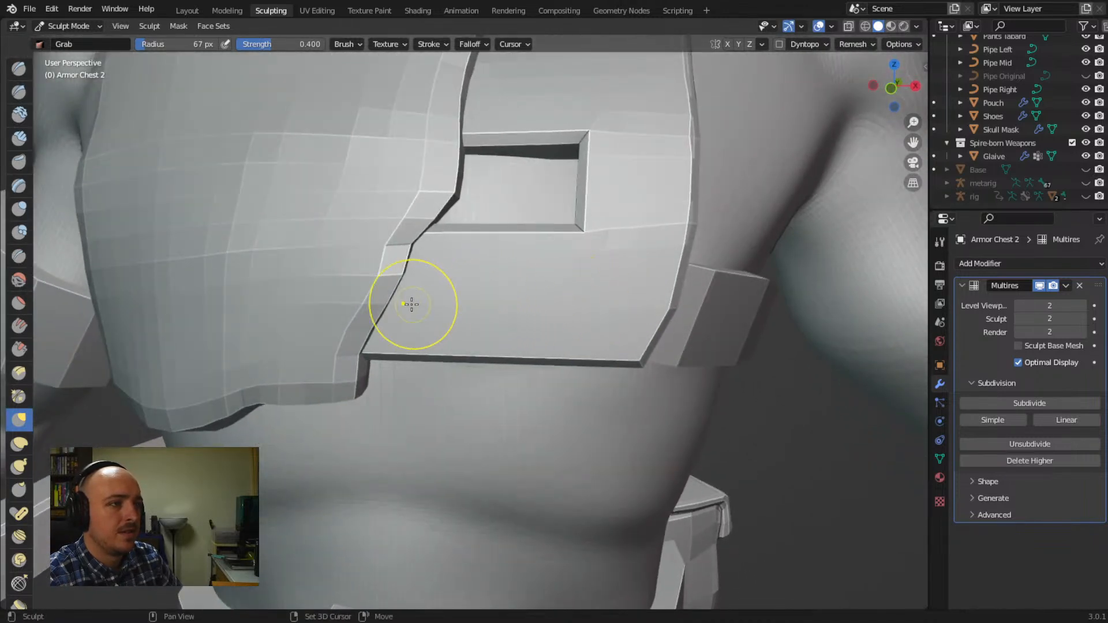
mouse_move(635, 250)
middle_down()
mouse_move(557, 306)
mouse_move(496, 297)
mouse_move(400, 241)
mouse_move(453, 245)
mouse_move(507, 210)
mouse_move(493, 223)
middle_up()
scroll(455, 236, up, 2)
middle_drag(420, 235, 451, 231)
mouse_move(478, 320)
middle_down()
mouse_move(493, 314)
mouse_move(492, 334)
mouse_move(448, 322)
middle_up()
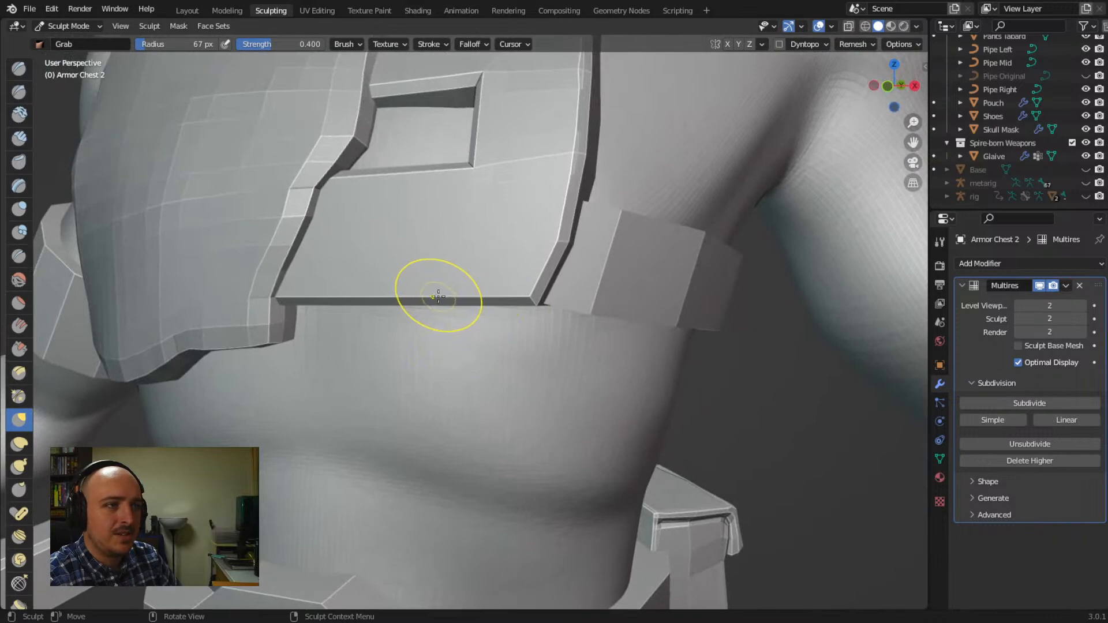
drag(447, 296, 453, 278)
Sculpt a diagonal stroke across the upper panel above the notch with the Draw brush
middle_drag(426, 316, 503, 317)
middle_drag(503, 272, 604, 248)
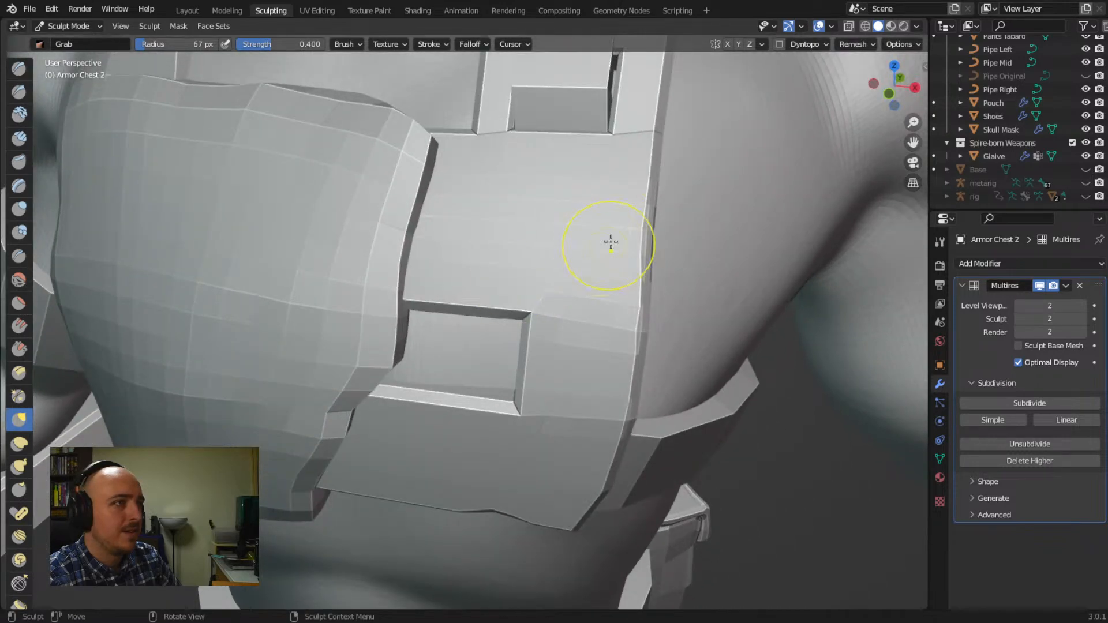
key(x)
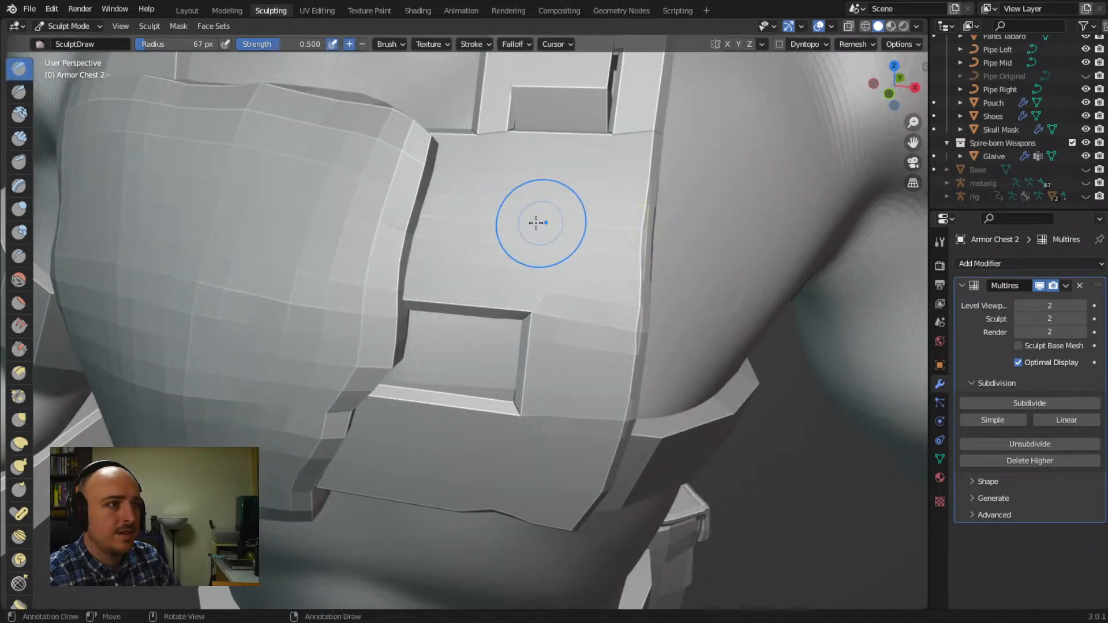
mouse_move(527, 226)
shift+middle_down()
mouse_move(547, 208)
mouse_move(438, 299)
shift+middle_up()
mouse_move(422, 303)
mouse_down()
mouse_move(462, 257)
mouse_move(519, 245)
mouse_move(565, 214)
mouse_up()
Raise the Multires sculpt level to 4 with Simple subdivision, and smooth the diagonal stroke on the upper panel
mouse_move(544, 296)
ctrl+middle_down()
mouse_move(490, 412)
mouse_move(520, 371)
mouse_move(549, 361)
mouse_move(539, 391)
mouse_move(508, 387)
mouse_move(707, 387)
mouse_move(687, 387)
ctrl+middle_up()
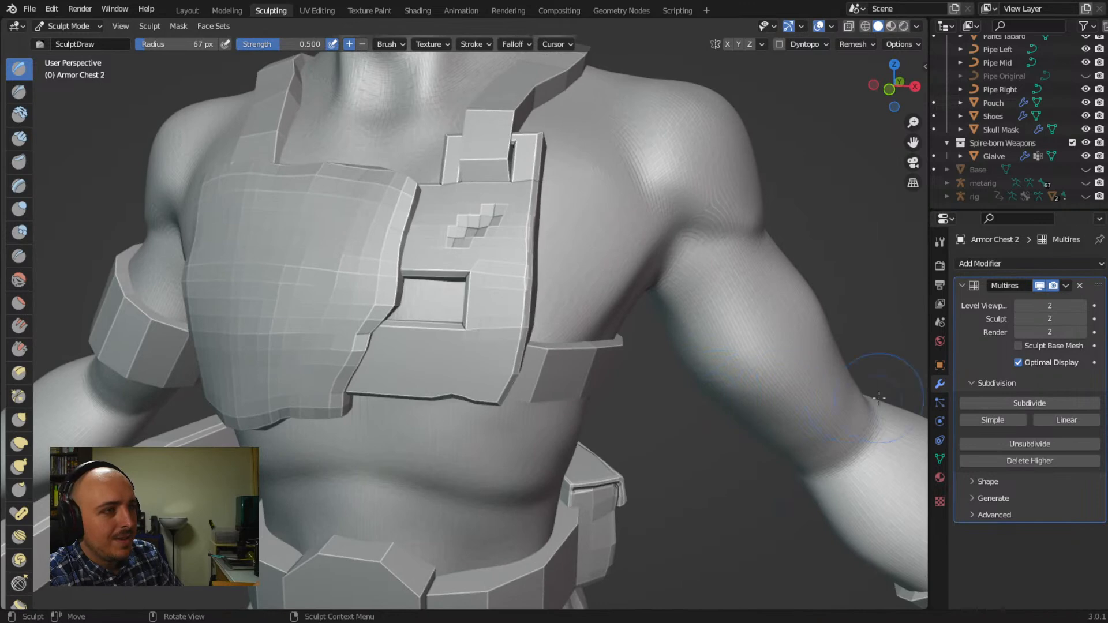
click(988, 420)
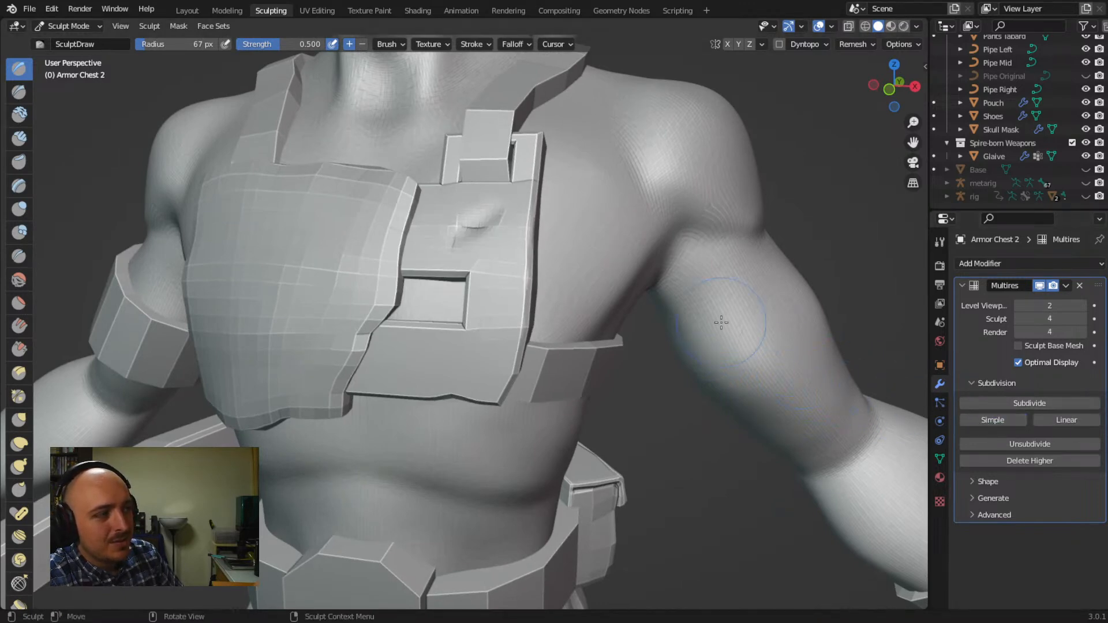
mouse_move(516, 230)
middle_down()
mouse_move(504, 260)
mouse_move(534, 218)
middle_up()
shift+drag(586, 162, 555, 174)
Sculpt another diagonal stroke over the smoothed area above the notch with the Draw brush
middle_drag(549, 196, 519, 225)
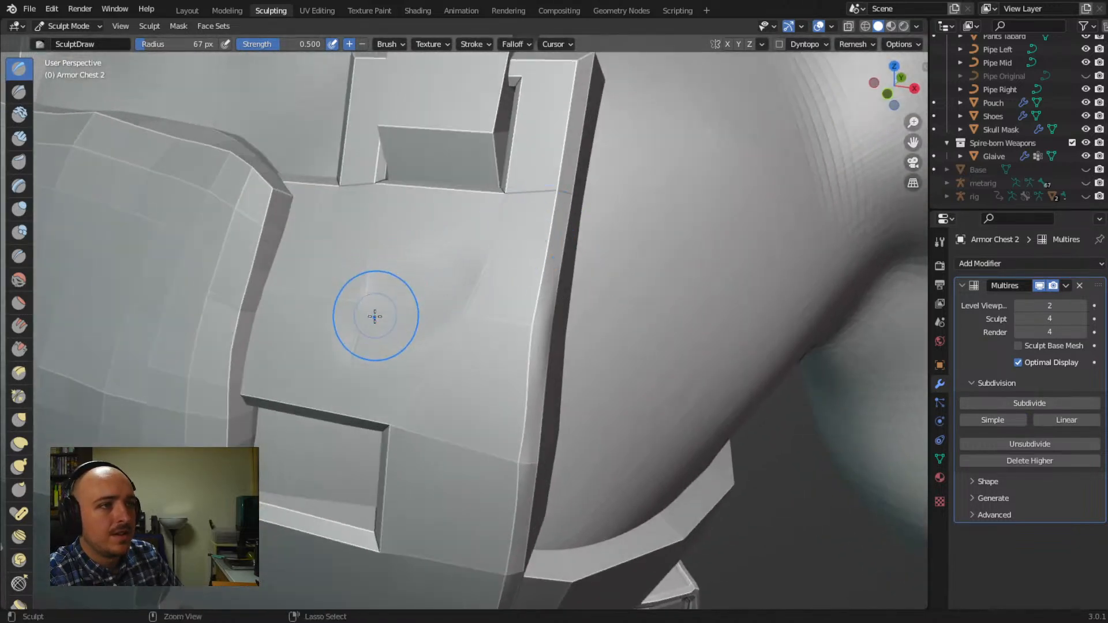
mouse_move(385, 312)
mouse_down()
mouse_move(361, 331)
mouse_move(442, 276)
mouse_up()
middle_drag(465, 352, 475, 327)
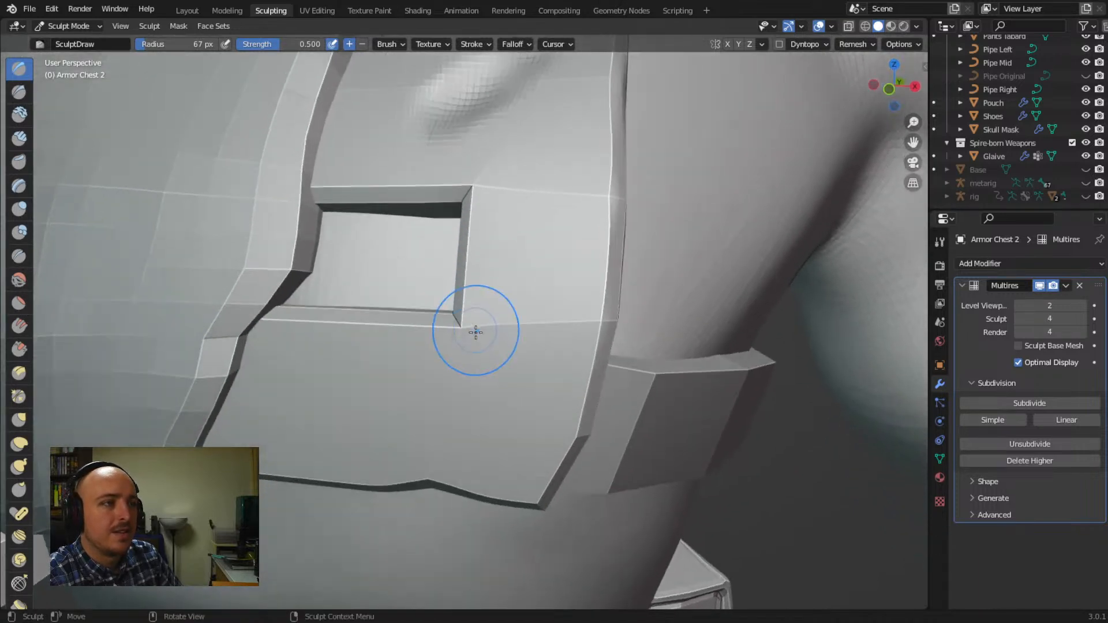
Nudge the armor piece's lower edge upward beside the existing dent with the Grab brush
middle_drag(417, 426, 421, 459)
key(g)
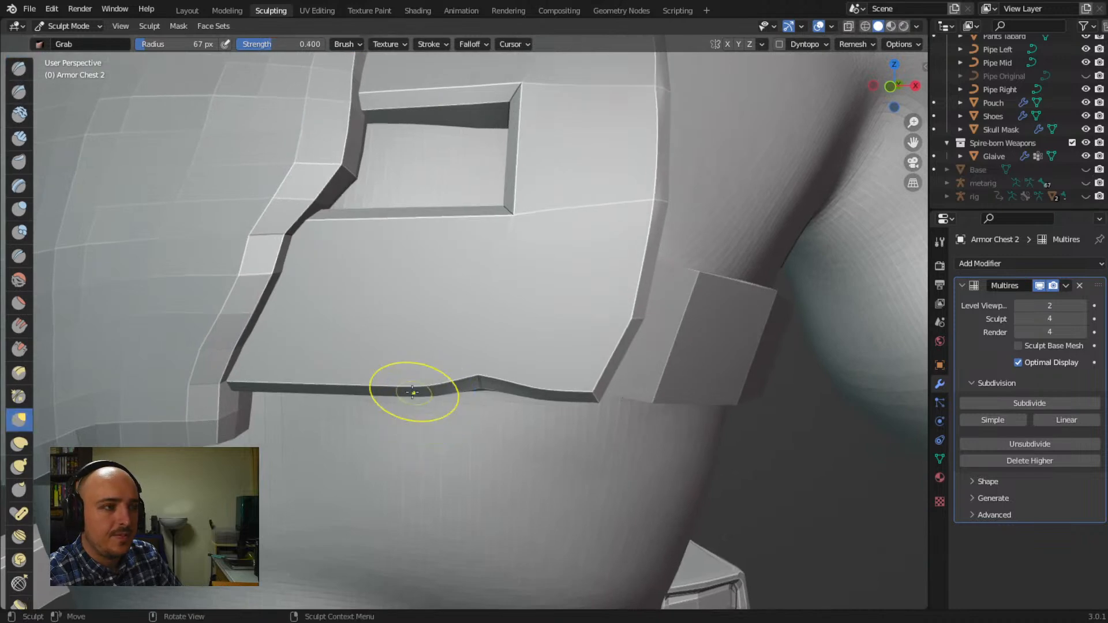
drag(339, 379, 334, 364)
Smooth down the diagonal bump on the armor piece's upper panel
mouse_move(354, 364)
middle_down()
mouse_move(413, 364)
mouse_move(437, 342)
mouse_move(433, 354)
middle_up()
mouse_move(433, 354)
mouse_down()
mouse_move(470, 329)
mouse_move(427, 358)
mouse_up()
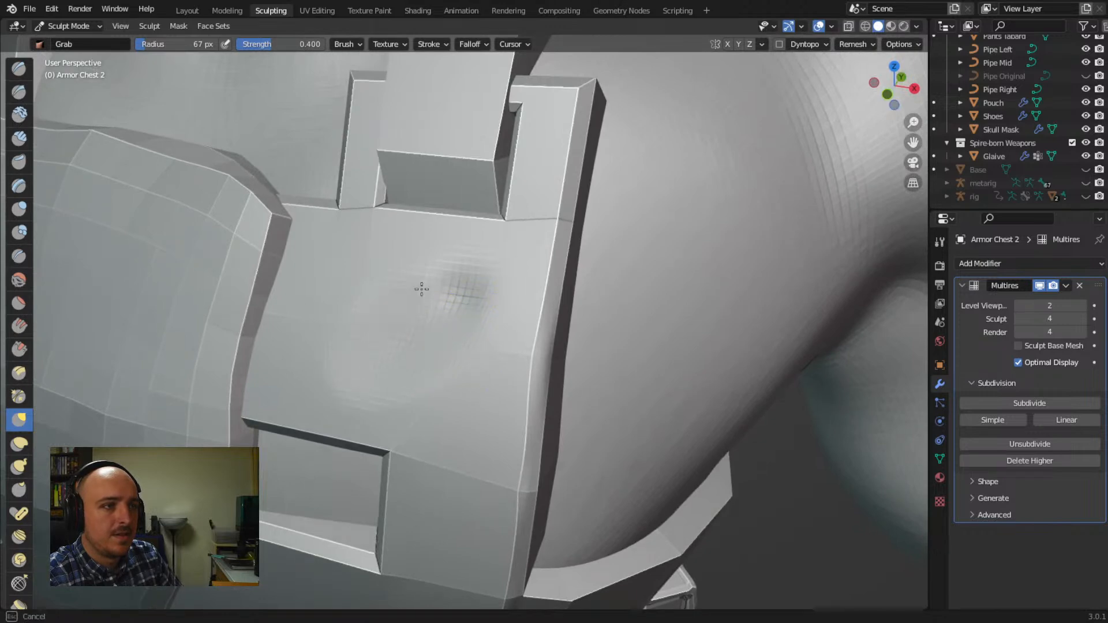
drag(328, 367, 346, 358)
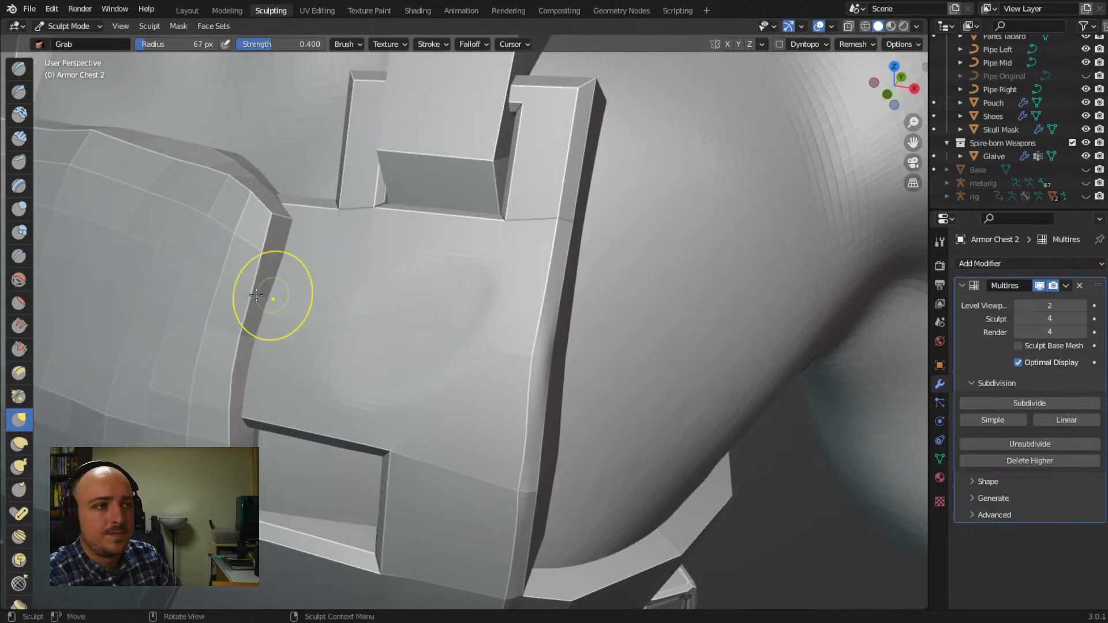
Carve a diagonal groove across the upper panel above the notch with the Crease brush
click(19, 256)
drag(358, 349, 390, 341)
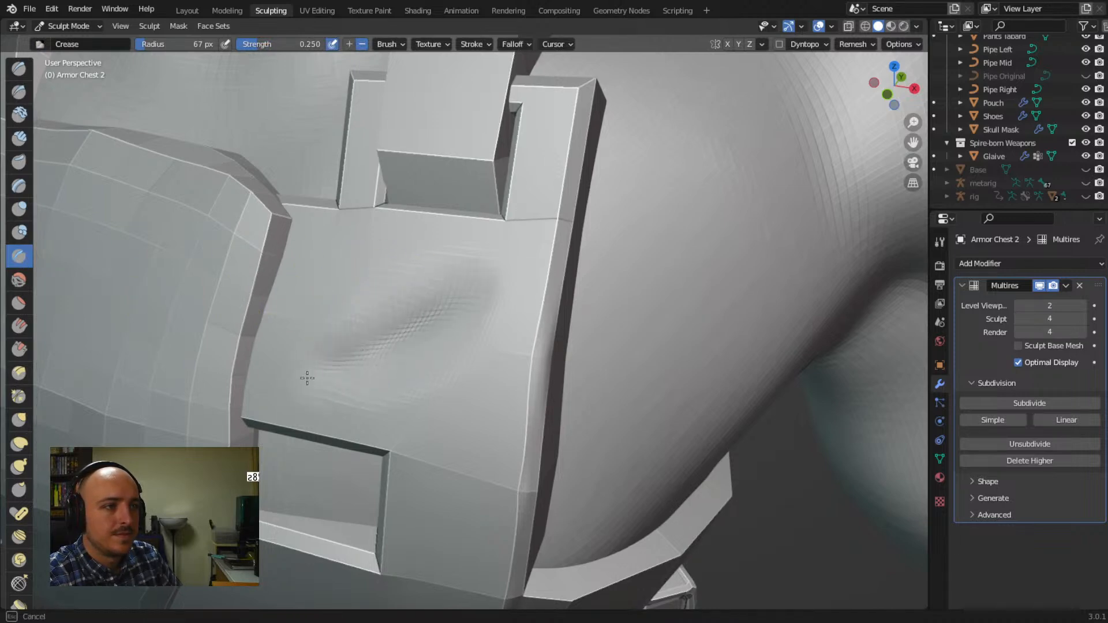
drag(303, 378, 408, 339)
middle_drag(408, 339, 415, 327)
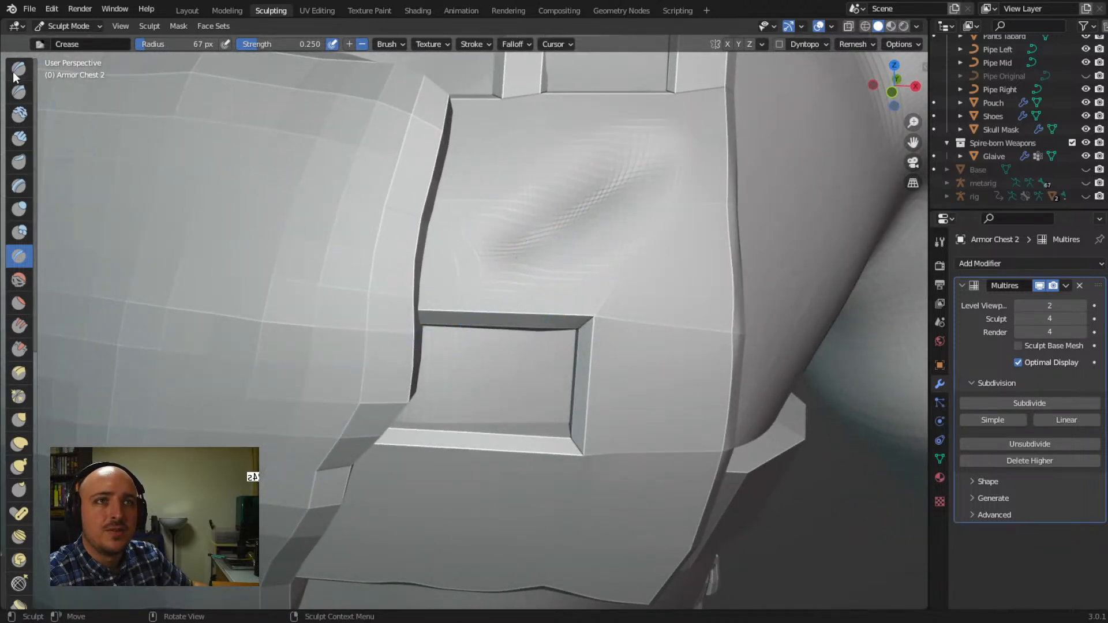
Cut sharper strokes along the diagonal groove with the Draw Sharp brush, and soften the damaged area around them
click(19, 93)
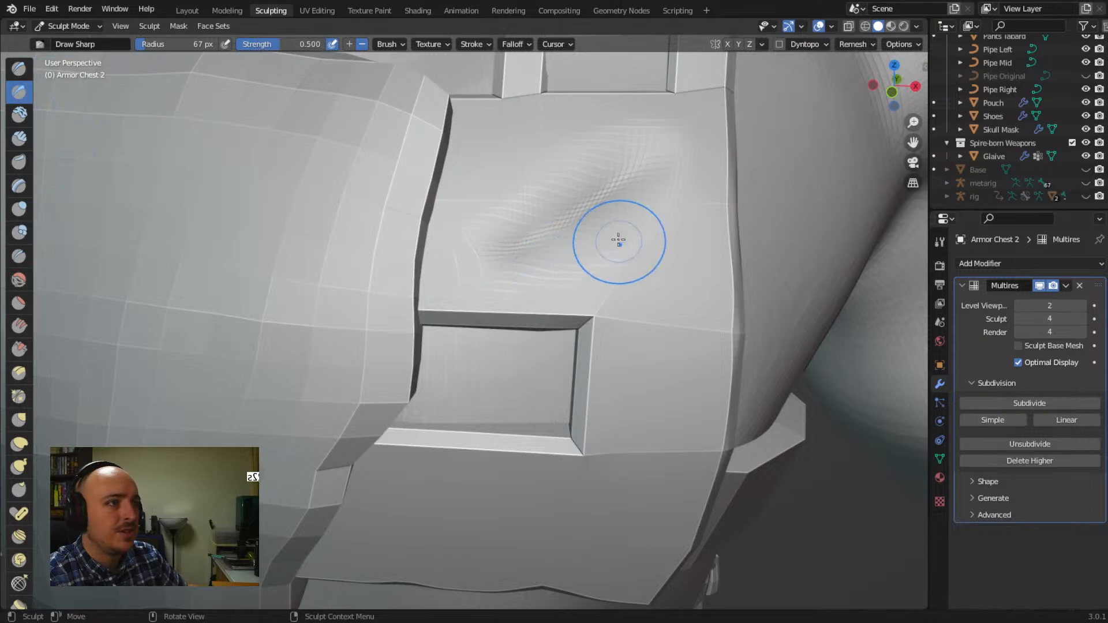
drag(578, 217, 510, 242)
mouse_move(592, 187)
mouse_down()
mouse_move(604, 176)
mouse_move(626, 180)
mouse_up()
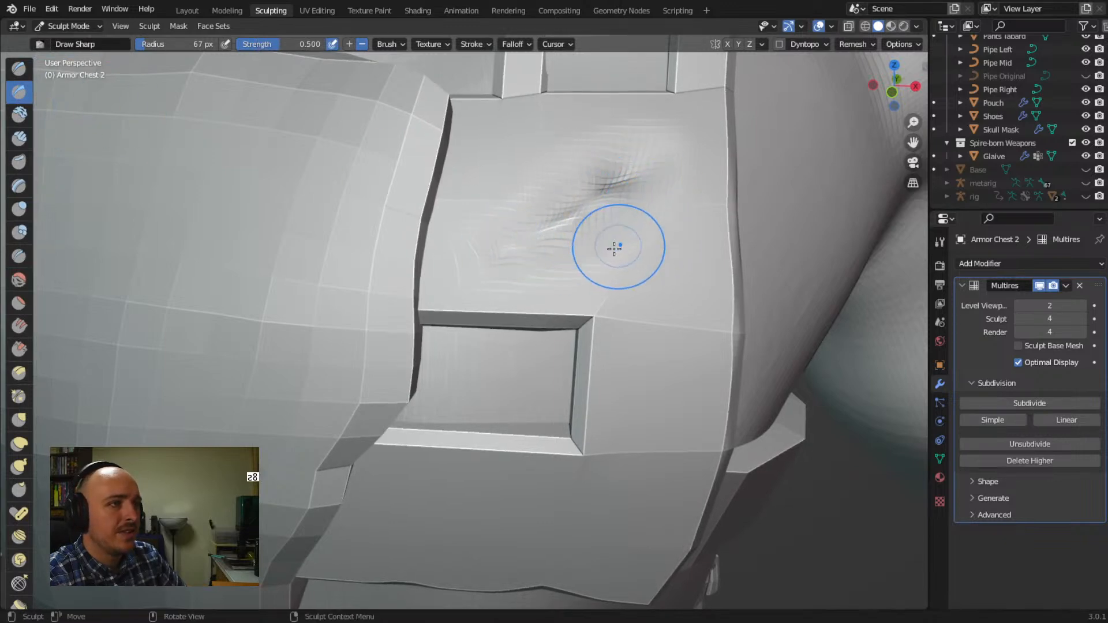
middle_drag(622, 244, 556, 235)
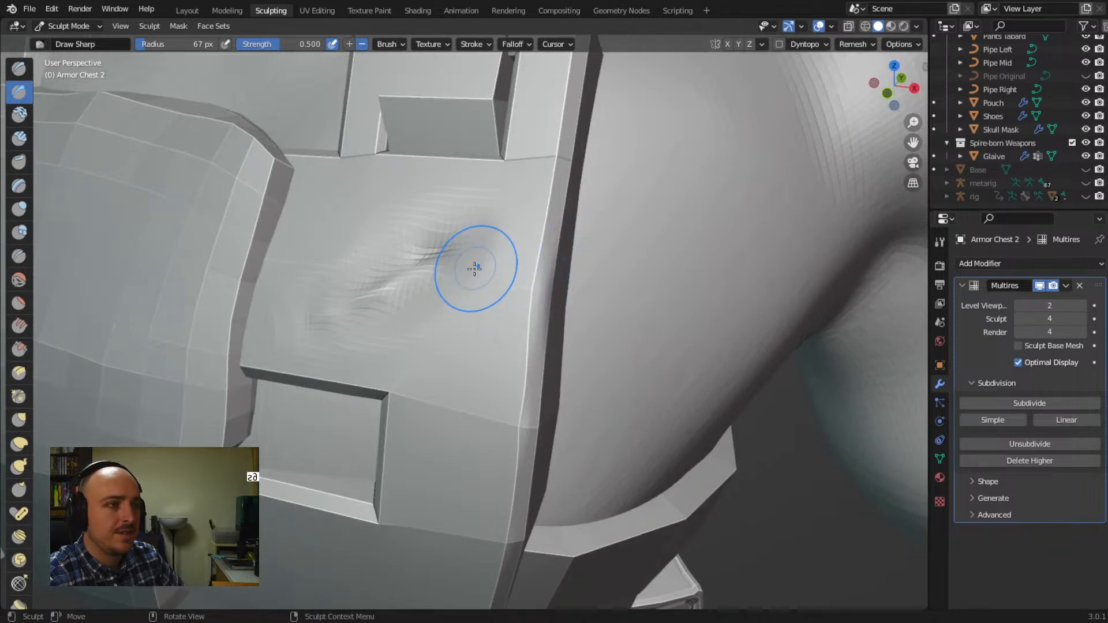
key(g)
drag(470, 279, 431, 300)
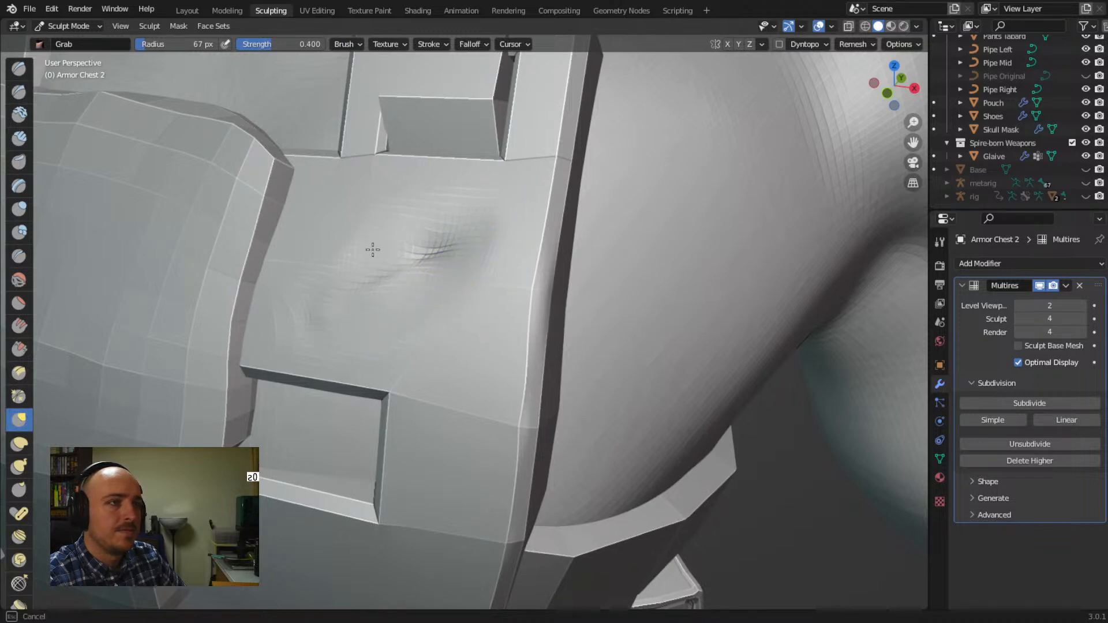
Examine the sculpted armor piece up close and on the whole figure from several angles
scroll(500, 305, down, 5)
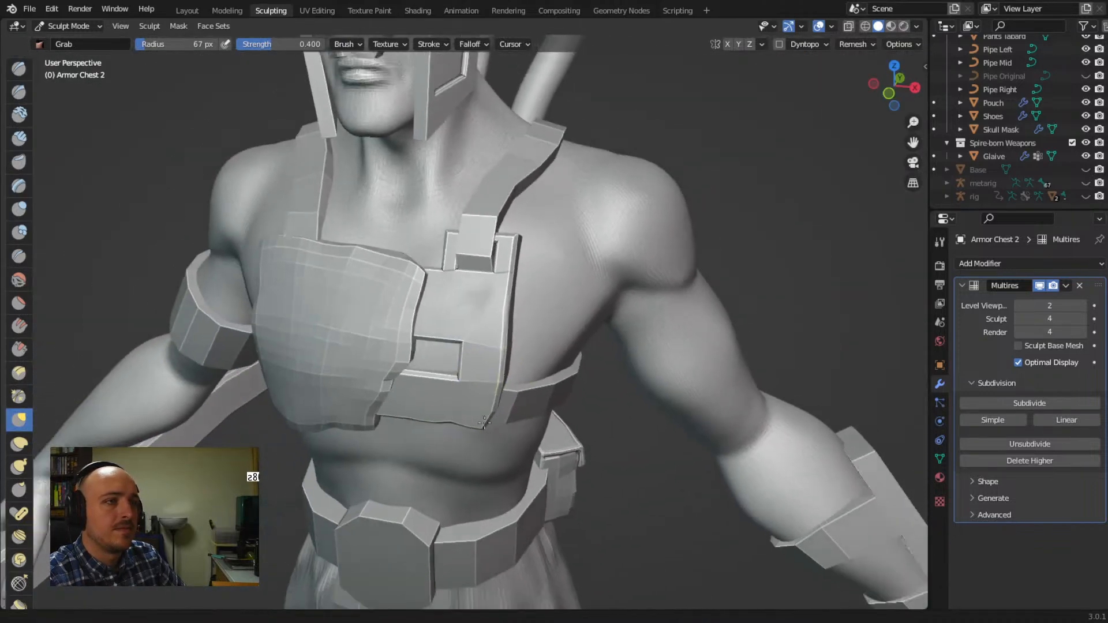
scroll(483, 424, down, 2)
middle_drag(485, 416, 549, 376)
scroll(500, 427, up, 4)
scroll(500, 264, up, 3)
middle_drag(500, 264, 467, 242)
scroll(470, 267, down, 2)
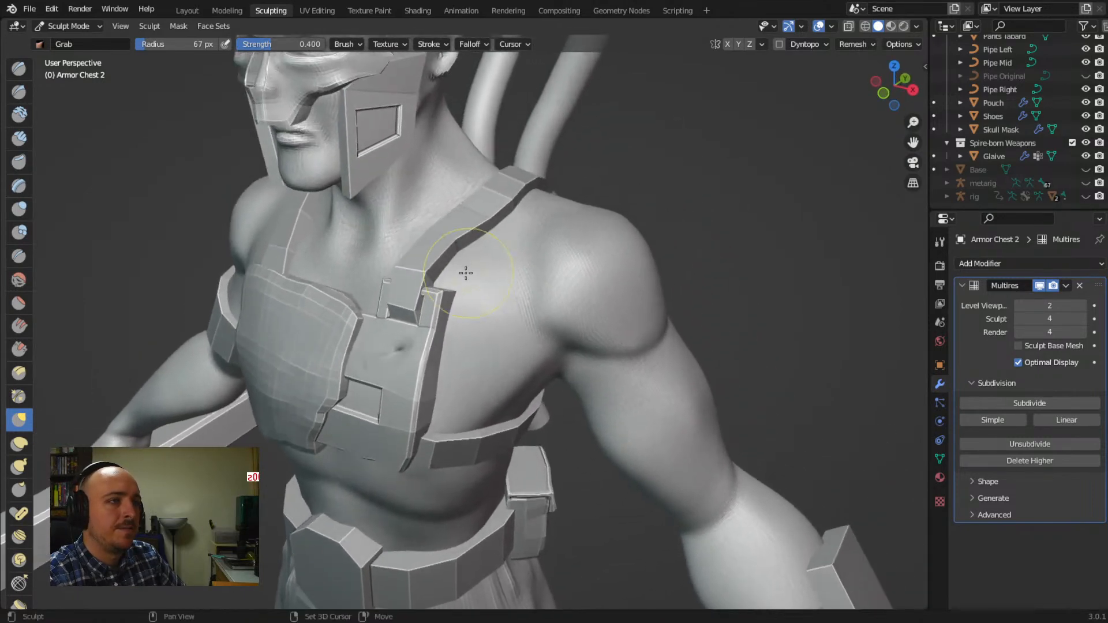
scroll(457, 254, up, 6)
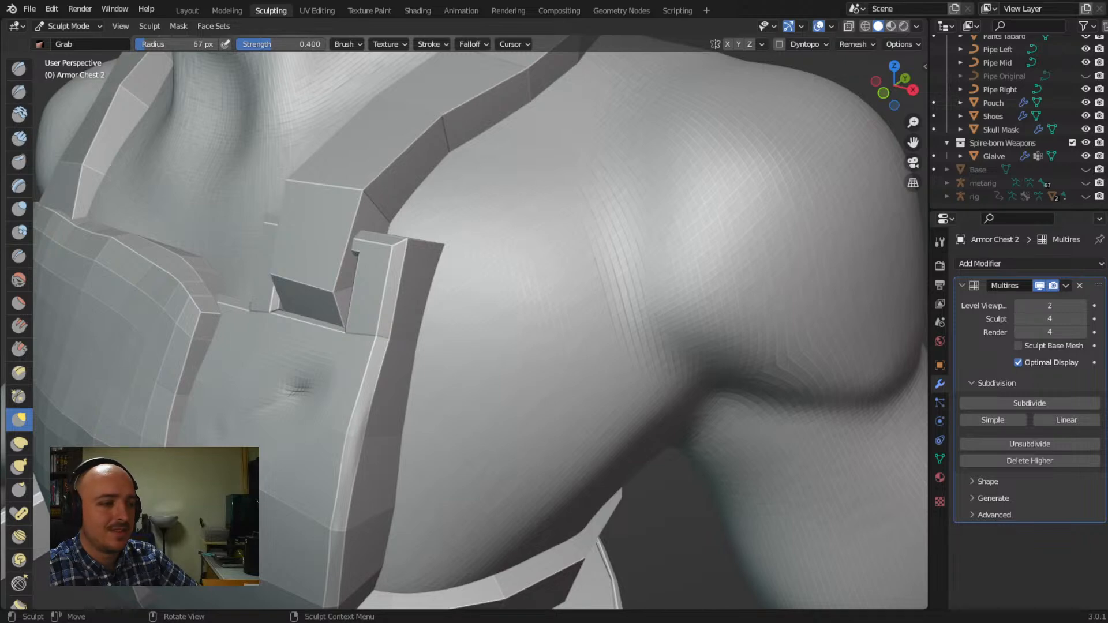
mouse_move(330, 393)
middle_down()
mouse_move(374, 395)
mouse_move(398, 413)
mouse_move(424, 397)
mouse_move(375, 421)
mouse_move(396, 421)
mouse_move(404, 438)
mouse_move(375, 383)
mouse_move(431, 407)
mouse_move(431, 359)
middle_up()
scroll(356, 397, down, 5)
scroll(374, 404, down, 5)
mouse_move(471, 296)
middle_down()
mouse_move(456, 364)
mouse_move(447, 342)
mouse_move(426, 360)
mouse_move(435, 324)
middle_up()
middle_drag(464, 378, 434, 376)
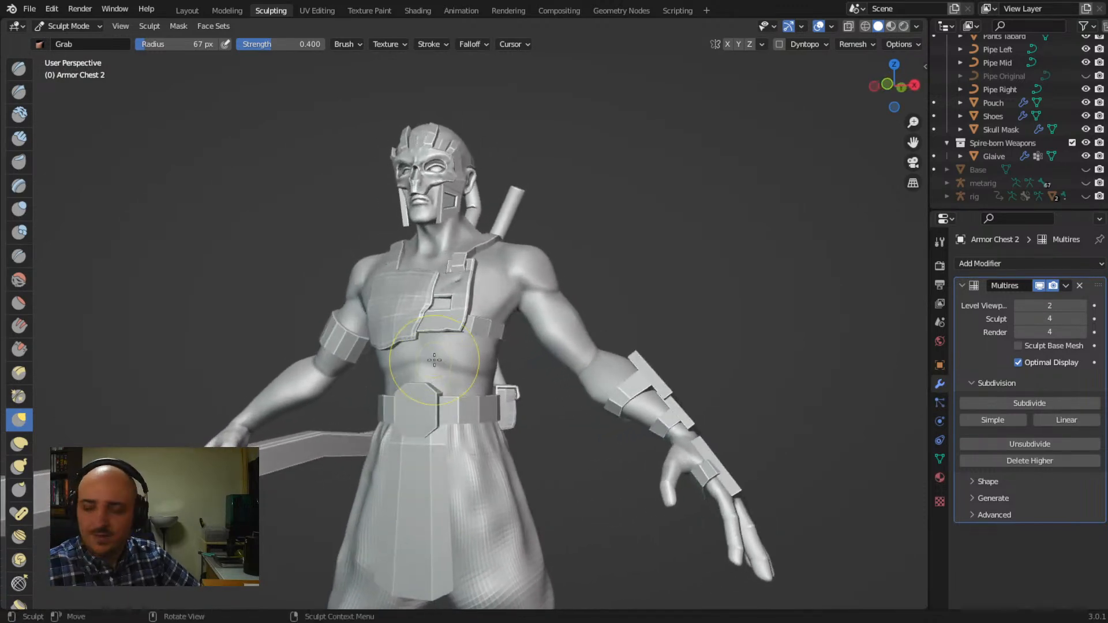
Return to the Layout workspace and select the upper armor plate on the character's forearm
middle_drag(436, 361, 459, 387)
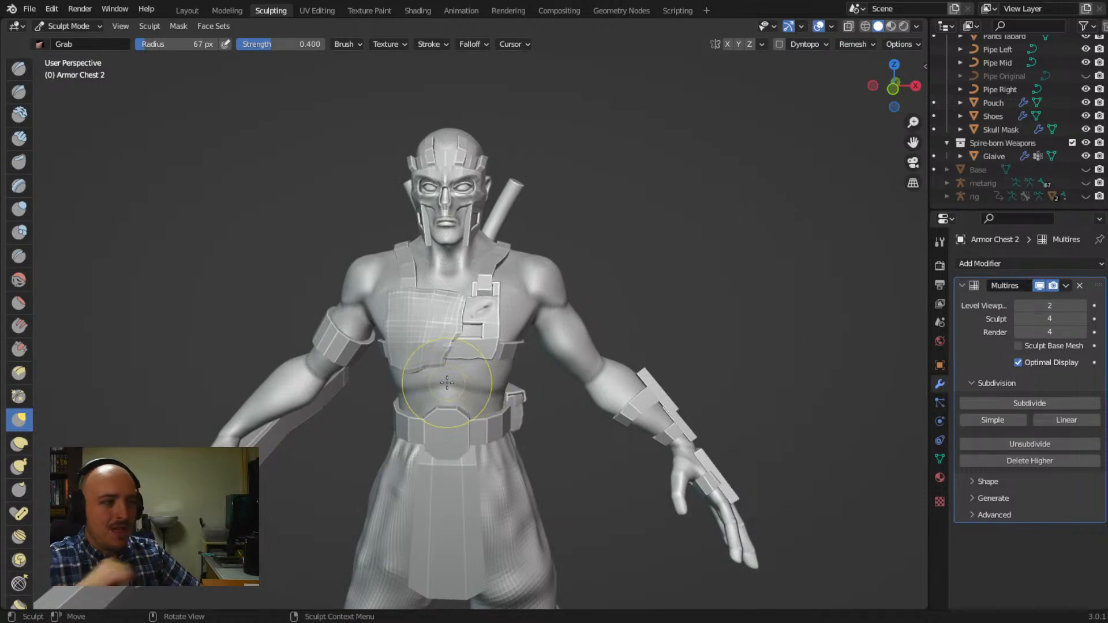
mouse_move(511, 407)
middle_down()
mouse_move(520, 440)
mouse_move(518, 403)
mouse_move(549, 407)
middle_up()
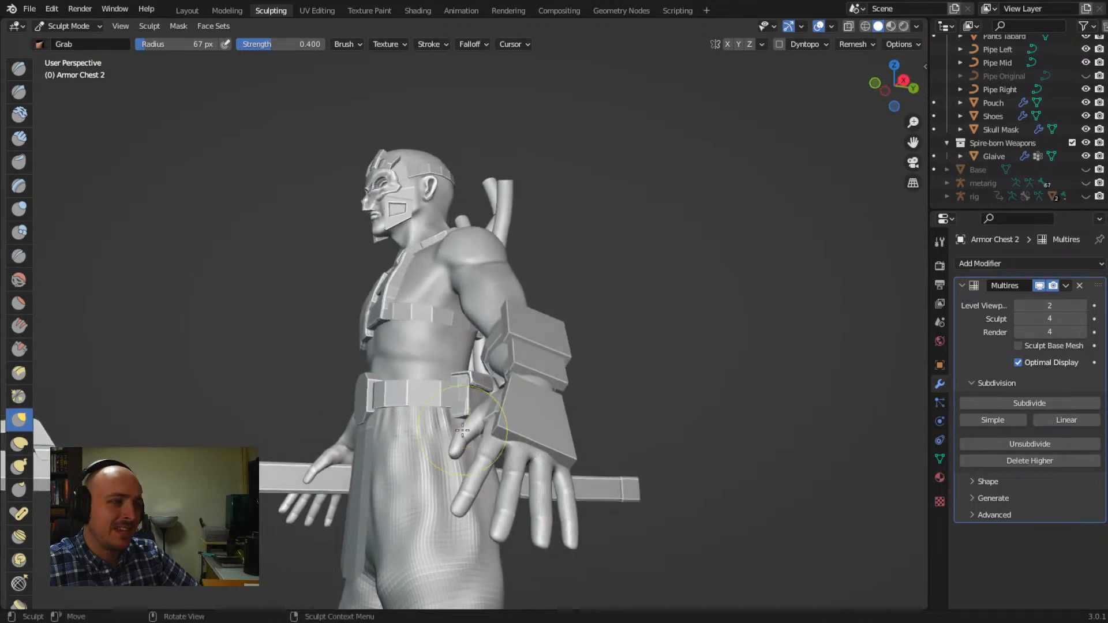
click(180, 10)
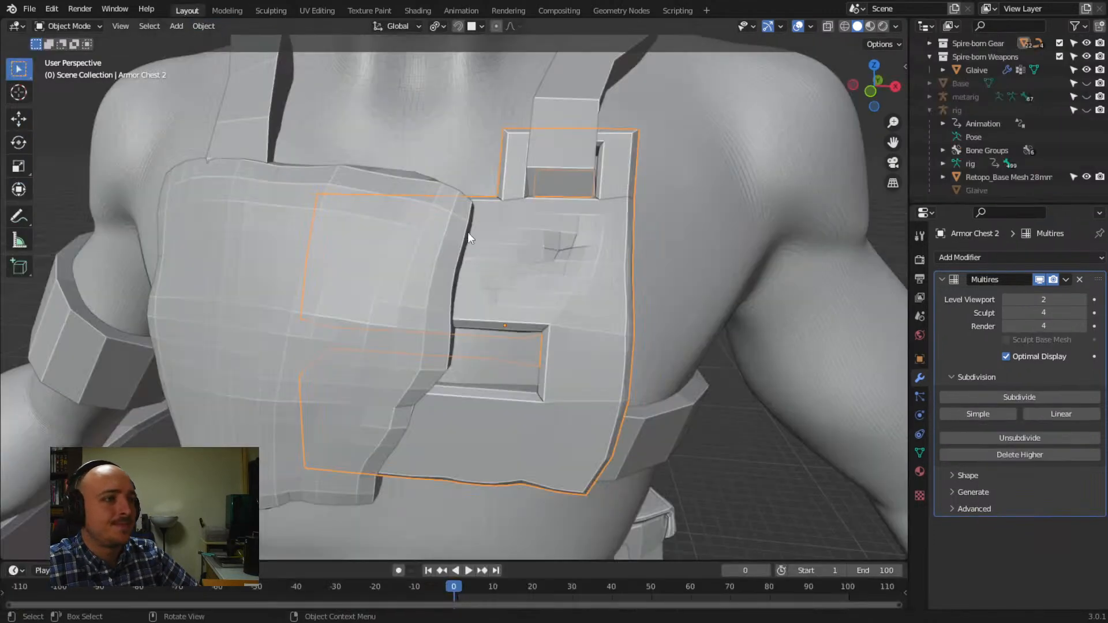
scroll(612, 340, down, 5)
scroll(611, 341, down, 4)
middle_drag(613, 364, 517, 352)
middle_drag(382, 393, 497, 379)
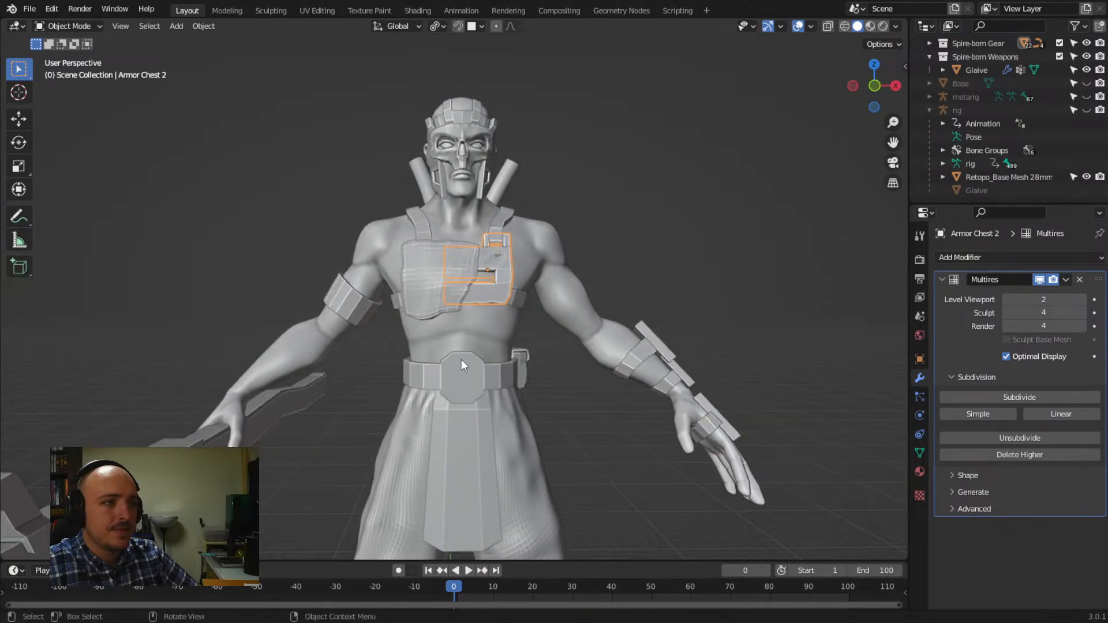
middle_drag(594, 355, 470, 338)
click(539, 359)
middle_drag(362, 347, 514, 295)
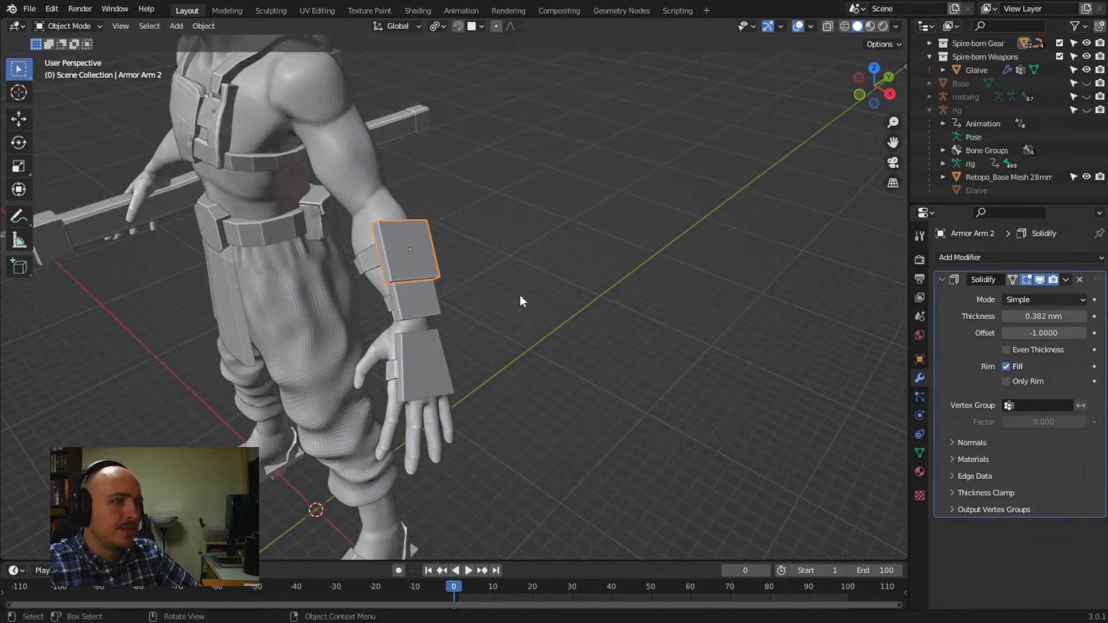
Apply the forearm plate's Solidify modifier and add a Multiresolution modifier
click(1065, 280)
click(1051, 289)
click(1042, 258)
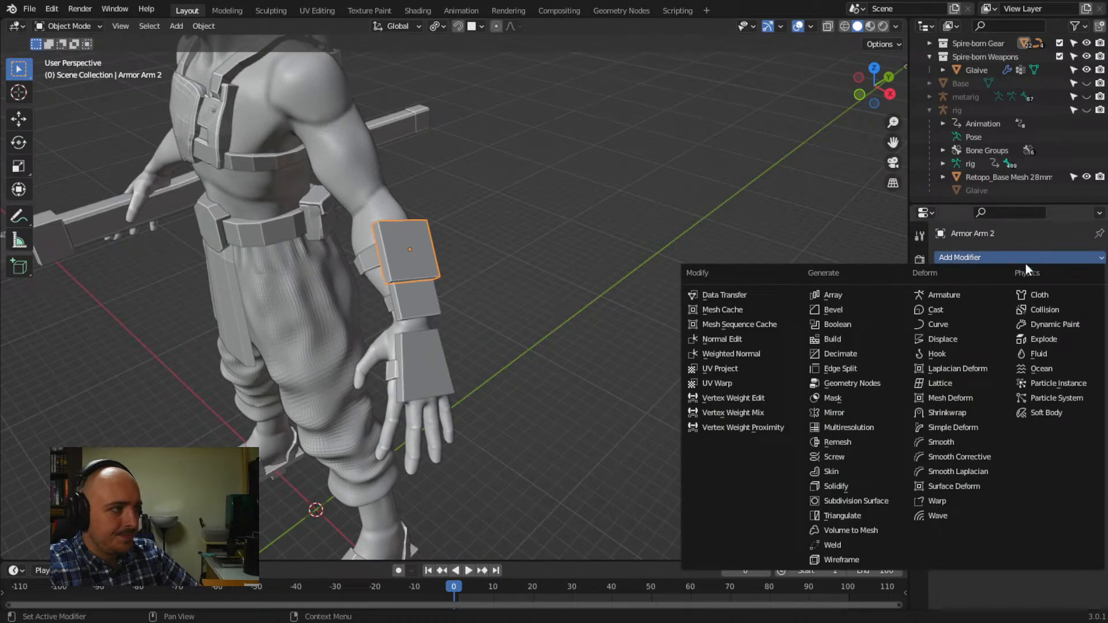
click(848, 428)
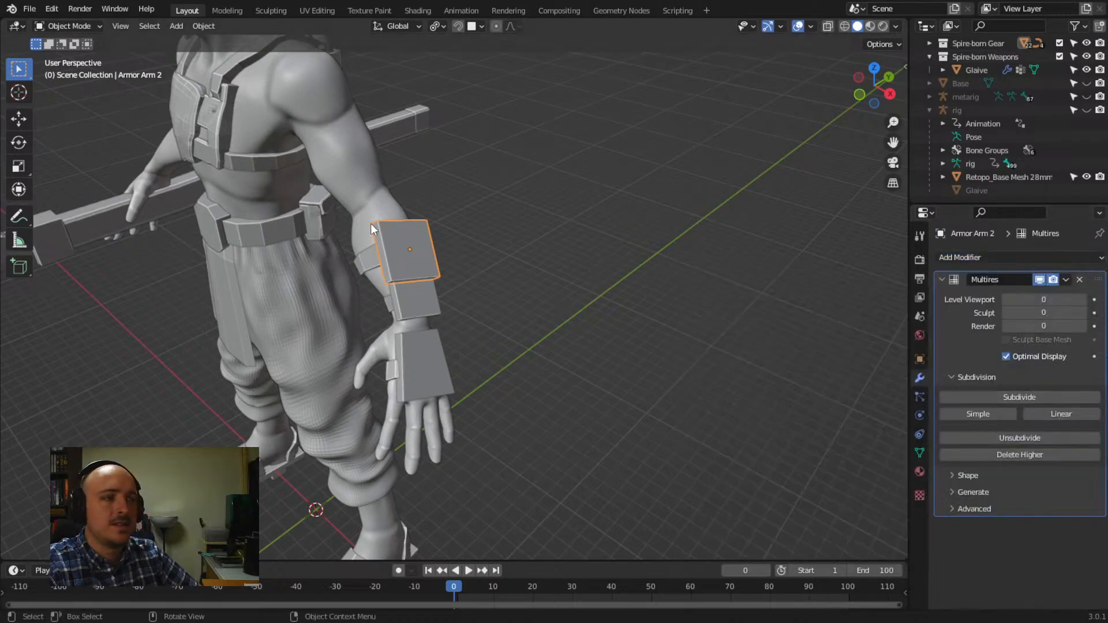
Bevel the edge loop around the forearm plate's outer face in Edit Mode with a width of about 0.05 mm
scroll(420, 213, up, 5)
key(Tab)
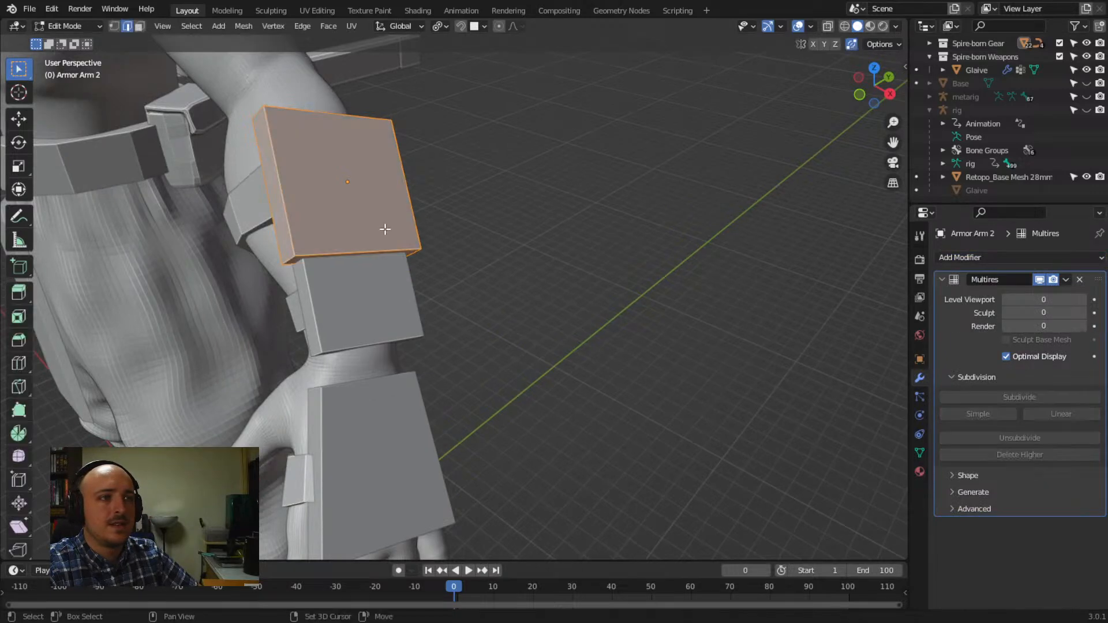
middle_drag(385, 229, 180, 126)
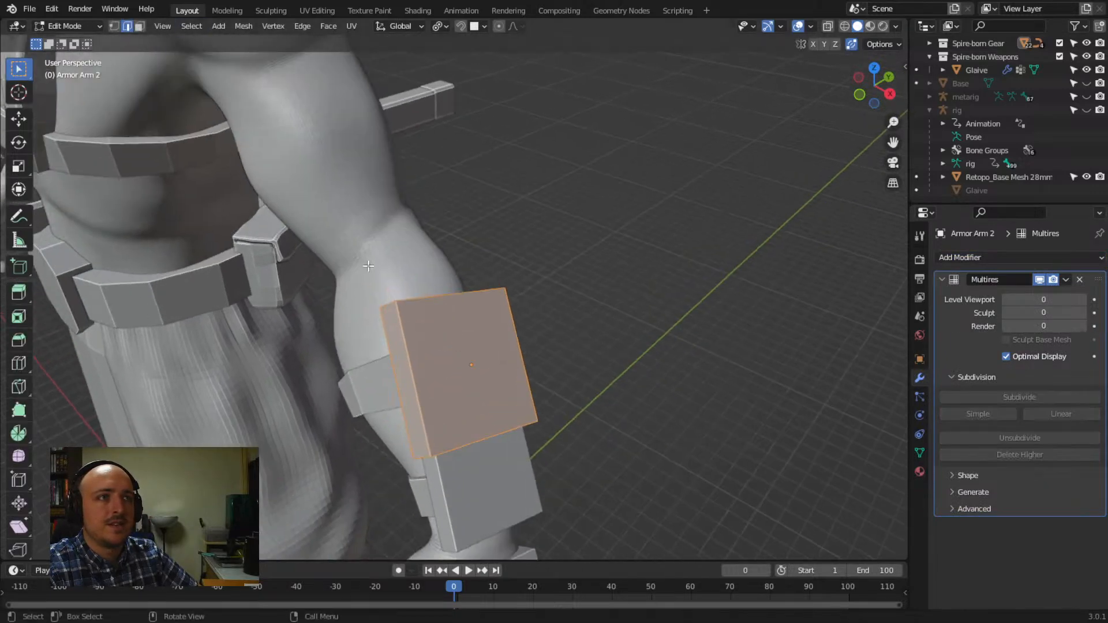
alt+click(415, 379)
alt+shift+click(474, 439)
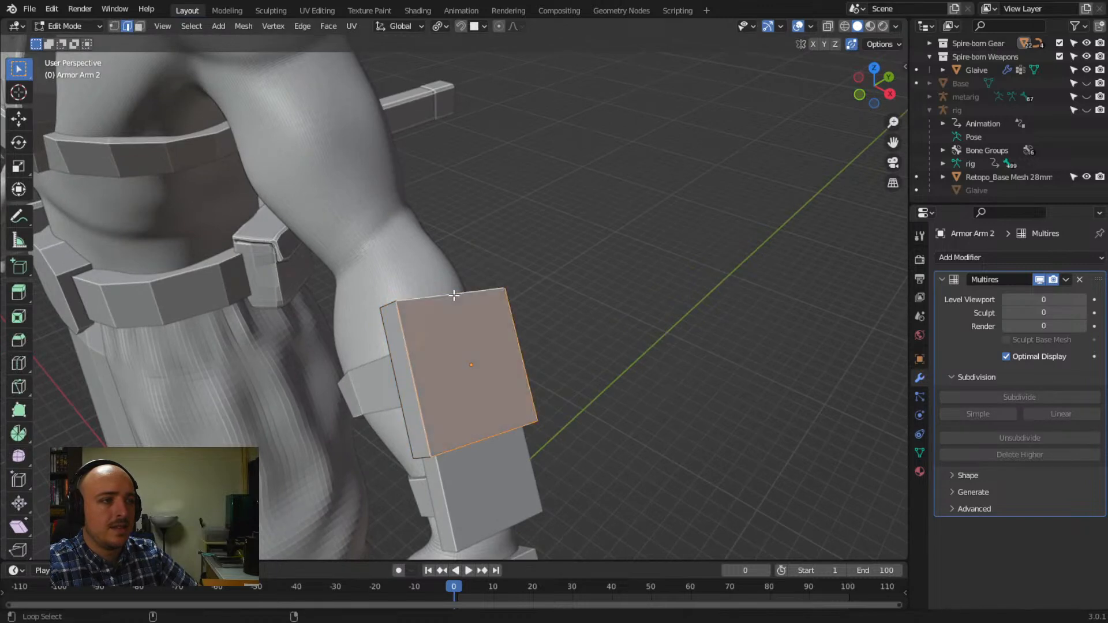
key(ctrl+b)
click(594, 386)
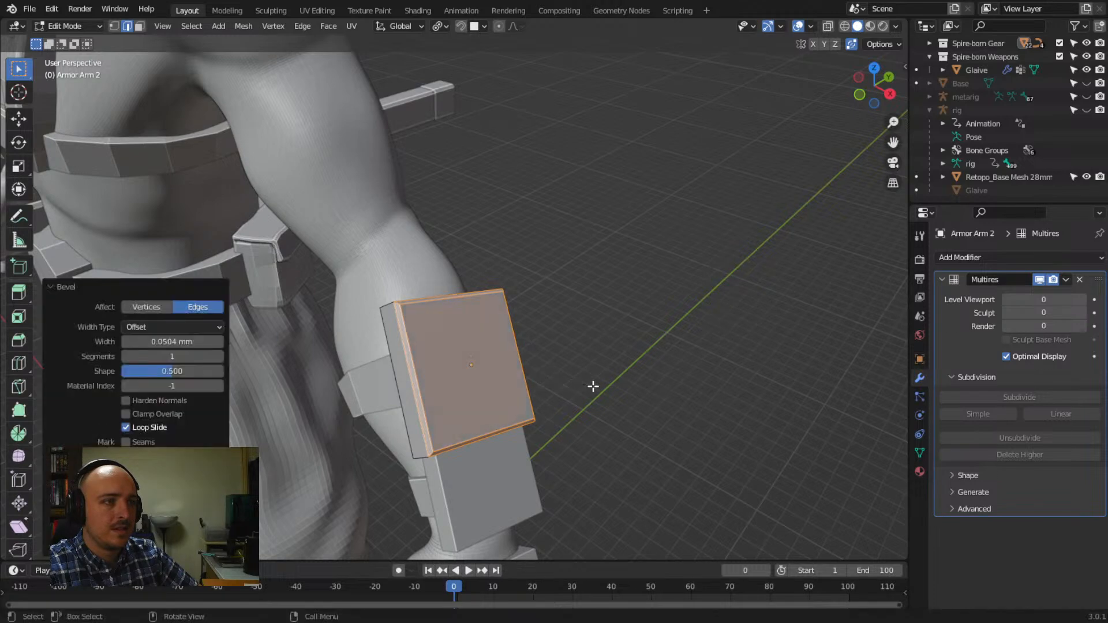
Turn on X-ray and bevel the edge loop around the plate's inner face with a width of about 0.03 mm
shift+middle_drag(507, 450, 517, 417)
middle_drag(450, 343, 485, 351)
click(609, 306)
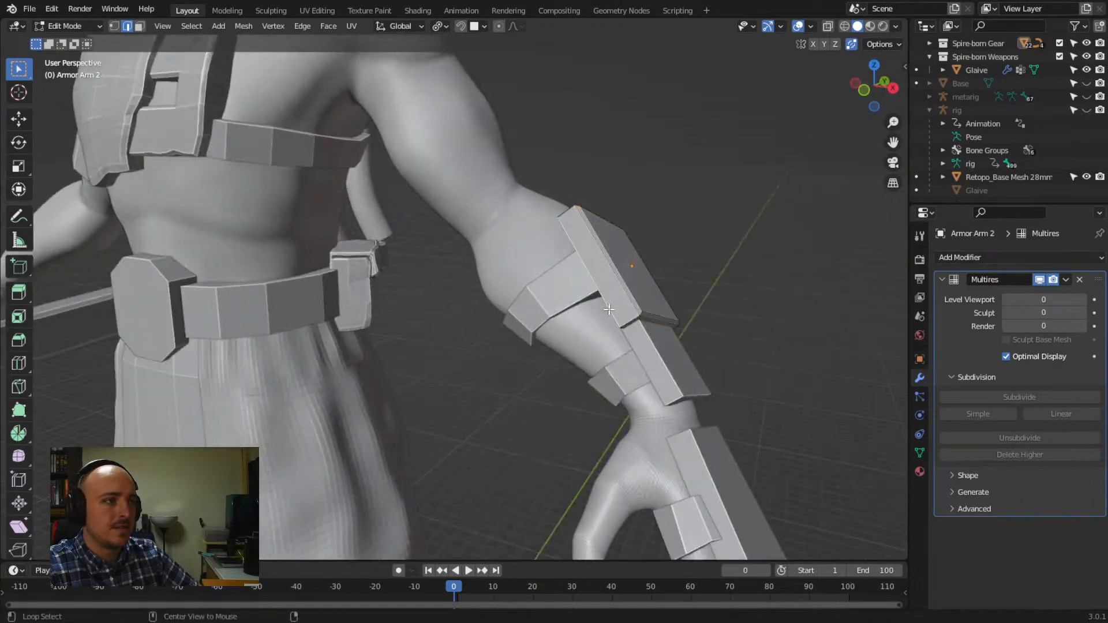
middle_drag(595, 296, 516, 354)
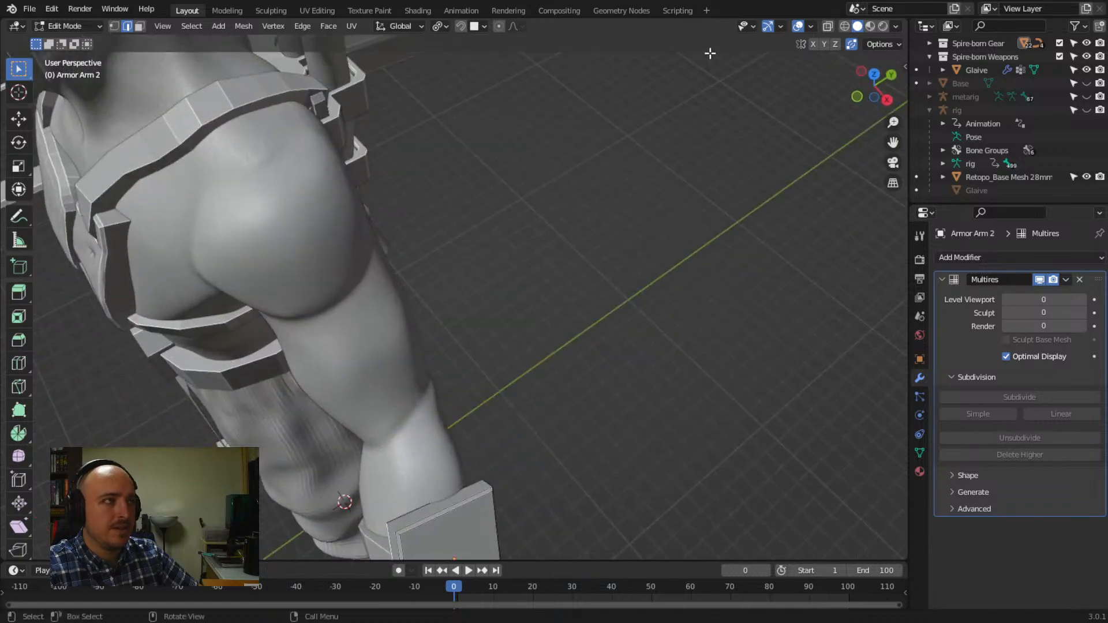
click(827, 26)
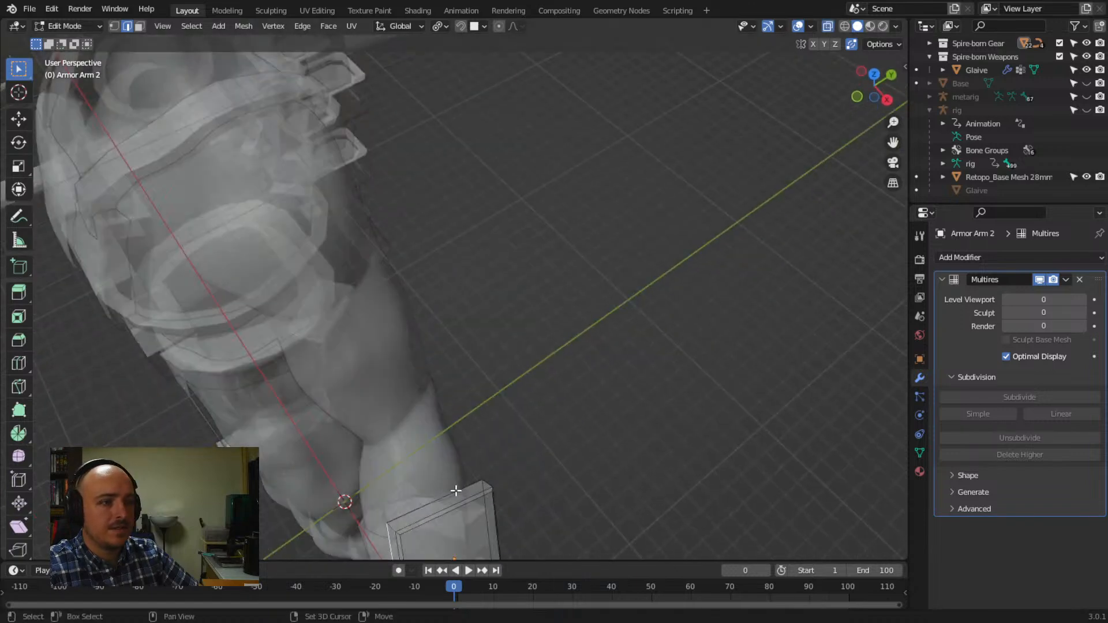
middle_drag(505, 519, 494, 473)
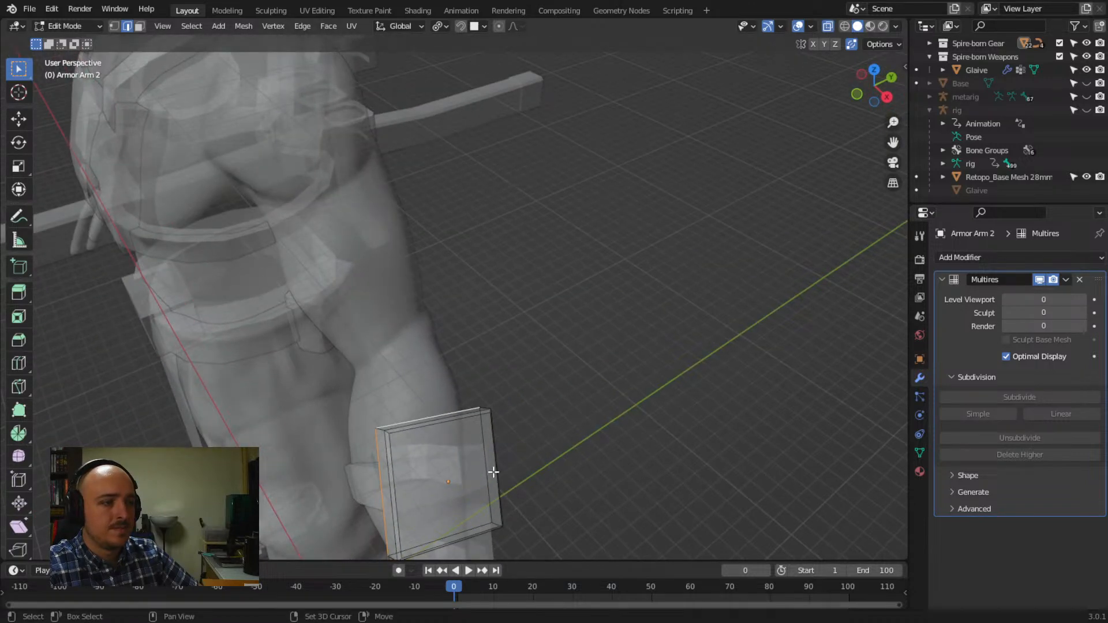
shift+click(468, 529)
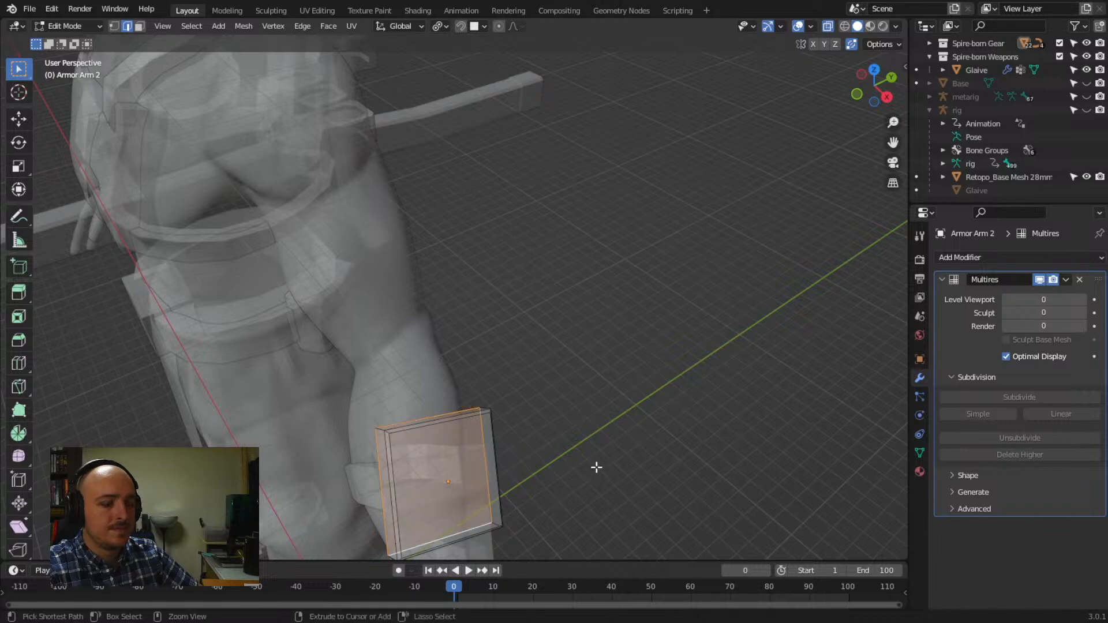
key(ctrl+b)
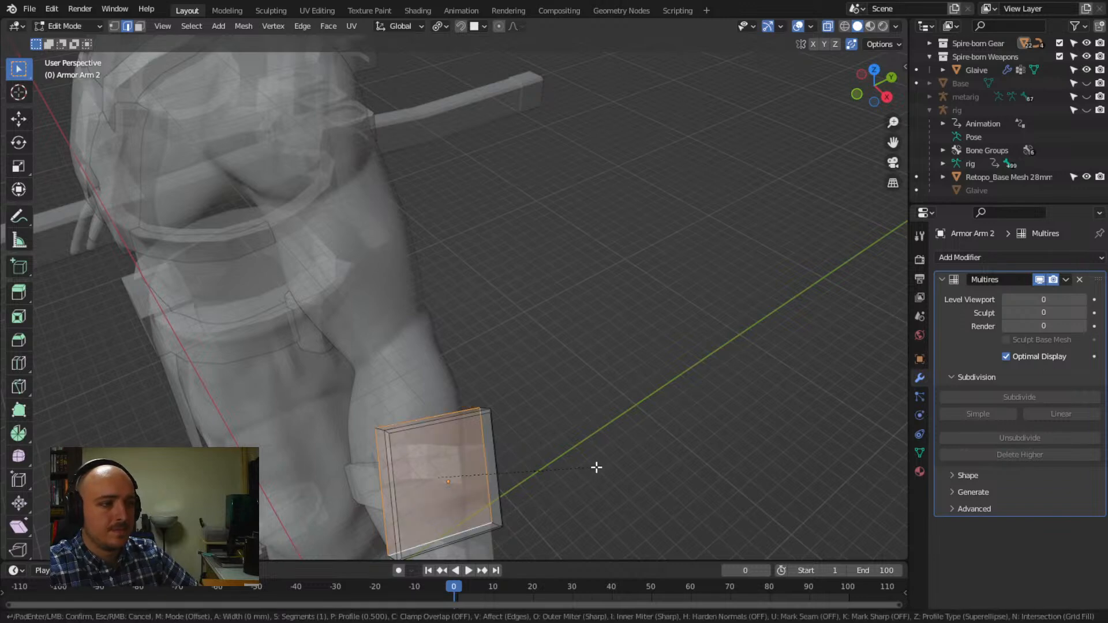
click(602, 469)
middle_drag(564, 495, 646, 216)
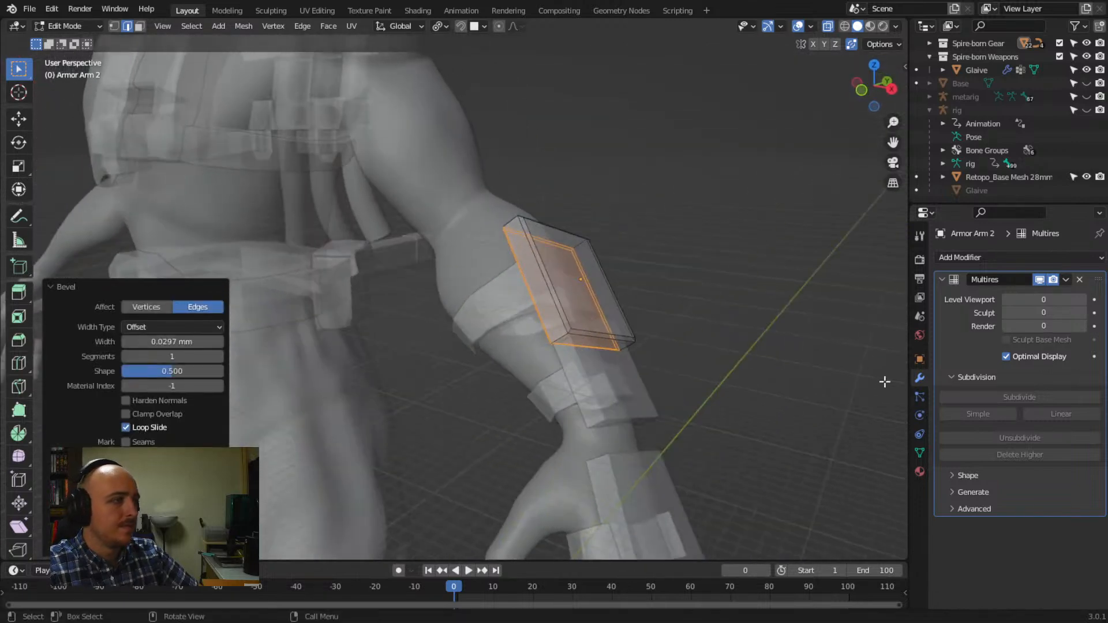
click(647, 216)
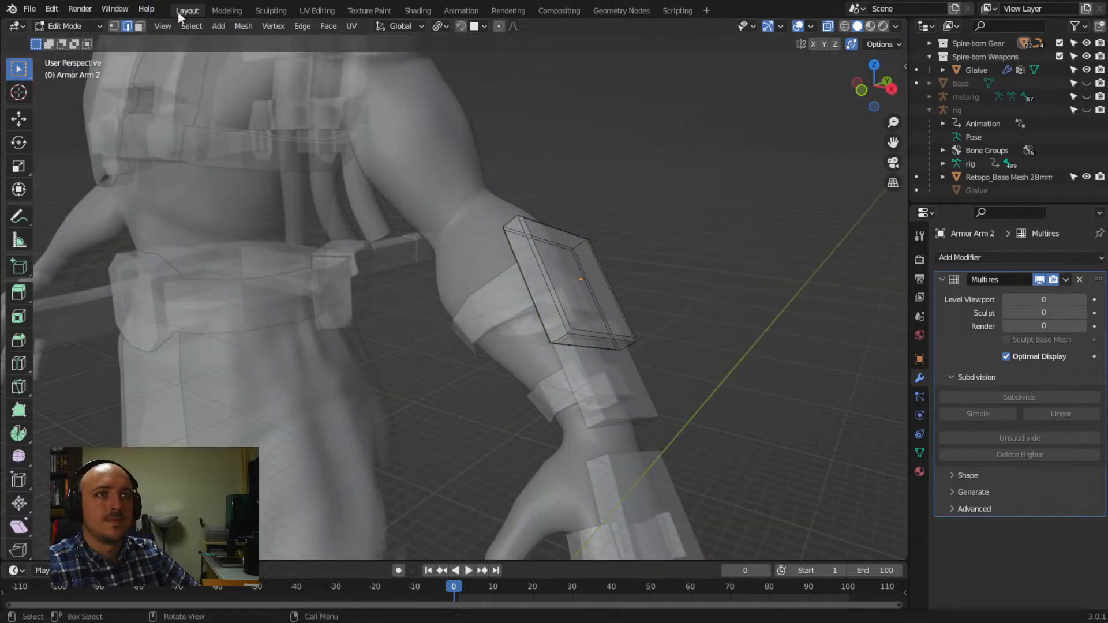
Return to Object Mode, subdivide the plate's Multires twice with the Simple method, and turn off X-ray
key(Tab)
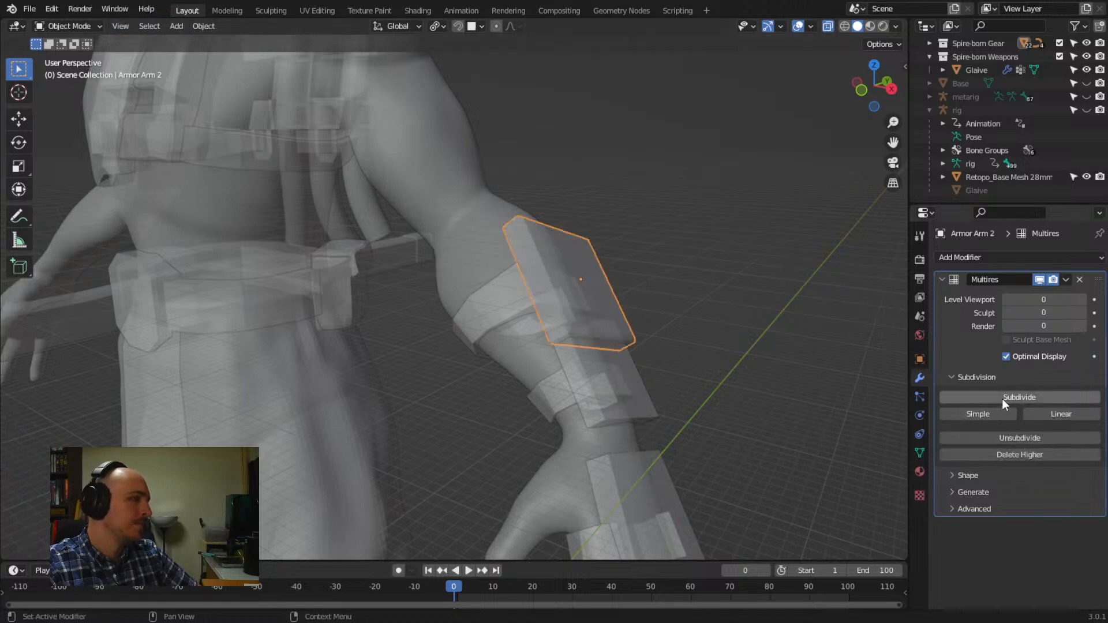
middle_drag(819, 384, 797, 277)
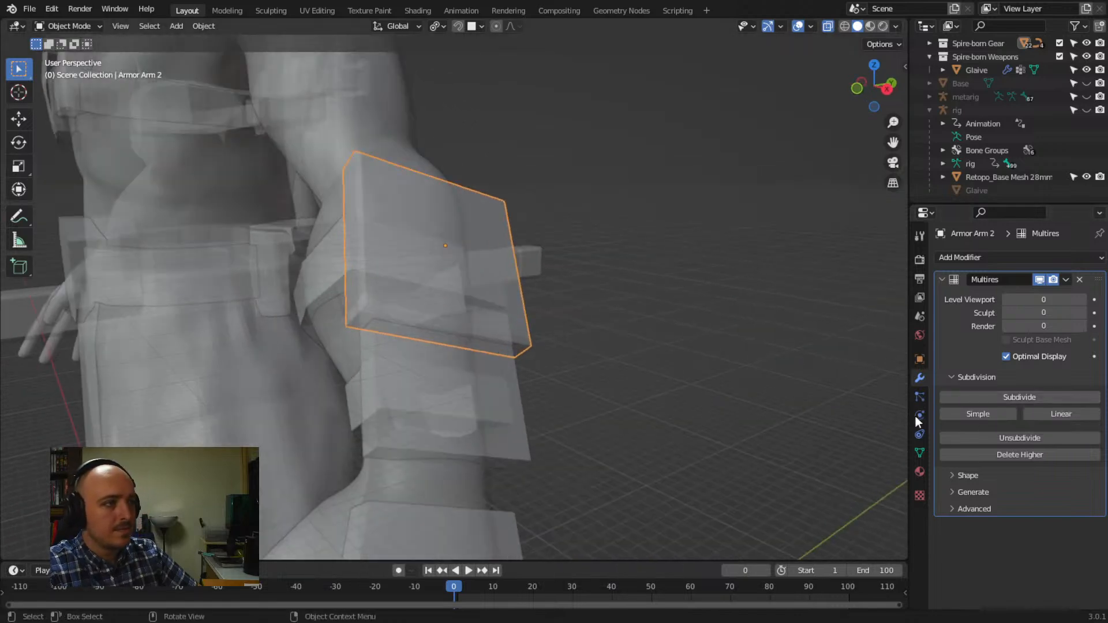
click(1006, 411)
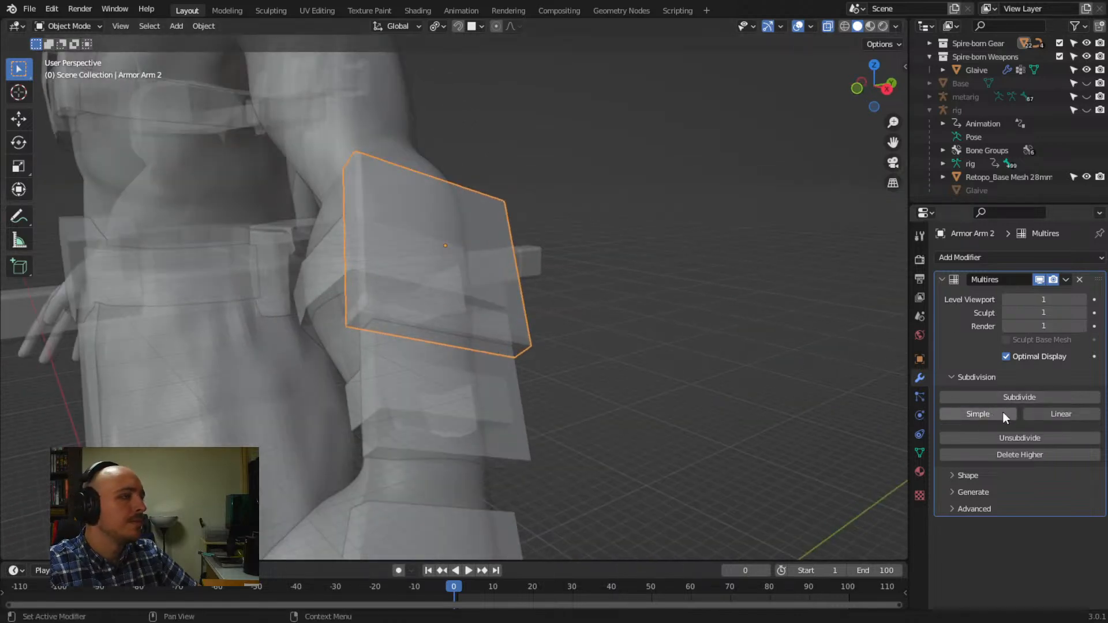
click(1003, 412)
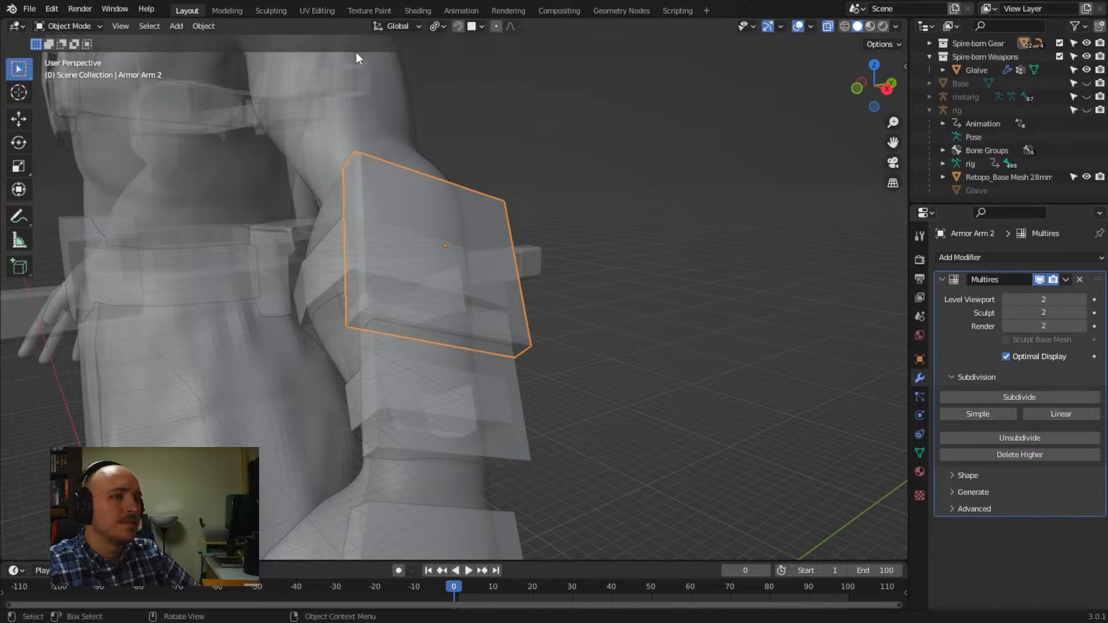
click(829, 26)
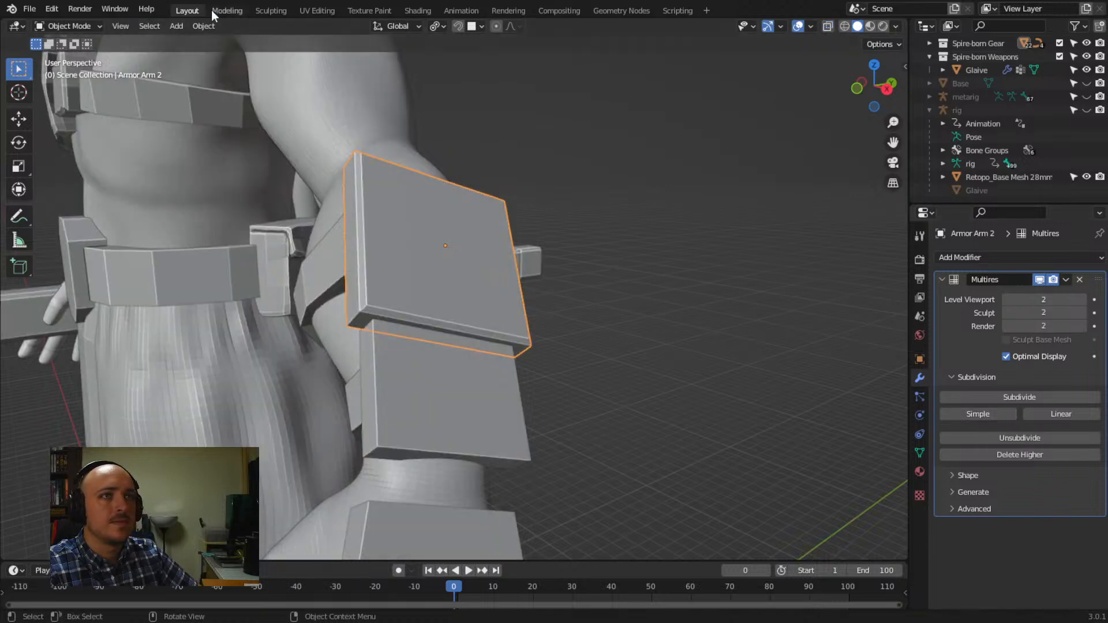
Switch to the Sculpting workspace and push the forearm plate's long side edge inward with the Grab brush
click(255, 12)
scroll(552, 352, up, 4)
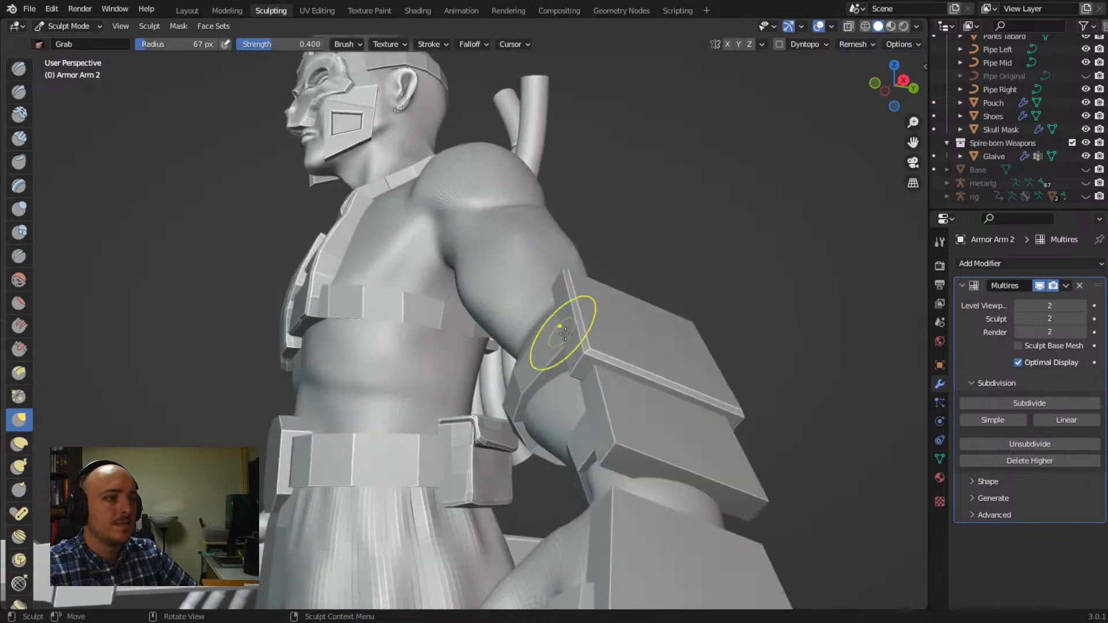
middle_drag(545, 347, 304, 384)
key(KP_1)
middle_drag(425, 346, 351, 366)
scroll(404, 284, up, 4)
mouse_move(363, 250)
middle_down()
mouse_move(431, 358)
mouse_move(564, 386)
mouse_move(502, 376)
middle_up()
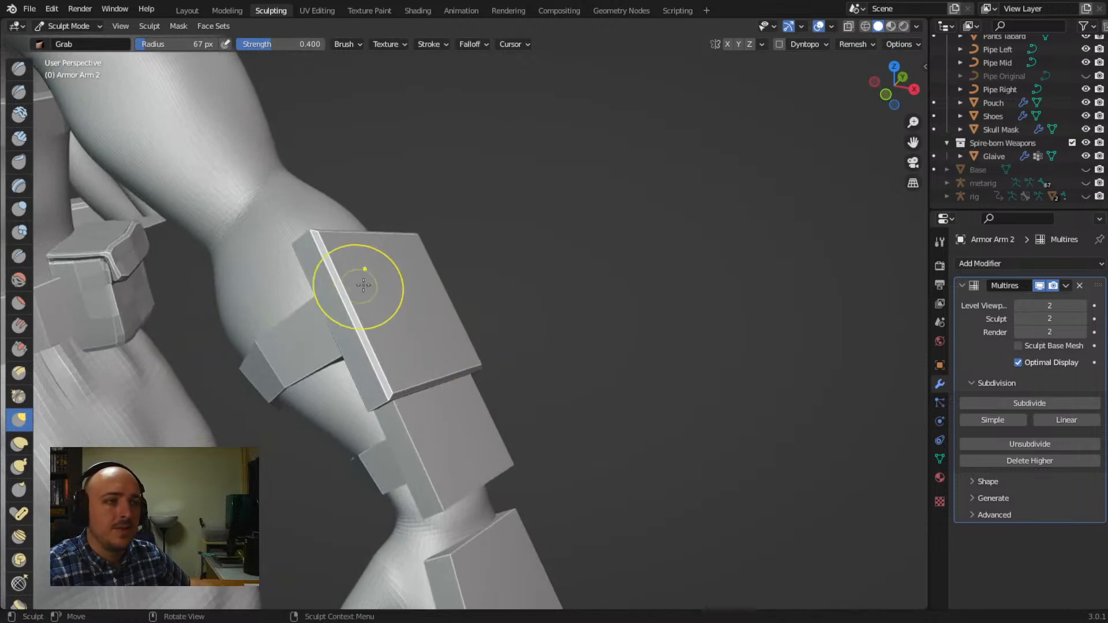
mouse_move(383, 391)
middle_down()
mouse_move(359, 347)
mouse_move(346, 351)
mouse_move(403, 331)
mouse_move(393, 309)
middle_up()
drag(488, 397, 494, 358)
middle_drag(495, 358, 470, 346)
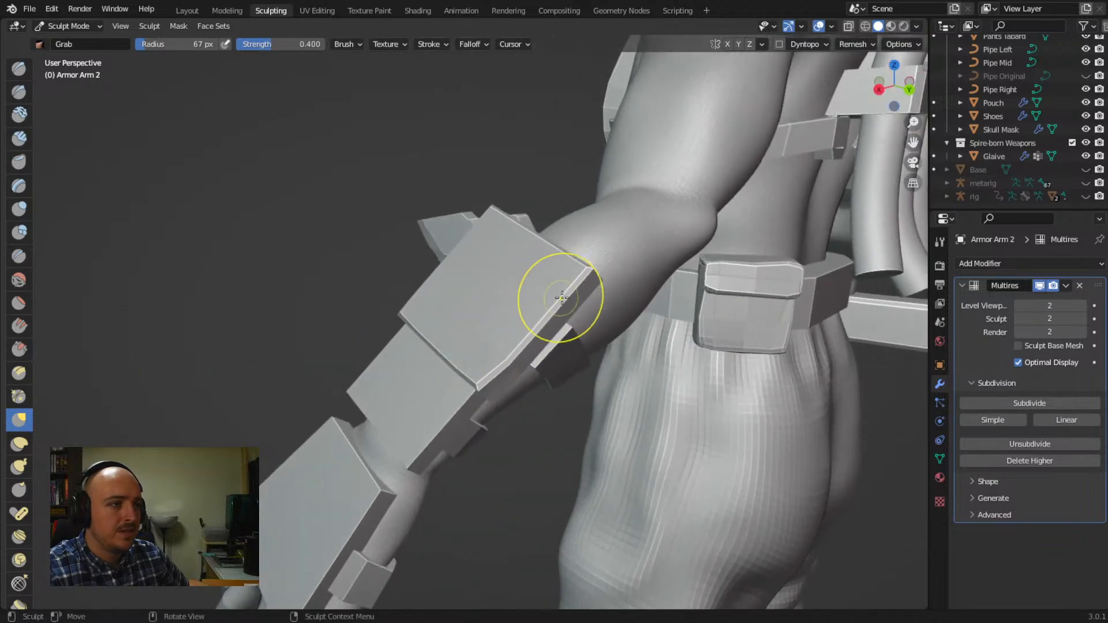
mouse_move(599, 277)
mouse_down()
mouse_move(574, 262)
mouse_move(578, 279)
mouse_up()
Reshape the plate's upper edge and corners into an uneven, peaked outline with the Grab brush
middle_drag(578, 279, 445, 257)
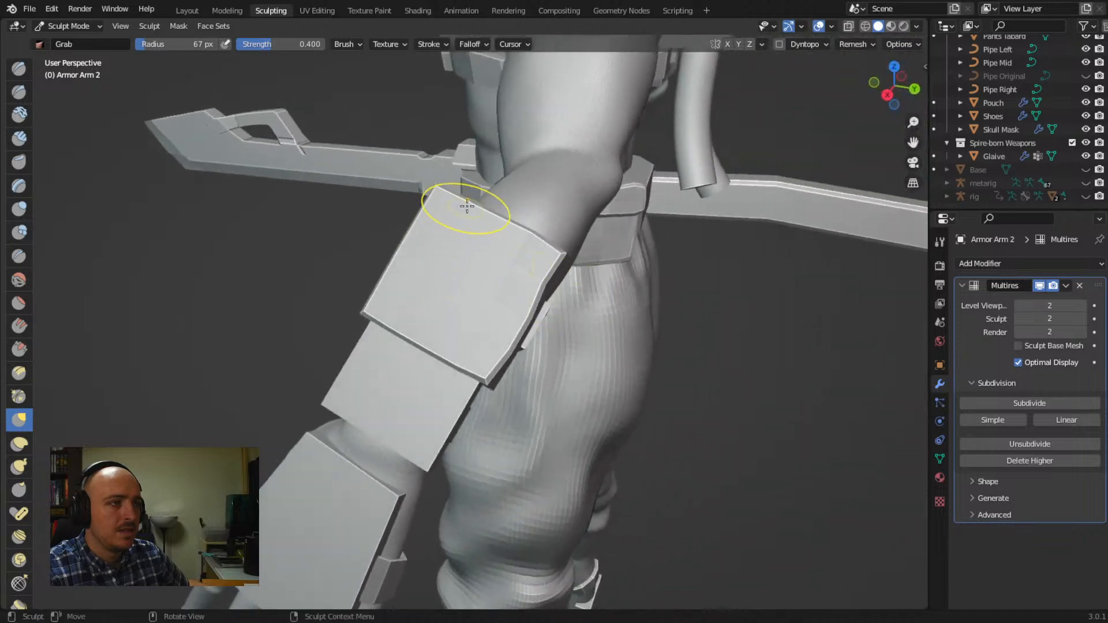
mouse_move(470, 218)
middle_down()
mouse_move(445, 262)
mouse_move(425, 237)
mouse_move(531, 238)
mouse_move(522, 240)
middle_up()
mouse_move(371, 262)
middle_down()
mouse_move(381, 325)
mouse_move(322, 257)
mouse_move(396, 295)
mouse_move(441, 261)
middle_up()
mouse_move(435, 307)
middle_down()
mouse_move(361, 257)
mouse_move(355, 271)
mouse_move(383, 299)
mouse_move(383, 207)
mouse_move(453, 273)
mouse_move(346, 240)
middle_up()
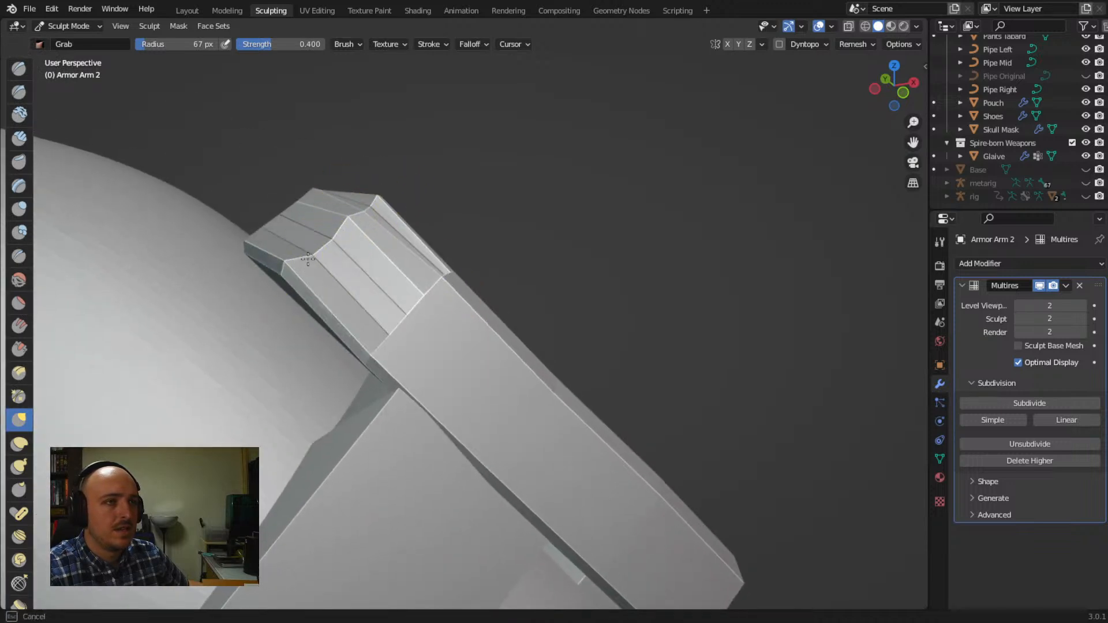
mouse_move(323, 271)
middle_down()
mouse_move(317, 327)
mouse_move(347, 344)
mouse_move(314, 322)
mouse_move(375, 289)
mouse_move(421, 324)
mouse_move(388, 339)
mouse_move(403, 357)
mouse_move(433, 346)
mouse_move(390, 380)
mouse_move(408, 359)
mouse_move(399, 329)
mouse_move(430, 332)
mouse_move(383, 331)
mouse_move(392, 340)
mouse_move(389, 325)
mouse_move(366, 324)
mouse_move(369, 339)
mouse_move(391, 327)
mouse_move(363, 317)
mouse_move(378, 338)
mouse_move(368, 317)
mouse_move(404, 329)
mouse_move(396, 314)
mouse_move(396, 339)
mouse_move(406, 324)
mouse_move(386, 344)
middle_up()
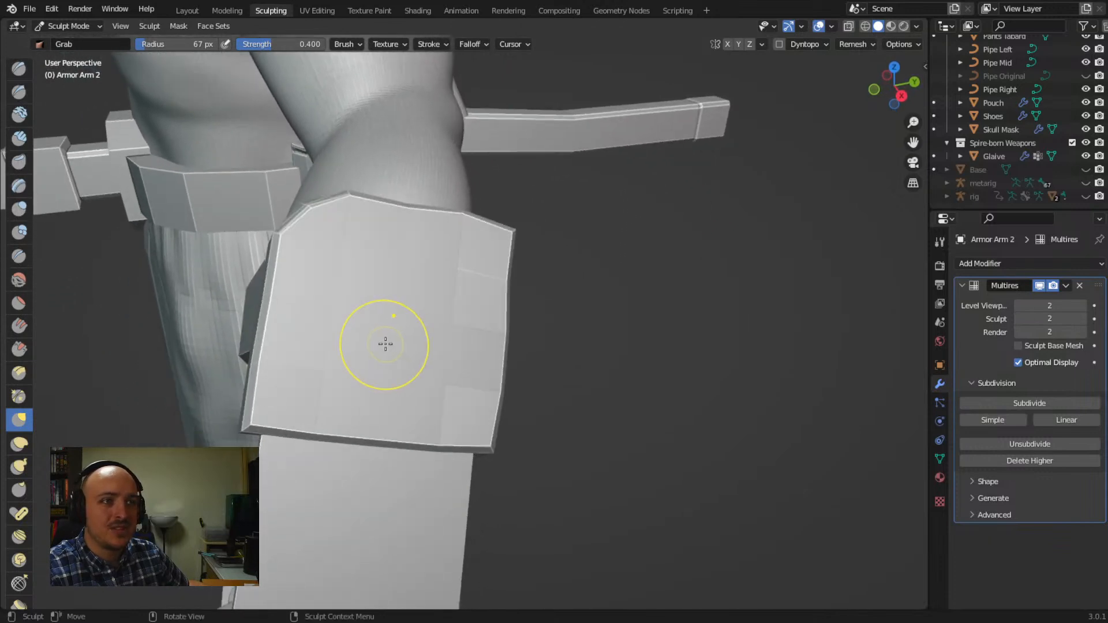
Pull the plate's lower corners and remaining edges inward with the Grab brush to give it an irregular, bent shape
middle_drag(299, 388, 346, 363)
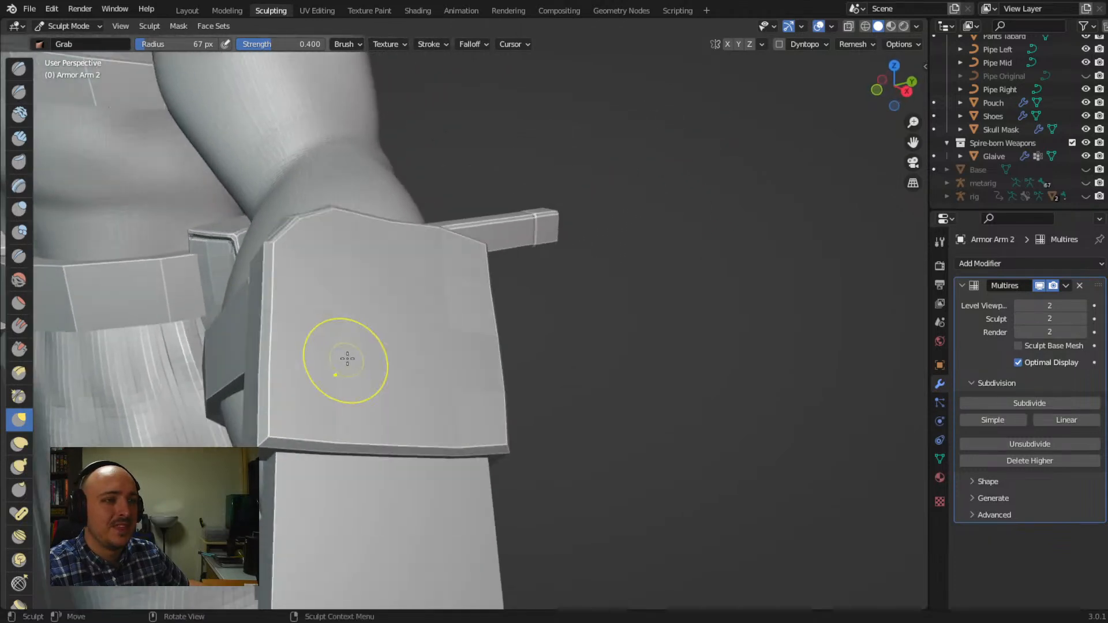
mouse_move(272, 425)
middle_down()
mouse_move(272, 407)
mouse_move(234, 428)
mouse_move(548, 287)
middle_up()
drag(602, 284, 596, 294)
drag(610, 294, 595, 297)
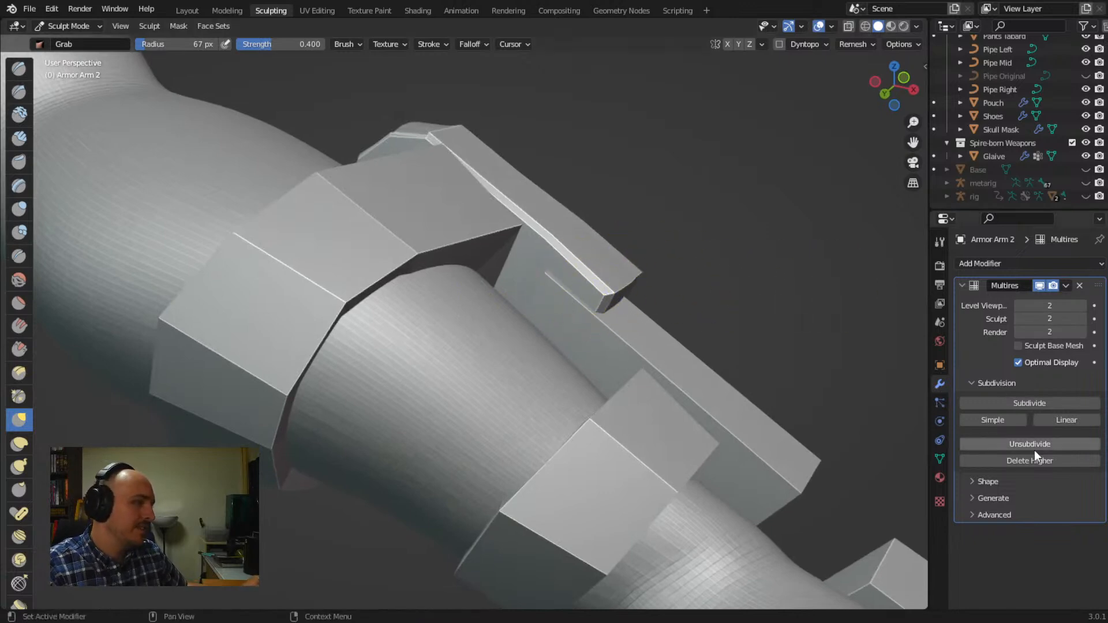
mouse_move(529, 291)
middle_down()
mouse_move(342, 347)
mouse_move(276, 390)
middle_up()
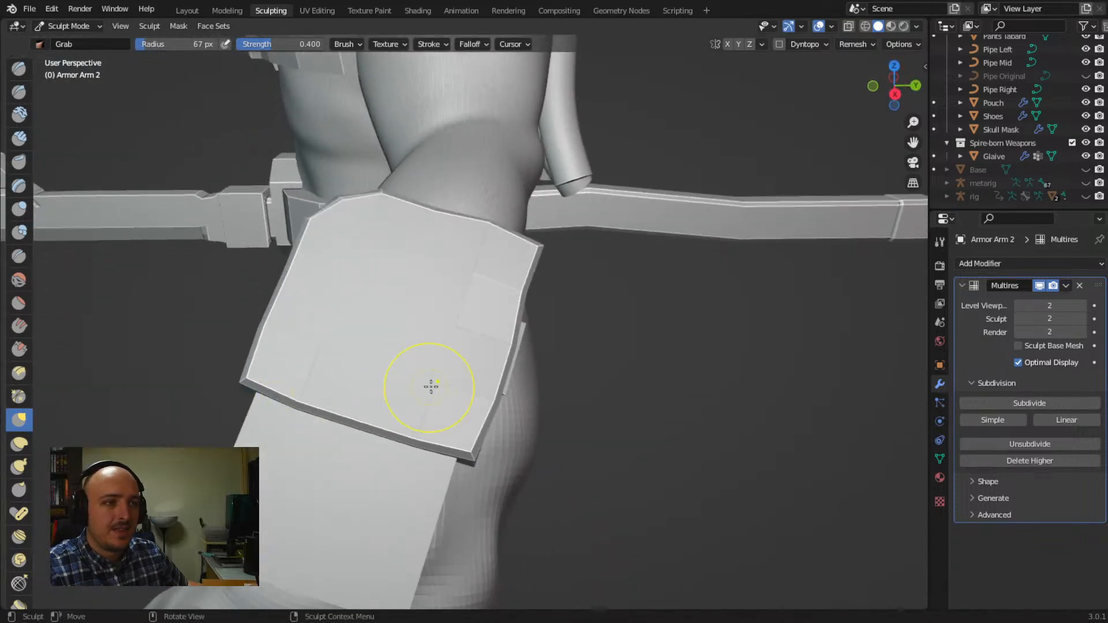
drag(471, 456, 463, 448)
middle_drag(454, 430, 478, 389)
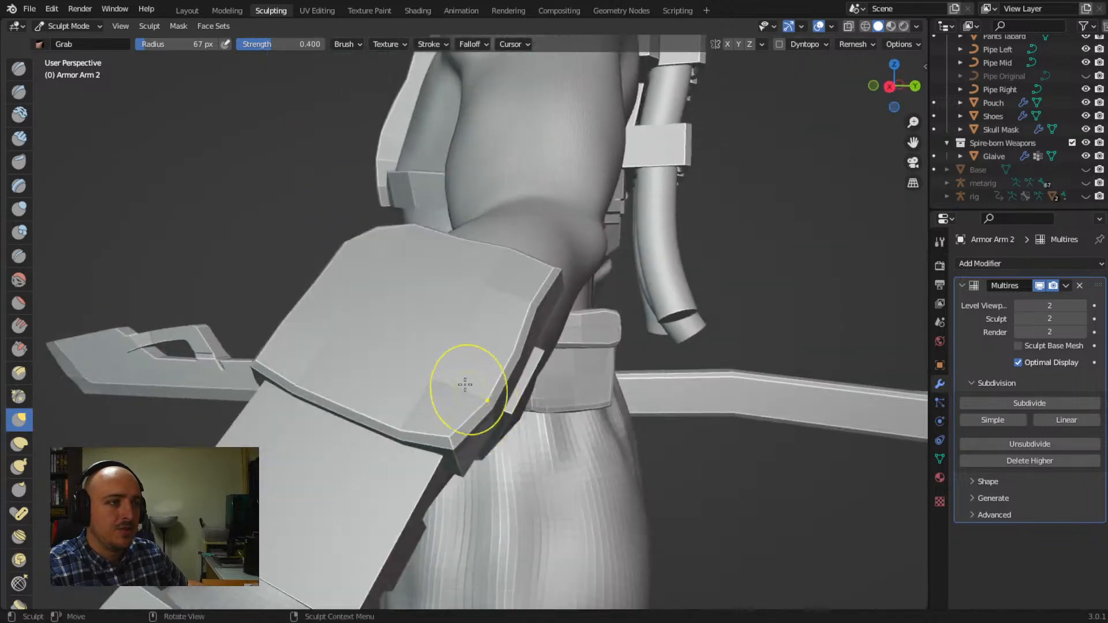
middle_drag(391, 354, 364, 297)
middle_drag(437, 310, 371, 322)
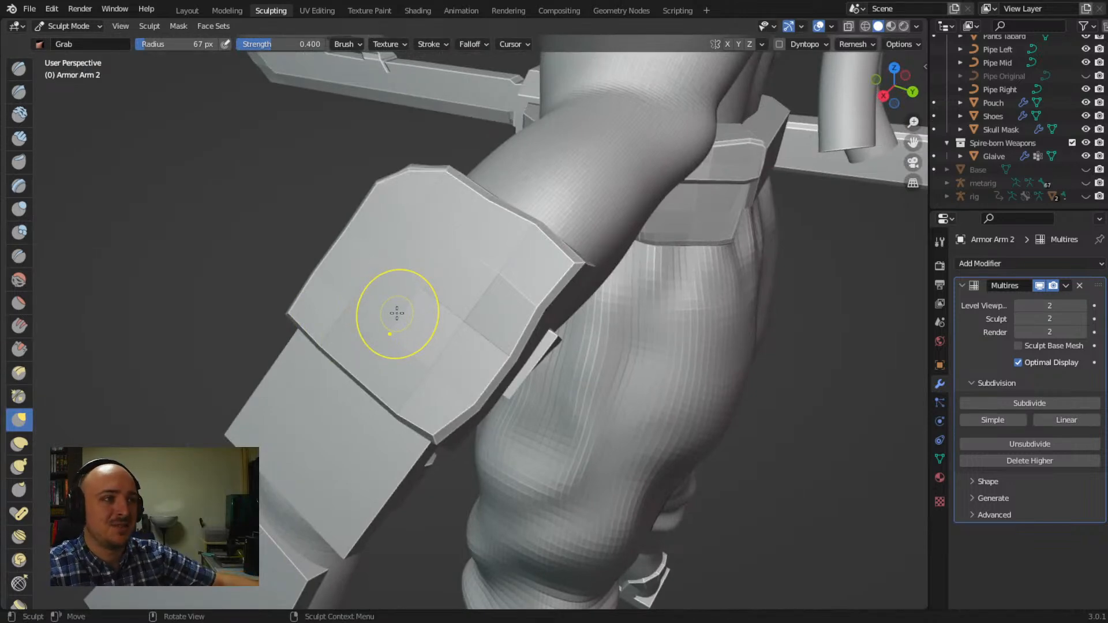
Return to the Layout workspace and select the lower forearm plate, Armor Arm 1
middle_drag(398, 312, 462, 317)
mouse_move(408, 376)
middle_down()
mouse_move(382, 477)
mouse_move(423, 465)
mouse_move(394, 460)
mouse_move(439, 486)
middle_up()
scroll(388, 457, down, 4)
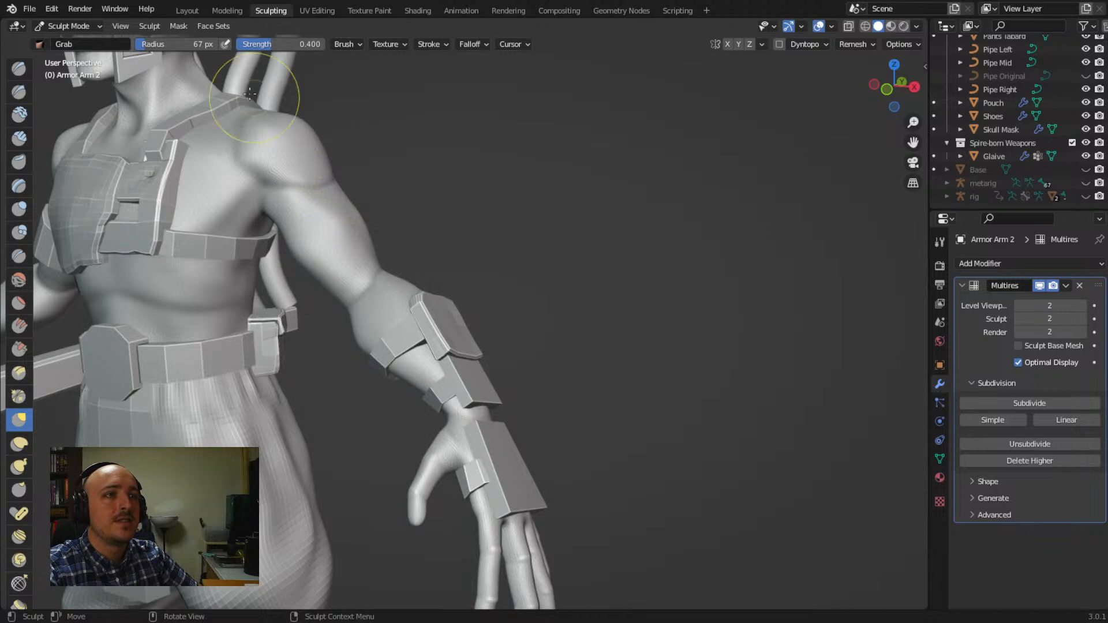
click(187, 11)
click(456, 357)
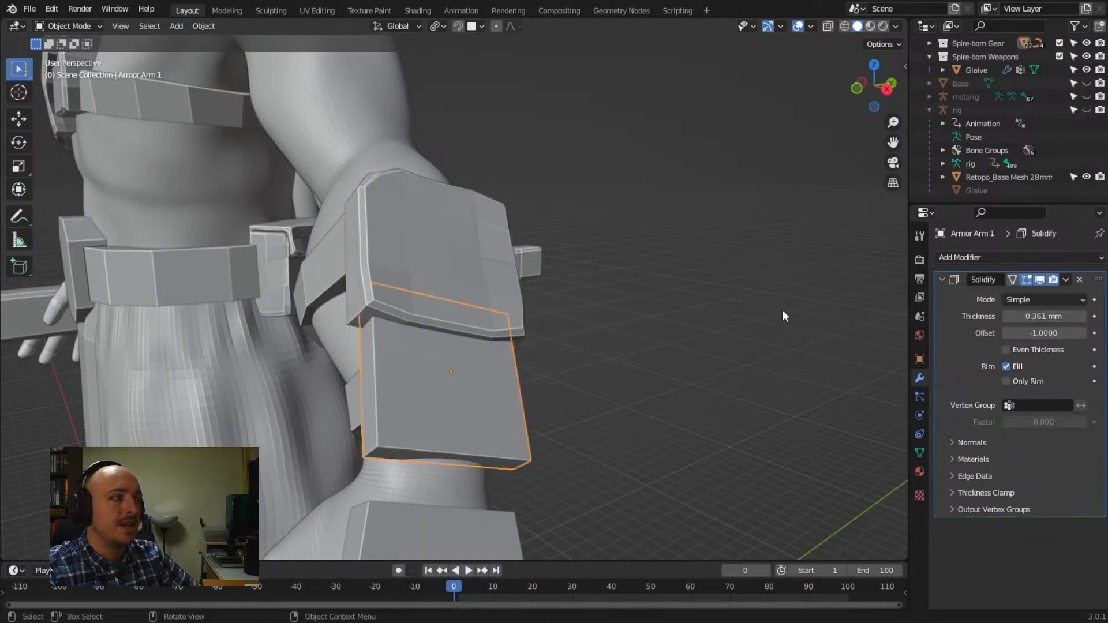
key(Tab)
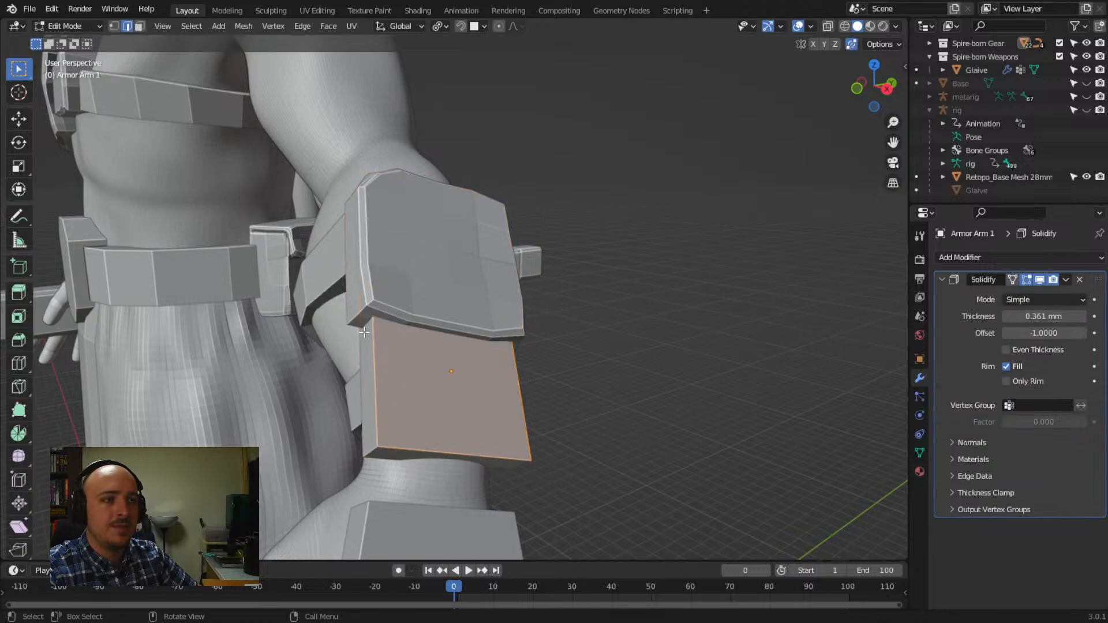
key(ctrl+b)
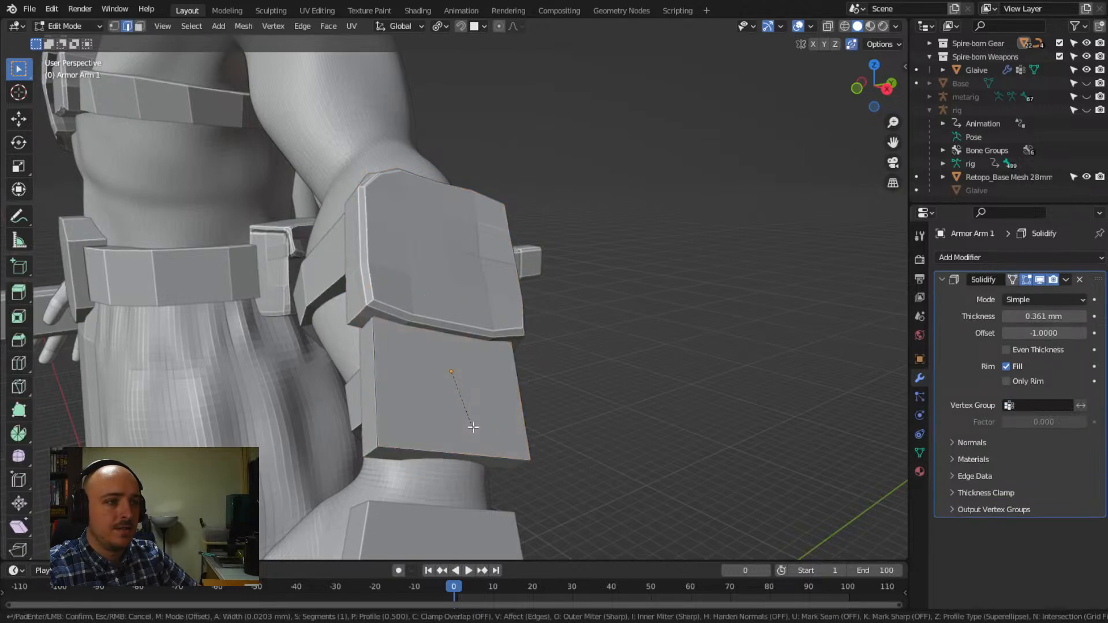
key(Escape)
click(421, 383)
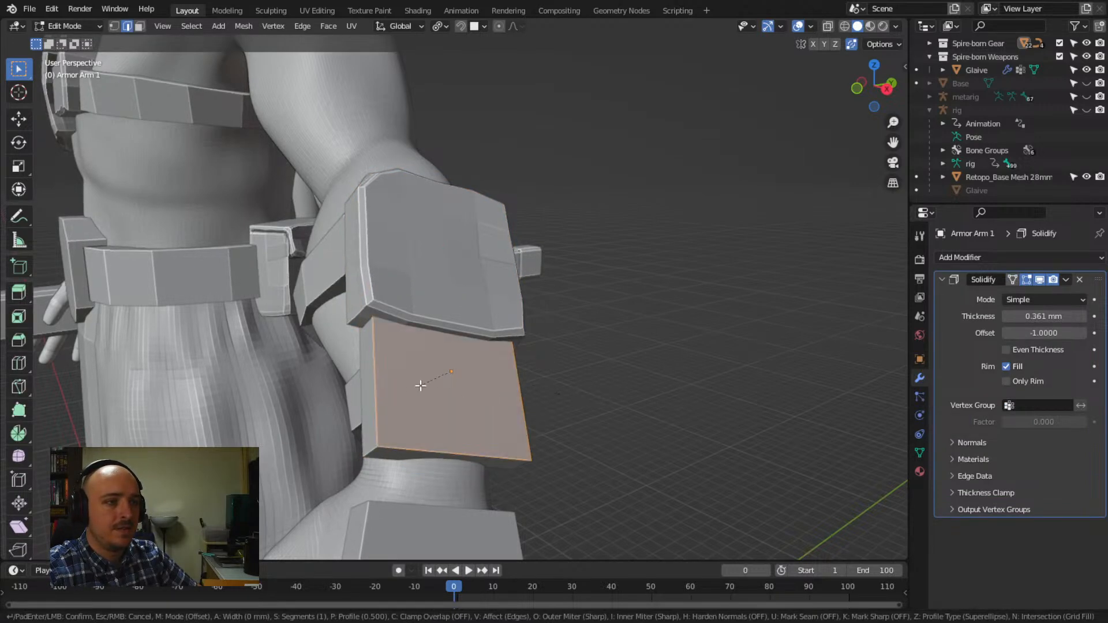
key(Tab)
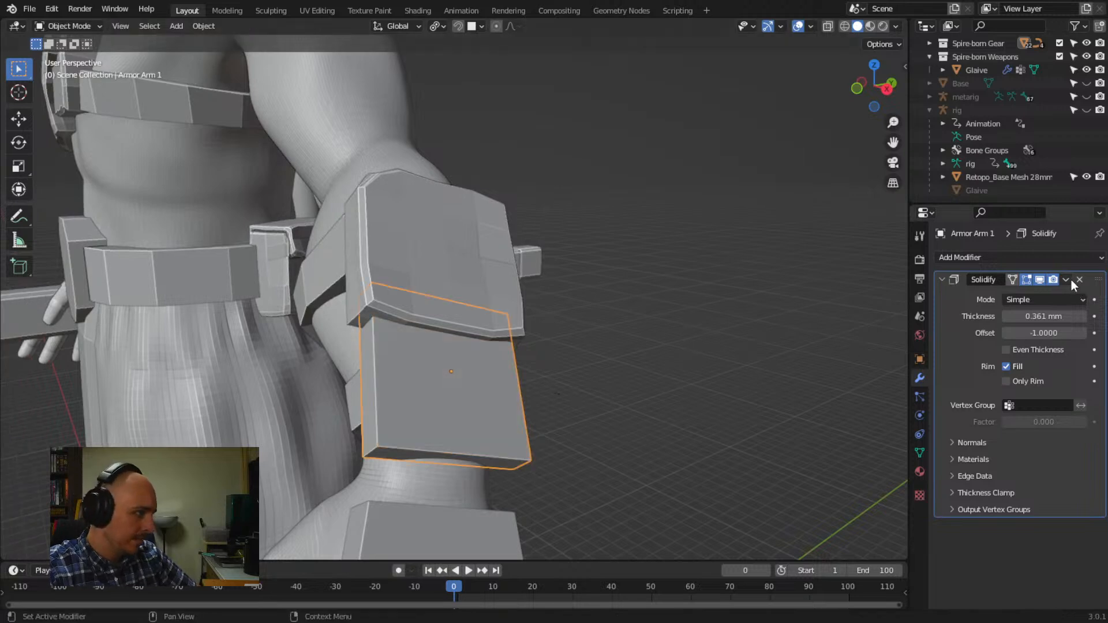
Apply the lower forearm plate's Solidify modifier and bevel the edges around its outer face by about 0.03 mm
click(1067, 279)
click(1058, 291)
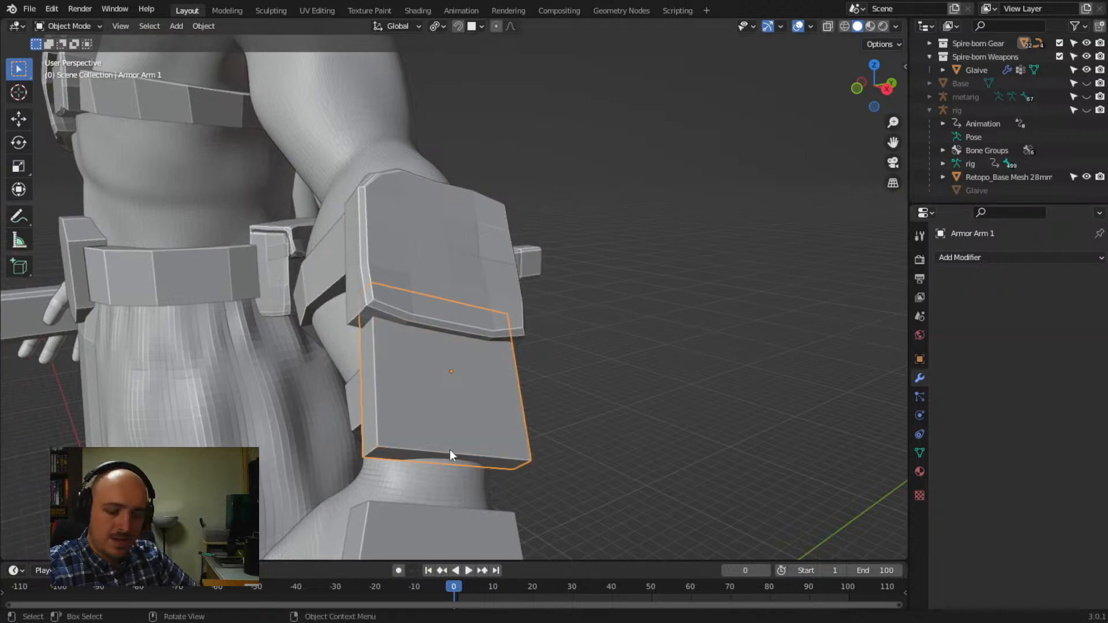
key(Tab)
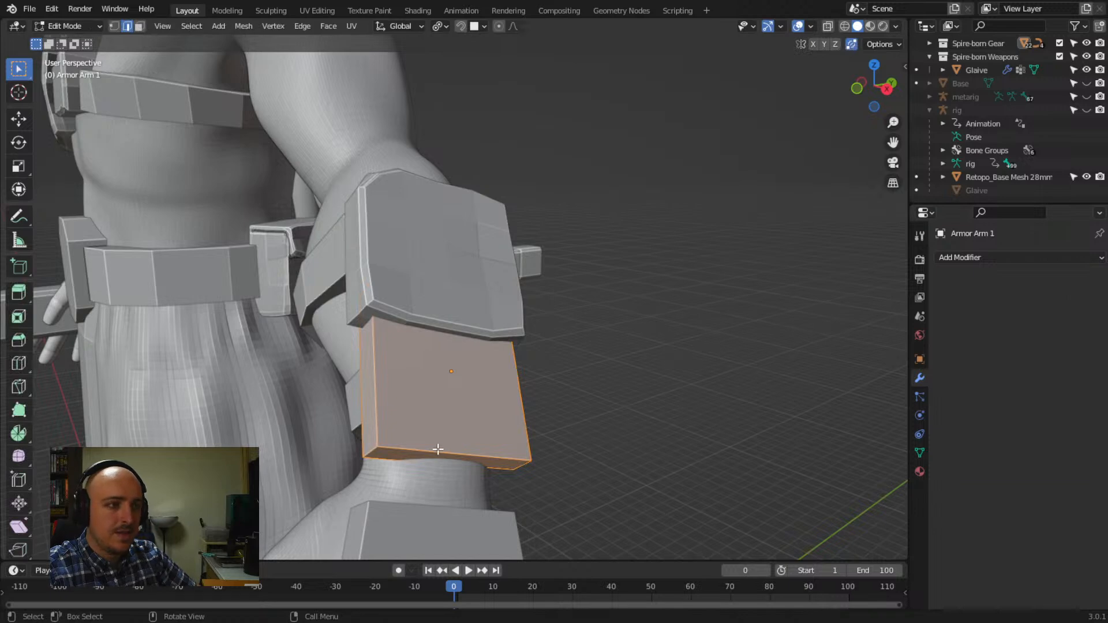
key(alt+a)
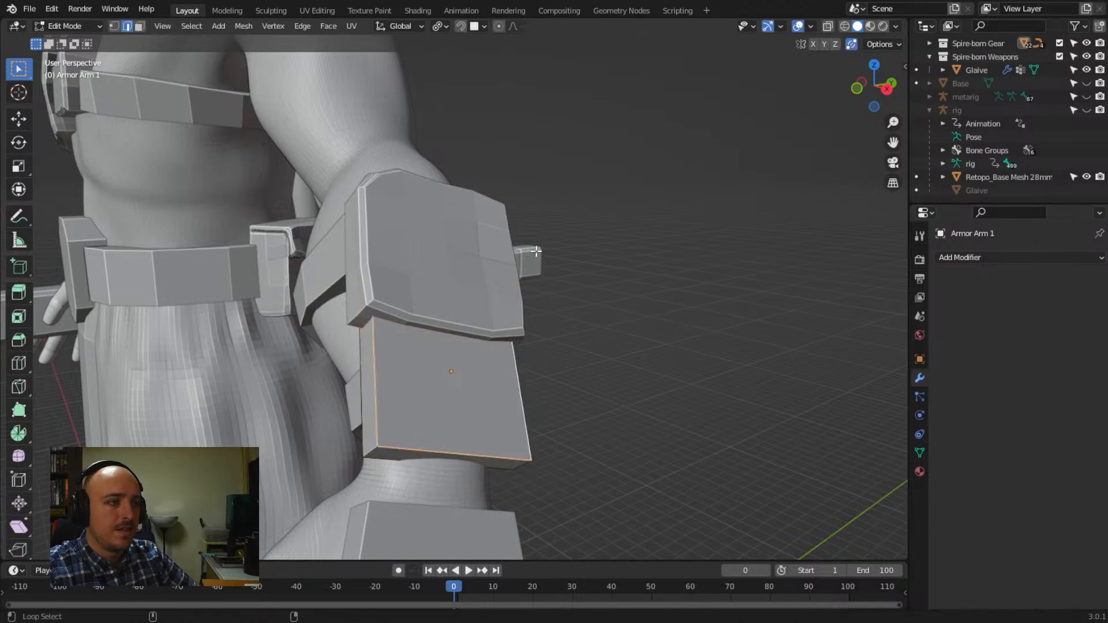
click(830, 25)
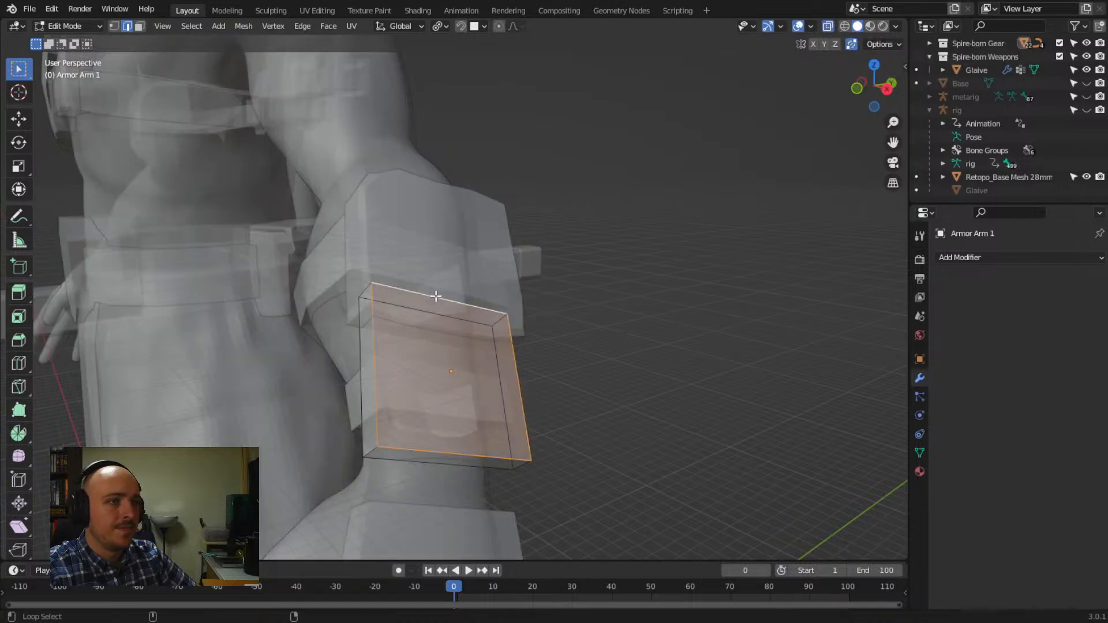
key(ctrl+b)
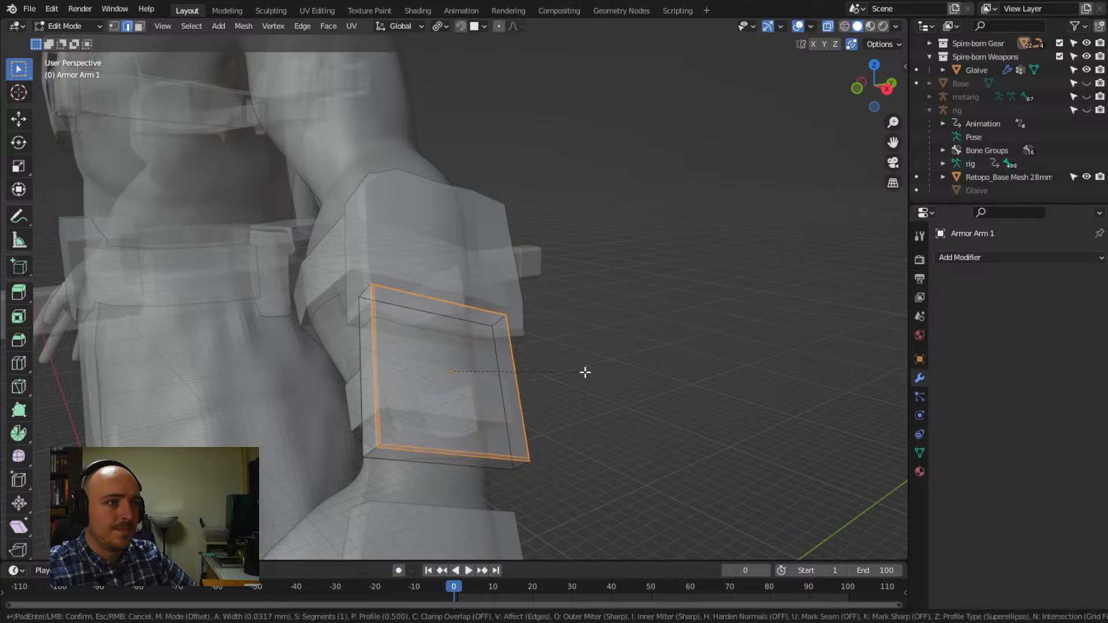
click(586, 372)
Bevel the edges around the lower forearm plate's inner face by about 0.04 mm
click(384, 455)
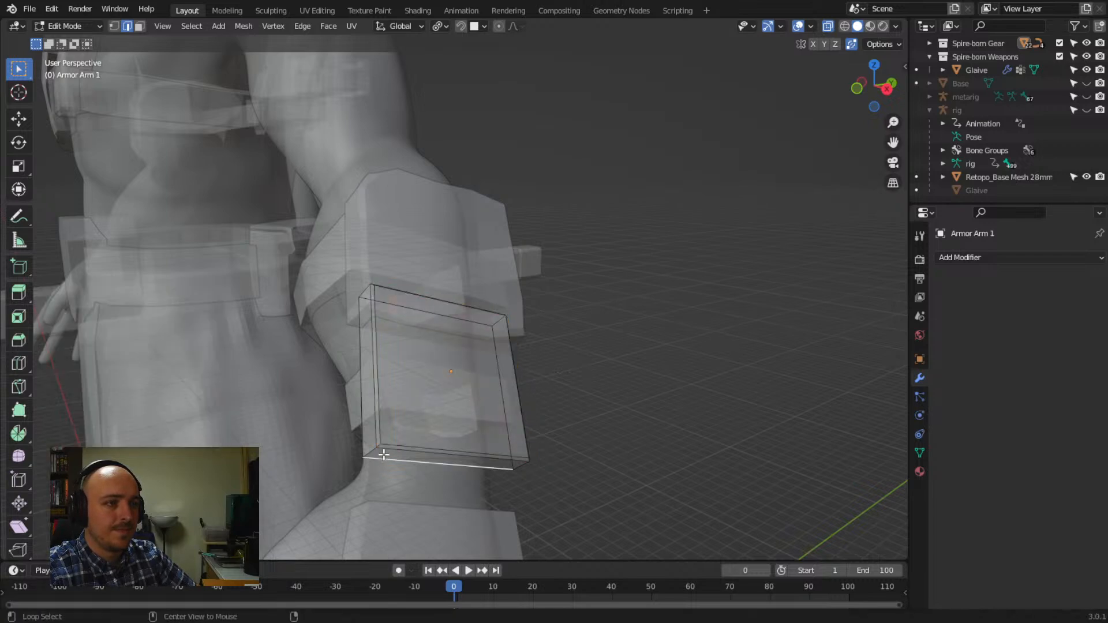
alt+shift+click(361, 390)
shift+click(491, 359)
key(ctrl+b)
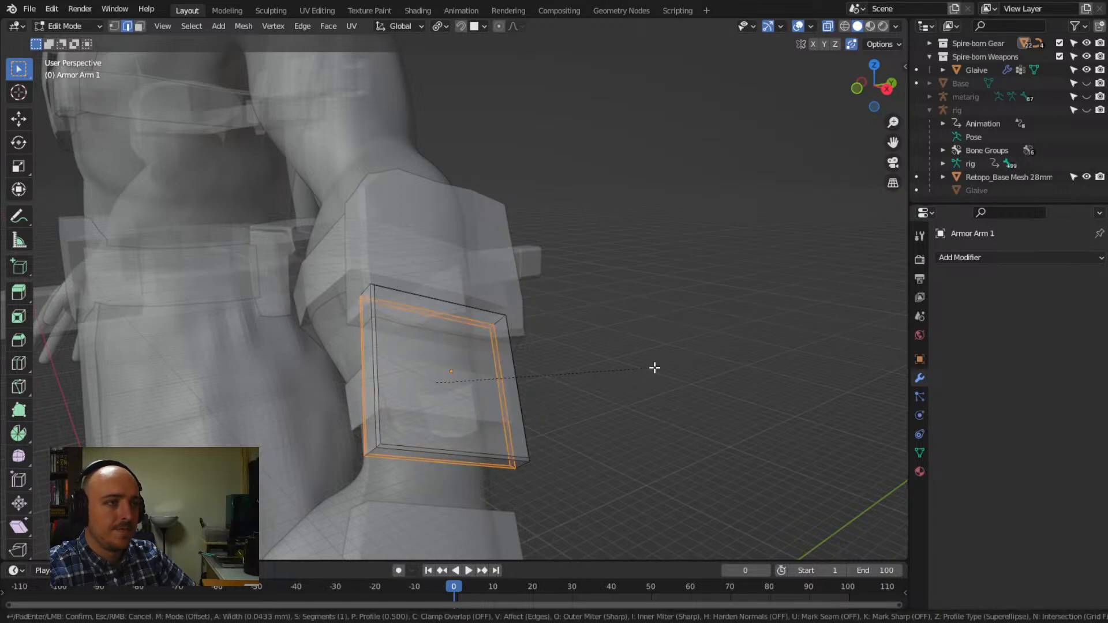
click(654, 368)
key(alt+a)
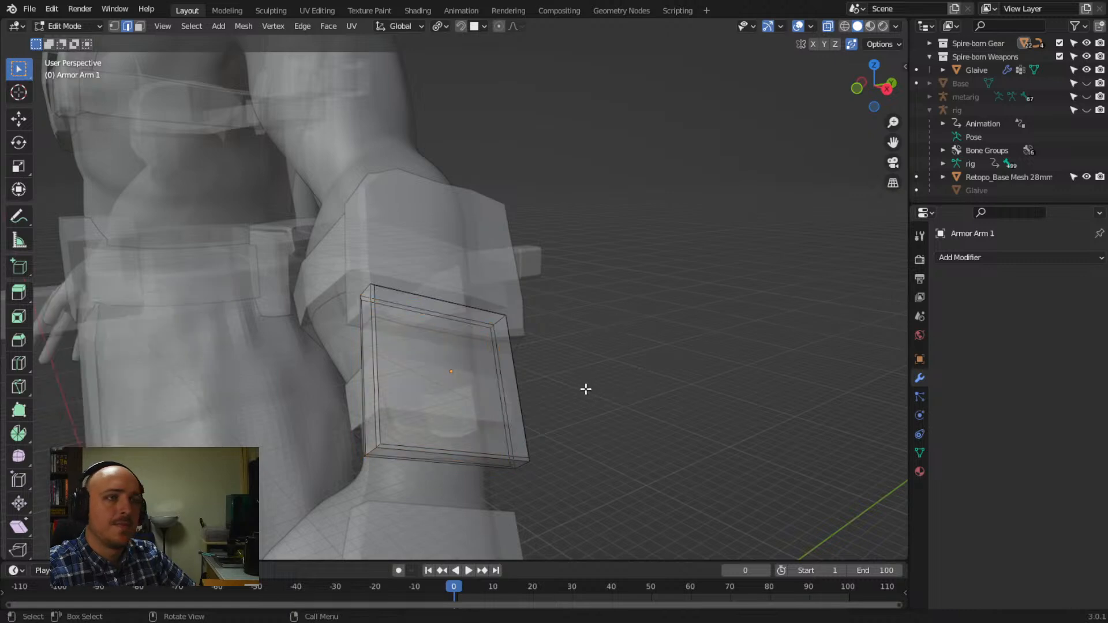
Return to Object Mode, turn off X-ray, and add a Multiresolution modifier to the plate subdivided twice with the Simple method
key(Tab)
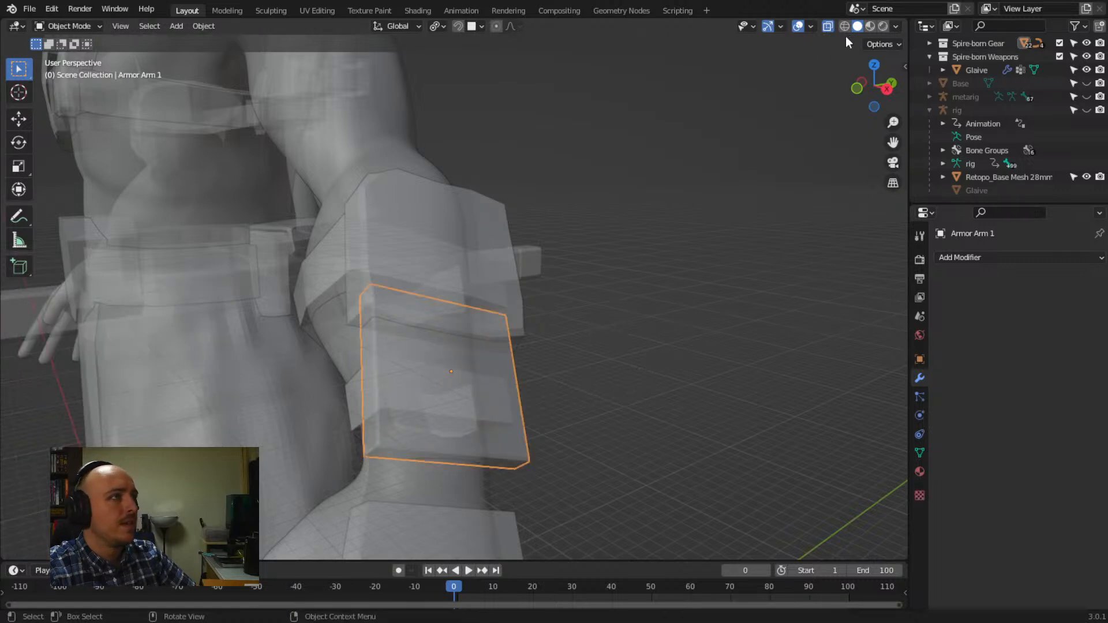
click(830, 28)
click(974, 258)
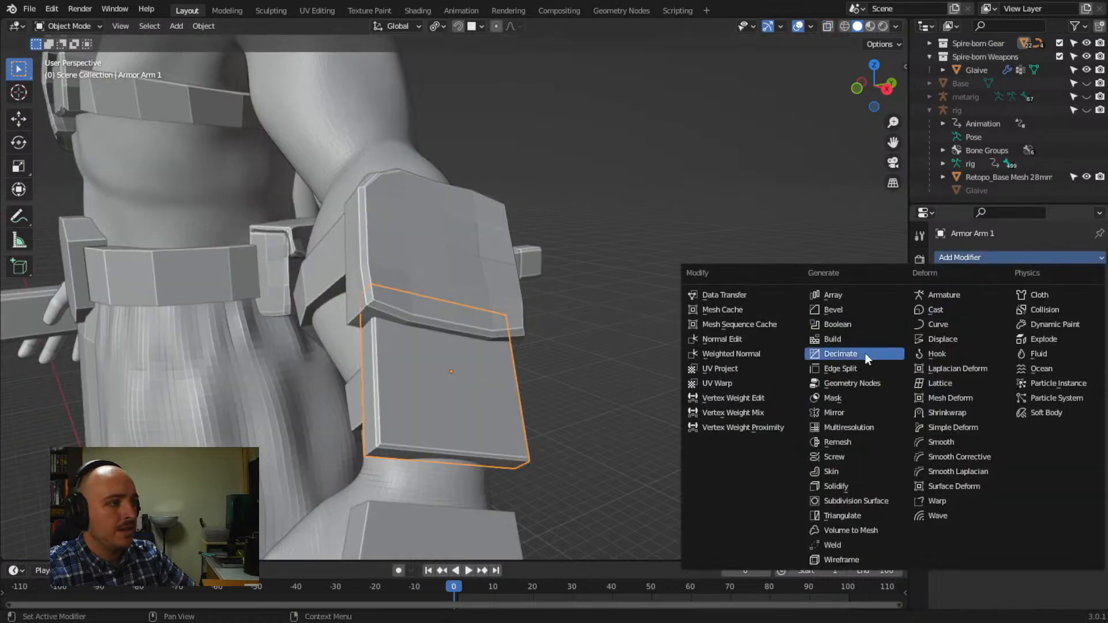
click(840, 428)
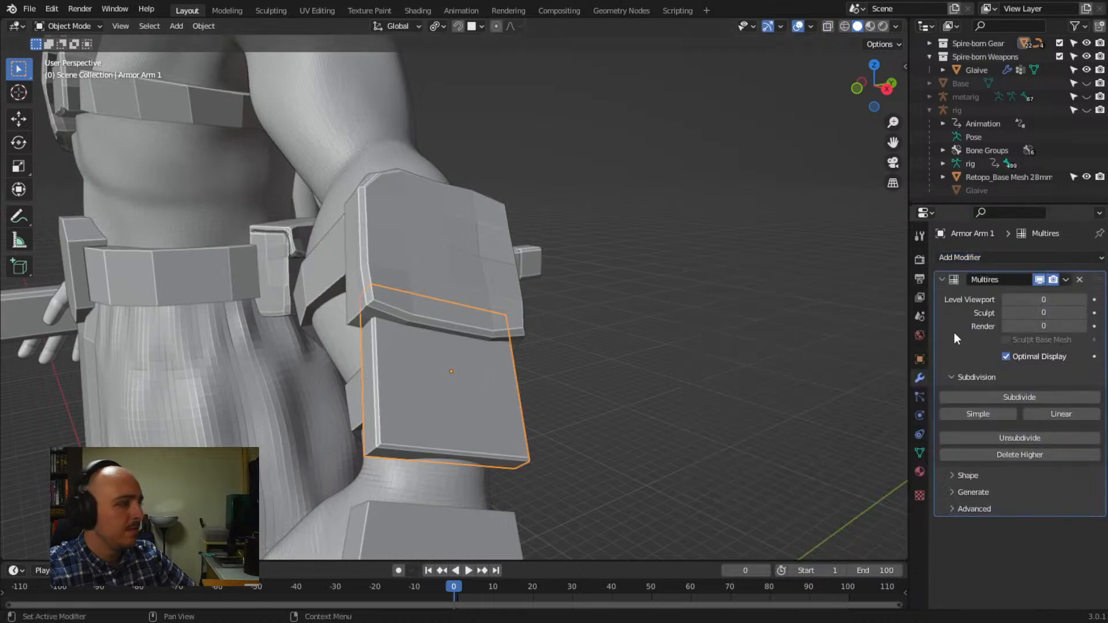
click(974, 415)
click(974, 414)
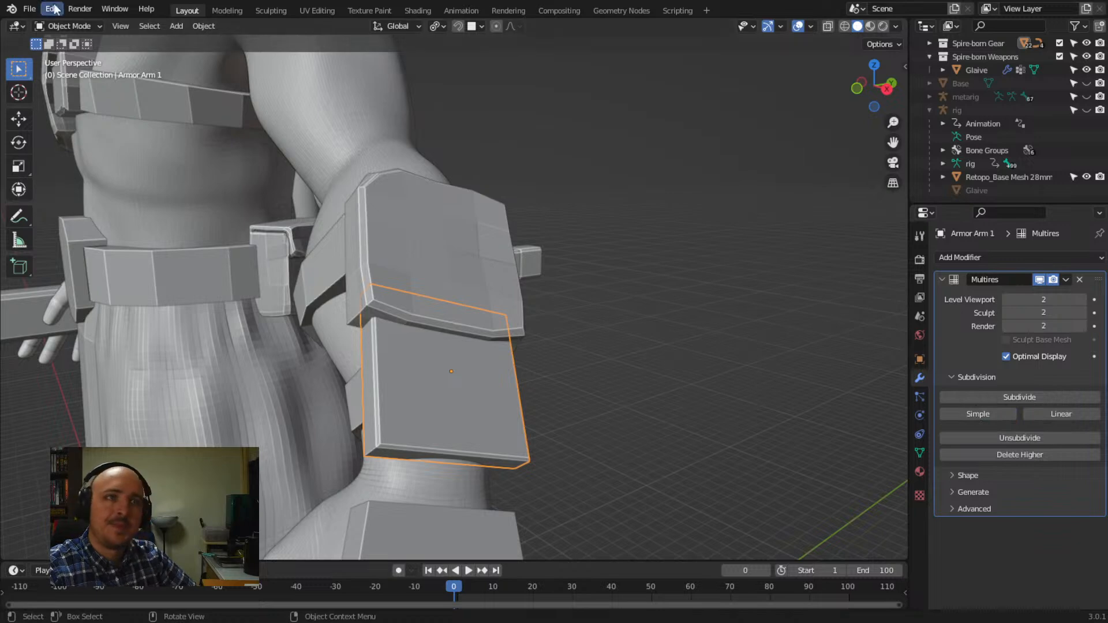
Switch to the Sculpting workspace and bend the lower forearm plate's rear corner and side toward the arm with the Grab brush
click(271, 10)
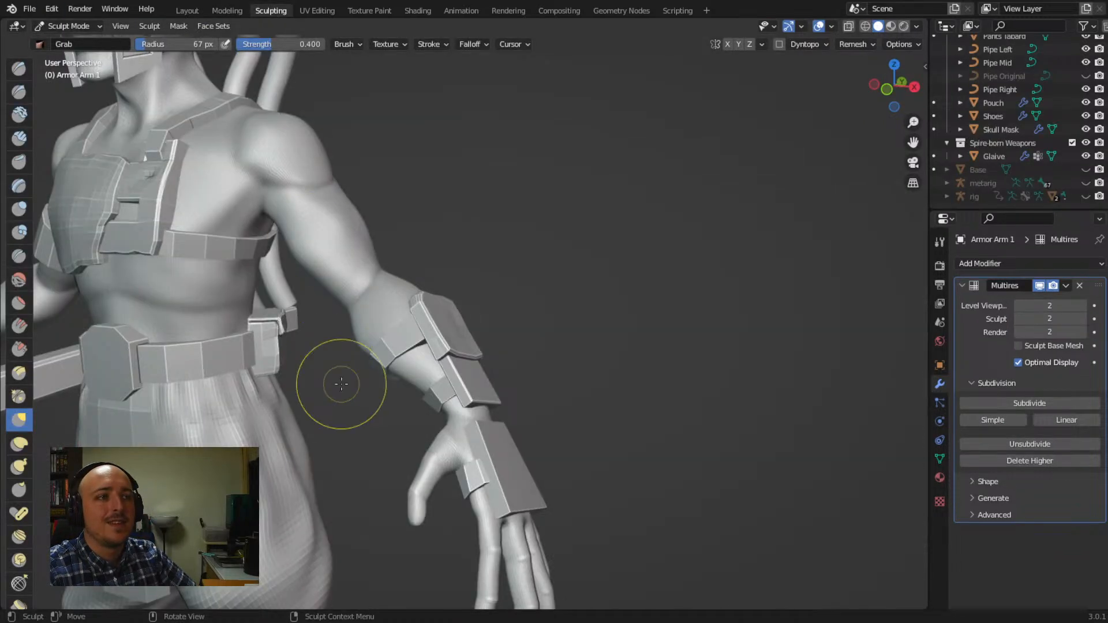
mouse_move(346, 404)
middle_down()
mouse_move(384, 478)
mouse_move(370, 396)
middle_up()
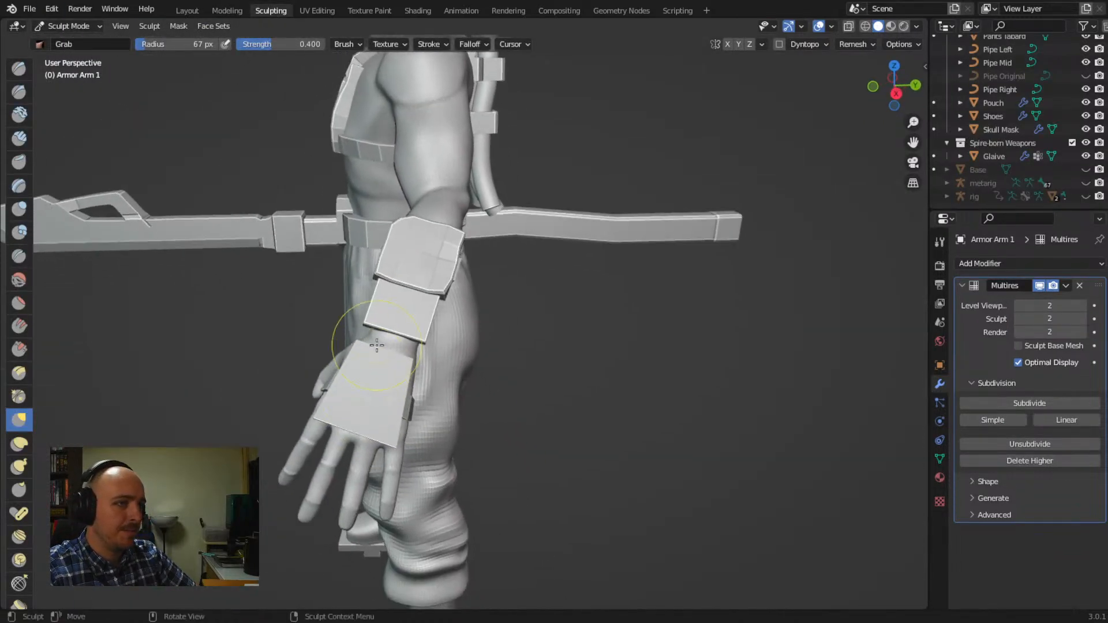
scroll(371, 352, up, 3)
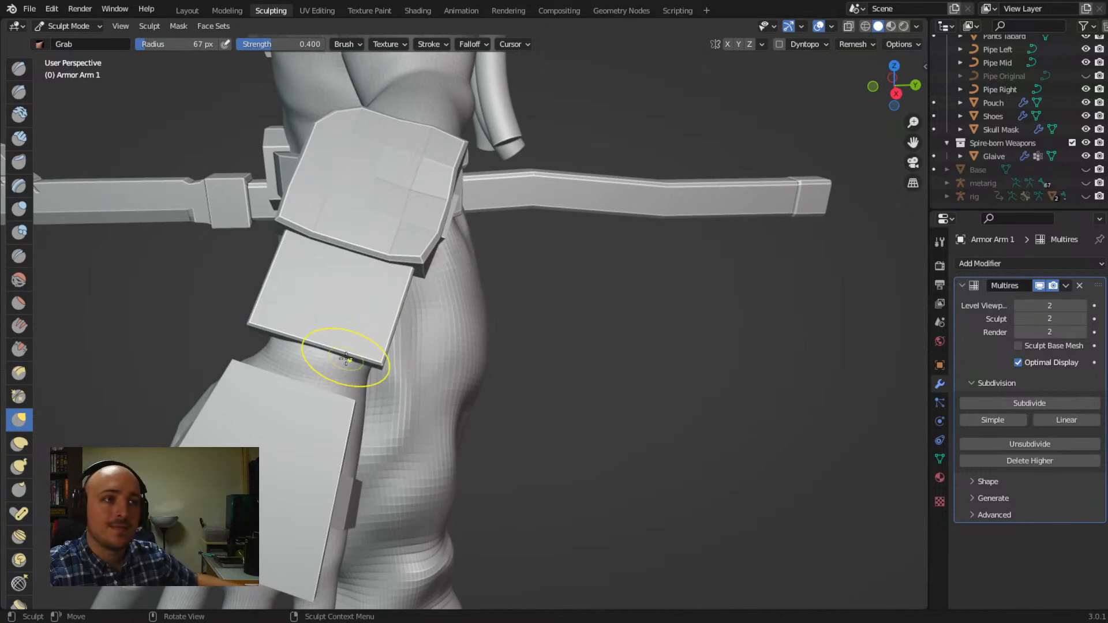
middle_drag(453, 384, 383, 458)
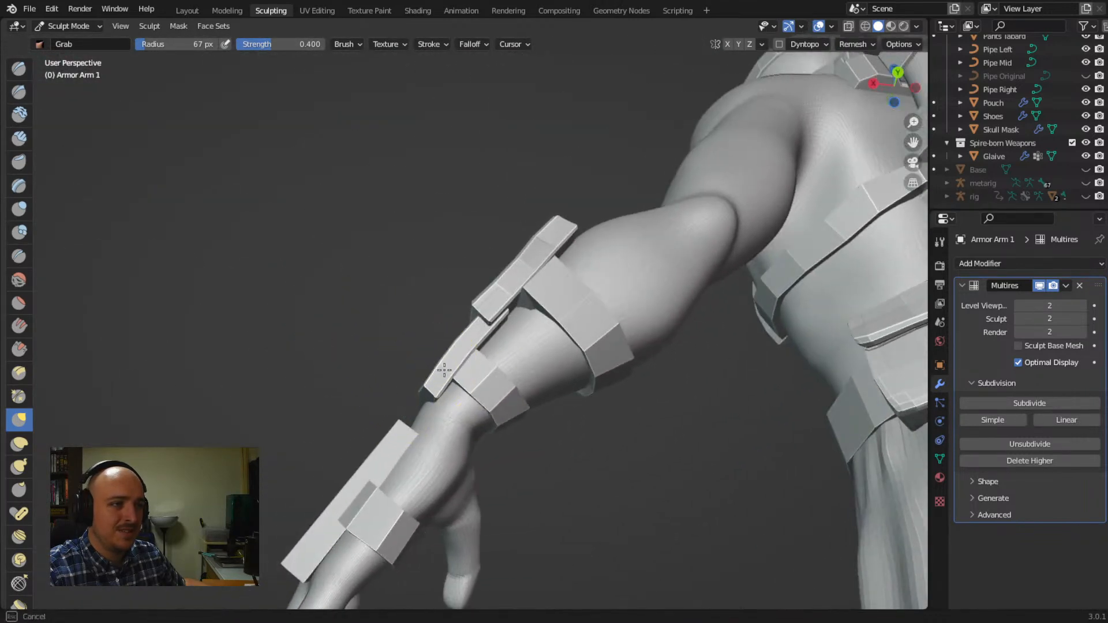
middle_drag(462, 347, 457, 406)
mouse_move(388, 359)
middle_down()
mouse_move(421, 415)
mouse_move(509, 329)
mouse_move(479, 318)
mouse_move(439, 337)
mouse_move(489, 325)
middle_up()
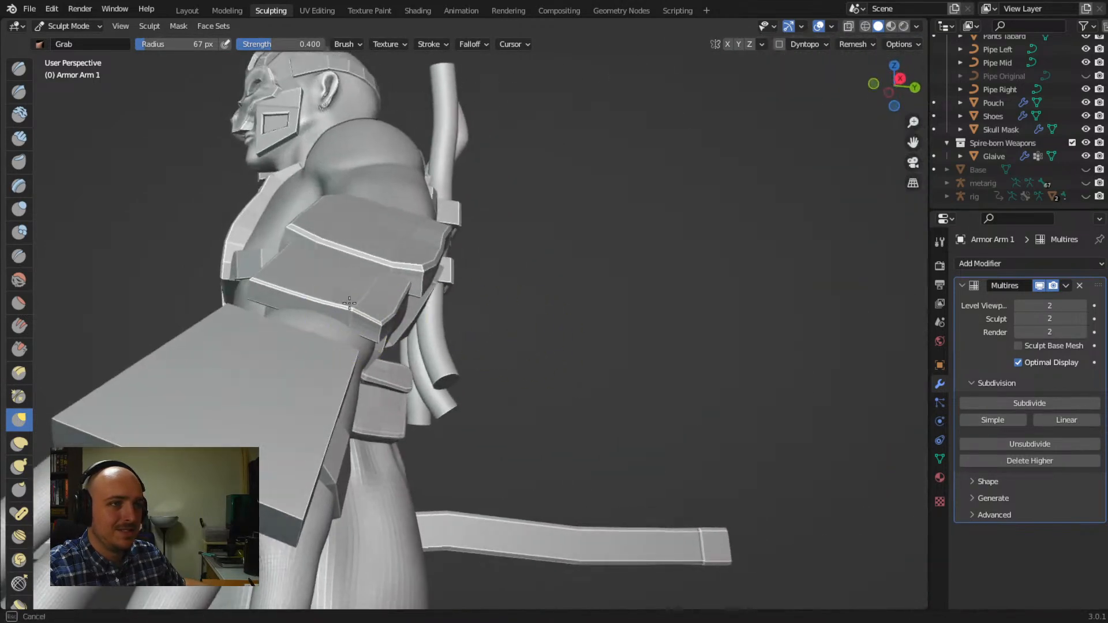
Bend the lower forearm plate's wrist end inward toward the wrist with the Grab brush
middle_drag(404, 284, 503, 320)
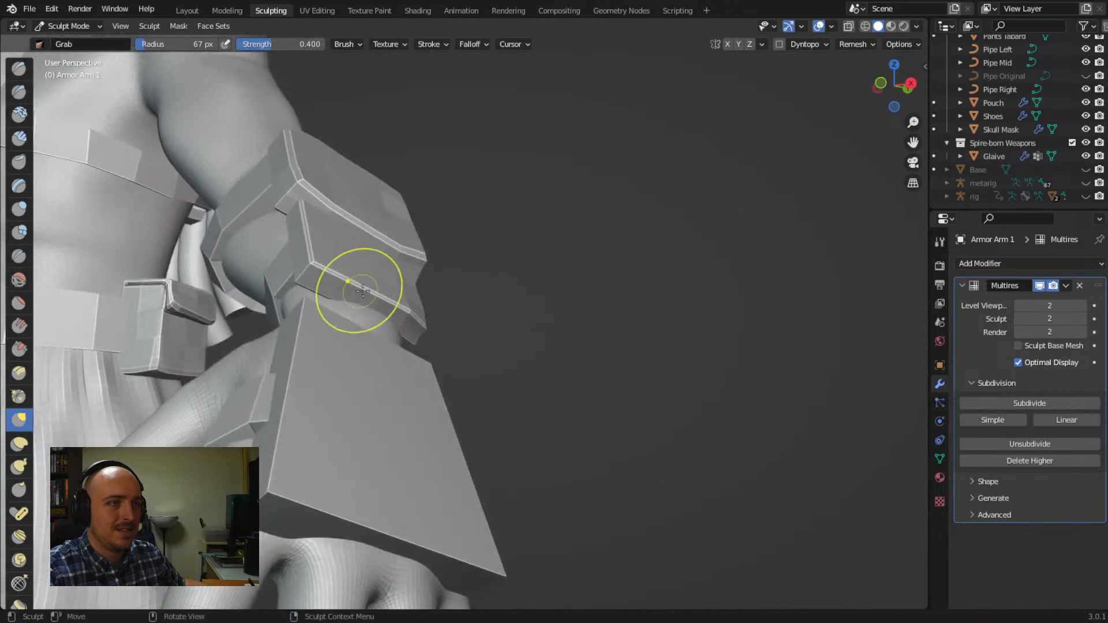
middle_drag(399, 288, 564, 285)
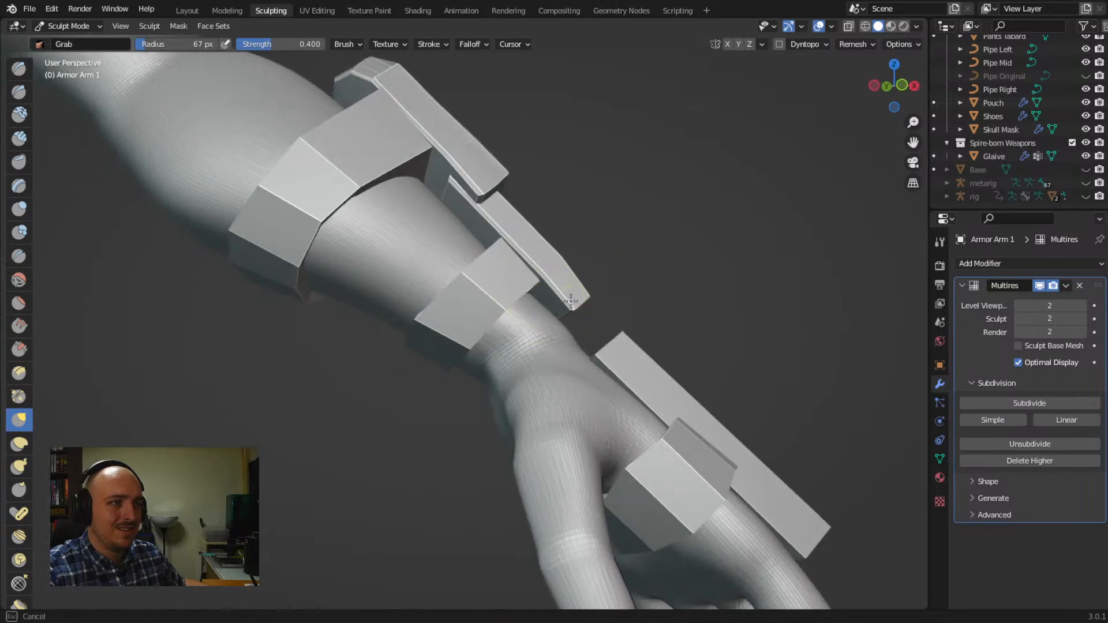
mouse_move(549, 322)
middle_down()
mouse_move(539, 306)
mouse_move(420, 317)
mouse_move(482, 317)
mouse_move(423, 354)
mouse_move(433, 334)
mouse_move(497, 322)
mouse_move(377, 397)
mouse_move(293, 401)
mouse_move(415, 352)
mouse_move(551, 337)
middle_up()
mouse_move(551, 337)
mouse_down()
mouse_move(542, 368)
mouse_move(548, 340)
mouse_up()
mouse_move(569, 341)
middle_down()
mouse_move(373, 354)
mouse_move(495, 292)
mouse_move(438, 258)
middle_up()
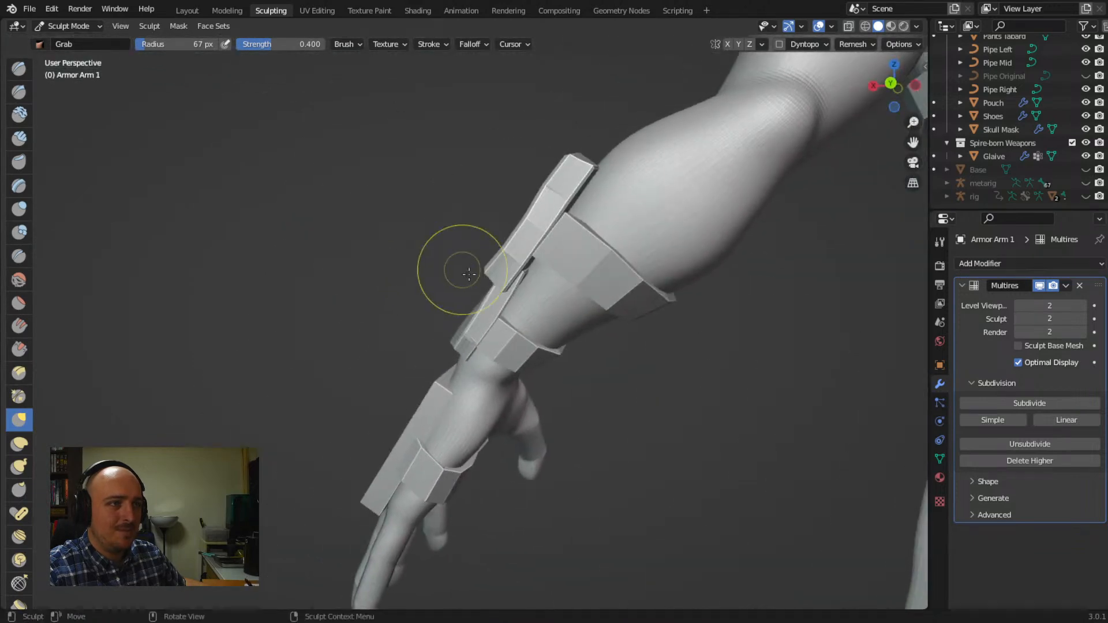
Reshape the lower forearm plate's side edges and lower corners into an uneven, dented outline with the Grab brush
mouse_move(524, 277)
middle_down()
mouse_move(502, 320)
mouse_move(459, 334)
middle_up()
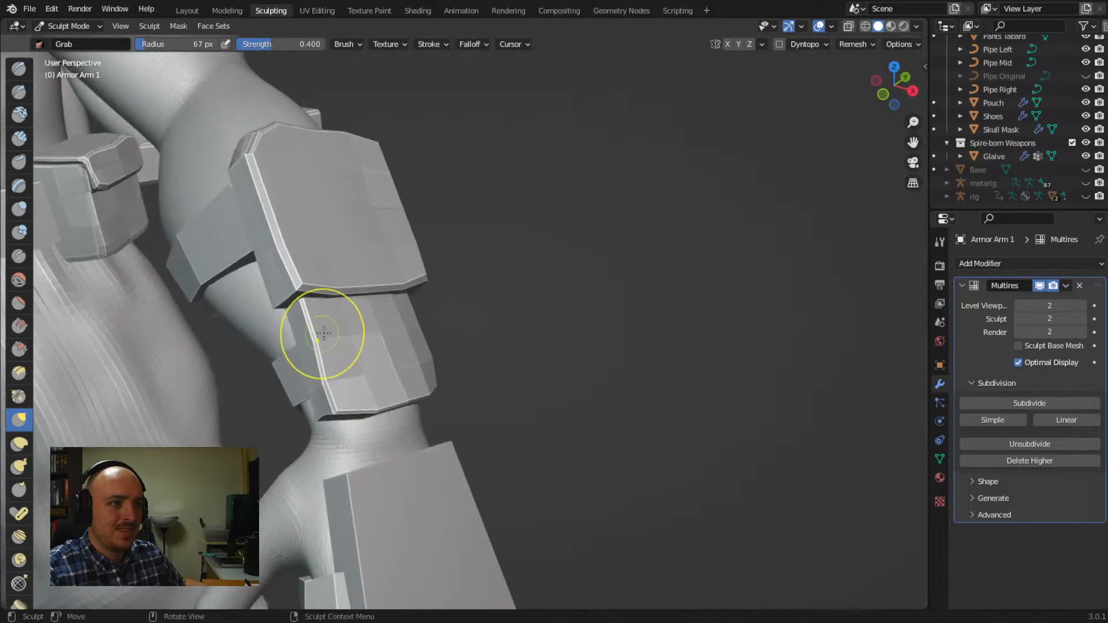
middle_drag(324, 336, 295, 346)
drag(265, 288, 268, 288)
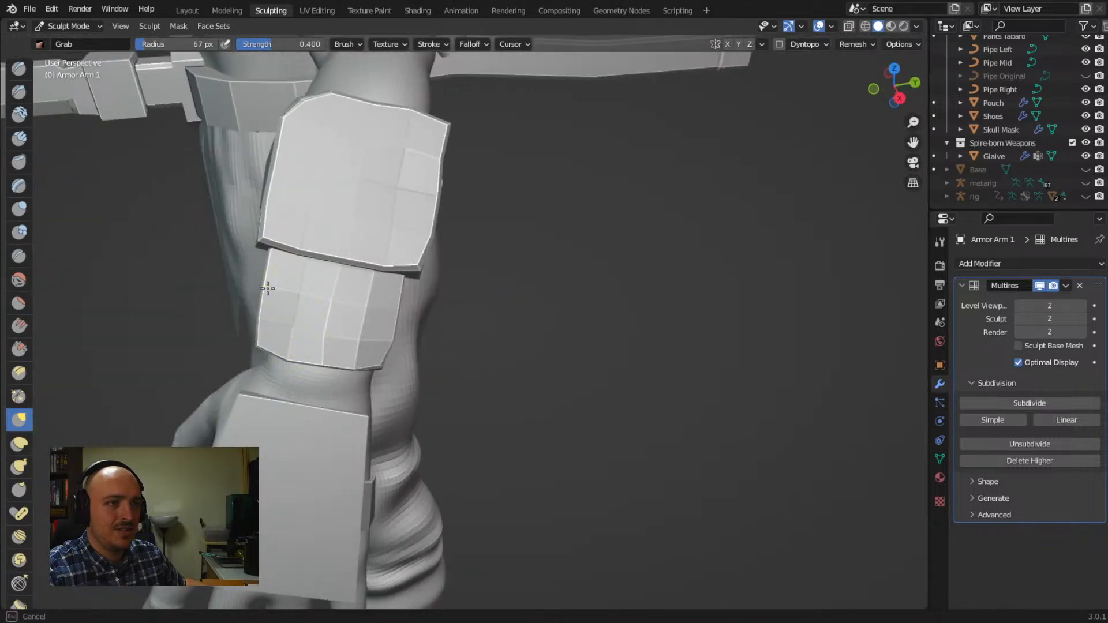
middle_drag(346, 292, 502, 374)
middle_drag(428, 292, 423, 329)
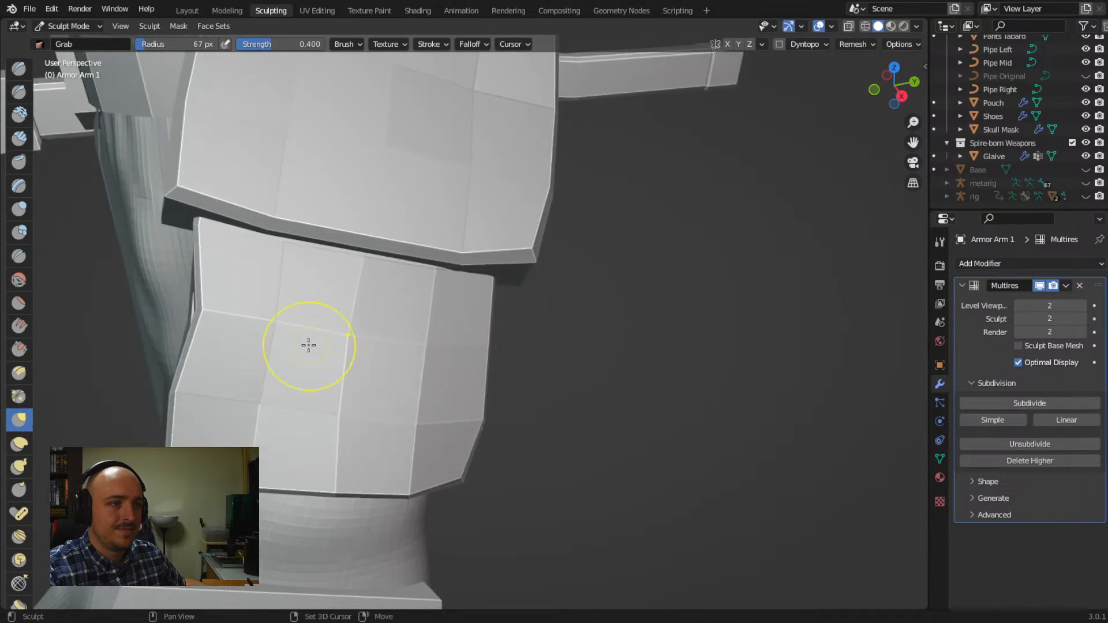
ctrl+middle_drag(494, 331, 515, 464)
middle_drag(523, 385, 627, 335)
Return to the Layout workspace, select the hand plate, Armor Hand, and apply its Solidify modifier
scroll(595, 403, down, 6)
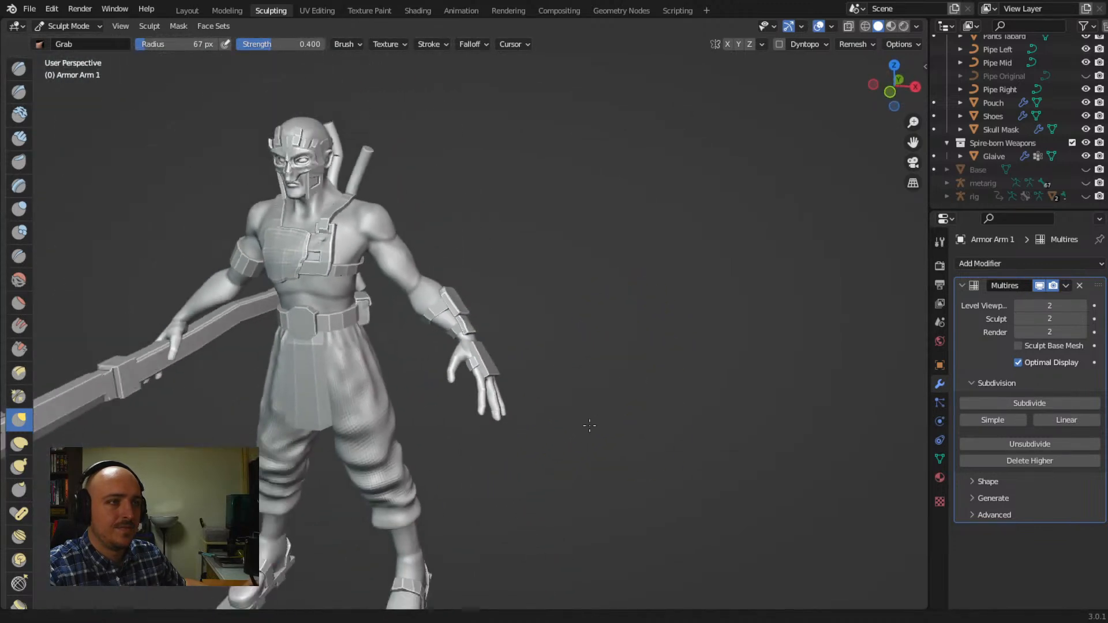
mouse_move(562, 441)
middle_down()
mouse_move(555, 423)
mouse_move(496, 407)
mouse_move(520, 379)
mouse_move(589, 383)
mouse_move(521, 403)
mouse_move(400, 411)
mouse_move(421, 396)
middle_up()
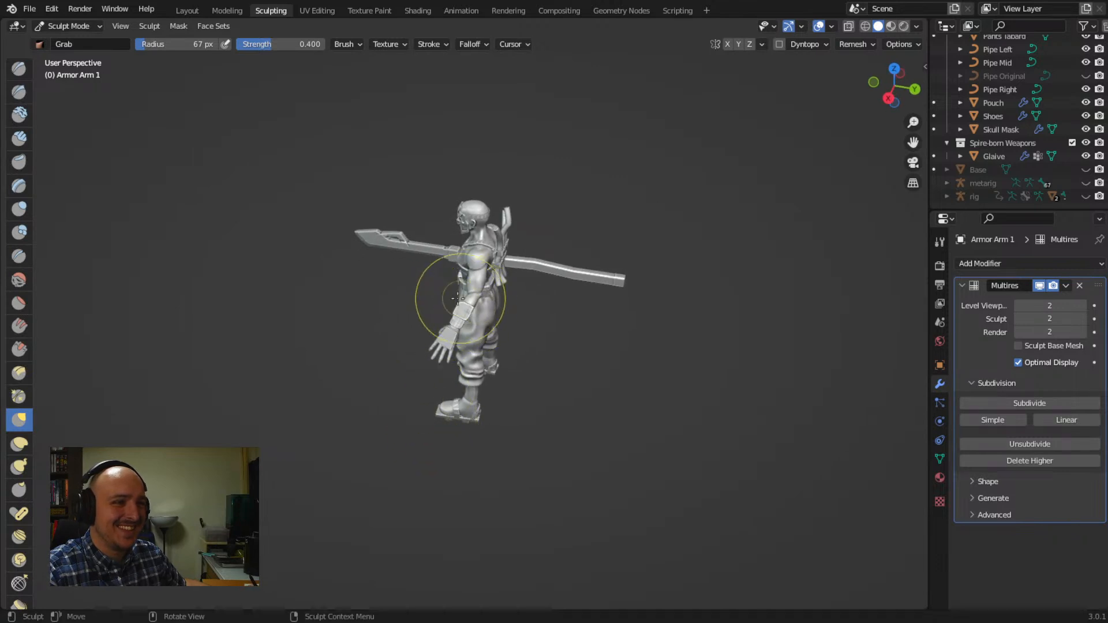
mouse_move(462, 294)
middle_down()
mouse_move(577, 339)
mouse_move(566, 376)
mouse_move(543, 358)
middle_up()
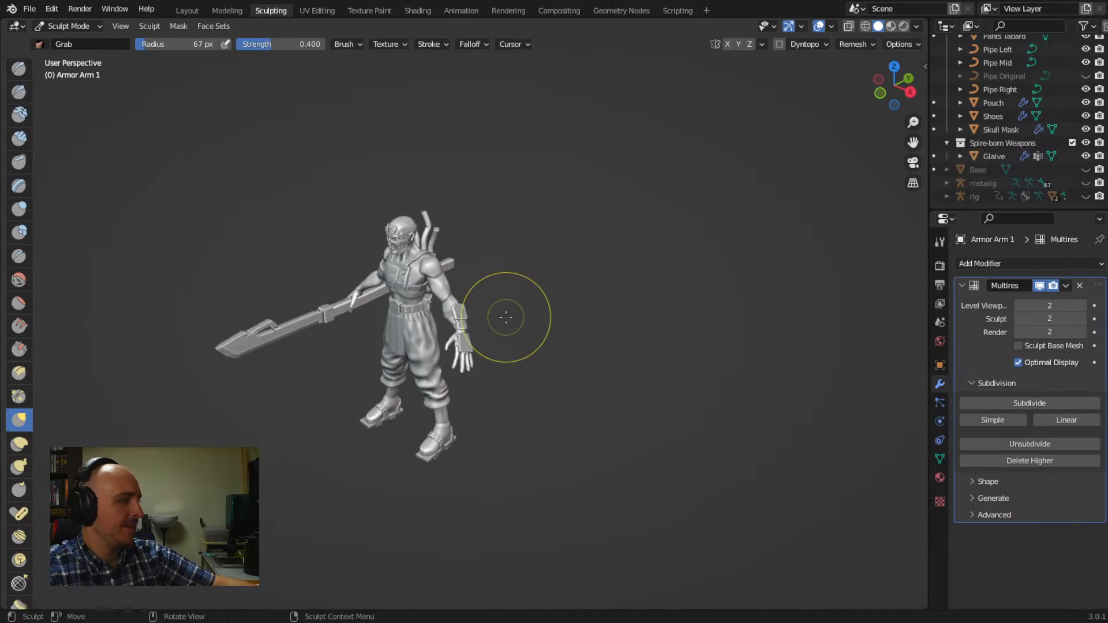
click(195, 11)
shift+middle_drag(448, 401, 423, 189)
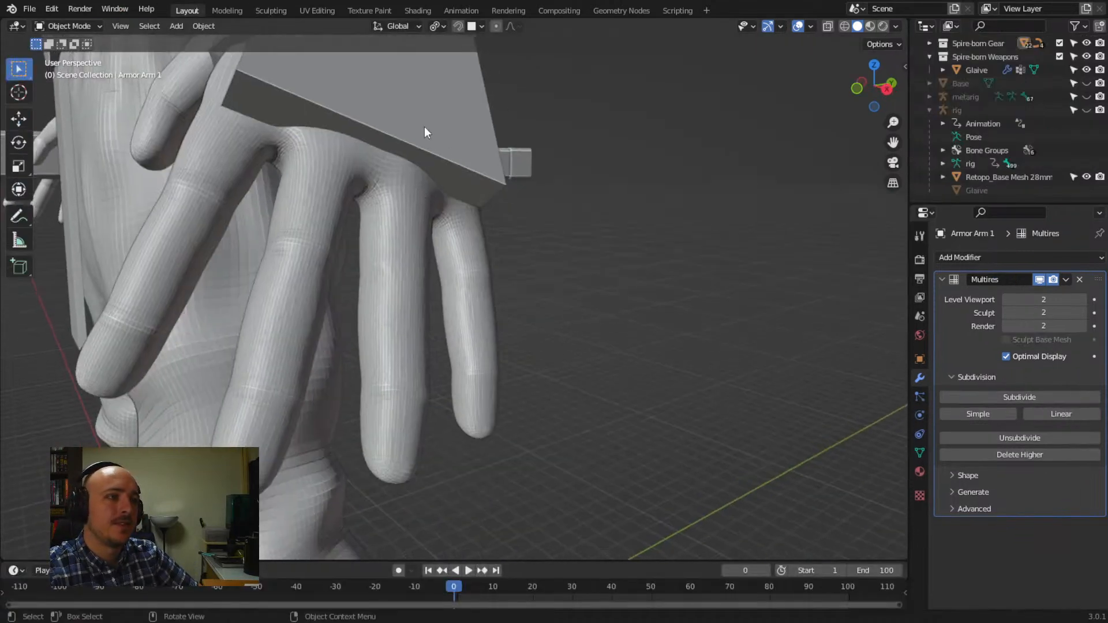
click(407, 161)
scroll(408, 161, down, 4)
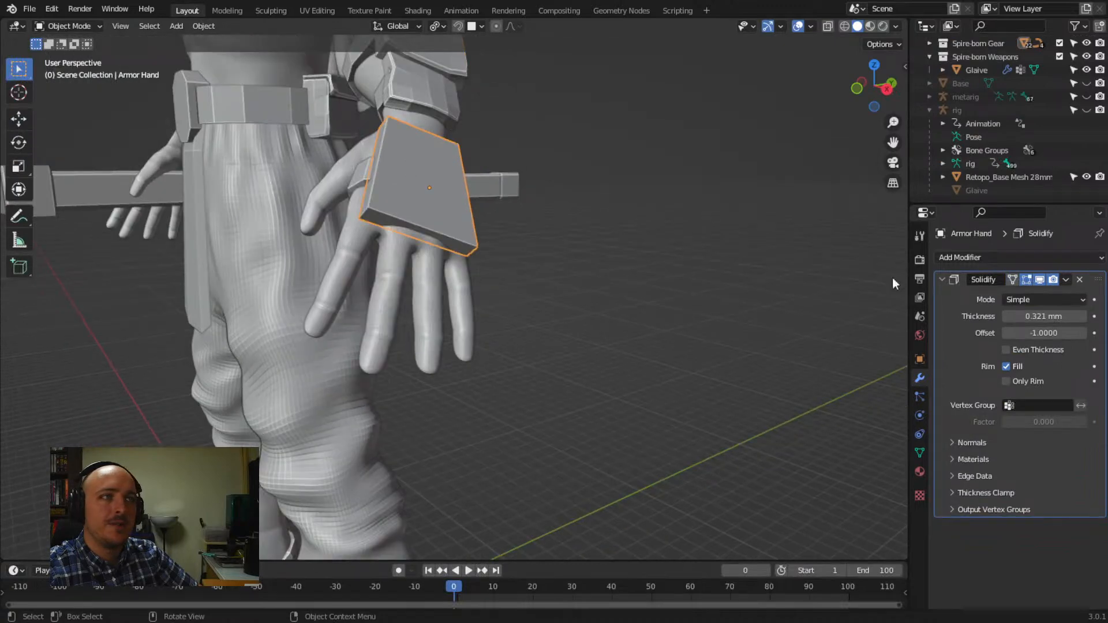
click(1064, 282)
click(1052, 292)
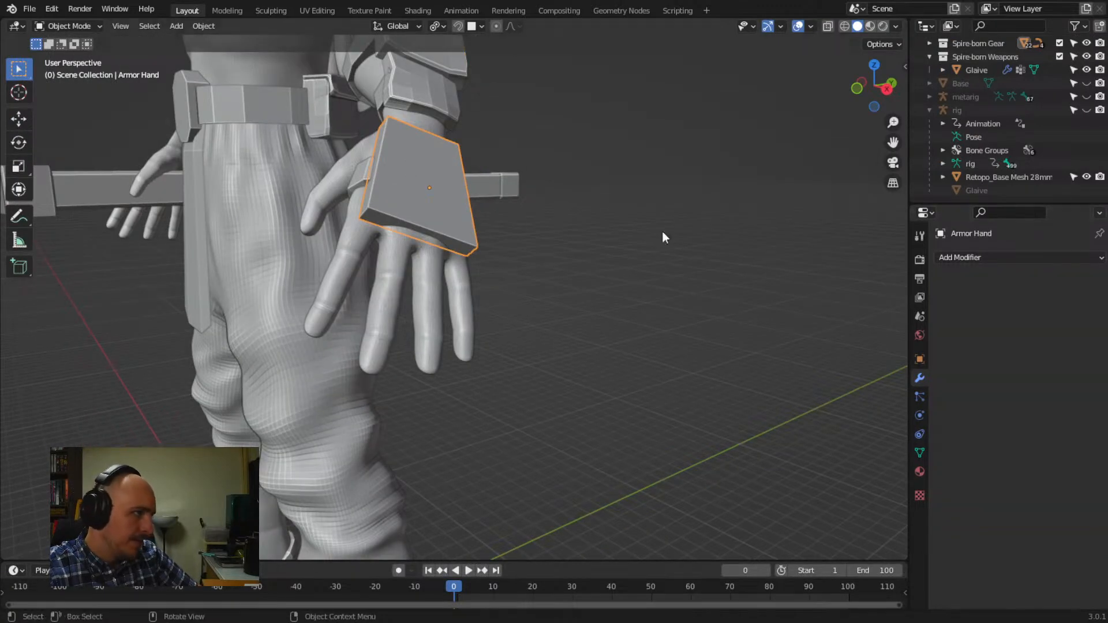
Bevel the hand plate's outer face edges in Edit Mode with a width of about 0.028 mm
key(Tab)
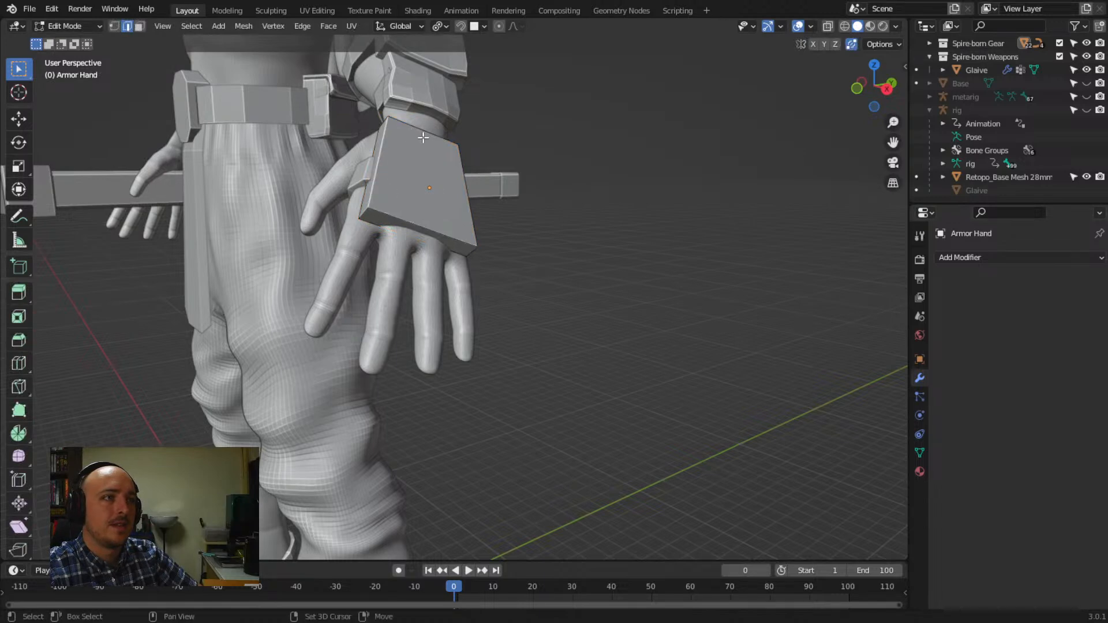
key(ctrl+b)
click(541, 230)
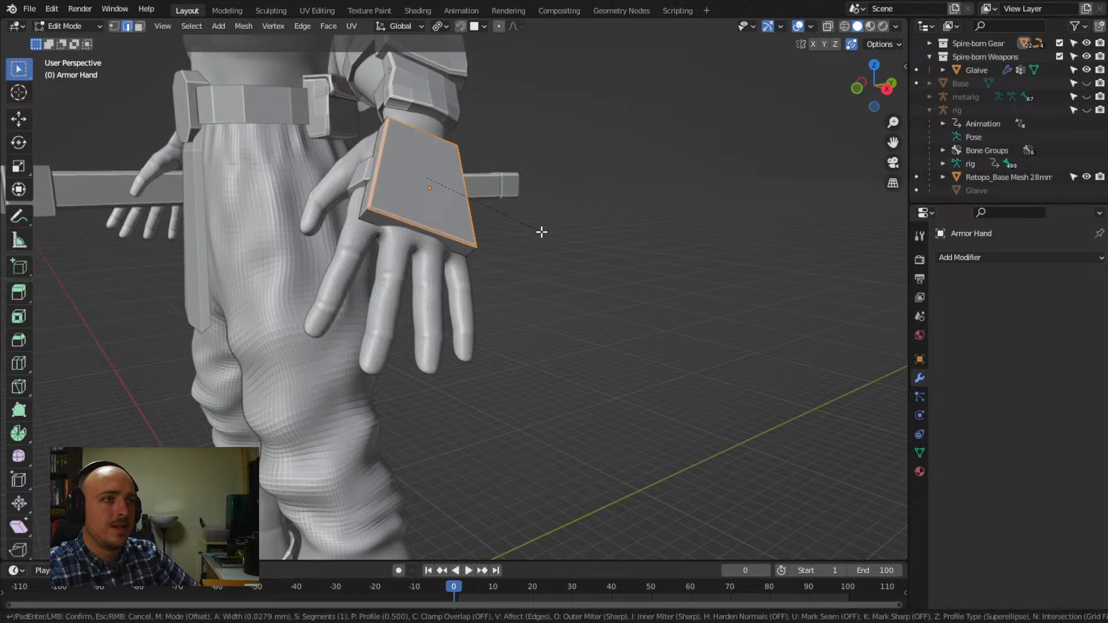
Bevel the edge loop around the hand plate's inner face with a width of about 0.04 mm, selecting through the mesh with X-ray, and return to Object Mode
middle_drag(524, 247, 302, 206)
click(828, 25)
shift+click(253, 109)
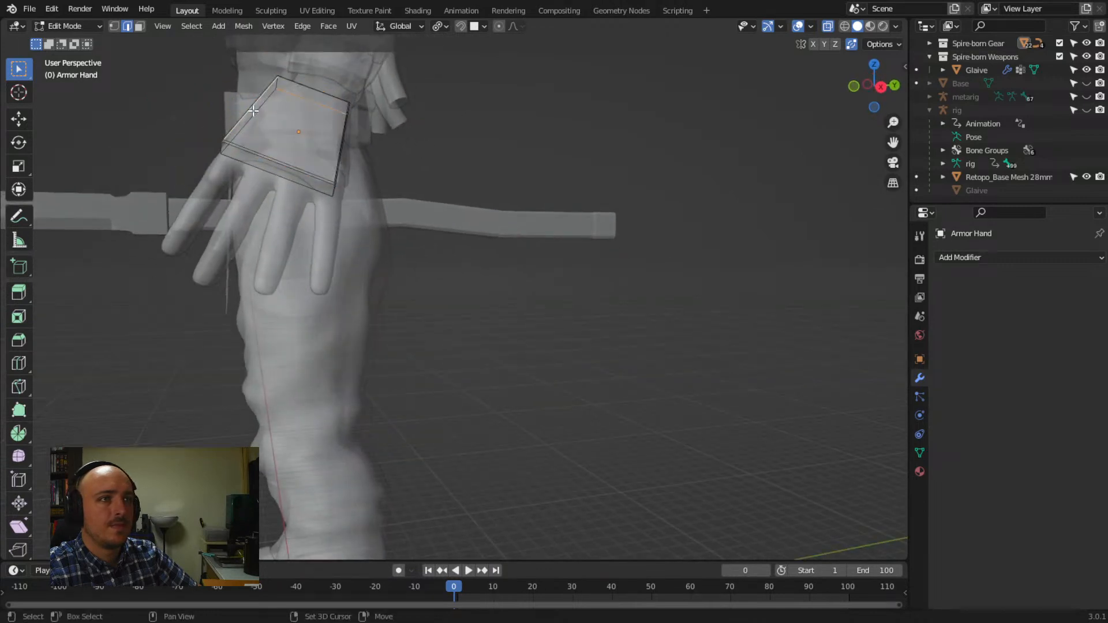
click(291, 95)
shift+click(259, 123)
middle_drag(261, 181, 505, 249)
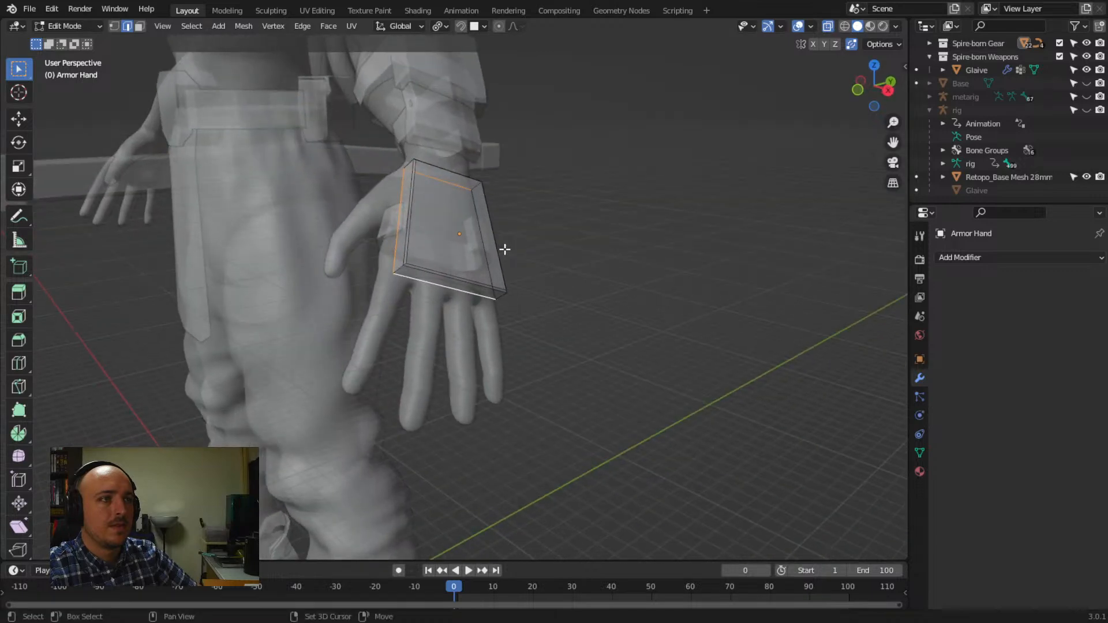
key(ctrl+l)
key(ctrl+b)
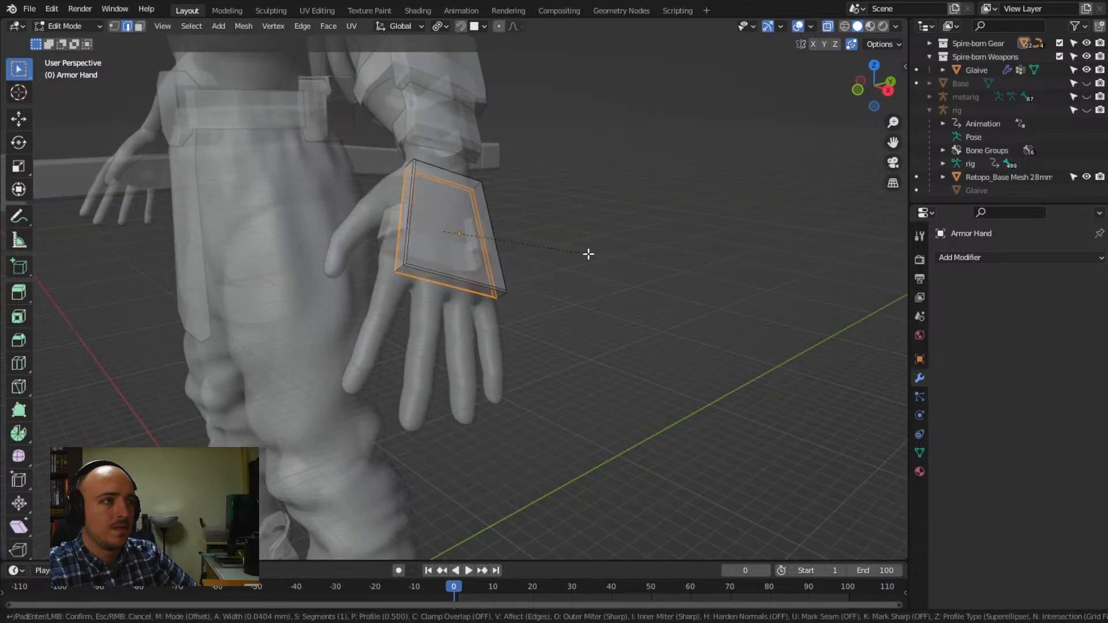
click(589, 254)
click(574, 229)
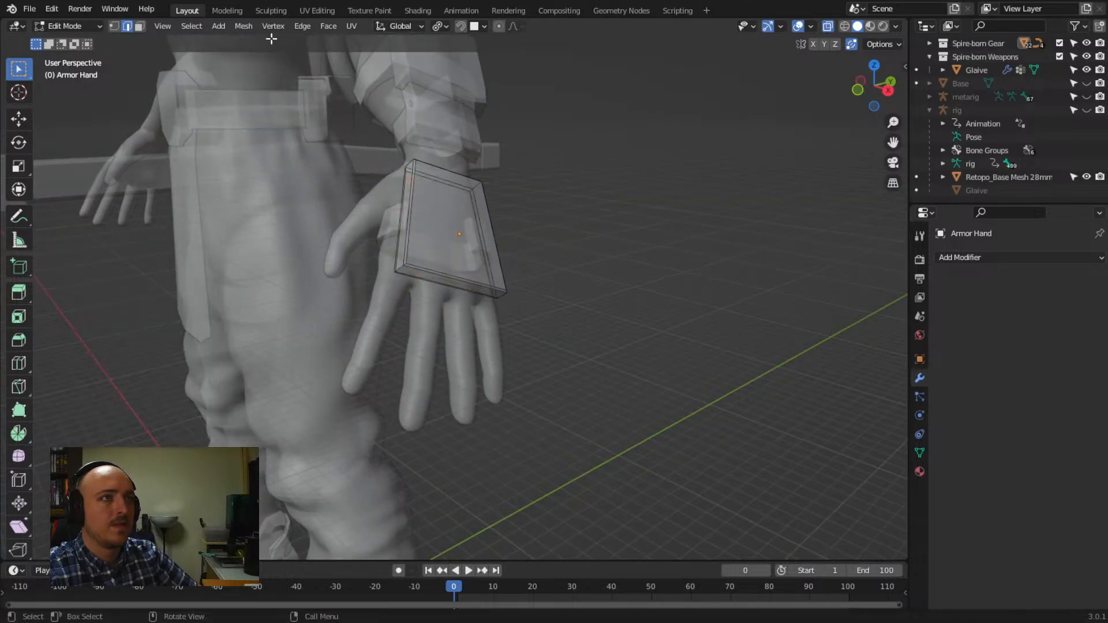
click(828, 29)
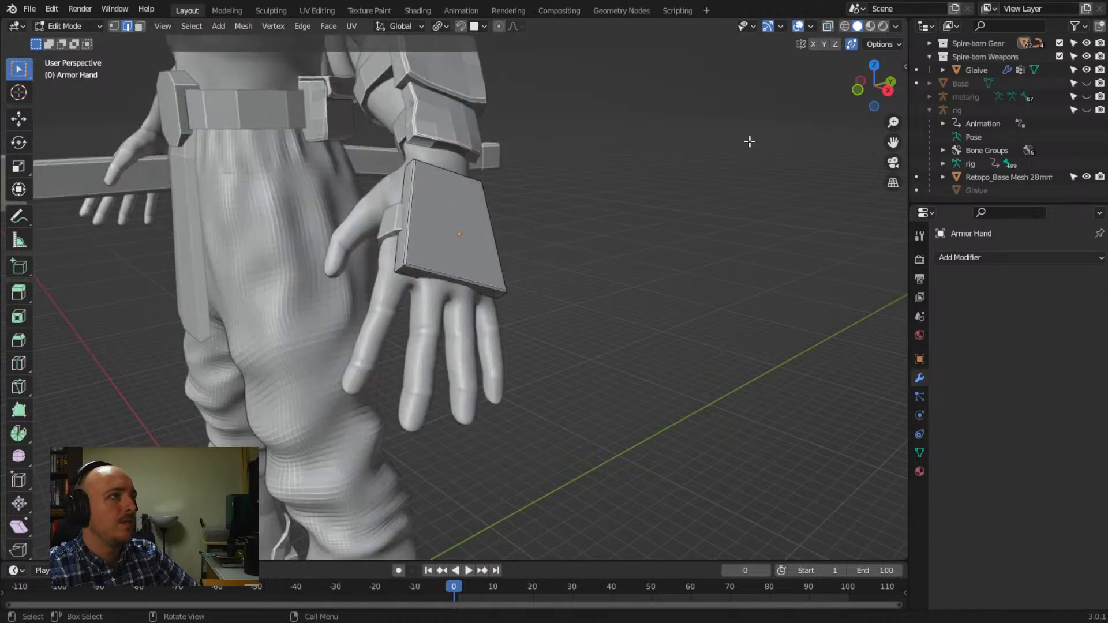
key(Tab)
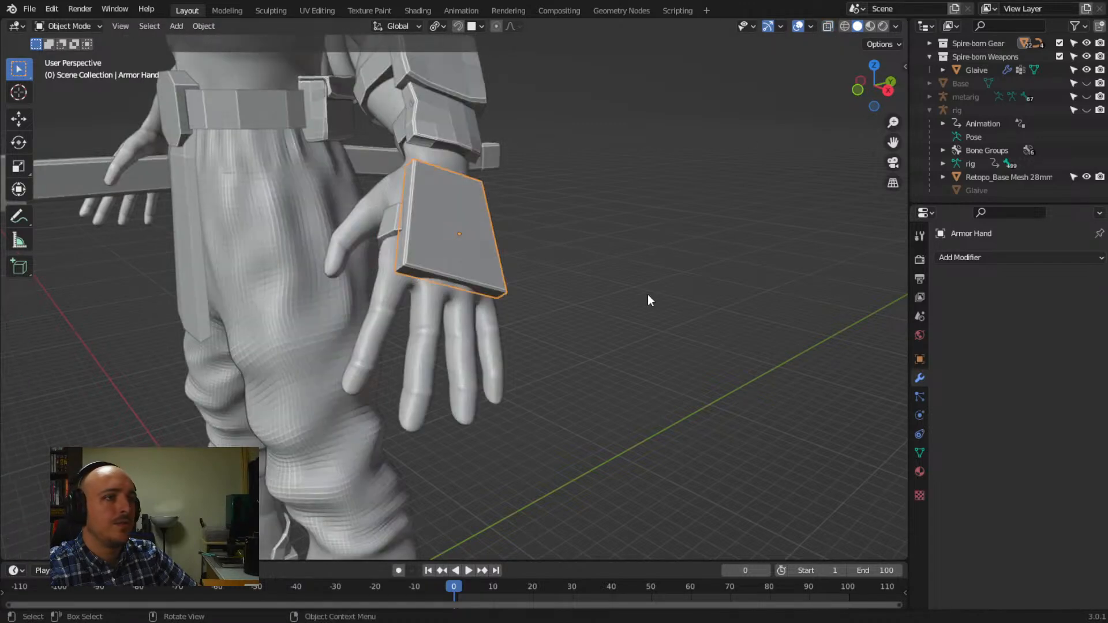
Add a Multires modifier to the hand plate and subdivide it twice with Simple subdivision
click(969, 265)
click(848, 423)
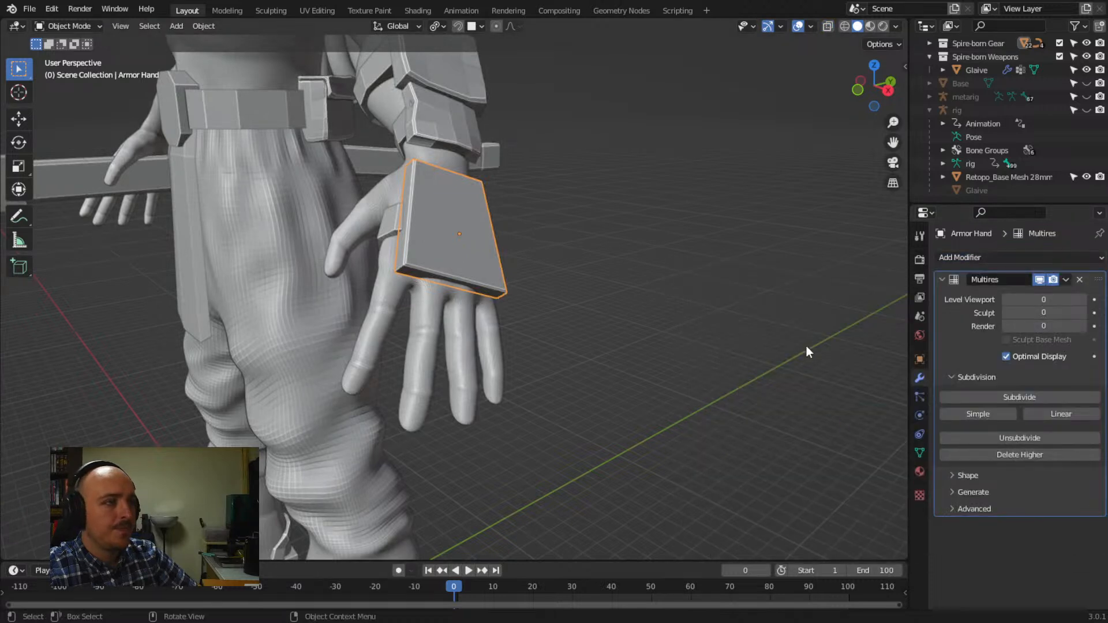
click(1000, 411)
click(999, 411)
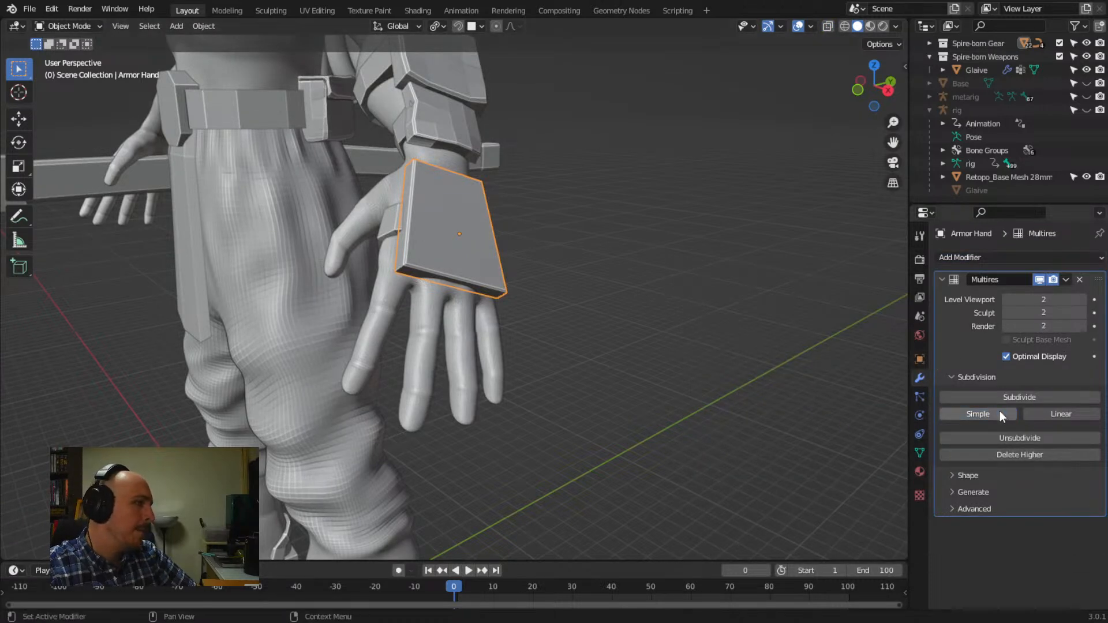
Switch to the Sculpting workspace and bend the hand plate's two finger-end corners down around the knuckles with the Grab brush
middle_drag(528, 285, 556, 295)
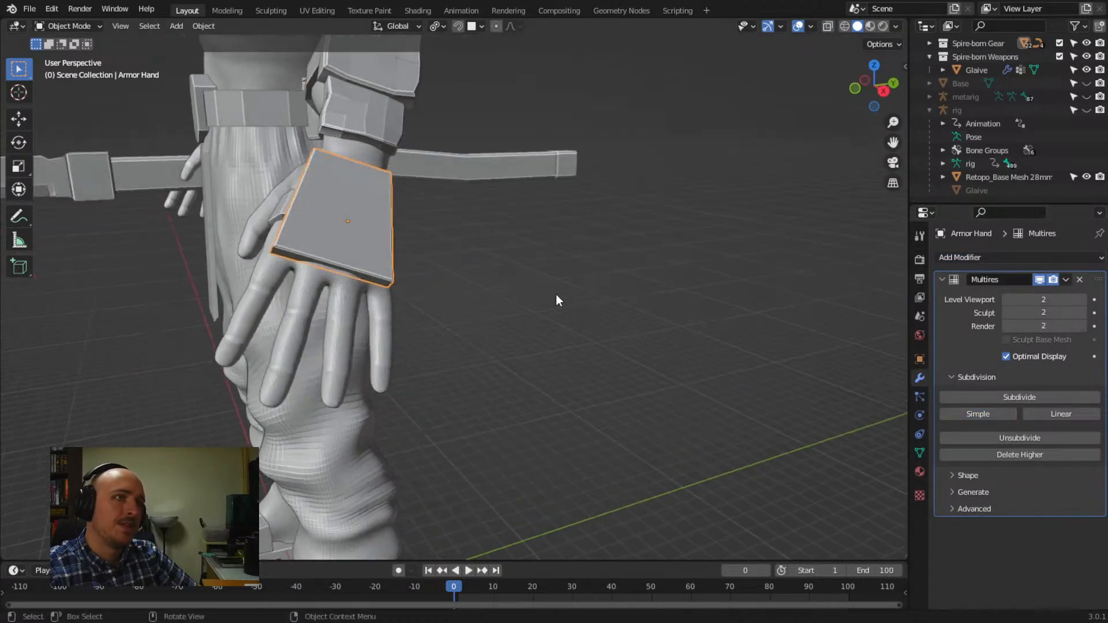
click(271, 10)
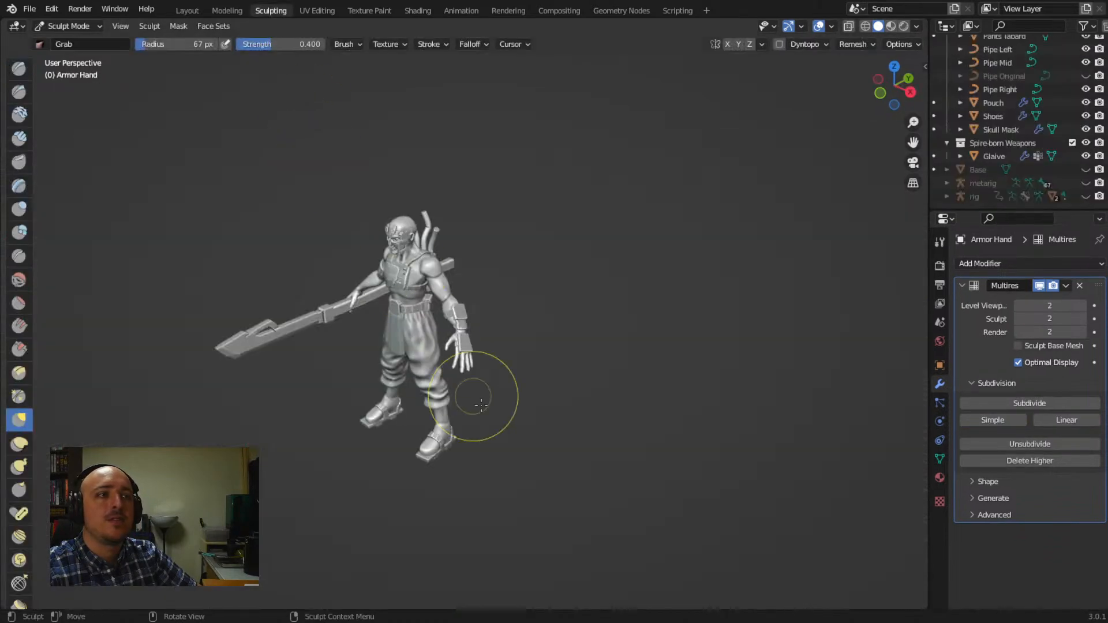
scroll(482, 387, up, 6)
scroll(495, 408, down, 3)
middle_drag(431, 285, 364, 258)
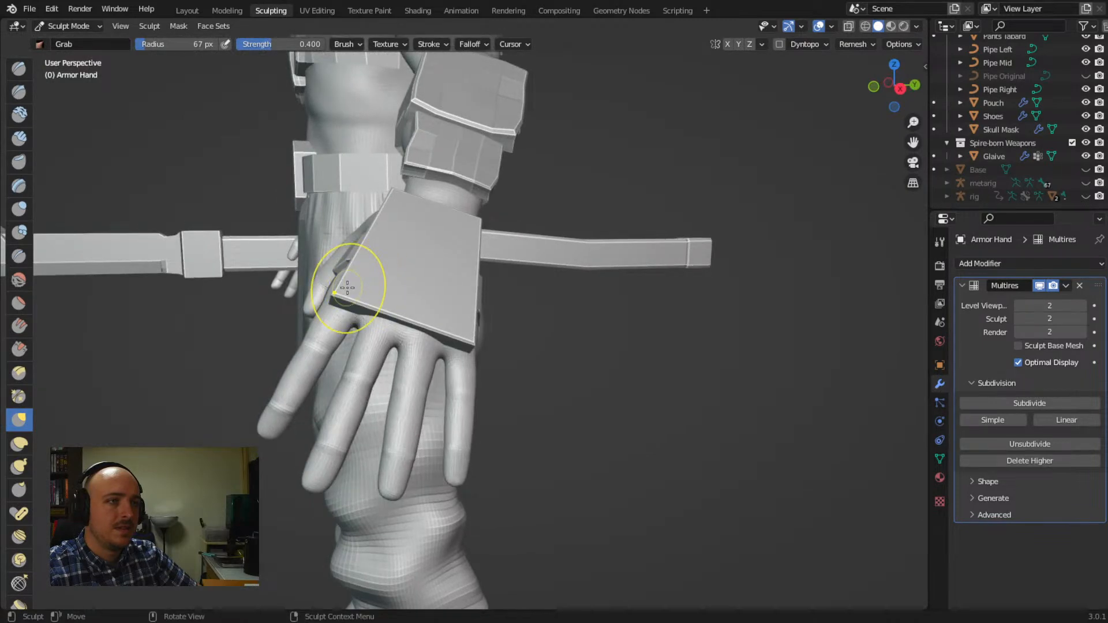
middle_drag(364, 329, 292, 317)
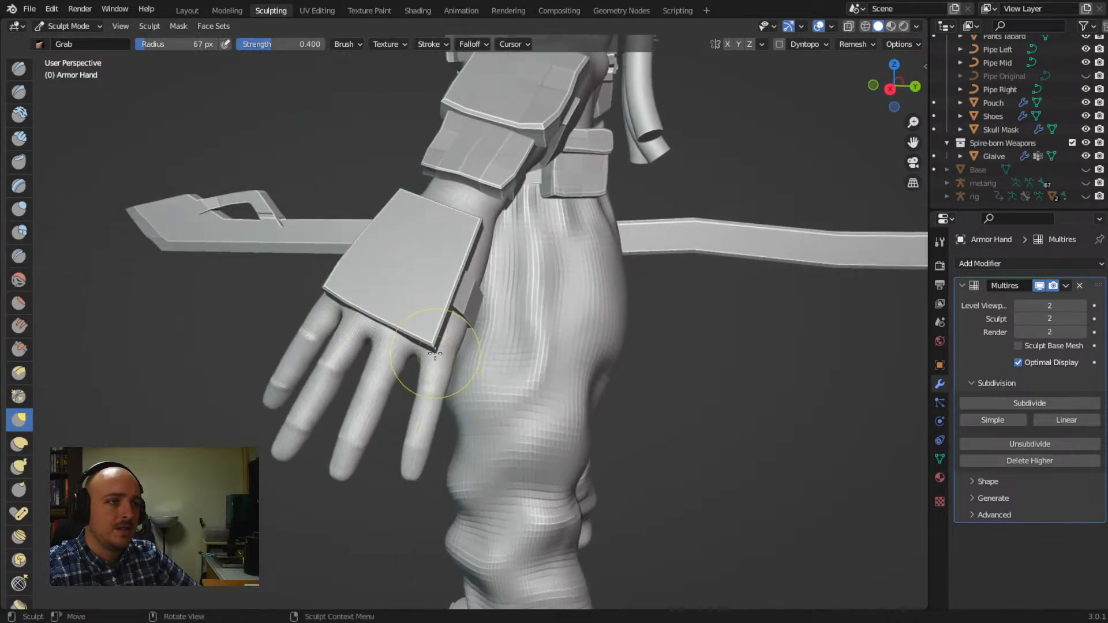
middle_drag(423, 343, 449, 376)
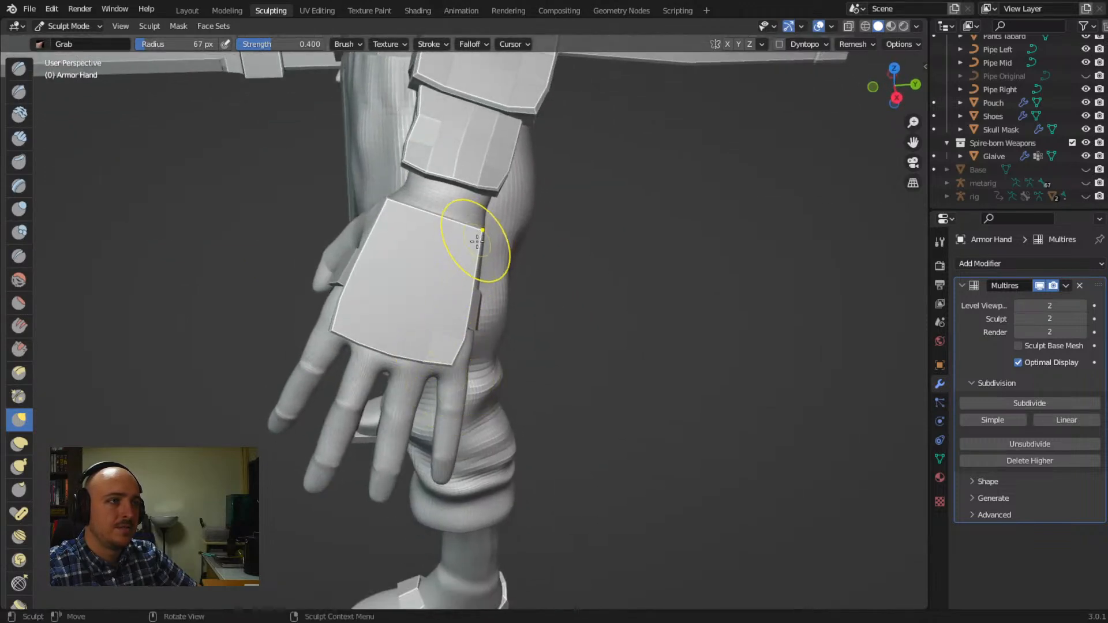
Pull the hand plate's wrist end and knuckle-side corners closer to the back of the hand with the Grab brush
mouse_move(454, 250)
middle_down()
mouse_move(440, 268)
mouse_move(369, 260)
mouse_move(368, 320)
mouse_move(426, 285)
mouse_move(376, 228)
mouse_move(383, 248)
mouse_move(404, 239)
mouse_move(404, 218)
middle_up()
mouse_move(396, 284)
middle_down()
mouse_move(462, 255)
mouse_move(526, 332)
mouse_move(643, 309)
mouse_move(624, 247)
mouse_move(535, 247)
middle_up()
drag(415, 262, 396, 249)
drag(411, 268, 452, 272)
drag(361, 250, 356, 257)
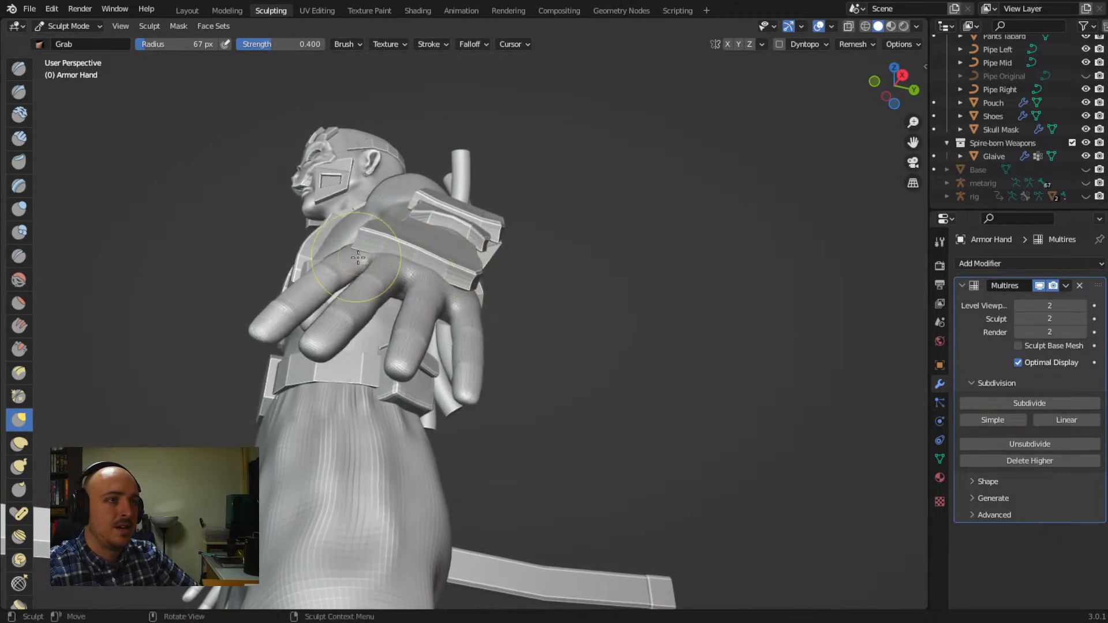
drag(465, 294, 472, 299)
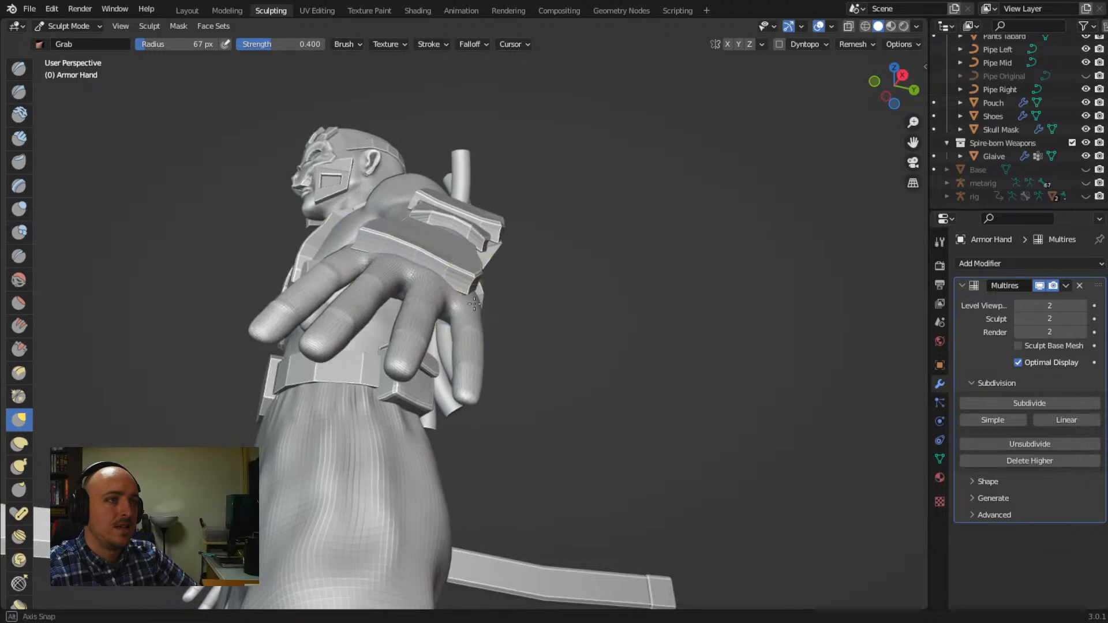
Bend the hand plate's long side edges to follow the curve of the hand with the Grab brush
middle_drag(471, 300, 333, 293)
mouse_move(425, 297)
middle_down()
mouse_move(563, 368)
mouse_move(644, 375)
mouse_move(684, 411)
middle_up()
drag(476, 344, 462, 337)
middle_drag(461, 337, 458, 241)
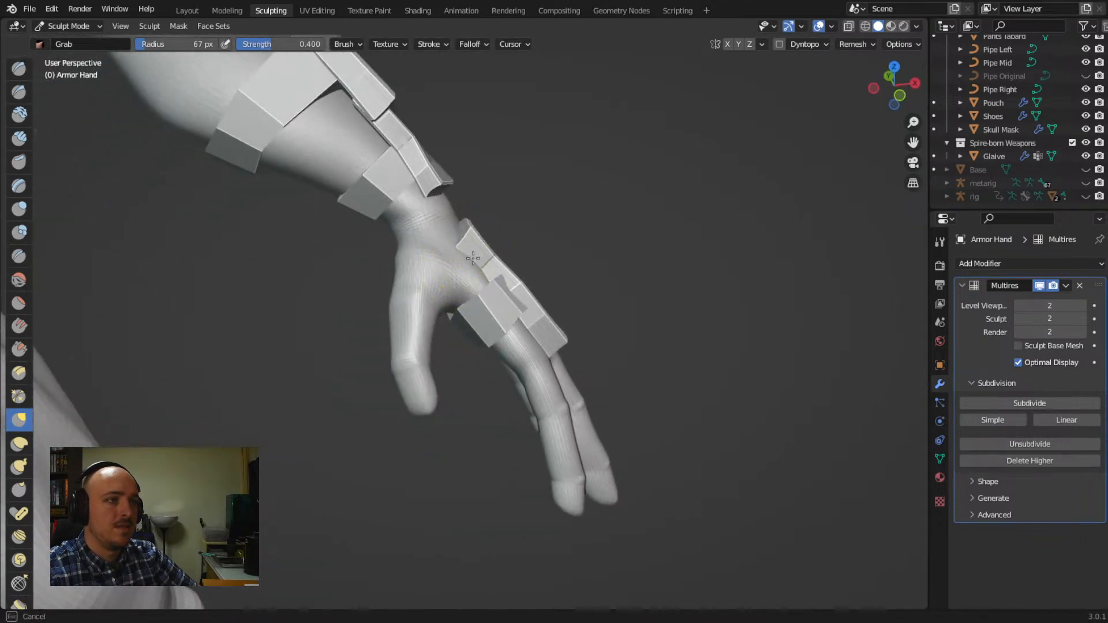
middle_drag(482, 263, 492, 240)
drag(445, 277, 455, 271)
Reshape the hand plate's wrist end and surface into an uneven, dented form with the Grab brush
middle_drag(455, 265, 485, 303)
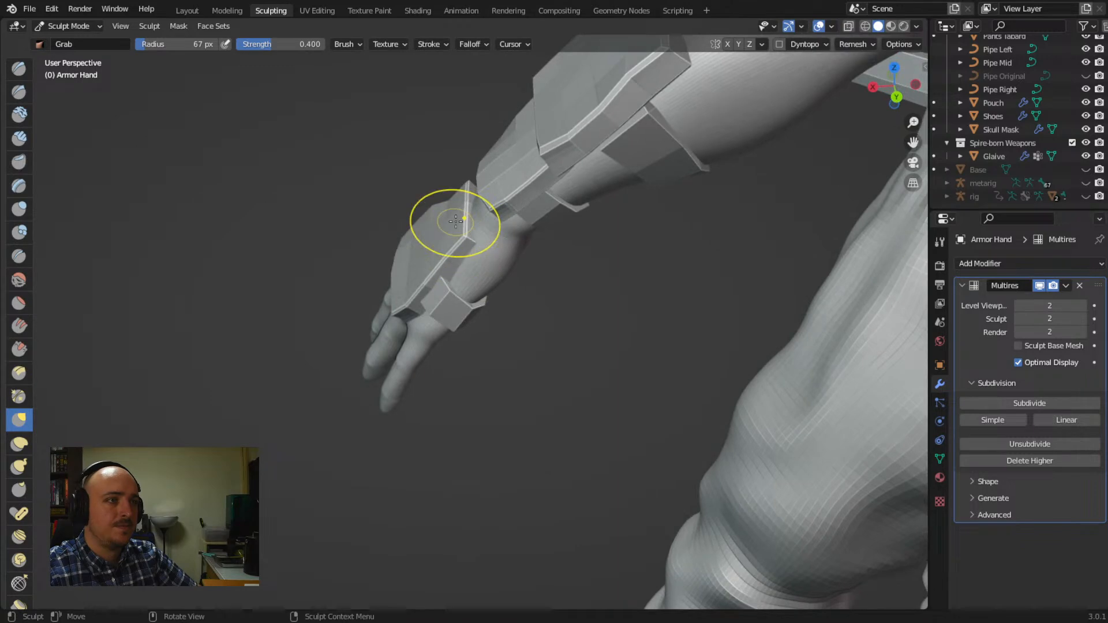
mouse_move(408, 235)
mouse_down()
mouse_move(425, 236)
mouse_move(402, 252)
mouse_up()
drag(406, 245, 415, 235)
middle_drag(398, 237, 426, 242)
drag(398, 238, 384, 235)
mouse_move(399, 237)
middle_down()
mouse_move(488, 271)
mouse_move(404, 235)
mouse_move(474, 291)
middle_up()
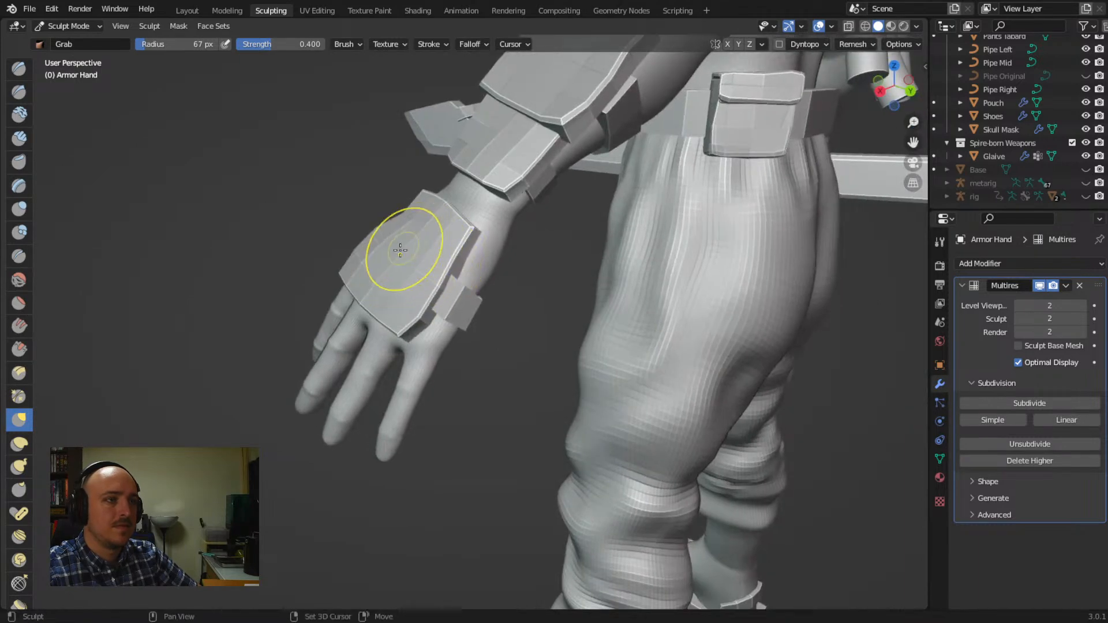
Examine the sculpted forearm and hand plates from several sides together with the whole figure
middle_drag(388, 270, 549, 348)
scroll(549, 348, down, 5)
mouse_move(485, 466)
middle_down()
mouse_move(545, 431)
mouse_move(622, 408)
mouse_move(619, 421)
mouse_move(639, 433)
mouse_move(653, 425)
middle_up()
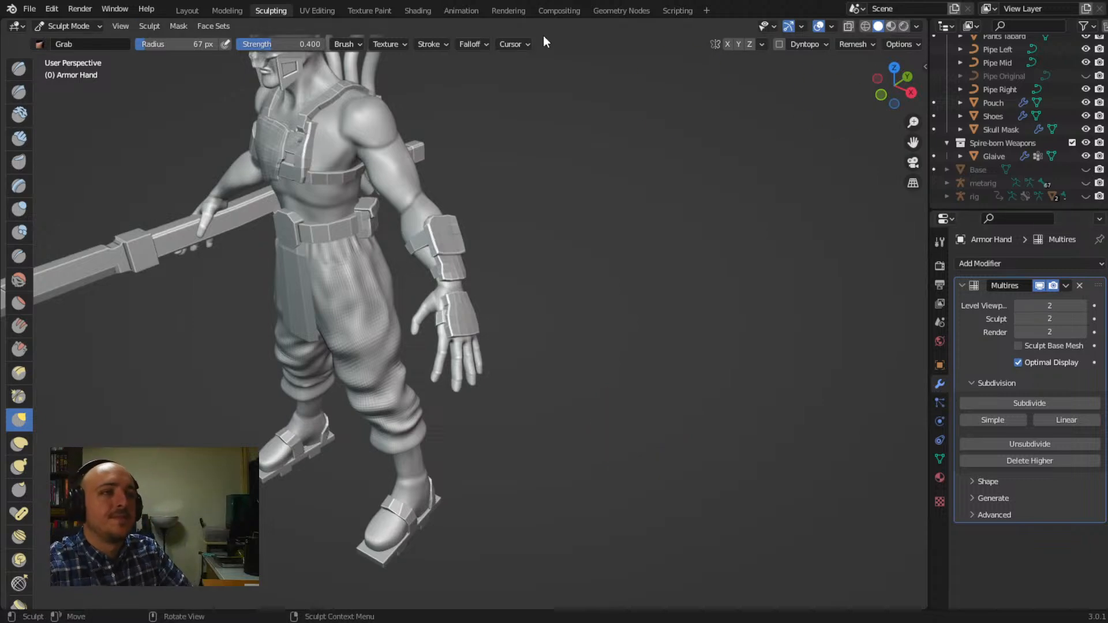
middle_drag(433, 111, 414, 113)
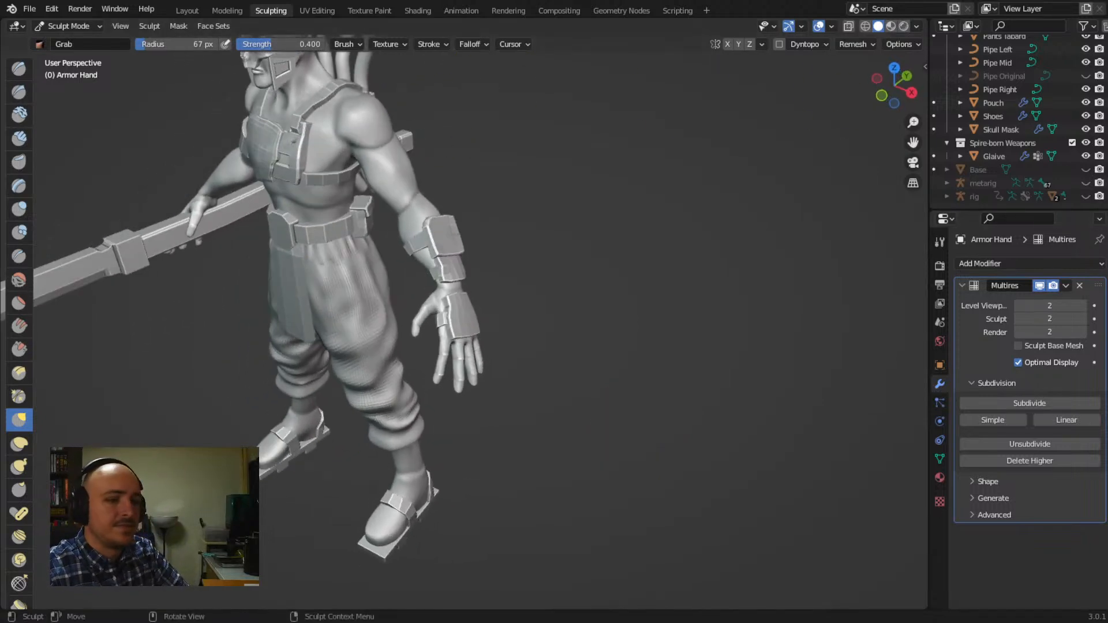
middle_drag(408, 465, 440, 389)
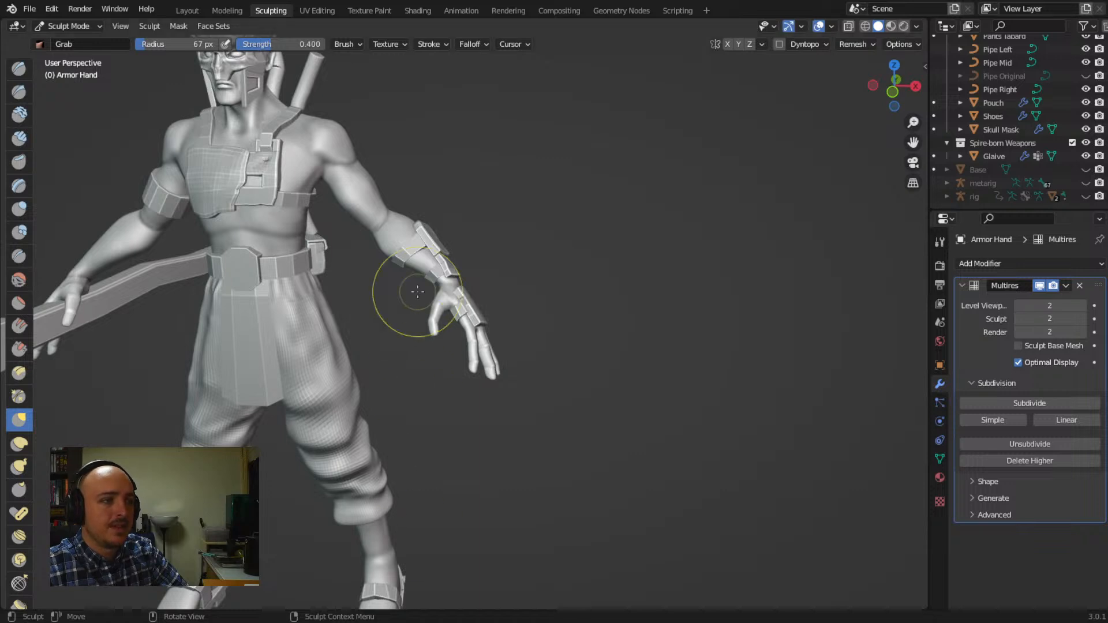
mouse_move(358, 248)
middle_down()
mouse_move(330, 245)
mouse_move(502, 282)
middle_up()
scroll(308, 262, down, 1)
Return to the Layout workspace, select the upper-arm band, Armband, and apply its Solidify modifier
click(193, 10)
scroll(265, 181, down, 8)
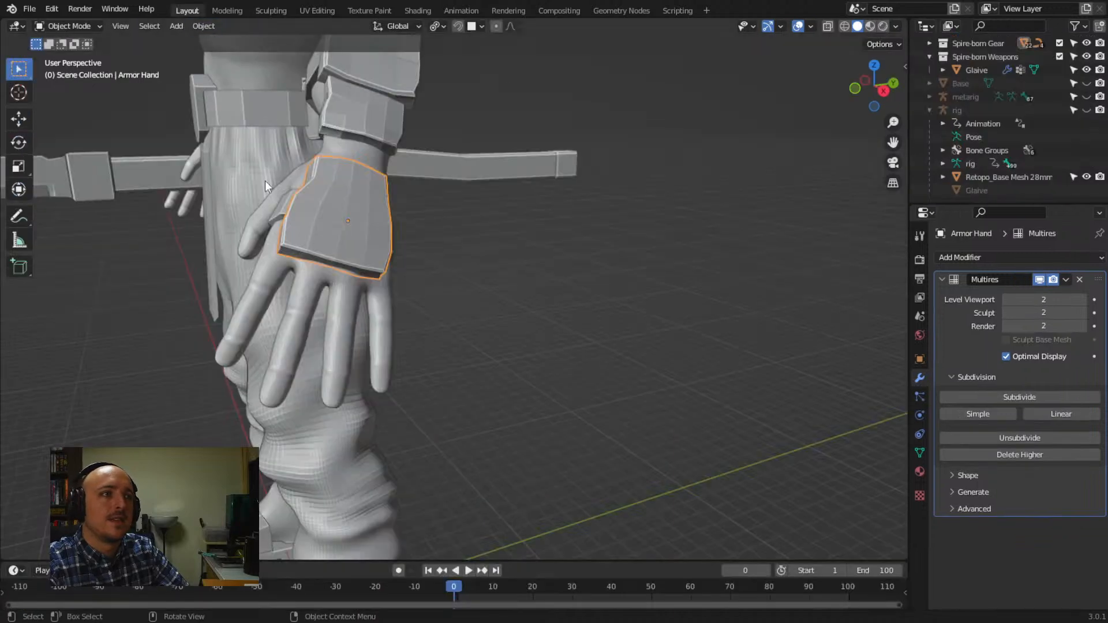
middle_drag(285, 182, 350, 262)
click(323, 247)
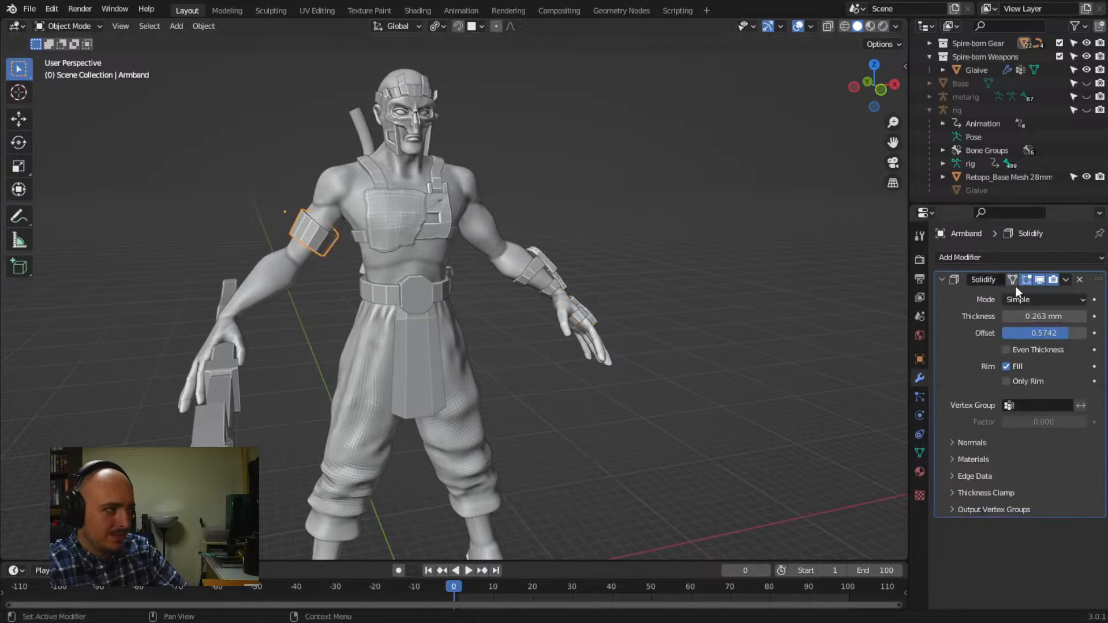
scroll(329, 259, up, 6)
middle_drag(301, 265, 357, 273)
scroll(357, 273, down, 5)
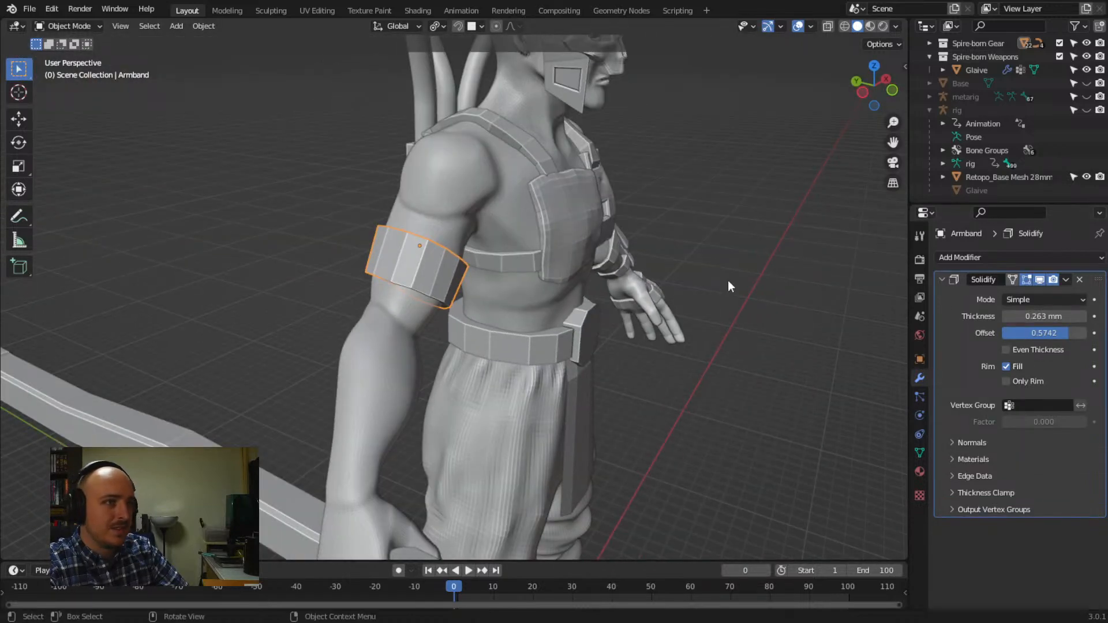
click(1067, 280)
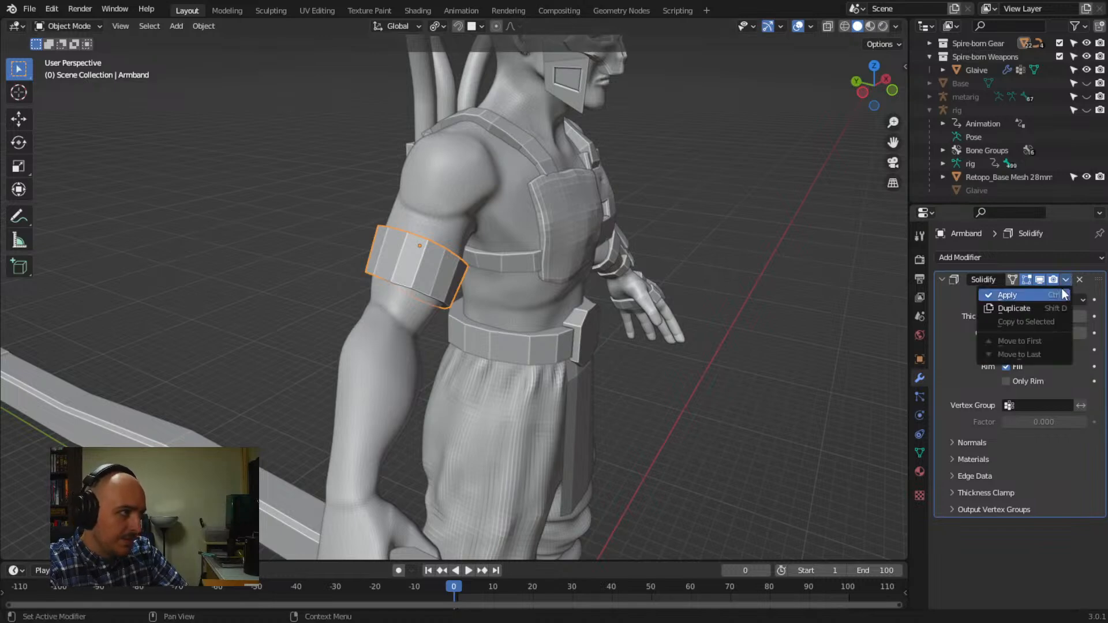
click(1005, 295)
middle_drag(455, 269, 430, 266)
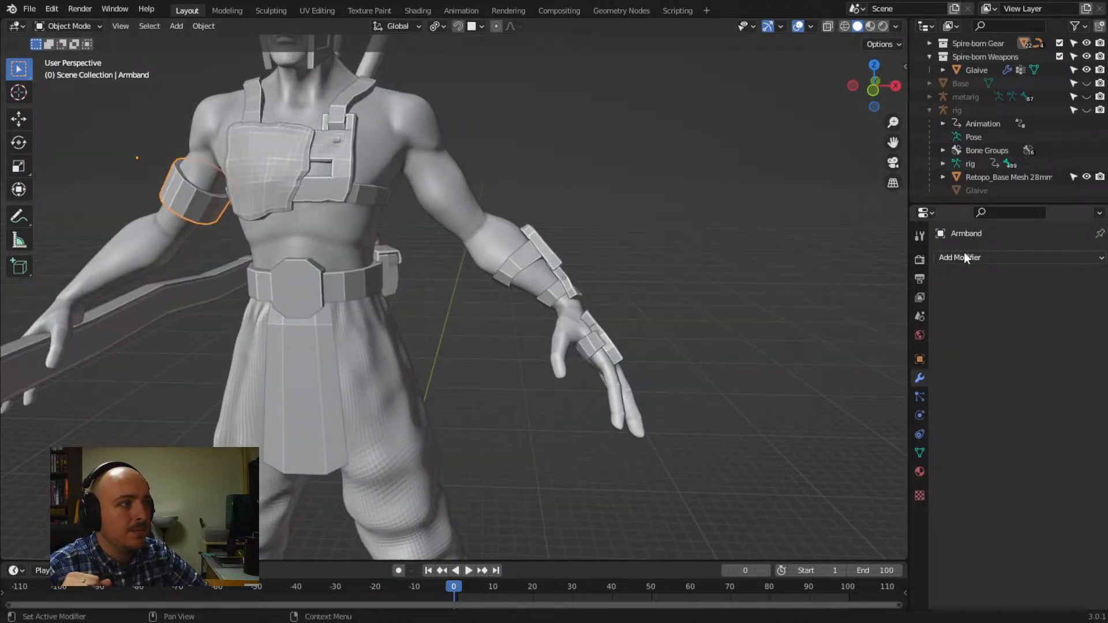
click(554, 254)
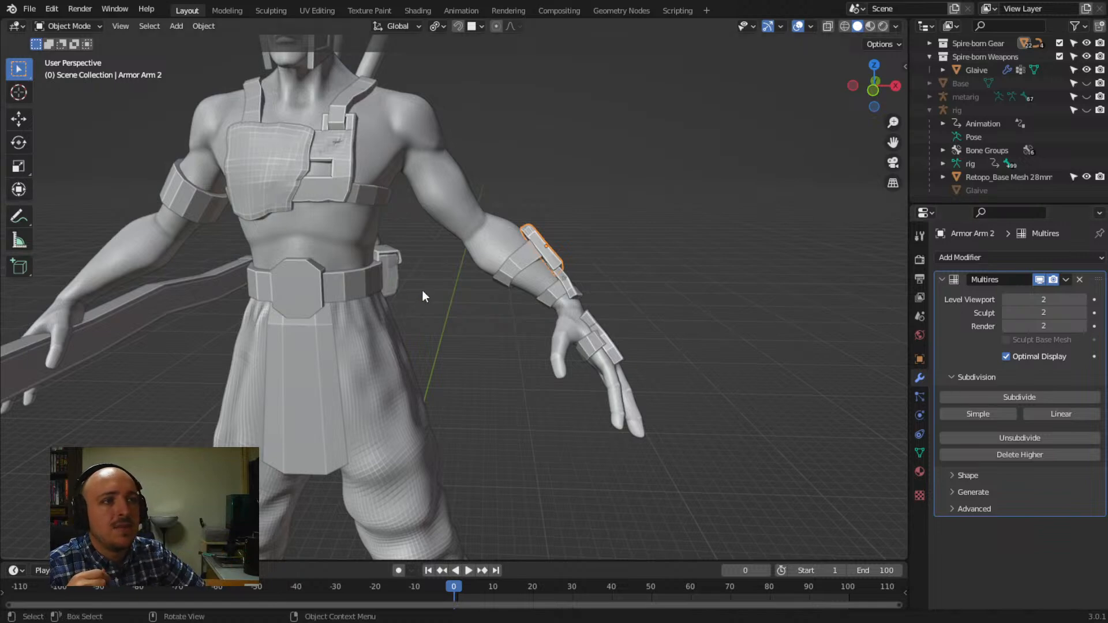
middle_drag(411, 296, 482, 288)
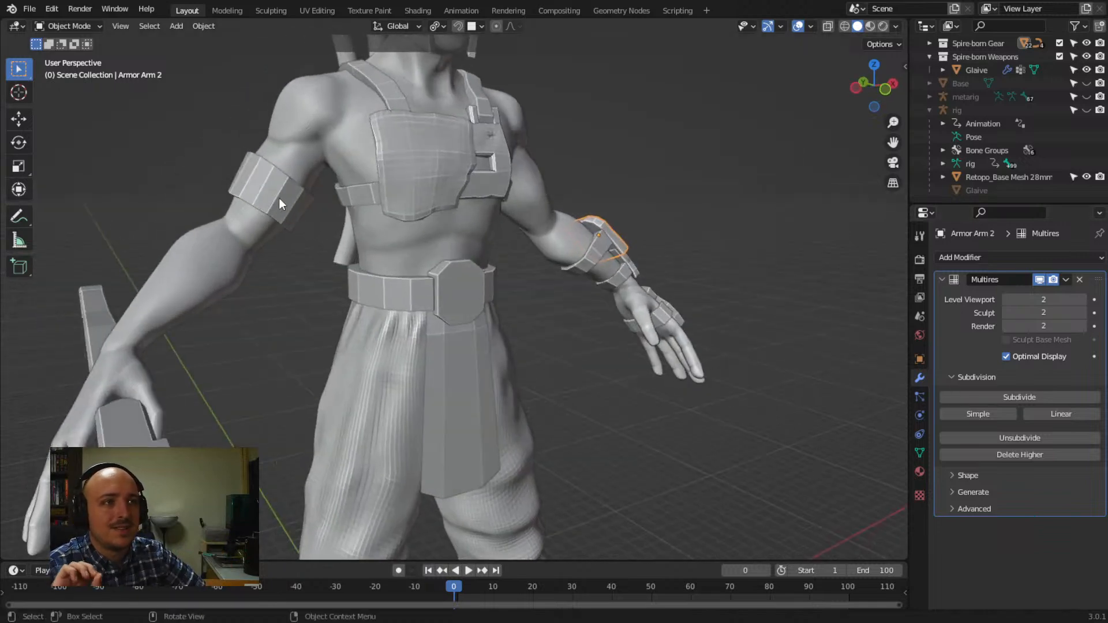
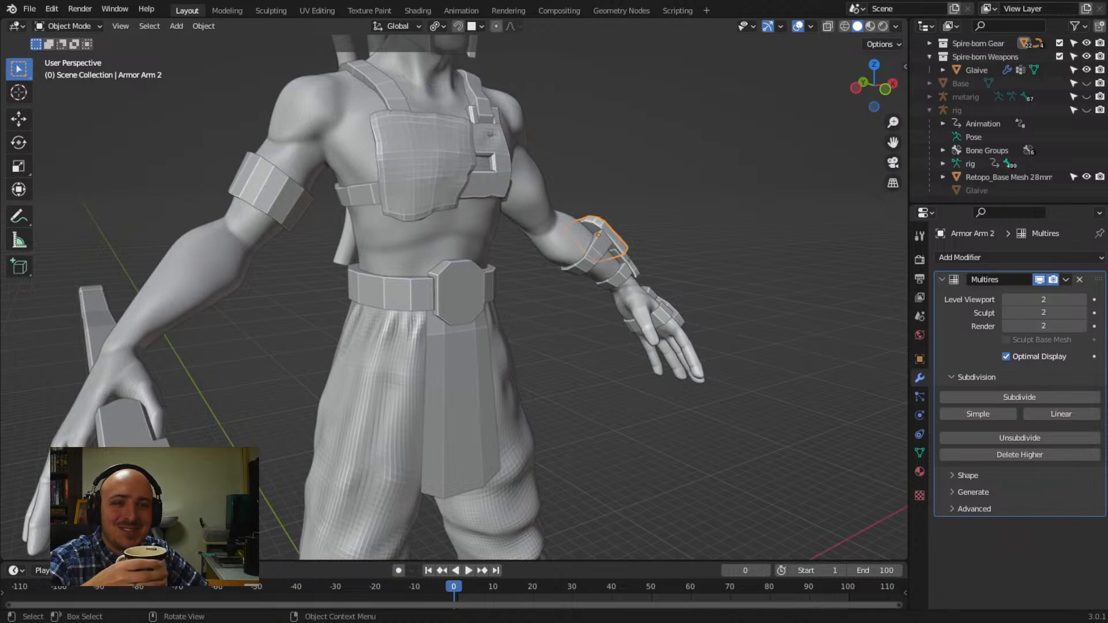
middle_drag(386, 307, 415, 312)
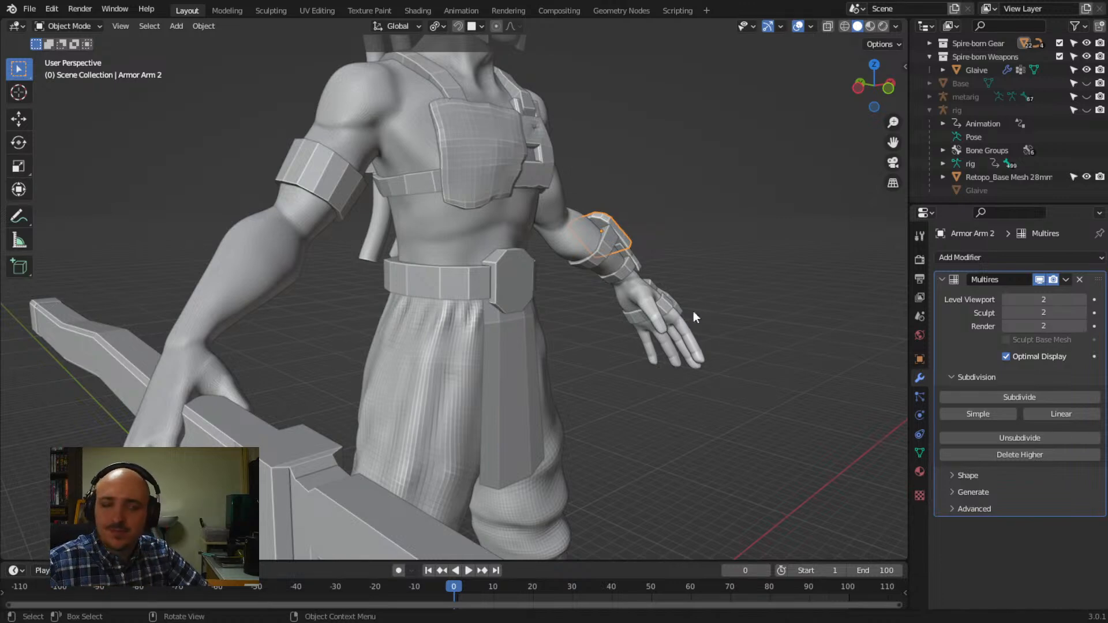
middle_drag(482, 290, 433, 277)
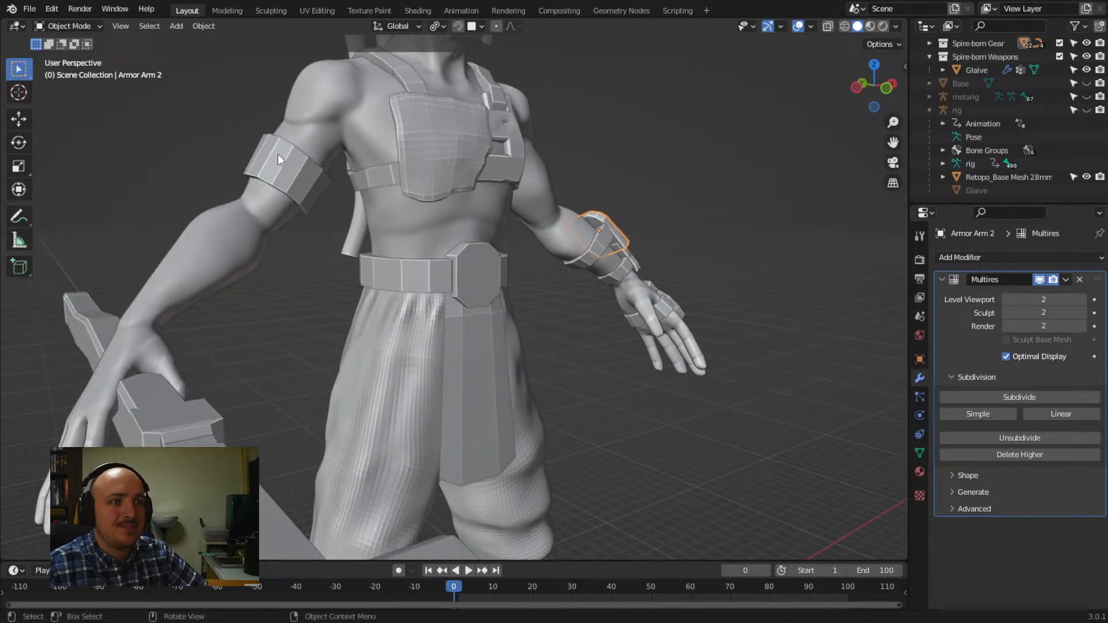
Add a Multires modifier to the upper-arm band, Armband, and undo a trial subdivision
click(301, 181)
middle_drag(304, 182, 379, 193)
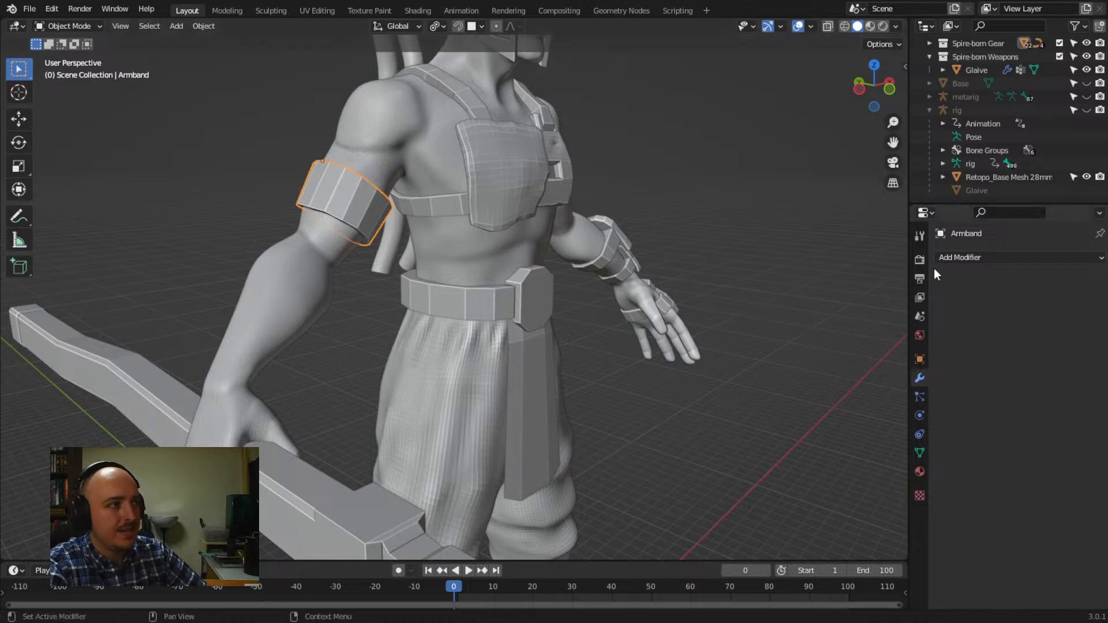
click(953, 258)
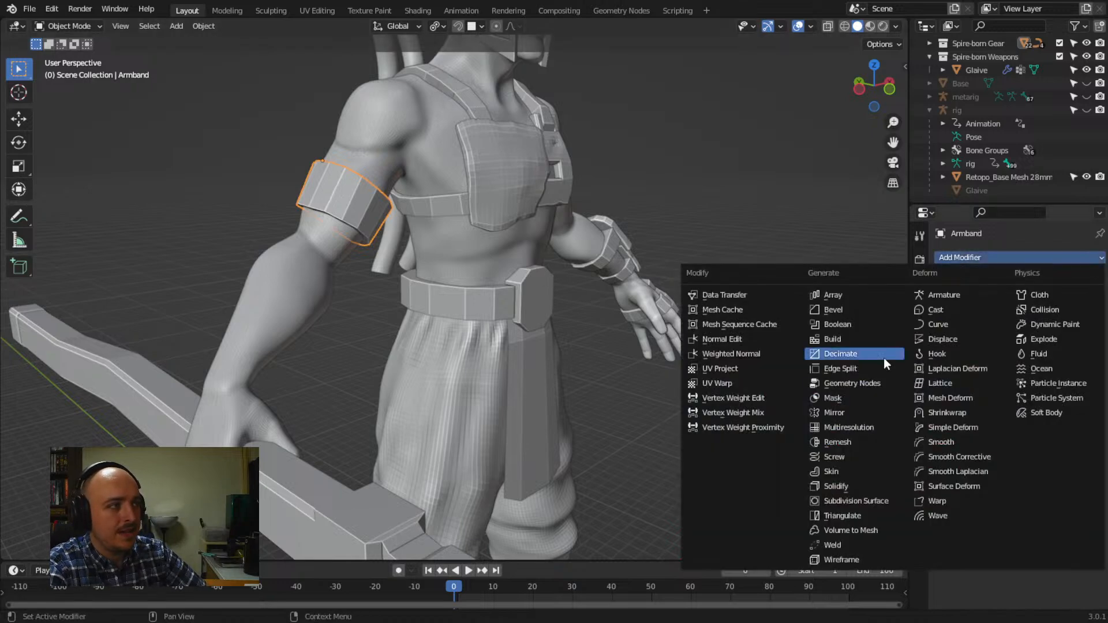
click(863, 427)
click(1035, 397)
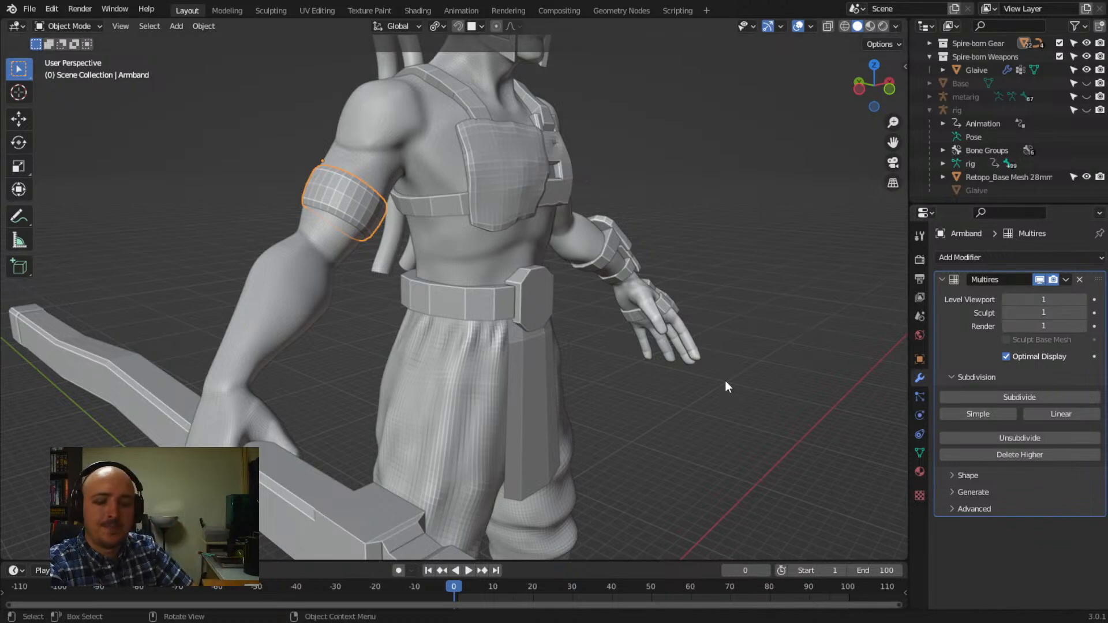
key(ctrl+z)
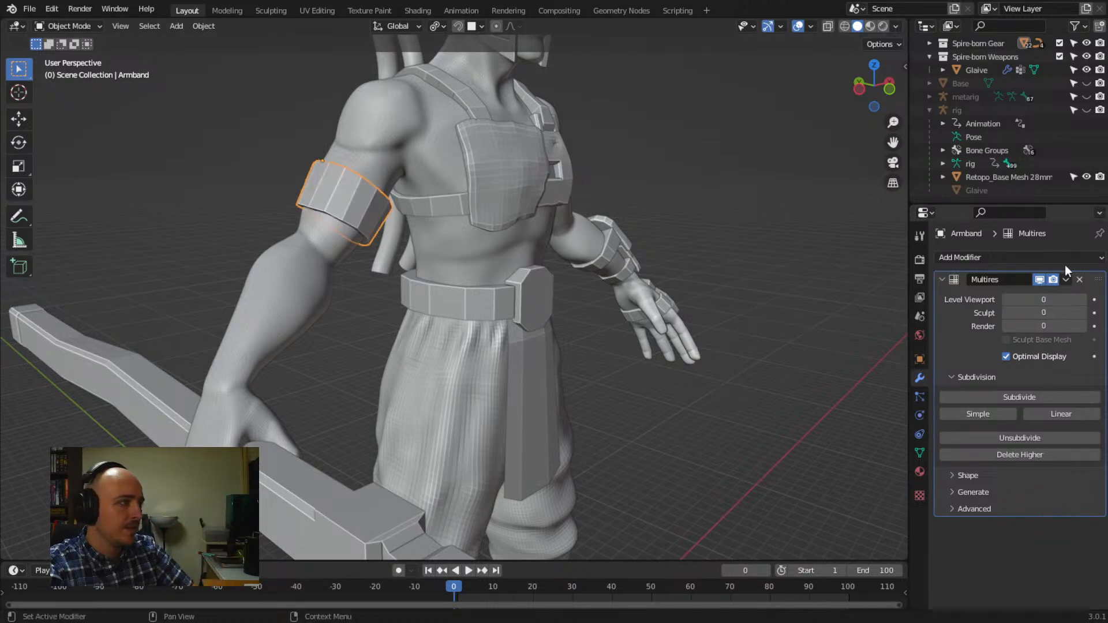
Add two loop cuts around the armband's outer face, one close to its upper edge and one close to its lower edge
key(Tab)
shift+middle_drag(355, 208, 430, 328)
scroll(432, 314, up, 3)
key(ctrl+r)
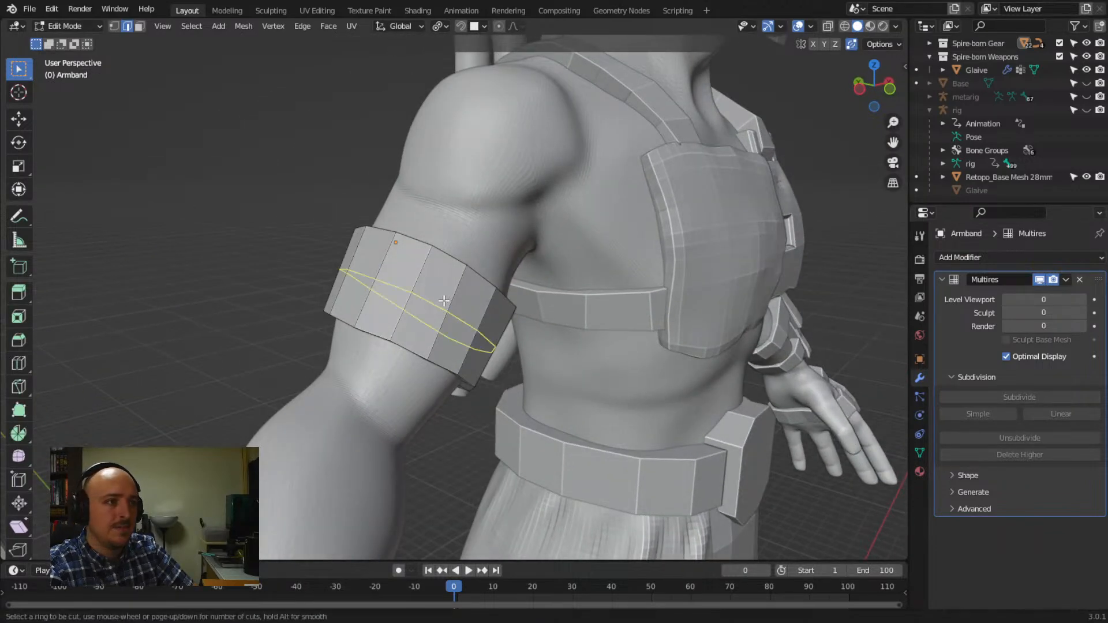
click(443, 301)
click(472, 267)
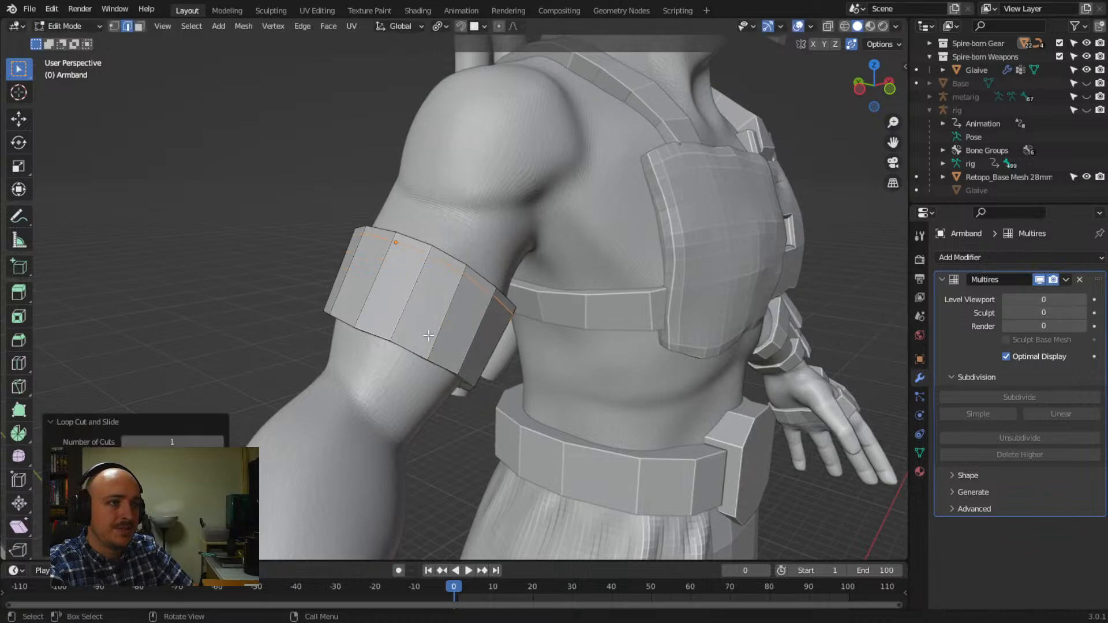
key(ctrl+r)
click(423, 346)
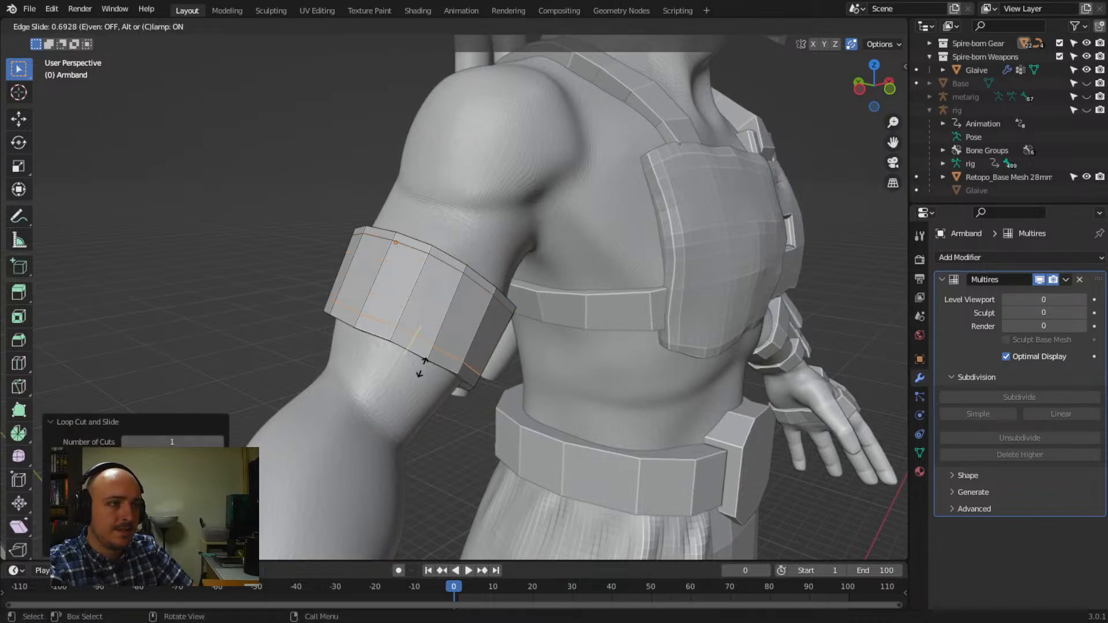
click(426, 371)
middle_drag(428, 374, 477, 382)
middle_drag(456, 385, 528, 316)
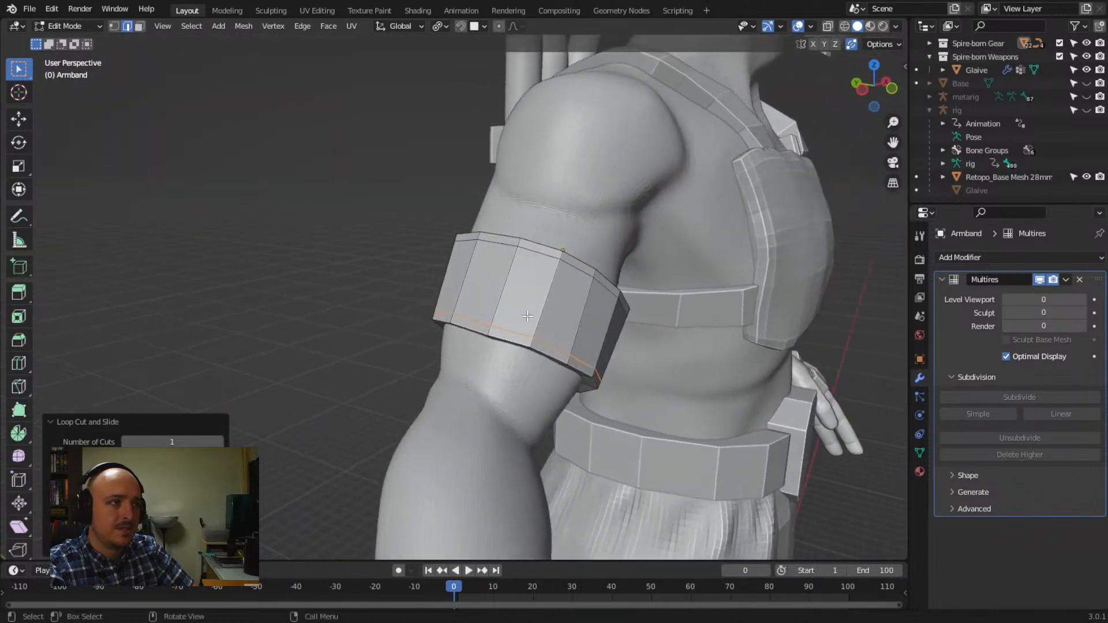
With X-ray on, add two loop cuts around the armband's inner face close to its lower and upper edges, and turn X-ray off
click(828, 27)
middle_drag(520, 323, 508, 272)
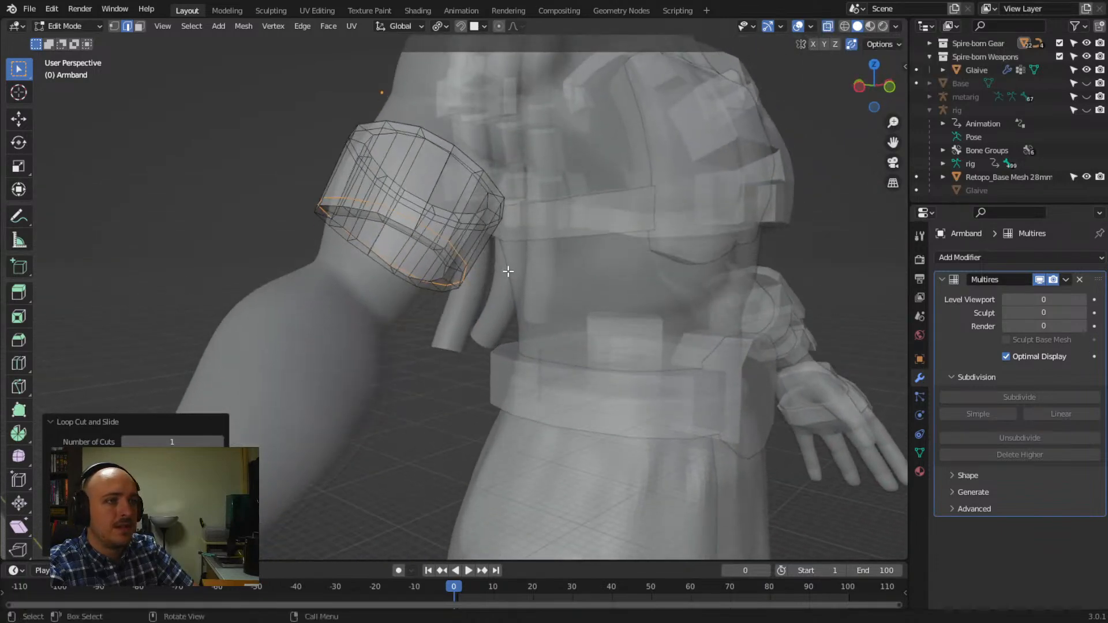
scroll(389, 235, up, 6)
key(ctrl+r)
click(349, 198)
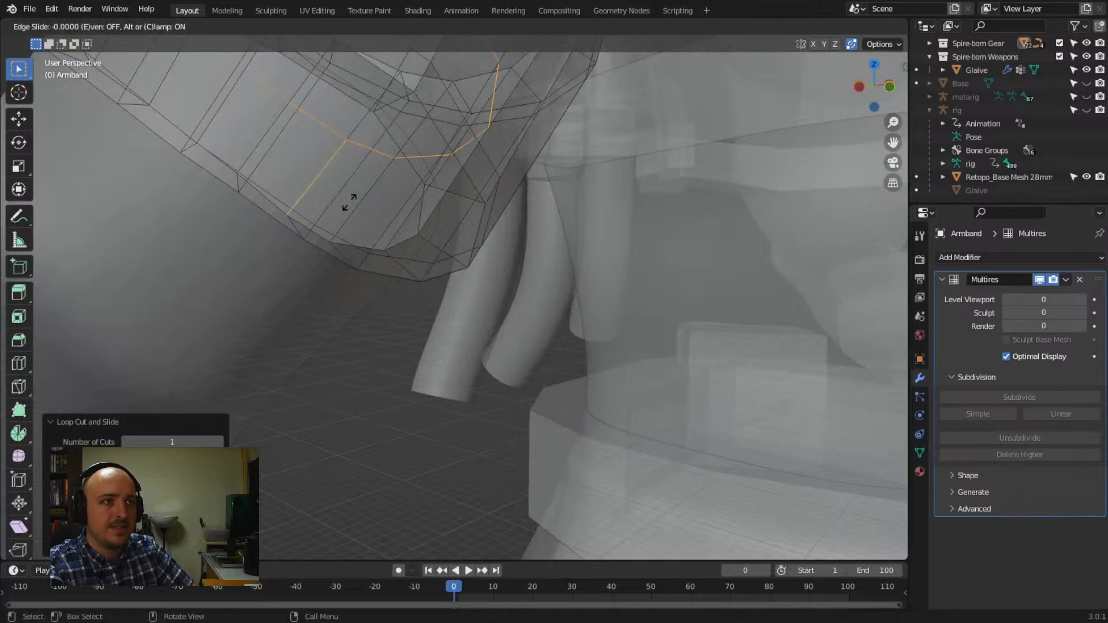
click(314, 275)
scroll(334, 263, down, 5)
middle_drag(410, 259, 285, 360)
key(ctrl+r)
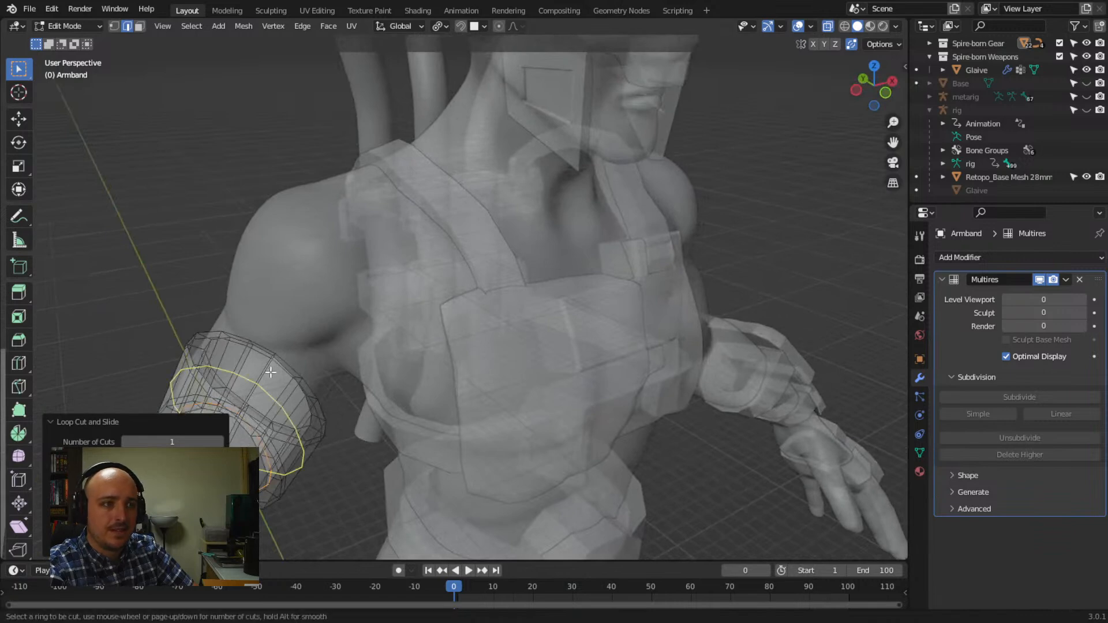
click(276, 368)
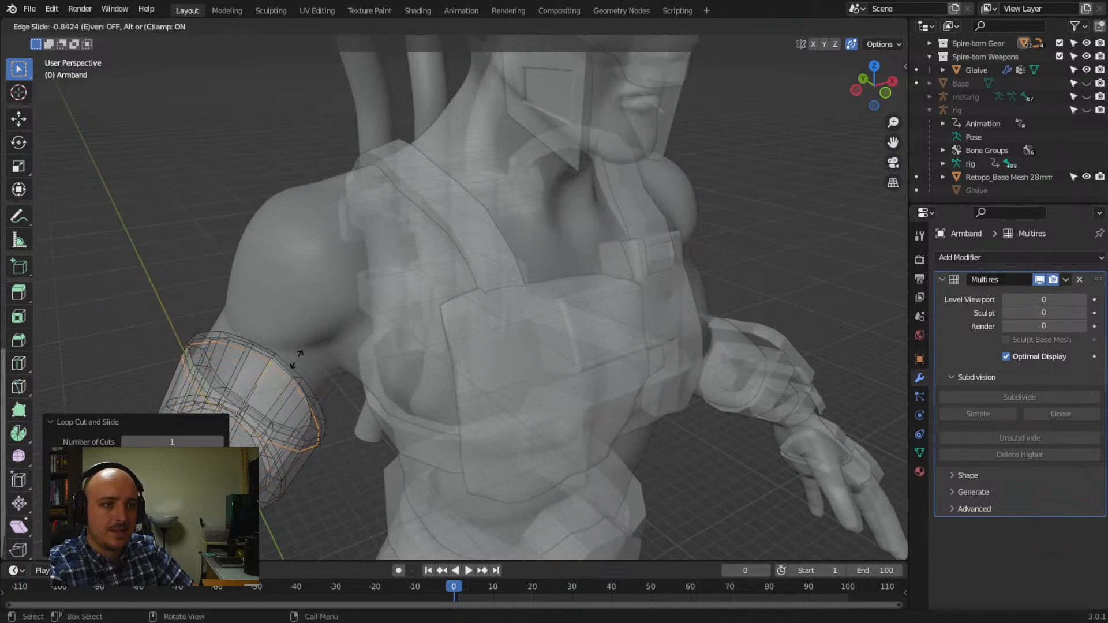
click(296, 359)
middle_drag(299, 366, 340, 354)
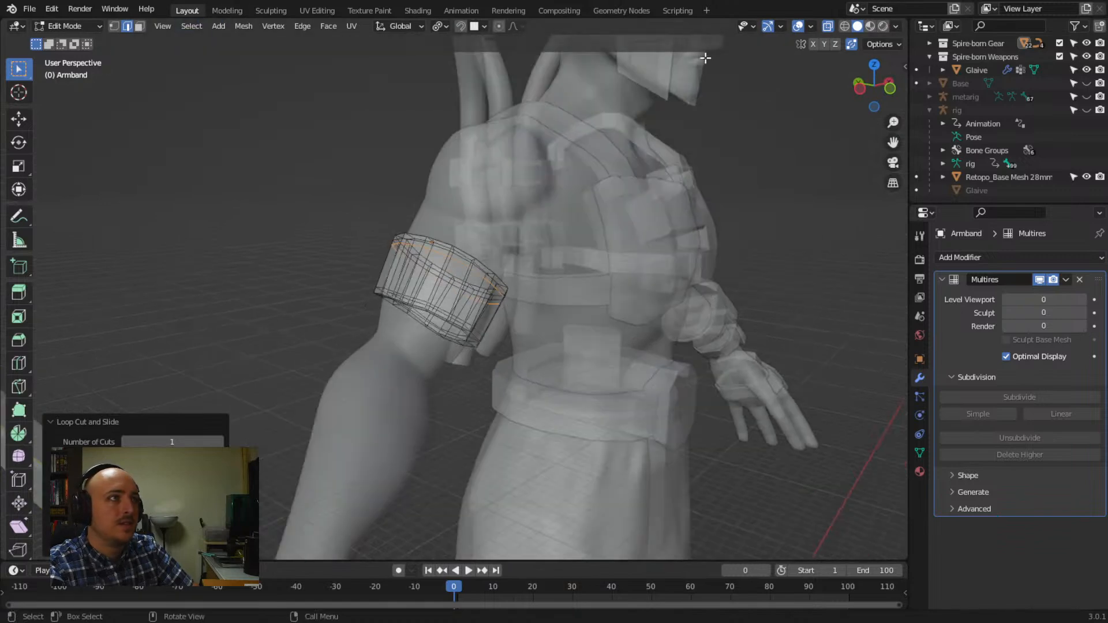
click(827, 27)
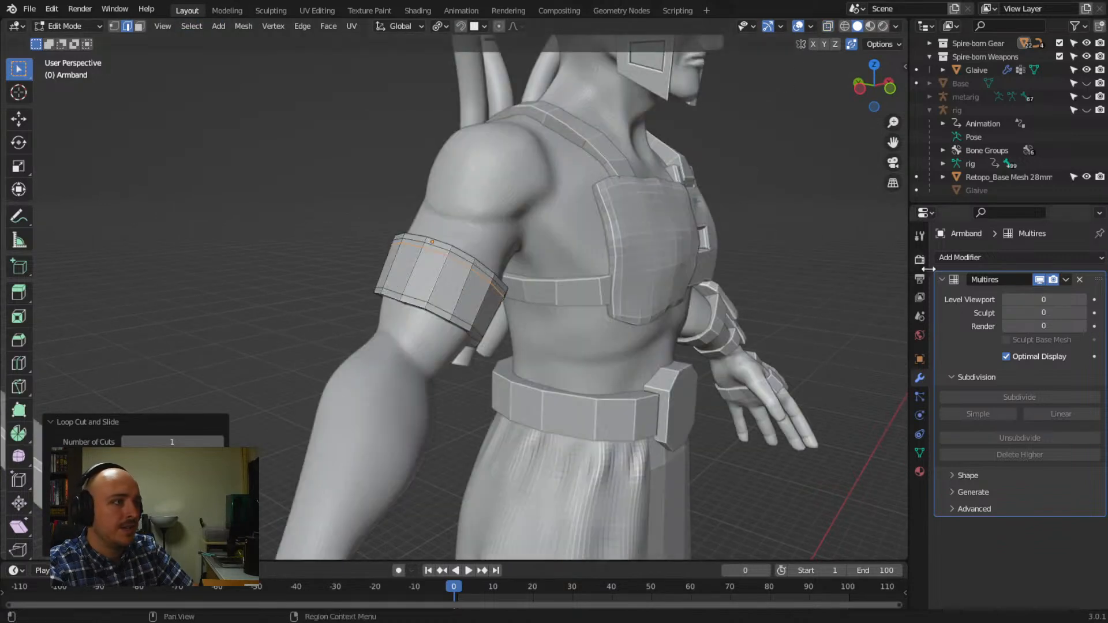
Return to Object Mode and subdivide the armband's Multires modifier twice, to level 2
key(Tab)
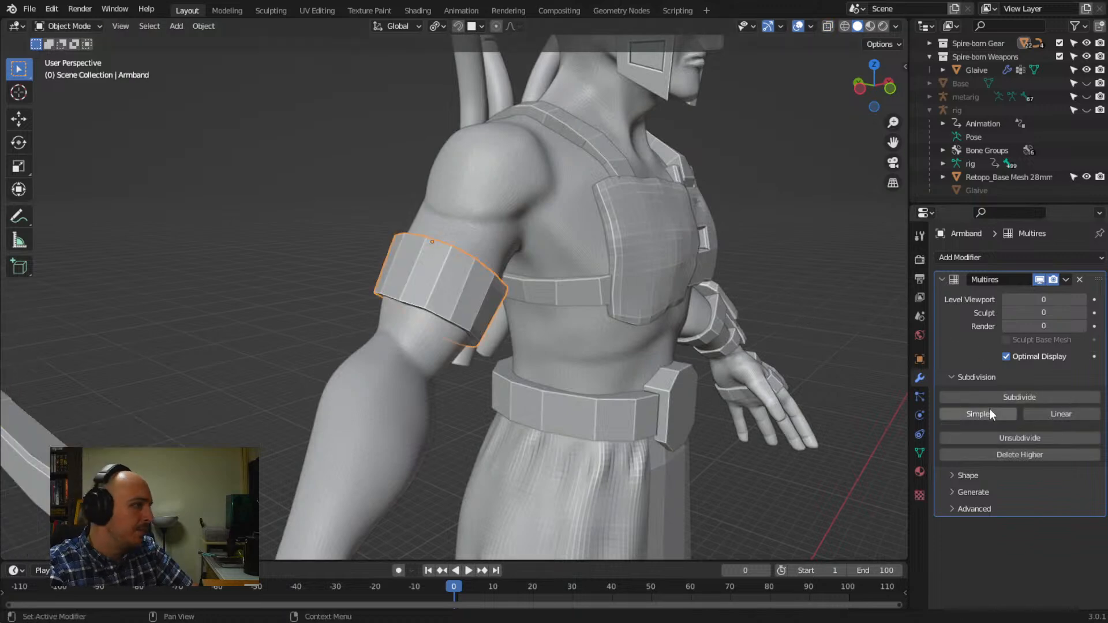
click(1000, 396)
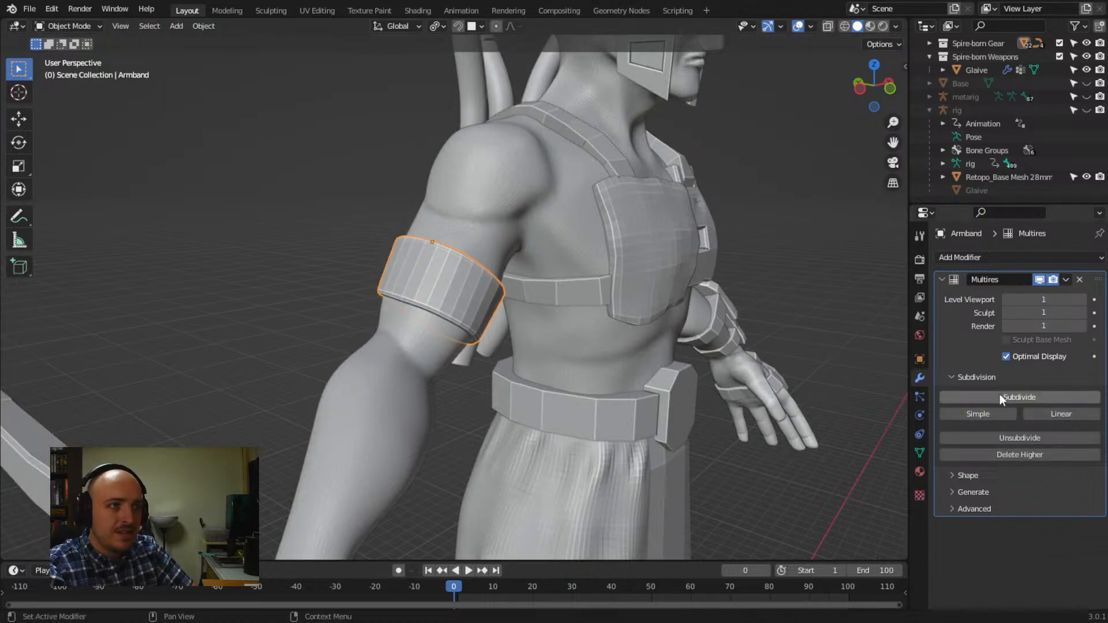
click(999, 397)
middle_drag(658, 405, 596, 392)
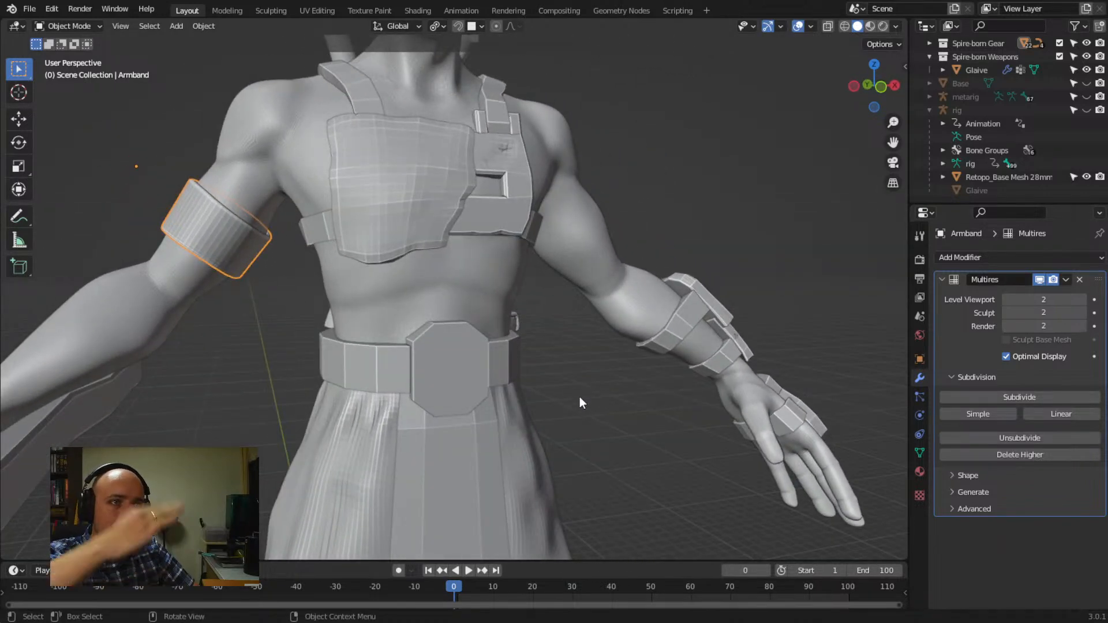
middle_drag(369, 362, 438, 368)
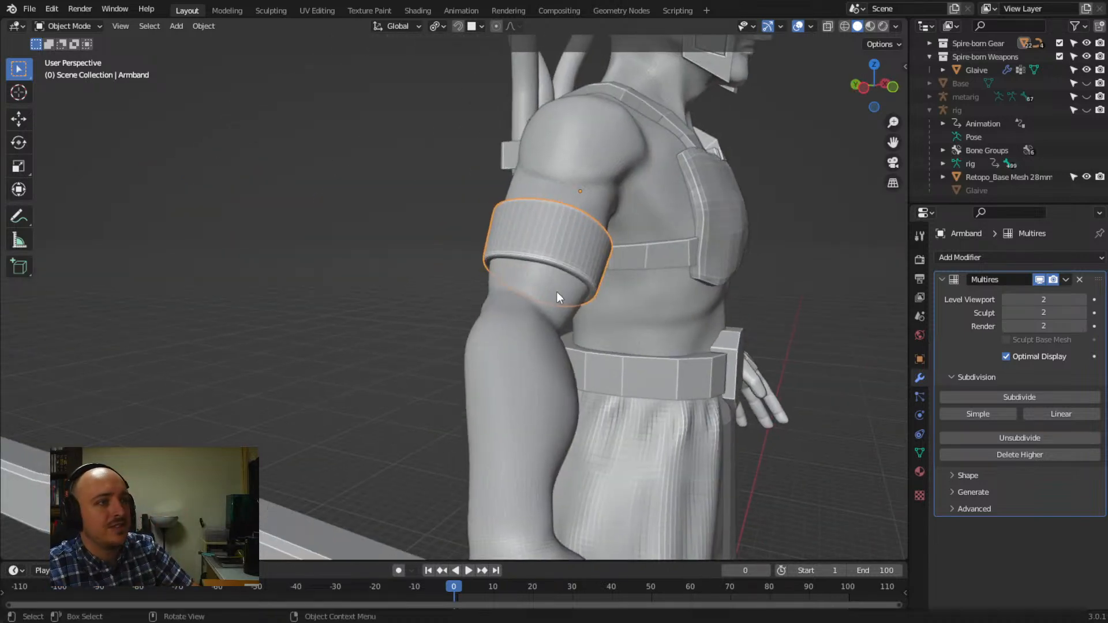
scroll(556, 292, up, 3)
mouse_move(556, 292)
middle_down()
mouse_move(559, 274)
mouse_move(549, 280)
middle_up()
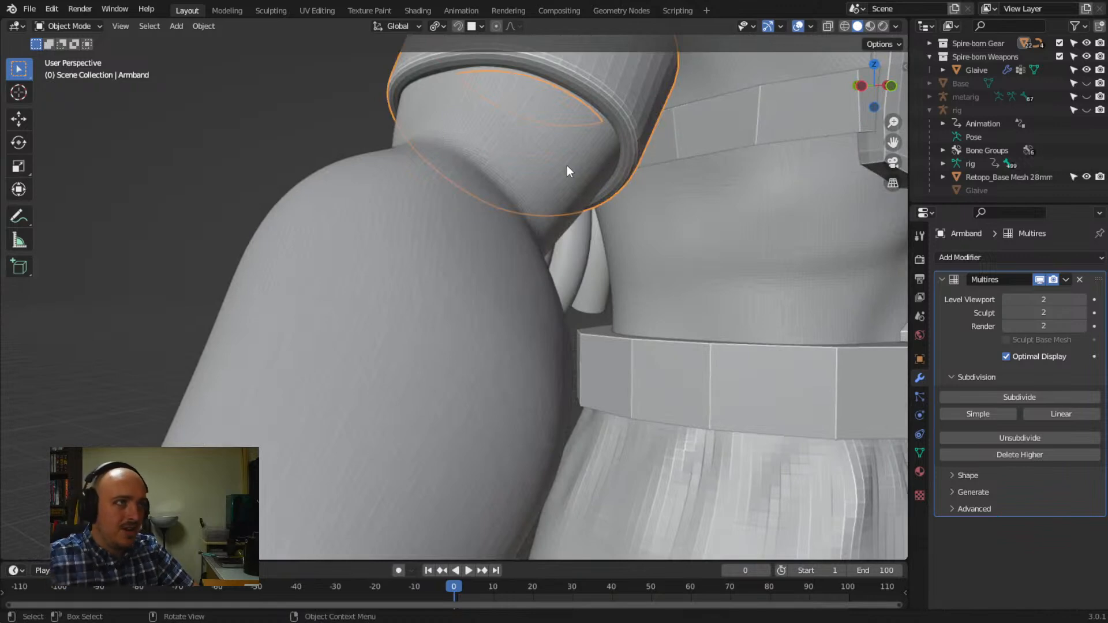
scroll(467, 160, down, 5)
middle_drag(467, 159, 359, 282)
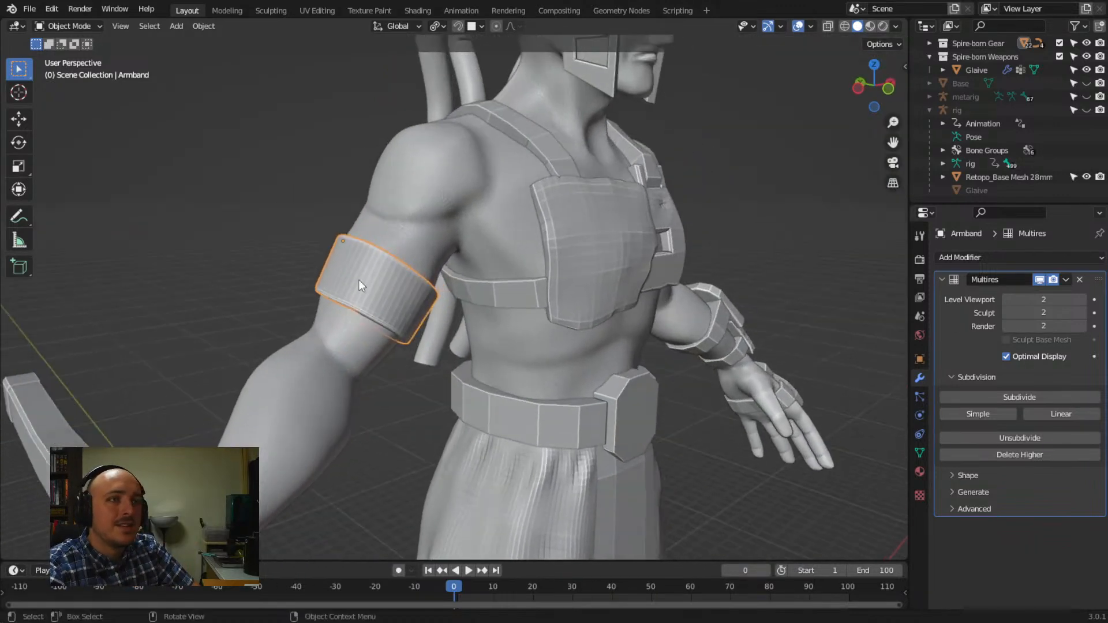
Switch to the Sculpting workspace and pull the armband's outer side and rims into an uneven shape with the Grab brush
click(277, 14)
middle_drag(280, 213, 327, 251)
drag(298, 267, 299, 251)
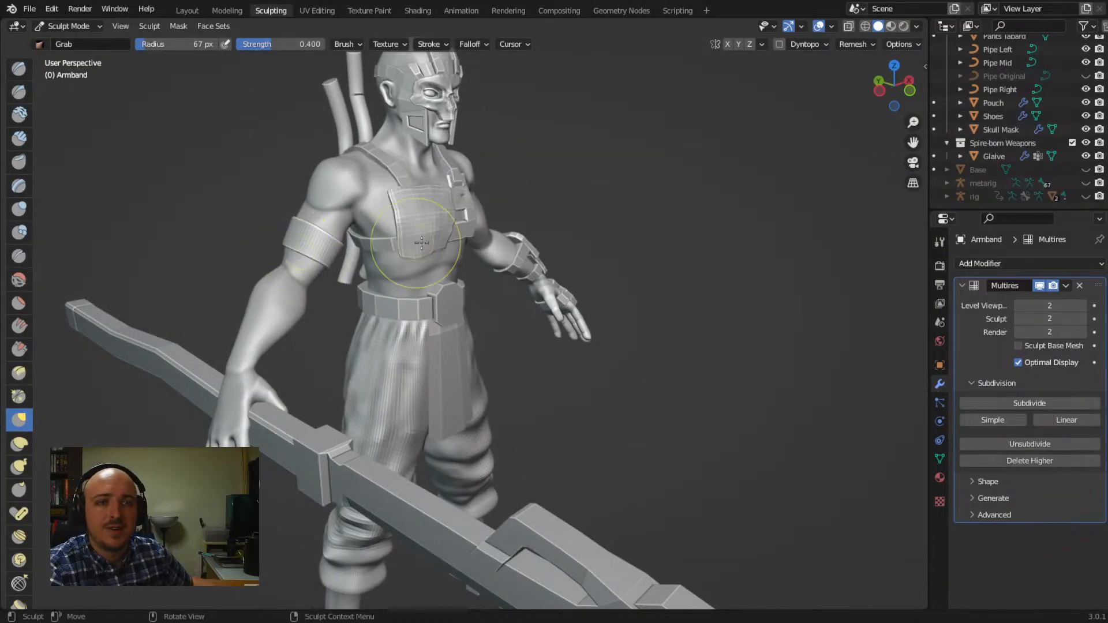
middle_drag(321, 261, 346, 282)
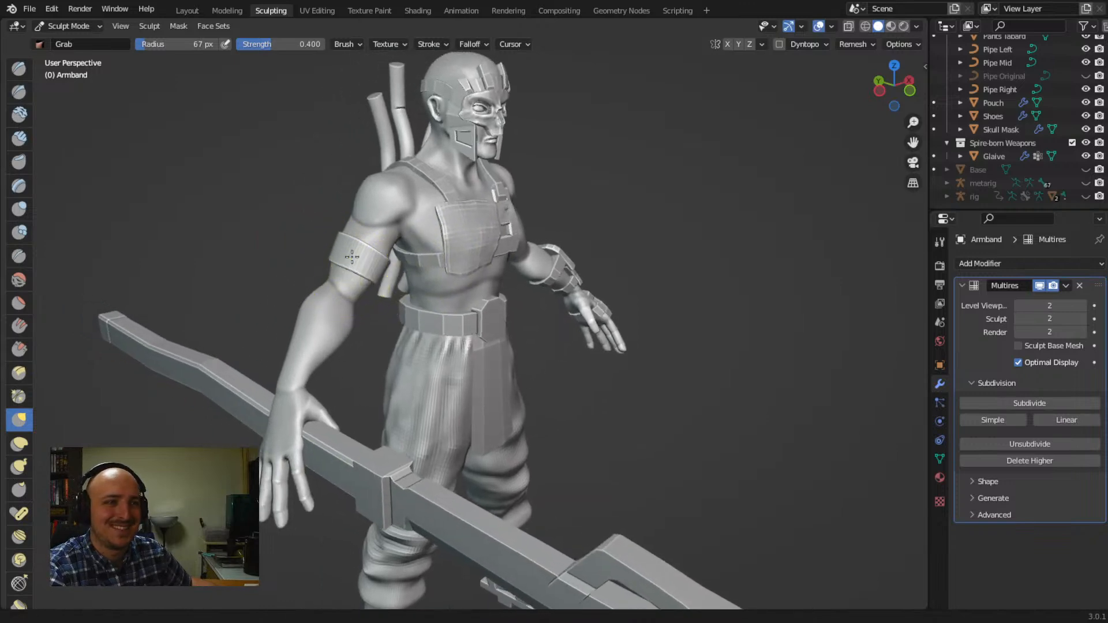
scroll(347, 261, up, 5)
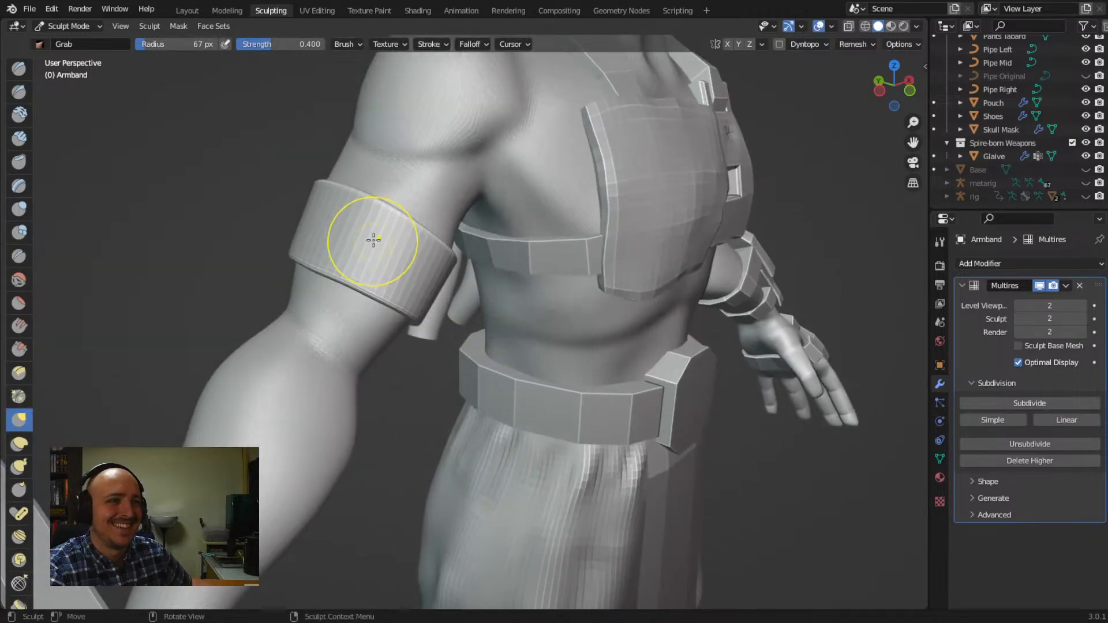
drag(355, 225, 347, 241)
middle_drag(346, 248, 277, 282)
drag(277, 281, 279, 277)
middle_drag(279, 277, 333, 215)
drag(320, 212, 333, 216)
Deform the armband's surface and rims further around the side and front of the arm with the Grab brush
mouse_move(390, 224)
middle_down()
mouse_move(320, 226)
mouse_move(335, 243)
mouse_move(359, 235)
mouse_move(485, 276)
middle_up()
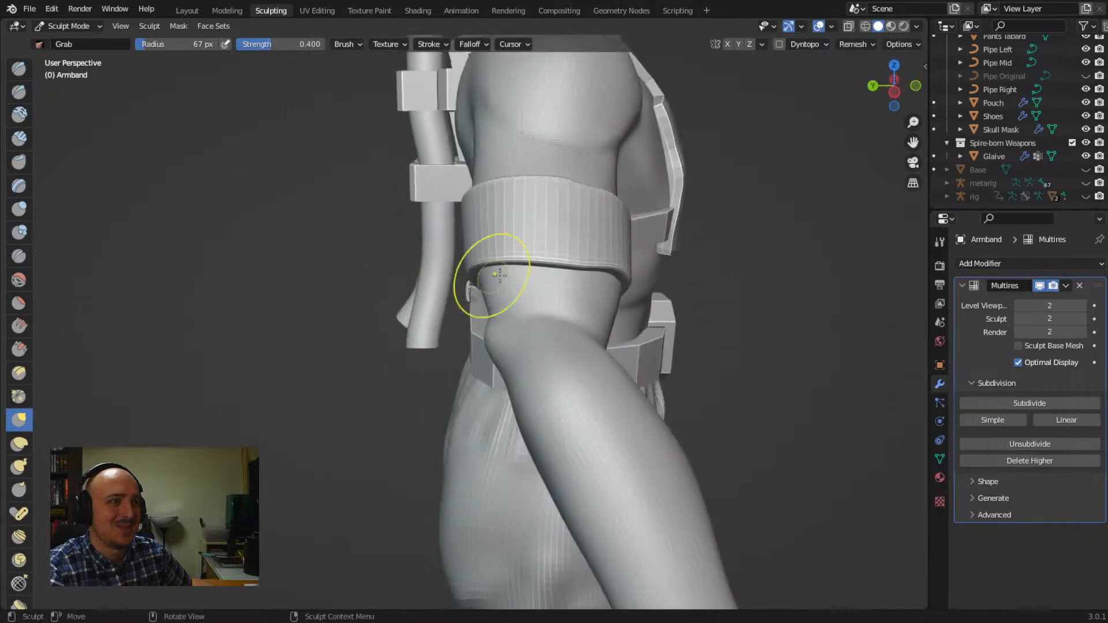
middle_drag(564, 260, 389, 247)
mouse_move(298, 204)
middle_down()
mouse_move(370, 240)
mouse_move(495, 235)
mouse_move(465, 248)
middle_up()
drag(465, 243, 470, 229)
middle_drag(549, 223, 341, 258)
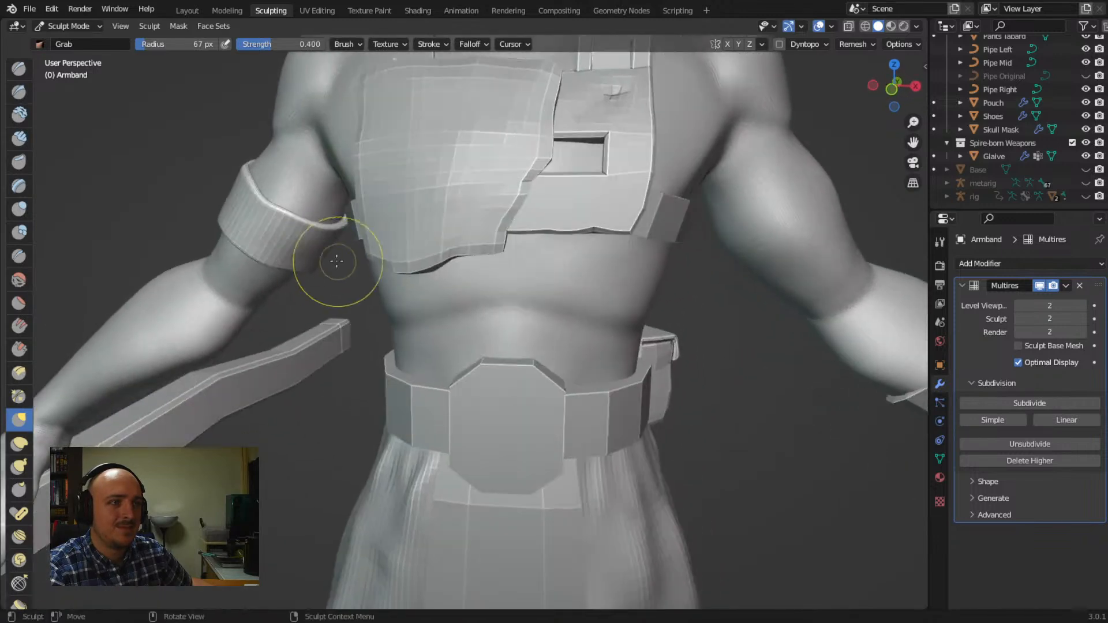
middle_drag(274, 252, 292, 221)
drag(242, 214, 307, 225)
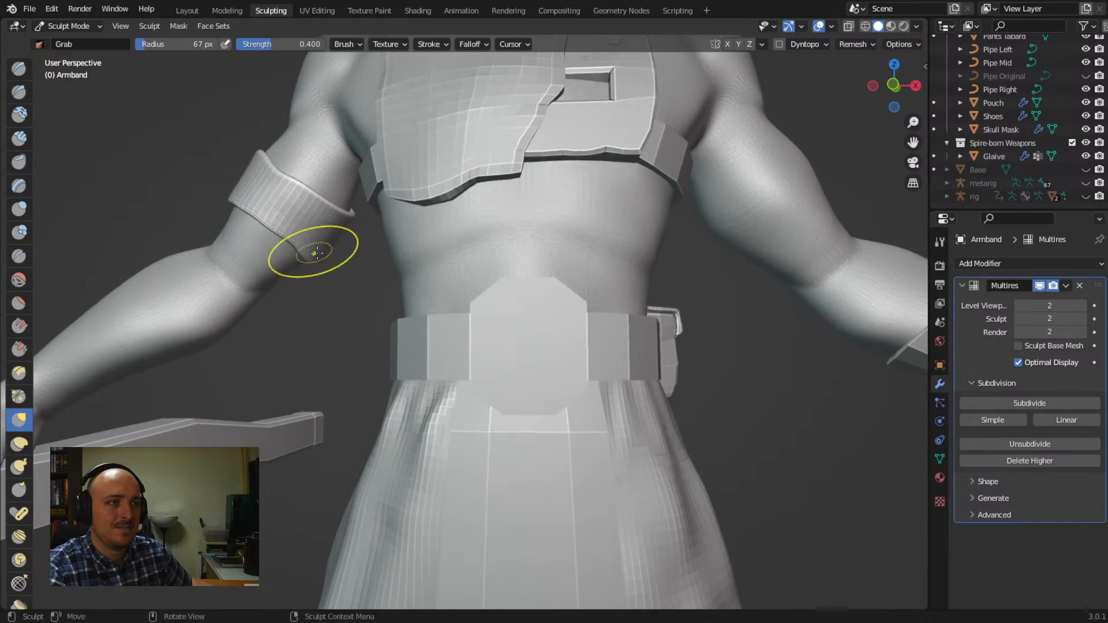
Examine the sculpted armband from behind and the front together with the whole figure
mouse_move(322, 252)
middle_down()
mouse_move(376, 277)
mouse_move(601, 169)
middle_up()
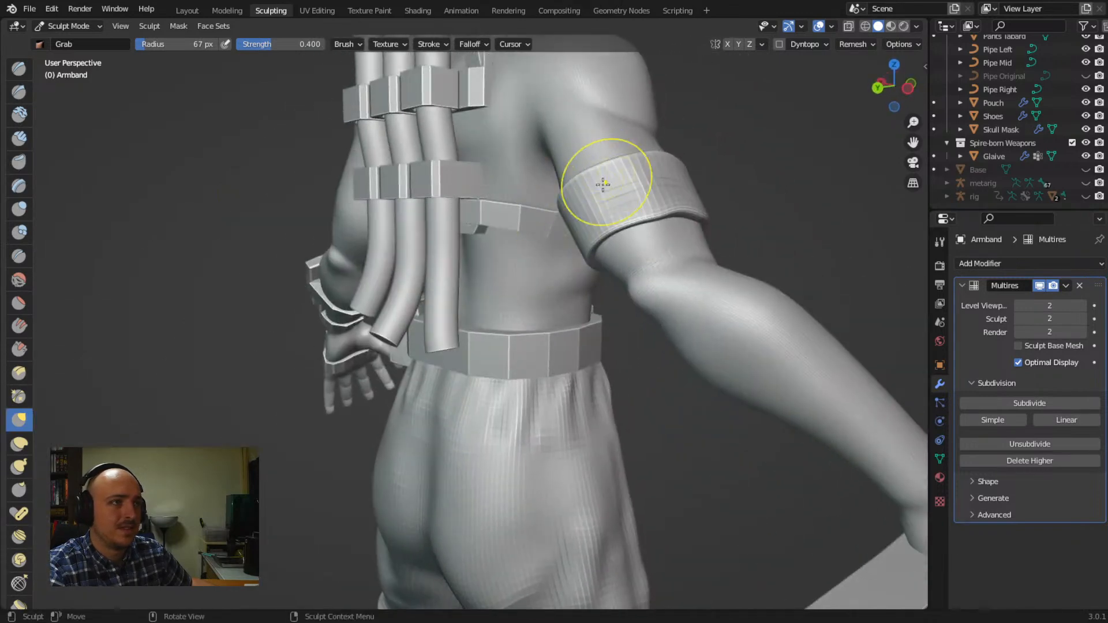
mouse_move(608, 293)
middle_down()
mouse_move(480, 287)
mouse_move(443, 328)
mouse_move(402, 339)
mouse_move(380, 301)
mouse_move(378, 268)
mouse_move(317, 259)
mouse_move(451, 308)
mouse_move(441, 305)
mouse_move(495, 285)
mouse_move(568, 316)
mouse_move(506, 317)
mouse_move(566, 289)
mouse_move(618, 286)
mouse_move(440, 330)
mouse_move(450, 305)
mouse_move(521, 282)
middle_up()
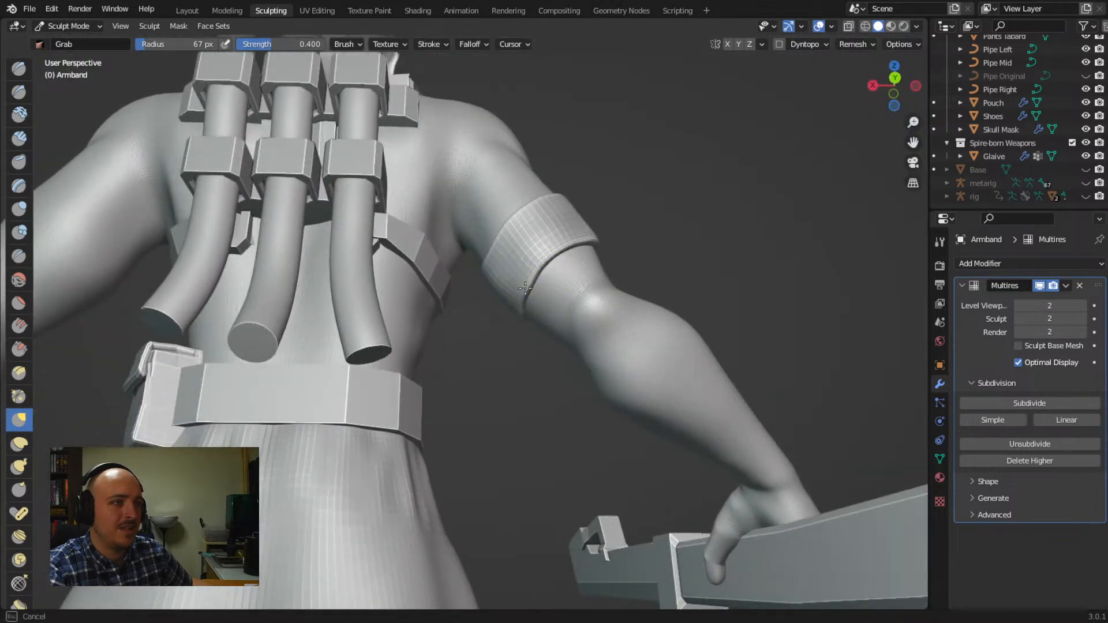
middle_drag(508, 309, 357, 342)
middle_drag(421, 321, 368, 317)
ctrl+middle_drag(458, 275, 443, 428)
ctrl+middle_drag(477, 258, 484, 315)
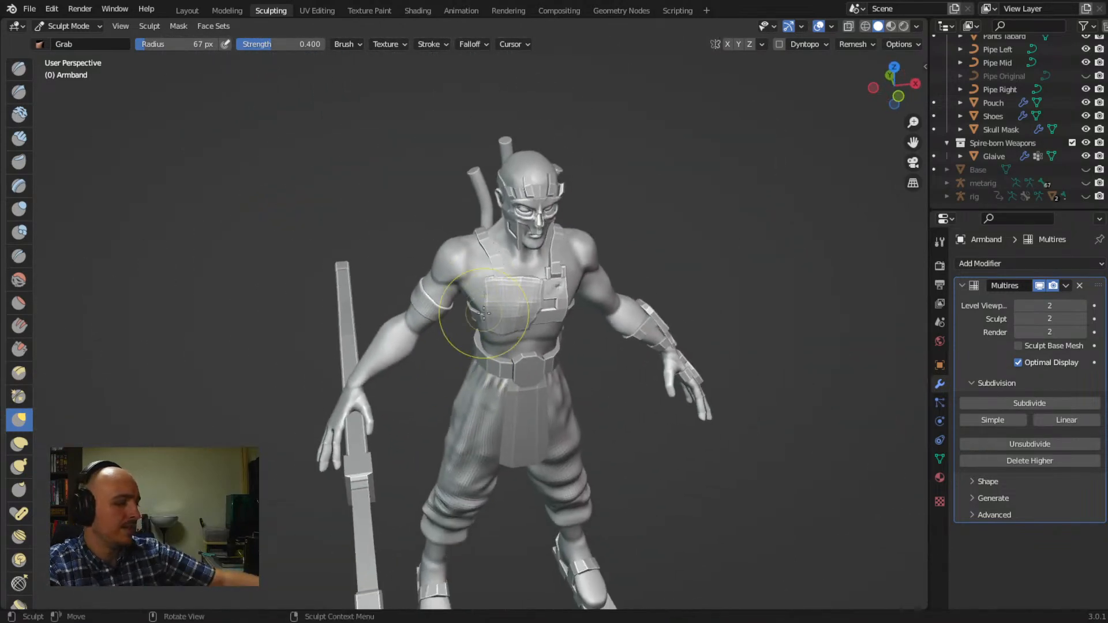
mouse_move(440, 371)
middle_down()
mouse_move(456, 293)
mouse_move(504, 321)
mouse_move(488, 316)
middle_up()
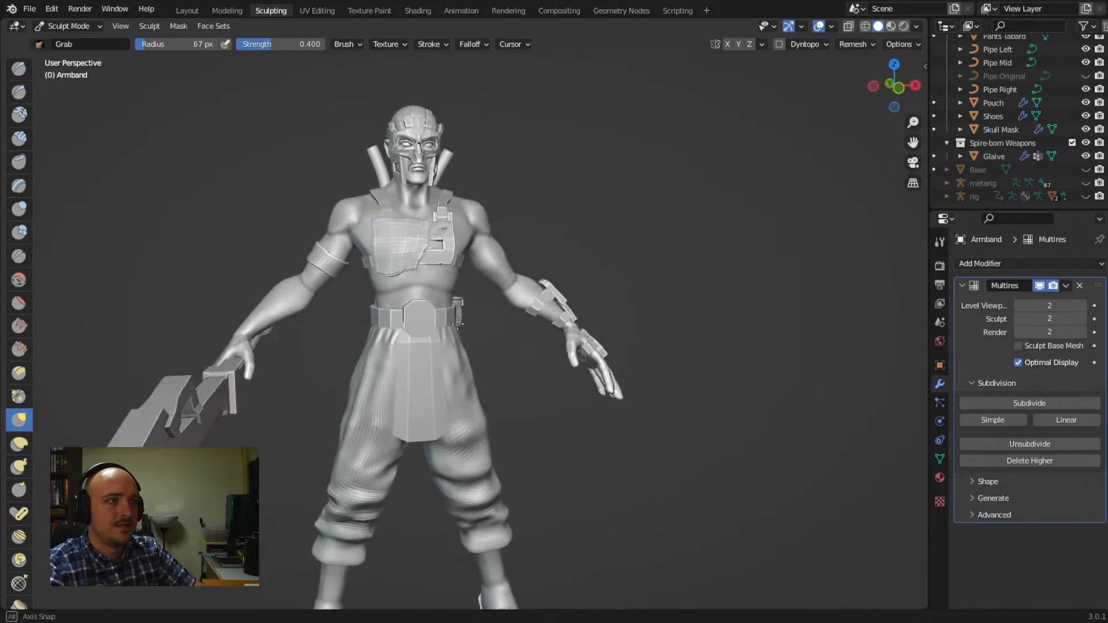
Return to the Layout workspace, select the shoulder strap Armor Strap Chest 2, and apply its Solidify modifier
click(194, 9)
scroll(547, 341, up, 2)
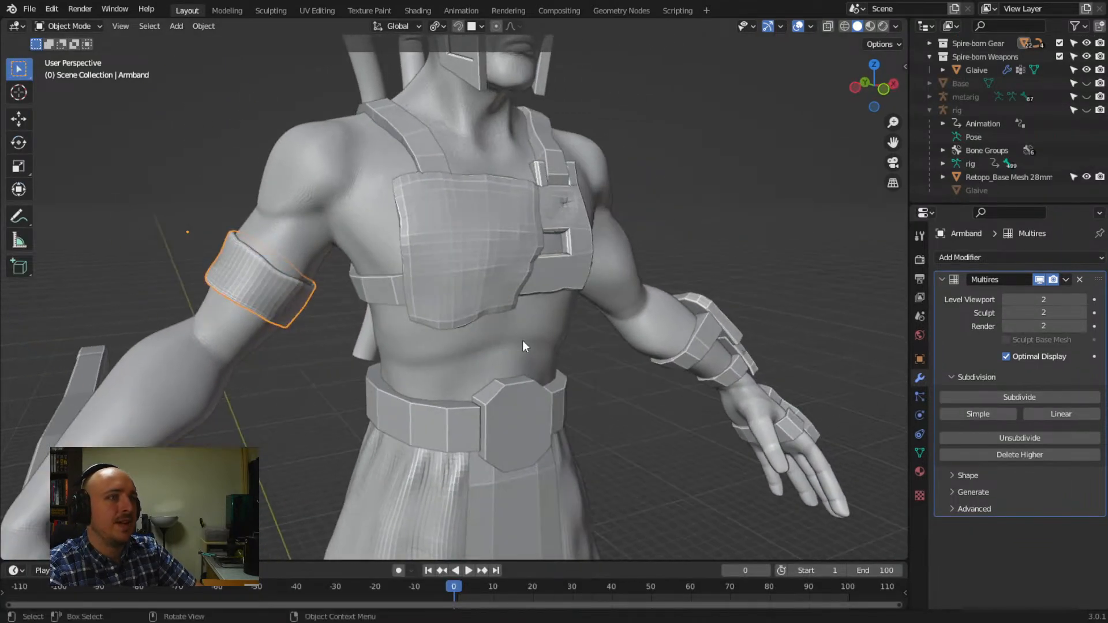
scroll(522, 341, down, 4)
scroll(524, 376, up, 1)
middle_drag(437, 292, 500, 213)
click(501, 207)
middle_drag(504, 252, 389, 285)
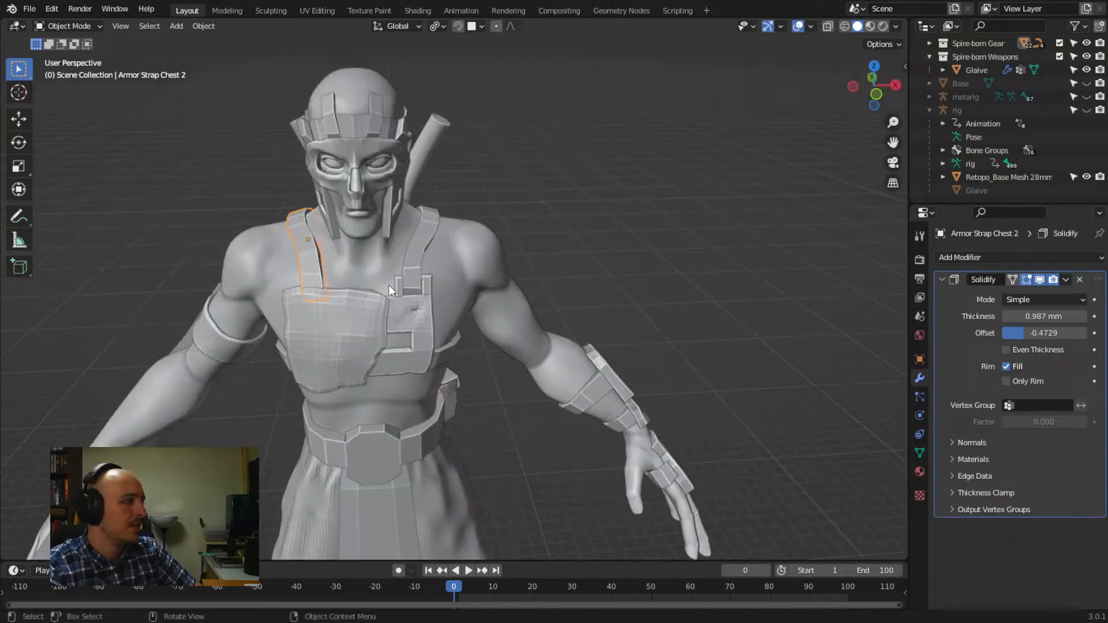
click(1062, 280)
click(1052, 293)
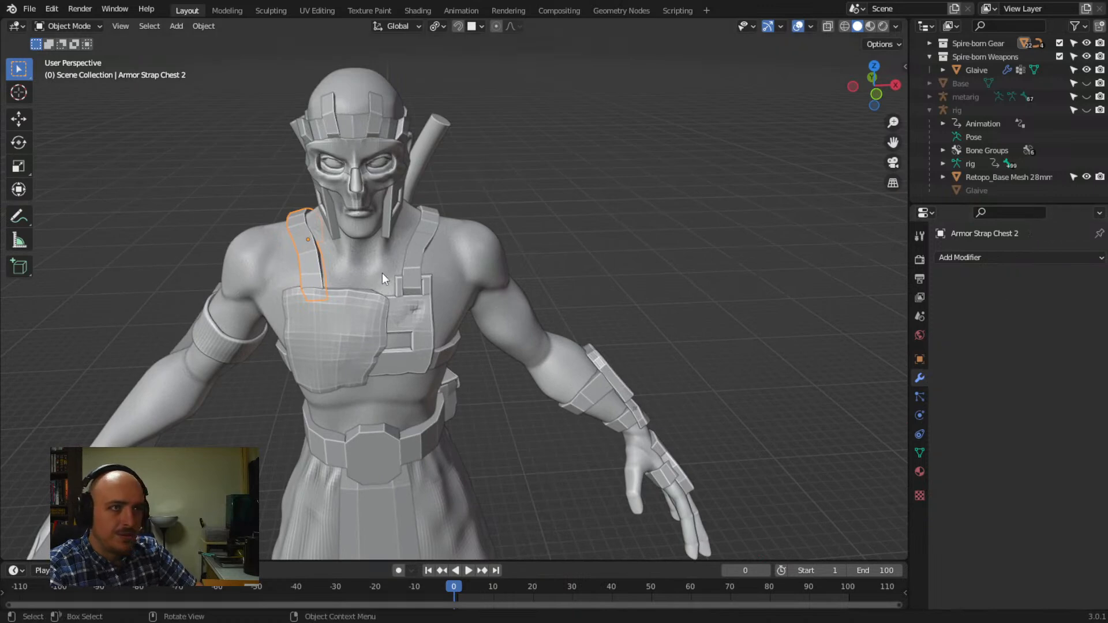
Add a lengthwise edge loop close to each long edge of the shoulder strap Armor Strap Chest 2
key(Tab)
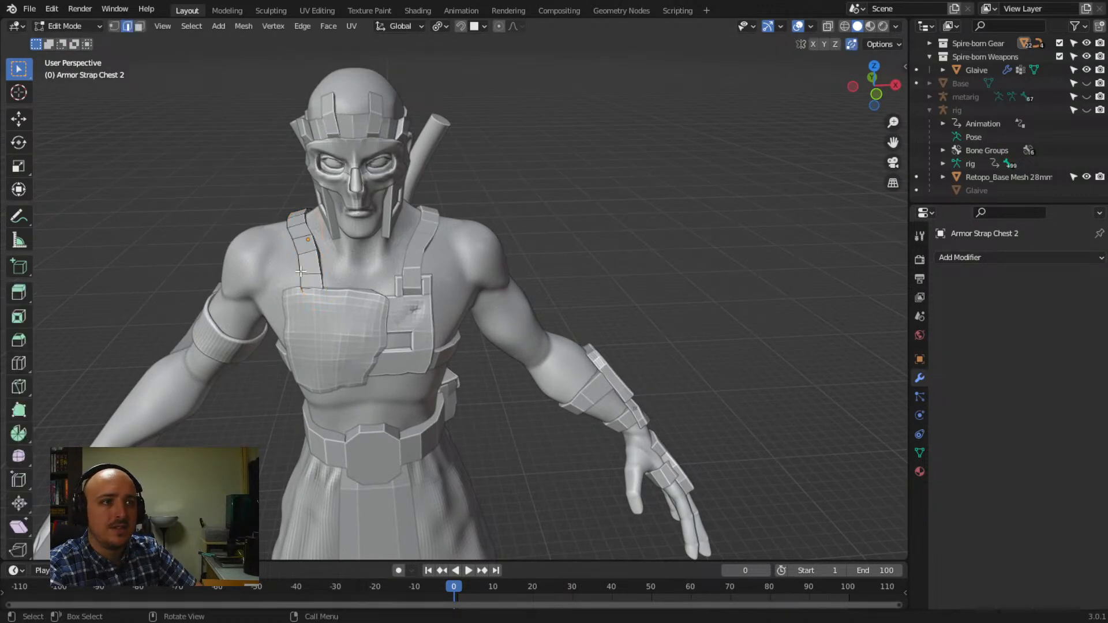
scroll(297, 275, up, 5)
middle_drag(313, 280, 350, 283)
key(ctrl+r)
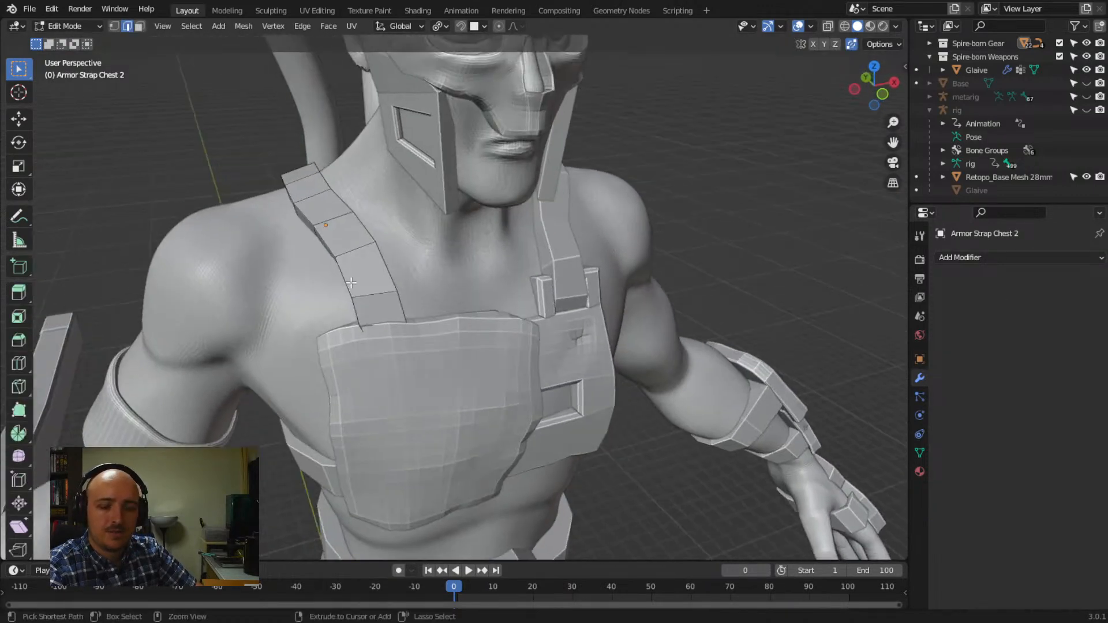
click(369, 261)
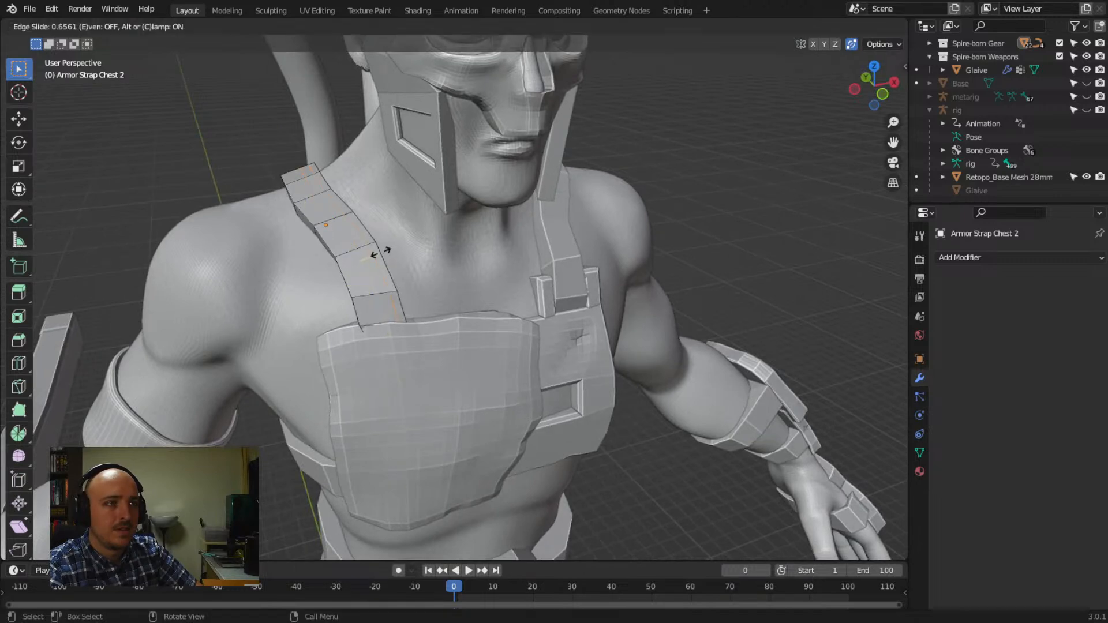
click(345, 251)
key(g)
key(g)
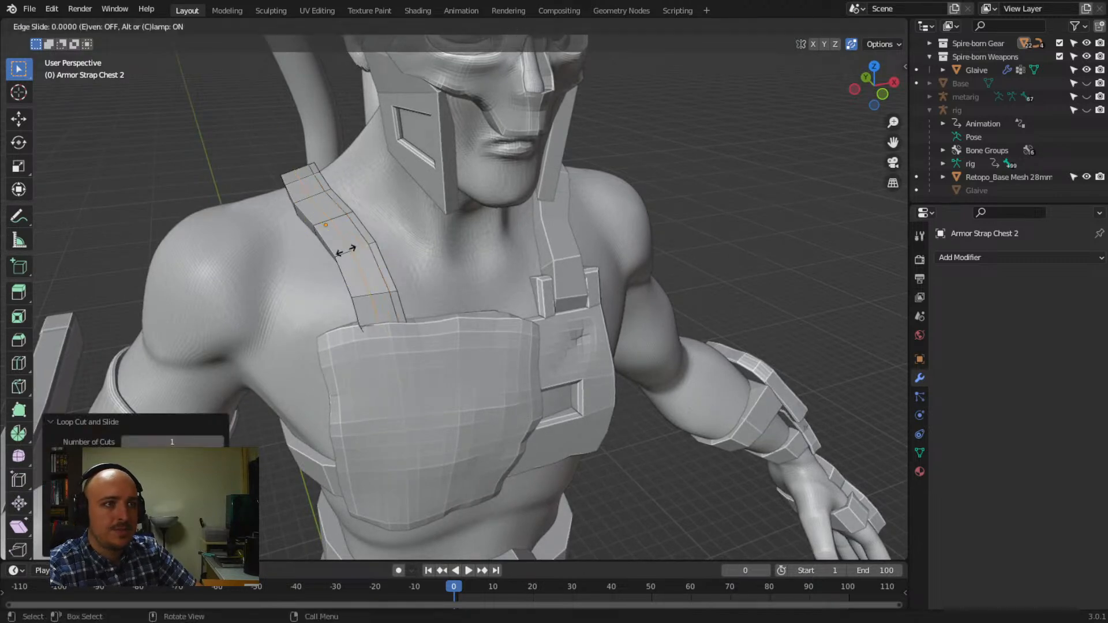
click(333, 253)
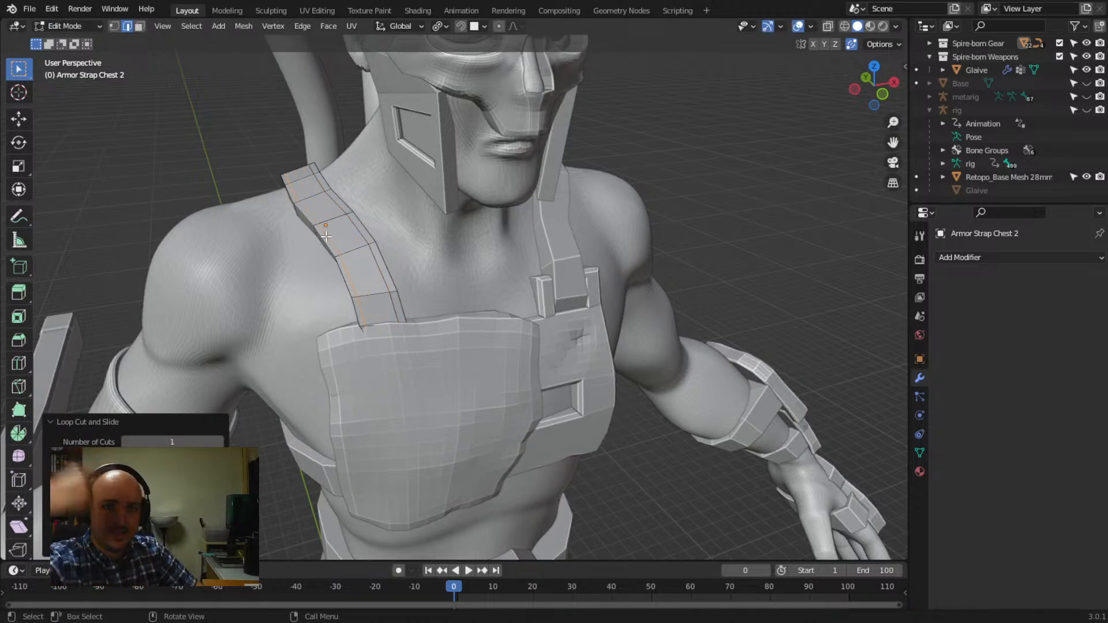
Enable X-ray display and add a crosswise edge loop close to the strap's front end behind the chest plate
middle_drag(320, 241, 365, 243)
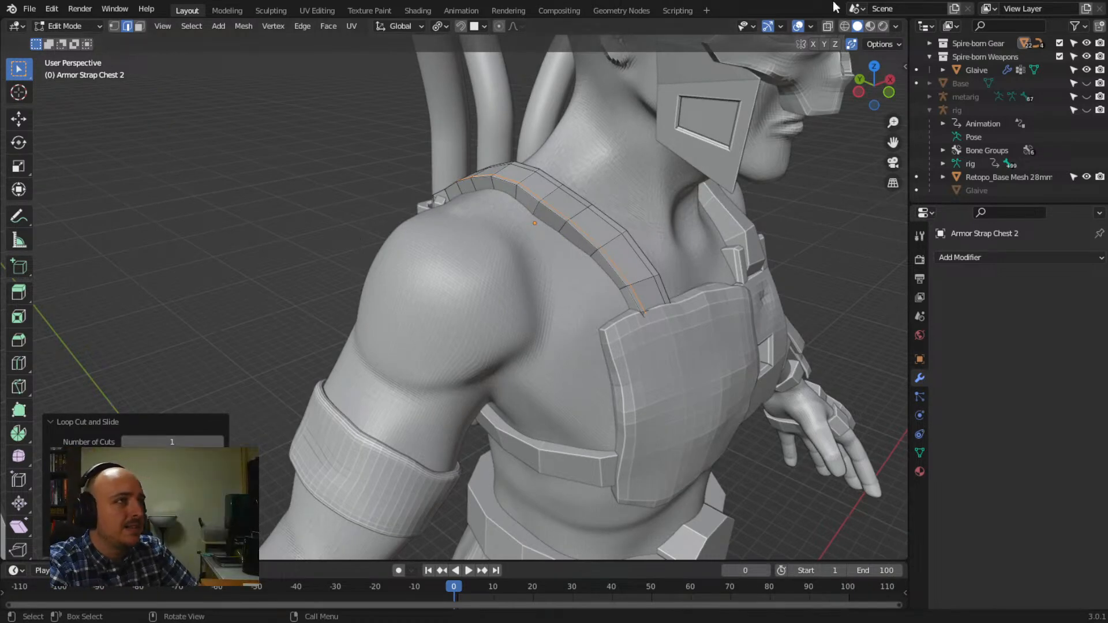
click(828, 27)
scroll(673, 297, up, 3)
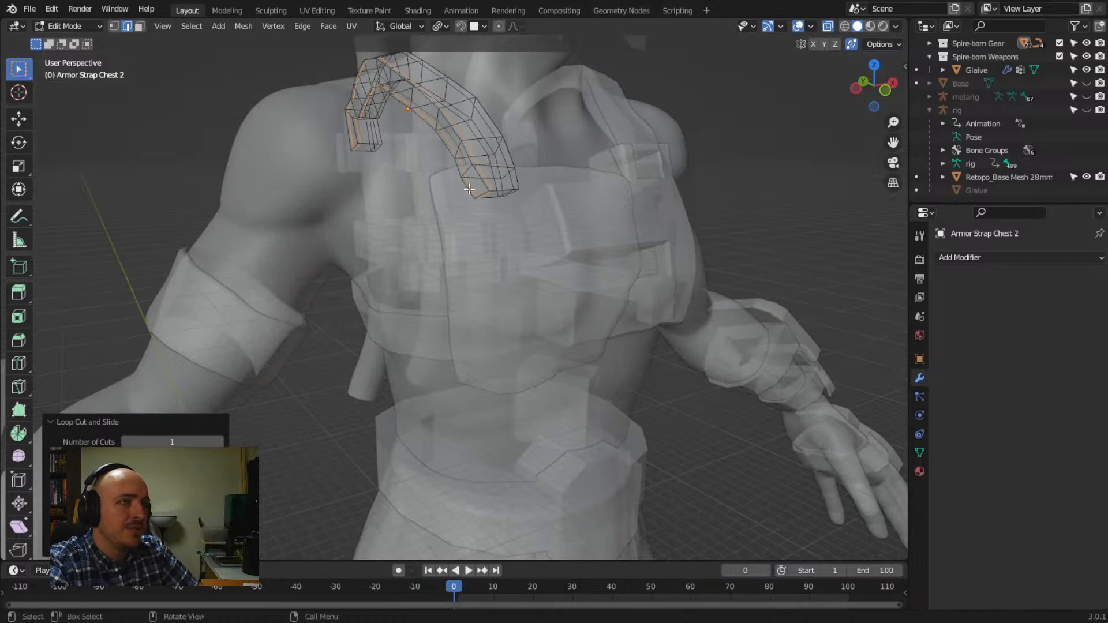
scroll(507, 191, up, 5)
scroll(513, 190, down, 4)
middle_drag(514, 189, 497, 203)
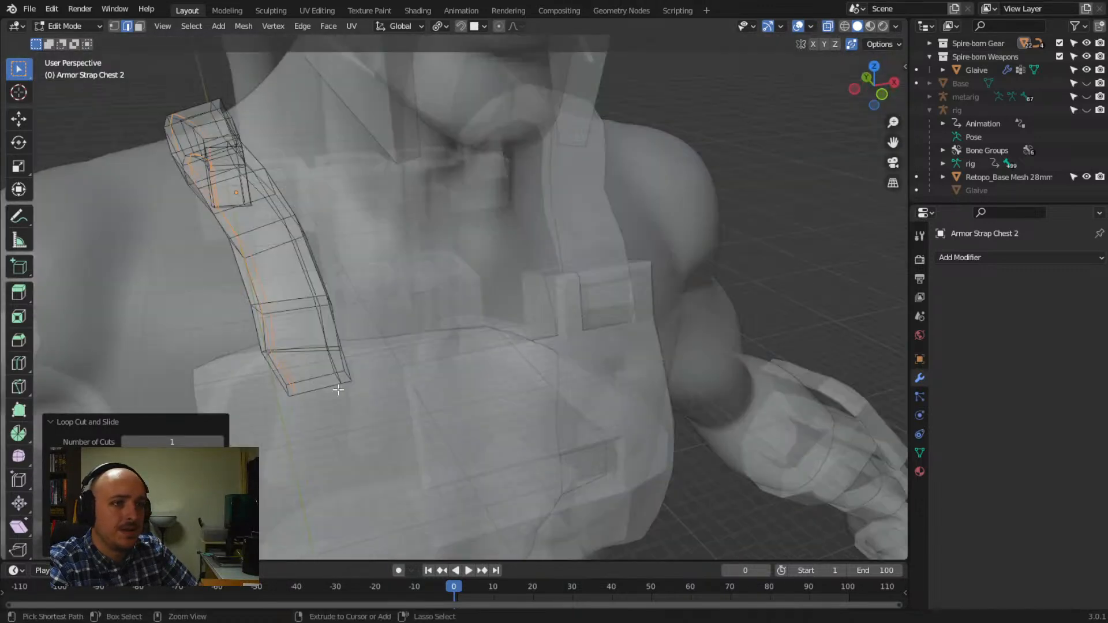
key(ctrl+r)
click(292, 390)
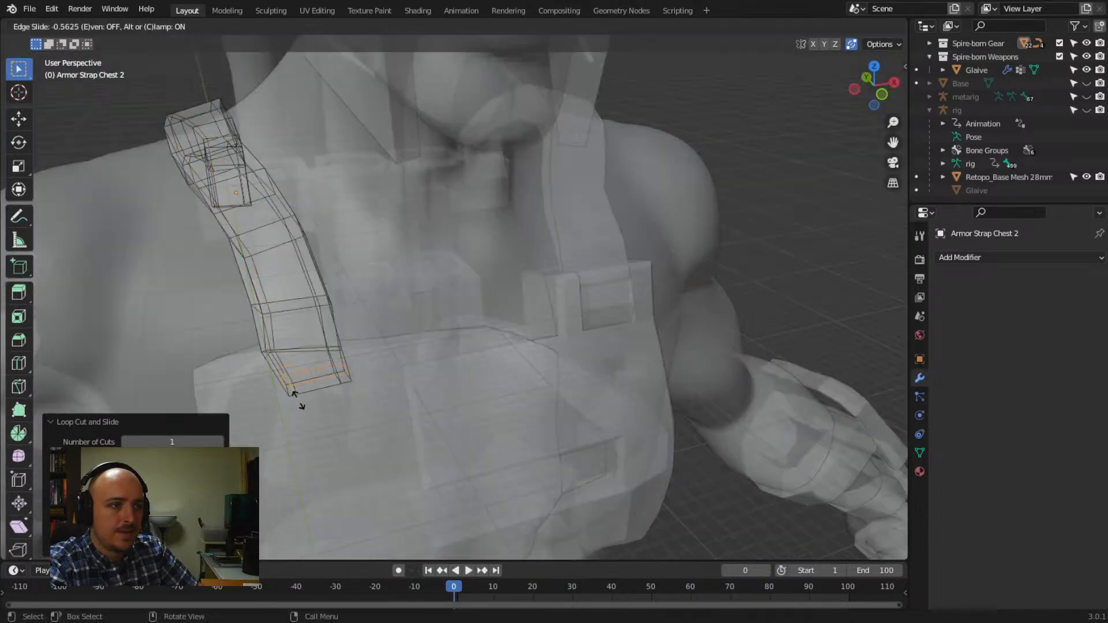
click(295, 397)
Add a crosswise edge loop close to the strap's back end near the pipe holders
middle_drag(294, 397, 415, 336)
key(ctrl+r)
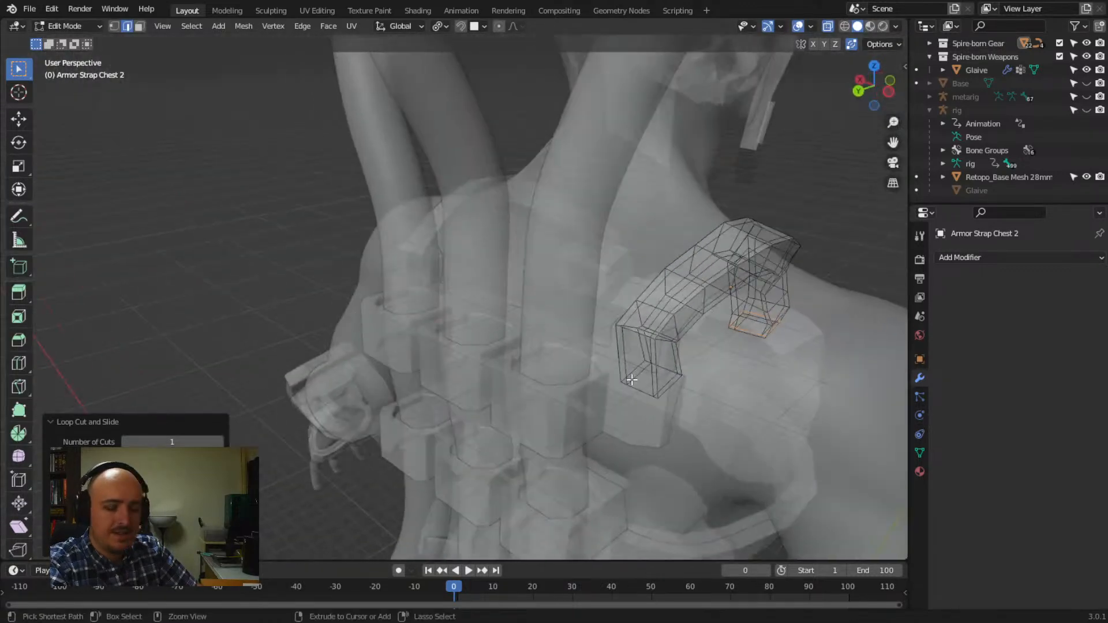
click(628, 375)
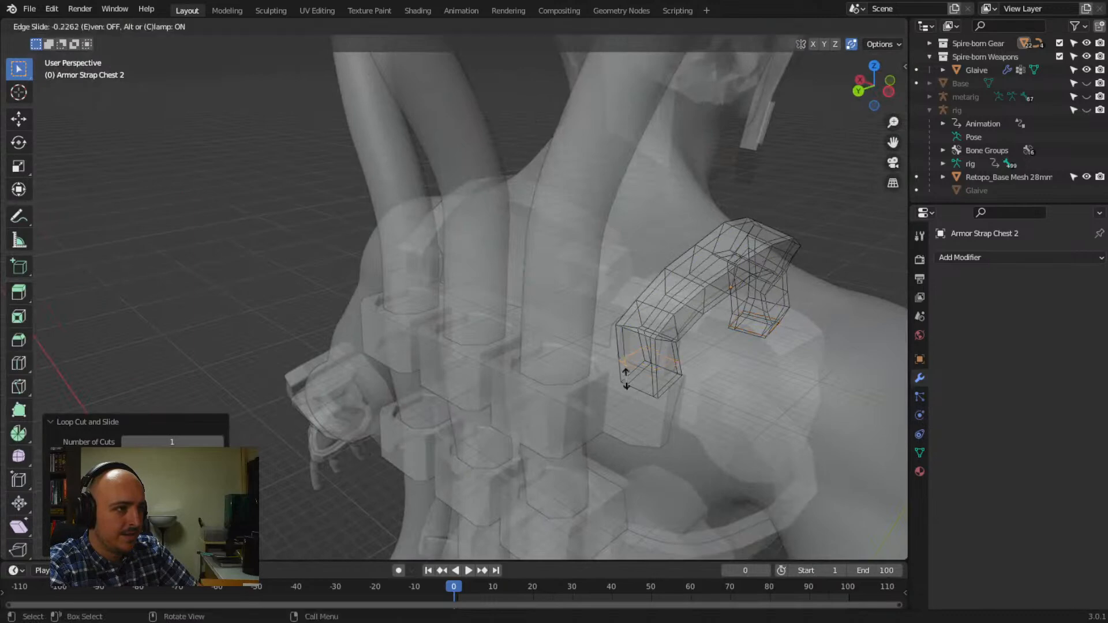
click(625, 394)
middle_drag(731, 386, 617, 387)
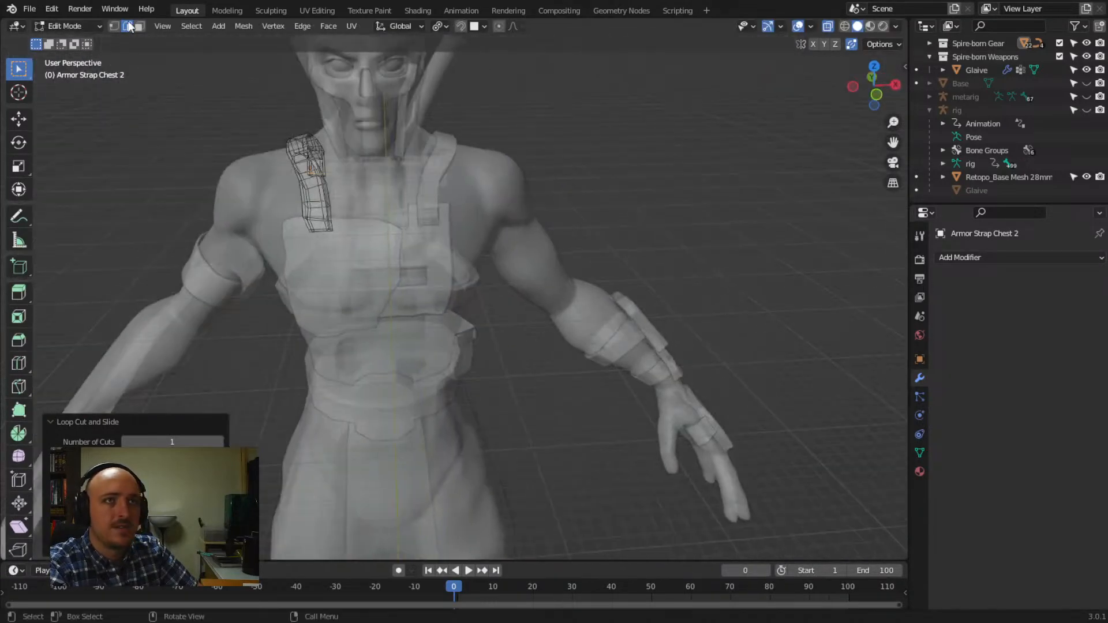
Return to Object Mode, add a Multires modifier to the strap, subdivide it twice, and disable X-ray display
key(Tab)
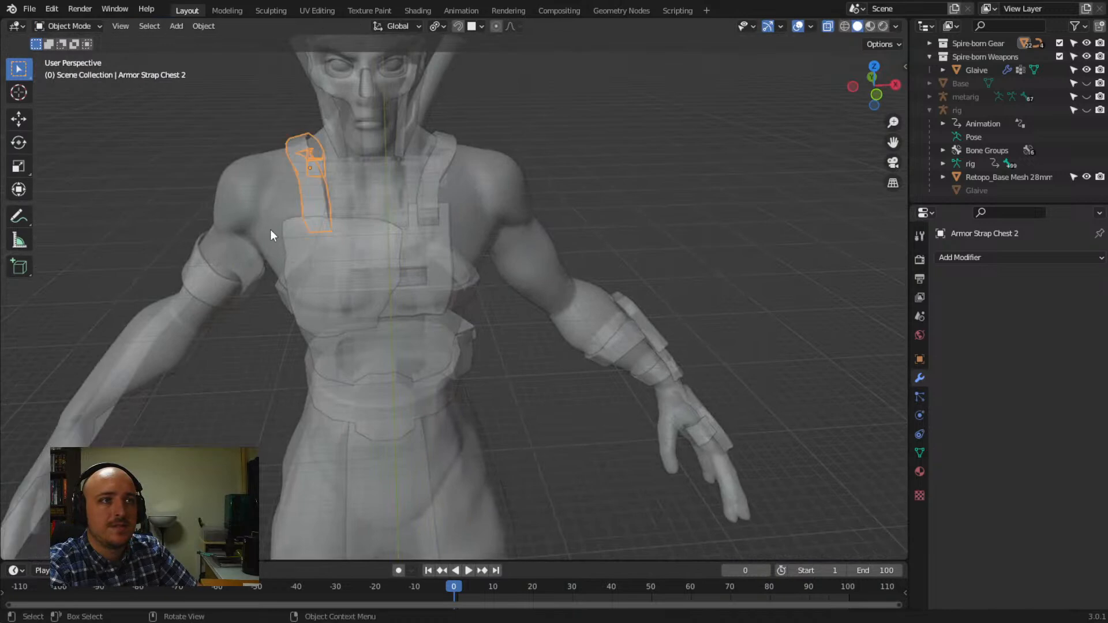
click(972, 259)
click(860, 428)
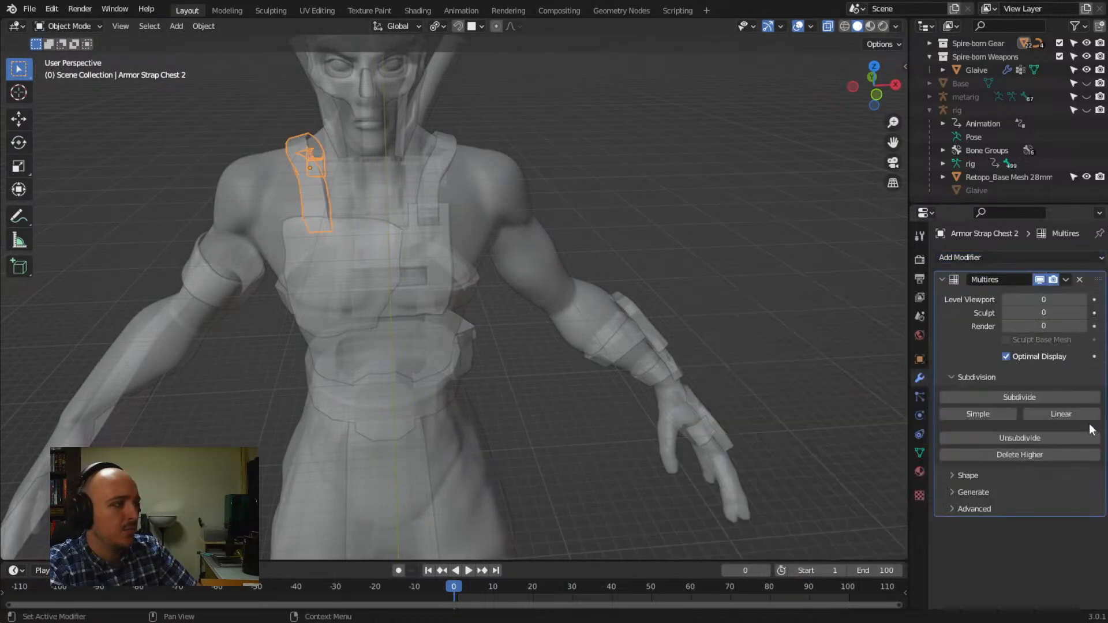
click(1004, 399)
click(1003, 399)
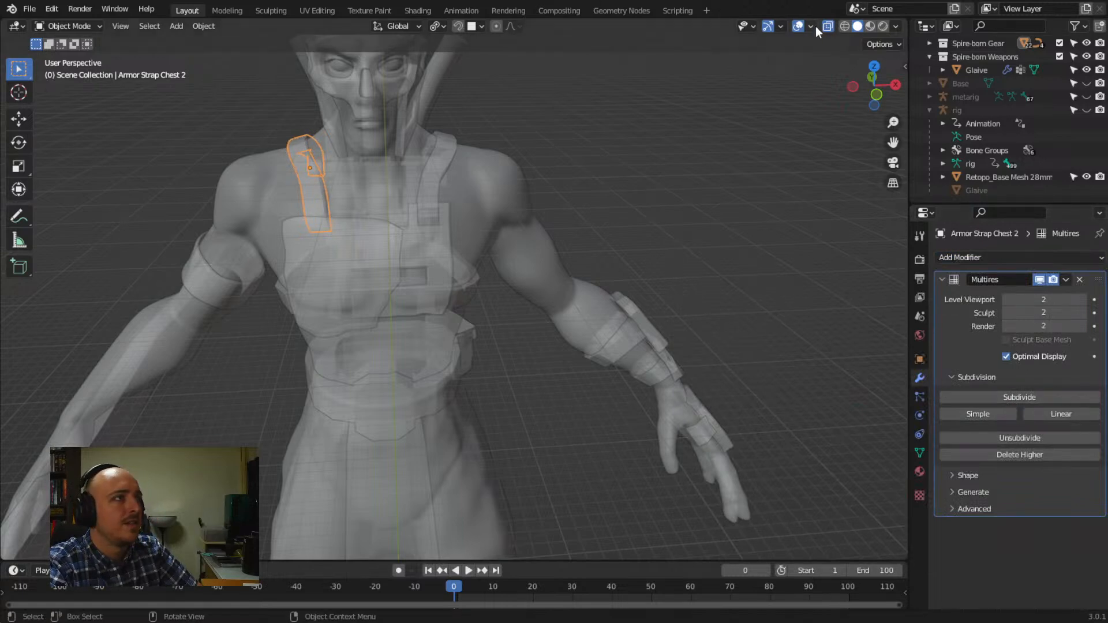
click(832, 23)
middle_drag(416, 206, 633, 208)
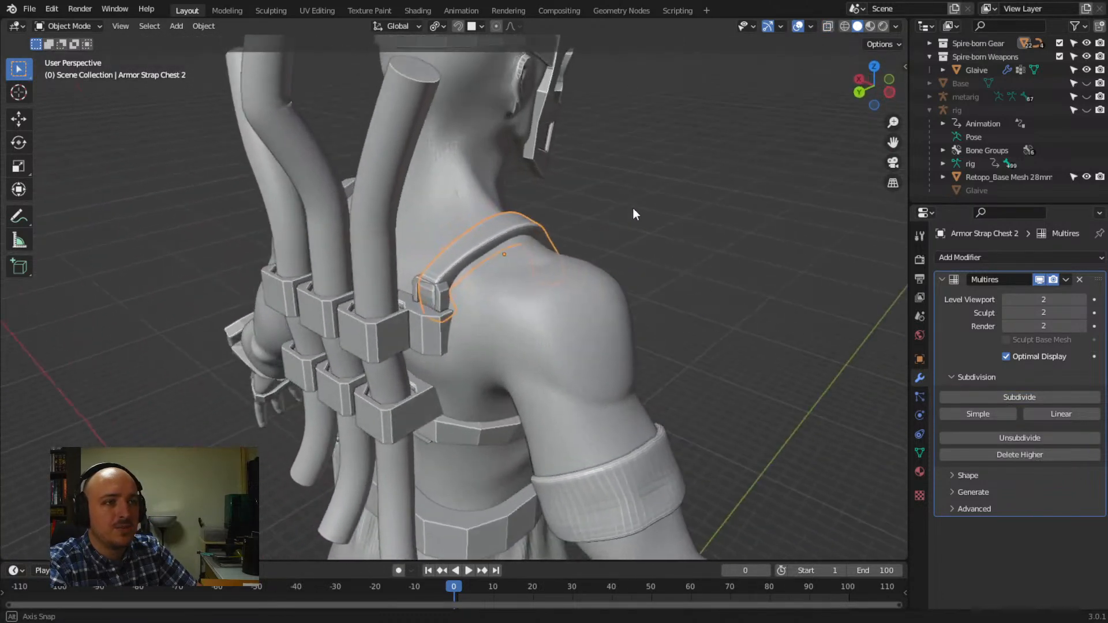
Switch to the Sculpting workspace and pull the strap's back end toward its buckle with the Grab brush
click(270, 11)
mouse_move(327, 175)
middle_down()
mouse_move(293, 215)
mouse_move(370, 138)
middle_up()
scroll(293, 215, up, 5)
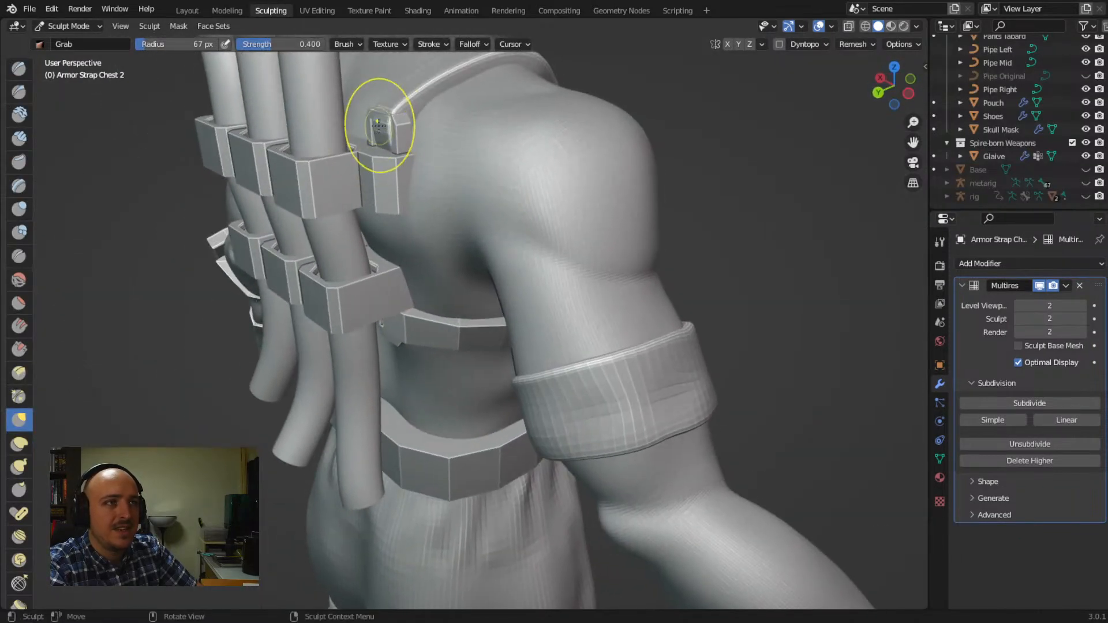
drag(404, 121, 388, 120)
middle_drag(388, 120, 458, 186)
mouse_move(470, 222)
middle_down()
mouse_move(572, 261)
mouse_move(687, 210)
mouse_move(577, 173)
mouse_move(523, 167)
mouse_move(507, 185)
middle_up()
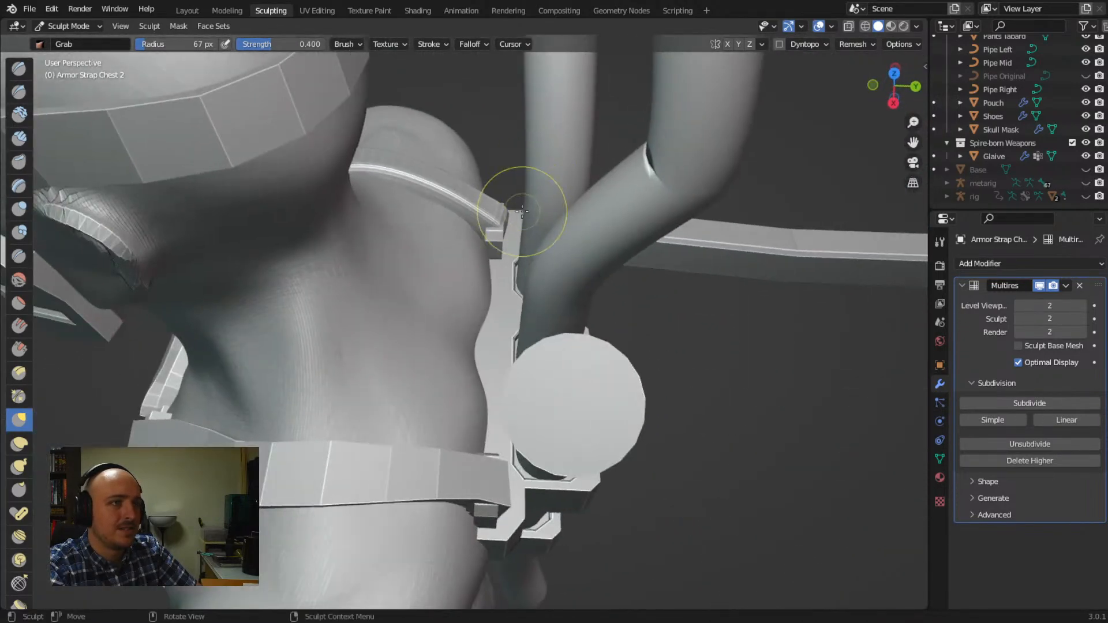
mouse_move(501, 230)
mouse_down()
mouse_move(511, 230)
mouse_move(487, 235)
mouse_move(506, 222)
mouse_up()
Reshape the strap's lower back end inside the buckle from behind and the side with the Grab brush
middle_drag(507, 223, 457, 319)
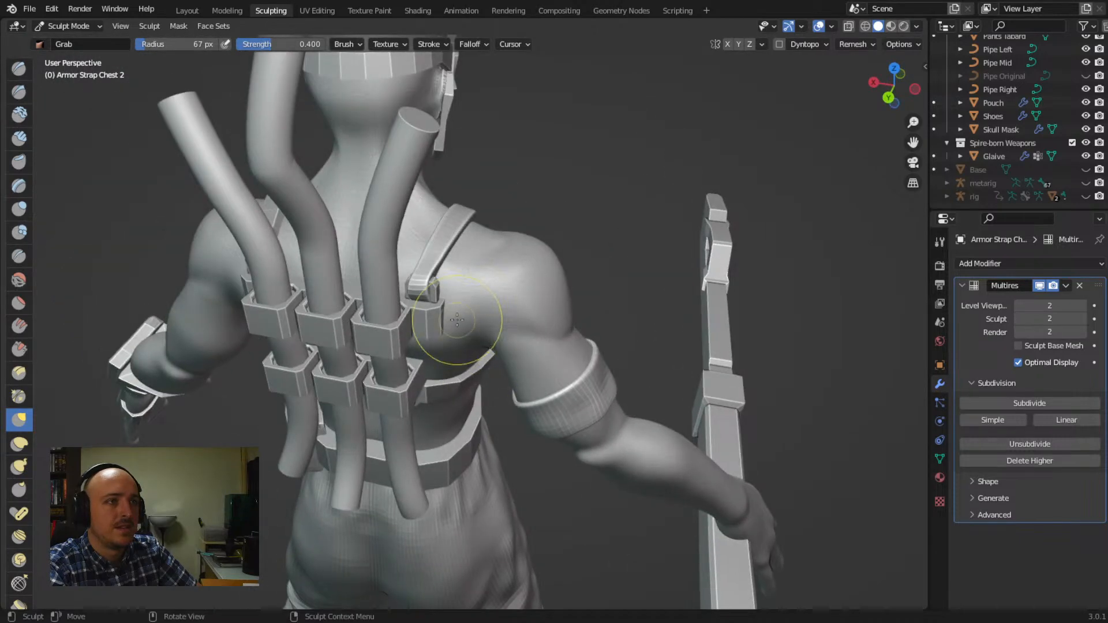
scroll(457, 319, up, 5)
middle_drag(372, 243, 397, 215)
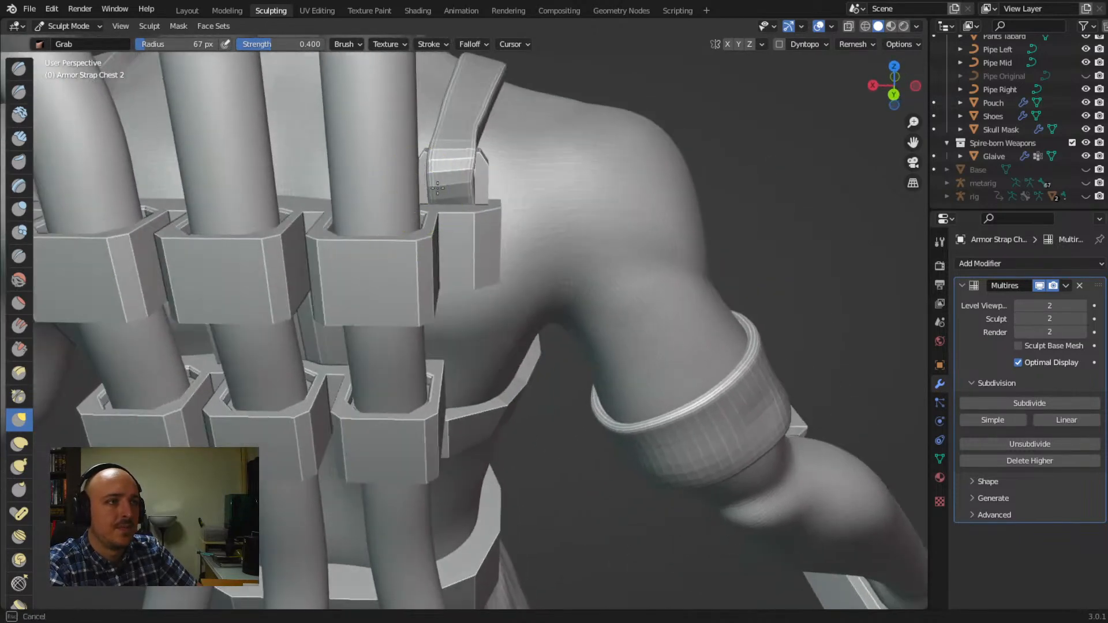
drag(475, 198, 472, 174)
middle_drag(472, 174, 425, 181)
drag(400, 167, 399, 190)
middle_drag(399, 190, 209, 91)
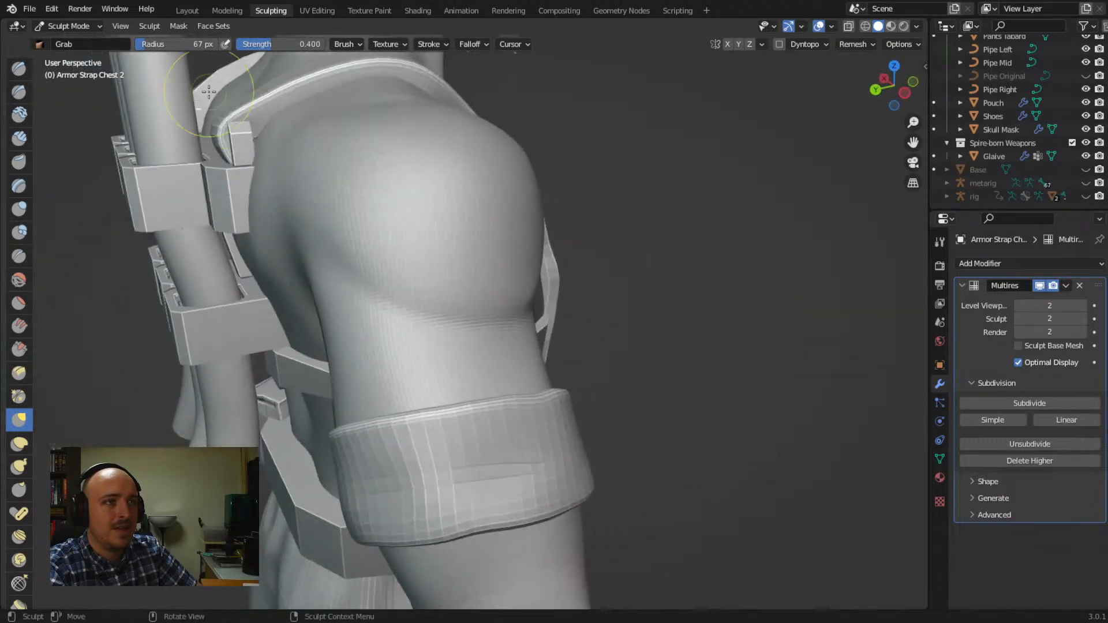
mouse_move(247, 112)
mouse_down()
mouse_move(238, 106)
mouse_move(246, 138)
mouse_move(236, 143)
mouse_up()
middle_drag(232, 165, 321, 181)
middle_drag(418, 183, 429, 173)
drag(423, 175, 428, 174)
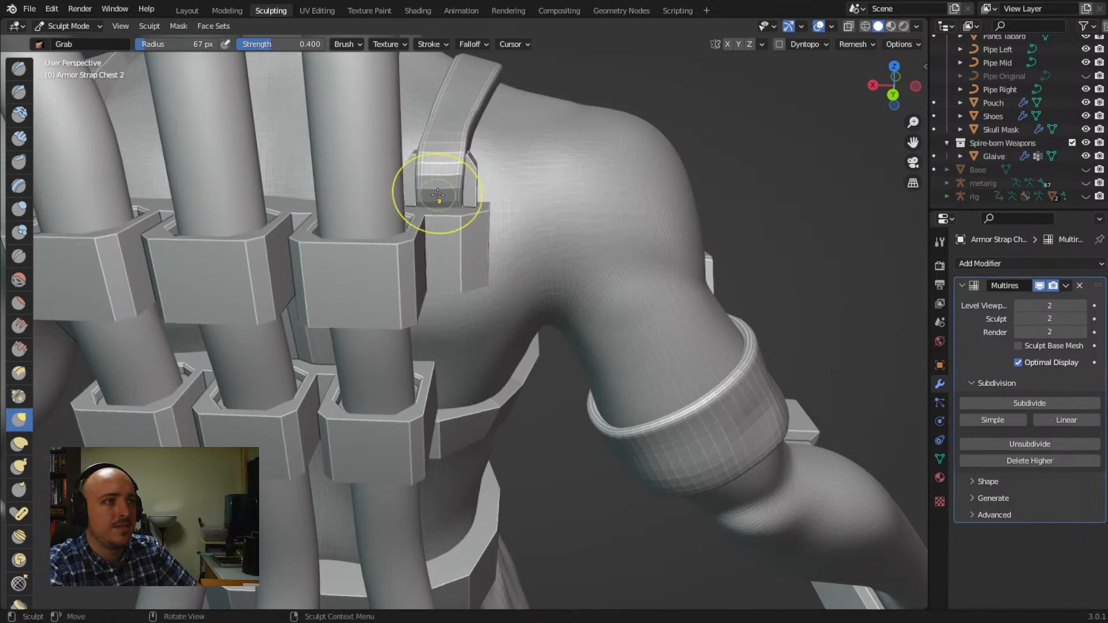
Bend the strap's middle section over the top of the shoulder with the Grab brush
mouse_move(445, 161)
middle_down()
mouse_move(460, 153)
mouse_move(388, 270)
mouse_move(404, 210)
mouse_move(396, 227)
mouse_move(390, 334)
mouse_move(417, 327)
mouse_move(428, 250)
middle_up()
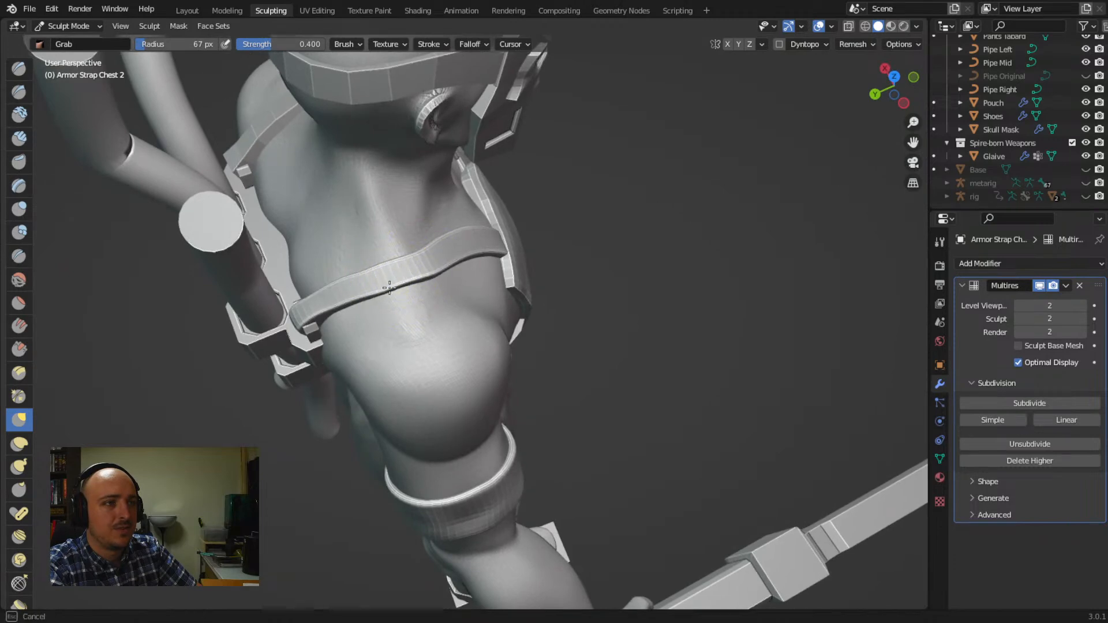
scroll(414, 282, down, 5)
scroll(414, 282, up, 4)
scroll(445, 294, down, 4)
drag(457, 279, 452, 298)
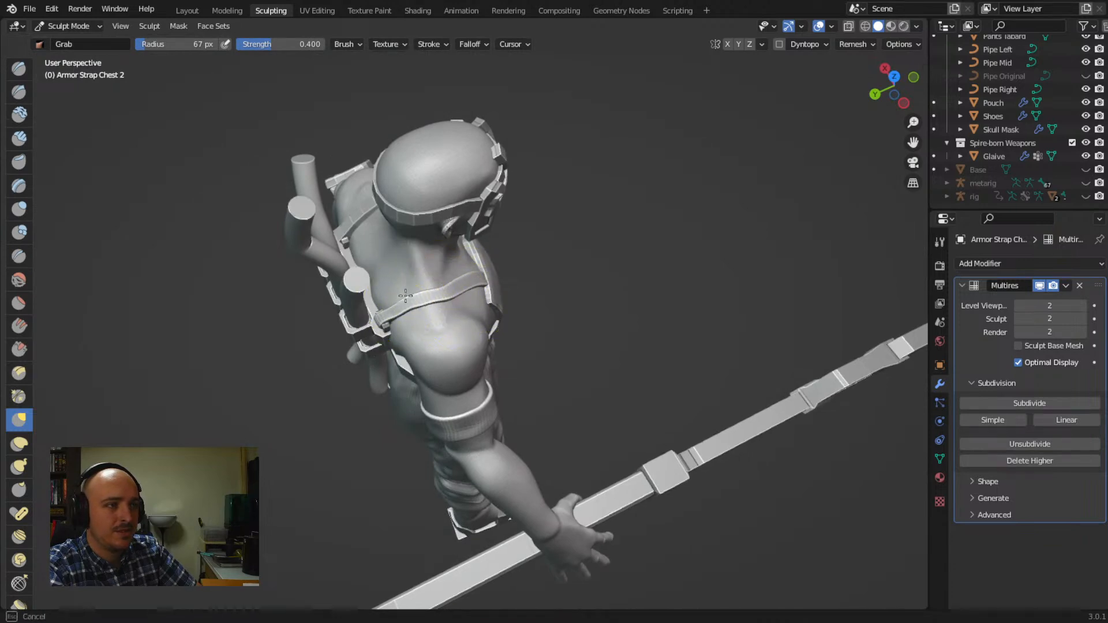
scroll(460, 321, up, 6)
middle_drag(421, 187, 418, 223)
drag(404, 218, 411, 231)
drag(431, 194, 437, 209)
drag(415, 207, 421, 257)
Pull the strap's edges into an uneven shape from the shoulder down to the chest plate with the Grab brush
middle_drag(420, 257, 389, 237)
scroll(390, 210, down, 2)
drag(347, 221, 344, 200)
drag(322, 238, 308, 203)
mouse_move(391, 218)
middle_down()
mouse_move(436, 249)
mouse_move(495, 210)
mouse_move(441, 186)
middle_up()
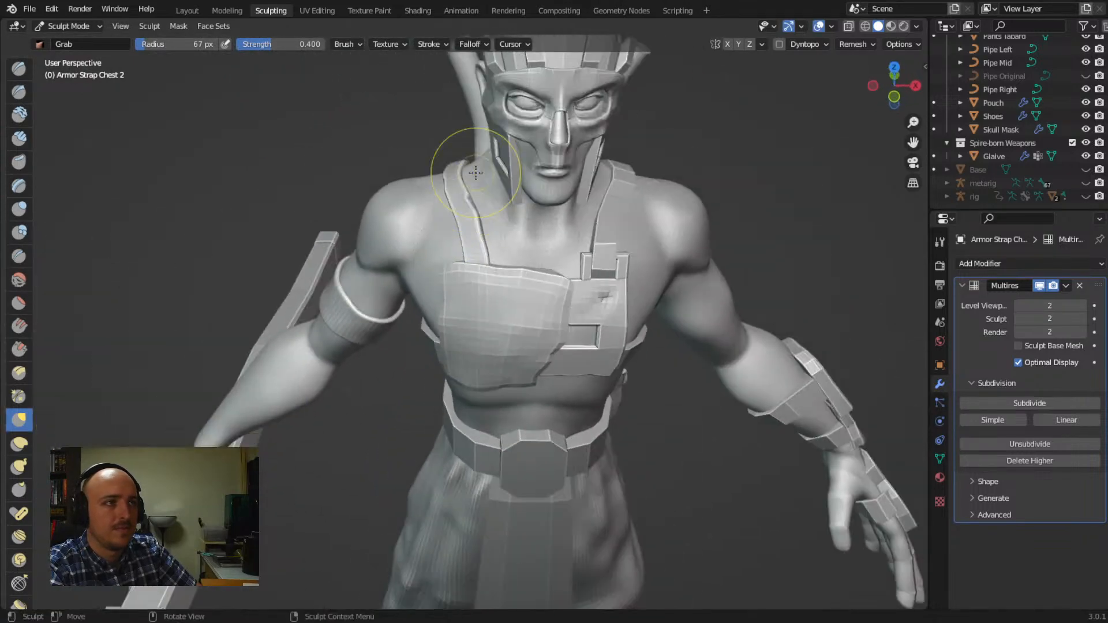
drag(475, 172, 472, 218)
mouse_move(475, 228)
mouse_down()
mouse_move(466, 203)
mouse_move(486, 256)
mouse_move(453, 239)
mouse_up()
scroll(410, 246, down, 2)
middle_drag(410, 246, 396, 260)
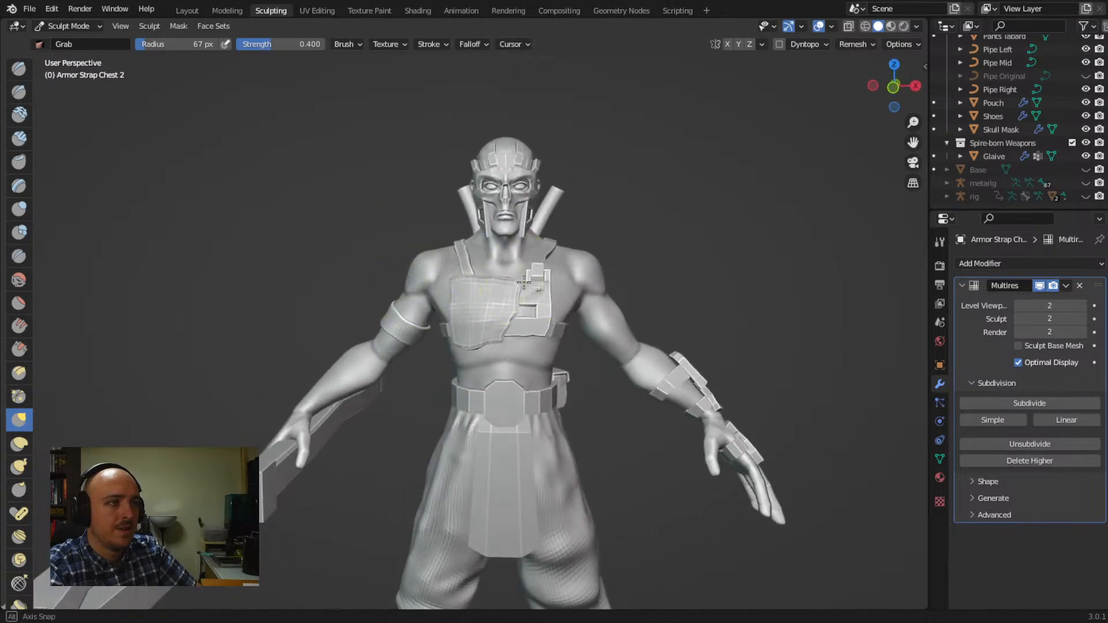
middle_drag(524, 282, 503, 276)
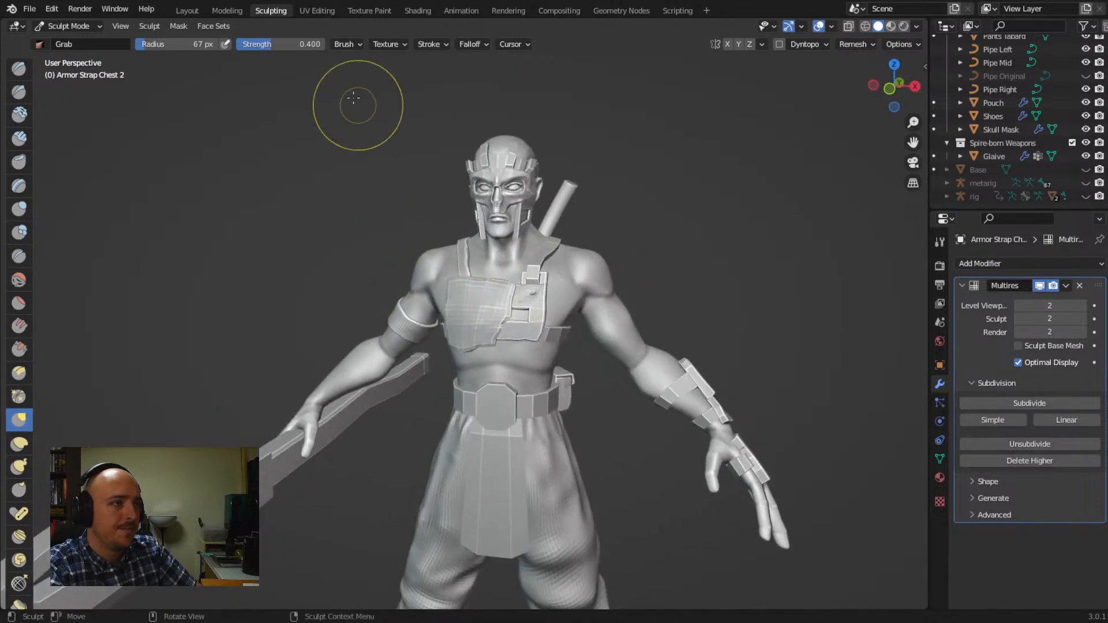
Return to the Layout workspace, select the opposite shoulder strap Armor Strap Chest 1, and apply its Solidify modifier
click(191, 11)
middle_drag(379, 214, 532, 270)
click(503, 215)
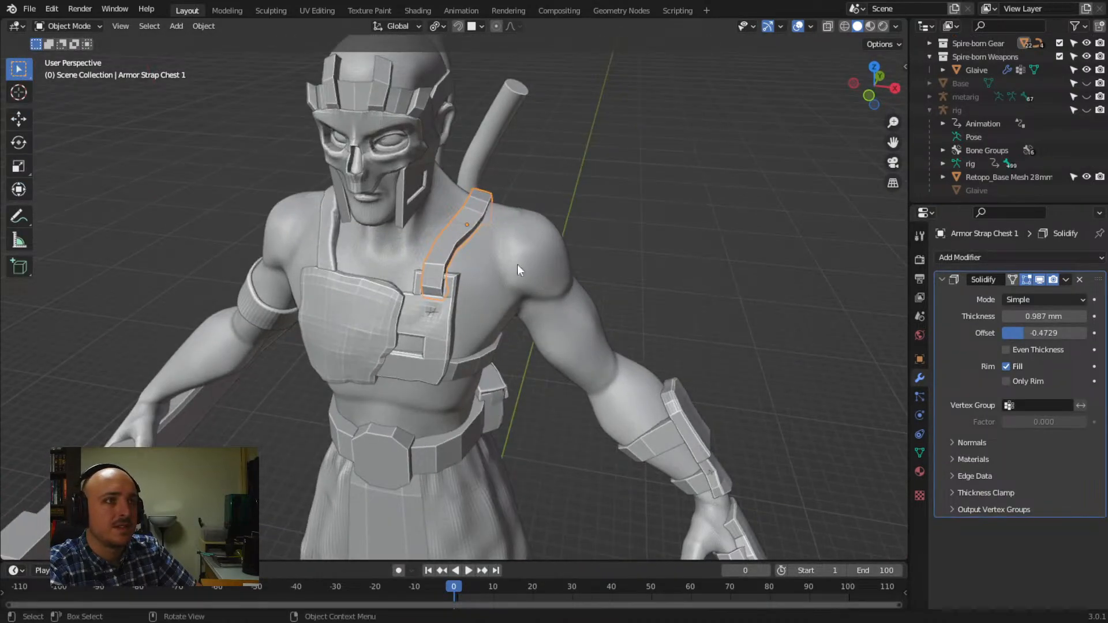
key(Tab)
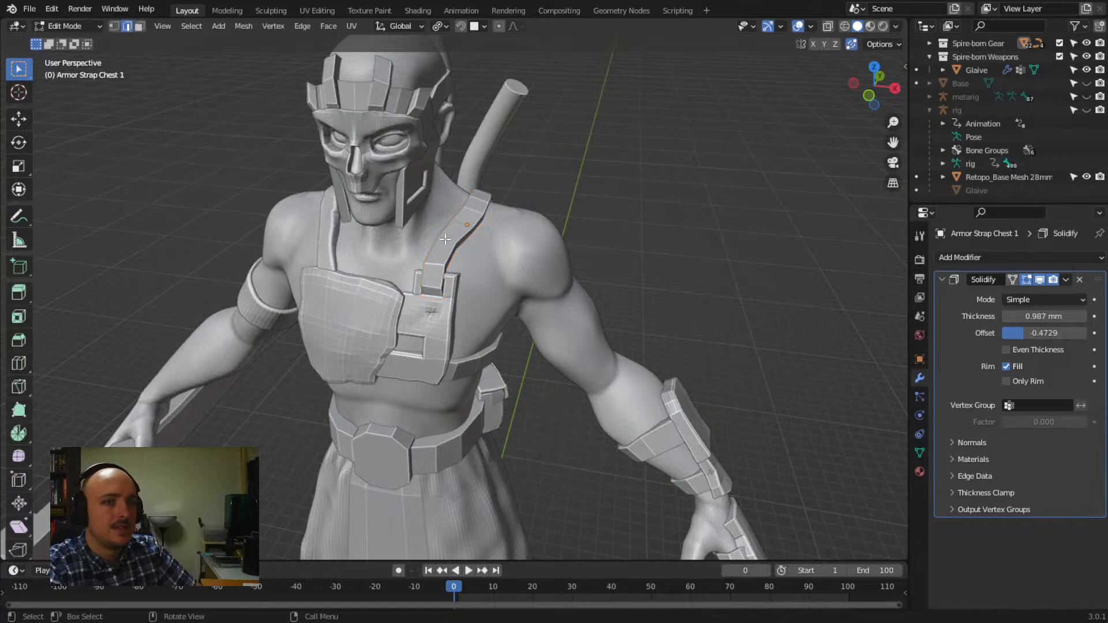
scroll(444, 237, up, 2)
click(1026, 298)
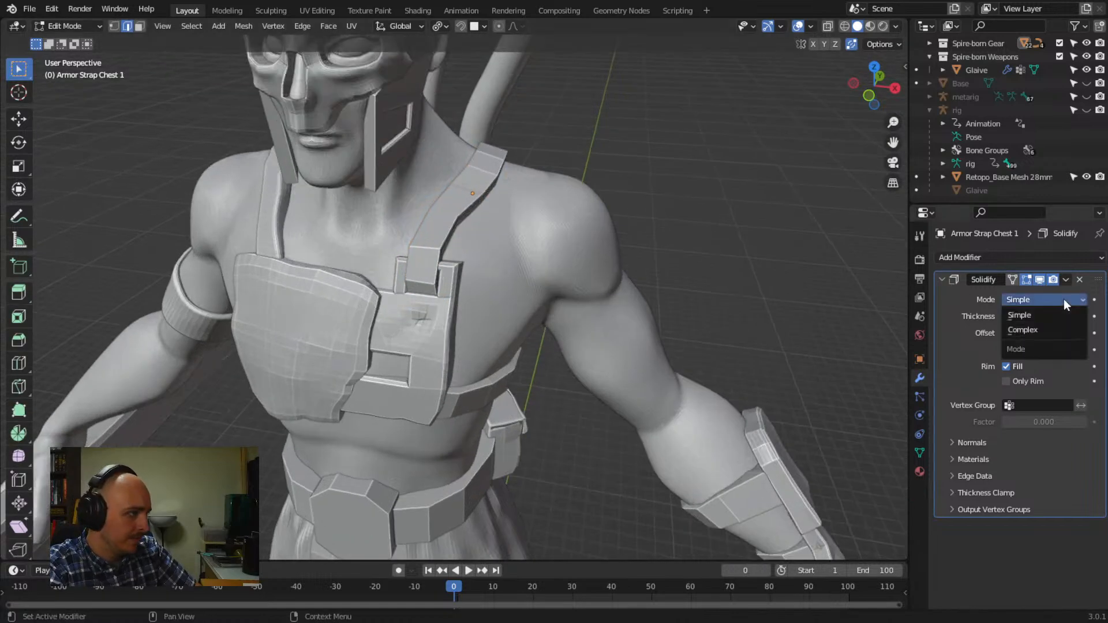
click(1055, 317)
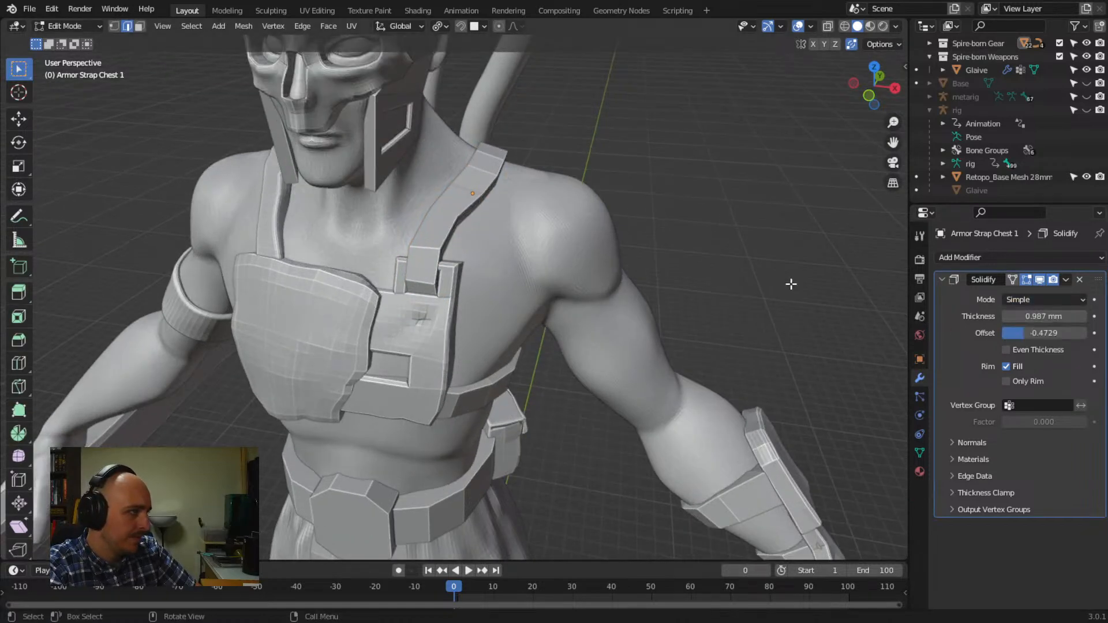
click(1066, 280)
key(Tab)
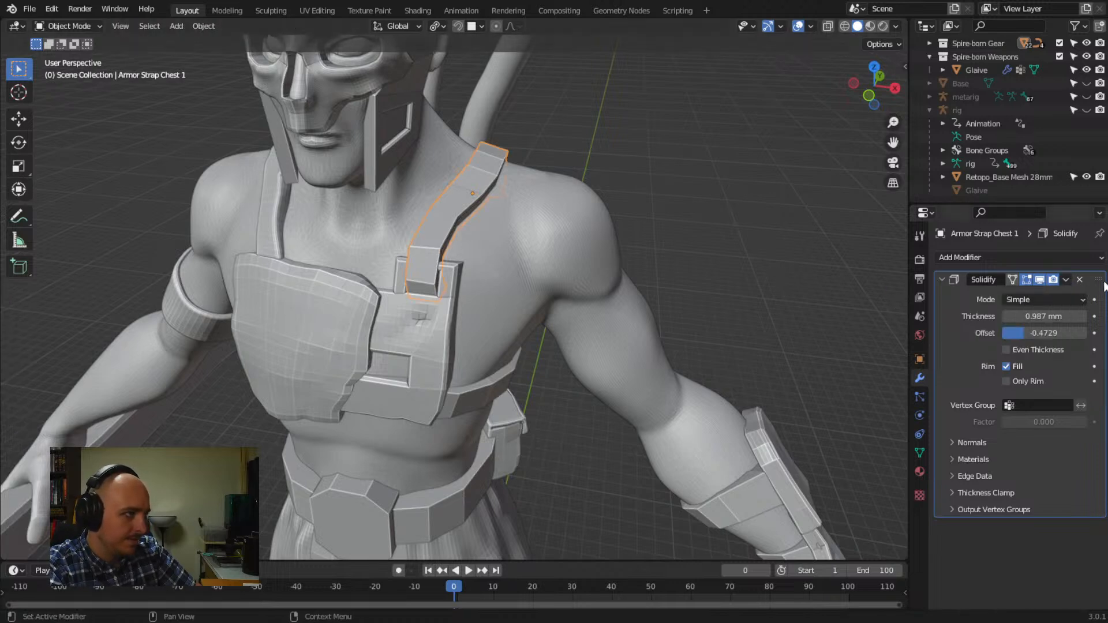
click(1067, 281)
click(1048, 297)
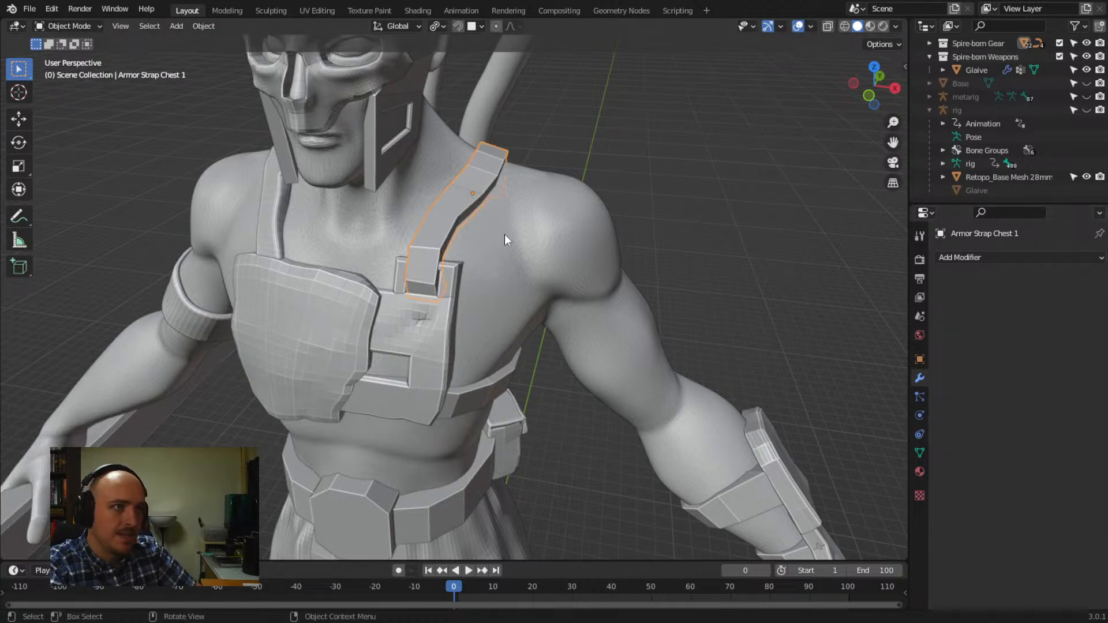
Add a lengthwise edge loop close to each long edge of Armor Strap Chest 1
key(Tab)
key(ctrl+r)
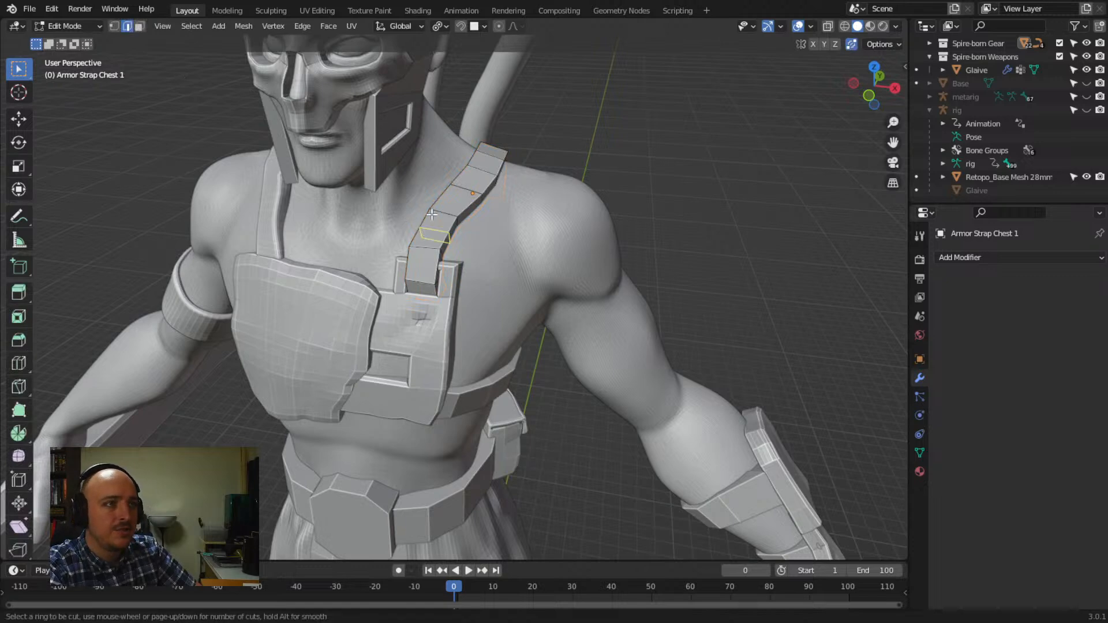
click(431, 216)
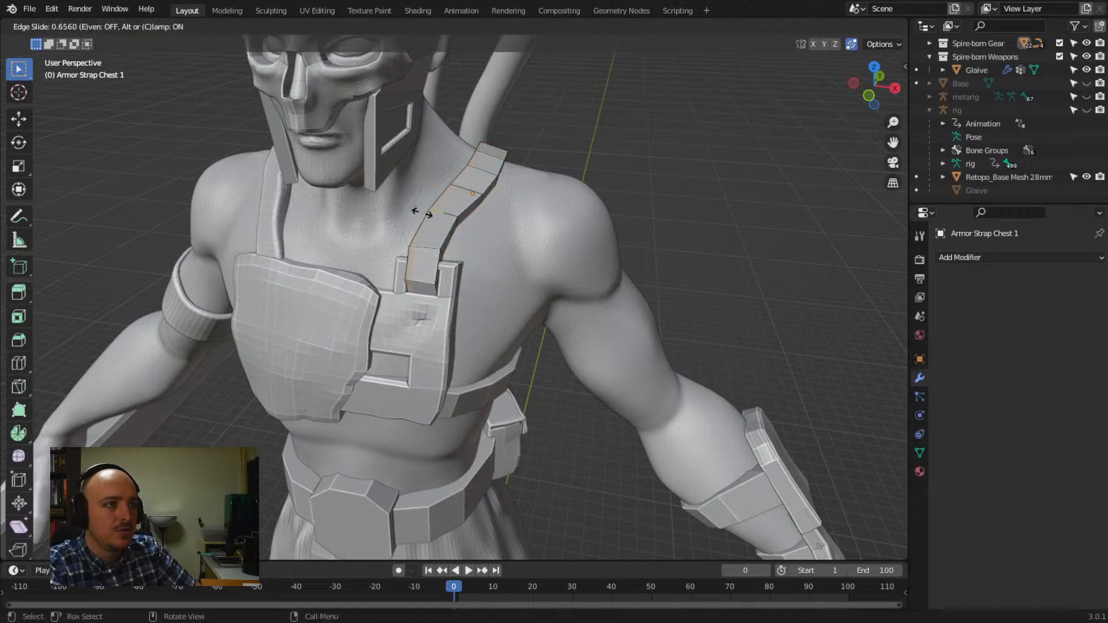
click(421, 211)
key(ctrl+r)
click(442, 215)
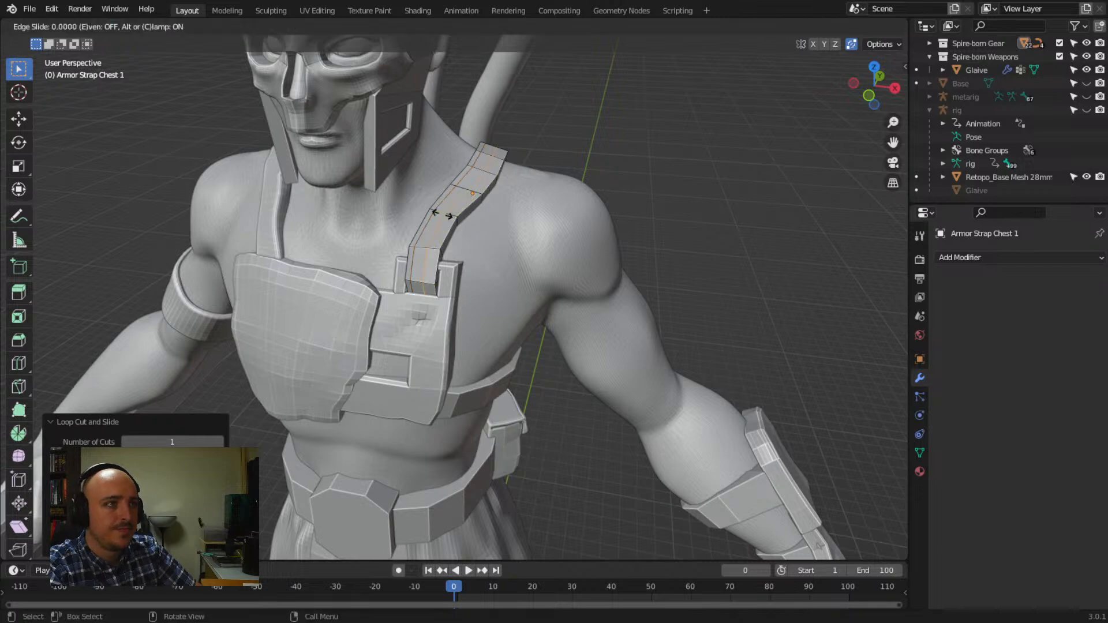
click(448, 219)
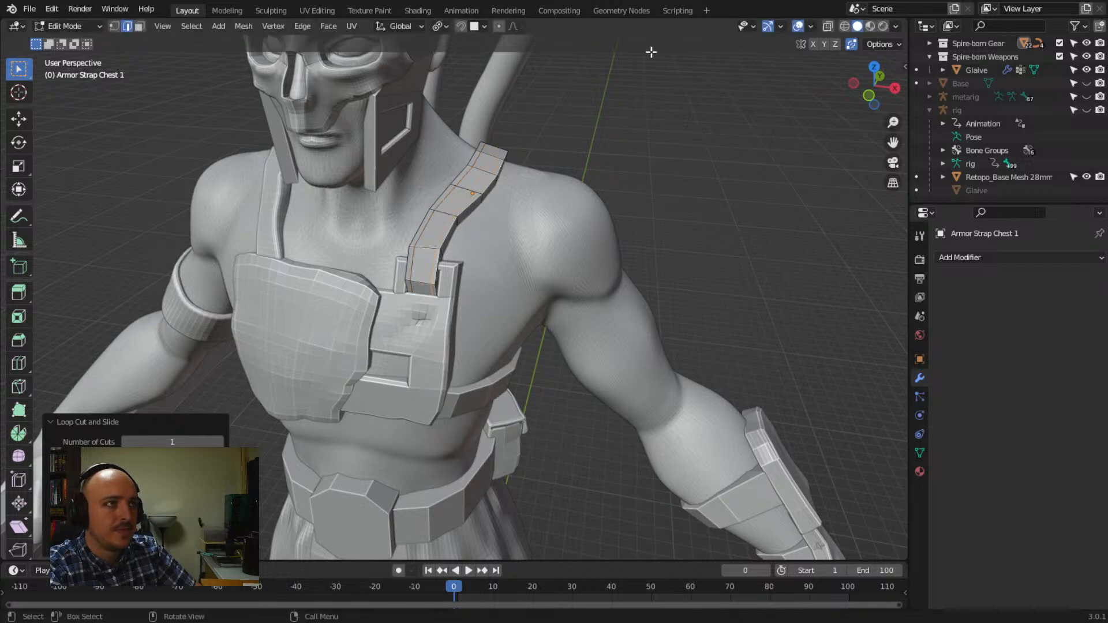
Enable X-ray display and add a crosswise edge loop at the front end of Armor Strap Chest 1
click(827, 26)
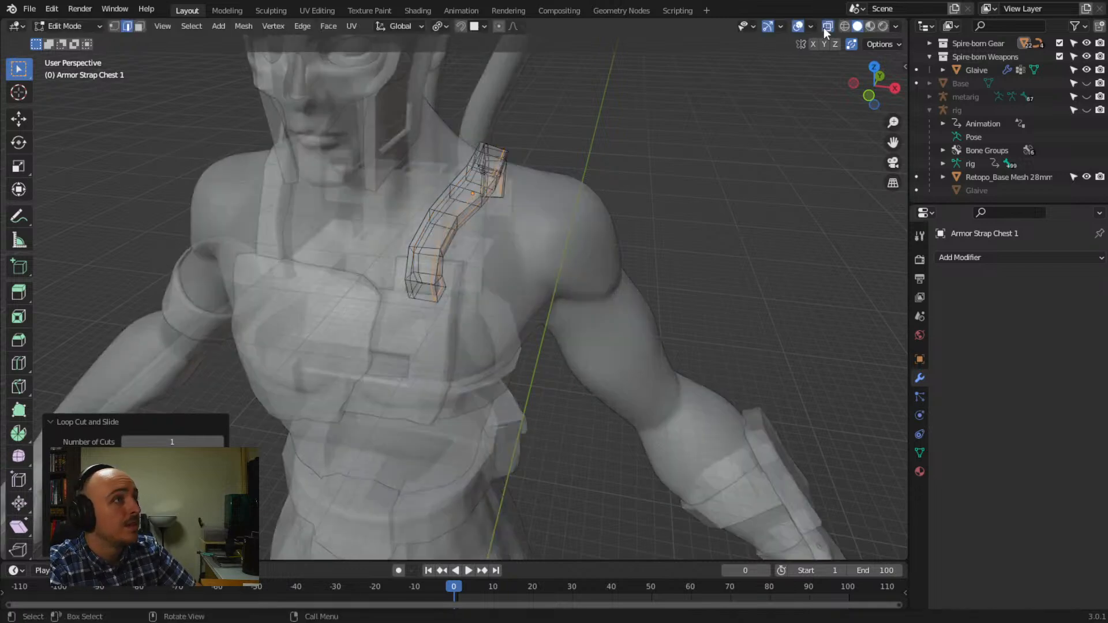
key(ctrl+r)
click(433, 294)
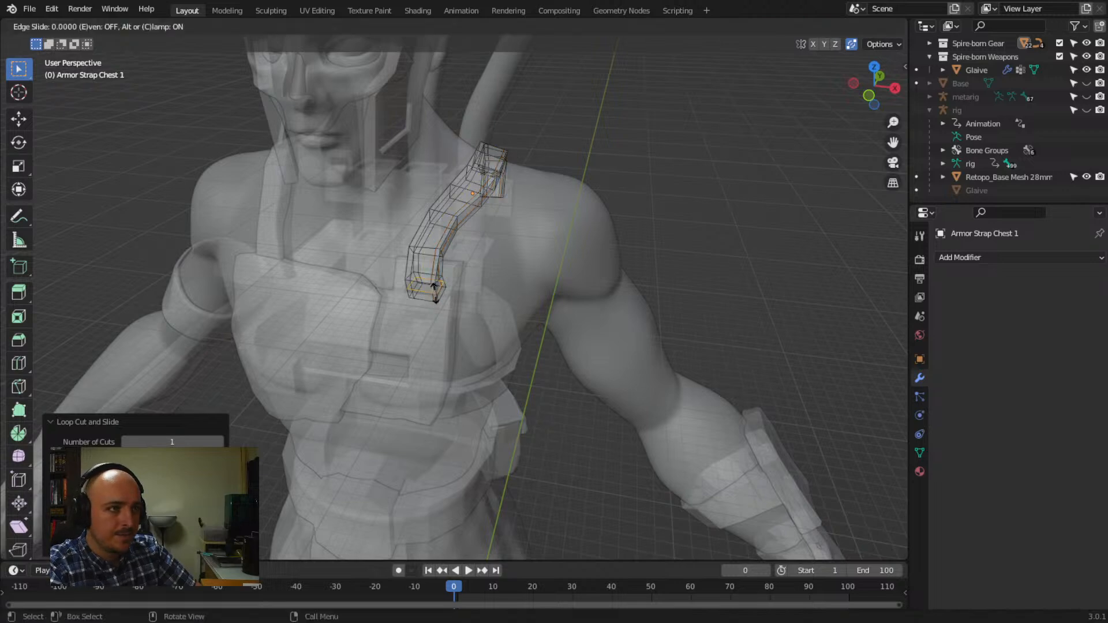
Add supporting loop cuts close to the front and back ends of the shoulder strap Armor Strap Chest 1
click(443, 299)
middle_drag(495, 235, 568, 275)
key(ctrl+r)
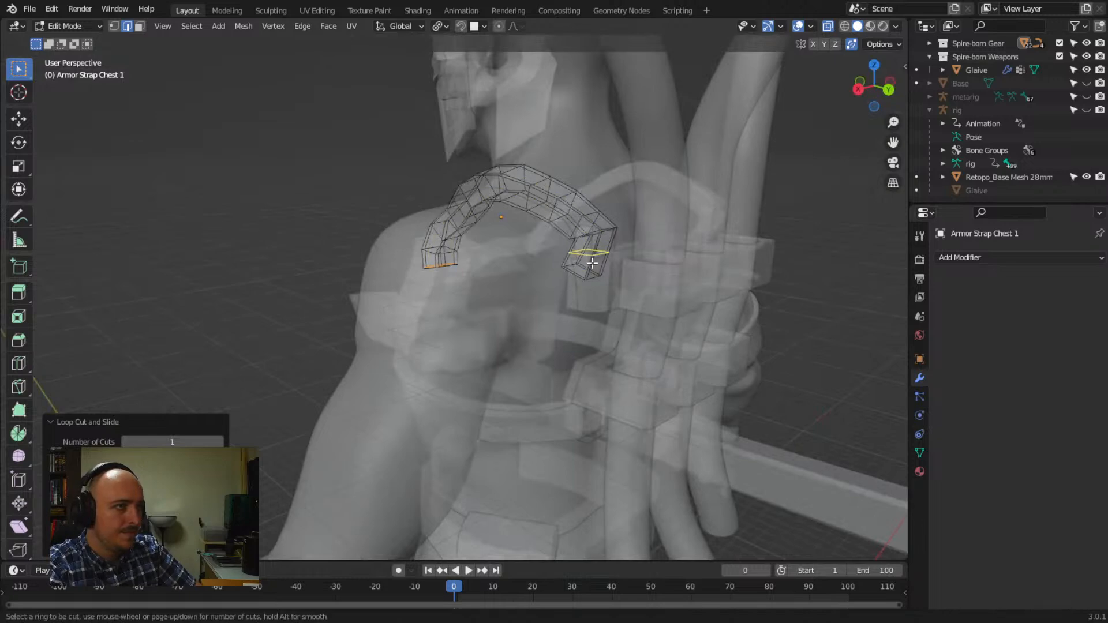
click(587, 270)
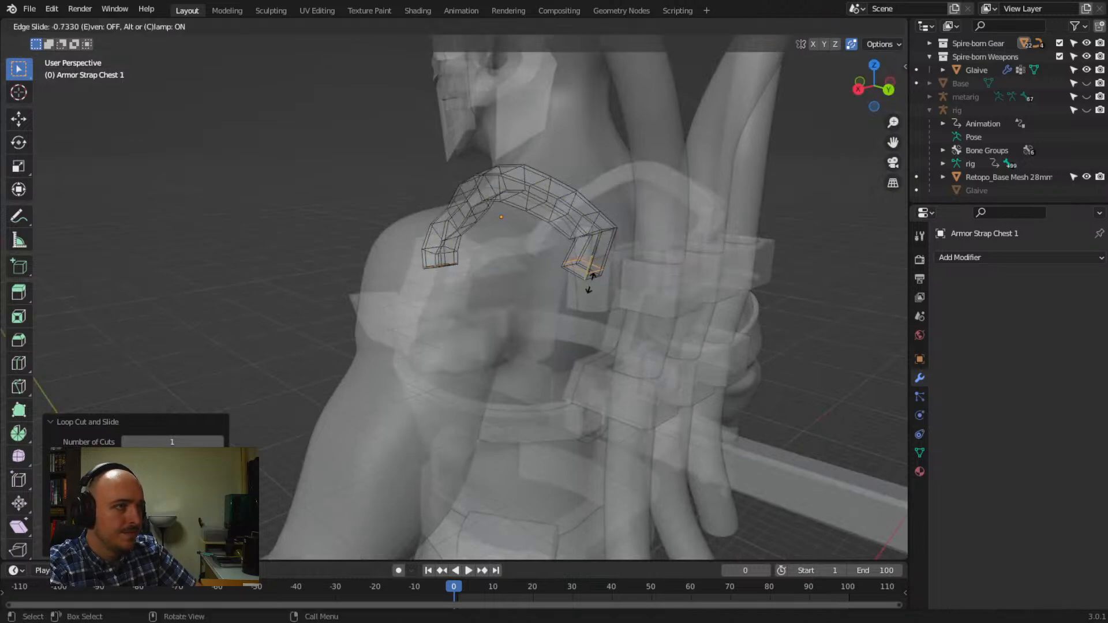
click(589, 289)
middle_drag(489, 280, 507, 290)
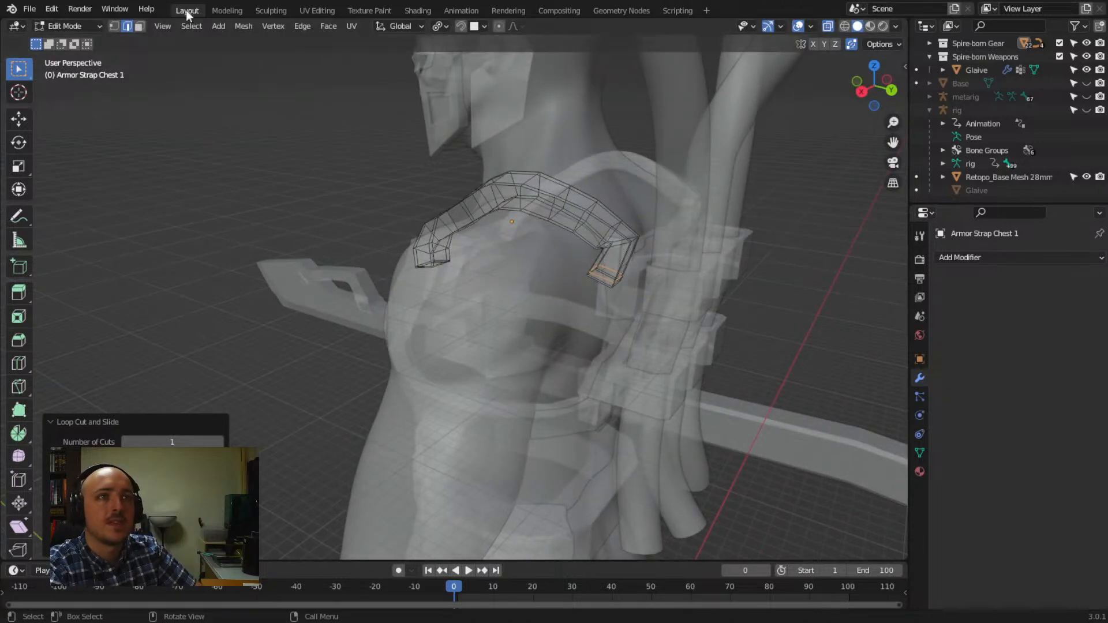
click(828, 26)
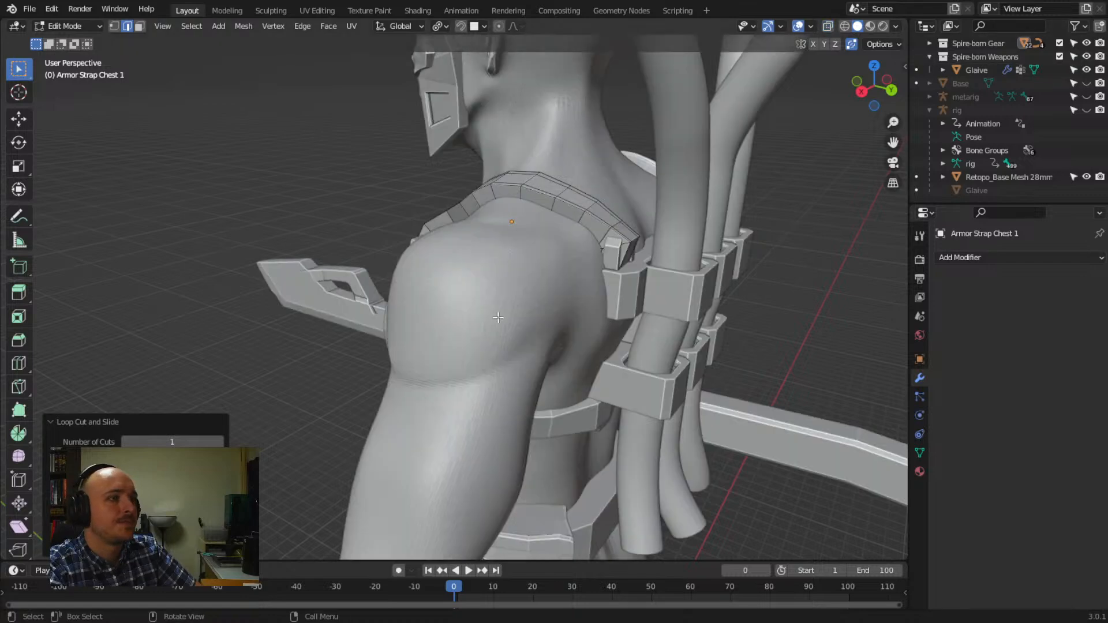
Add a Multiresolution modifier to the shoulder strap in Object Mode and subdivide it twice
key(Tab)
click(968, 258)
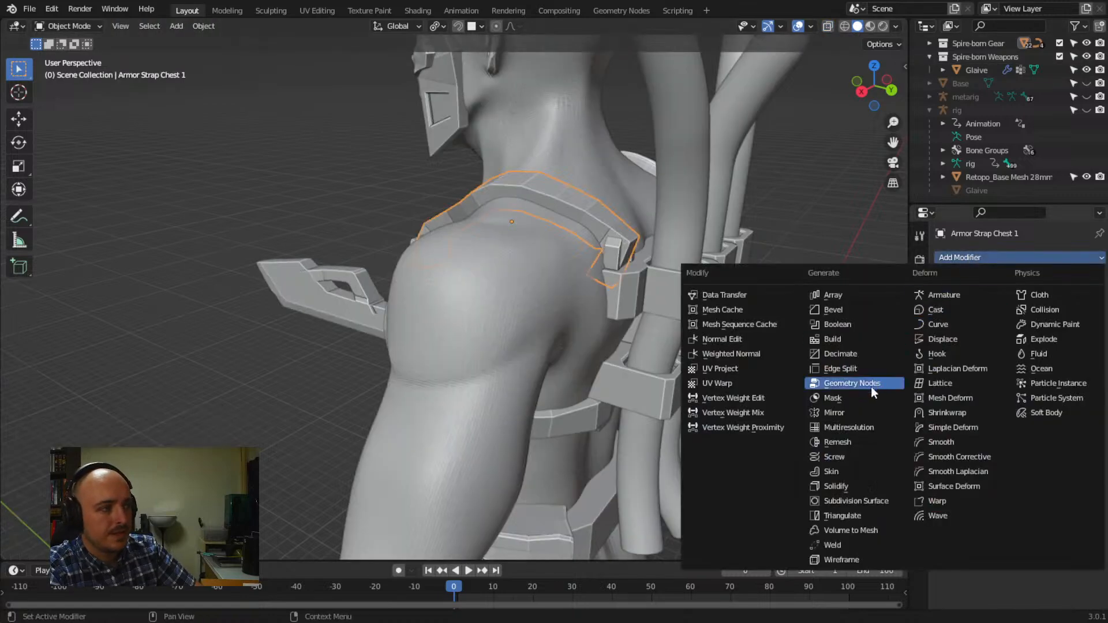
click(864, 426)
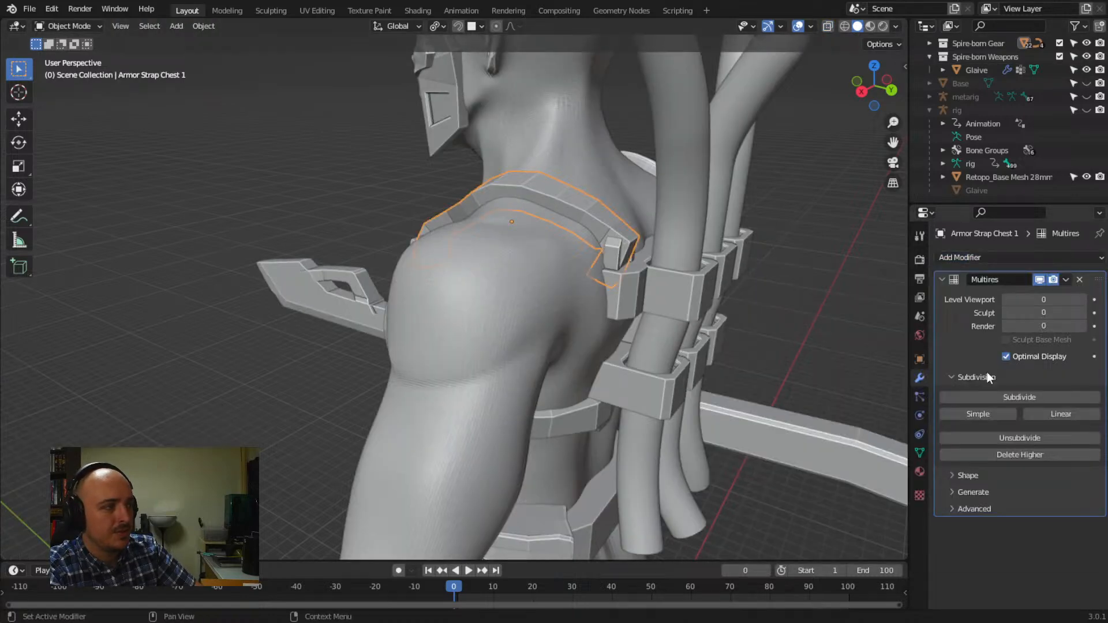
click(1010, 396)
click(1010, 397)
Switch to the Sculpting workspace and shape the shoulder strap with the Grab brush so it fits over the body from all sides
middle_drag(682, 298, 664, 308)
click(281, 8)
middle_drag(508, 312, 401, 306)
scroll(491, 312, up, 5)
middle_drag(600, 290, 505, 233)
drag(428, 181, 440, 185)
mouse_move(405, 196)
middle_down()
mouse_move(383, 214)
mouse_move(433, 218)
middle_up()
drag(478, 236, 493, 232)
drag(478, 239, 476, 245)
middle_drag(476, 245, 493, 240)
drag(540, 230, 527, 234)
middle_drag(527, 234, 316, 215)
drag(317, 218, 290, 233)
mouse_move(303, 221)
middle_down()
mouse_move(335, 231)
mouse_move(458, 324)
middle_up()
drag(457, 325, 440, 317)
mouse_move(441, 317)
middle_down()
mouse_move(389, 329)
mouse_move(471, 351)
middle_up()
drag(470, 350, 456, 350)
mouse_move(456, 350)
middle_down()
mouse_move(581, 317)
mouse_move(494, 315)
middle_up()
Adjust the front end of the shoulder strap with the Grab brush to fit the buckle opening on the chest armor
scroll(561, 343, up, 3)
mouse_move(494, 316)
middle_down()
mouse_move(514, 309)
mouse_move(522, 288)
mouse_move(511, 277)
middle_up()
mouse_move(497, 238)
mouse_down()
mouse_move(500, 258)
mouse_move(470, 254)
mouse_move(471, 237)
mouse_move(483, 240)
mouse_up()
drag(496, 240, 496, 270)
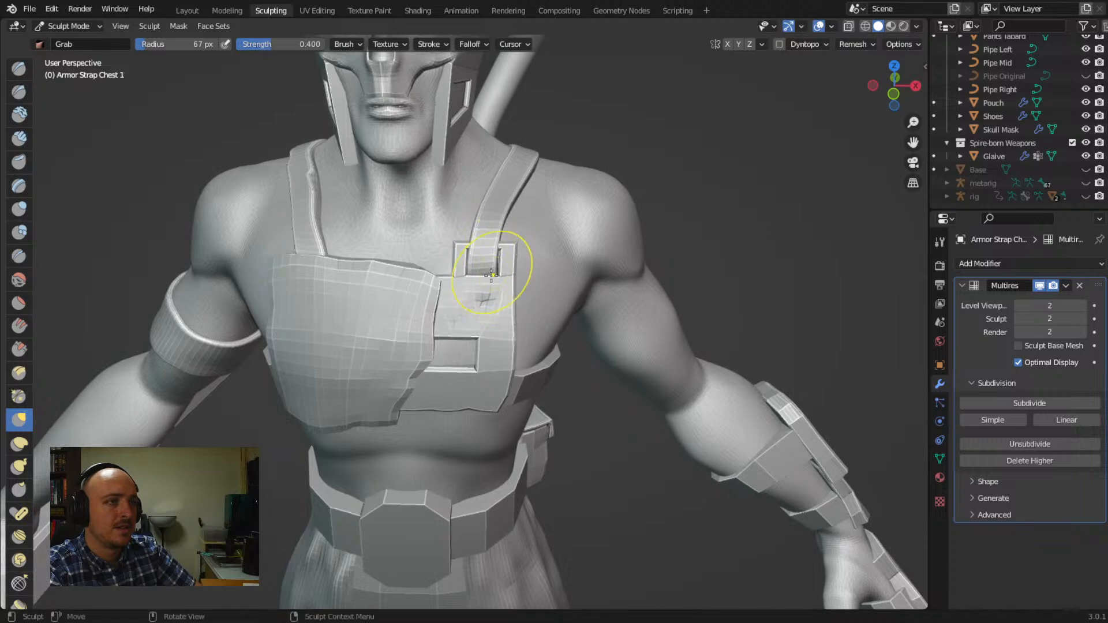
middle_drag(497, 268, 484, 273)
drag(491, 213, 495, 192)
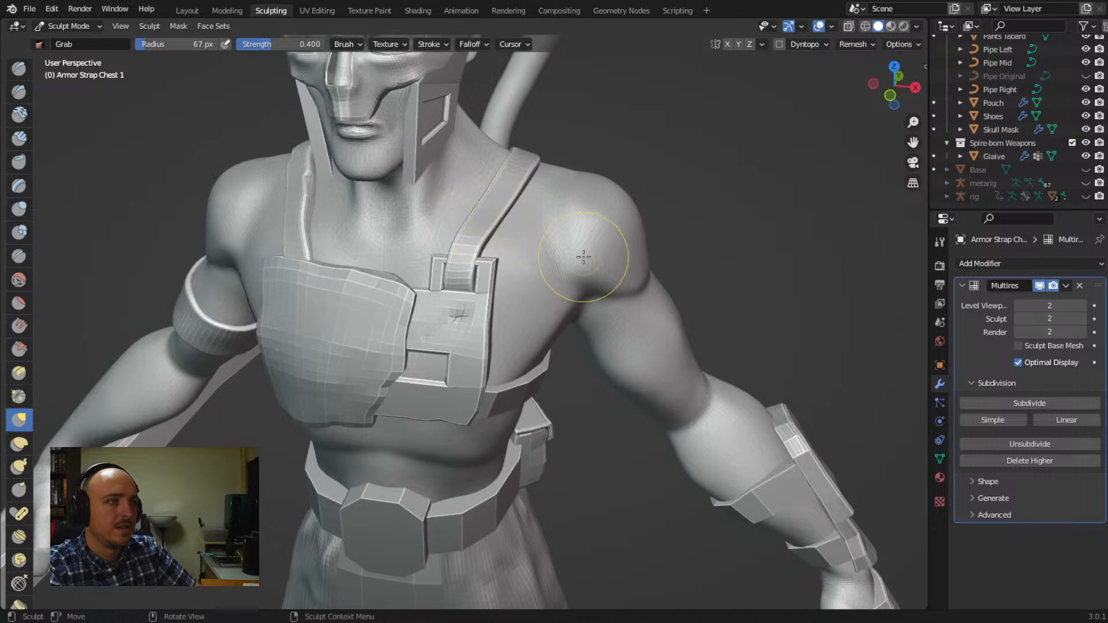
Return to the Layout workspace and examine the fitted strap and the character's armor from several angles
scroll(558, 283, down, 4)
middle_drag(554, 295, 569, 281)
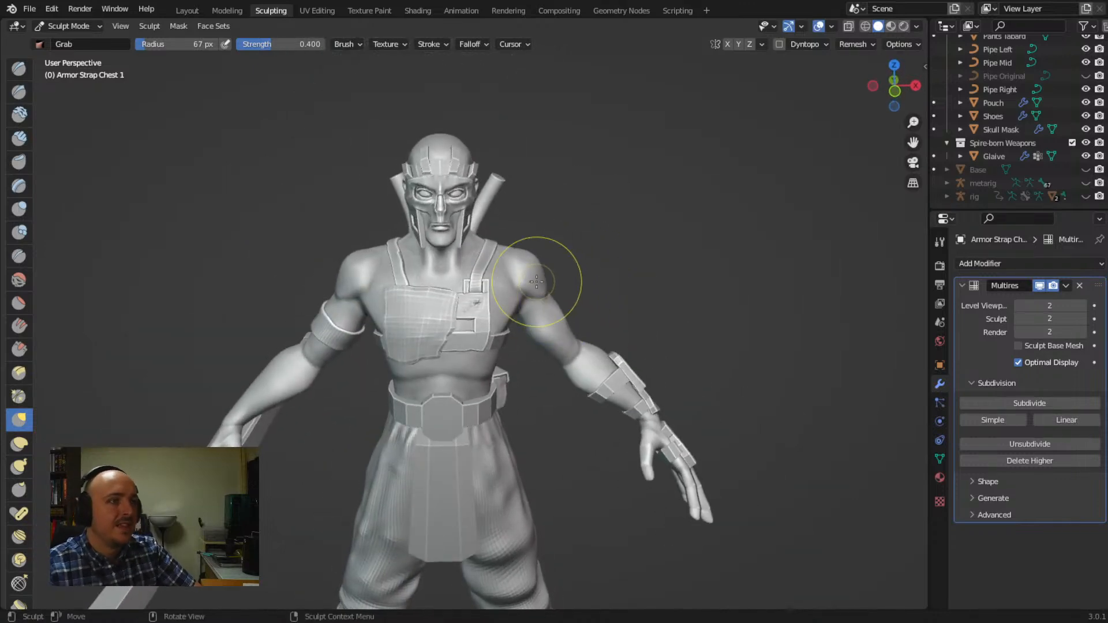
scroll(523, 282, down, 2)
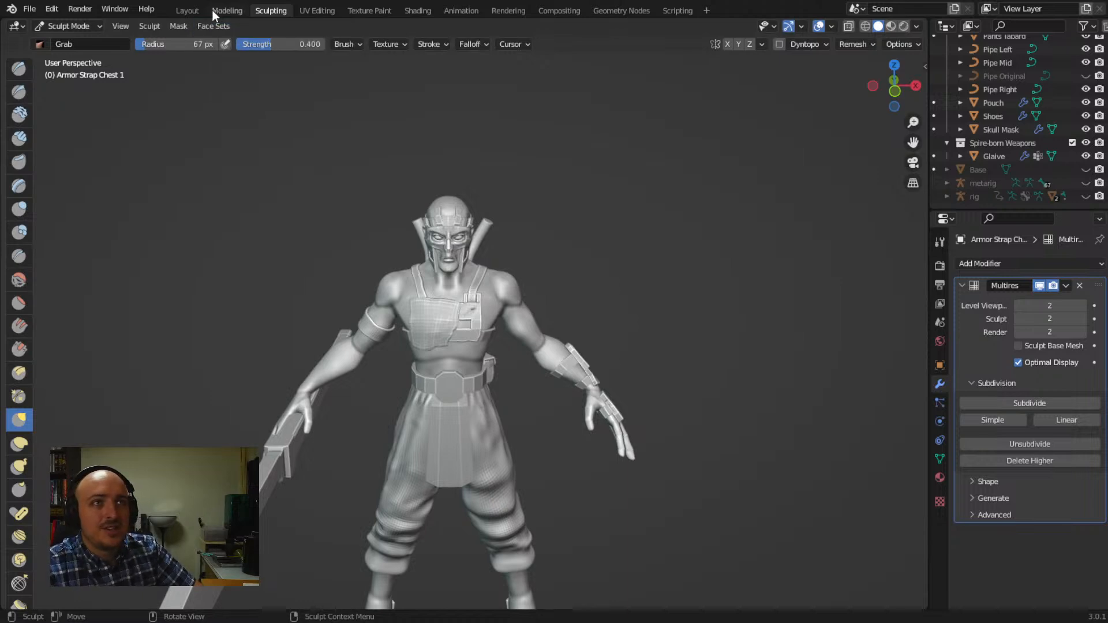
click(187, 10)
scroll(362, 178, down, 5)
middle_drag(362, 178, 453, 270)
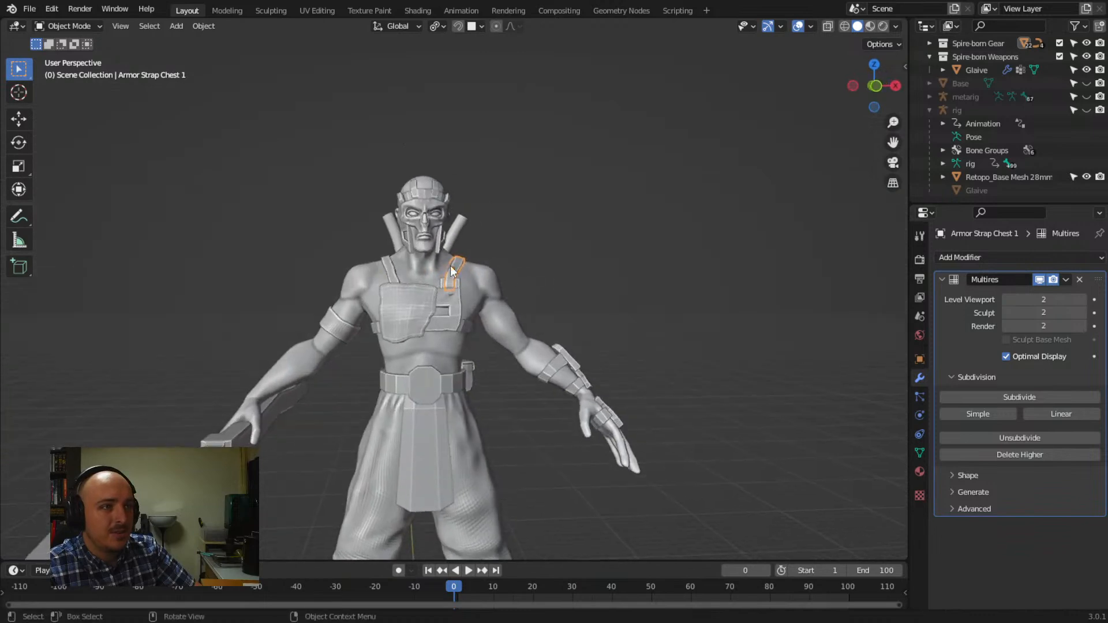
middle_drag(553, 357, 488, 347)
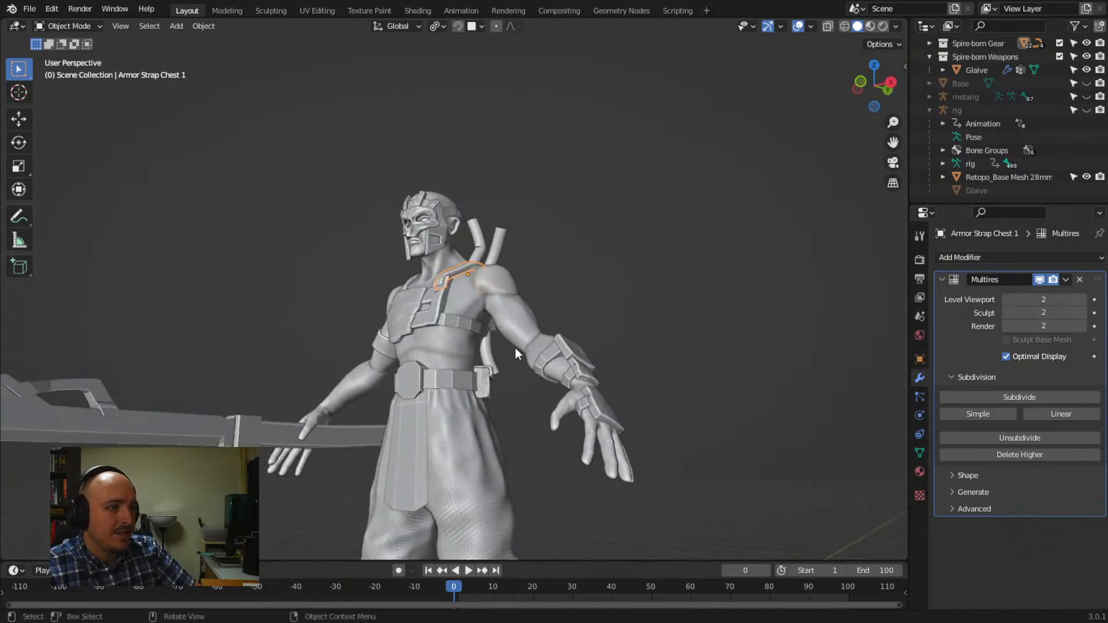
middle_drag(390, 341, 442, 320)
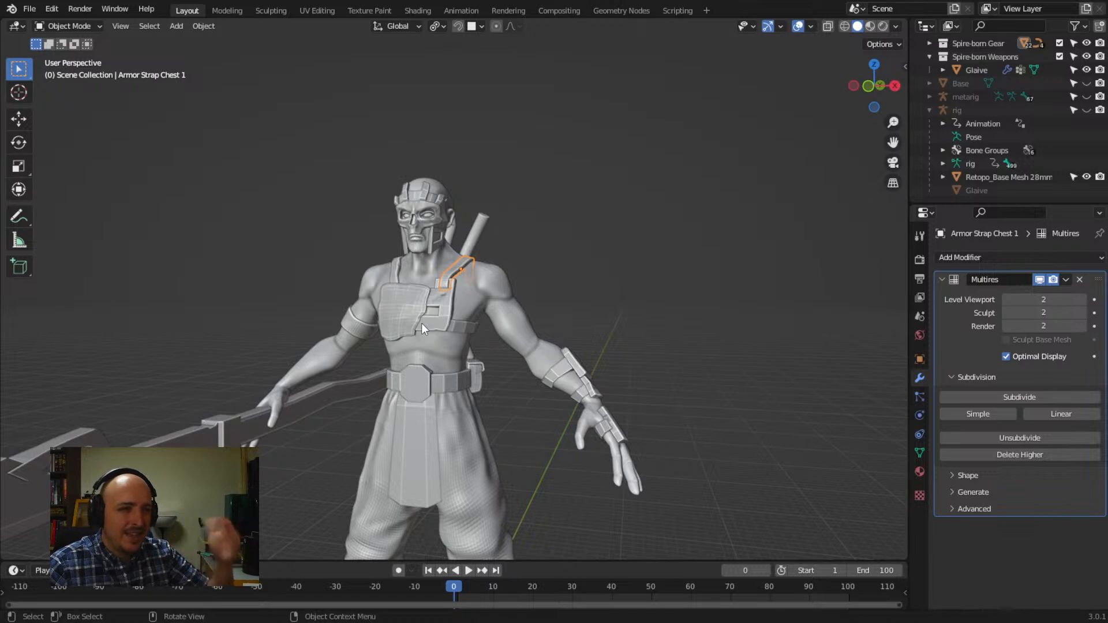
scroll(396, 240, up, 6)
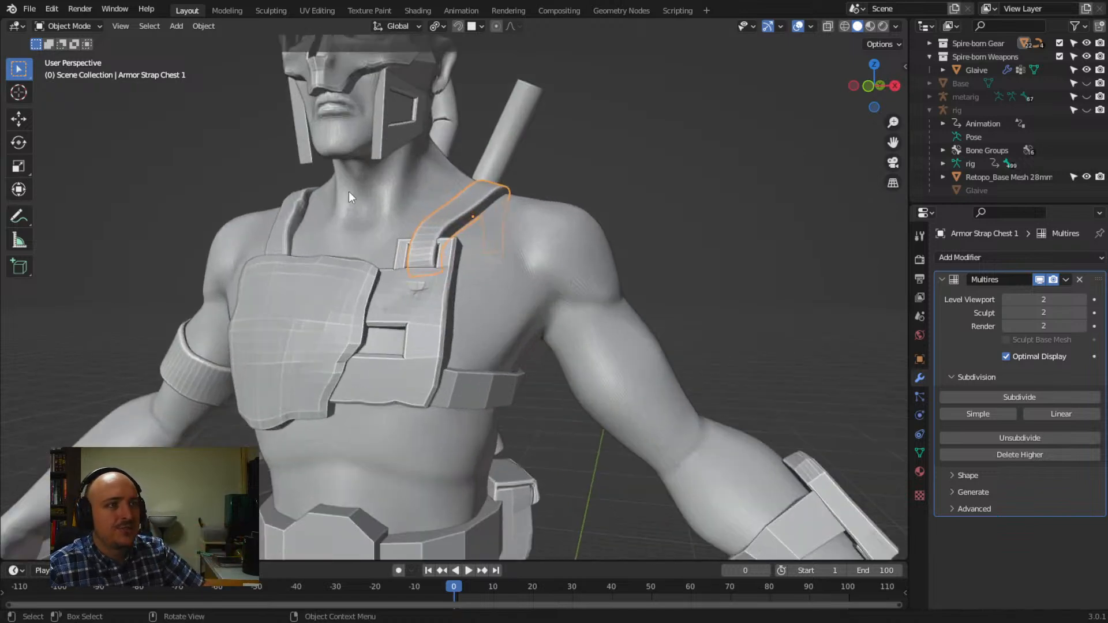
middle_drag(348, 192, 383, 172)
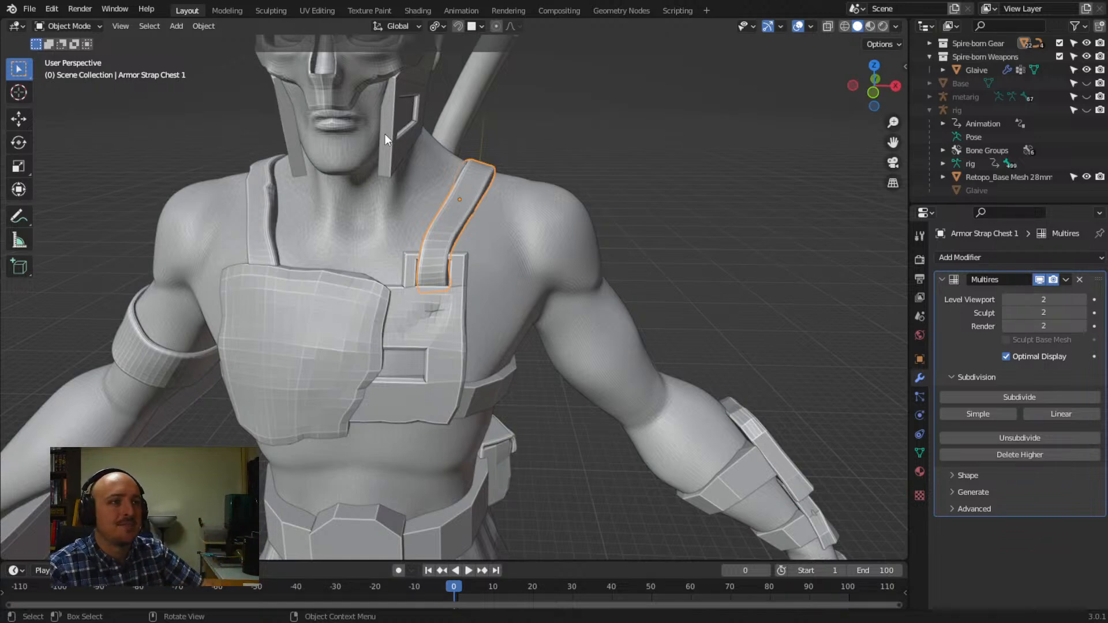
scroll(386, 134, down, 5)
middle_drag(428, 282, 484, 272)
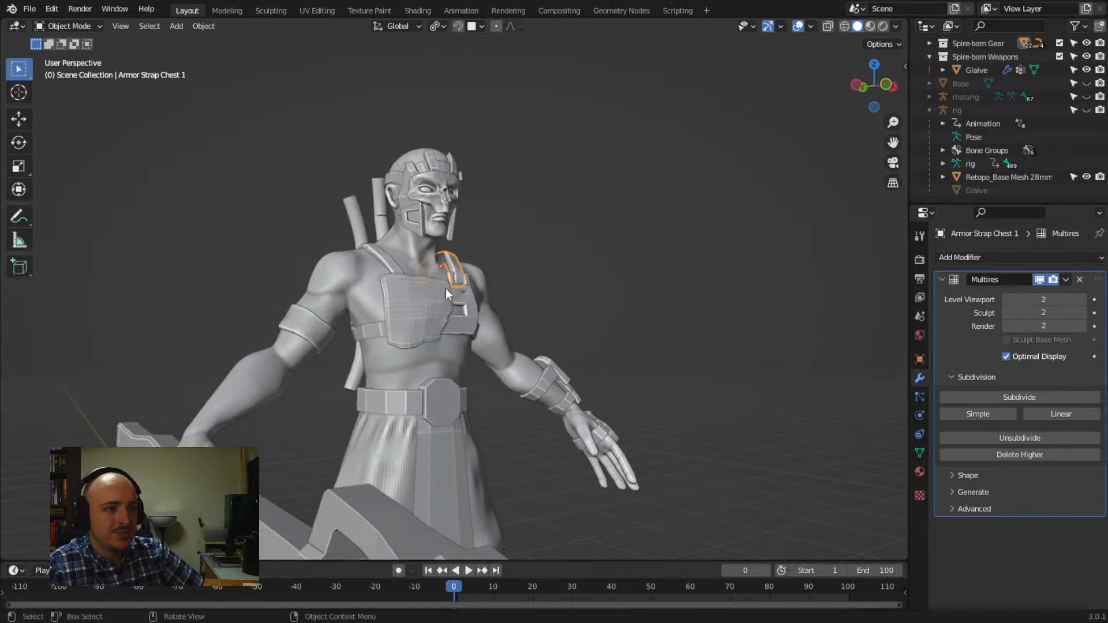
scroll(434, 323, down, 4)
scroll(437, 335, up, 3)
middle_drag(439, 334, 308, 366)
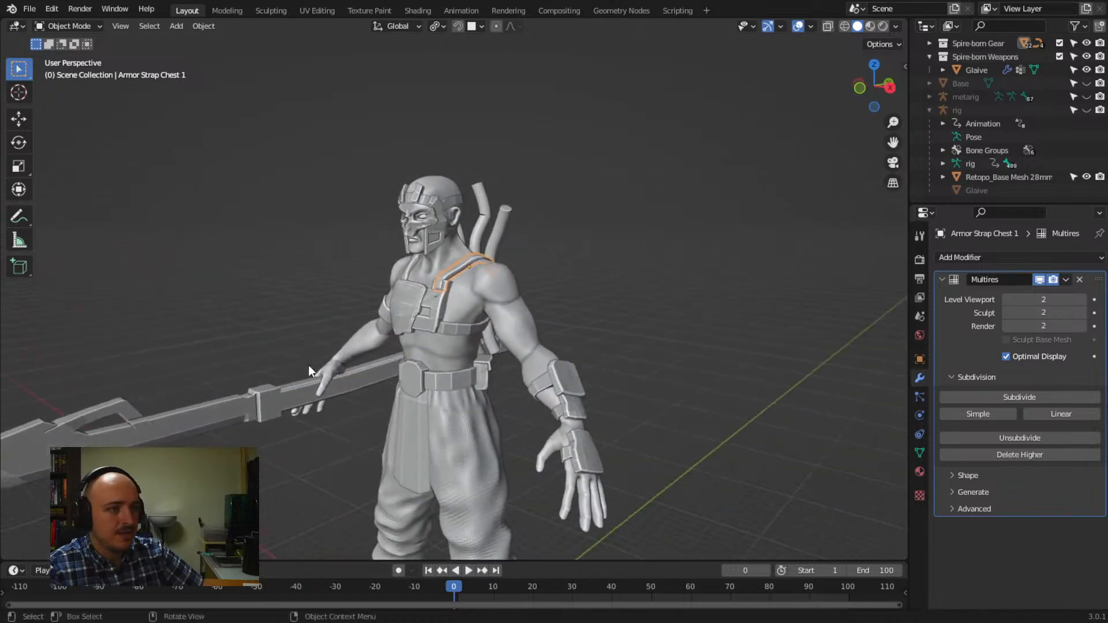
middle_drag(401, 348, 430, 348)
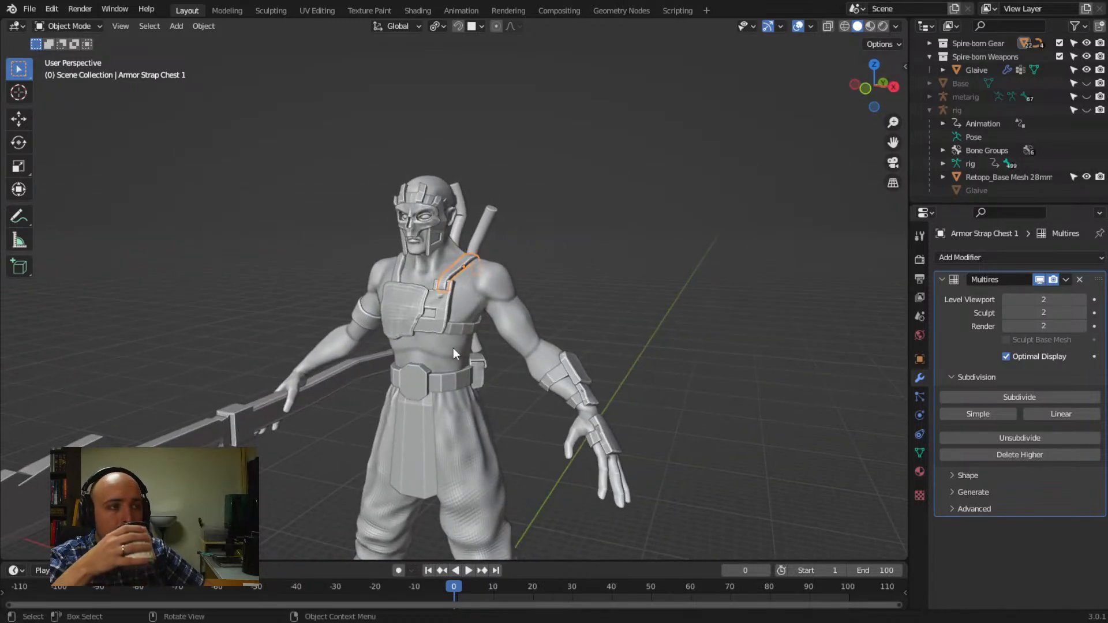
Apply the Solidify modifier on the side strap Armor Strap Chest Left
click(456, 332)
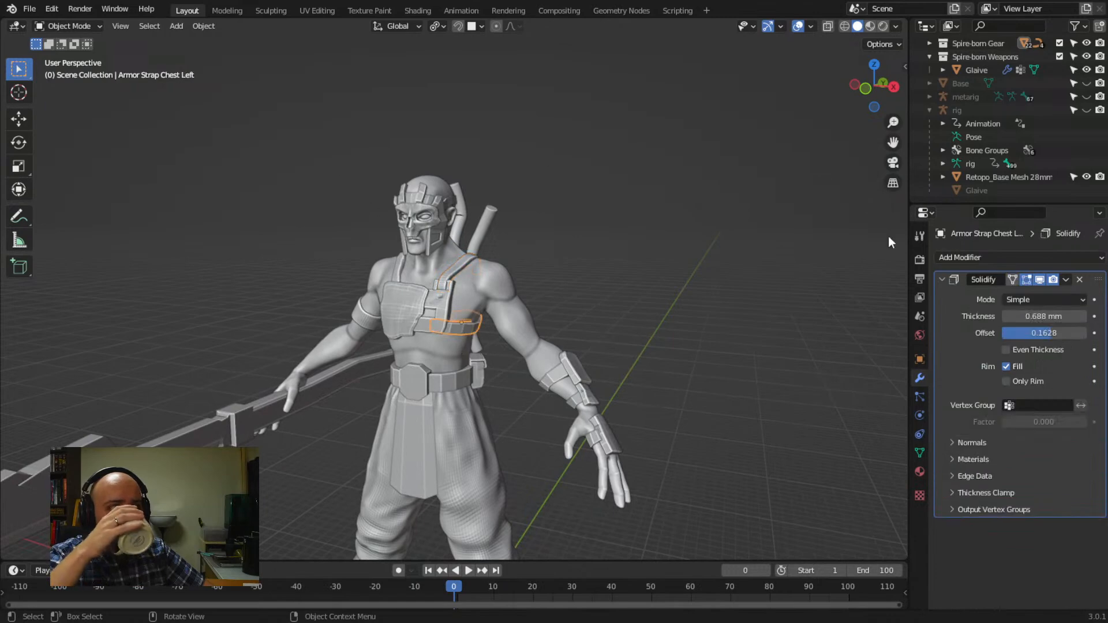
click(1066, 281)
click(1055, 293)
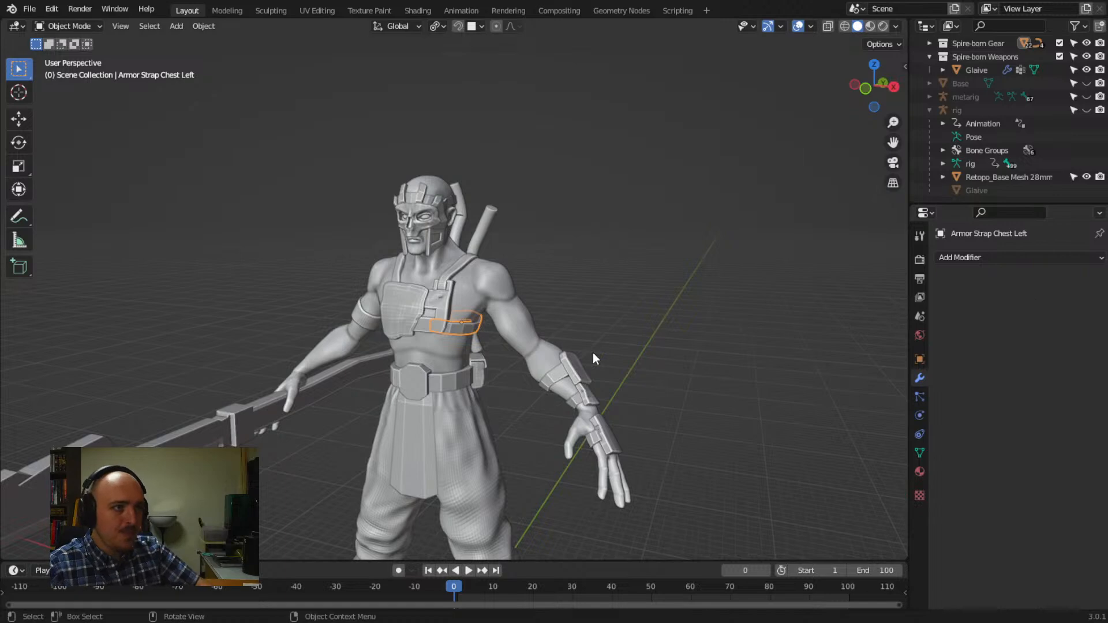
Add lengthwise loop cuts to the left chest strap's mesh, one close to its upper edge and one close to its lower edge
scroll(462, 324, up, 6)
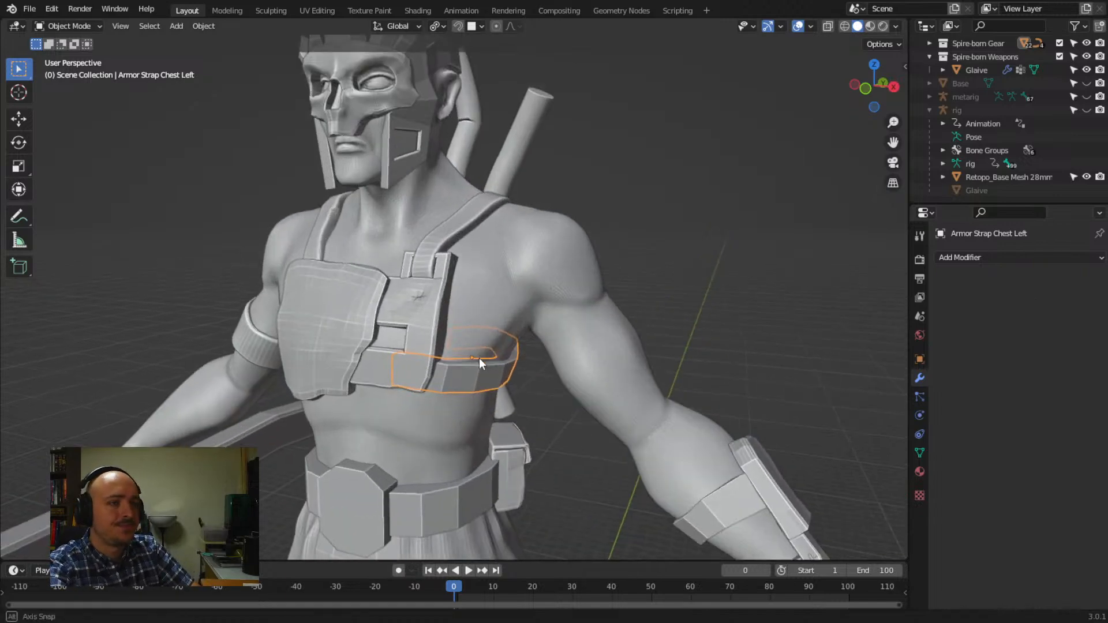
key(Tab)
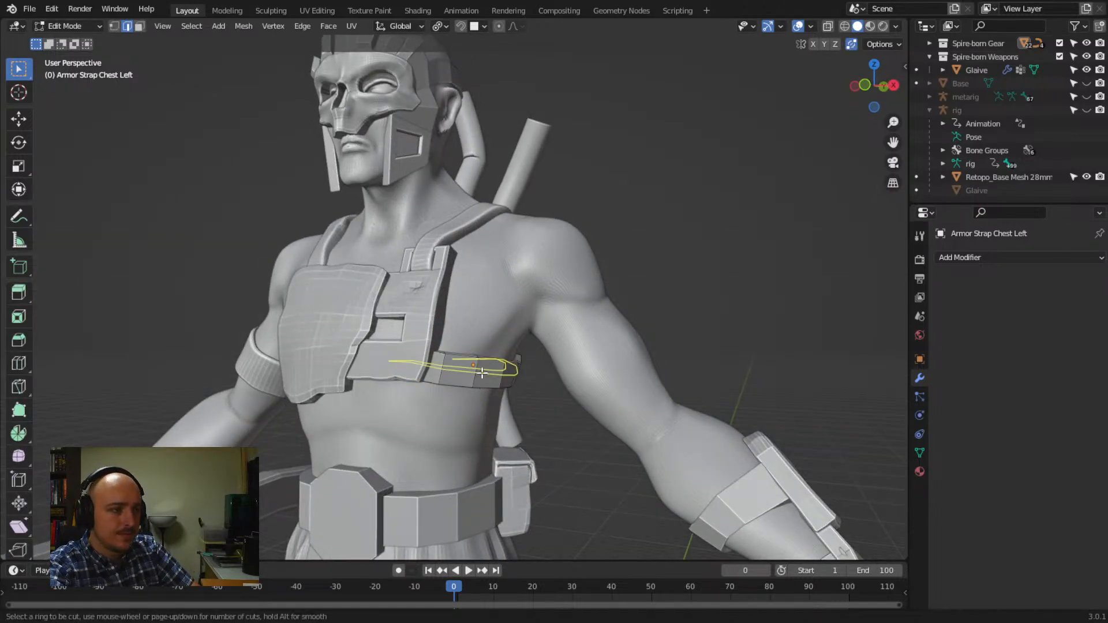
click(482, 373)
click(488, 365)
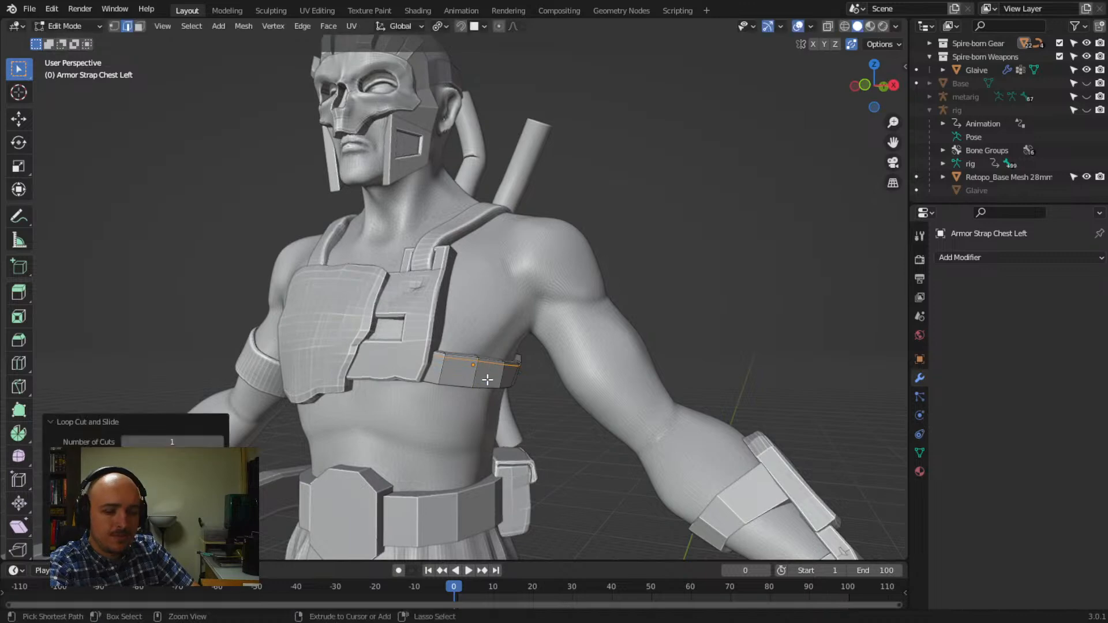
key(g)
key(g)
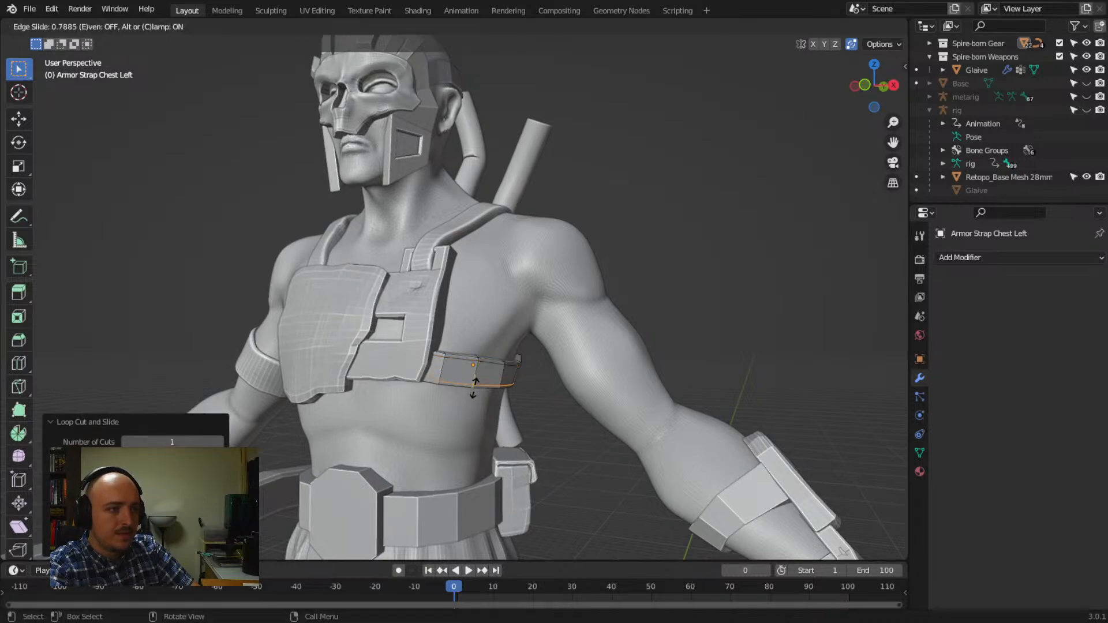
click(474, 388)
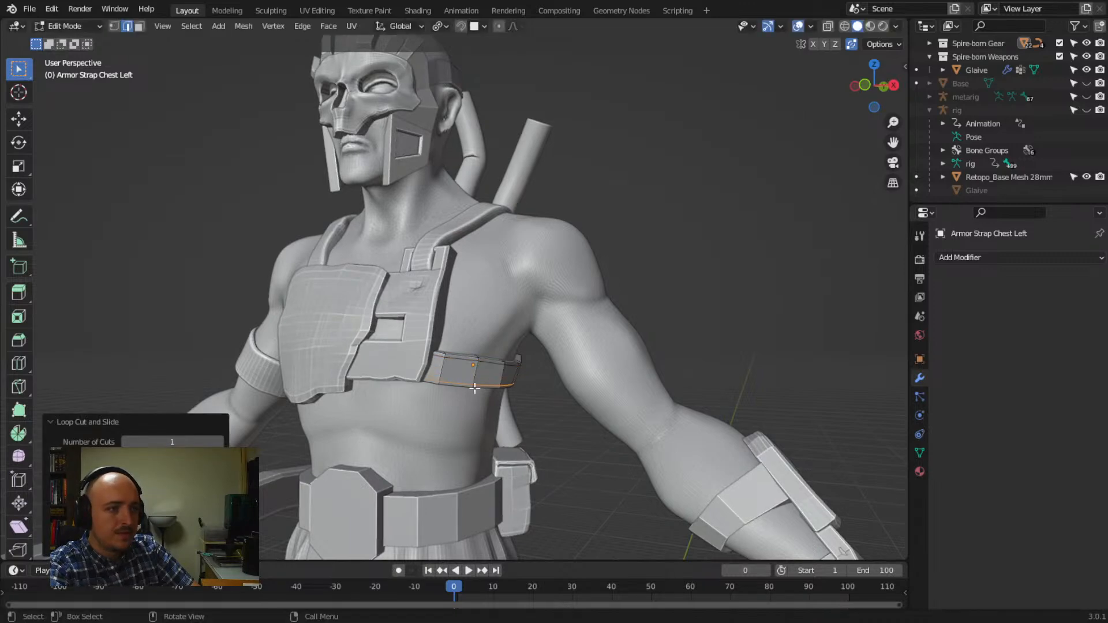
Add loop cuts close to the front and back ends of the left chest strap, using X-ray display while placing them
click(829, 26)
middle_drag(415, 358, 430, 362)
key(ctrl+r)
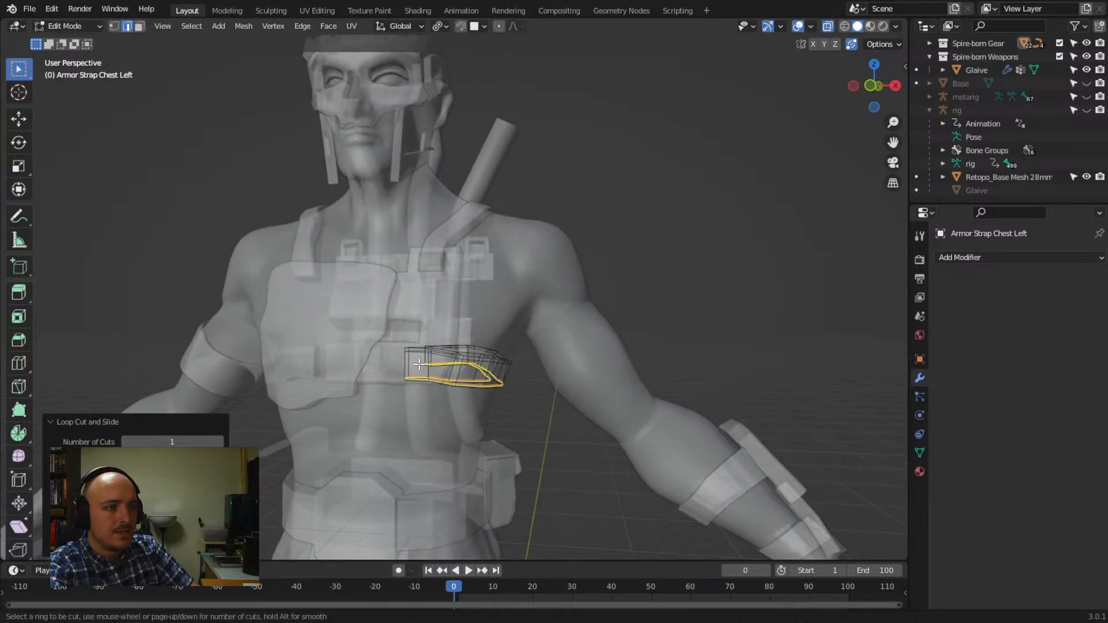
click(416, 357)
click(407, 356)
middle_drag(524, 396, 177, 403)
key(ctrl+r)
click(389, 398)
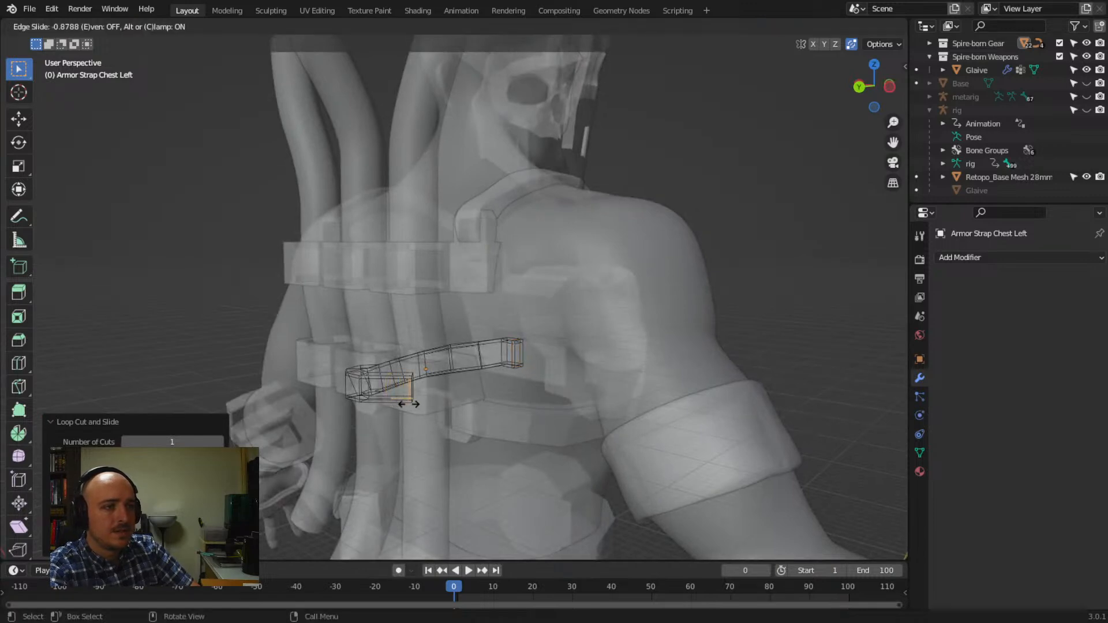
click(409, 404)
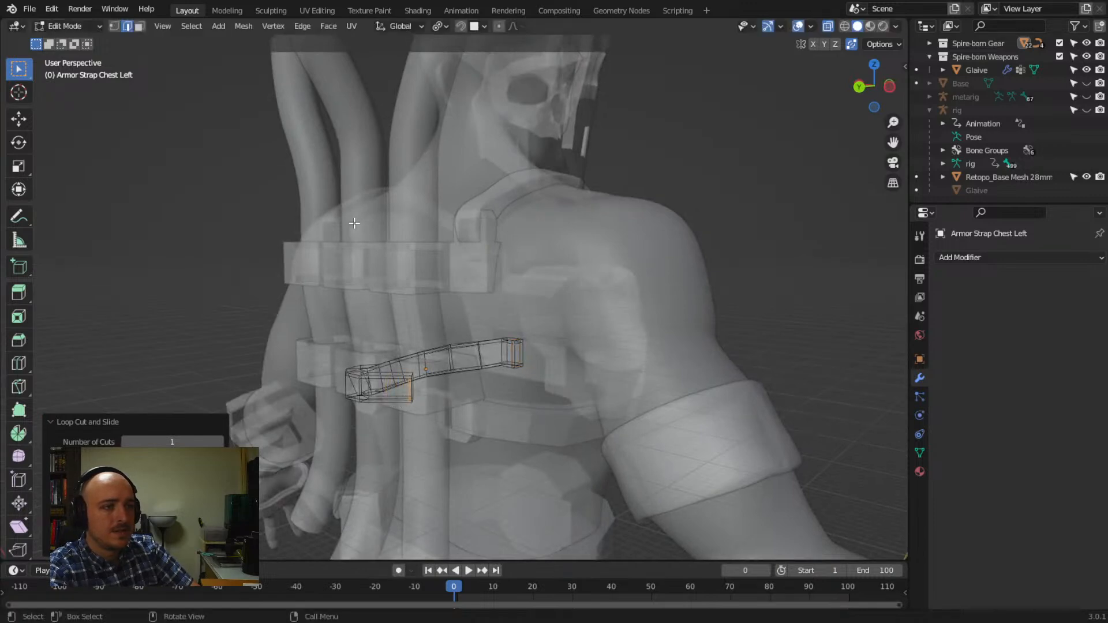
click(828, 27)
Add a Multiresolution modifier to the left chest strap in Object Mode and subdivide it twice
middle_drag(579, 379, 754, 371)
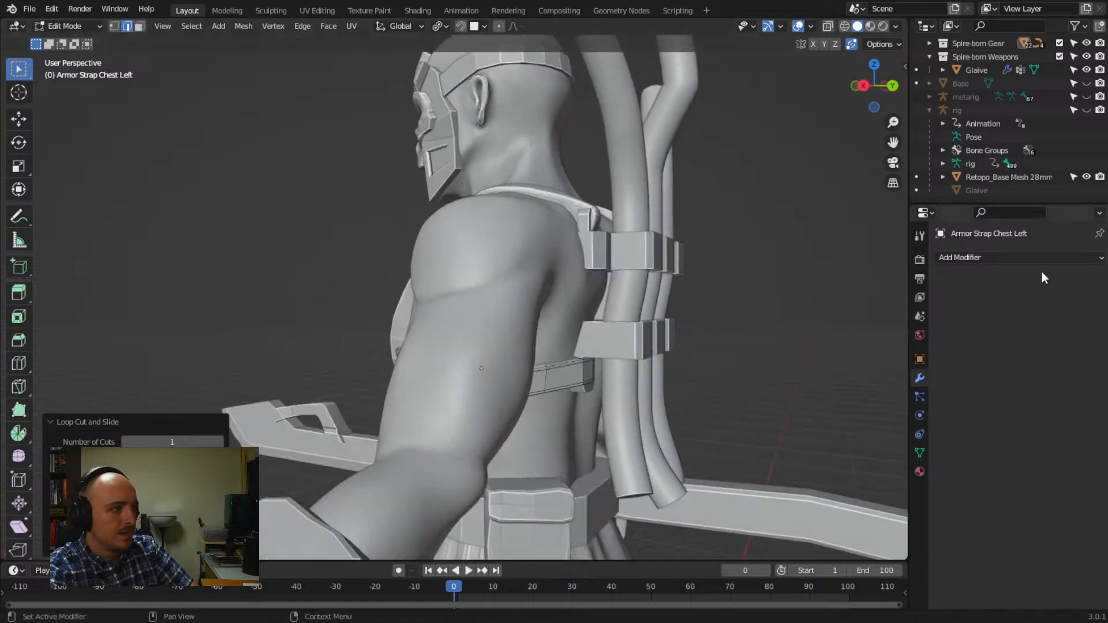
key(Tab)
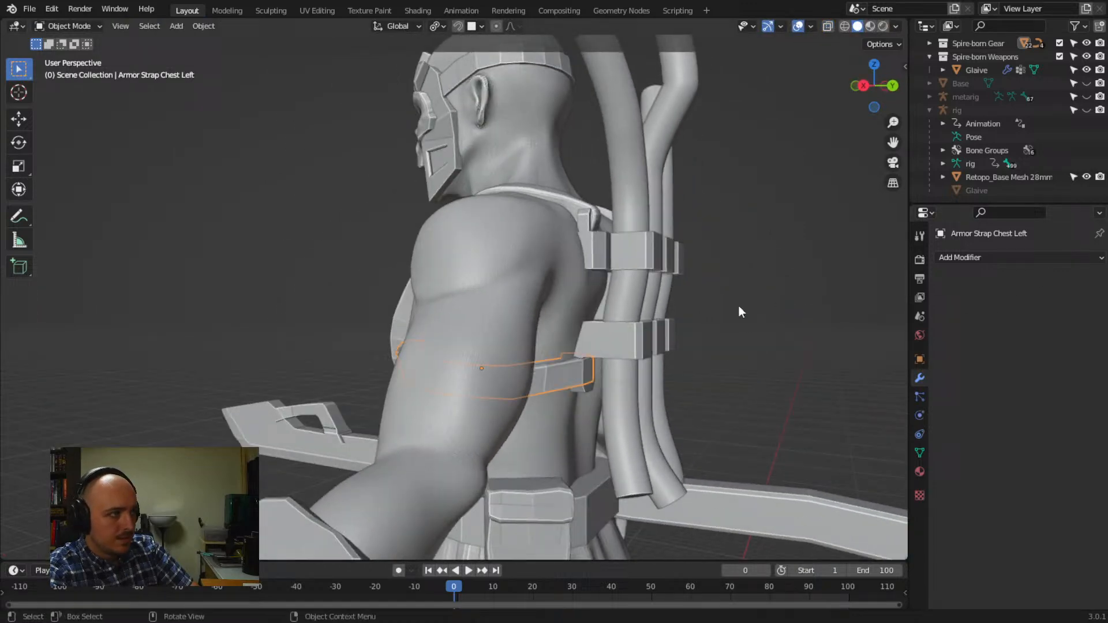
click(980, 257)
click(843, 430)
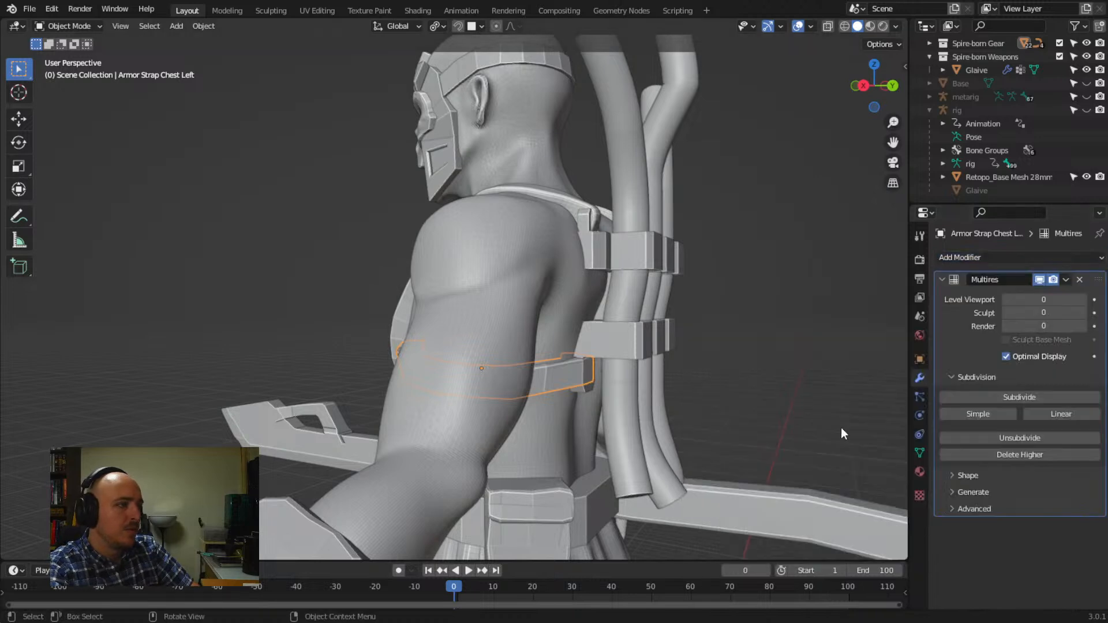
click(997, 398)
click(997, 398)
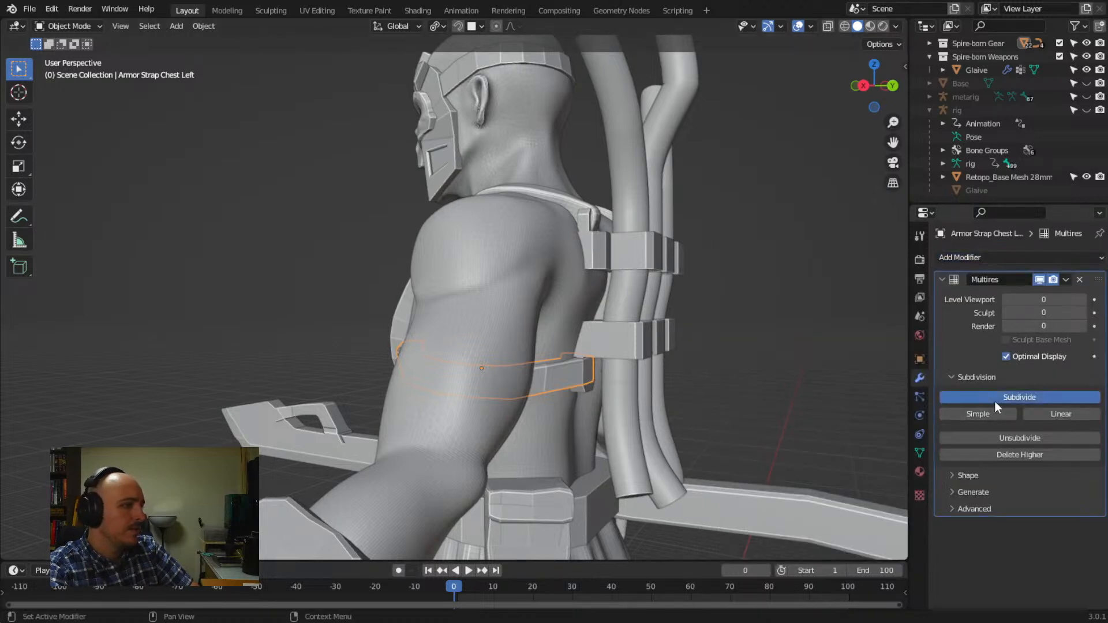
Apply the Solidify modifier on the side strap Armor Strap Chest Right and open its mesh in Edit Mode
middle_drag(615, 432, 653, 425)
middle_drag(455, 427, 375, 380)
click(354, 362)
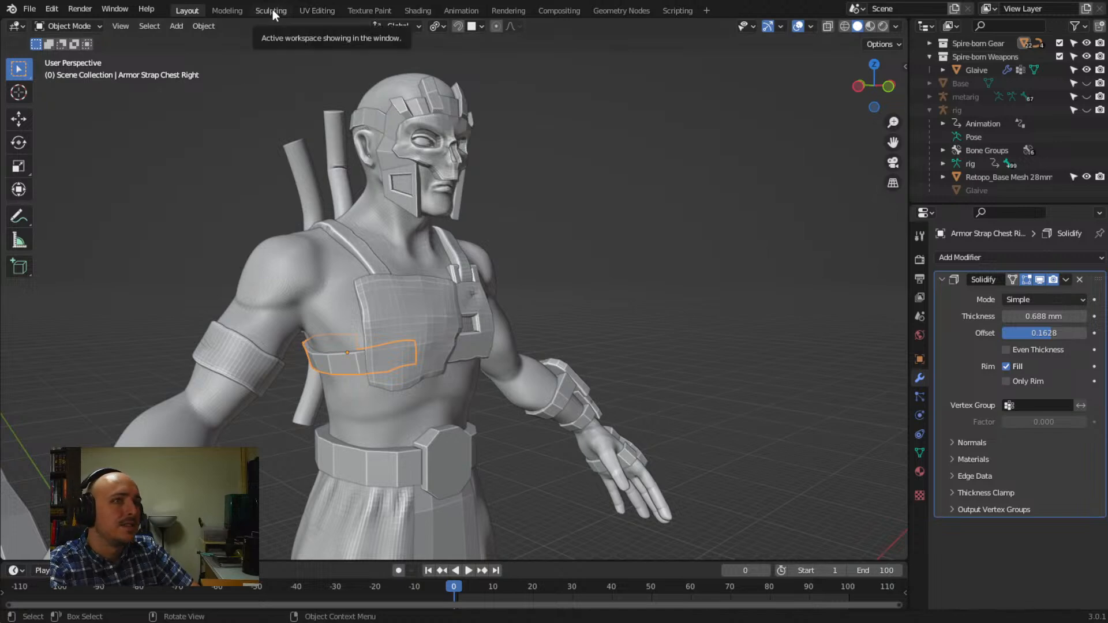
click(1067, 280)
click(1061, 292)
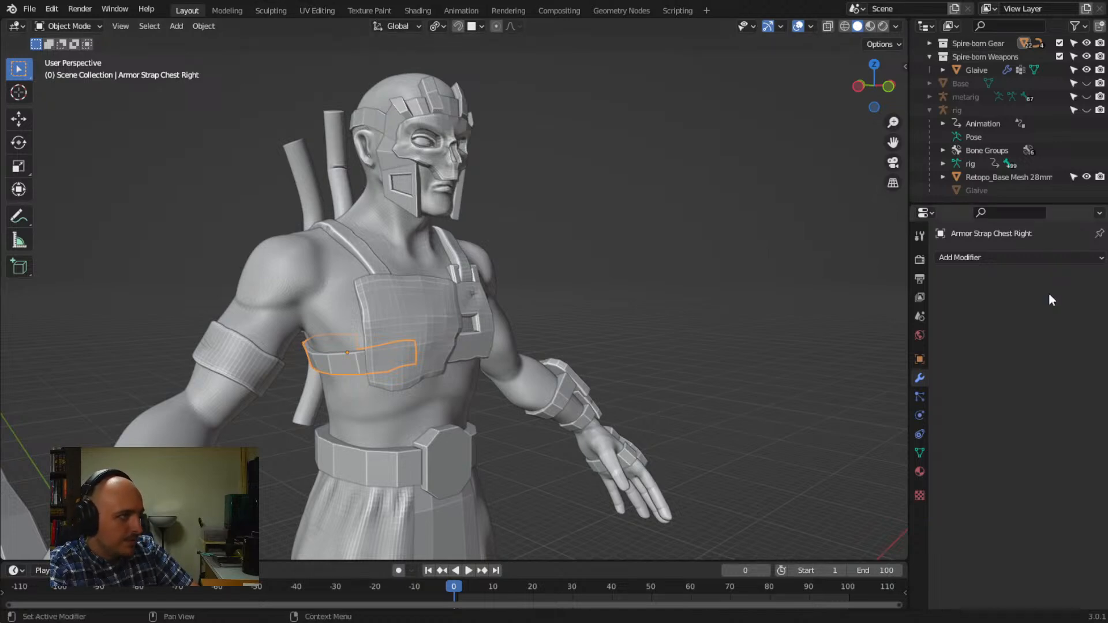
key(Tab)
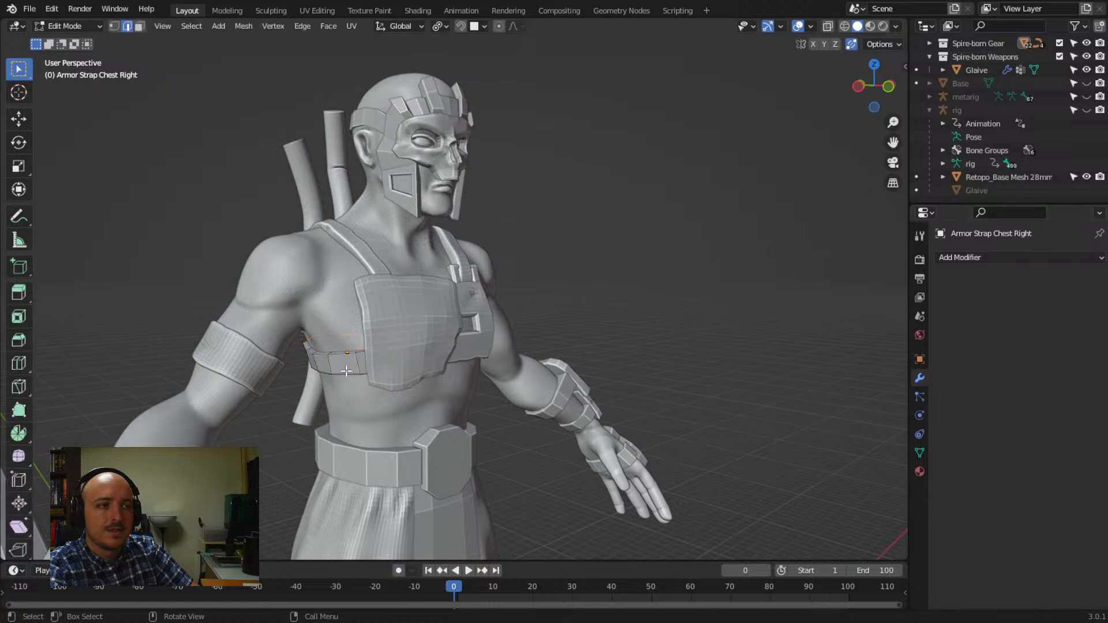
Add lengthwise loop cuts to the right chest strap's mesh, one close to its upper edge and one close to its lower edge
scroll(345, 371, up, 2)
key(ctrl+r)
click(295, 383)
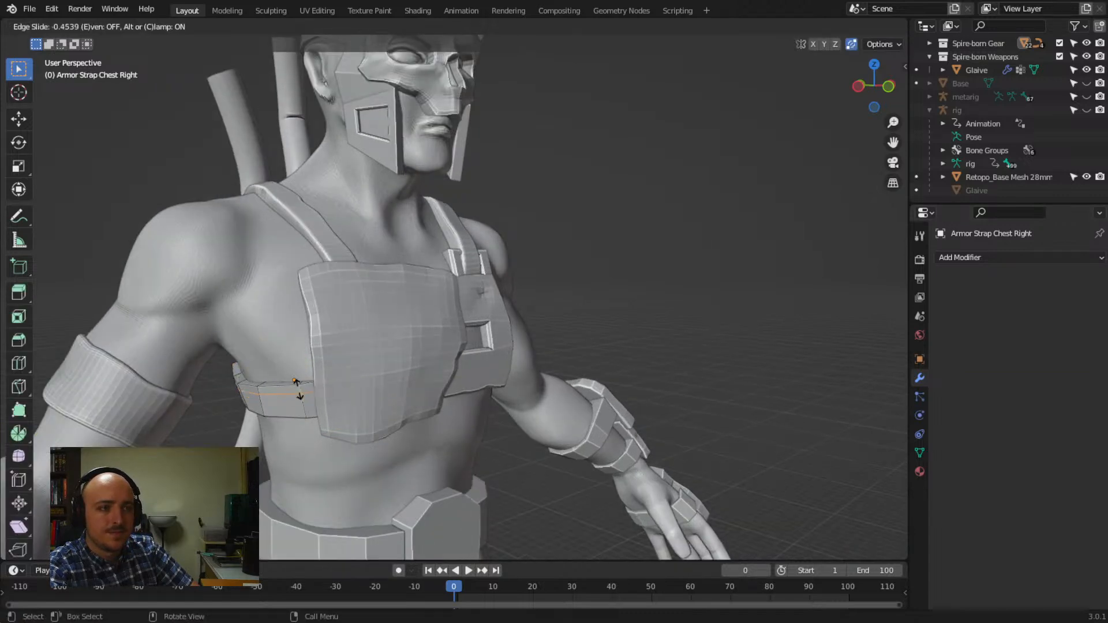
click(298, 385)
key(ctrl+r)
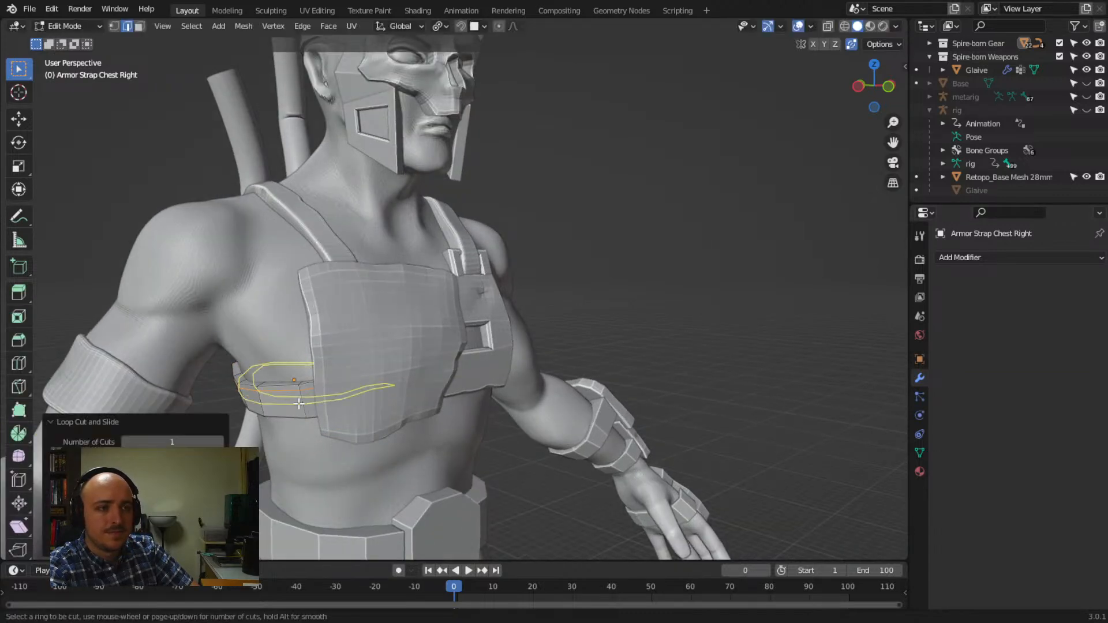
click(298, 400)
click(304, 414)
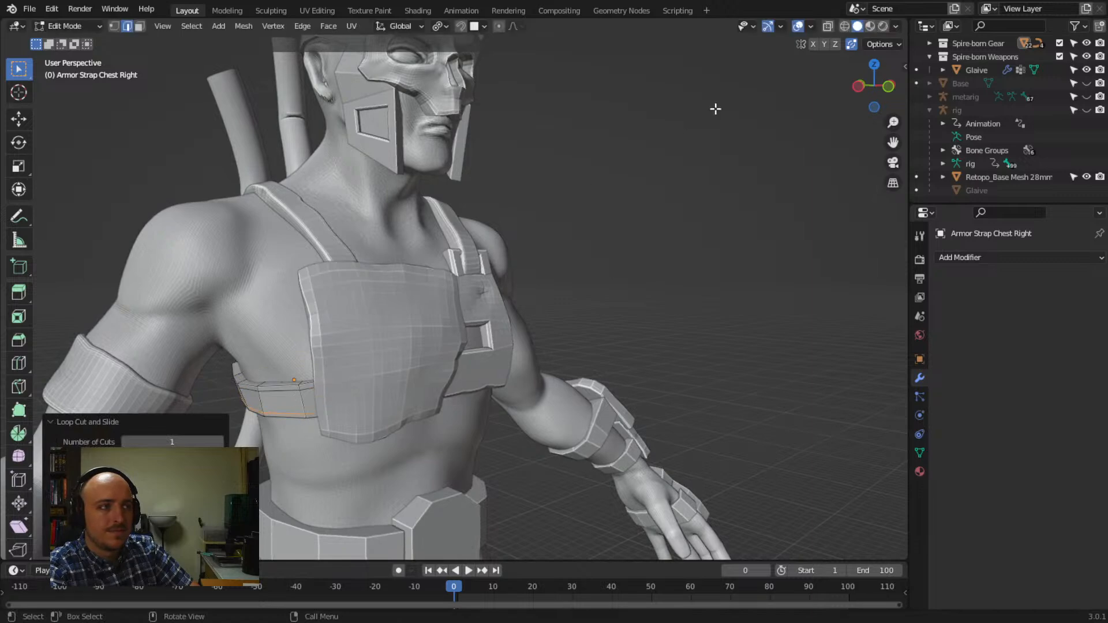
Turn on X-ray display and add a loop cut through the right chest strap's thickness, following its outline
click(826, 26)
key(ctrl+r)
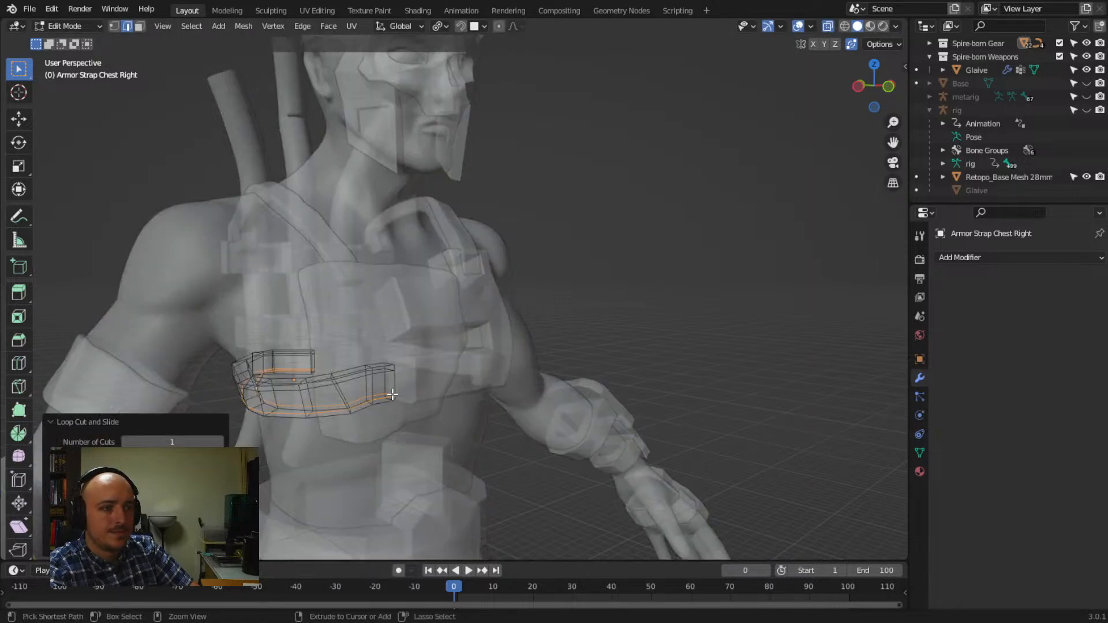
click(390, 394)
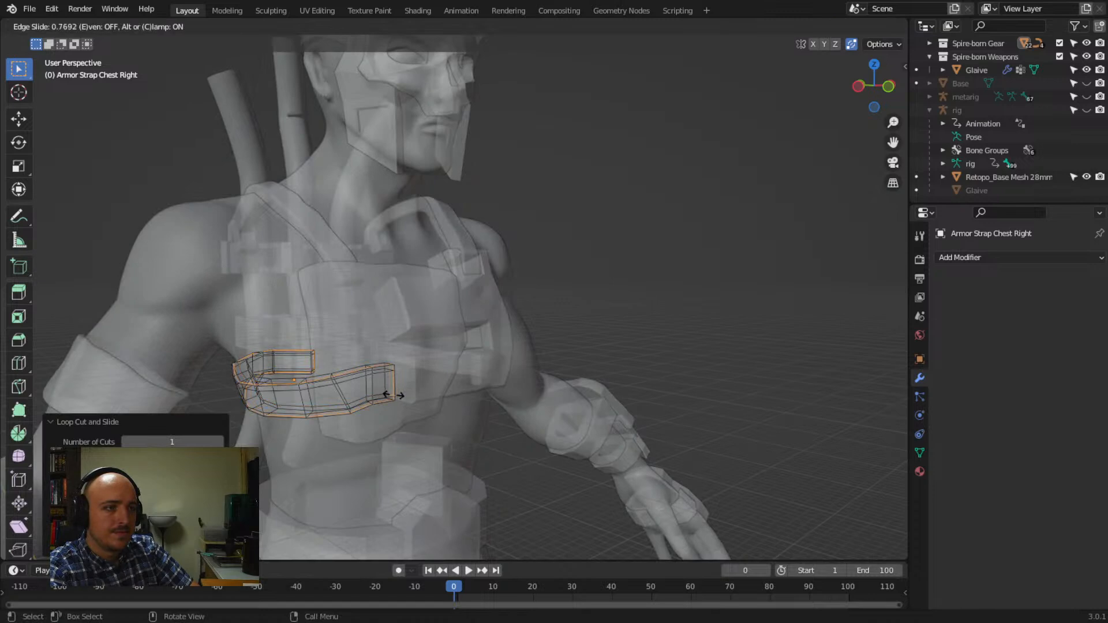
click(387, 396)
Add loop cuts across the right chest strap, close to its front end and close to its back end
key(ctrl+r)
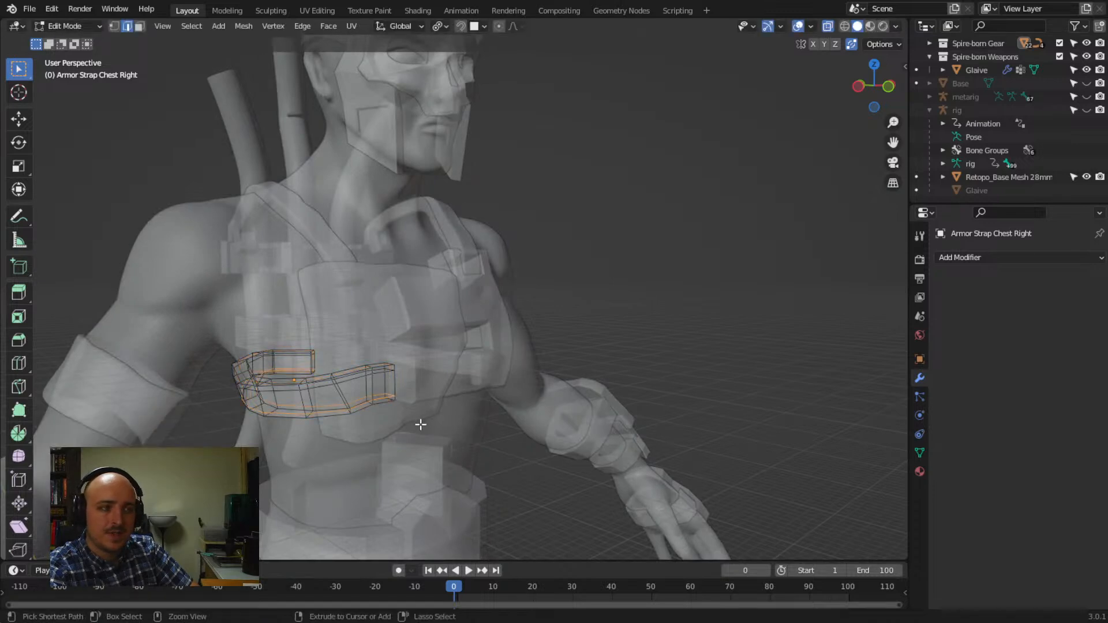
click(385, 376)
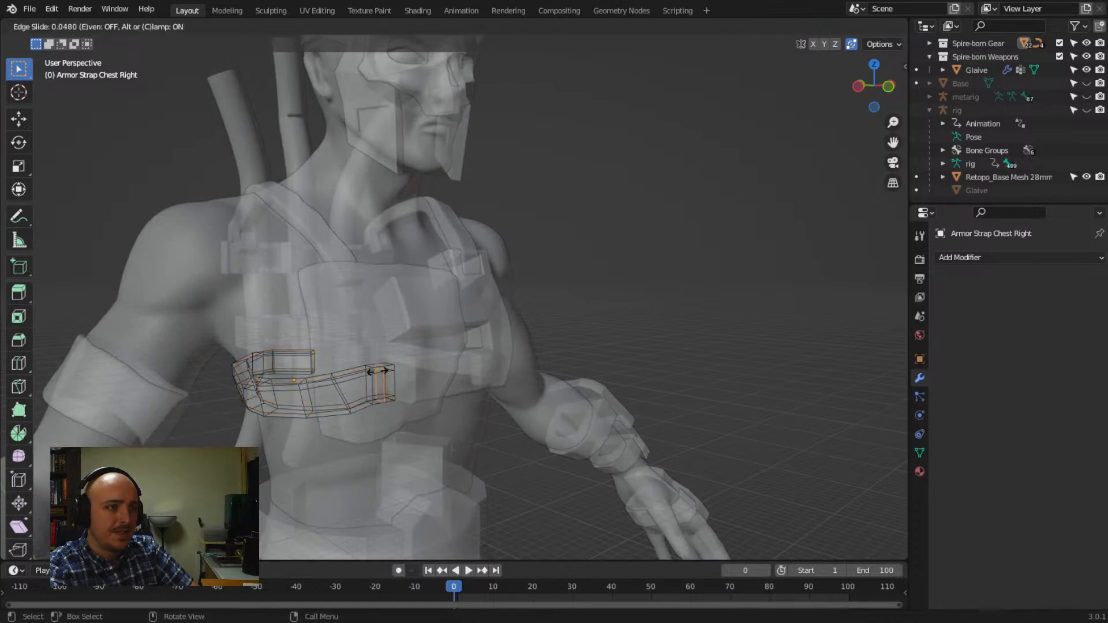
click(385, 374)
middle_drag(385, 375, 581, 413)
key(ctrl+e)
click(581, 417)
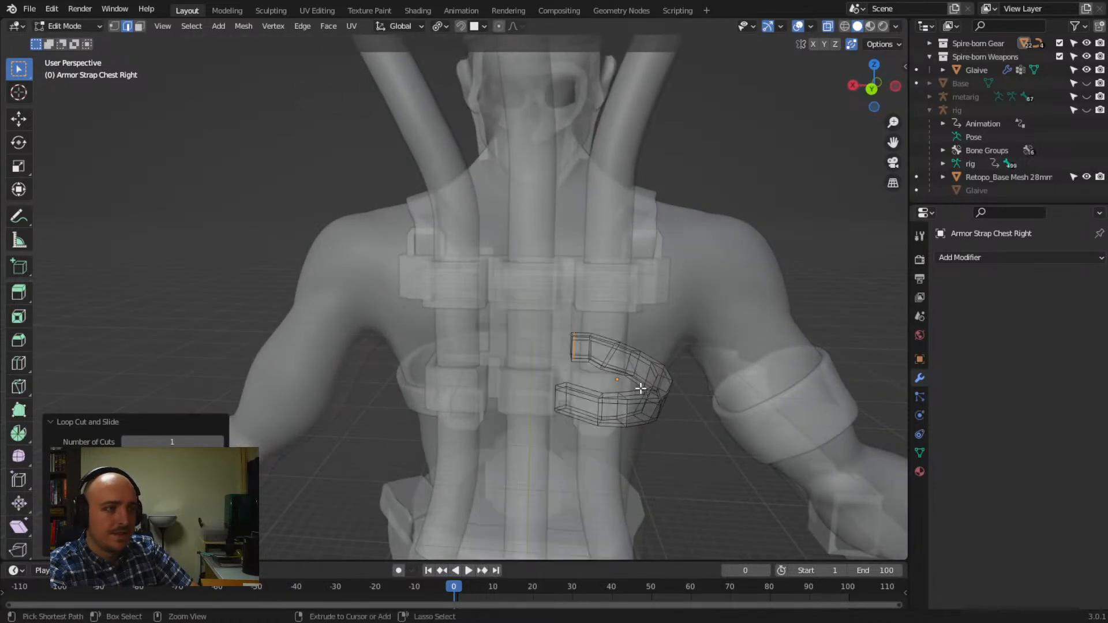
click(565, 401)
middle_drag(565, 402, 522, 465)
Add a Multiresolution modifier to the right chest strap in Object Mode, subdivide it twice and turn off X-ray display
key(Tab)
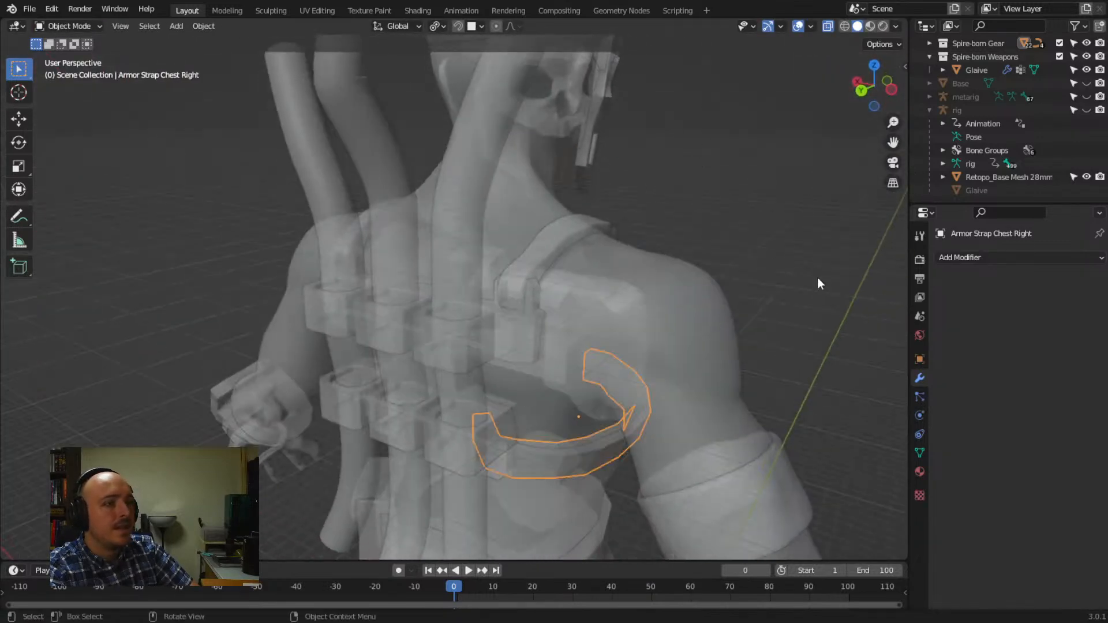
click(972, 261)
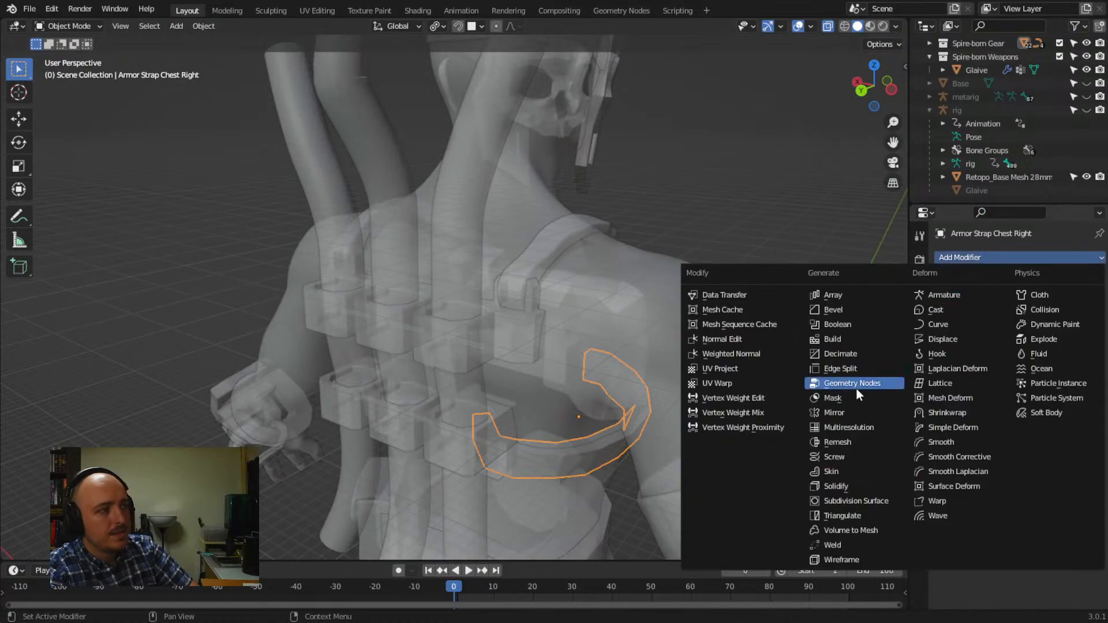
click(847, 424)
click(1001, 397)
click(1001, 397)
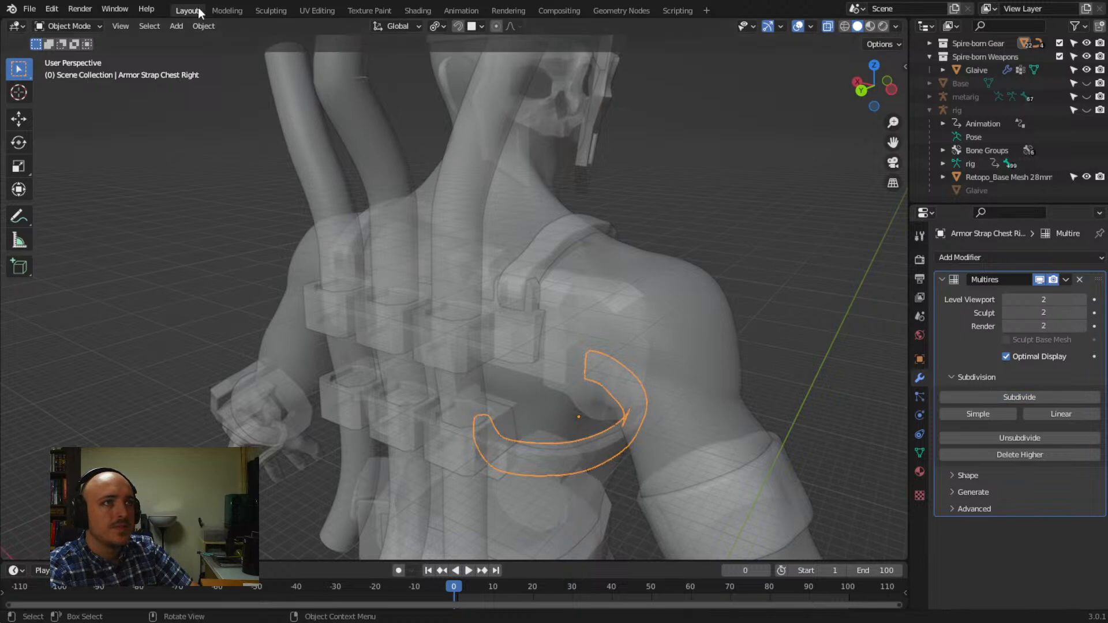
click(828, 27)
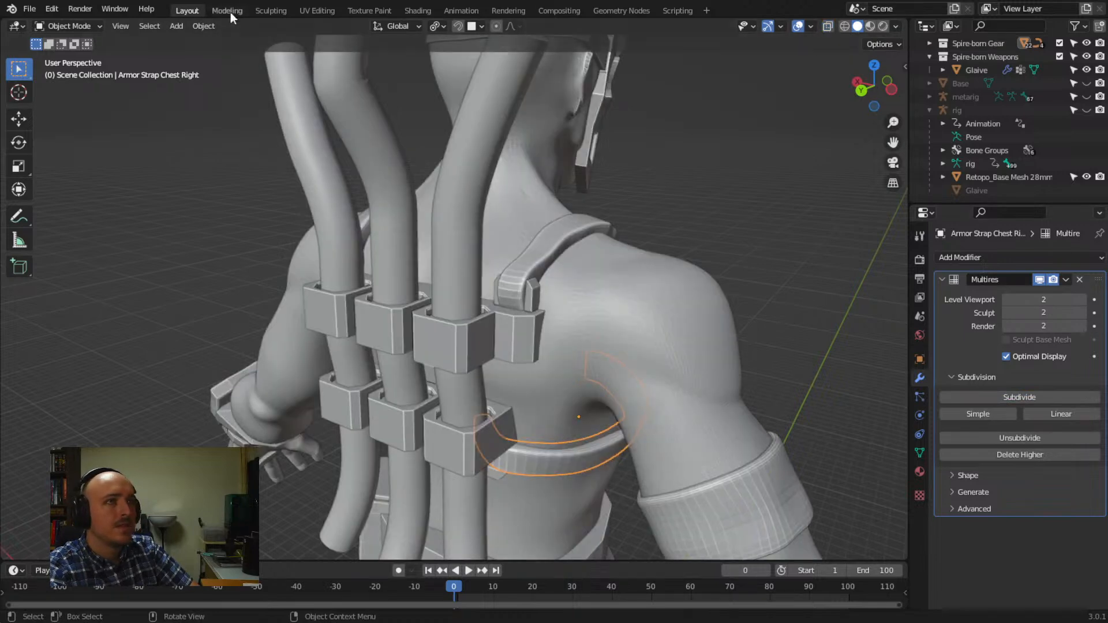
middle_drag(473, 265, 341, 280)
scroll(478, 365, up, 2)
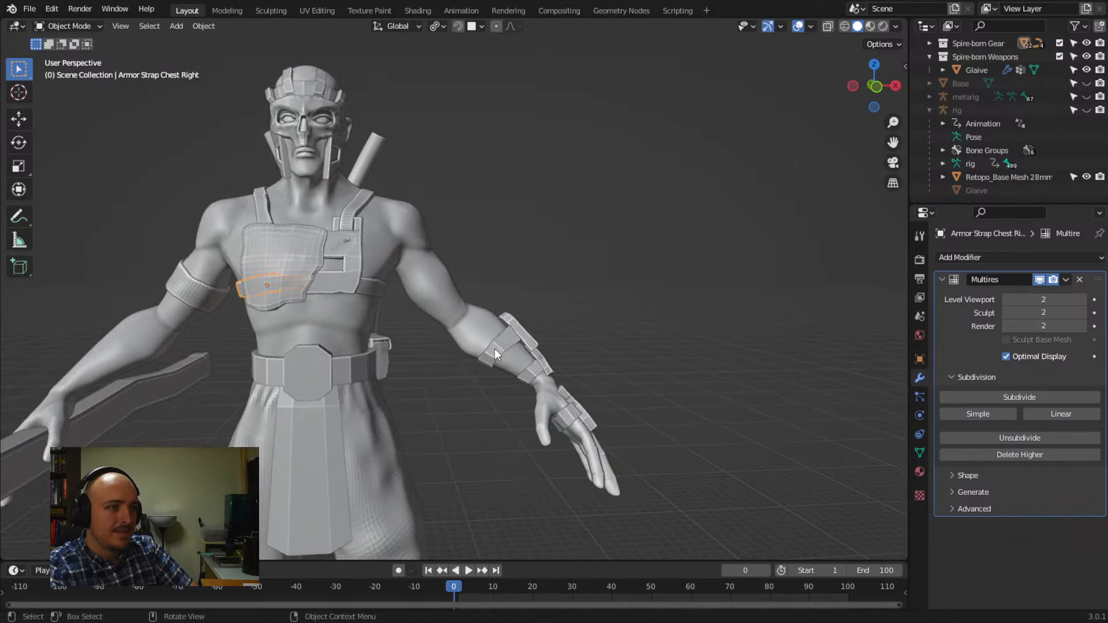
click(494, 349)
scroll(511, 359, up, 4)
scroll(509, 401, down, 5)
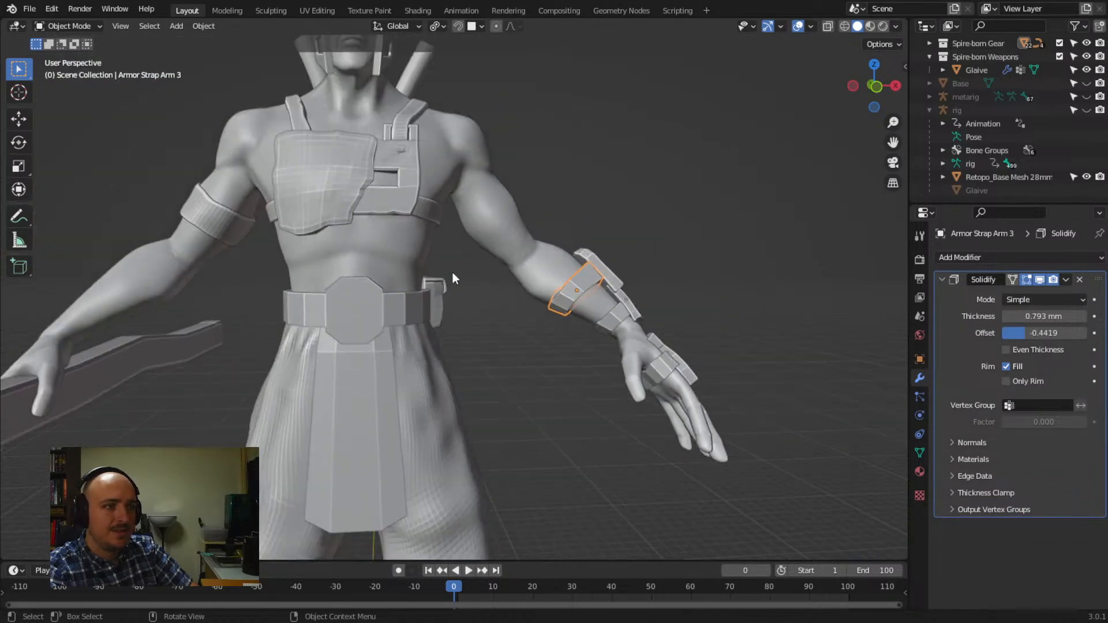
scroll(414, 307, down, 2)
Apply the Mirror modifier on the belt and open its mesh in Edit Mode
click(415, 308)
mouse_move(468, 354)
middle_down()
mouse_move(362, 369)
mouse_move(470, 334)
middle_up()
mouse_move(345, 324)
middle_down()
mouse_move(445, 324)
mouse_move(511, 353)
mouse_move(463, 358)
mouse_move(426, 319)
middle_up()
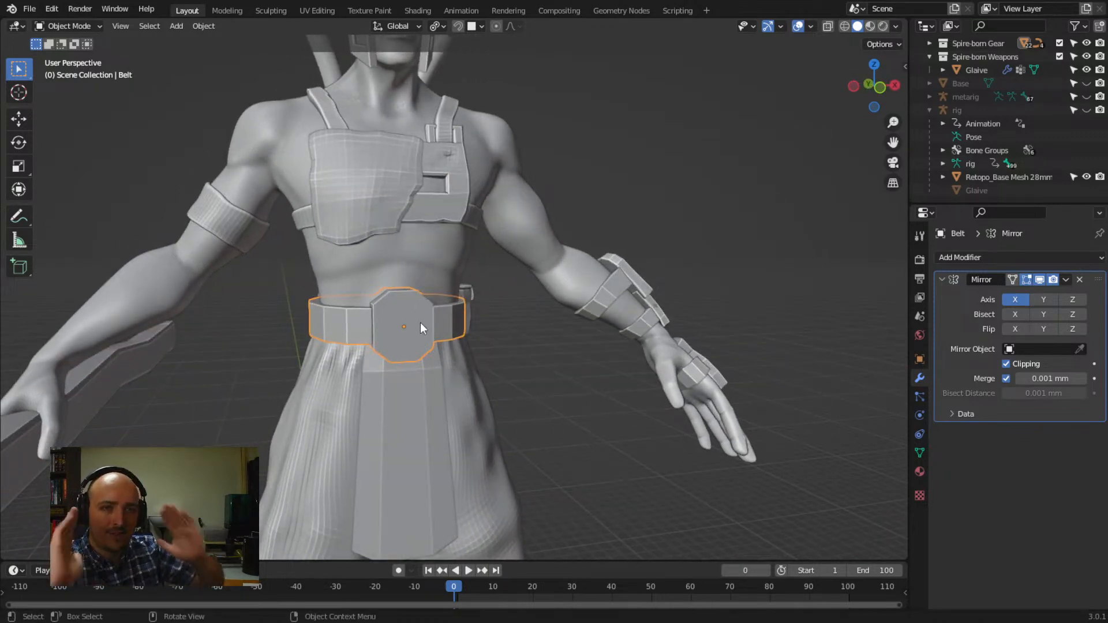
middle_drag(421, 334, 356, 313)
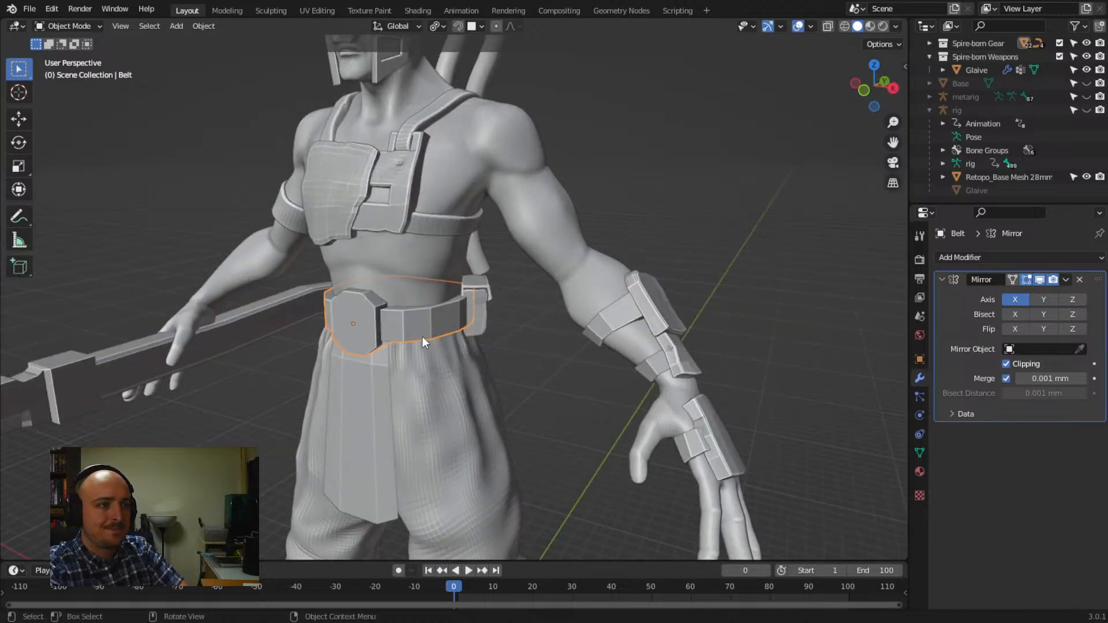
click(1066, 281)
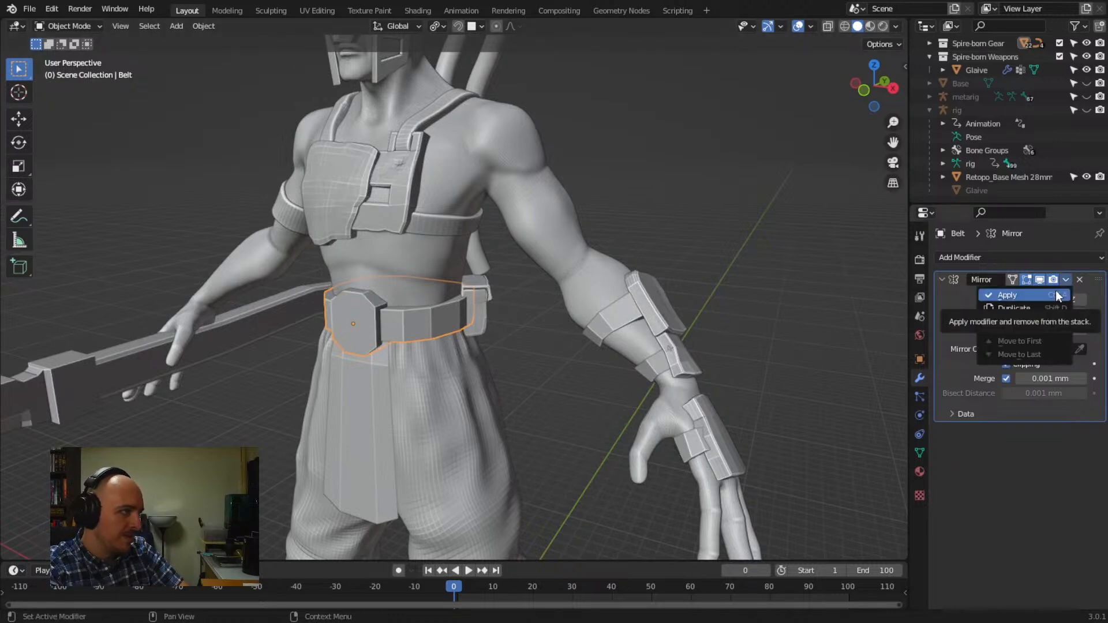
click(1058, 295)
middle_drag(411, 355, 432, 347)
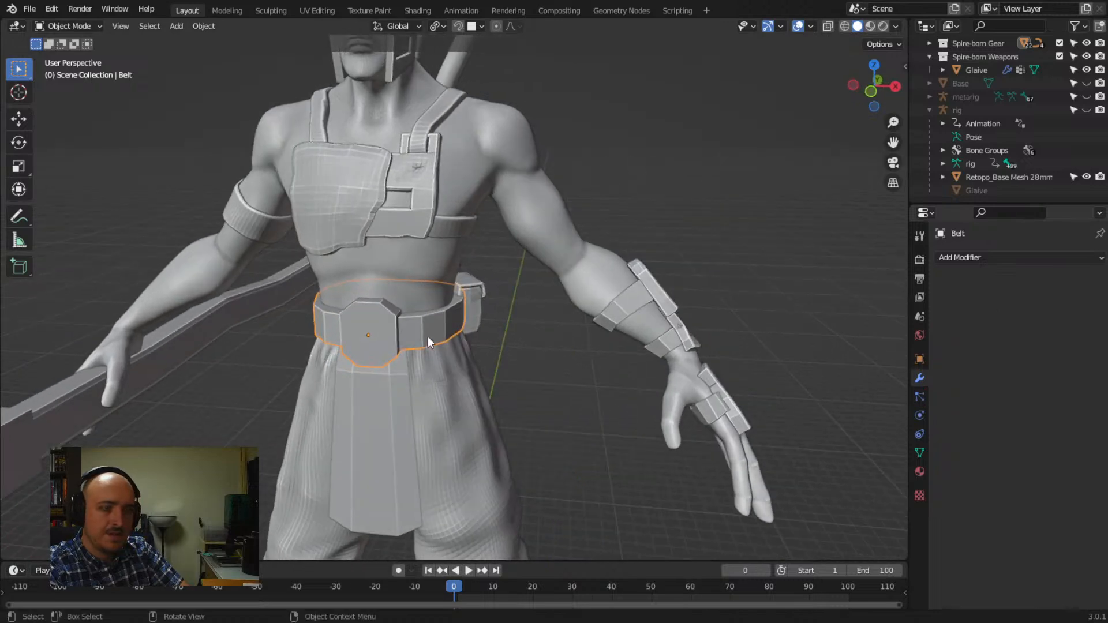
key(Tab)
Add horizontal loop cuts around the belt's outer face, one close to its upper edge and one close to its lower edge
scroll(429, 329, up, 4)
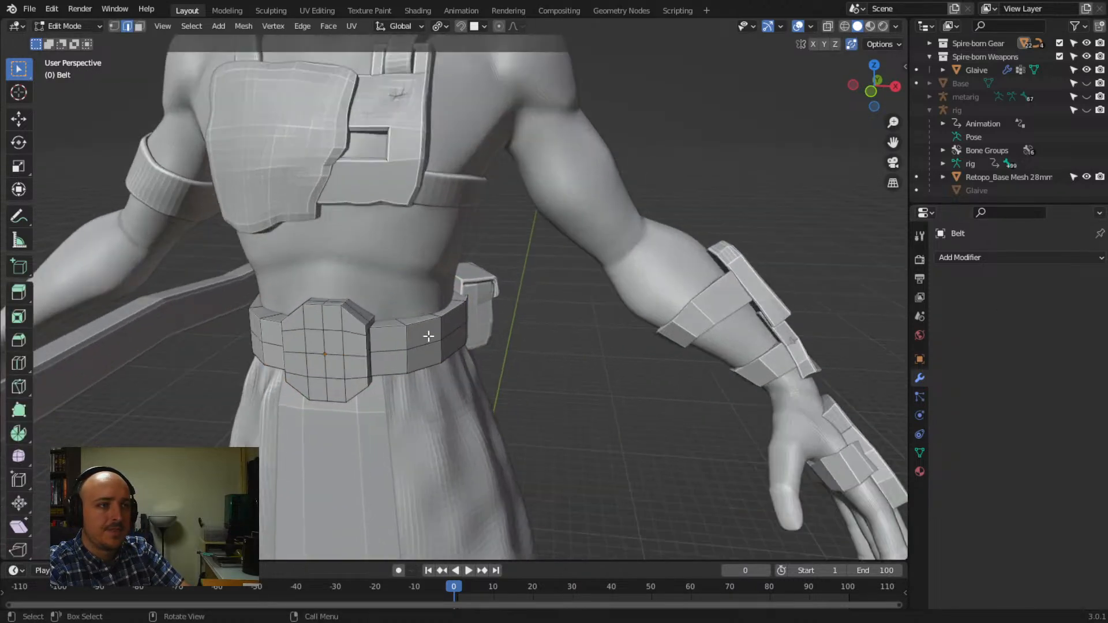
scroll(482, 326, up, 2)
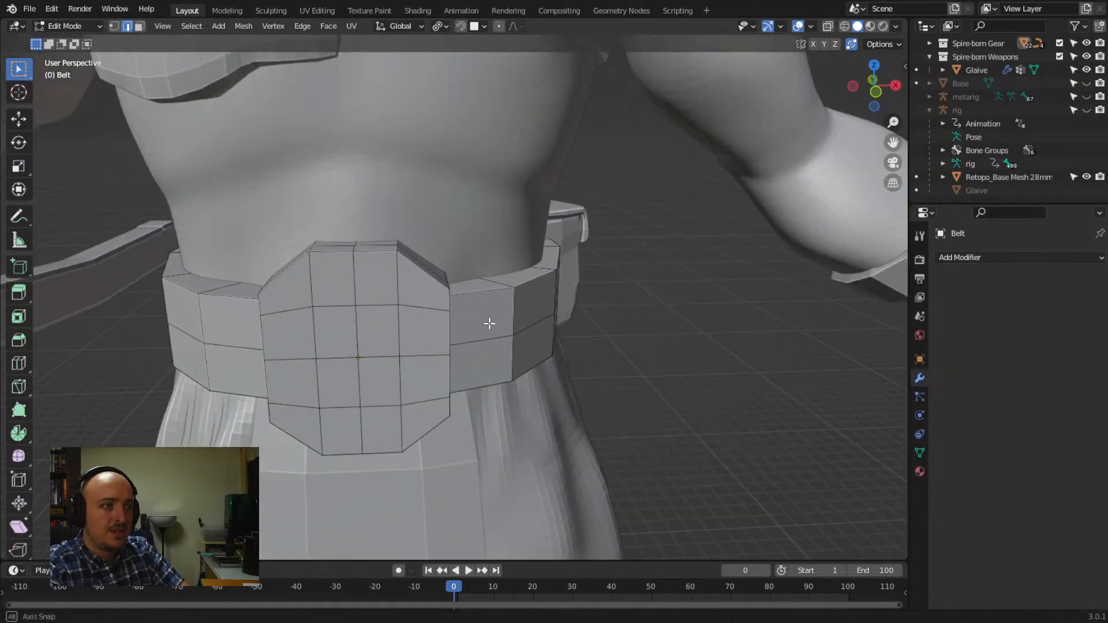
middle_drag(495, 324, 439, 312)
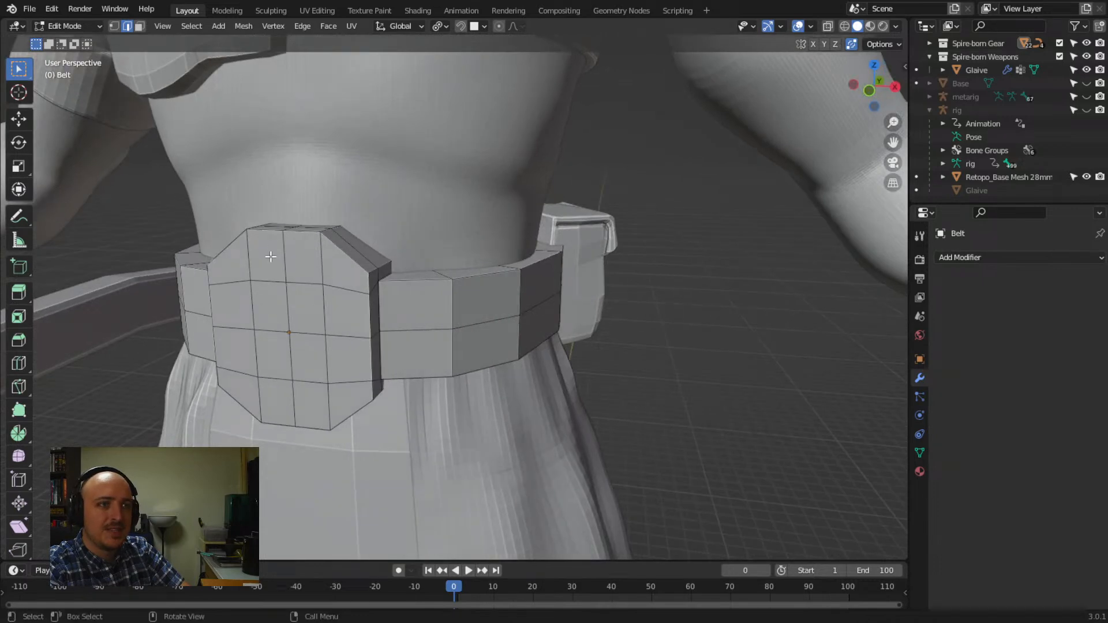
key(ctrl+r)
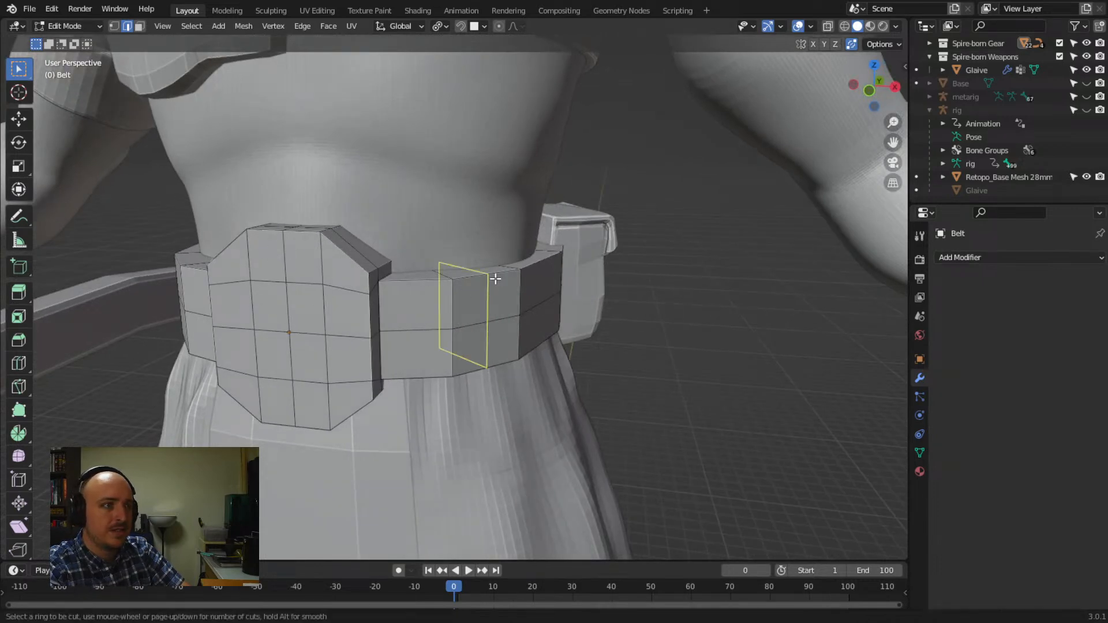
click(514, 286)
click(515, 276)
key(ctrl+r)
click(515, 334)
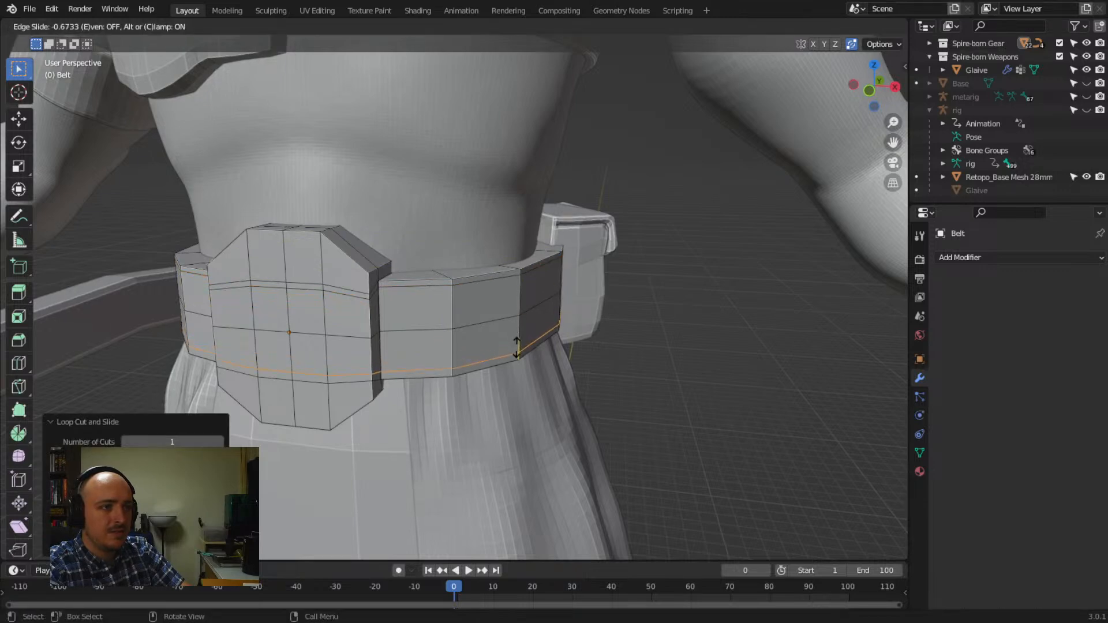
click(517, 346)
Add a vertical loop cut to the belt band on each side of the buckle, close to where it meets the buckle
middle_drag(516, 346, 396, 279)
key(ctrl+r)
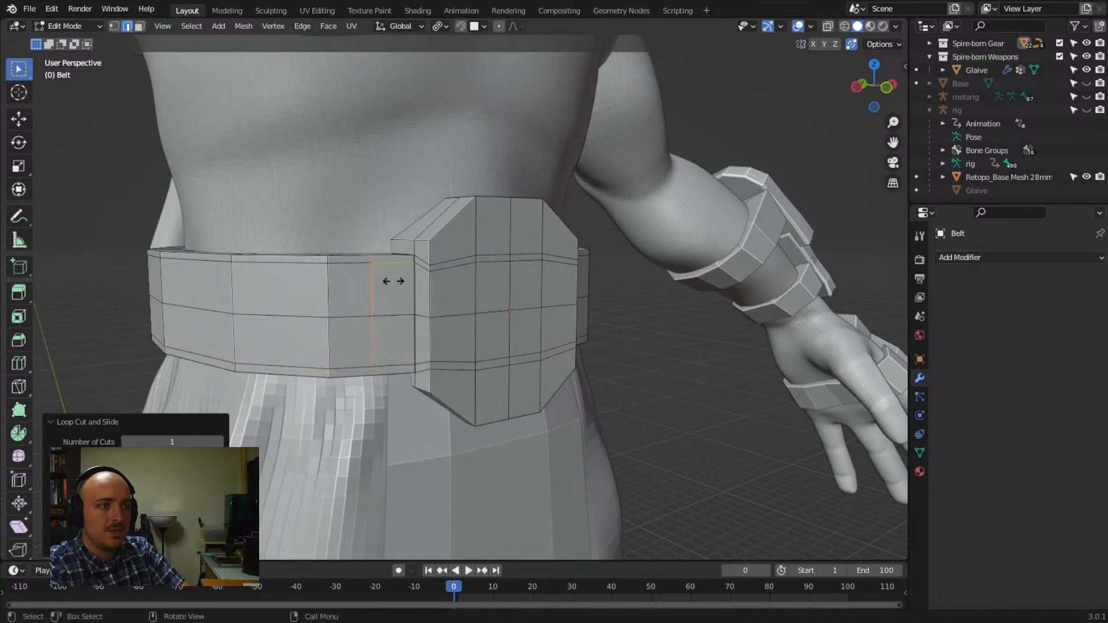
click(397, 280)
click(427, 286)
mouse_move(426, 285)
middle_down()
mouse_move(515, 317)
mouse_move(431, 280)
middle_up()
key(ctrl+r)
click(430, 280)
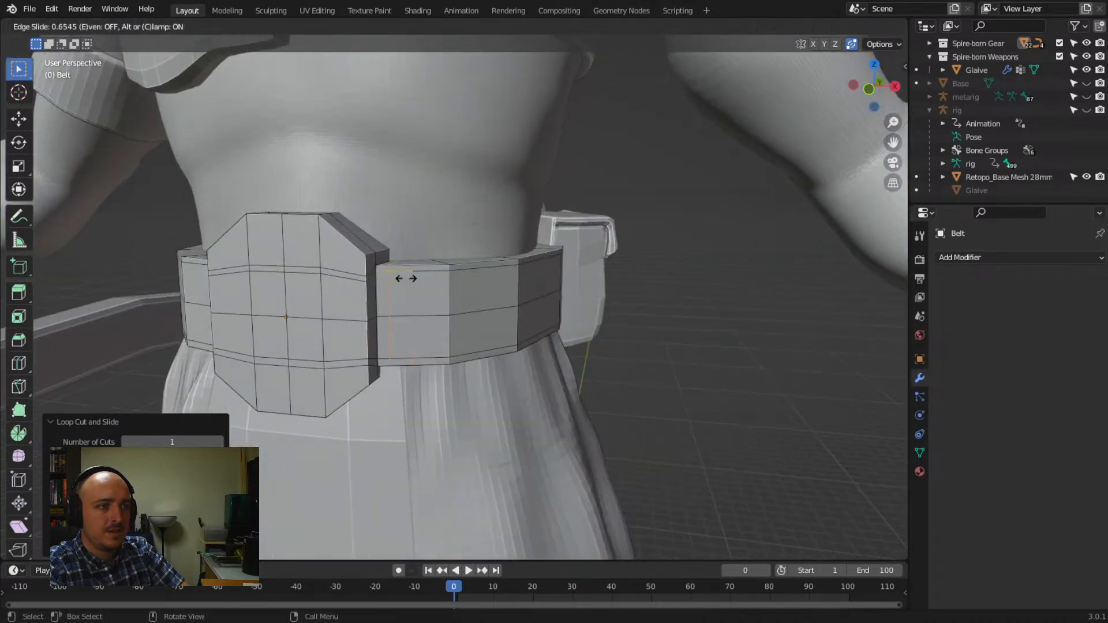
click(383, 282)
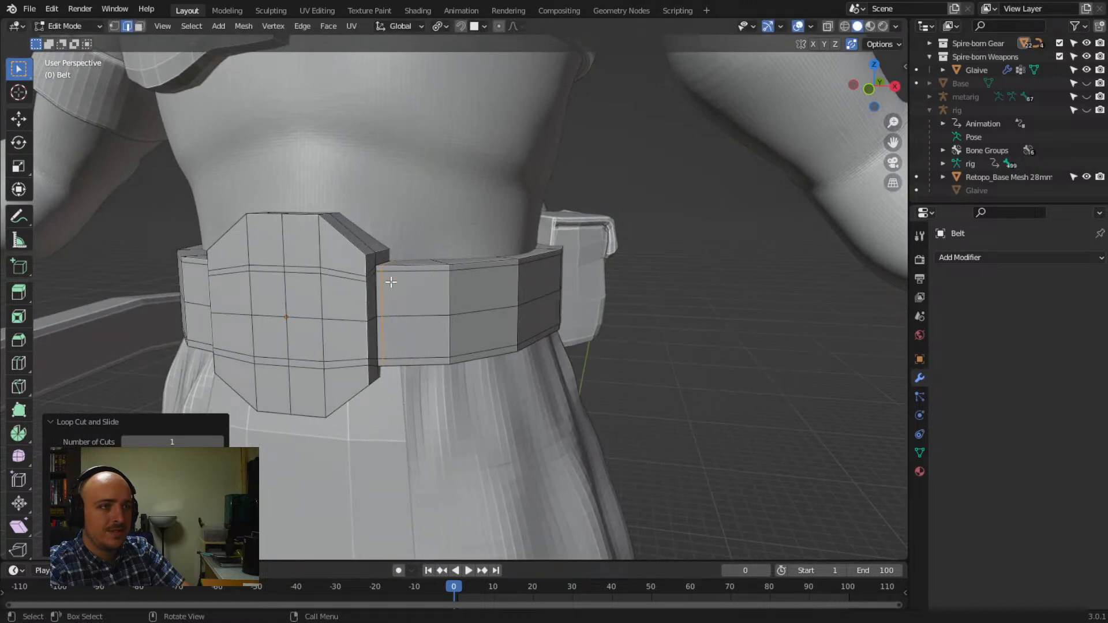
Add a loop cut around the outer side of the belt buckle, through its thickness
middle_drag(369, 282, 258, 268)
key(ctrl+r)
click(272, 247)
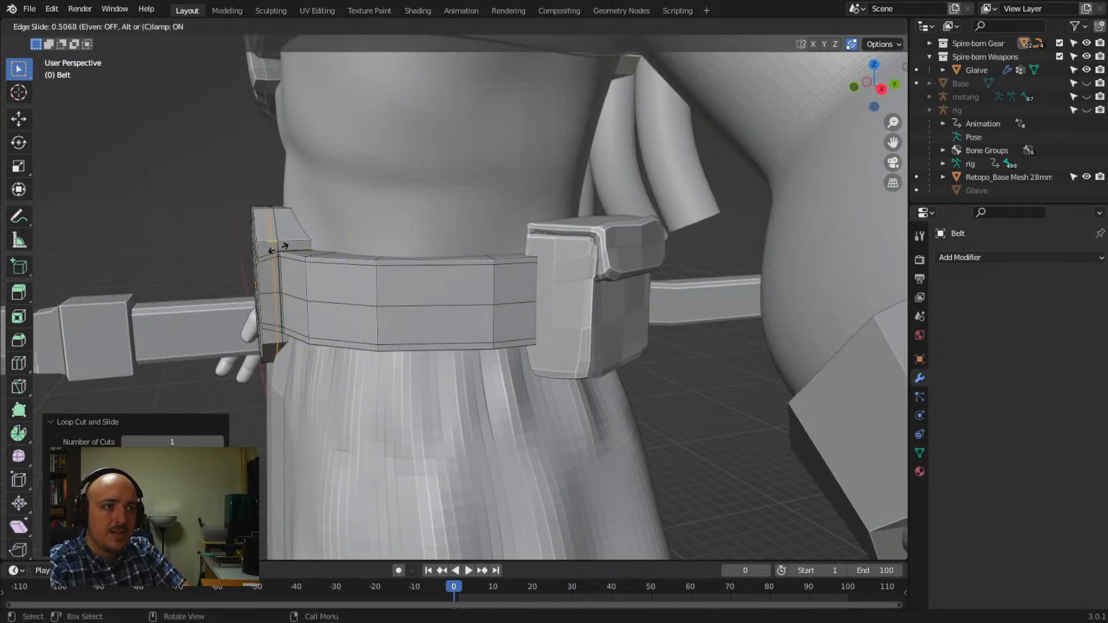
click(278, 248)
With X-ray display on, add loop cuts around the belt's inner face, close to its upper and lower edges
middle_drag(253, 330, 515, 300)
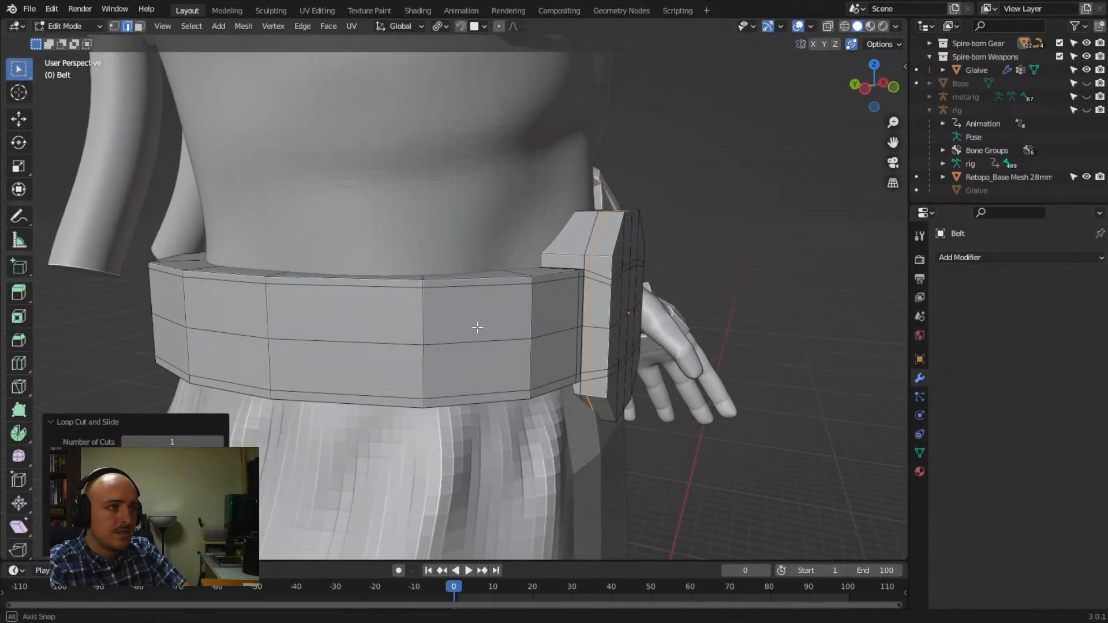
middle_drag(565, 268, 412, 370)
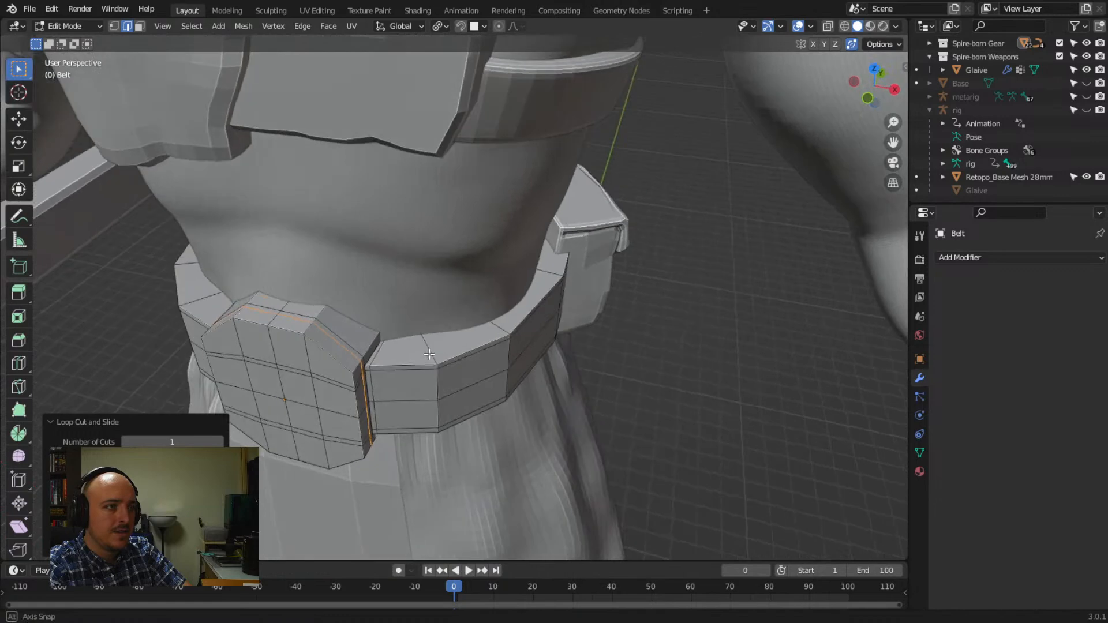
click(828, 26)
middle_drag(523, 332, 618, 321)
key(ctrl+r)
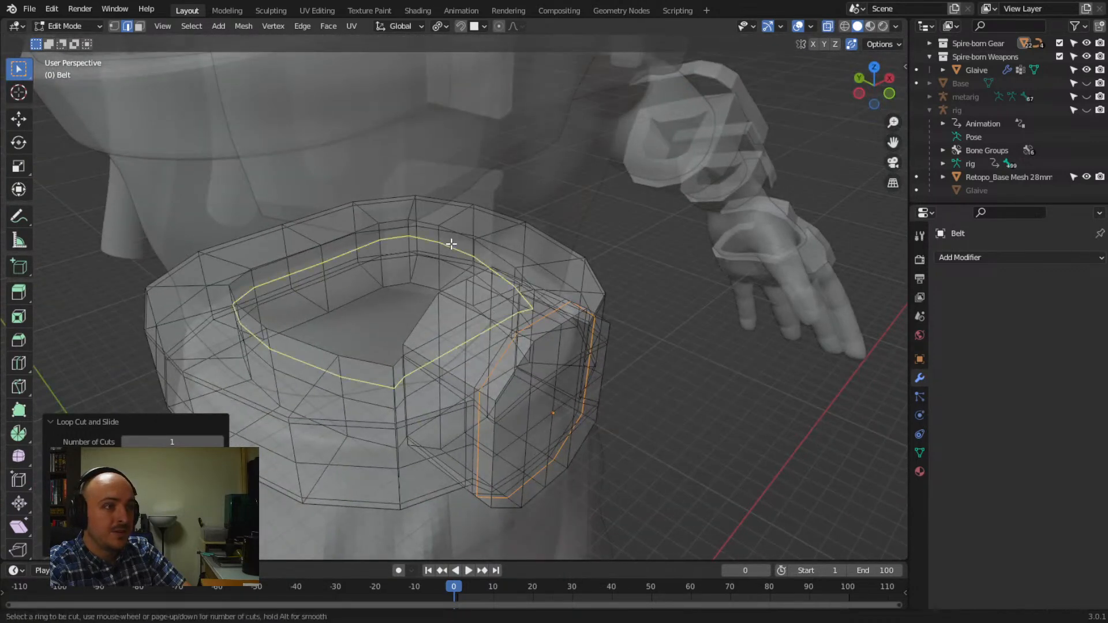
click(451, 244)
click(451, 232)
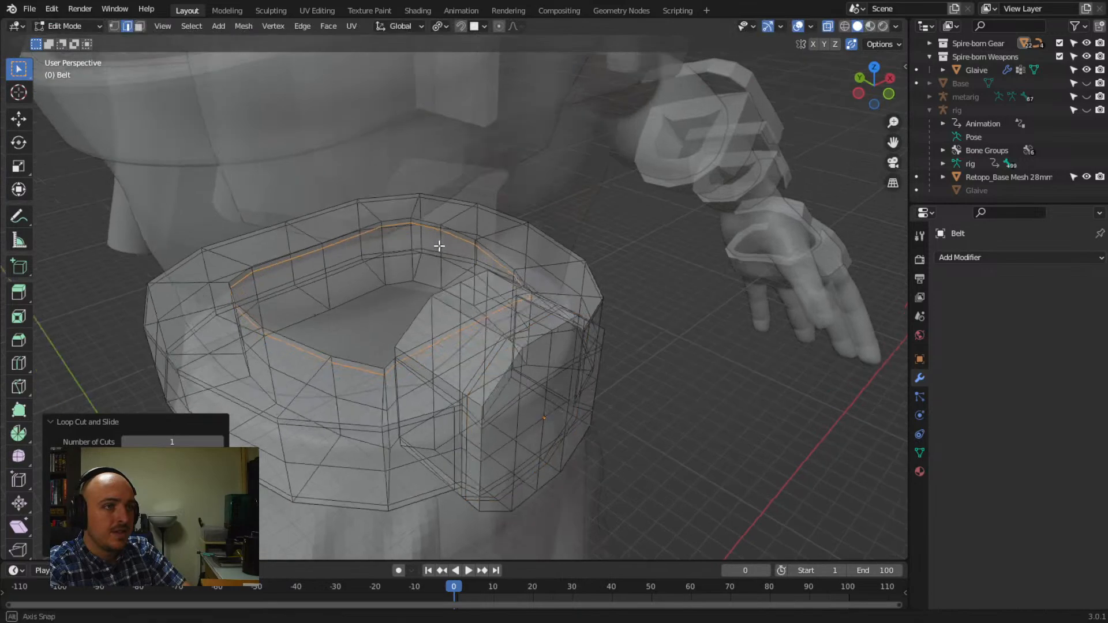
middle_drag(445, 240, 381, 254)
key(ctrl+r)
click(420, 247)
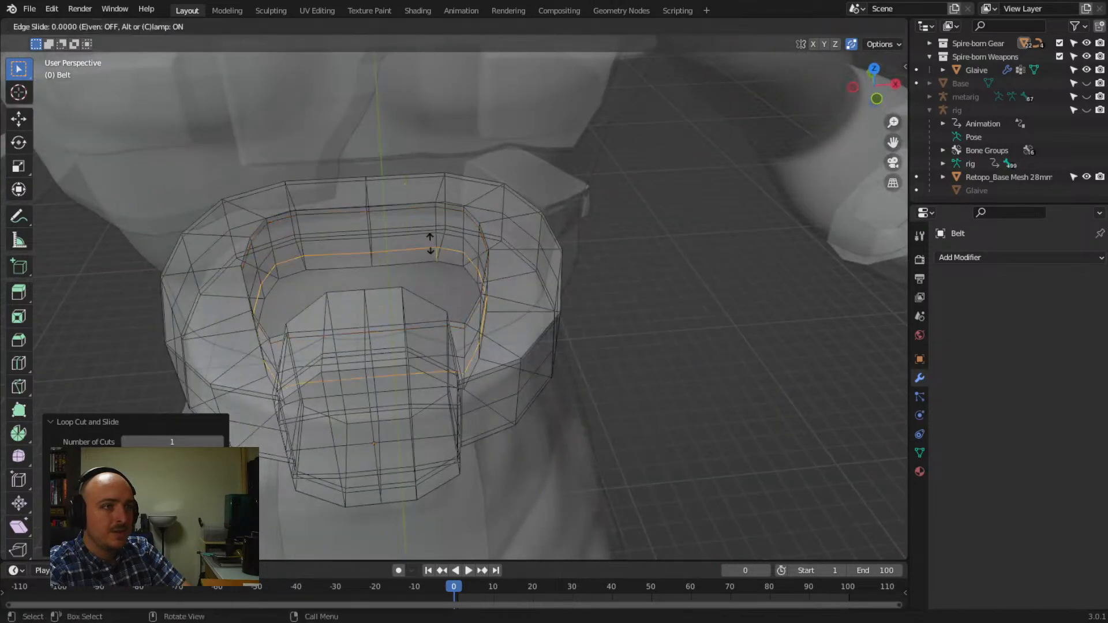
click(432, 254)
Add a loop cut to the belt's underside and one to its top rim, both close to the inner edge, and turn off X-ray display
middle_drag(433, 255, 502, 220)
key(ctrl+r)
click(505, 222)
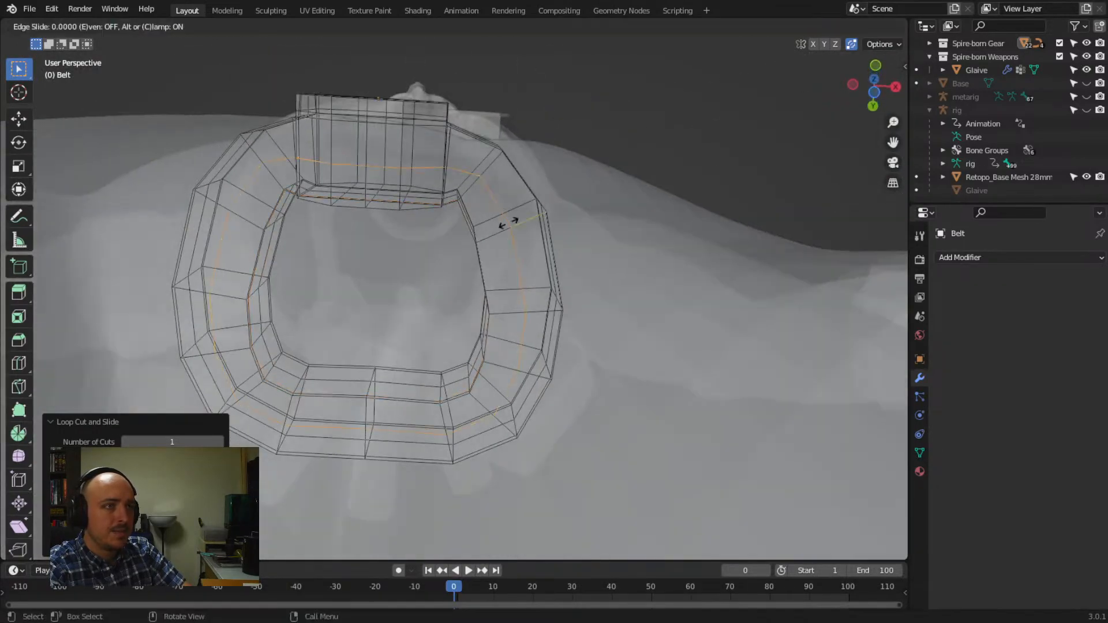
click(487, 238)
middle_drag(487, 239, 462, 426)
key(ctrl+r)
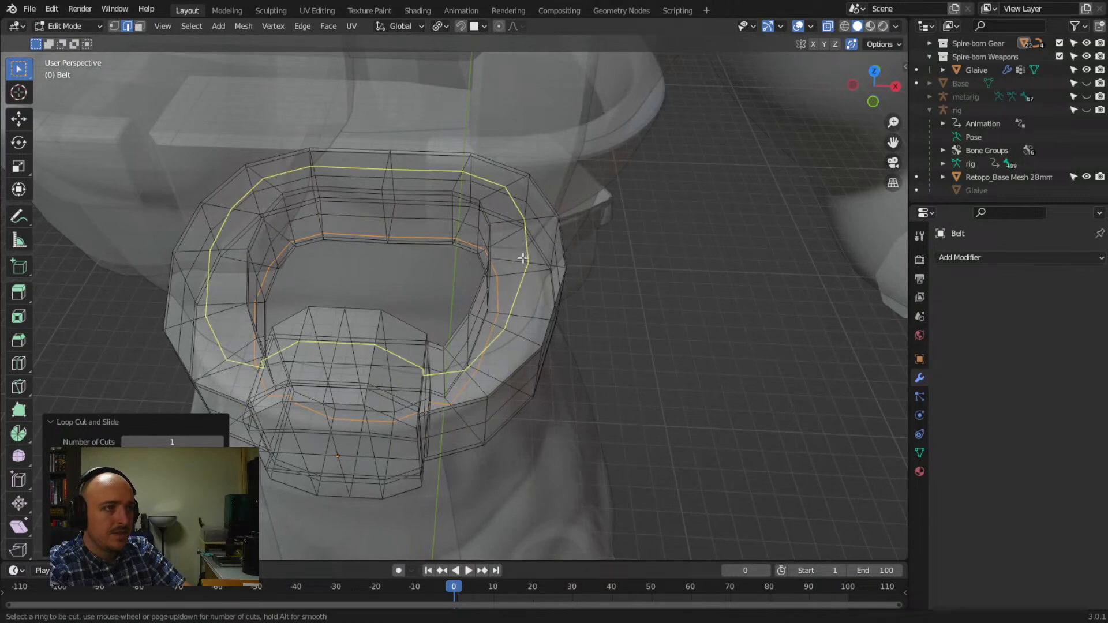
click(523, 261)
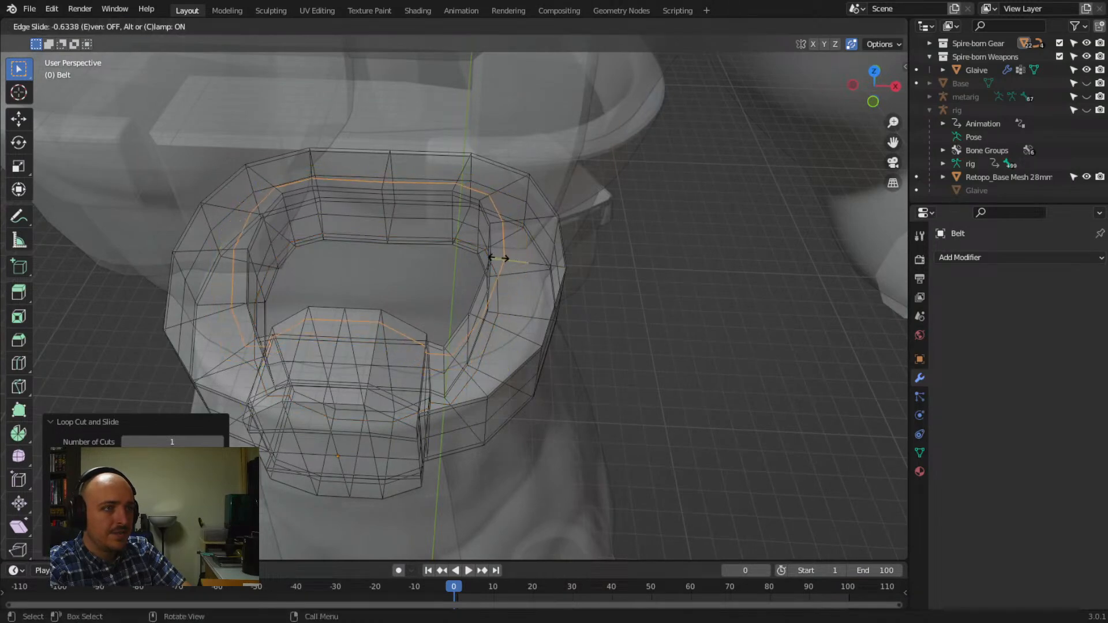
click(493, 258)
middle_drag(524, 312, 465, 310)
click(827, 26)
Add horizontal loop cuts across the buckle, one close to its upper edge and one close to its lower edge
mouse_move(404, 277)
middle_down()
mouse_move(388, 267)
mouse_move(392, 254)
middle_up()
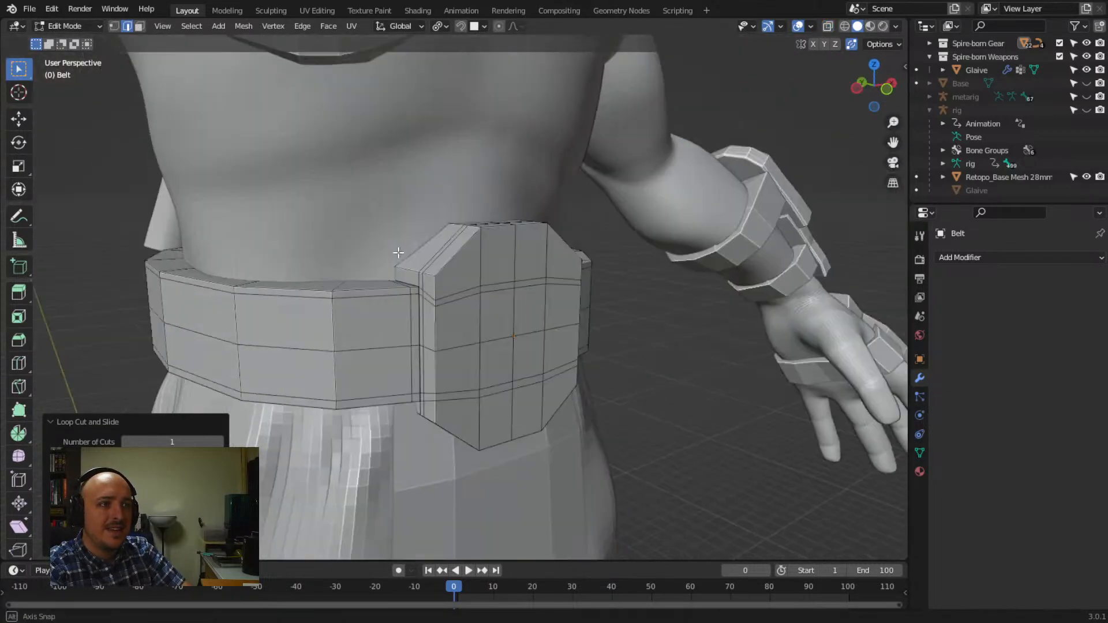
key(ctrl+r)
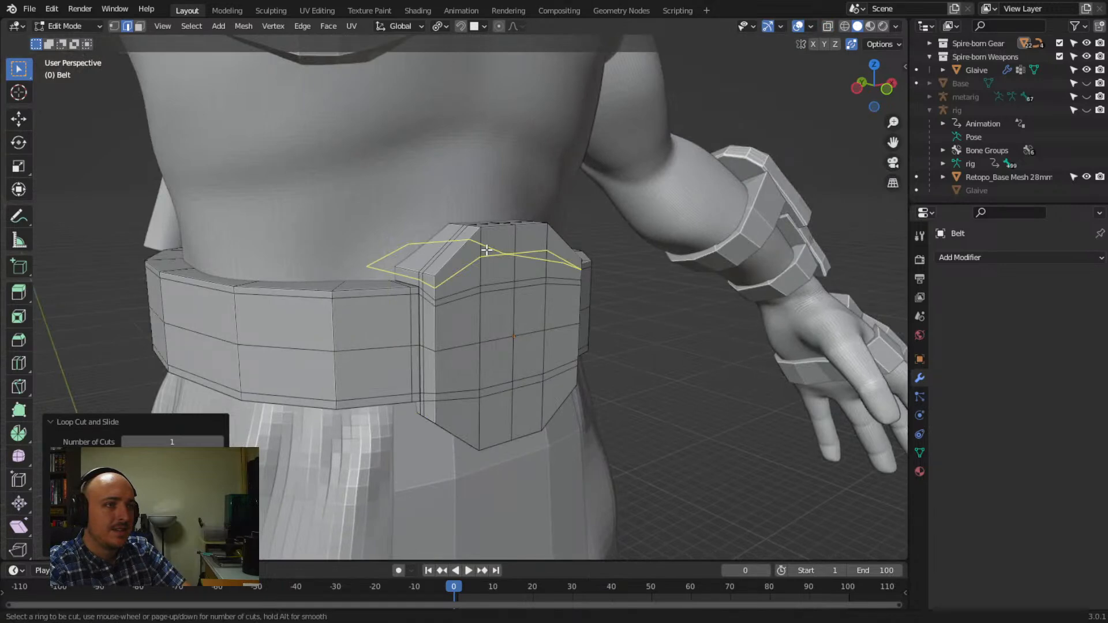
click(486, 250)
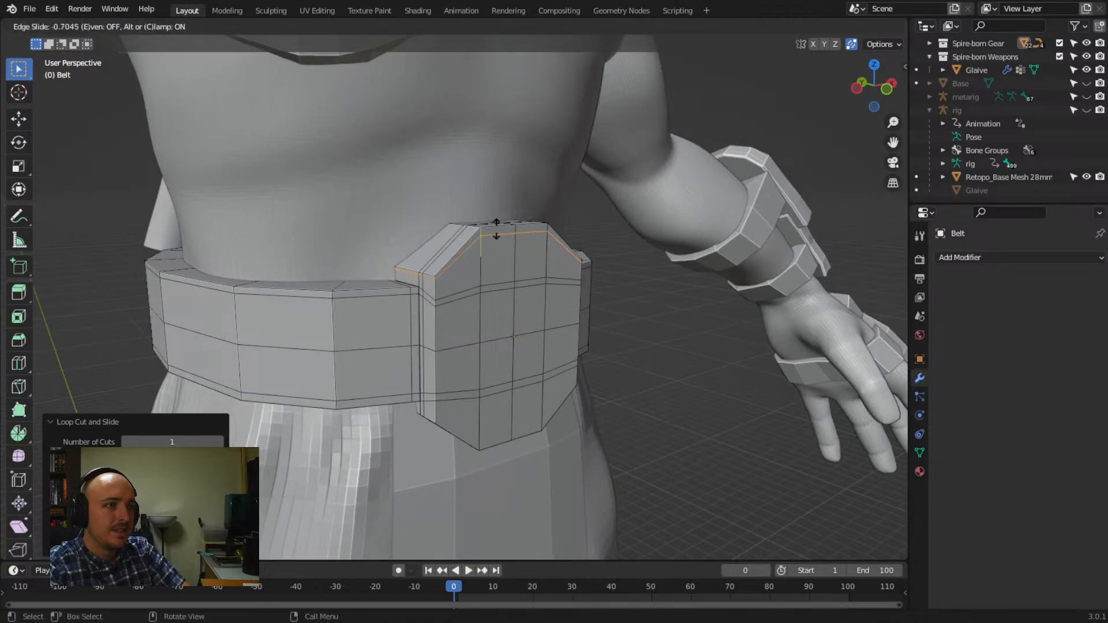
click(497, 229)
middle_drag(495, 252, 465, 268)
key(ctrl+r)
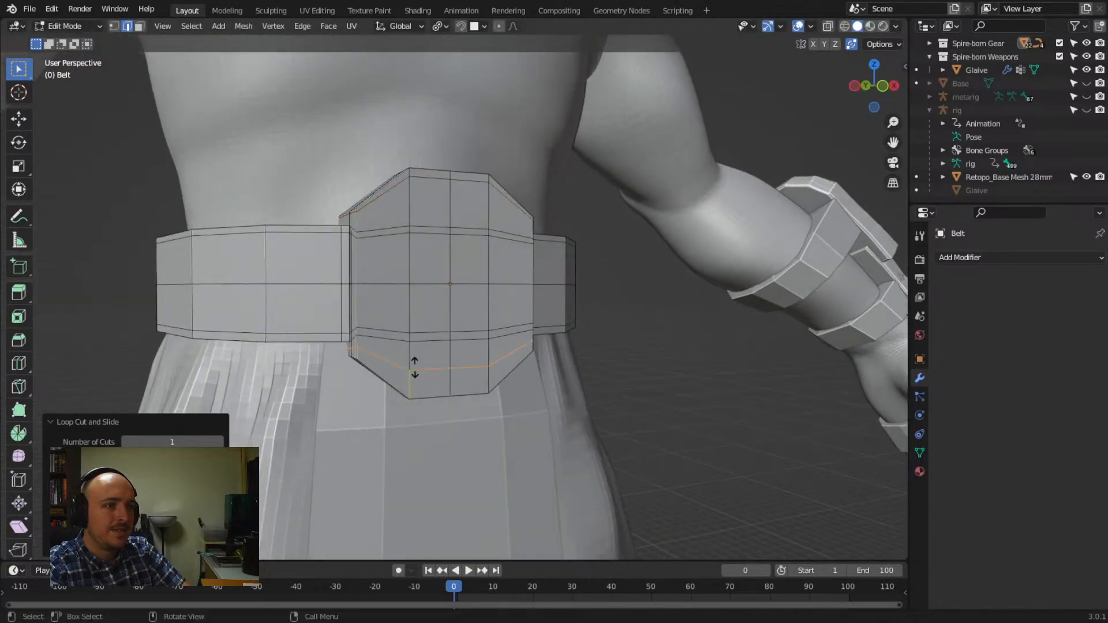
click(417, 369)
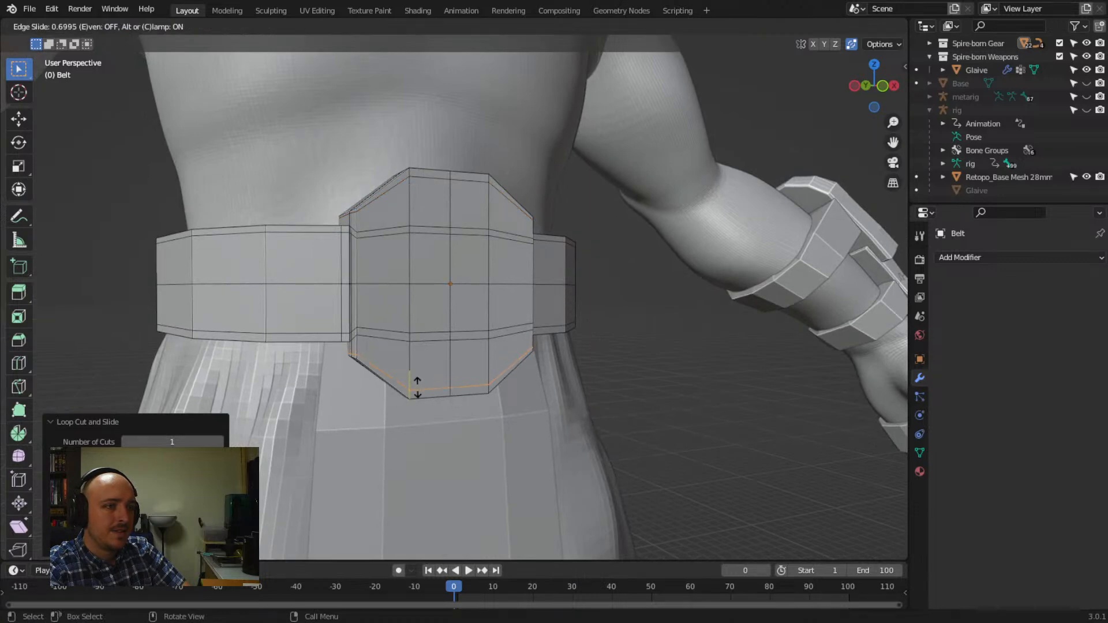
click(417, 388)
Add vertical loop cuts to the buckle's front face, one close to each of its outer side edges
middle_drag(409, 341, 331, 314)
key(ctrl+r)
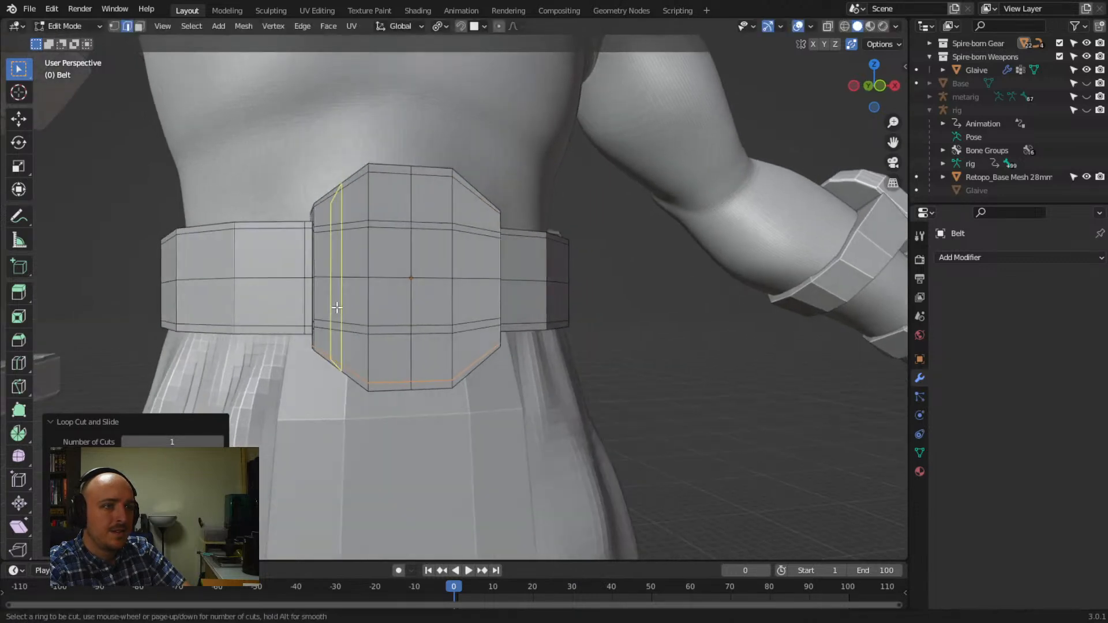
click(337, 307)
click(313, 306)
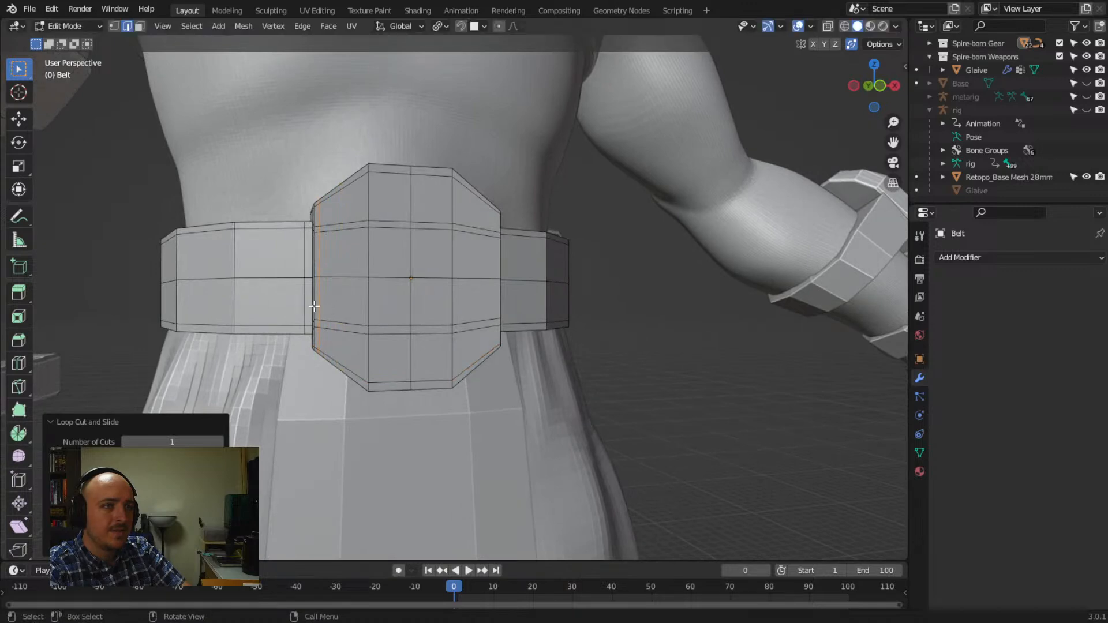
middle_drag(414, 310, 389, 315)
key(ctrl+r)
click(399, 280)
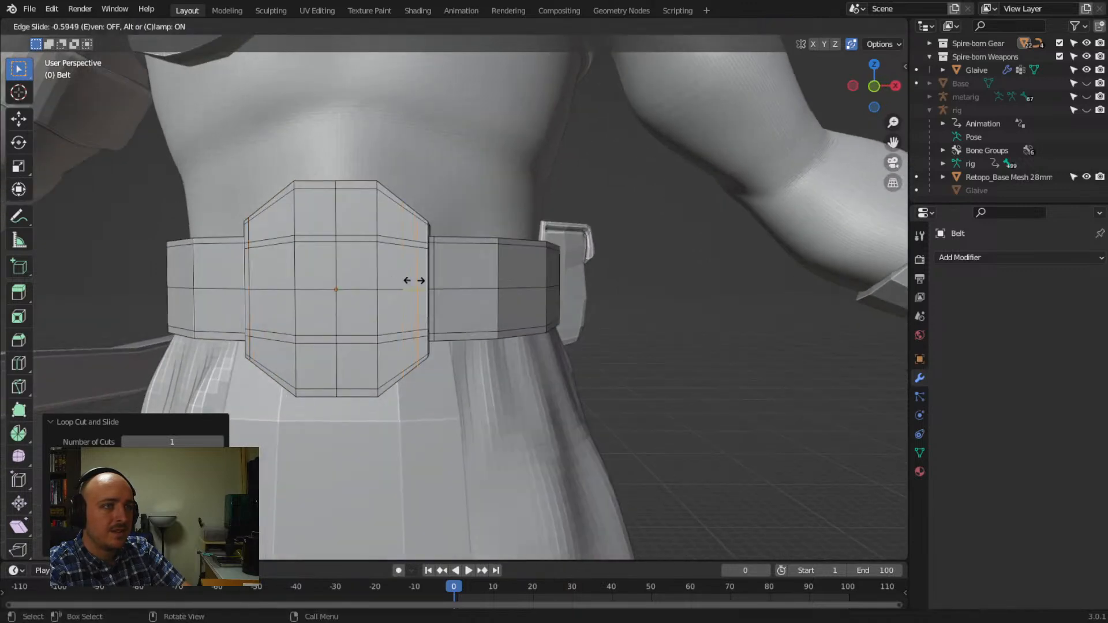
click(419, 289)
middle_drag(389, 321, 395, 365)
Add a loop cut around the buckle's rim, between the existing thickness loop and its front face
mouse_move(427, 384)
middle_down()
mouse_move(465, 388)
mouse_move(440, 387)
middle_up()
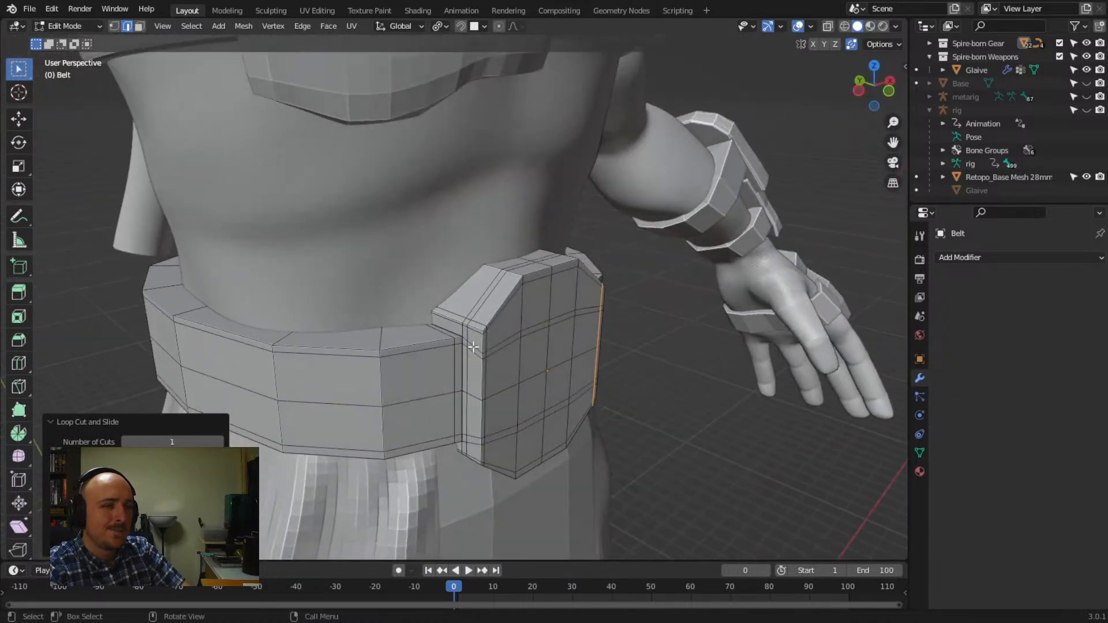
middle_drag(489, 307, 564, 320)
key(ctrl+r)
click(572, 289)
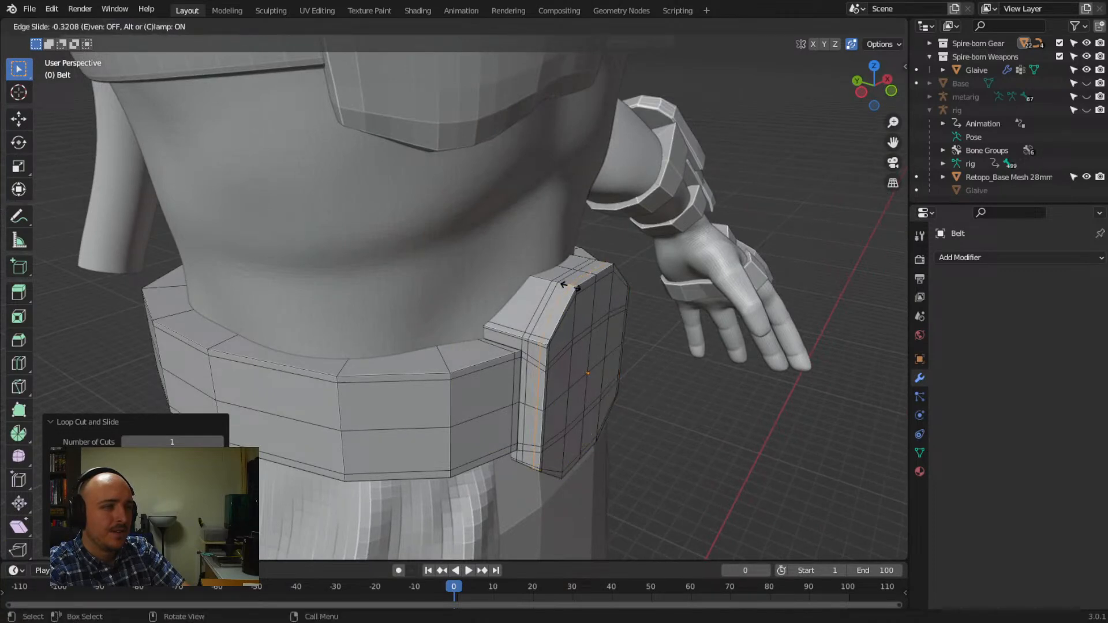
click(572, 287)
middle_drag(572, 287, 527, 329)
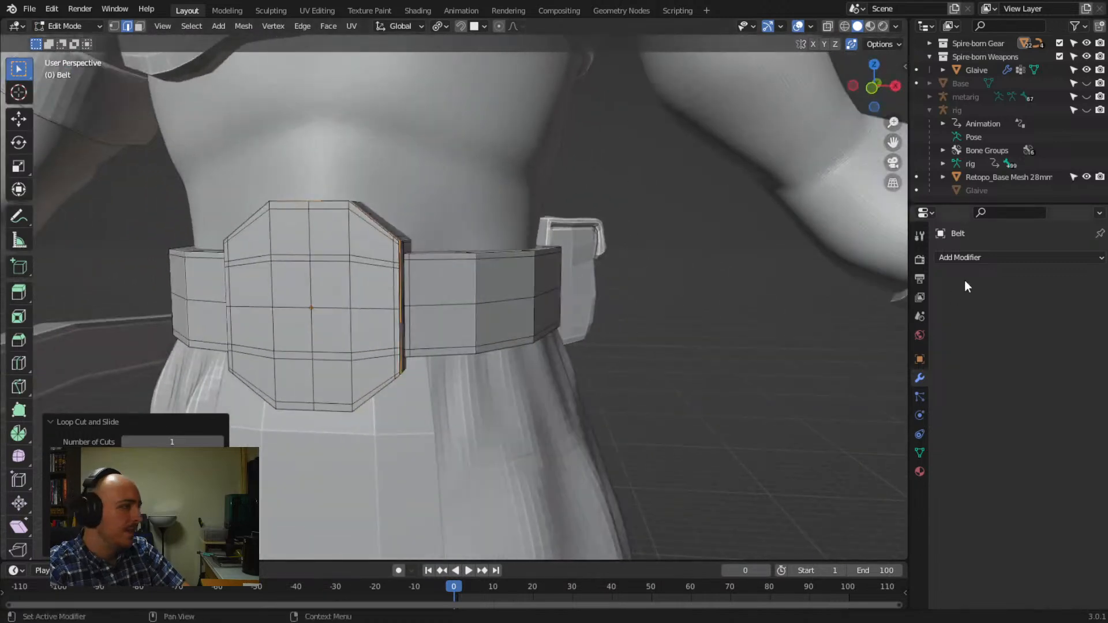
Try a Multiresolution modifier with one subdivision on the belt, inspect the buckle's shape, and remove the modifier
key(Tab)
click(979, 259)
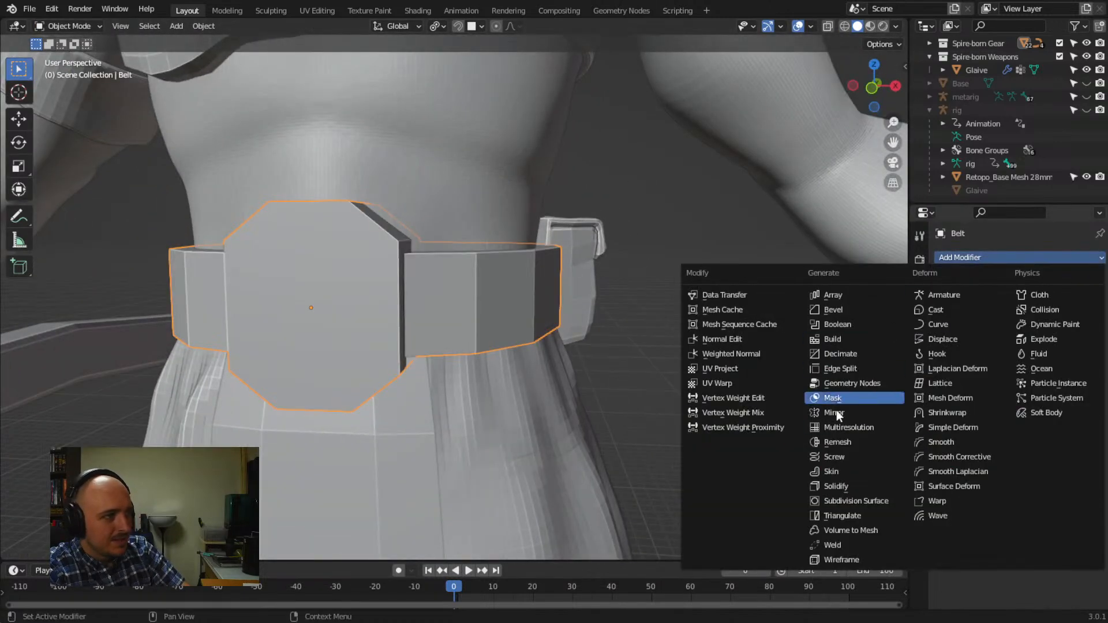
click(841, 431)
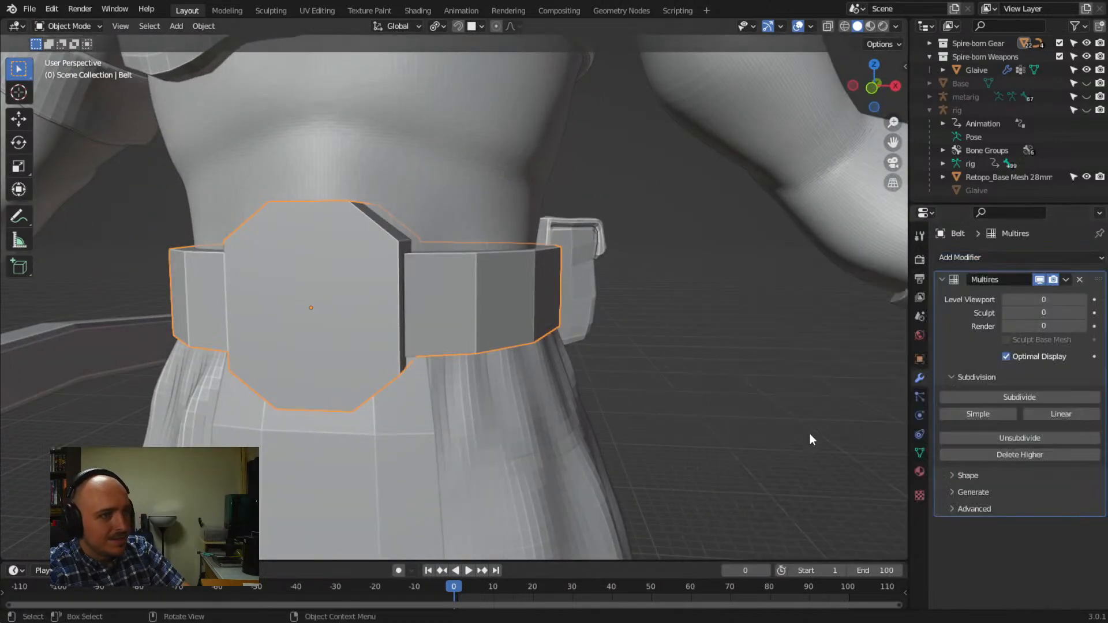
click(992, 401)
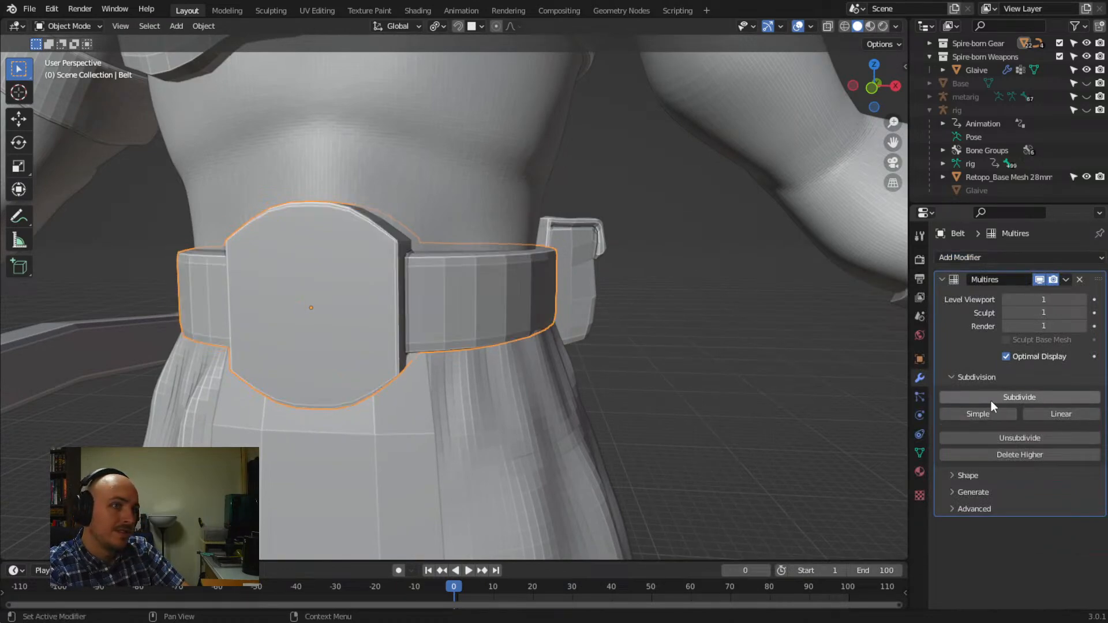
middle_drag(264, 255, 355, 183)
middle_drag(368, 276, 374, 348)
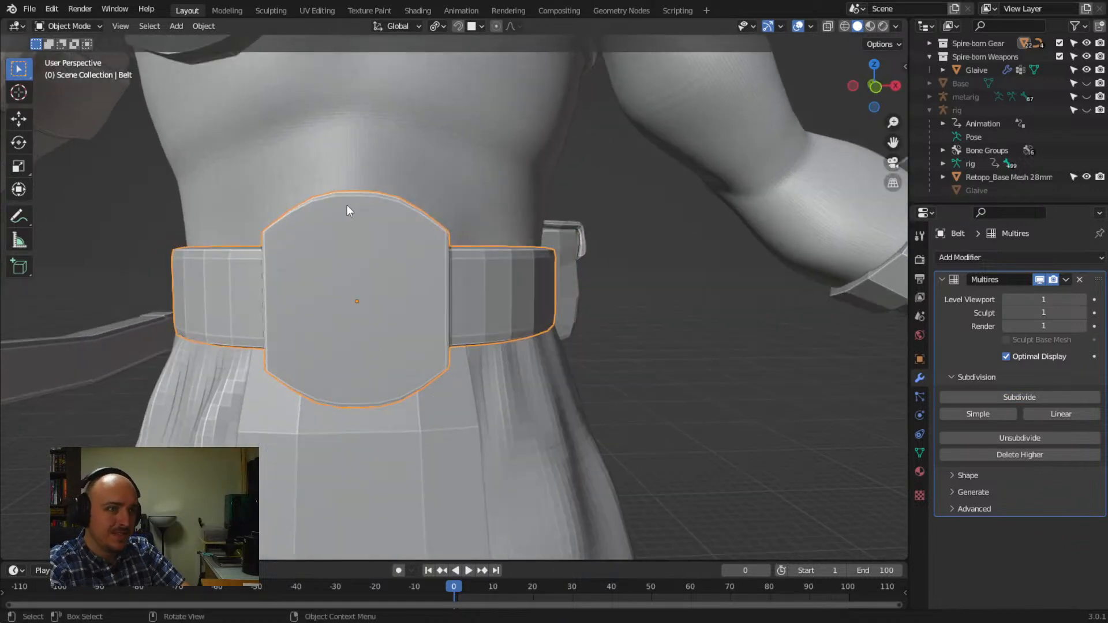
click(1079, 279)
Add a vertical loop cut just outside each of the two corner edge loops that bound the buckle's middle section
key(Tab)
middle_drag(396, 296, 431, 331)
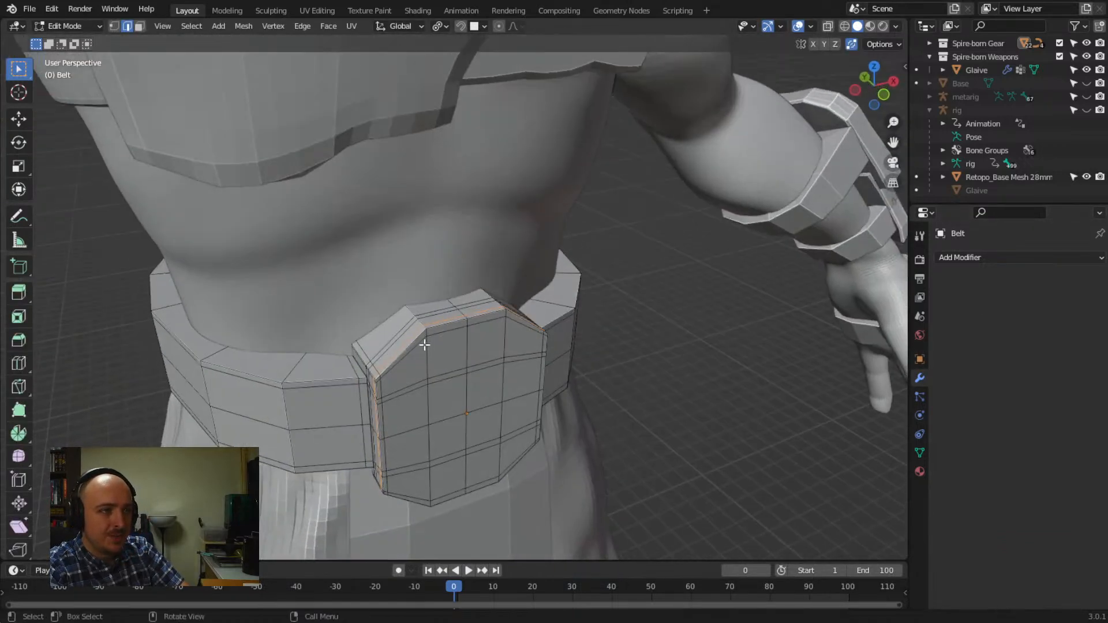
key(ctrl+r)
click(403, 351)
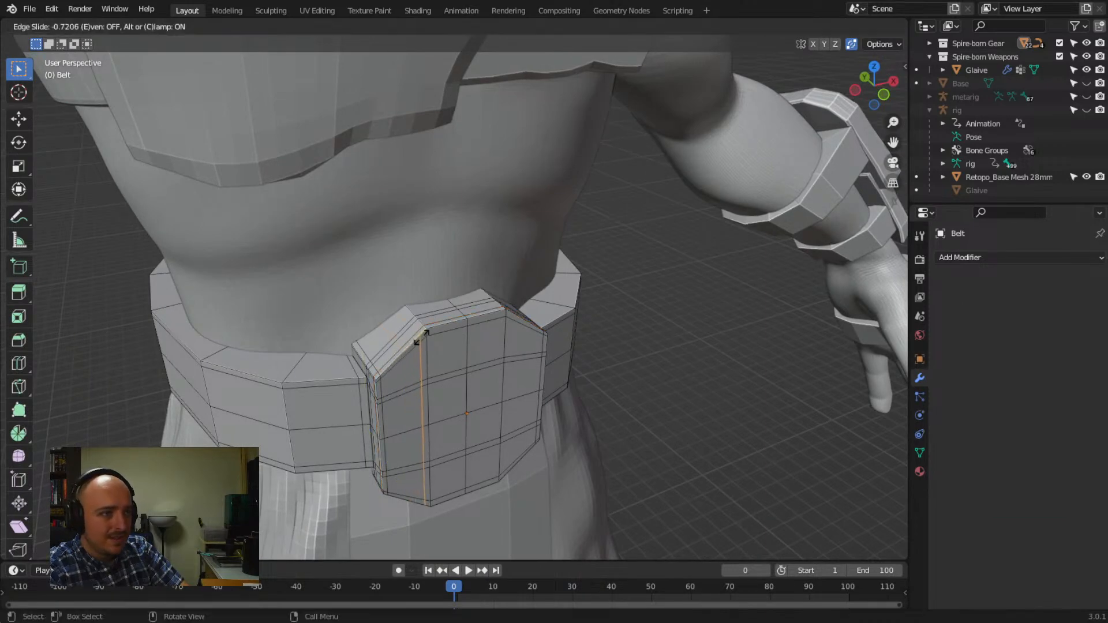
click(422, 335)
mouse_move(440, 339)
middle_down()
mouse_move(425, 334)
mouse_move(445, 324)
middle_up()
key(ctrl+r)
click(433, 325)
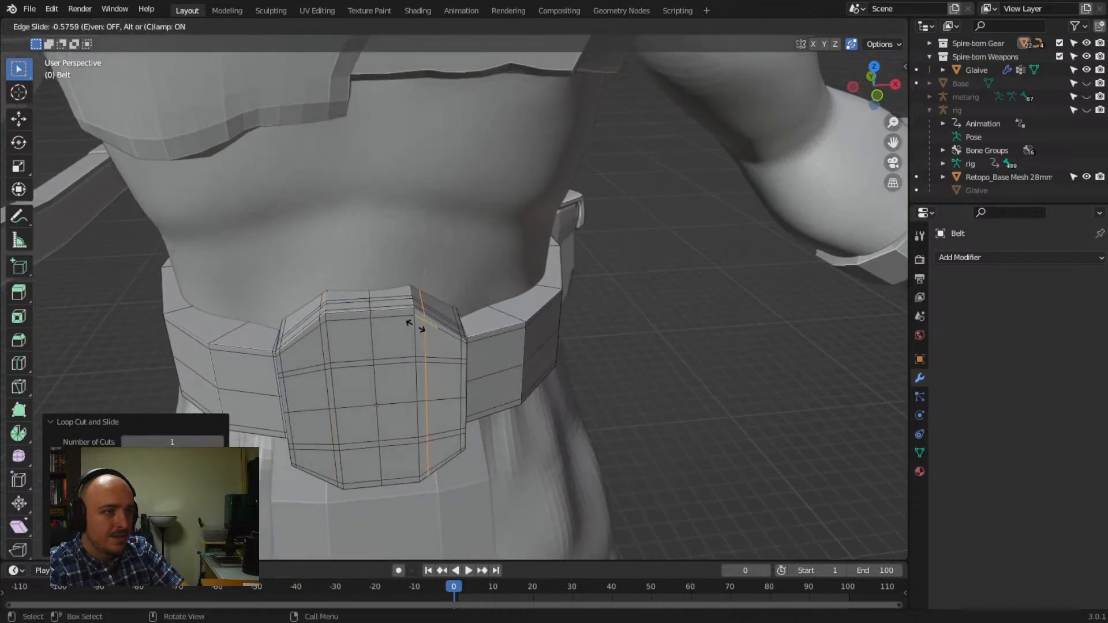
click(412, 321)
Add a vertical loop cut just inside each of the two corner edge loops of the buckle's middle section
key(ctrl+r)
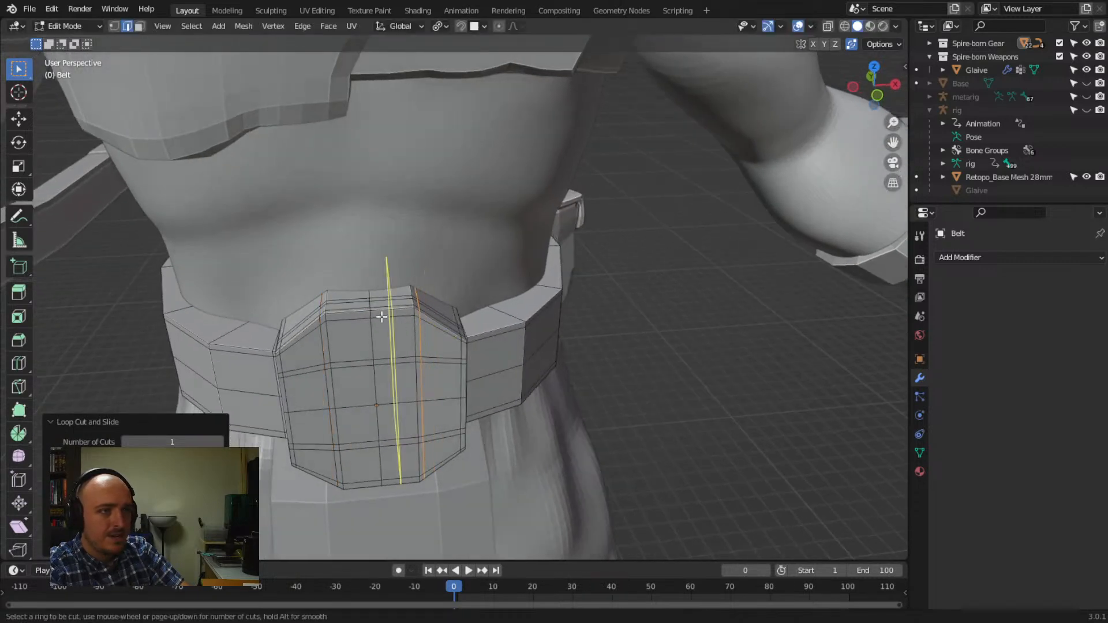
click(382, 317)
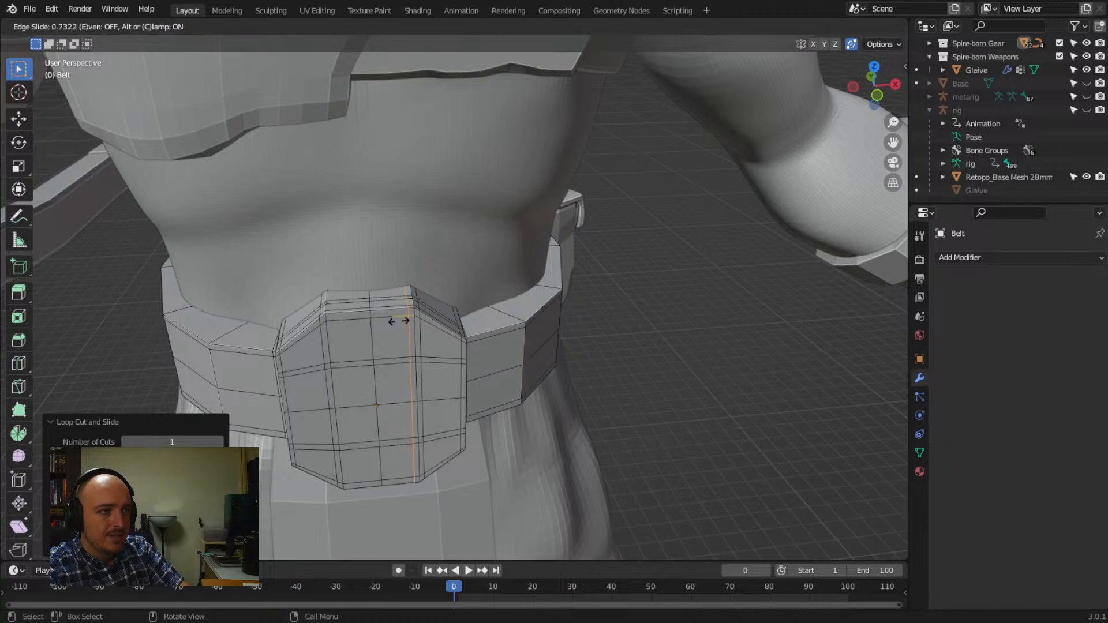
click(398, 321)
key(ctrl+r)
click(351, 320)
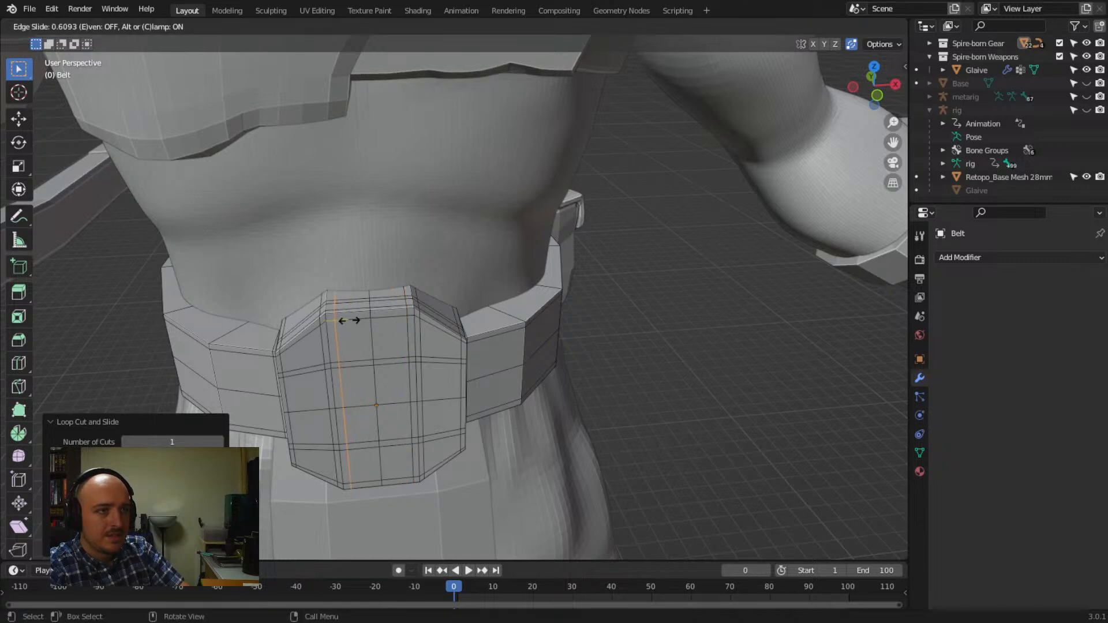
click(349, 320)
middle_drag(349, 320, 530, 382)
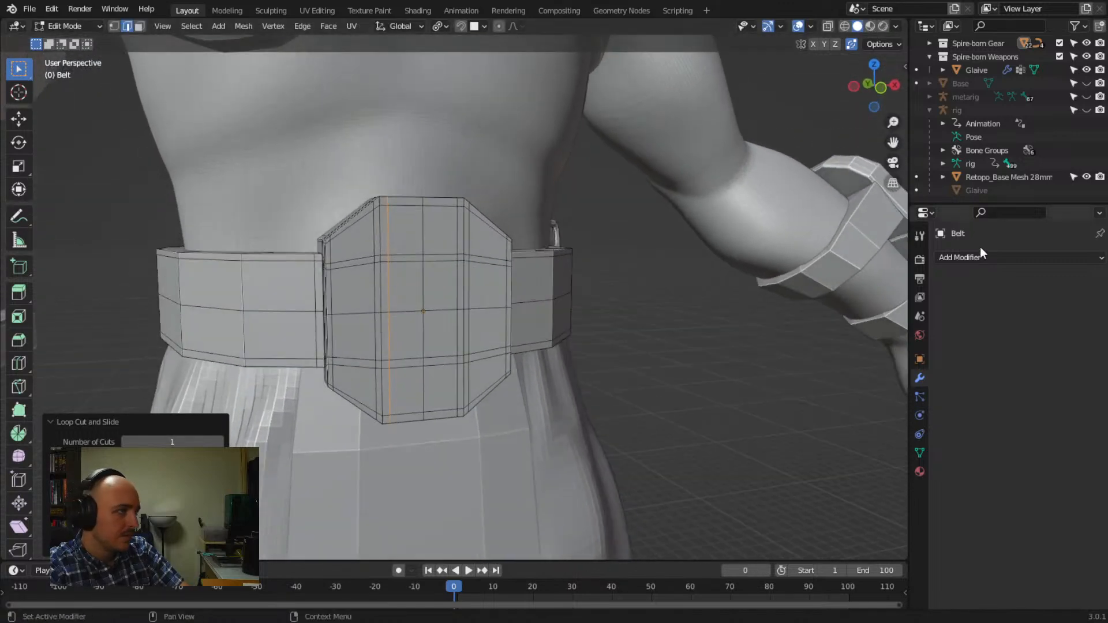
Return to Object Mode, add a Multiresolution modifier to the belt and subdivide it to level 2
key(Tab)
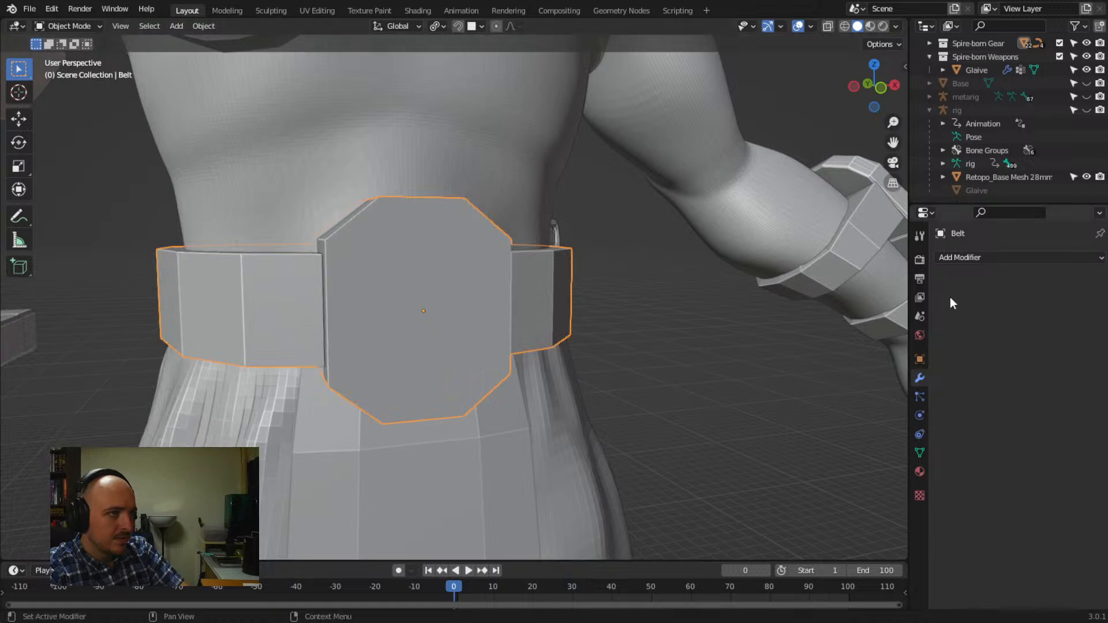
click(969, 257)
click(843, 429)
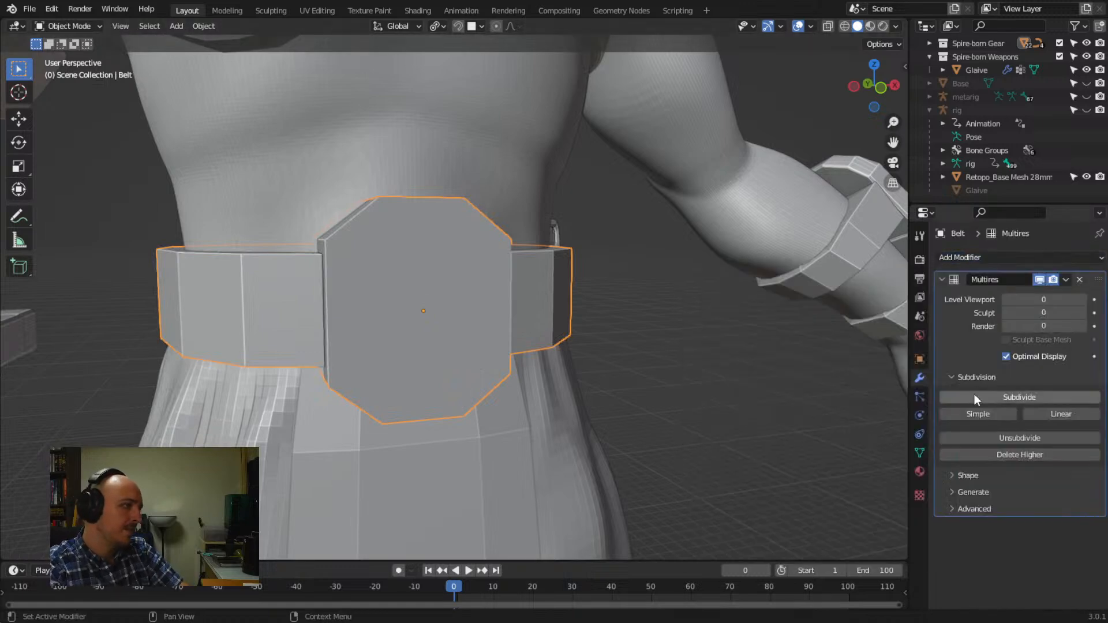
click(974, 399)
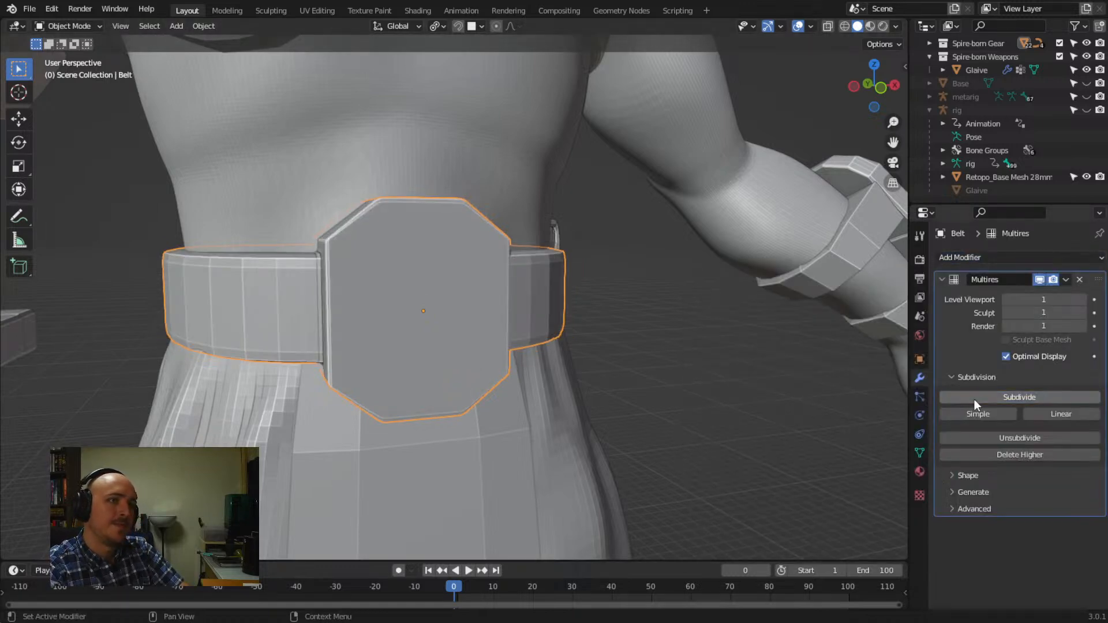
click(975, 400)
middle_drag(673, 383, 573, 399)
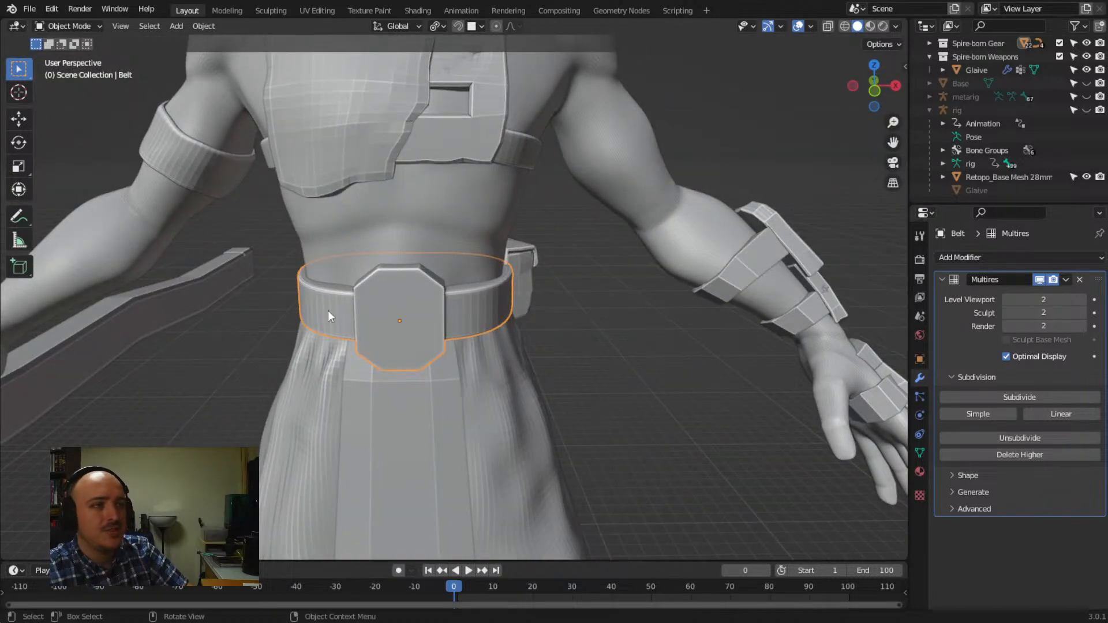
mouse_move(494, 306)
middle_down()
mouse_move(311, 317)
mouse_move(481, 292)
mouse_move(472, 301)
middle_up()
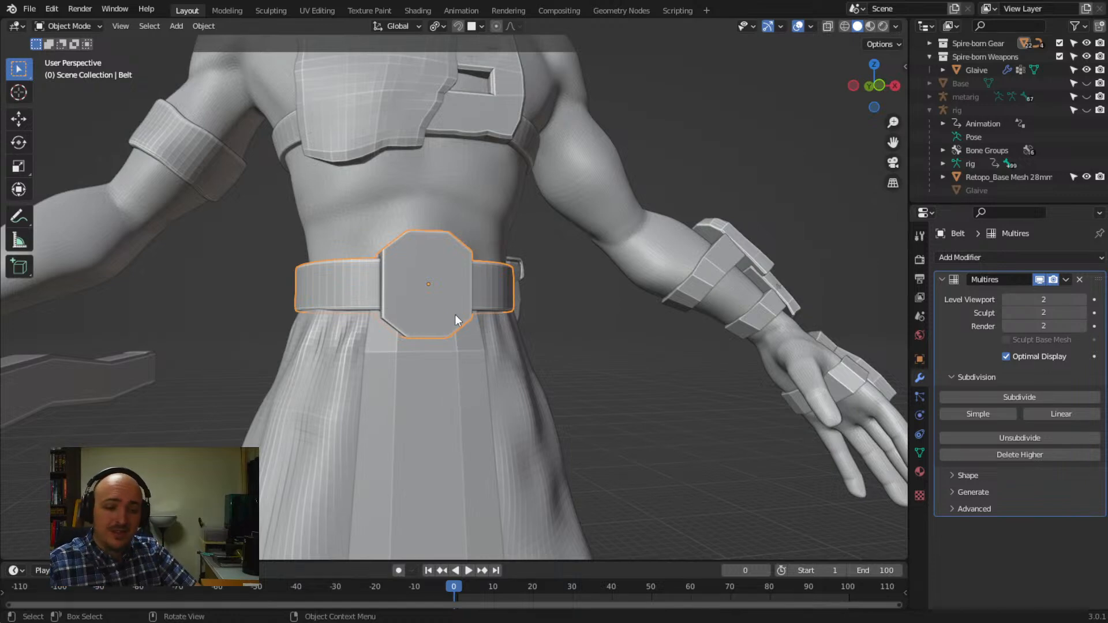
click(1066, 280)
middle_drag(438, 300, 444, 332)
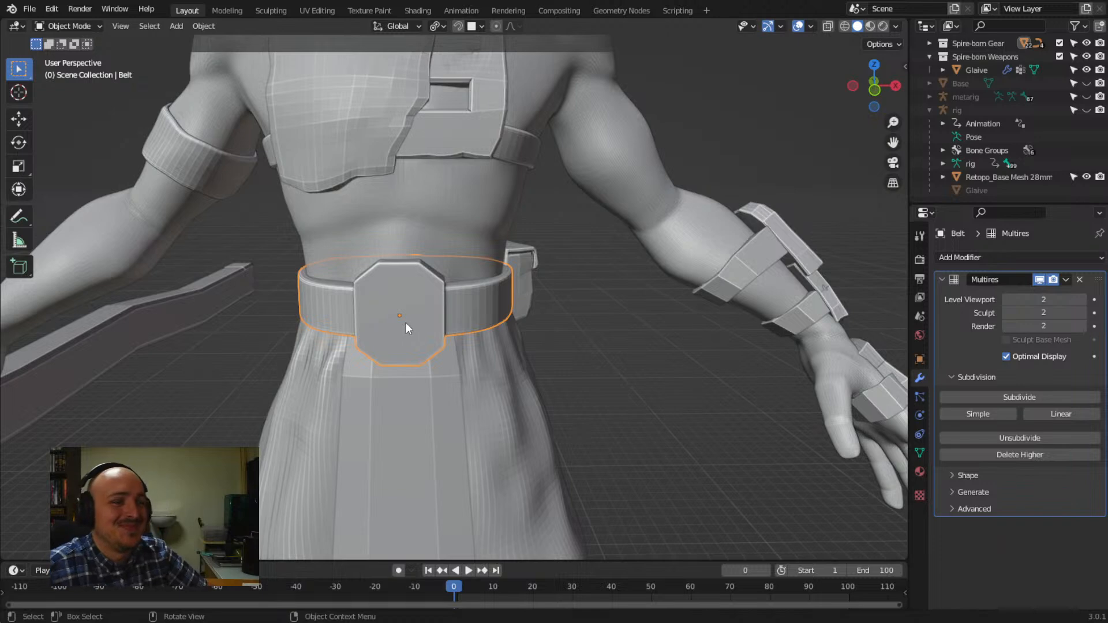
mouse_move(405, 322)
middle_down()
mouse_move(366, 331)
mouse_move(366, 317)
mouse_move(430, 329)
mouse_move(411, 313)
middle_up()
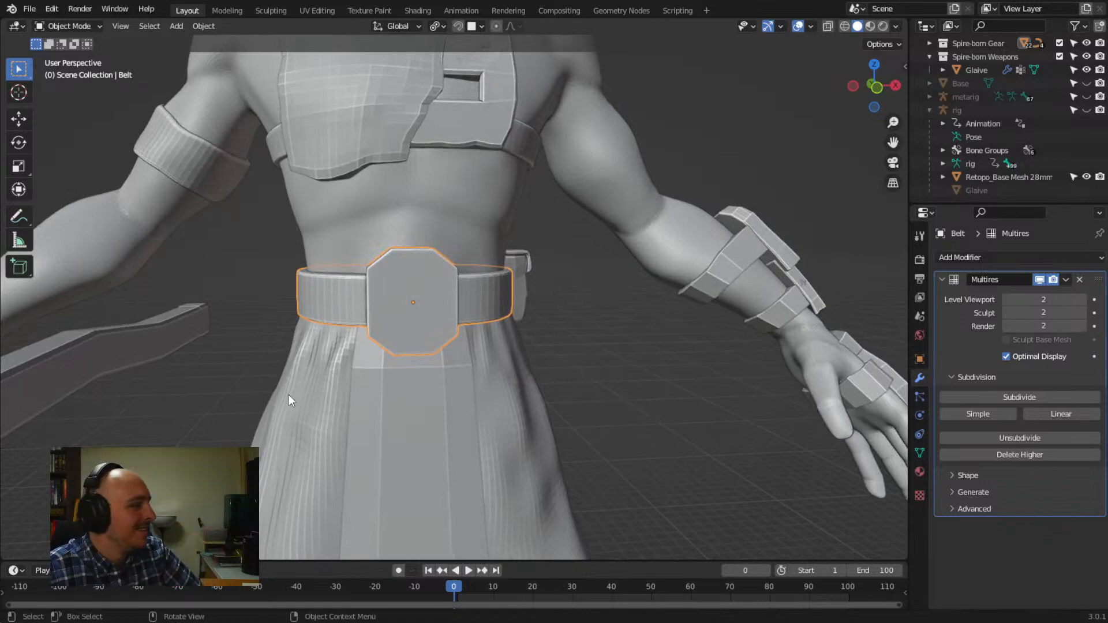
middle_drag(428, 321, 387, 324)
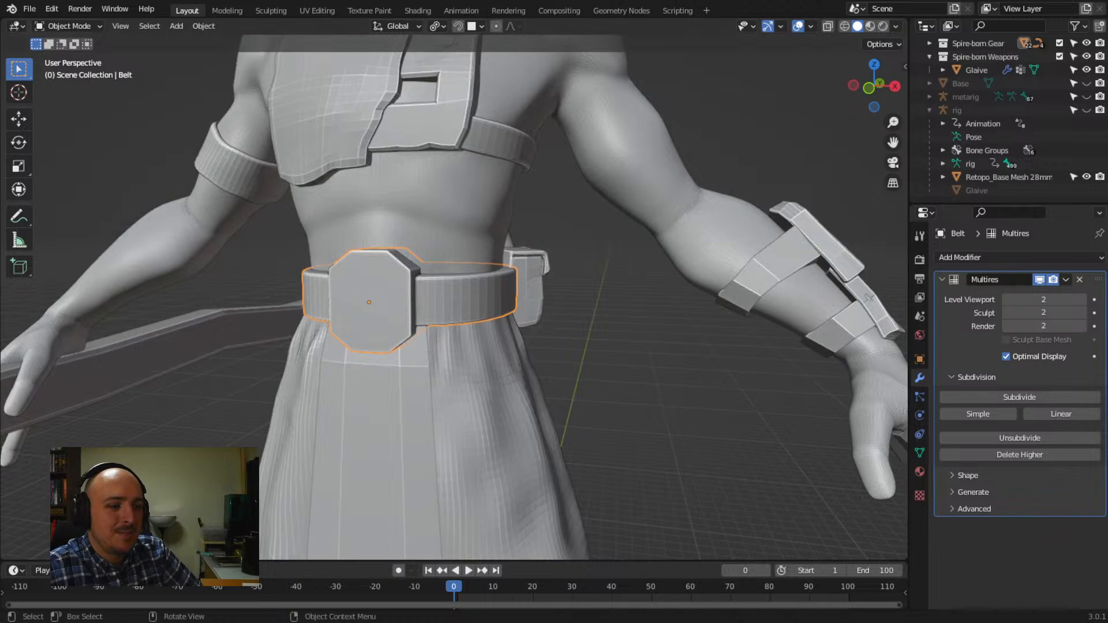
Switch to the Sculpting workspace with the belt as the active object
middle_drag(421, 345, 568, 342)
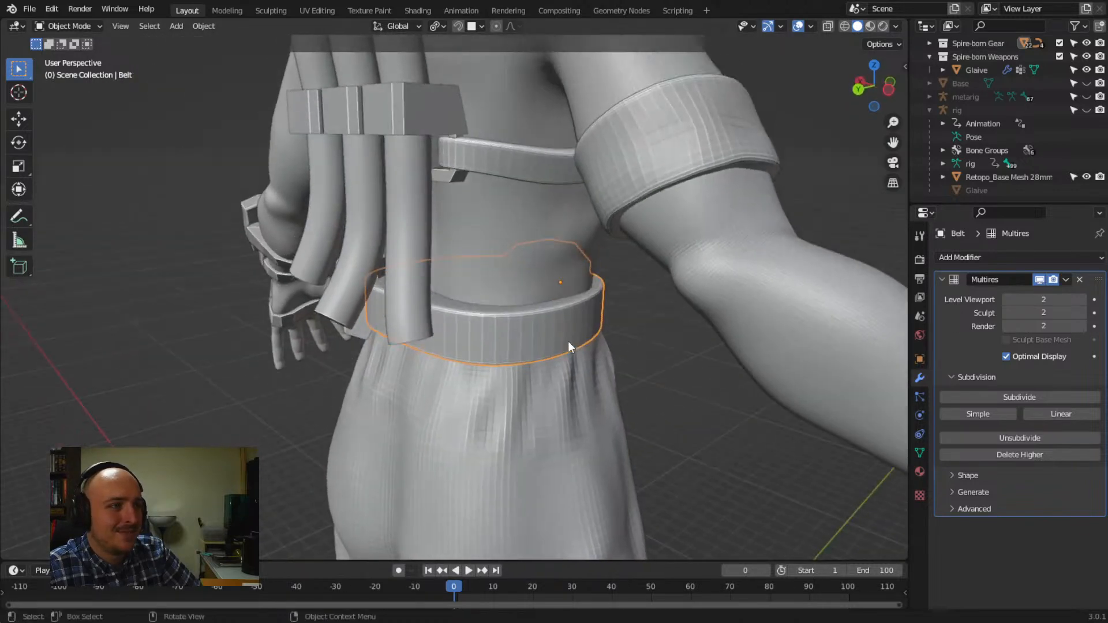
click(280, 12)
middle_drag(497, 385, 404, 407)
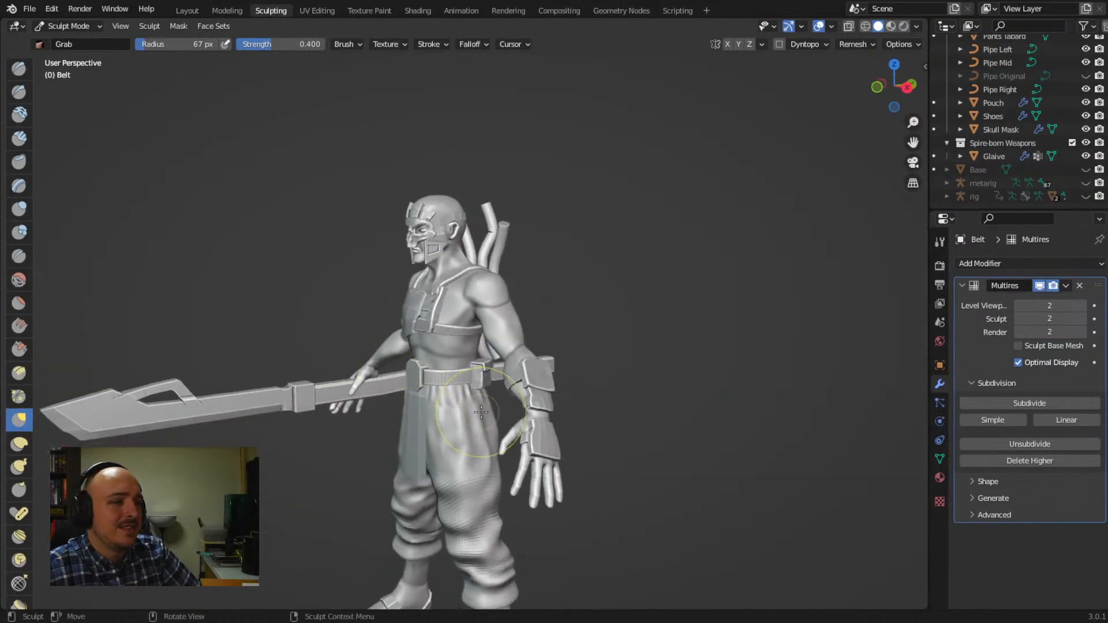
Nudge the belt's lower edge beside the buckle outward with short Grab strokes at strength 0.400
shift+middle_drag(327, 321, 289, 291)
mouse_move(432, 333)
ctrl+middle_down()
mouse_move(429, 302)
mouse_move(545, 327)
mouse_move(574, 292)
mouse_move(472, 300)
mouse_move(506, 310)
mouse_move(540, 277)
mouse_move(405, 283)
mouse_move(510, 280)
mouse_move(495, 247)
ctrl+middle_up()
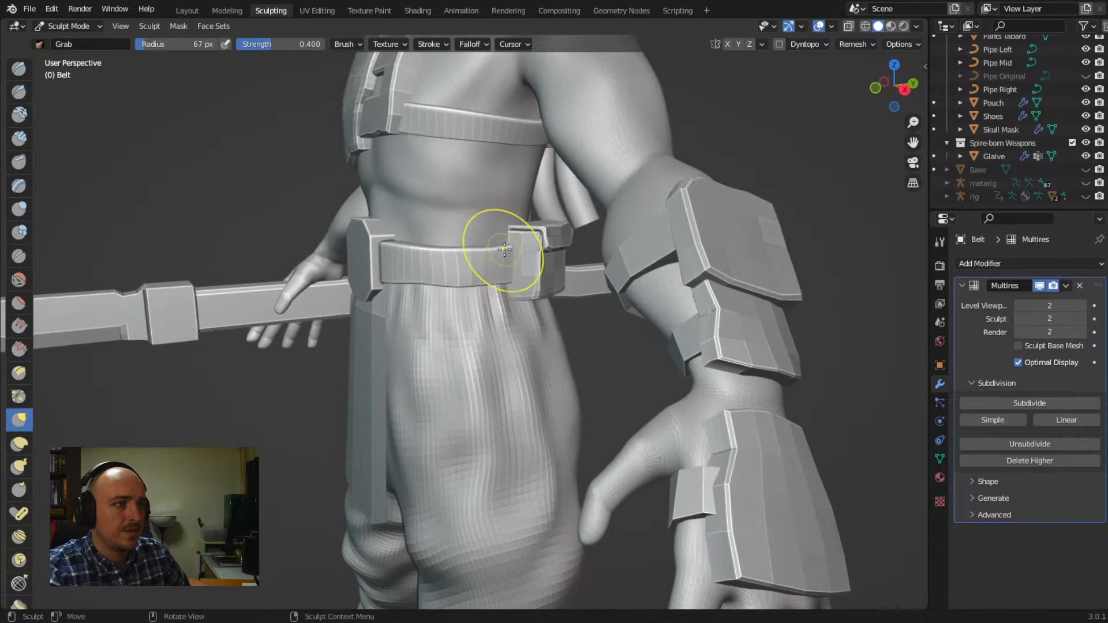
mouse_move(498, 263)
middle_down()
mouse_move(549, 248)
mouse_move(433, 280)
mouse_move(439, 266)
mouse_move(499, 265)
mouse_move(518, 248)
mouse_move(458, 272)
mouse_move(524, 262)
mouse_move(511, 271)
mouse_move(493, 243)
mouse_move(366, 263)
mouse_move(442, 255)
mouse_move(425, 256)
middle_up()
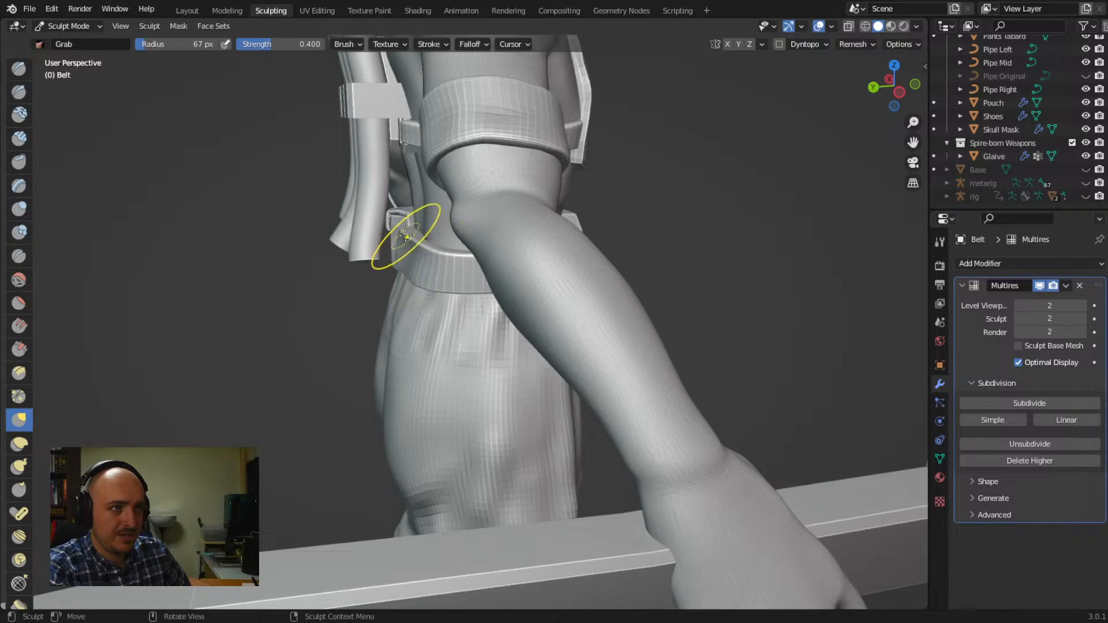
mouse_move(411, 249)
middle_down()
mouse_move(531, 243)
mouse_move(399, 243)
middle_up()
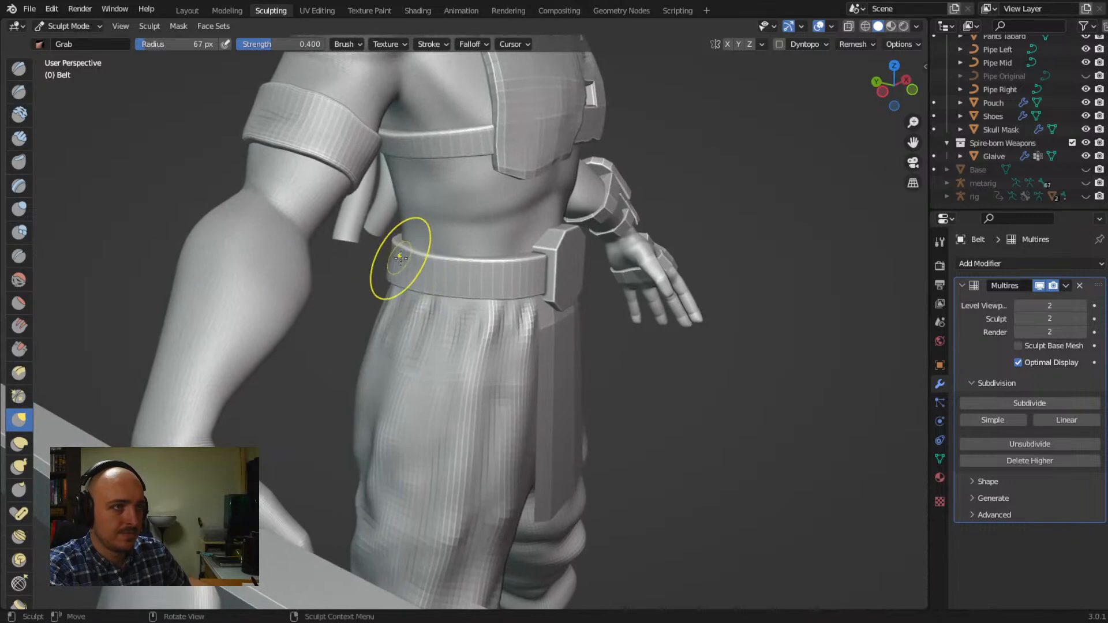
middle_drag(466, 287, 542, 242)
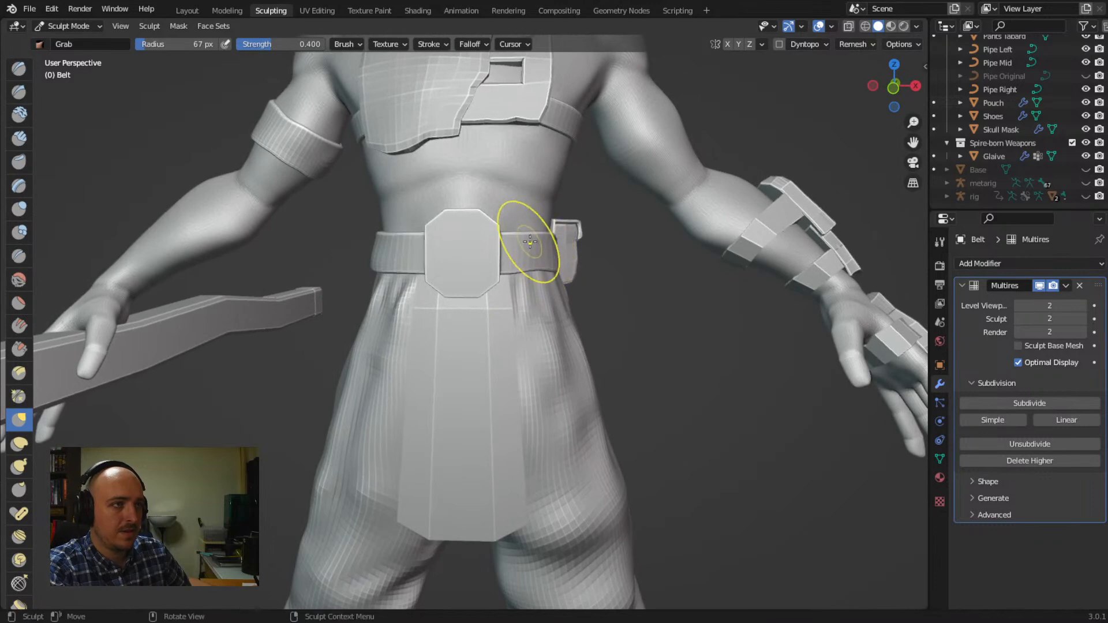
middle_drag(536, 271, 436, 273)
drag(436, 273, 429, 272)
drag(417, 277, 407, 274)
drag(389, 278, 390, 274)
drag(388, 277, 384, 275)
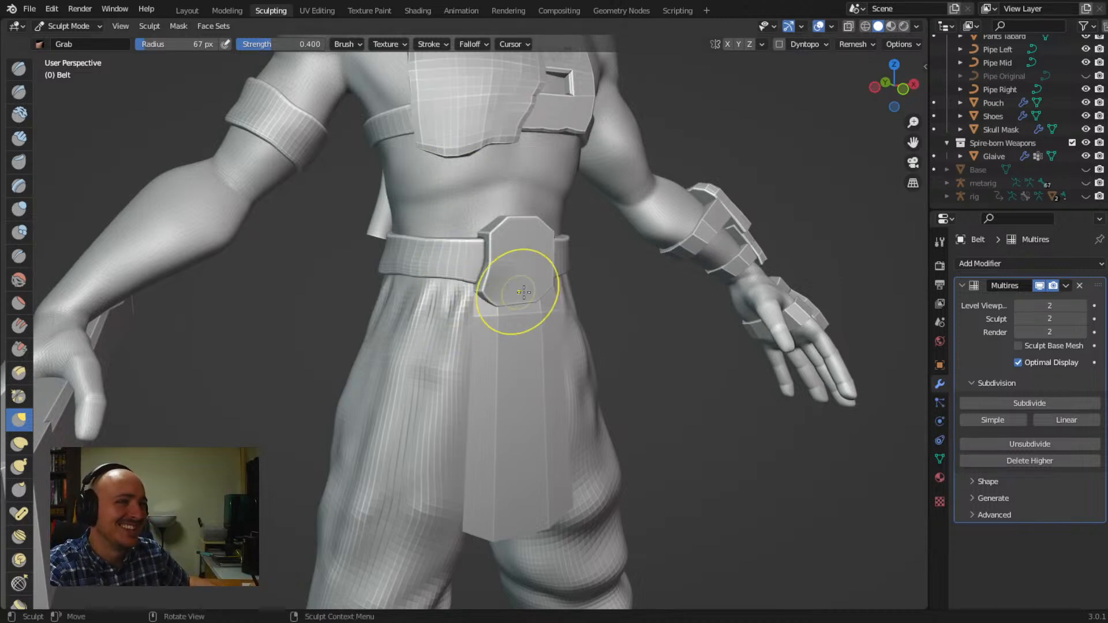
Return to the Layout workspace, select the Shoes object and enter Edit Mode on it
mouse_move(594, 289)
middle_down()
mouse_move(535, 320)
mouse_move(497, 314)
mouse_move(553, 297)
mouse_move(502, 305)
middle_up()
scroll(521, 264, down, 8)
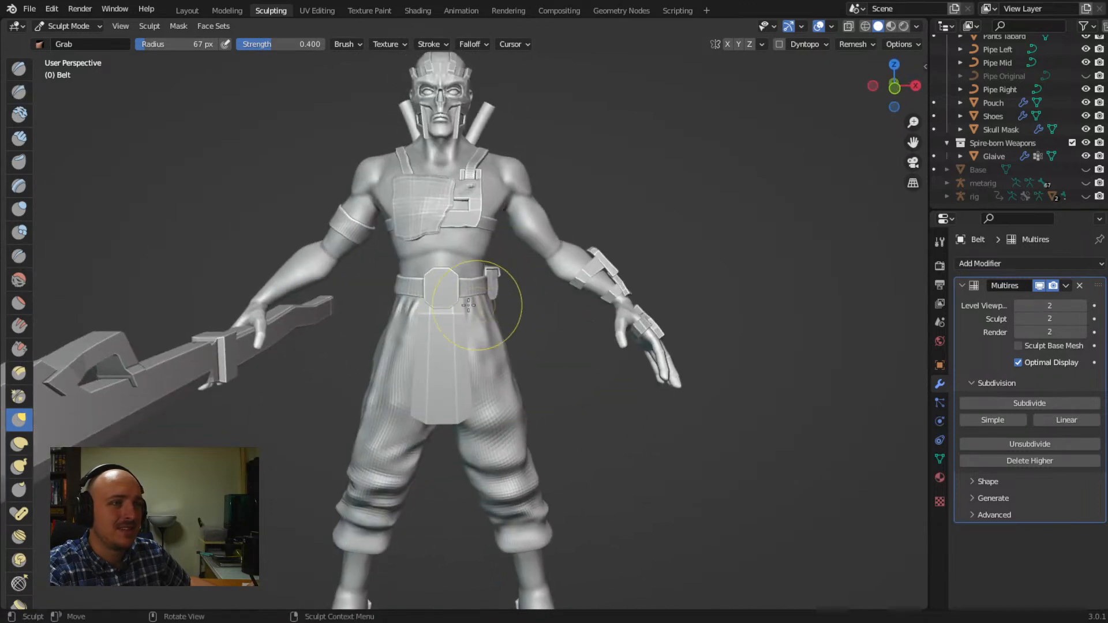
middle_drag(458, 288, 240, 3)
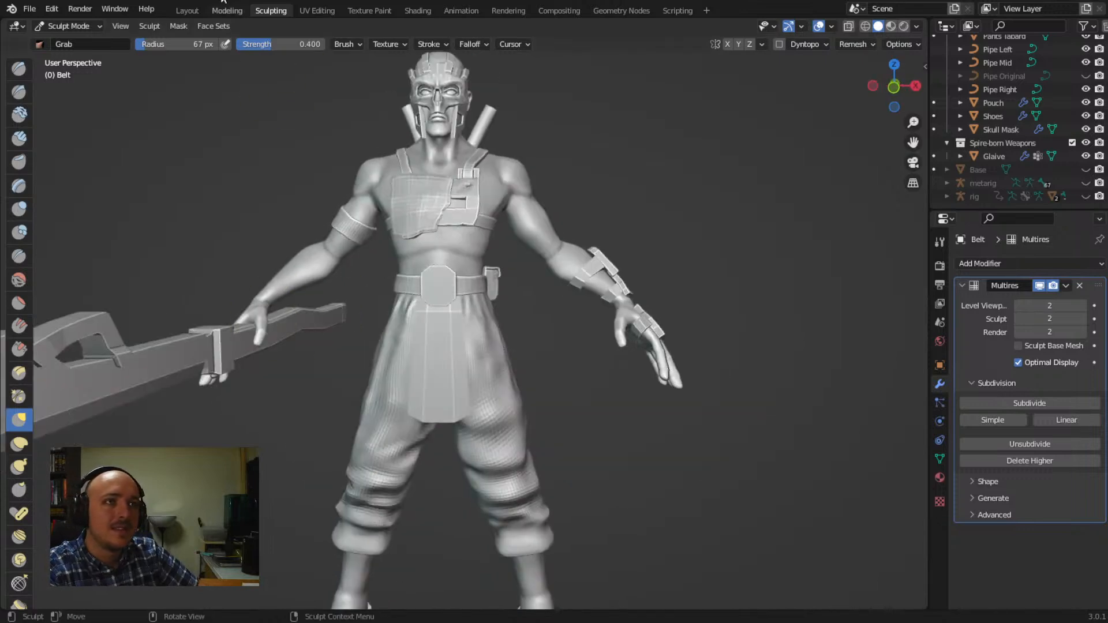
click(180, 11)
mouse_move(342, 143)
middle_down()
mouse_move(452, 263)
mouse_move(328, 272)
mouse_move(407, 305)
mouse_move(532, 300)
mouse_move(554, 269)
mouse_move(496, 349)
mouse_move(339, 351)
middle_up()
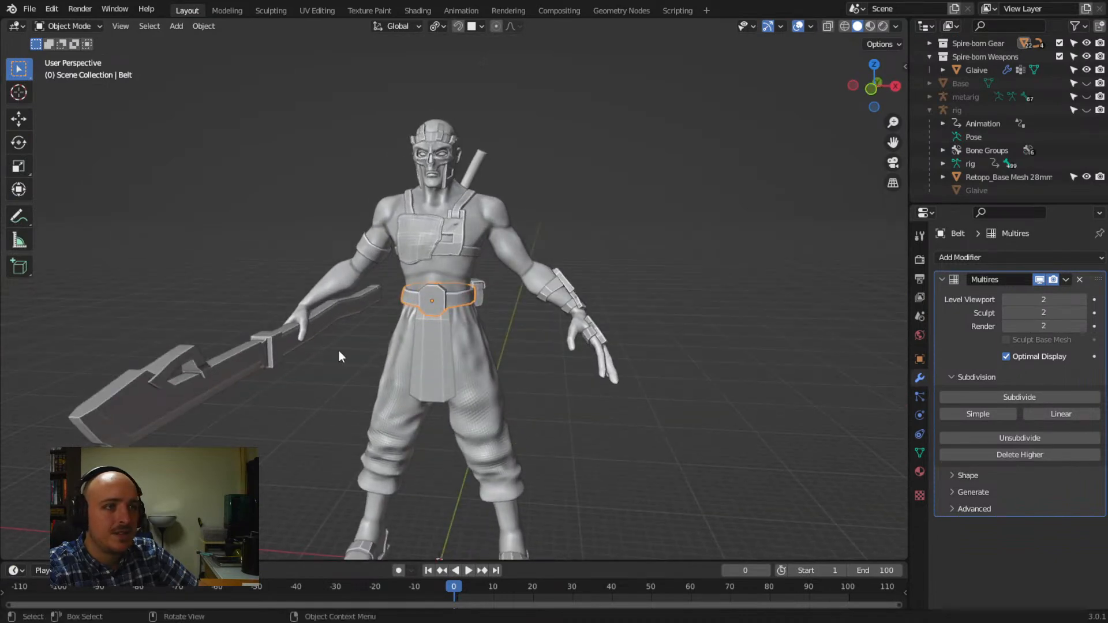
middle_drag(253, 362, 332, 373)
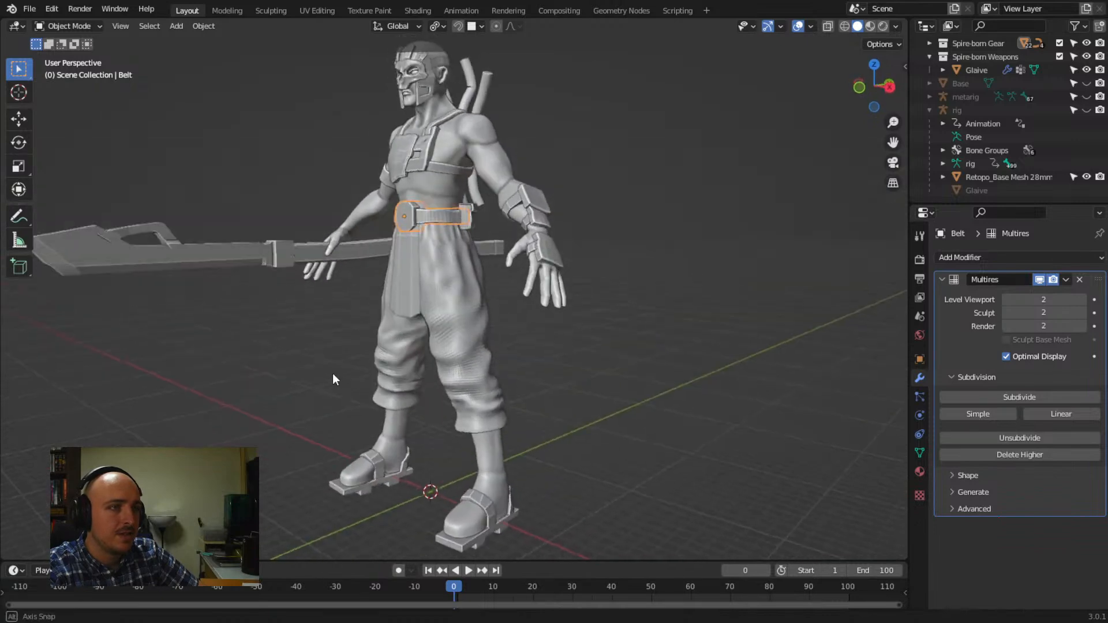
middle_drag(332, 310, 449, 439)
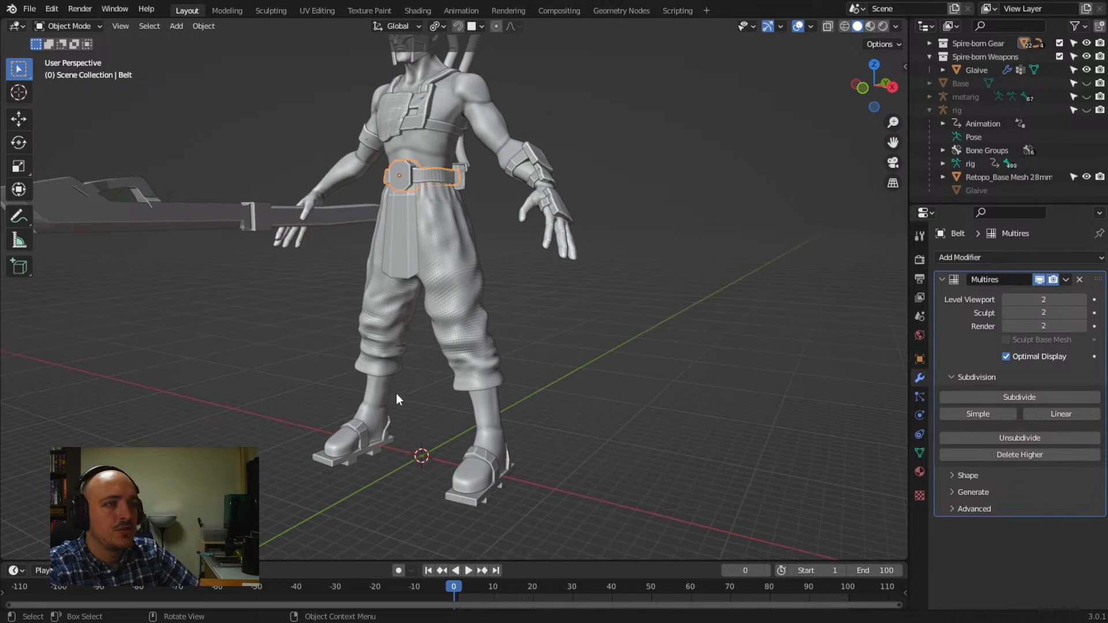
middle_drag(402, 391, 434, 392)
middle_drag(344, 372, 499, 463)
click(505, 471)
key(Tab)
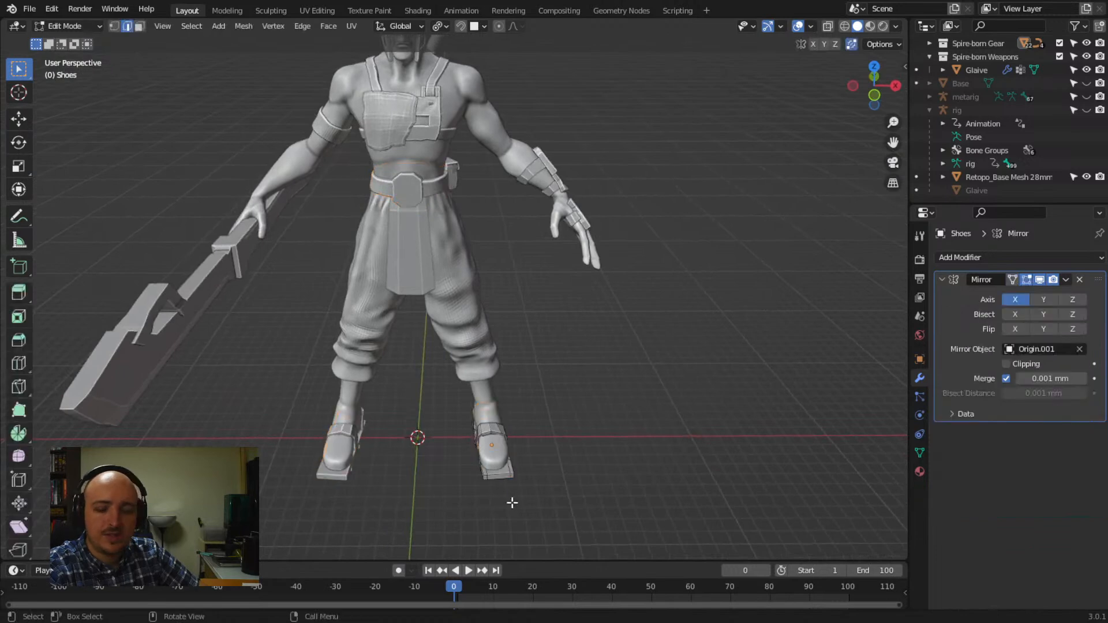
Add a loop cut across the shoe sole close to its toe end and another close to its heel end
middle_drag(572, 508, 548, 484)
scroll(470, 376, up, 10)
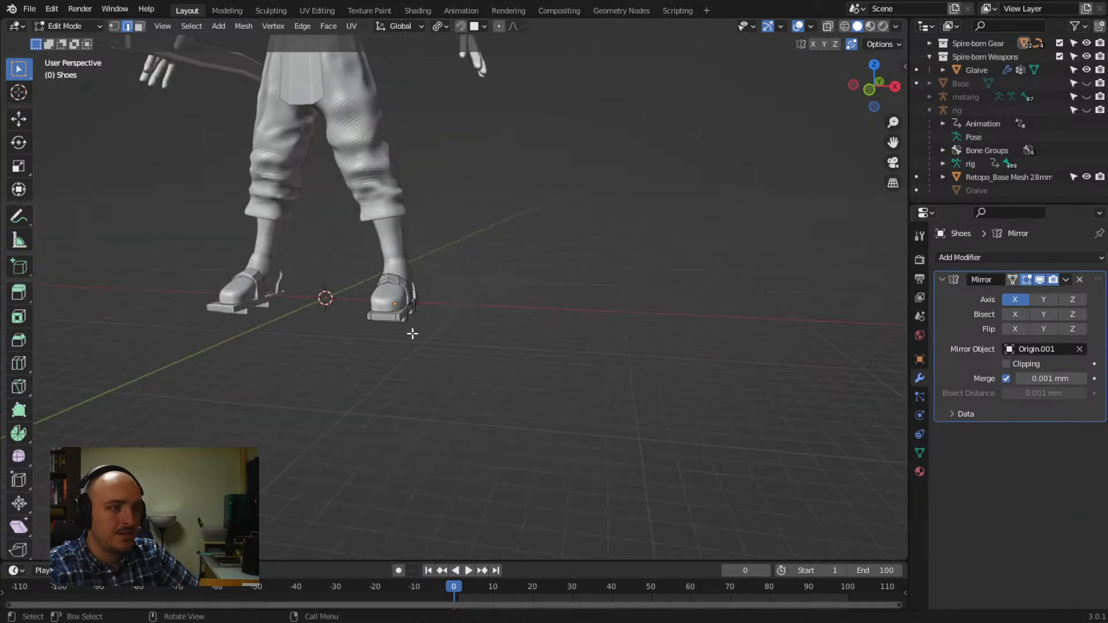
middle_drag(409, 354, 535, 450)
key(ctrl+r)
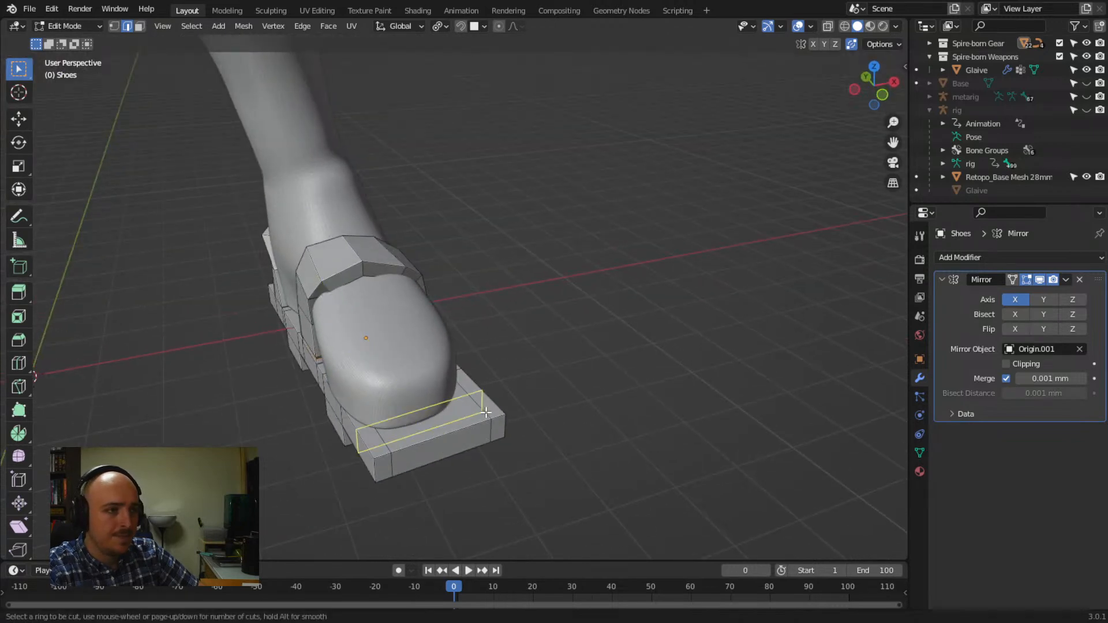
click(485, 424)
click(500, 425)
middle_drag(500, 428, 392, 396)
key(ctrl+r)
click(611, 332)
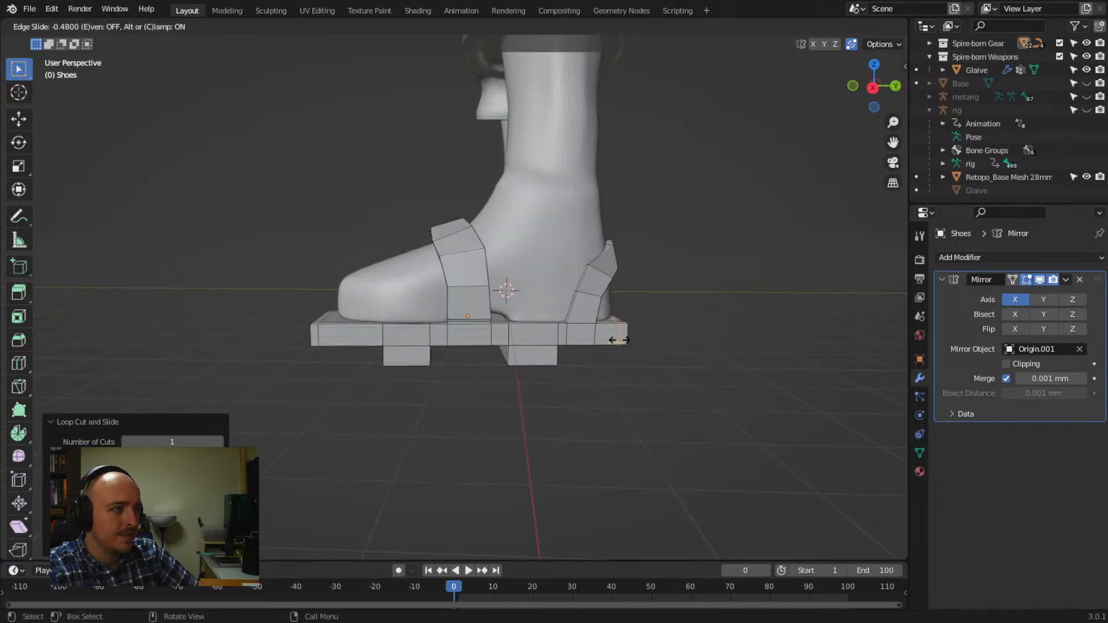
click(619, 340)
Add a horizontal loop cut near the top of both blocks under the sole
middle_drag(555, 400, 507, 379)
scroll(471, 392, up, 3)
key(ctrl+r)
click(523, 364)
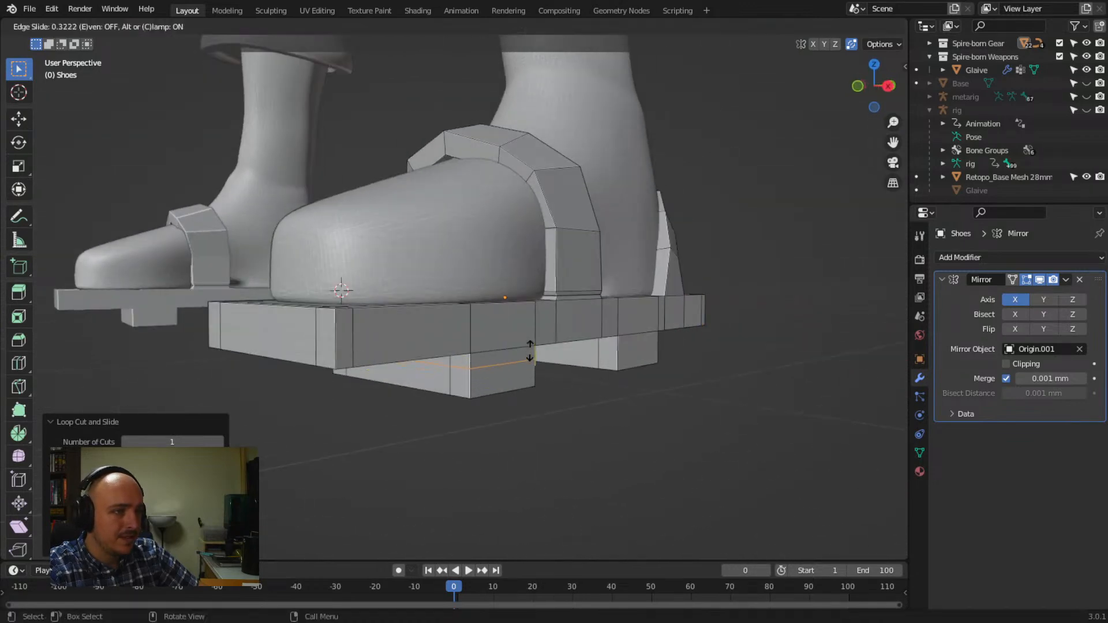
click(628, 345)
Add a horizontal loop cut close to the bottom edge of both blocks under the sole
middle_drag(628, 344, 511, 388)
key(ctrl+r)
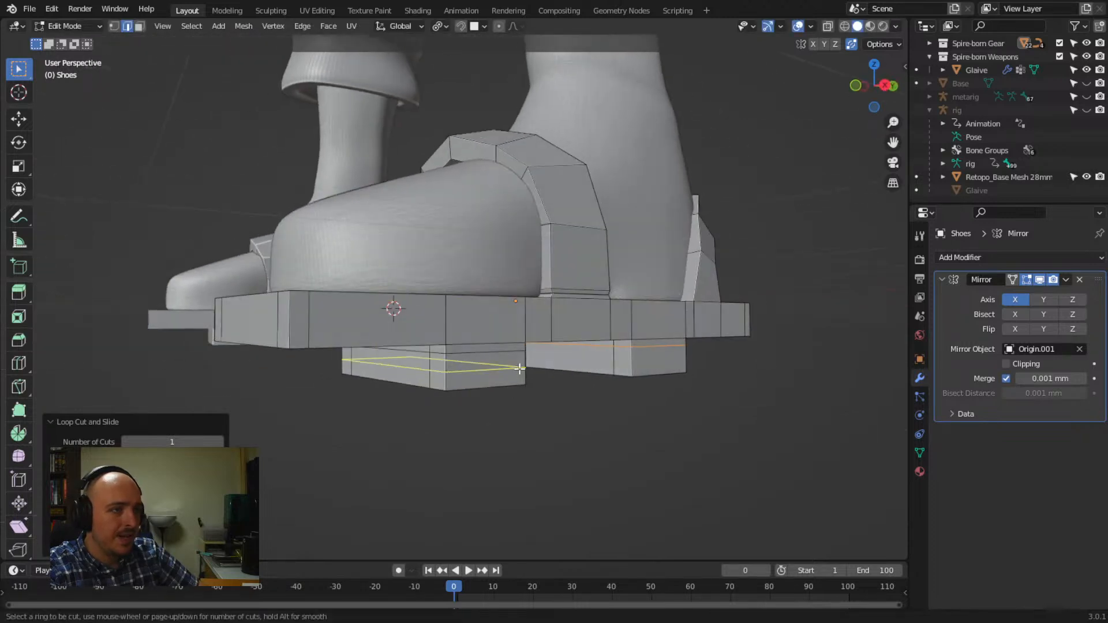
click(521, 370)
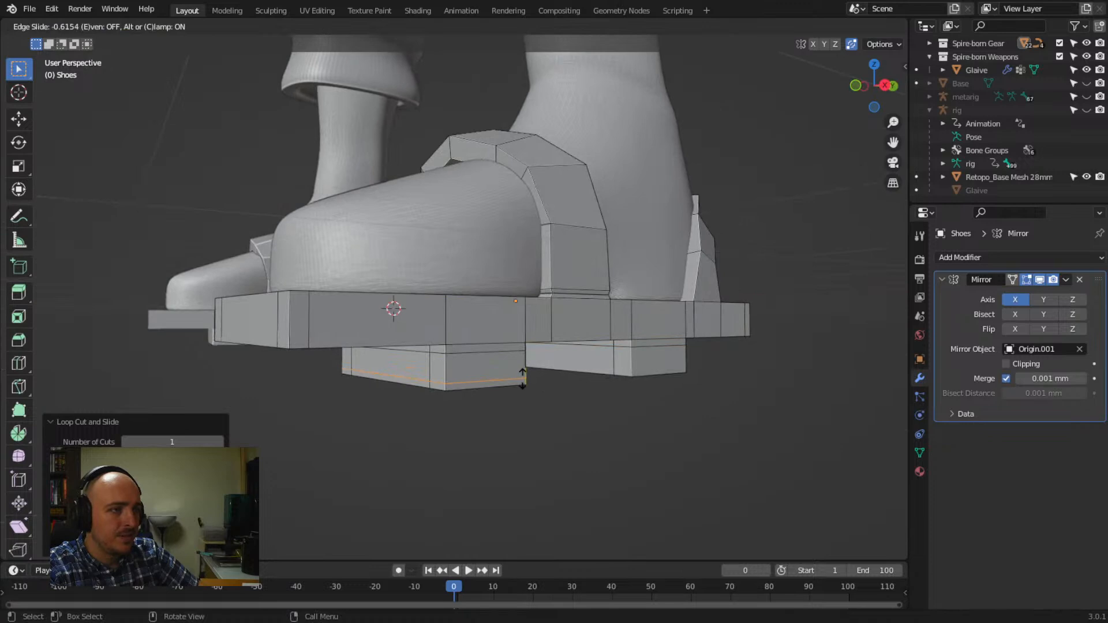
click(523, 379)
key(ctrl+r)
click(635, 365)
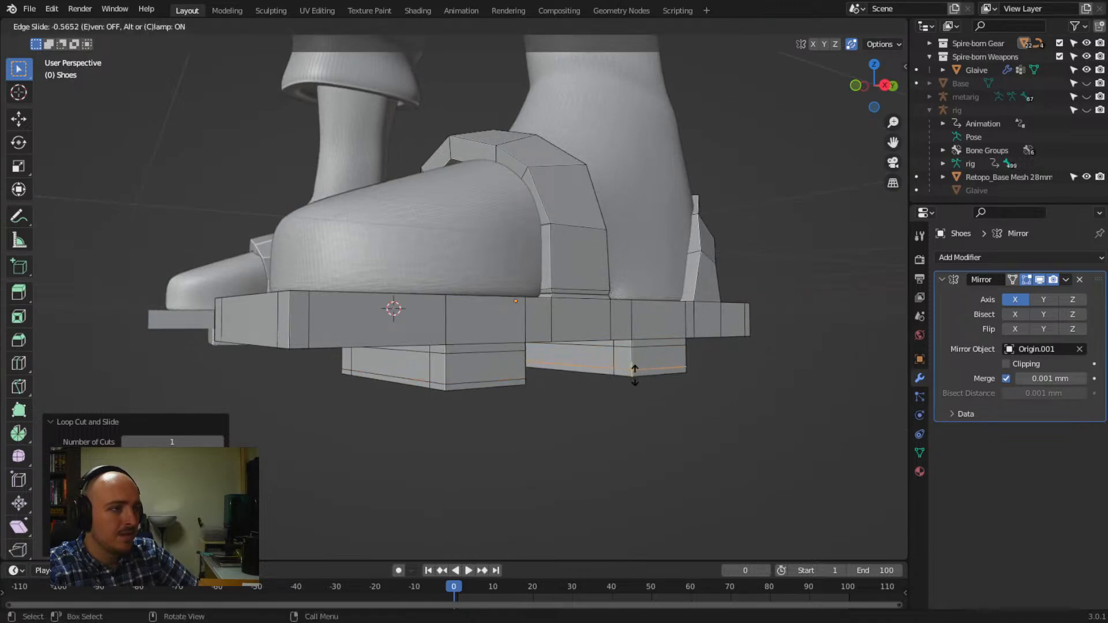
click(635, 374)
Add vertical loop cuts close to the front and back edges of the front sole block
middle_drag(635, 374, 520, 430)
key(ctrl+r)
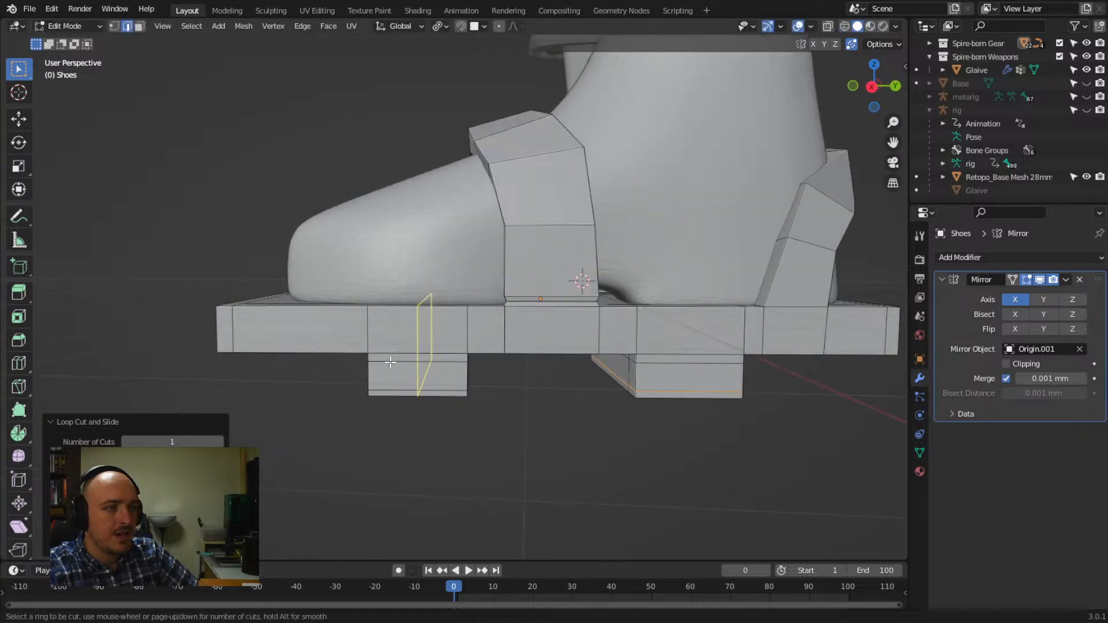
click(391, 362)
click(432, 385)
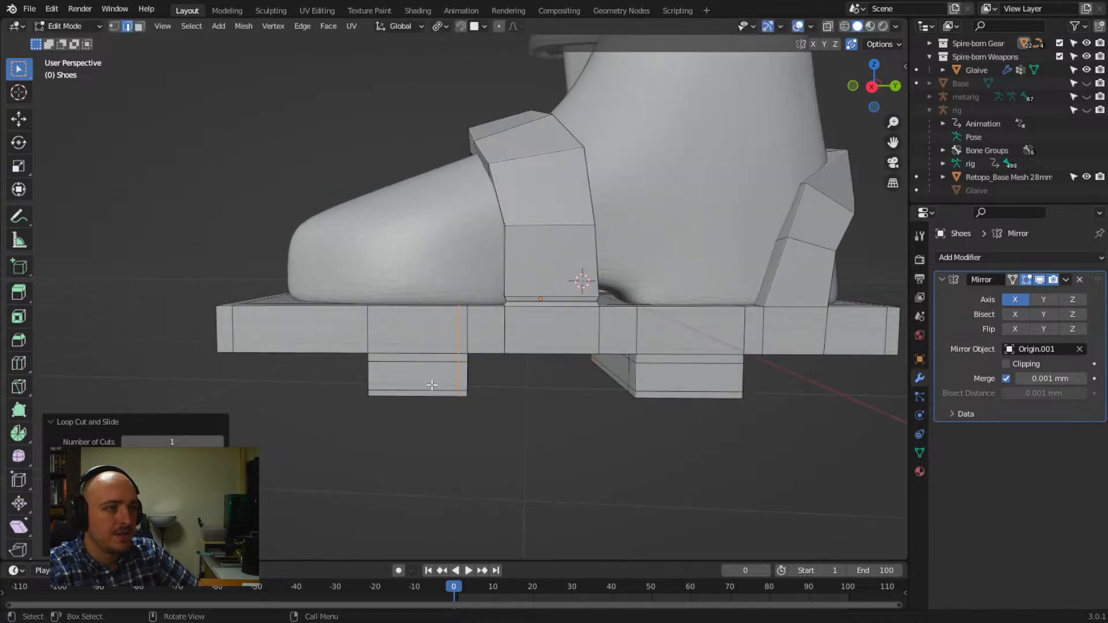
key(ctrl+r)
click(413, 370)
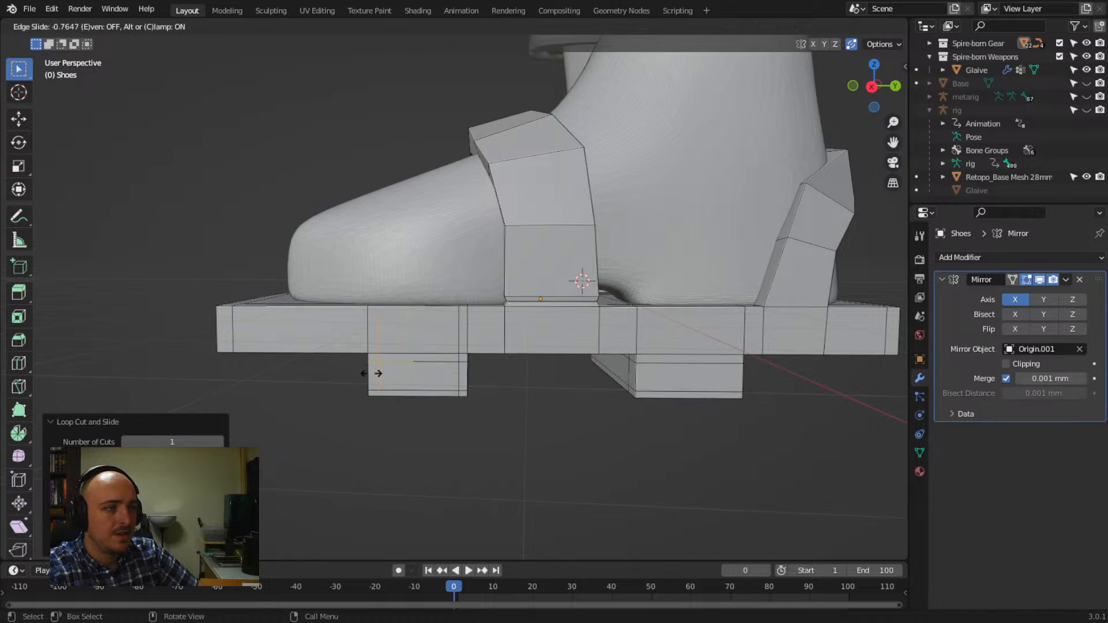
click(369, 374)
Add vertical loop cuts close to the front and back edges of the rear sole block
key(ctrl+r)
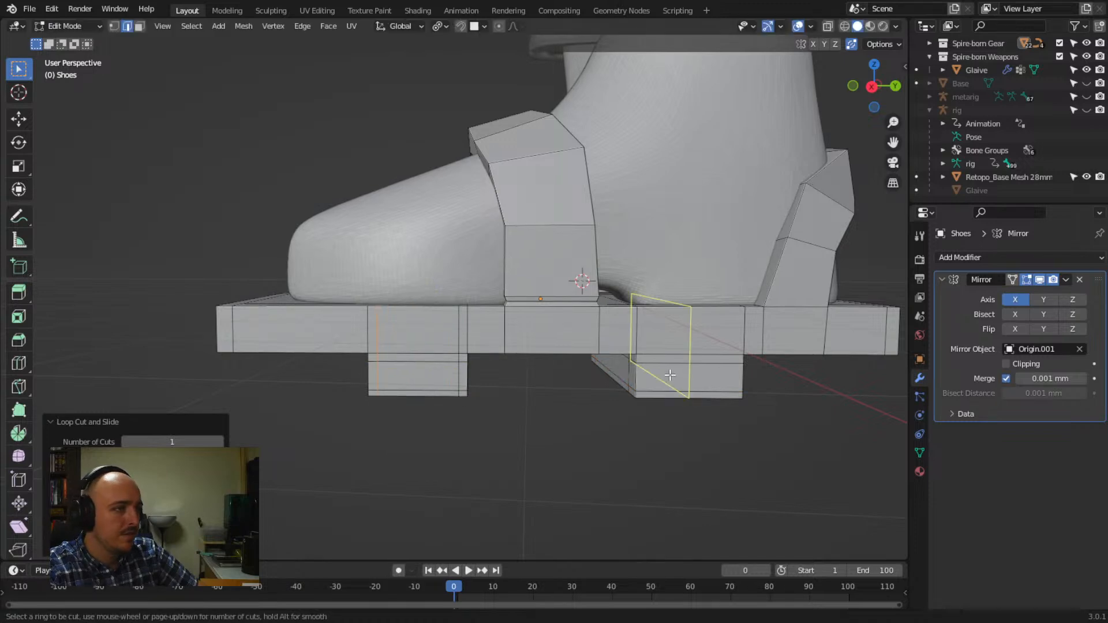
click(649, 378)
click(621, 381)
key(ctrl+r)
click(718, 376)
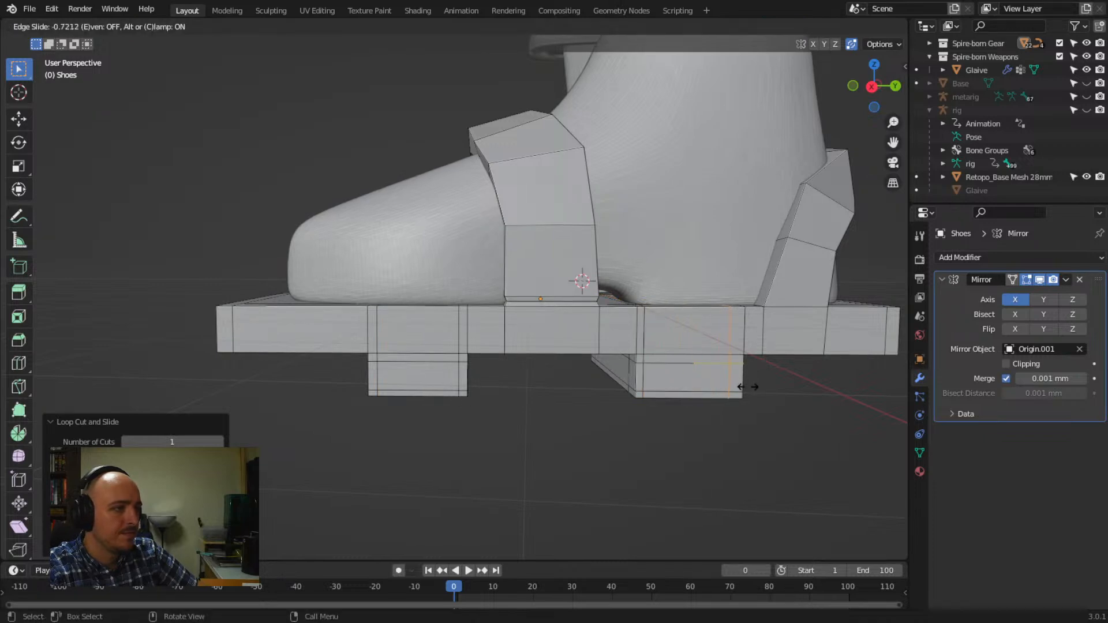
click(751, 387)
Add supporting loop cuts along the front and back edges of the strap over the instep
middle_drag(574, 396, 555, 303)
key(ctrl+r)
click(553, 296)
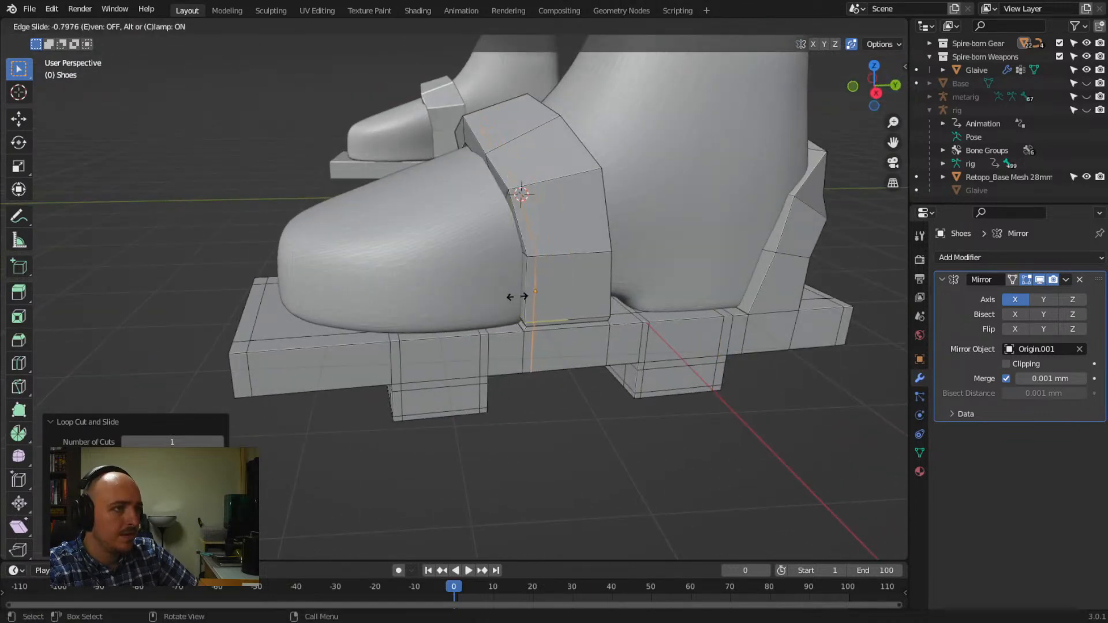
click(592, 280)
Add supporting loop cuts along the front and back edges of the heel strap
middle_drag(593, 285, 631, 347)
middle_drag(791, 322, 534, 377)
key(ctrl+r)
click(519, 346)
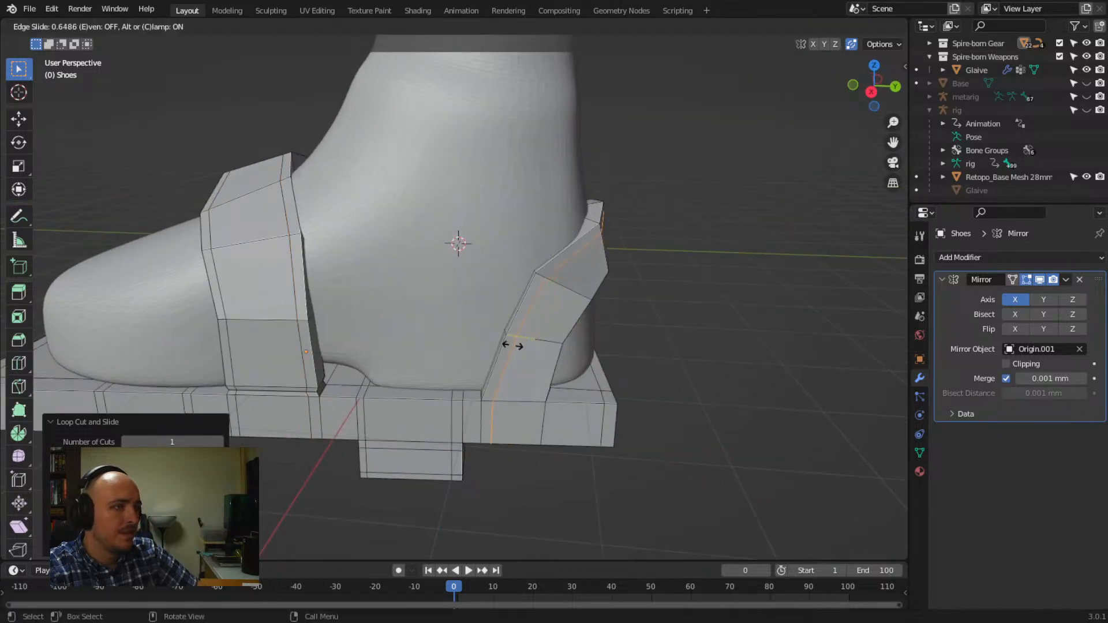
click(508, 346)
key(ctrl+r)
click(538, 343)
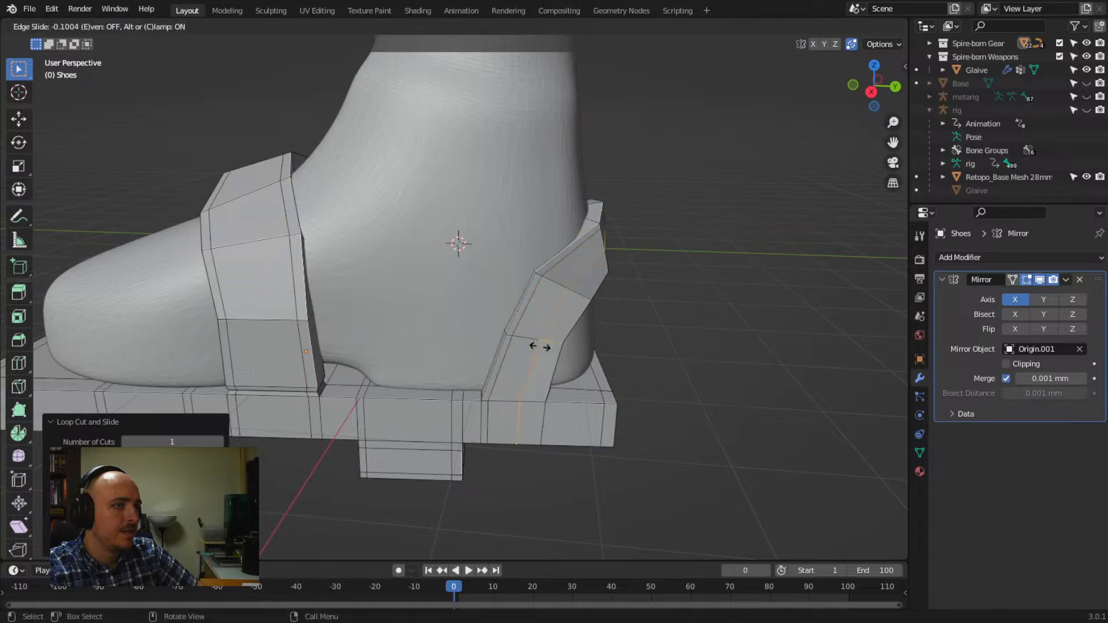
click(553, 360)
Add two horizontal loop cuts at the base of the heel strap's outer side, just above the sole
middle_drag(506, 401, 512, 365)
middle_drag(347, 241, 471, 365)
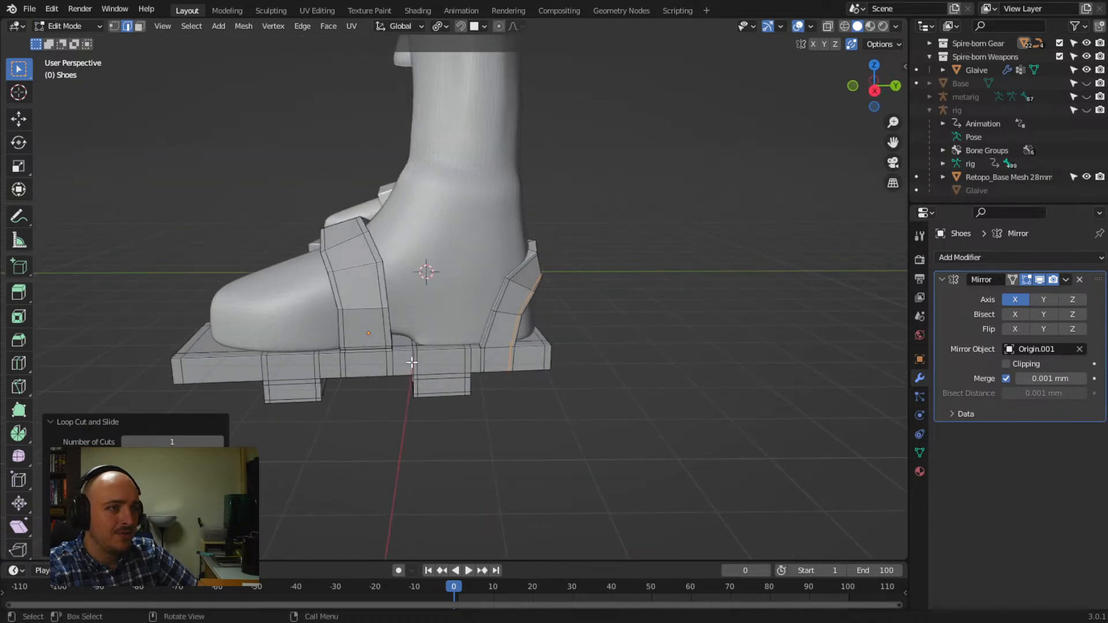
scroll(451, 378, up, 4)
key(ctrl+r)
click(599, 397)
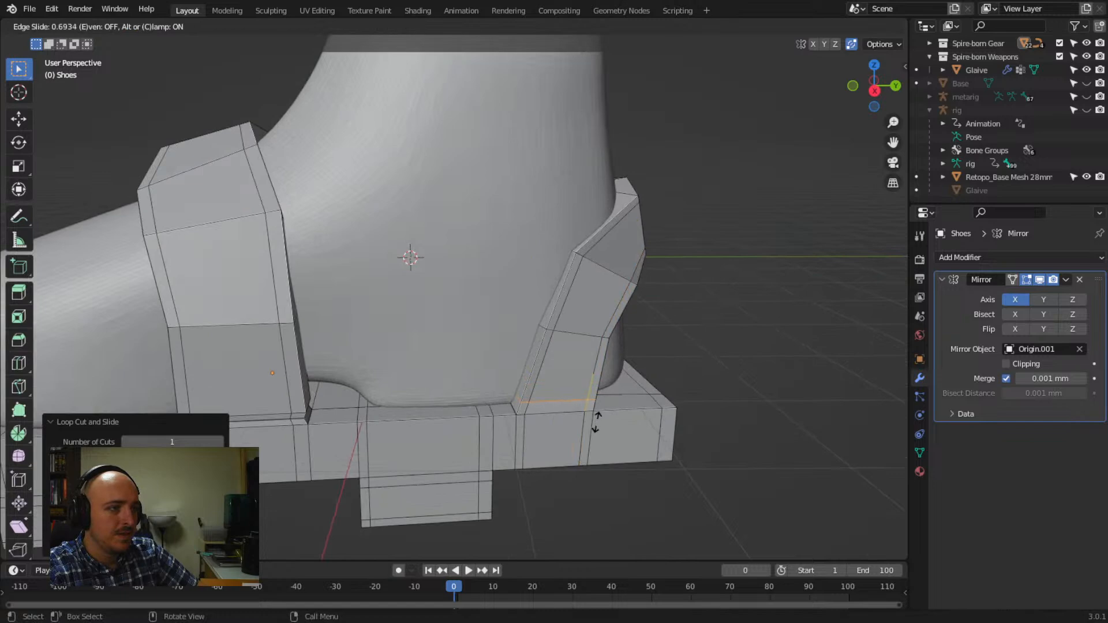
click(596, 421)
key(ctrl+r)
click(596, 408)
click(597, 409)
Scale the selected loop at the heel strap's outer base down to about 0.9
middle_drag(596, 499, 580, 490)
middle_drag(659, 462, 624, 455)
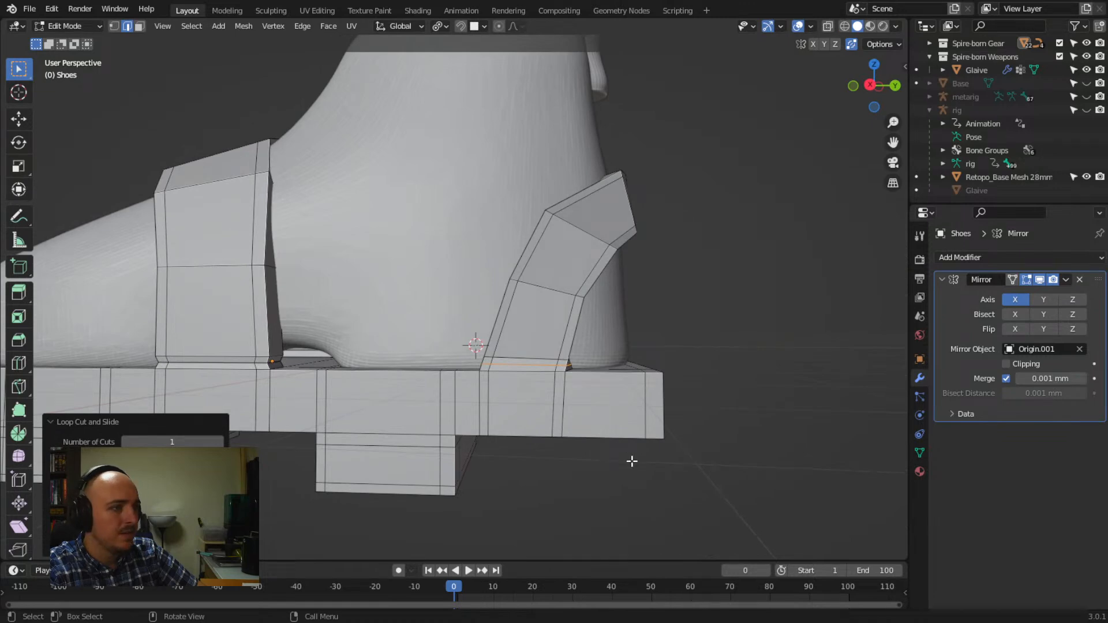
key(s)
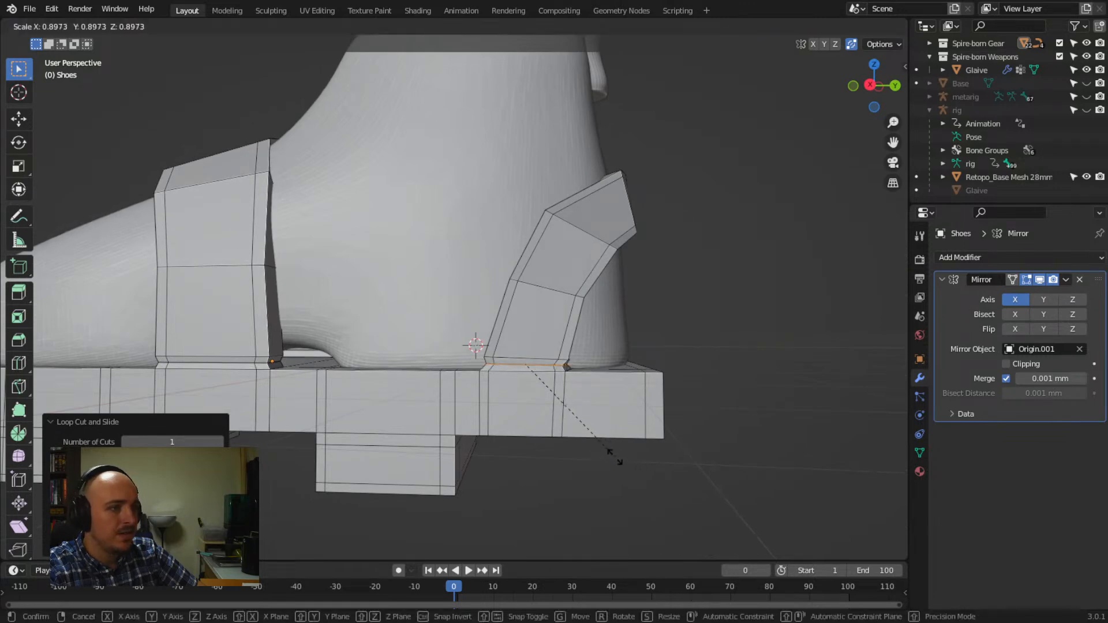
click(615, 457)
Add two horizontal loop cuts at the base of the heel strap's inner side and scale the last one down slightly
middle_drag(614, 455, 473, 375)
key(ctrl+r)
click(485, 381)
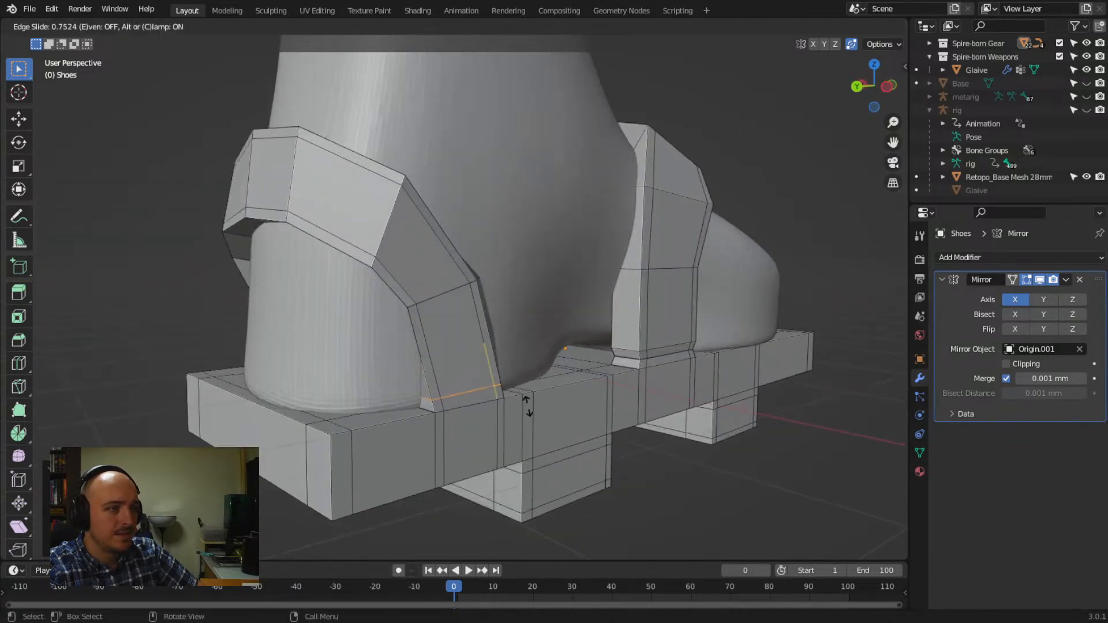
click(525, 401)
key(ctrl+r)
click(502, 388)
right_click(502, 389)
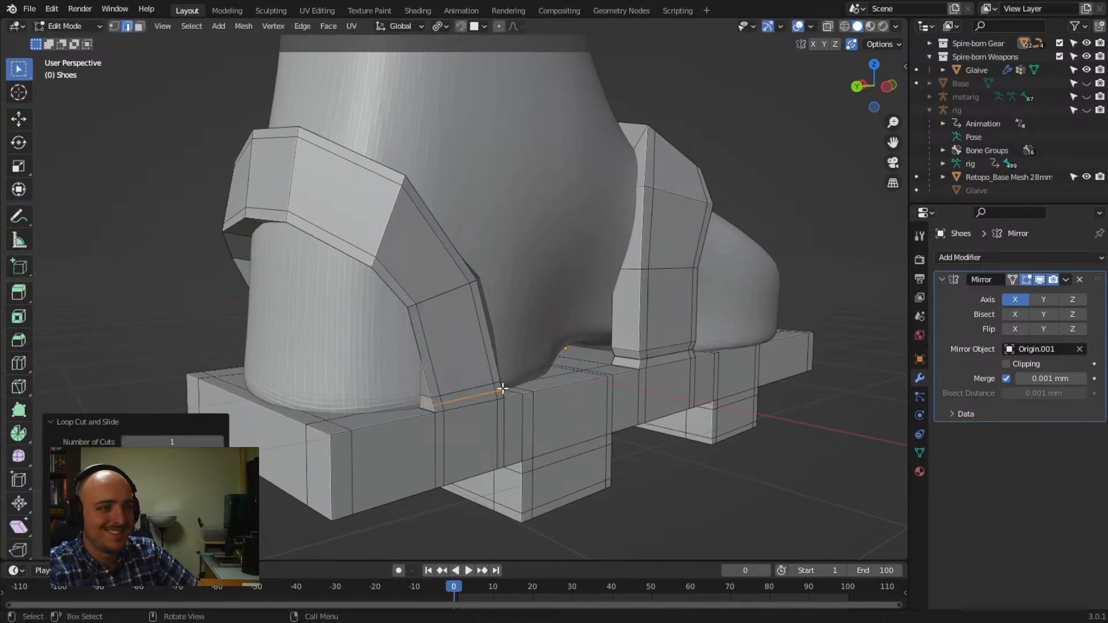
key(s)
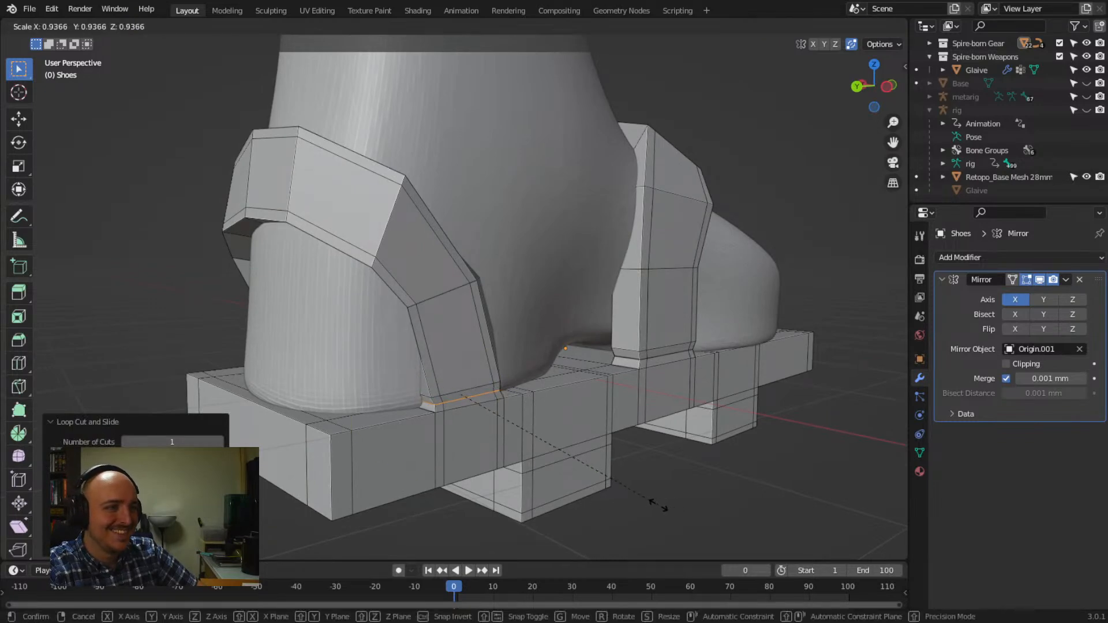
click(652, 507)
Add two horizontal loop cuts around the sole, one near its upper edge and one near its lower edge
middle_drag(490, 499, 485, 498)
middle_drag(426, 478, 524, 436)
scroll(515, 448, down, 5)
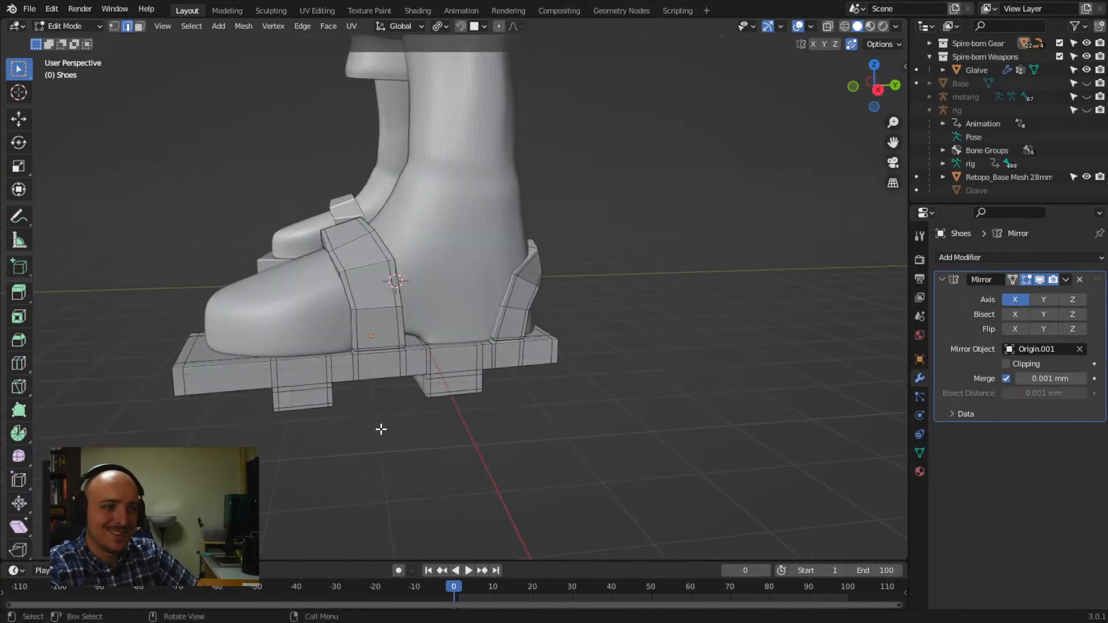
middle_drag(359, 409, 371, 366)
key(ctrl+r)
click(372, 363)
click(382, 355)
key(ctrl+r)
click(363, 361)
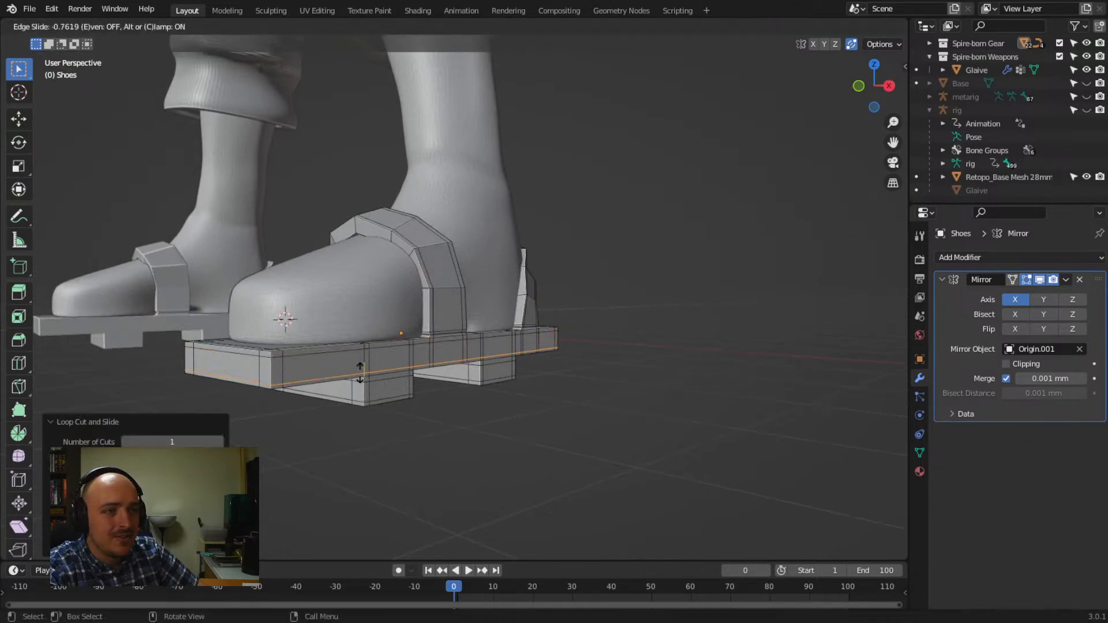
click(361, 372)
middle_drag(370, 404, 484, 416)
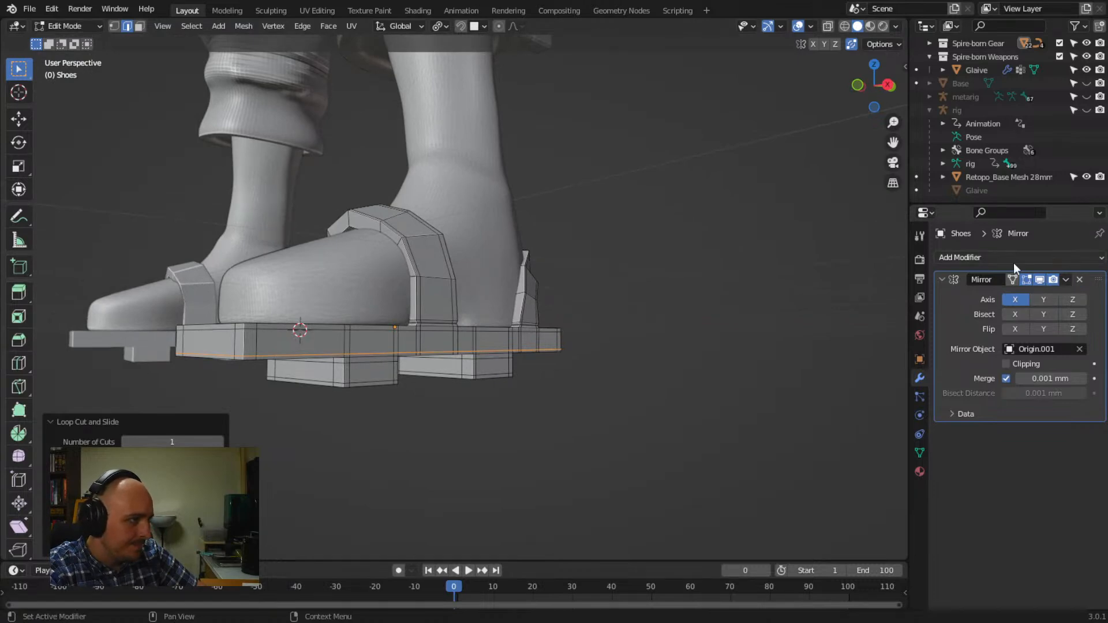
Try a Multiresolution modifier with two subdivisions on the shoes in Object Mode, and remove the modifier
middle_drag(898, 336, 545, 413)
click(991, 256)
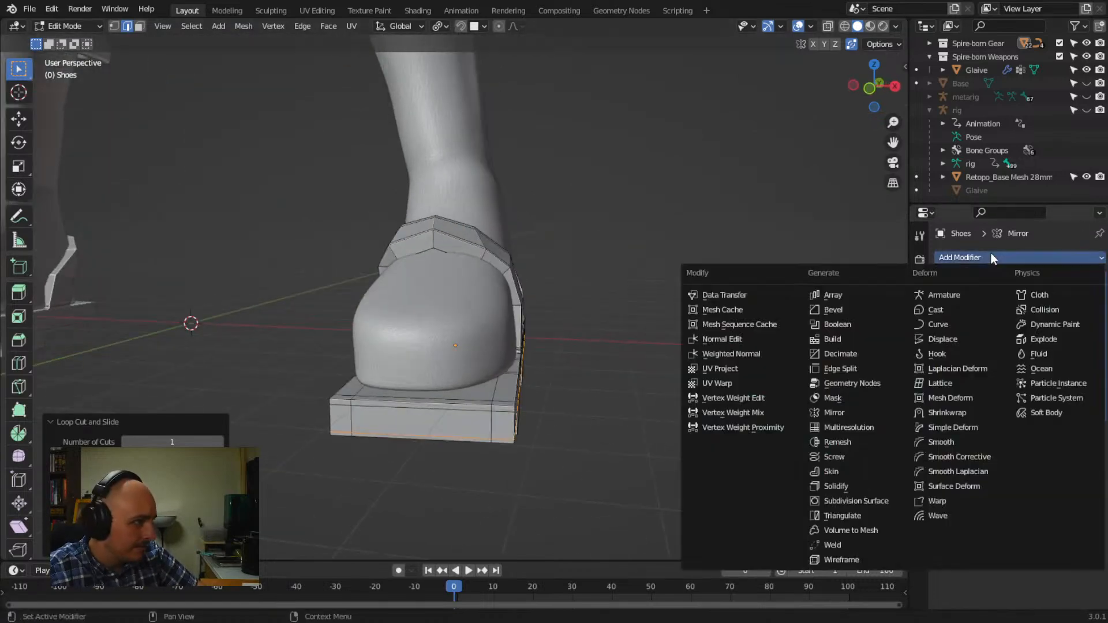
click(863, 426)
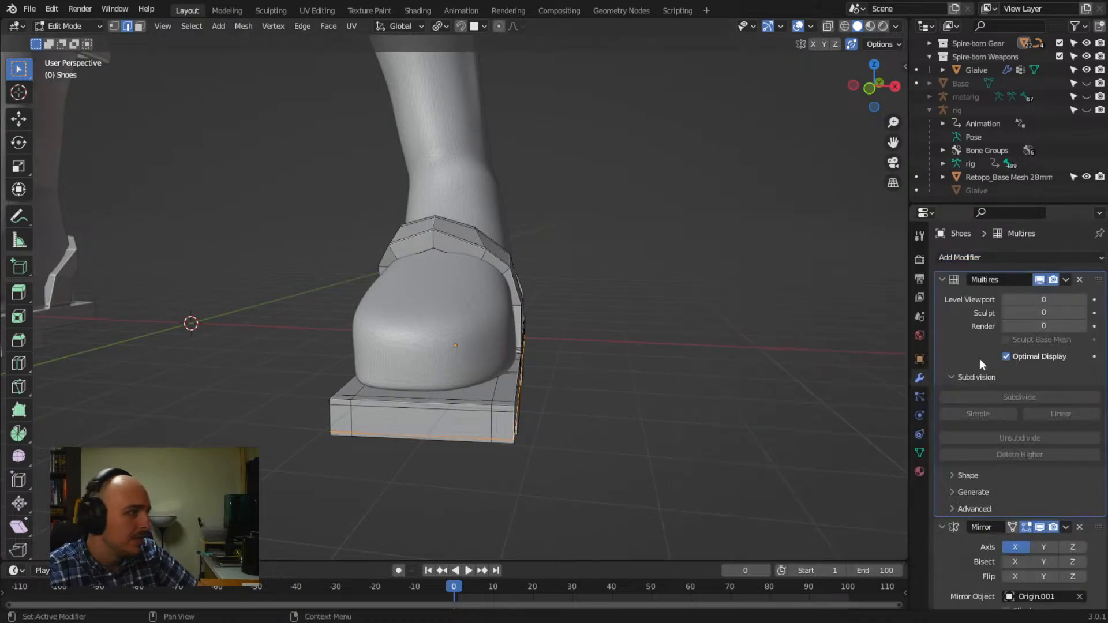
key(Tab)
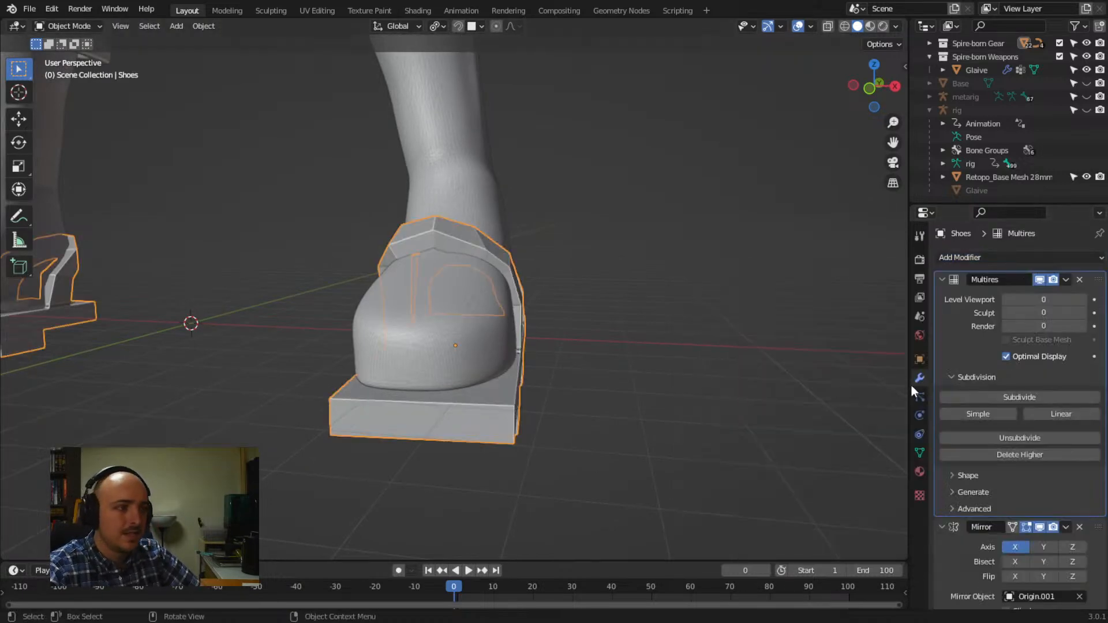
click(988, 397)
middle_drag(797, 404, 702, 384)
click(1000, 392)
middle_drag(796, 407, 581, 411)
click(1079, 280)
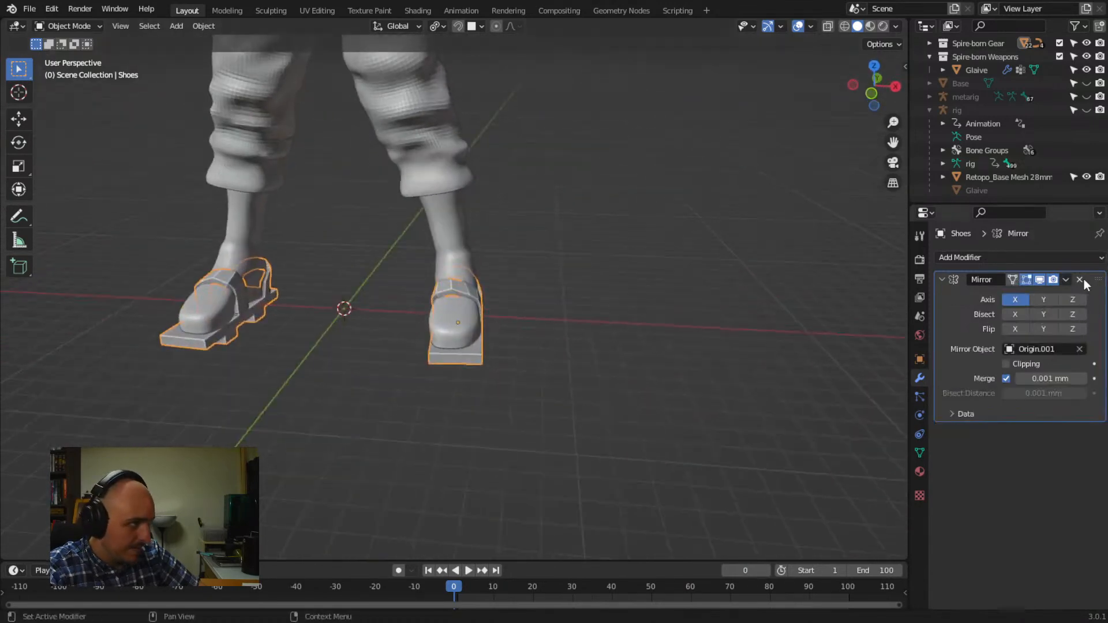
Select the edge loops on the front block under the sole in Edit Mode and scale them down to about 0.97
scroll(546, 325, up, 5)
key(Tab)
middle_drag(546, 324, 411, 432)
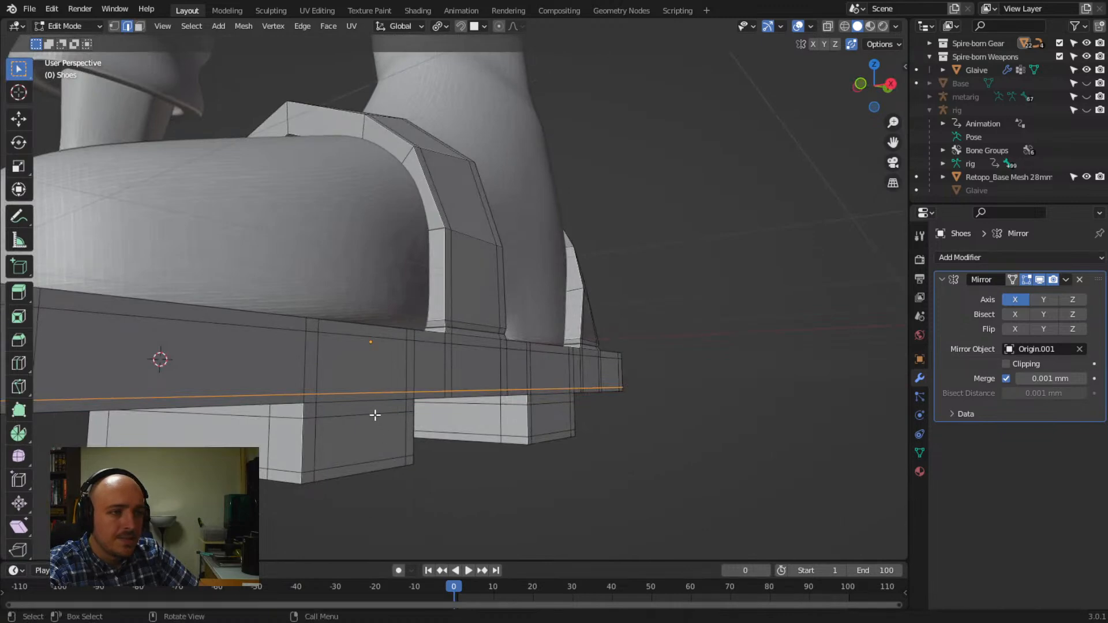
alt+click(374, 416)
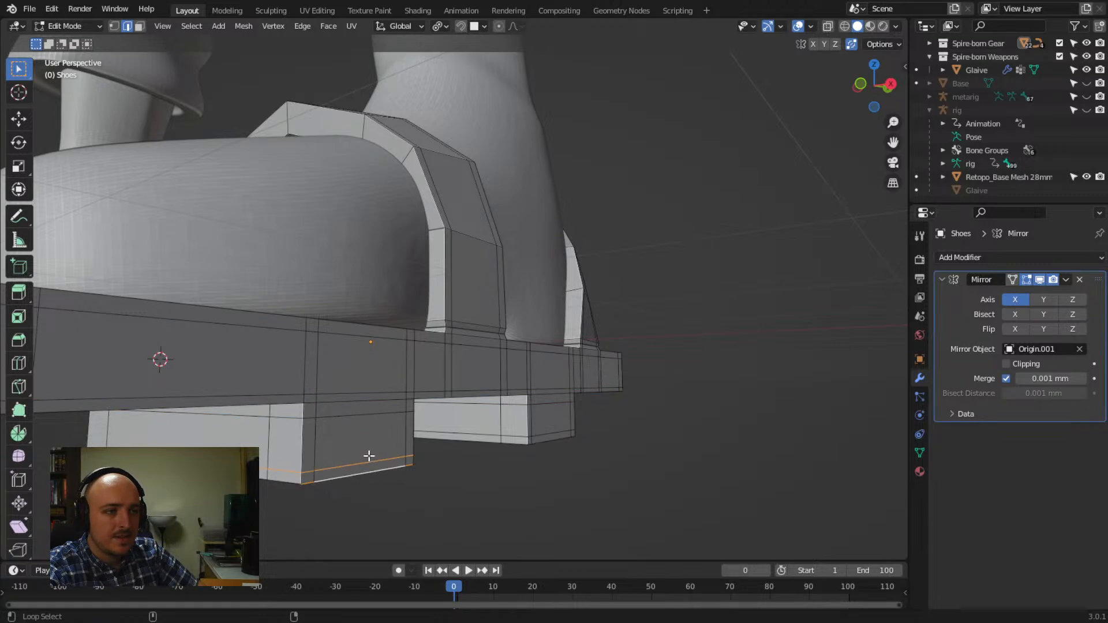
middle_drag(427, 484, 282, 483)
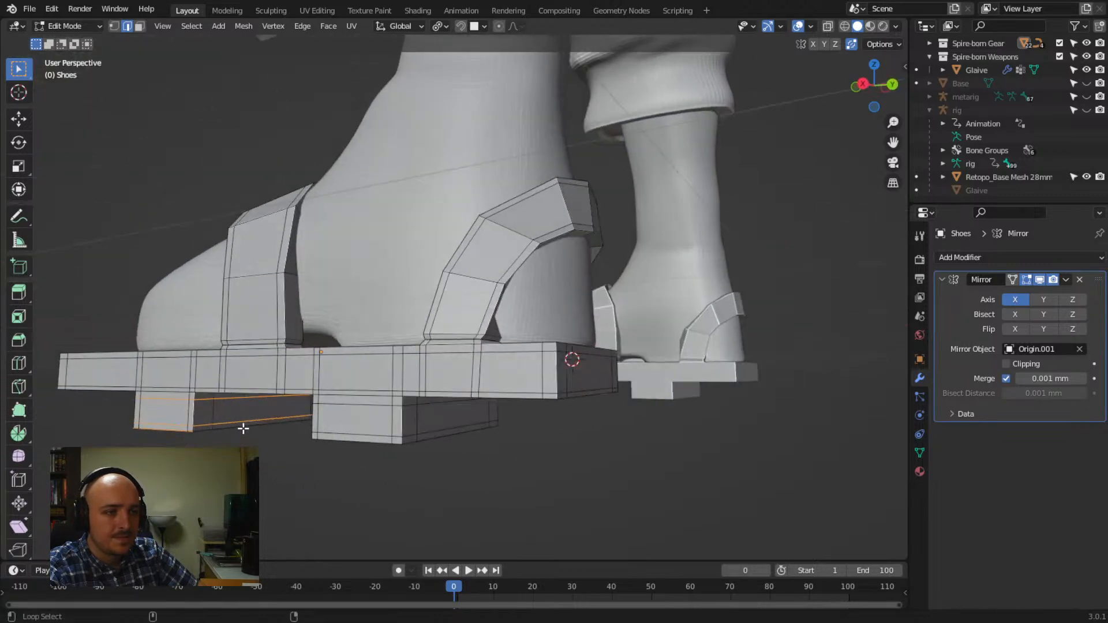
middle_drag(404, 473, 424, 470)
middle_drag(492, 462, 404, 465)
key(s)
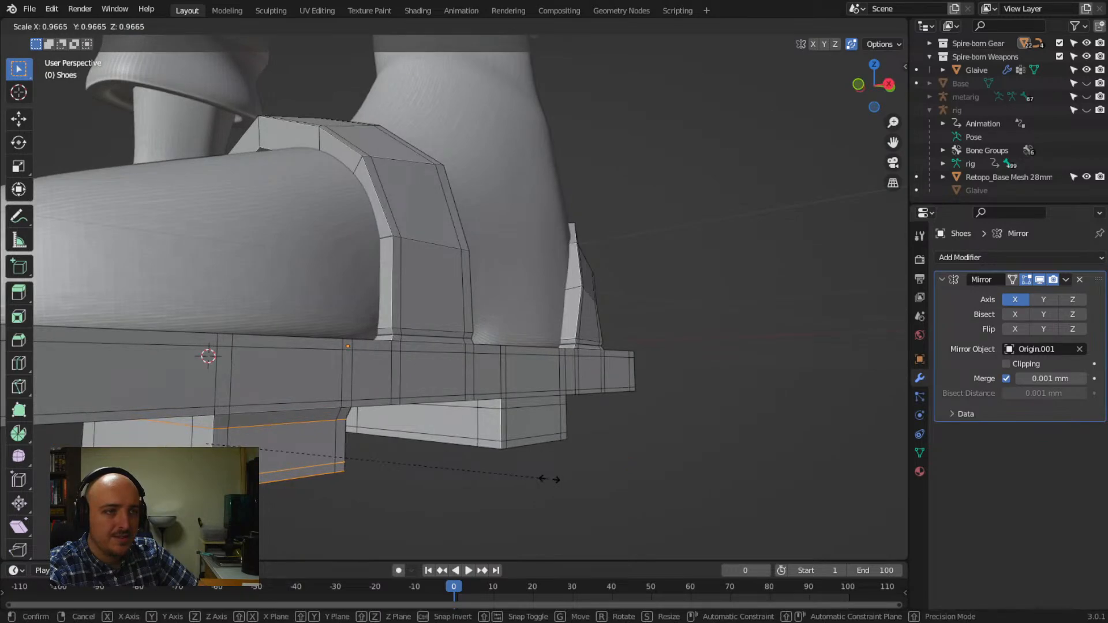
click(550, 480)
mouse_move(532, 500)
middle_down()
mouse_move(579, 485)
mouse_move(646, 497)
mouse_move(525, 499)
middle_up()
Select the lower part of the rear block under the sole through the mesh from the side and scale it down slightly
alt+middle_drag(494, 417, 458, 415)
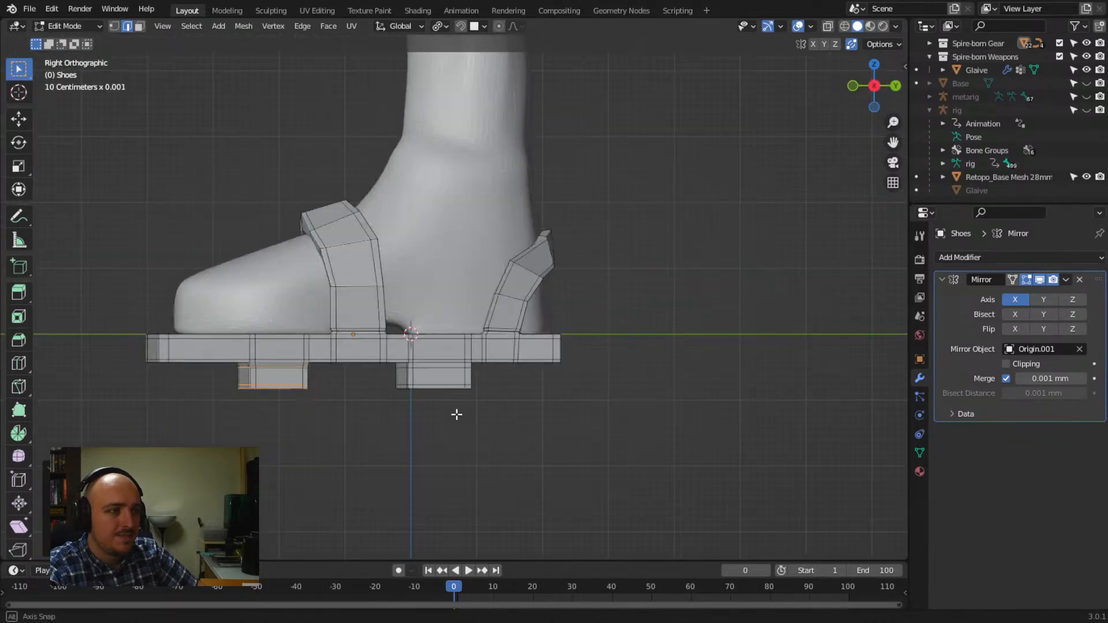
click(828, 26)
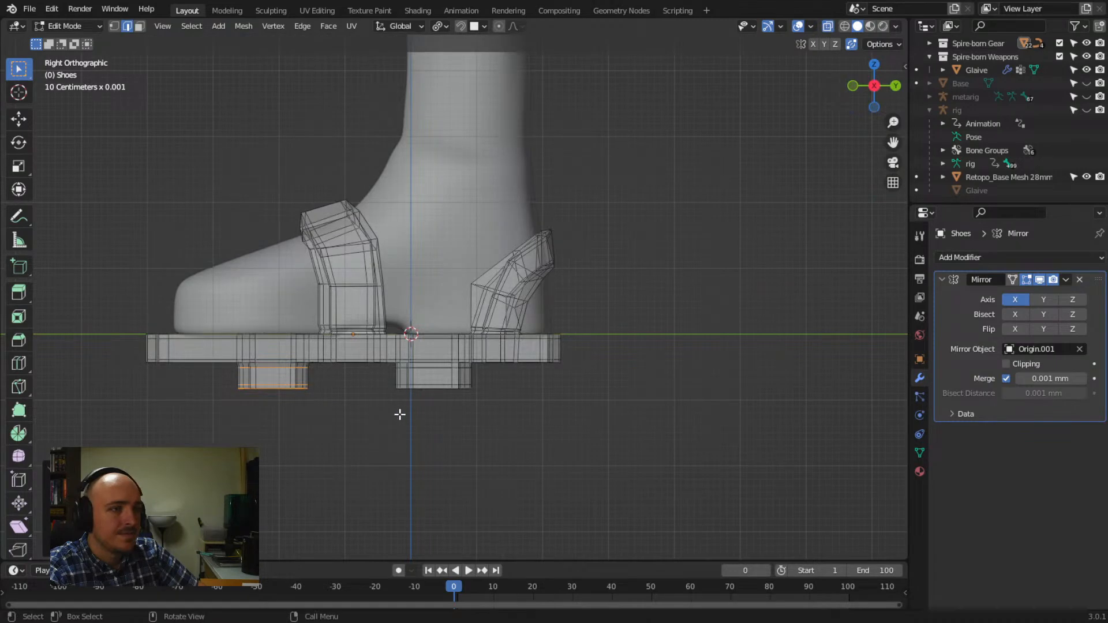
scroll(399, 417, up, 4)
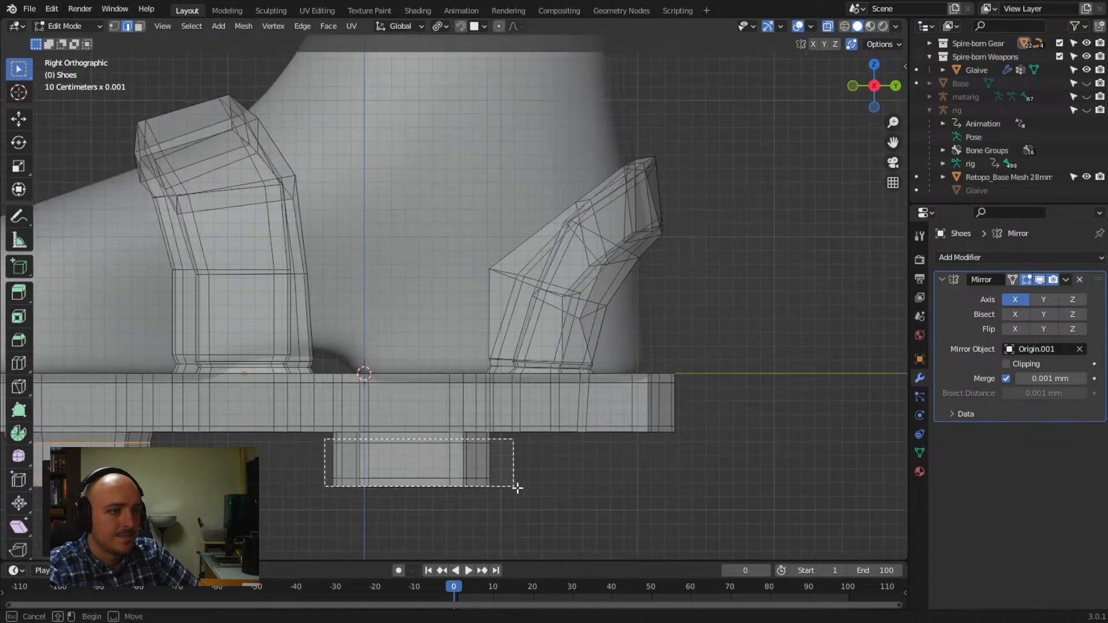
drag(508, 485, 508, 485)
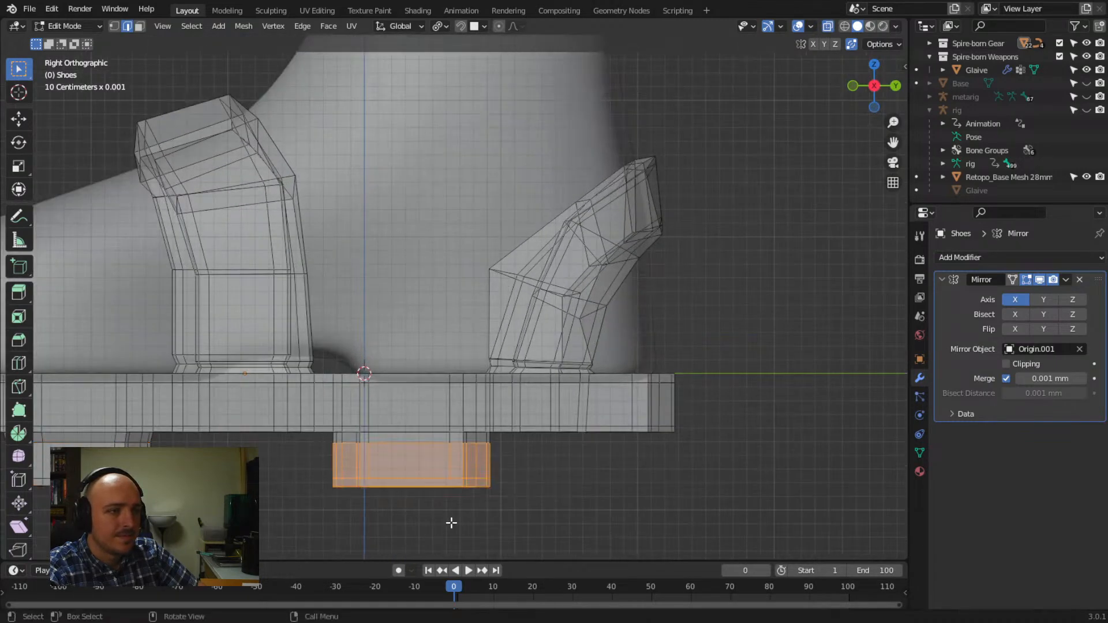
click(828, 27)
middle_drag(622, 499, 666, 484)
key(s)
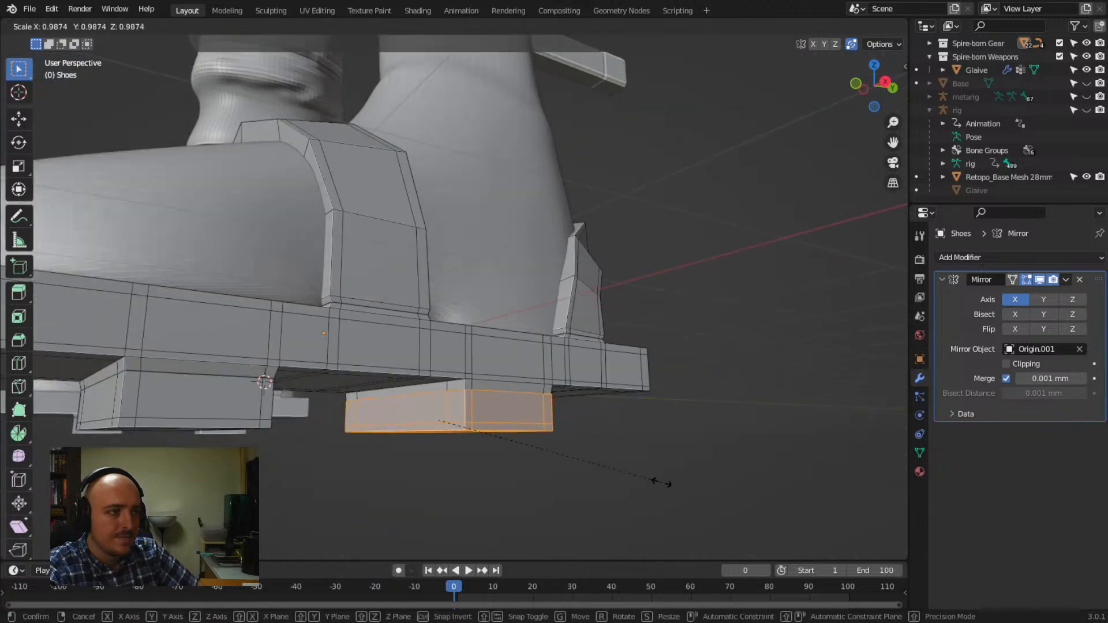
click(648, 476)
click(673, 459)
middle_drag(674, 459, 613, 489)
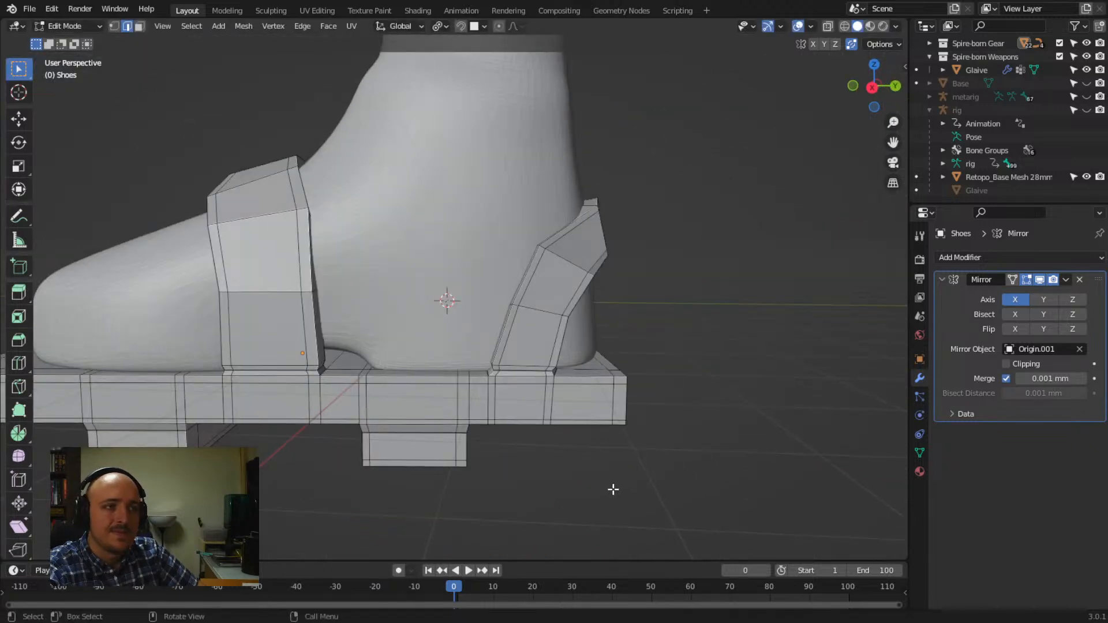
Add a Multiresolution modifier to the shoes and subdivide it twice in Object Mode
scroll(612, 489, down, 4)
middle_drag(560, 462, 616, 458)
middle_drag(277, 315, 384, 414)
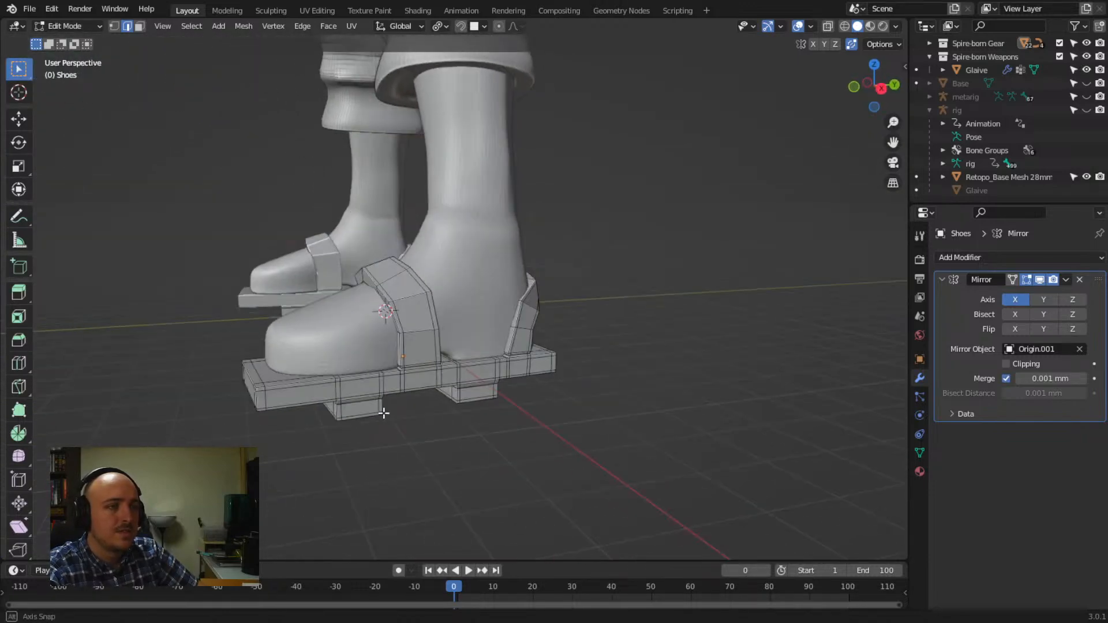
click(968, 258)
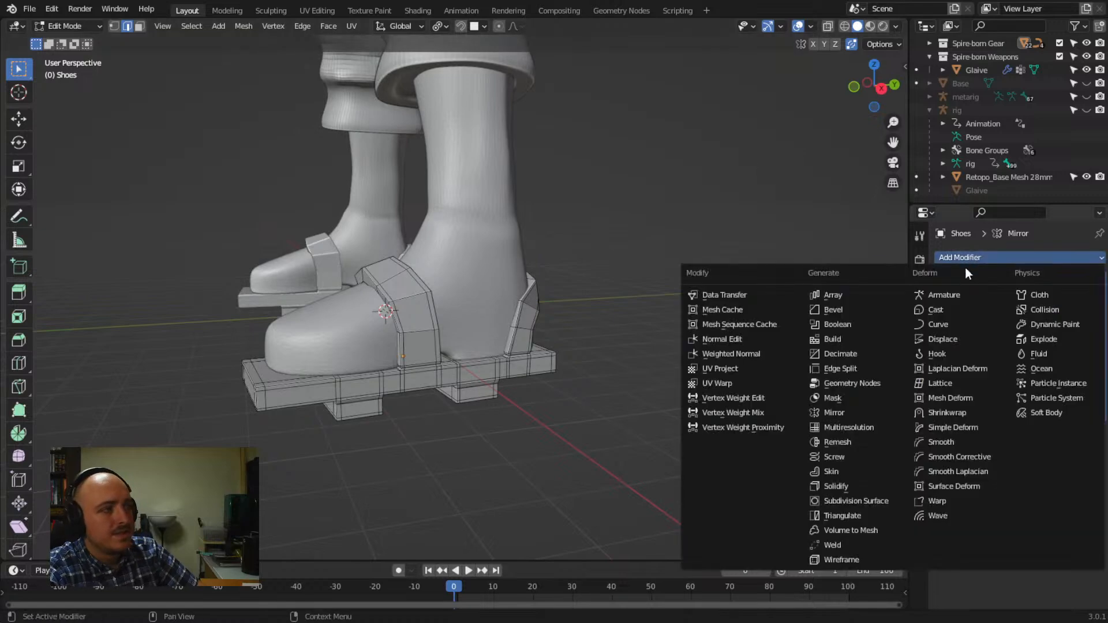
click(627, 385)
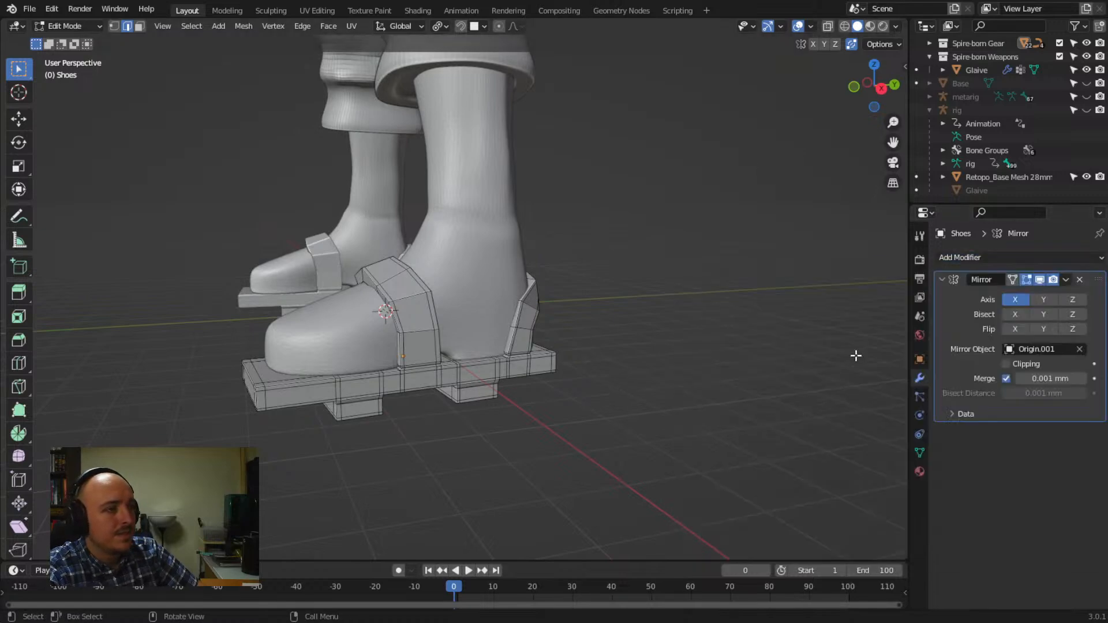
click(995, 258)
click(849, 429)
key(Tab)
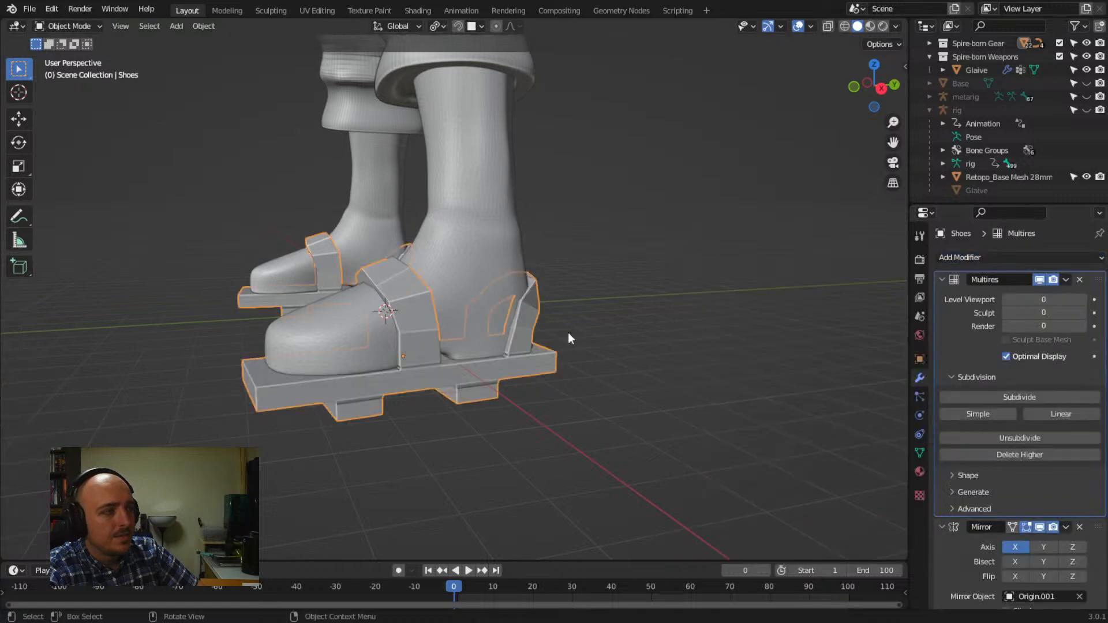
click(1022, 398)
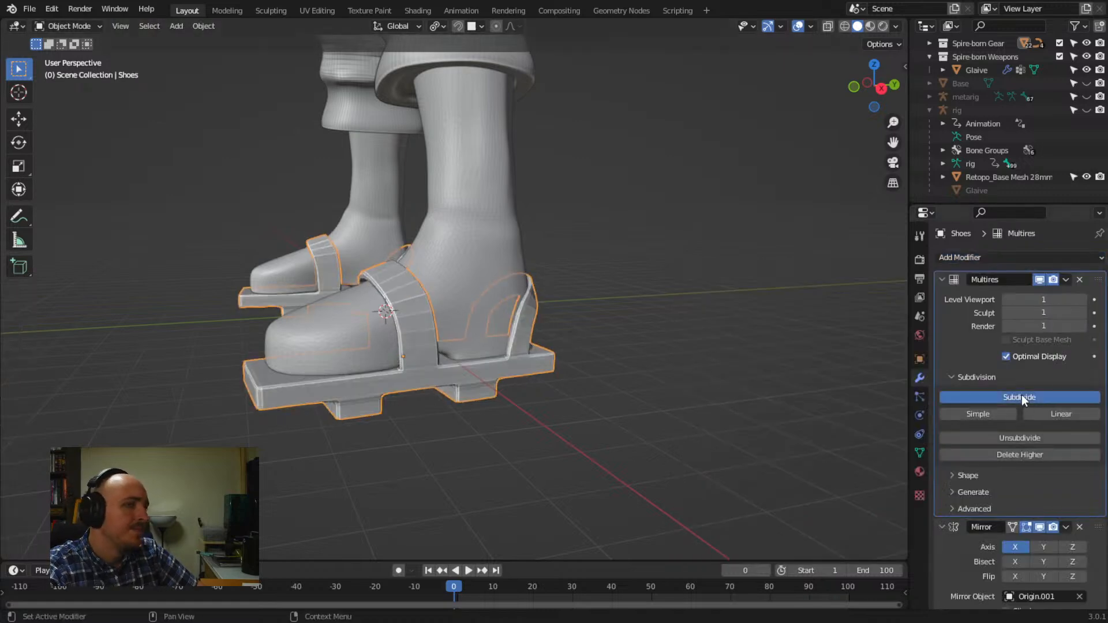
click(1021, 398)
middle_drag(559, 431, 438, 406)
Switch to the Sculpting workspace, focus on the shoe and choose the Draw brush
click(273, 10)
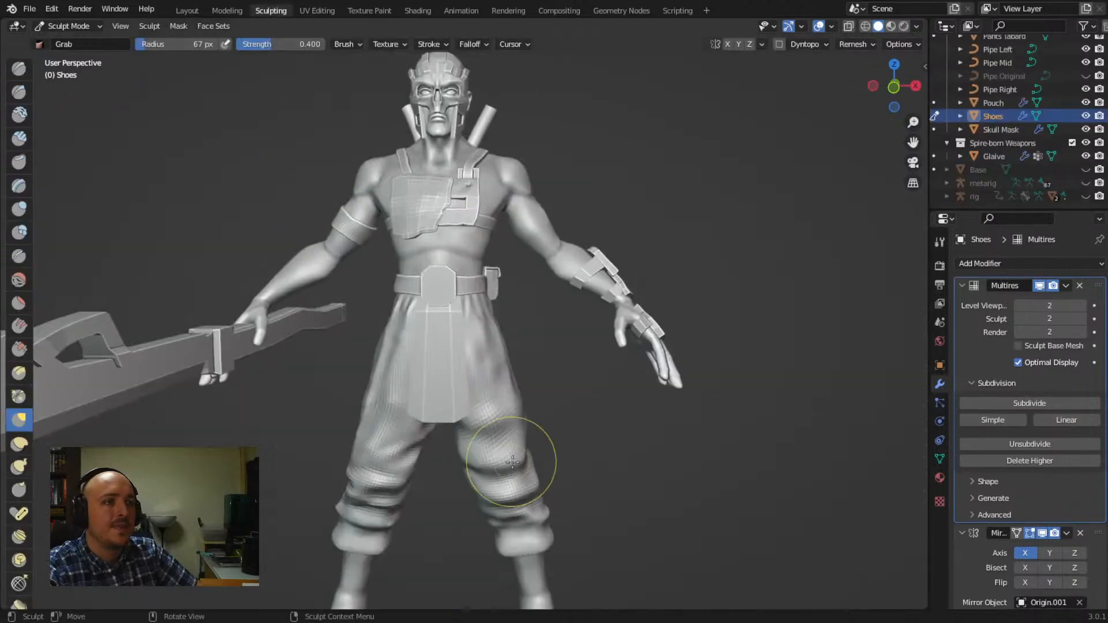
key(KP_Decimal)
middle_drag(501, 273, 444, 289)
shift+middle_drag(490, 354, 713, 376)
scroll(393, 205, up, 5)
mouse_move(693, 316)
alt+middle_down()
mouse_move(571, 295)
mouse_move(466, 317)
mouse_move(434, 302)
mouse_move(441, 307)
alt+middle_up()
scroll(484, 288, up, 4)
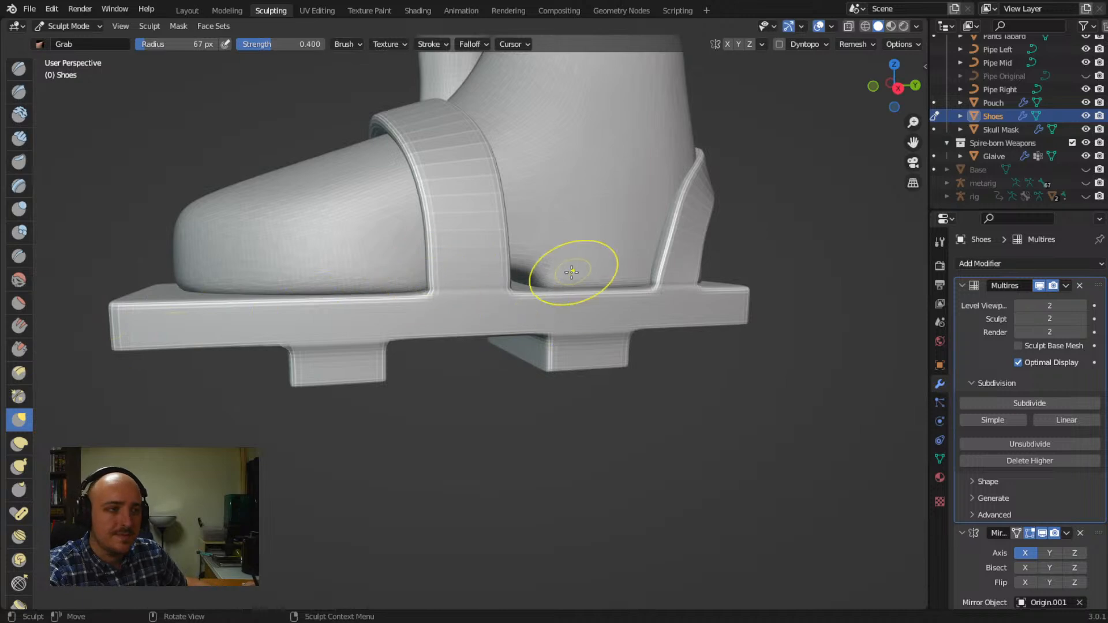
key(x)
Sculpt a Draw stroke across the outer base of the front strap, just above the sole
mouse_move(492, 299)
middle_down()
mouse_move(462, 320)
mouse_move(483, 211)
middle_up()
mouse_move(451, 285)
shift+middle_down()
mouse_move(420, 388)
mouse_move(431, 358)
mouse_move(368, 345)
shift+middle_up()
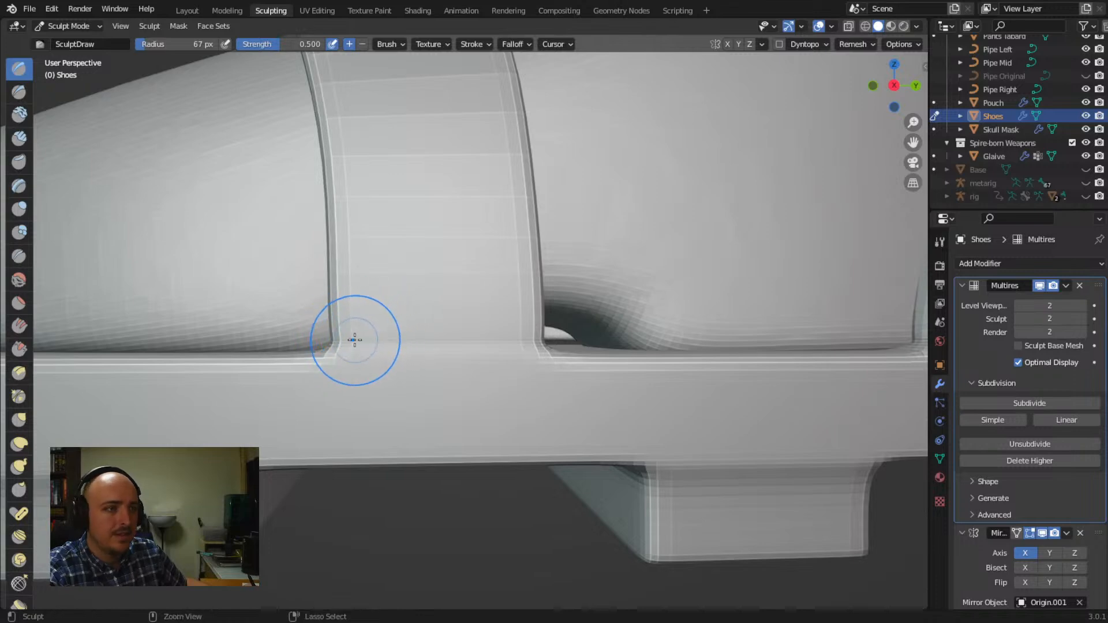
mouse_move(349, 337)
mouse_down()
mouse_move(430, 323)
mouse_move(490, 335)
mouse_up()
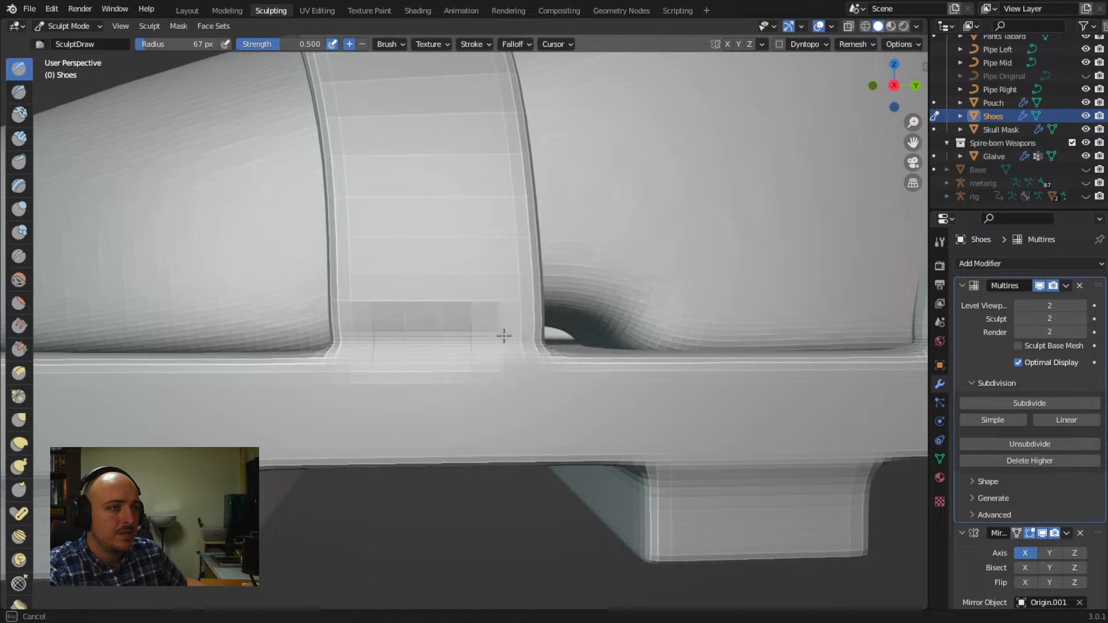
Sculpt across the outer base of the heel strap where it meets the sole, undoing one stroke and redrawing it
mouse_move(530, 341)
middle_down()
mouse_move(396, 376)
mouse_move(462, 347)
mouse_move(433, 437)
mouse_move(439, 404)
mouse_move(589, 356)
mouse_move(507, 329)
mouse_move(507, 378)
mouse_move(519, 335)
mouse_move(433, 421)
middle_up()
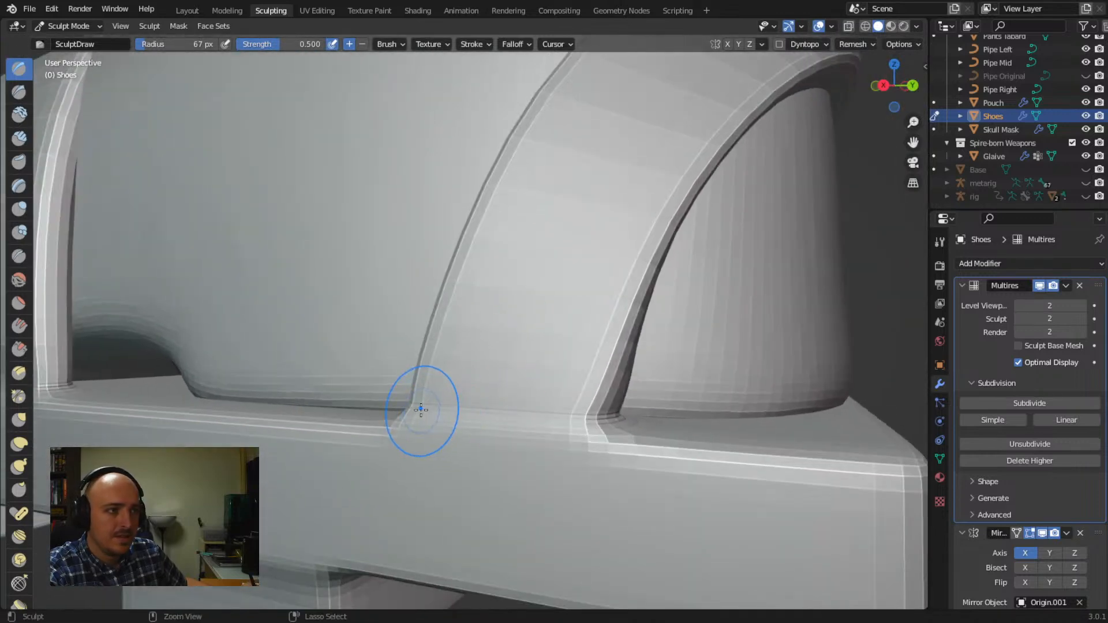
drag(548, 408, 593, 415)
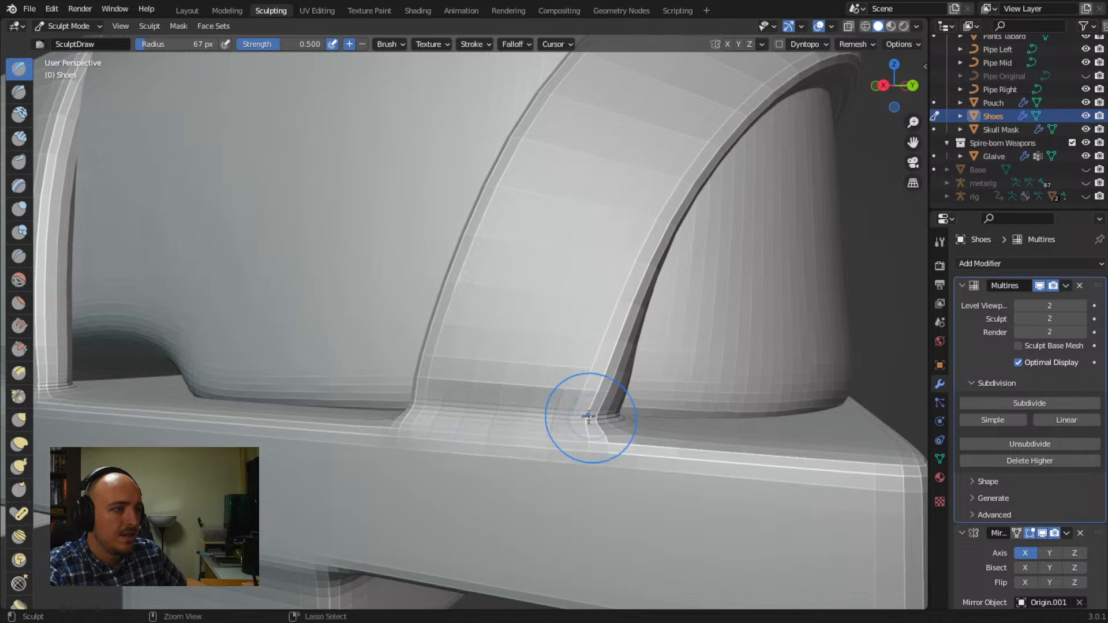
key(ctrl+z)
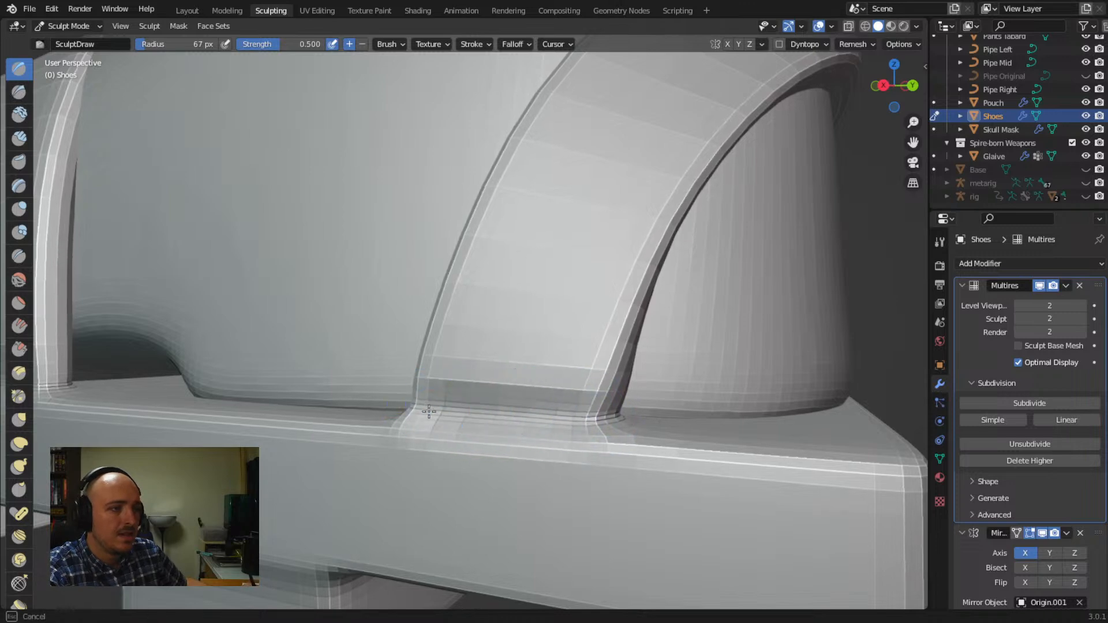
drag(521, 409, 575, 410)
scroll(471, 365, down, 5)
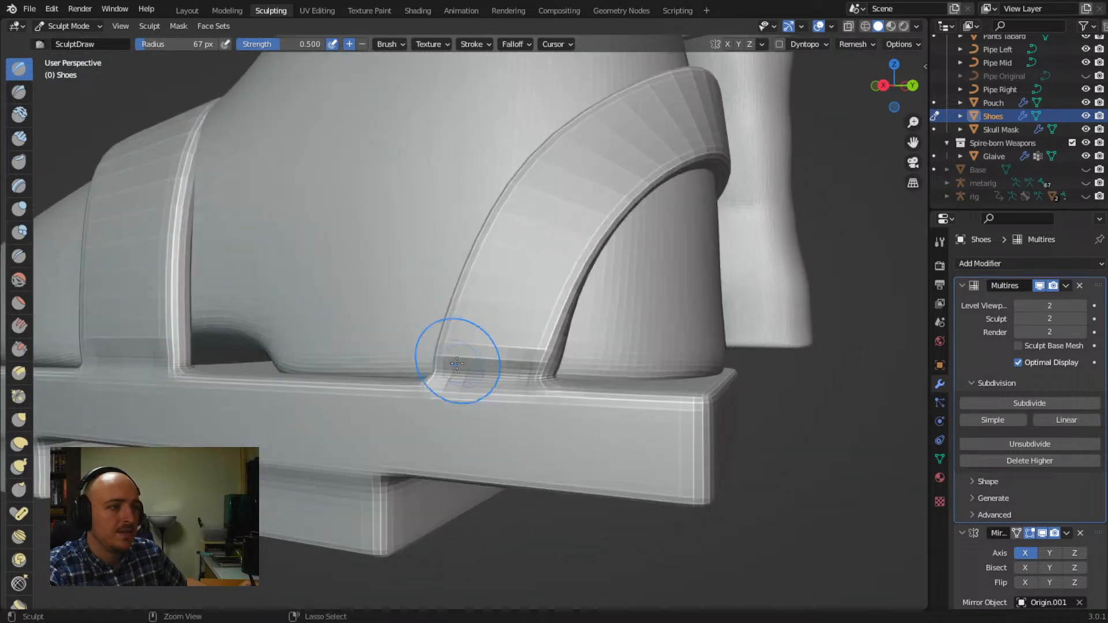
Strengthen the sculpted band across the front strap's outer base with further Draw strokes
shift+middle_drag(391, 408, 414, 297)
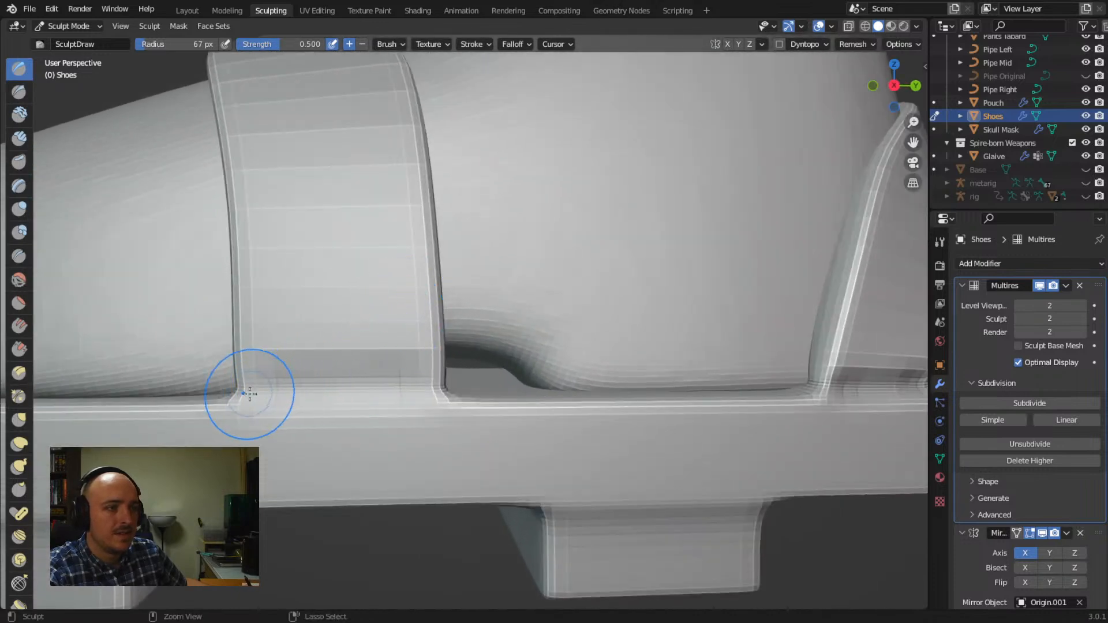
drag(294, 383, 381, 373)
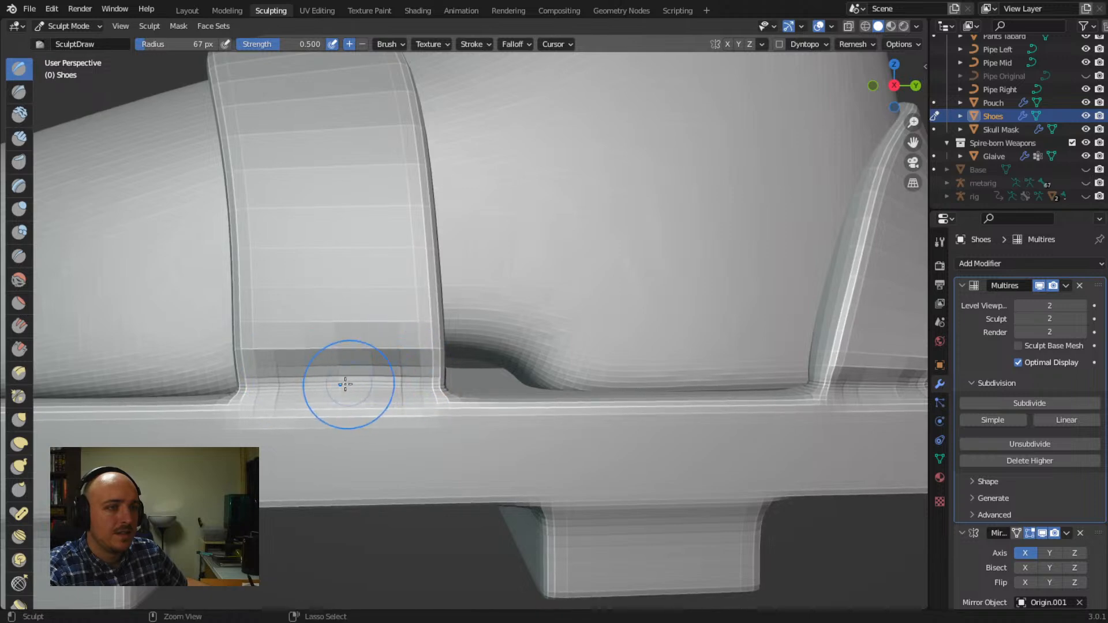
middle_drag(393, 380, 448, 457)
Examine the shoe from below and from the inner side, up to where the front strap's inner base meets the sole
ctrl+middle_drag(442, 347, 433, 475)
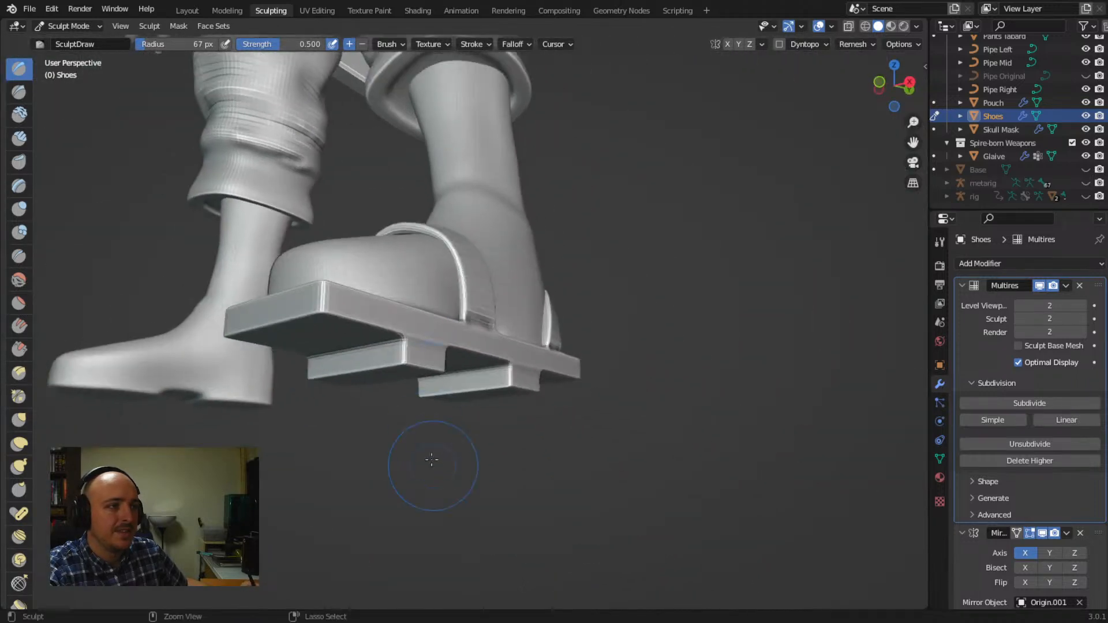
ctrl+middle_drag(436, 260, 435, 364)
middle_drag(425, 323, 427, 370)
middle_drag(470, 317, 599, 340)
middle_drag(465, 356, 489, 345)
ctrl+middle_drag(508, 289, 569, 140)
ctrl+middle_drag(486, 344, 534, 232)
ctrl+middle_drag(474, 320, 475, 365)
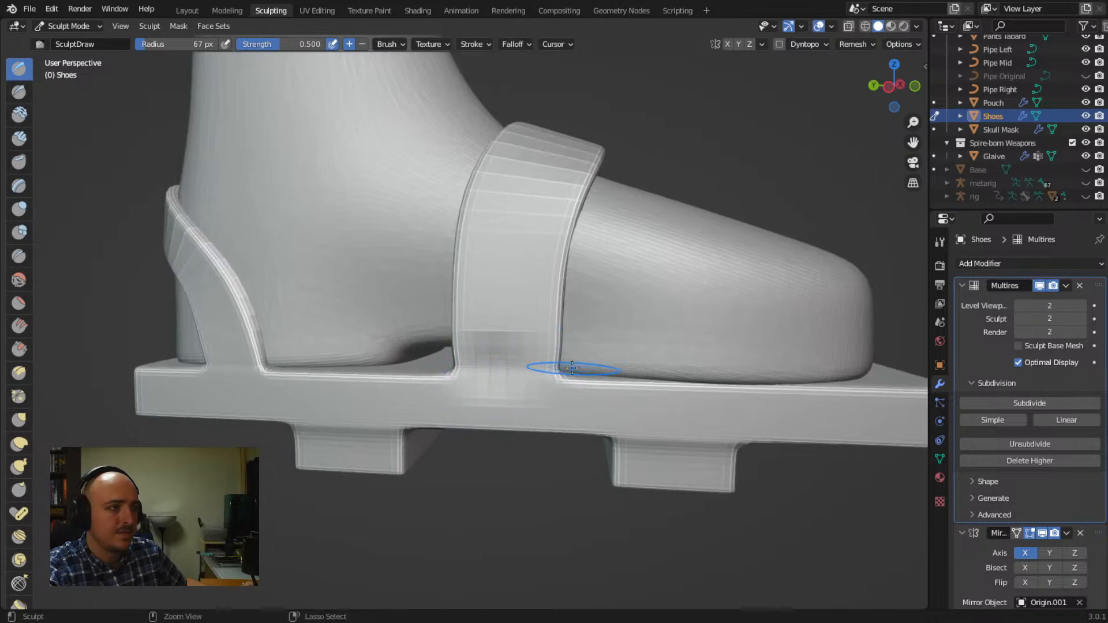
ctrl+middle_drag(571, 371, 401, 317)
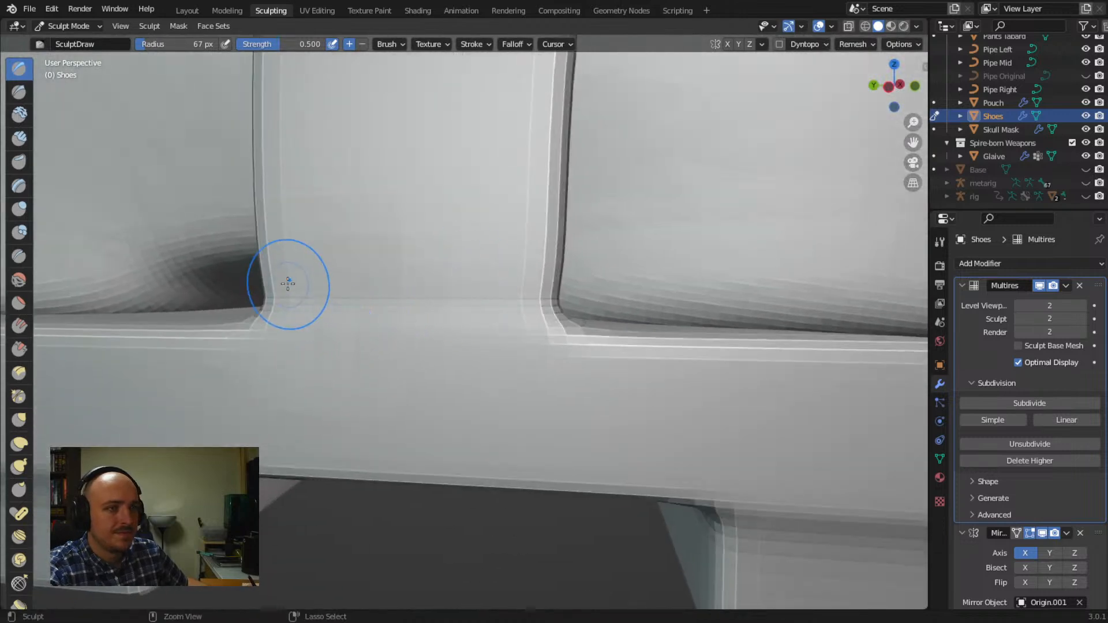
Sculpt inverted Draw strokes across the inner bases of the front strap and the heel strap, just above the sole
mouse_move(311, 302)
ctrl+mouse_down()
mouse_move(493, 289)
mouse_move(520, 300)
mouse_move(403, 307)
mouse_move(309, 294)
mouse_move(549, 322)
ctrl+mouse_up()
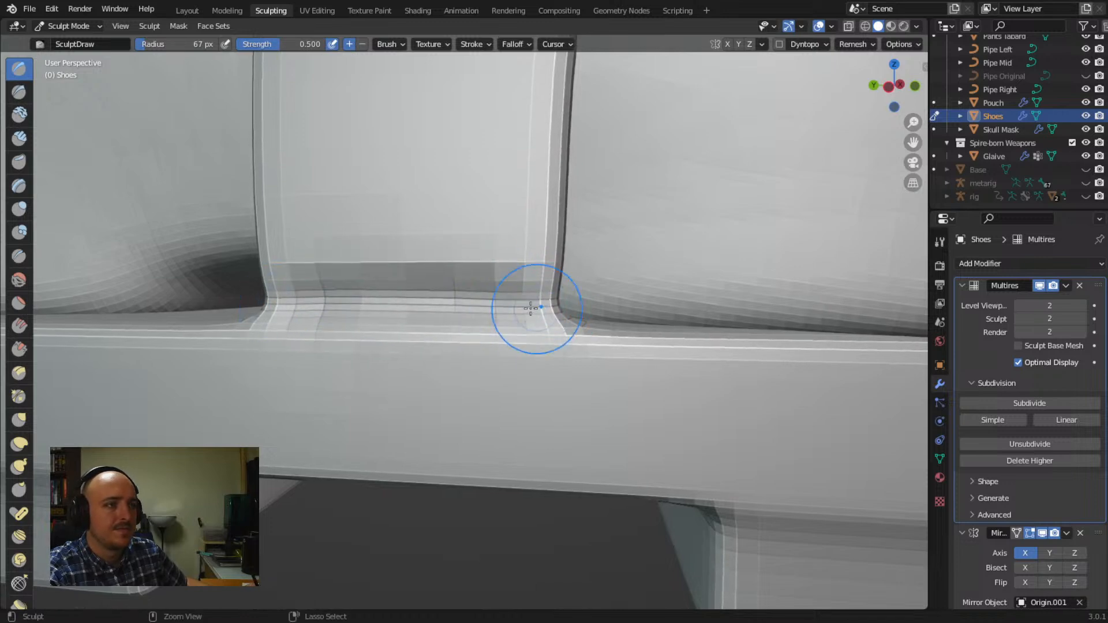
mouse_move(344, 406)
middle_down()
mouse_move(412, 393)
mouse_move(410, 416)
mouse_move(450, 388)
mouse_move(399, 314)
mouse_move(371, 376)
mouse_move(244, 378)
middle_up()
mouse_move(209, 368)
ctrl+mouse_down()
mouse_move(368, 344)
mouse_move(358, 349)
ctrl+mouse_up()
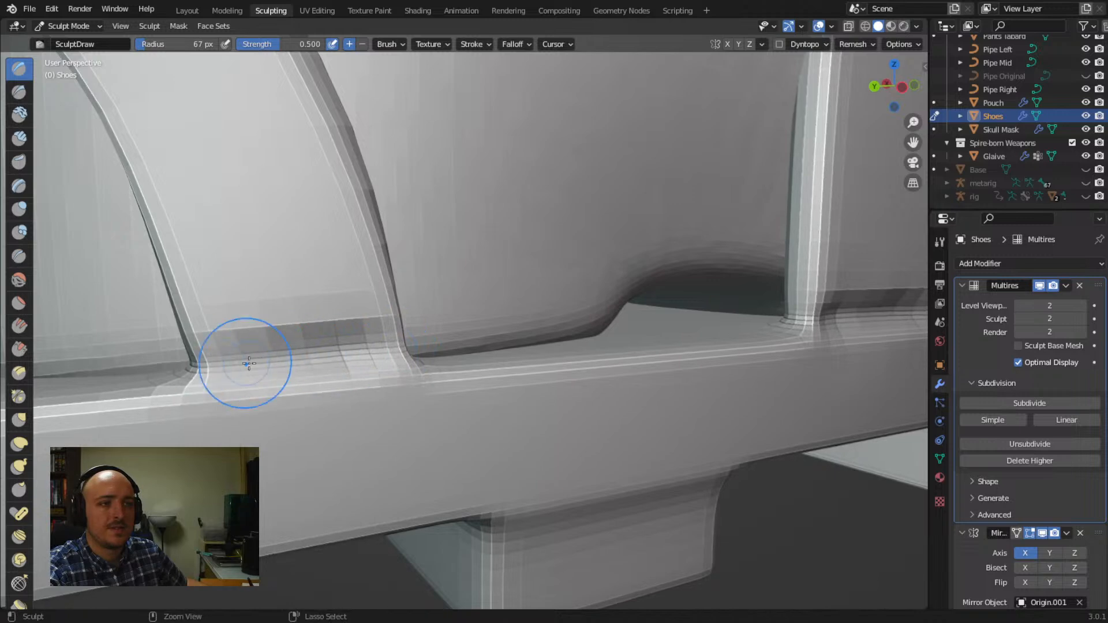
ctrl+drag(218, 367, 390, 345)
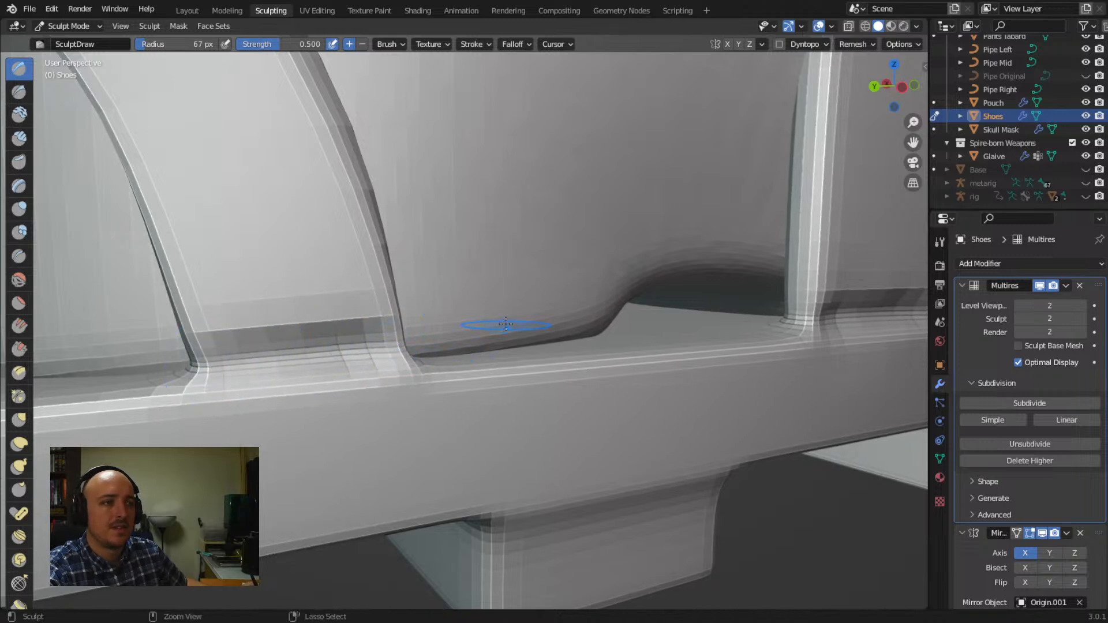
Switch to the Grab brush and reshape the toe end of the sole at its corner and adjoining side edge
ctrl+middle_drag(507, 326, 483, 413)
ctrl+middle_drag(497, 346, 502, 406)
ctrl+middle_drag(589, 327, 495, 463)
ctrl+middle_drag(525, 341, 539, 393)
mouse_move(566, 358)
ctrl+middle_down()
mouse_move(586, 396)
mouse_move(546, 389)
mouse_move(618, 362)
mouse_move(577, 383)
mouse_move(460, 402)
mouse_move(441, 432)
mouse_move(469, 367)
mouse_move(451, 353)
mouse_move(454, 329)
ctrl+middle_up()
middle_drag(455, 331, 466, 399)
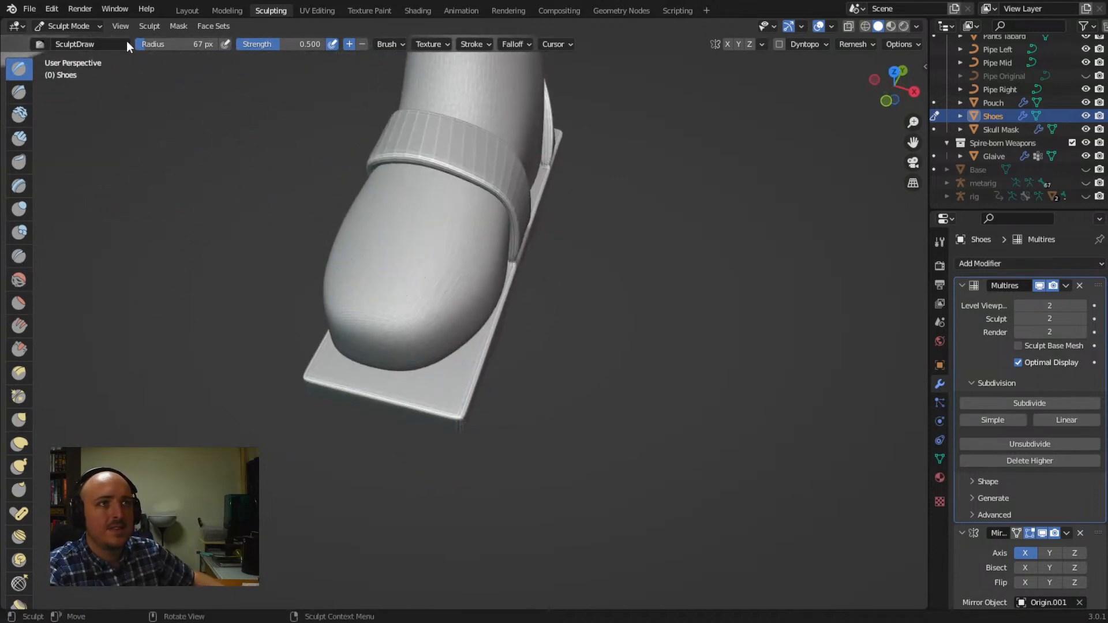
key(g)
mouse_move(487, 434)
middle_down()
mouse_move(496, 461)
mouse_move(463, 475)
mouse_move(482, 461)
middle_up()
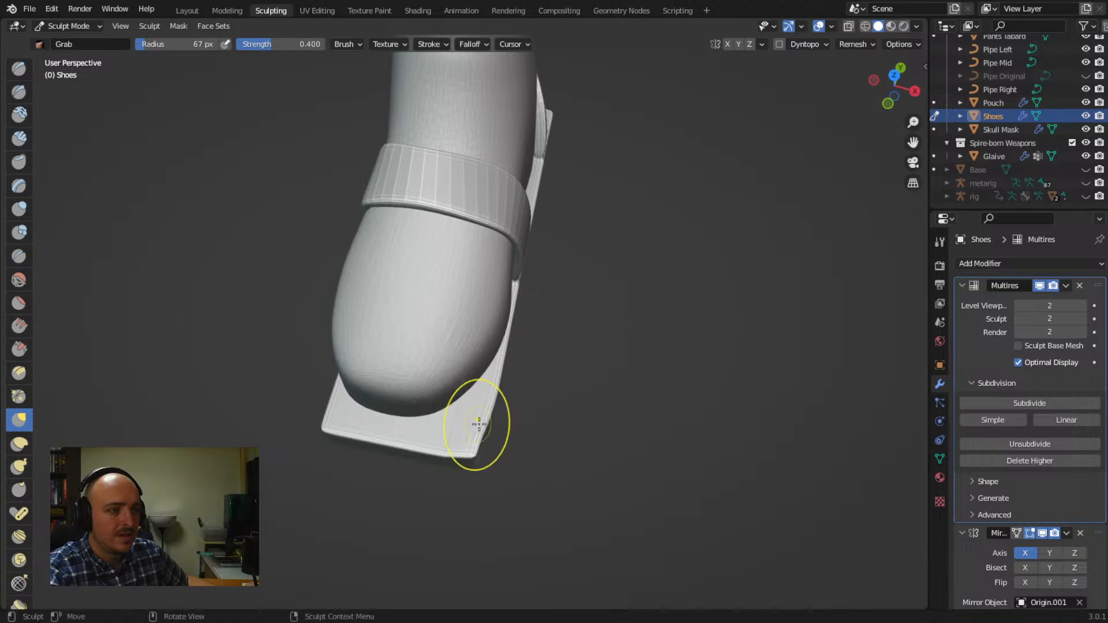
mouse_move(484, 424)
middle_down()
mouse_move(484, 448)
mouse_move(425, 403)
mouse_move(485, 426)
mouse_move(481, 412)
mouse_move(502, 387)
mouse_move(465, 329)
mouse_move(478, 376)
mouse_move(502, 341)
middle_up()
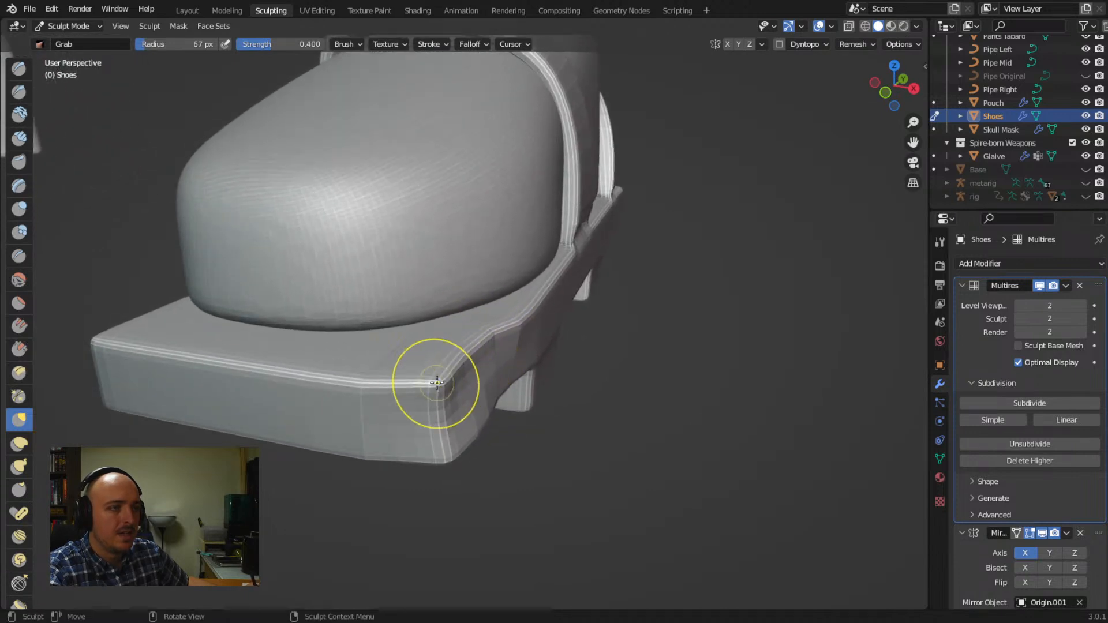
mouse_move(454, 397)
middle_down()
mouse_move(474, 346)
mouse_move(455, 288)
mouse_move(421, 346)
mouse_move(439, 460)
mouse_move(519, 462)
mouse_move(570, 436)
mouse_move(454, 416)
mouse_move(510, 423)
mouse_move(522, 341)
mouse_move(507, 226)
middle_up()
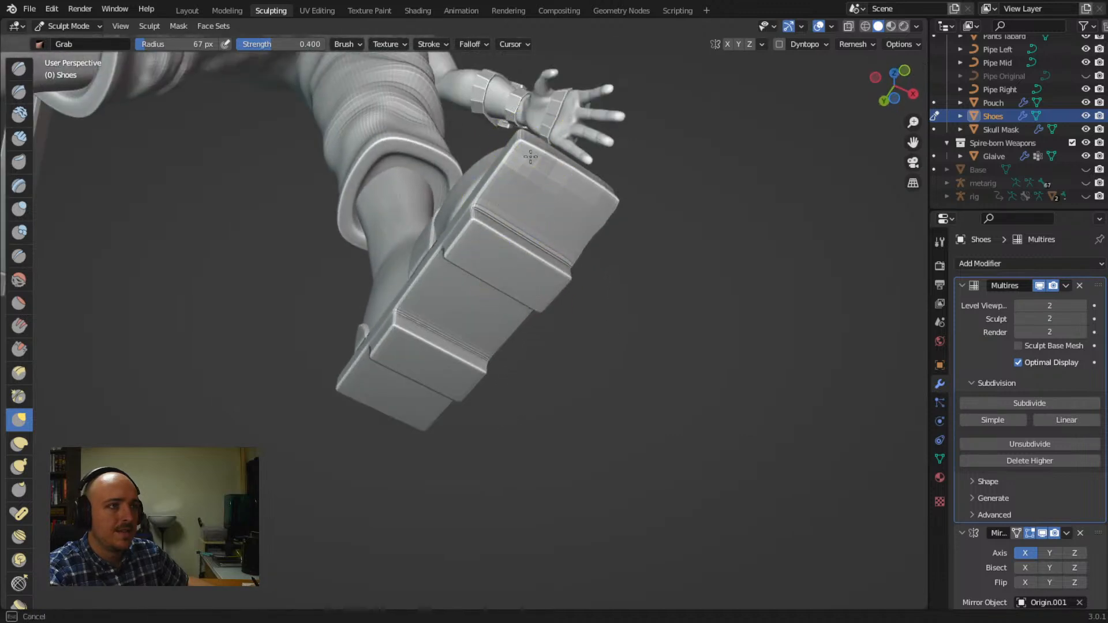
Grab the middle of the sole's front edge inward to form an uneven, wavy toe edge
mouse_move(560, 175)
middle_down()
mouse_move(477, 322)
mouse_move(527, 389)
middle_up()
mouse_move(530, 427)
middle_down()
mouse_move(514, 458)
mouse_move(490, 408)
mouse_move(499, 455)
middle_up()
scroll(498, 456, up, 1)
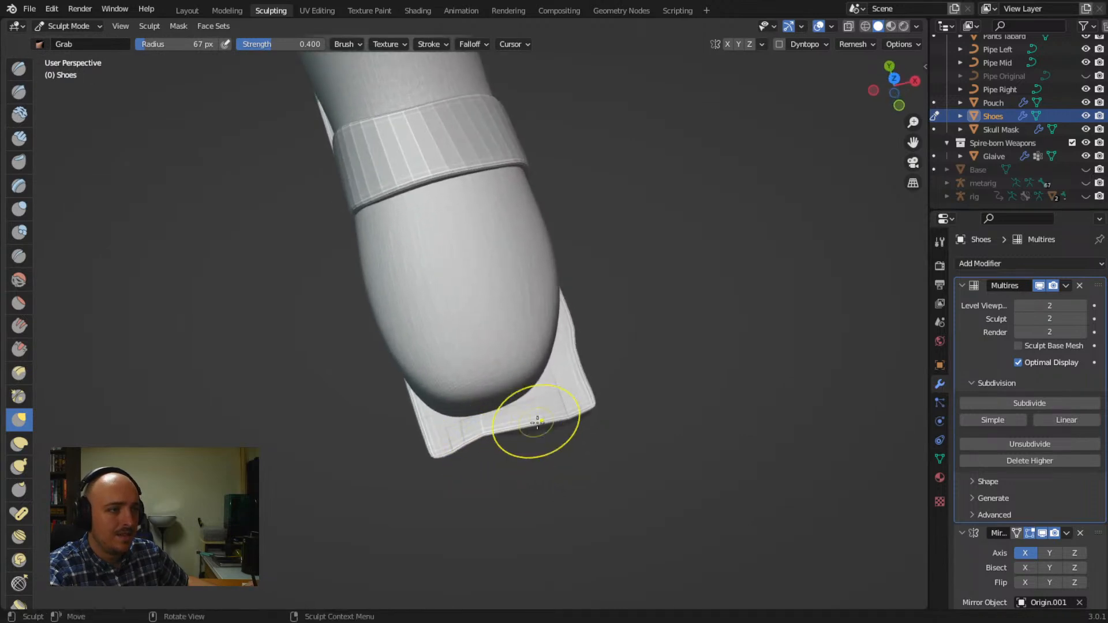
middle_drag(468, 441, 473, 295)
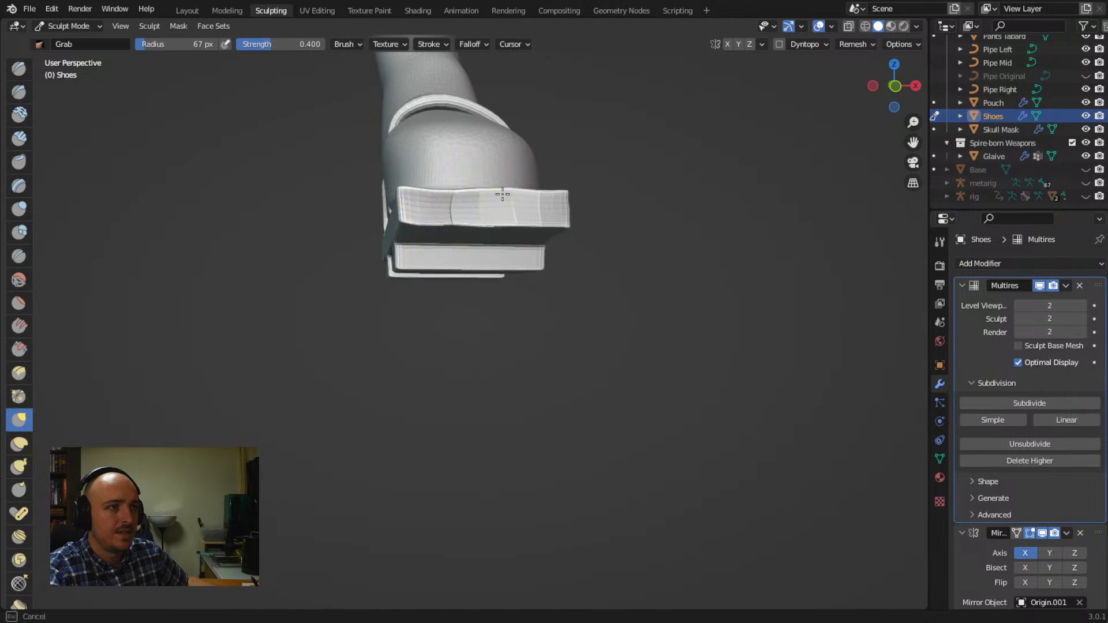
mouse_move(510, 196)
middle_down()
mouse_move(465, 297)
mouse_move(577, 375)
mouse_move(560, 375)
mouse_move(640, 370)
mouse_move(689, 306)
mouse_move(623, 279)
mouse_move(515, 267)
mouse_move(513, 343)
mouse_move(496, 250)
middle_up()
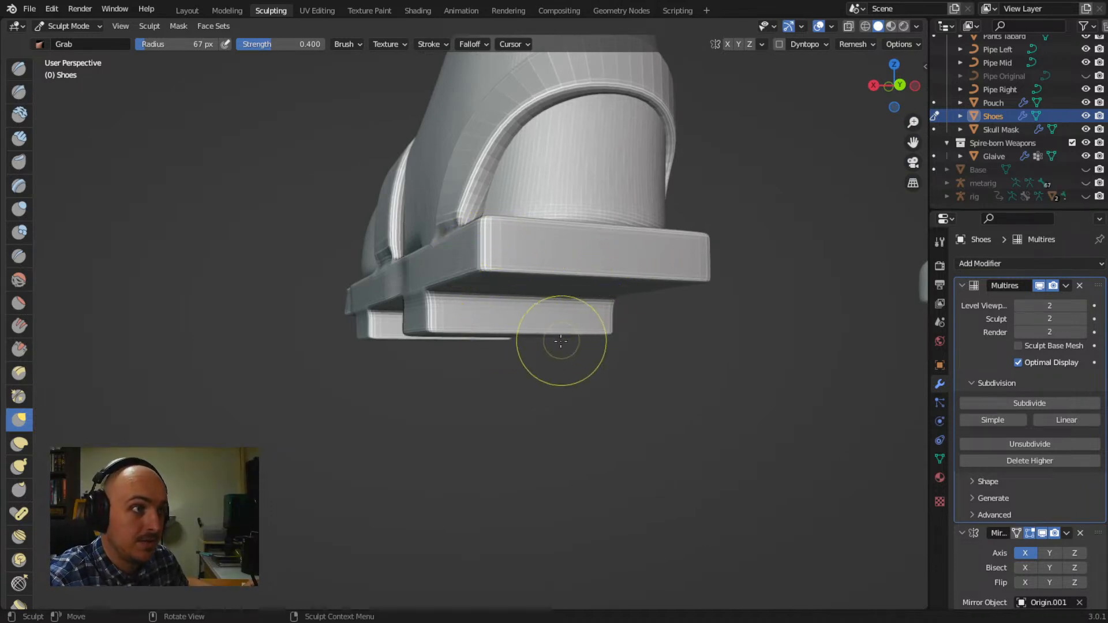
Reshape the heel end of the sole by pulling its rear corner and back edge with the Grab brush
middle_drag(502, 248, 629, 270)
mouse_move(618, 301)
middle_down()
mouse_move(539, 456)
mouse_move(520, 421)
mouse_move(495, 186)
mouse_move(700, 268)
mouse_move(589, 346)
mouse_move(609, 346)
middle_up()
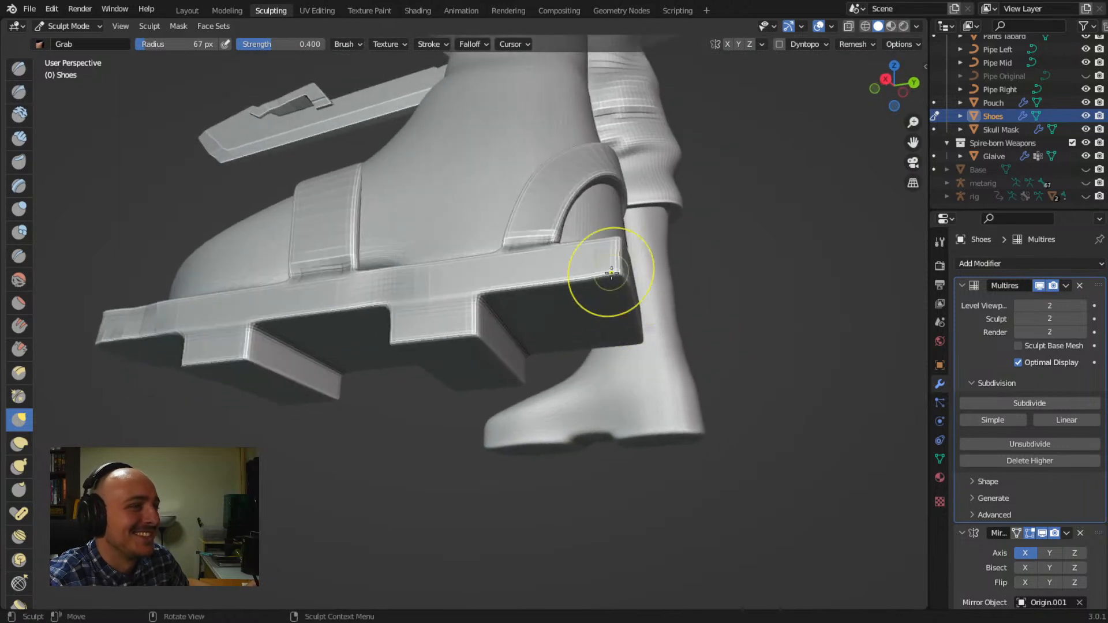
middle_drag(602, 297, 500, 296)
mouse_move(436, 322)
middle_down()
mouse_move(530, 363)
mouse_move(401, 383)
middle_up()
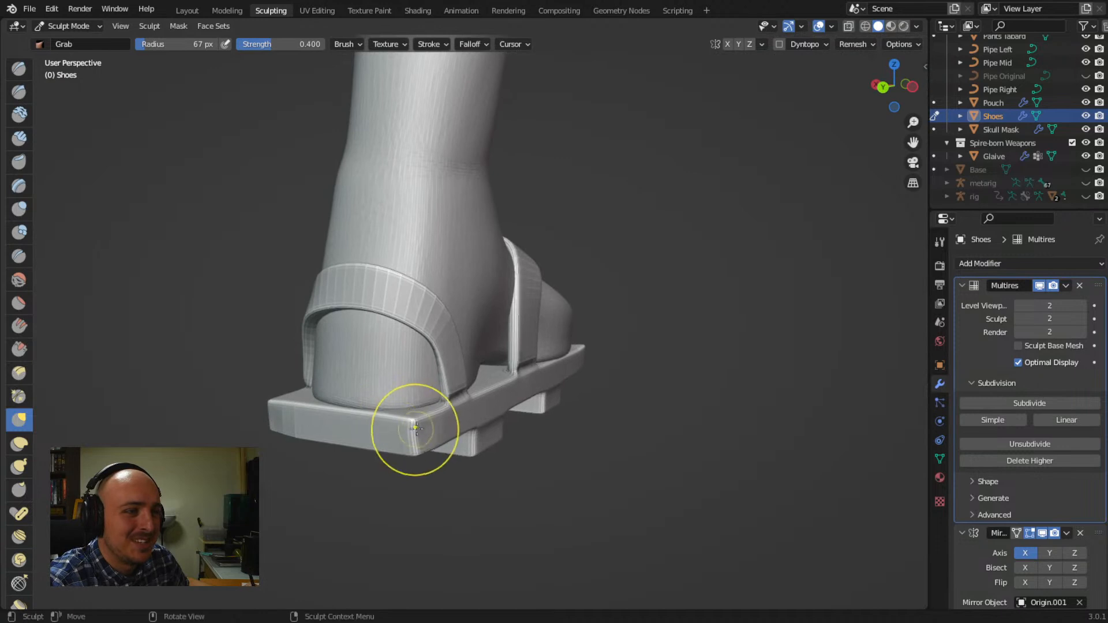
drag(414, 430, 404, 449)
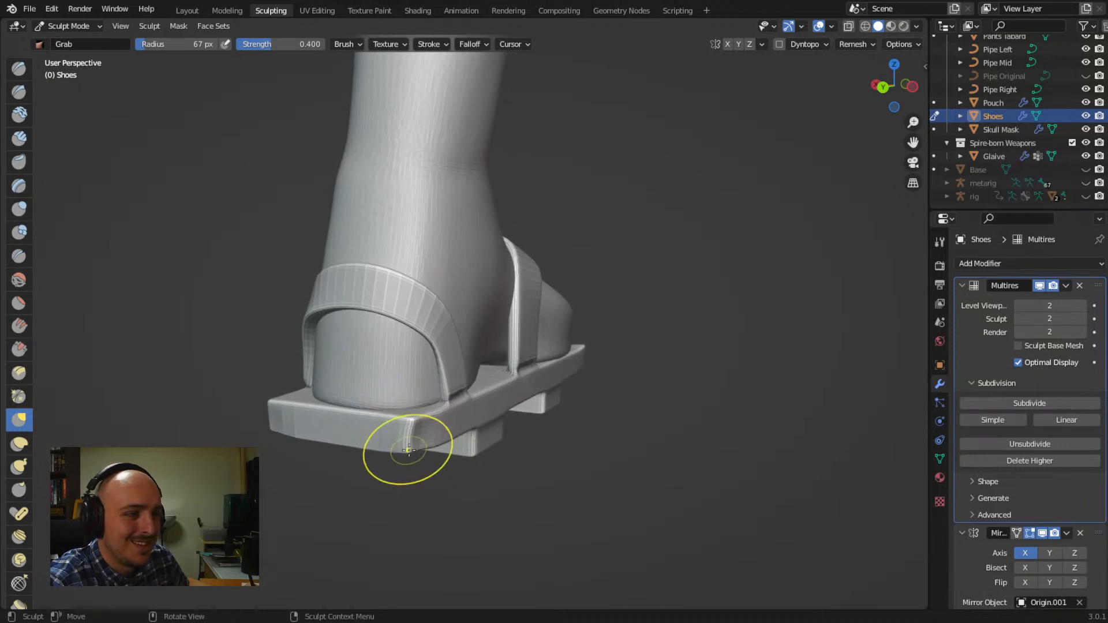
mouse_move(403, 421)
middle_down()
mouse_move(518, 423)
mouse_move(389, 421)
middle_up()
drag(389, 421, 359, 414)
drag(363, 417, 379, 425)
middle_drag(448, 450, 467, 465)
drag(466, 477, 470, 477)
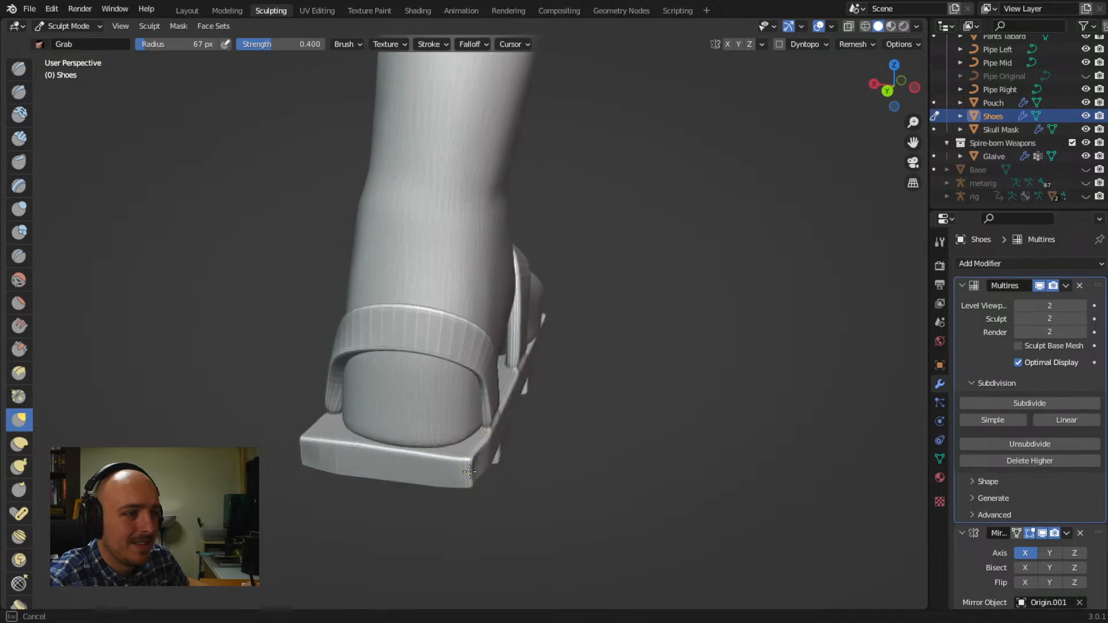
Pull the opposite rear corner of the sole slightly inward with the Grab brush
mouse_move(445, 478)
middle_down()
mouse_move(453, 514)
mouse_move(373, 536)
middle_up()
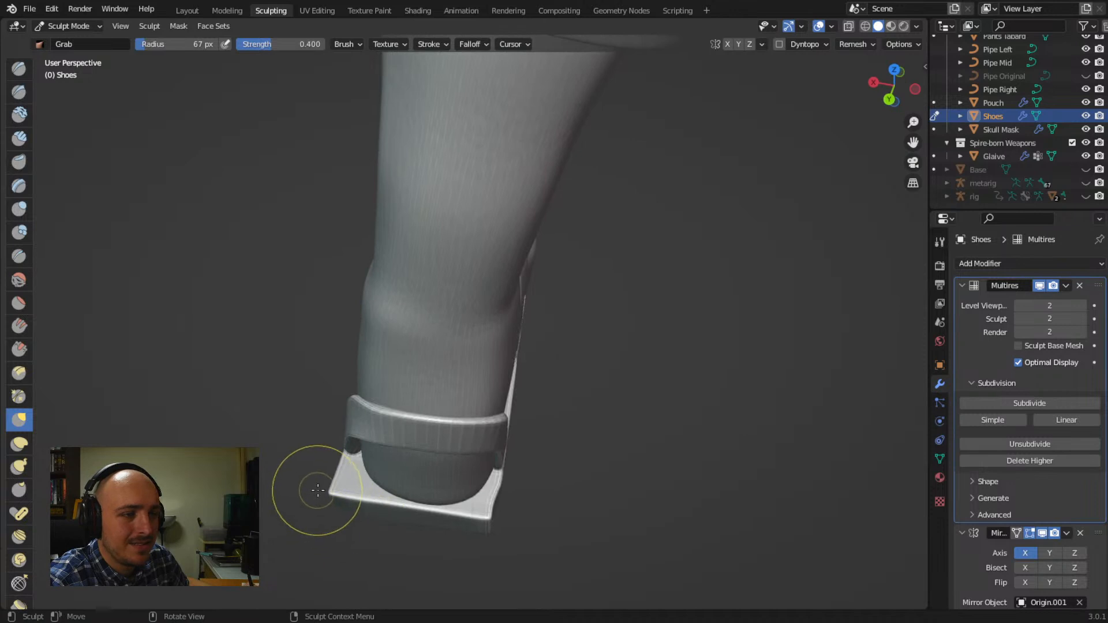
drag(341, 508, 334, 502)
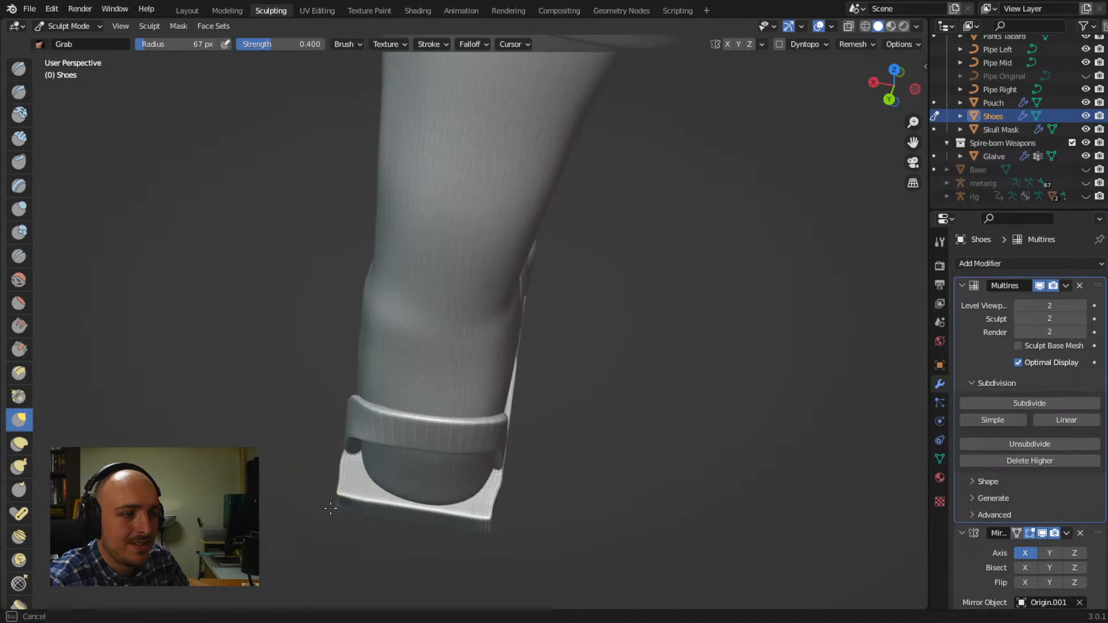
mouse_move(404, 520)
middle_down()
mouse_move(492, 473)
mouse_move(482, 488)
middle_up()
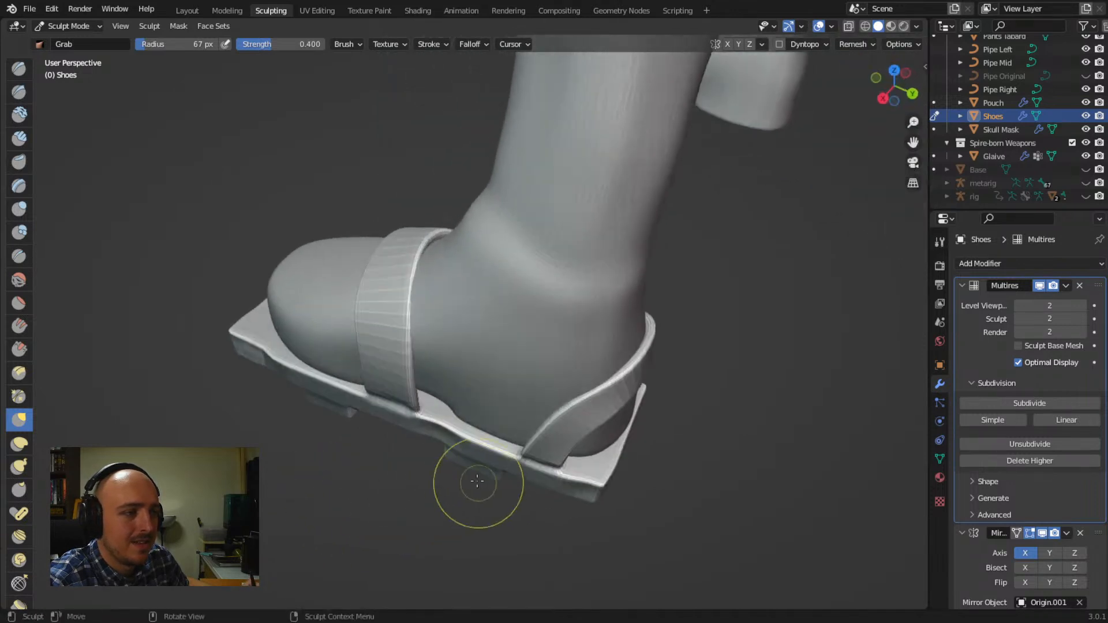
Return to the Layout workspace, select the glaive and open its mesh in Edit Mode
scroll(488, 433, down, 2)
scroll(499, 398, down, 3)
scroll(504, 441, down, 3)
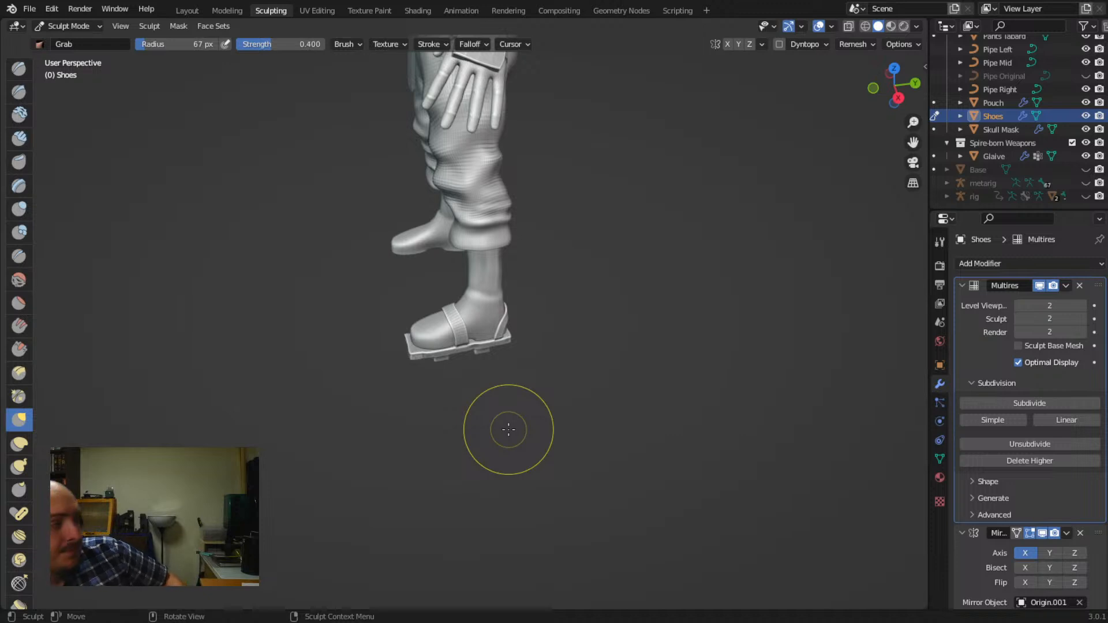
middle_drag(520, 284, 537, 431)
middle_drag(517, 379, 499, 359)
scroll(572, 364, down, 3)
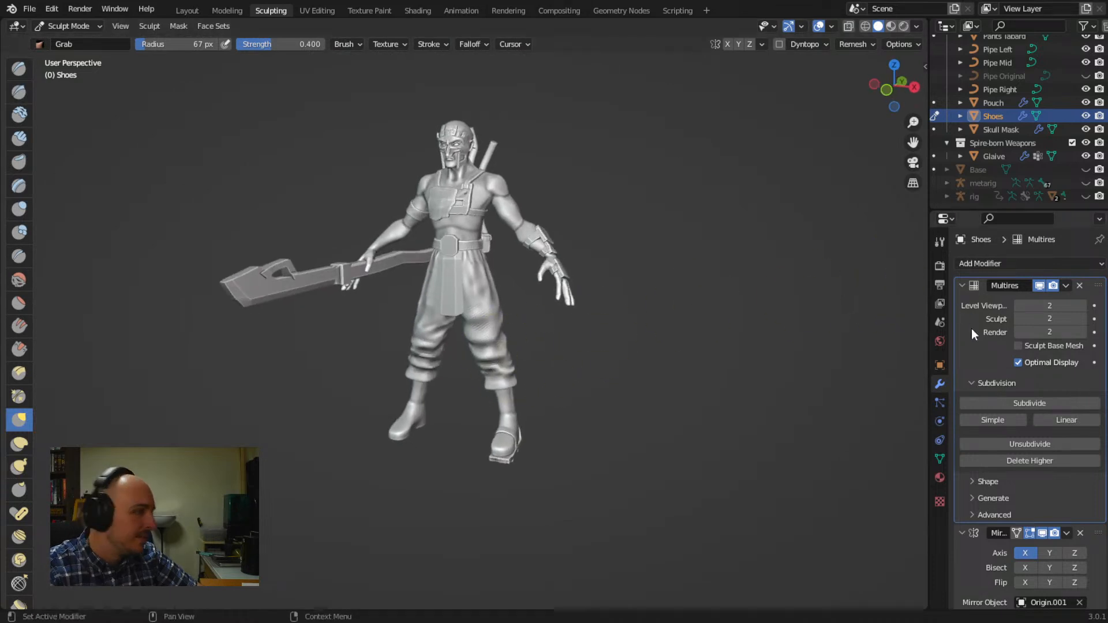
click(186, 9)
mouse_move(451, 342)
middle_down()
mouse_move(470, 379)
mouse_move(453, 329)
mouse_move(469, 334)
middle_up()
scroll(452, 329, down, 6)
scroll(559, 422, down, 6)
middle_drag(543, 327, 384, 267)
click(384, 267)
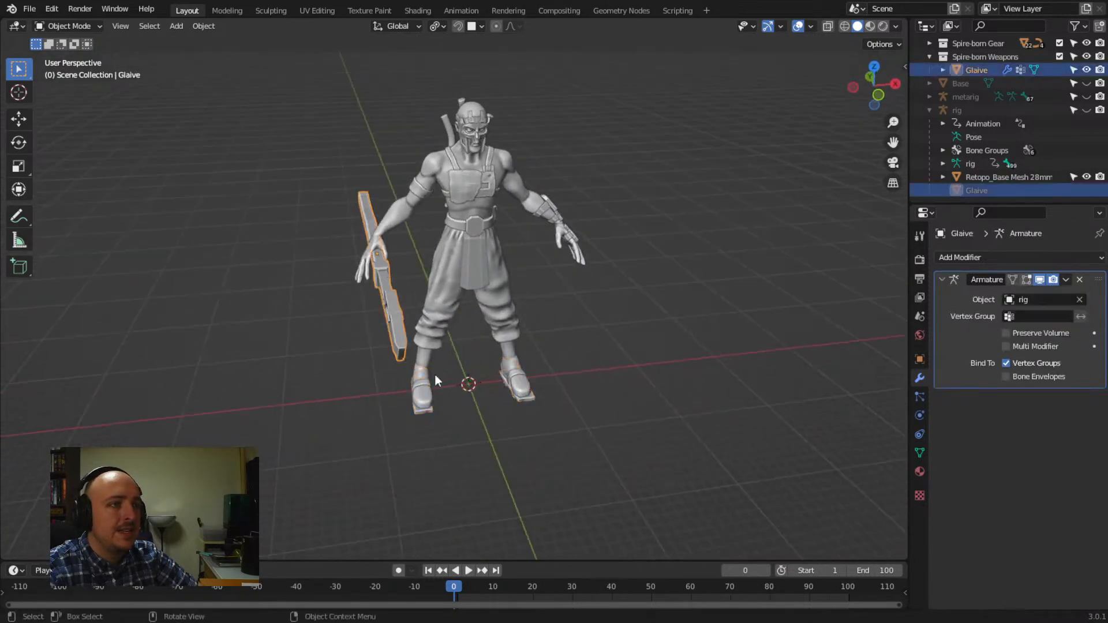
middle_drag(329, 277, 468, 317)
key(Tab)
View the glaive's blade in left orthographic view and enable X-ray in Edit Mode
middle_drag(391, 343, 254, 318)
scroll(465, 335, up, 4)
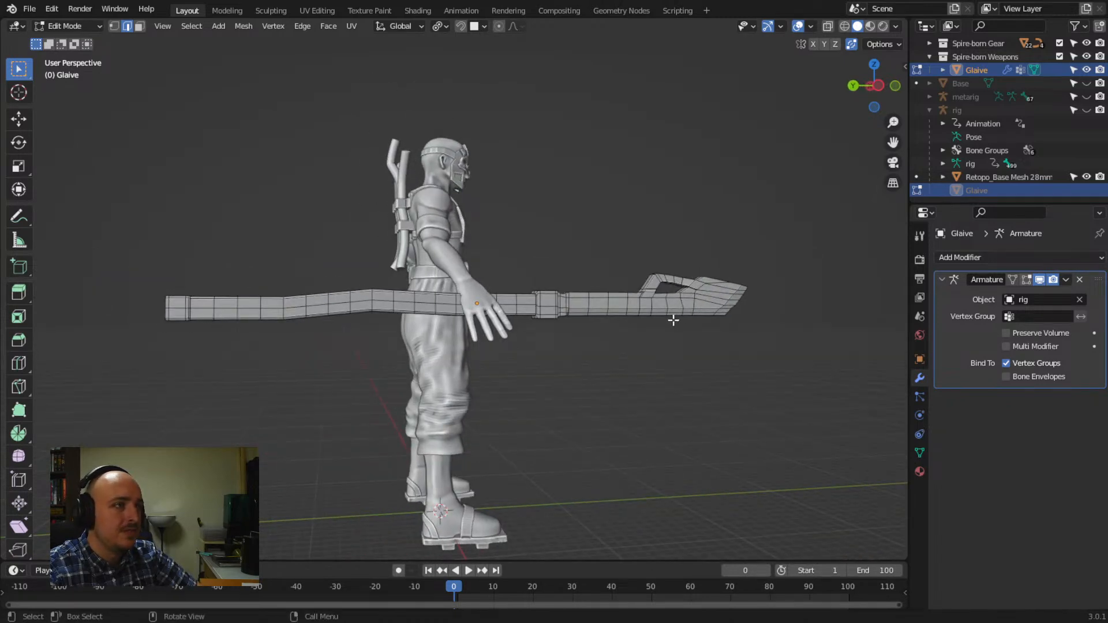
middle_drag(545, 390, 507, 412)
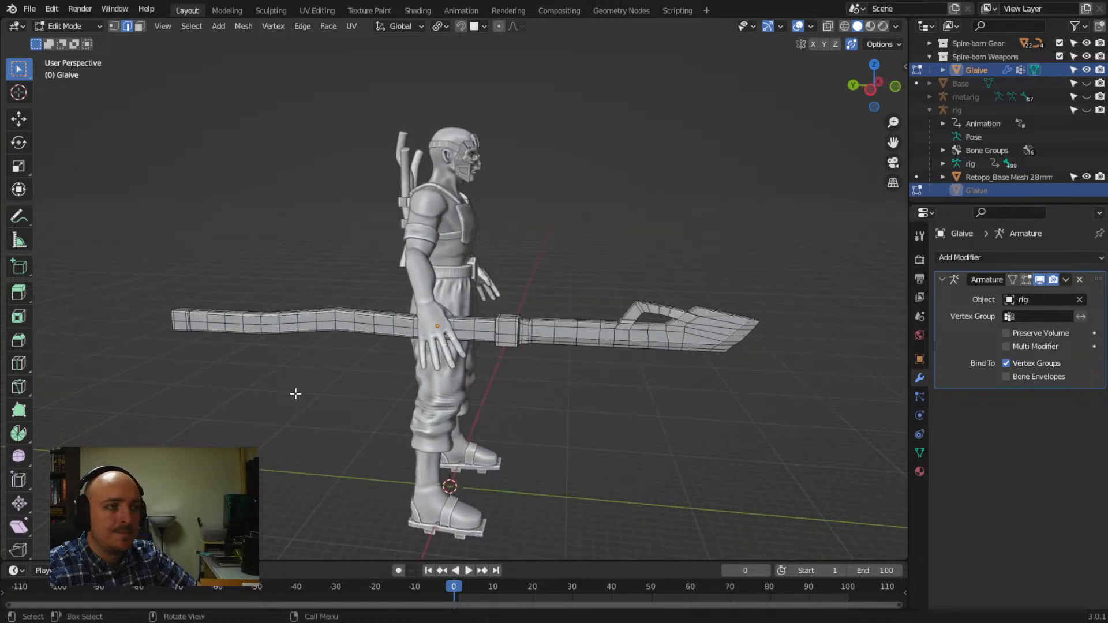
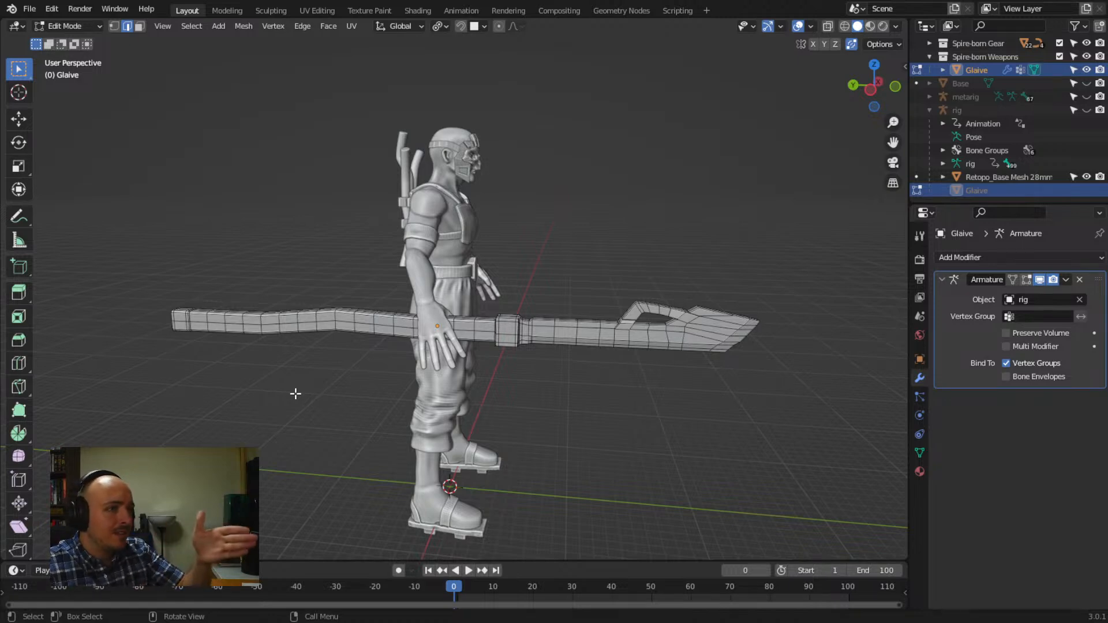
middle_drag(670, 276, 522, 299)
scroll(558, 253, up, 4)
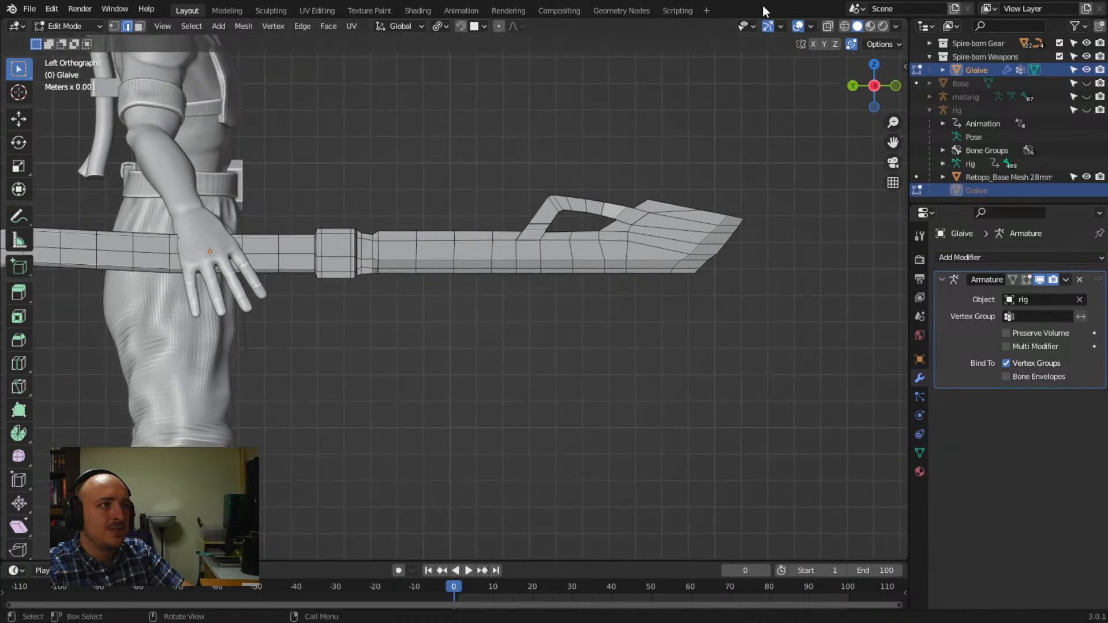
click(830, 26)
scroll(553, 216, up, 4)
key(Tab)
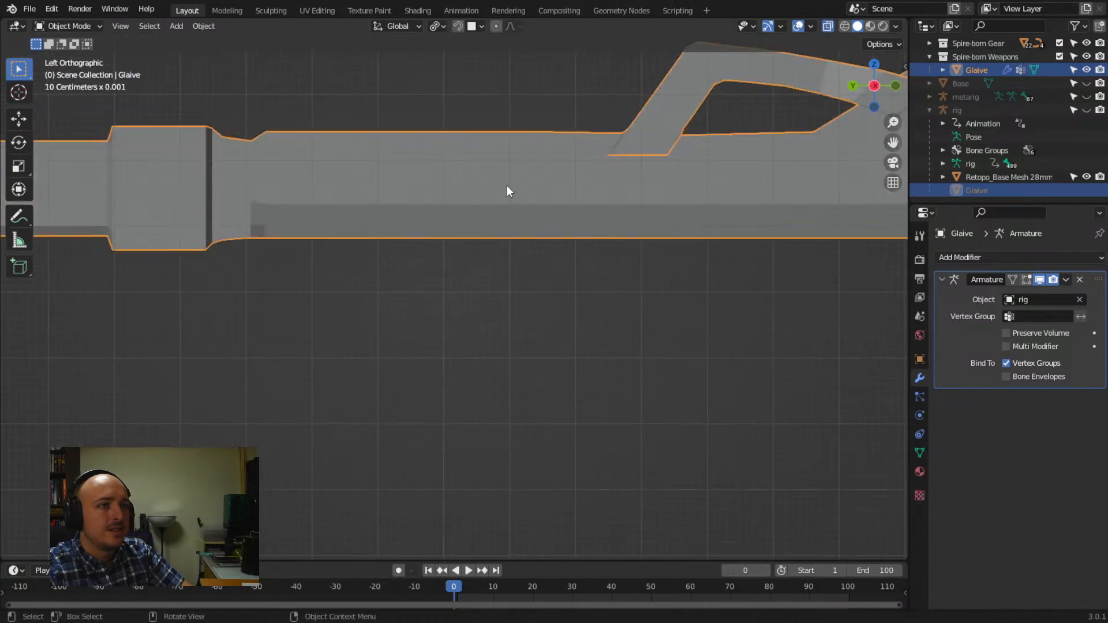
key(Tab)
Select the vertical edges on the blade's underside below the guard opening and raise them about 0.1 mm
shift+middle_drag(578, 250, 552, 255)
shift+middle_drag(637, 257, 533, 280)
shift+middle_drag(600, 275, 589, 280)
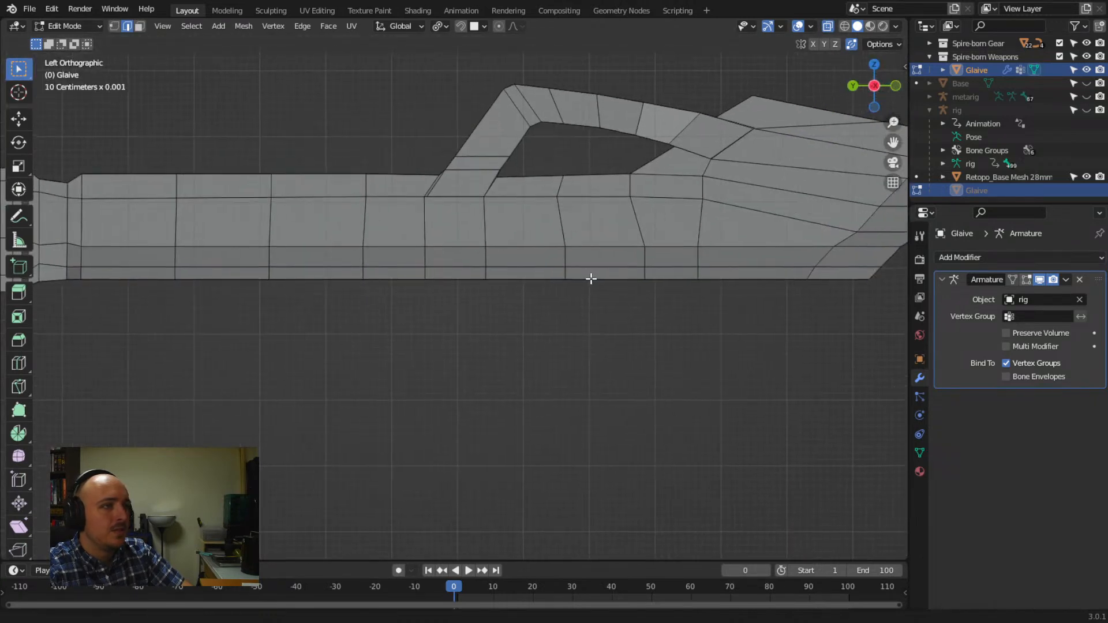
drag(546, 232, 584, 290)
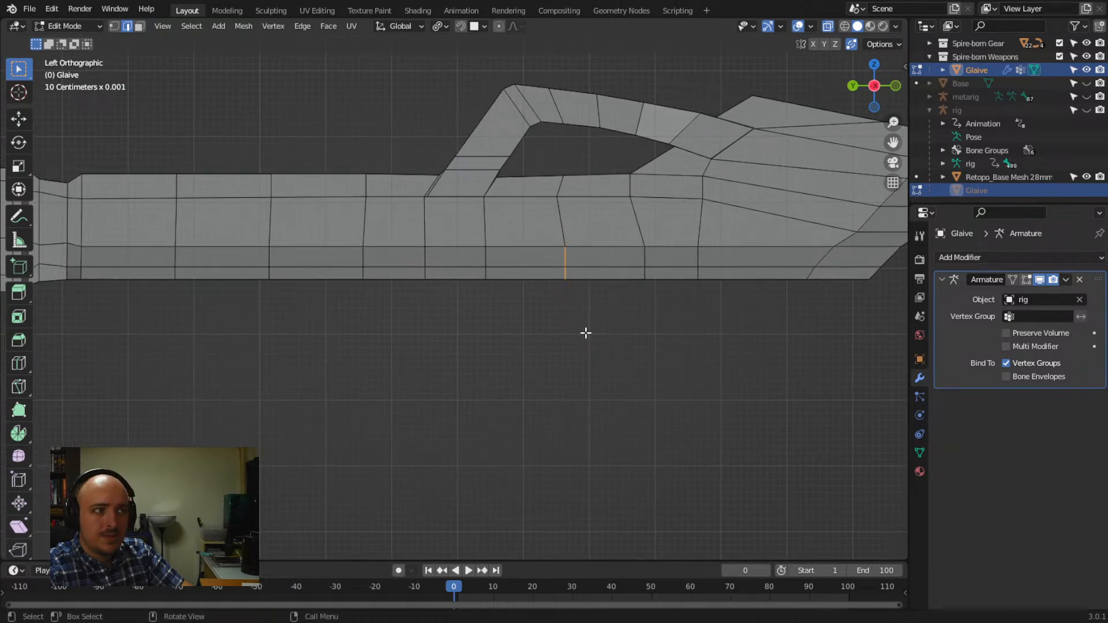
key(g)
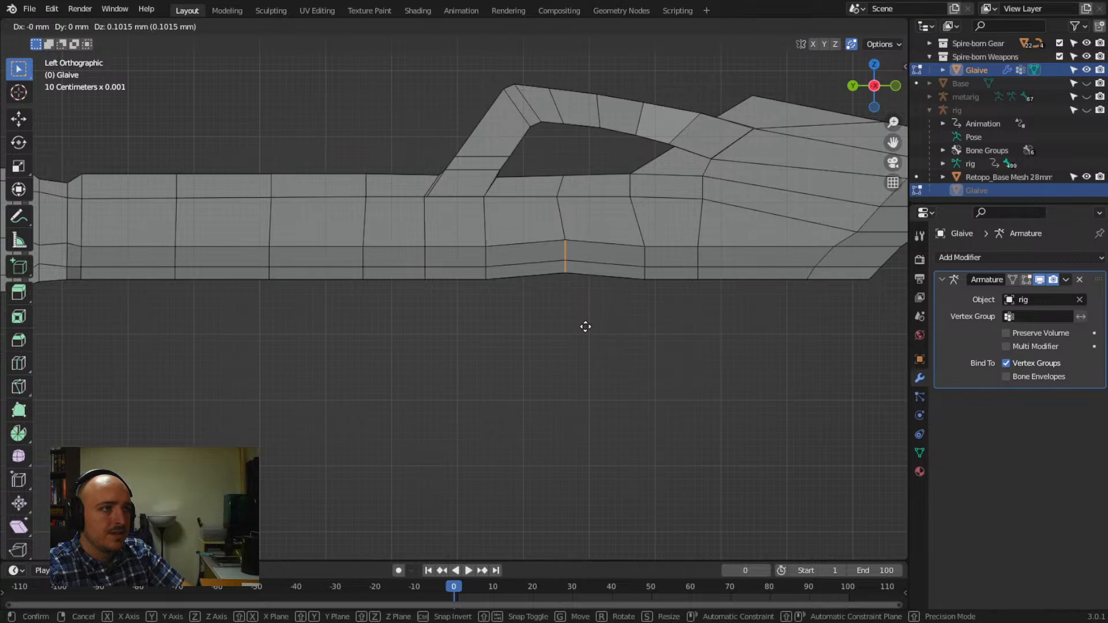
click(585, 327)
mouse_move(635, 327)
middle_down()
mouse_move(604, 314)
mouse_move(636, 322)
mouse_move(577, 325)
mouse_move(626, 330)
middle_up()
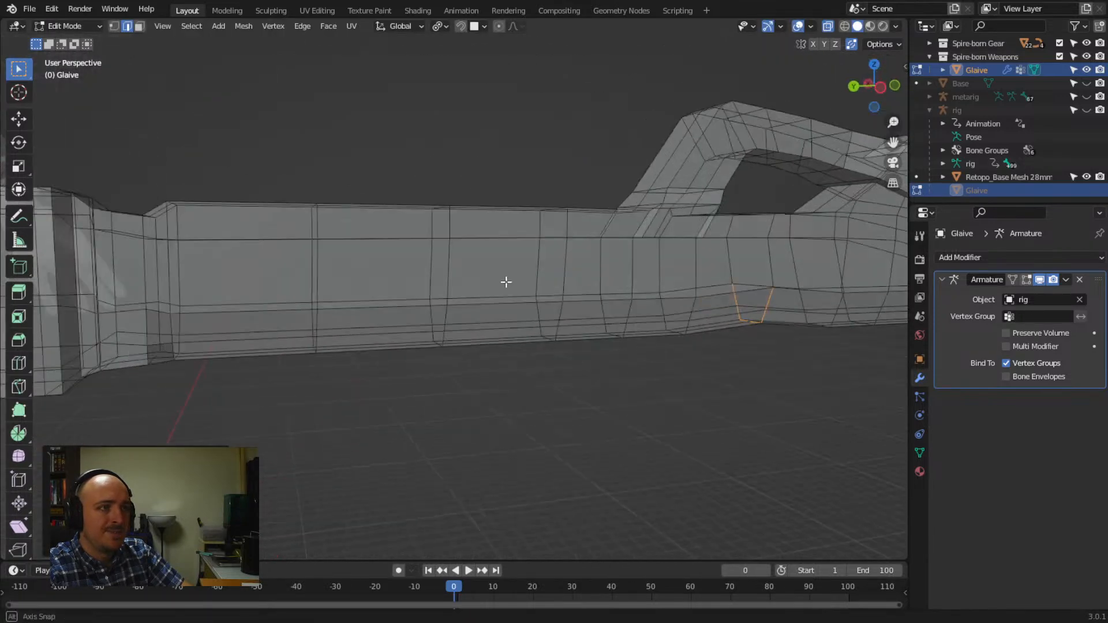
Add two closely spaced loop cuts across the glaive's straight section, between the collar and the guard
alt+middle_drag(505, 282, 494, 280)
scroll(349, 234, up, 3)
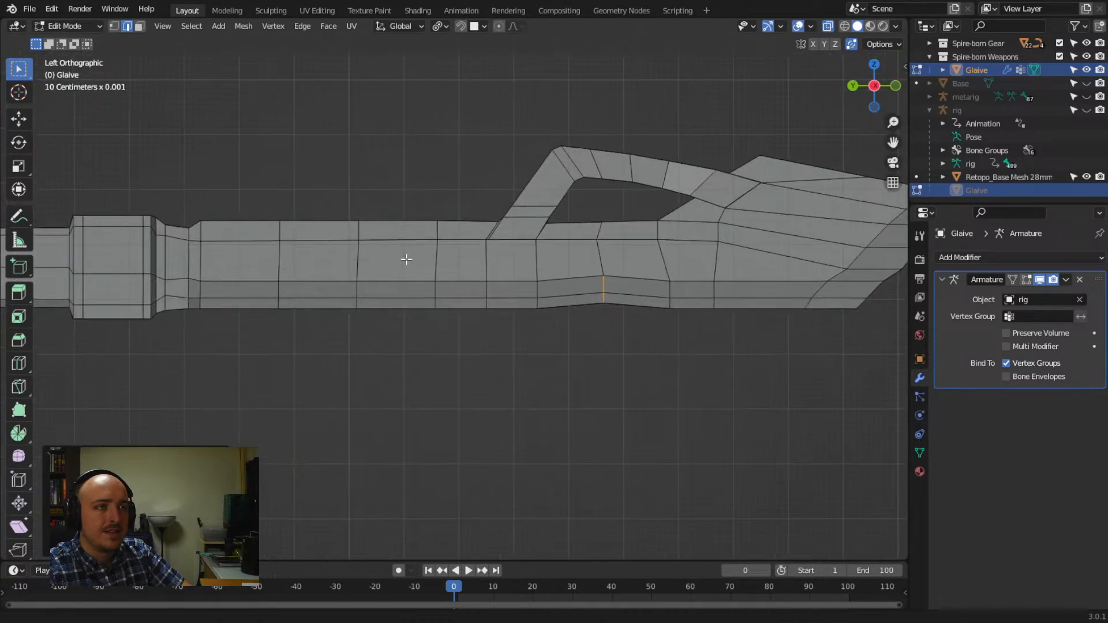
key(ctrl+r)
click(407, 261)
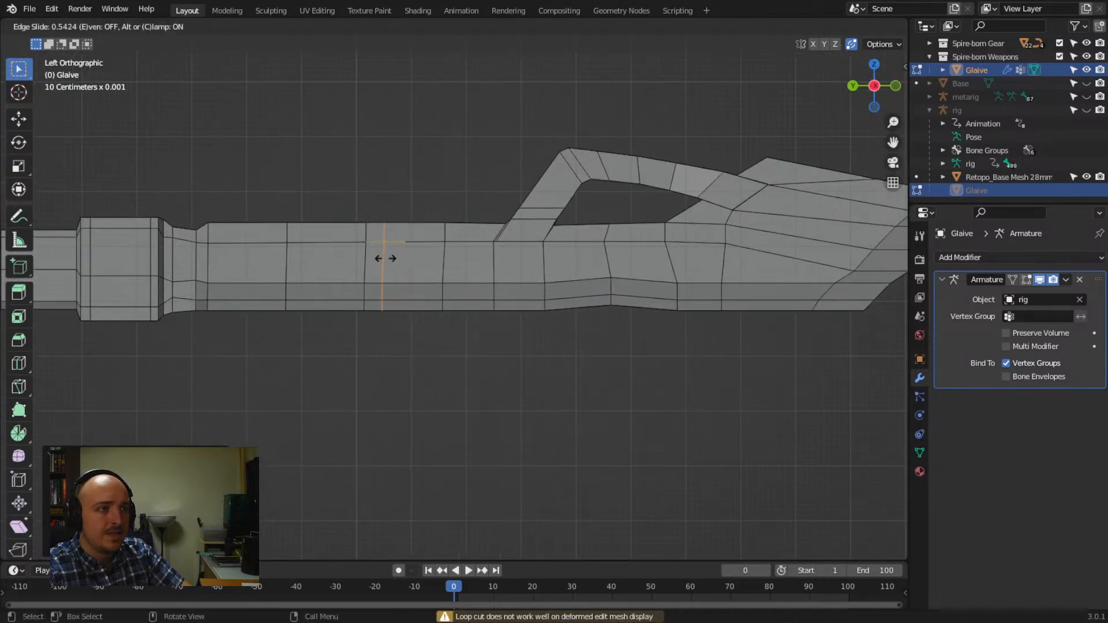
click(387, 261)
key(ctrl+r)
click(376, 243)
click(375, 242)
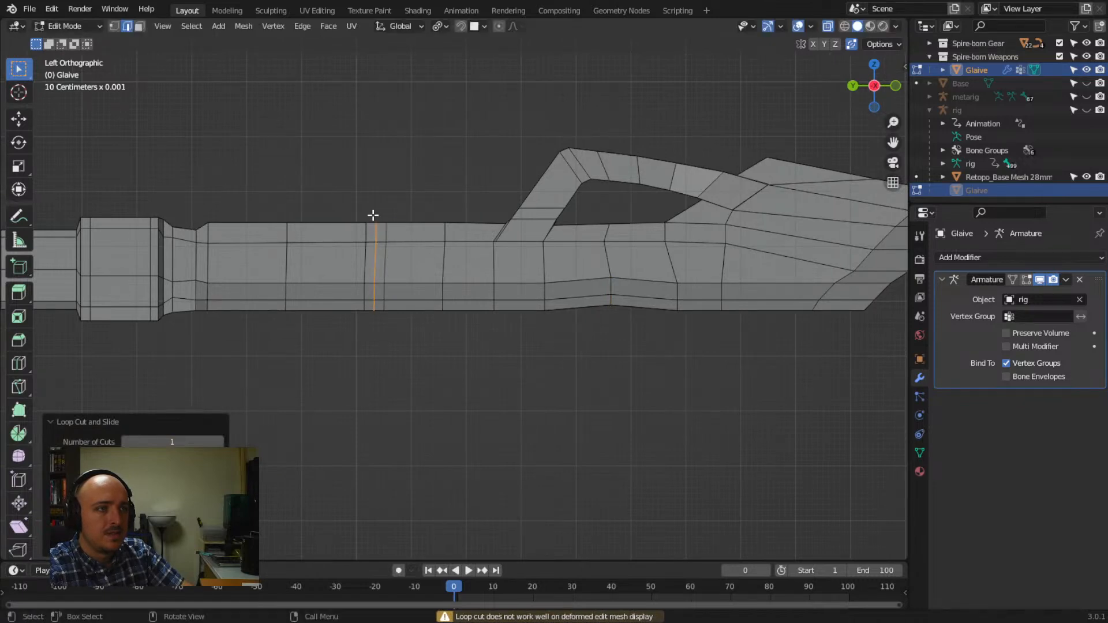
Lower the upper edge of the middle loop by about 0.12 mm to form a V-shaped notch in the glaive's spine
scroll(372, 239, up, 2)
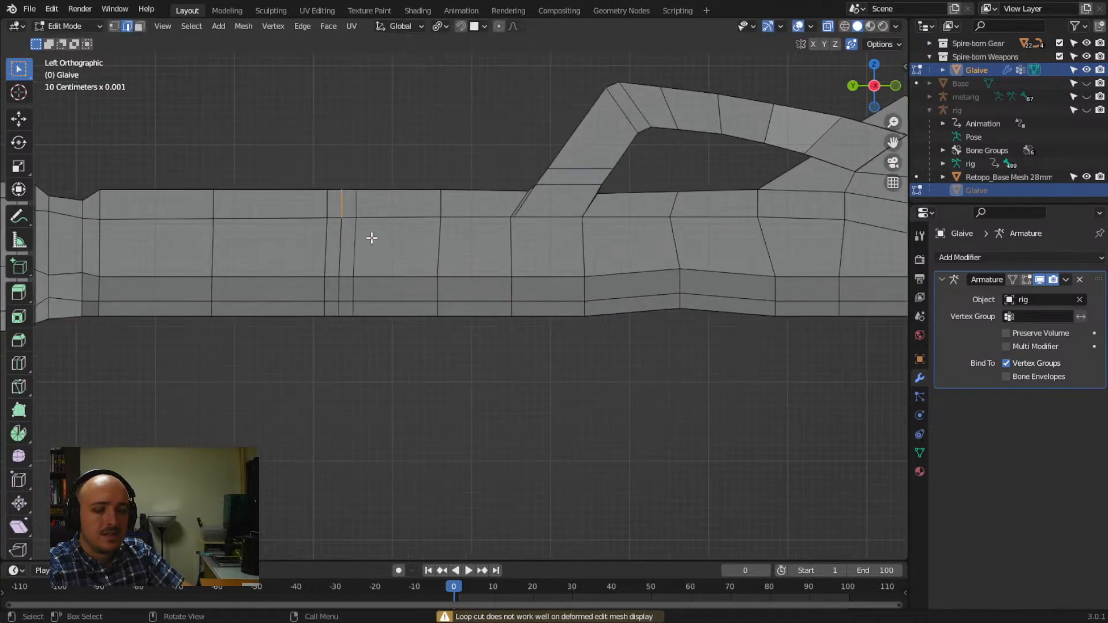
key(g)
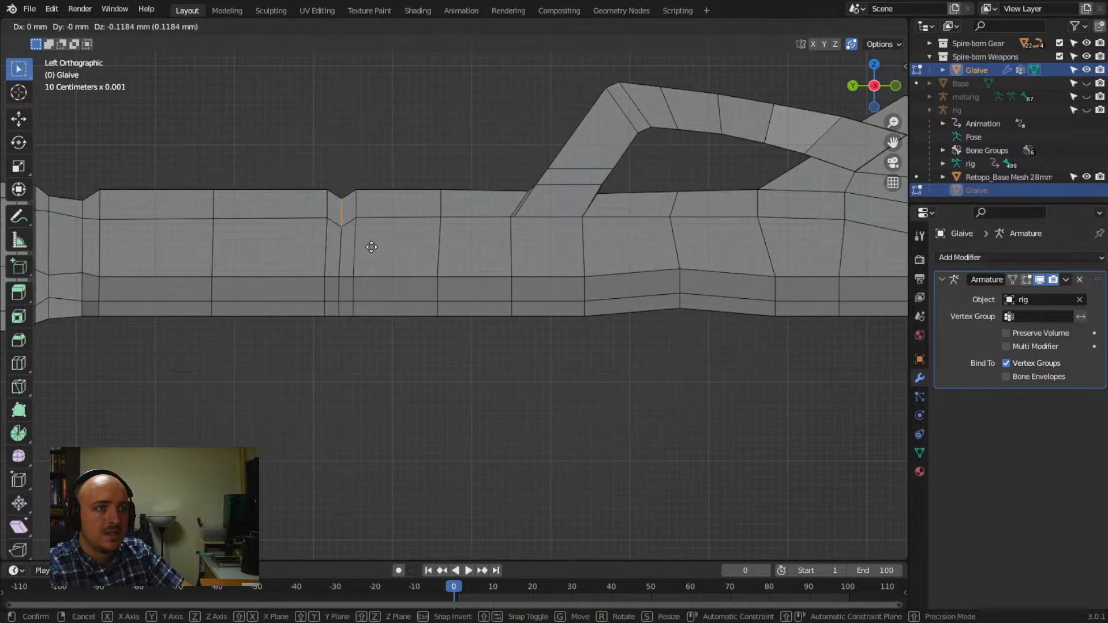
click(369, 249)
scroll(442, 257, down, 3)
middle_drag(442, 257, 473, 314)
middle_drag(556, 297, 512, 292)
scroll(575, 299, down, 3)
scroll(589, 265, up, 6)
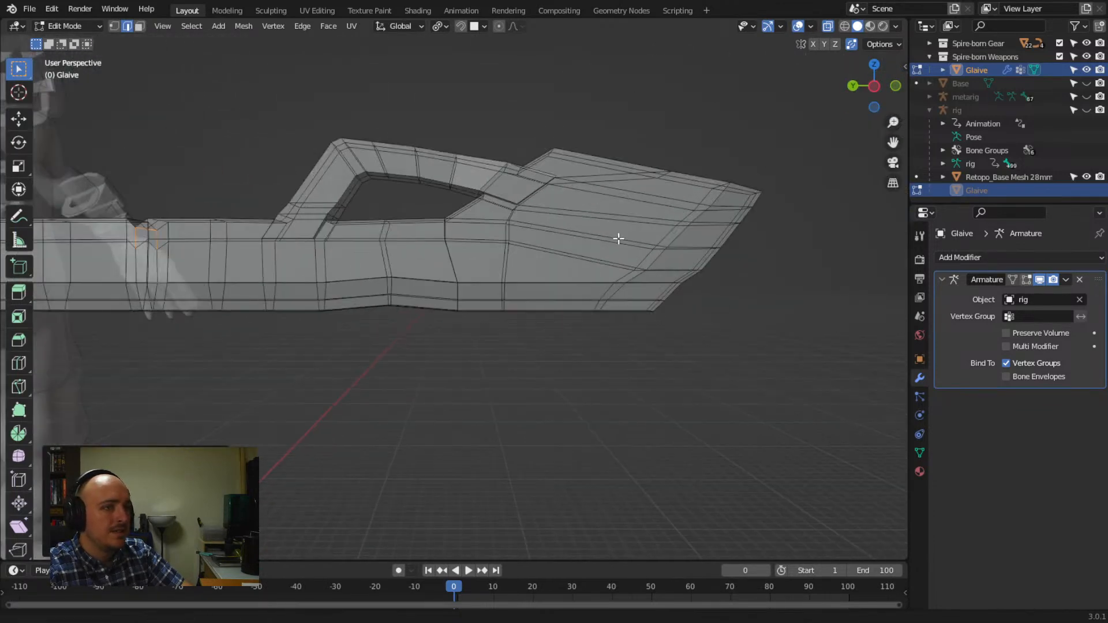
Add one centred loop cut across the glaive's blade head, between the guard and the tip
scroll(604, 264, down, 3)
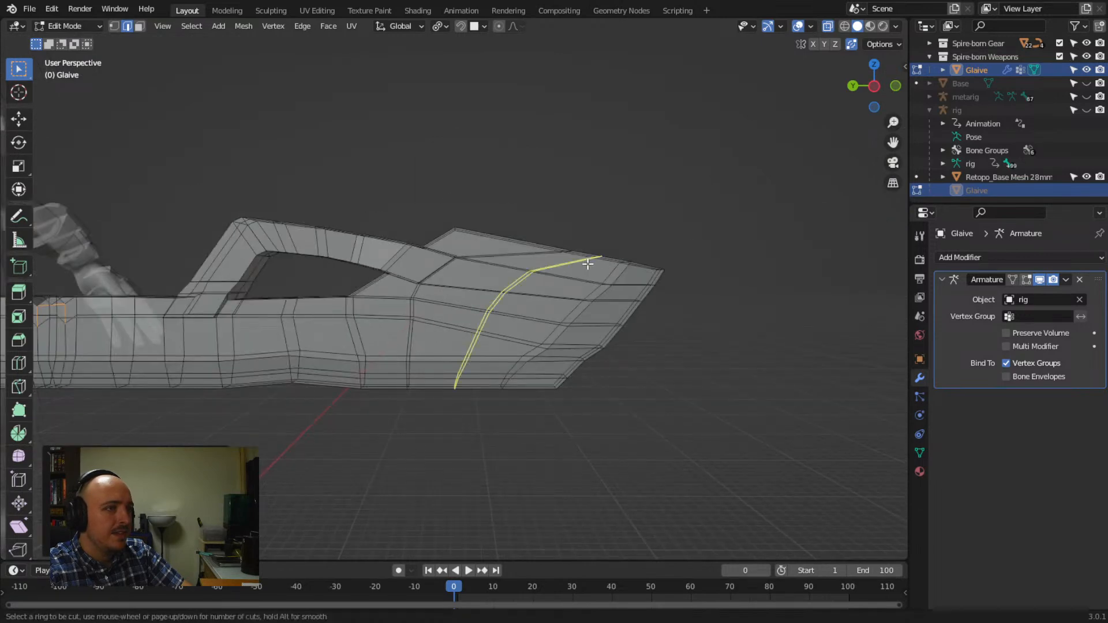
key(ctrl+r)
click(588, 264)
click(588, 264)
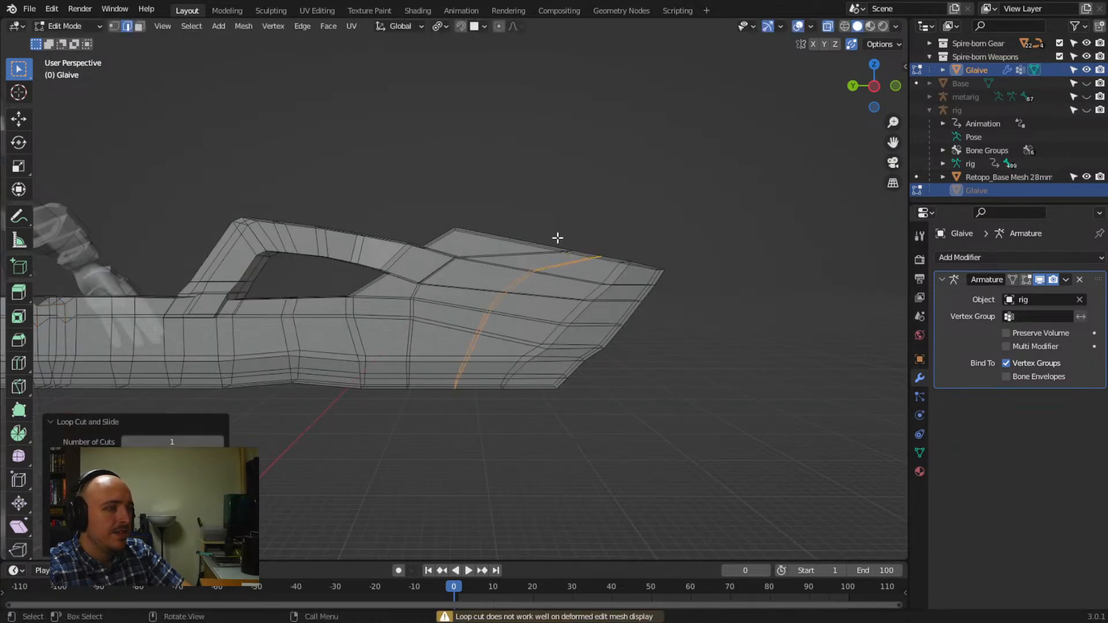
Select the new loop's vertex on the blade's upper edge in left orthographic view and move it back along that edge toward the guard
key(ctrl+KP_3)
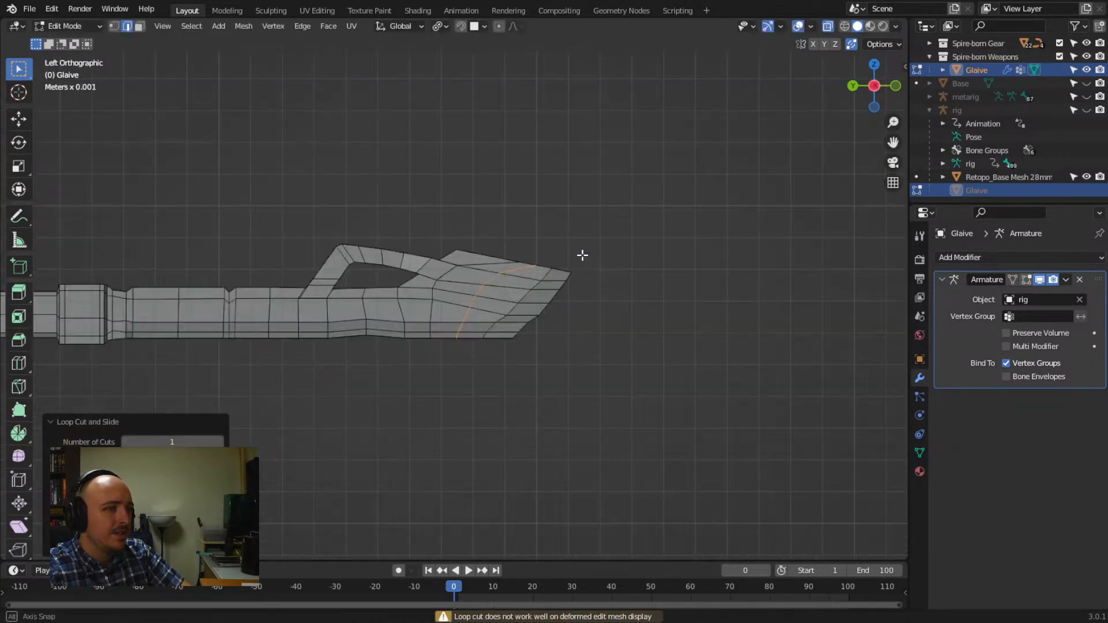
click(525, 269)
scroll(584, 230, up, 4)
drag(559, 205, 597, 230)
middle_drag(404, 175, 396, 191)
scroll(396, 191, down, 4)
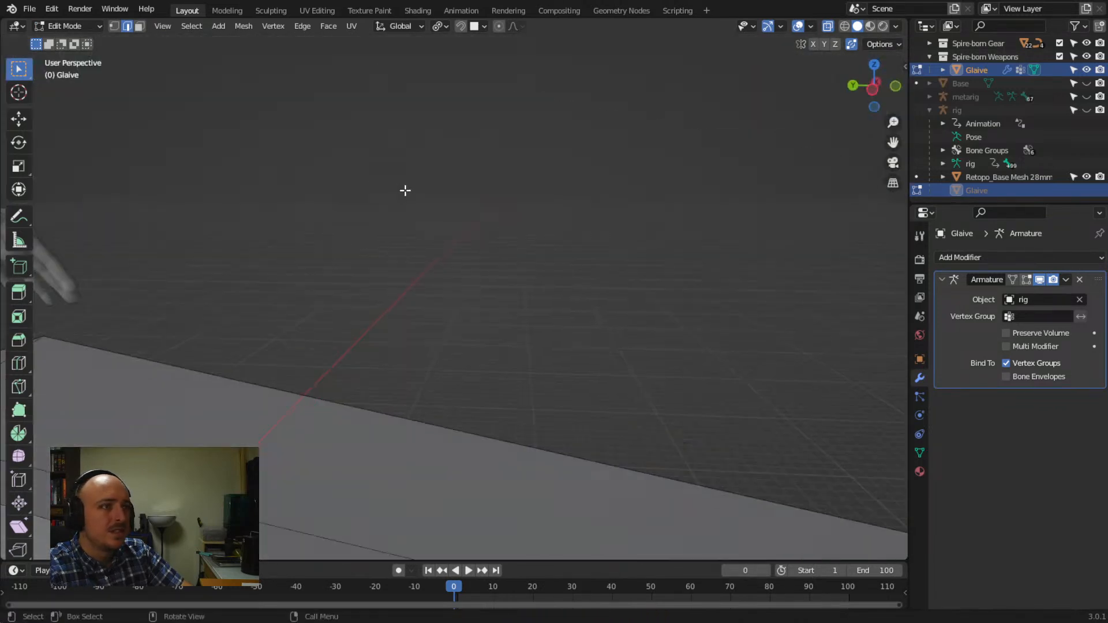
click(114, 26)
key(ctrl+KP_3)
scroll(508, 263, up, 3)
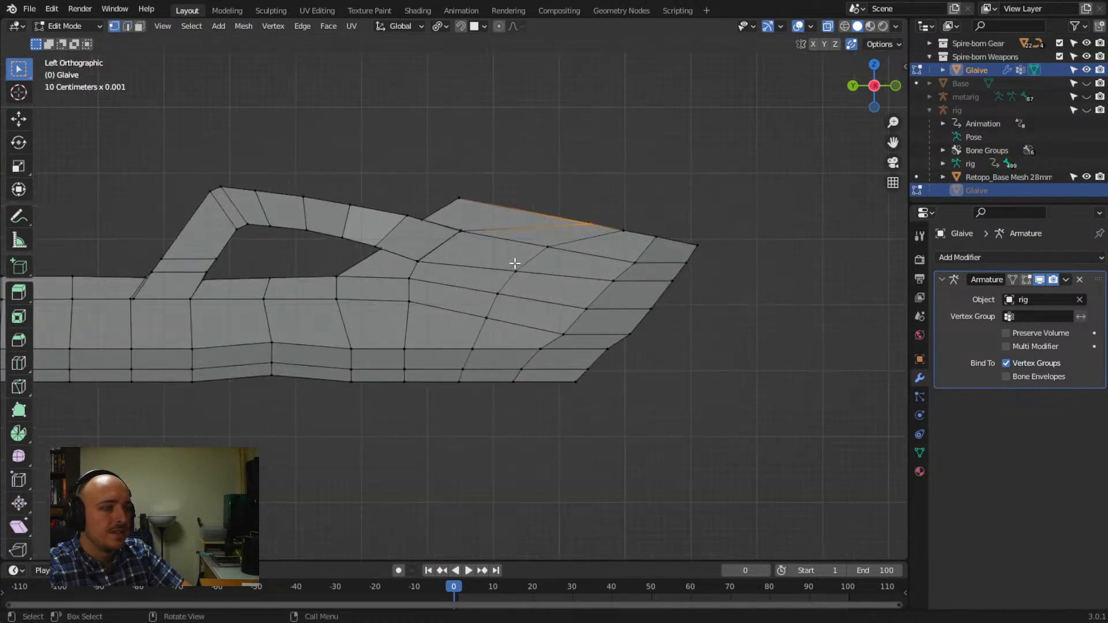
key(g)
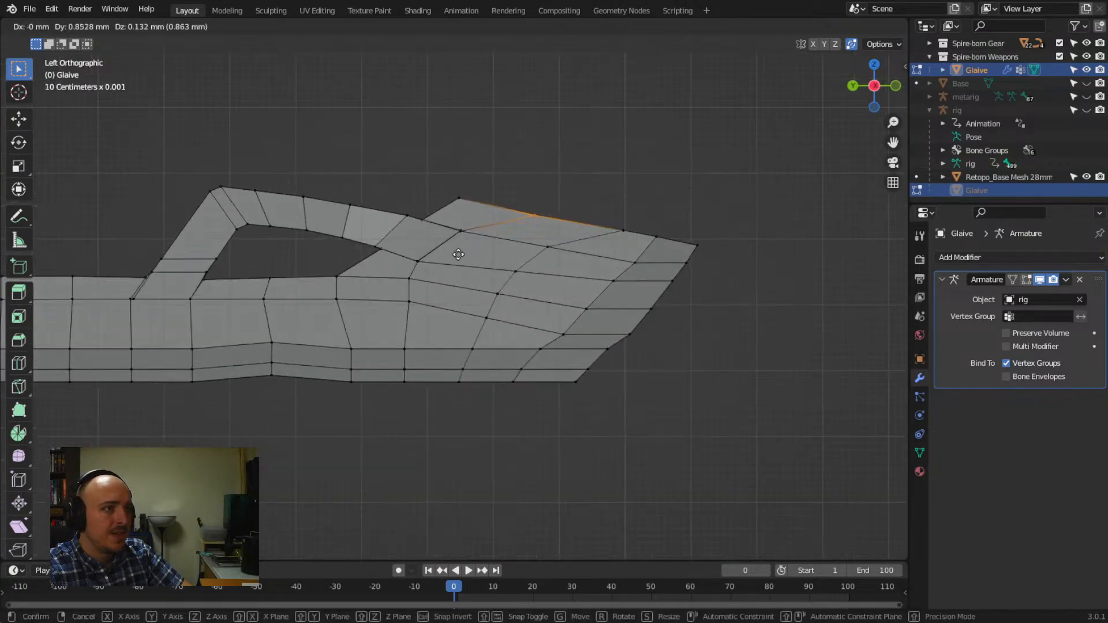
click(454, 252)
Move the next vertex on the blade's upper edge back toward the guard and slightly down to form a shallow dip
click(599, 221)
key(g)
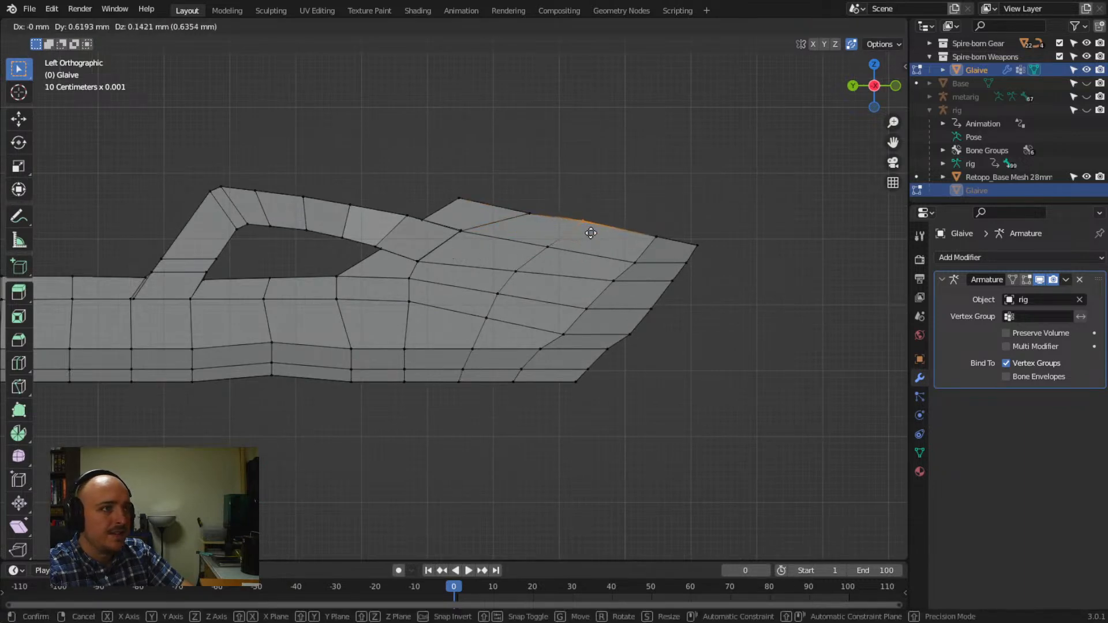
right_click(512, 217)
key(g)
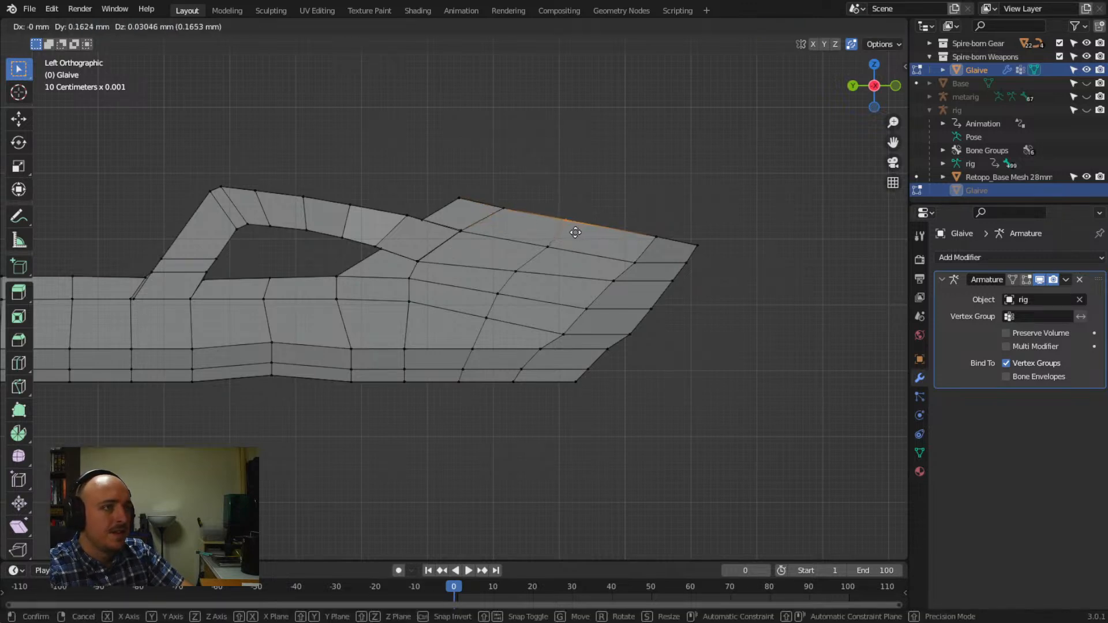
click(568, 242)
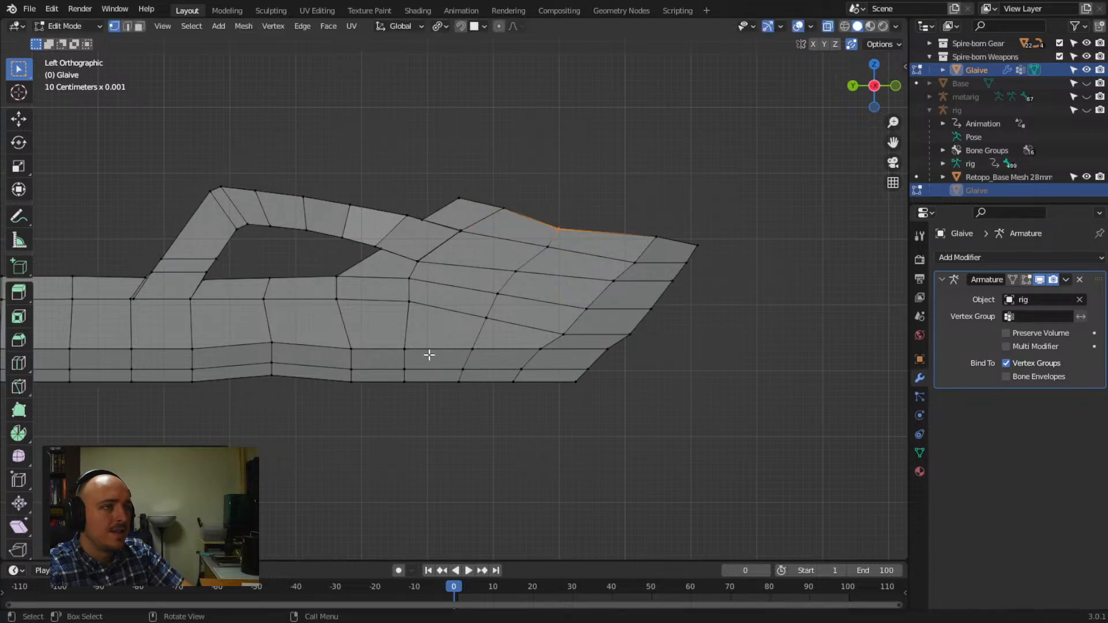
Box-select the second vertex up from the base of the blade's slanted front edge and move it inward about 0.06 mm along Y
scroll(430, 356, down, 2)
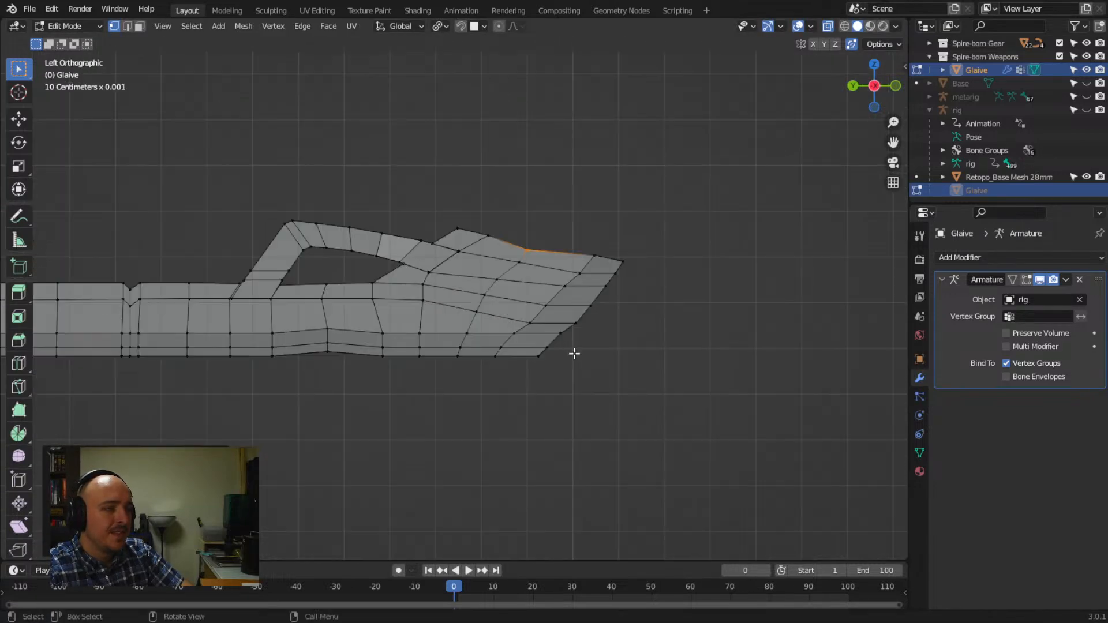
scroll(585, 350, up, 2)
key(b)
drag(599, 349, 617, 365)
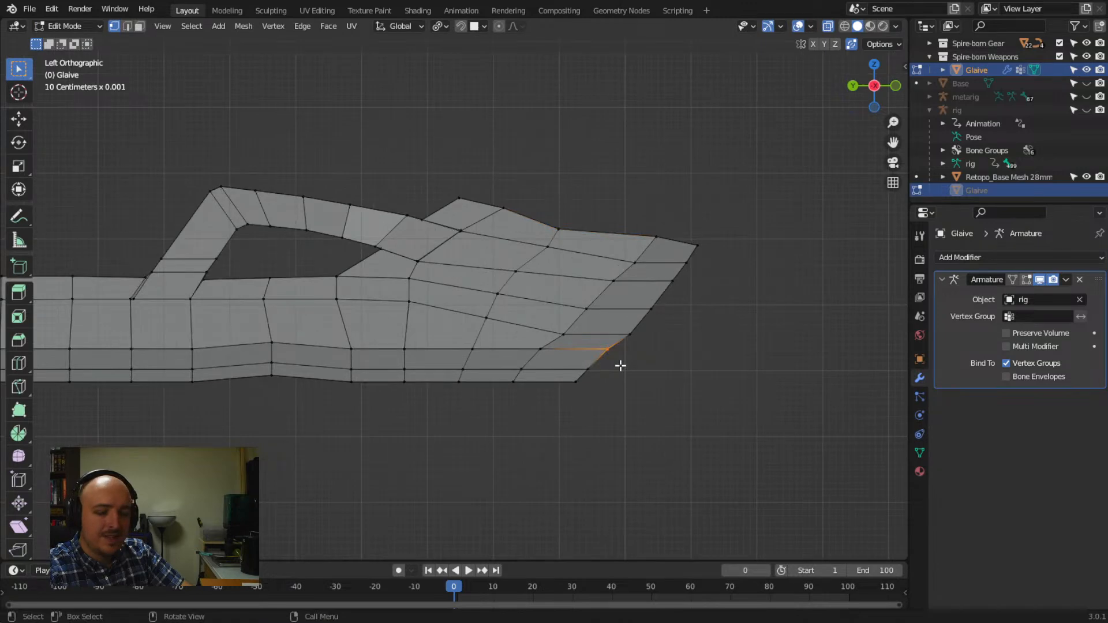
key(g)
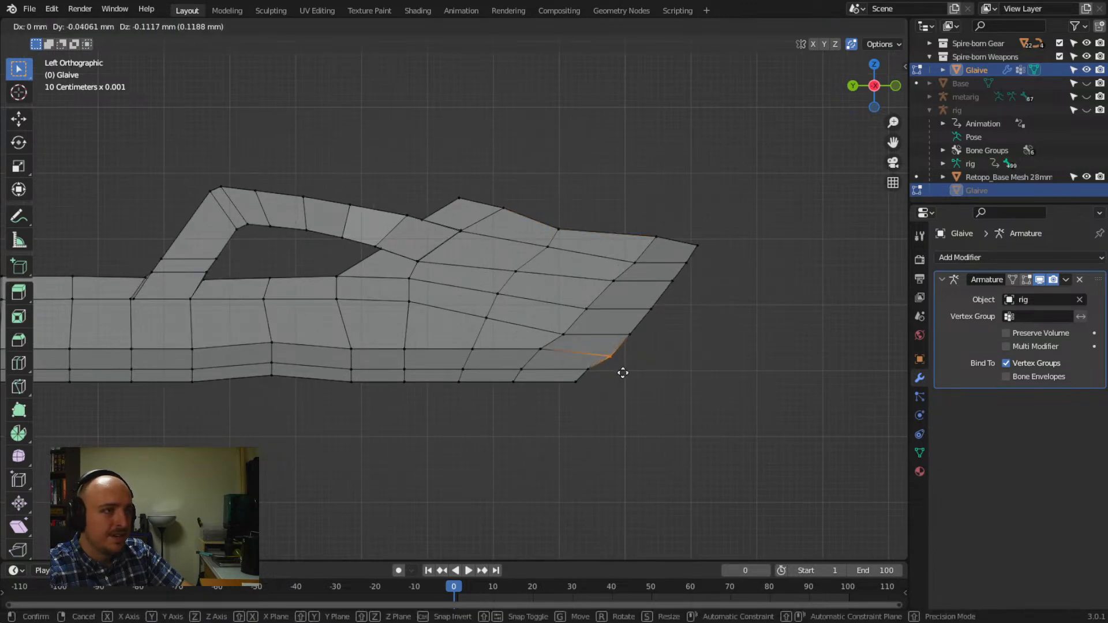
key(y)
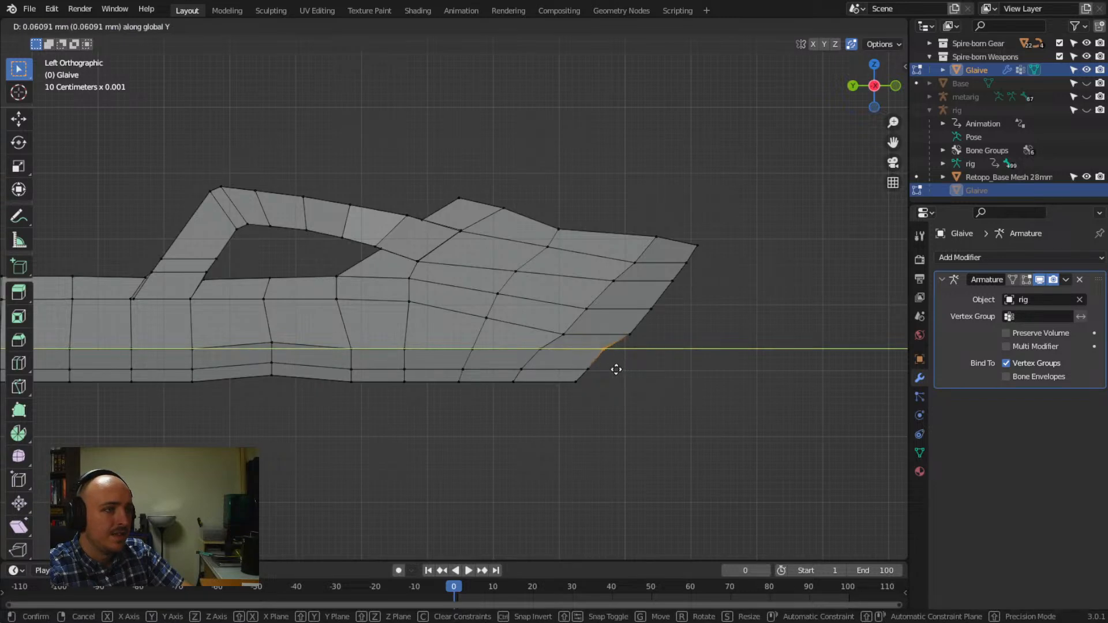
click(617, 370)
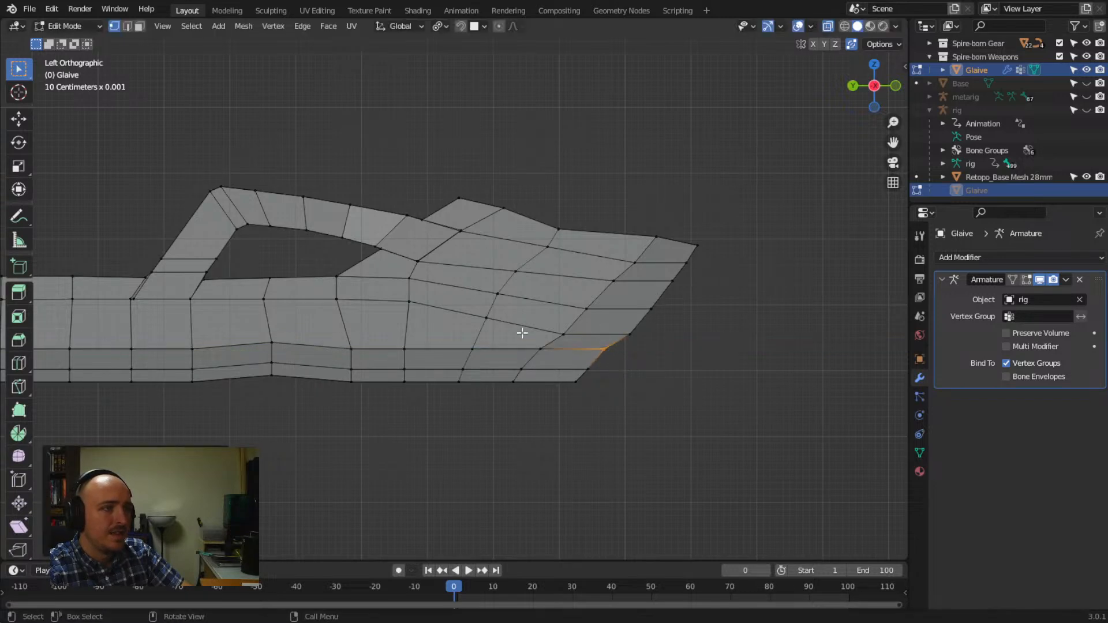
Return the glaive to Object Mode and turn off X-ray to view its solid silhouette in left orthographic view
scroll(533, 333, down, 6)
mouse_move(431, 395)
middle_down()
mouse_move(477, 404)
mouse_move(423, 402)
middle_up()
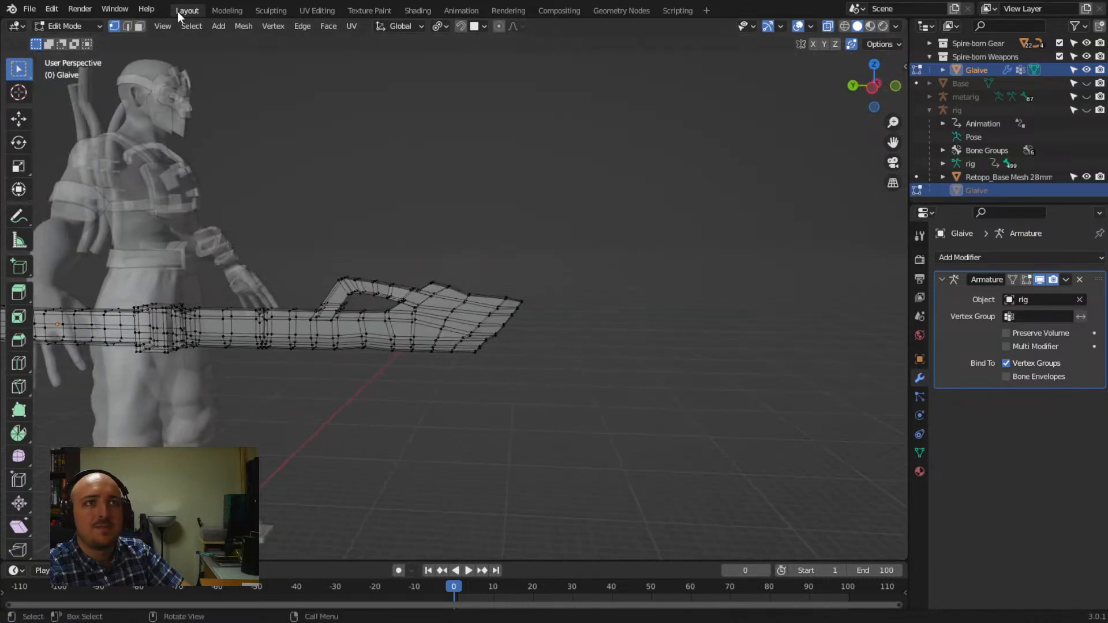
key(Tab)
key(ctrl+KP_3)
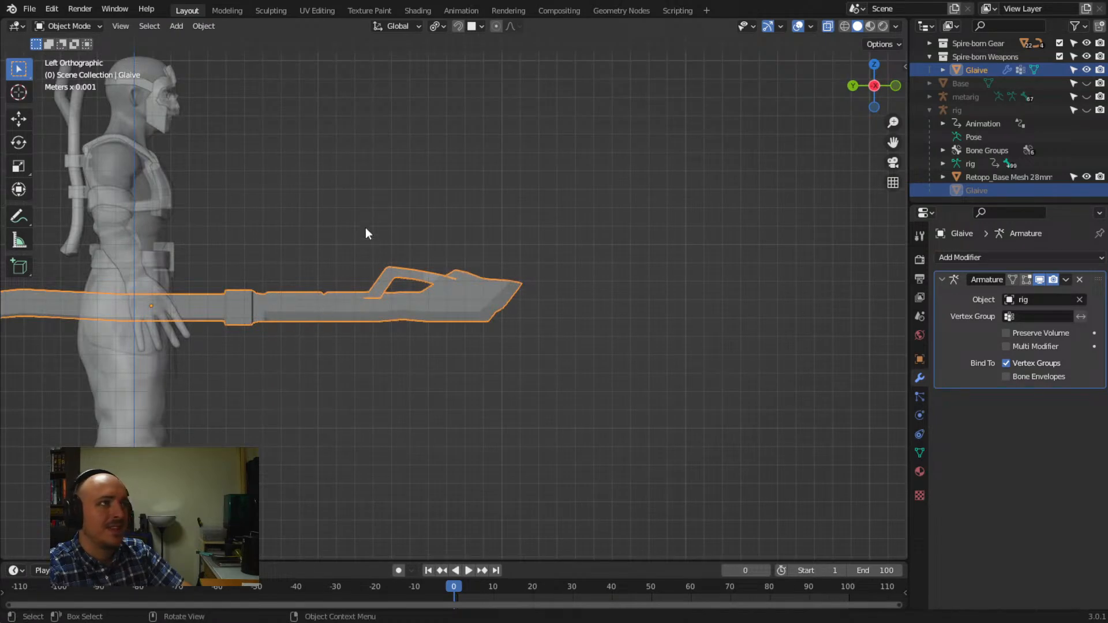
click(830, 28)
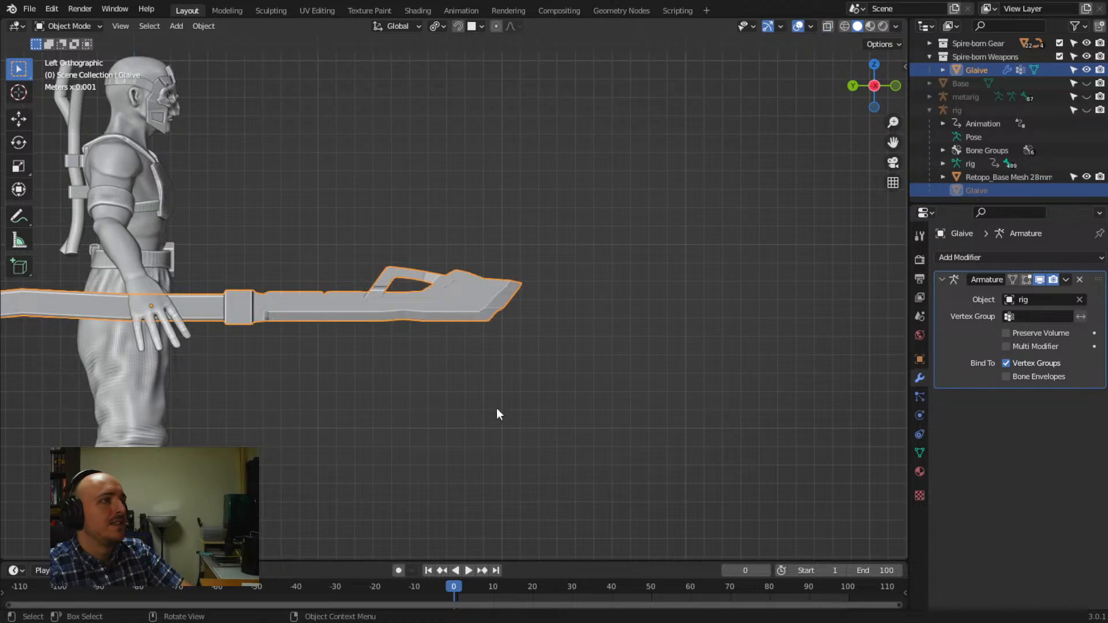
shift+middle_drag(357, 443, 548, 451)
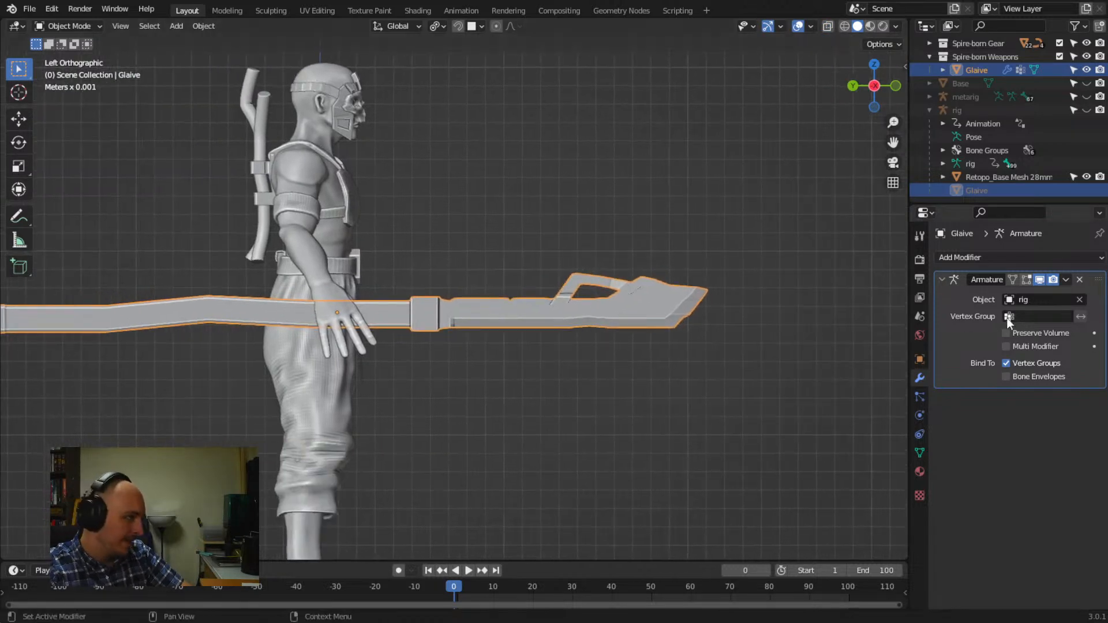
Try a Multiresolution modifier with two Simple subdivision levels on the glaive and open it in the Sculpting workspace
click(1070, 257)
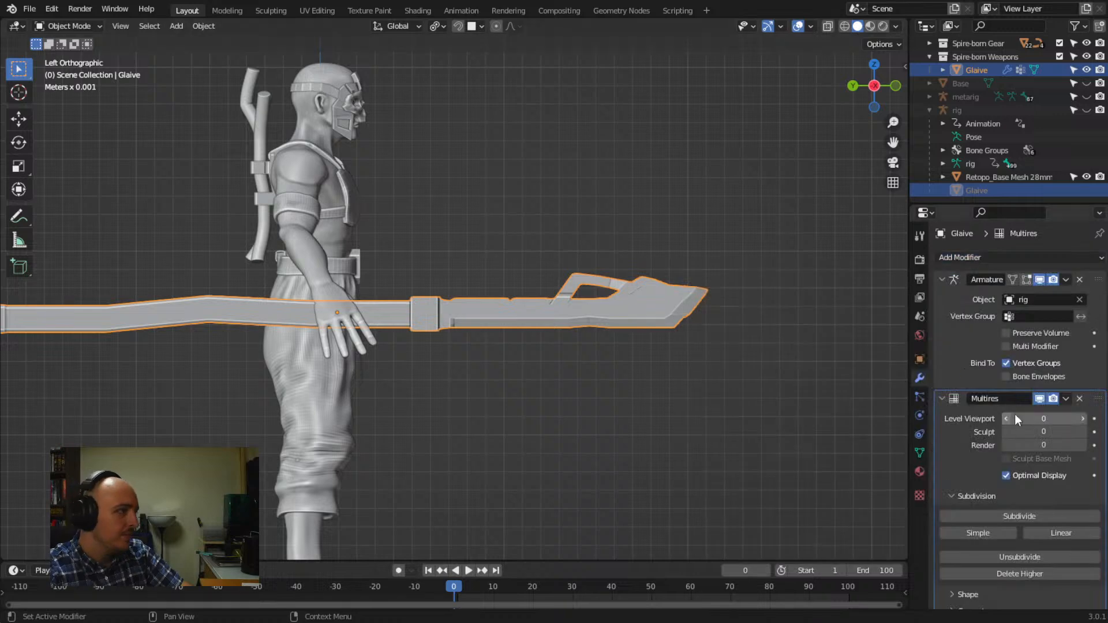
click(991, 533)
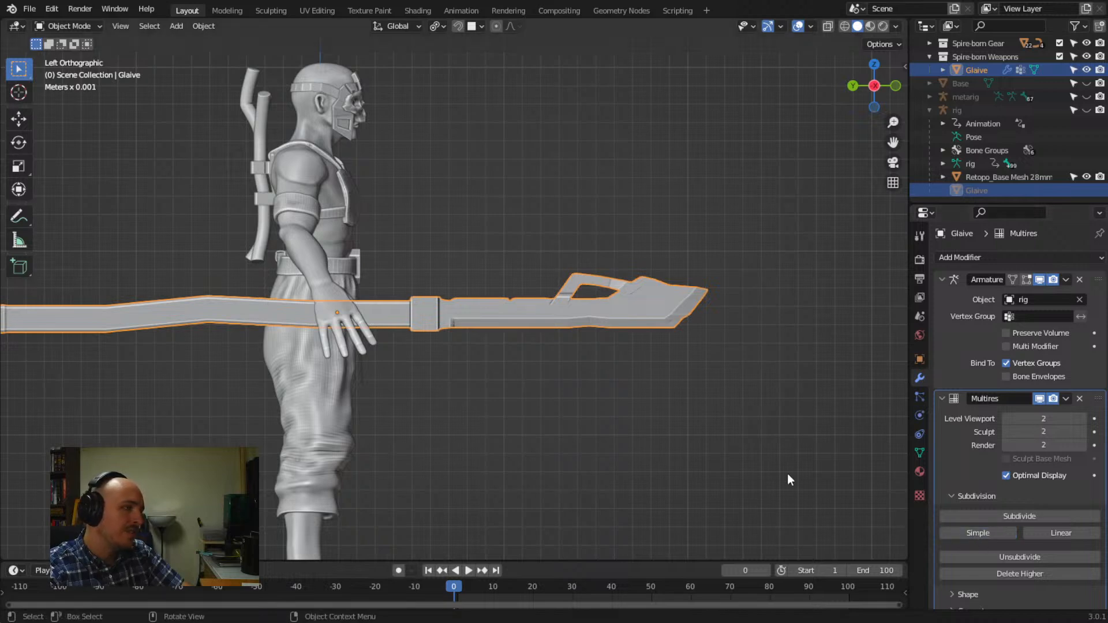
key(Tab)
key(Tab)
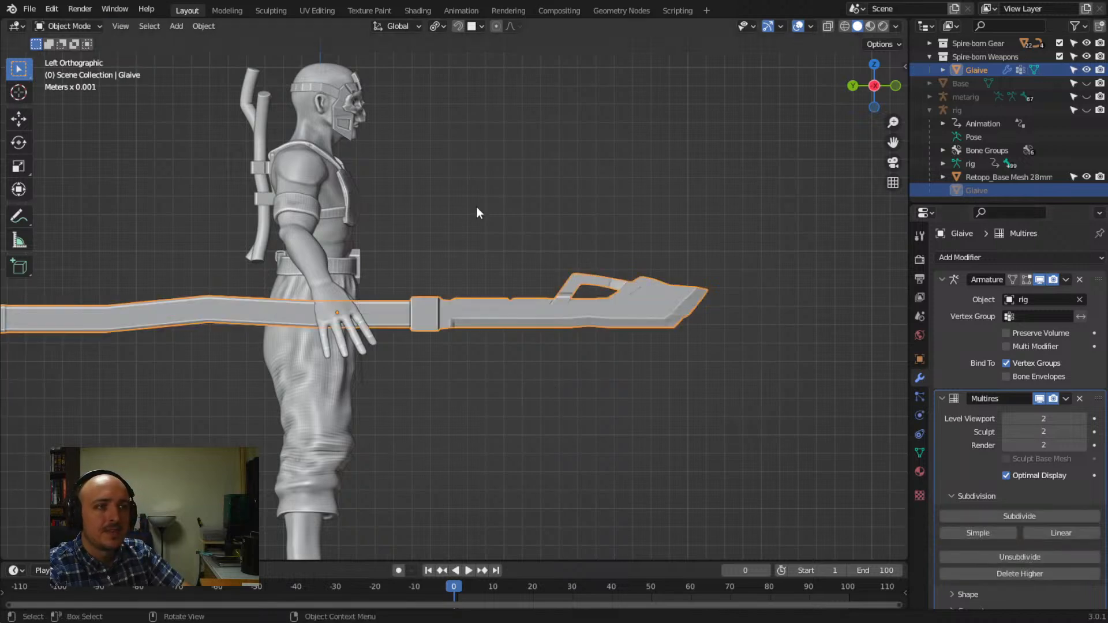
click(275, 14)
middle_drag(271, 340, 428, 341)
scroll(468, 313, up, 5)
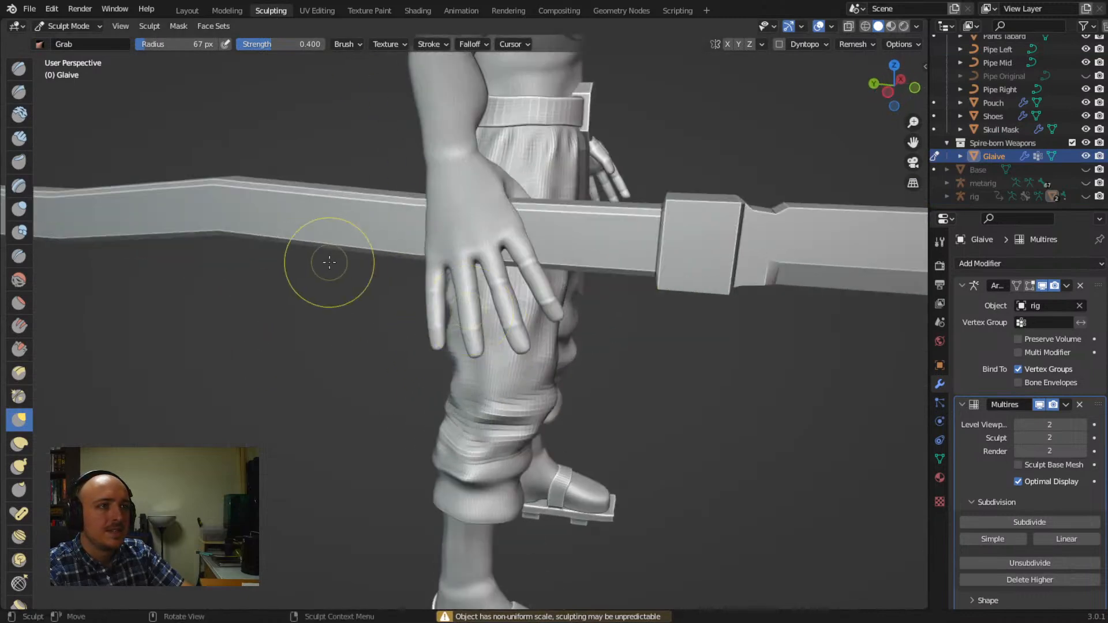
Apply the glaive's scale in the Layout workspace and remove its Multires modifier
click(172, 10)
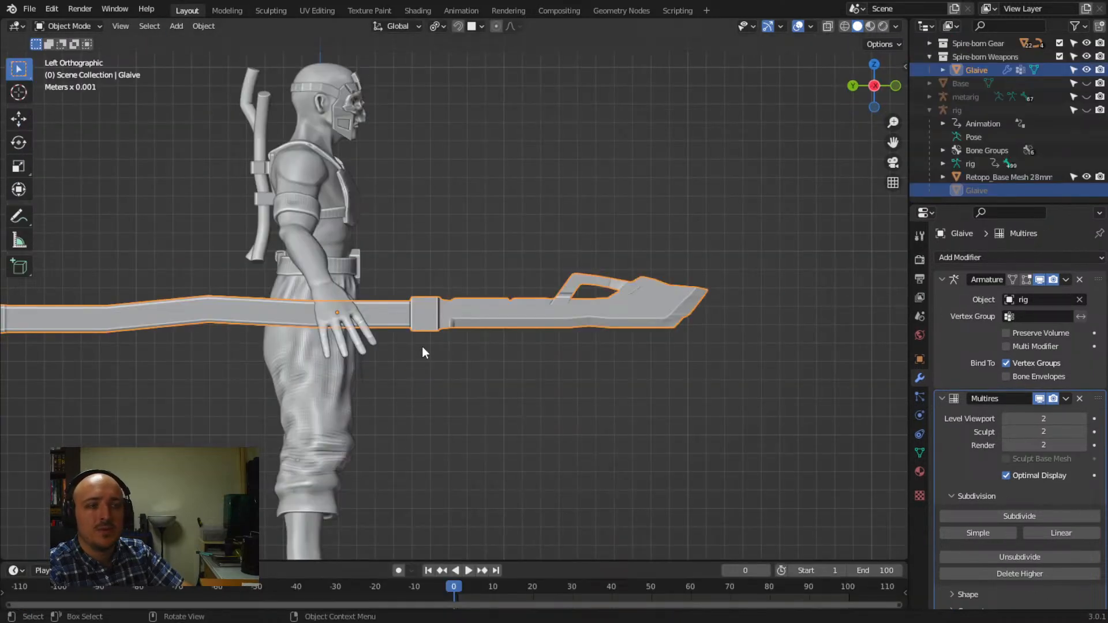
key(ctrl+a)
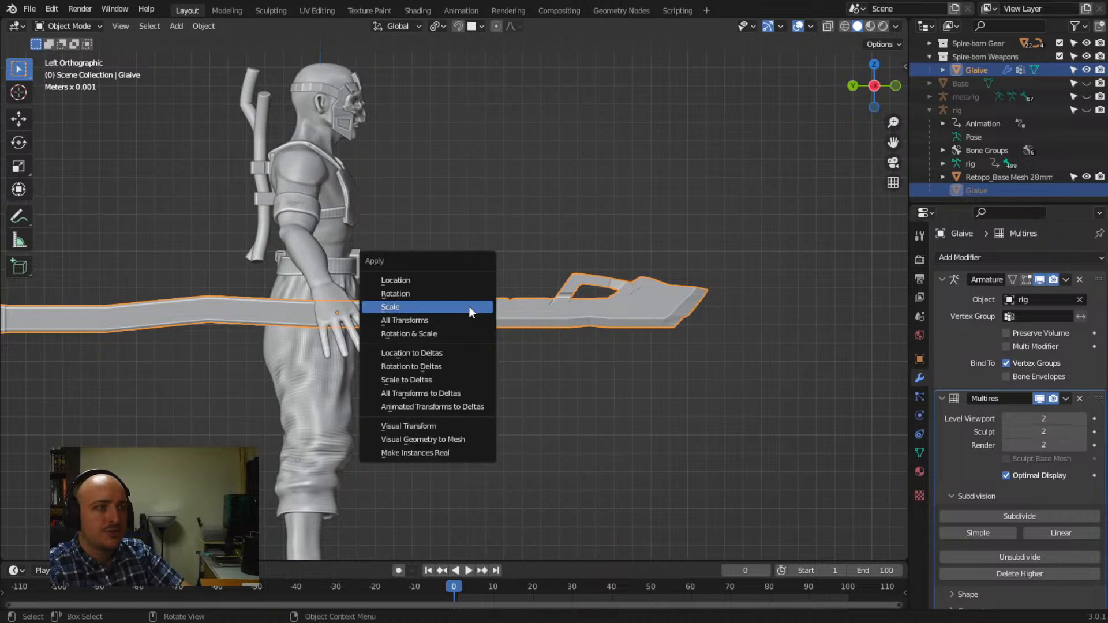
click(411, 306)
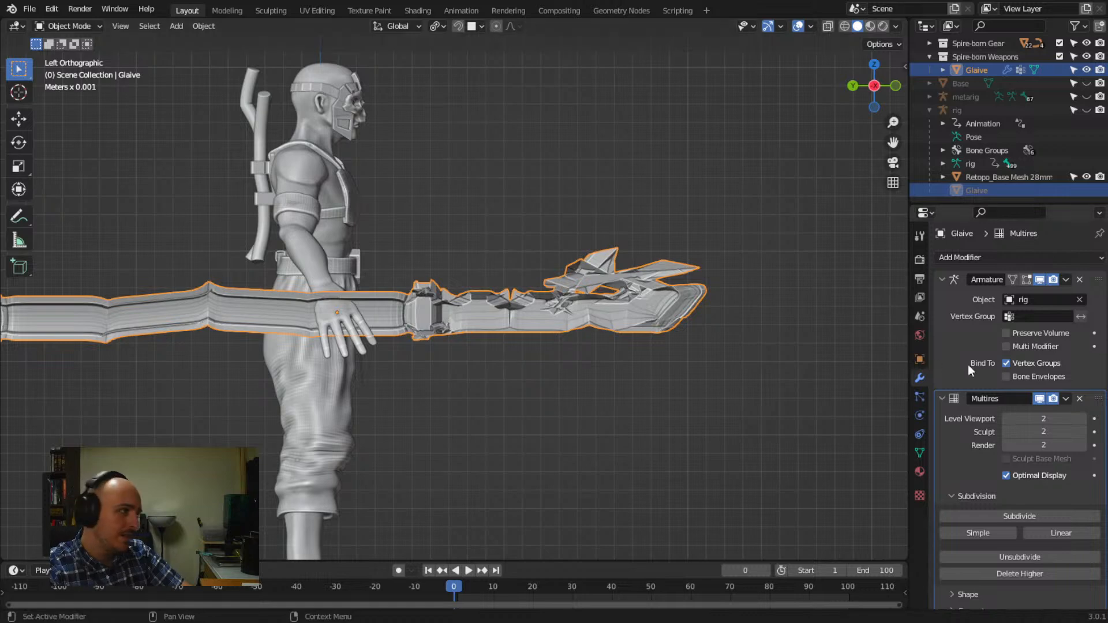
click(1081, 399)
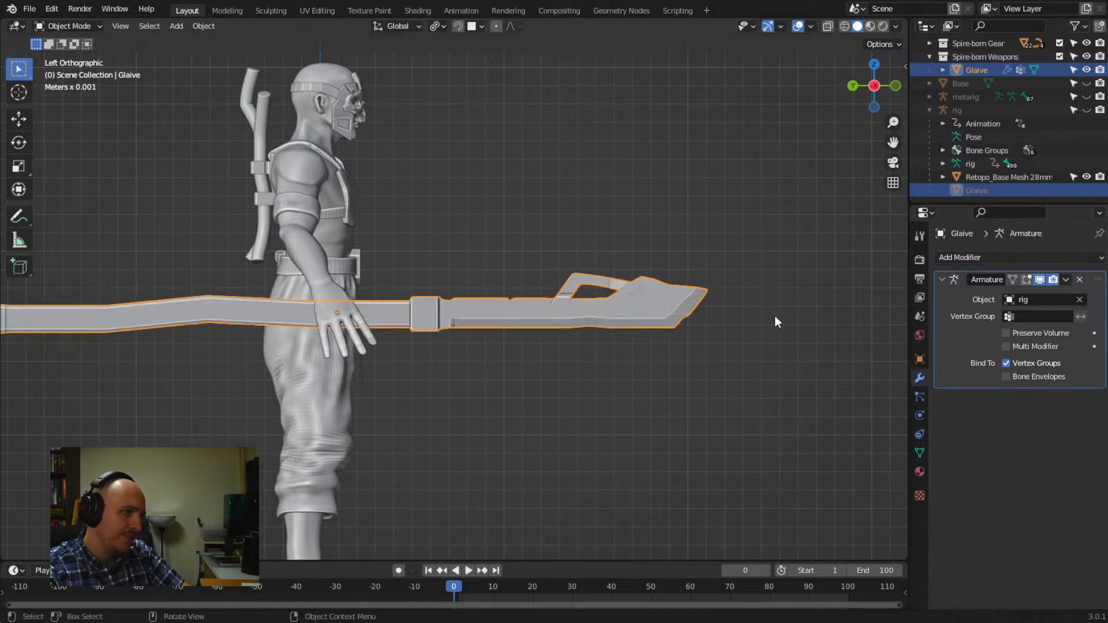
click(1007, 256)
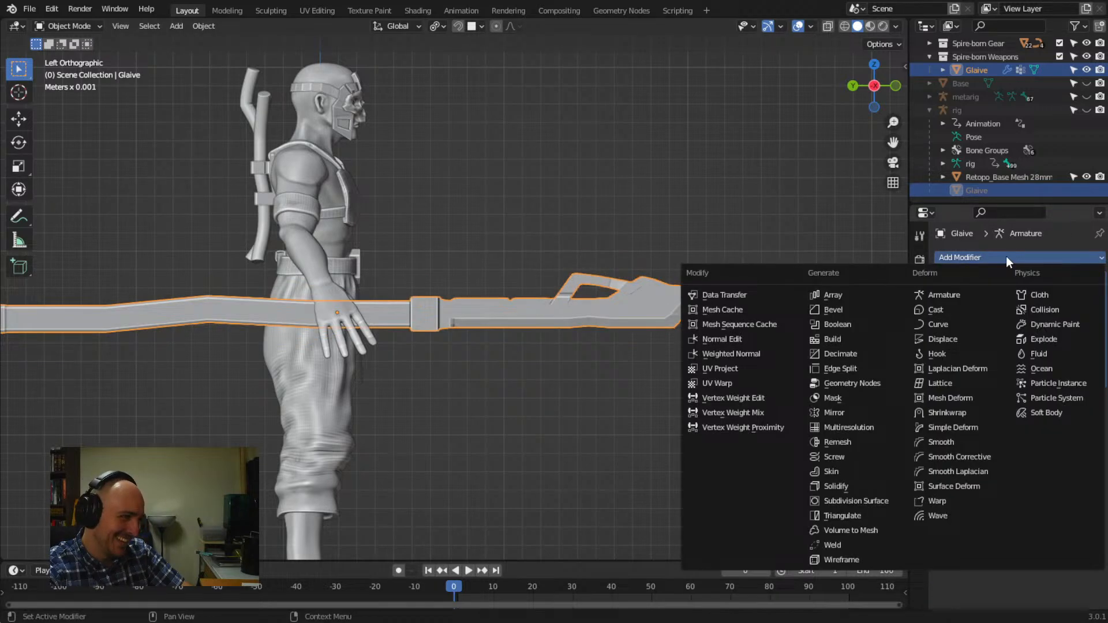
key(ctrl+a)
click(476, 311)
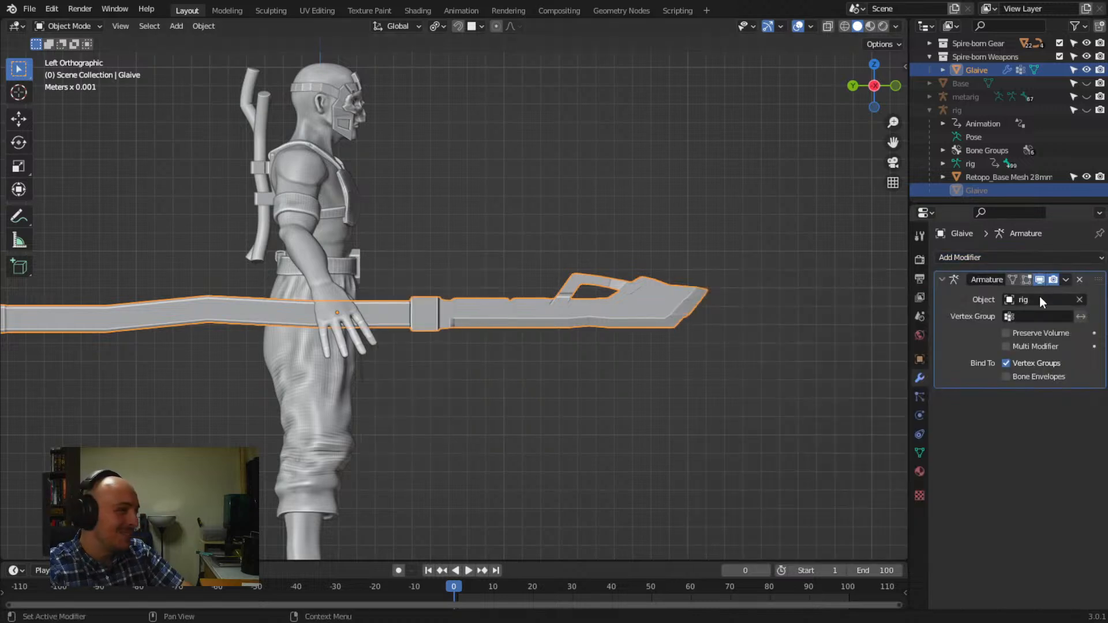
Add a fresh Multiresolution modifier to the rescaled glaive and subdivide it twice with Simple
click(1039, 257)
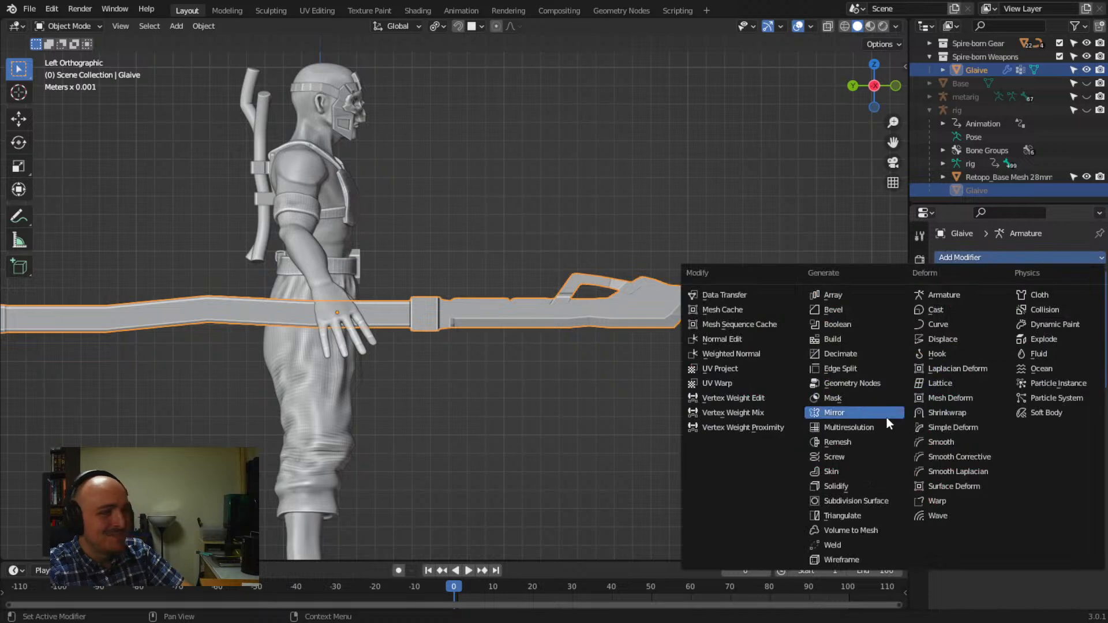
click(874, 428)
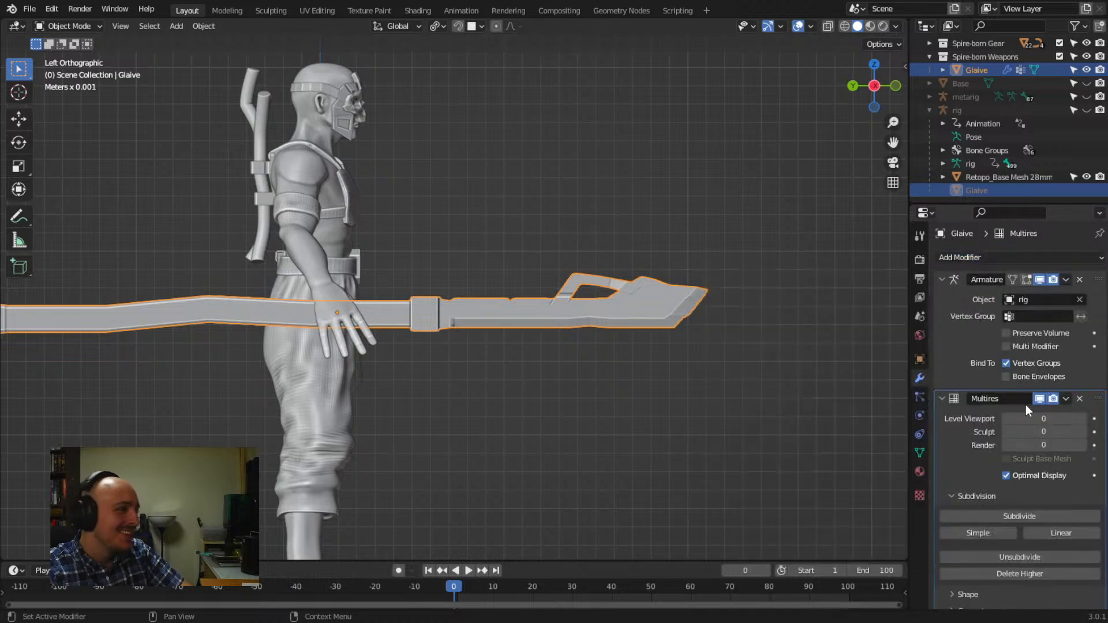
click(977, 534)
click(977, 534)
middle_drag(688, 395, 651, 383)
key(Tab)
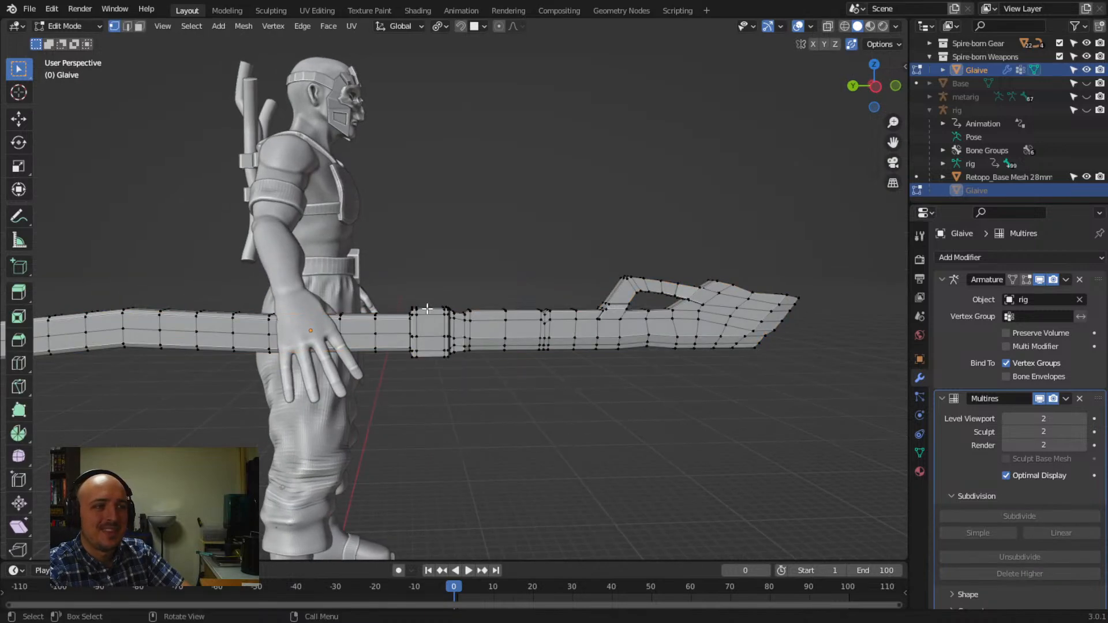
key(Tab)
Open the glaive in the Sculpting workspace and bring the butt end of its shaft into view
click(270, 11)
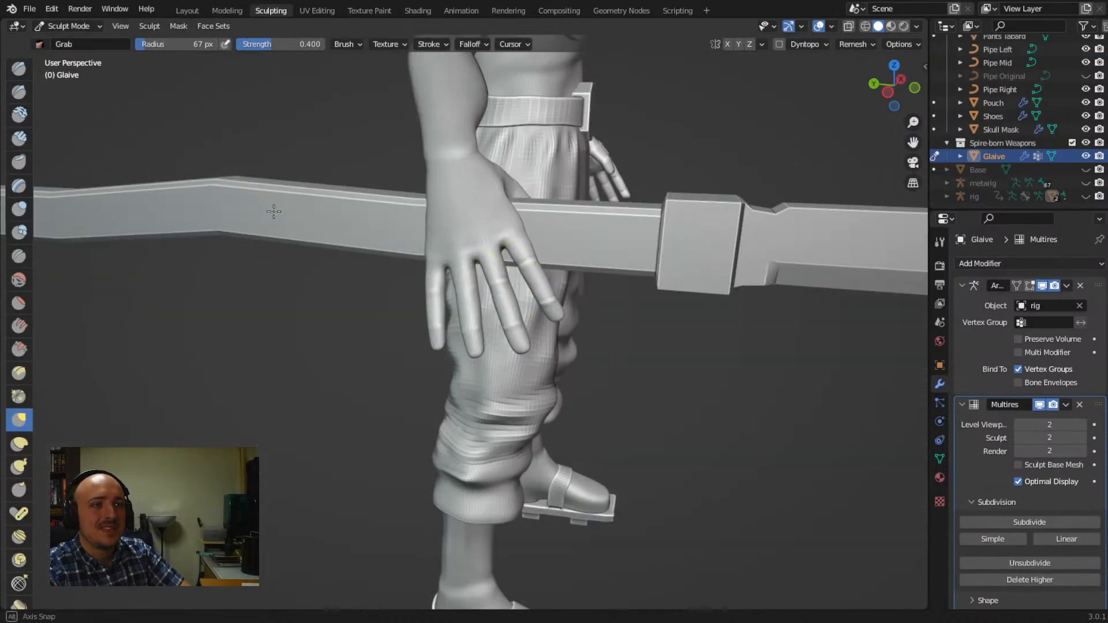
middle_drag(274, 212, 314, 211)
scroll(363, 254, down, 3)
middle_drag(384, 267, 306, 264)
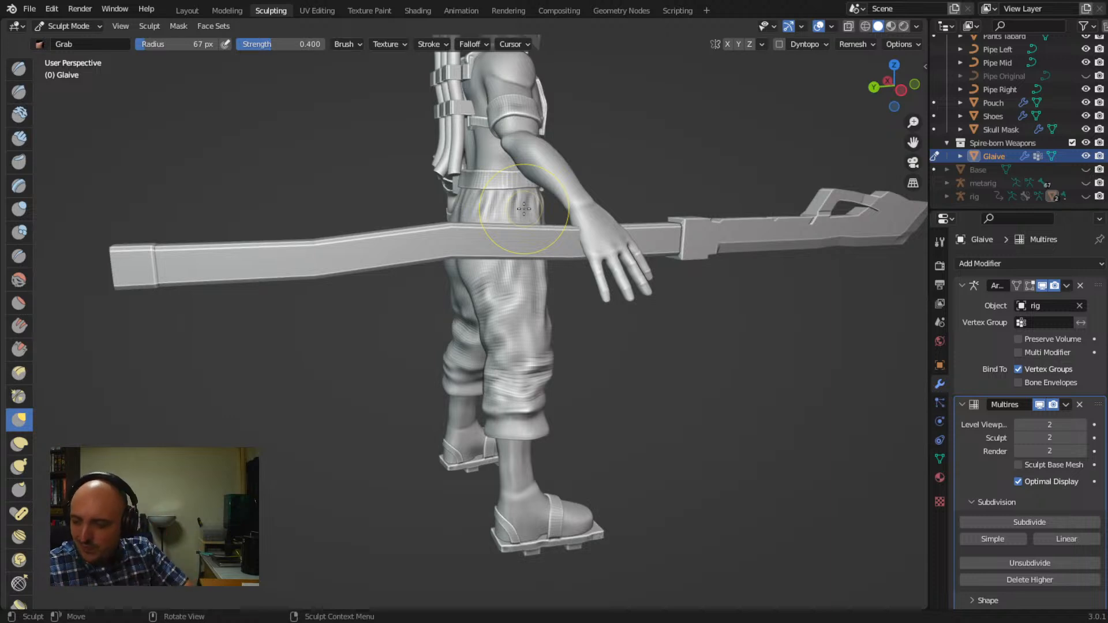
middle_drag(408, 198, 343, 319)
middle_drag(265, 349, 189, 341)
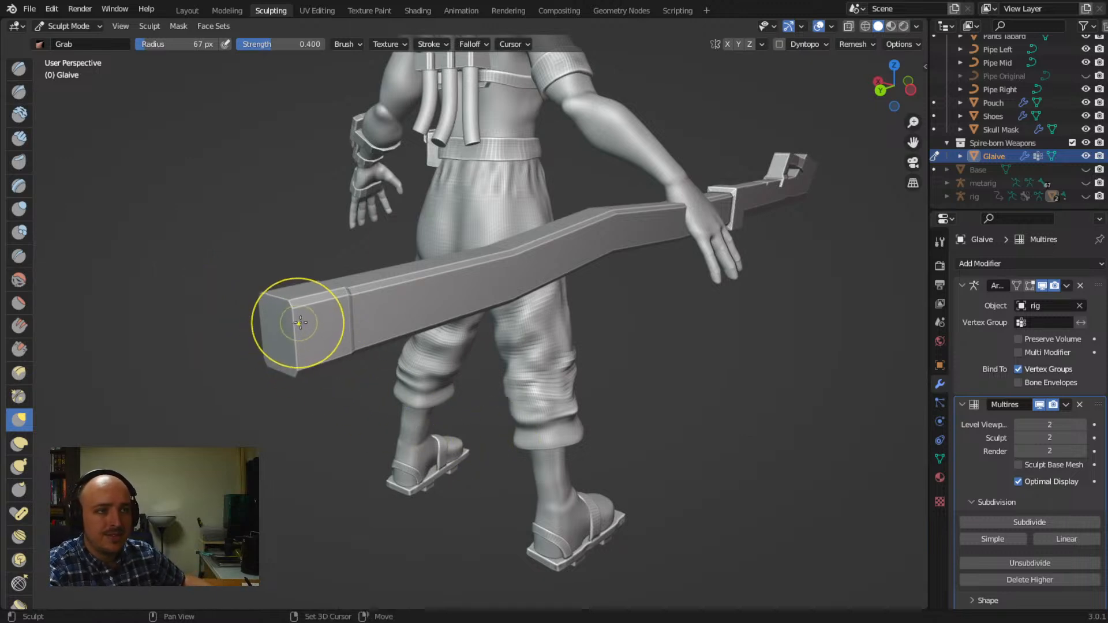
mouse_move(252, 317)
middle_down()
mouse_move(330, 346)
mouse_move(470, 210)
middle_up()
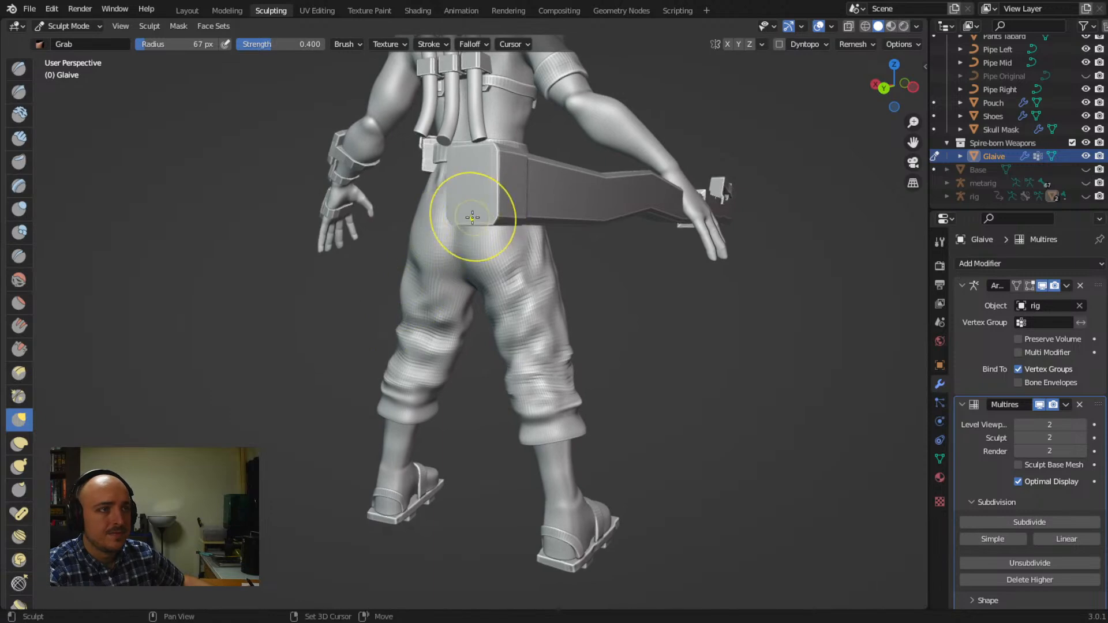
Pull the edges of the butt cap at the end of the glaive's shaft slightly out of square with the Grab brush
middle_drag(424, 217, 779, 239)
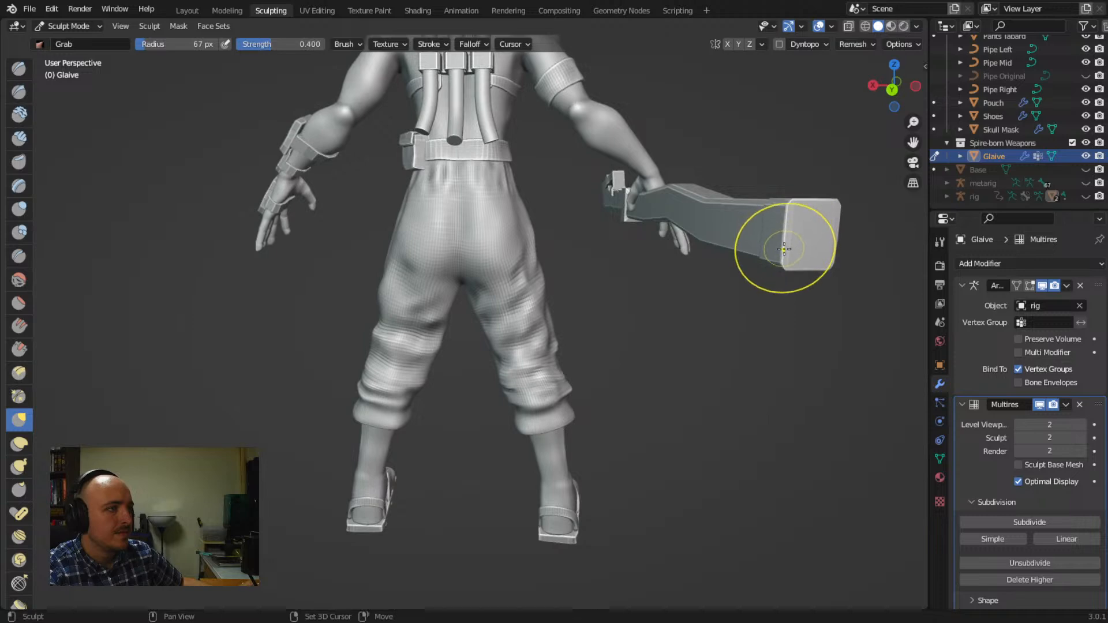
middle_drag(785, 258, 532, 334)
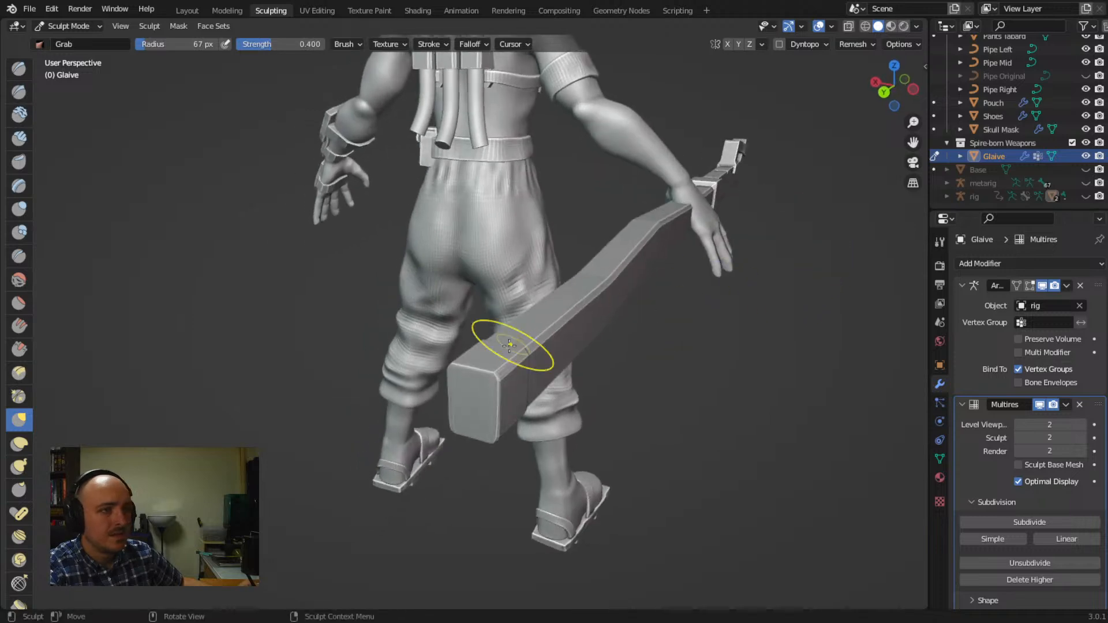
drag(487, 374, 495, 385)
mouse_move(488, 425)
middle_down()
mouse_move(304, 469)
mouse_move(317, 451)
middle_up()
drag(371, 334, 394, 330)
middle_drag(371, 338, 338, 334)
shift+middle_drag(291, 295, 415, 326)
middle_drag(352, 352, 325, 367)
middle_drag(229, 401, 264, 406)
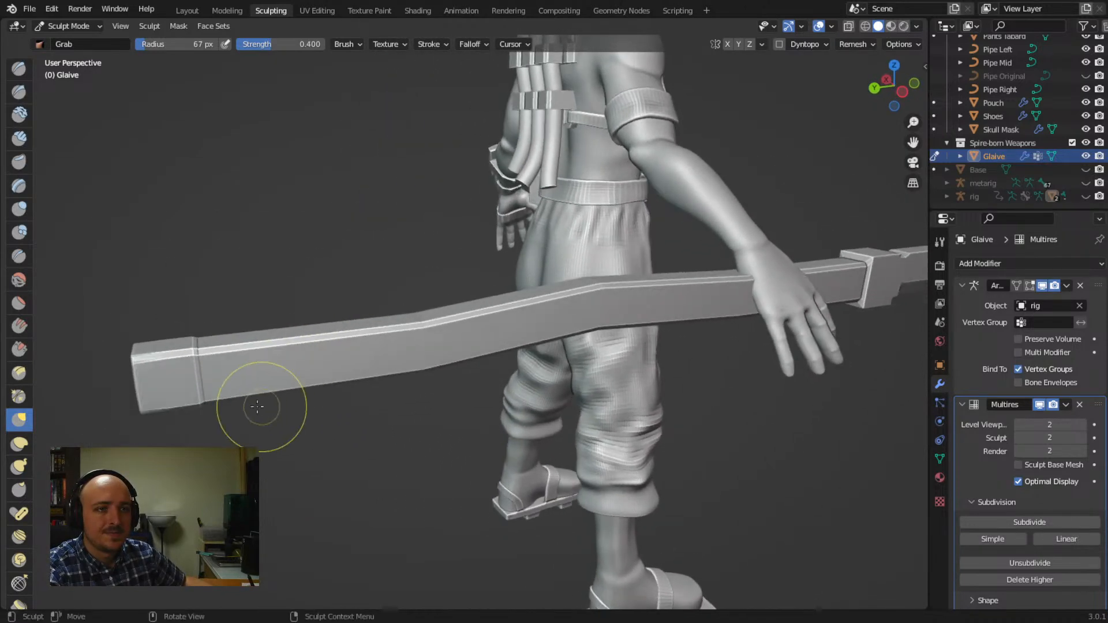
Nudge the butt cap's corners on its other side with the Grab brush to give the end an irregular shape
middle_drag(171, 364, 198, 279)
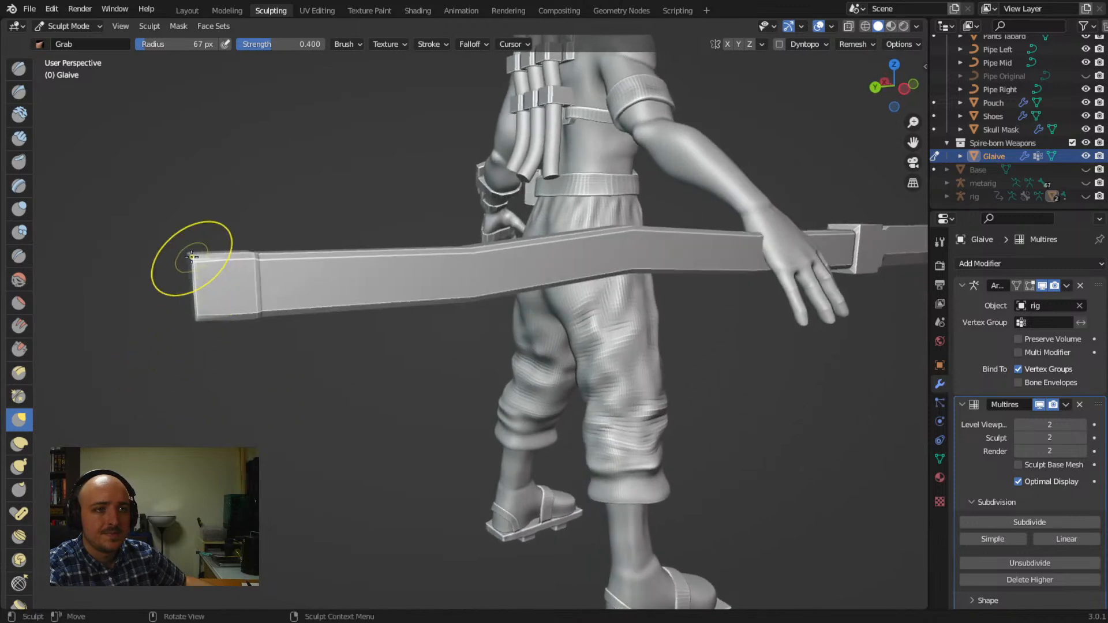
mouse_move(205, 274)
middle_down()
mouse_move(333, 322)
mouse_move(439, 396)
mouse_move(522, 334)
middle_up()
drag(632, 302, 632, 299)
drag(639, 247, 638, 242)
middle_drag(551, 309, 420, 336)
middle_drag(296, 379, 310, 371)
middle_drag(381, 338, 366, 332)
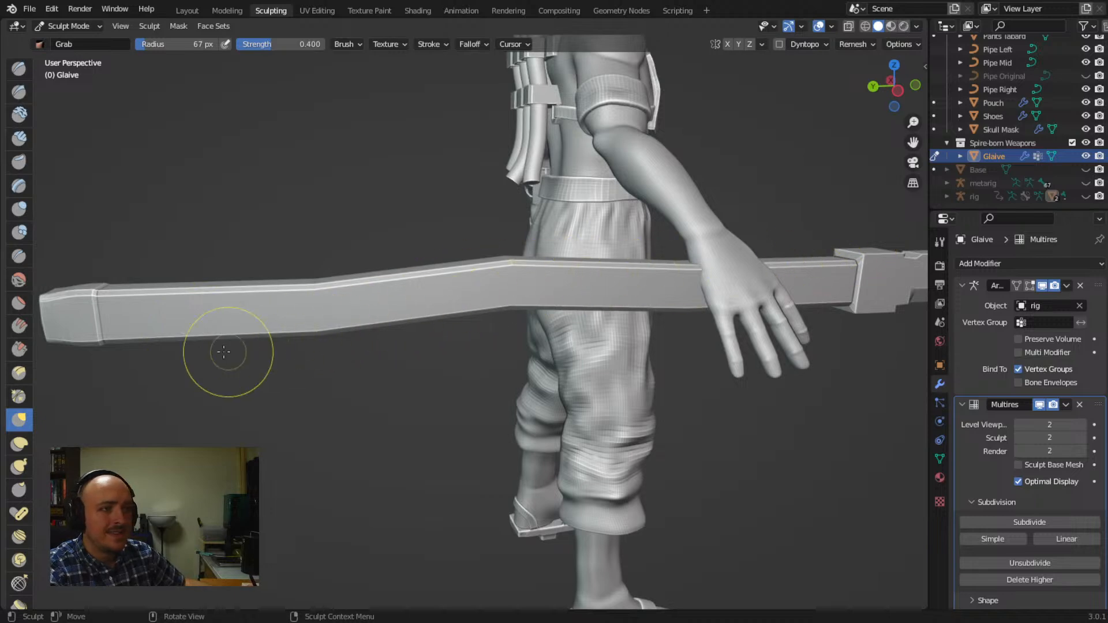
Distort the straight shaft edges around the hand with the Grab brush, working from several angles
mouse_move(248, 329)
middle_down()
mouse_move(304, 329)
mouse_move(284, 324)
middle_up()
middle_drag(459, 321, 487, 292)
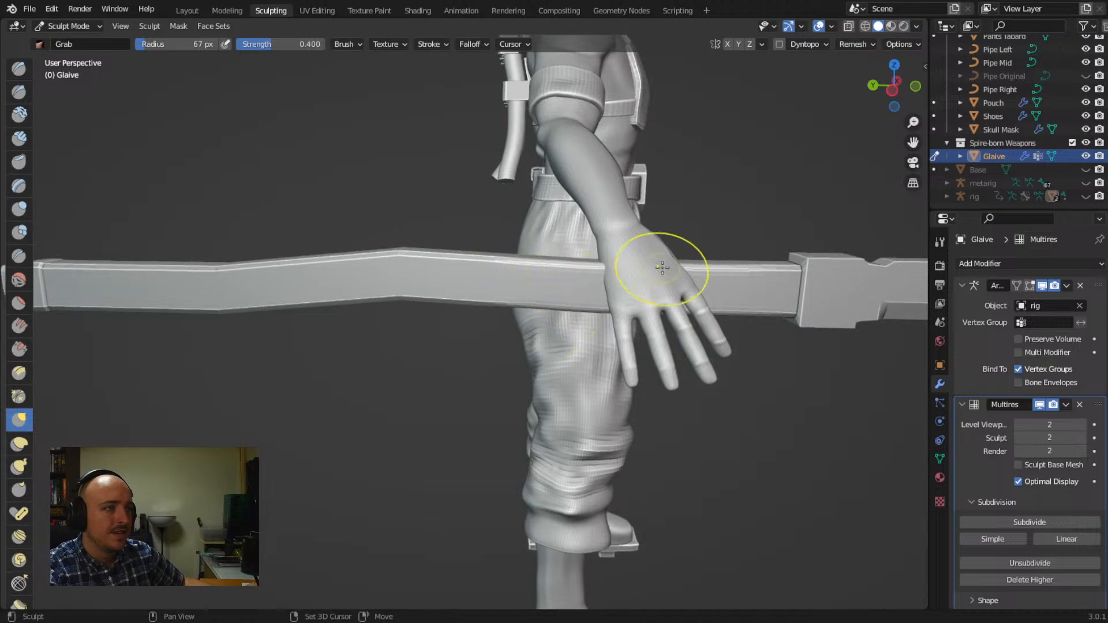
mouse_move(717, 272)
middle_down()
mouse_move(544, 366)
mouse_move(376, 437)
middle_up()
drag(116, 400, 129, 387)
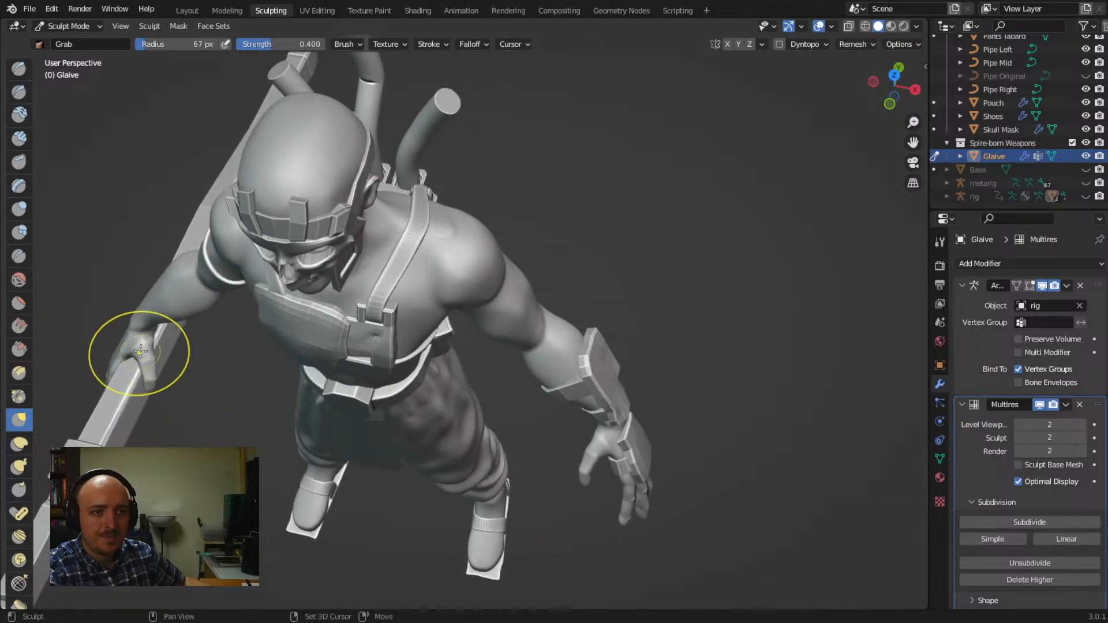
drag(155, 313, 157, 316)
mouse_move(157, 317)
middle_down()
mouse_move(206, 366)
mouse_move(155, 285)
mouse_move(156, 242)
middle_up()
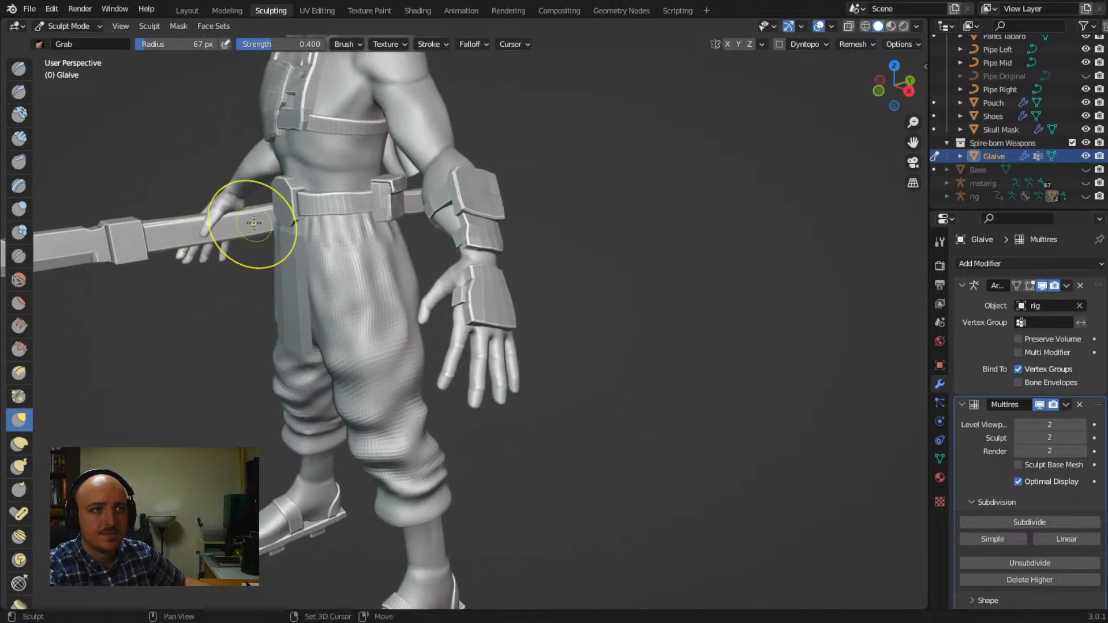
middle_drag(303, 292, 557, 283)
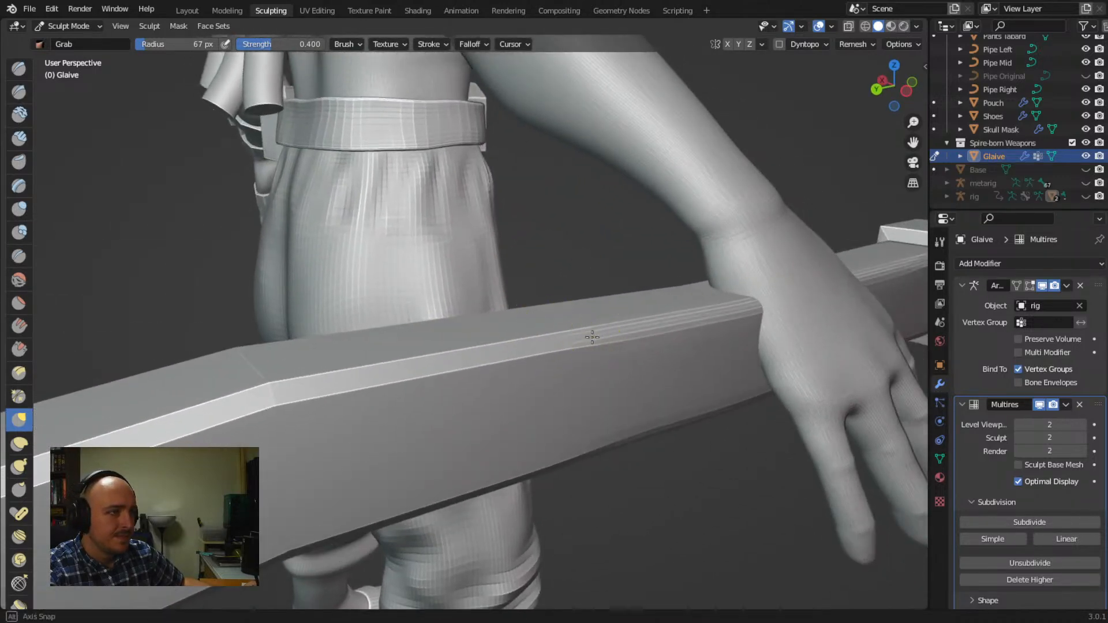
middle_drag(598, 334, 572, 334)
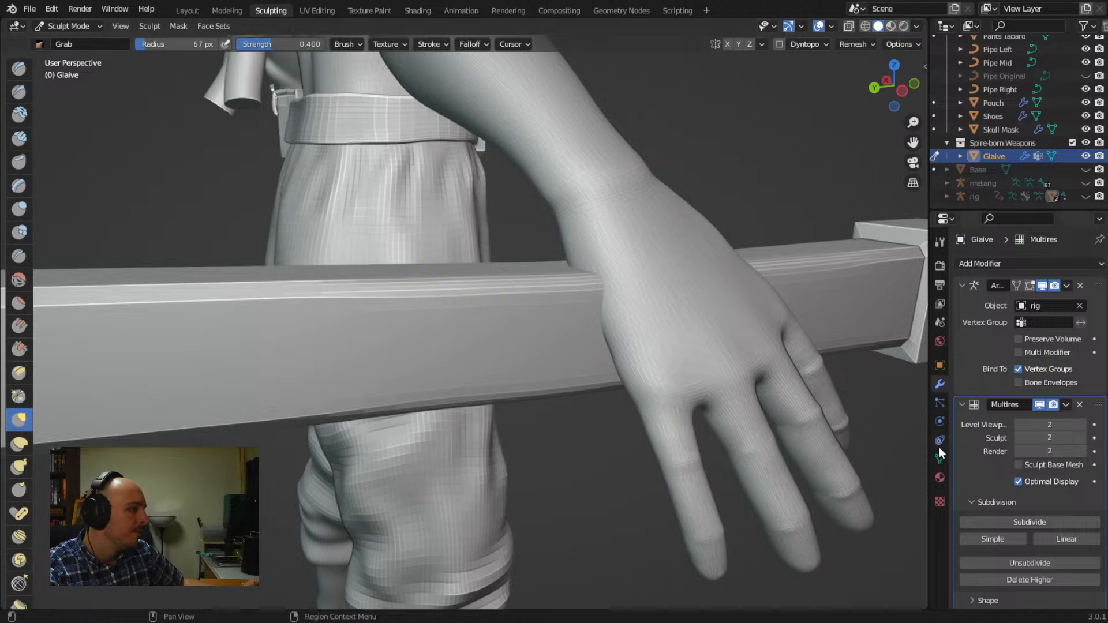
Subdivide the glaive's Multires modifier two more times with Simple, up to sculpt level 4
click(1011, 540)
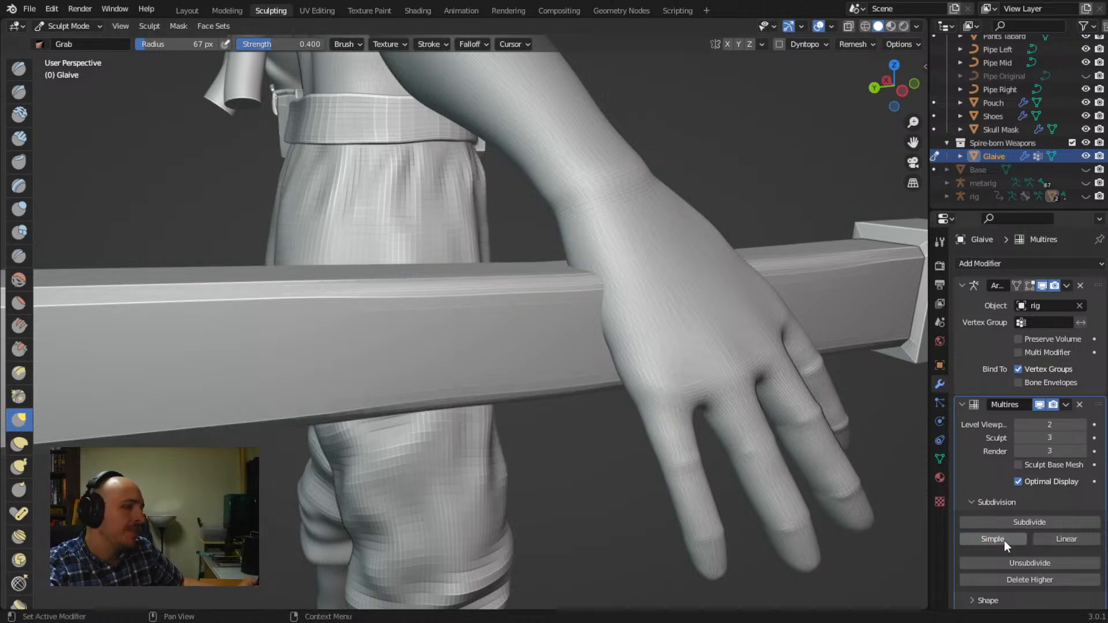
click(1006, 539)
mouse_move(549, 308)
middle_down()
mouse_move(532, 316)
mouse_move(545, 321)
middle_up()
scroll(551, 332, down, 4)
mouse_move(565, 359)
middle_down()
mouse_move(534, 343)
mouse_move(508, 363)
mouse_move(459, 321)
middle_up()
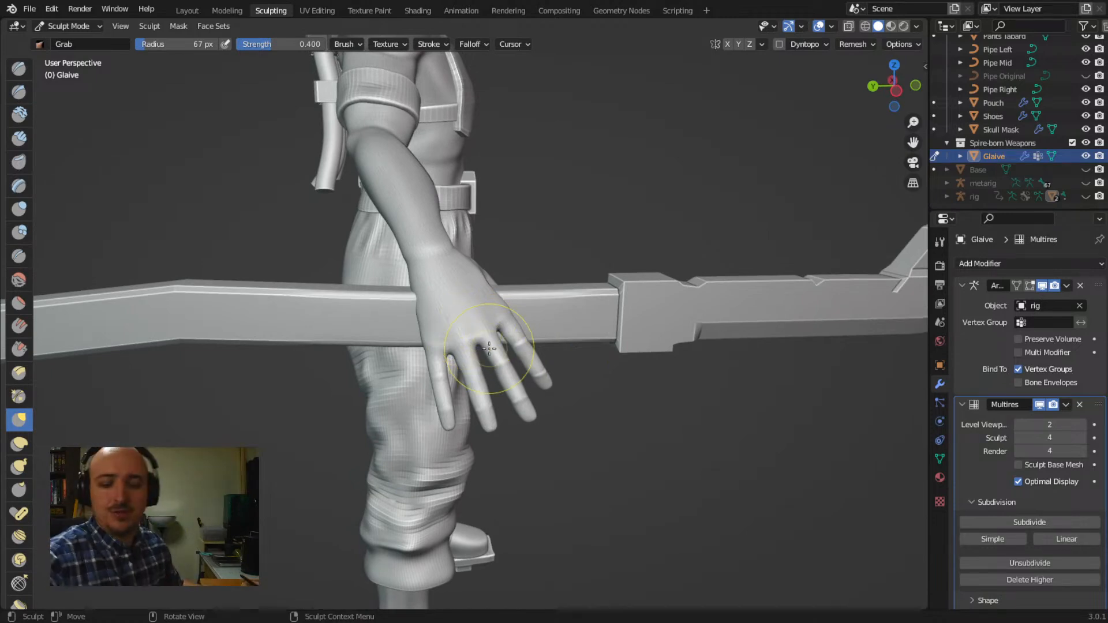
middle_drag(381, 335, 428, 325)
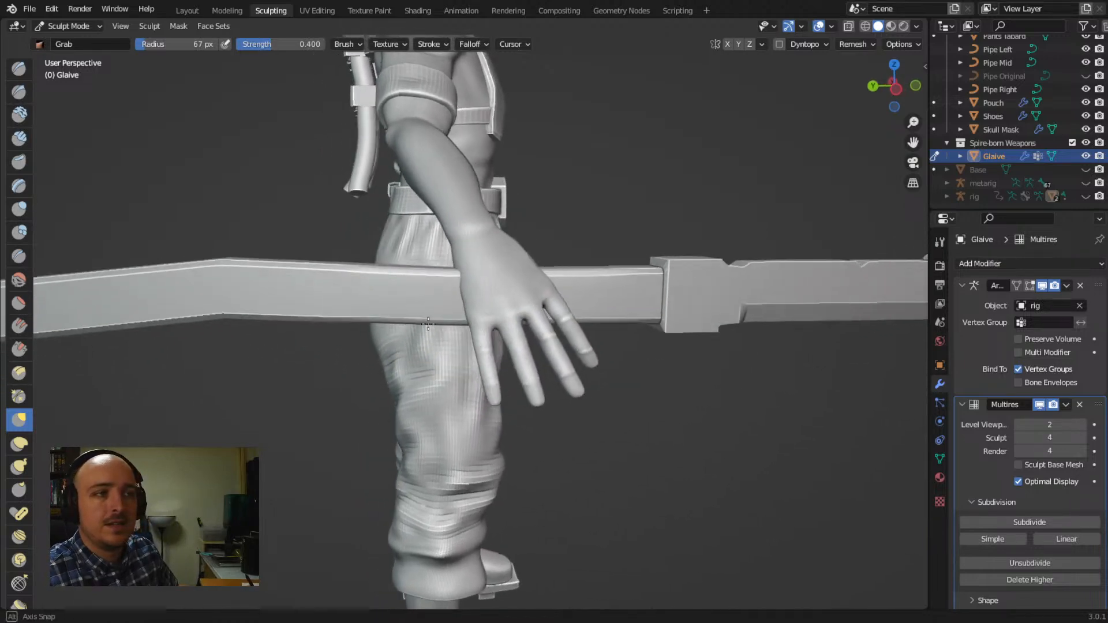
Build up raised wrap bands on the shaft's outer side behind the hand with the Layer brush at 67 px radius and strength 1
scroll(403, 304, up, 5)
scroll(476, 267, up, 2)
scroll(482, 317, up, 3)
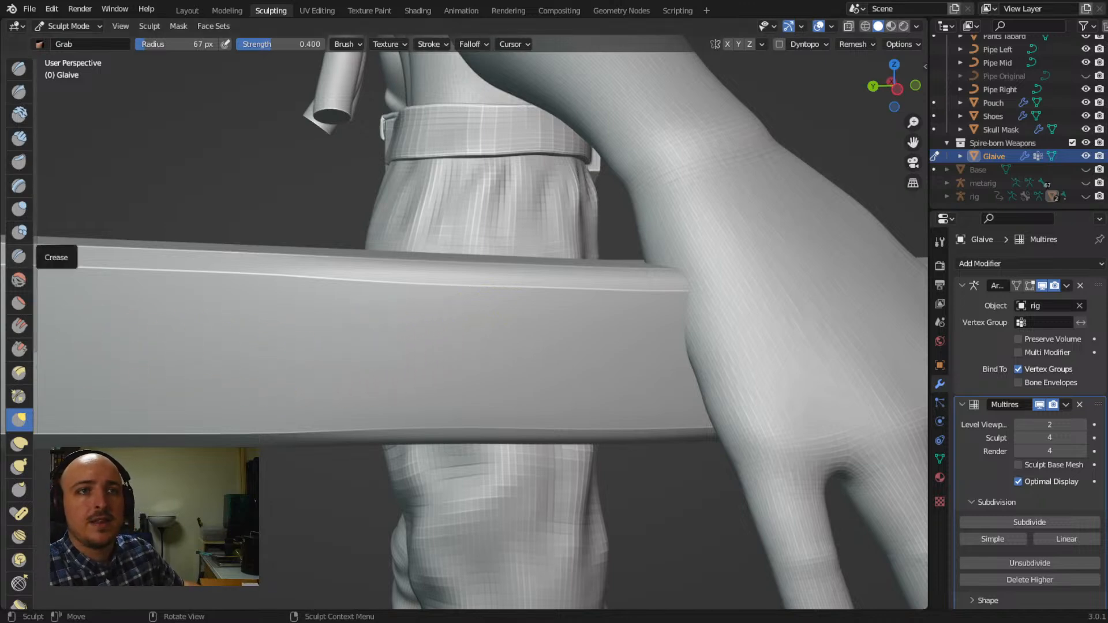
click(20, 187)
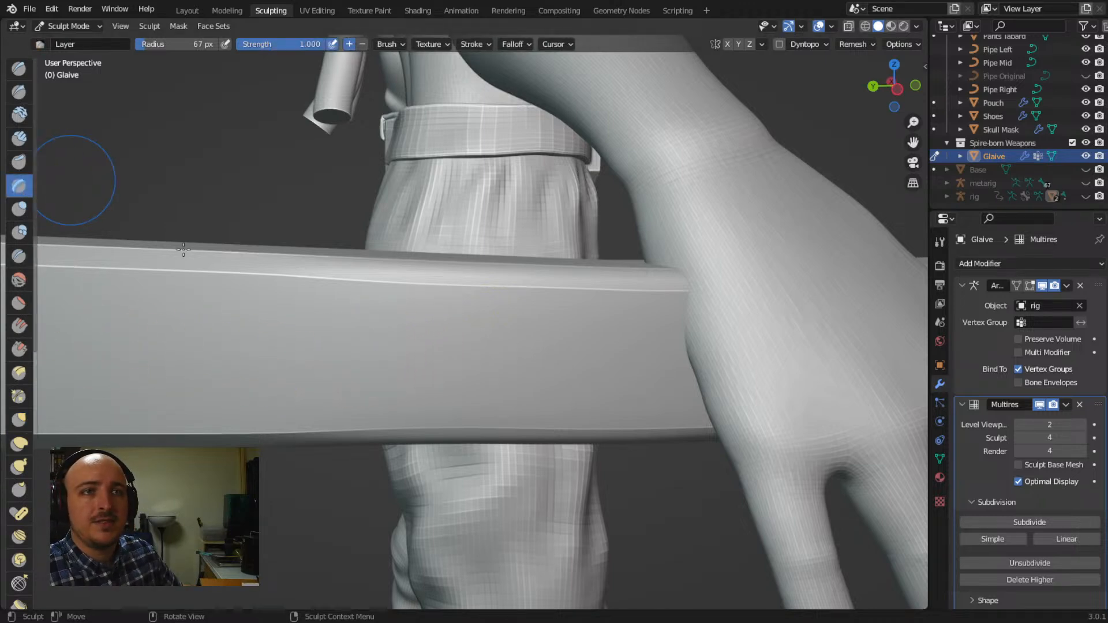
mouse_move(302, 359)
middle_down()
mouse_move(382, 350)
mouse_move(396, 378)
middle_up()
mouse_move(396, 378)
mouse_down()
mouse_move(445, 309)
mouse_move(453, 398)
mouse_up()
middle_drag(482, 361, 436, 270)
mouse_move(454, 209)
mouse_down()
mouse_move(461, 254)
mouse_move(502, 277)
mouse_move(527, 218)
mouse_move(503, 289)
mouse_move(479, 313)
mouse_up()
middle_drag(576, 246, 518, 328)
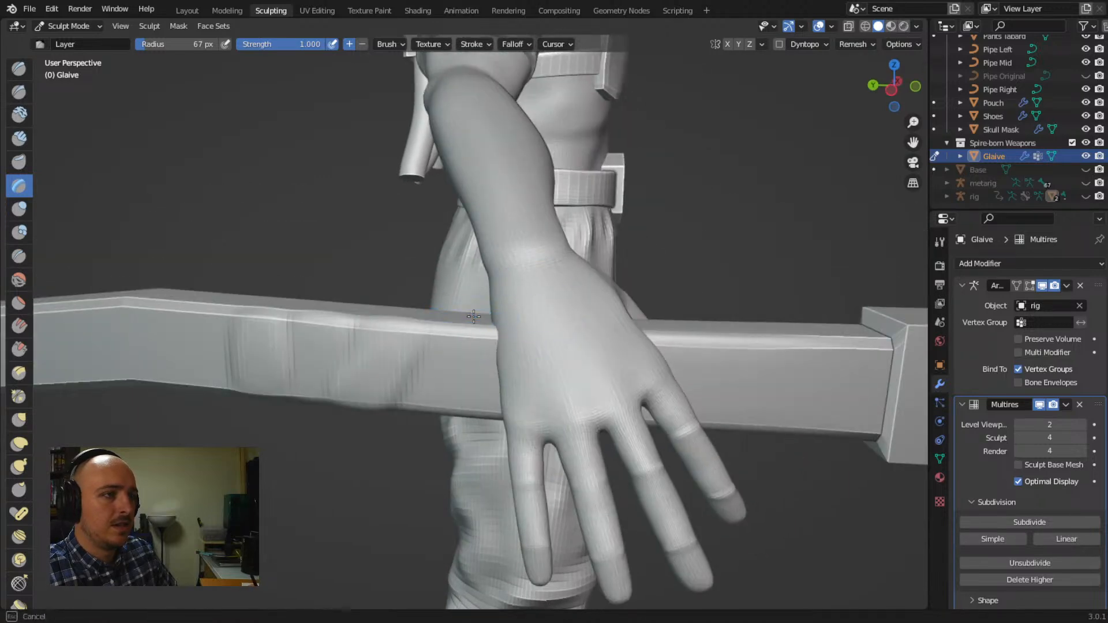
middle_drag(465, 396, 495, 322)
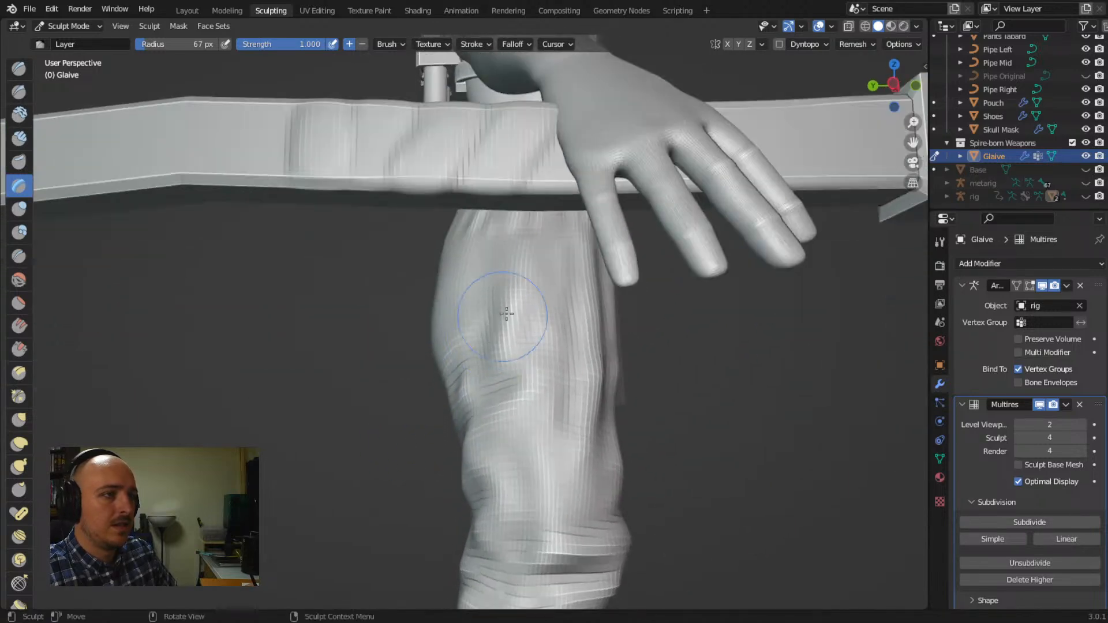
Continue the Layer brush wrapping in front of the hand and over the shaft's upper edge
middle_drag(564, 208, 520, 257)
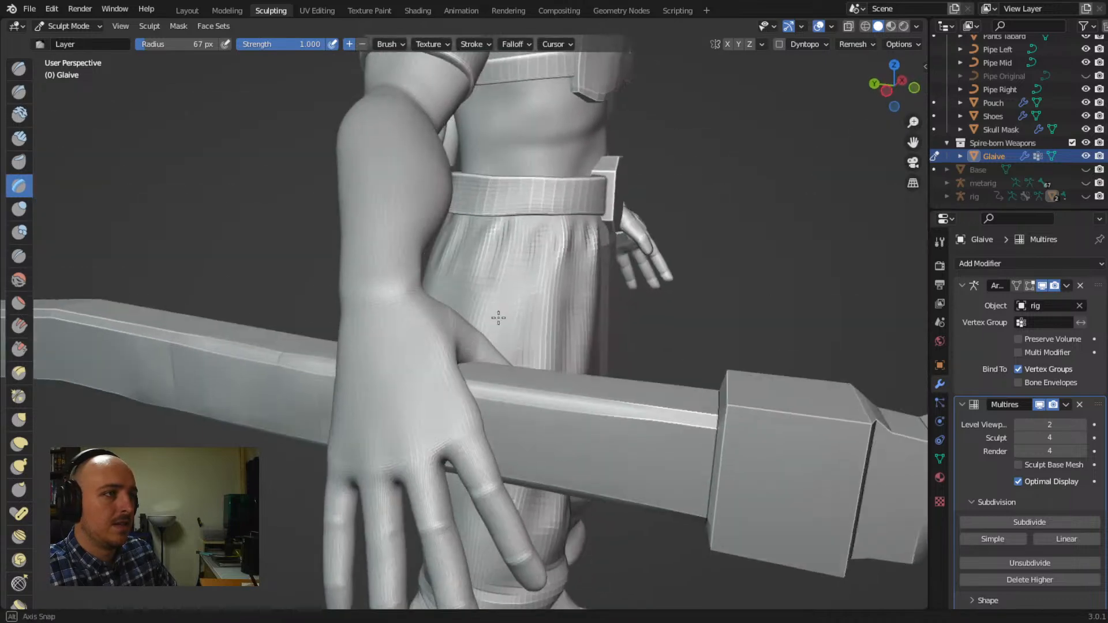
middle_drag(408, 329, 497, 317)
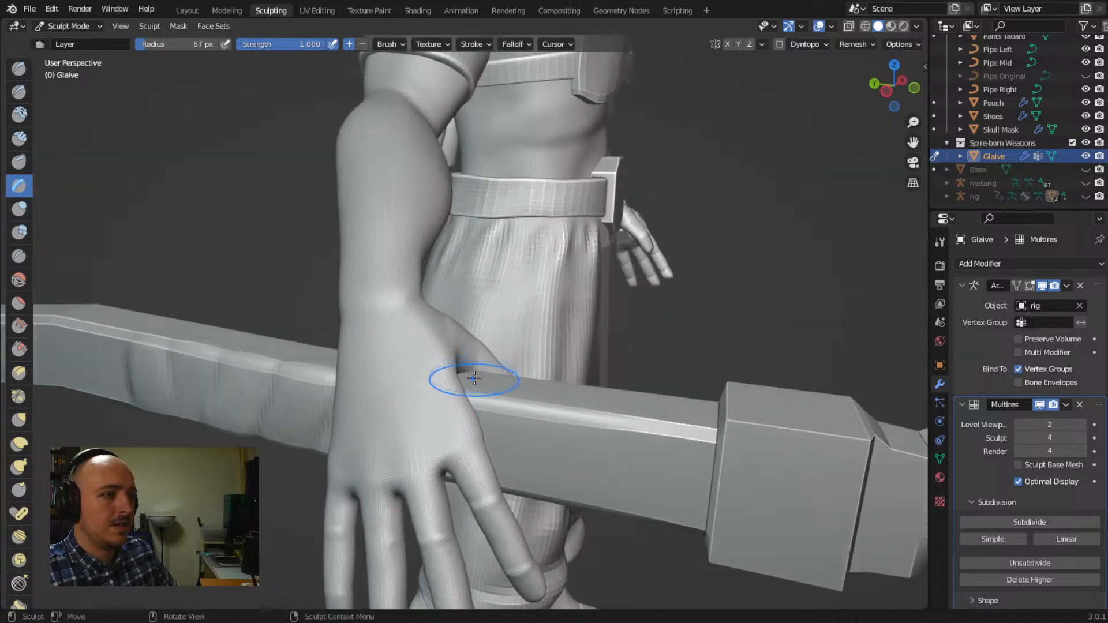
mouse_move(472, 404)
middle_down()
mouse_move(532, 231)
mouse_move(456, 426)
middle_up()
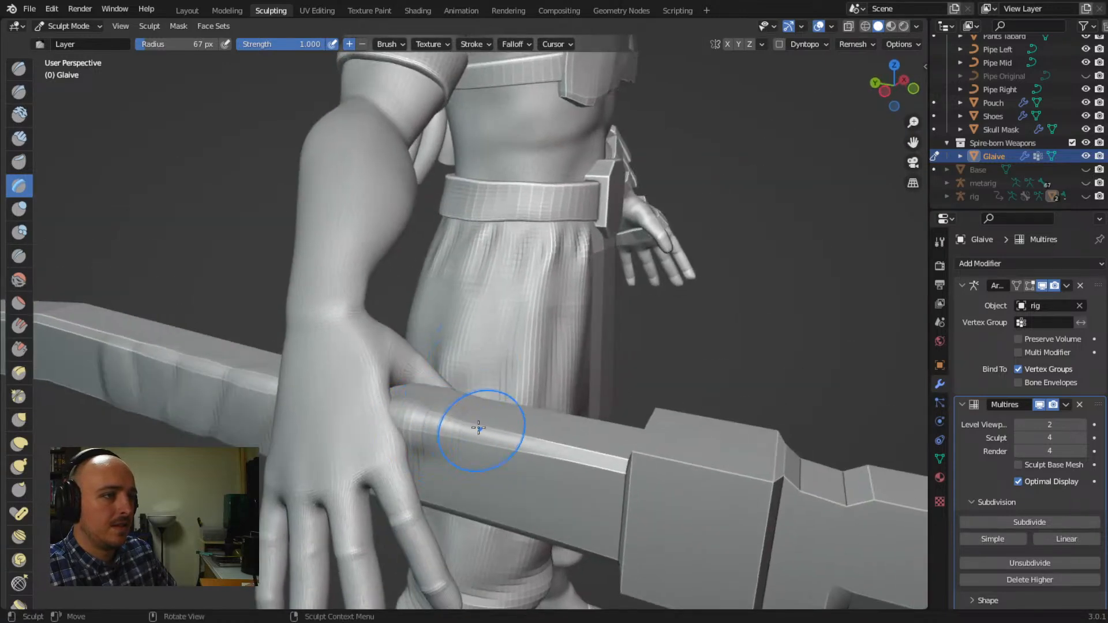
mouse_move(448, 544)
middle_down()
mouse_move(652, 161)
mouse_move(507, 384)
mouse_move(362, 461)
middle_up()
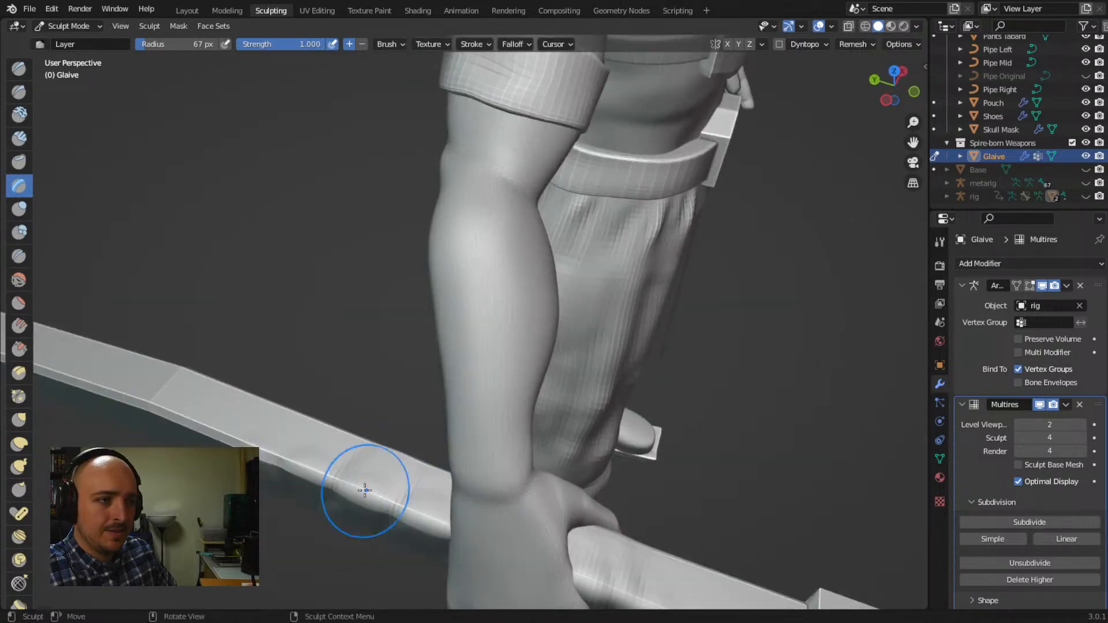
middle_drag(345, 438, 306, 483)
mouse_move(383, 445)
middle_down()
mouse_move(437, 464)
mouse_move(393, 449)
mouse_move(298, 456)
middle_up()
Carry the wrap bands across the underside of the grip with Layer brush strokes on both sides of the hand
middle_drag(363, 427, 602, 221)
mouse_move(530, 286)
middle_down()
mouse_move(467, 360)
mouse_move(494, 289)
middle_up()
mouse_move(401, 361)
mouse_down()
mouse_move(357, 405)
mouse_move(369, 370)
mouse_up()
mouse_move(303, 303)
mouse_down()
mouse_move(297, 329)
mouse_move(334, 358)
mouse_move(389, 354)
mouse_move(391, 395)
mouse_up()
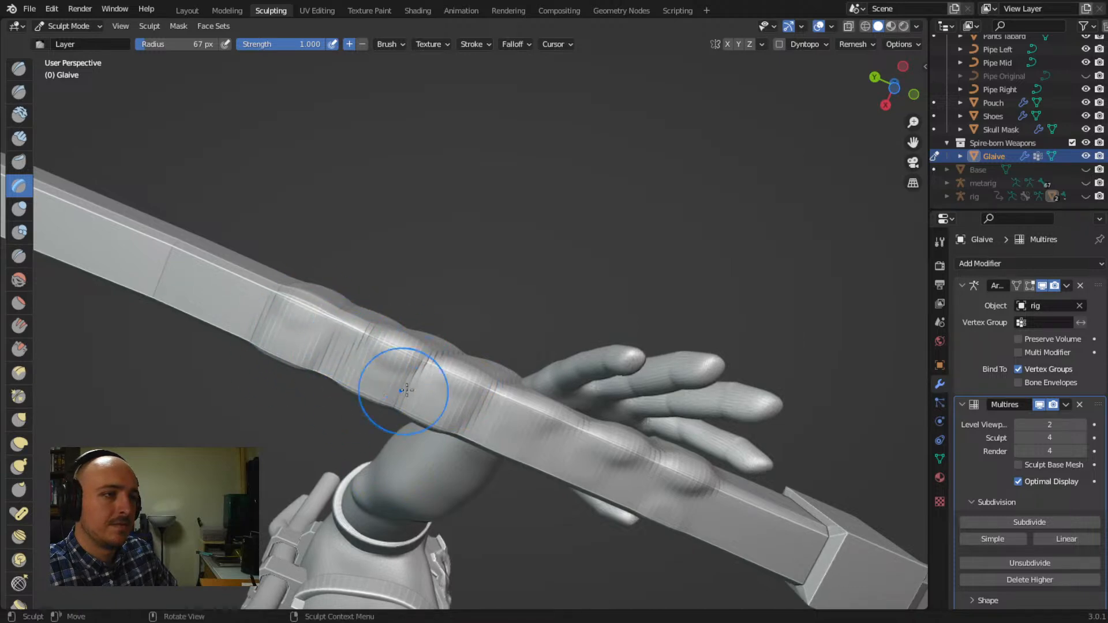
middle_drag(539, 420, 558, 382)
drag(559, 382, 545, 436)
mouse_move(647, 404)
mouse_down()
mouse_move(601, 467)
mouse_move(717, 441)
mouse_move(680, 466)
mouse_move(719, 439)
mouse_move(705, 445)
mouse_up()
middle_drag(705, 445, 663, 317)
Paint the wrap bands down the body-facing side of the shaft one after another with the Layer brush
mouse_move(335, 317)
mouse_down()
mouse_move(326, 375)
mouse_move(324, 335)
mouse_move(328, 366)
mouse_up()
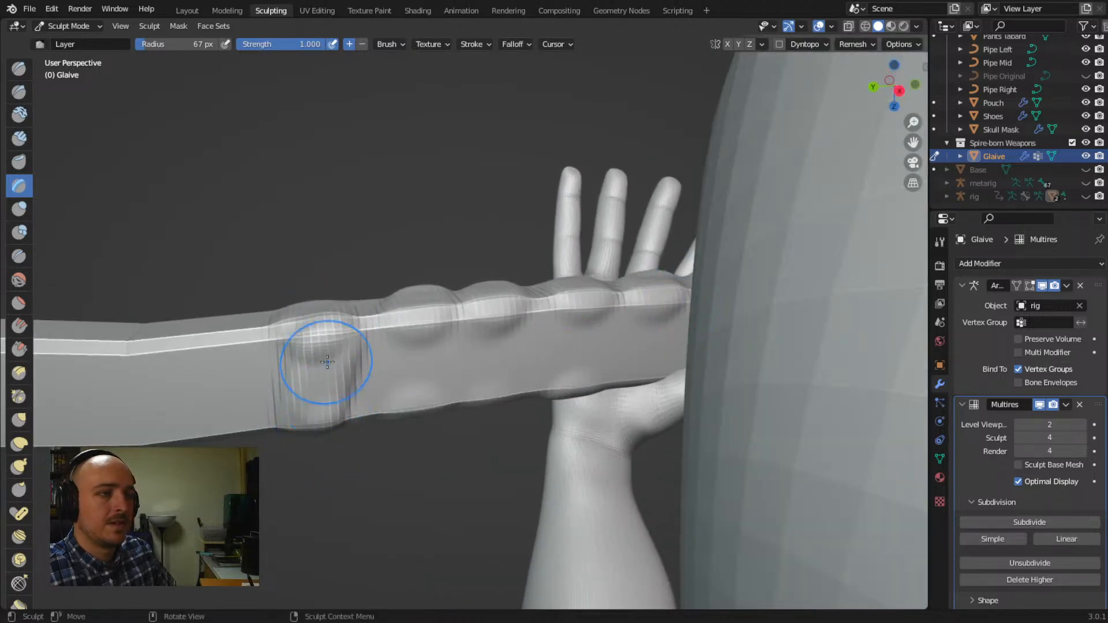
mouse_move(401, 342)
mouse_down()
mouse_move(404, 370)
mouse_move(482, 341)
mouse_move(458, 421)
mouse_move(479, 317)
mouse_up()
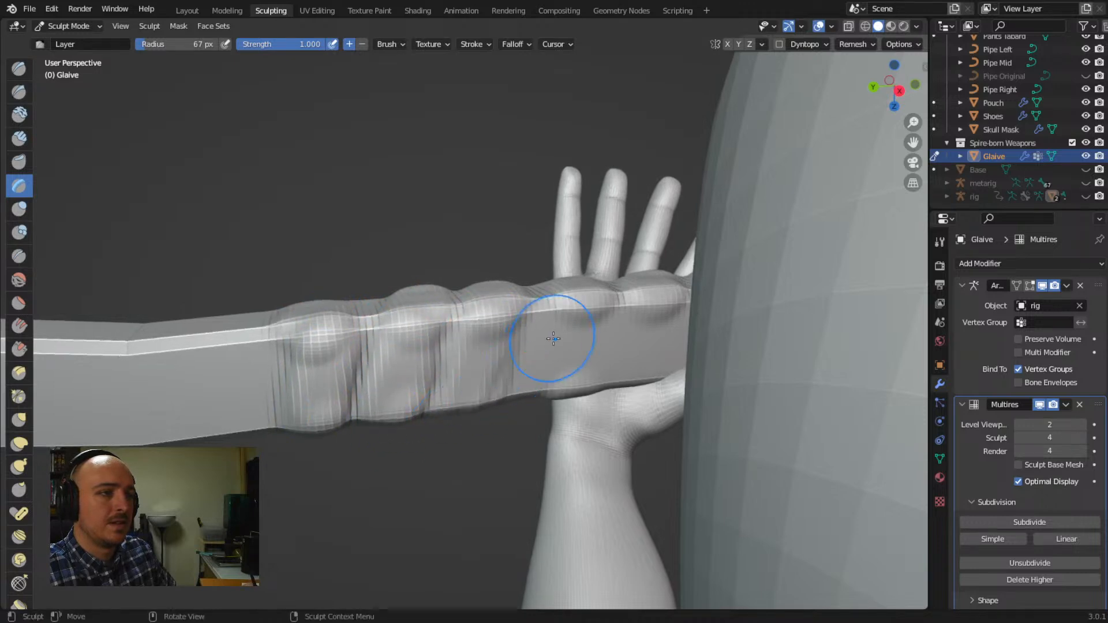
mouse_move(567, 318)
mouse_down()
mouse_move(564, 372)
mouse_move(589, 317)
mouse_move(548, 392)
mouse_up()
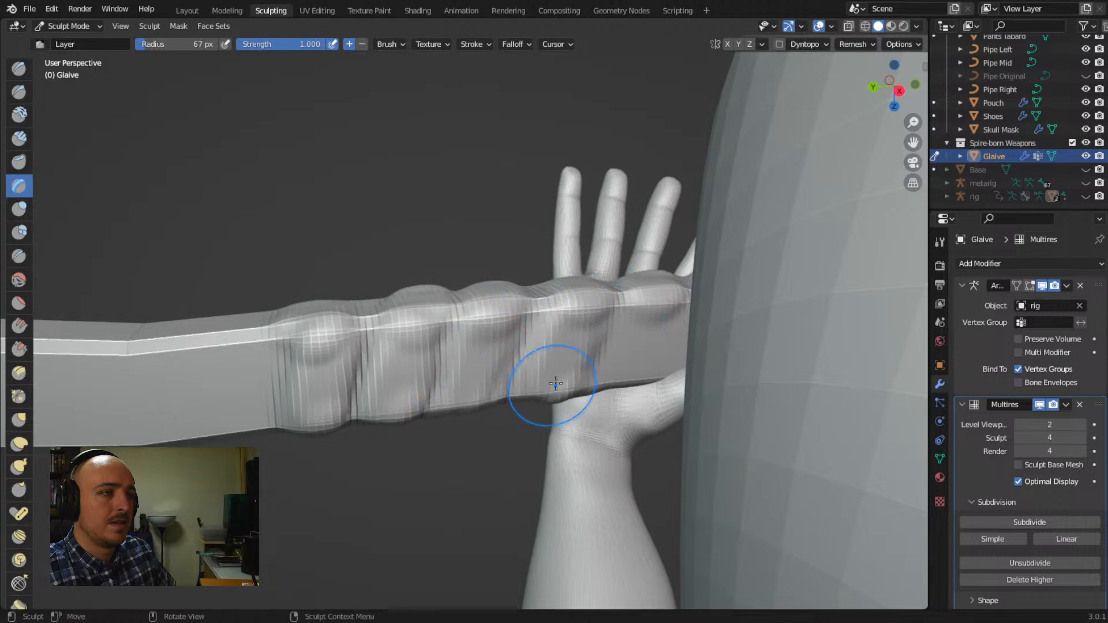
drag(650, 313, 621, 396)
drag(659, 306, 644, 358)
Extend the wrap bands across the palm area beside the thumb and thicken them along the grip's lower edge
middle_drag(644, 358, 529, 370)
mouse_move(646, 340)
mouse_down()
mouse_move(640, 392)
mouse_move(618, 428)
mouse_move(673, 374)
mouse_move(564, 339)
mouse_up()
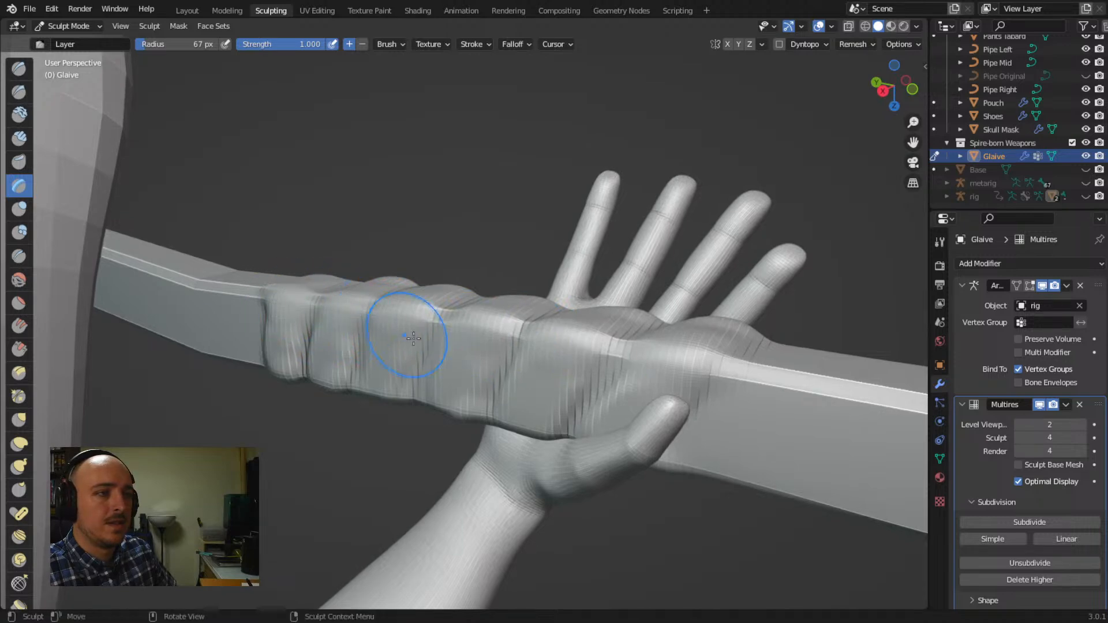
drag(413, 317, 386, 392)
mouse_move(460, 332)
mouse_down()
mouse_move(438, 399)
mouse_move(564, 347)
mouse_up()
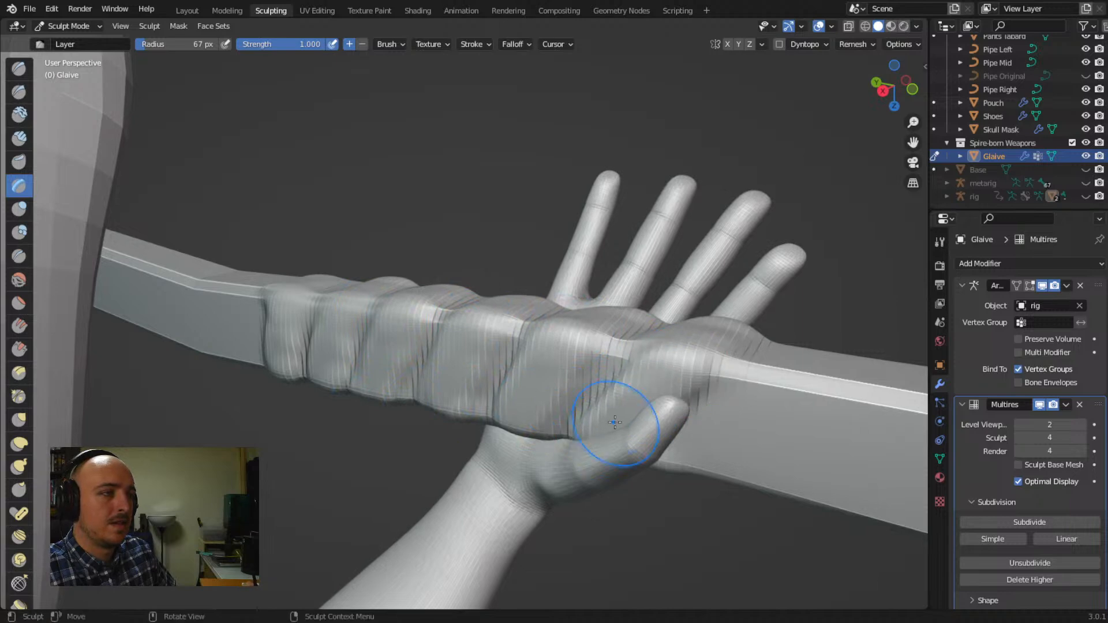
middle_drag(502, 367, 491, 384)
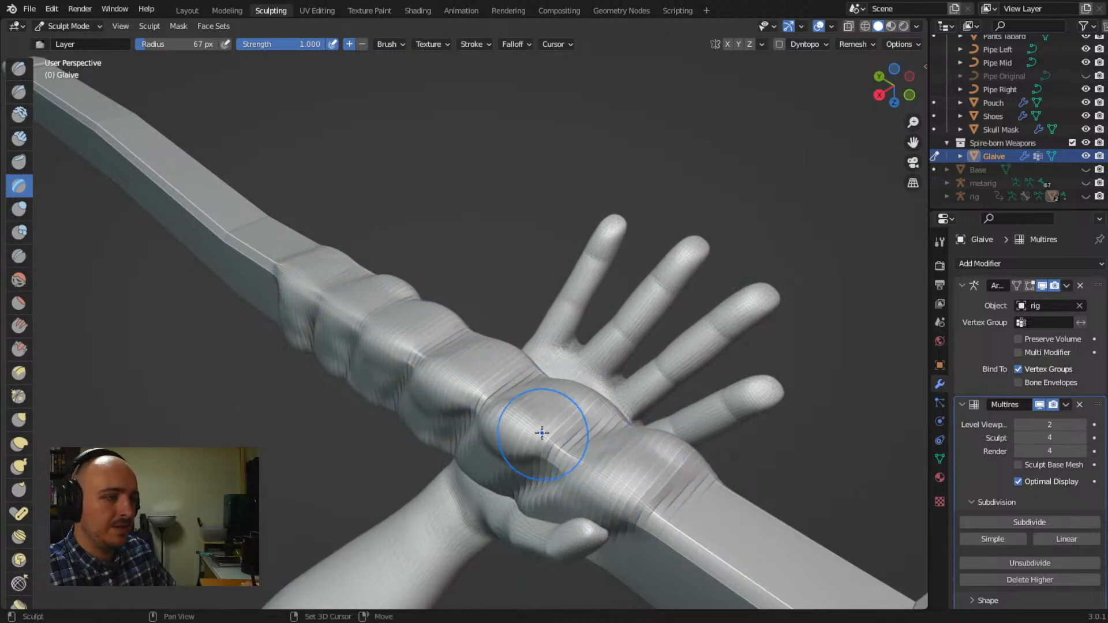
drag(456, 389, 443, 382)
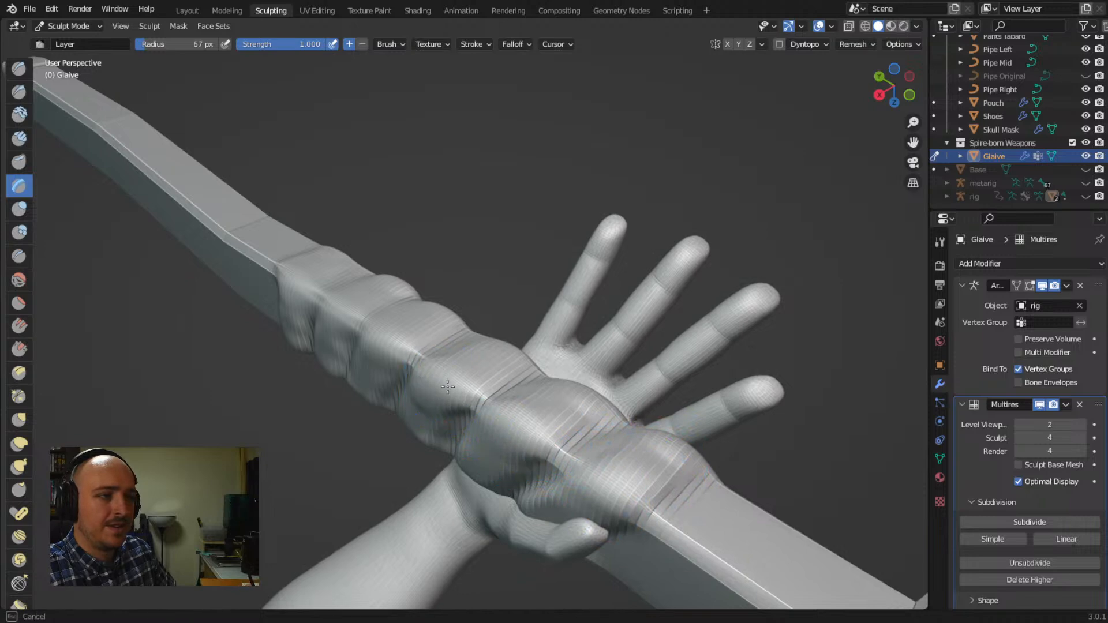
drag(388, 341, 360, 322)
Join the wrap bands across the top face of the shaft behind the hand with the Layer brush
mouse_move(359, 321)
middle_down()
mouse_move(577, 362)
mouse_move(554, 347)
mouse_move(502, 216)
mouse_move(489, 283)
mouse_move(497, 322)
mouse_move(512, 293)
mouse_move(518, 340)
middle_up()
middle_drag(437, 332, 426, 394)
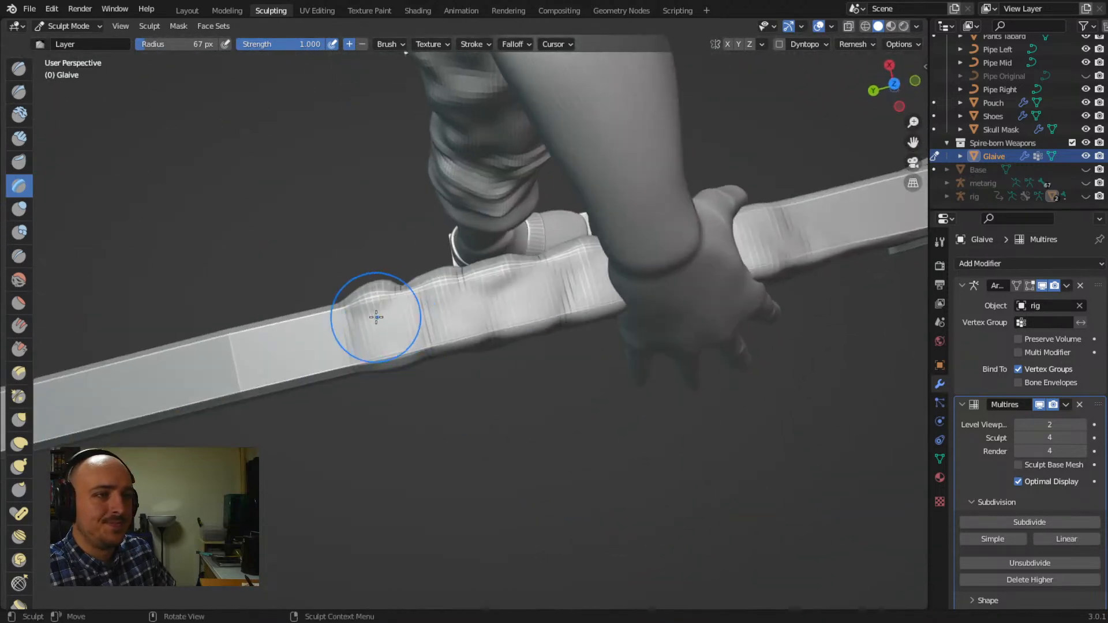
mouse_move(386, 298)
mouse_down()
mouse_move(380, 290)
mouse_move(385, 358)
mouse_up()
drag(445, 276, 447, 282)
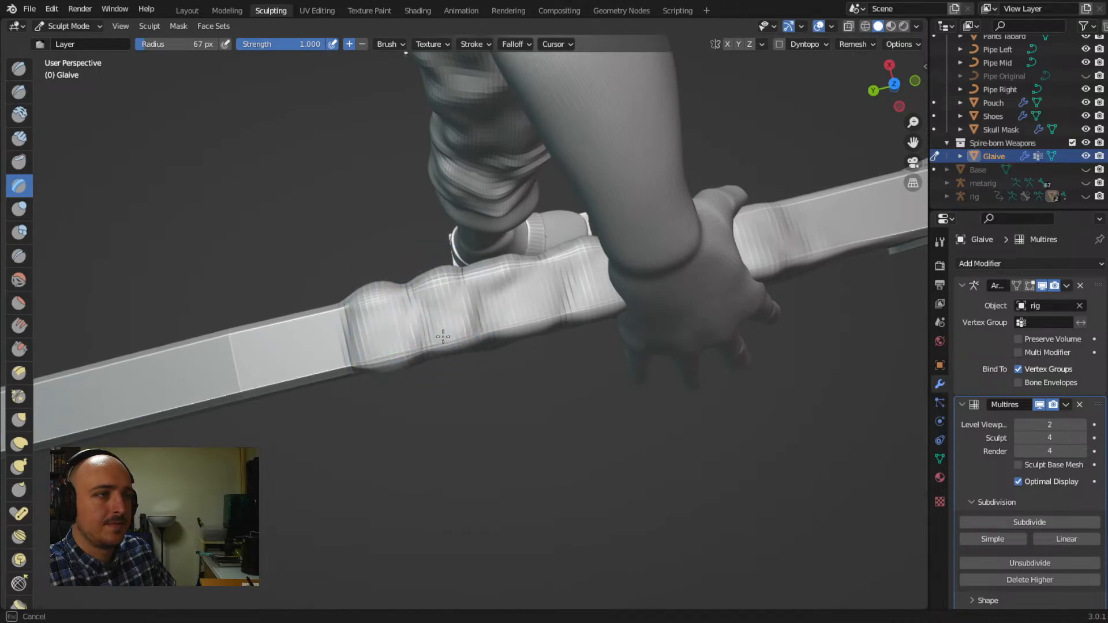
middle_drag(528, 313, 489, 279)
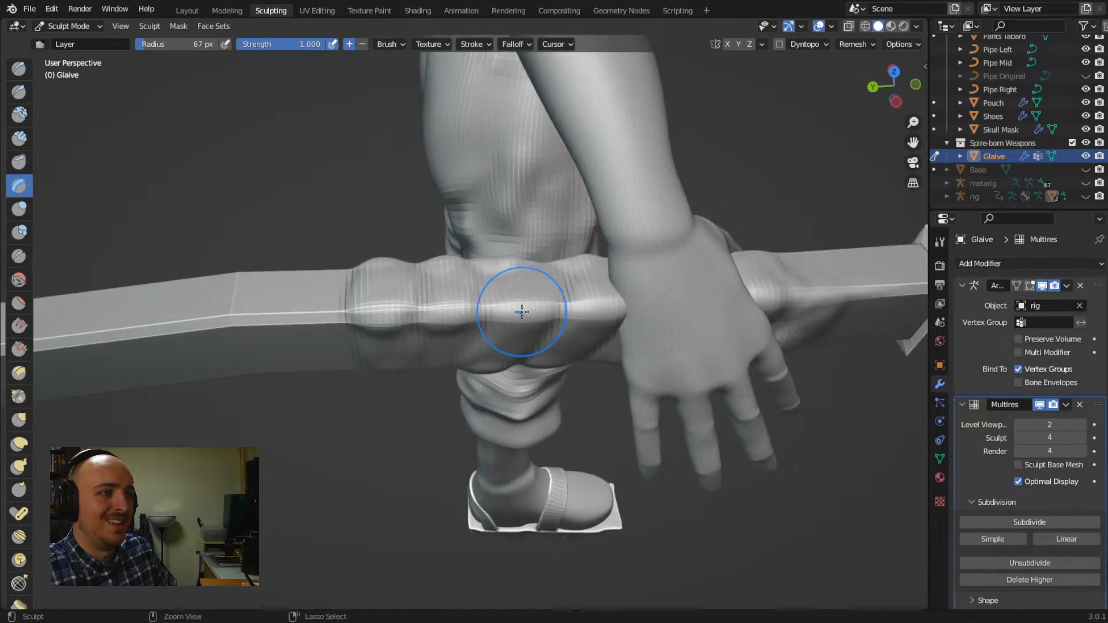
middle_drag(504, 321, 503, 331)
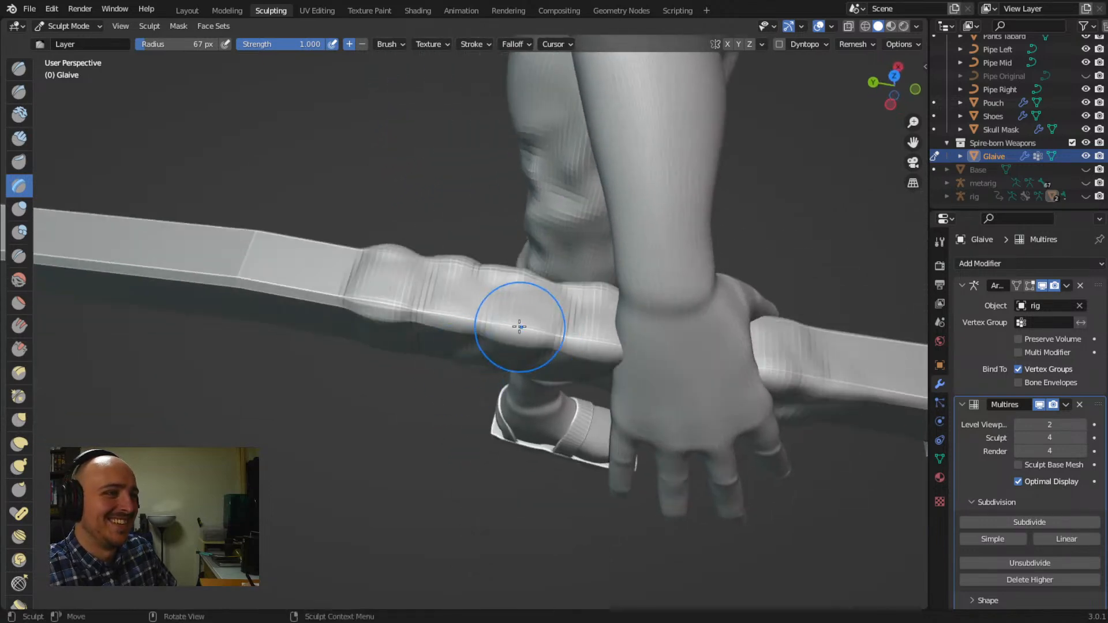
mouse_move(597, 307)
mouse_down()
mouse_move(549, 306)
mouse_move(594, 324)
mouse_move(588, 351)
mouse_move(495, 277)
mouse_move(460, 302)
mouse_move(437, 276)
mouse_move(416, 293)
mouse_move(424, 282)
mouse_move(537, 292)
mouse_up()
Fill the remaining gaps in the wrap bands on the grip's outer side, behind and in front of the hand
mouse_move(537, 293)
middle_down()
mouse_move(577, 260)
mouse_move(539, 235)
middle_up()
mouse_move(514, 315)
shift+middle_down()
mouse_move(467, 389)
mouse_move(462, 351)
shift+middle_up()
mouse_move(435, 365)
mouse_down()
mouse_move(436, 376)
mouse_move(511, 363)
mouse_move(533, 378)
mouse_move(577, 378)
mouse_move(508, 379)
mouse_up()
drag(370, 375, 378, 339)
middle_drag(401, 383, 367, 369)
middle_drag(536, 362, 494, 371)
mouse_move(623, 385)
shift+middle_down()
mouse_move(598, 373)
mouse_move(509, 381)
shift+middle_up()
mouse_move(580, 429)
mouse_down()
mouse_move(609, 414)
mouse_move(574, 441)
mouse_move(635, 424)
mouse_move(663, 442)
mouse_move(670, 453)
mouse_move(634, 478)
mouse_up()
middle_drag(636, 426, 650, 384)
mouse_move(686, 388)
mouse_down()
mouse_move(686, 374)
mouse_move(670, 386)
mouse_up()
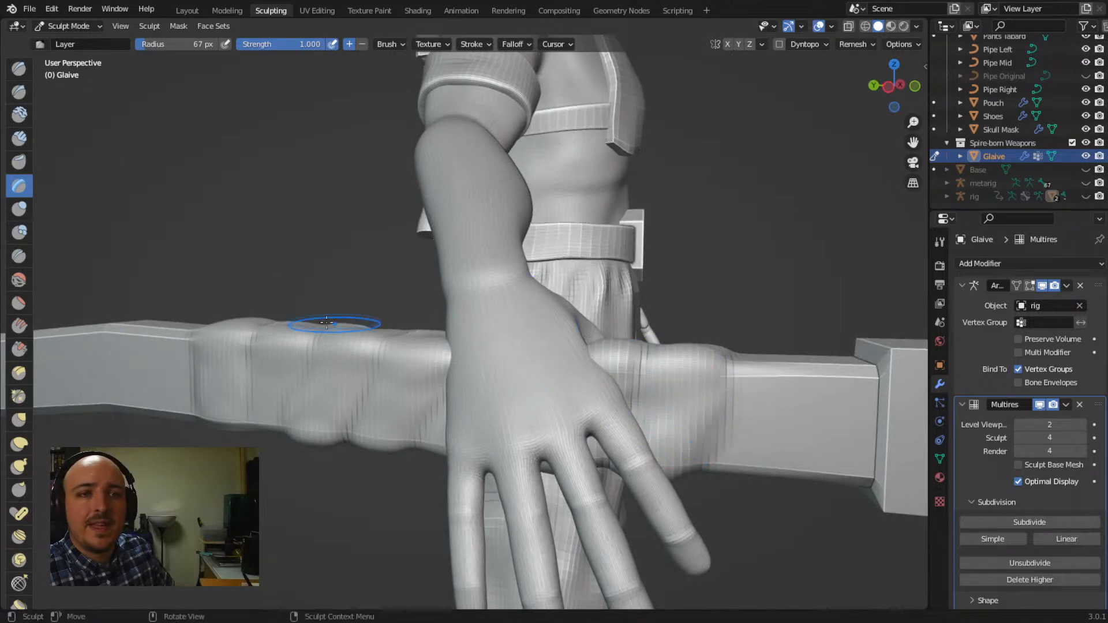
Crease the seams between the wrap bands just behind the hand, across the grip's outer side and top, with the Crease brush
click(24, 252)
mouse_move(378, 408)
middle_down()
mouse_move(413, 423)
mouse_move(436, 368)
mouse_move(428, 351)
middle_up()
shift+middle_drag(415, 410, 475, 344)
mouse_move(486, 314)
mouse_down()
mouse_move(467, 340)
mouse_move(495, 297)
mouse_up()
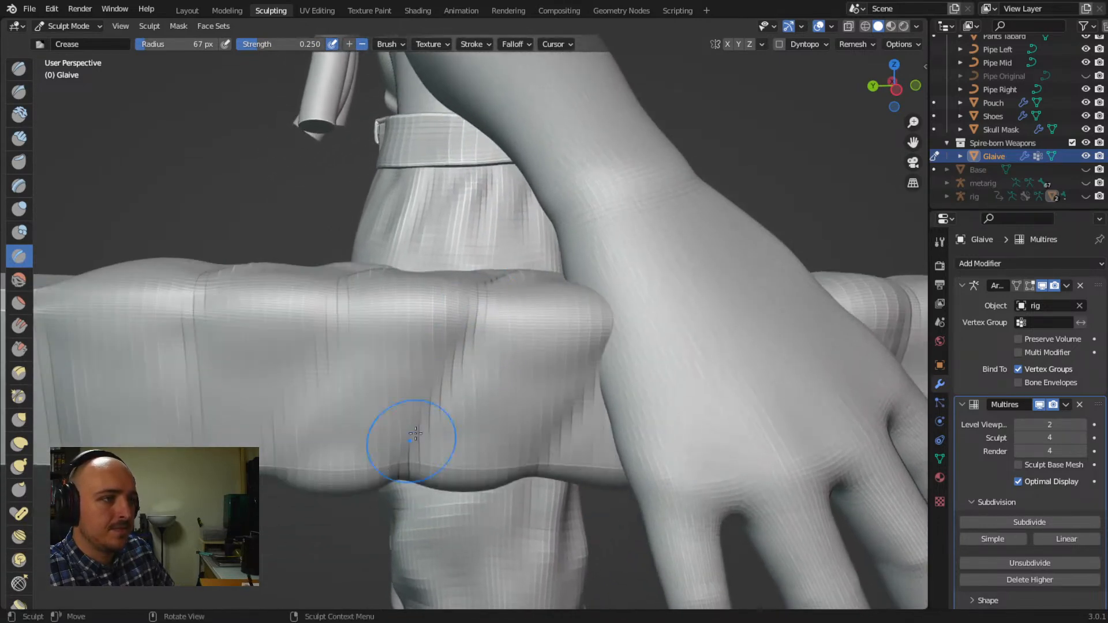
middle_drag(421, 427, 470, 358)
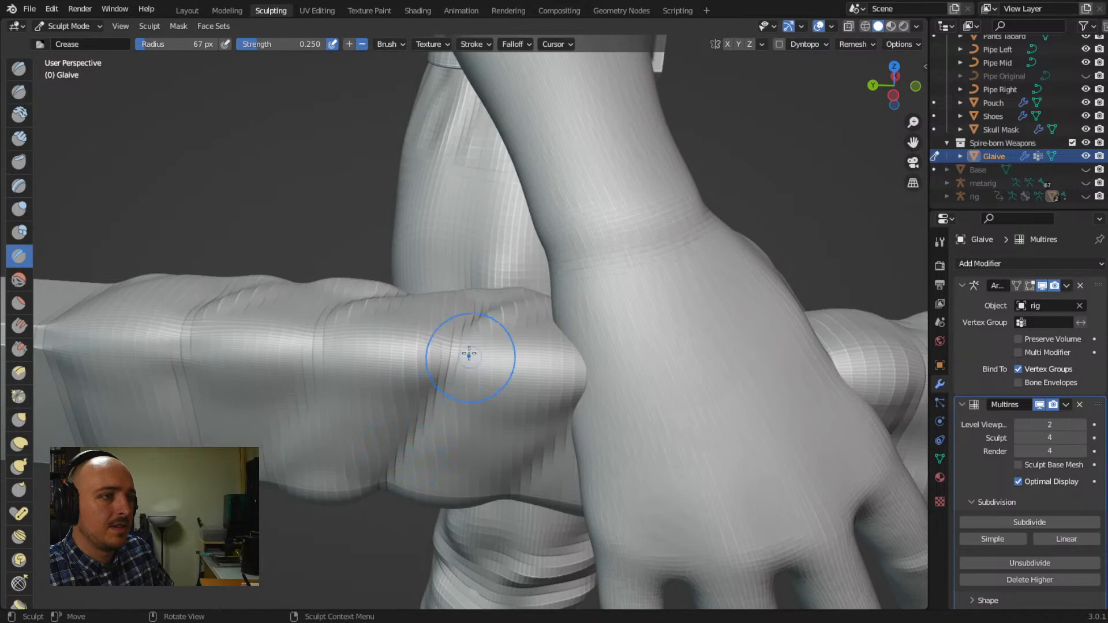
drag(503, 316, 506, 311)
middle_drag(396, 393, 438, 376)
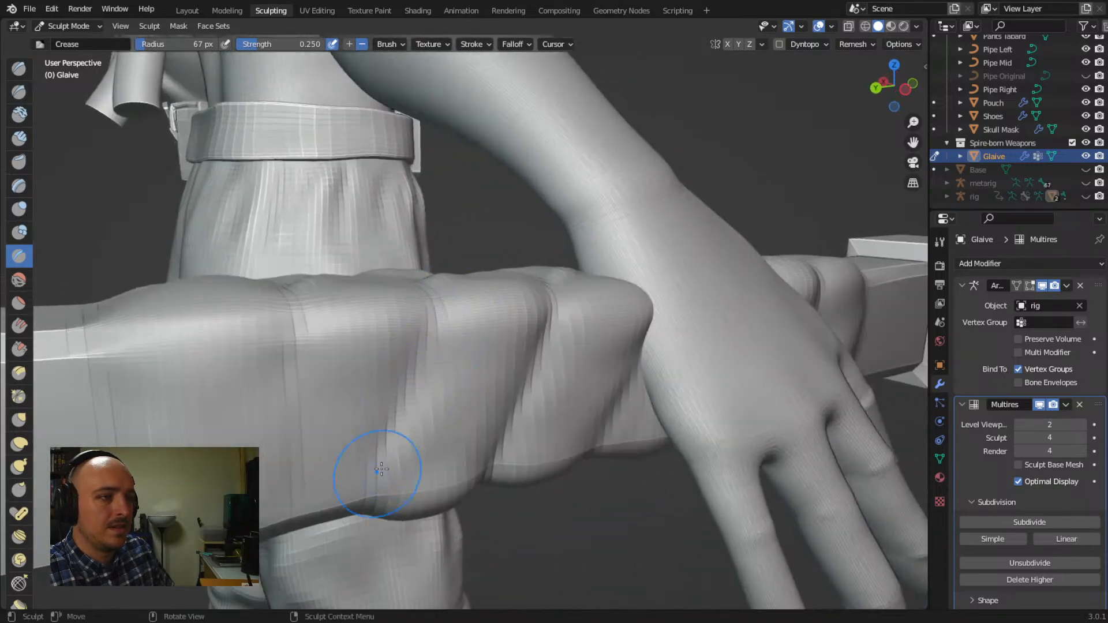
Deepen the creases between the wrap bands farther back along the shaft, over the grip's upper edge
middle_drag(399, 410, 361, 410)
drag(361, 411, 389, 345)
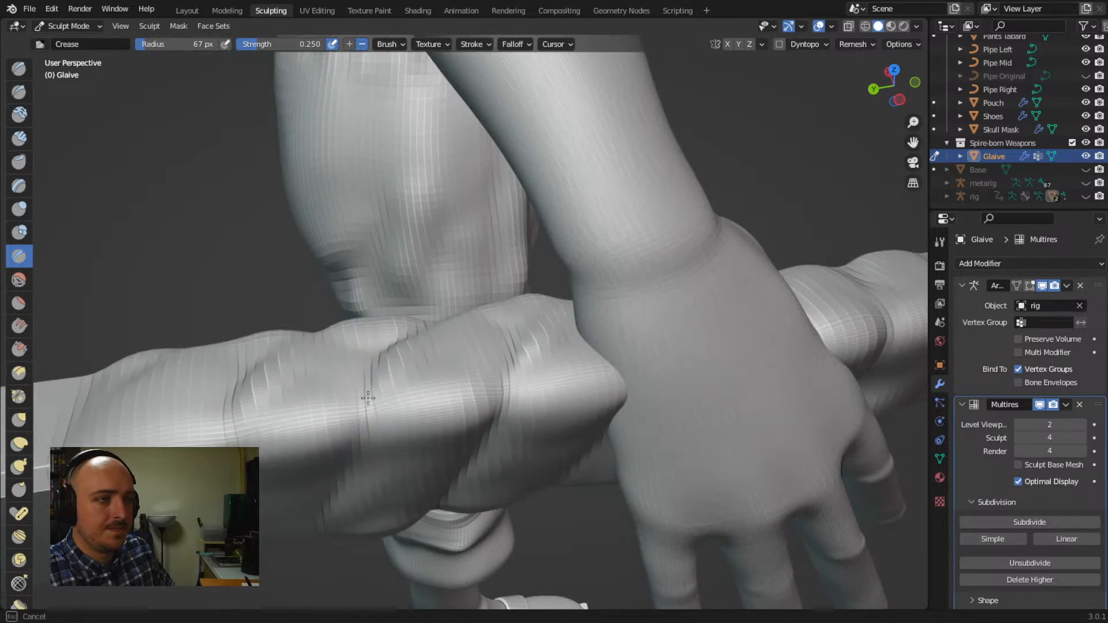
mouse_move(408, 336)
middle_down()
mouse_move(451, 375)
mouse_move(543, 357)
middle_up()
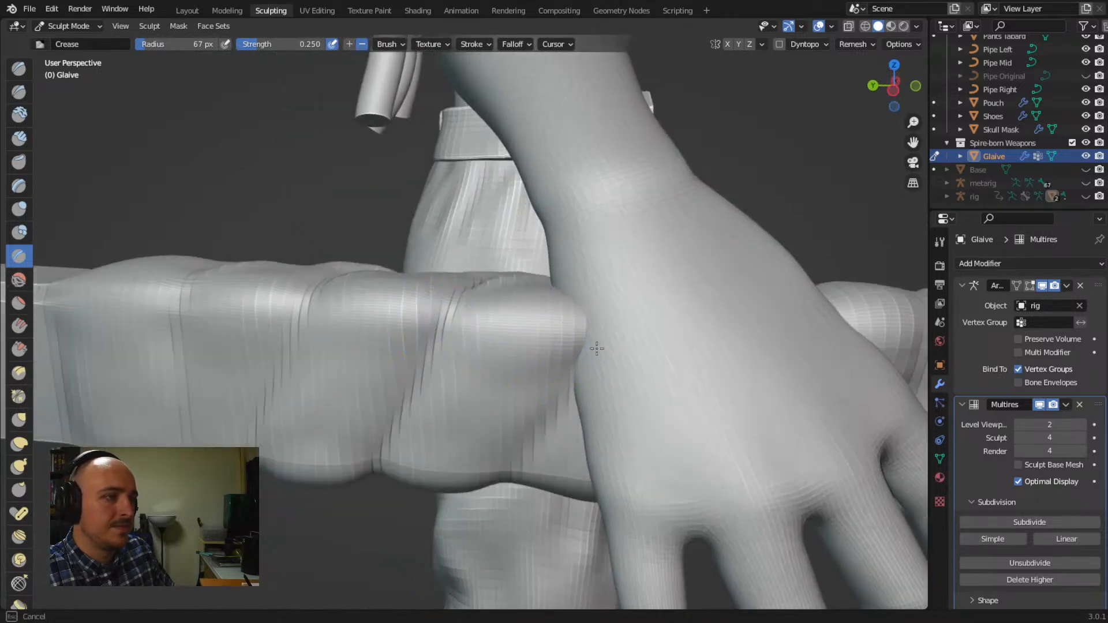
middle_drag(520, 457, 509, 333)
middle_drag(404, 432, 355, 417)
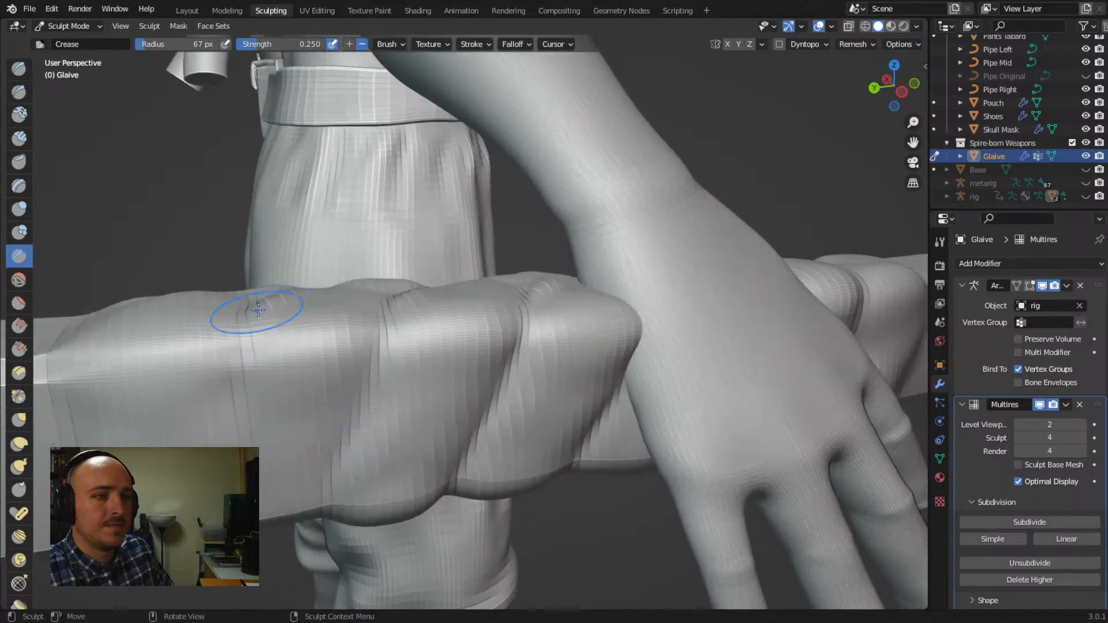
middle_drag(243, 426, 214, 372)
mouse_move(317, 314)
middle_down()
mouse_move(371, 388)
mouse_move(421, 408)
mouse_move(379, 425)
mouse_move(373, 447)
mouse_move(404, 439)
mouse_move(445, 371)
mouse_move(372, 395)
mouse_move(371, 383)
middle_up()
Examine the wrapped grip in proportion to the whole glaive and character, then in front of the hand and on its body-facing side
scroll(375, 416, down, 8)
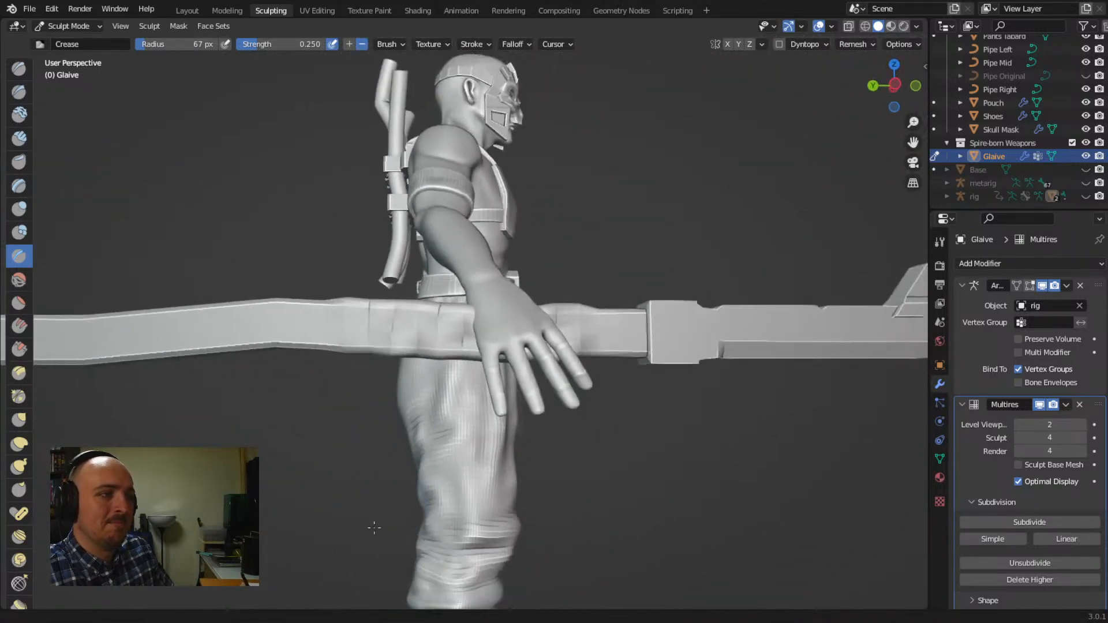
ctrl+middle_drag(398, 436, 395, 480)
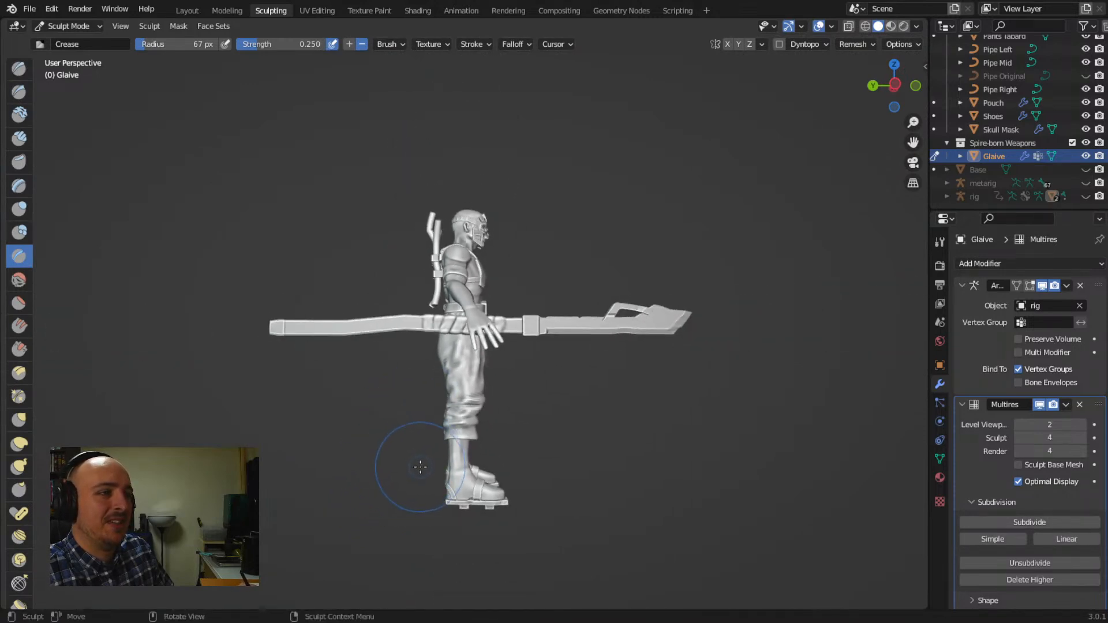
middle_drag(518, 442, 471, 475)
ctrl+middle_drag(418, 407, 459, 448)
ctrl+middle_drag(479, 392, 599, 229)
ctrl+middle_drag(539, 338, 576, 214)
mouse_move(624, 342)
ctrl+middle_down()
mouse_move(606, 389)
mouse_move(614, 383)
mouse_move(554, 346)
ctrl+middle_up()
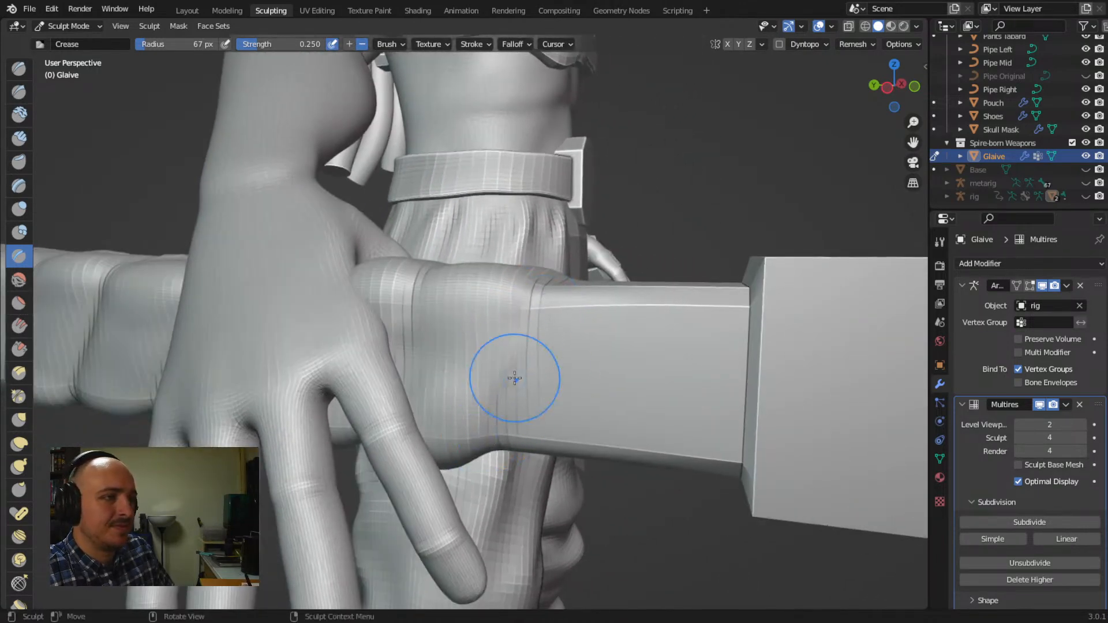
mouse_move(507, 384)
middle_down()
mouse_move(466, 458)
mouse_move(317, 458)
mouse_move(292, 388)
middle_up()
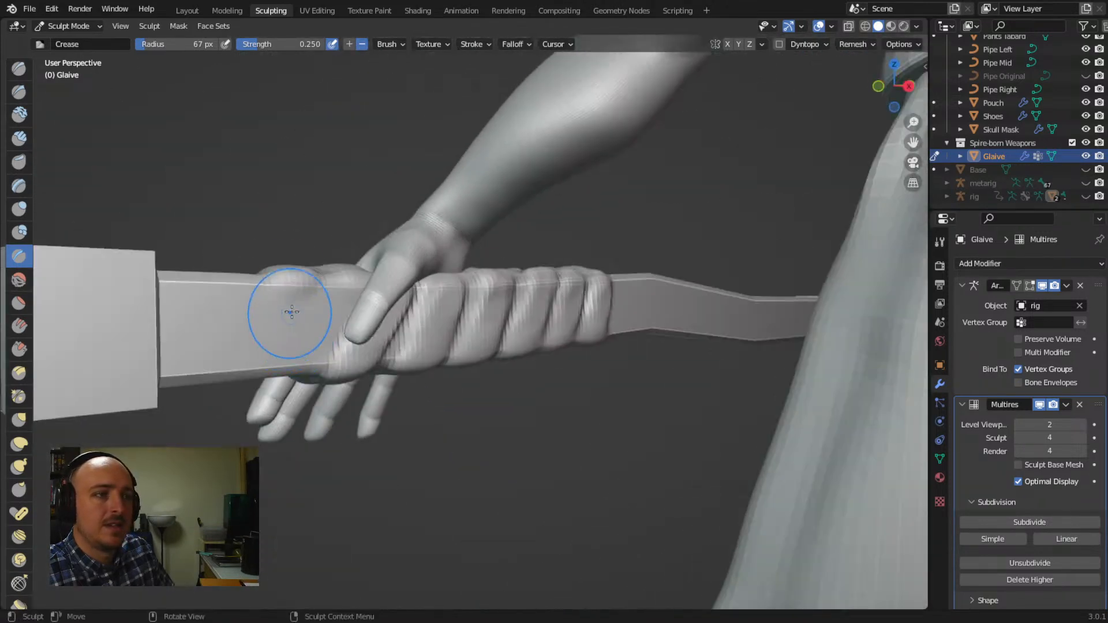
Build up the front wrap band beside the thumb with the Layer brush and carry it around the shaft's underside
click(18, 195)
drag(311, 283, 296, 346)
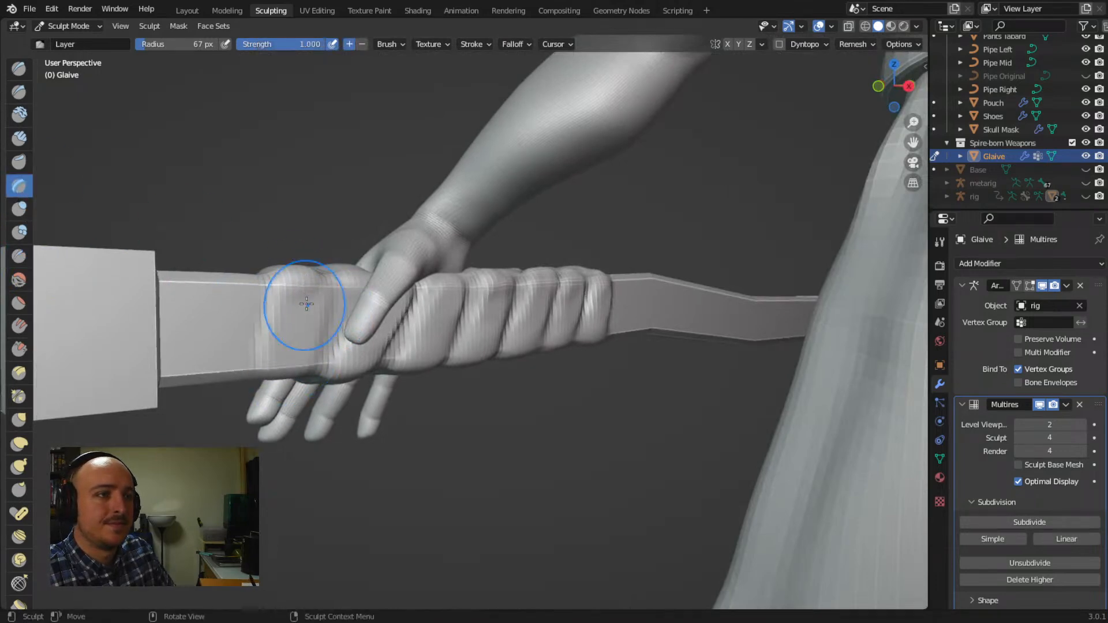
middle_drag(314, 360, 346, 292)
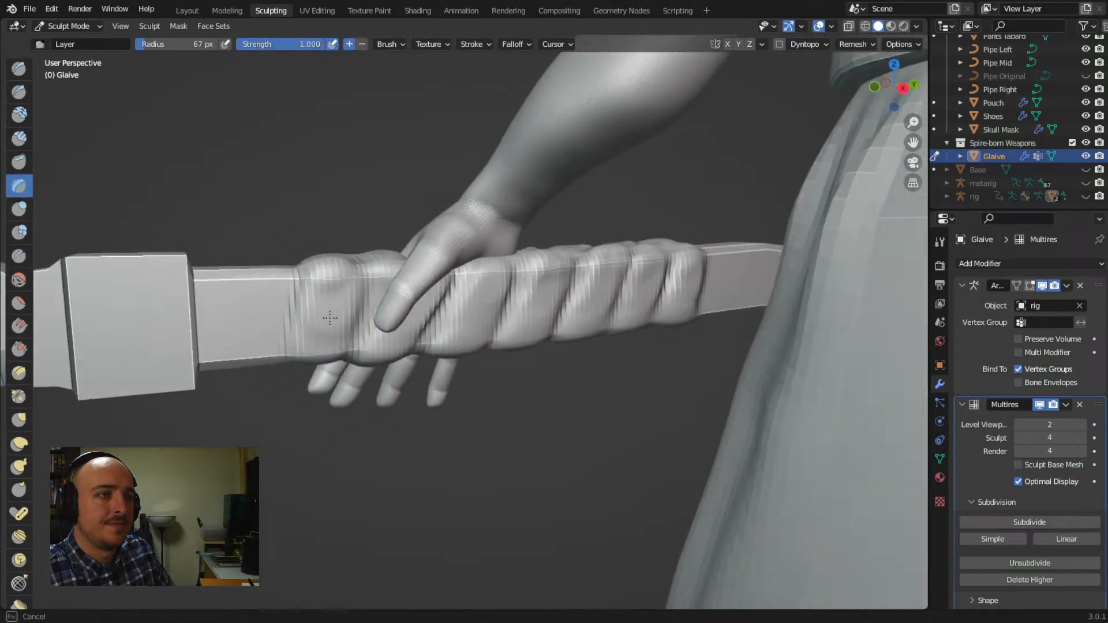
drag(339, 294, 312, 362)
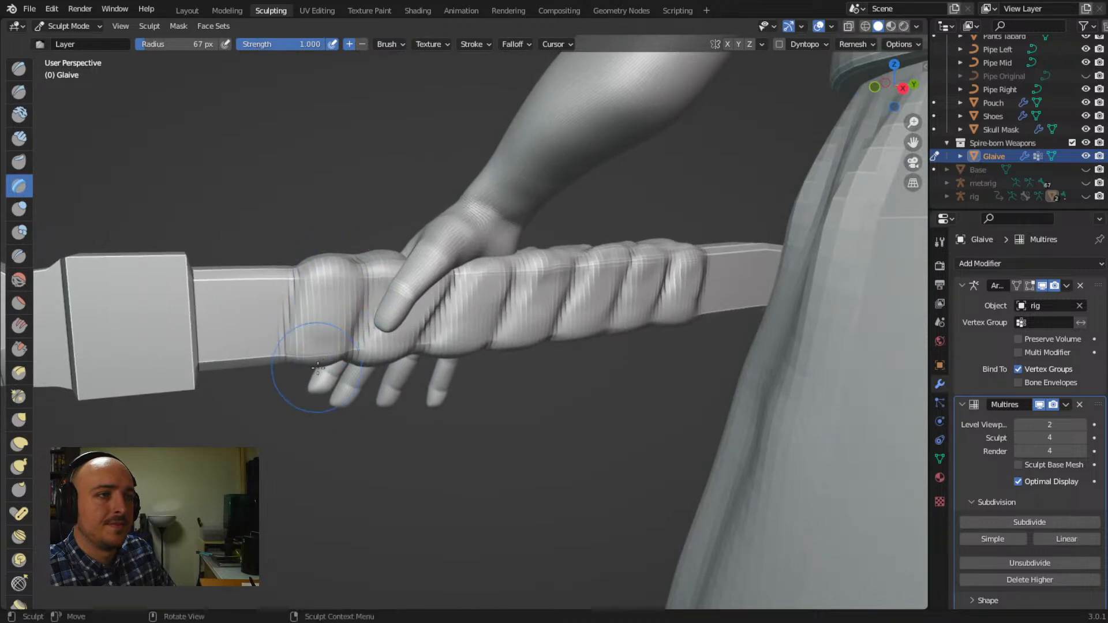
mouse_move(325, 315)
middle_down()
mouse_move(314, 372)
mouse_move(350, 294)
mouse_move(329, 371)
mouse_move(278, 382)
middle_up()
mouse_move(263, 424)
mouse_down()
mouse_move(285, 399)
mouse_move(269, 404)
mouse_up()
mouse_move(277, 456)
middle_down()
mouse_move(369, 416)
mouse_move(321, 396)
mouse_move(375, 349)
middle_up()
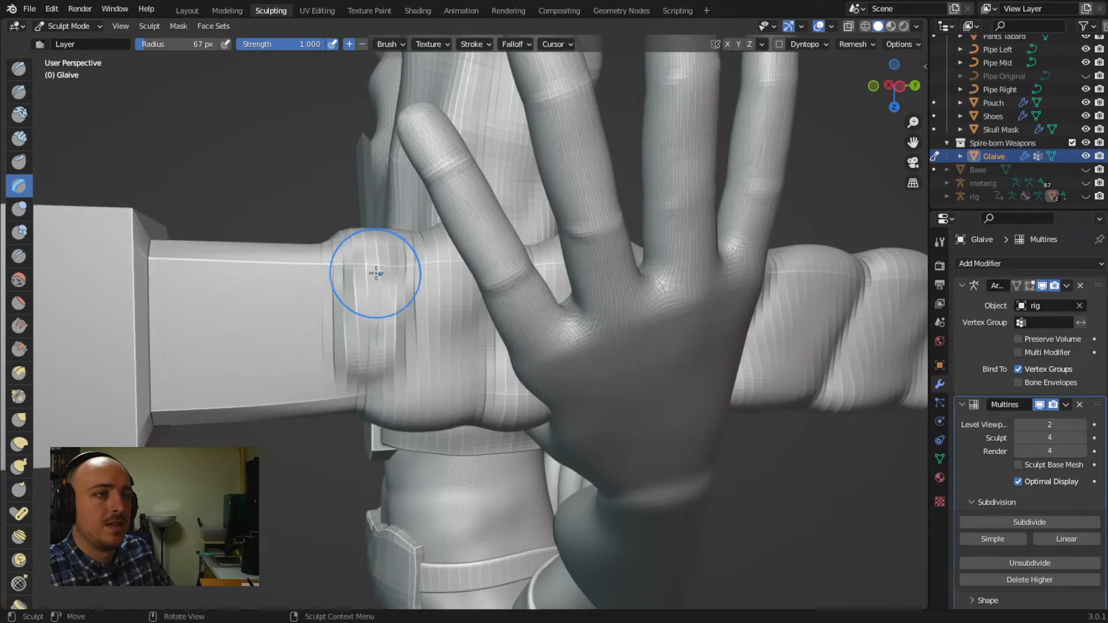
middle_drag(369, 388, 363, 459)
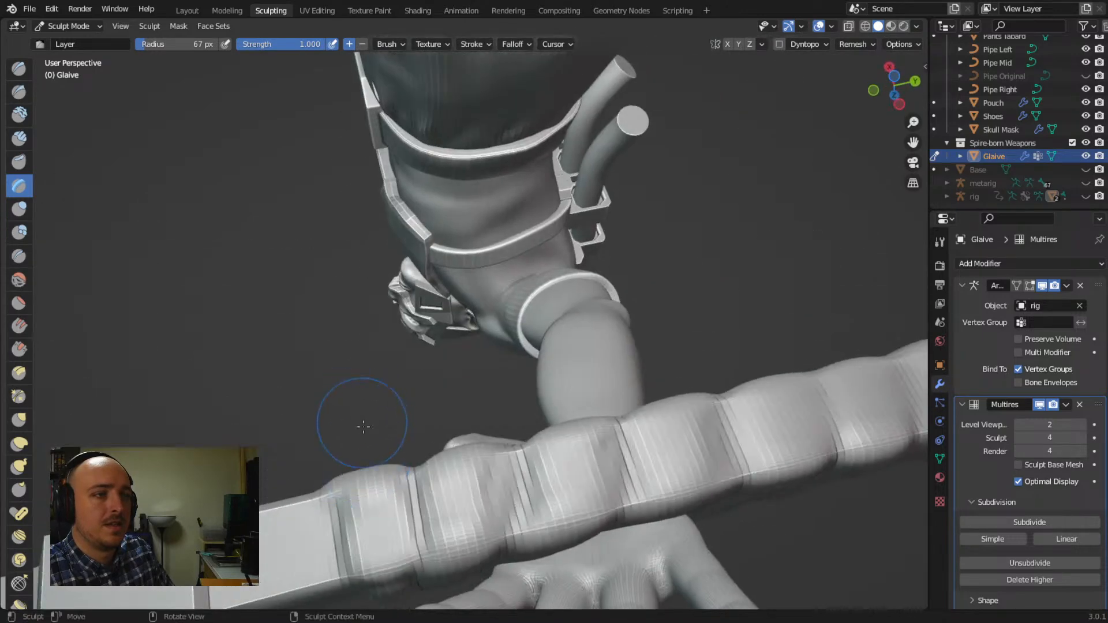
middle_drag(362, 407, 392, 462)
middle_drag(398, 416, 336, 327)
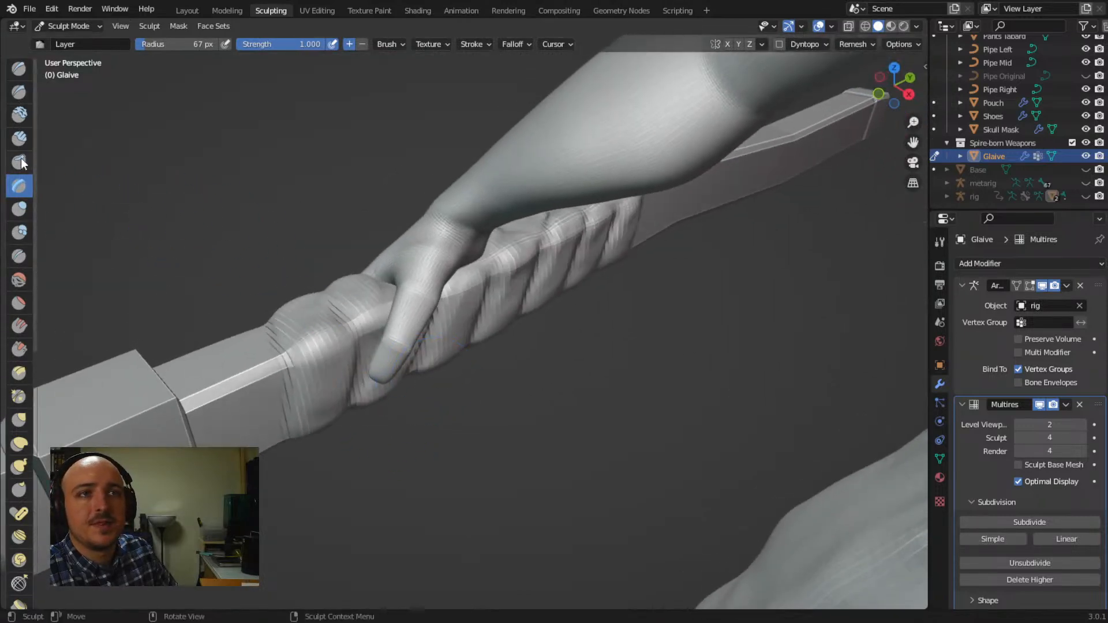
Carve the groove between the two front wrap bands beside the thumb with the Draw Sharp brush
click(19, 92)
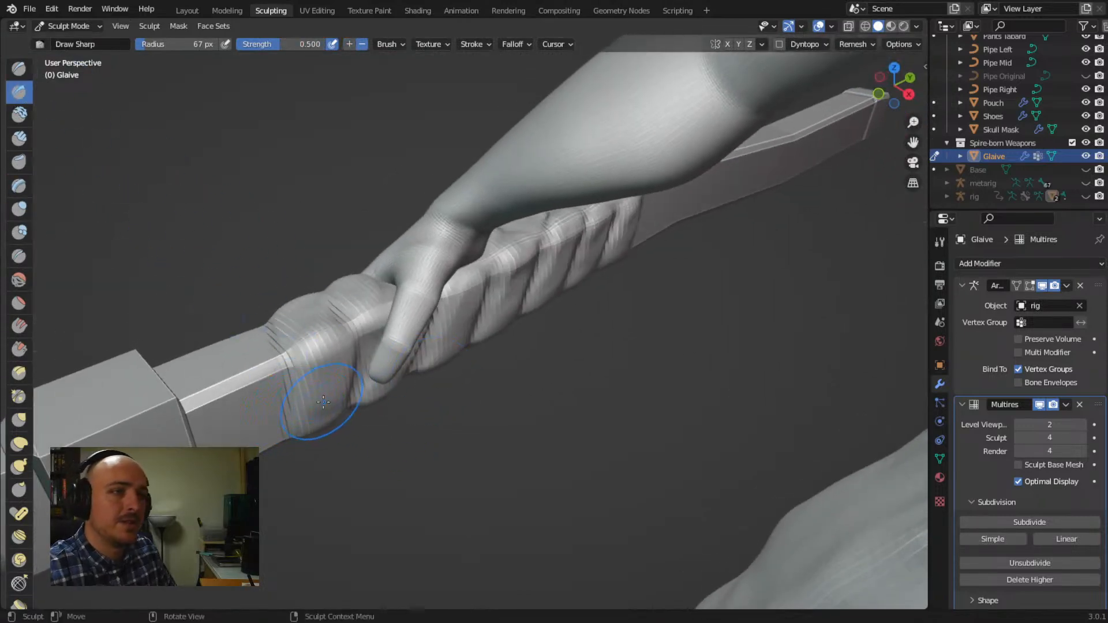
middle_drag(342, 358, 410, 337)
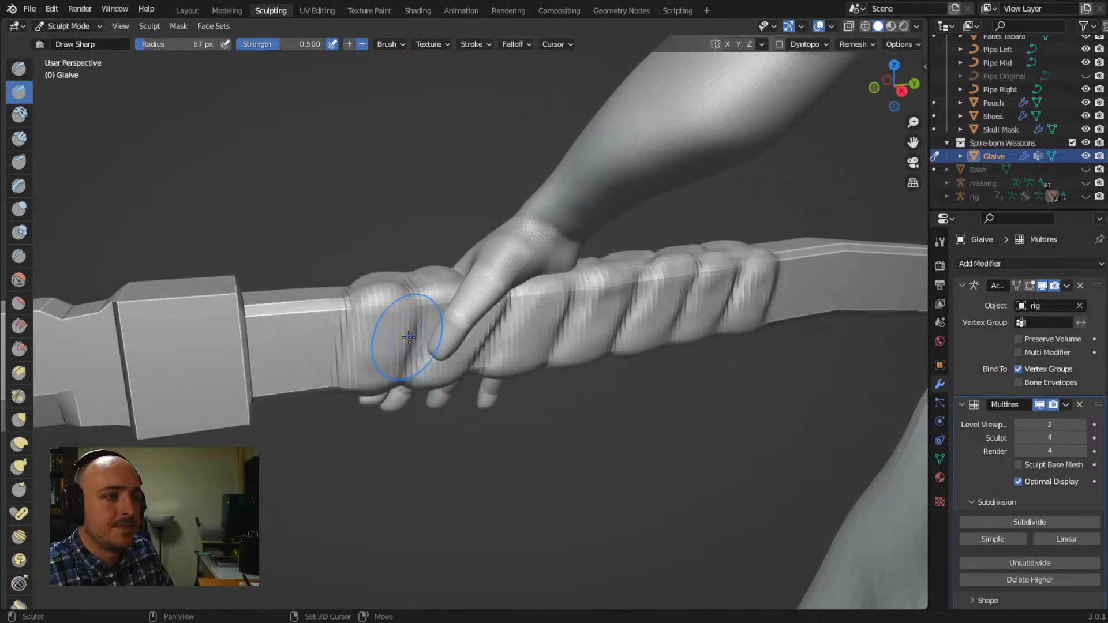
scroll(404, 323, up, 4)
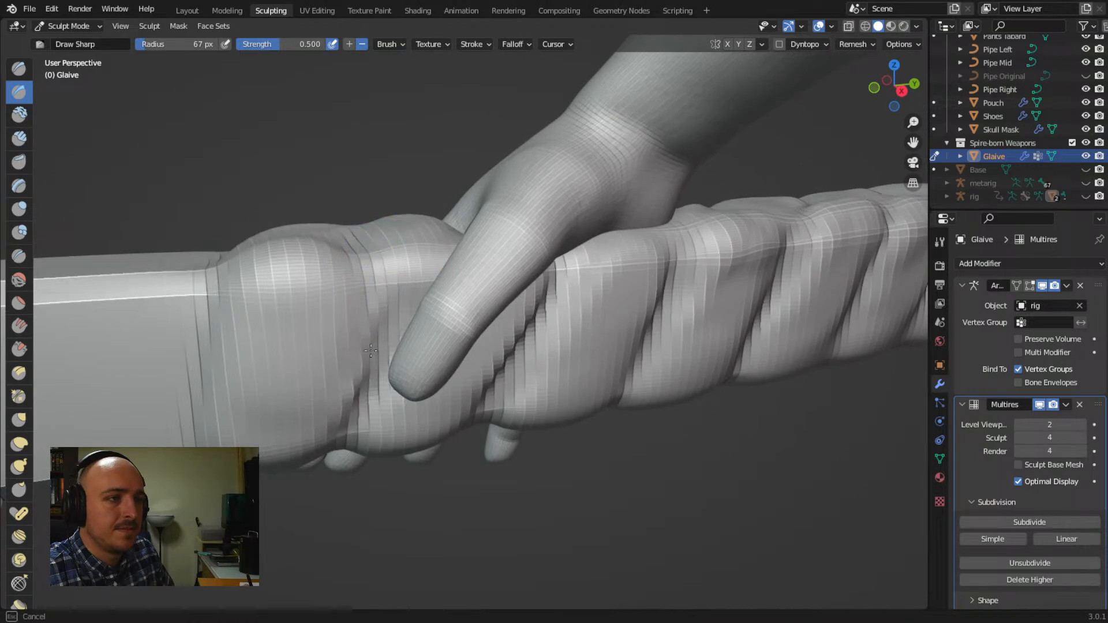
middle_drag(367, 380, 372, 358)
mouse_move(412, 364)
shift+mouse_down()
mouse_move(367, 445)
mouse_move(382, 456)
shift+mouse_up()
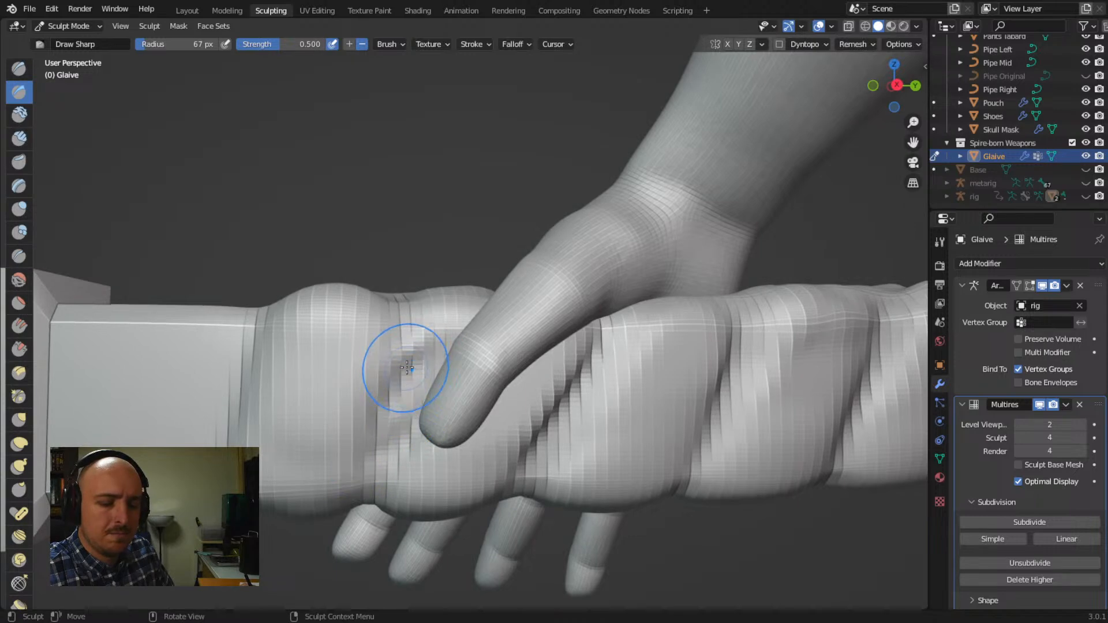
middle_drag(407, 372, 382, 406)
shift+drag(442, 277, 439, 261)
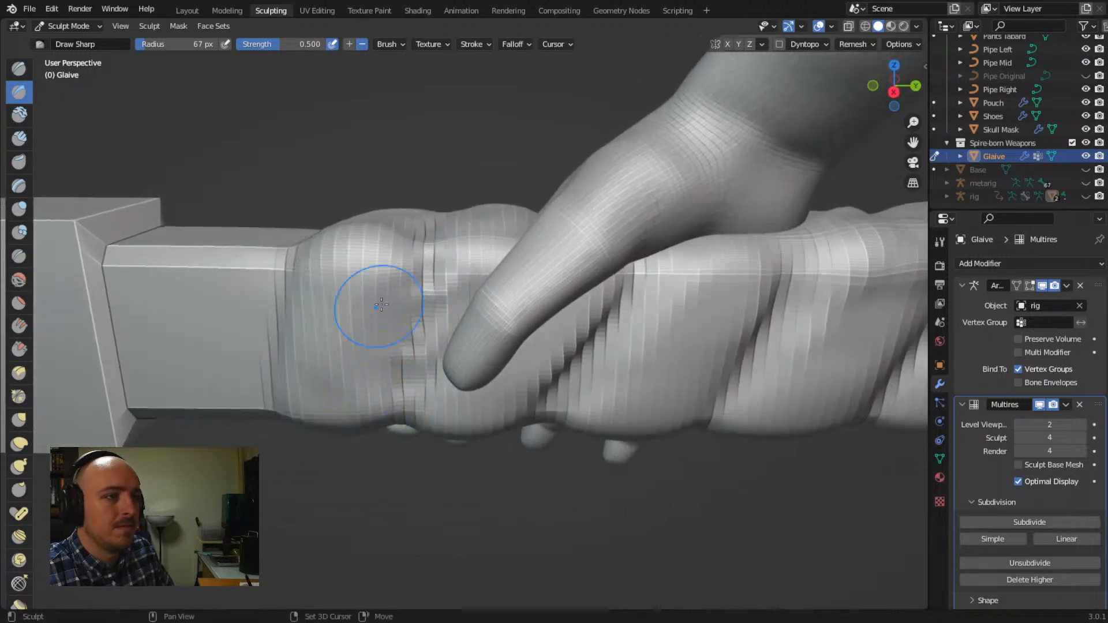
Cut sharp cloth folds down the frontmost wrap band and along its front edge, continuing over its top
shift+drag(382, 294, 337, 381)
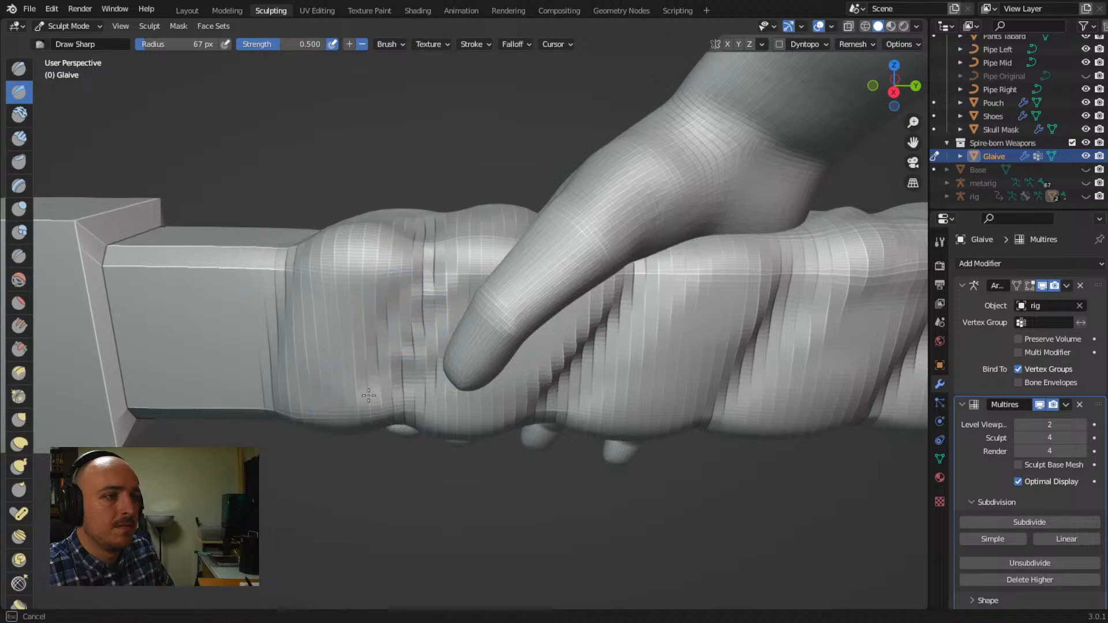
shift+drag(396, 314, 399, 283)
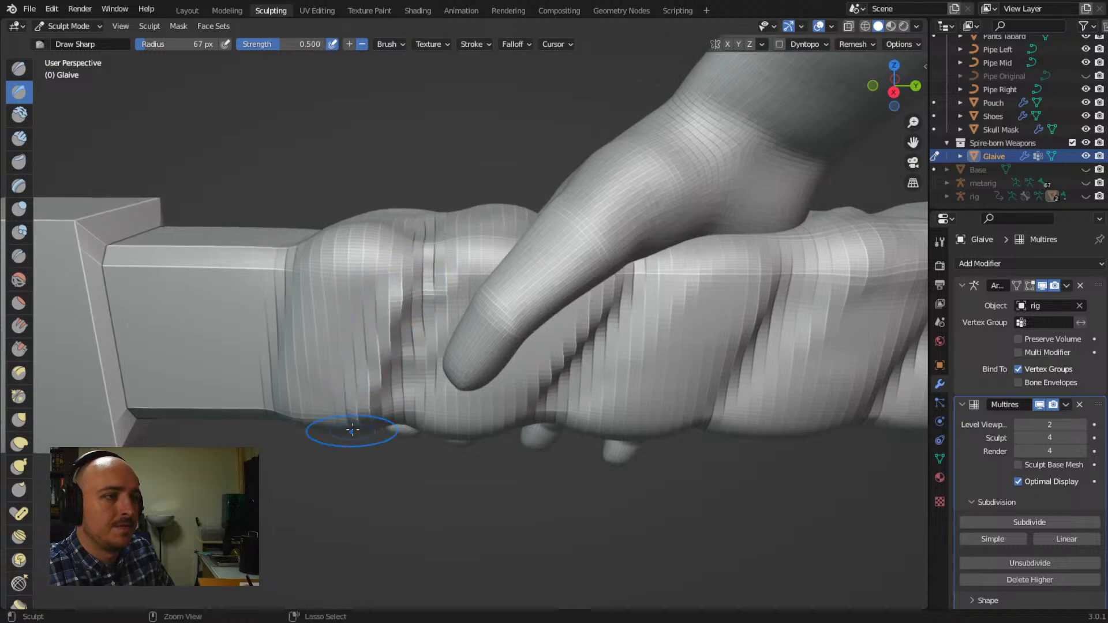
shift+drag(317, 265, 308, 394)
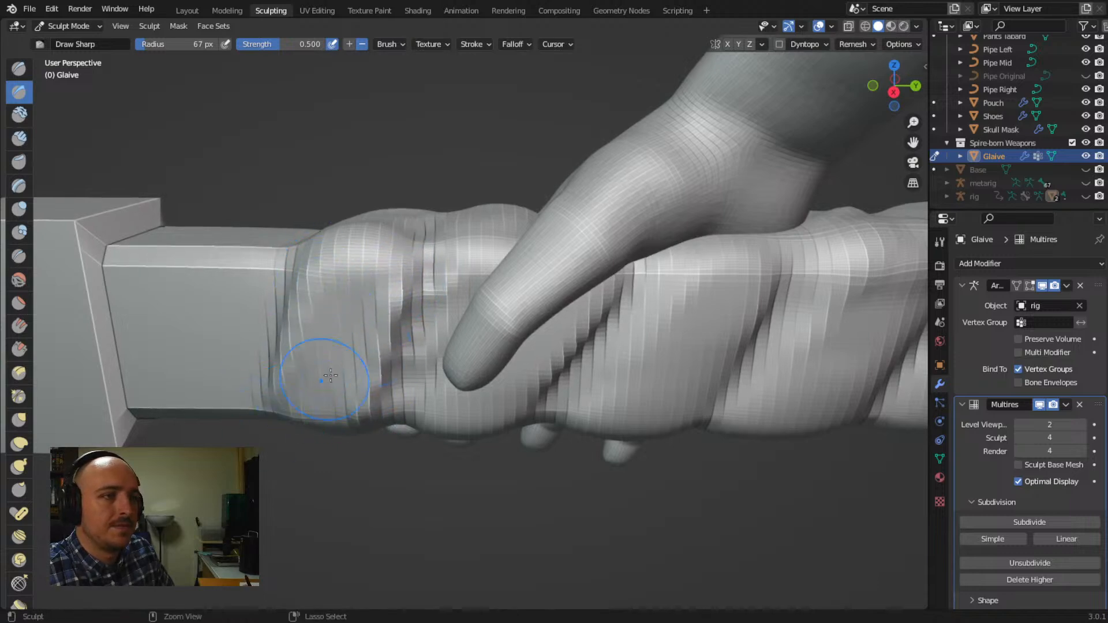
mouse_move(411, 242)
middle_down()
mouse_move(382, 342)
mouse_move(306, 438)
mouse_move(428, 250)
middle_up()
shift+drag(343, 364, 297, 520)
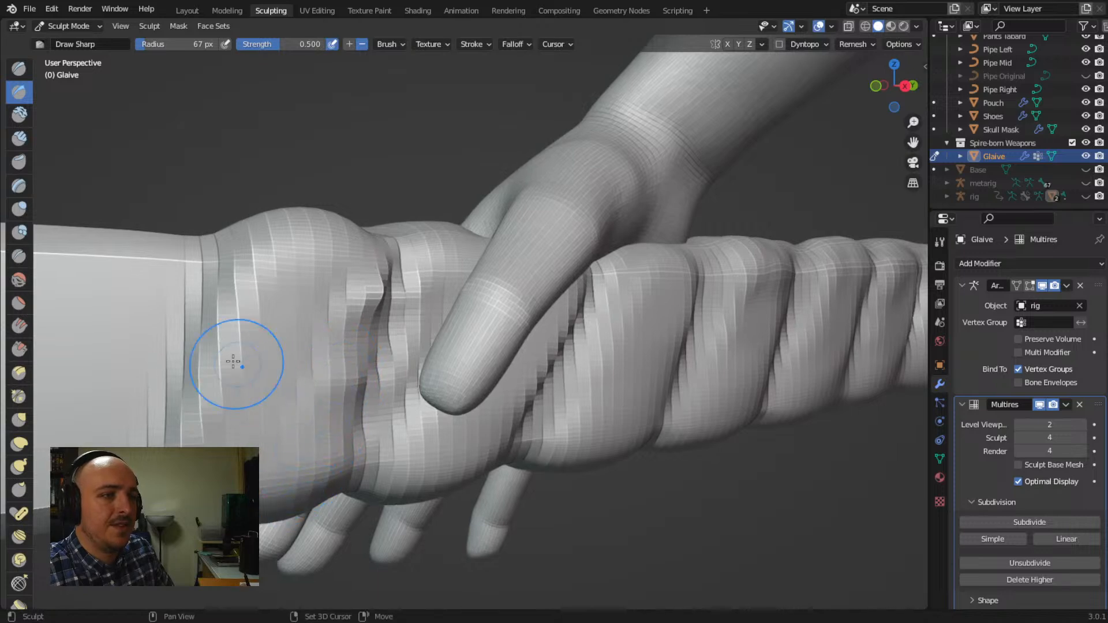
shift+drag(266, 276, 264, 280)
middle_drag(374, 287, 296, 435)
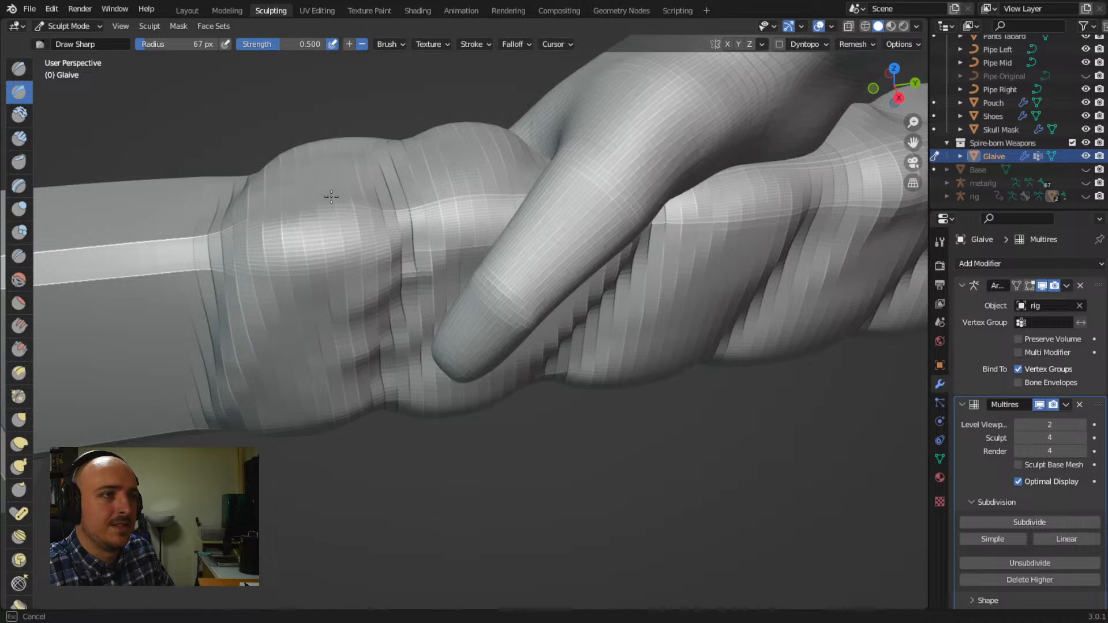
drag(298, 238, 324, 248)
middle_drag(320, 330, 358, 459)
Inspect the finished wrap from above and the full character holding the glaive, ending on the blade
scroll(366, 339, down, 5)
middle_drag(322, 407, 452, 408)
middle_drag(297, 424, 280, 459)
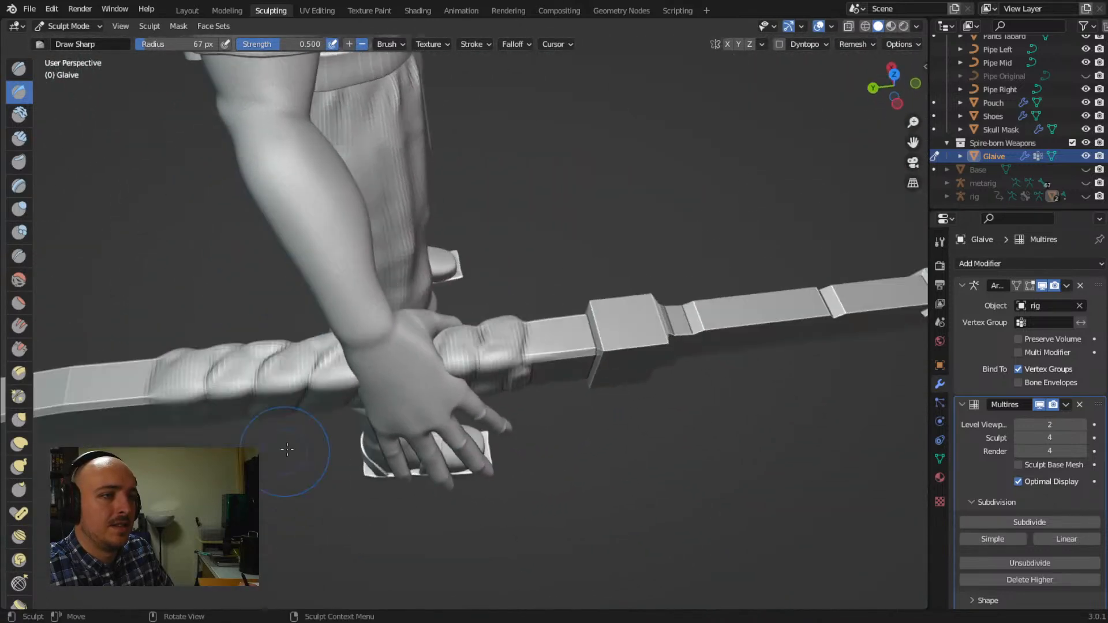
middle_drag(294, 362, 313, 415)
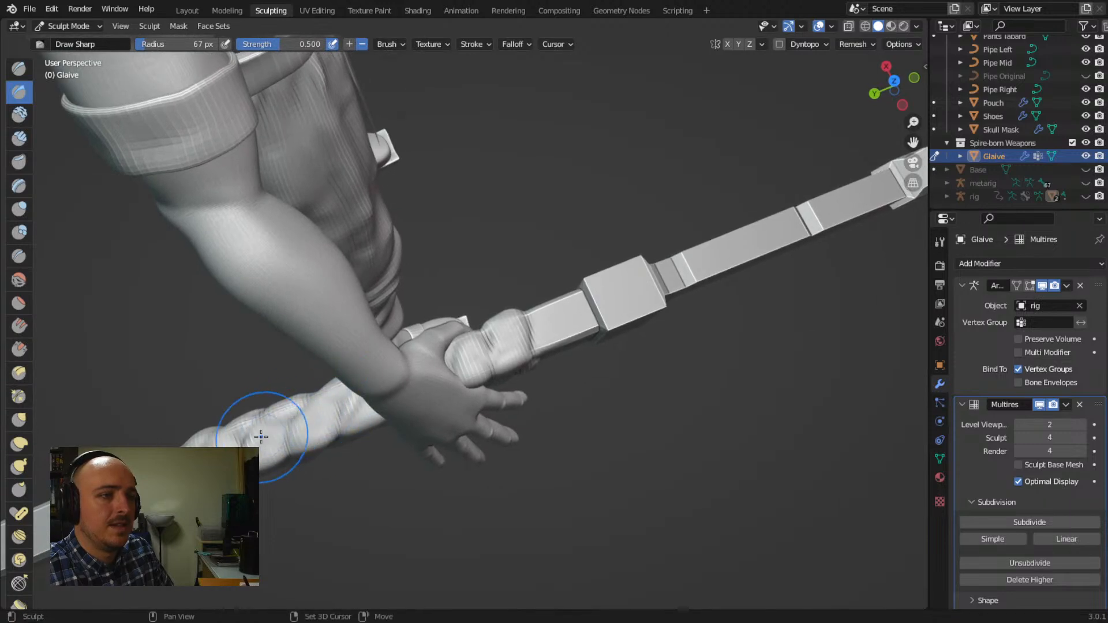
mouse_move(304, 452)
middle_down()
mouse_move(400, 390)
mouse_move(393, 427)
mouse_move(349, 416)
mouse_move(267, 572)
mouse_move(298, 486)
middle_up()
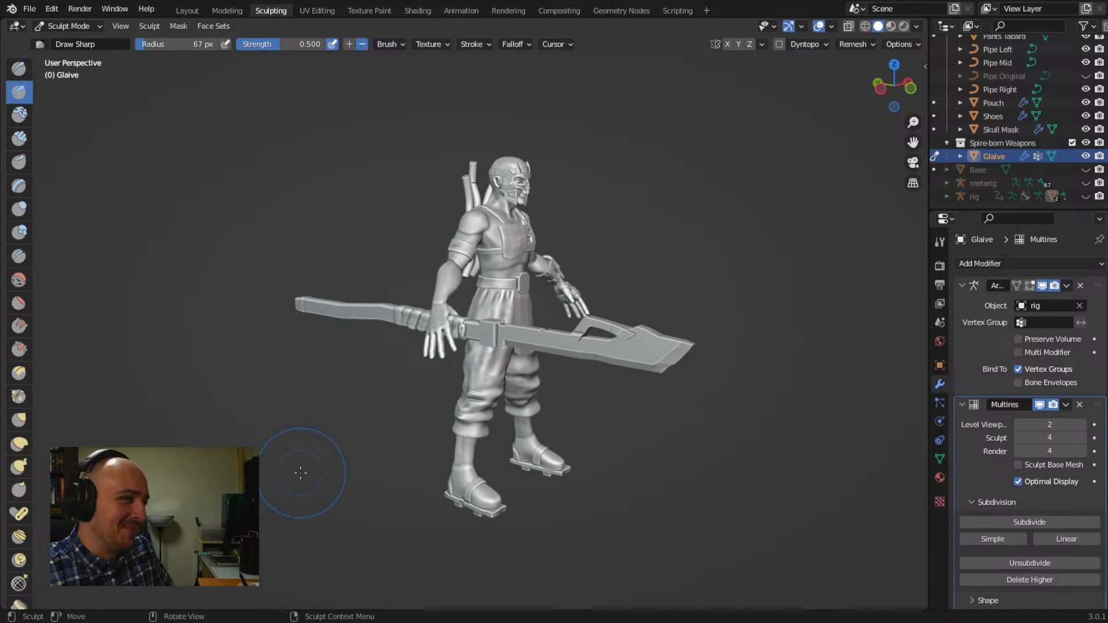
shift+middle_drag(462, 418, 522, 334)
scroll(445, 349, up, 2)
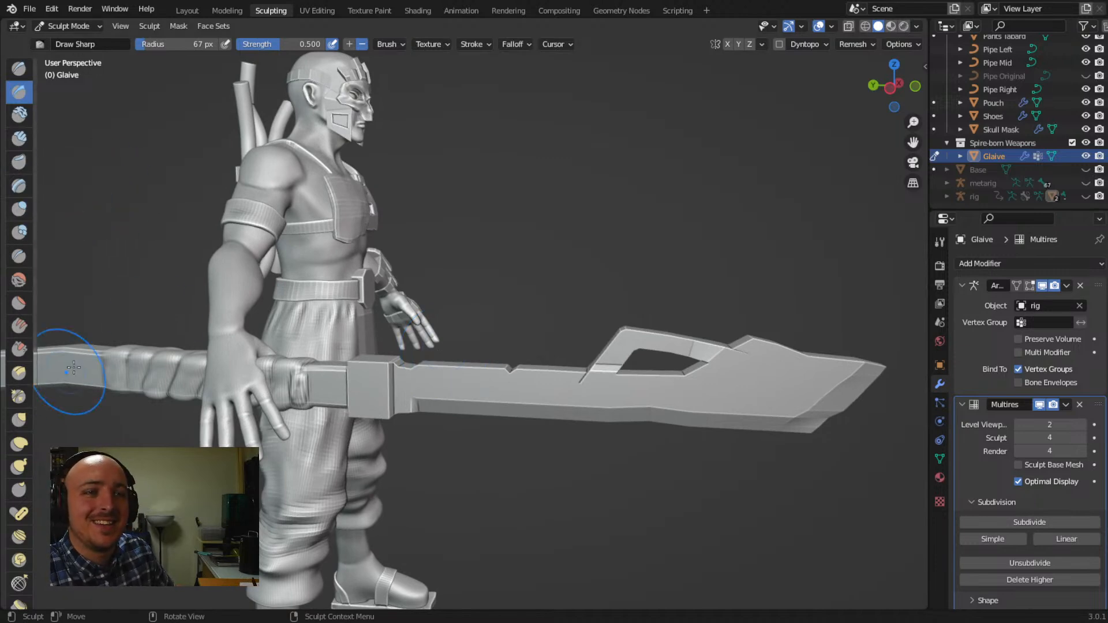
Reshape the V-shaped notch in the blade's upper edge with the Grab brush
key(g)
mouse_move(610, 398)
middle_down()
mouse_move(571, 396)
mouse_move(571, 368)
middle_up()
mouse_move(643, 361)
middle_down()
mouse_move(624, 344)
mouse_move(512, 391)
mouse_move(479, 428)
mouse_move(477, 327)
mouse_move(455, 336)
mouse_move(468, 300)
middle_up()
mouse_move(417, 375)
middle_down()
mouse_move(448, 379)
mouse_move(436, 380)
middle_up()
scroll(308, 354, down, 2)
mouse_move(329, 361)
middle_down()
mouse_move(448, 386)
mouse_move(462, 445)
mouse_move(465, 334)
mouse_move(445, 339)
middle_up()
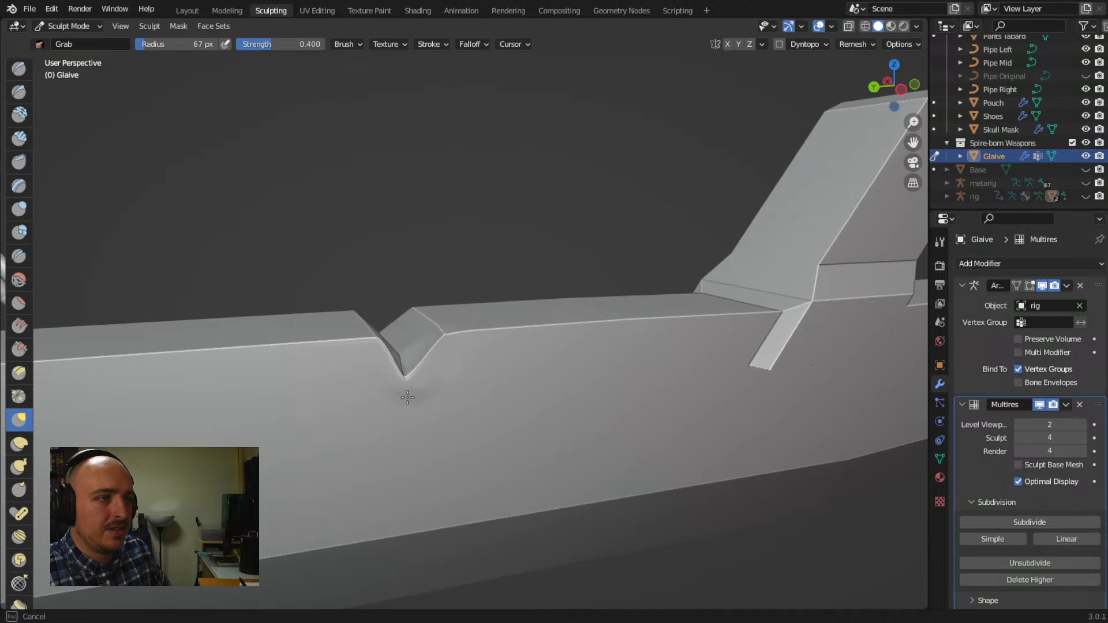
middle_drag(410, 384, 254, 399)
middle_drag(191, 383, 356, 390)
drag(247, 355, 254, 346)
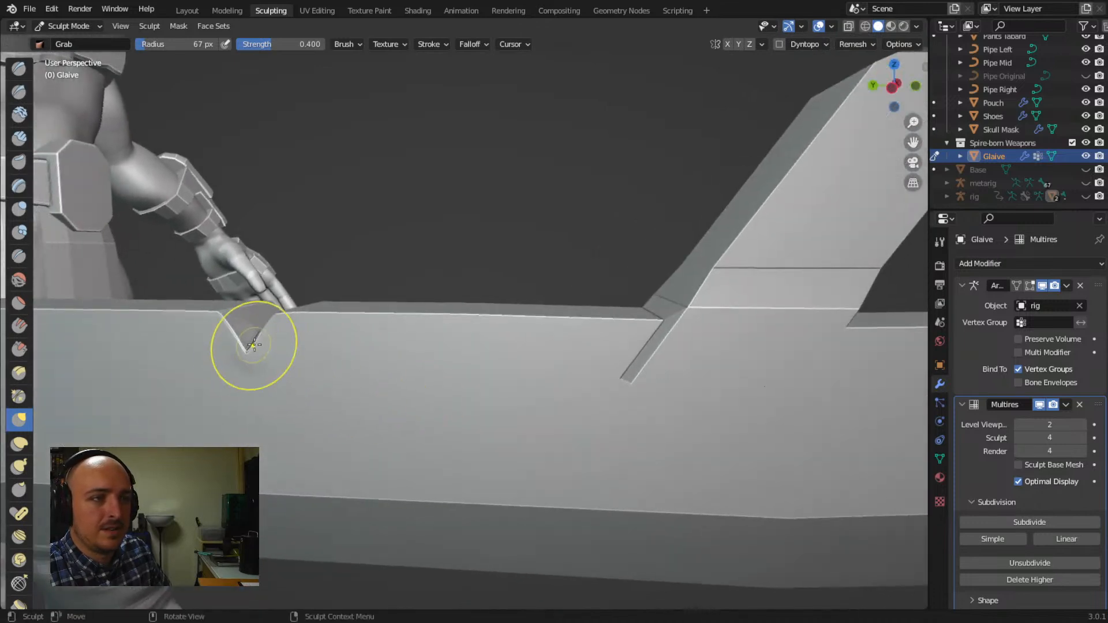
Lower the glaive's Multires sculpt level to 3
middle_drag(312, 391, 396, 389)
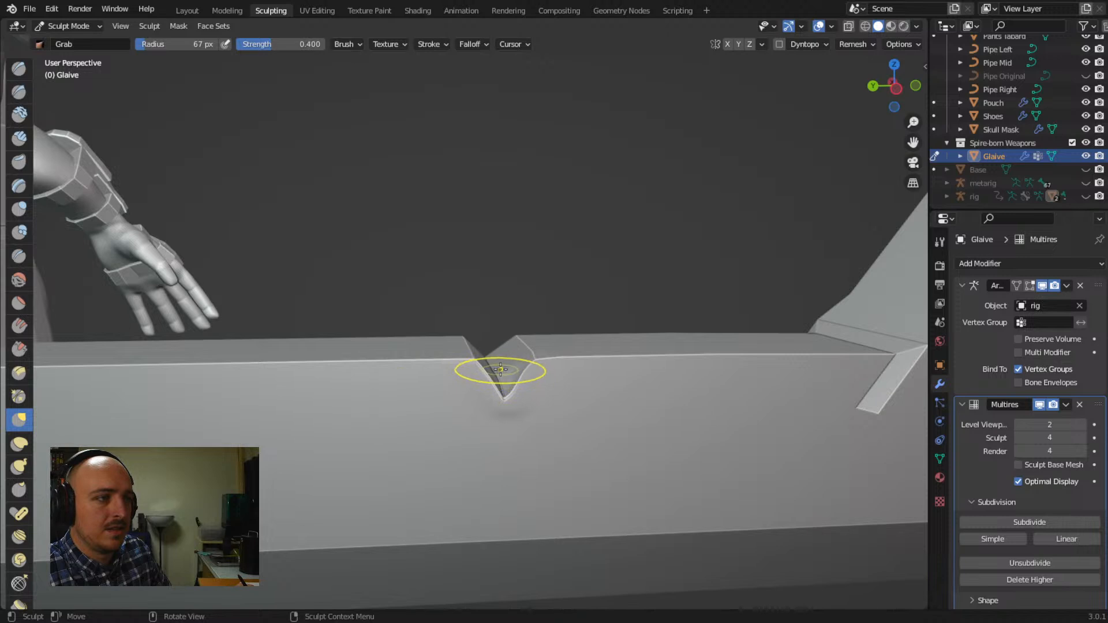
middle_drag(495, 384, 440, 417)
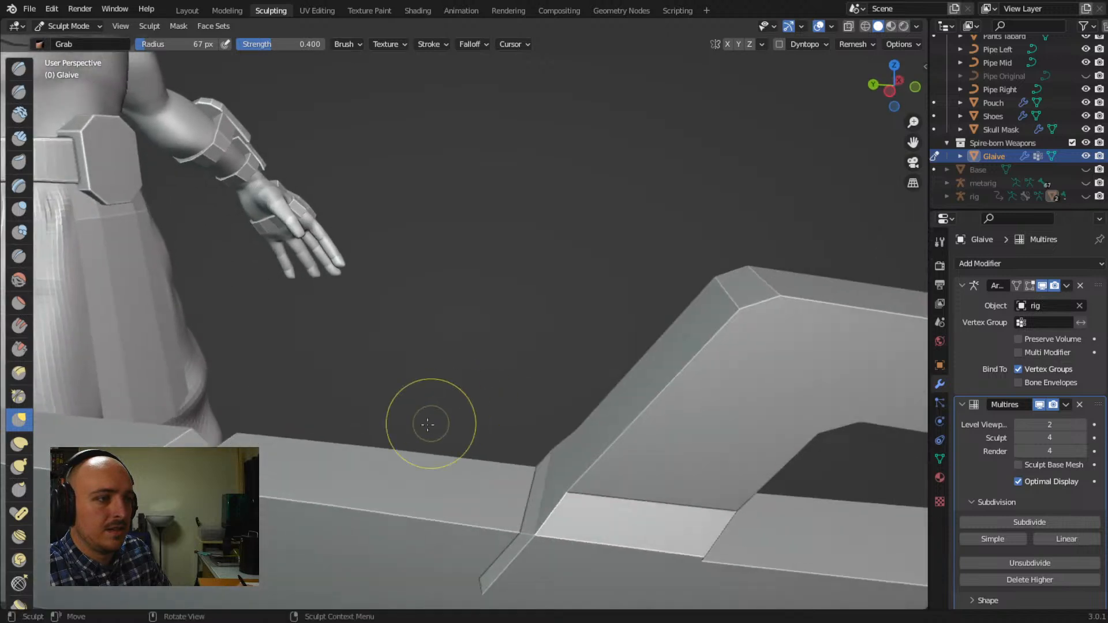
click(1019, 438)
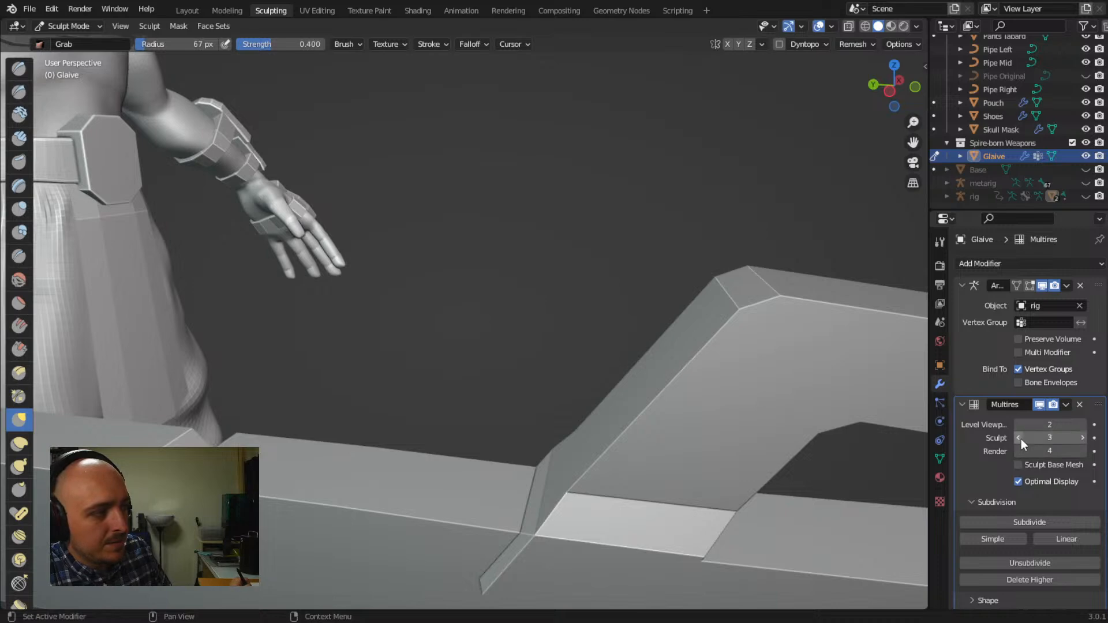
Lower the glaive's Multires sculpt level to 2 and widen the V-shaped notch in the blade's upper edge with the Grab brush
click(1021, 438)
mouse_move(430, 418)
ctrl+middle_down()
mouse_move(460, 394)
mouse_move(408, 449)
ctrl+middle_up()
shift+middle_drag(347, 481, 474, 377)
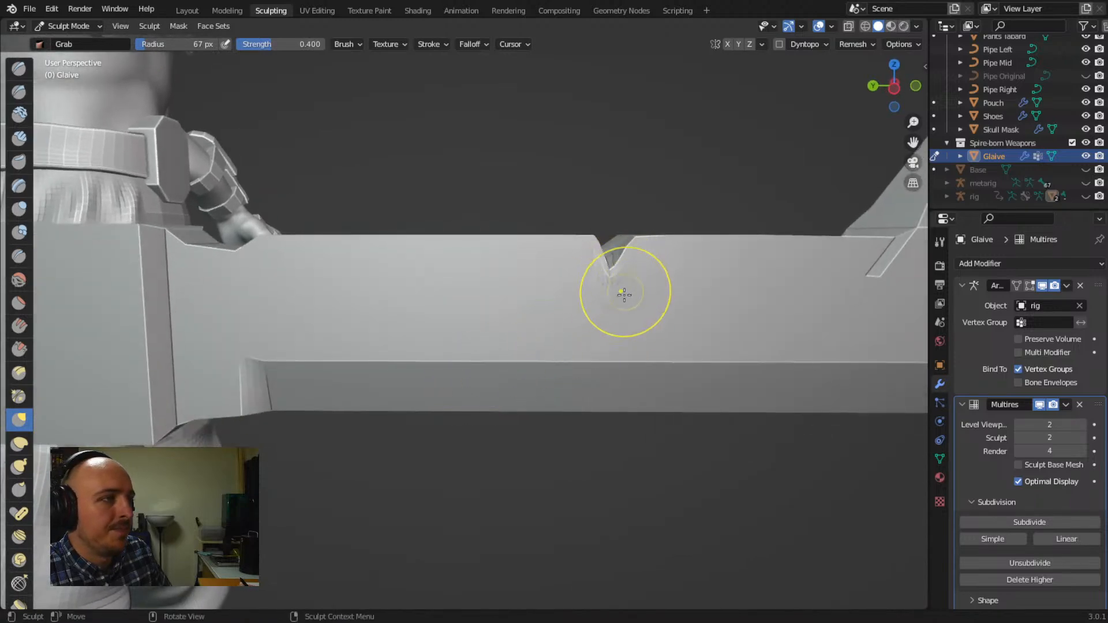
middle_drag(626, 279, 551, 300)
drag(385, 261, 379, 265)
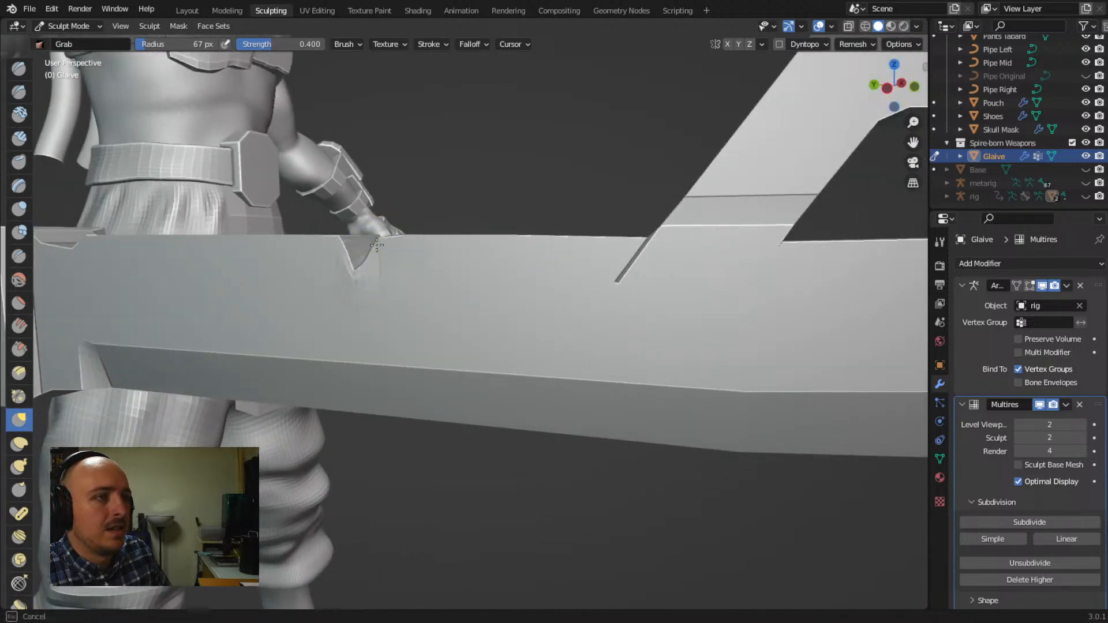
Soften the outer and inner corners of the arched bar above the blade with the Grab brush
mouse_move(384, 255)
middle_down()
mouse_move(450, 324)
mouse_move(552, 333)
mouse_move(466, 439)
mouse_move(487, 388)
middle_up()
drag(517, 318, 563, 315)
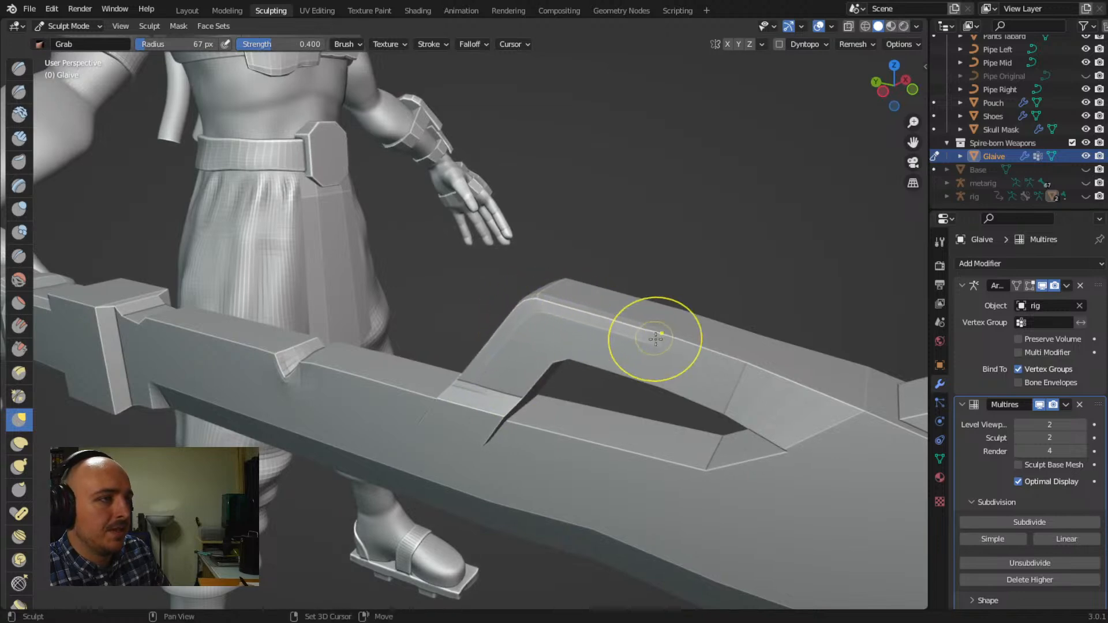
middle_drag(824, 396, 712, 376)
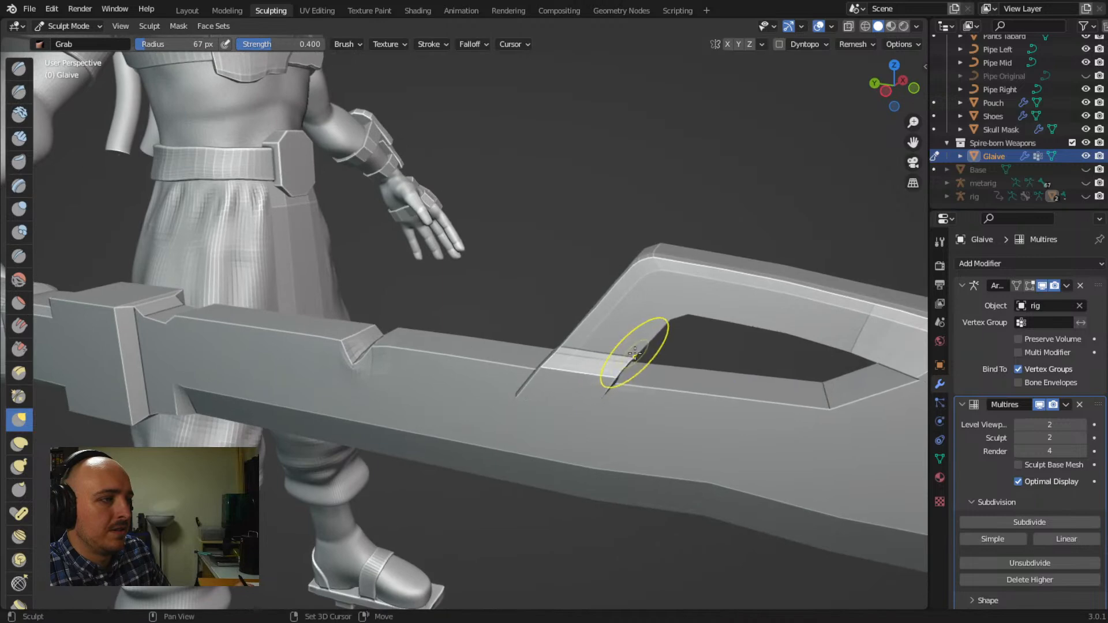
drag(653, 334, 720, 311)
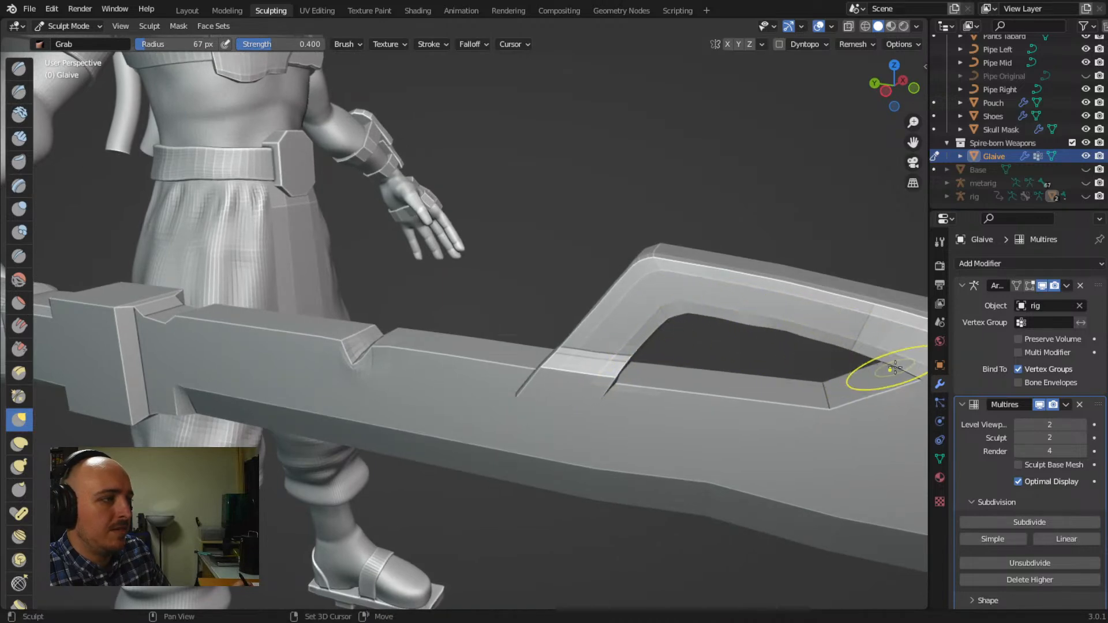
Pull the arched bar's rear foot outward so it overlaps both faces of the blade, and refine the bar's bend
mouse_move(610, 370)
middle_down()
mouse_move(601, 361)
mouse_move(651, 300)
middle_up()
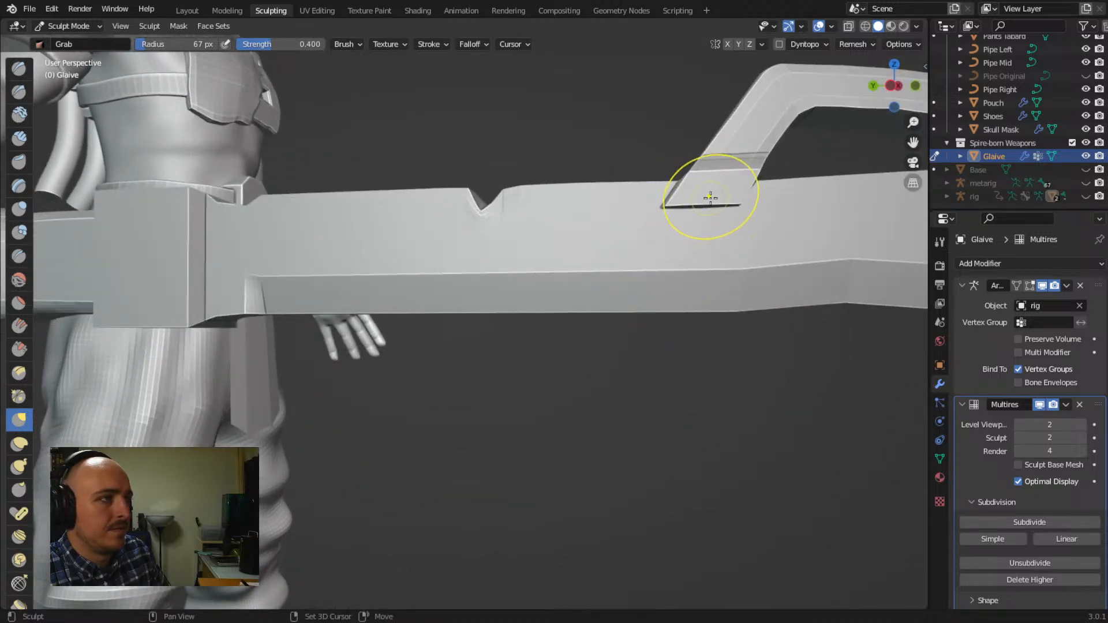
middle_drag(705, 198, 670, 306)
middle_drag(670, 306, 557, 302)
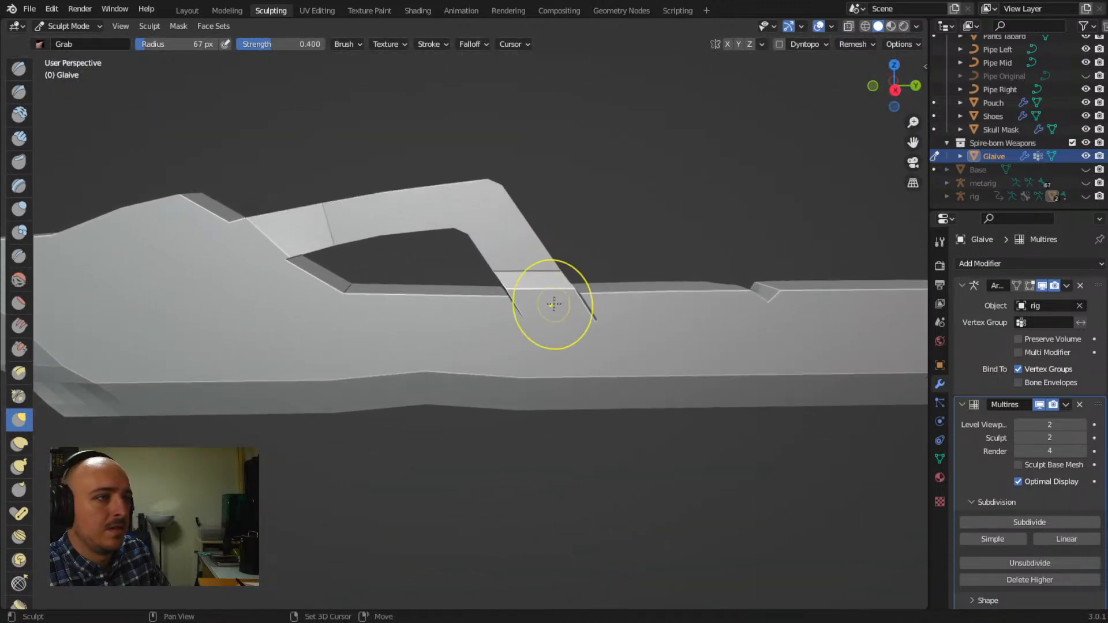
mouse_move(568, 306)
mouse_down()
mouse_move(539, 310)
mouse_move(525, 267)
mouse_move(535, 238)
mouse_up()
mouse_move(506, 199)
shift+mouse_down()
mouse_move(445, 185)
mouse_move(283, 224)
mouse_move(309, 248)
mouse_move(467, 231)
shift+mouse_up()
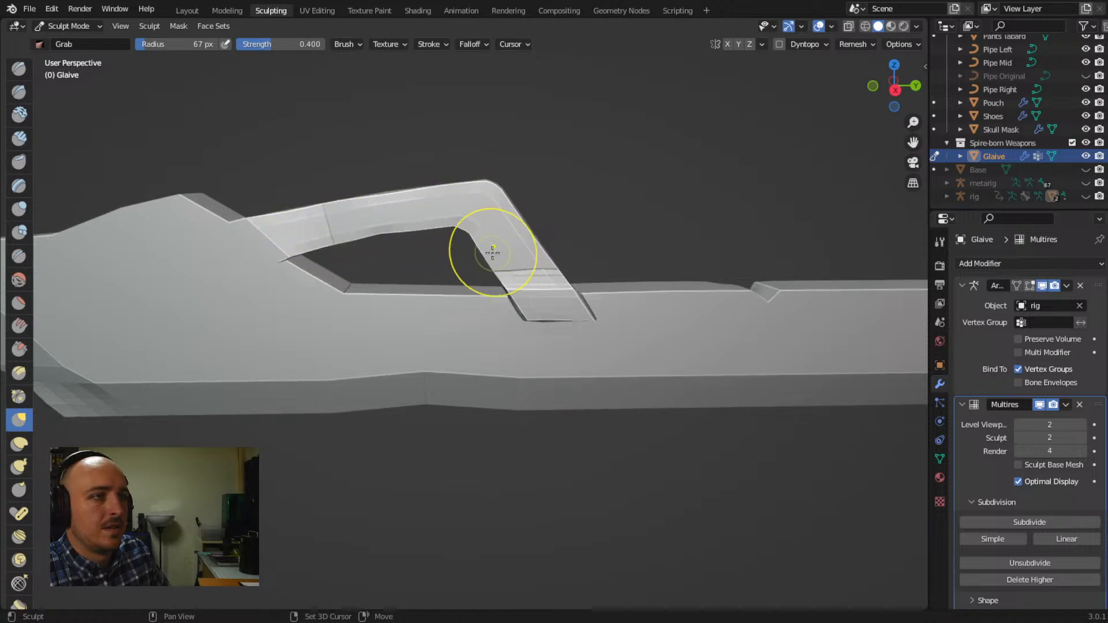
Pull the arched bar's front end outward so it stands proud of both blade faces near the tip
mouse_move(383, 296)
middle_down()
mouse_move(445, 317)
mouse_move(211, 309)
middle_up()
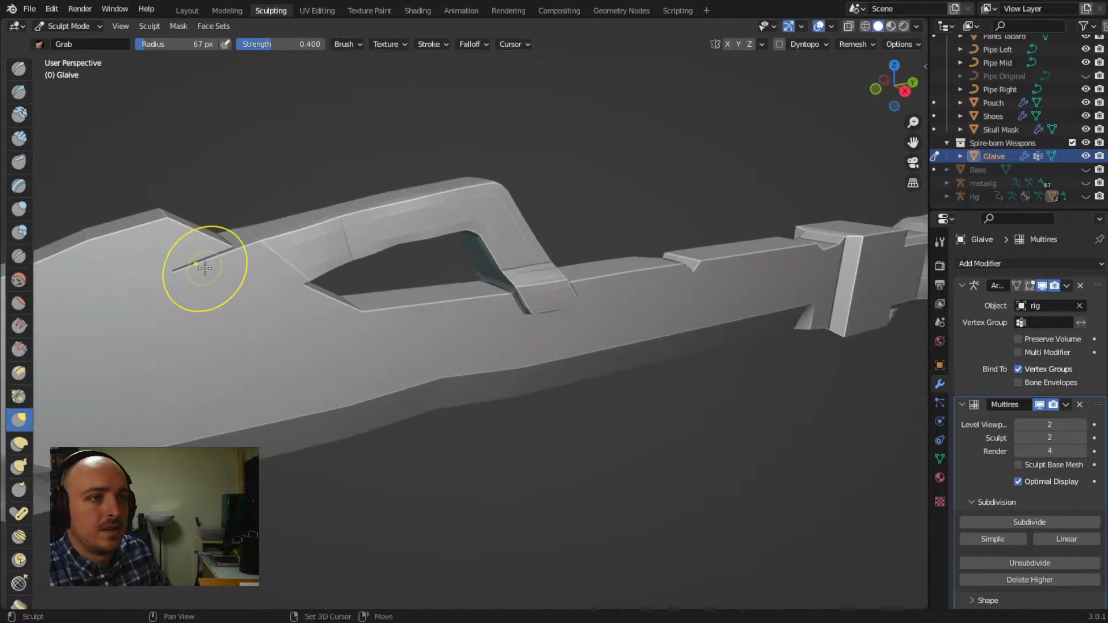
mouse_move(206, 279)
mouse_down()
mouse_move(271, 291)
mouse_move(260, 297)
mouse_up()
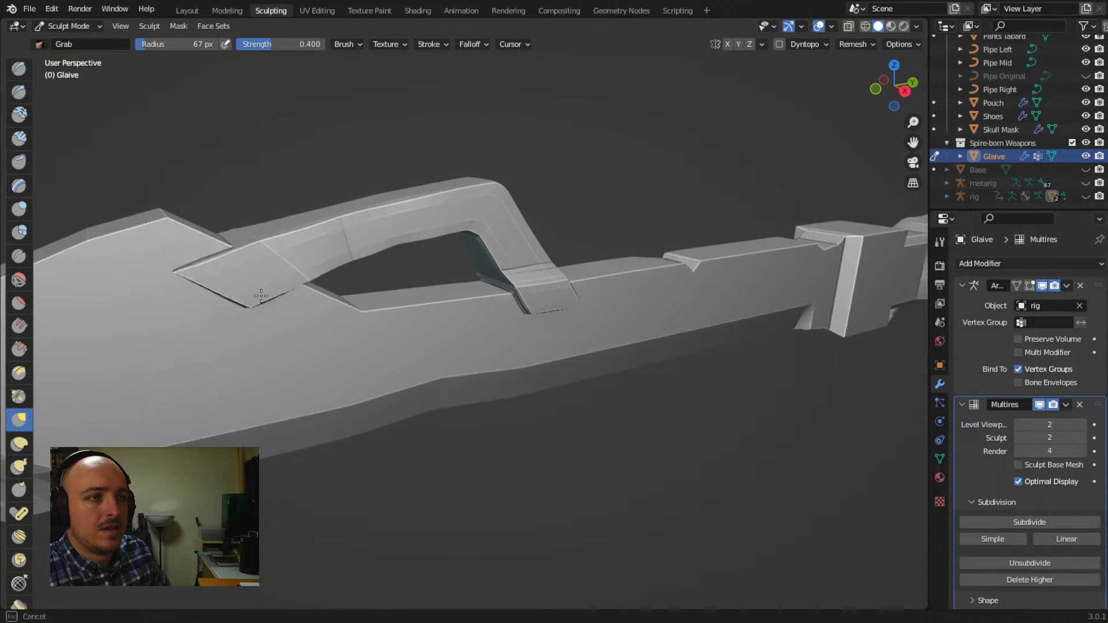
mouse_move(285, 281)
middle_down()
mouse_move(304, 314)
mouse_move(309, 275)
mouse_move(357, 384)
mouse_move(342, 386)
mouse_move(346, 370)
mouse_move(329, 376)
mouse_move(289, 443)
mouse_move(580, 443)
mouse_move(613, 378)
middle_up()
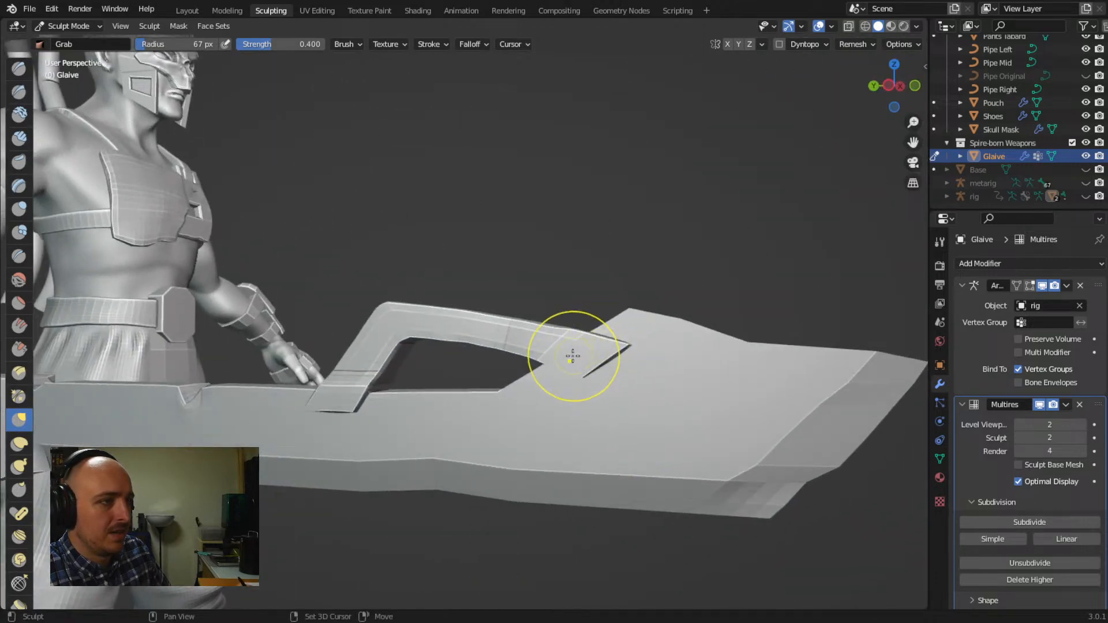
middle_drag(579, 366, 397, 380)
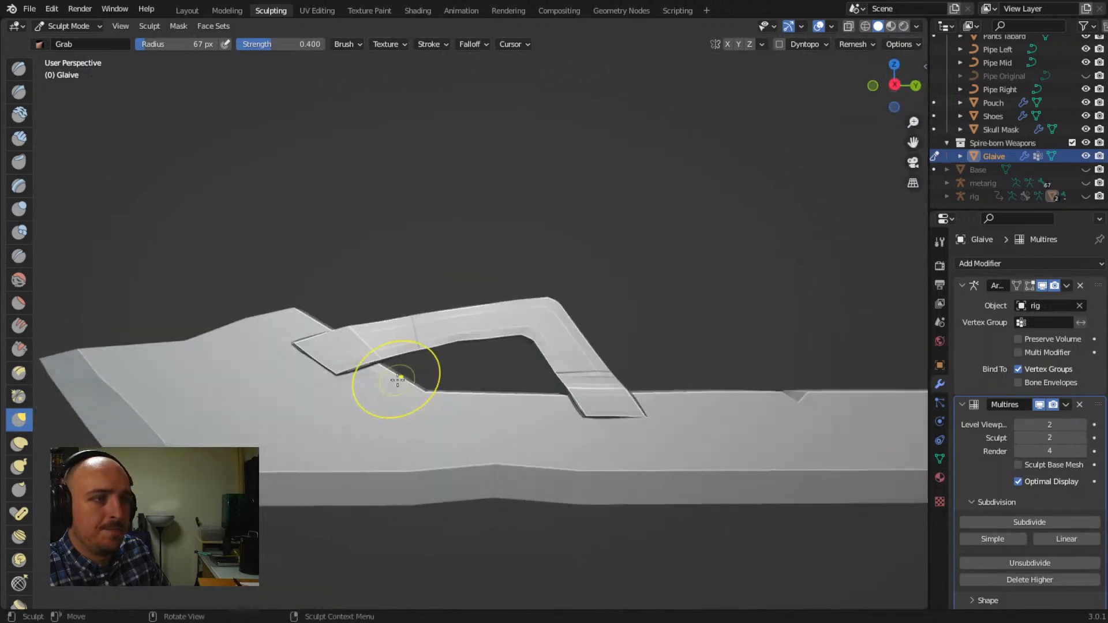
Reshape the blade's upper edge into a concave curve toward the tip and make the slanted front edge irregular
mouse_move(383, 426)
middle_down()
mouse_move(388, 433)
mouse_move(282, 406)
middle_up()
drag(230, 339, 170, 363)
middle_drag(249, 424, 381, 422)
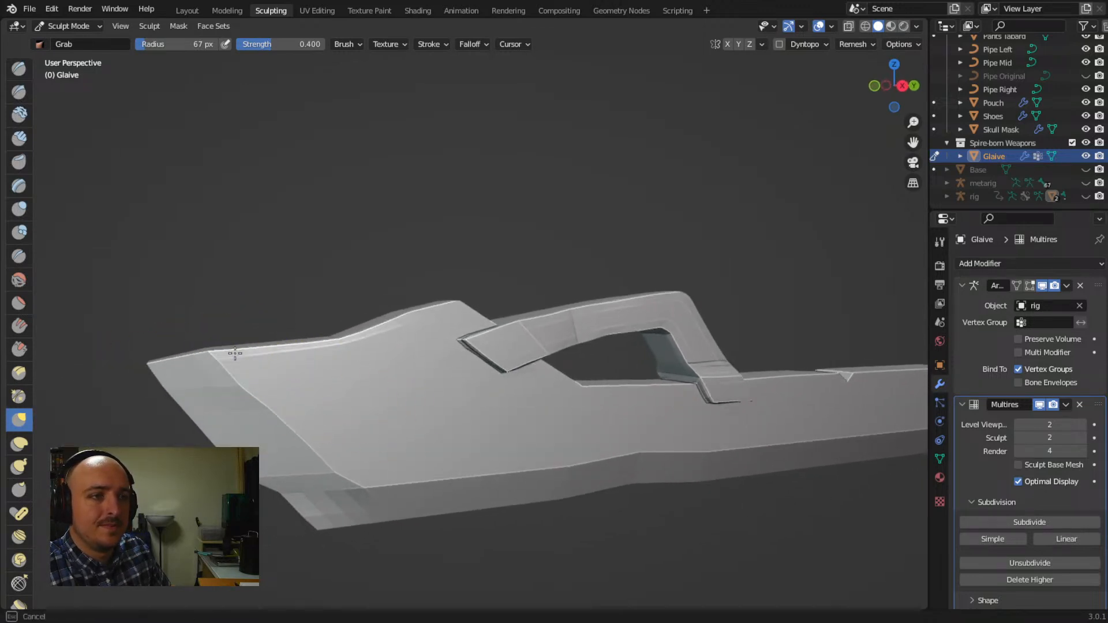
mouse_move(207, 385)
middle_down()
mouse_move(396, 351)
mouse_move(349, 387)
mouse_move(305, 340)
middle_up()
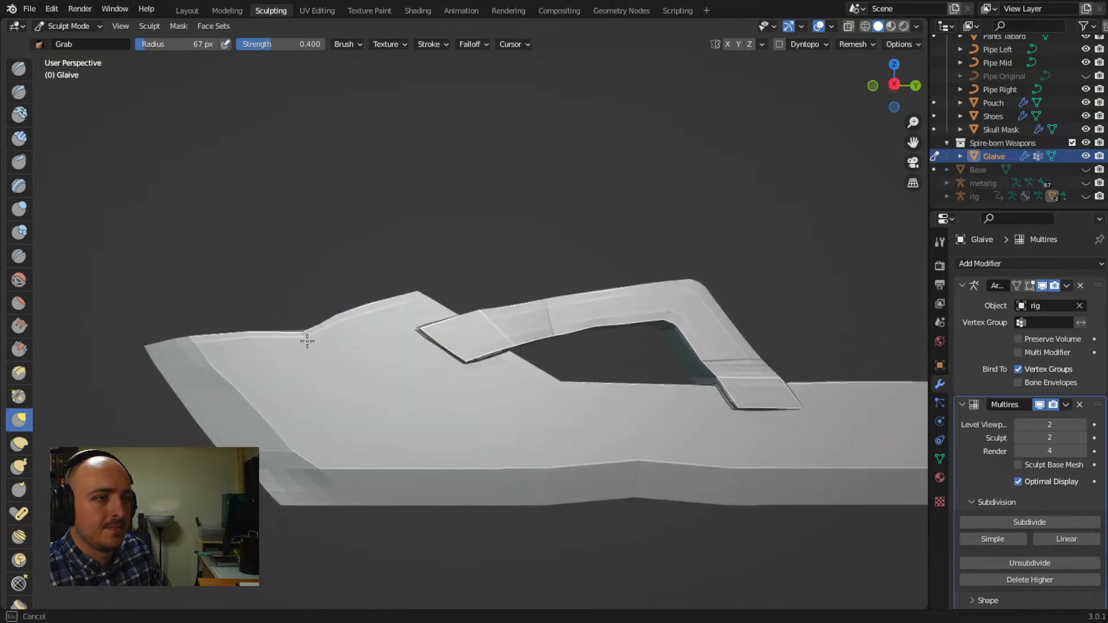
mouse_move(353, 405)
middle_down()
mouse_move(408, 408)
mouse_move(300, 450)
middle_up()
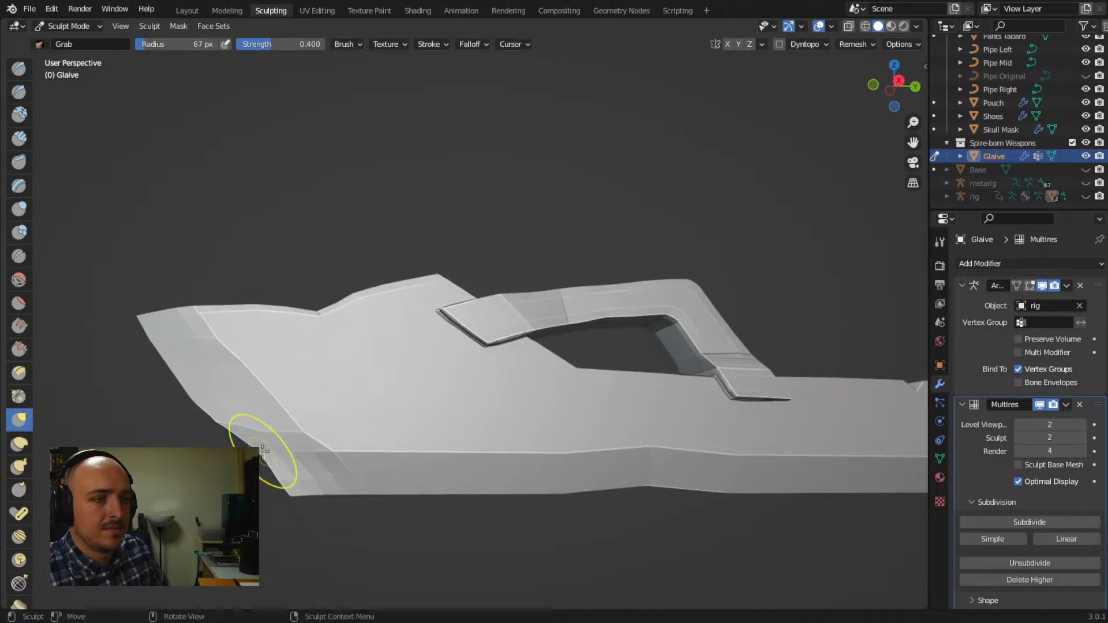
mouse_move(264, 462)
middle_down()
mouse_move(577, 446)
mouse_move(457, 447)
middle_up()
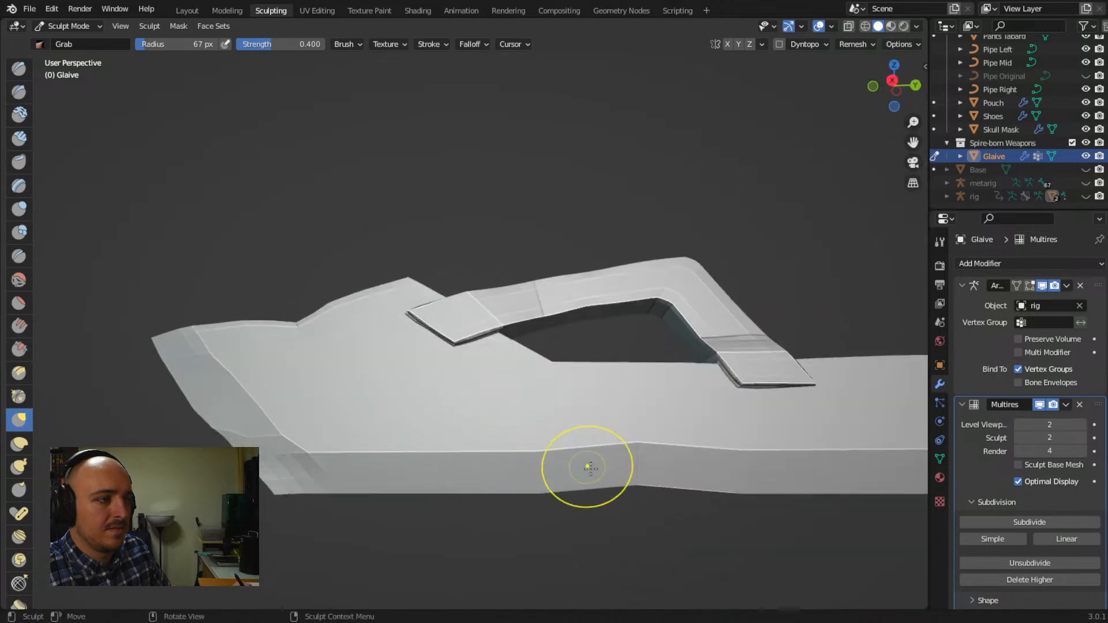
Push an uneven notch into the blade's lower bevelled edge below the arched bar with the Grab brush
drag(635, 448, 638, 436)
mouse_move(638, 436)
middle_down()
mouse_move(556, 452)
mouse_move(609, 451)
mouse_move(443, 395)
mouse_move(484, 373)
middle_up()
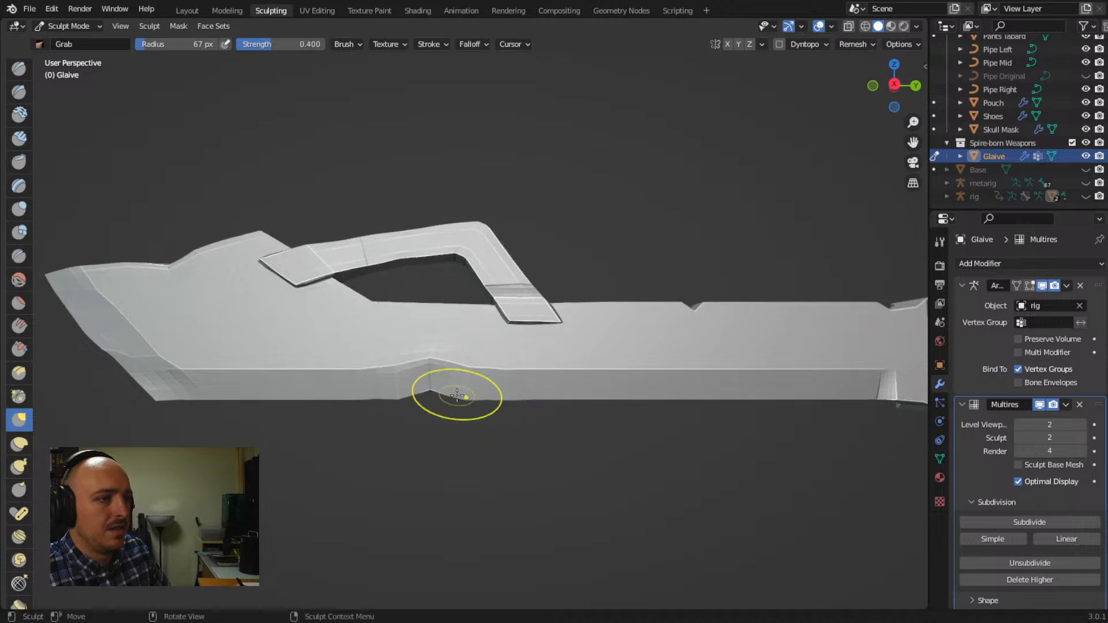
scroll(529, 410, down, 3)
middle_drag(535, 532, 406, 456)
middle_drag(527, 436, 549, 391)
Make the square collar at the blade's base slightly irregular, grabbing its corners and the recess at its front
scroll(572, 441, up, 3)
scroll(560, 372, up, 2)
scroll(560, 373, up, 1)
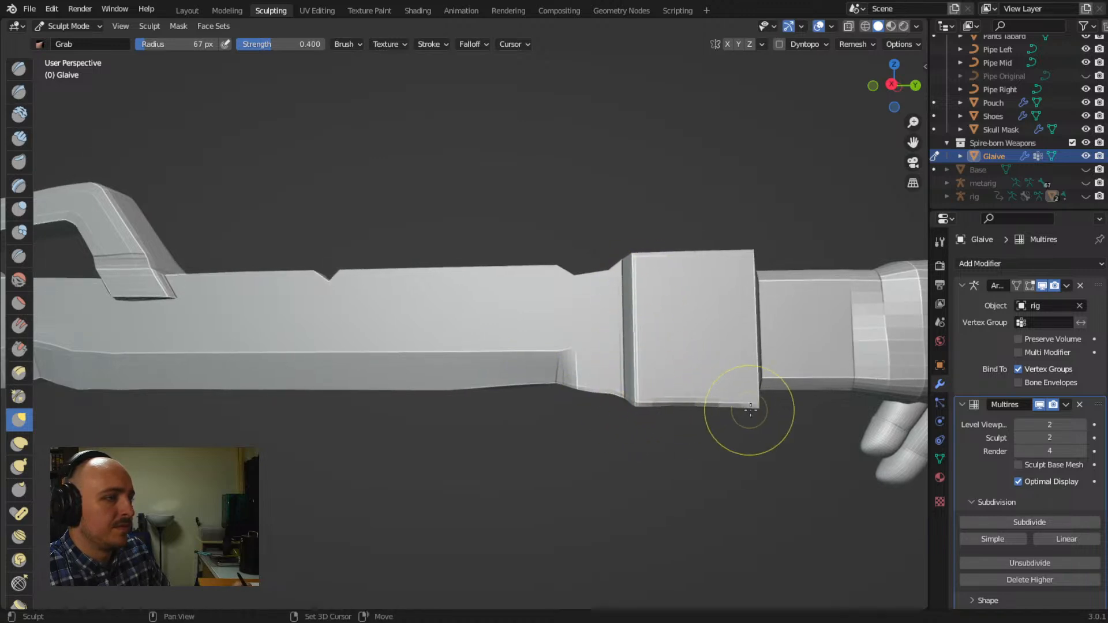
mouse_move(755, 421)
middle_down()
mouse_move(683, 425)
mouse_move(606, 371)
mouse_move(559, 391)
mouse_move(462, 402)
mouse_move(223, 322)
mouse_move(277, 334)
mouse_move(198, 371)
middle_up()
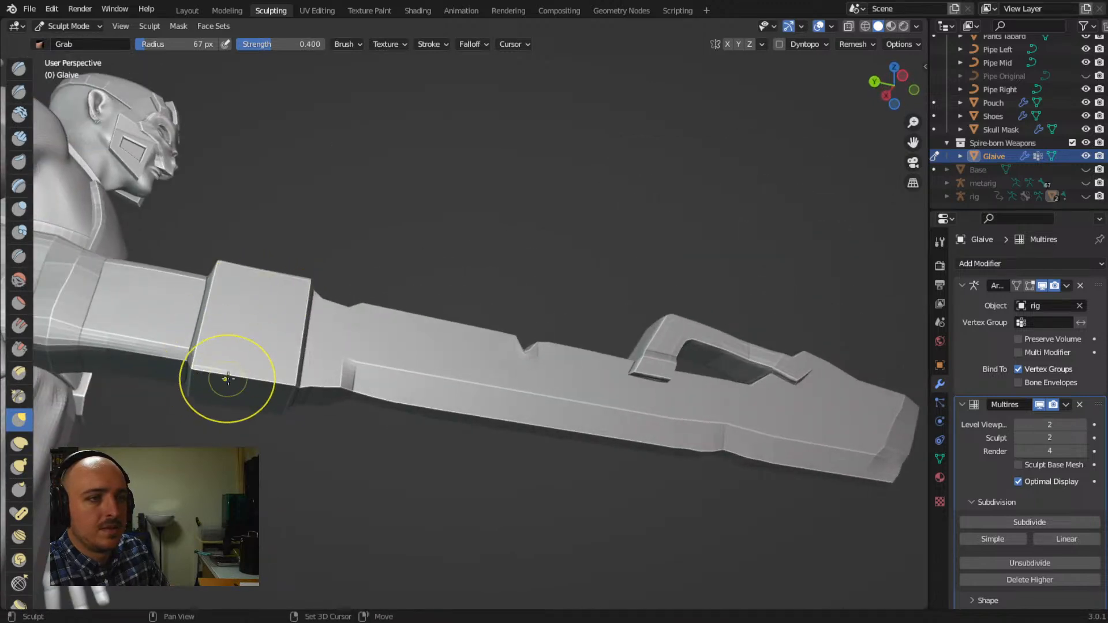
mouse_move(257, 433)
middle_down()
mouse_move(343, 415)
mouse_move(326, 451)
mouse_move(277, 466)
mouse_move(265, 462)
mouse_move(267, 391)
mouse_move(260, 396)
middle_up()
mouse_move(348, 306)
middle_down()
mouse_move(331, 292)
mouse_move(466, 329)
mouse_move(483, 247)
mouse_move(302, 321)
mouse_move(328, 302)
middle_up()
middle_drag(556, 326, 577, 349)
mouse_move(577, 348)
mouse_down()
mouse_move(568, 355)
mouse_move(583, 351)
mouse_up()
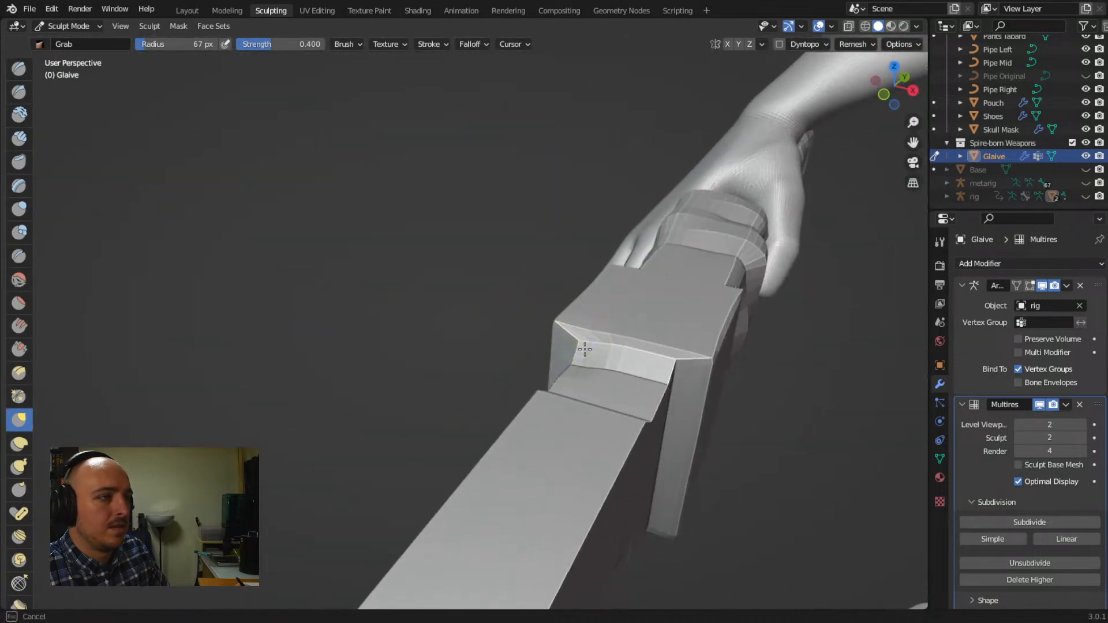
mouse_move(652, 382)
mouse_down()
mouse_move(638, 384)
mouse_move(664, 387)
mouse_up()
Inspect the full character holding the glaive from the side, front and three-quarter views
mouse_move(521, 314)
ctrl+middle_down()
mouse_move(546, 362)
mouse_move(485, 465)
ctrl+middle_up()
ctrl+middle_drag(517, 331, 491, 442)
mouse_move(491, 441)
middle_down()
mouse_move(523, 407)
mouse_move(621, 401)
mouse_move(612, 406)
mouse_move(649, 390)
mouse_move(626, 386)
middle_up()
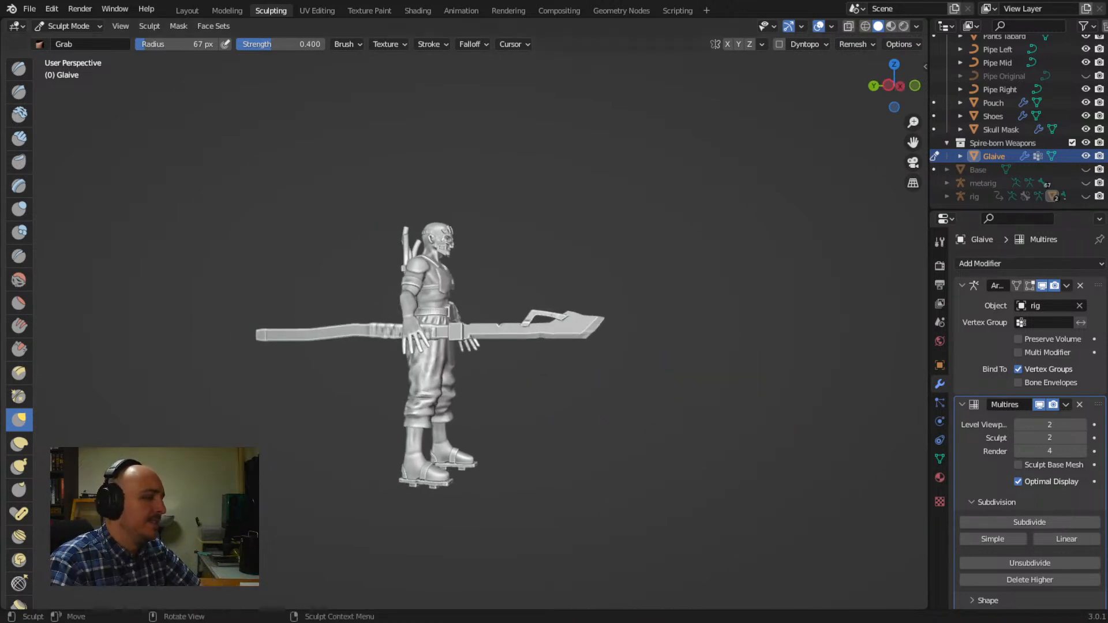
mouse_move(456, 381)
middle_down()
mouse_move(367, 362)
mouse_move(471, 445)
mouse_move(416, 376)
mouse_move(638, 396)
middle_up()
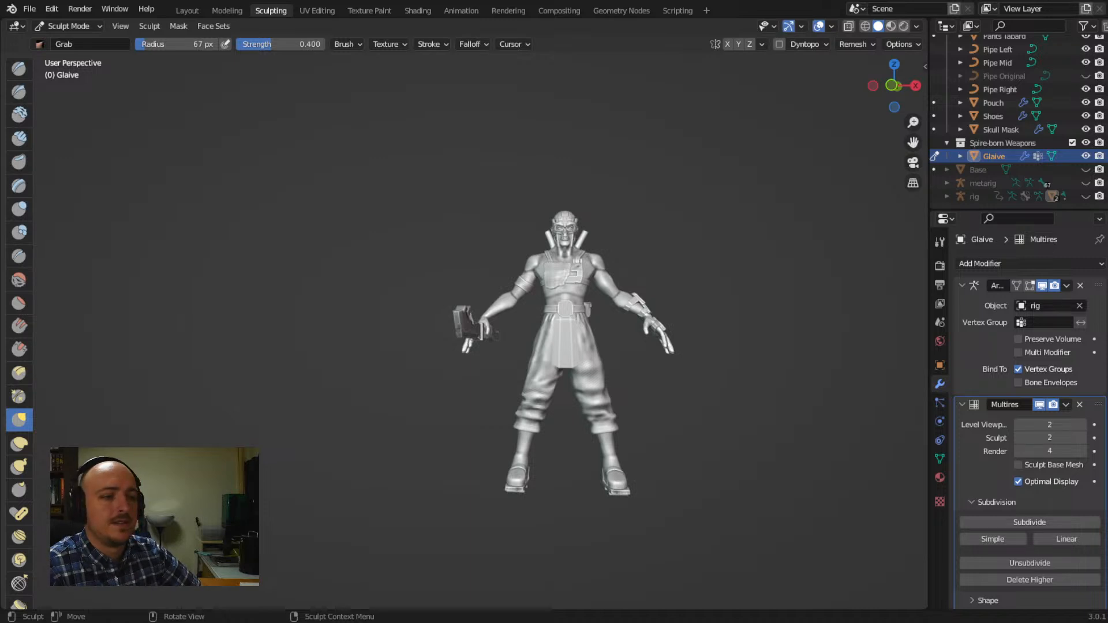
mouse_move(445, 511)
middle_down()
mouse_move(480, 404)
mouse_move(554, 406)
mouse_move(418, 420)
mouse_move(508, 405)
mouse_move(440, 371)
mouse_move(475, 363)
mouse_move(422, 358)
mouse_move(475, 334)
mouse_move(465, 339)
mouse_move(516, 366)
mouse_move(466, 372)
middle_up()
scroll(507, 390, up, 6)
scroll(454, 345, up, 1)
scroll(463, 339, up, 1)
scroll(463, 339, down, 4)
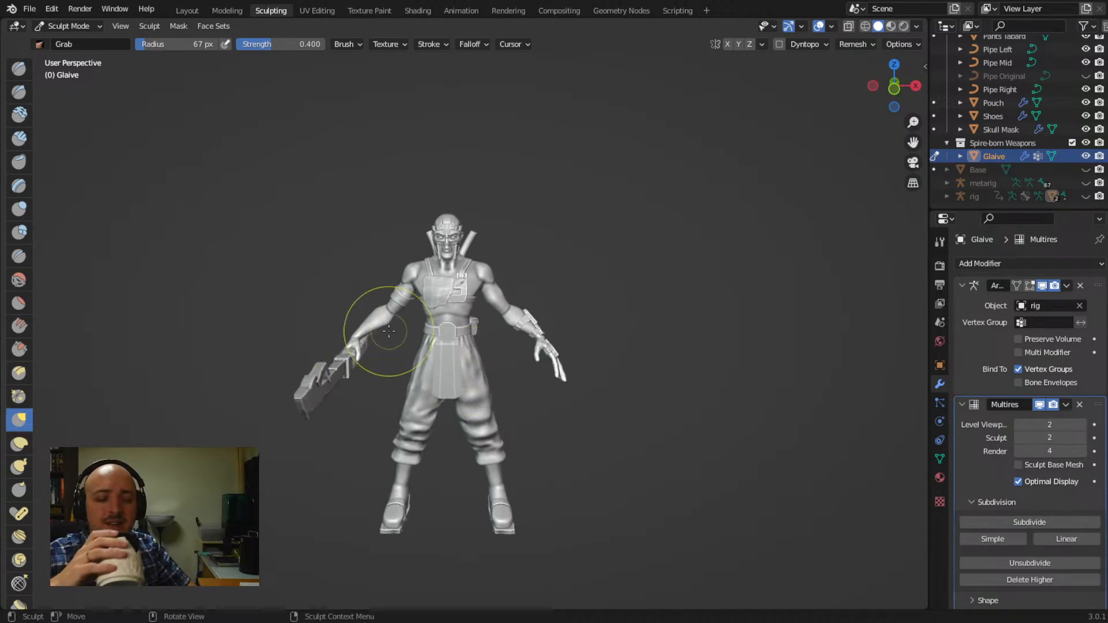
middle_drag(376, 369, 482, 383)
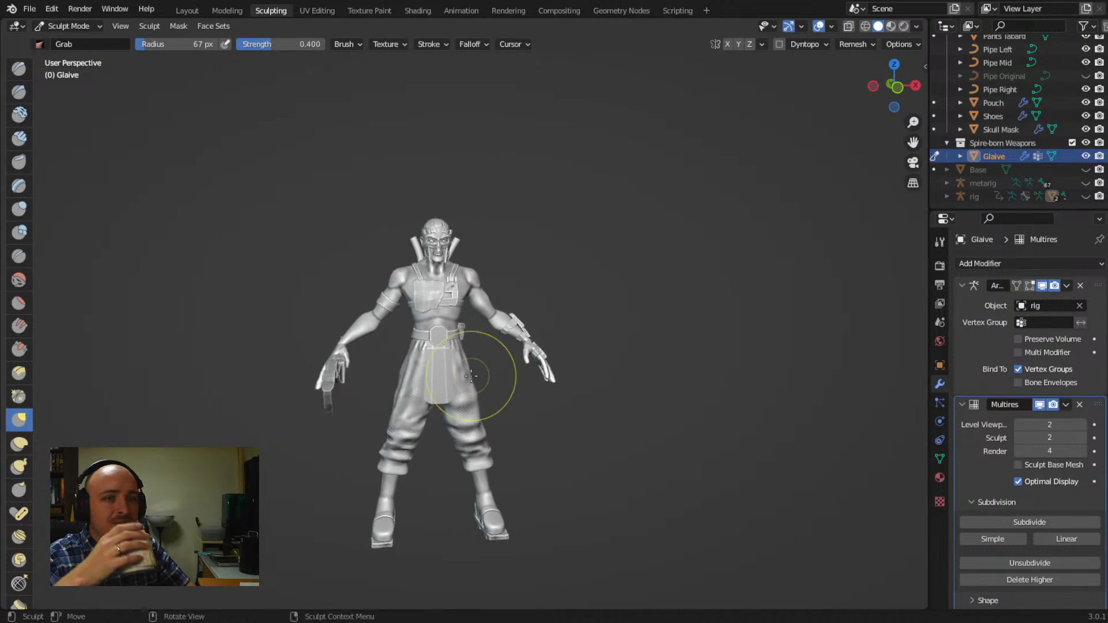
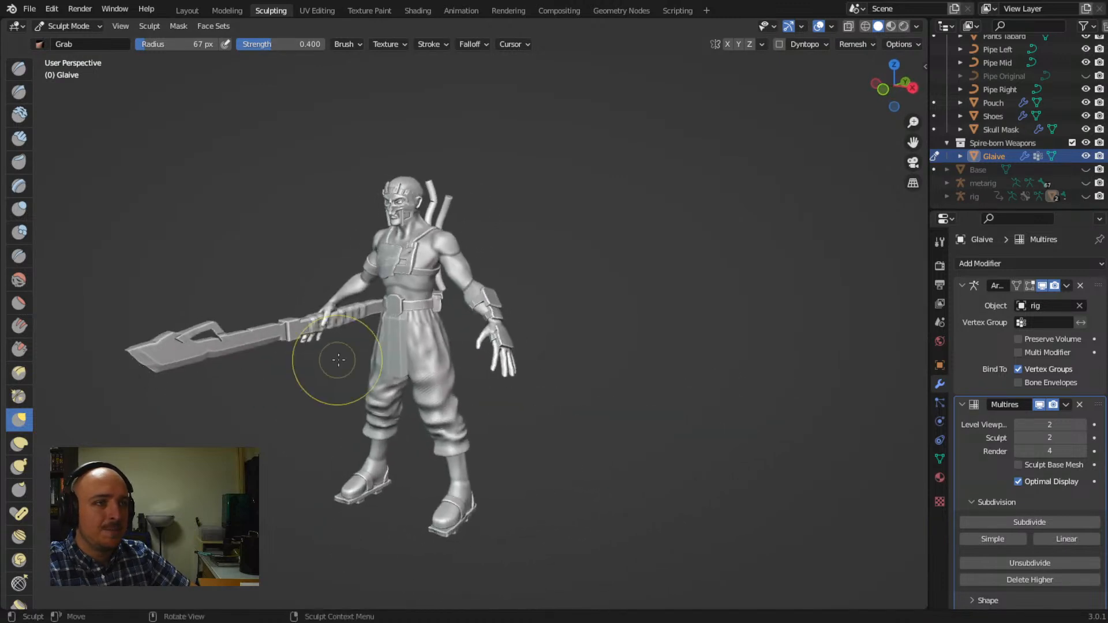
middle_drag(569, 376, 609, 376)
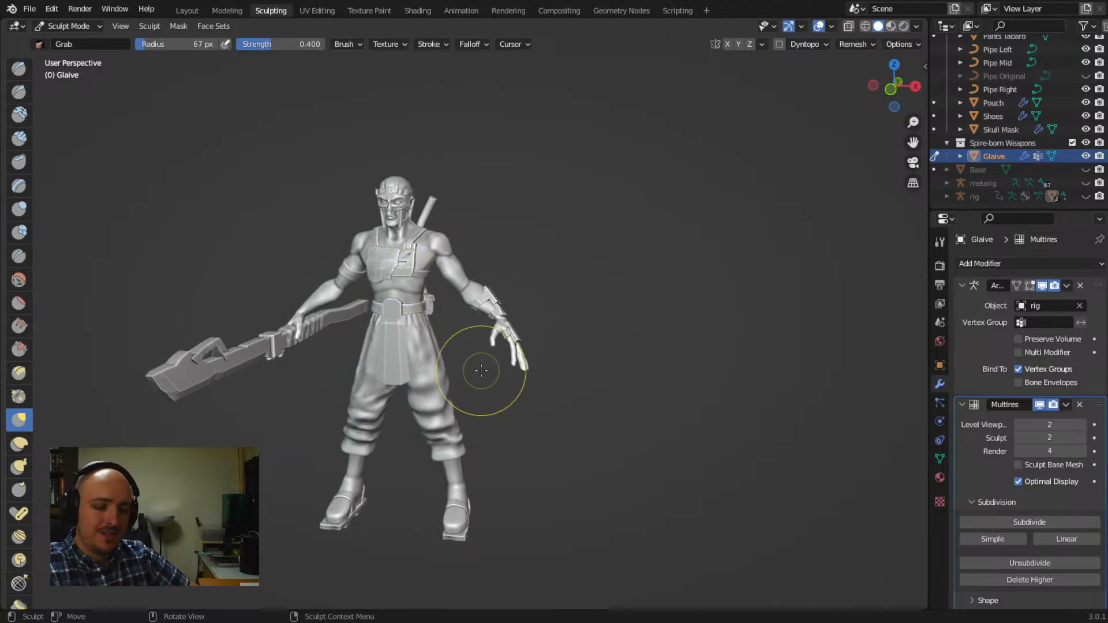
In the Layout workspace, add a Solidify modifier to the Pants Tabard with a thickness of 0.641 mm
click(187, 11)
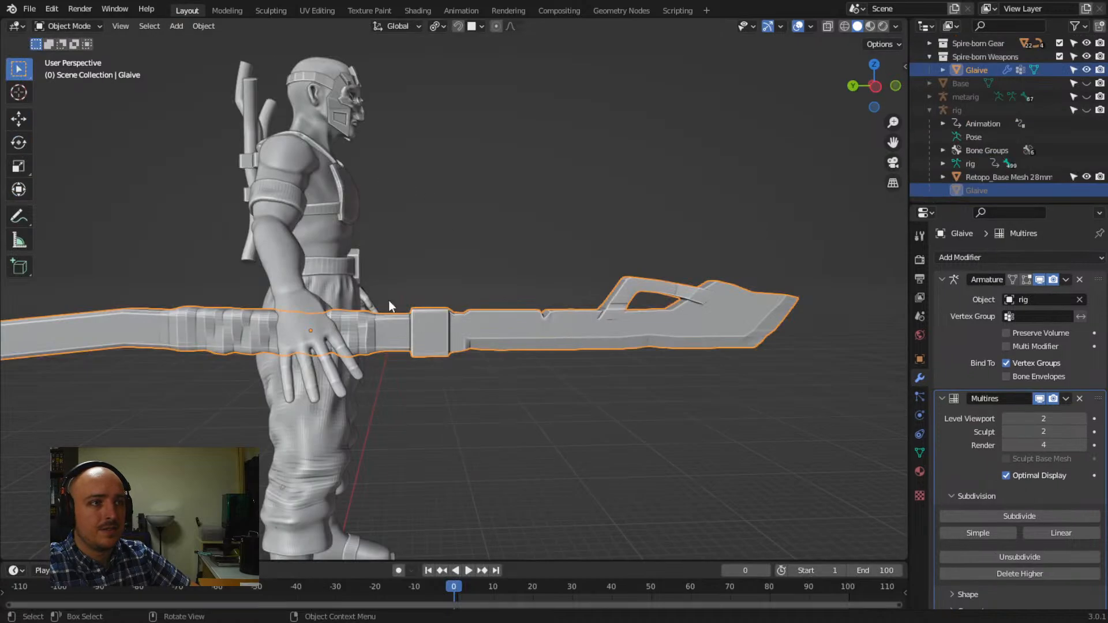
mouse_move(389, 300)
middle_down()
mouse_move(367, 346)
mouse_move(476, 352)
mouse_move(427, 379)
middle_up()
click(458, 348)
click(981, 257)
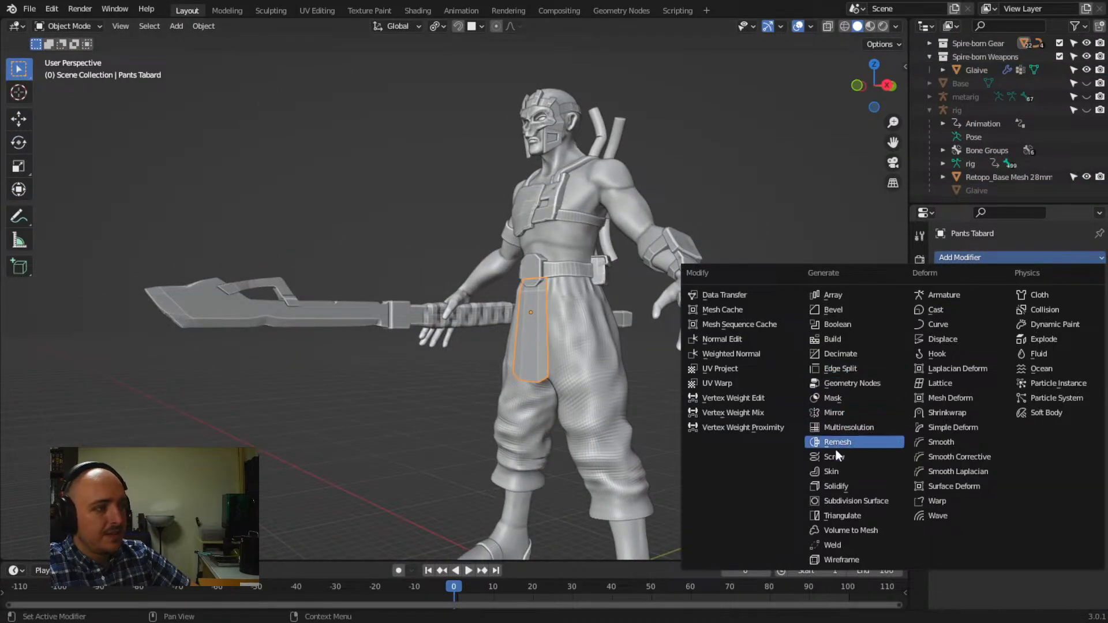
click(840, 485)
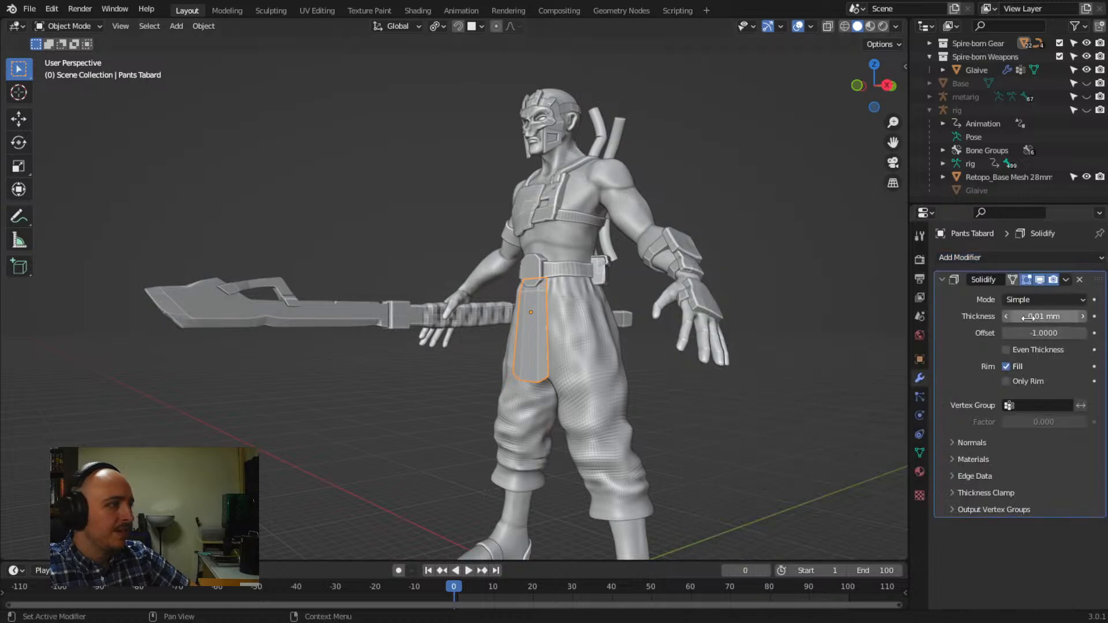
middle_drag(693, 464, 758, 444)
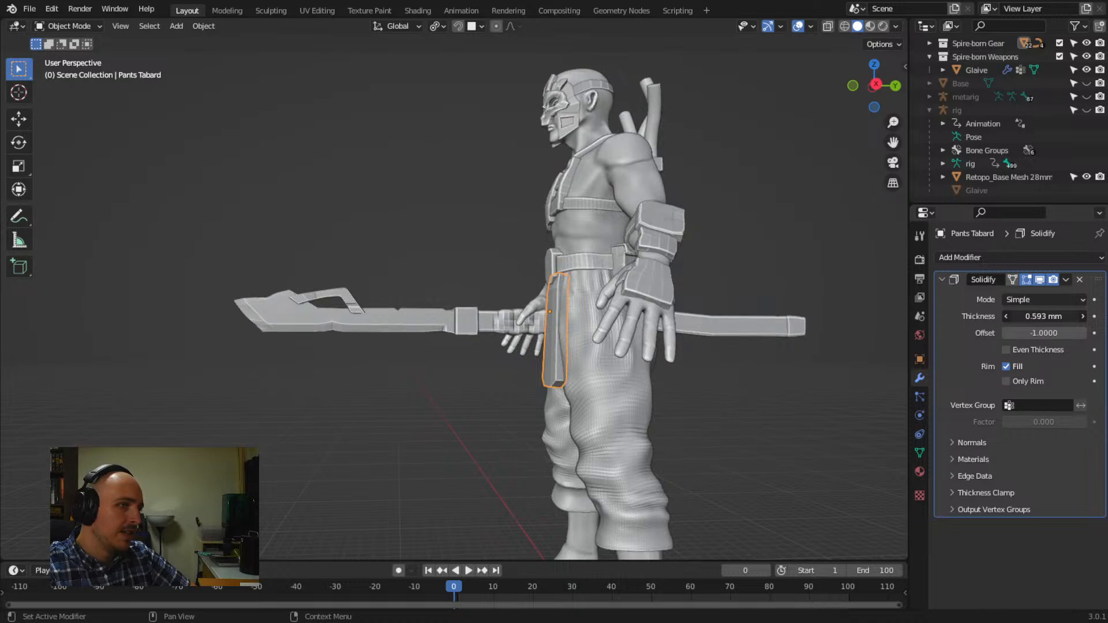
middle_drag(823, 376, 457, 355)
scroll(514, 343, up, 4)
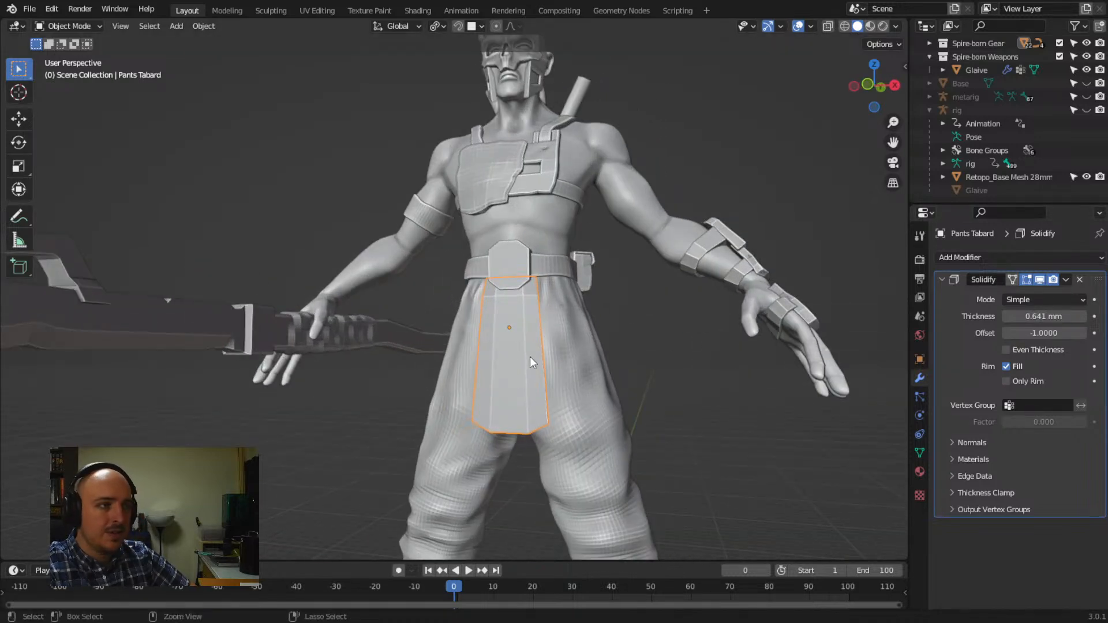
Apply the Solidify modifier on the Pants Tabard in Object Mode
key(Tab)
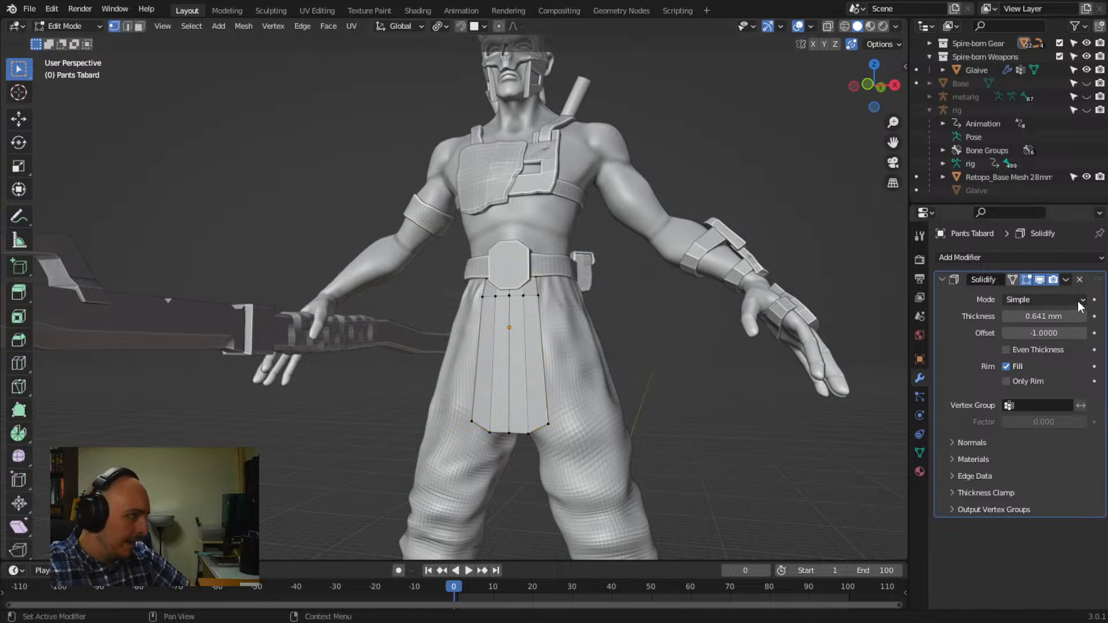
click(1066, 280)
click(1035, 300)
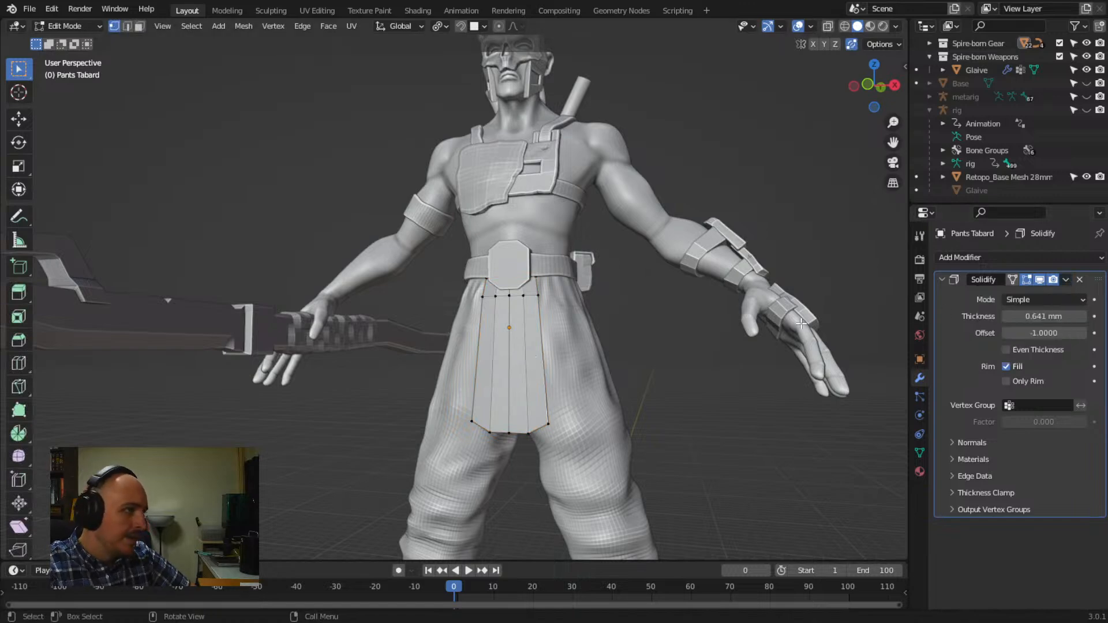
key(Tab)
click(1068, 279)
click(1053, 297)
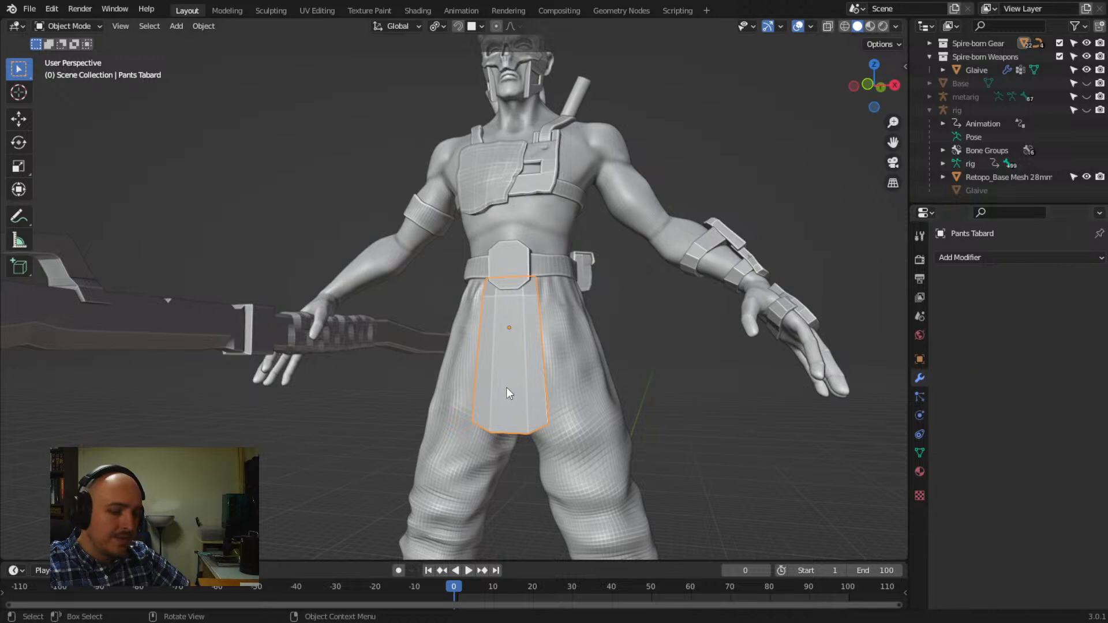
In Edit Mode, add one horizontal loop cut to the Pants Tabard and slide it down close to the bottom edge
key(Tab)
key(ctrl+r)
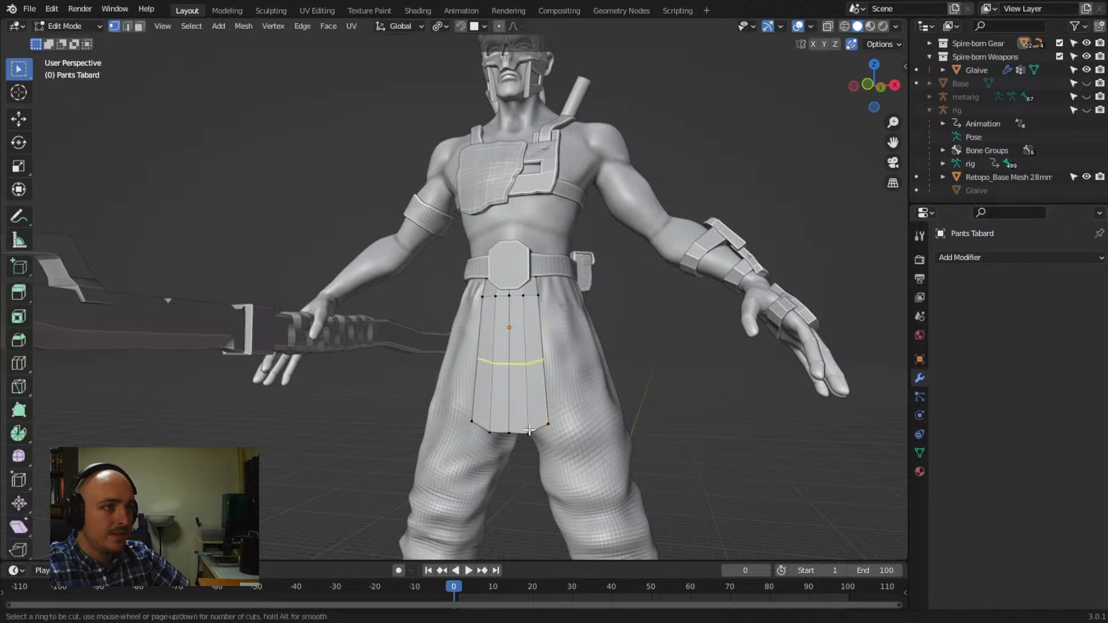
click(542, 362)
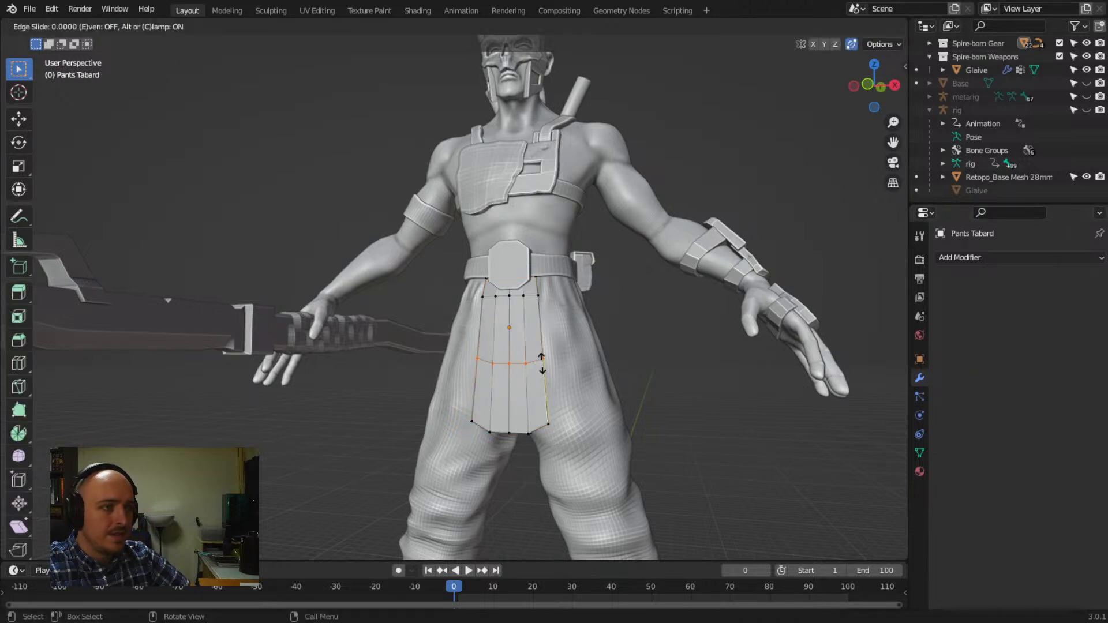
click(543, 422)
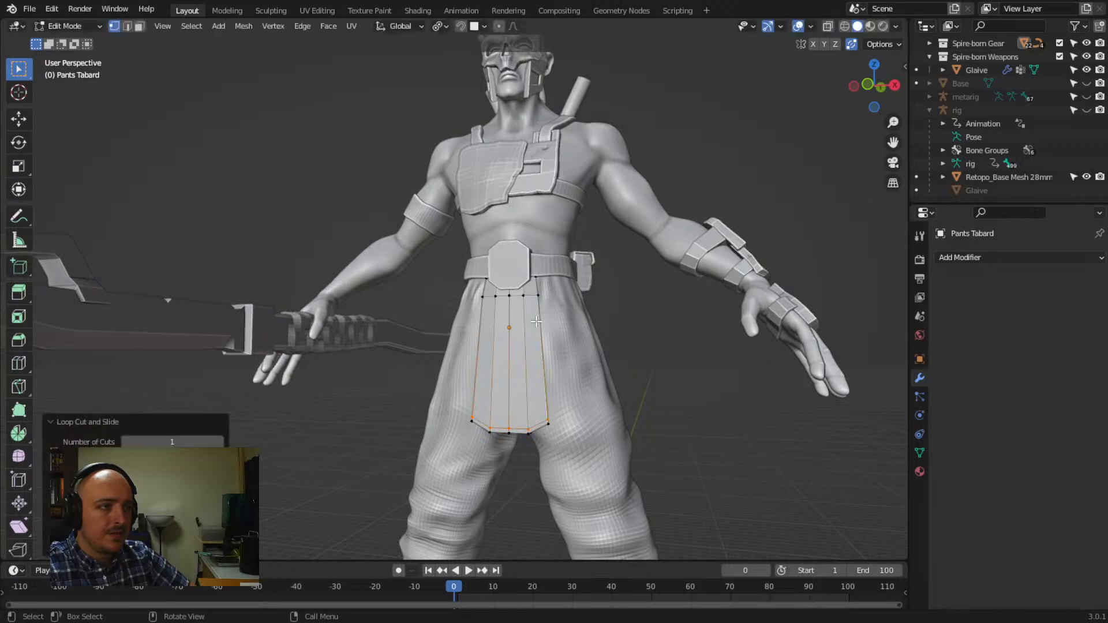
Try three evenly spaced horizontal loop cuts along the tabard's length, and undo them
middle_drag(533, 314, 546, 381)
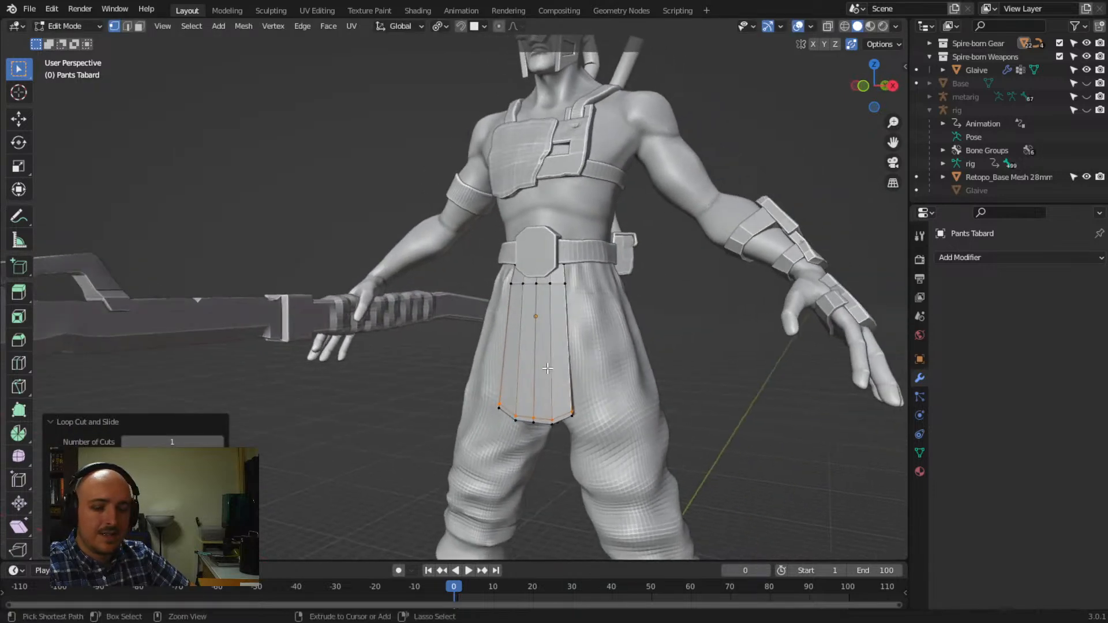
key(ctrl+r)
key(3)
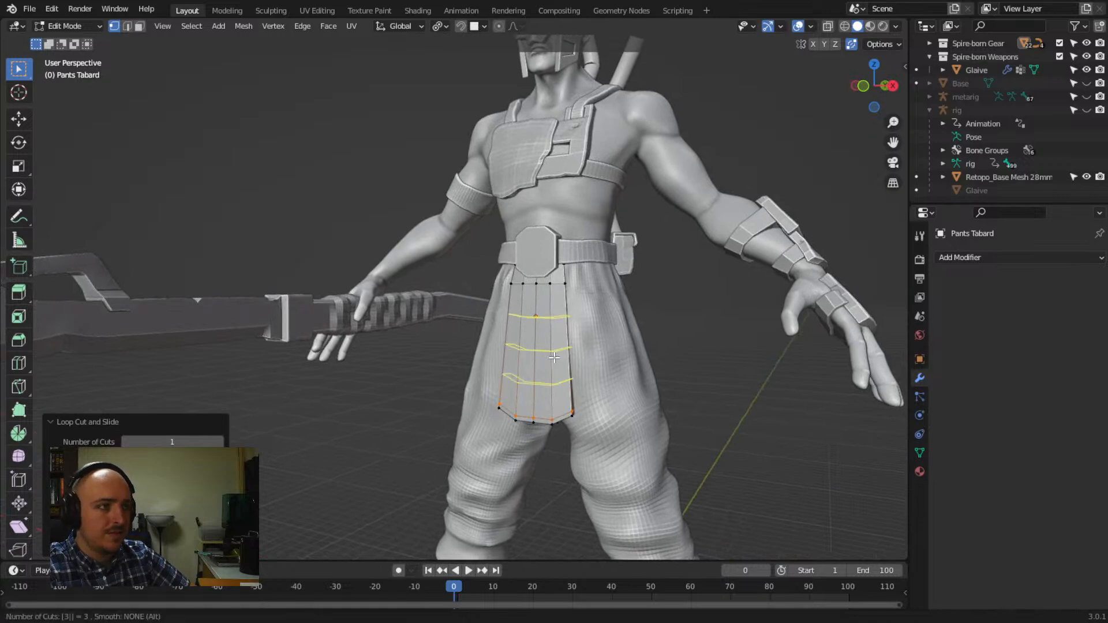
key(Return)
right_click(555, 358)
middle_drag(558, 403, 543, 365)
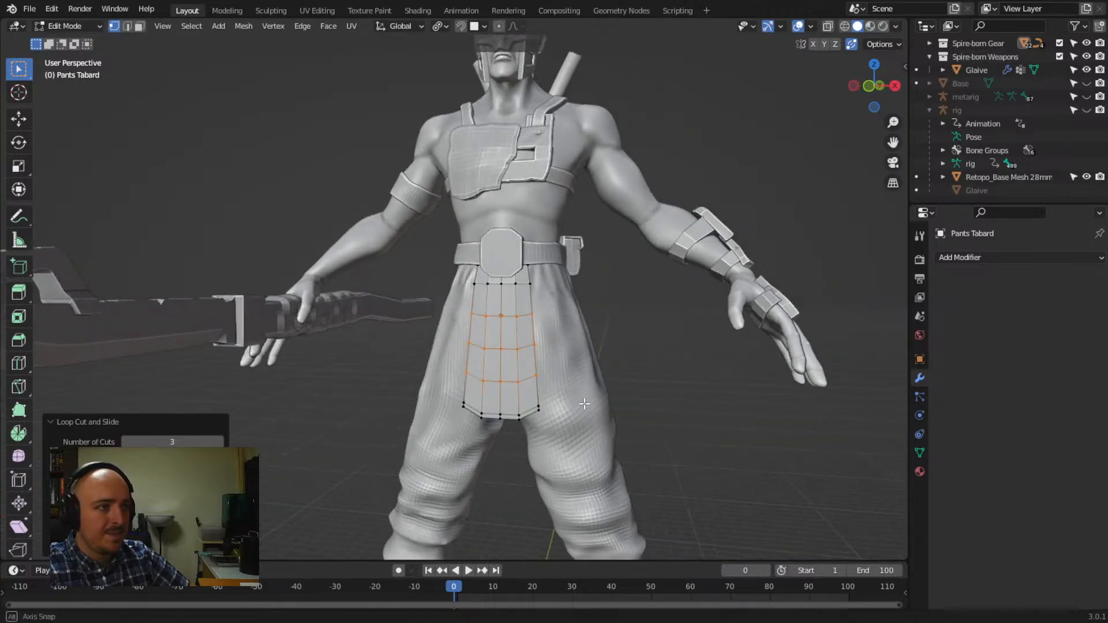
key(ctrl+z)
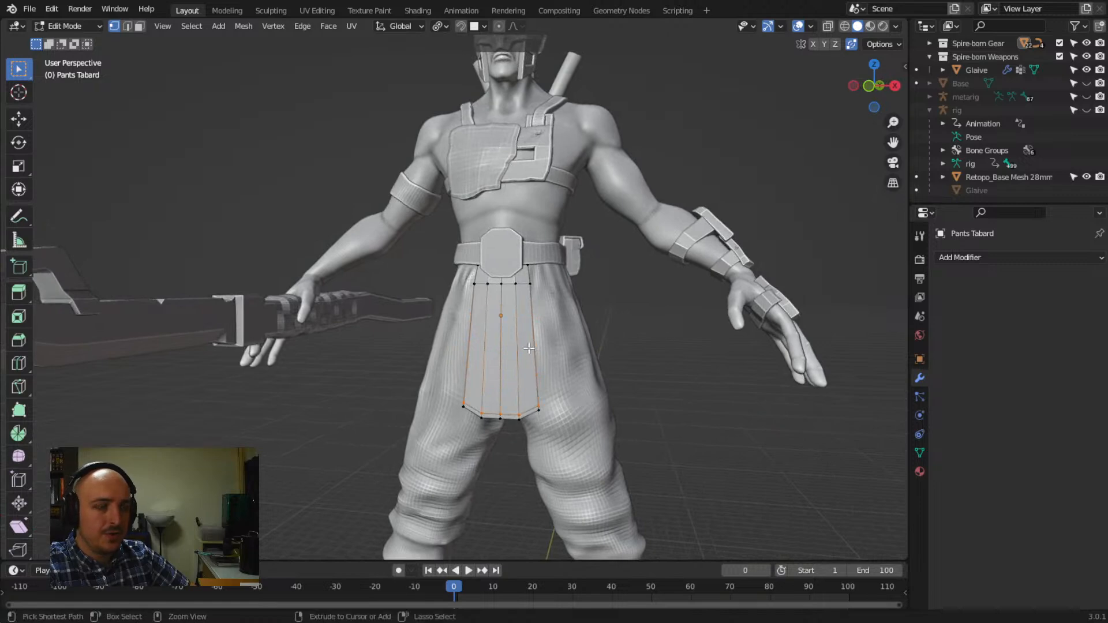
Add four evenly spaced horizontal loop cuts along the tabard's long middle section
key(ctrl+r)
scroll(528, 346, up, 3)
click(529, 347)
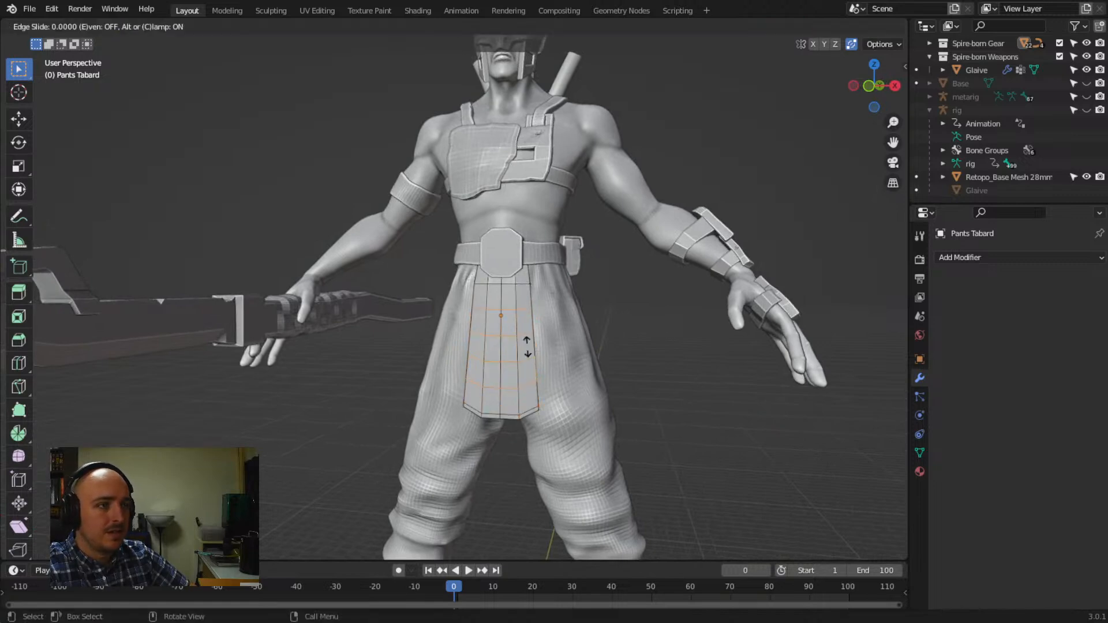
Place four evenly spaced horizontal loop cuts across the Pants Tabard and one vertical support loop near each side edge
right_click(528, 347)
middle_drag(529, 346, 572, 406)
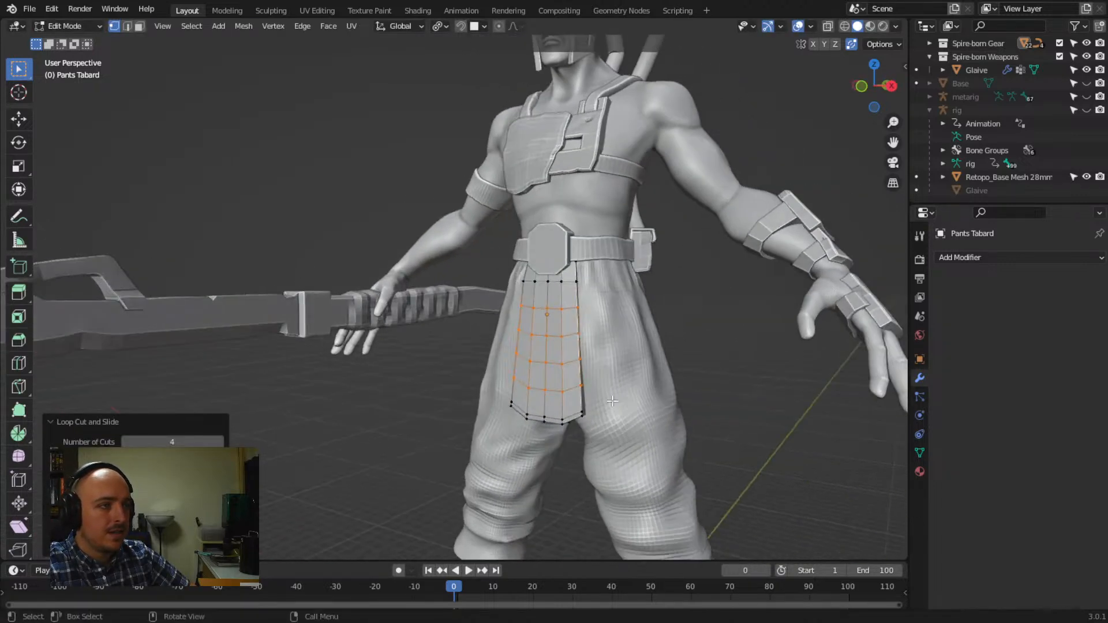
key(ctrl+r)
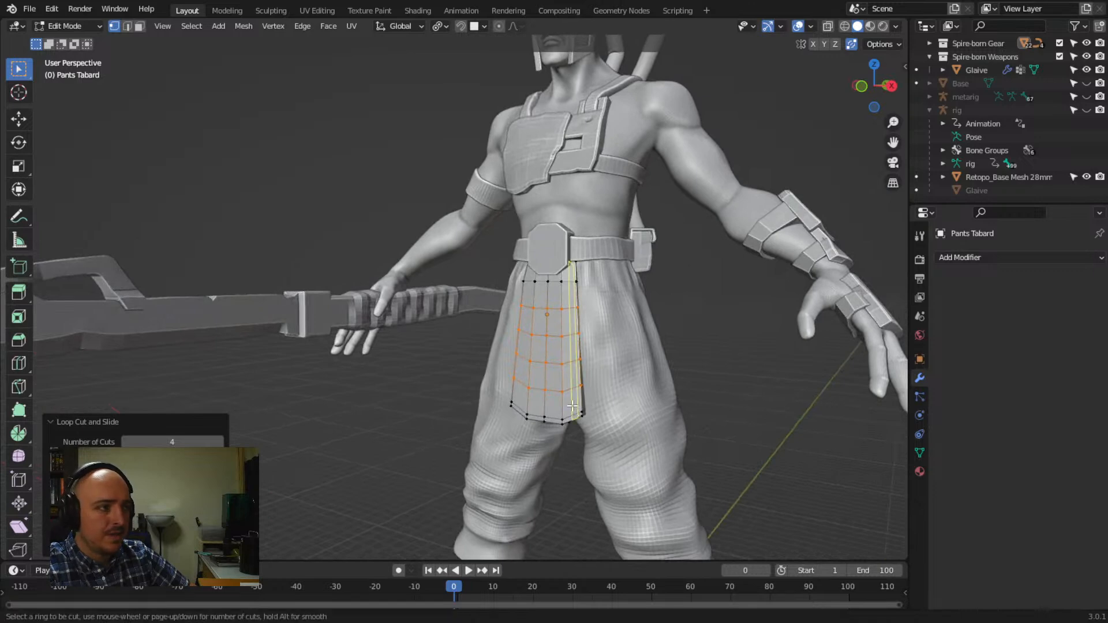
click(573, 406)
click(581, 410)
middle_drag(581, 409, 476, 356)
key(ctrl+r)
click(474, 351)
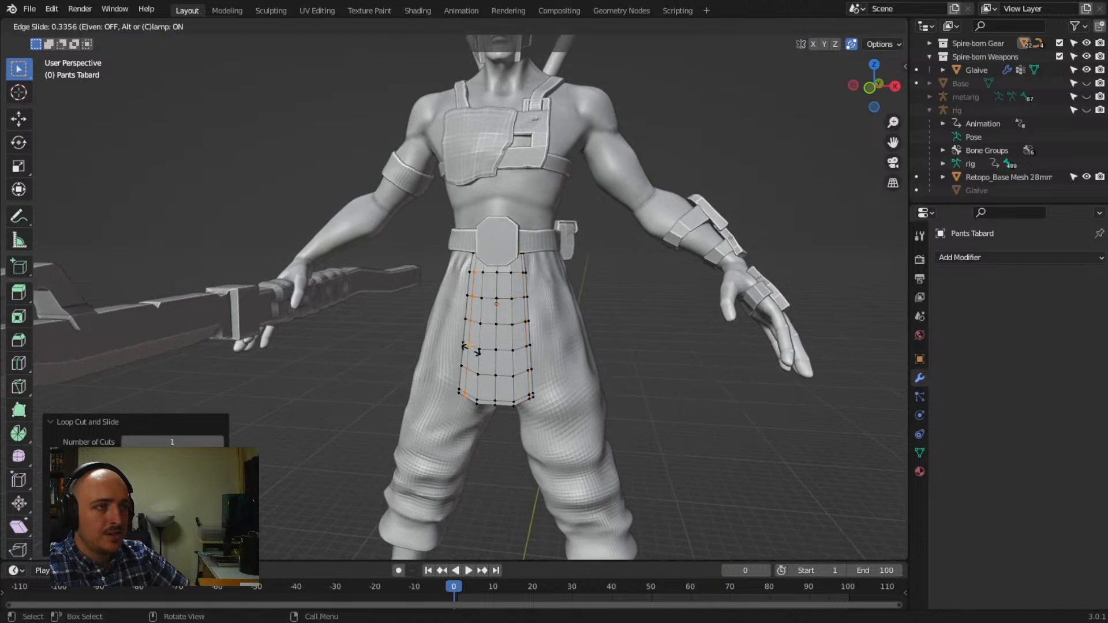
click(471, 350)
Return to Object Mode and add a Multiresolution modifier to the Pants Tabard
key(Tab)
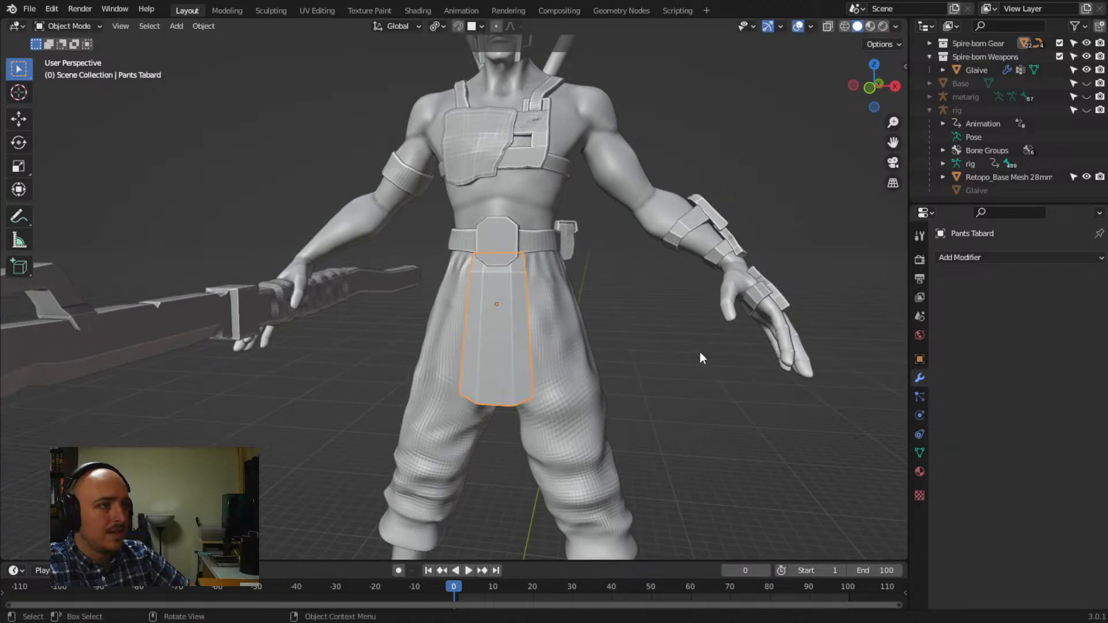
click(950, 259)
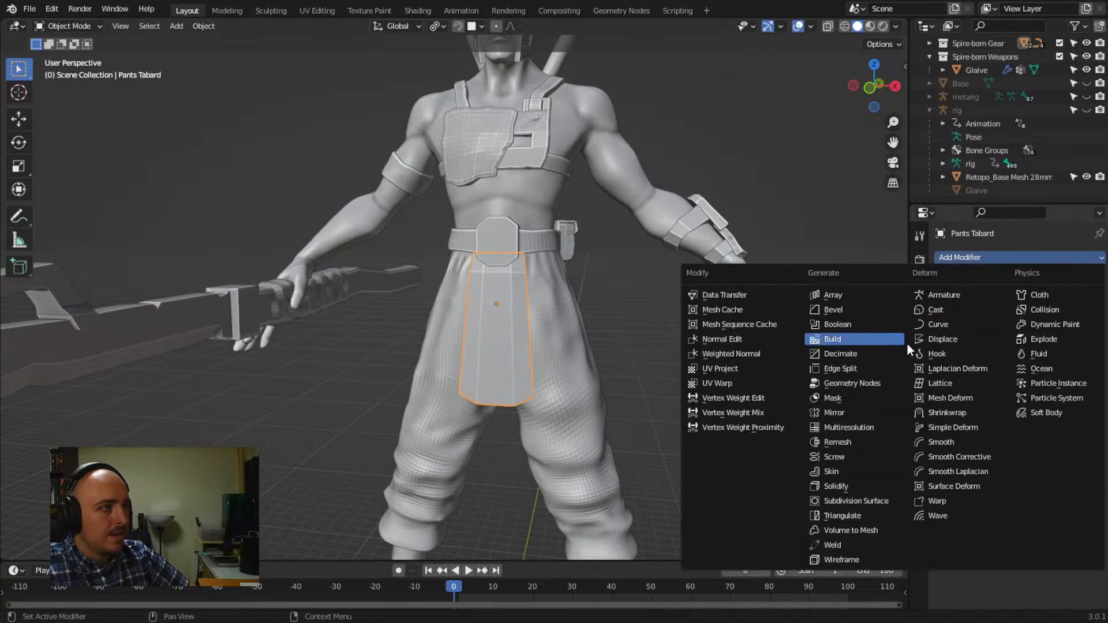
click(856, 428)
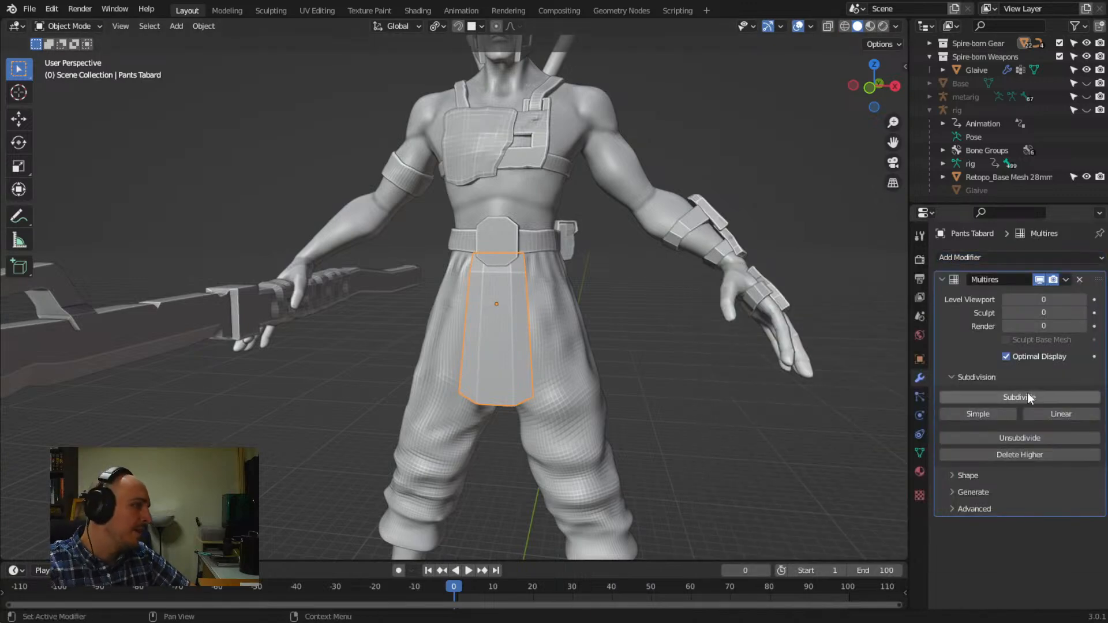
Cut two support loops around the tabard's thickness, one near its front edge and one near its back edge
middle_drag(641, 359, 564, 350)
key(Tab)
middle_drag(679, 397, 656, 434)
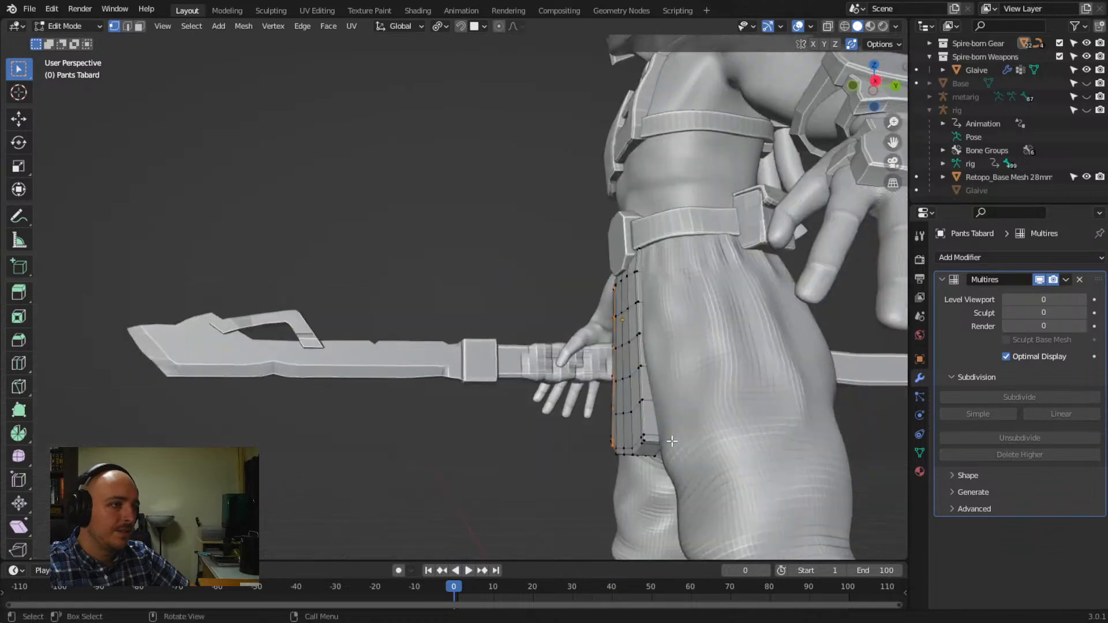
key(ctrl+r)
click(656, 433)
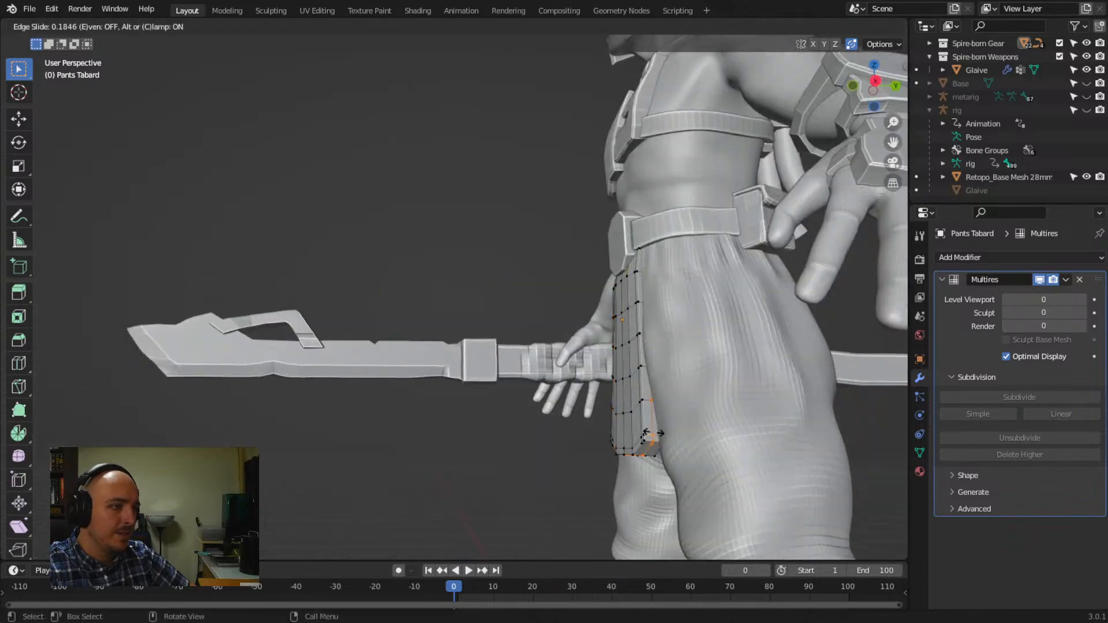
click(648, 433)
key(ctrl+r)
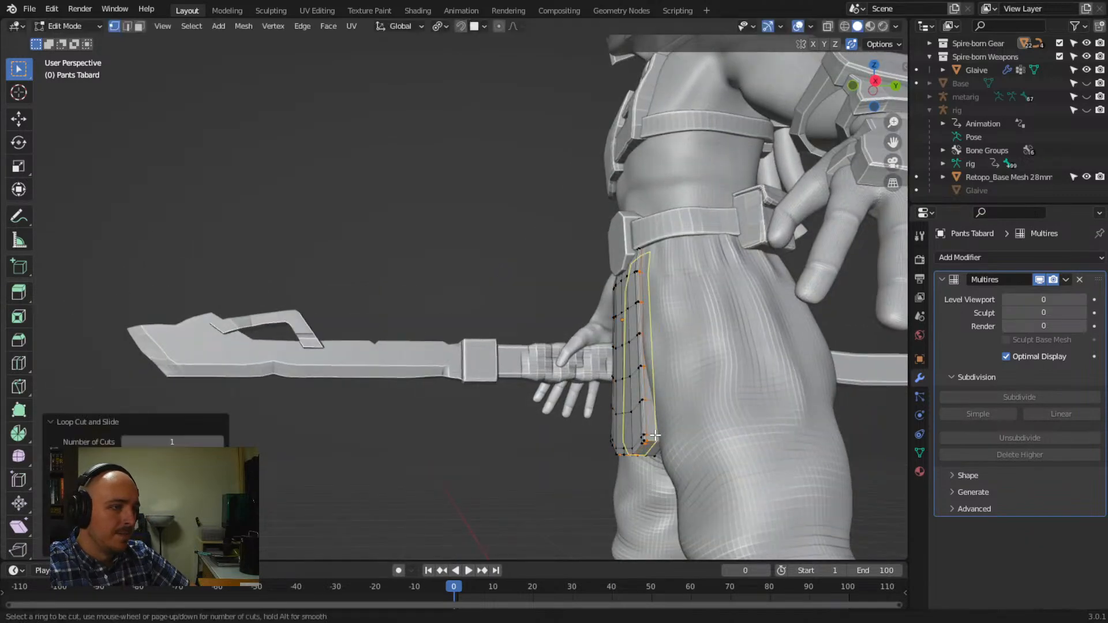
click(655, 436)
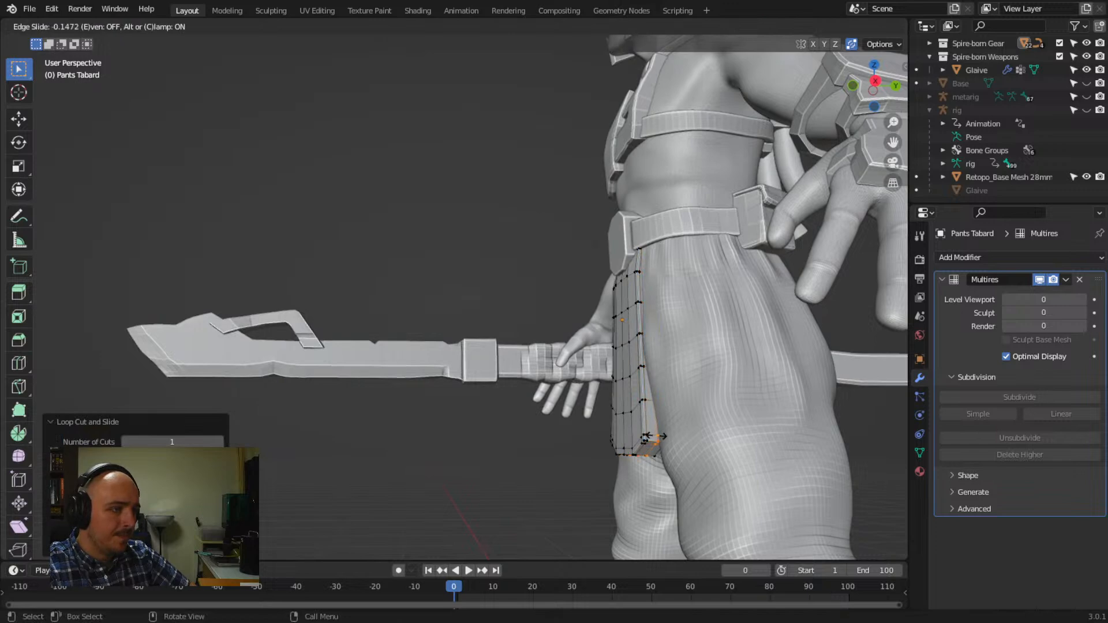
click(657, 440)
middle_drag(657, 438, 770, 471)
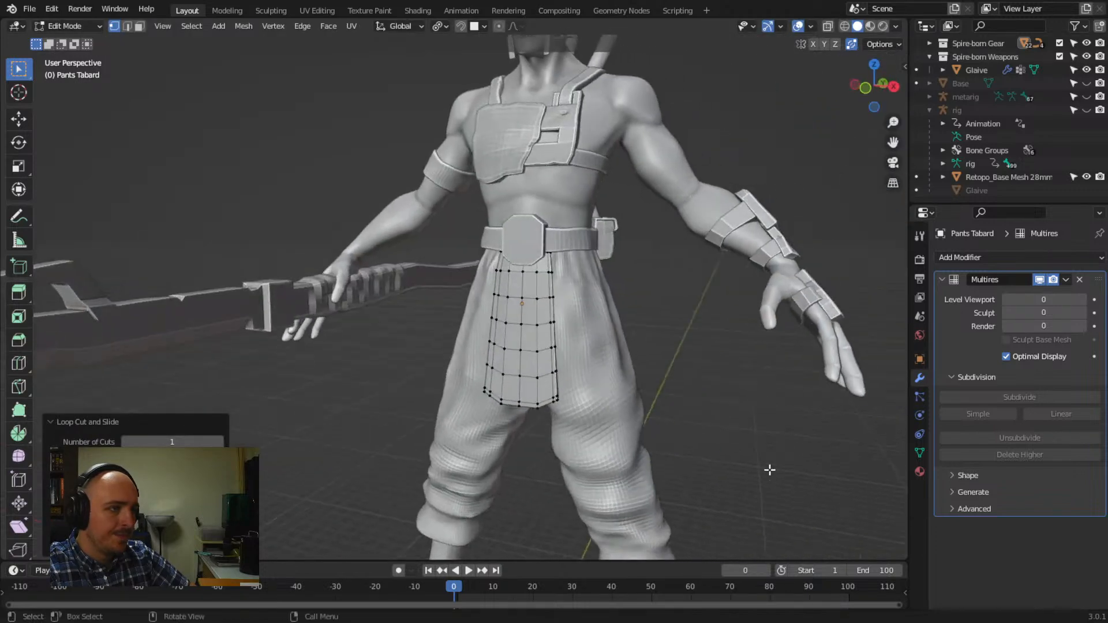
Return to Object Mode and subdivide the tabard's Multires modifier to level 2
key(Tab)
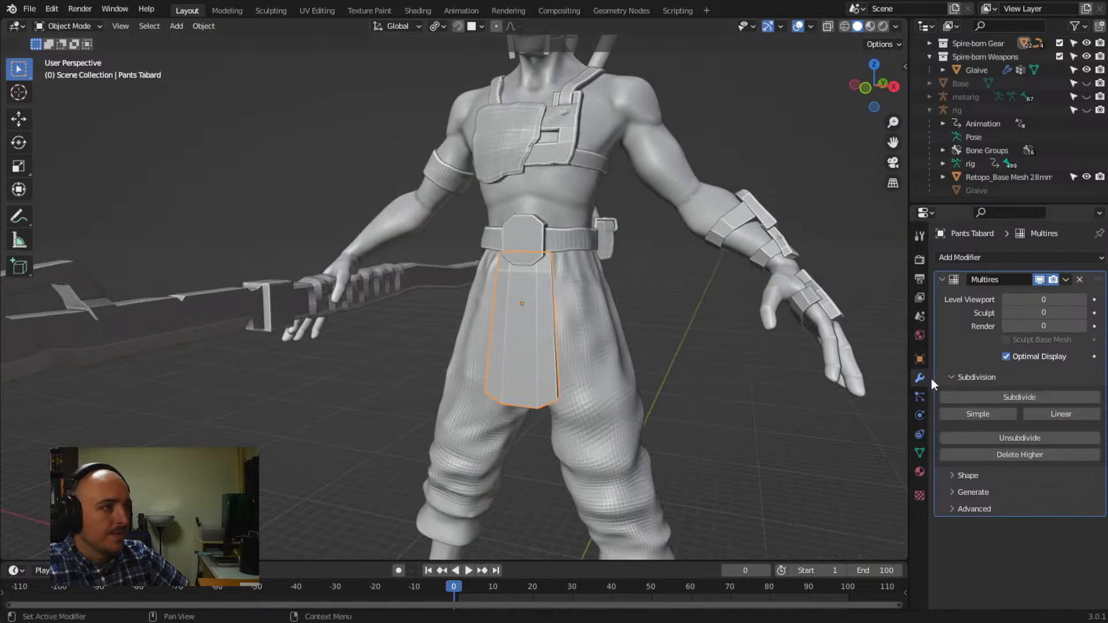
click(976, 399)
scroll(606, 368, up, 4)
mouse_move(606, 367)
middle_down()
mouse_move(541, 367)
mouse_move(579, 350)
mouse_move(602, 355)
middle_up()
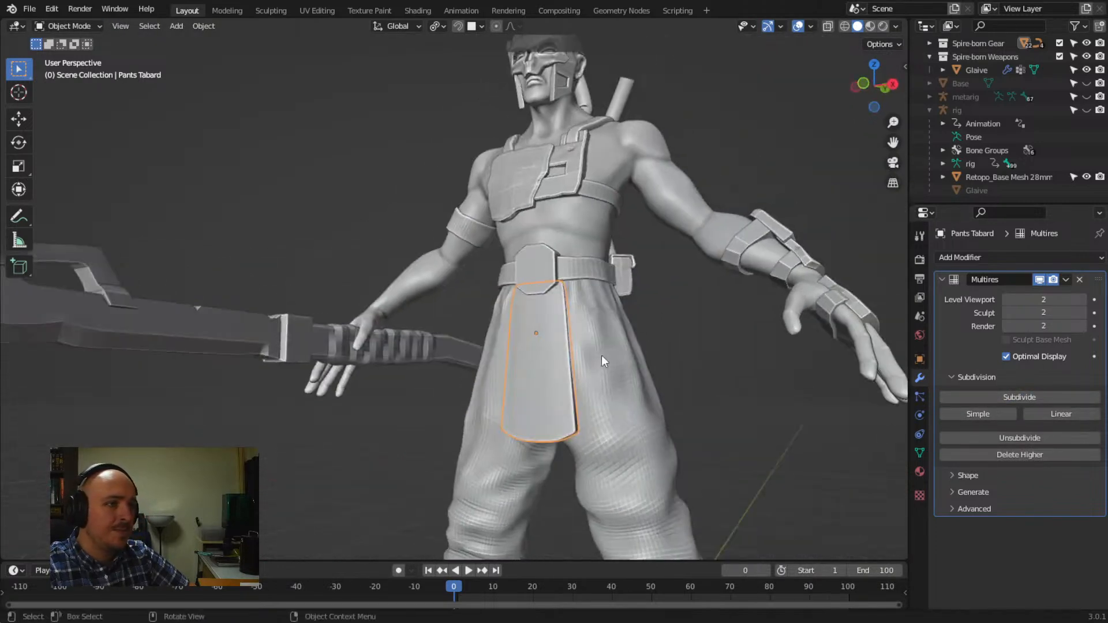
Switch to the Sculpting workspace and examine the tabard against the pants from the front, sides and below
click(270, 10)
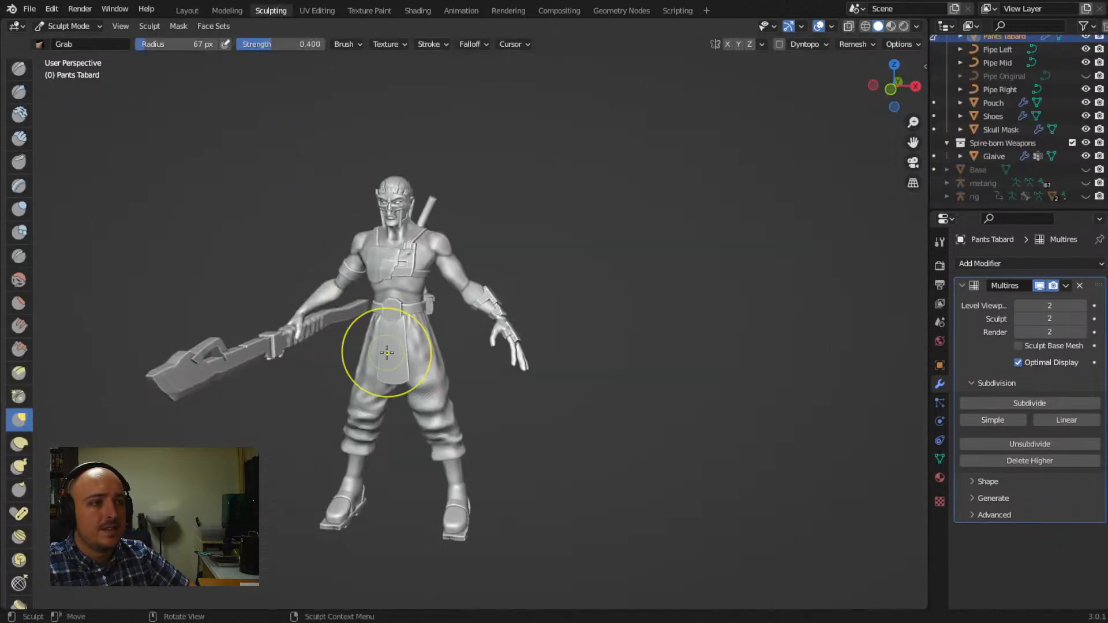
scroll(378, 352, up, 5)
scroll(377, 420, down, 5)
middle_drag(370, 416, 405, 355)
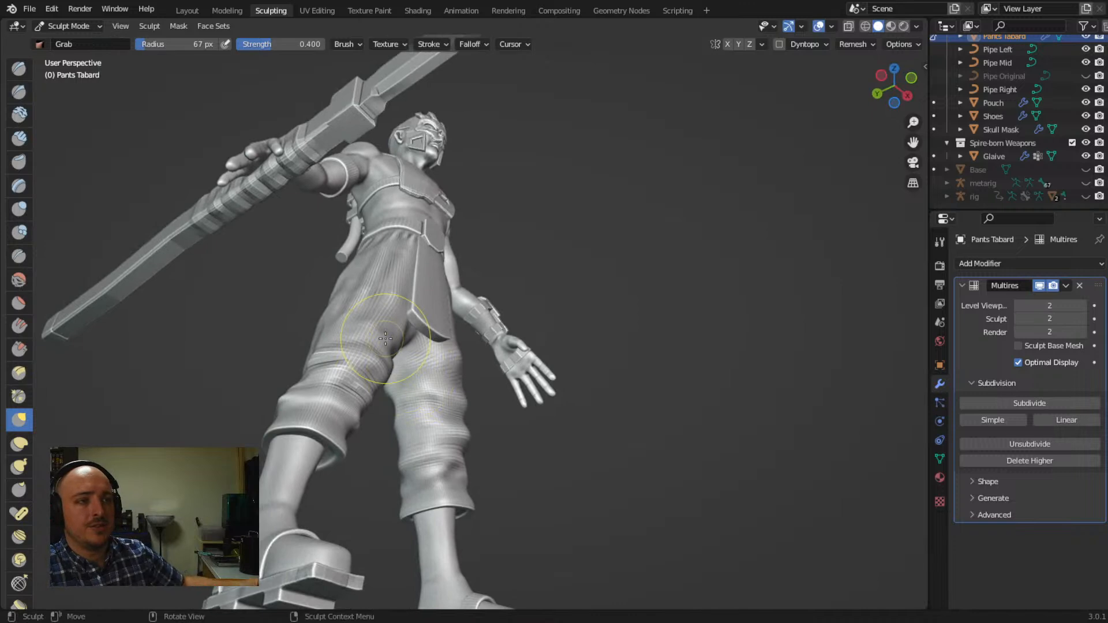
middle_drag(297, 302, 322, 367)
middle_drag(393, 392, 337, 384)
middle_drag(350, 346, 378, 469)
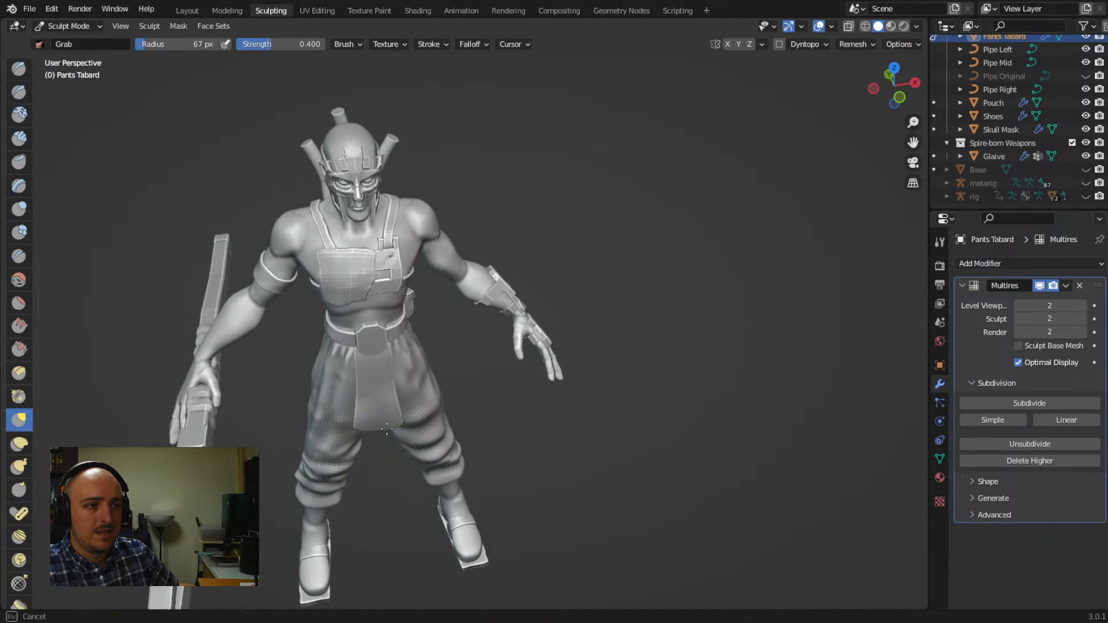
middle_drag(388, 421, 445, 337)
mouse_move(445, 338)
middle_down()
mouse_move(470, 347)
mouse_move(447, 359)
middle_up()
ctrl+middle_drag(447, 359, 448, 311)
ctrl+middle_drag(443, 406, 421, 297)
Sculpt vertical fold strokes down the middle of the tabard with the Draw brush and smooth them out
key(d)
middle_drag(383, 357, 377, 301)
mouse_move(372, 172)
mouse_down()
mouse_move(385, 199)
mouse_move(436, 181)
mouse_move(418, 455)
mouse_up()
drag(417, 329, 419, 447)
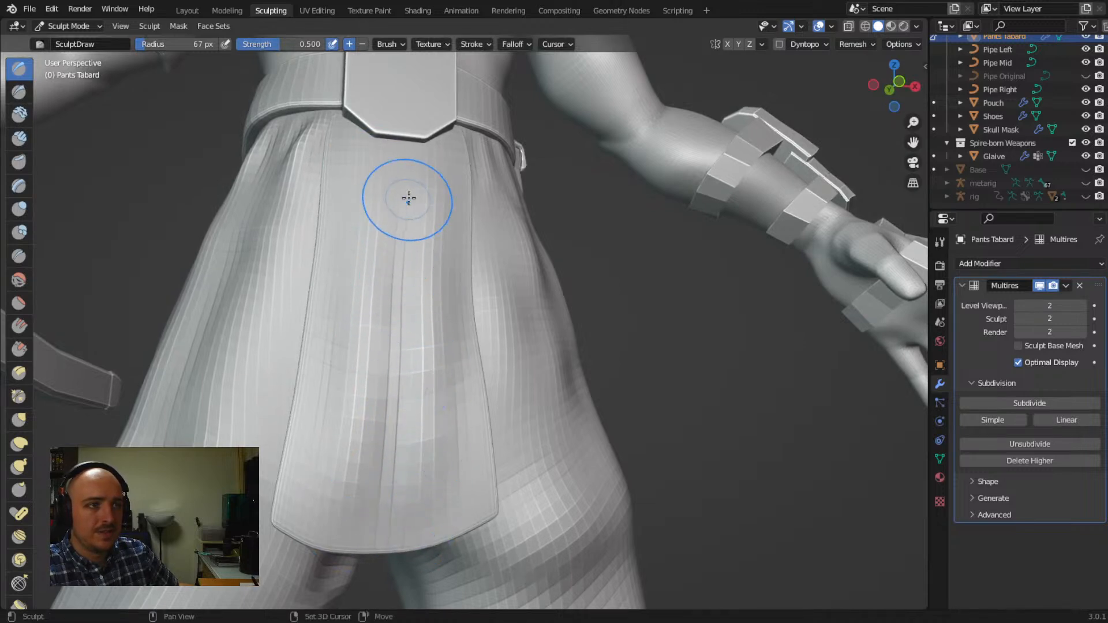
shift+drag(407, 198, 391, 368)
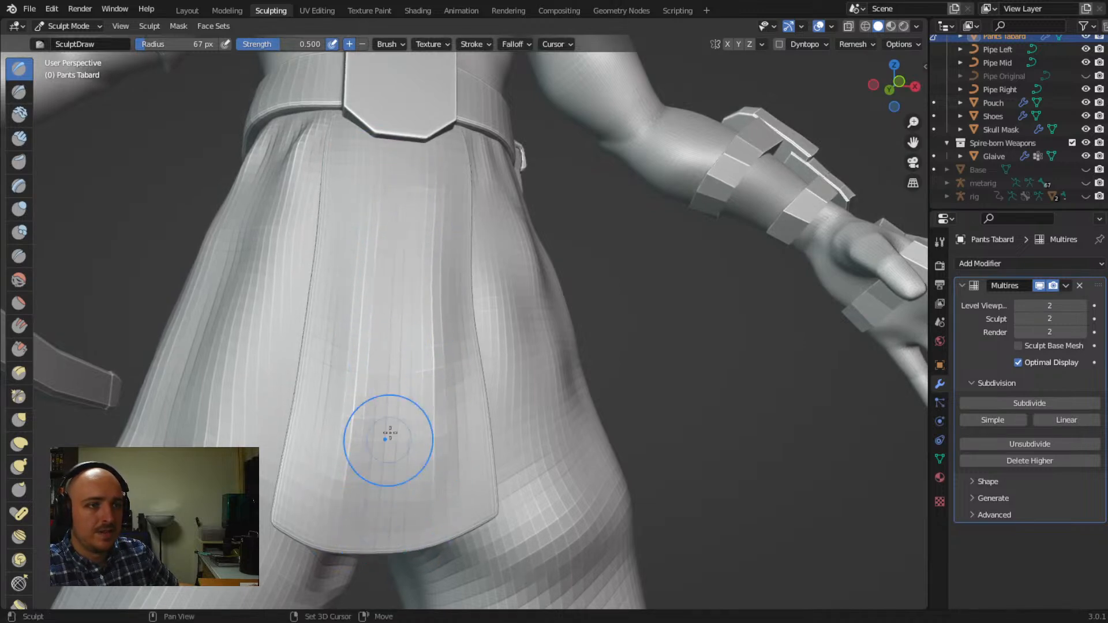
shift+drag(416, 185, 401, 411)
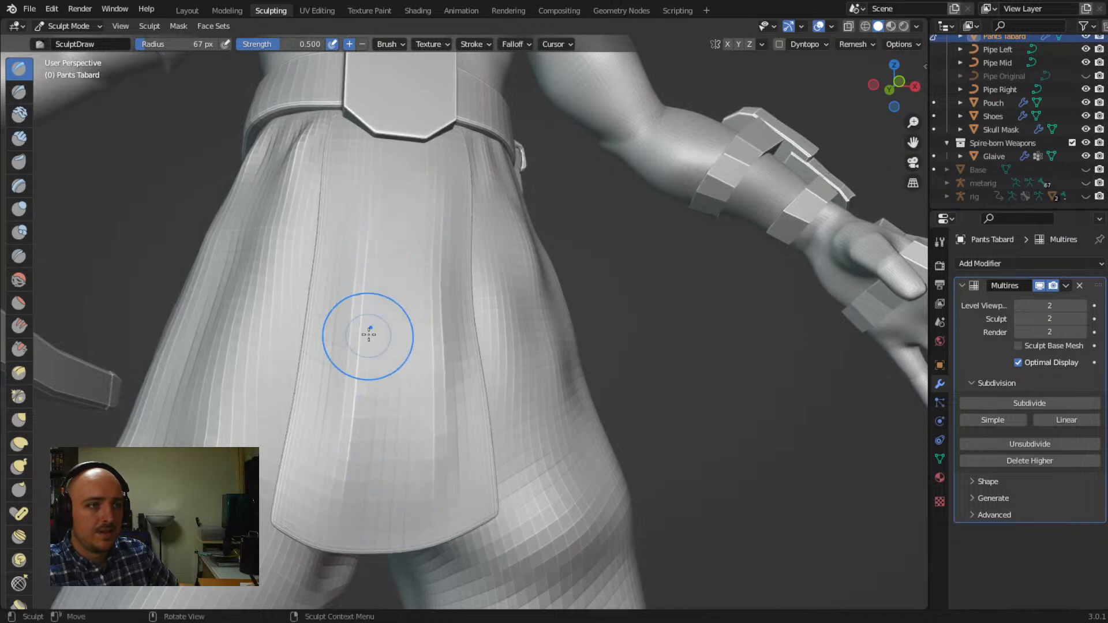
Sculpt cloth folds along both sides of the tabard and down its centre with the Draw brush
mouse_move(391, 319)
middle_down()
mouse_move(370, 376)
mouse_move(365, 338)
middle_up()
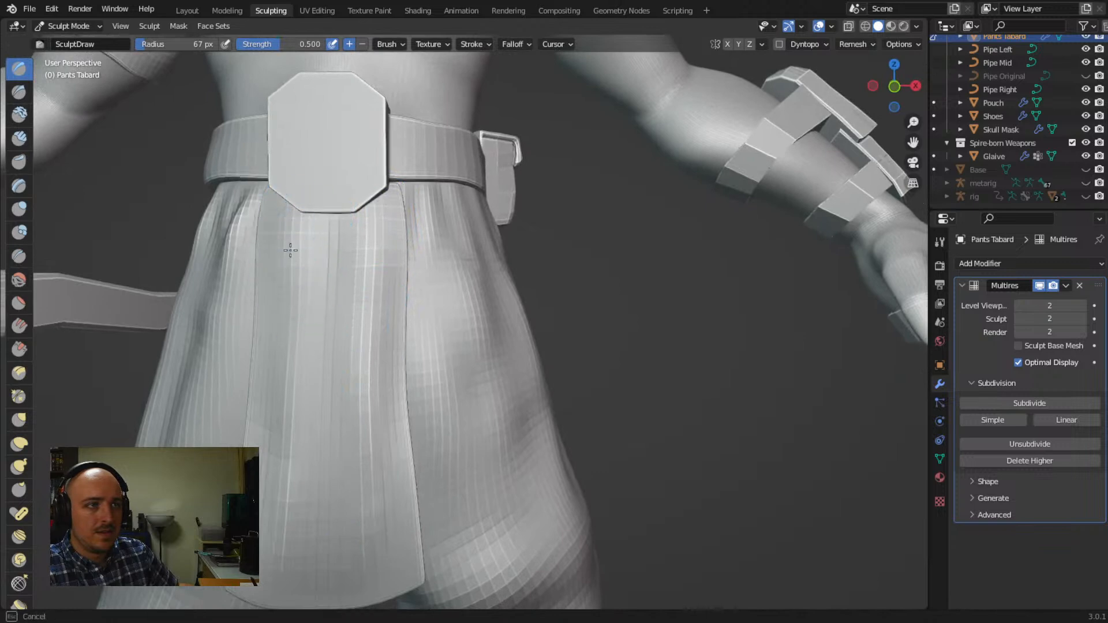
mouse_move(281, 341)
mouse_down()
mouse_move(270, 427)
mouse_move(257, 437)
mouse_up()
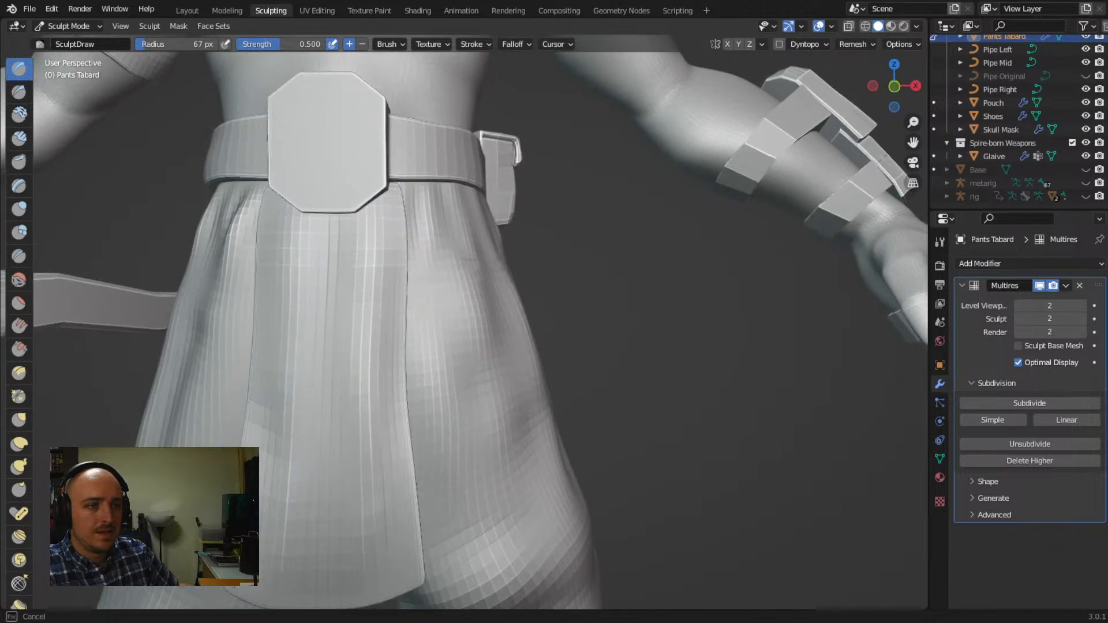
drag(403, 446, 409, 507)
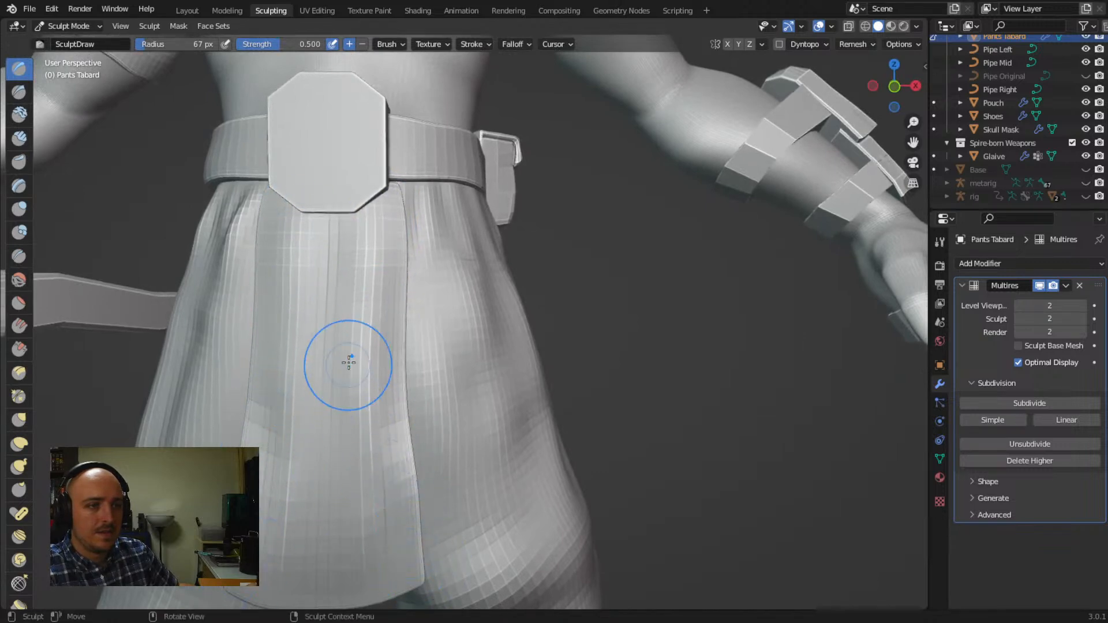
mouse_move(330, 268)
mouse_down()
mouse_move(323, 414)
mouse_move(349, 451)
mouse_up()
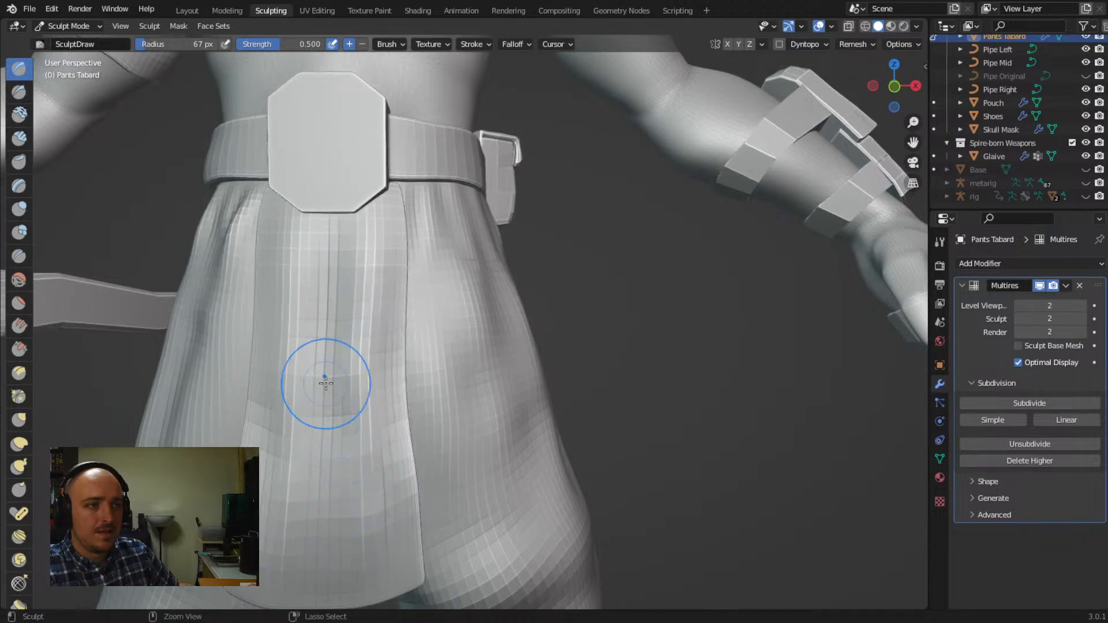
drag(339, 462, 348, 576)
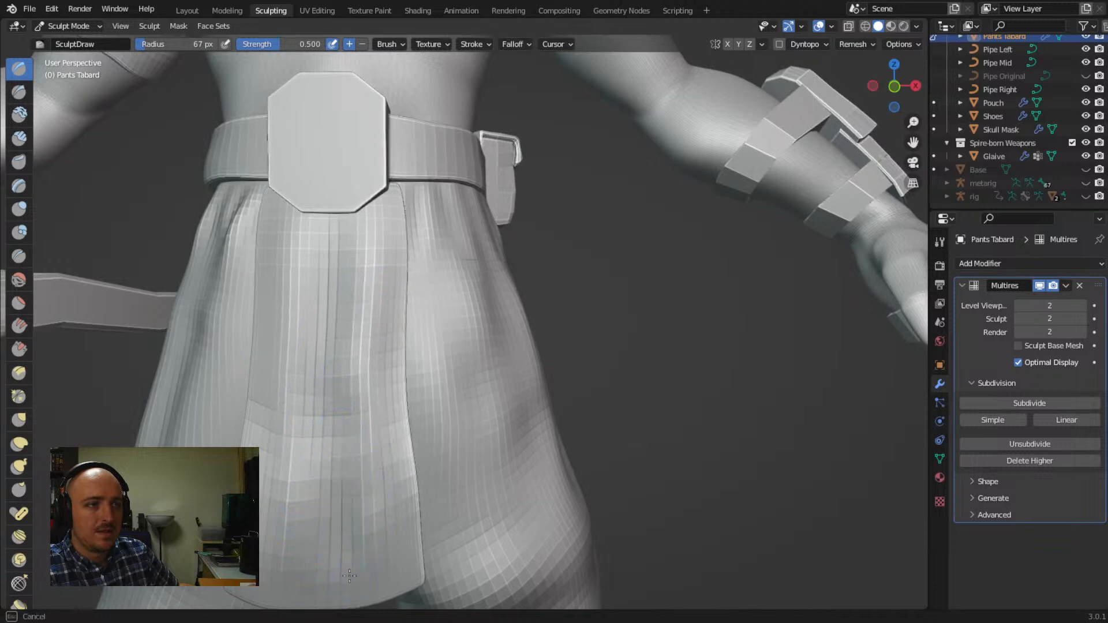
Adjust how the tabard hangs over the pants with the Grab brush, checking it from the side
middle_drag(426, 332, 406, 362)
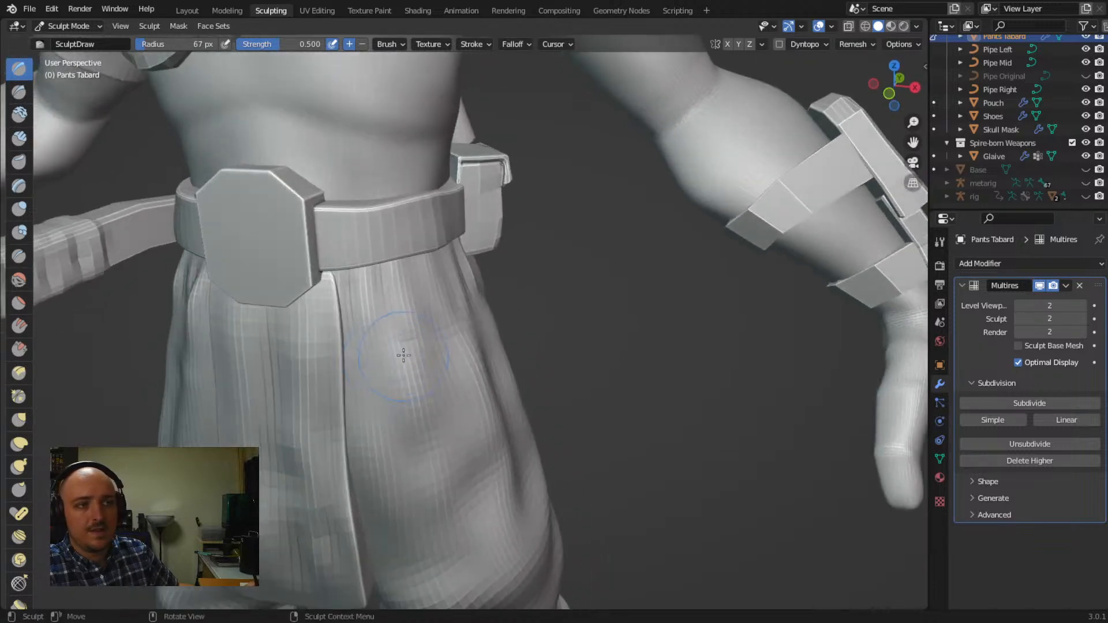
mouse_move(413, 278)
shift+middle_down()
mouse_move(382, 420)
mouse_move(424, 430)
mouse_move(373, 415)
mouse_move(371, 446)
shift+middle_up()
key(g)
mouse_move(372, 371)
middle_down()
mouse_move(437, 367)
mouse_move(472, 292)
middle_up()
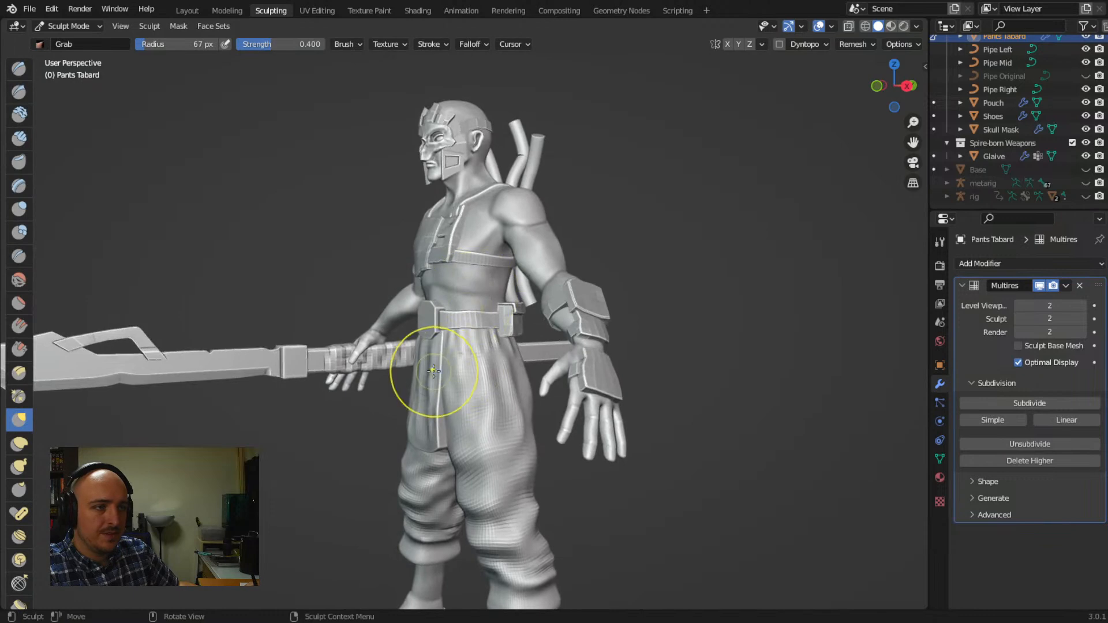
mouse_move(432, 390)
middle_down()
mouse_move(513, 400)
mouse_move(491, 359)
mouse_move(429, 348)
mouse_move(501, 367)
mouse_move(510, 387)
mouse_move(490, 375)
mouse_move(472, 332)
mouse_move(438, 370)
mouse_move(405, 349)
mouse_move(454, 457)
mouse_move(574, 383)
middle_up()
drag(494, 346, 509, 354)
mouse_move(531, 376)
middle_down()
mouse_move(495, 321)
mouse_move(371, 315)
middle_up()
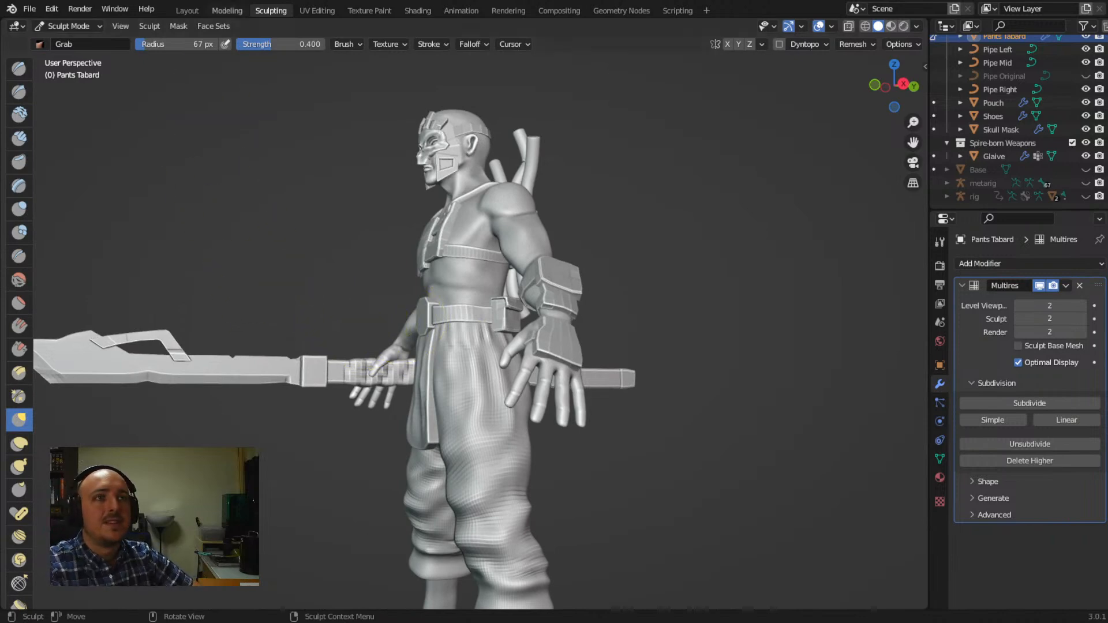
Return to the Layout workspace and unhide the metarig armature to view it inside the full character
click(187, 11)
scroll(391, 167, down, 5)
middle_drag(531, 307, 532, 371)
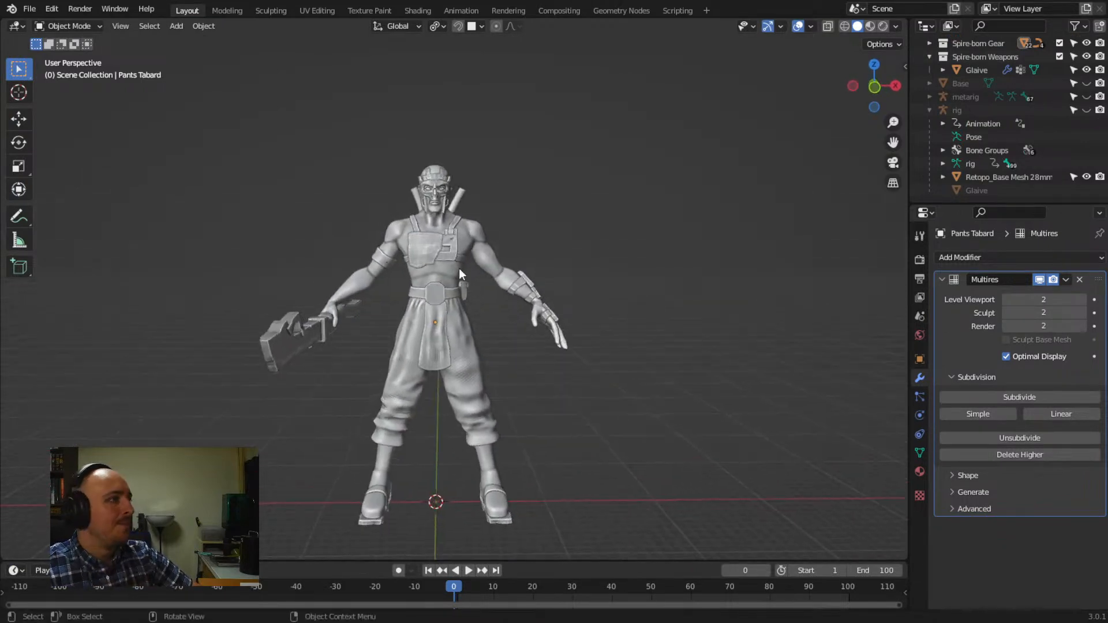
mouse_move(464, 259)
middle_down()
mouse_move(475, 261)
mouse_move(455, 265)
middle_up()
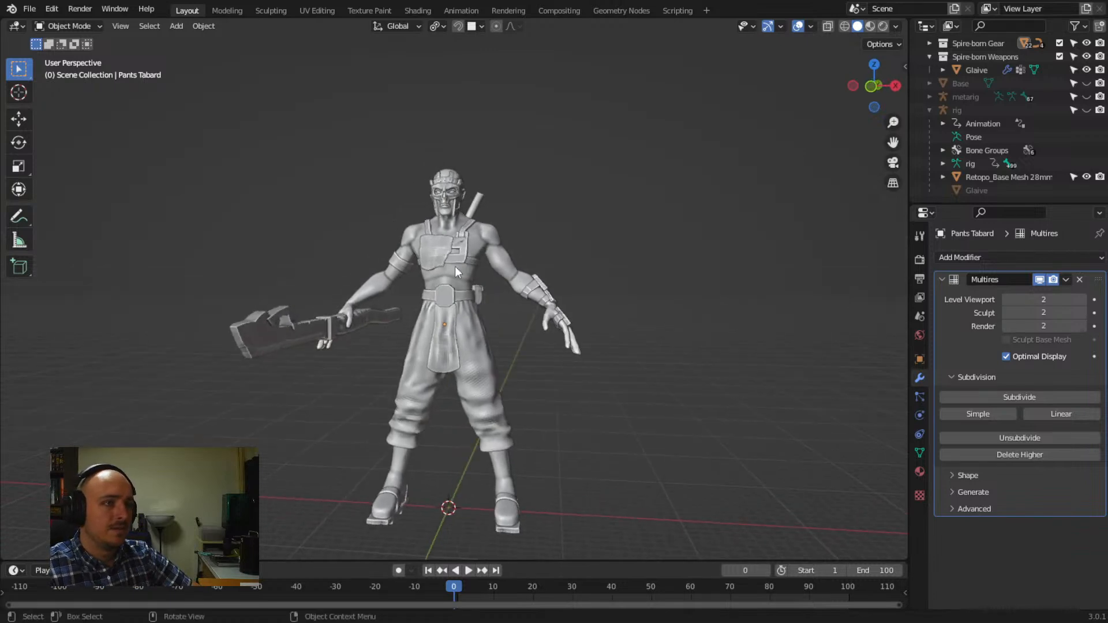
middle_drag(378, 299, 500, 300)
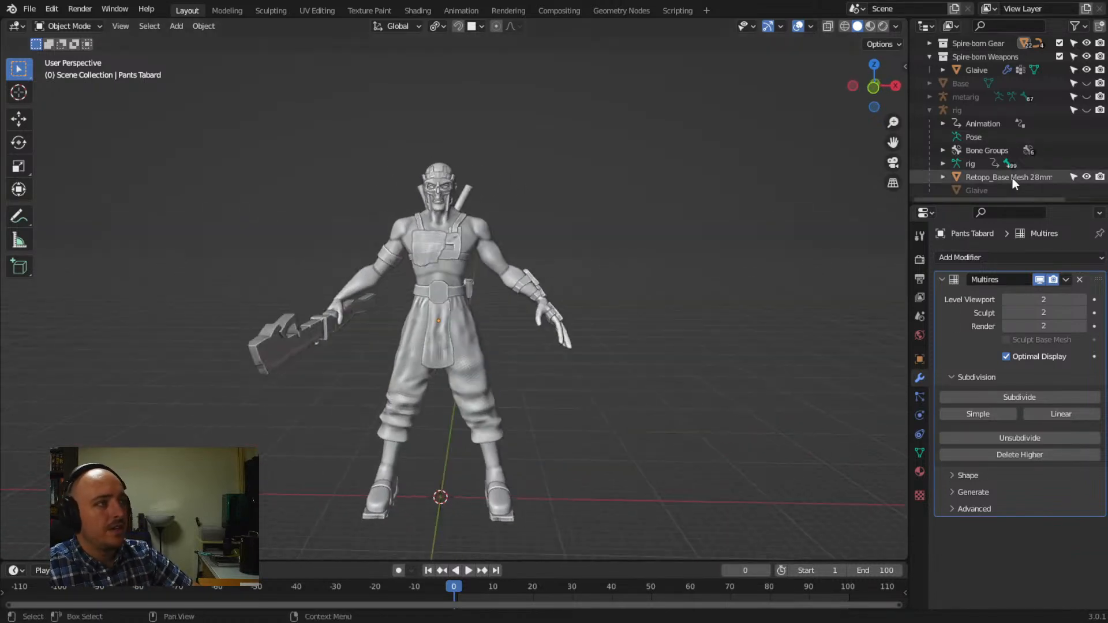
click(1087, 96)
middle_drag(694, 245, 270, 246)
middle_drag(223, 252, 649, 250)
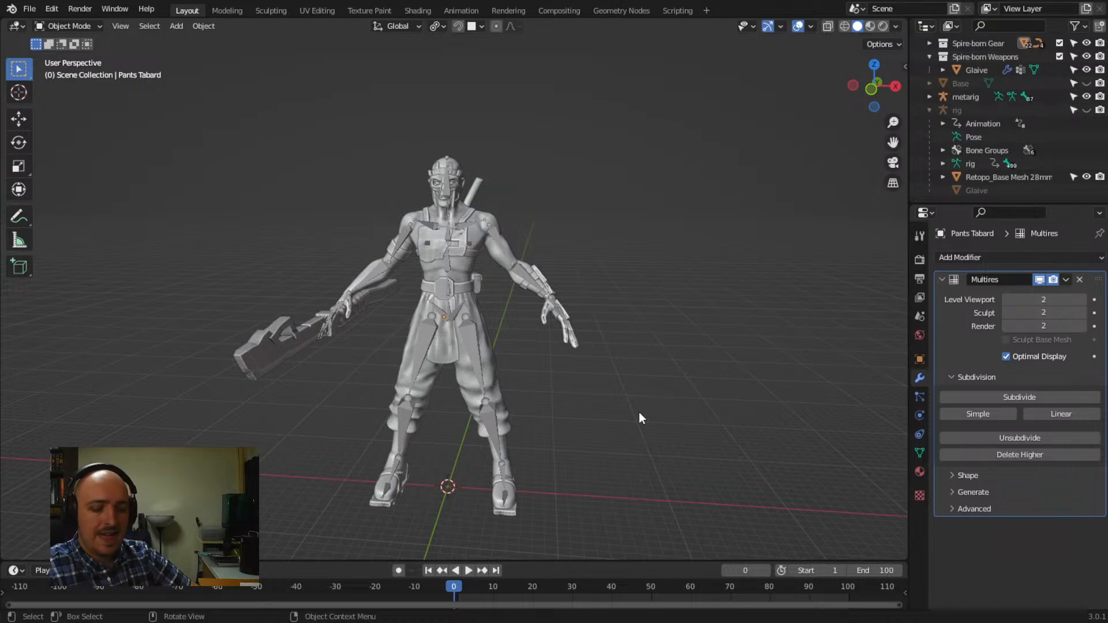
Look up the Human (Meta-Rig) option among the armatures that can be added to the scene
key(i)
click(658, 384)
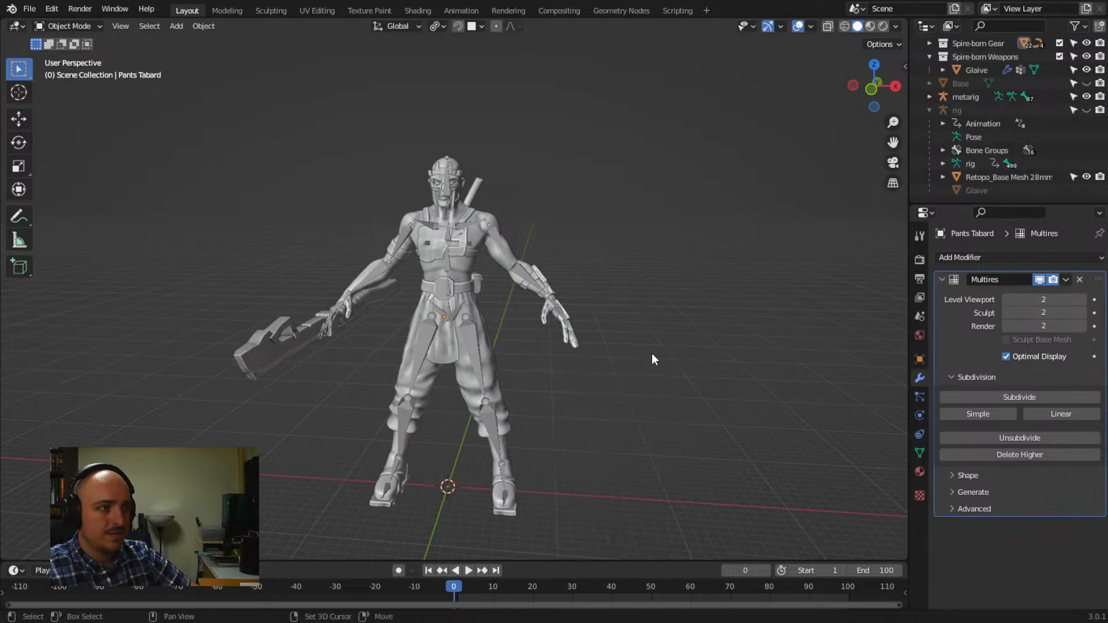
key(shift+a)
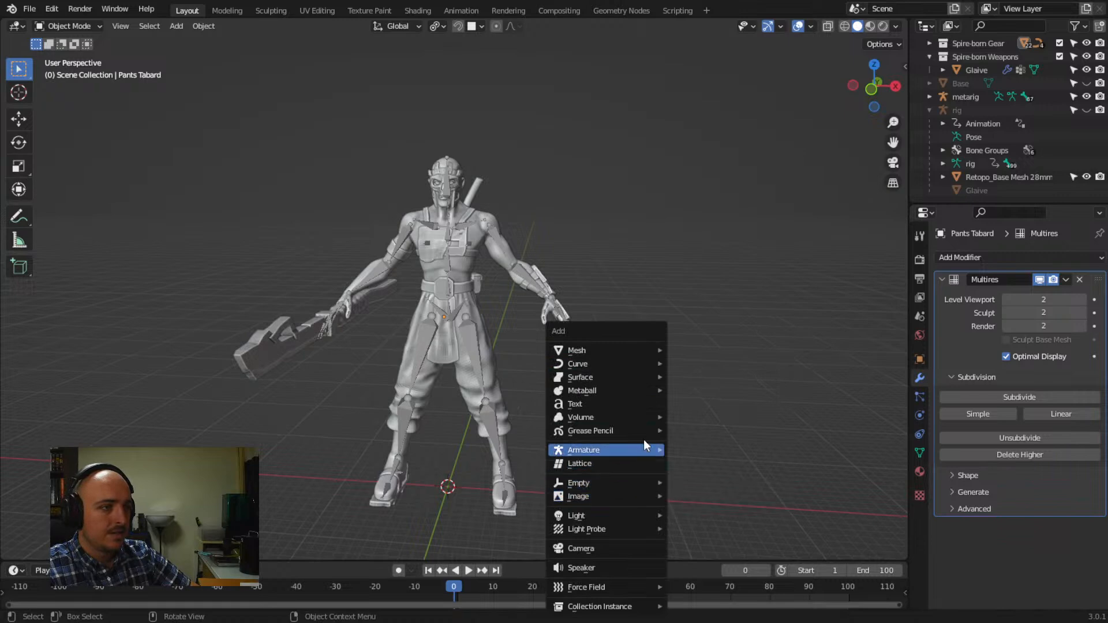
mouse_move(638, 451)
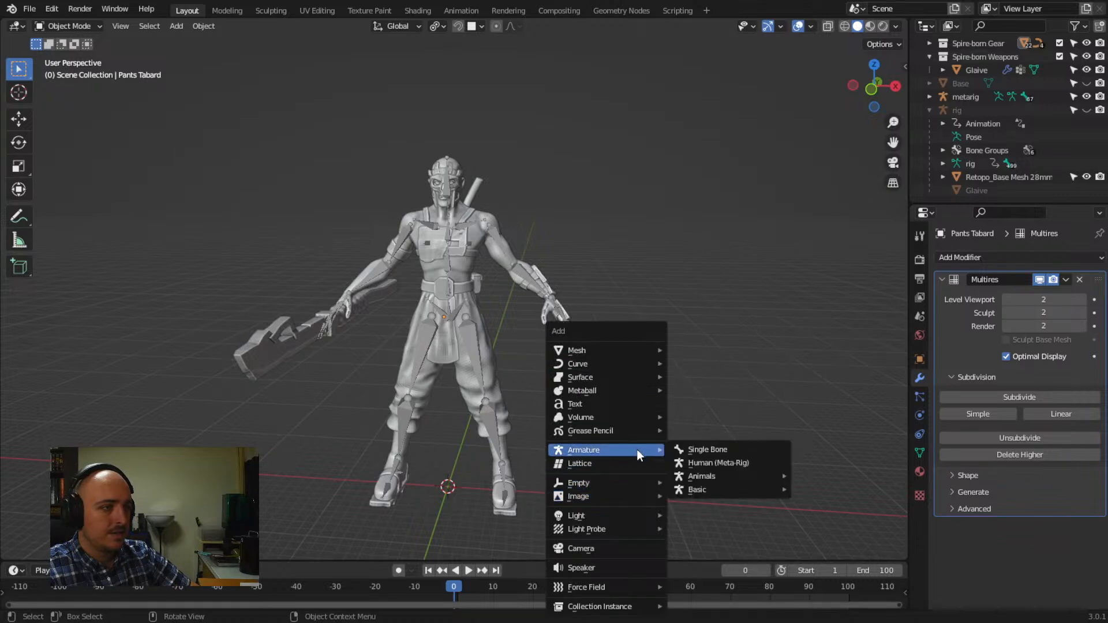
click(723, 463)
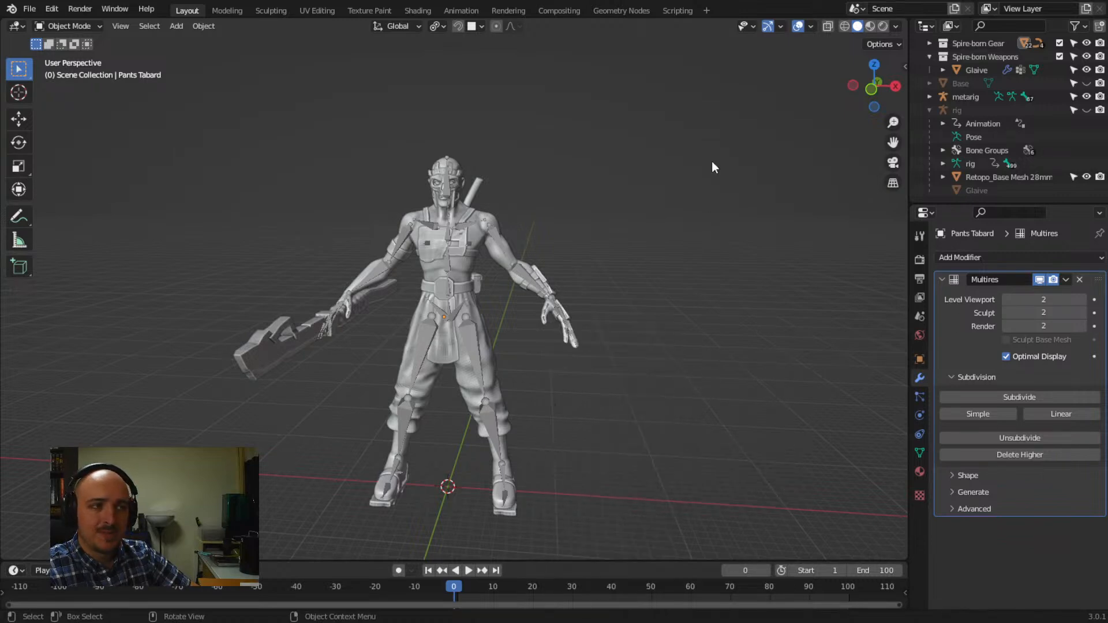
Inspect the metarig around the character and review its armature settings down to the Generate Rig option
middle_drag(712, 161, 568, 406)
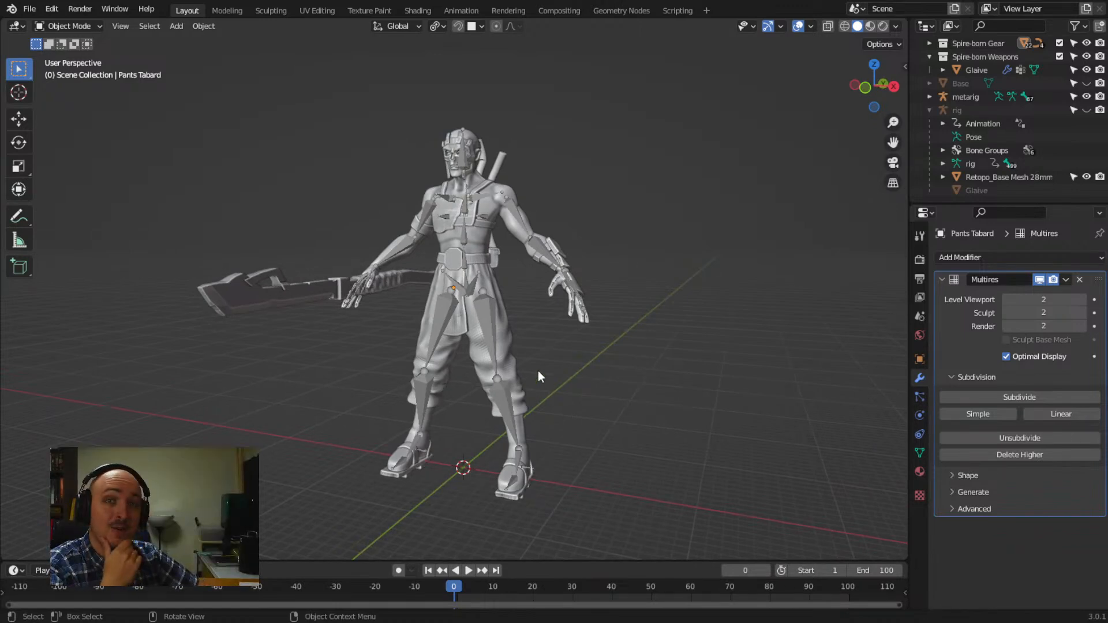
middle_drag(573, 334, 608, 290)
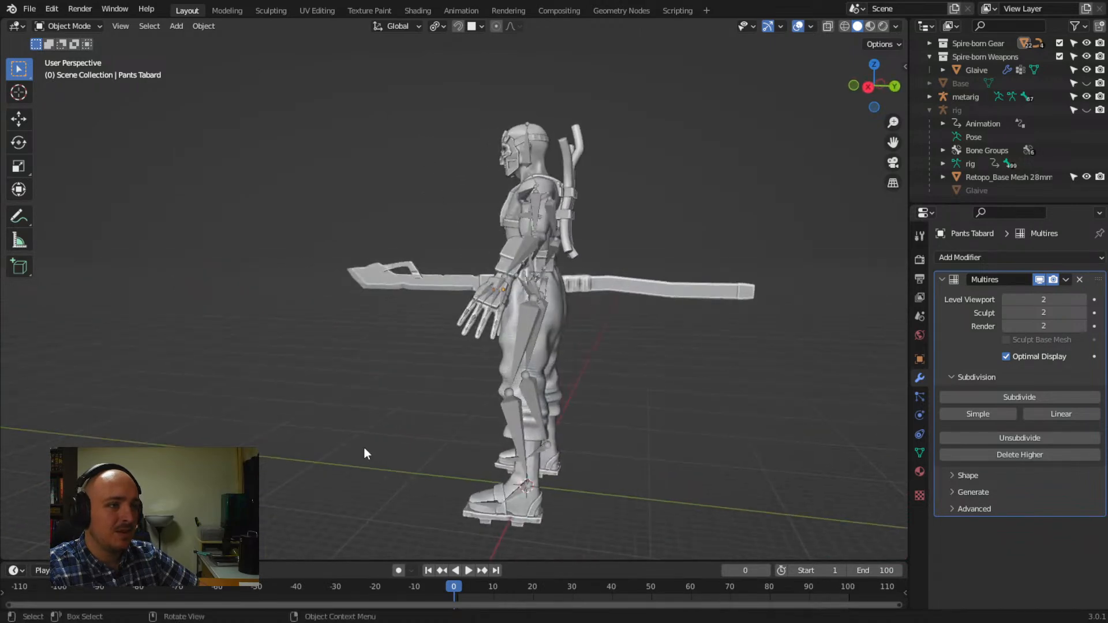
middle_drag(365, 449, 581, 337)
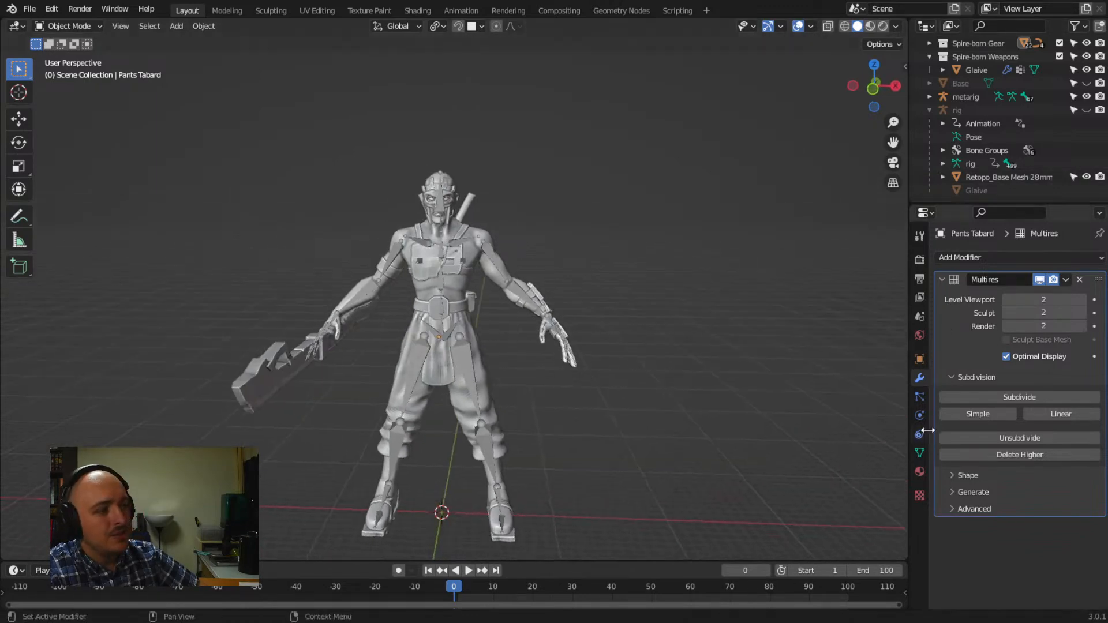
click(974, 96)
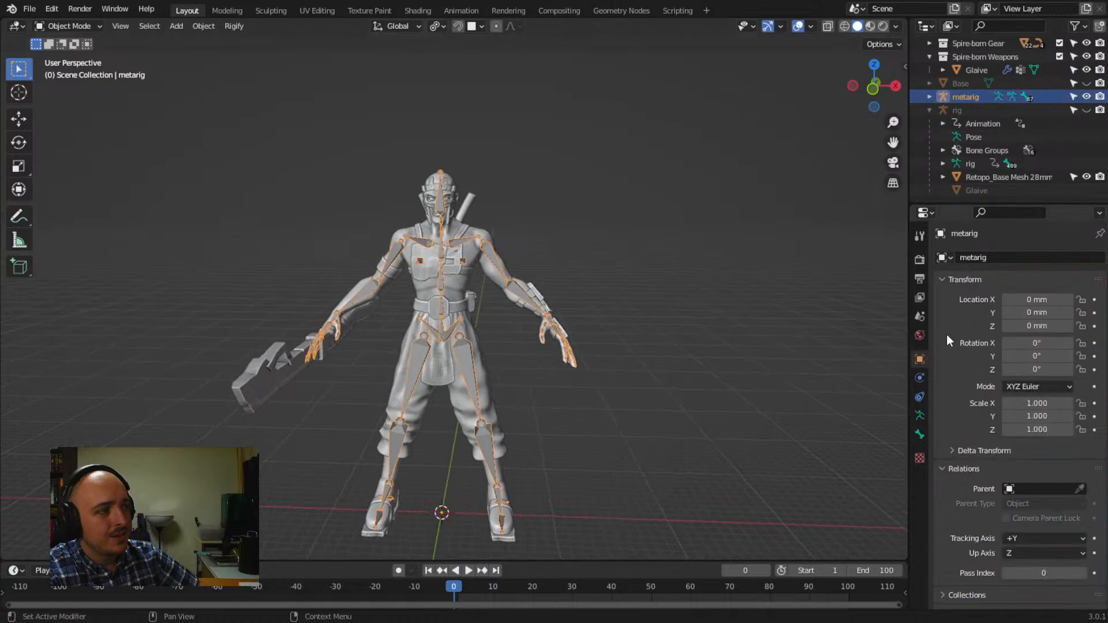
click(921, 415)
scroll(1033, 570, down, 5)
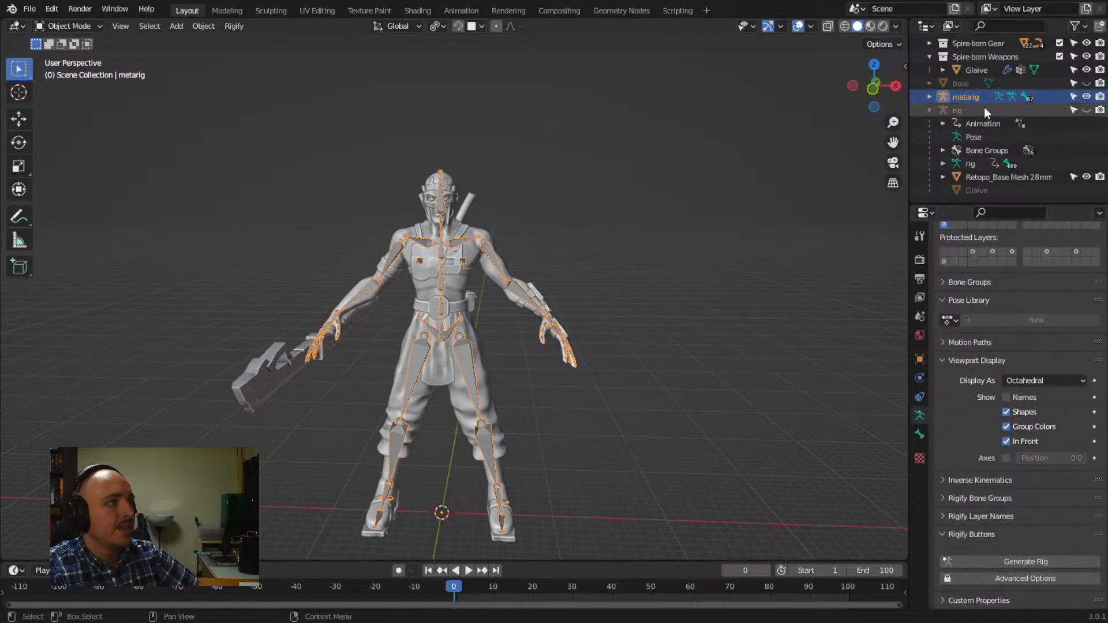
Hide the metarig, unhide the generated rig, and select the rig's controls around the character
click(1087, 96)
click(1087, 110)
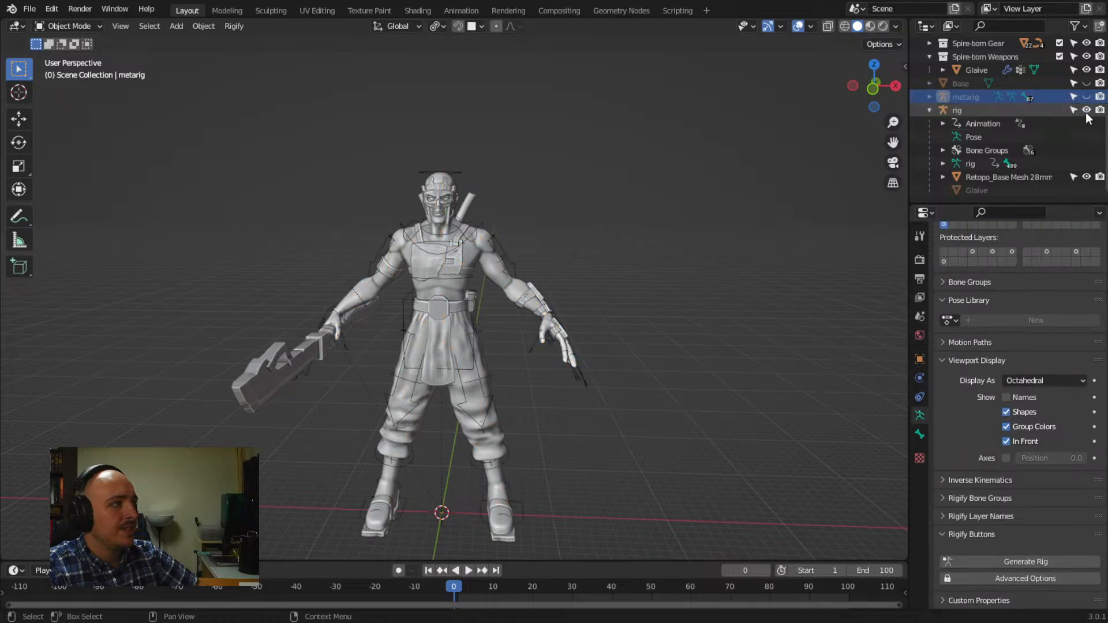
middle_drag(636, 330, 394, 341)
middle_drag(599, 334, 415, 252)
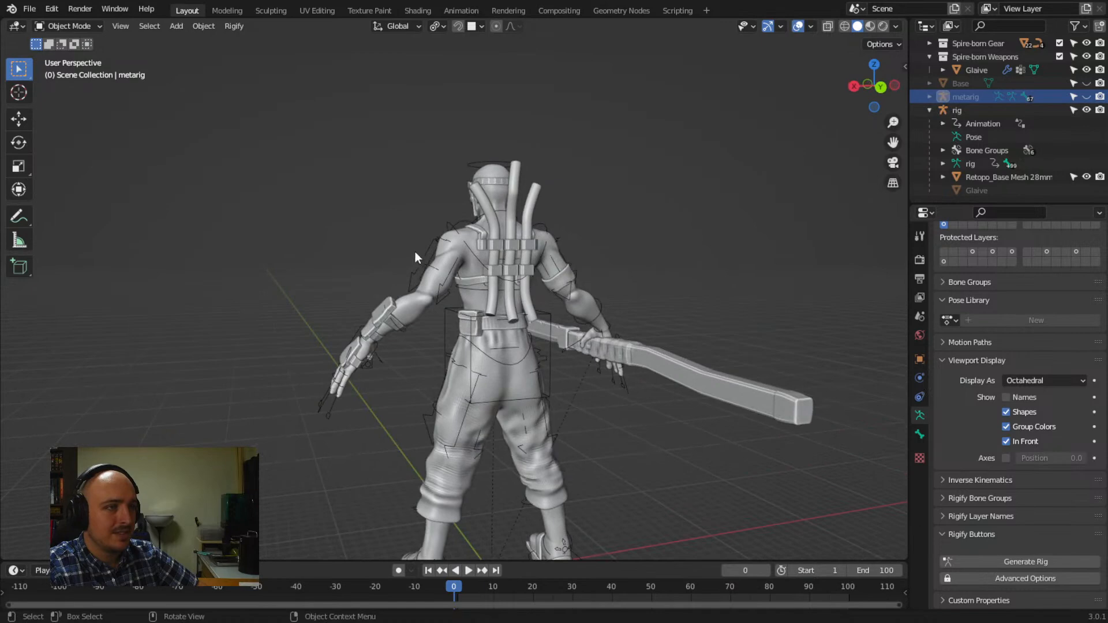
click(425, 254)
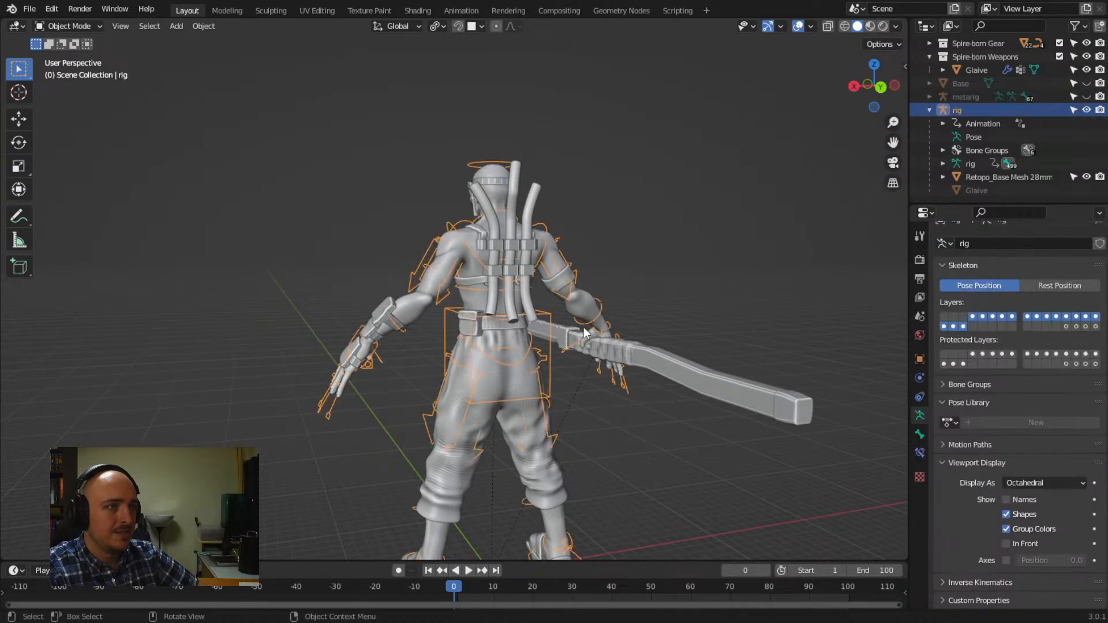
middle_drag(475, 313, 622, 343)
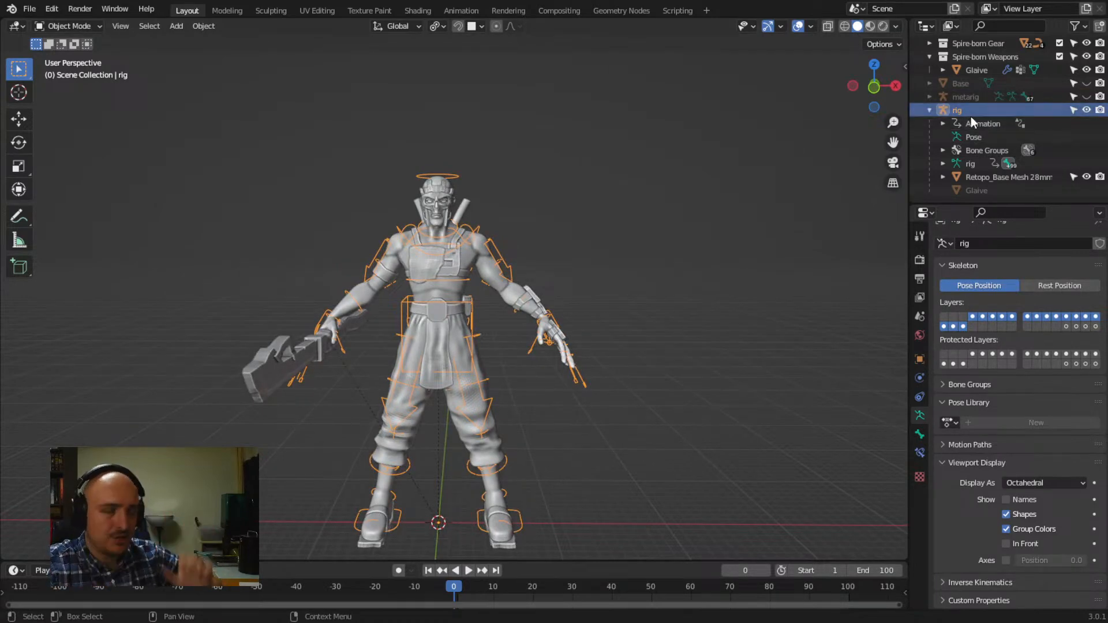
Compare the metarig and rig entries, and examine the rig's control shapes around the character from several angles
click(962, 98)
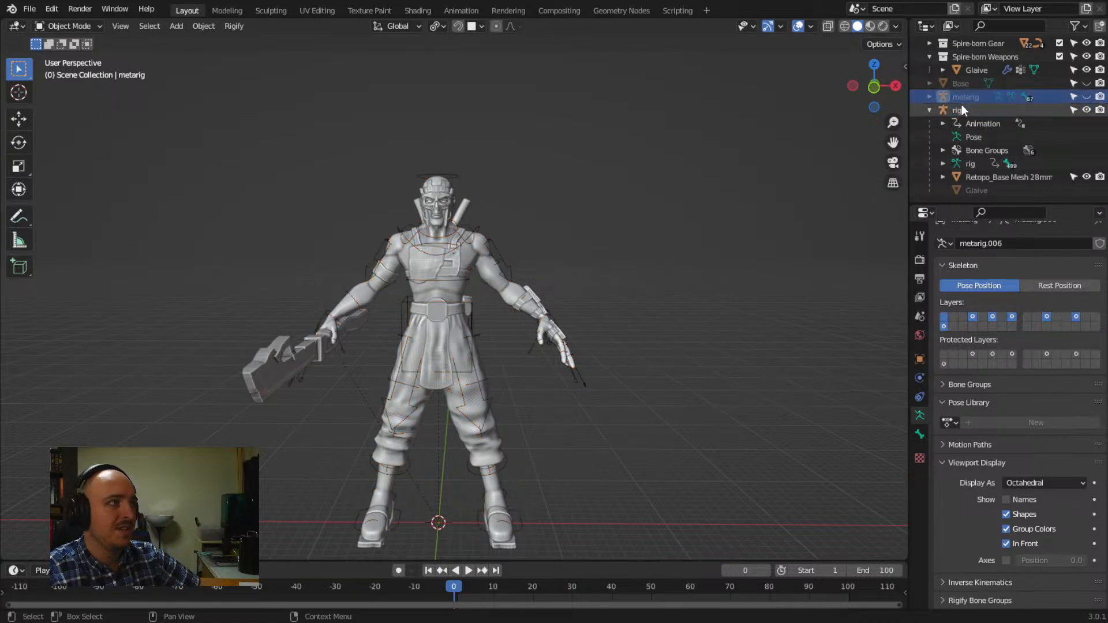
click(961, 109)
middle_drag(570, 316, 593, 329)
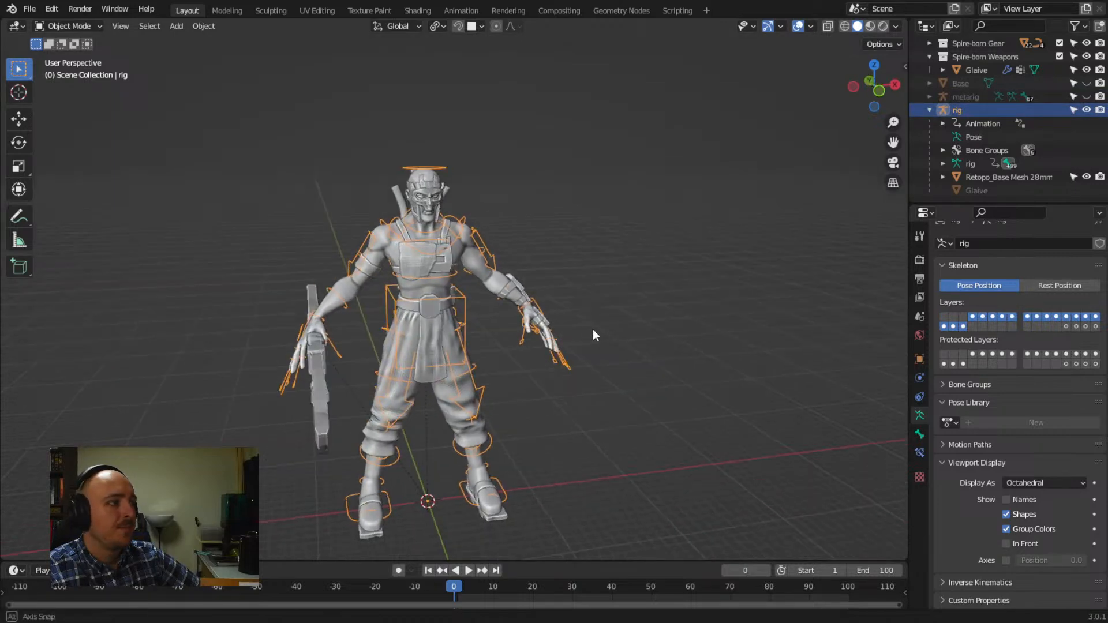
middle_drag(467, 293, 360, 304)
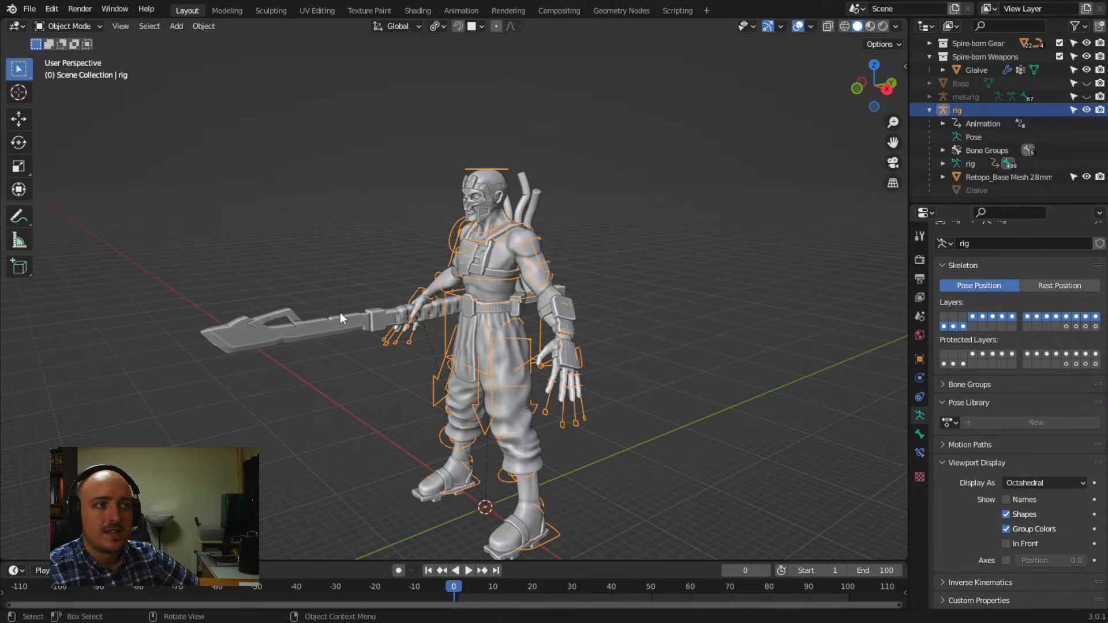
middle_drag(340, 313, 577, 119)
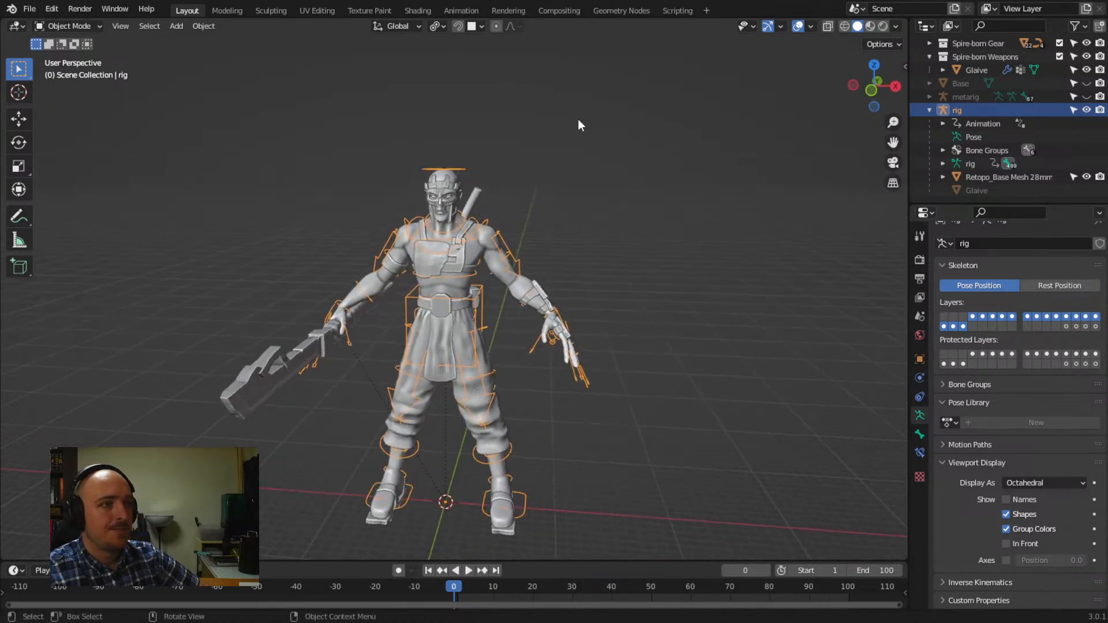
middle_drag(356, 216, 428, 298)
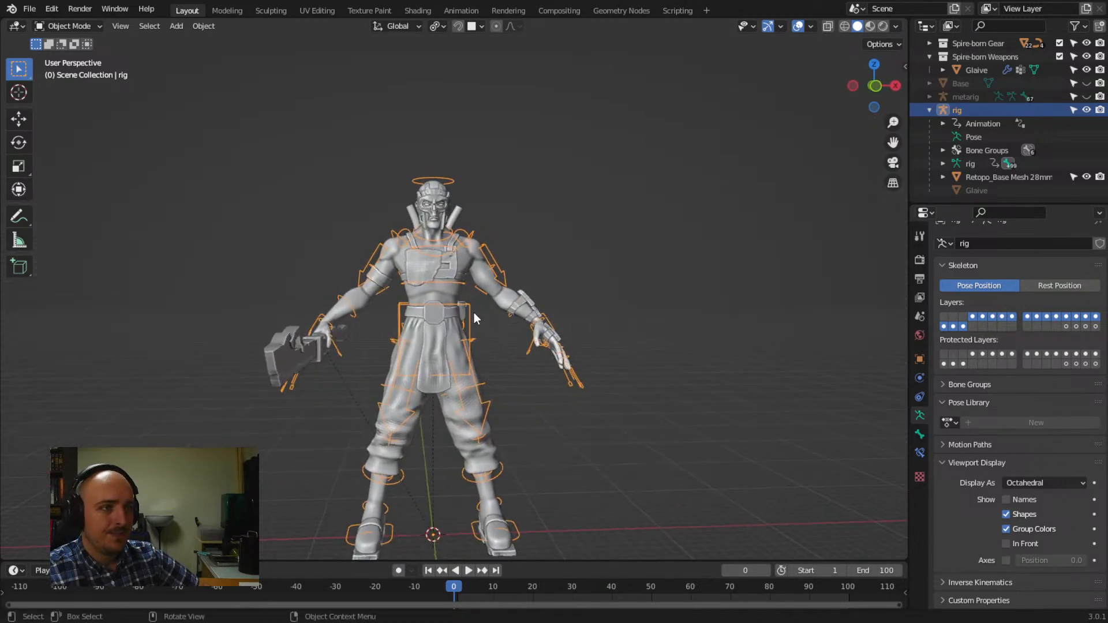
middle_drag(482, 324, 468, 340)
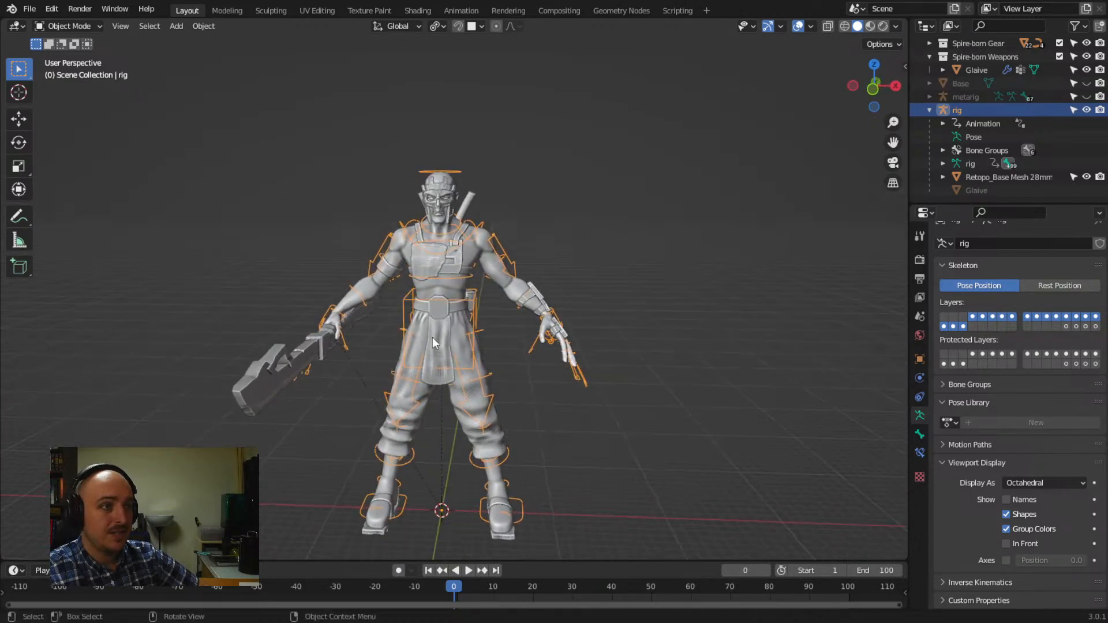
mouse_move(483, 300)
middle_down()
mouse_move(509, 307)
mouse_move(487, 311)
middle_up()
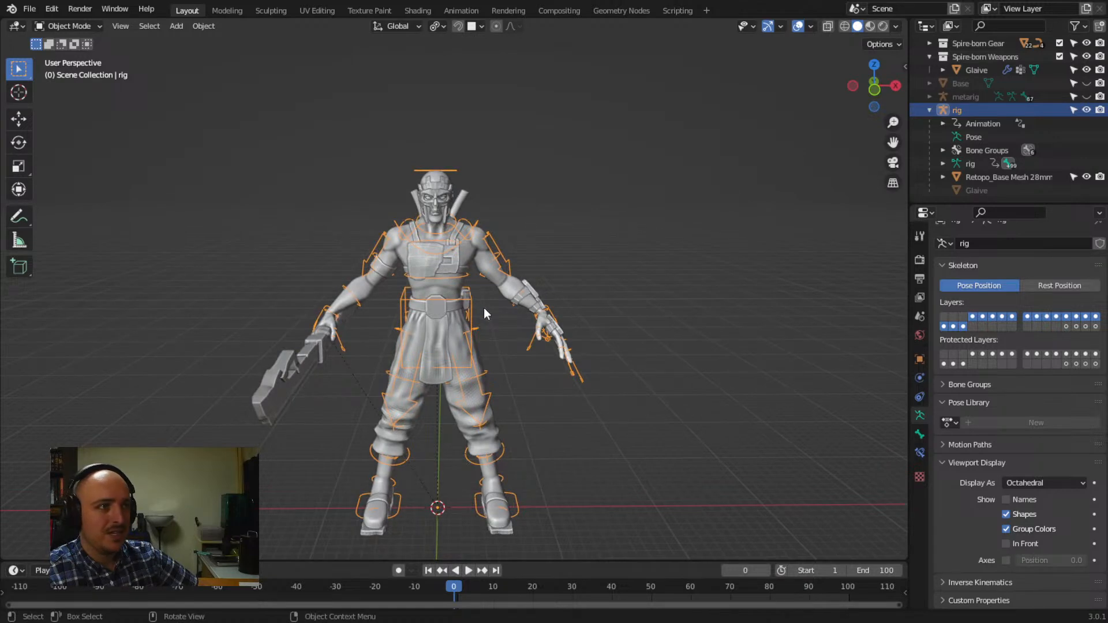
Parent the Chest Plate to the rig using Armature Deform With Automatic Weights, and clear the selection
middle_drag(485, 327, 413, 278)
scroll(421, 258, up, 3)
click(411, 236)
shift+middle_drag(424, 241, 496, 289)
scroll(385, 275, up, 5)
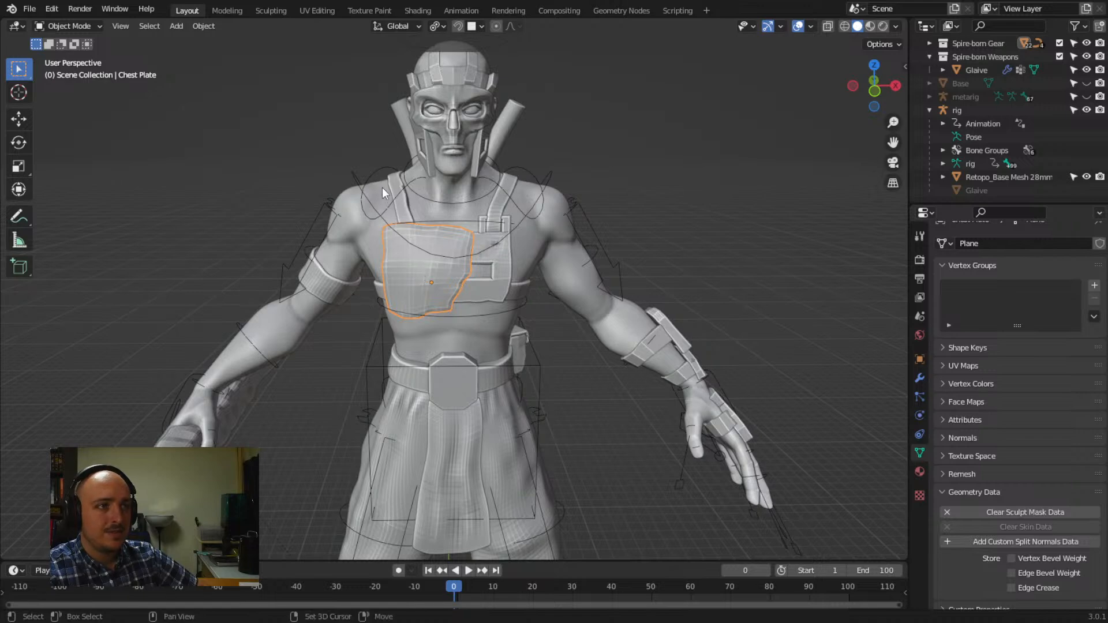
click(375, 170)
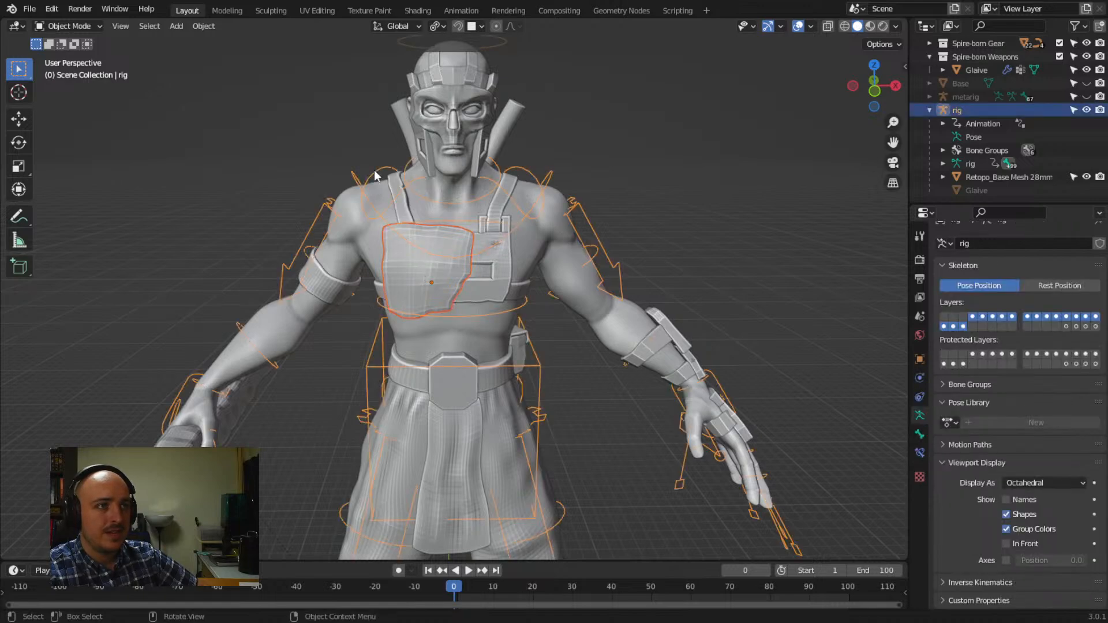
right_click(374, 170)
mouse_move(375, 170)
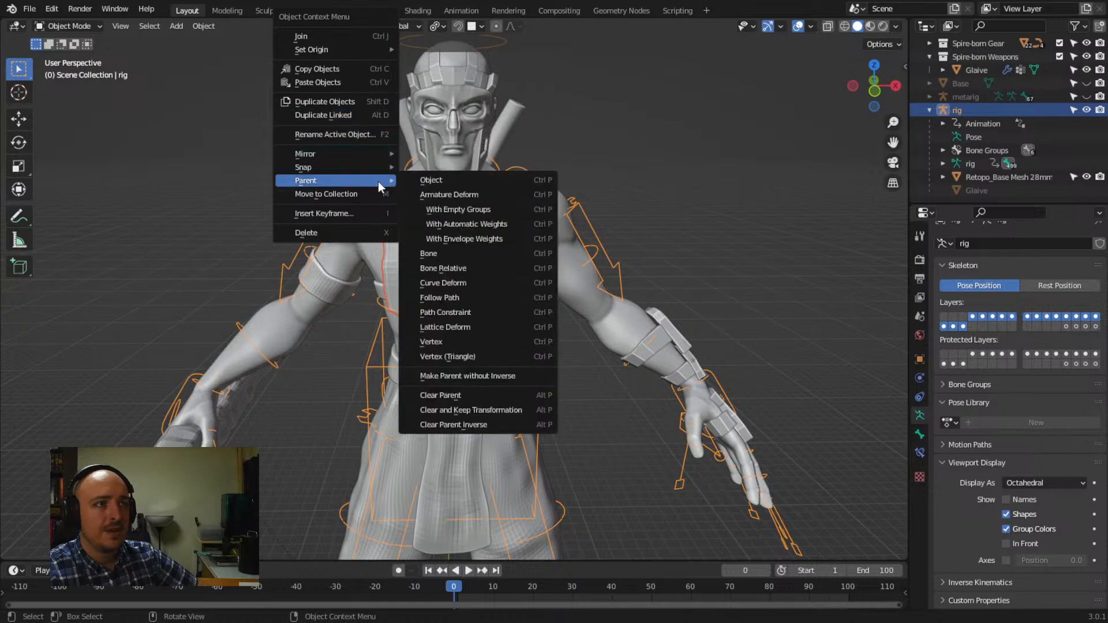
click(494, 225)
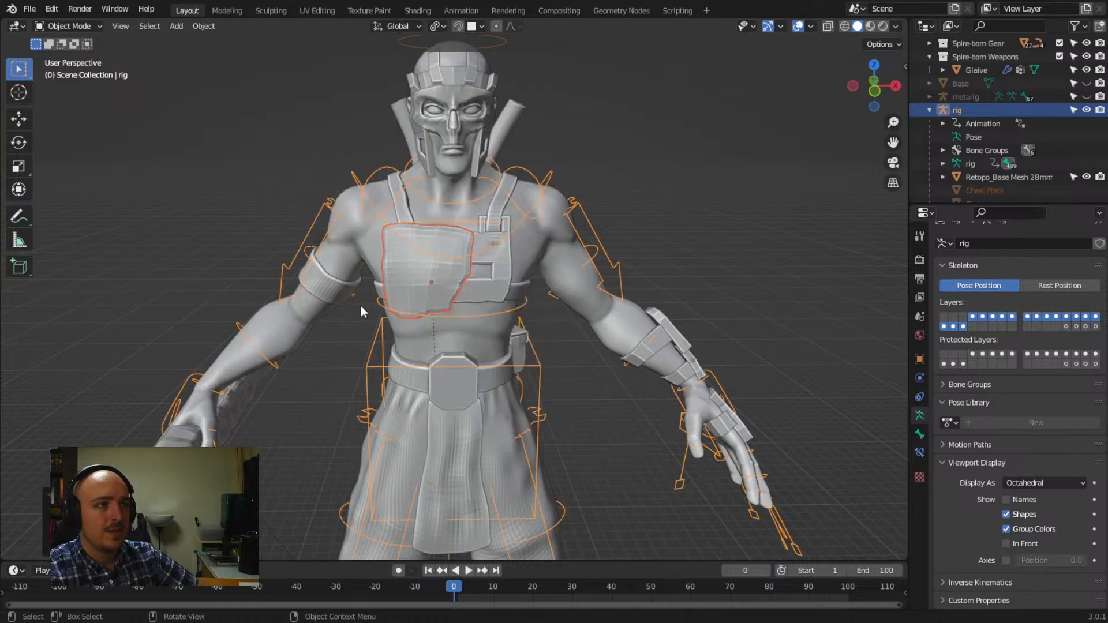
middle_drag(440, 308, 424, 289)
scroll(353, 328, down, 2)
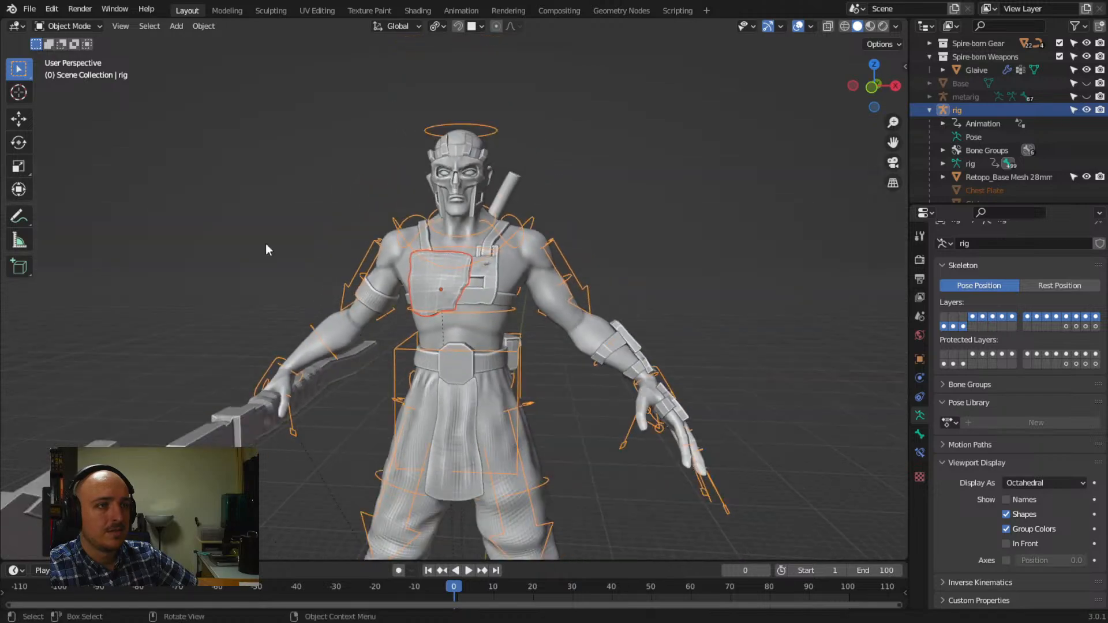
click(266, 244)
middle_drag(266, 244, 418, 293)
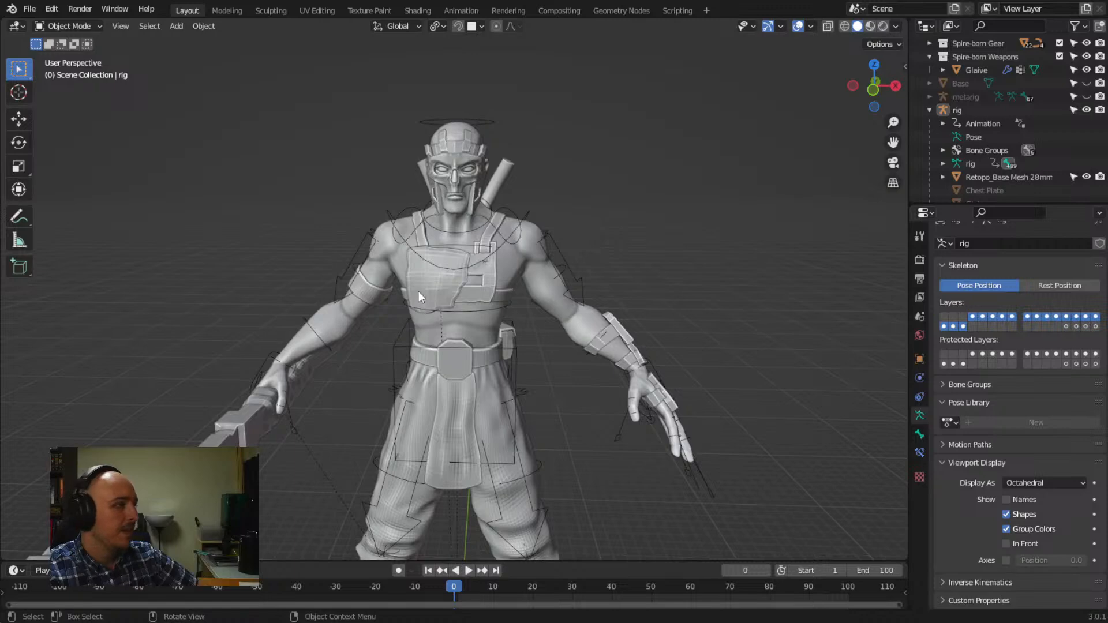
Set the Multires viewport level to 0 on both the Retopo_Base Mesh 28mm body and the Chest Plate
click(518, 257)
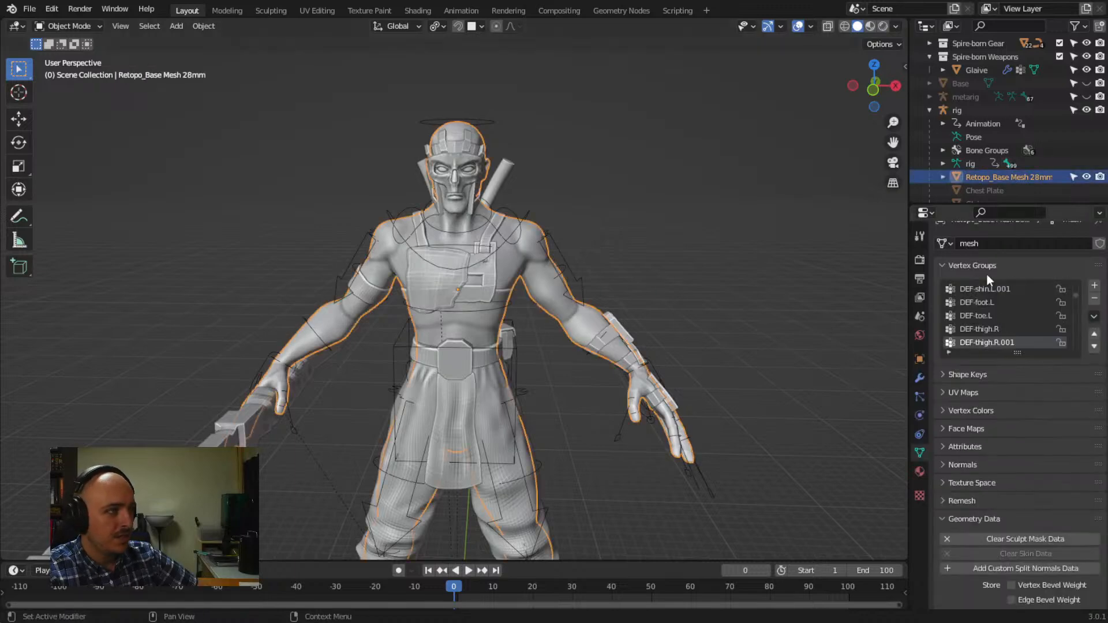
click(921, 377)
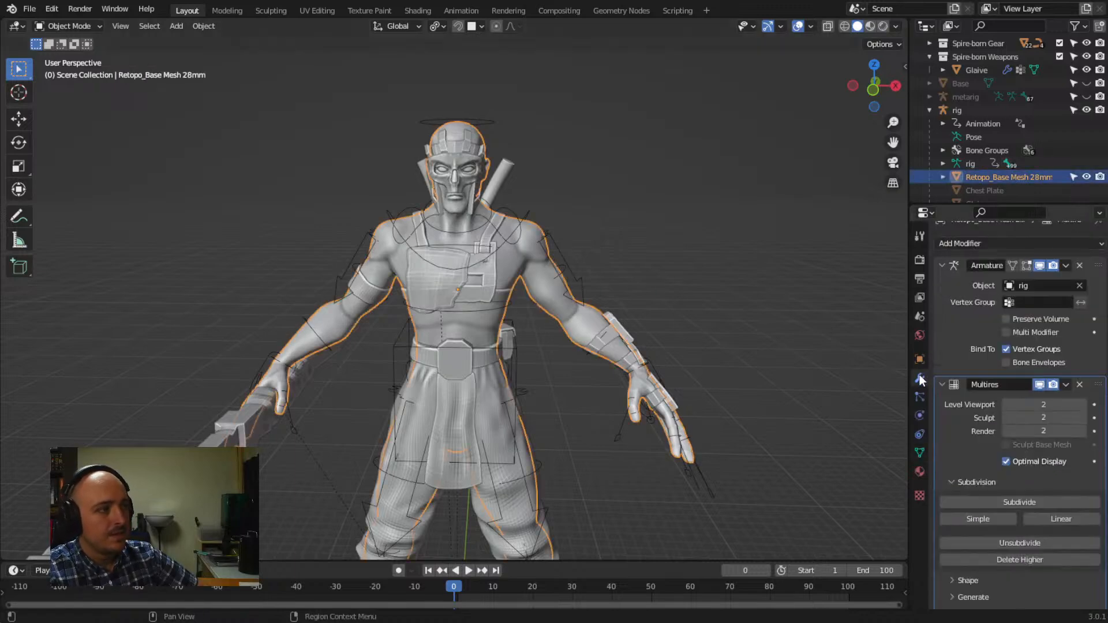
click(1005, 406)
click(1005, 406)
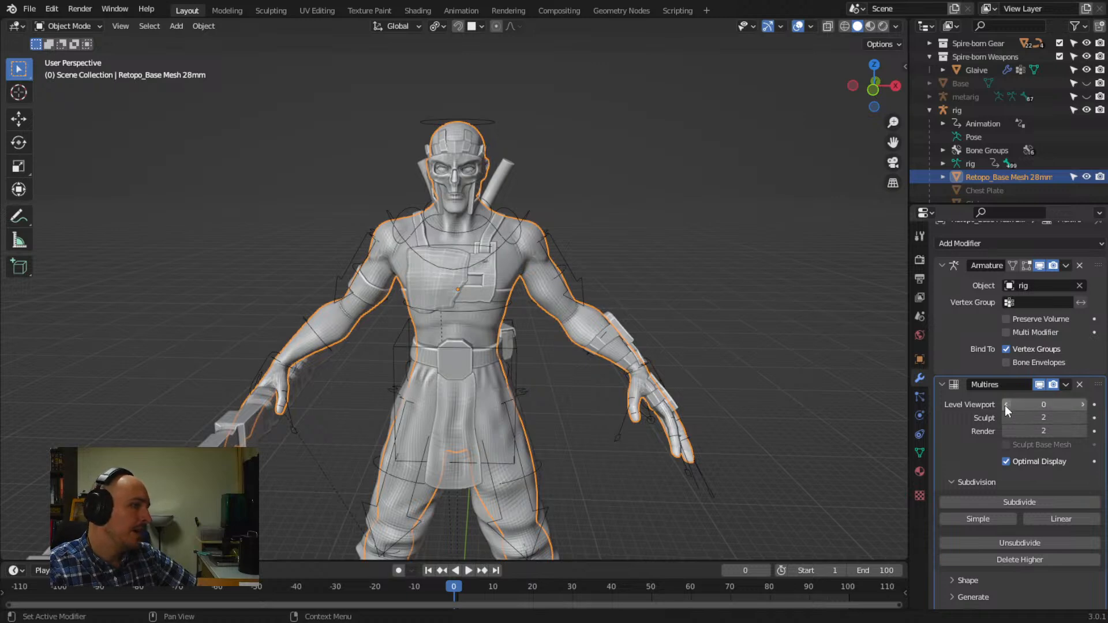
click(427, 280)
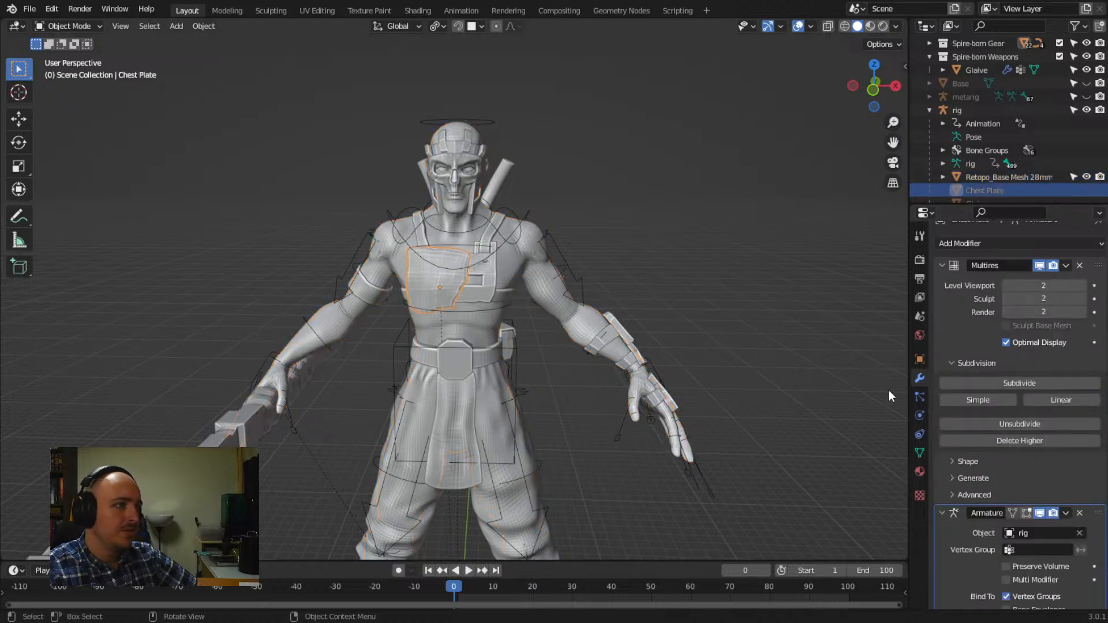
click(1007, 285)
click(1006, 285)
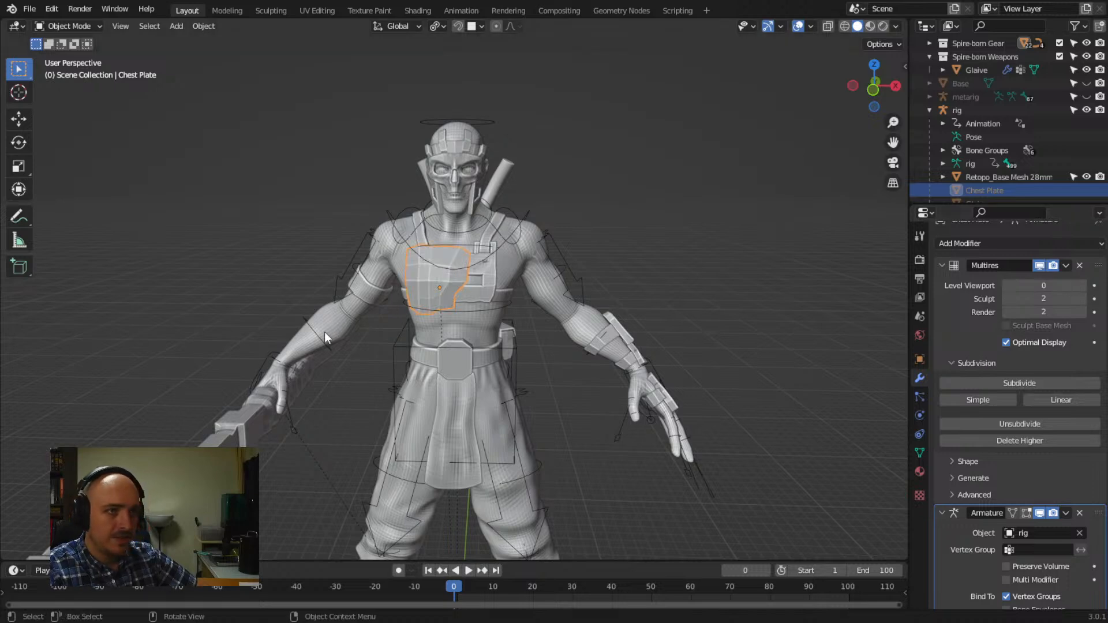
Set the Glaive's Multires viewport level to 0
click(251, 419)
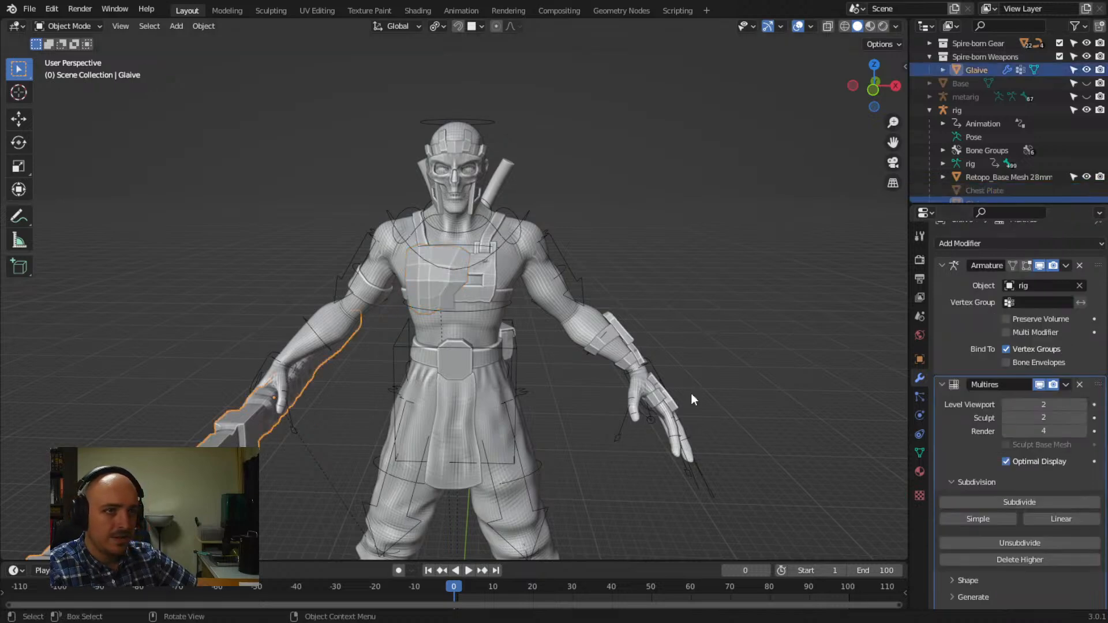
click(1007, 405)
click(1007, 405)
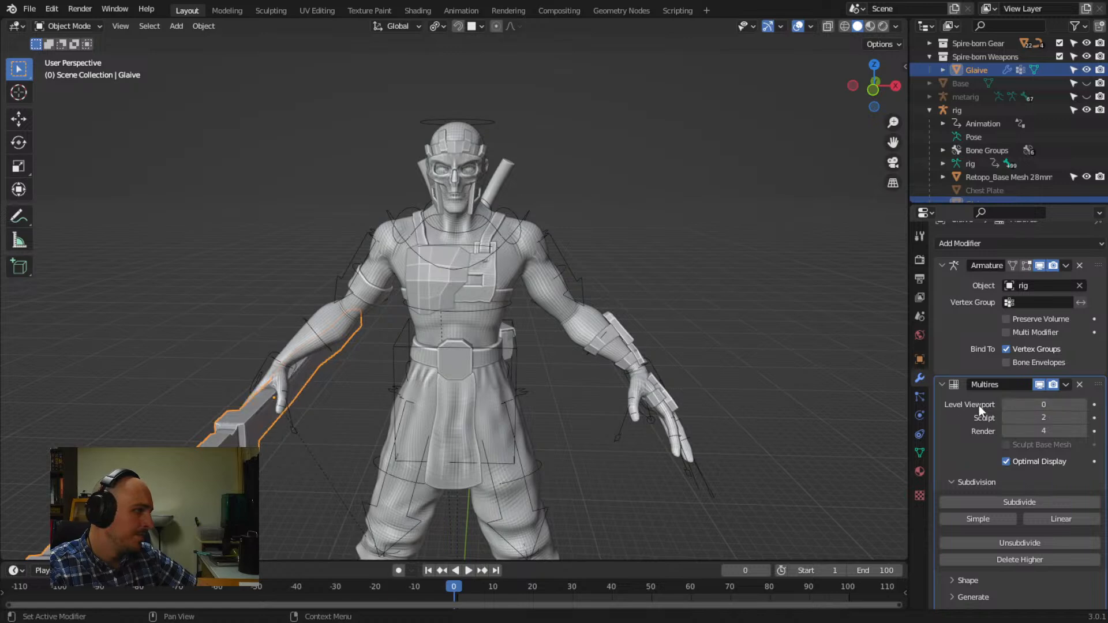
Set the Multires viewport level to 0 on the Armor Arm 2, Armor Arm 1 and Armor Hand pieces
click(622, 328)
click(1007, 300)
click(1006, 300)
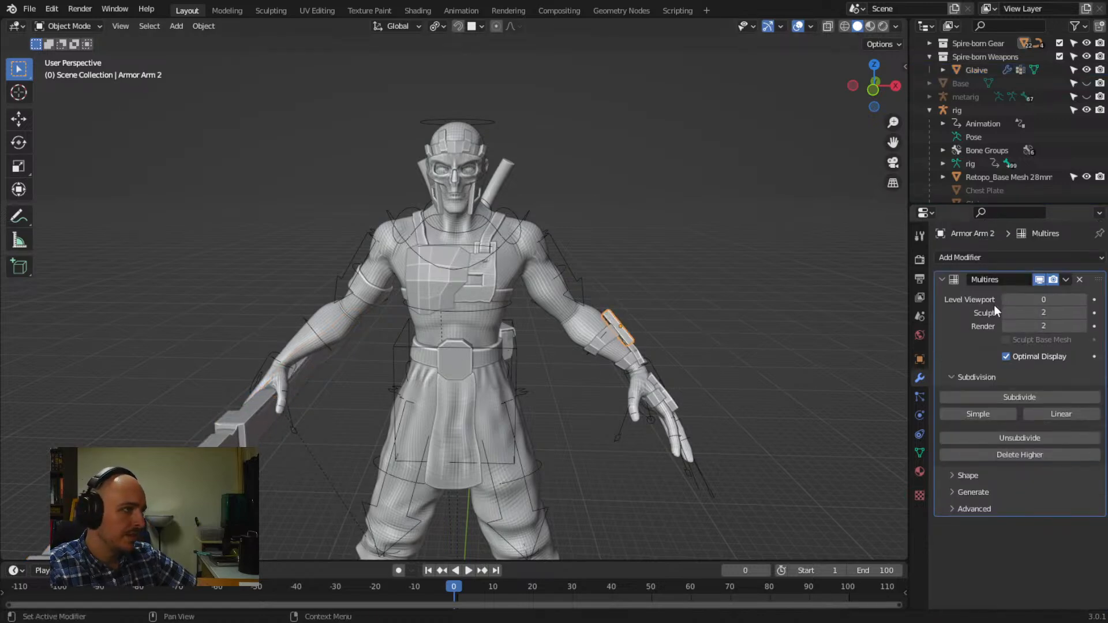
click(638, 353)
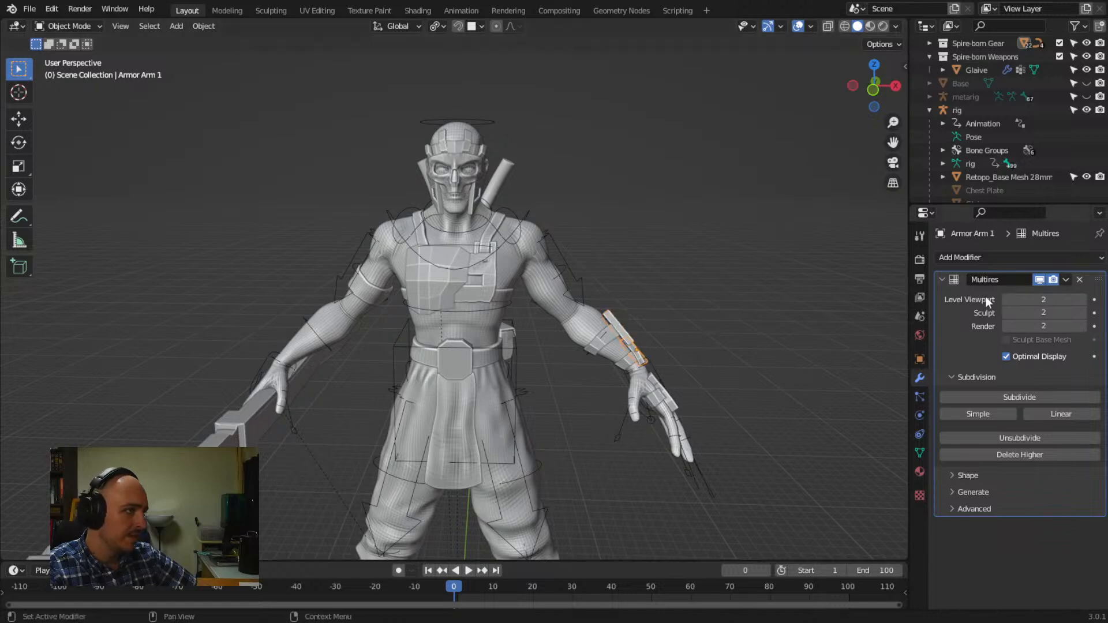
click(1007, 300)
click(1008, 300)
click(673, 403)
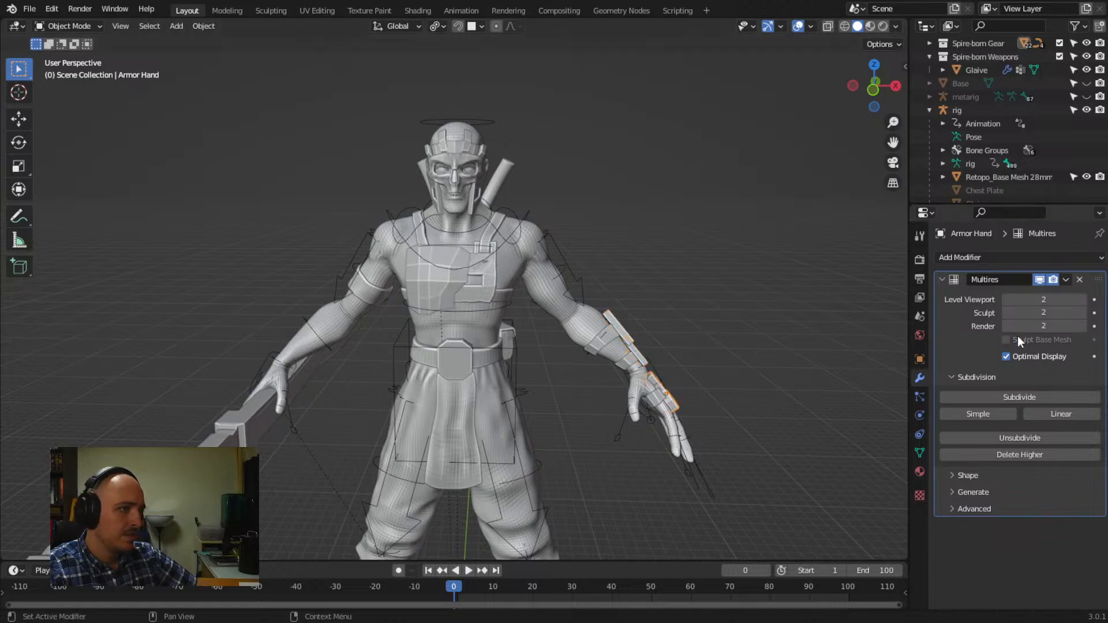
click(1005, 300)
click(1005, 300)
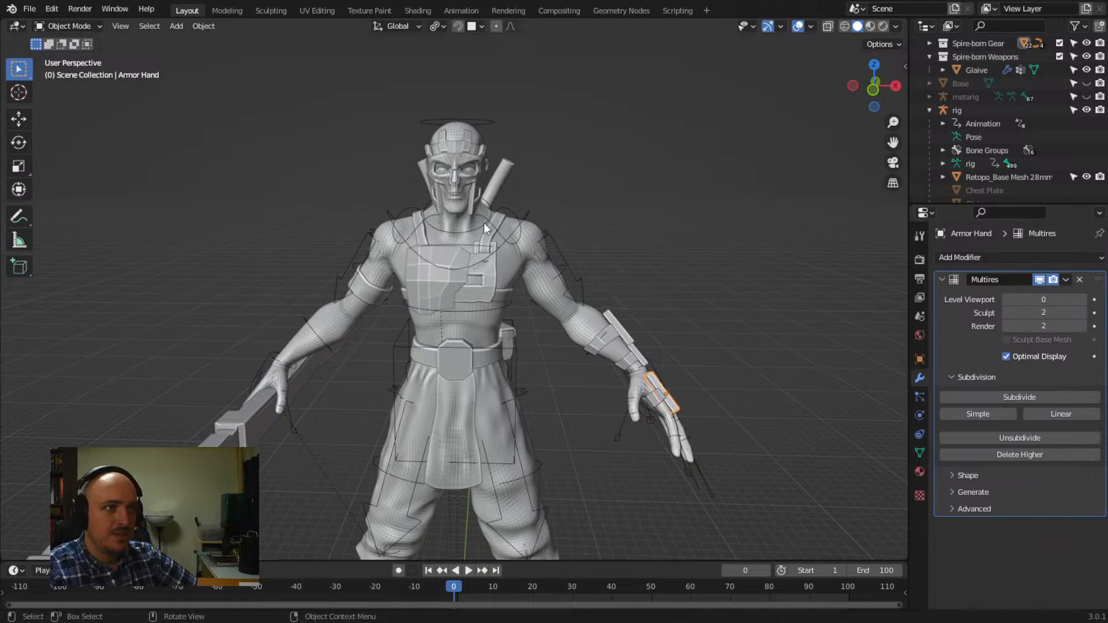
Set the Multires viewport level to 0 on Armor Chest 2
click(478, 178)
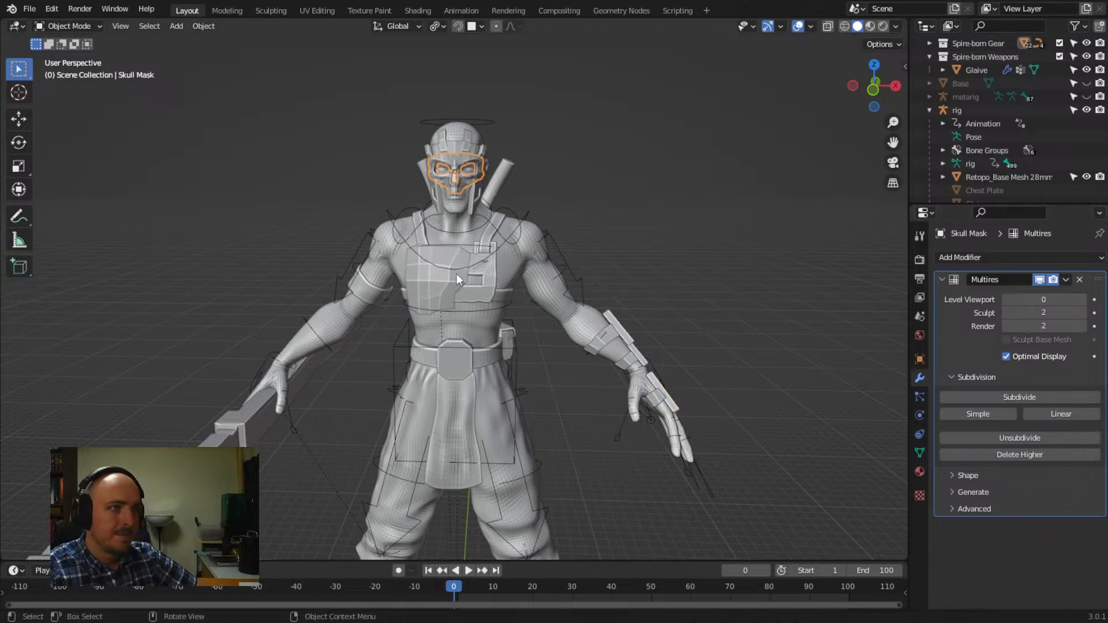
click(490, 280)
click(1006, 300)
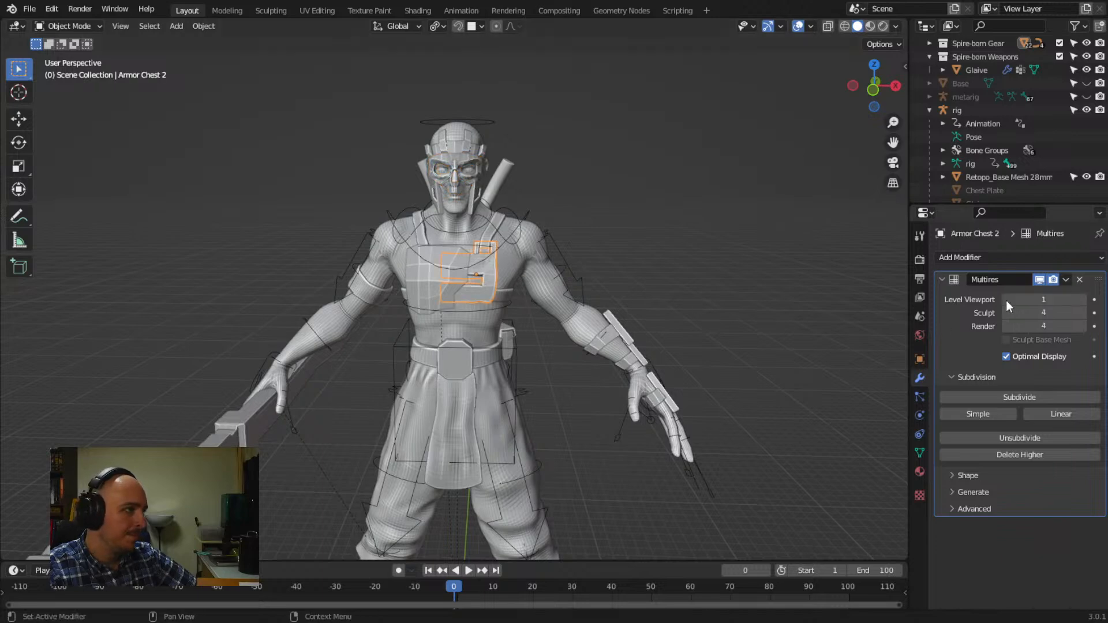
click(1006, 300)
Set the Multires viewport level to 0 on both the Pants and the Pants Tabard
click(489, 427)
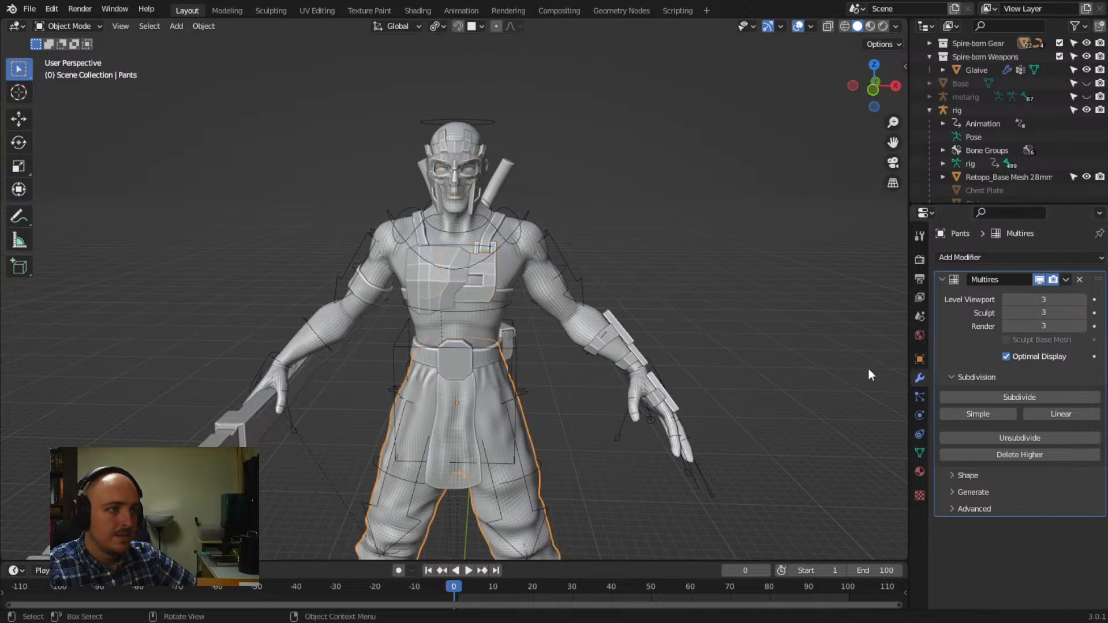
click(1007, 300)
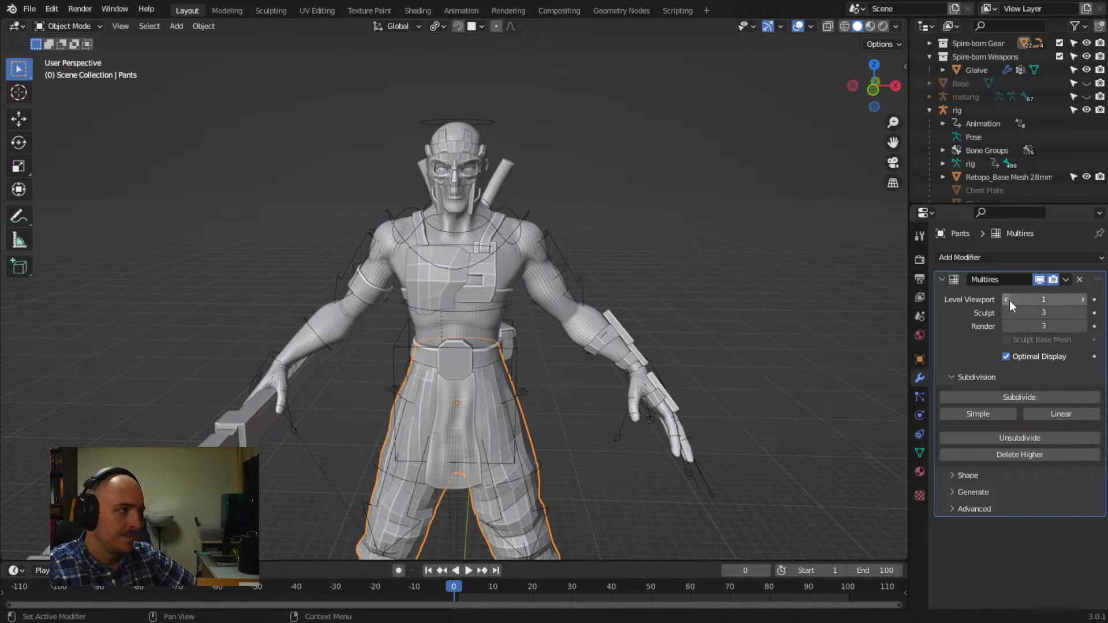
click(1010, 301)
click(449, 424)
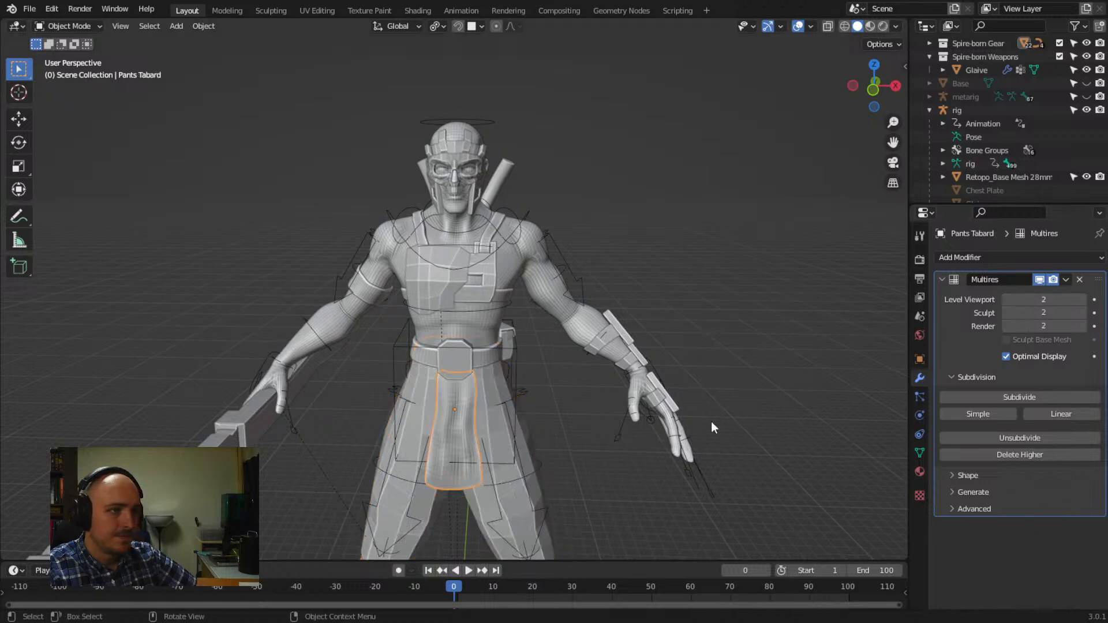
click(1005, 299)
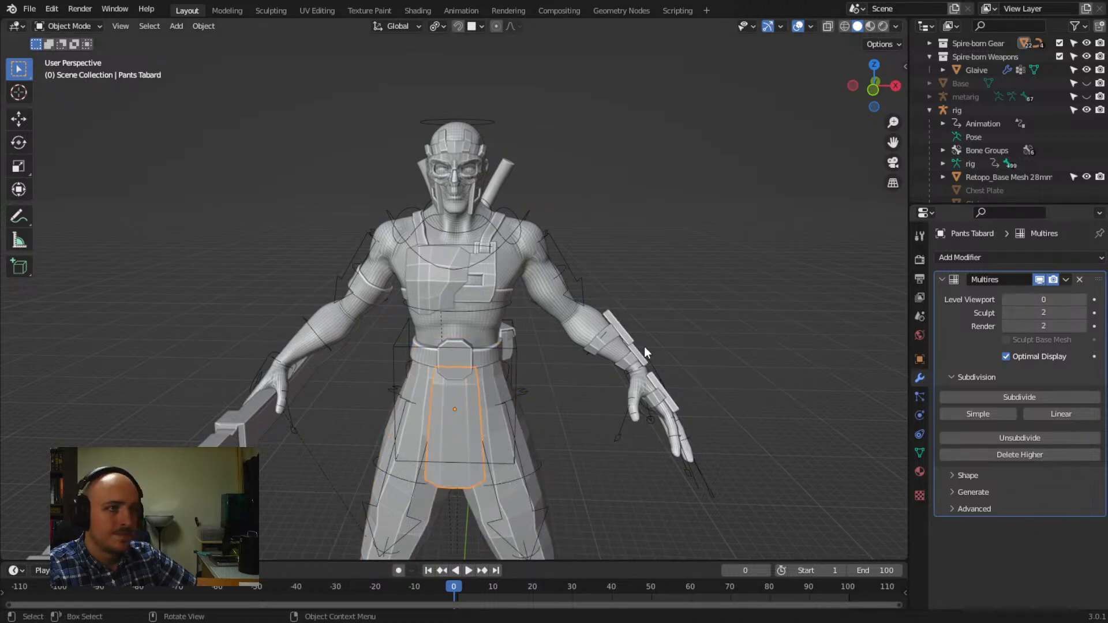
mouse_move(645, 346)
middle_down()
mouse_move(391, 340)
mouse_move(660, 345)
mouse_move(645, 336)
middle_up()
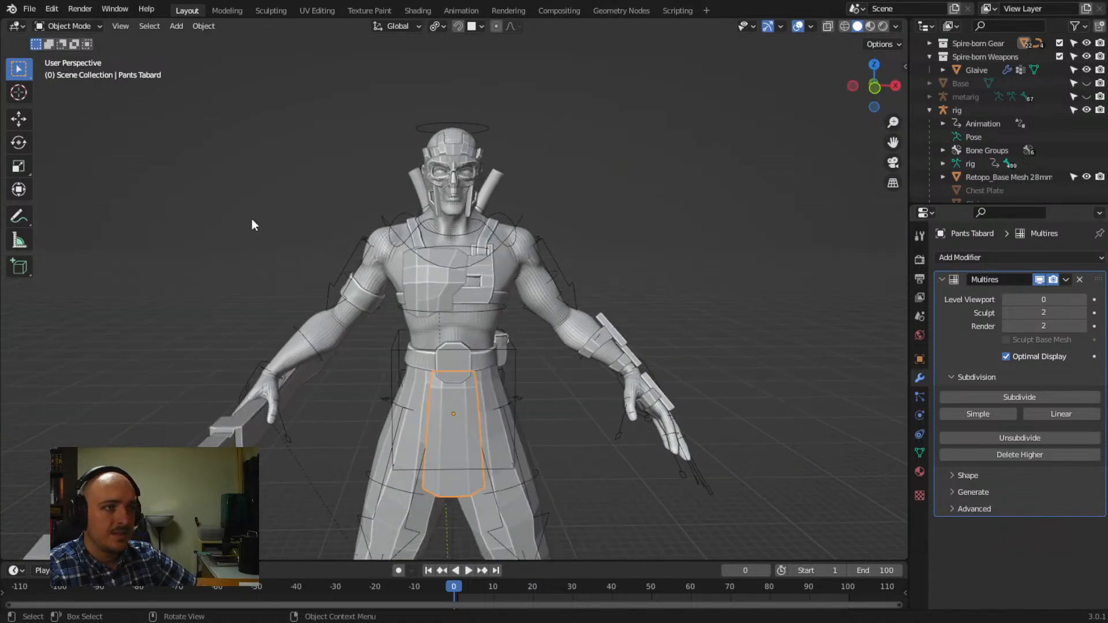
Put the rig in Pose Mode and try moving the hand_ik.R control to test the arm and weapon deformation
click(356, 248)
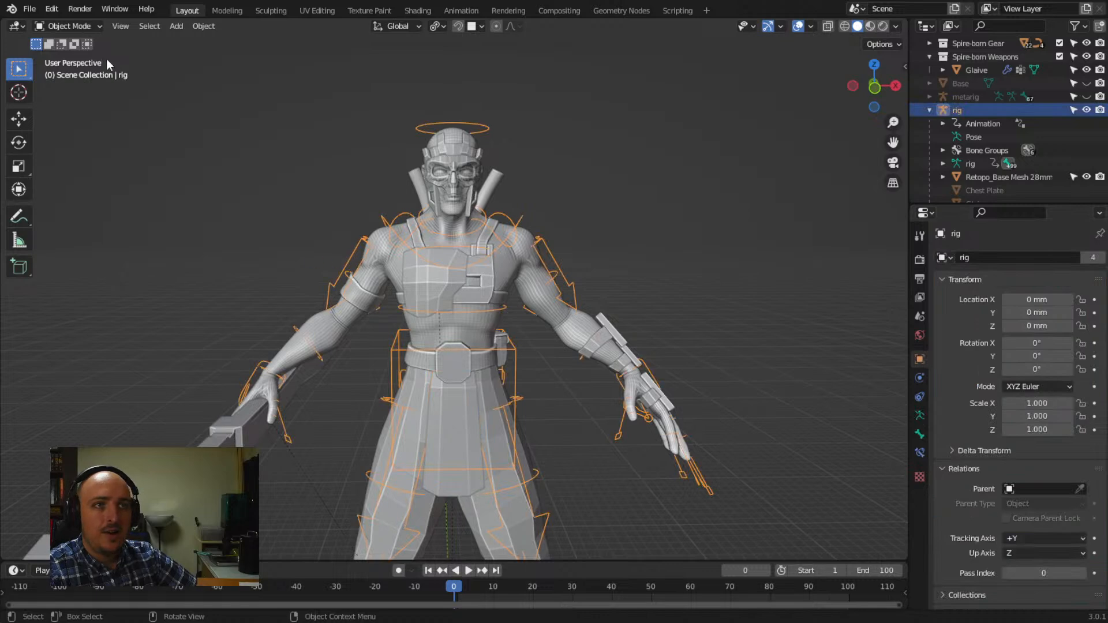
click(88, 28)
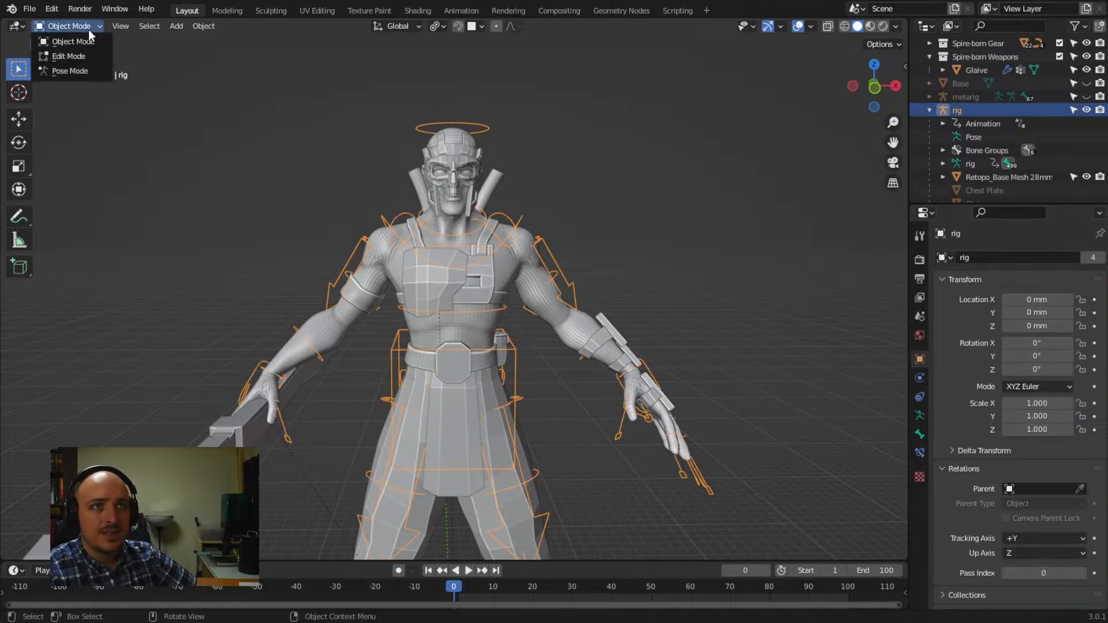
click(72, 70)
middle_drag(243, 265, 277, 335)
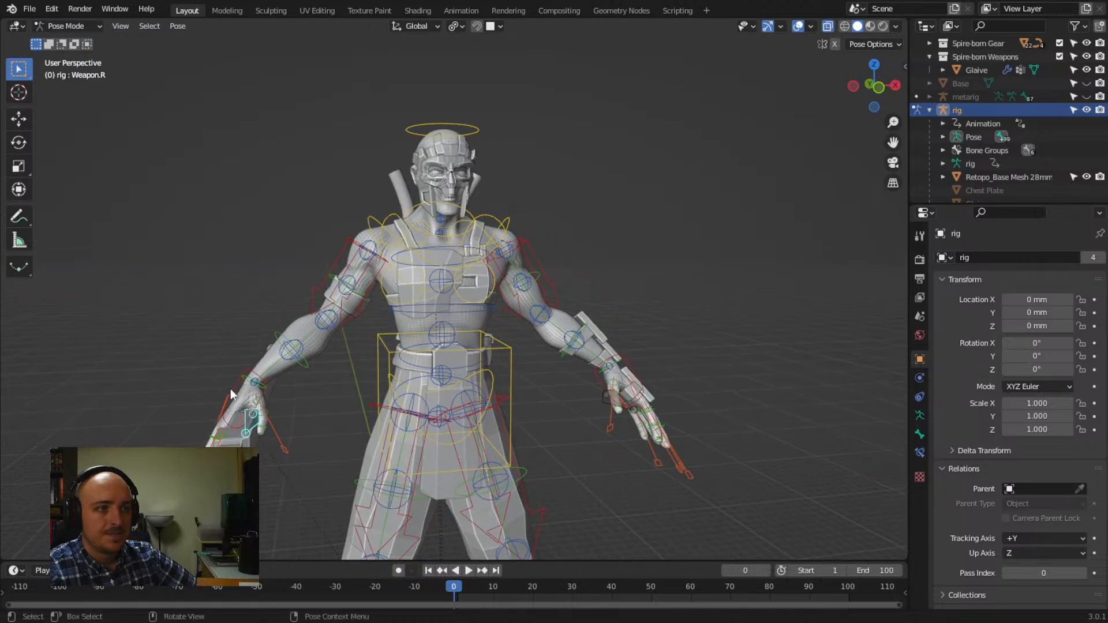
click(252, 417)
key(g)
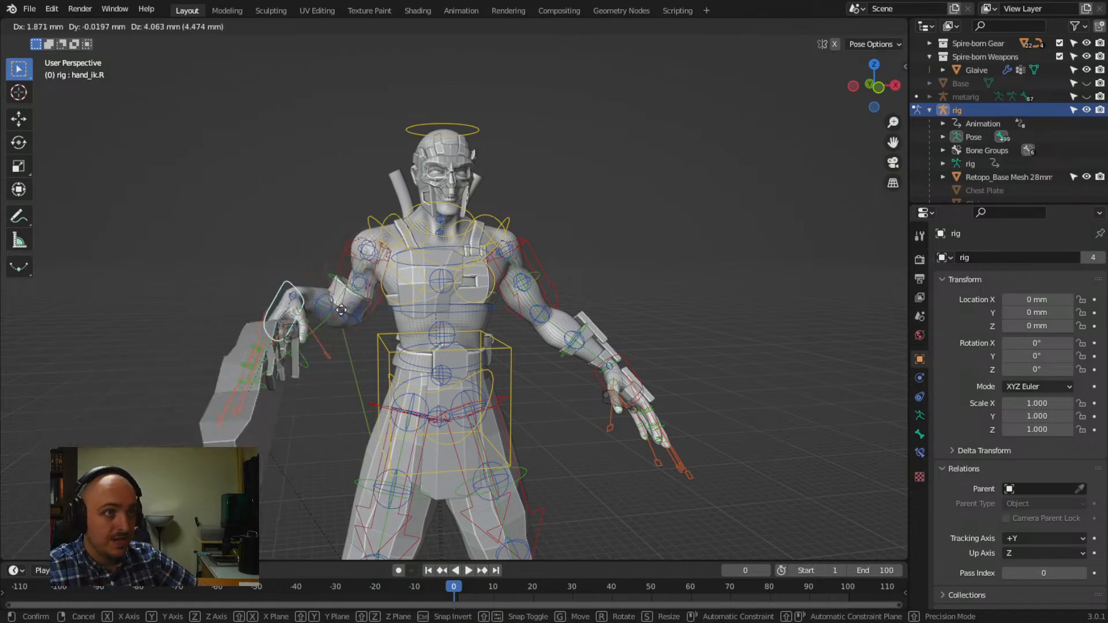
right_click(324, 389)
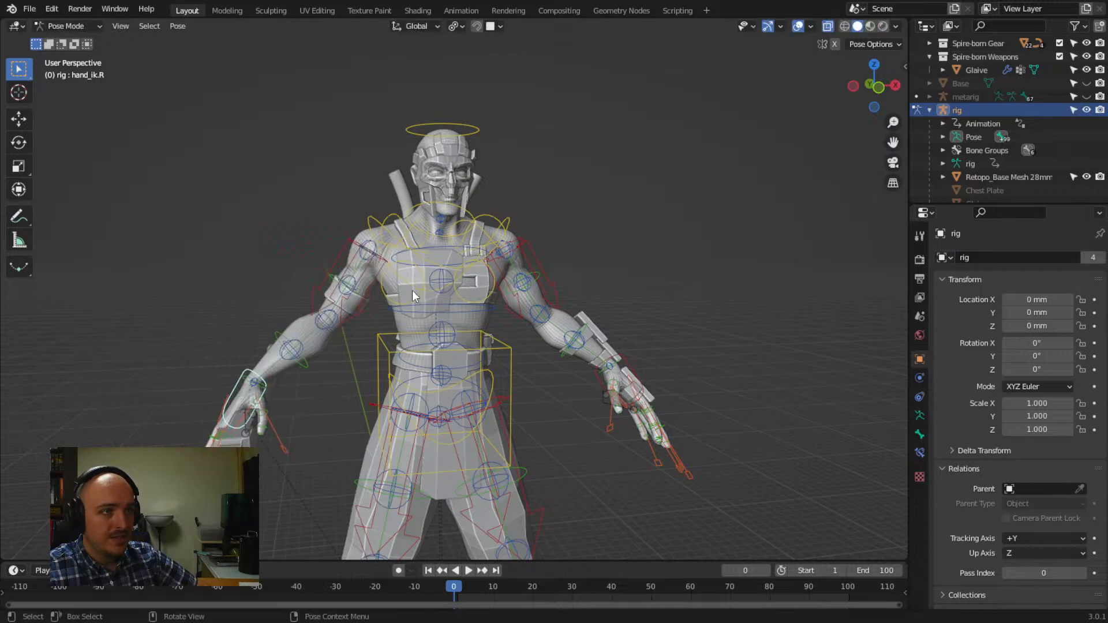
Try moving the rig's chest control to test how the torso gear follows, and return to Object Mode
click(368, 219)
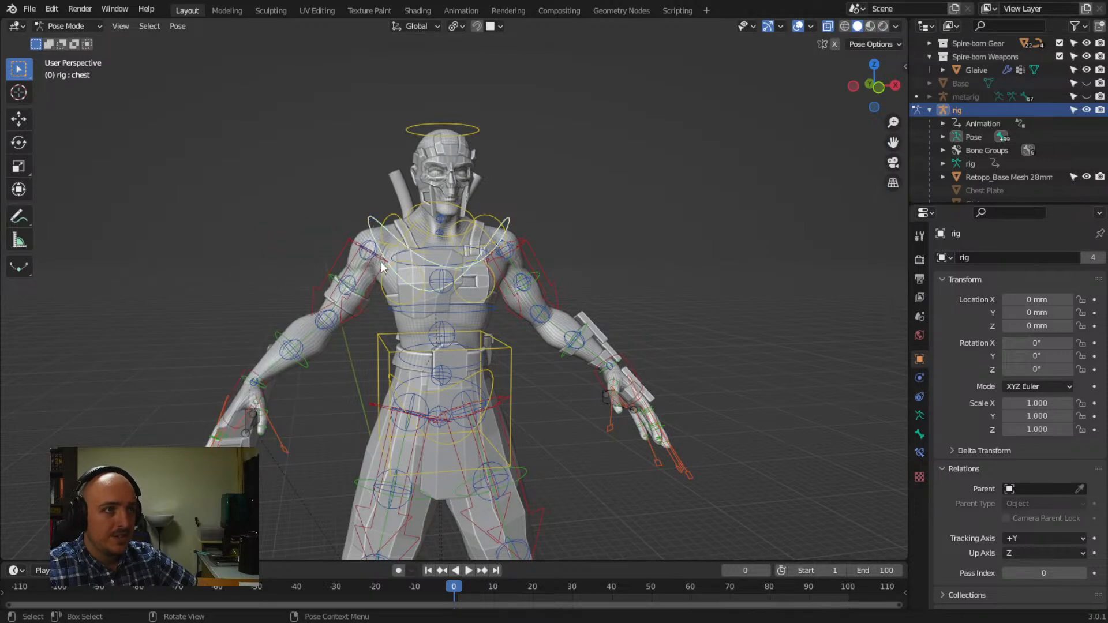
middle_drag(381, 324, 387, 353)
key(g)
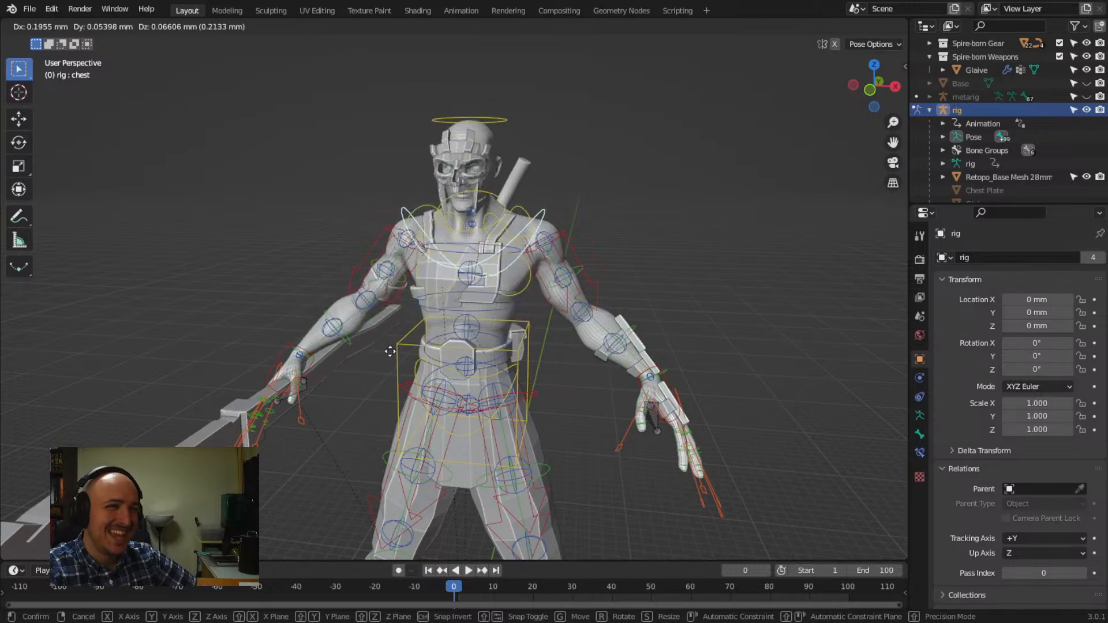
right_click(399, 370)
middle_drag(380, 376, 465, 342)
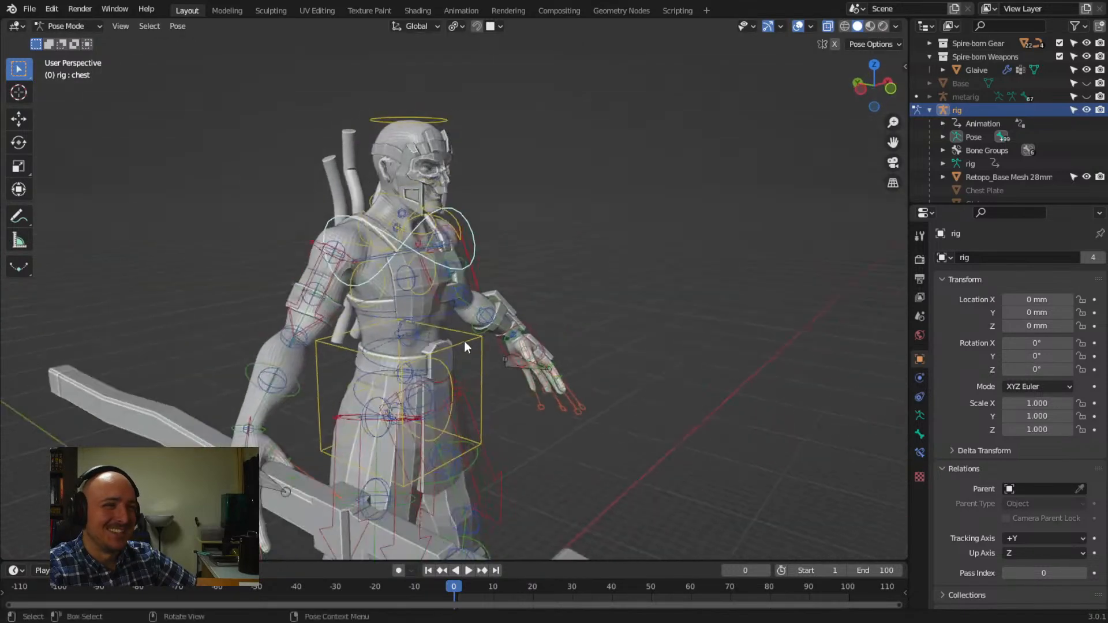
middle_drag(389, 332, 344, 366)
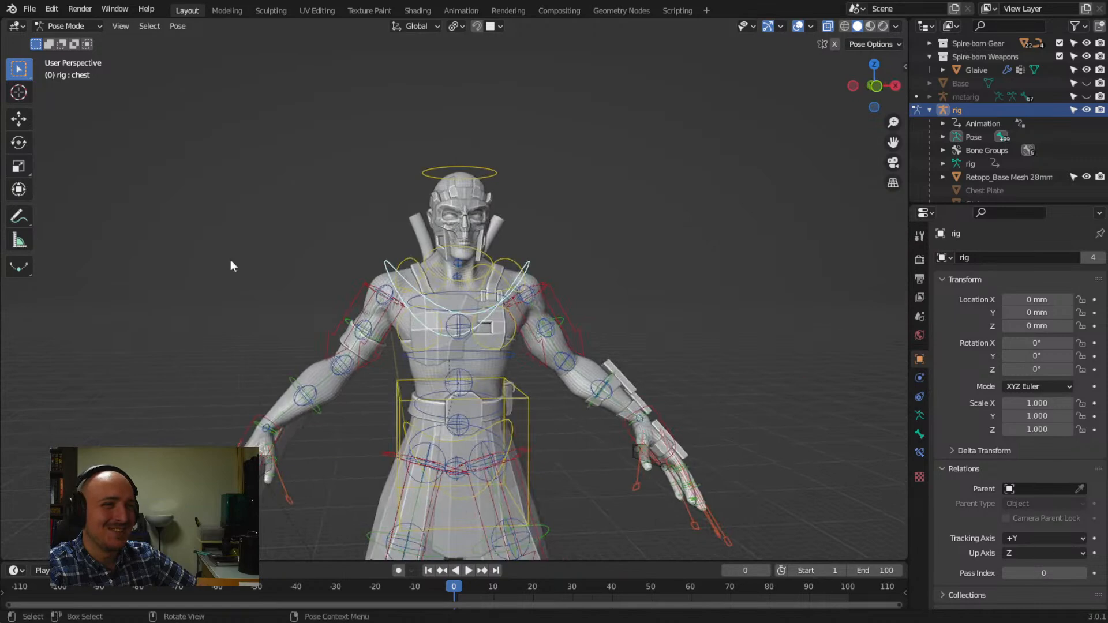
click(94, 27)
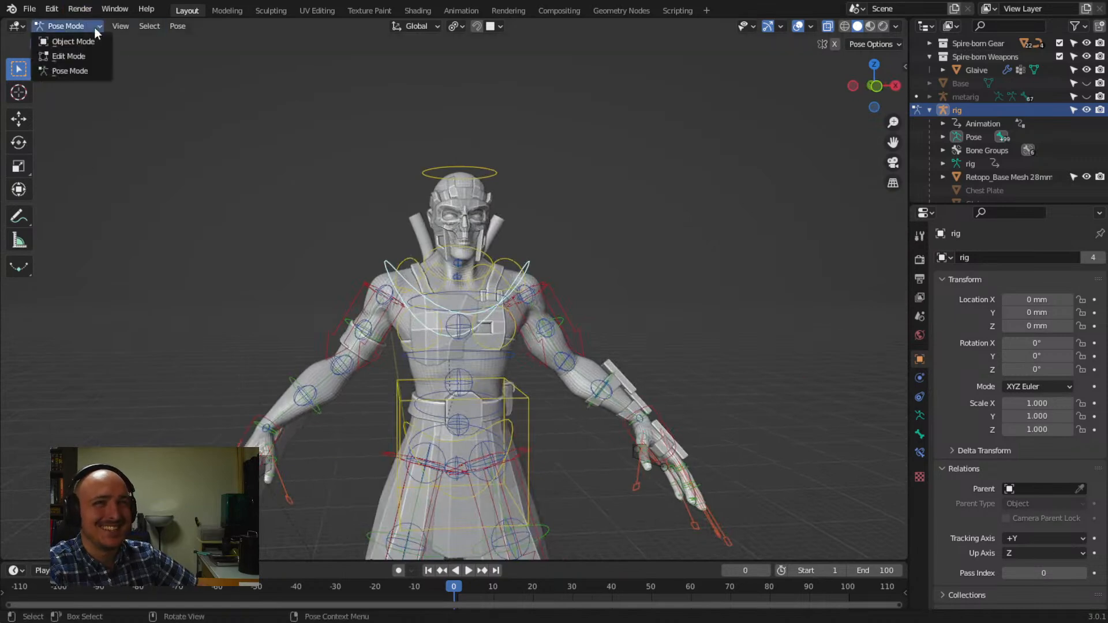
click(93, 39)
Parent Armor Chest 2 to the rig using Armature Deform With Automatic Weights, and clear the selection
middle_drag(513, 299, 495, 336)
click(497, 321)
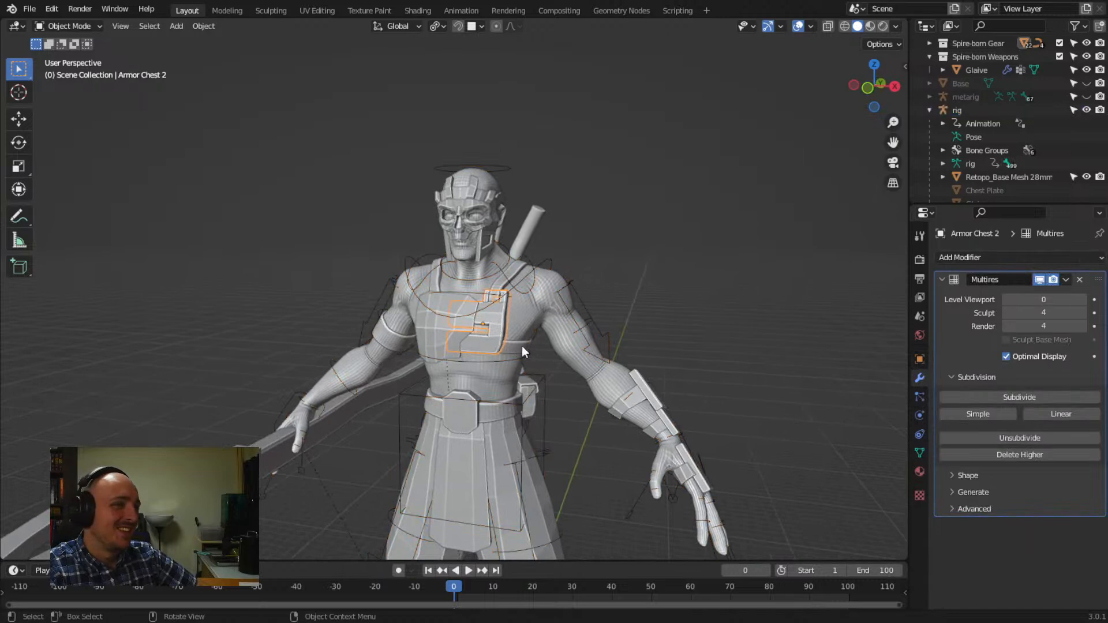
shift+click(548, 259)
right_click(548, 260)
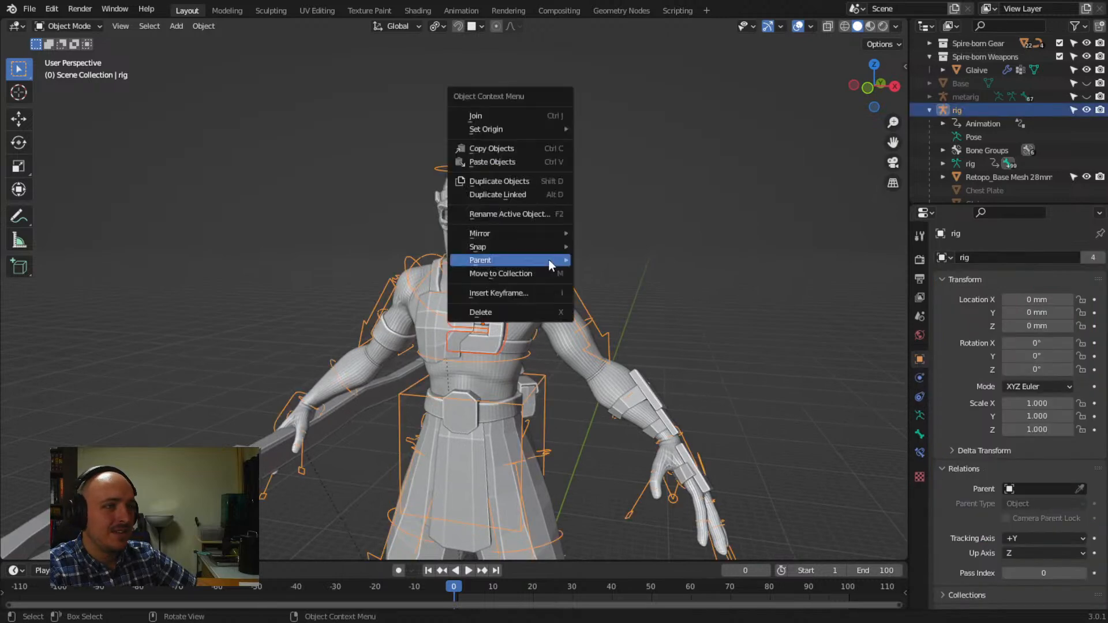
mouse_move(549, 260)
click(635, 304)
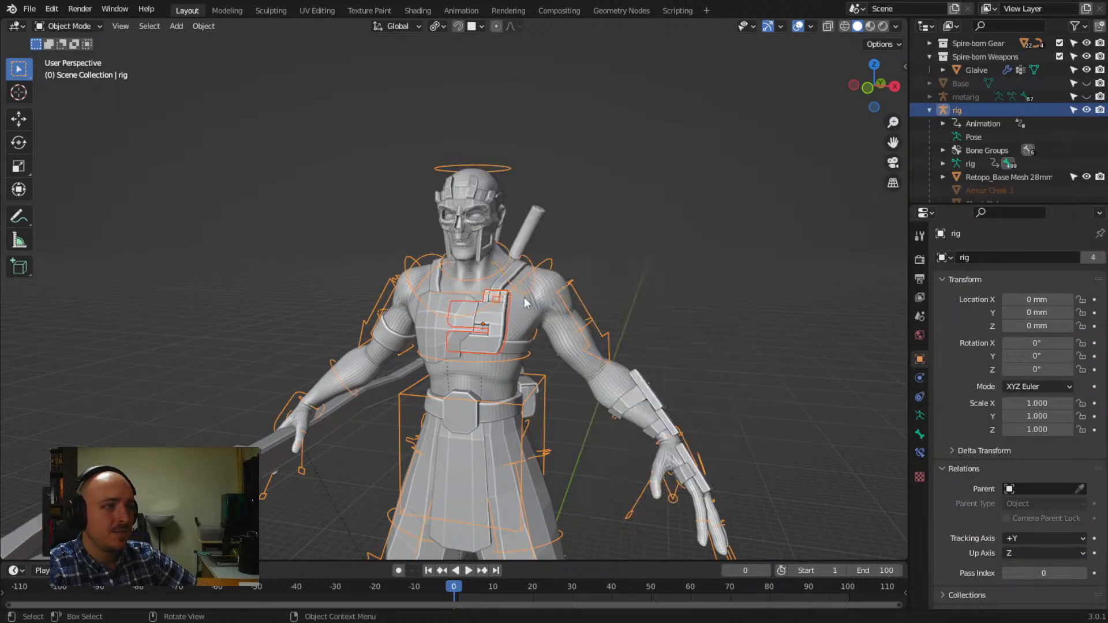
click(600, 248)
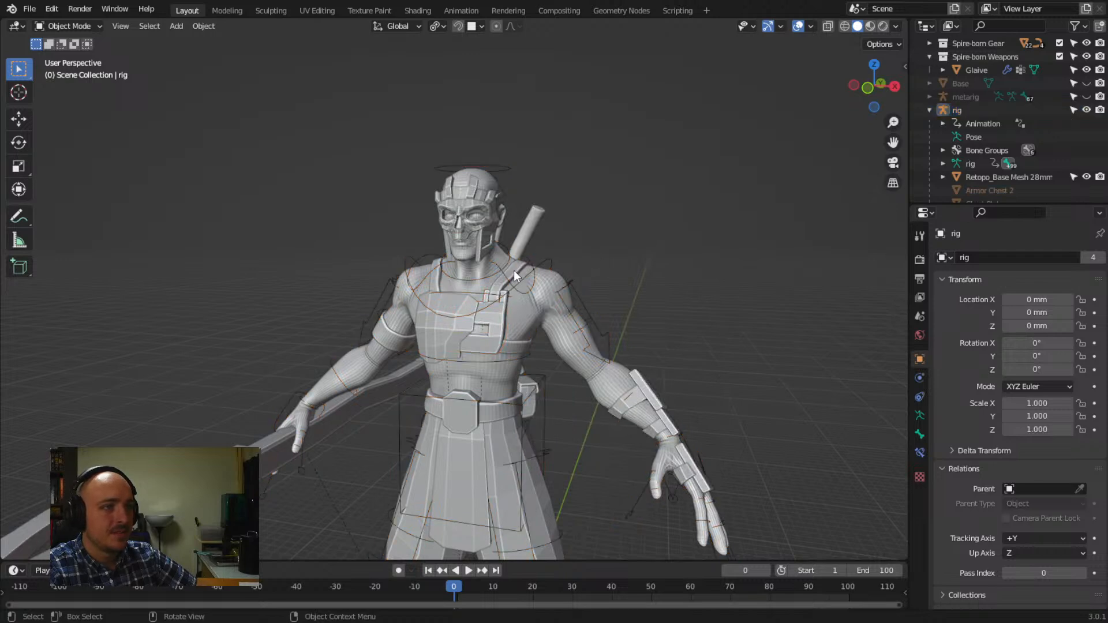
Parent the strap over the character's left shoulder to the rig using Armature Deform With Automatic Weights
click(513, 270)
shift+click(543, 266)
right_click(543, 265)
mouse_move(555, 266)
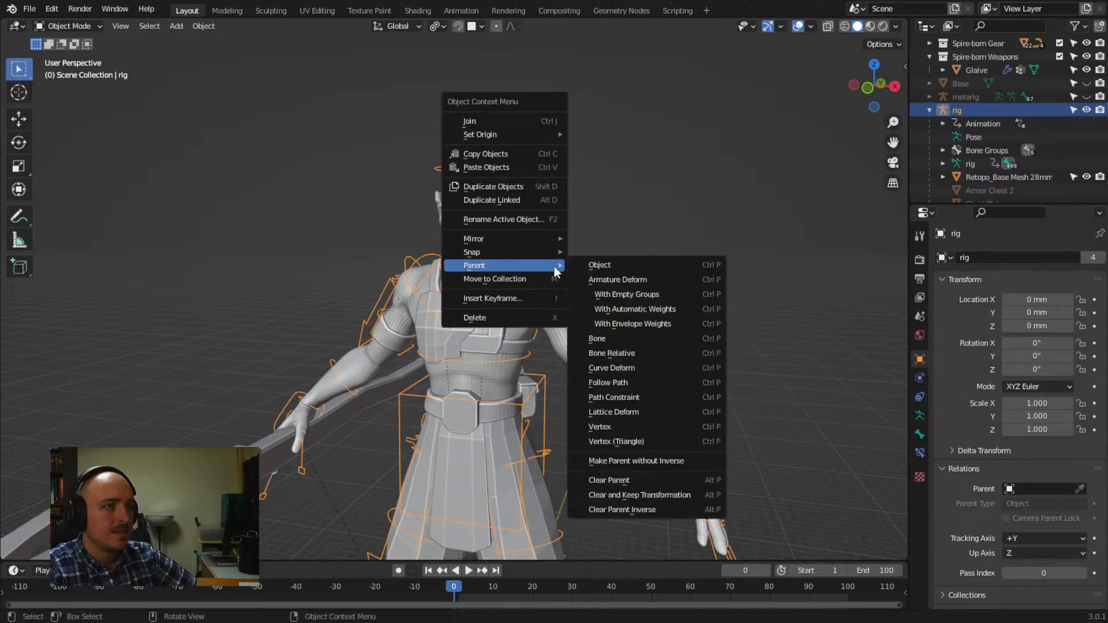
click(624, 312)
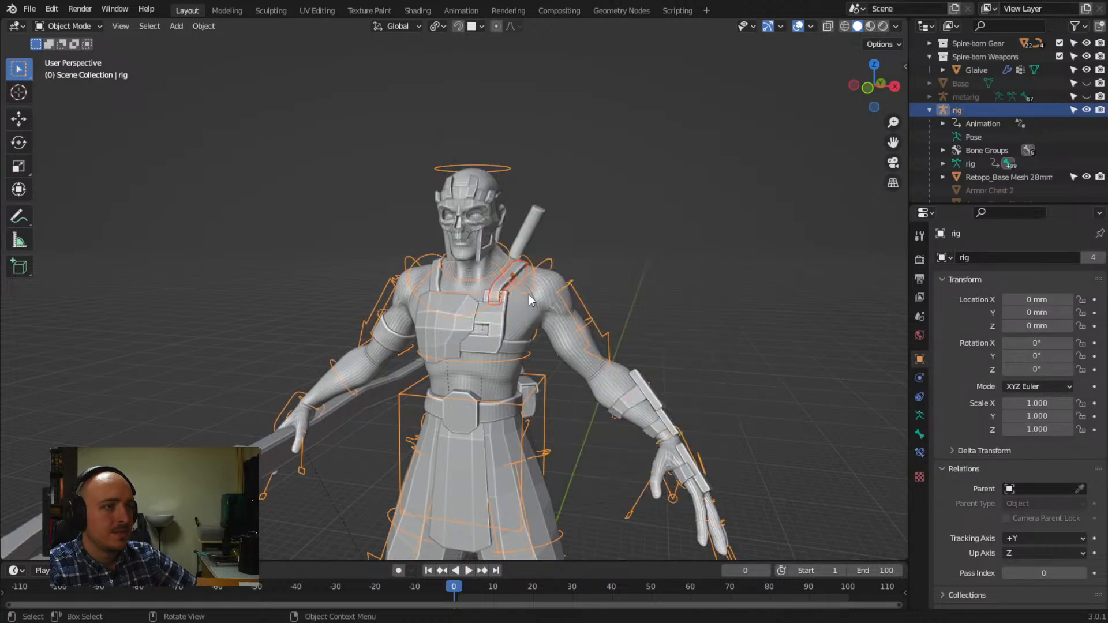
Parent the strap on the character's right shoulder to the rig With Automatic Weights, and clear the selection
click(434, 278)
shift+click(416, 262)
right_click(416, 262)
mouse_move(416, 262)
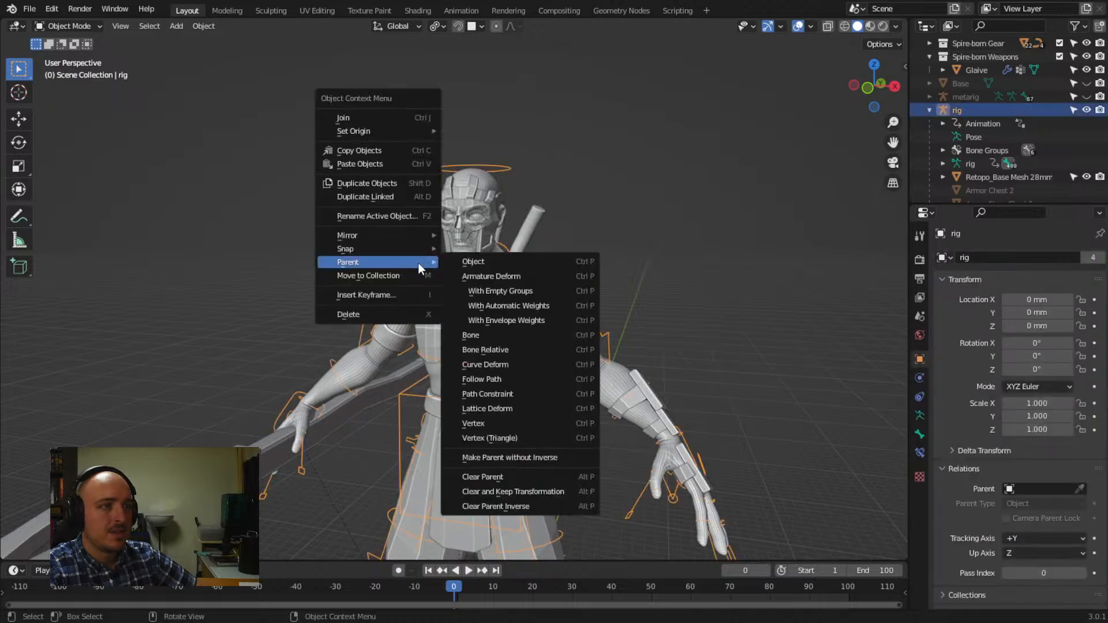
click(473, 305)
click(616, 266)
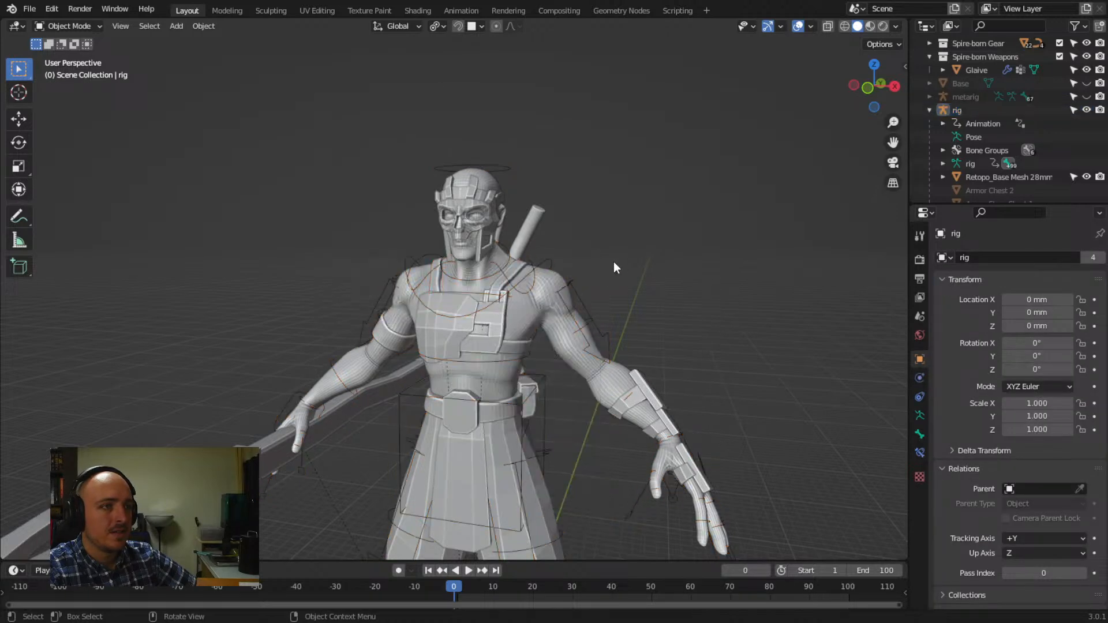
Parent the Mask to the rig using Armature Deform With Automatic Weights
click(492, 244)
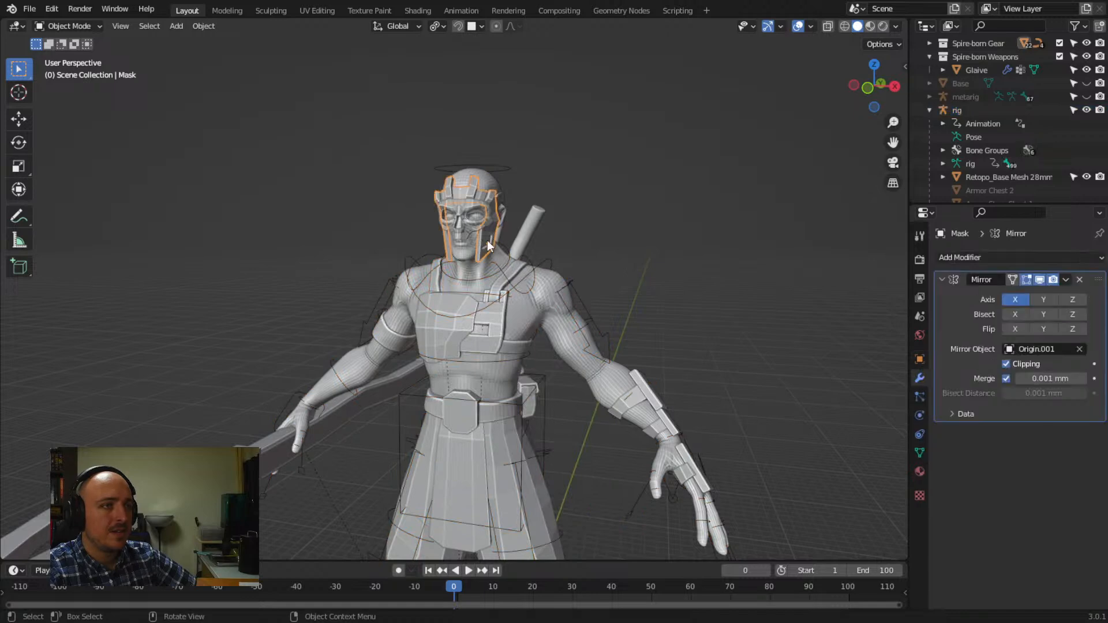
shift+click(541, 263)
right_click(543, 262)
mouse_move(543, 263)
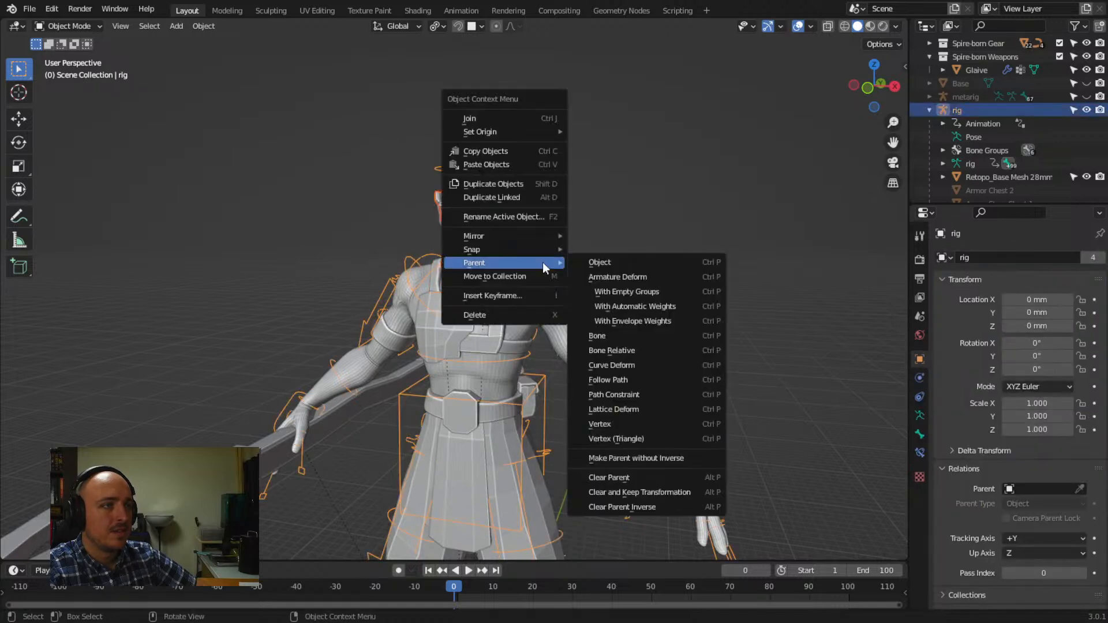
click(614, 305)
Parent the Skull Mask to the rig using Armature Deform With Automatic Weights
click(455, 208)
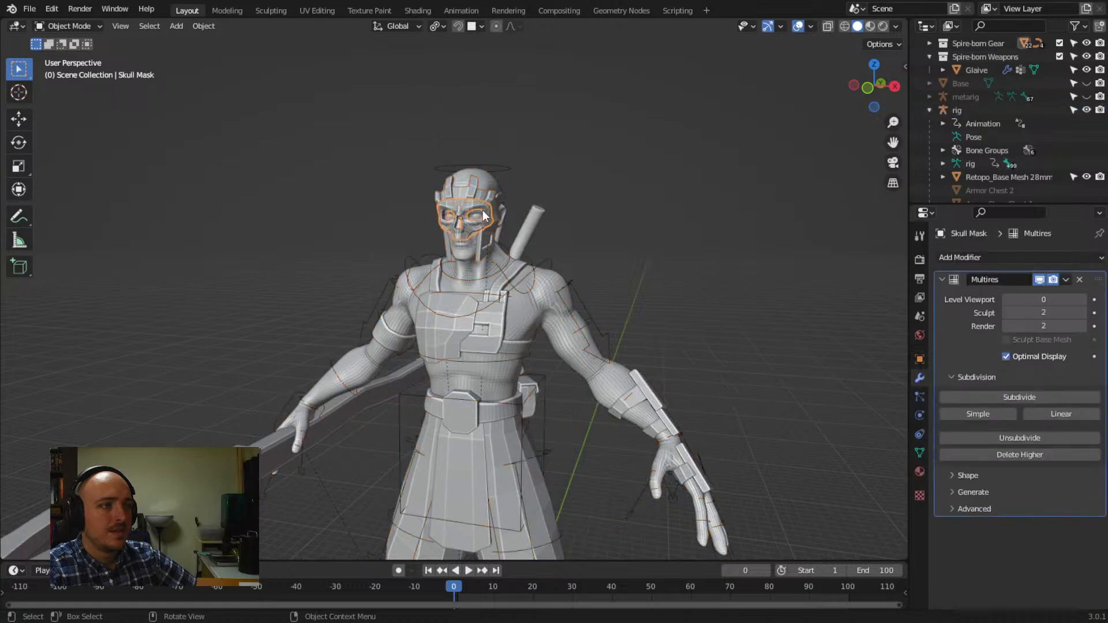
shift+click(495, 168)
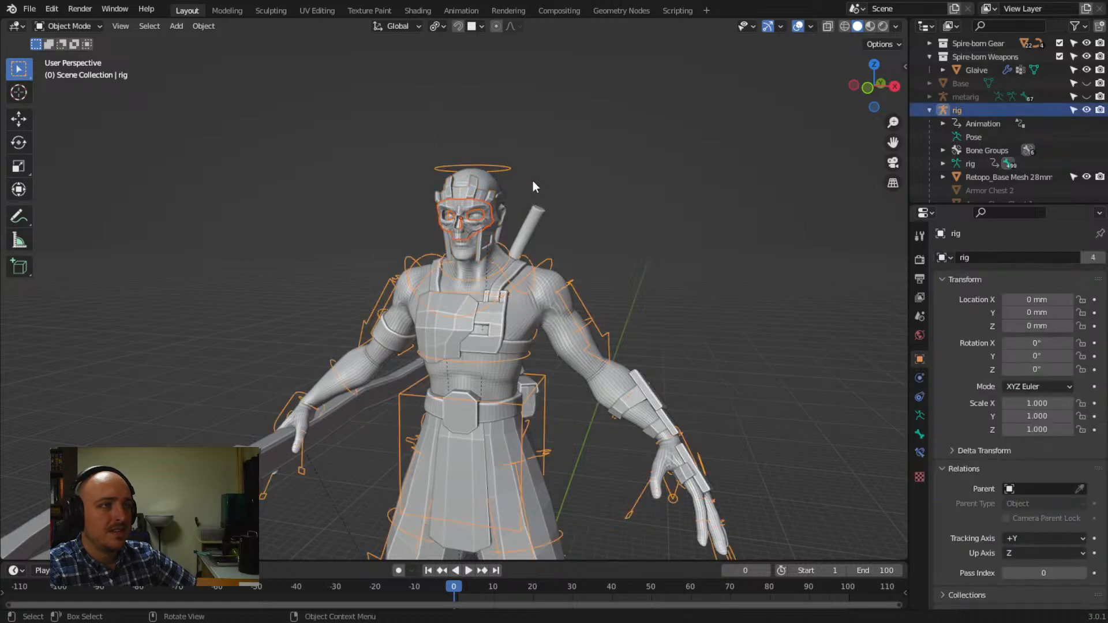
key(ctrl+p)
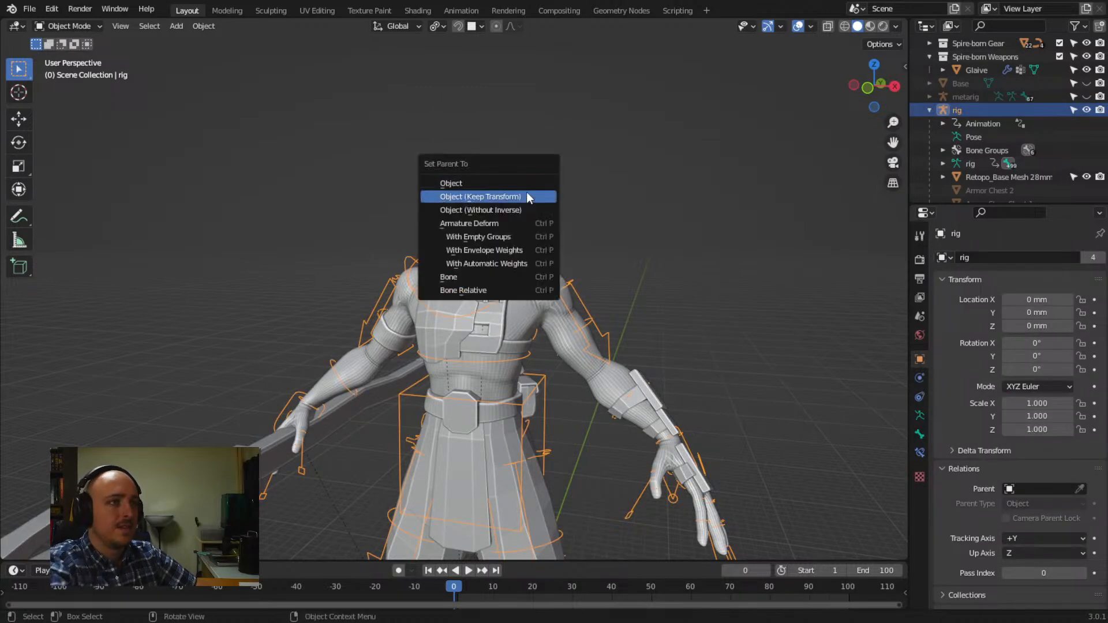
click(506, 264)
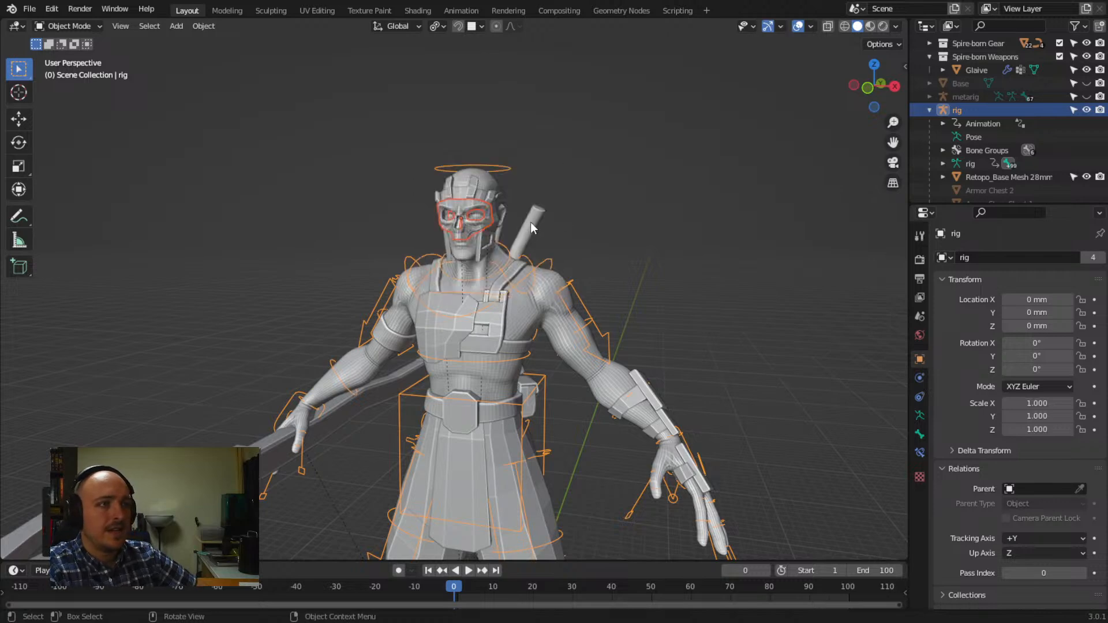
middle_drag(531, 222, 569, 225)
Parent the band around the back of the head to the rig using Armature Deform With Automatic Weights
click(483, 193)
middle_drag(482, 193, 512, 193)
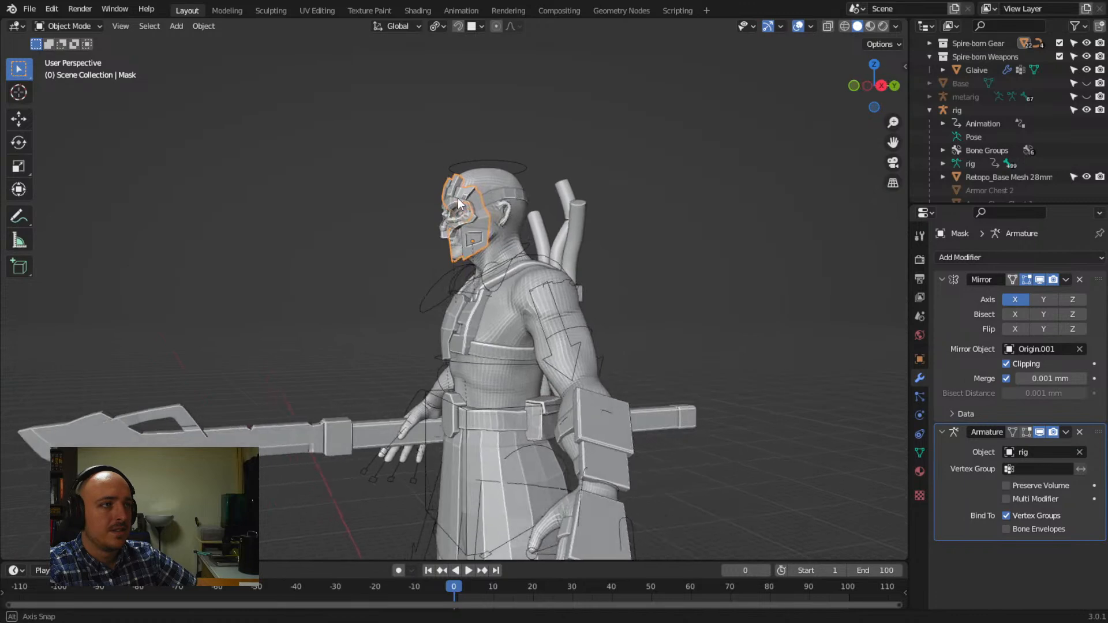
click(512, 193)
shift+click(519, 167)
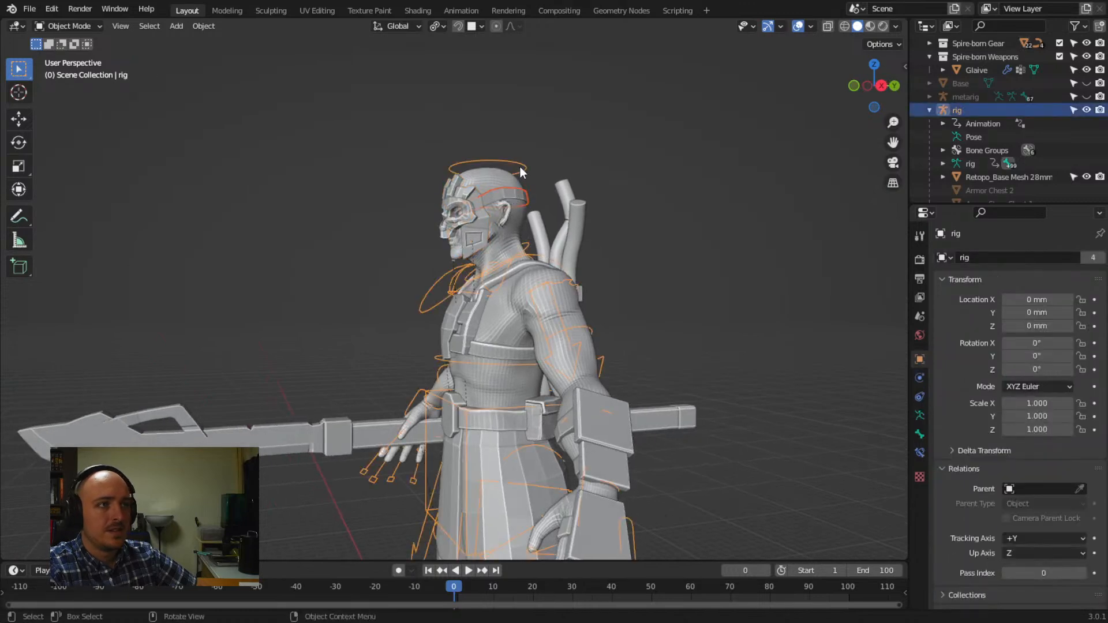
key(ctrl+p)
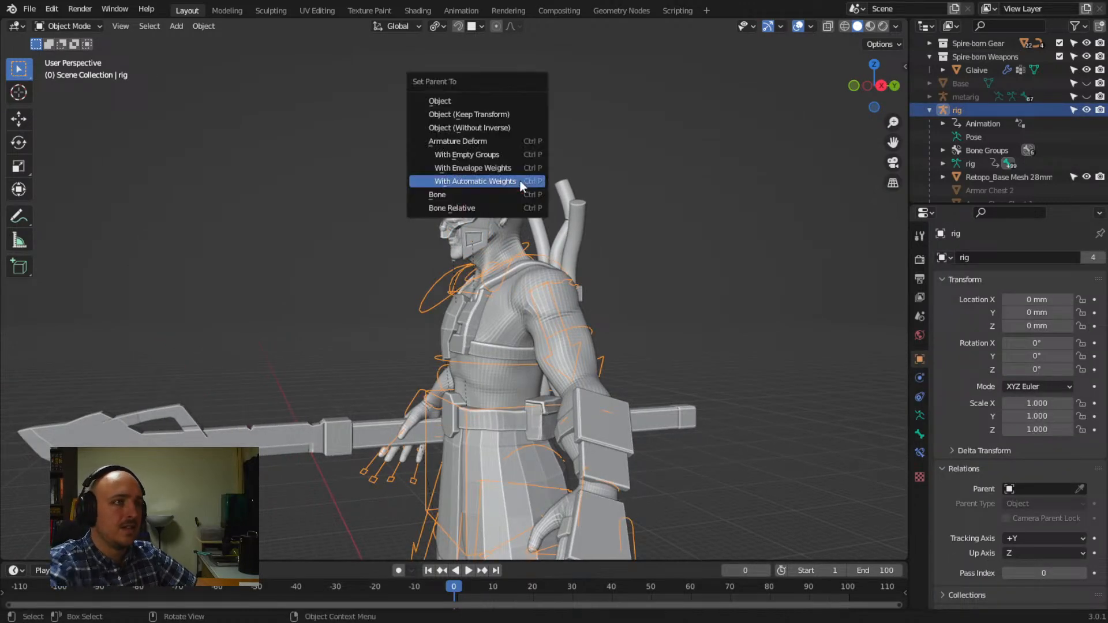
click(521, 181)
Parent the Pants to the rig using Armature Deform With Automatic Weights
middle_drag(453, 263, 494, 250)
click(500, 401)
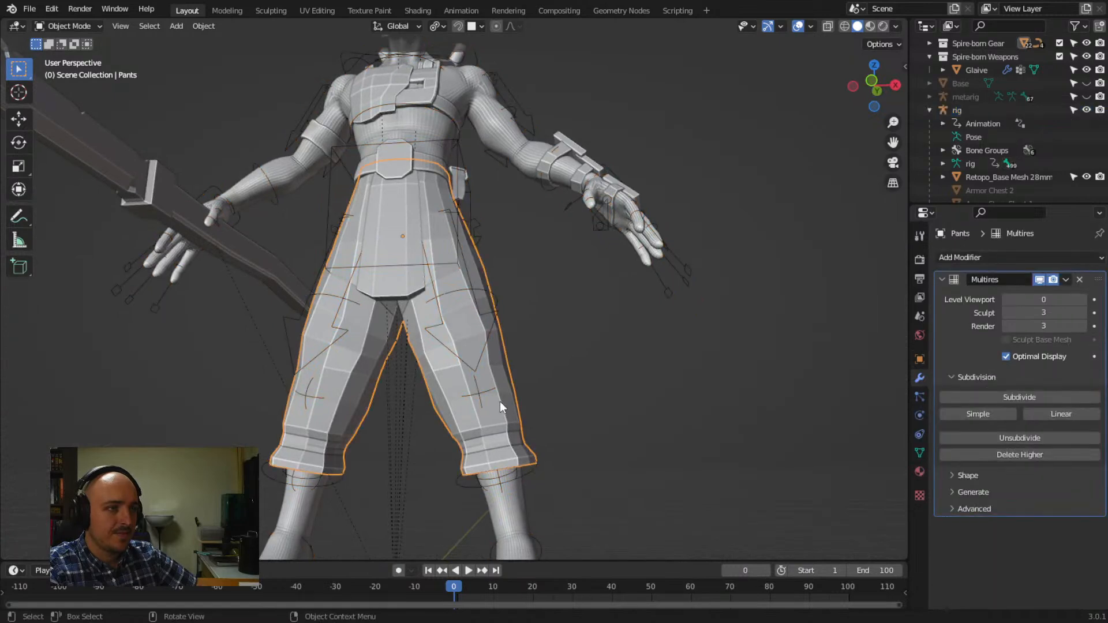
middle_drag(500, 400, 507, 398)
shift+click(493, 233)
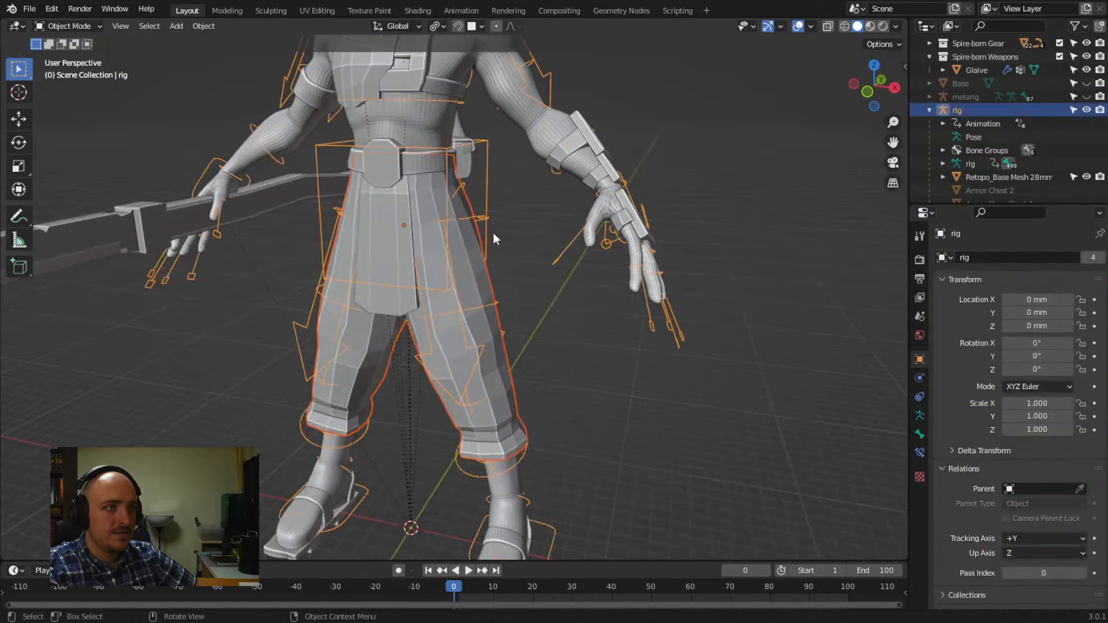
key(ctrl+p)
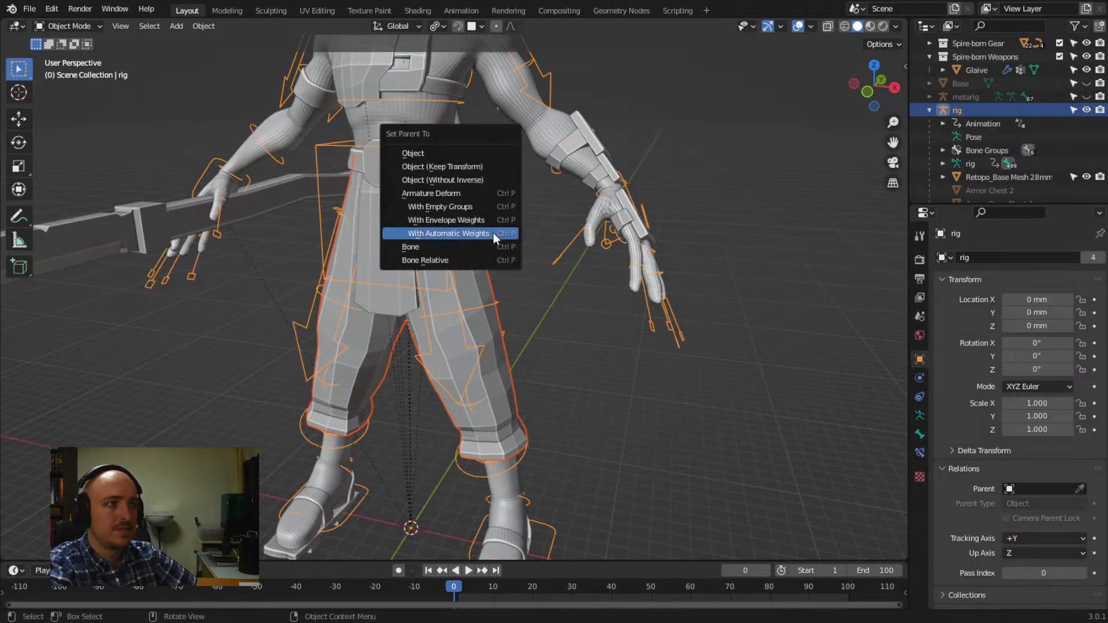
click(493, 233)
Parent the Pants Tabard to the rig using Armature Deform With Automatic Weights
middle_drag(425, 259, 422, 247)
click(422, 220)
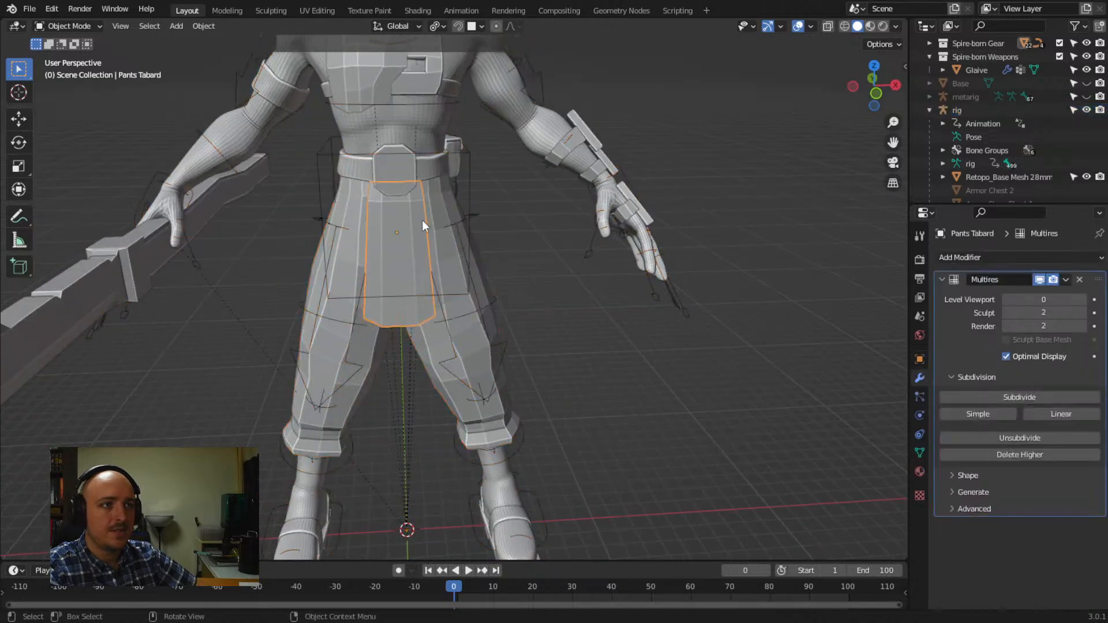
shift+click(465, 211)
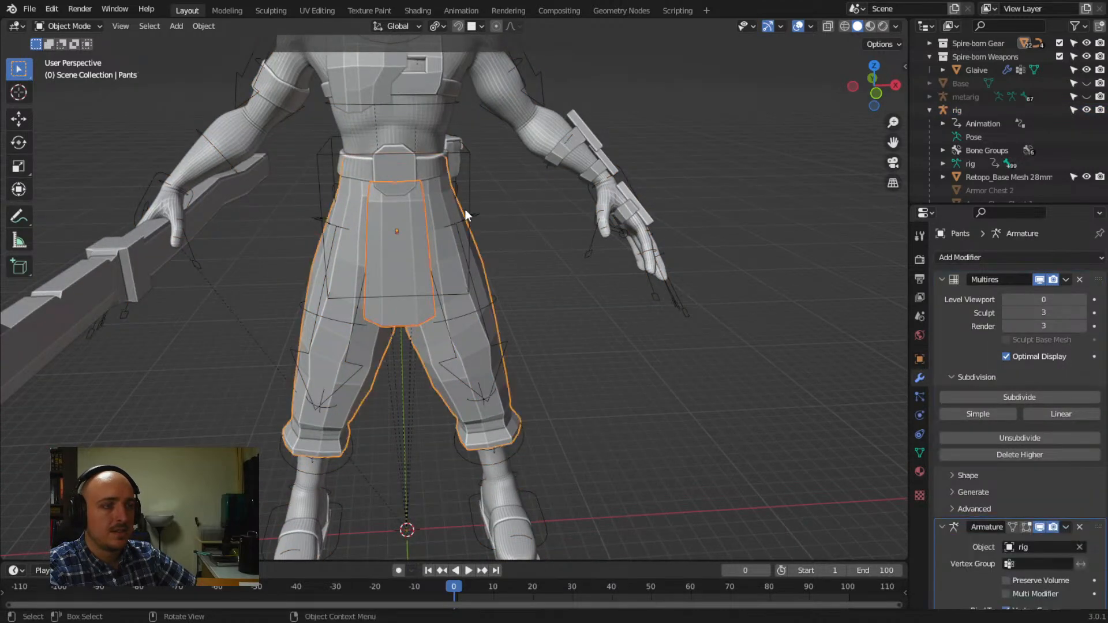
click(417, 230)
shift+click(466, 190)
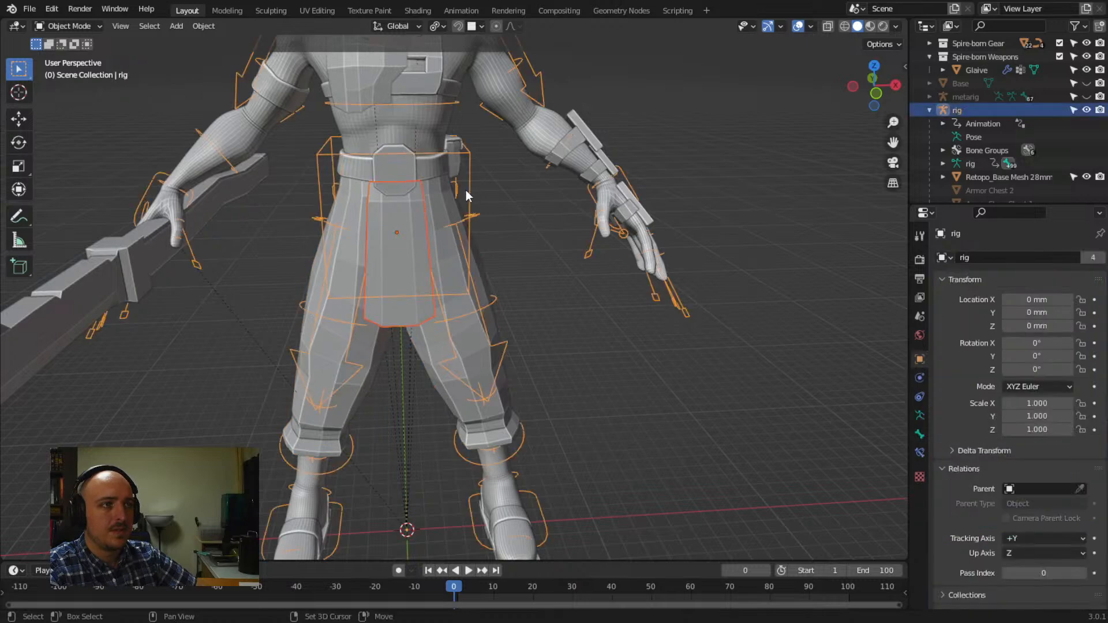
key(ctrl+p)
click(465, 193)
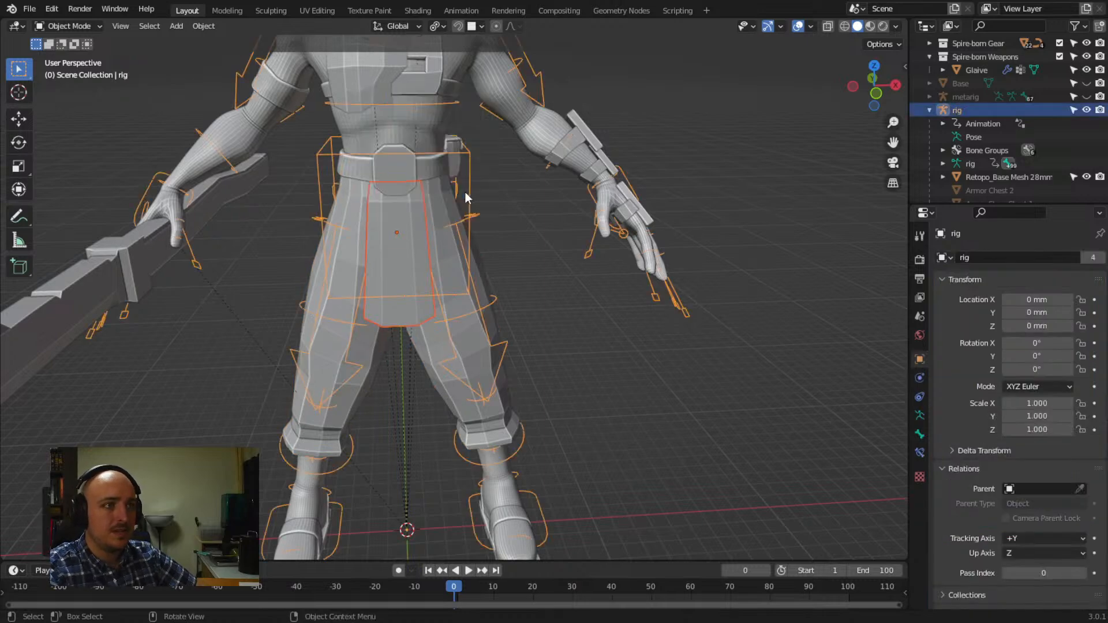
Parent the belt with its buckle to the rig using Armature Deform With Automatic Weights
click(433, 173)
shift+click(467, 180)
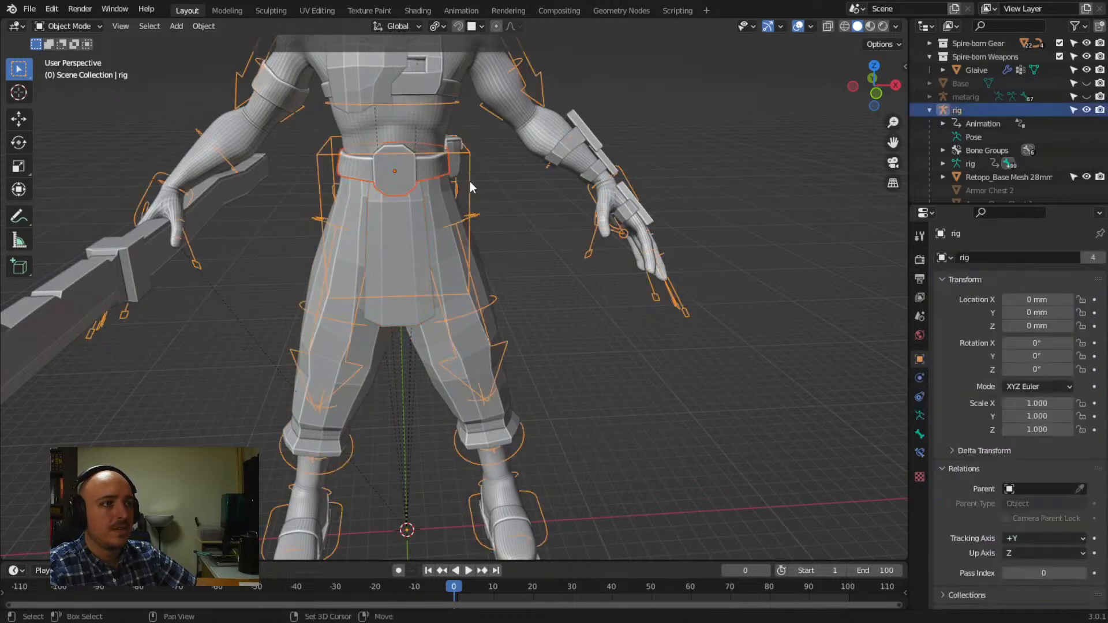
key(ctrl+p)
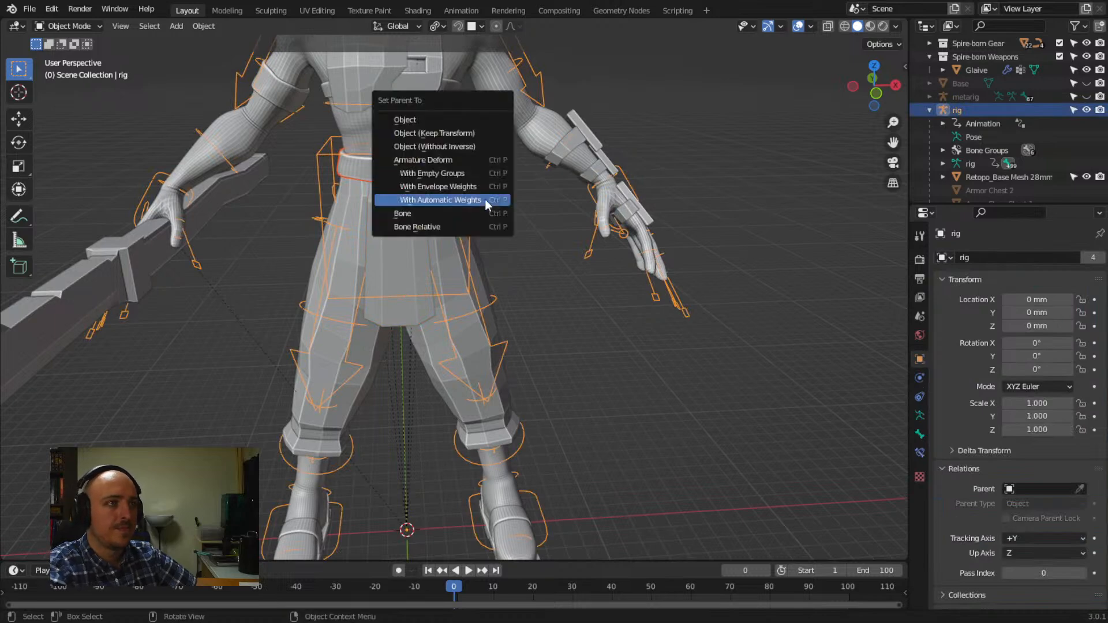
click(486, 199)
Parent the pair of sandals to the rig using Armature Deform With Automatic Weights
middle_drag(582, 463, 532, 386)
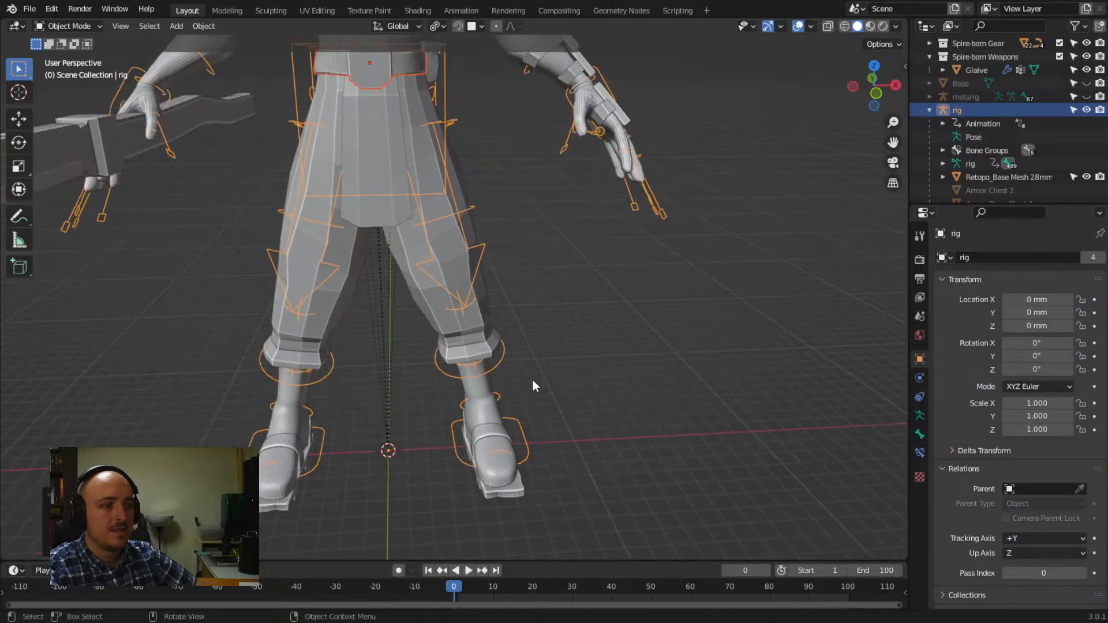
click(499, 428)
shift+click(520, 434)
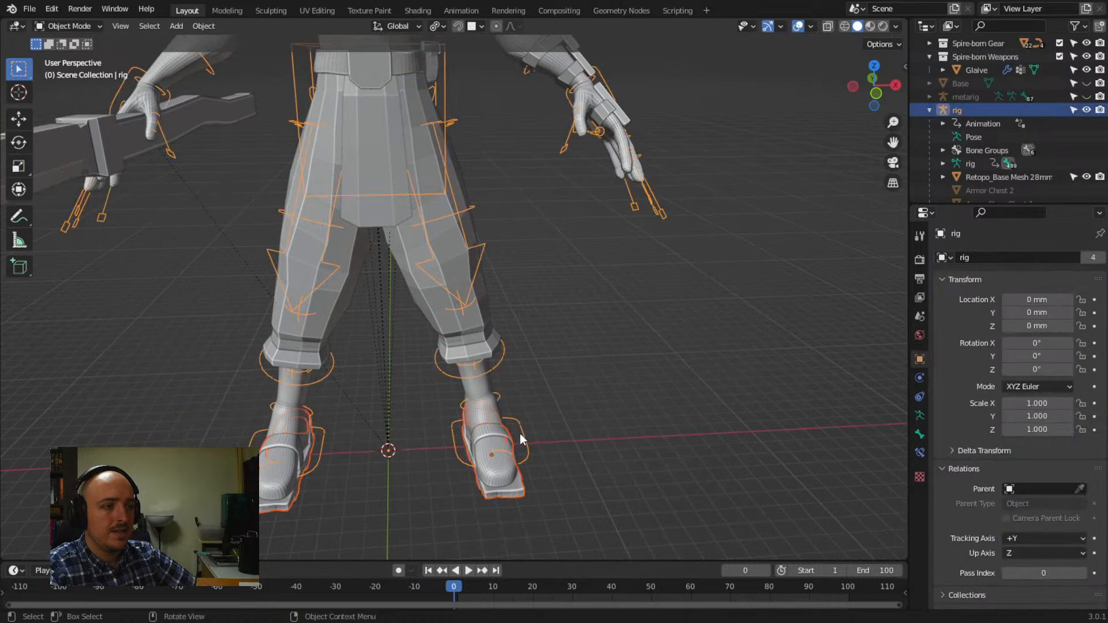
key(ctrl+p)
click(521, 432)
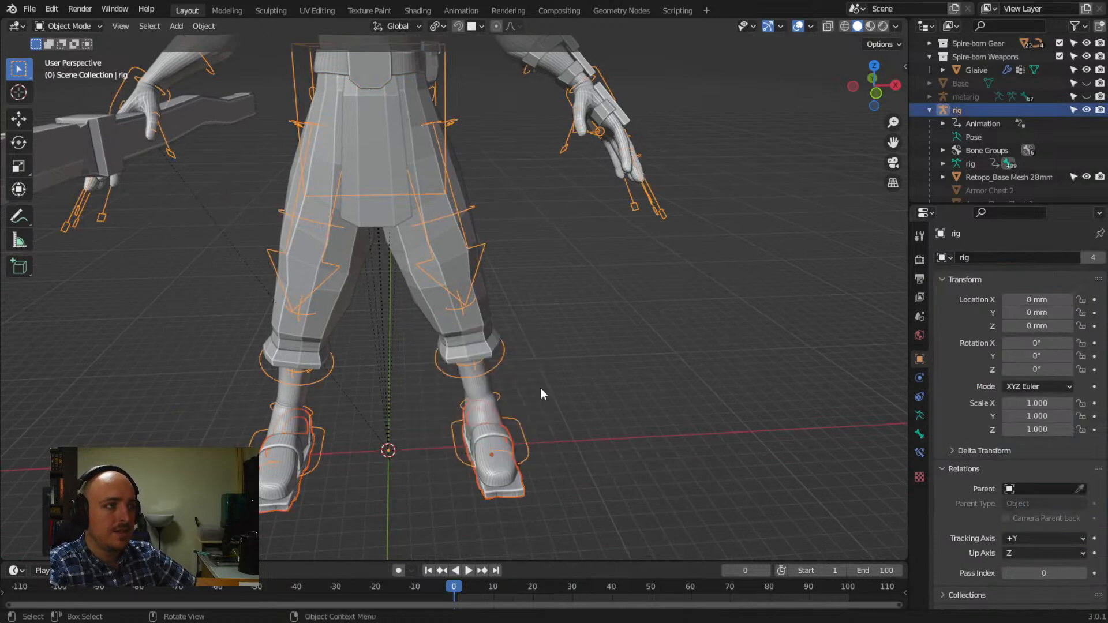
Parent the chest strap on the character's left side to the rig using Armature Deform With Automatic Weights
middle_drag(541, 388, 480, 233)
scroll(535, 233, down, 3)
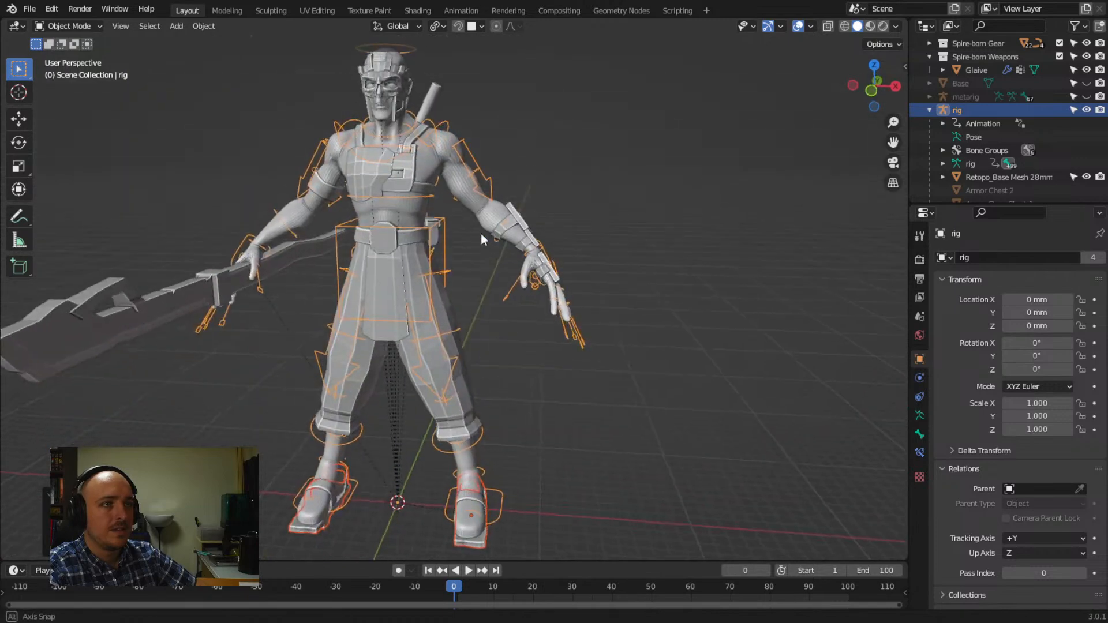
click(428, 197)
shift+click(445, 221)
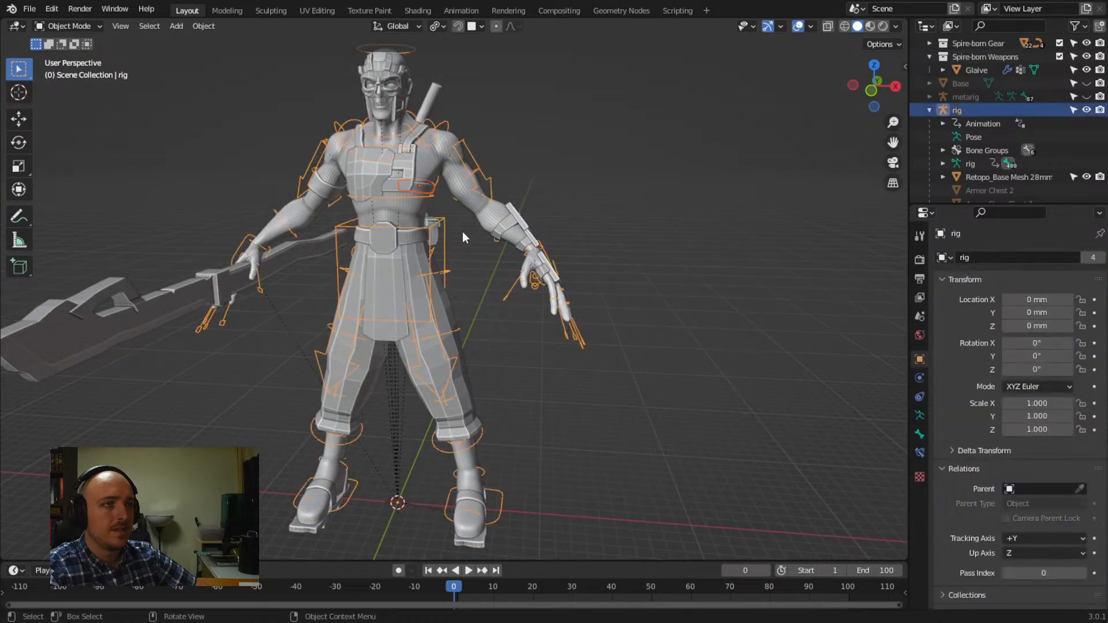
key(ctrl+p)
click(465, 243)
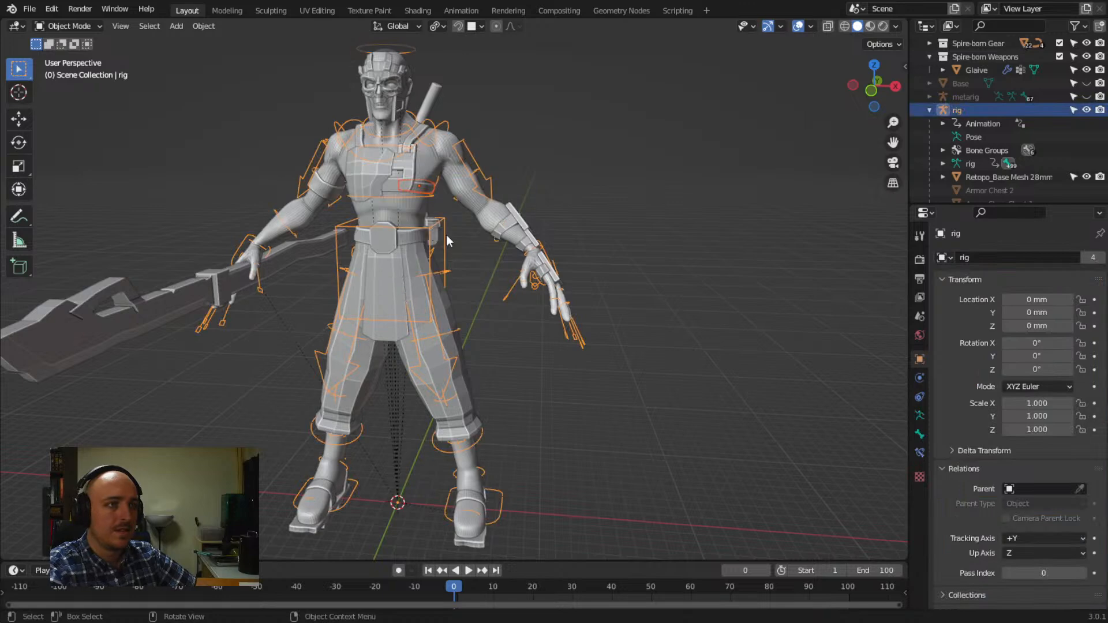
Parent the chest strap on the character's right side to the rig using Armature Deform With Automatic Weights
middle_drag(445, 236, 392, 216)
click(369, 199)
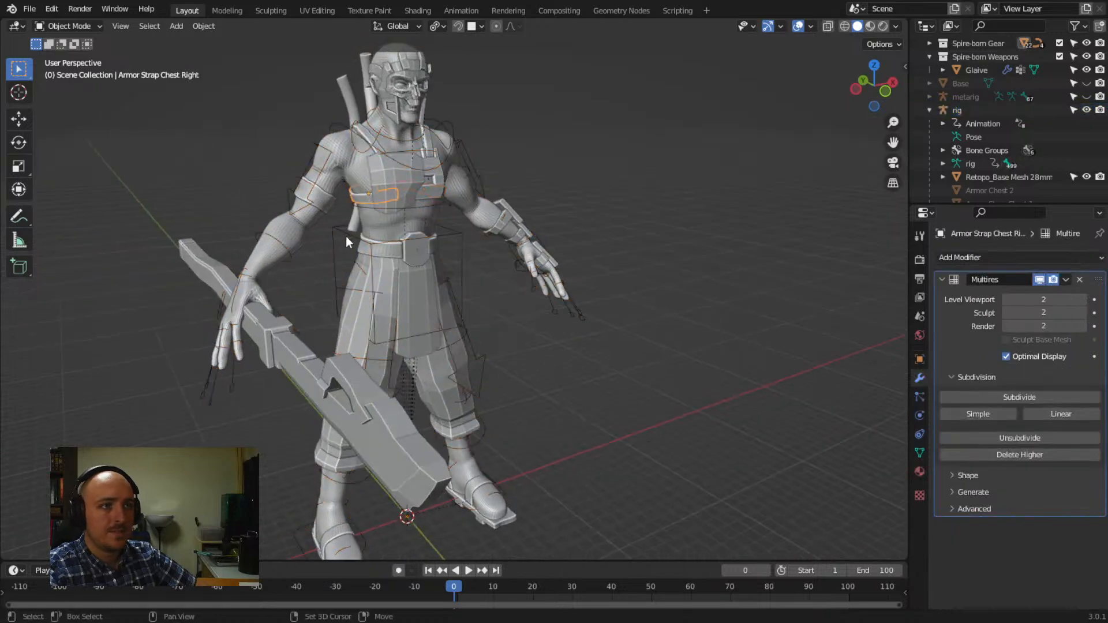
shift+click(335, 228)
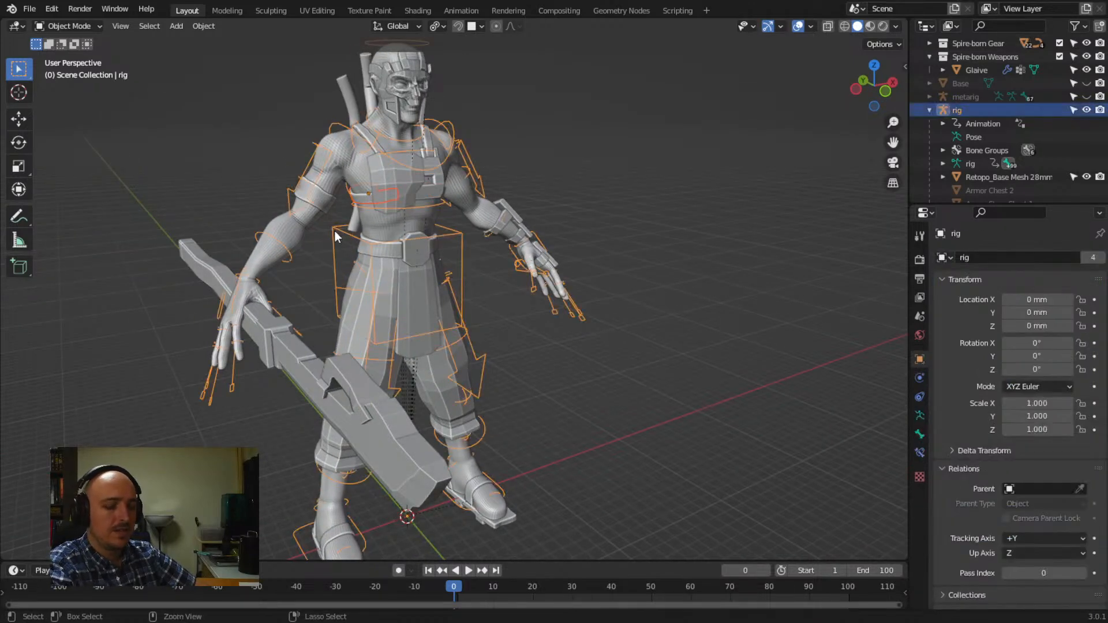
key(ctrl+p)
click(335, 231)
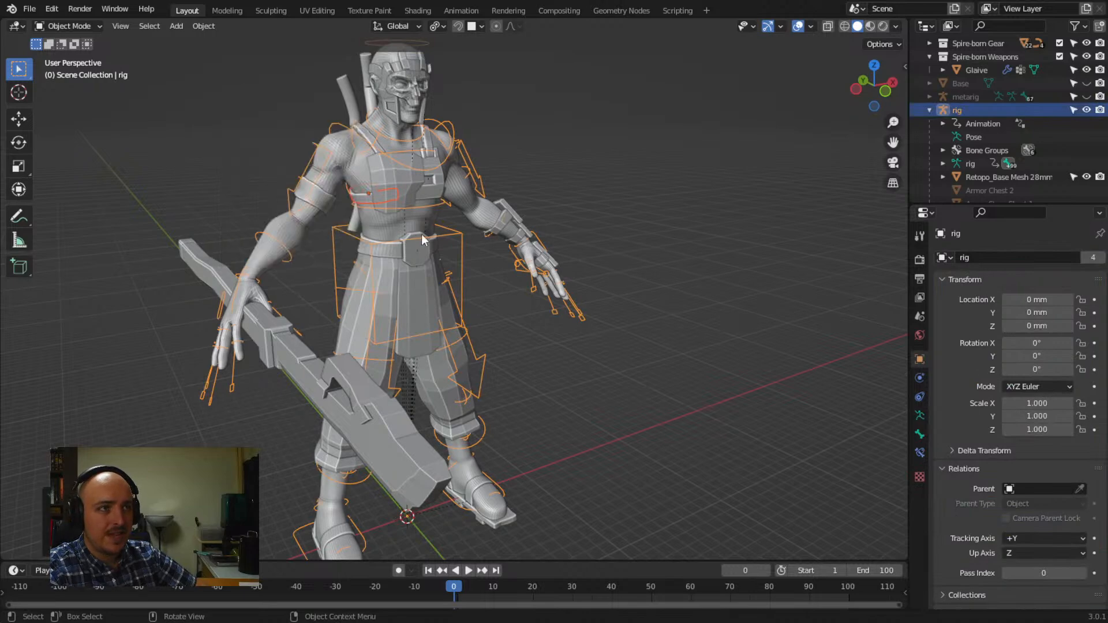
Parent the Armband on the character's right upper arm to the rig using Armature Deform With Automatic Weights
middle_drag(486, 250, 441, 252)
click(296, 190)
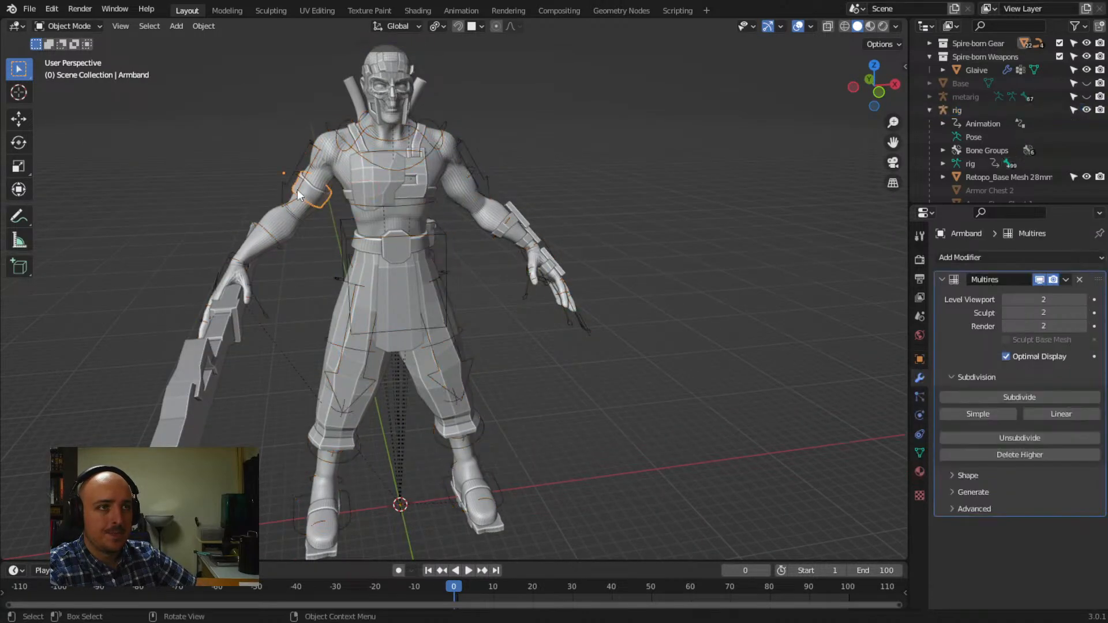
shift+click(288, 181)
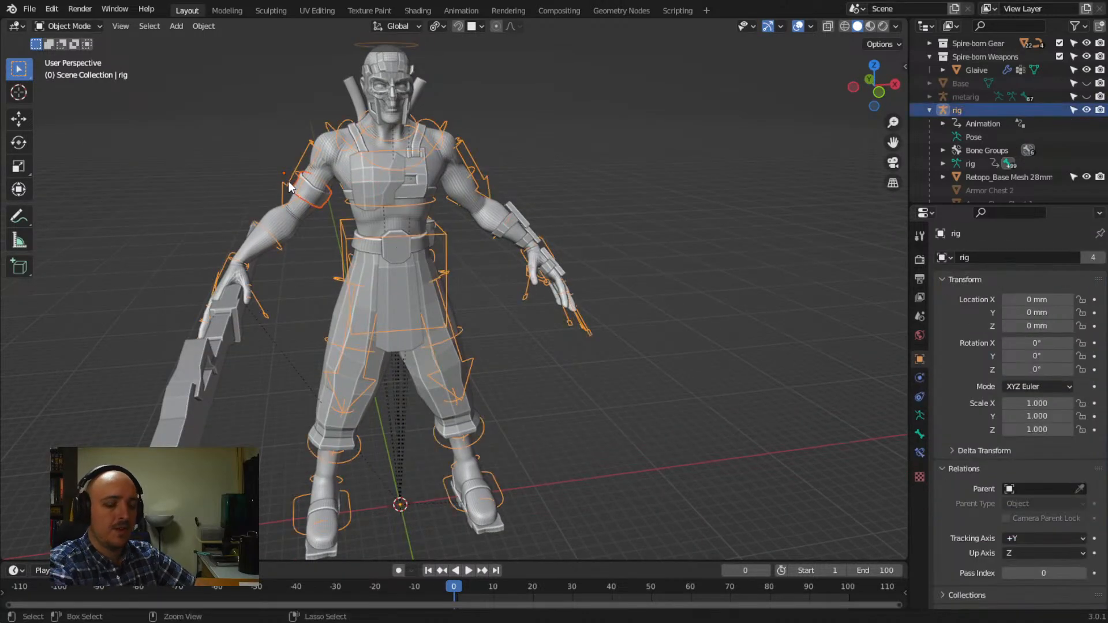
key(ctrl+p)
click(289, 180)
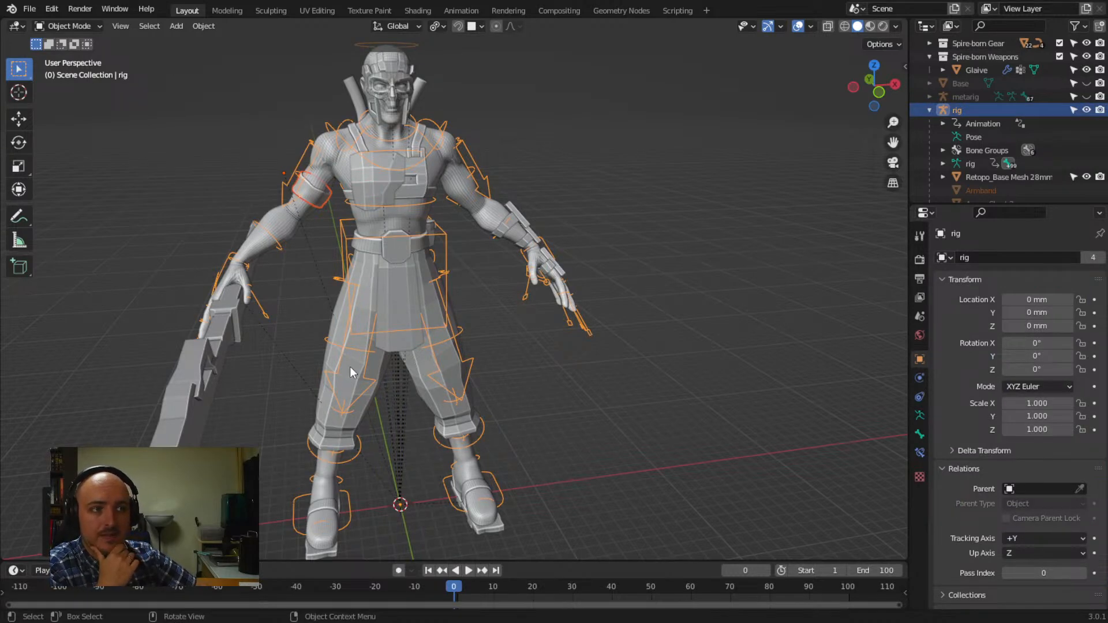
Examine the glaive's position at the right hand and the character's parented gear from several angles
middle_drag(408, 356, 437, 330)
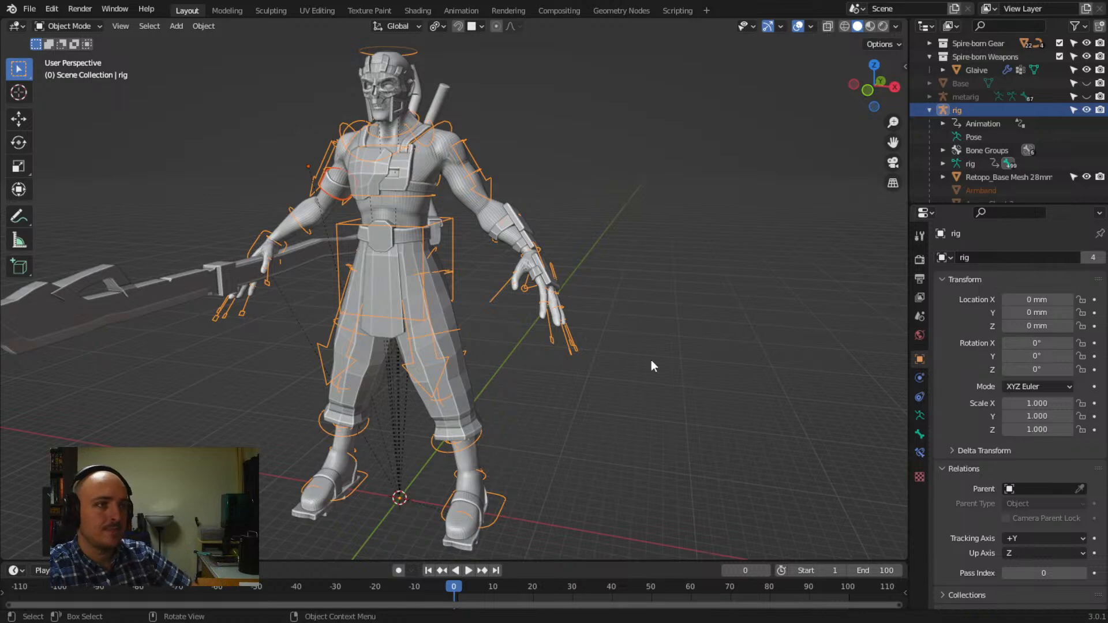
middle_drag(416, 332, 300, 308)
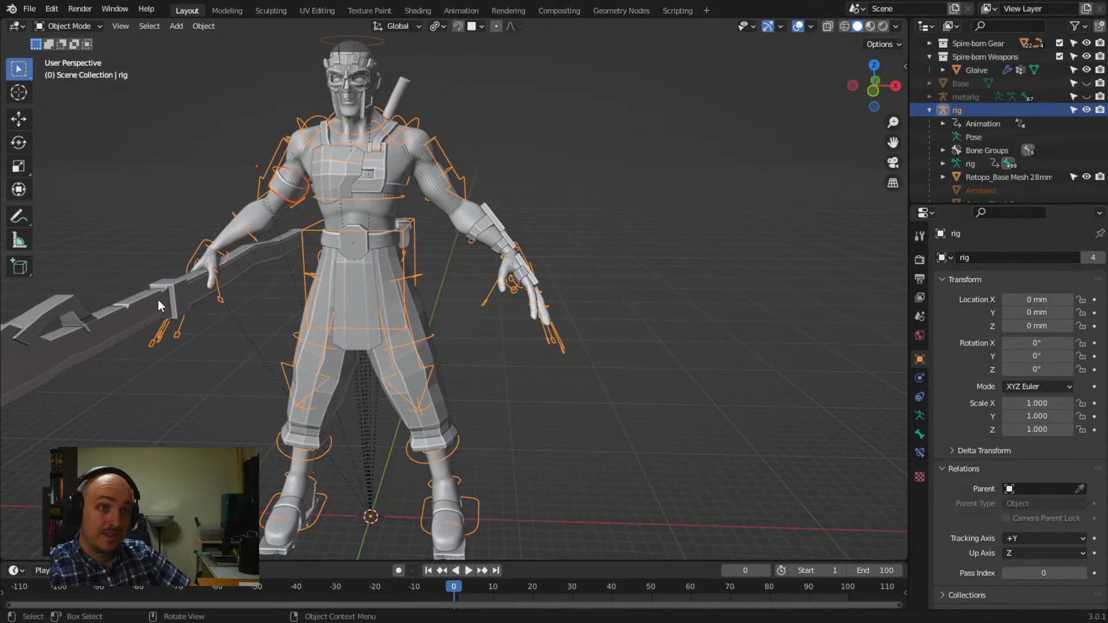
middle_drag(138, 318, 323, 362)
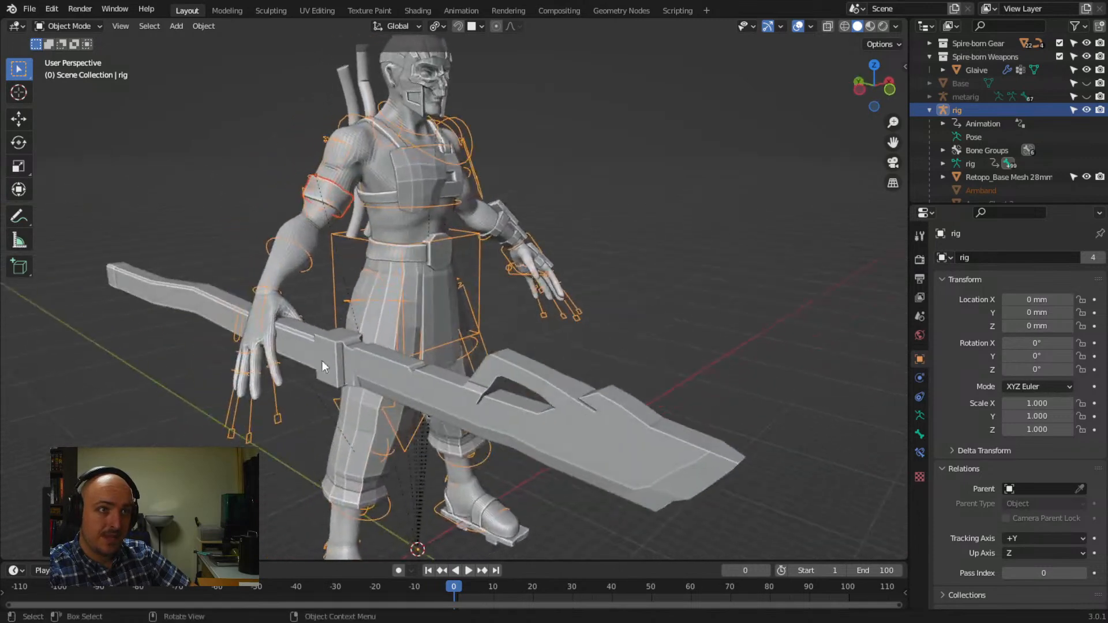
scroll(466, 409, down, 2)
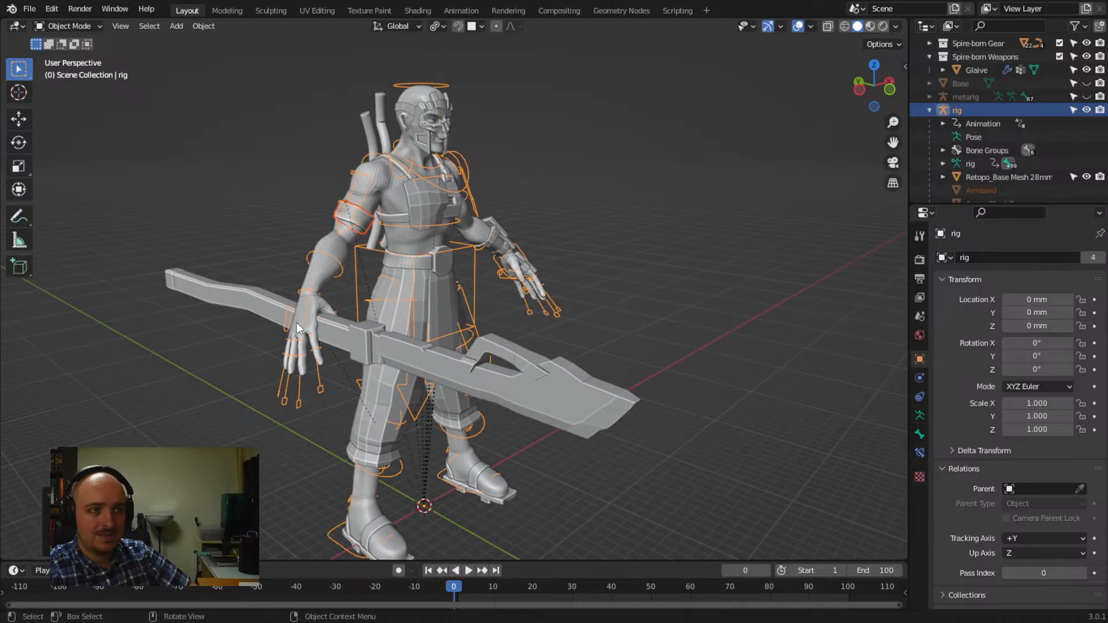
middle_drag(353, 332, 400, 326)
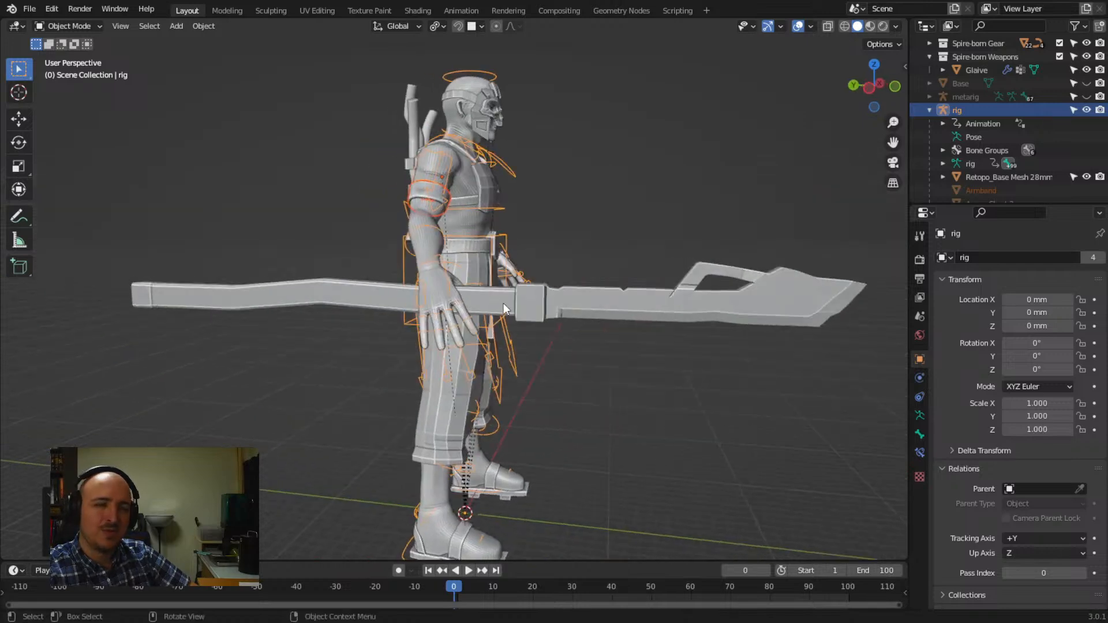
middle_drag(517, 307, 457, 326)
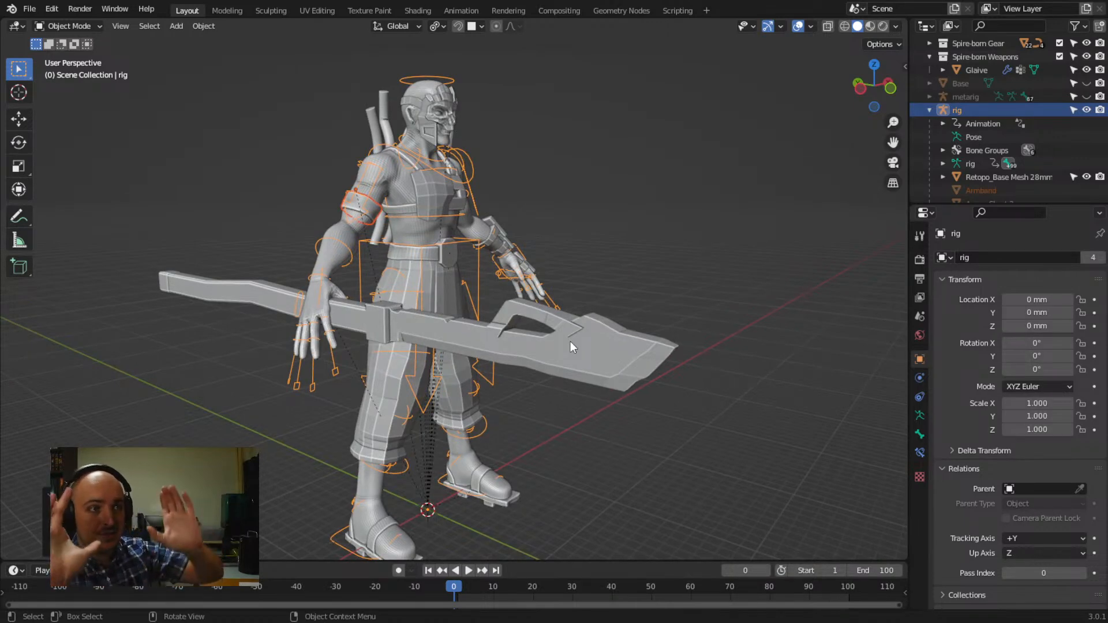
middle_drag(459, 66, 435, 277)
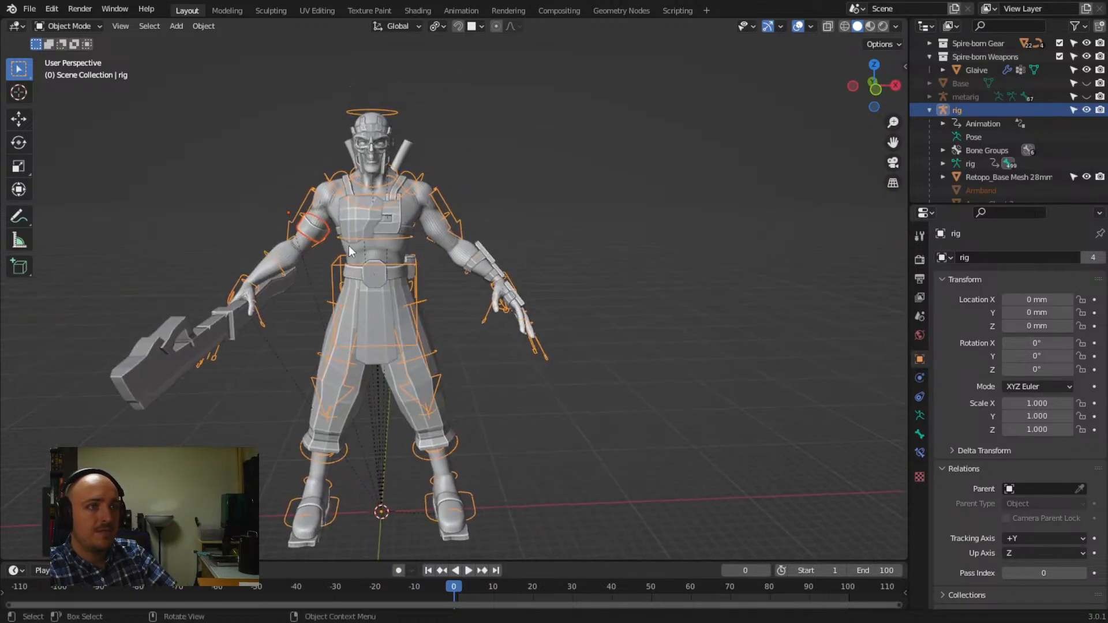
middle_drag(425, 370, 378, 360)
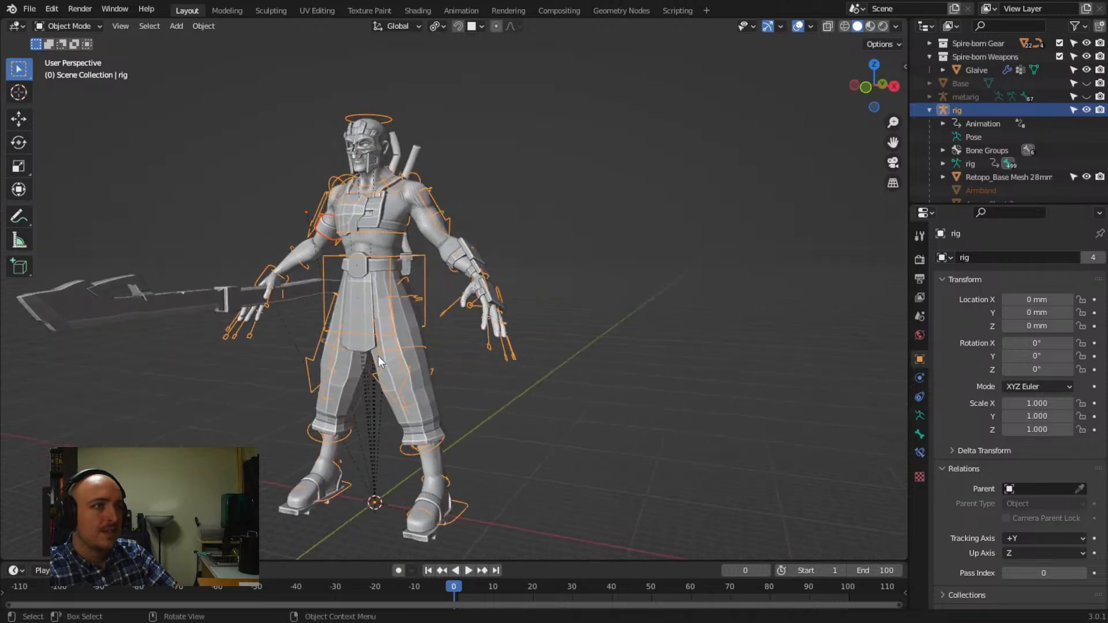
middle_drag(387, 246, 420, 263)
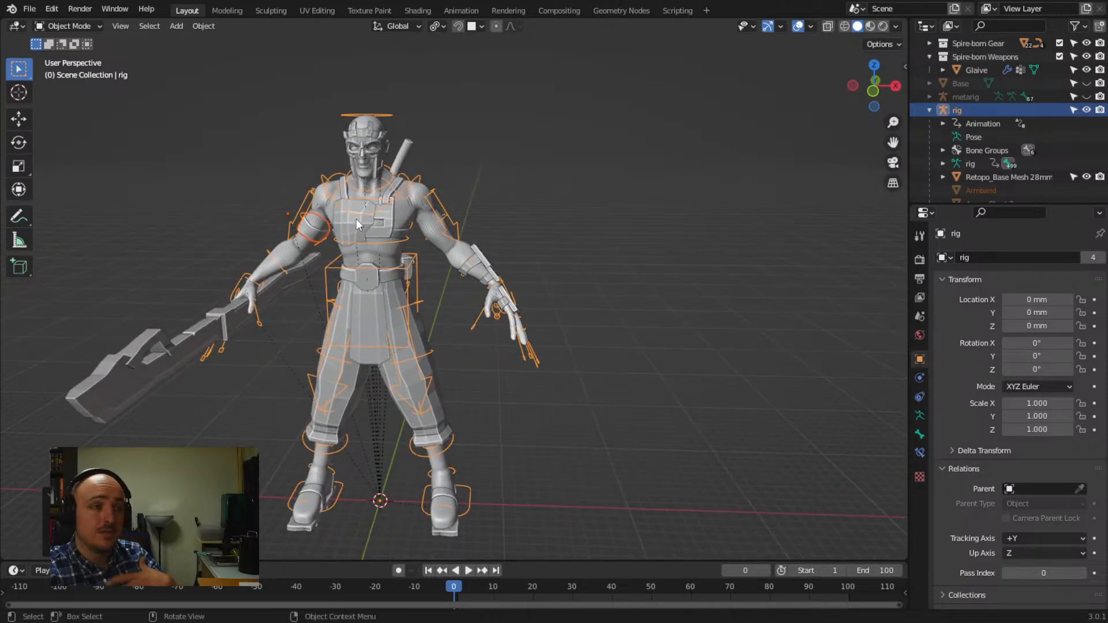
middle_drag(354, 220, 379, 260)
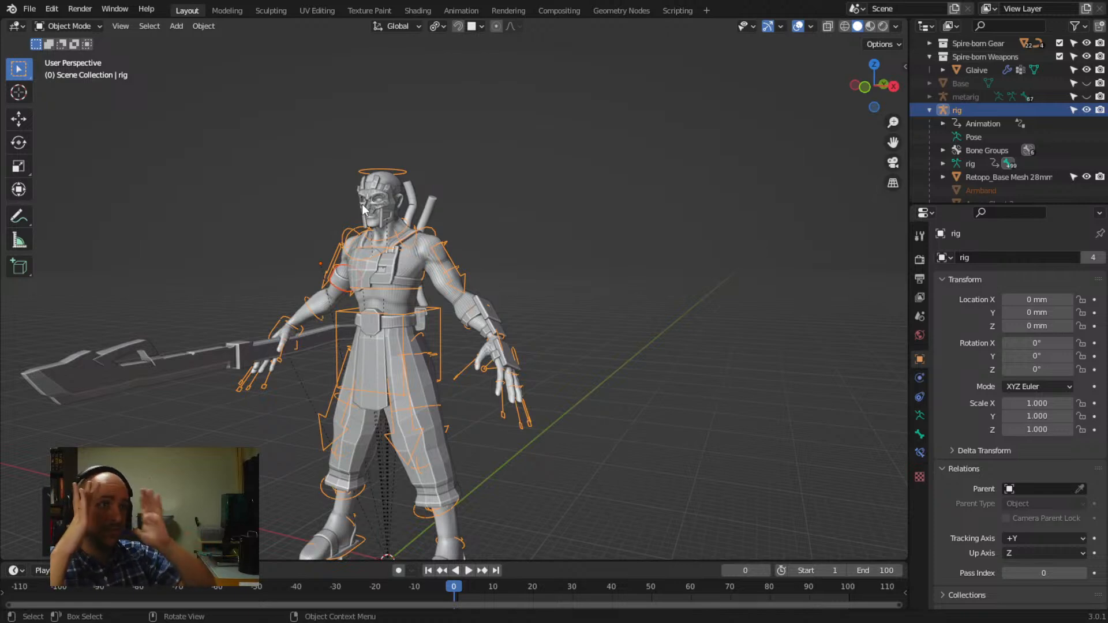
Select the Skull Mask on the character's face and switch it to Weight Paint mode to inspect its weights
middle_drag(448, 231, 488, 261)
click(395, 197)
click(396, 196)
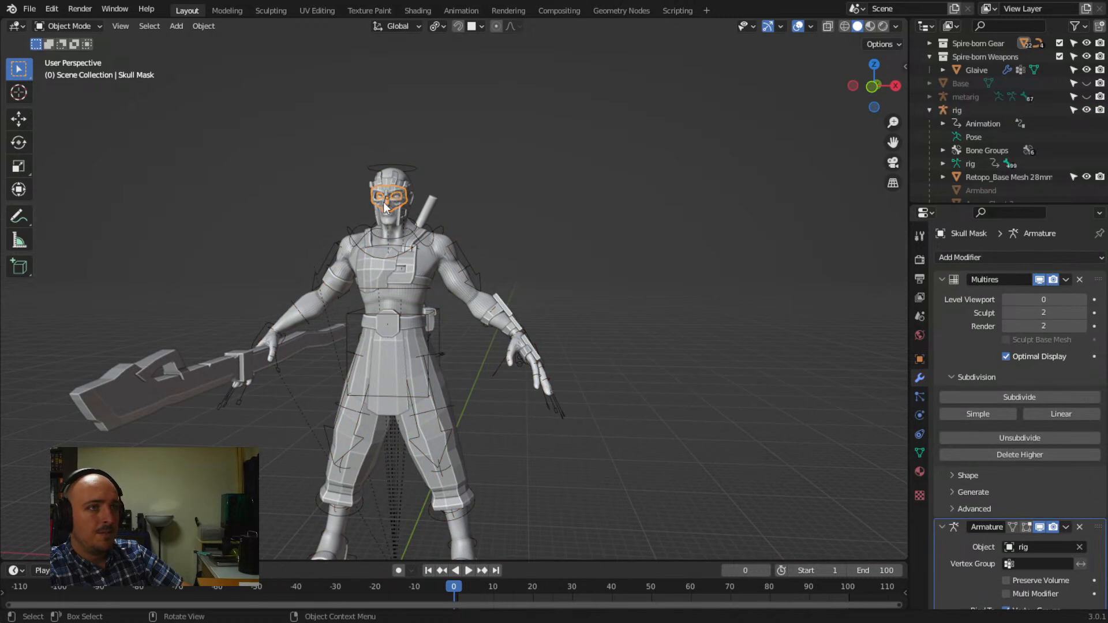
scroll(353, 211, up, 8)
shift+middle_drag(329, 208, 391, 289)
drag(0, 0, 0, 0)
scroll(470, 115, up, 3)
scroll(470, 115, up, 2)
shift+middle_drag(424, 93, 448, 353)
scroll(367, 239, down, 2)
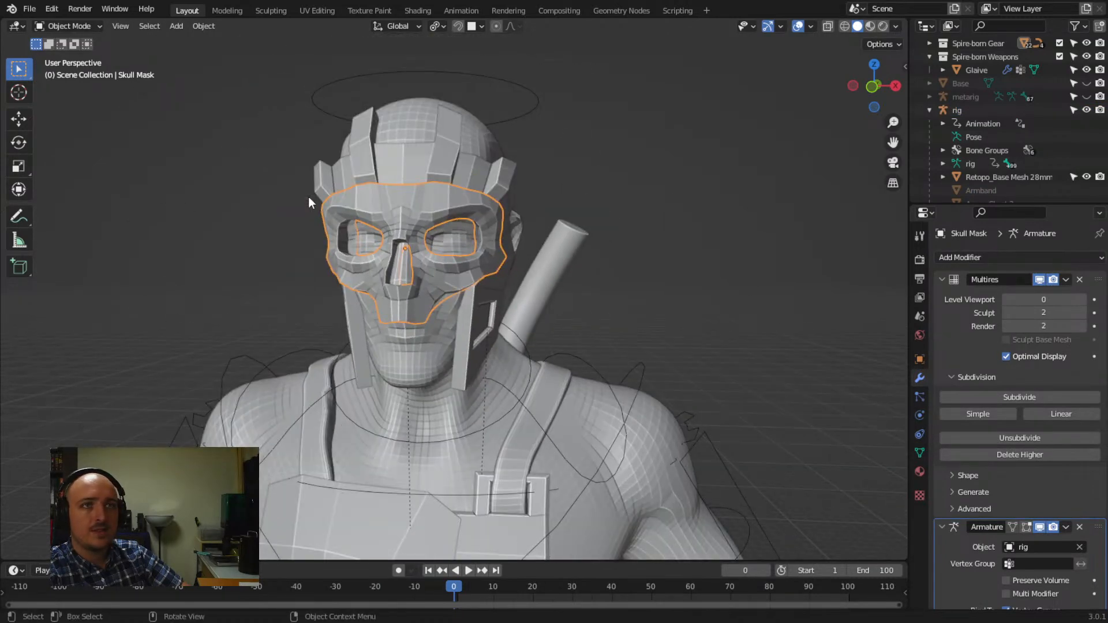
click(91, 25)
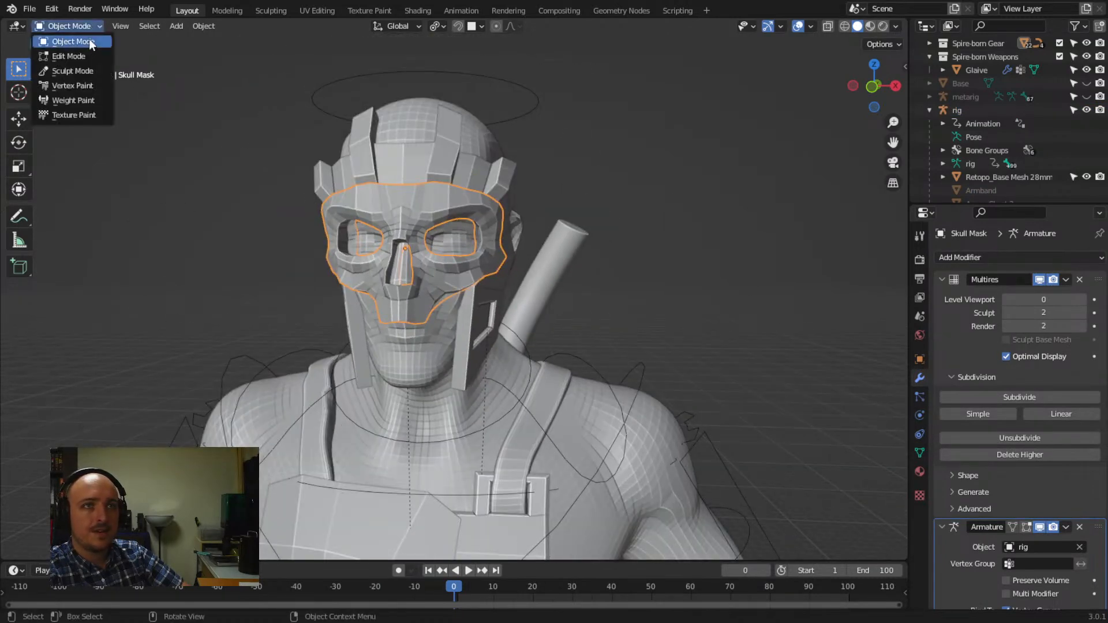
click(90, 101)
middle_drag(461, 277, 394, 293)
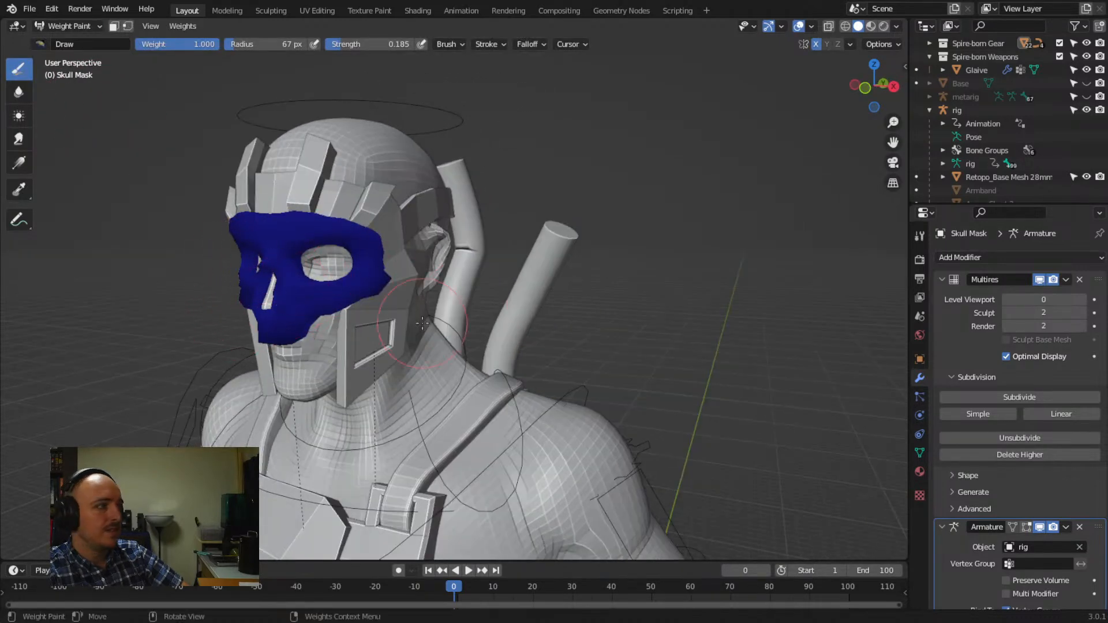
Look through the Skull Mask's vertex groups, from the weapon groups back up to DEF-spine
click(921, 454)
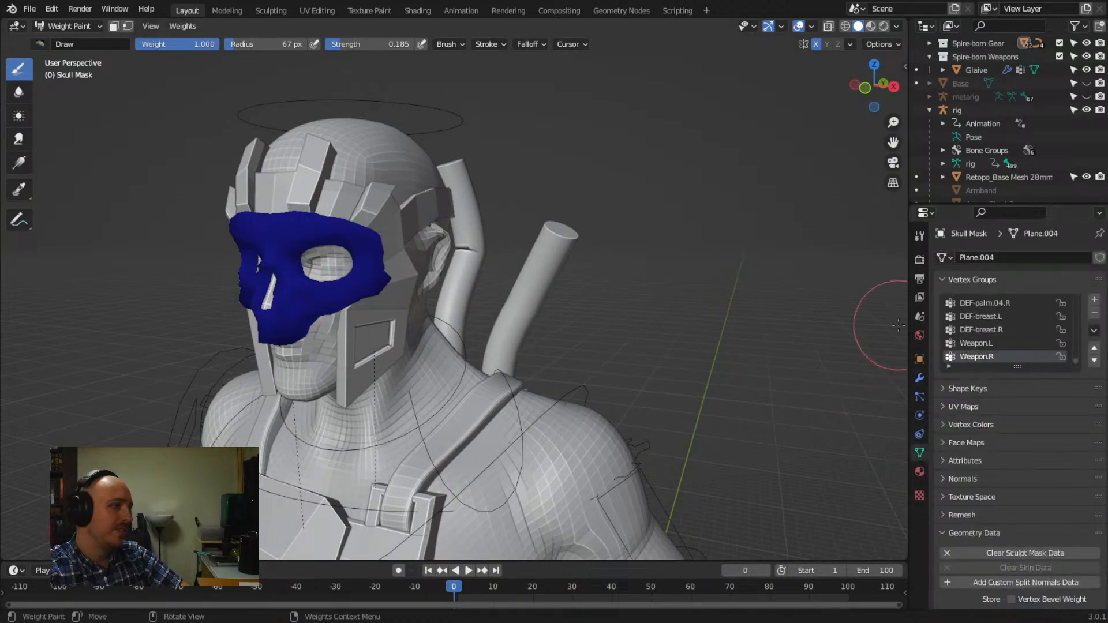
click(986, 343)
click(991, 331)
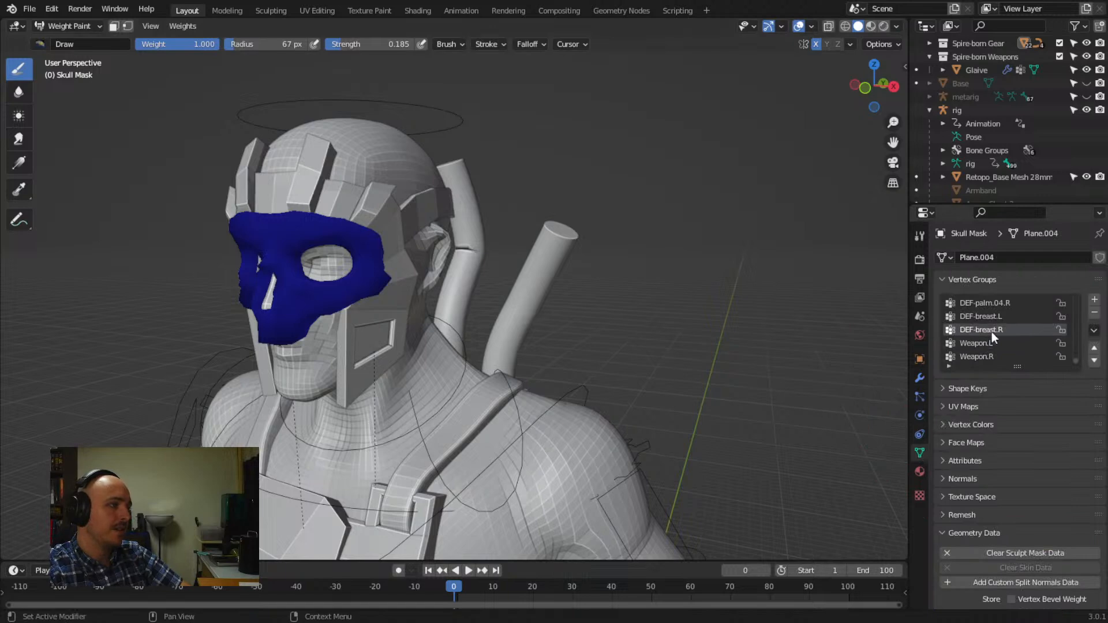
scroll(992, 332, up, 5)
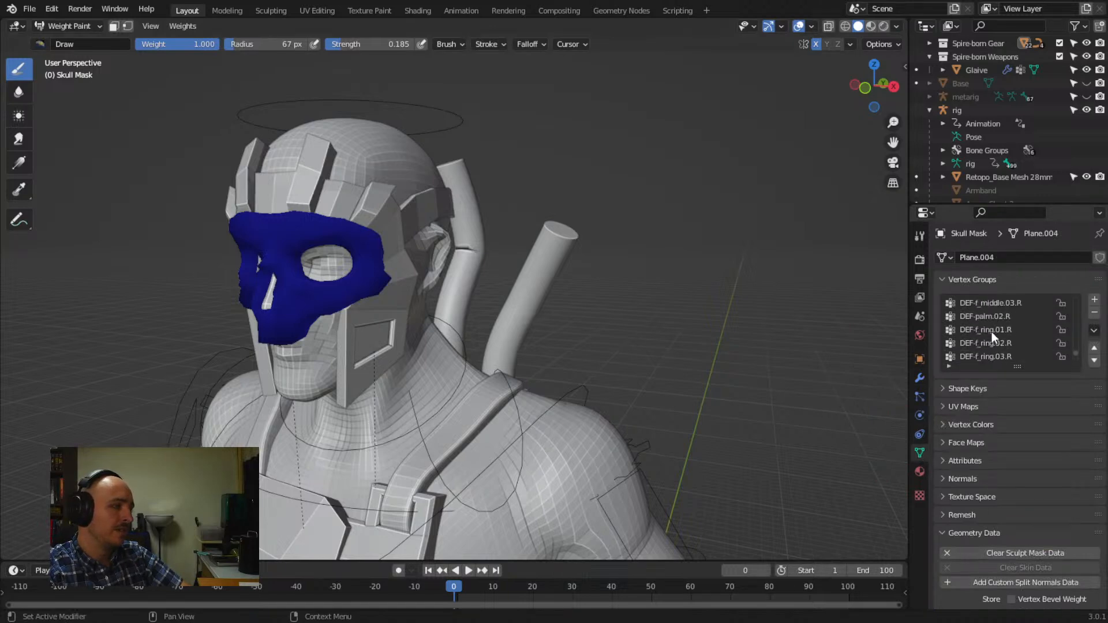
scroll(992, 332, up, 1)
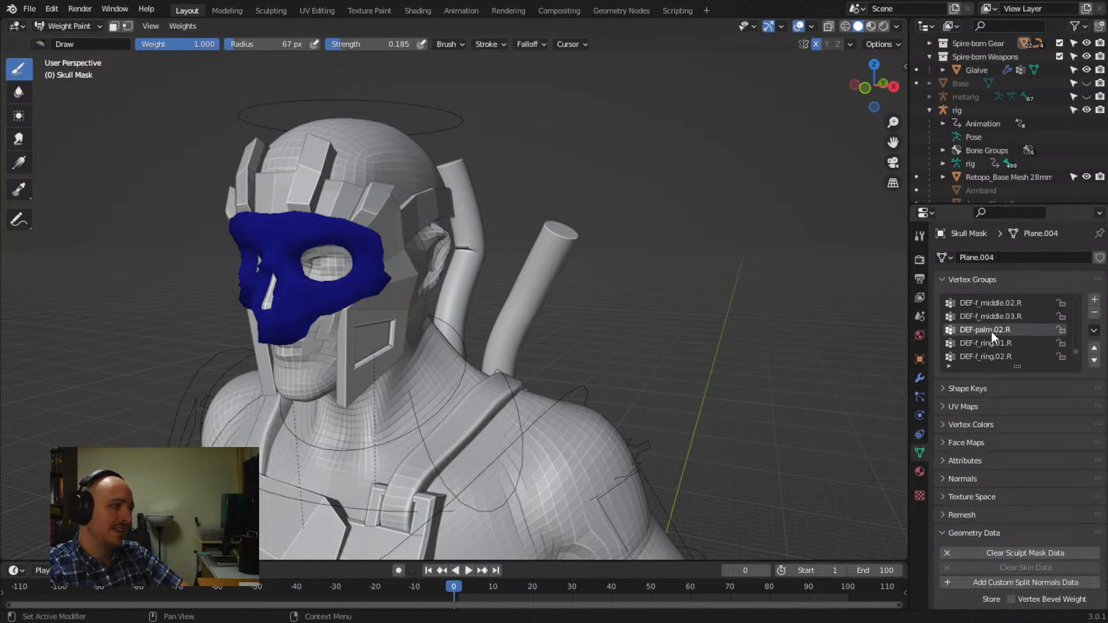
scroll(992, 331, up, 4)
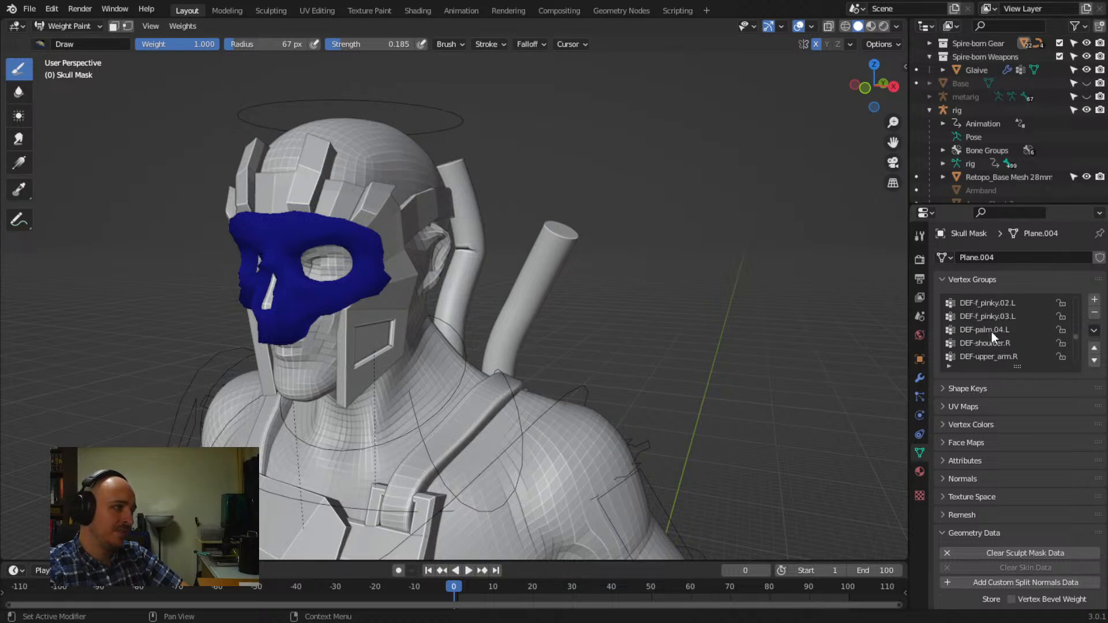
scroll(992, 332, up, 6)
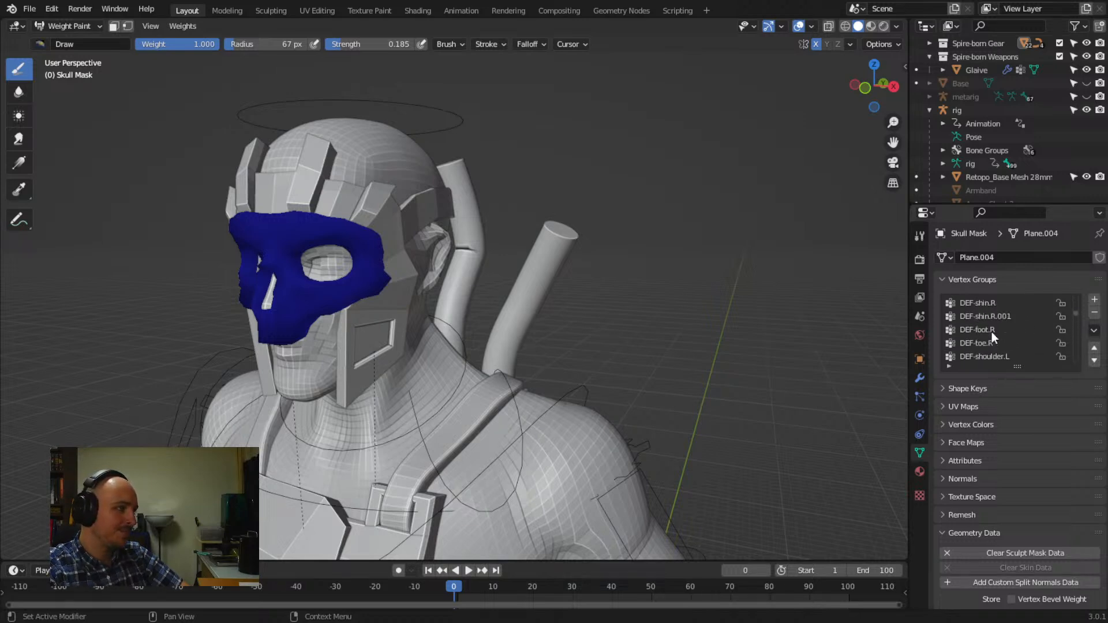
scroll(992, 327, up, 5)
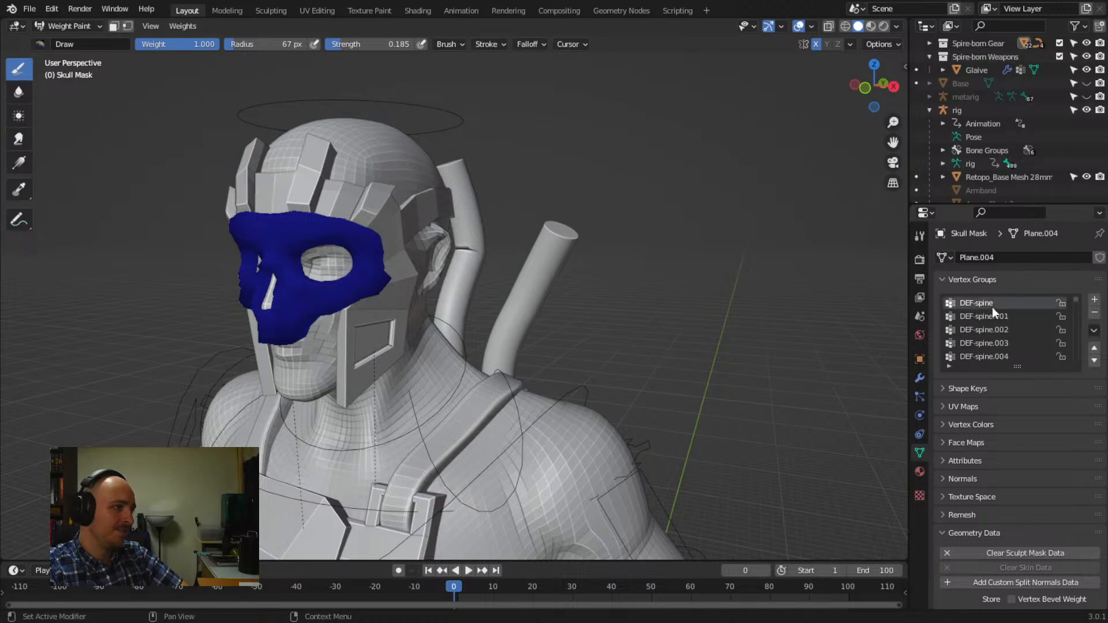
Compare the Skull Mask's weights across the spine vertex groups, focusing on DEF-spine.005 and DEF-spine.006
ctrl+scroll(992, 308, down, 2)
ctrl+scroll(992, 307, down, 3)
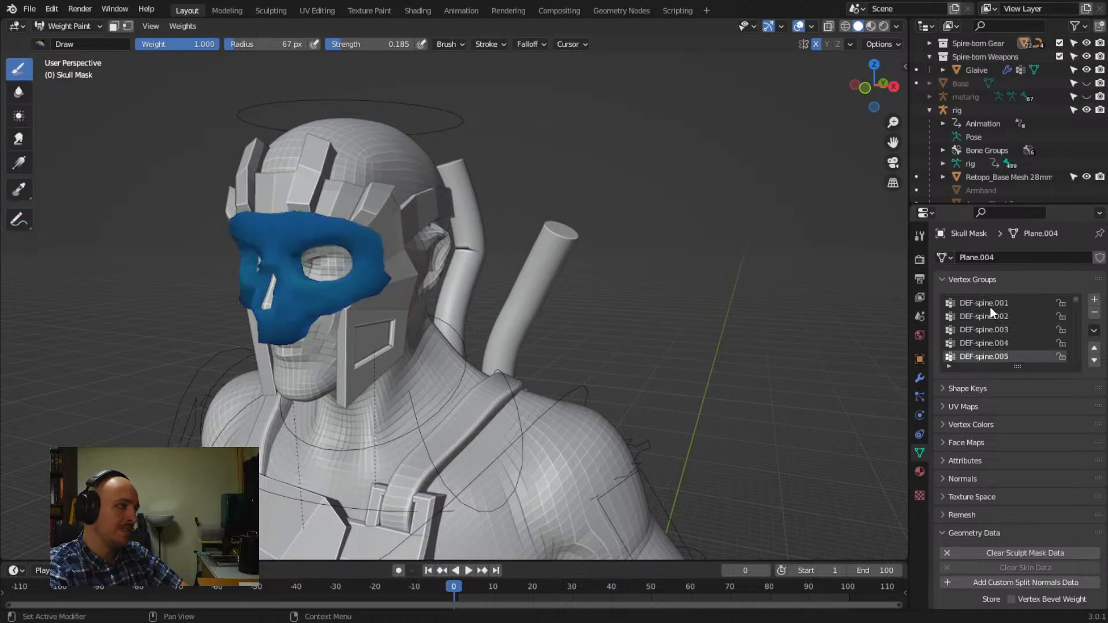
ctrl+scroll(990, 306, down, 1)
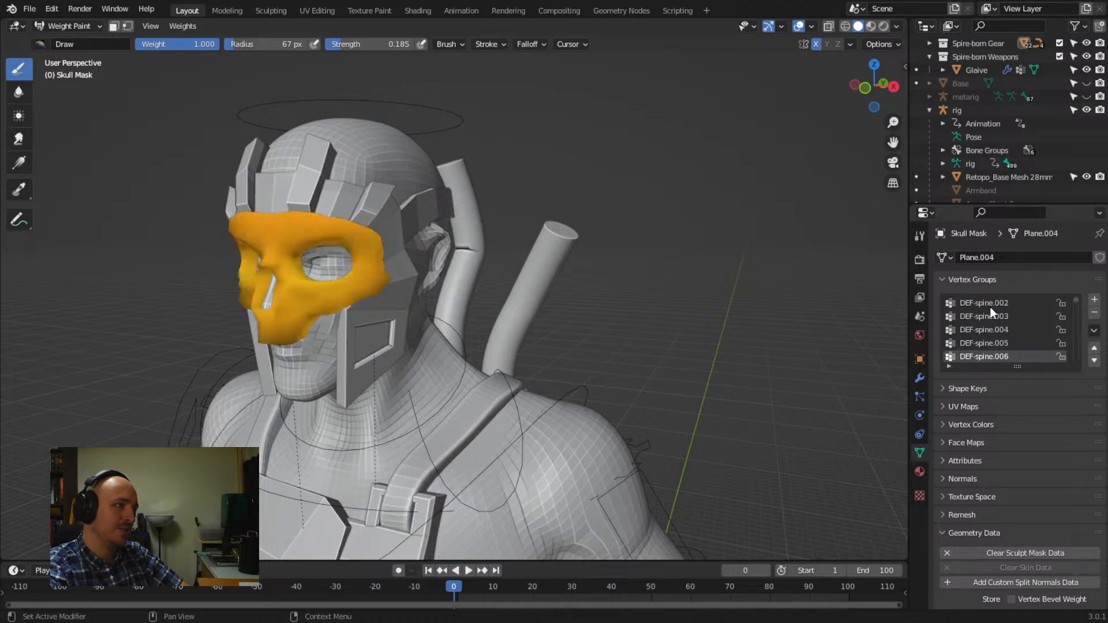
ctrl+scroll(990, 307, down, 1)
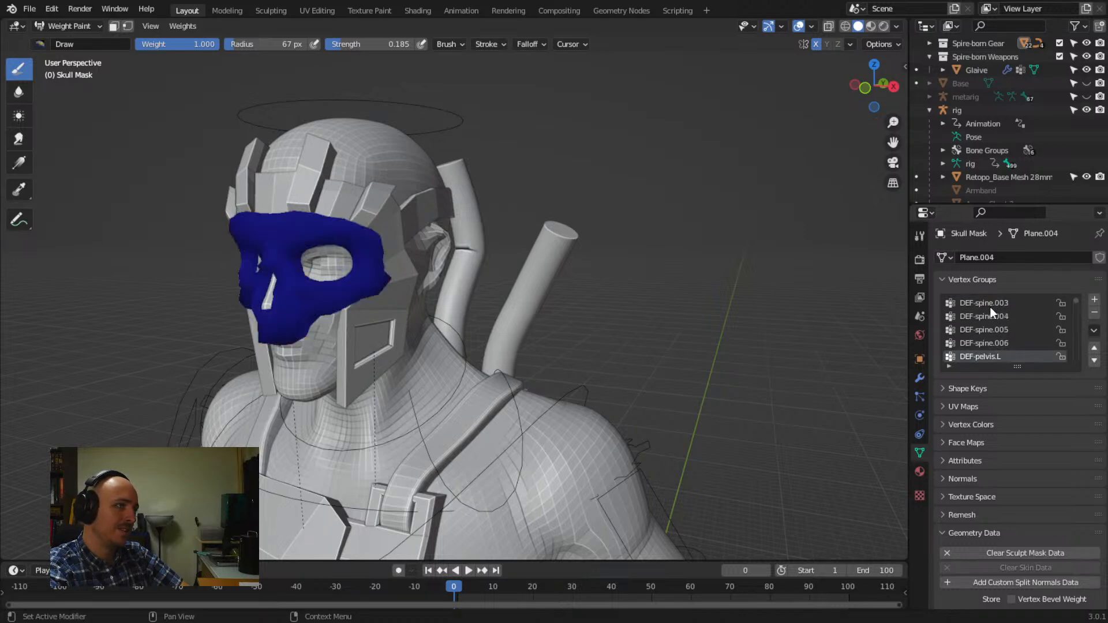
ctrl+scroll(991, 307, up, 1)
middle_drag(578, 323, 534, 325)
middle_drag(493, 320, 265, 124)
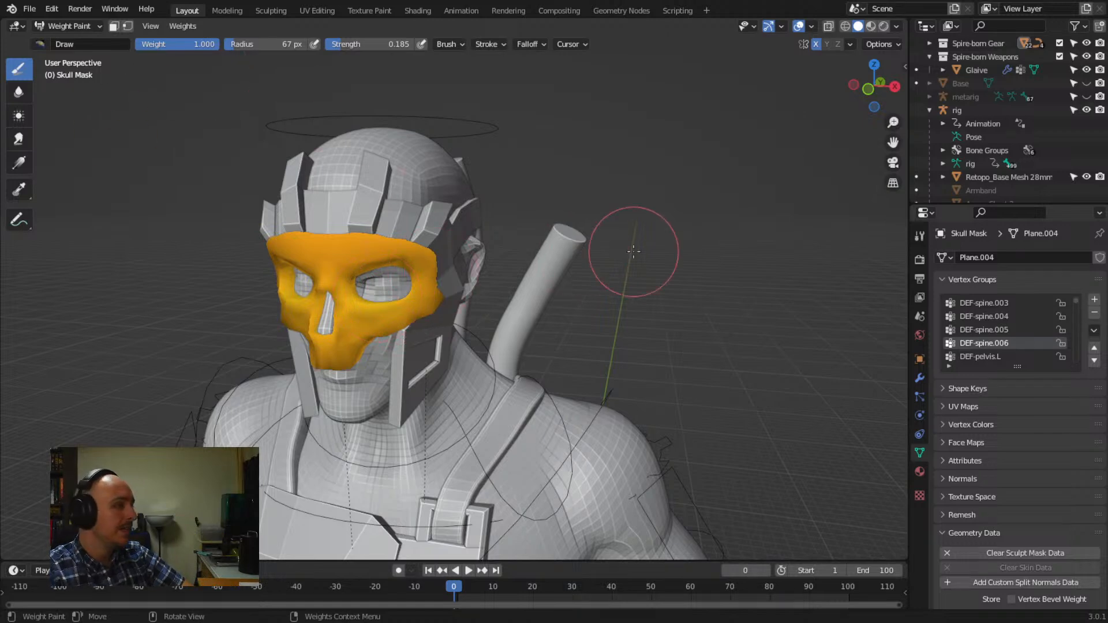
click(1004, 333)
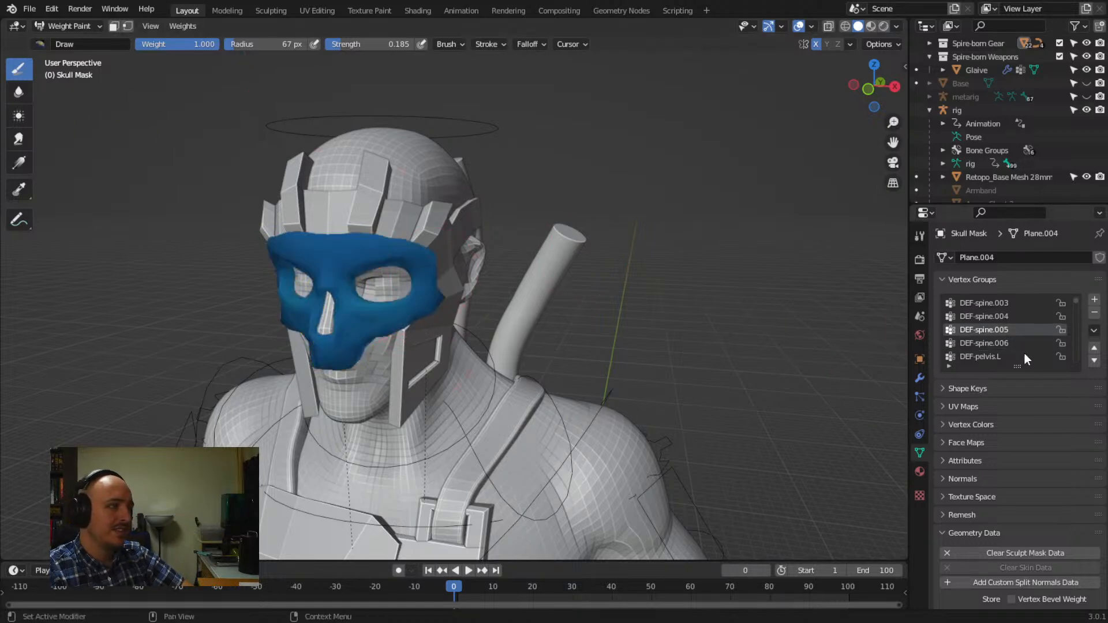
middle_drag(461, 289, 358, 277)
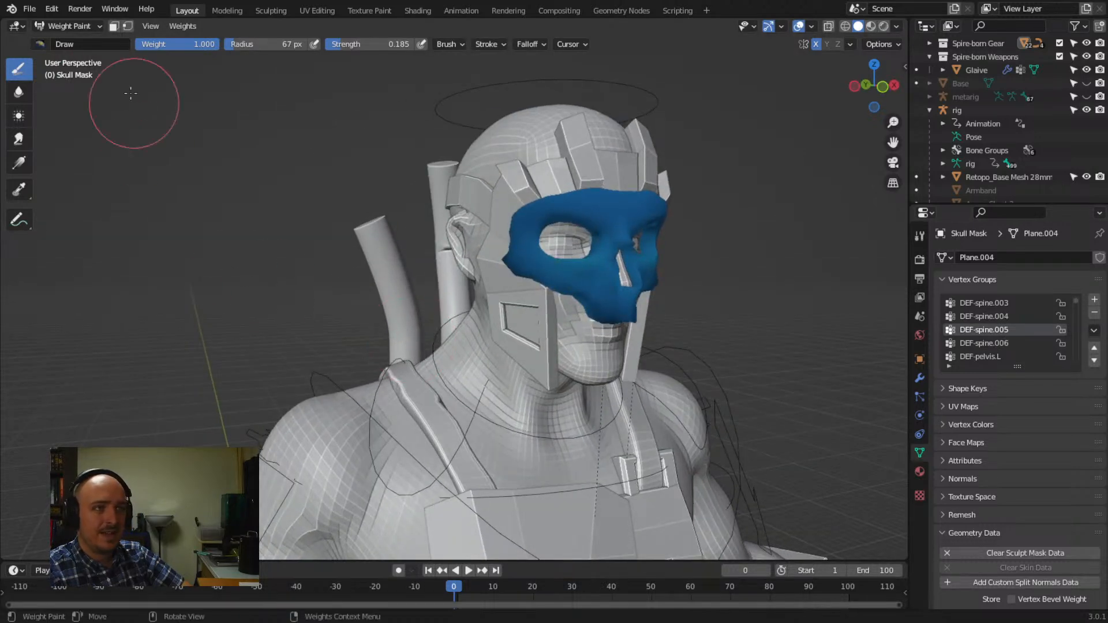
Leave Weight Paint mode on the Skull Mask and switch the rig to Pose Mode
click(99, 26)
click(68, 40)
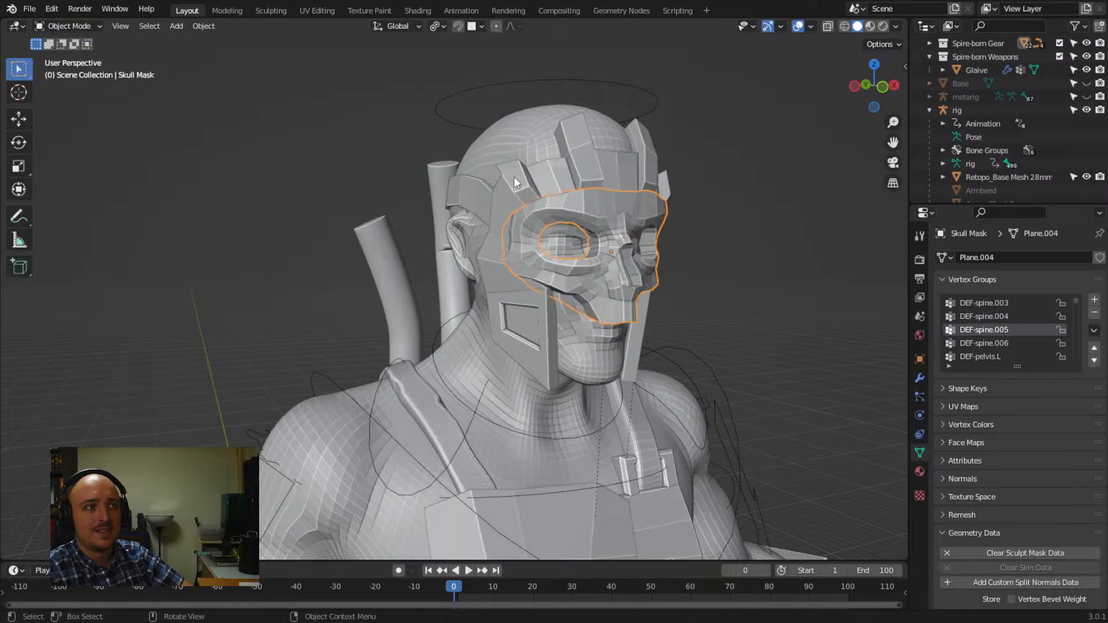
scroll(456, 83, down, 2)
click(456, 83)
scroll(346, 173, down, 2)
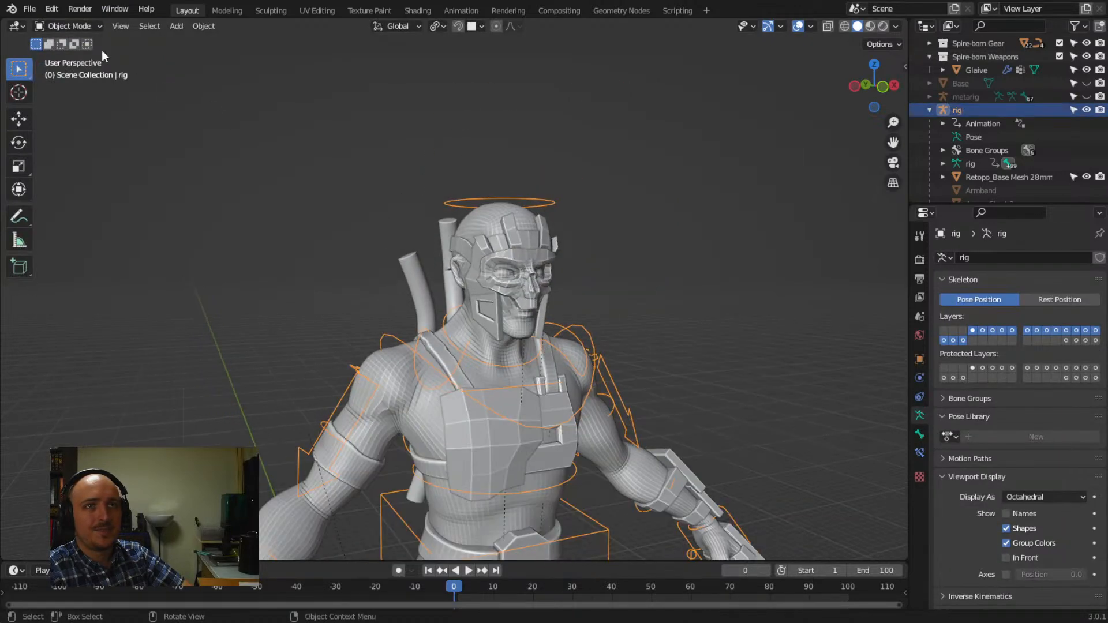
click(90, 26)
click(87, 70)
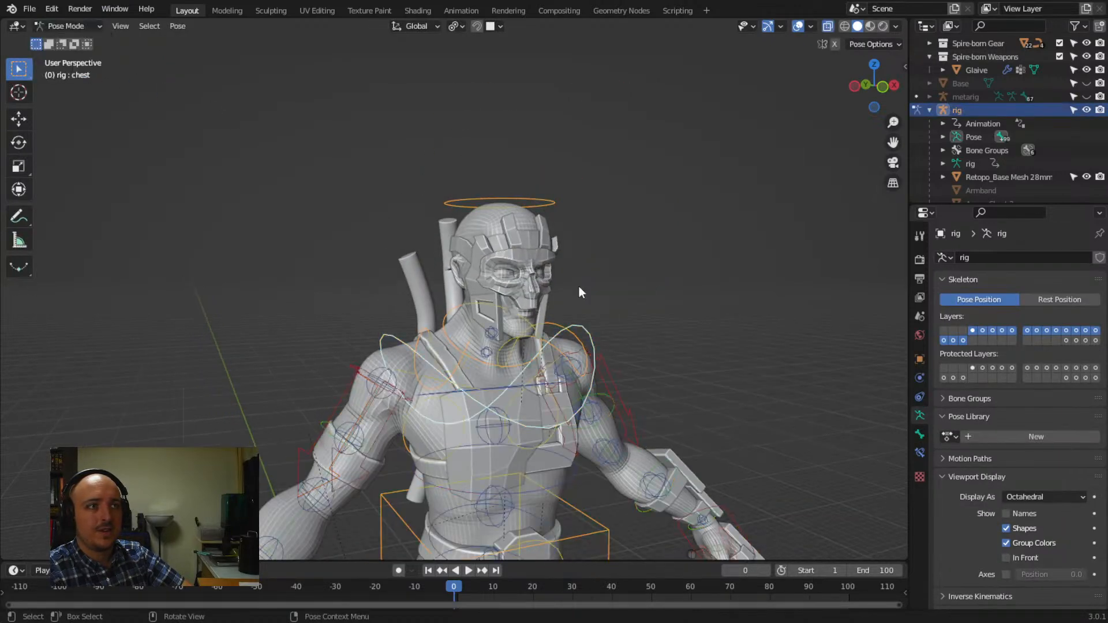
Try moving the chest control to test how the upper-body gear follows the rig
middle_drag(580, 286, 644, 355)
key(g)
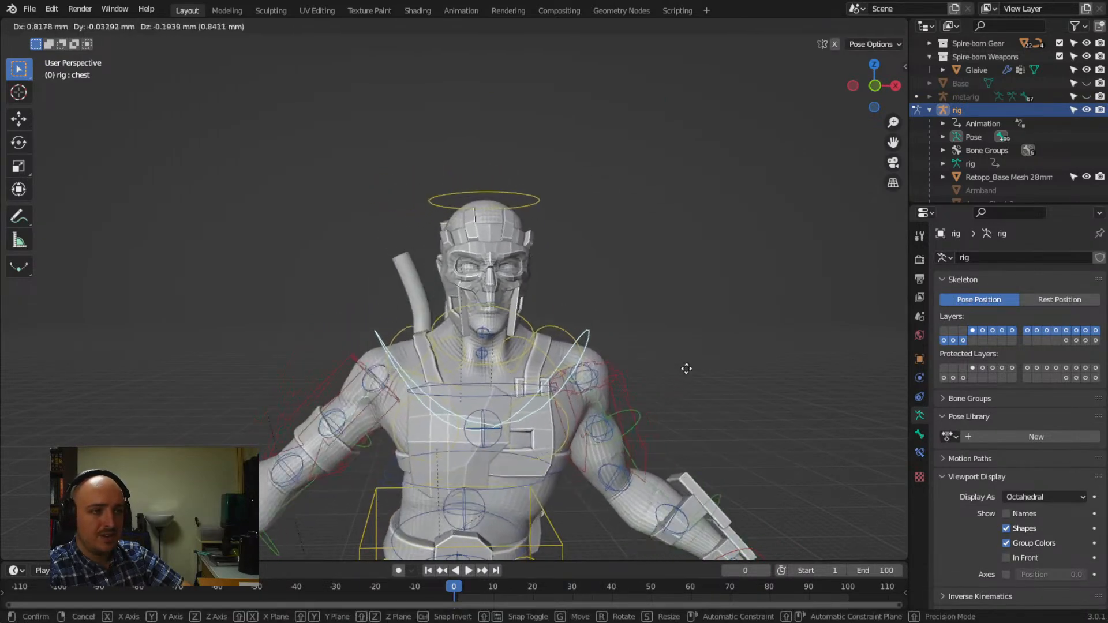
right_click(649, 379)
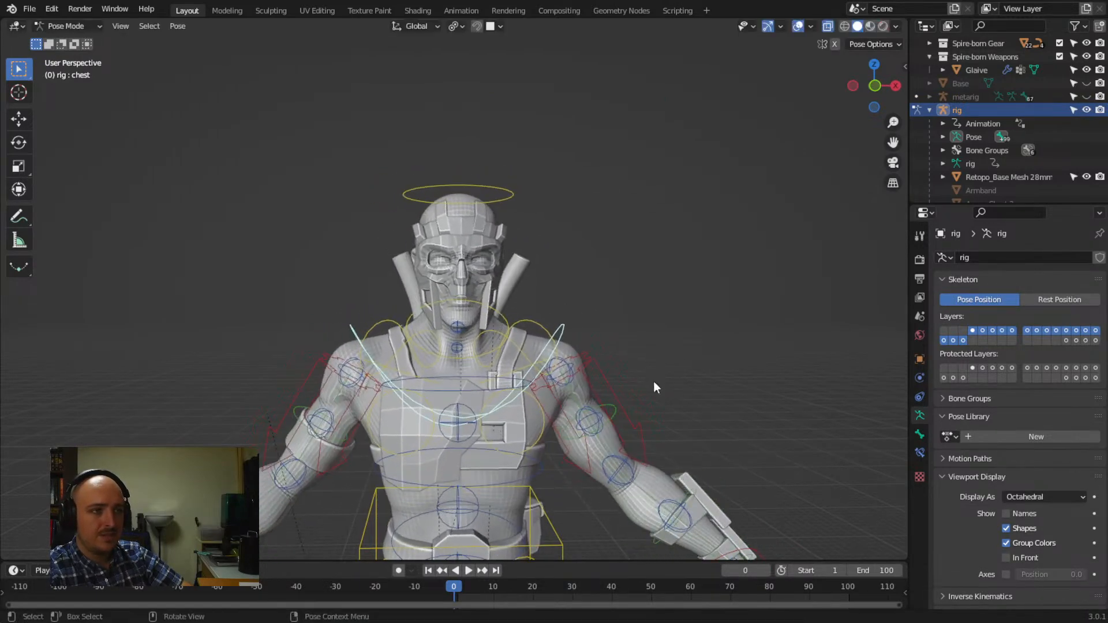
Rotate the head control in the front and side views, tilting the head slightly forward to test the mask
click(486, 191)
key(KP_1)
key(r)
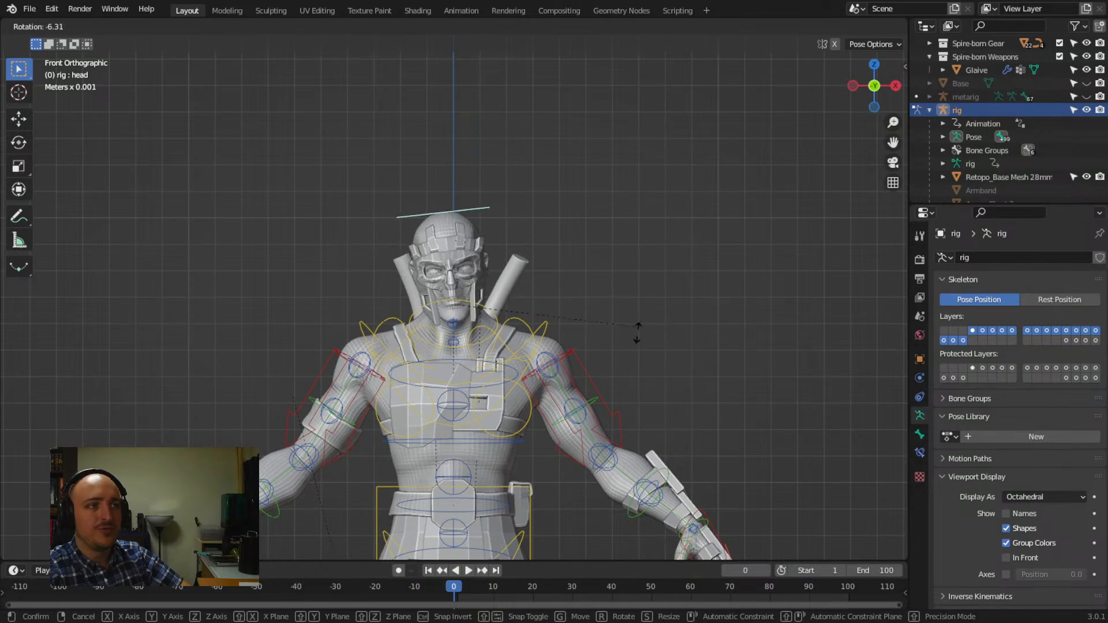
key(KP_3)
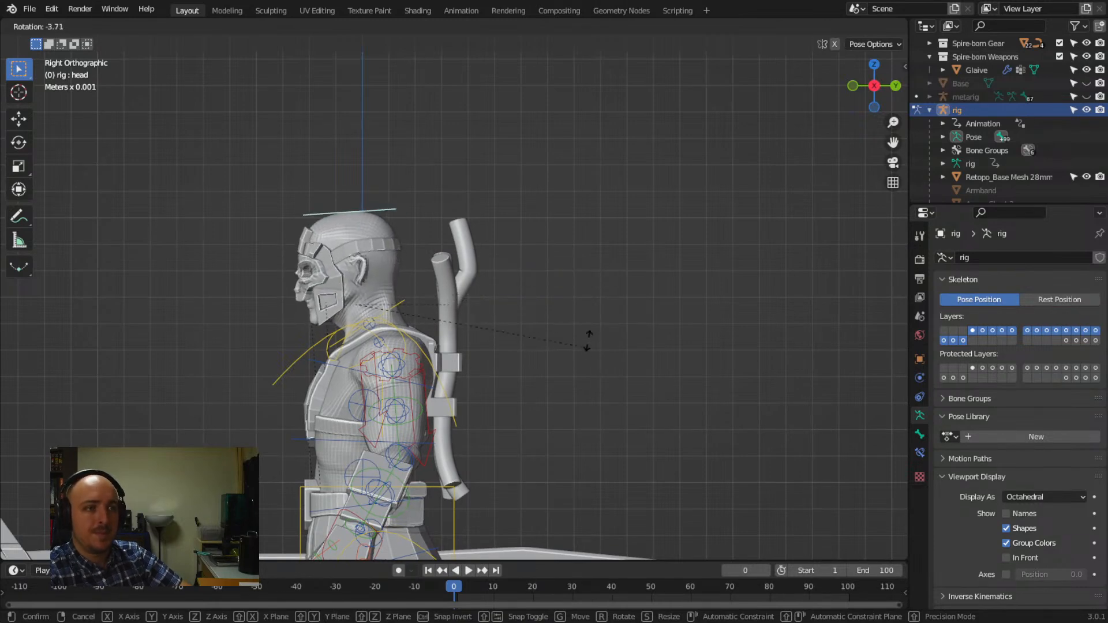
click(700, 398)
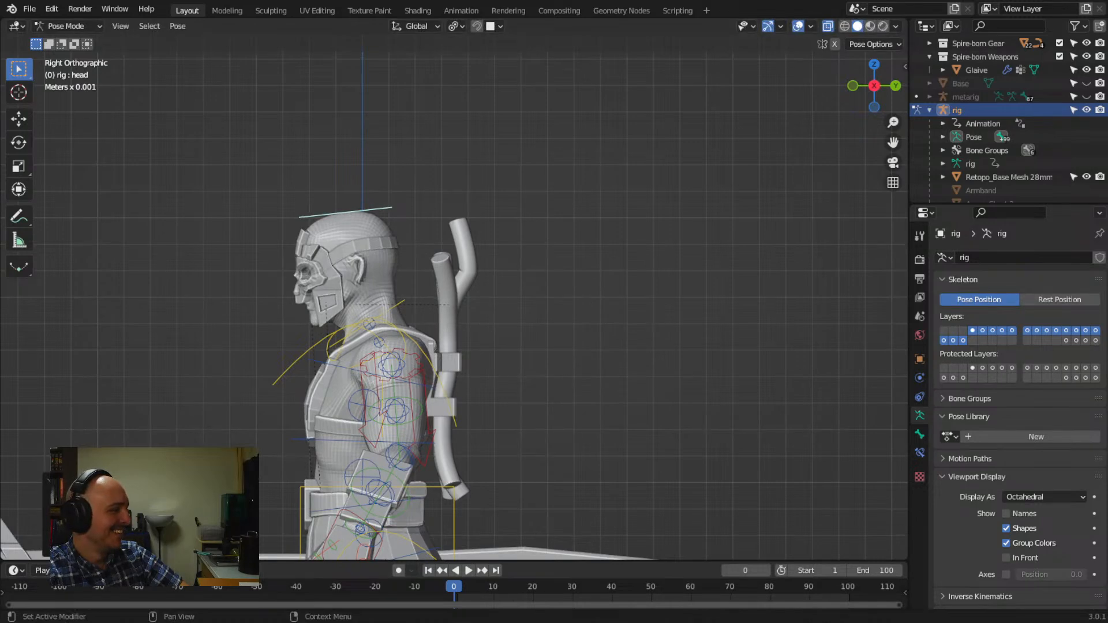
middle_drag(277, 338, 449, 337)
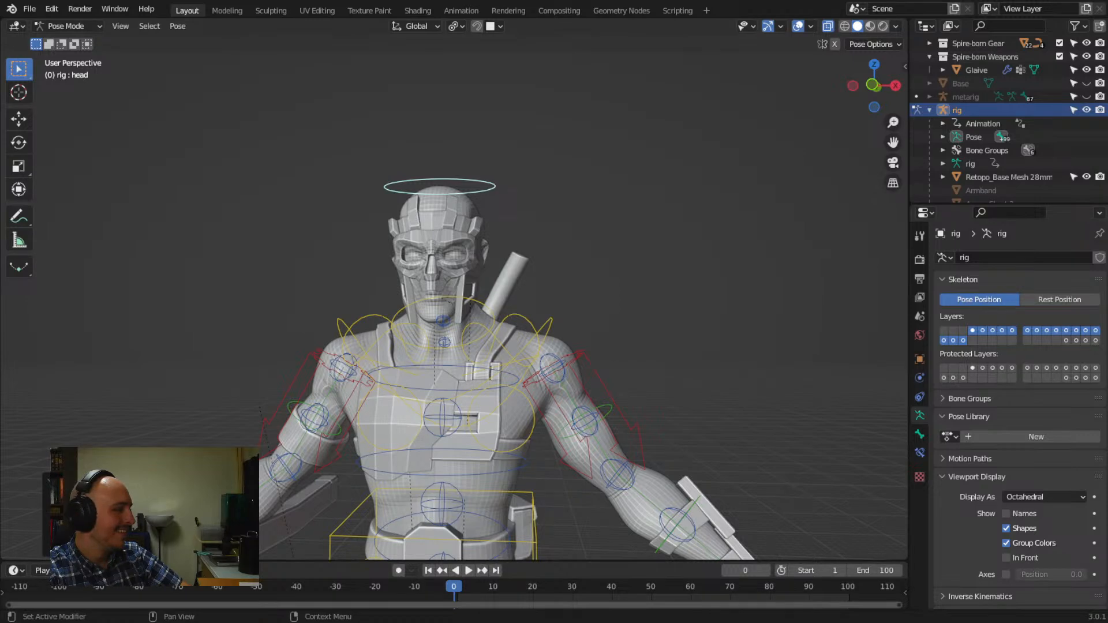
Try moving the hand_ik.L control to test how the left forearm gear follows the arm
middle_drag(508, 346, 468, 365)
scroll(463, 334, down, 4)
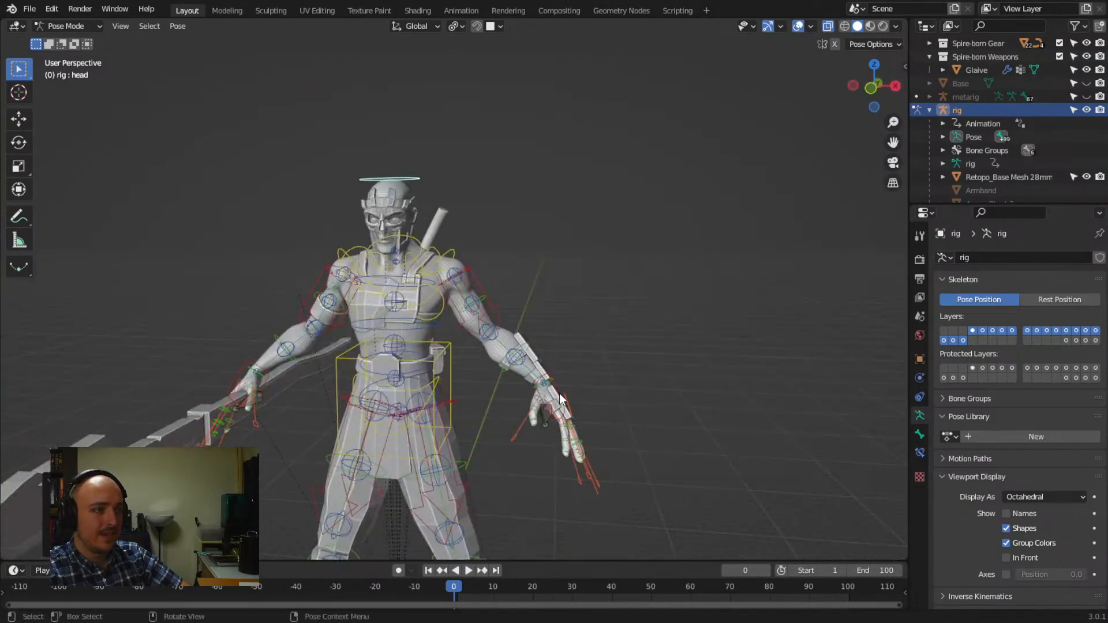
key(g)
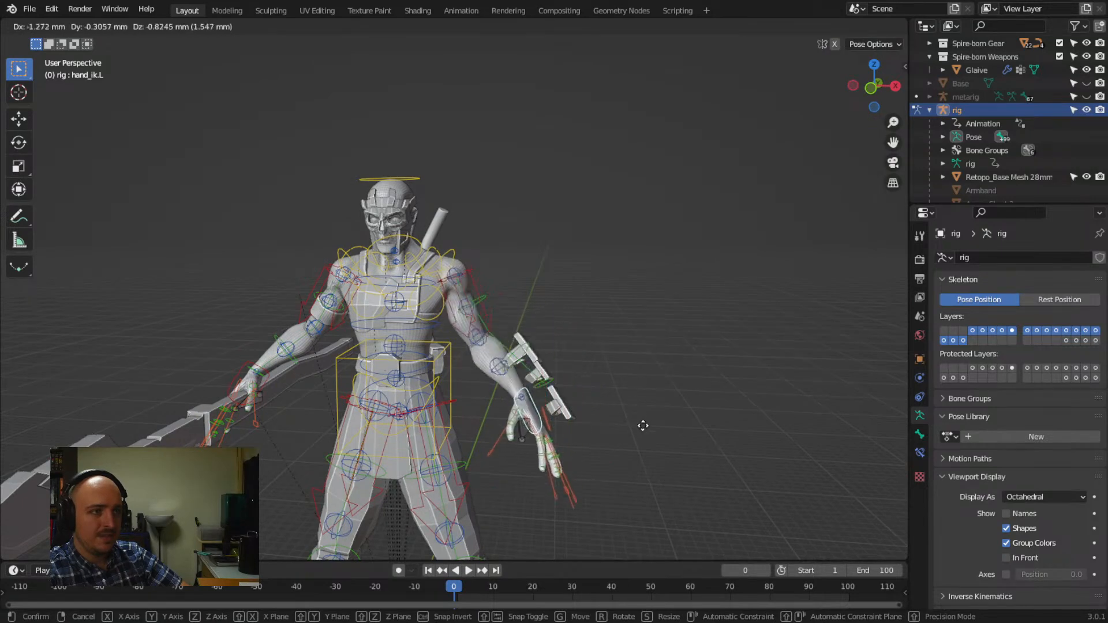
right_click(681, 360)
Try rotating the chest control from the side to test how the pipes on the back follow
middle_drag(681, 361, 483, 336)
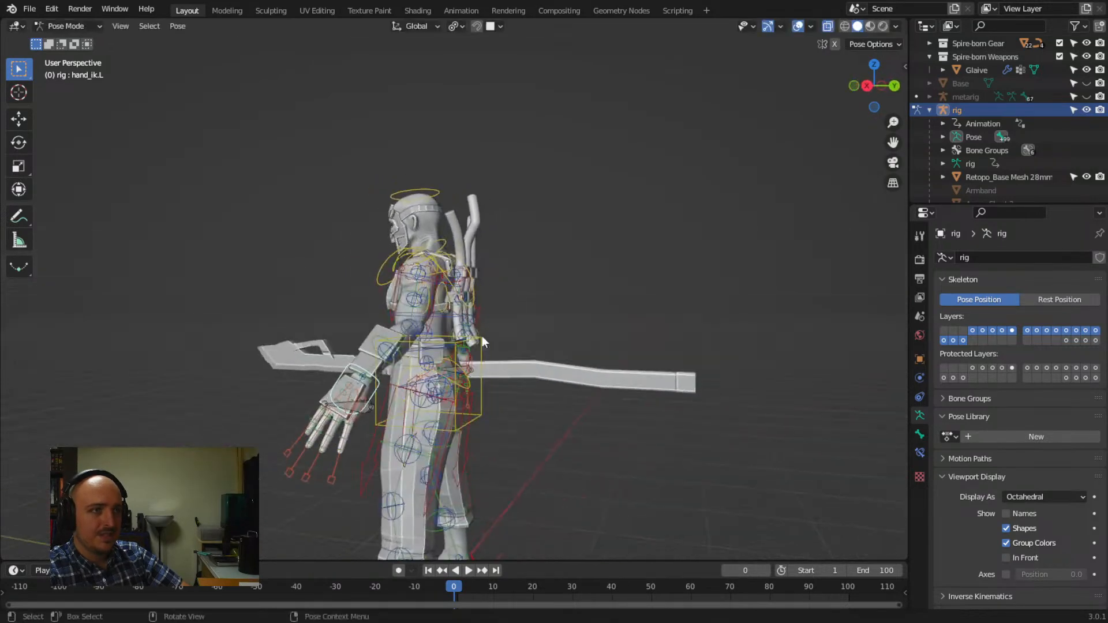
click(452, 286)
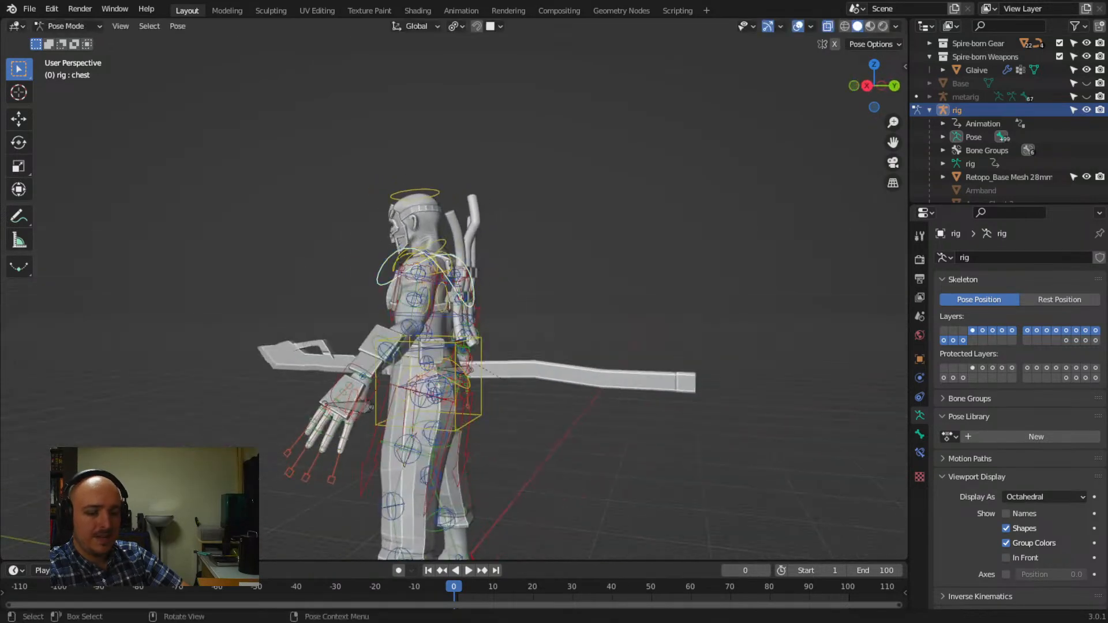
key(r)
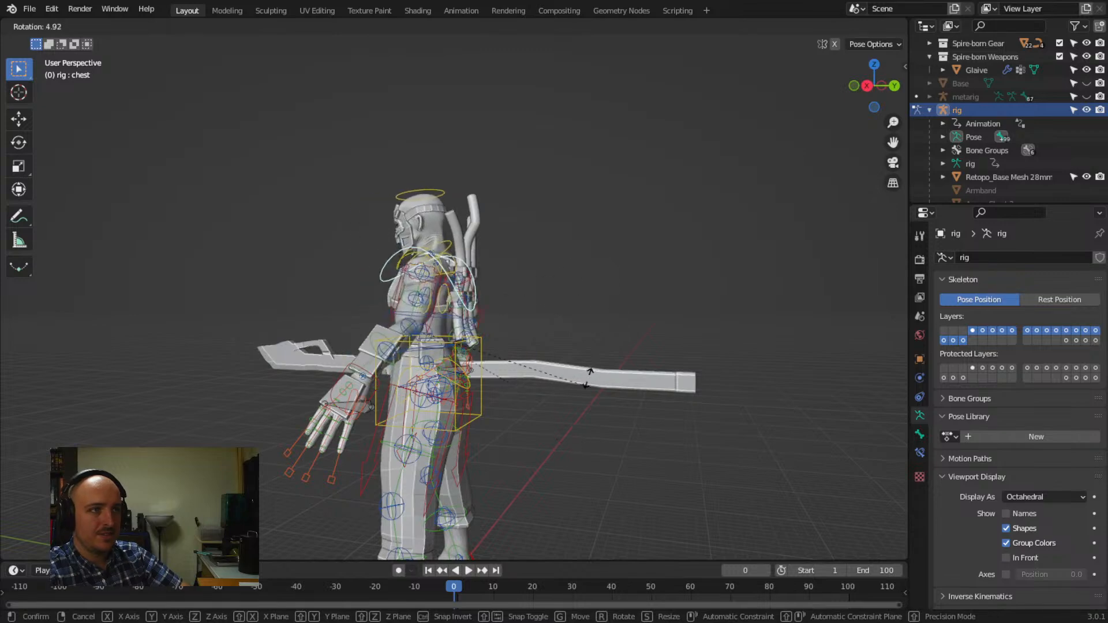
click(570, 291)
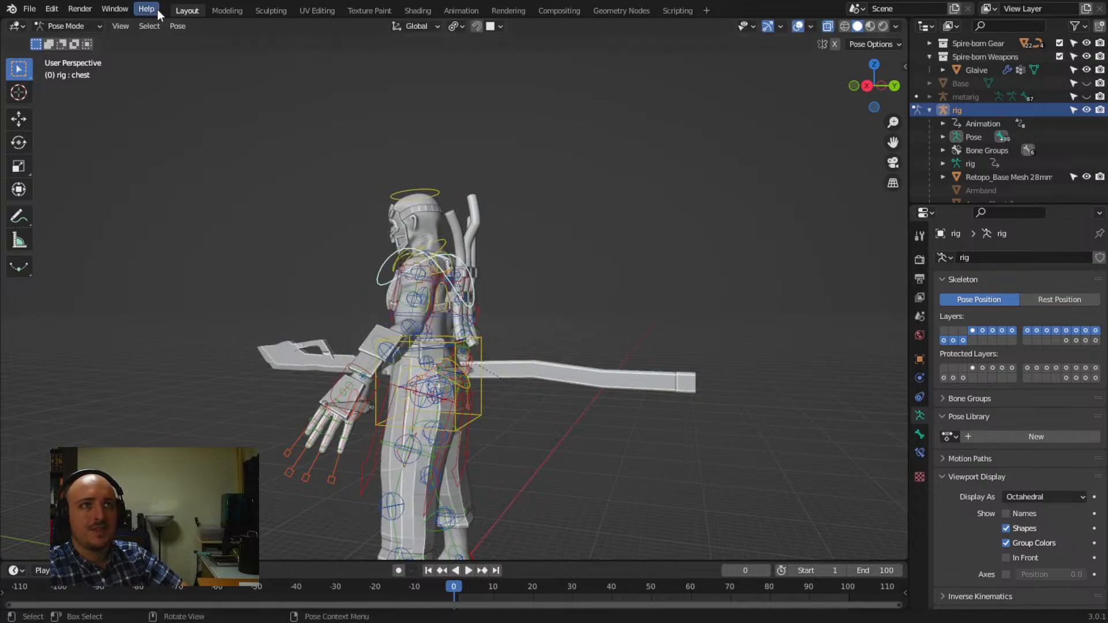
Return to Object Mode and parent the pipe brackets on the character's back to the rig using Armature Deform With Automatic Weights
middle_drag(189, 207, 342, 216)
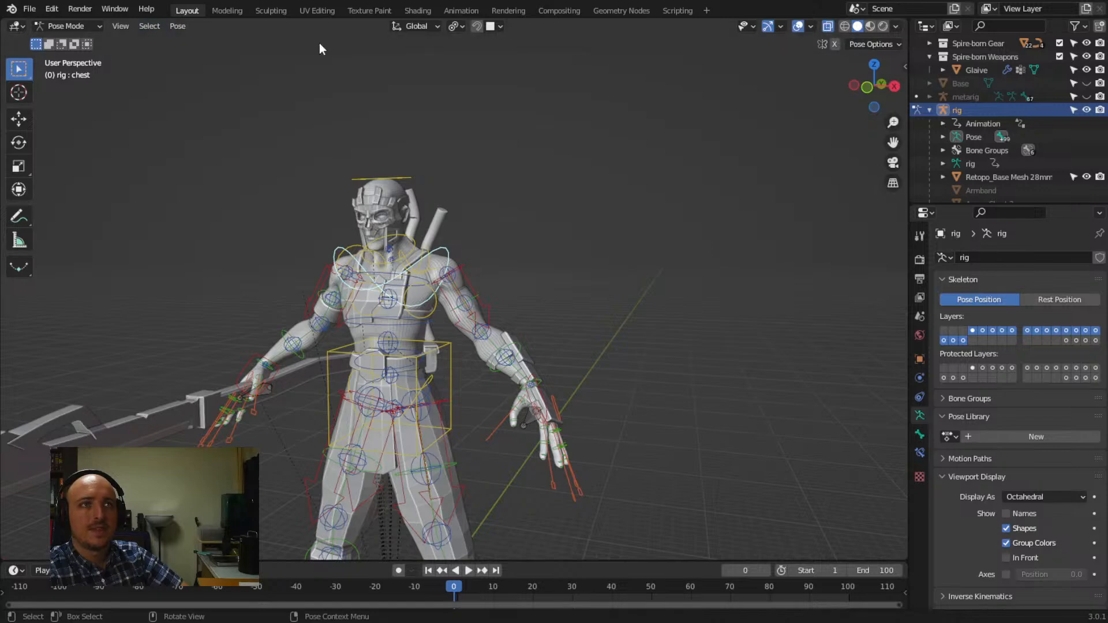
key(Tab)
key(Tab)
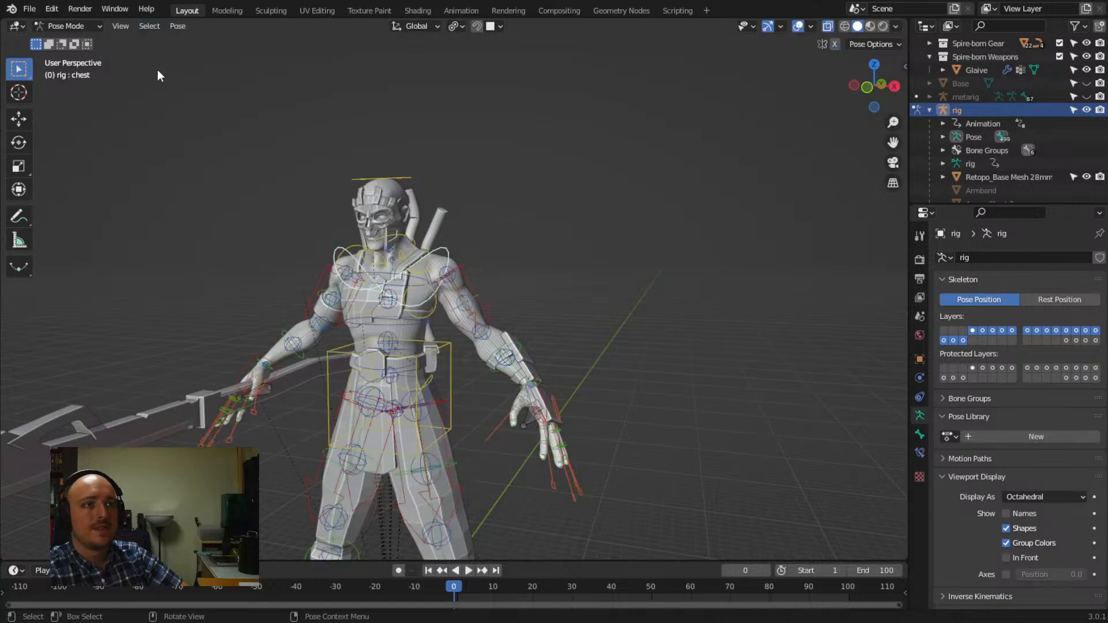
click(88, 29)
click(64, 42)
middle_drag(241, 51, 424, 254)
click(446, 271)
shift+click(444, 254)
right_click(444, 250)
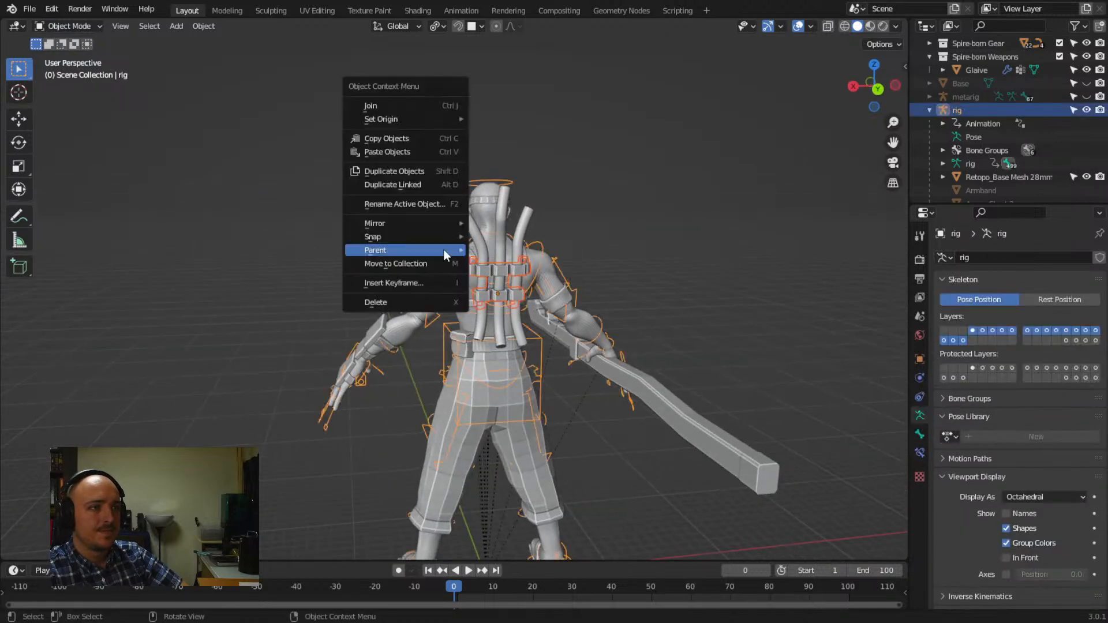
mouse_move(443, 250)
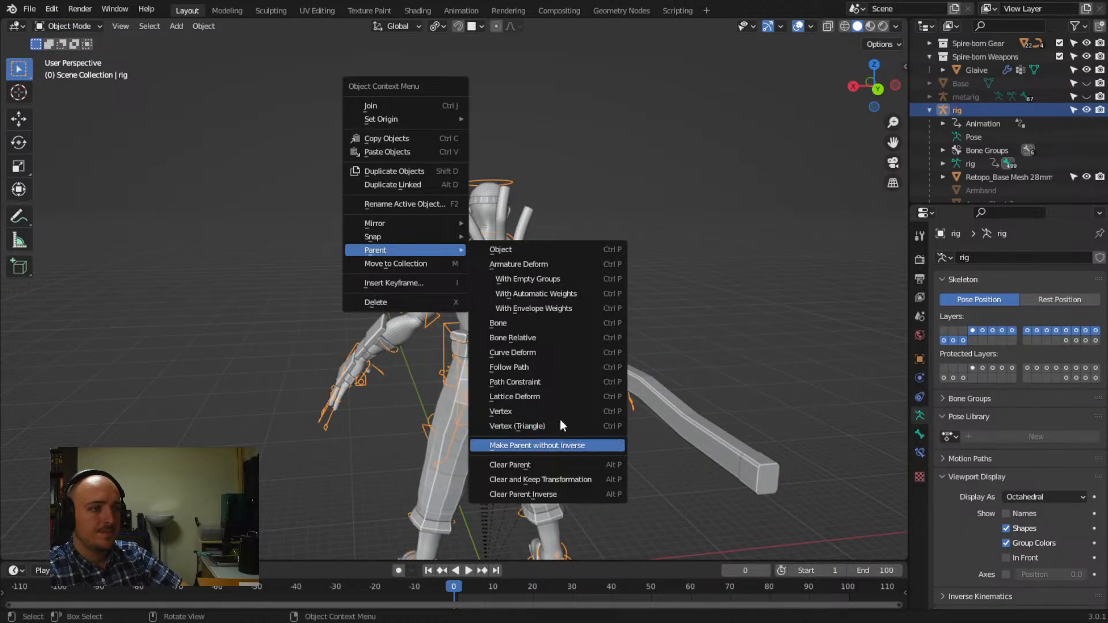
click(567, 296)
Parent Pipe Right on the character's back to the rig using Armature Deform With Automatic Weights
middle_drag(567, 296, 529, 251)
click(530, 252)
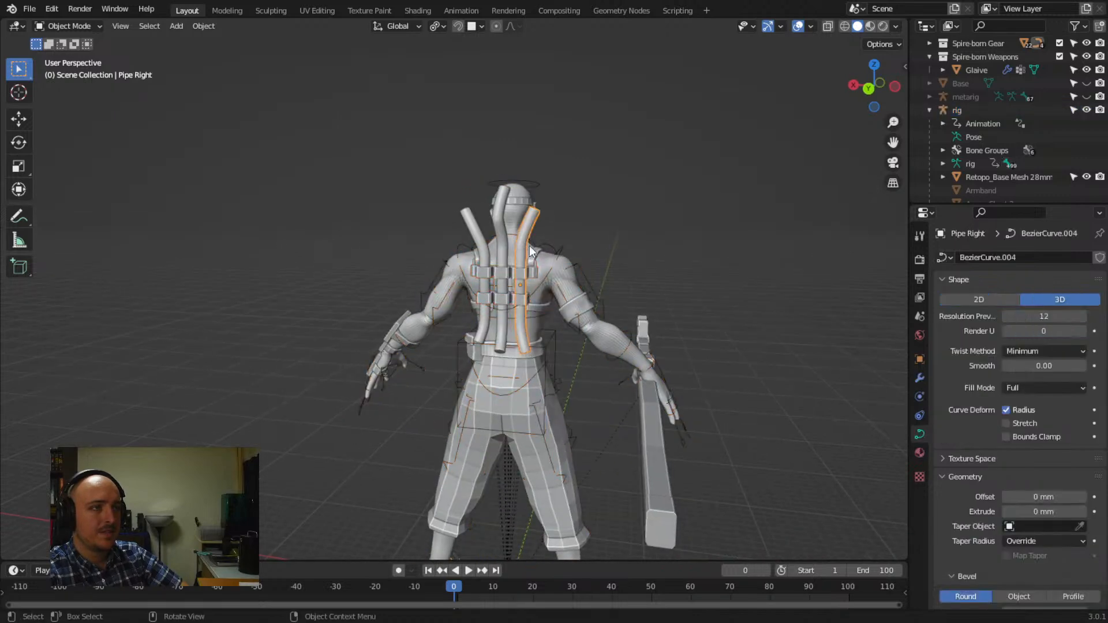
shift+click(559, 254)
right_click(558, 251)
mouse_move(558, 252)
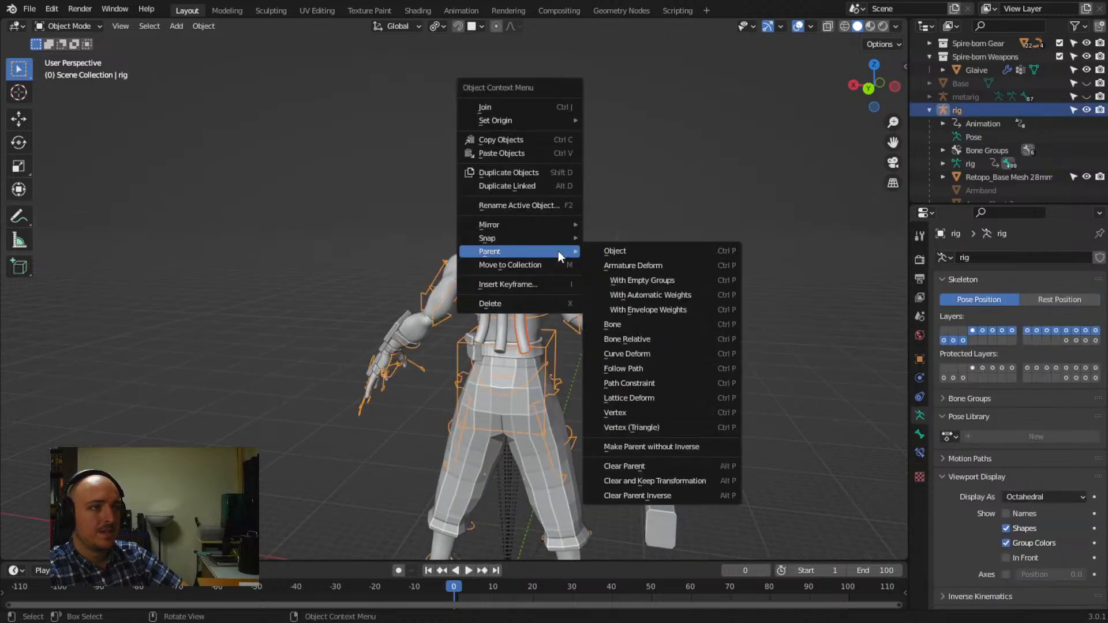
click(661, 290)
Parent Pipe Mid on the character's back to the rig using Armature Deform With Automatic Weights
click(525, 250)
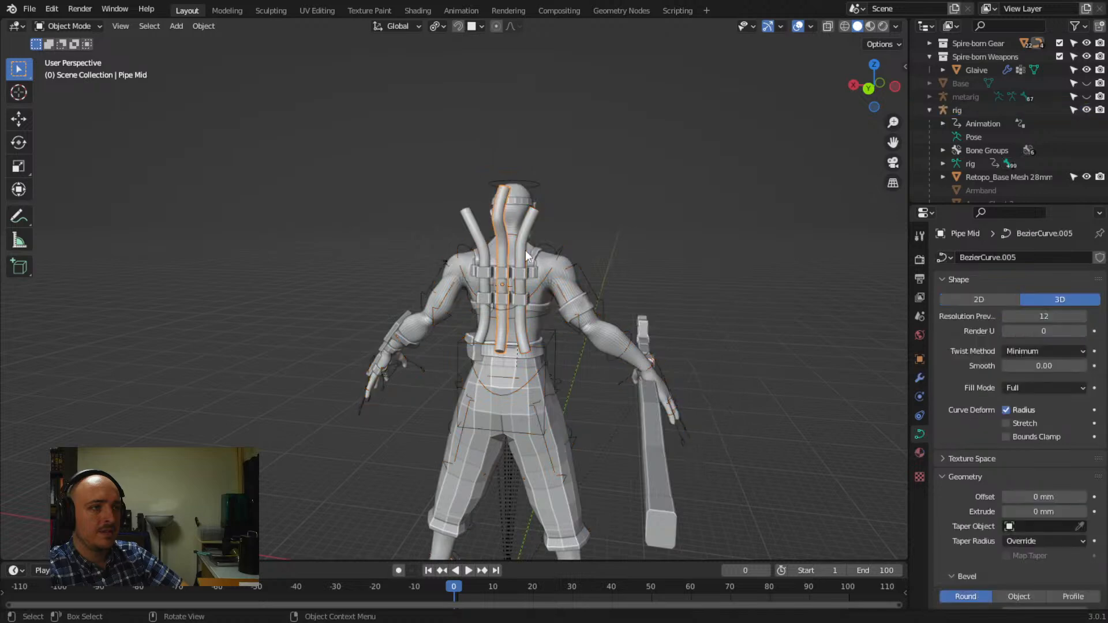
shift+click(561, 254)
right_click(561, 254)
mouse_move(561, 254)
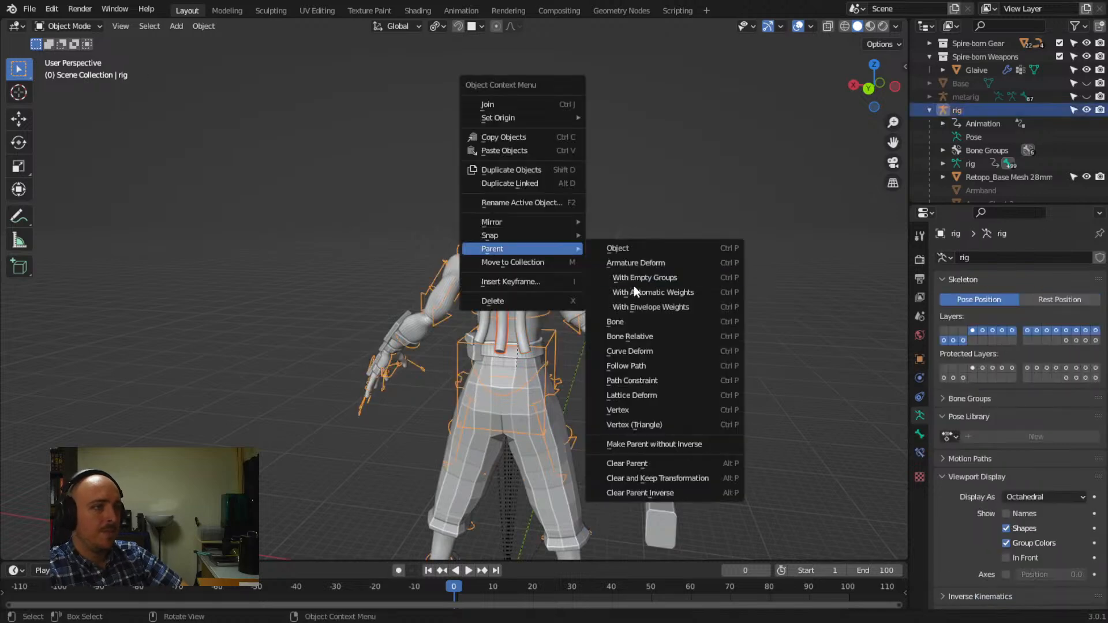
click(639, 290)
Parent Pipe Left on the character's back to the rig using Armature Deform With Automatic Weights
click(489, 246)
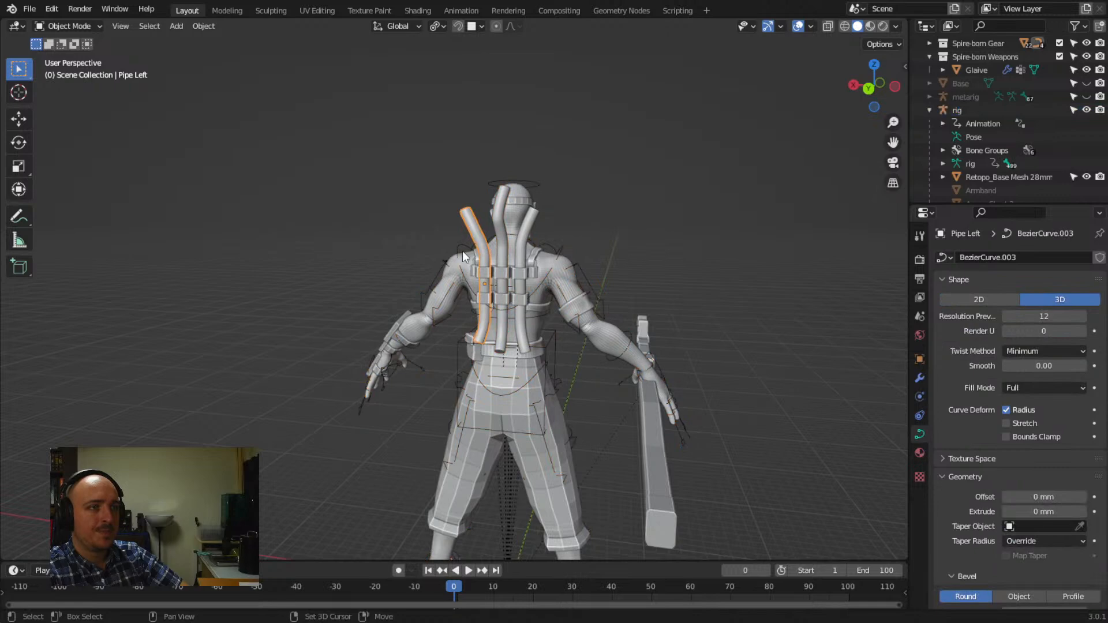
shift+click(462, 251)
right_click(460, 246)
mouse_move(460, 246)
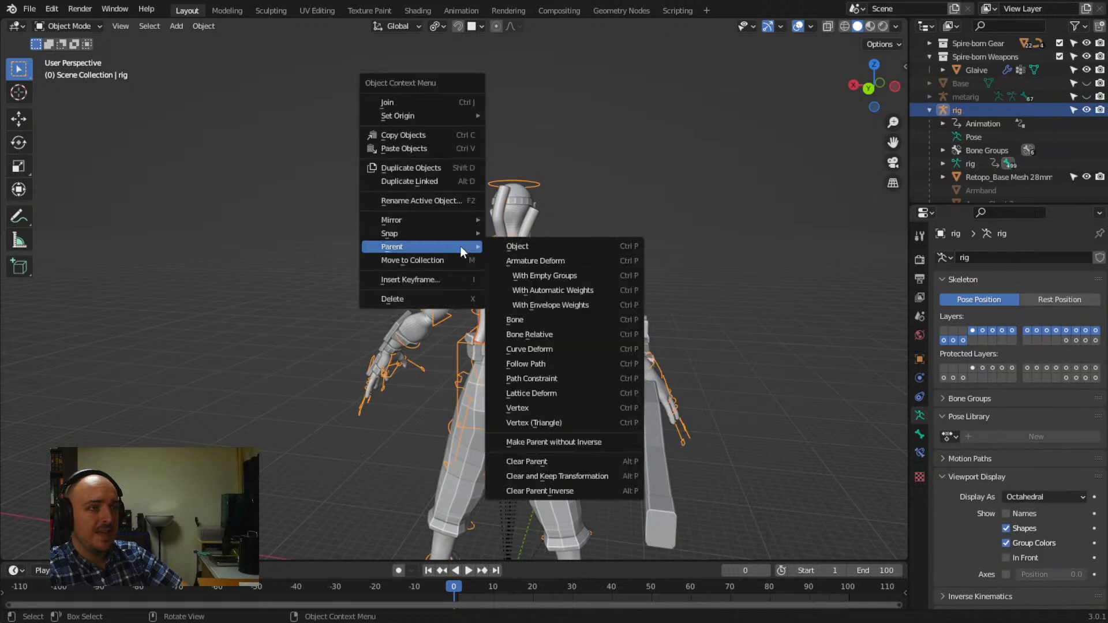
click(564, 287)
Parent the Pouch on the belt to the rig using Armature Deform With Automatic Weights
middle_drag(520, 324, 541, 356)
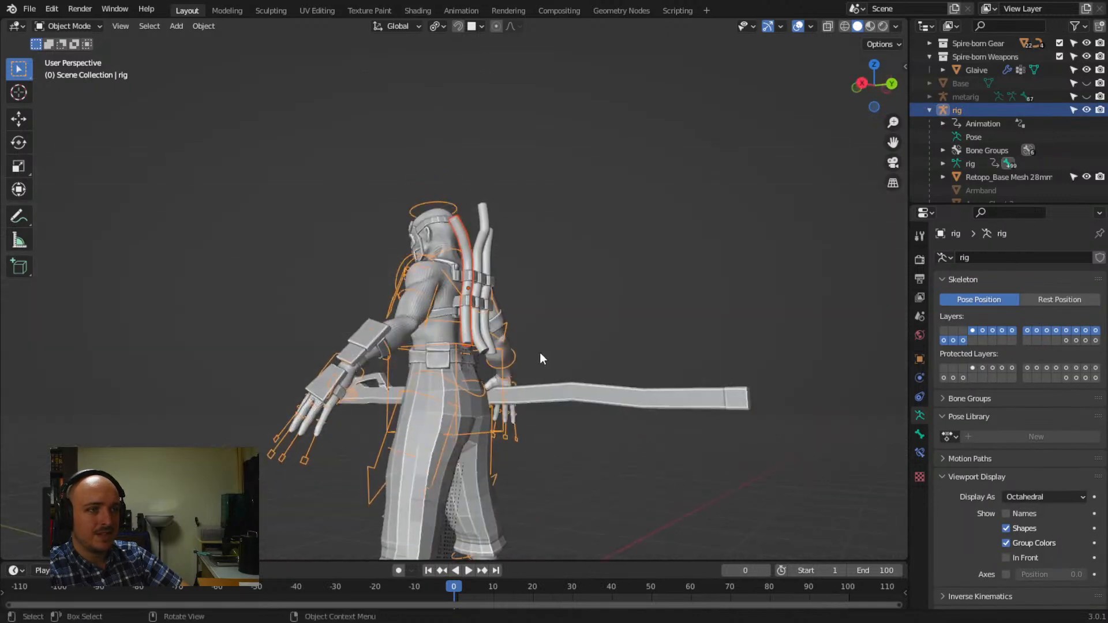
middle_drag(365, 334, 493, 331)
scroll(493, 330, up, 3)
click(546, 294)
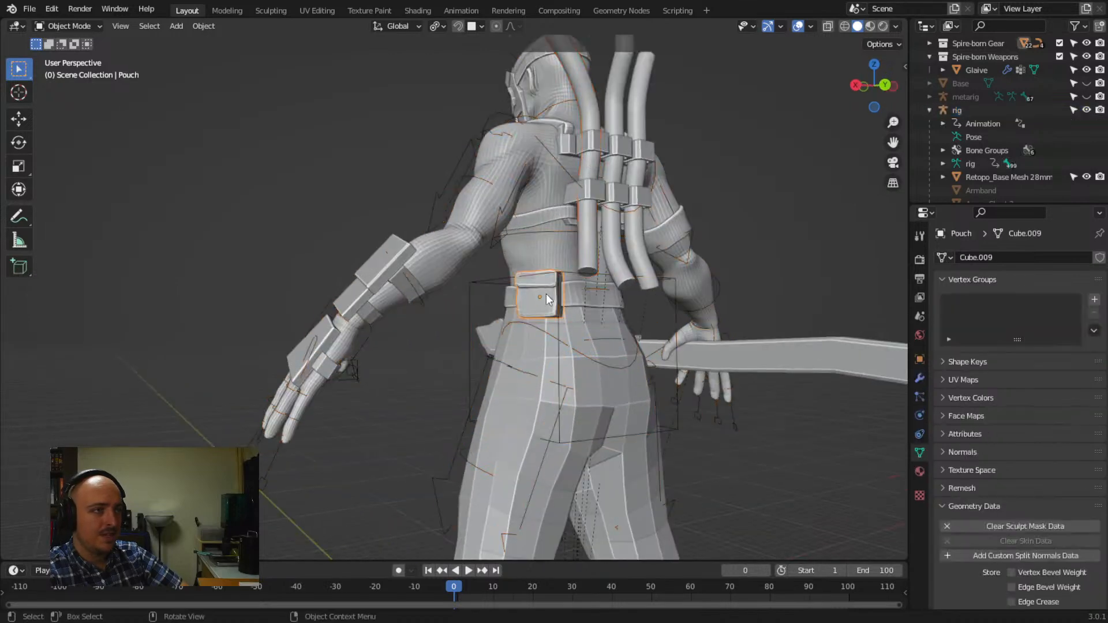
shift+click(475, 293)
right_click(475, 293)
mouse_move(475, 292)
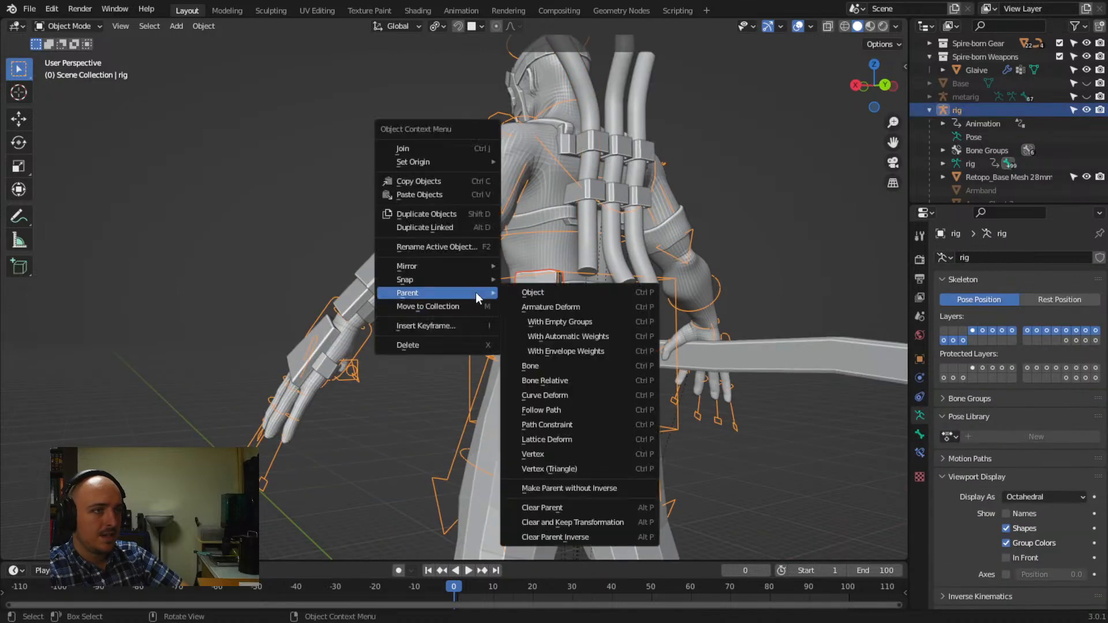
click(539, 337)
Parent the upper forearm plate, Armor Arm 2, to the rig using Armature Deform With Automatic Weights
click(381, 258)
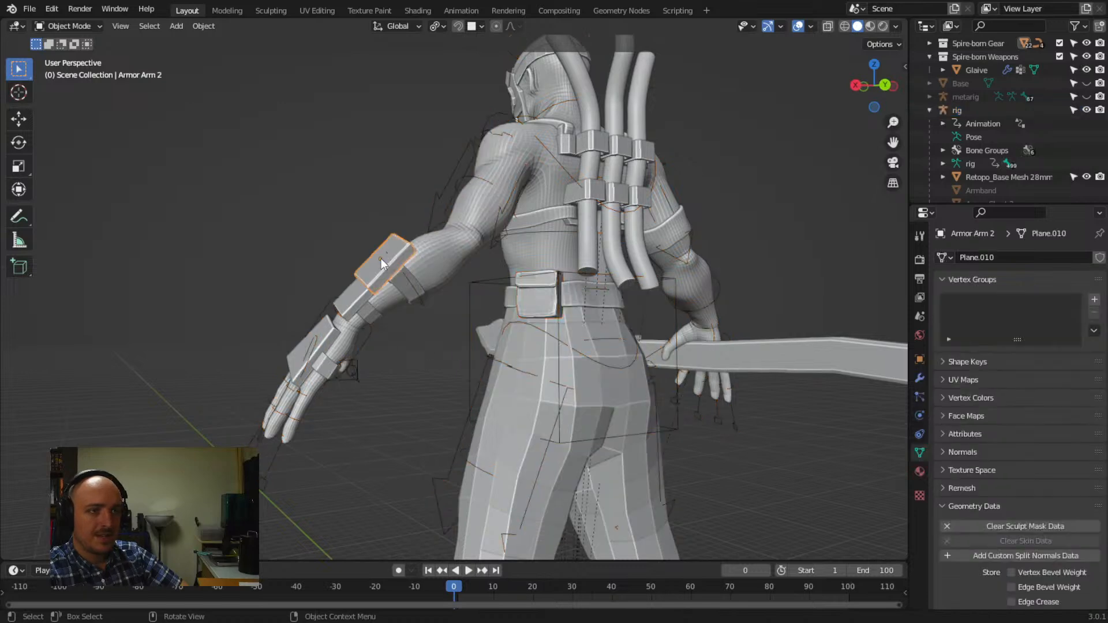
shift+click(422, 304)
right_click(422, 303)
mouse_move(421, 304)
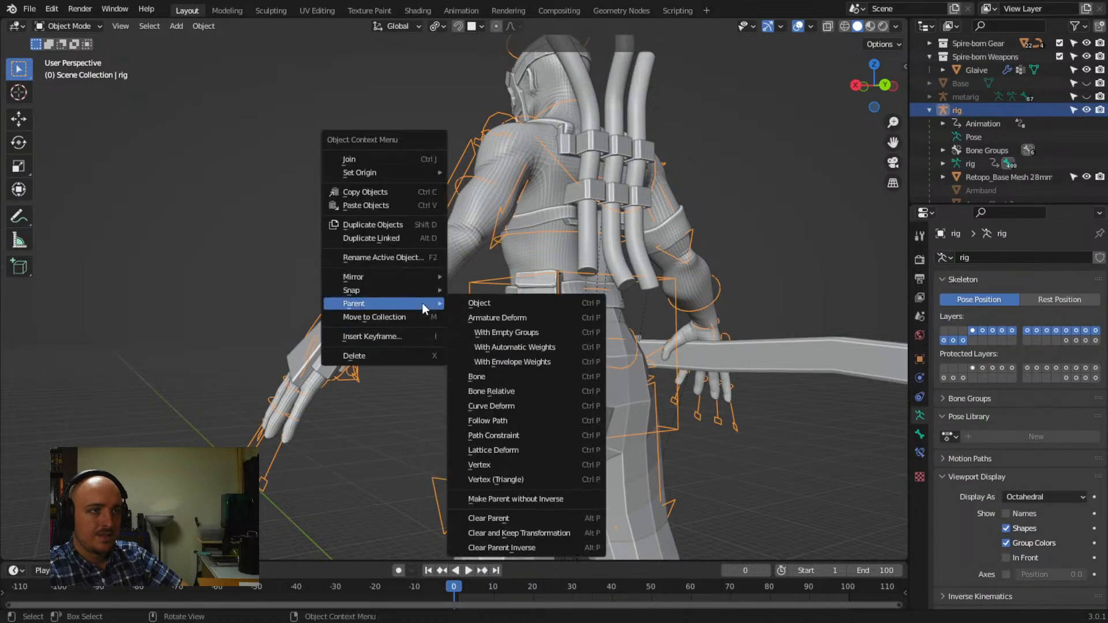
click(483, 353)
Parent the lower forearm plate, Armor Arm 1, to the rig using Armature Deform With Automatic Weights
click(360, 304)
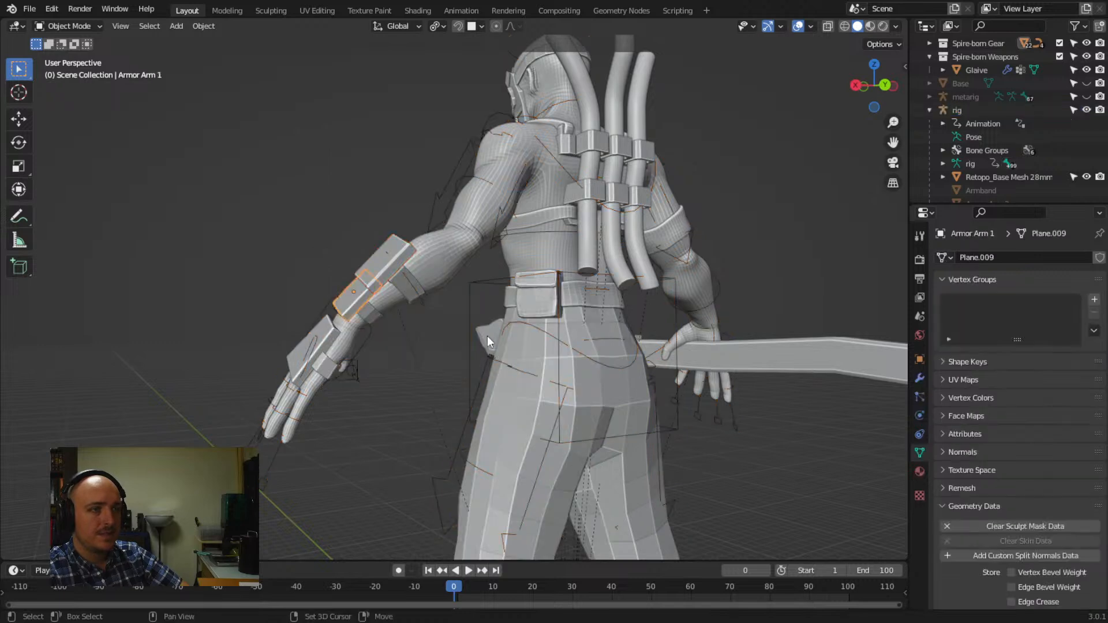
shift+click(476, 296)
right_click(476, 295)
mouse_move(476, 296)
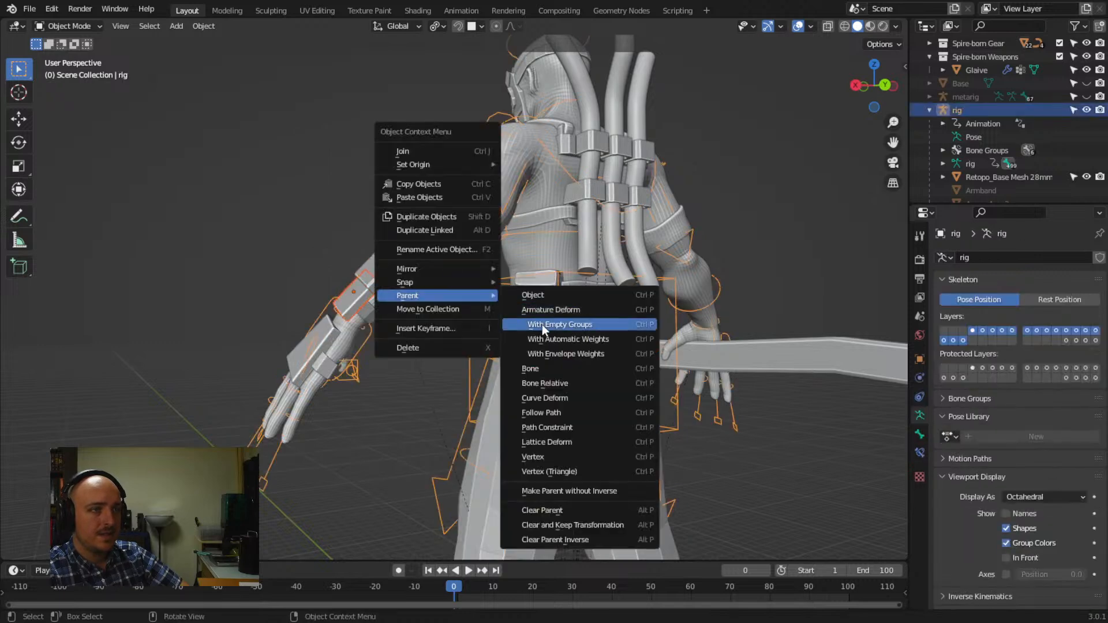
click(525, 339)
Parent the Armor Hand plate to the rig using Armature Deform With Automatic Weights
click(332, 338)
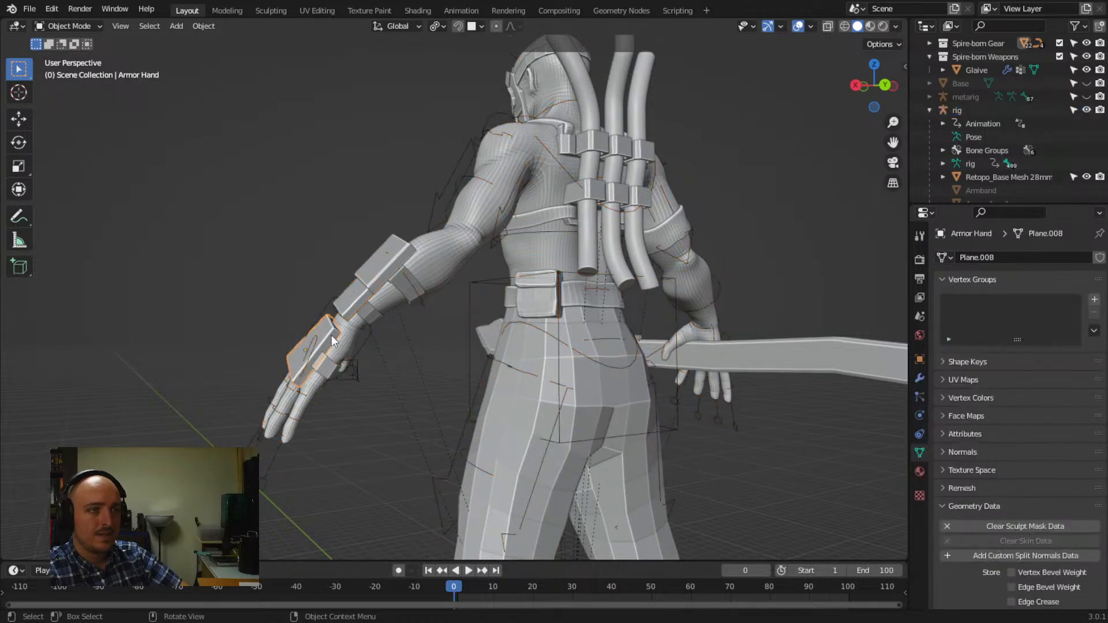
shift+click(372, 338)
right_click(372, 338)
mouse_move(372, 337)
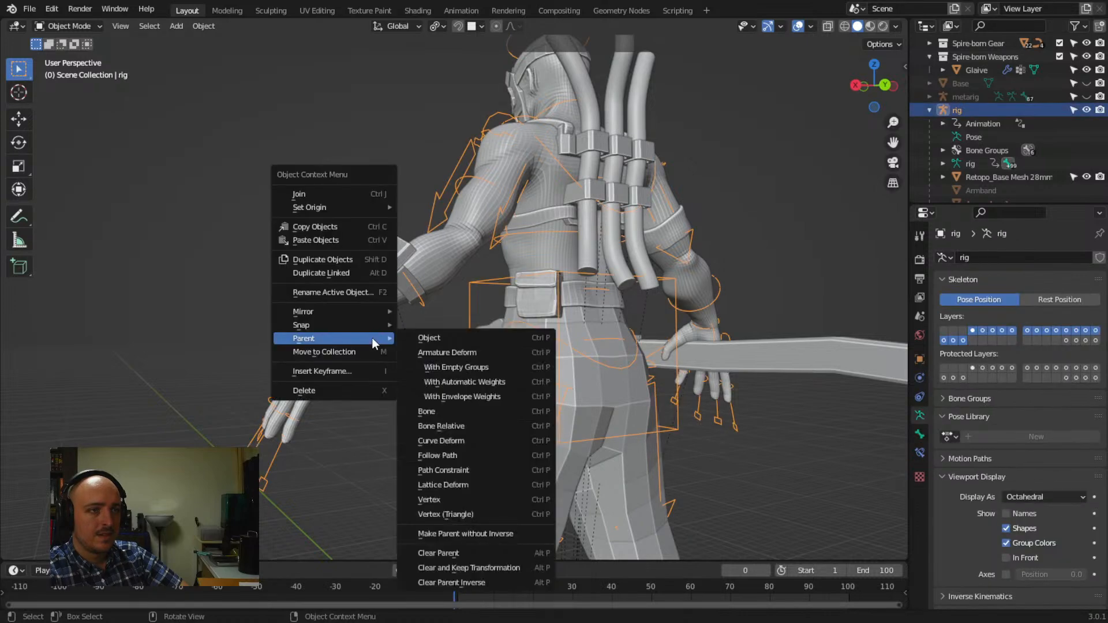
click(472, 385)
Parent Armor Strap Arm 1 around the left hand to the rig using Armature Deform With Automatic Weights
click(334, 371)
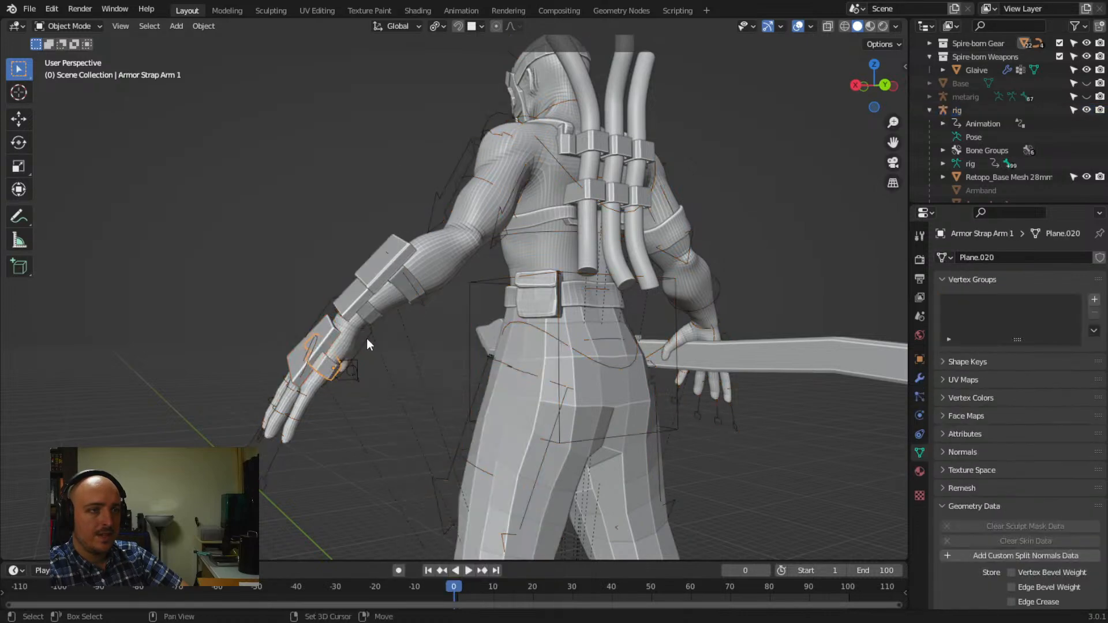
shift+click(367, 343)
right_click(371, 338)
mouse_move(372, 339)
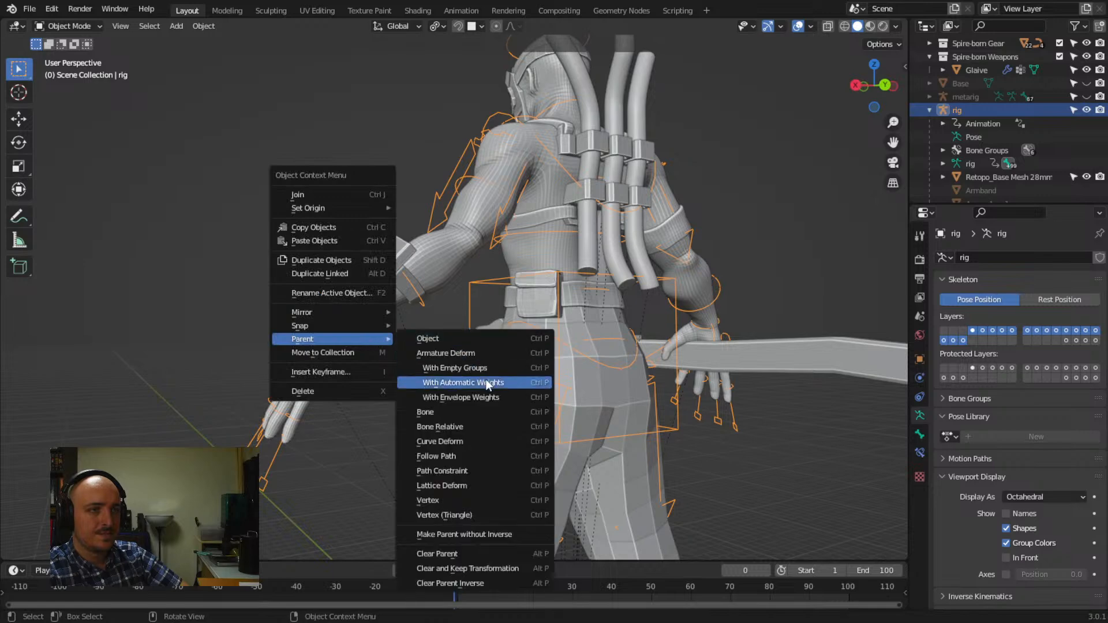
click(486, 380)
Parent Armor Strap Arm 2 near the left wrist to the rig using Armature Deform With Automatic Weights
click(378, 313)
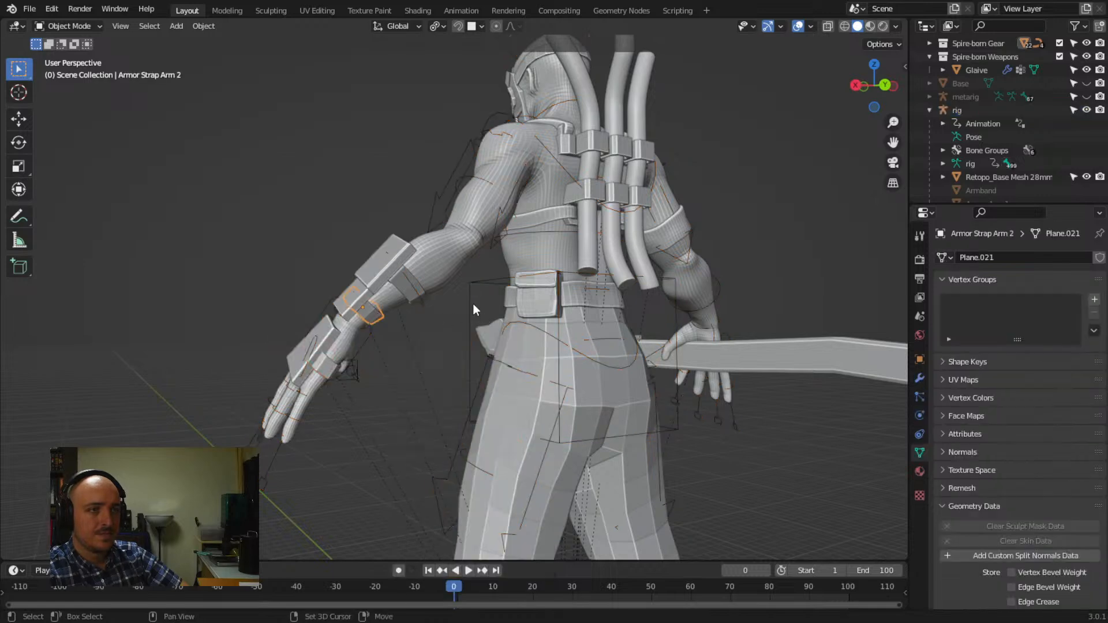
shift+click(474, 305)
right_click(474, 305)
mouse_move(491, 301)
click(537, 348)
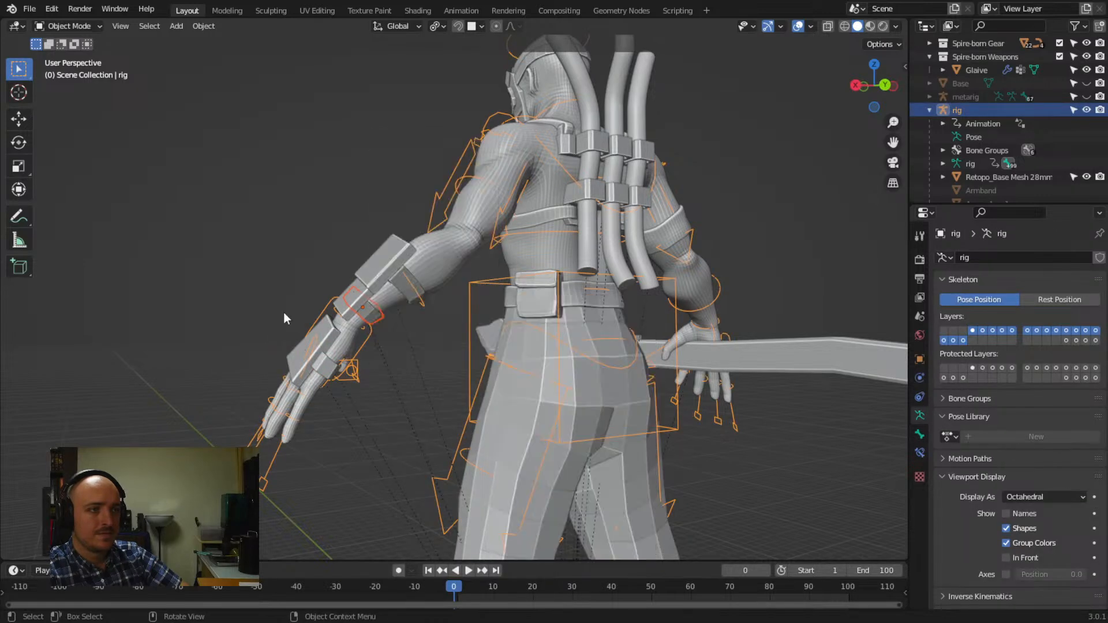
Parent Armor Strap Arm 3 below the left elbow to the rig using Armature Deform With Automatic Weights
click(412, 299)
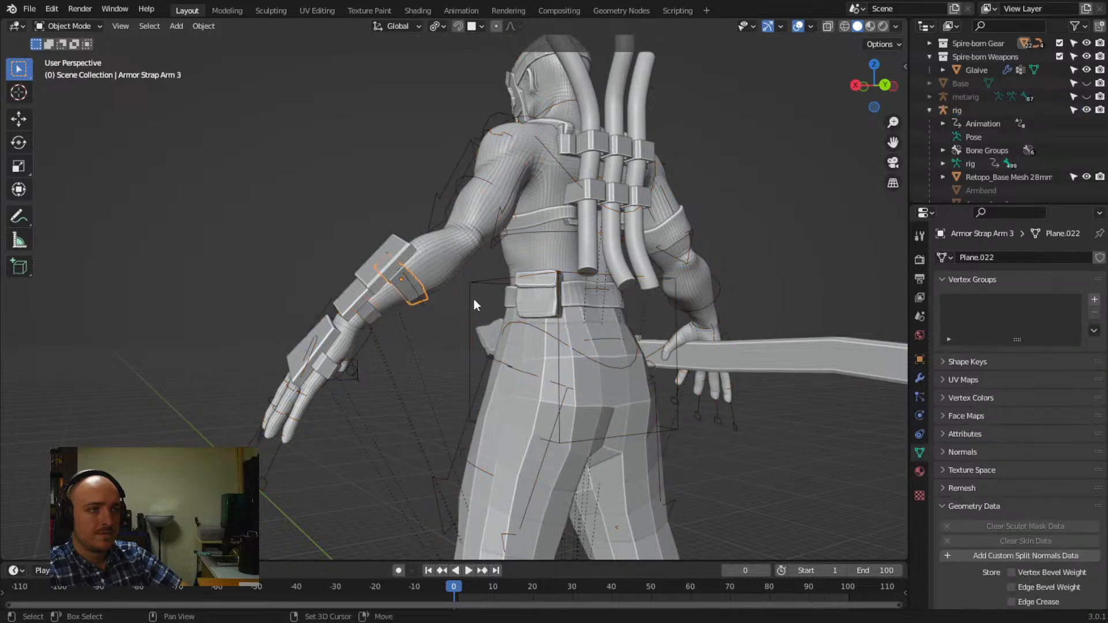
shift+click(474, 298)
right_click(474, 298)
mouse_move(473, 299)
click(560, 347)
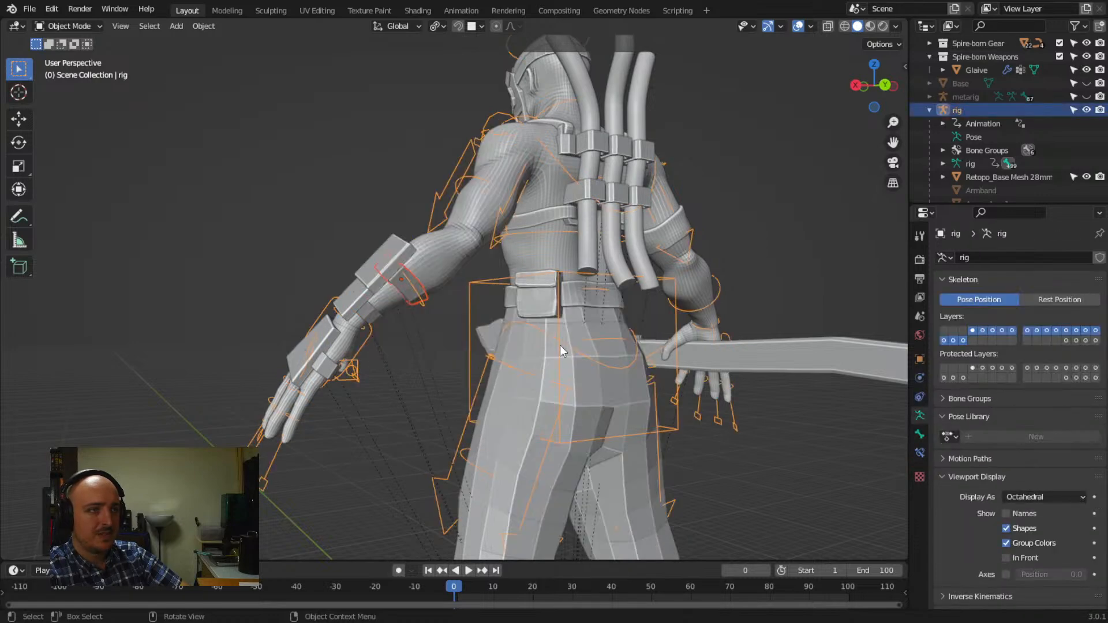
Select the rig from the front of the character and switch it to Pose Mode
middle_drag(560, 345, 515, 241)
middle_drag(455, 333, 468, 333)
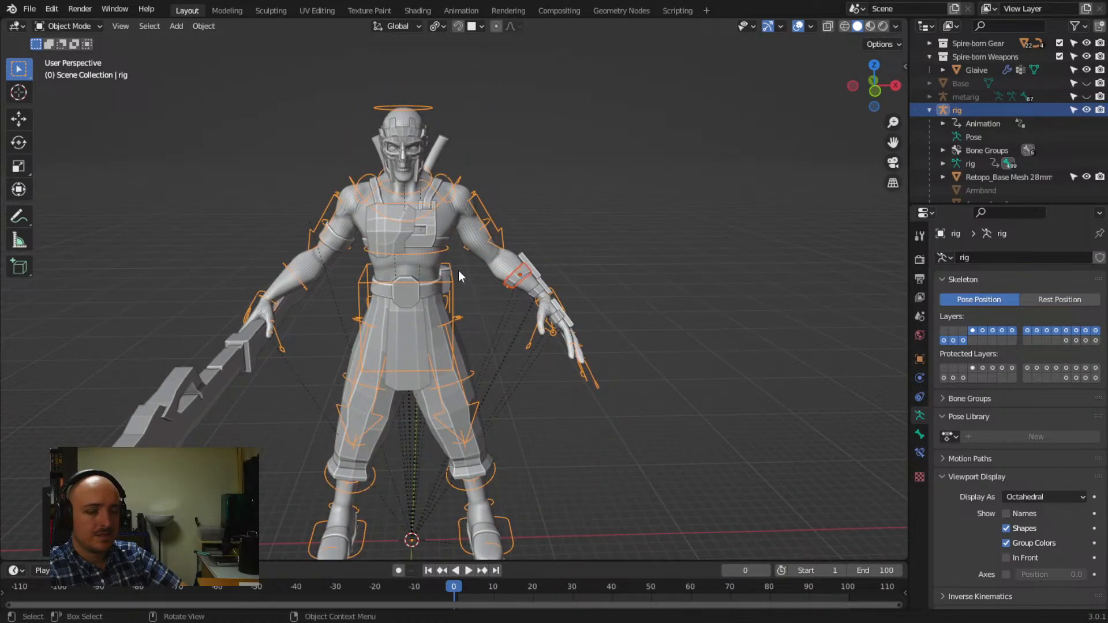
click(440, 203)
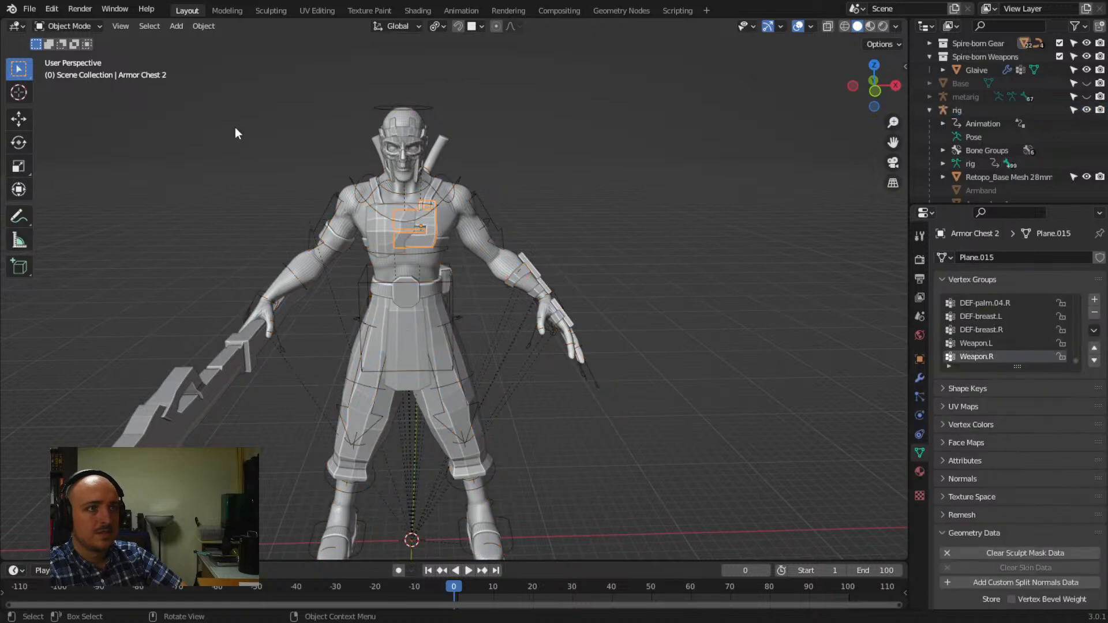
click(458, 180)
click(70, 26)
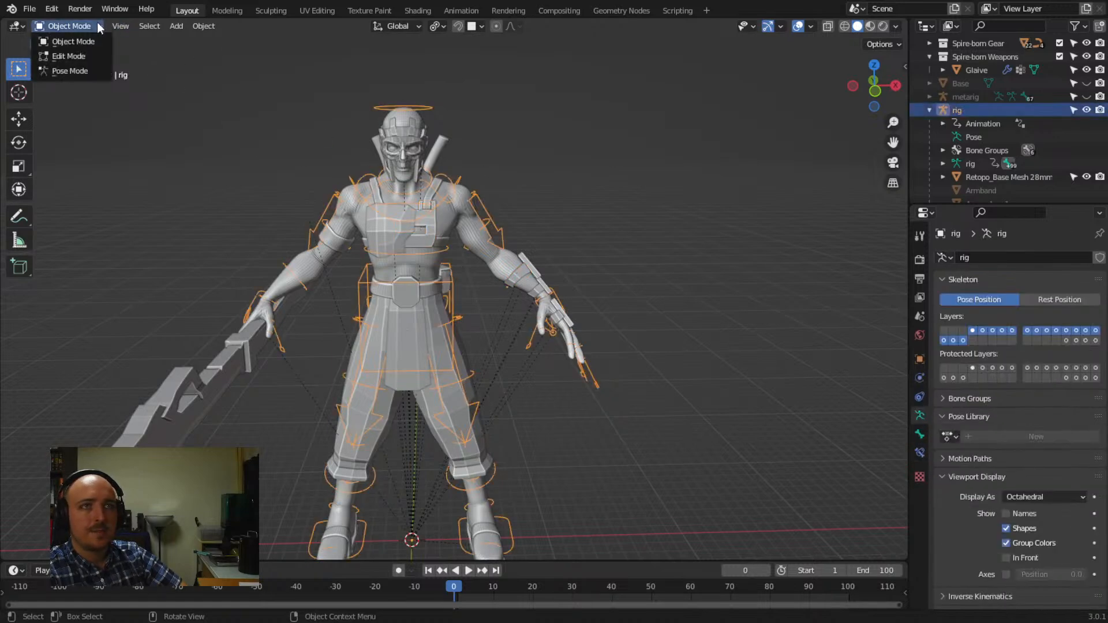
click(71, 70)
Try moving the torso control from the front and from the side to test how all the gear follows the body
middle_drag(624, 212, 651, 273)
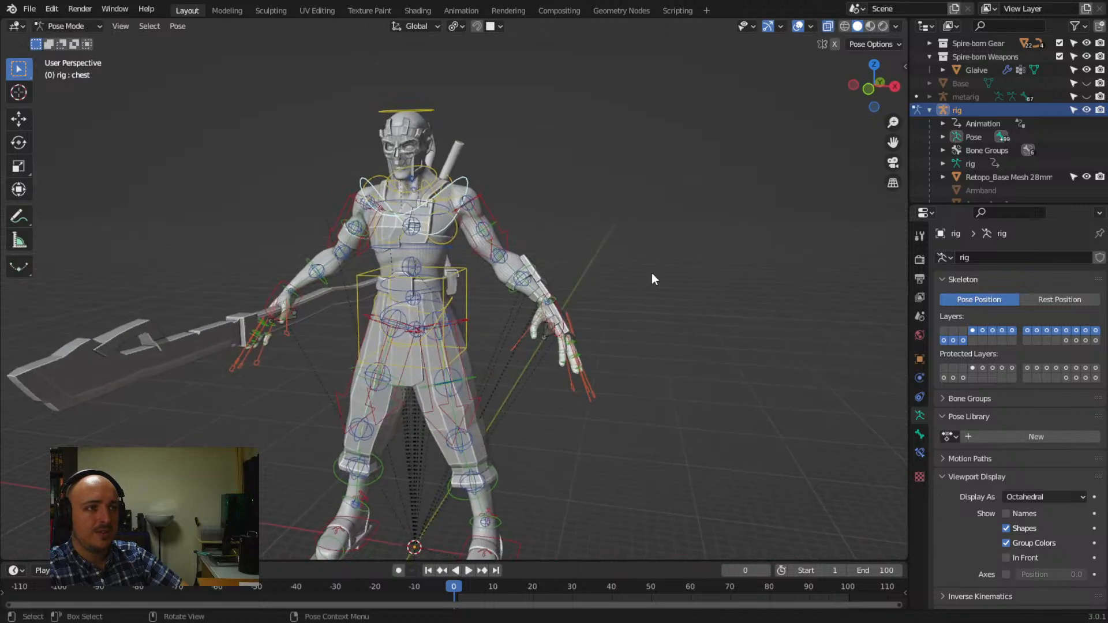
click(468, 289)
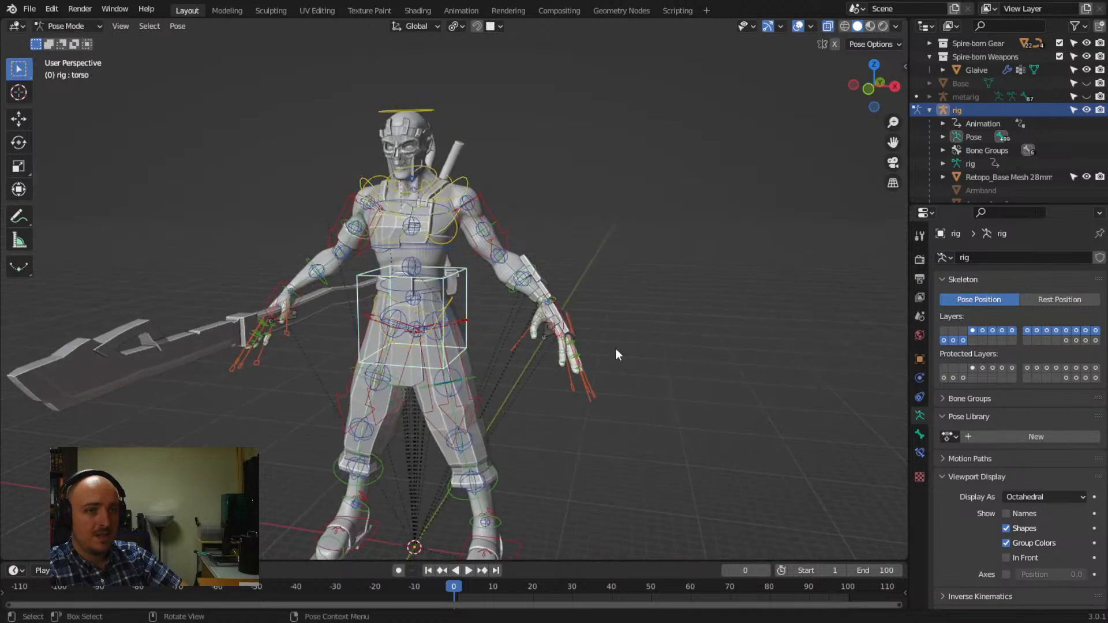
middle_drag(615, 351, 706, 342)
key(g)
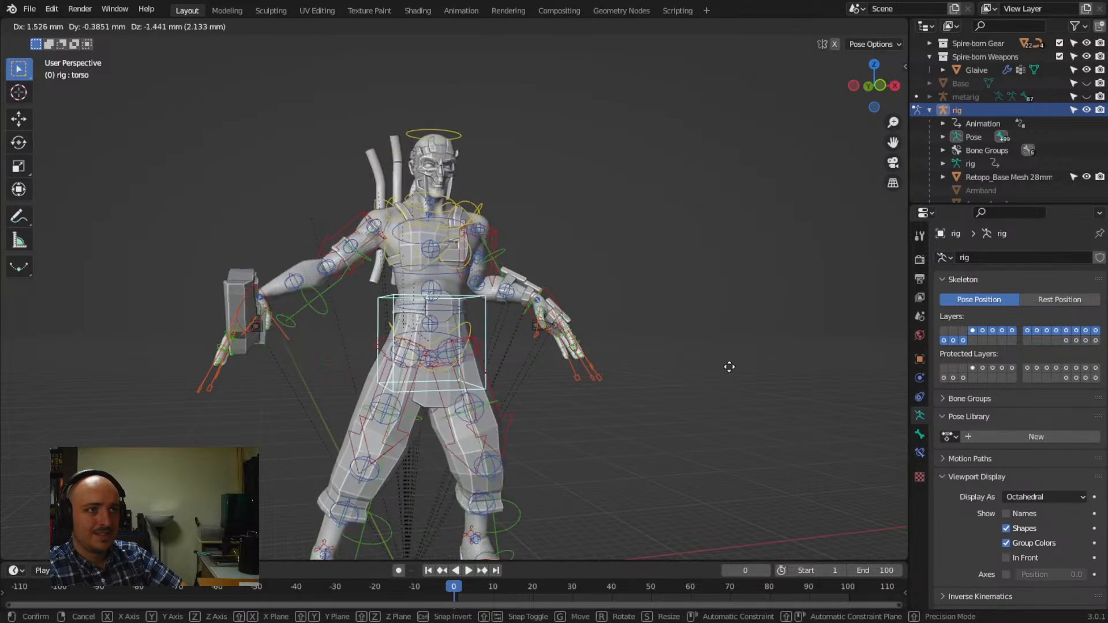
right_click(730, 368)
middle_drag(707, 354, 555, 375)
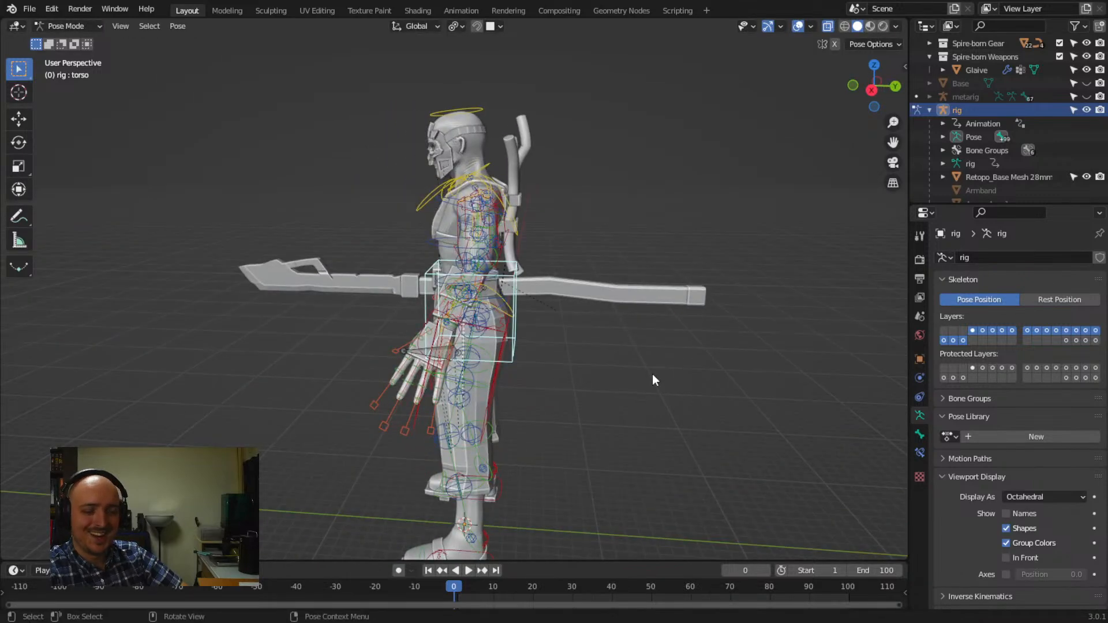
key(g)
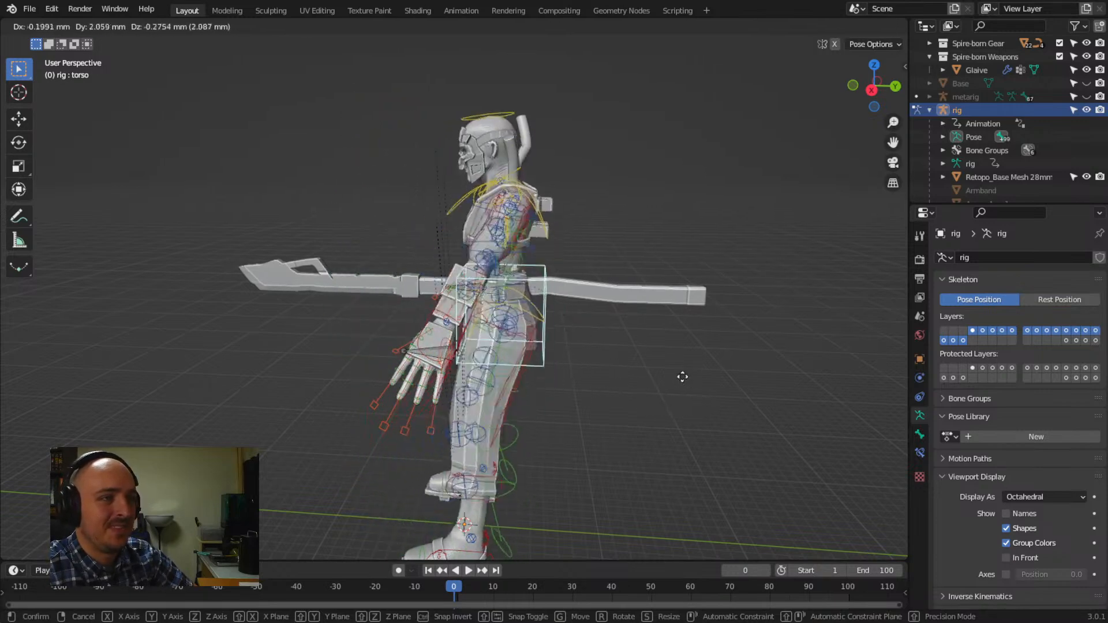
right_click(664, 375)
Examine the rigged miniature and its gear from the front, side and back
middle_drag(665, 375, 653, 347)
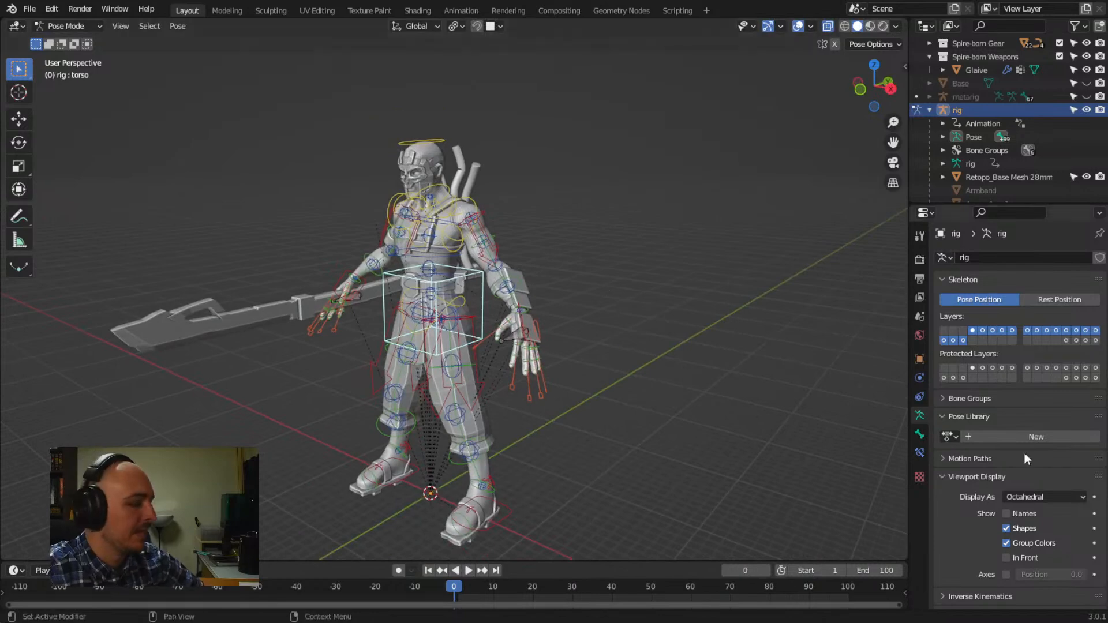
middle_drag(472, 339, 564, 346)
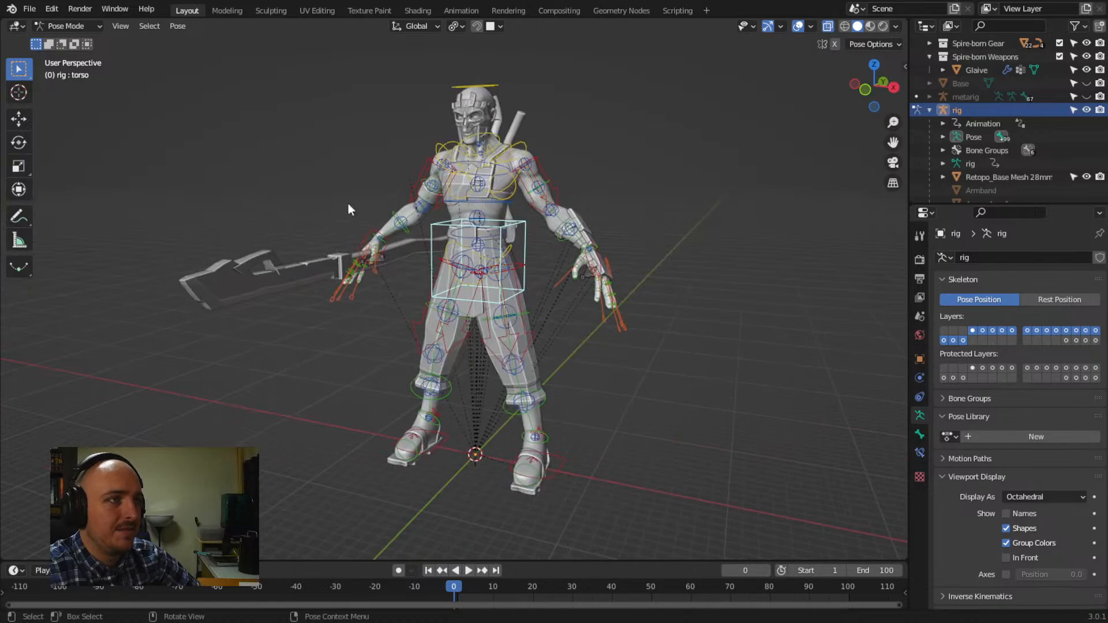
shift+middle_drag(537, 302, 450, 337)
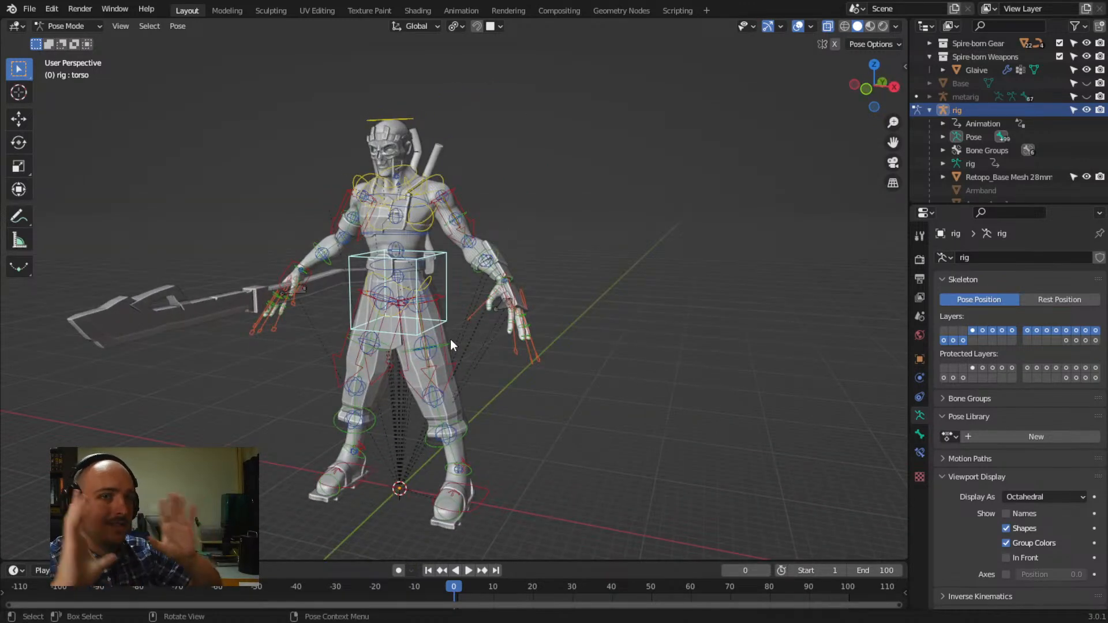
mouse_move(486, 307)
middle_down()
mouse_move(517, 307)
mouse_move(472, 314)
middle_up()
middle_drag(557, 371, 526, 339)
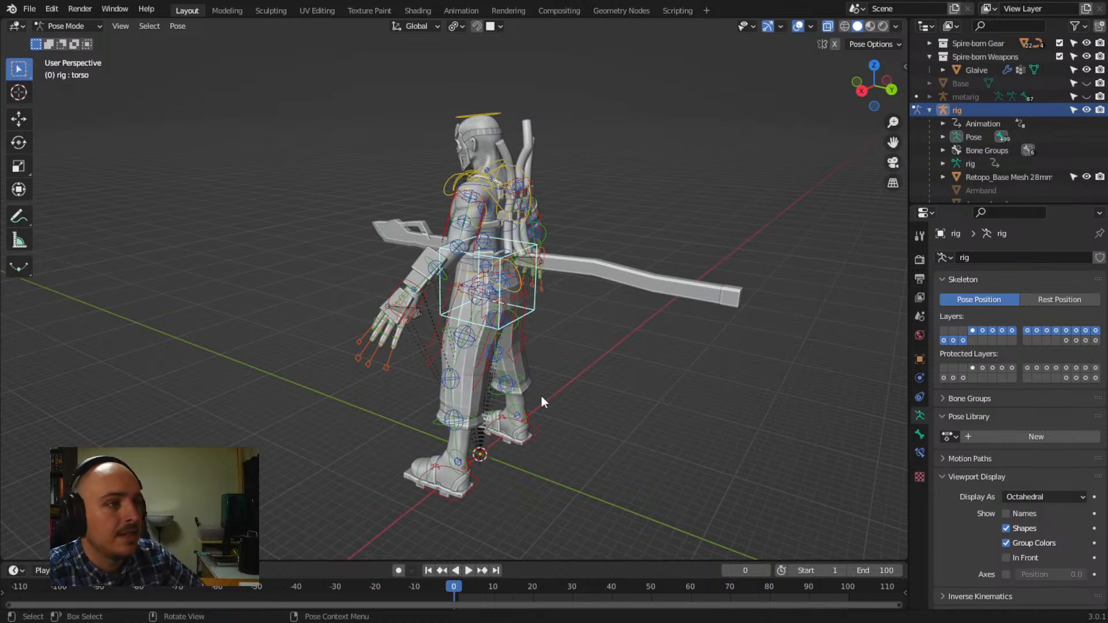
middle_drag(541, 396, 493, 382)
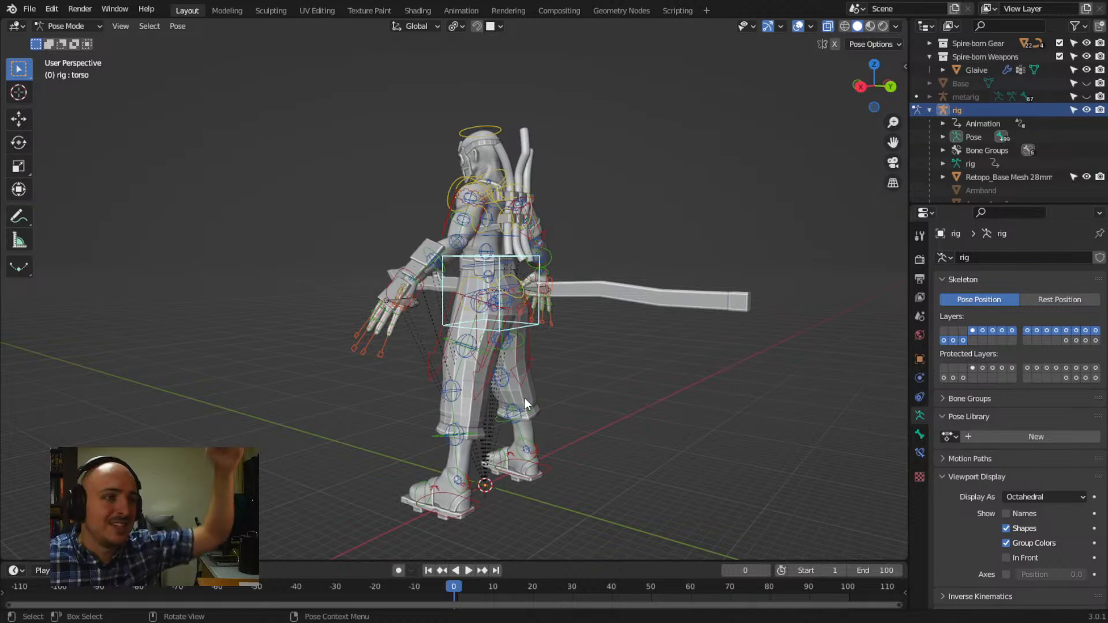
middle_drag(597, 377, 512, 399)
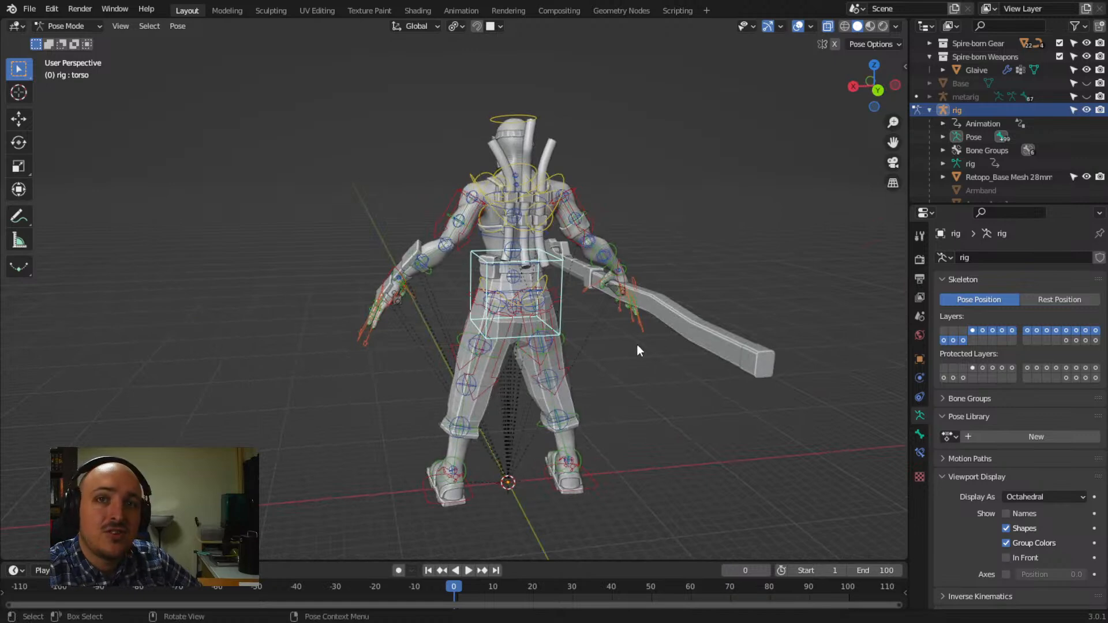
middle_drag(421, 357, 569, 359)
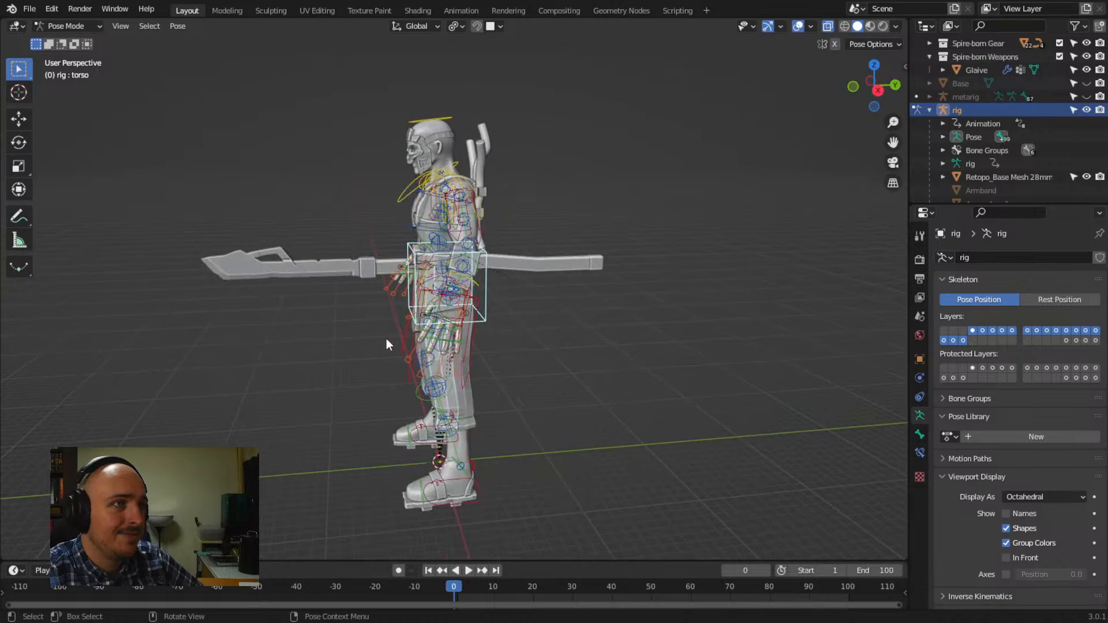
middle_drag(386, 339, 433, 351)
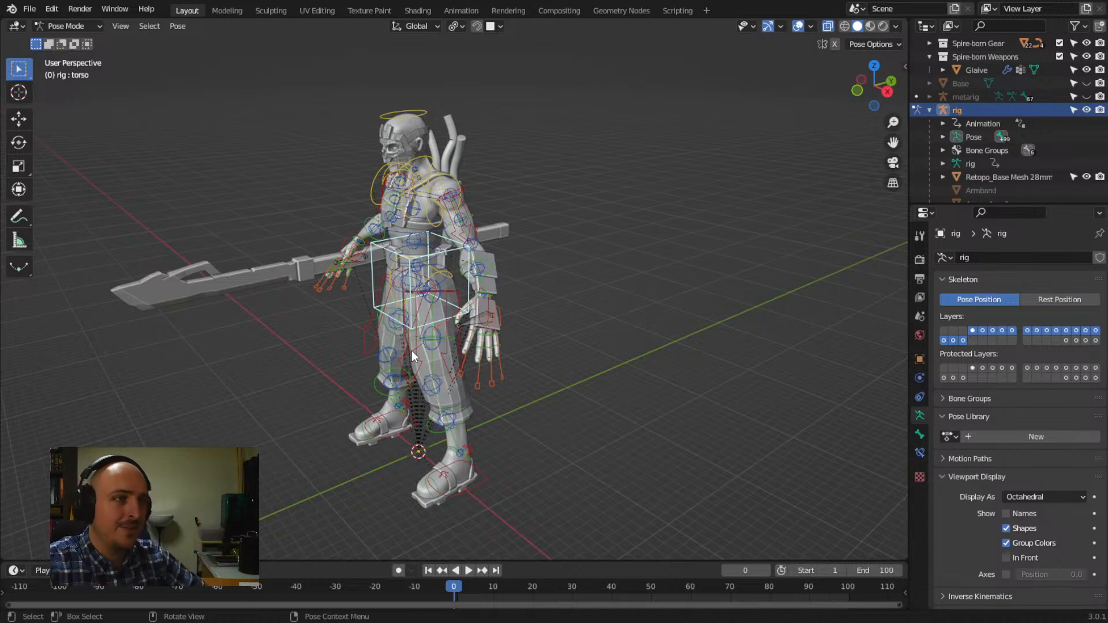
middle_drag(424, 352, 535, 358)
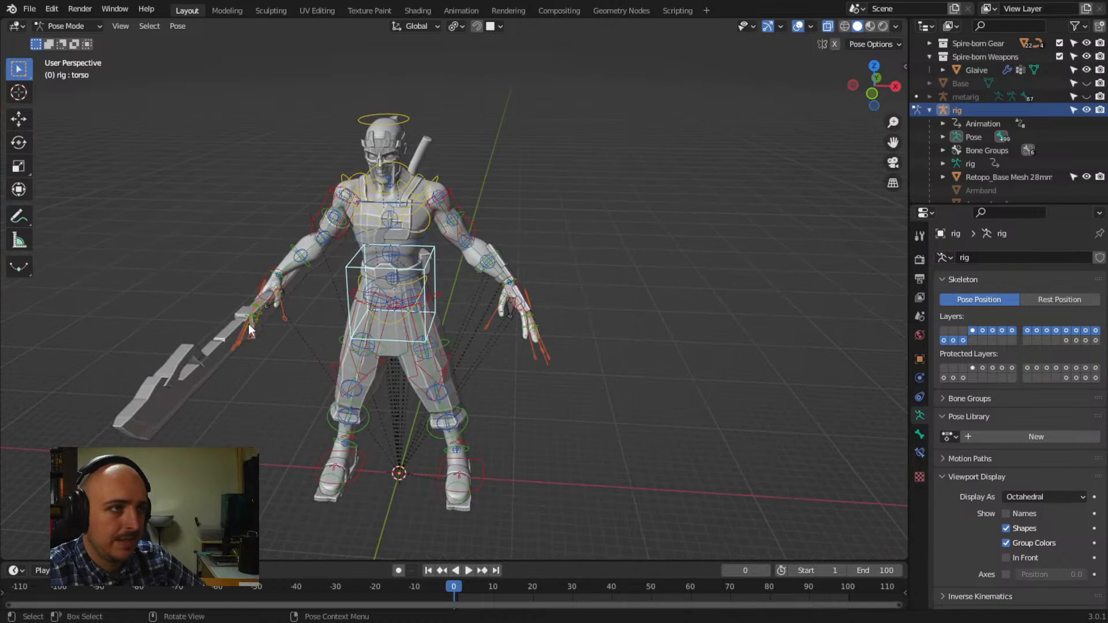
middle_drag(249, 324, 291, 321)
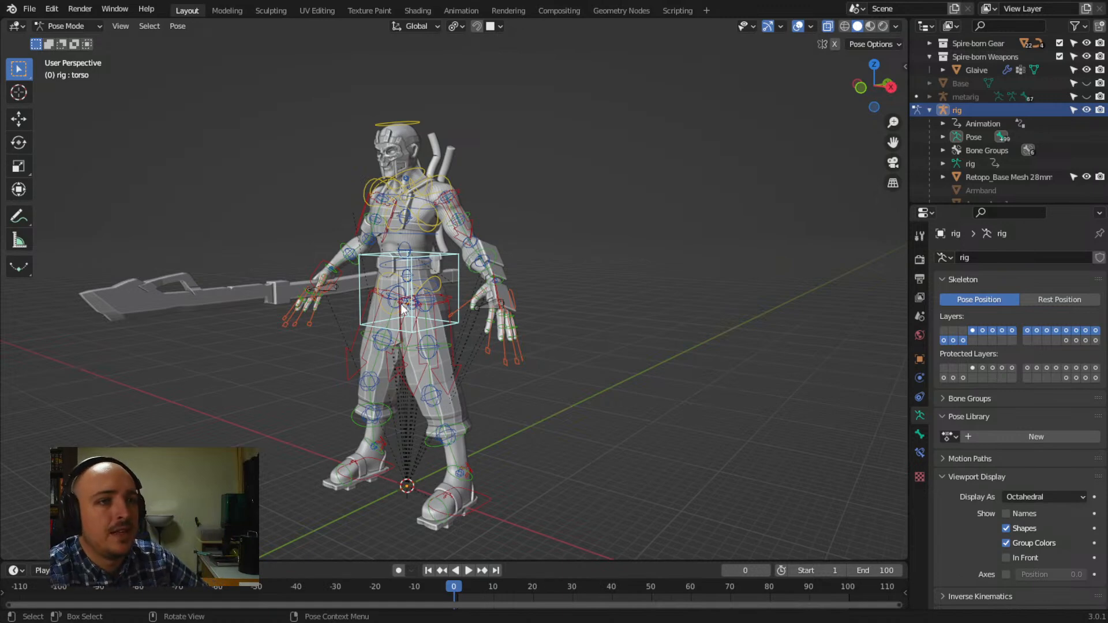
middle_drag(489, 408, 498, 306)
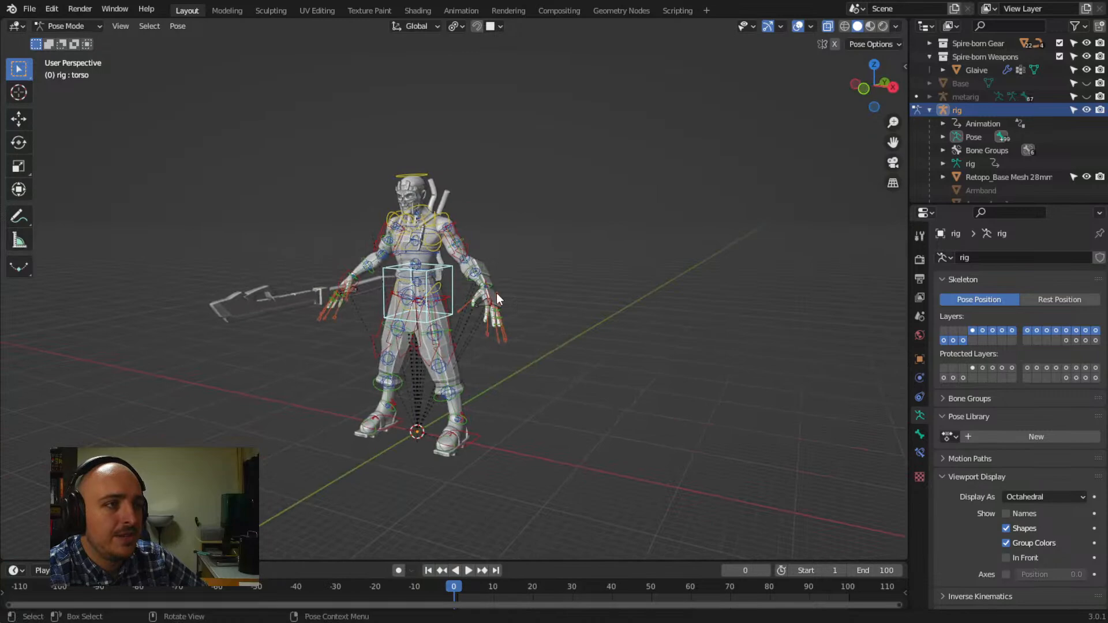
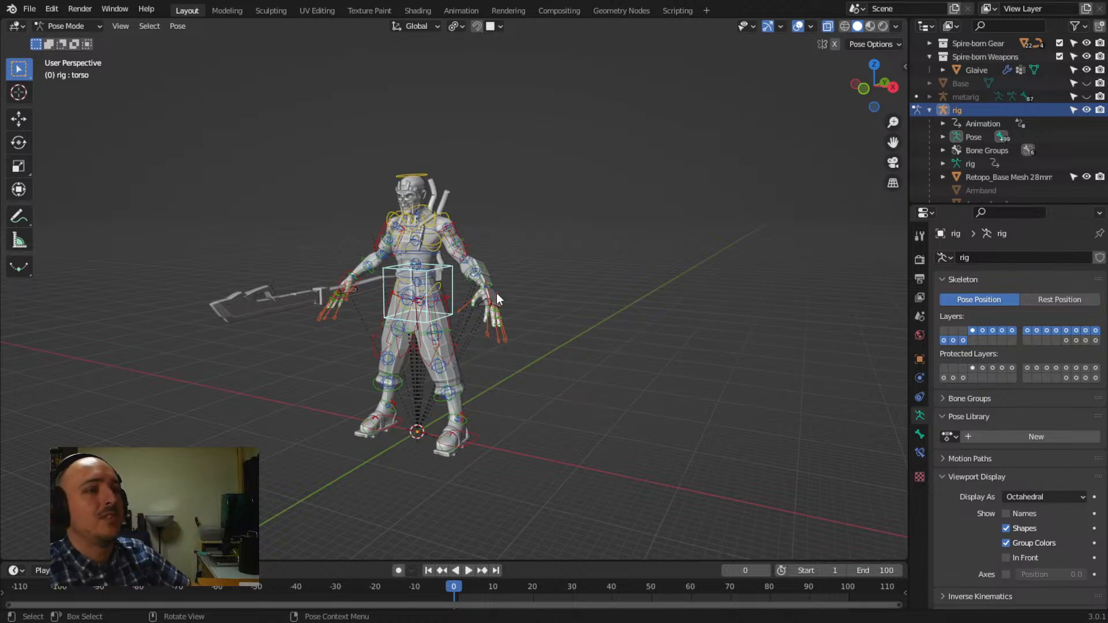
middle_drag(320, 230, 334, 382)
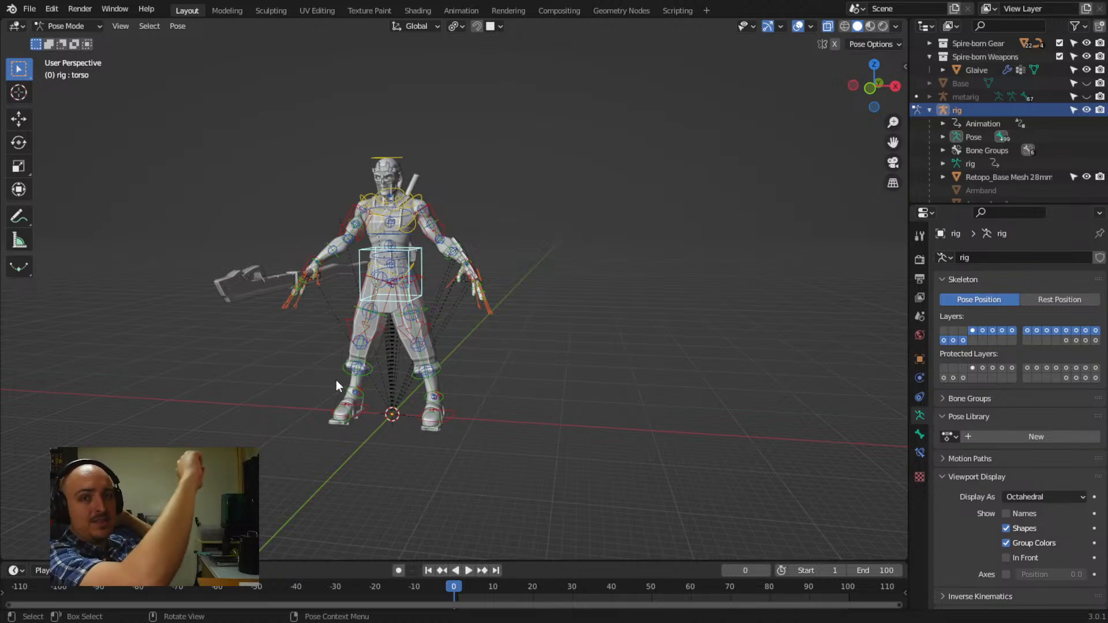
Rotate the hips control from above so the left hip turns forward and the right hip turns back
middle_drag(382, 373, 404, 399)
click(449, 252)
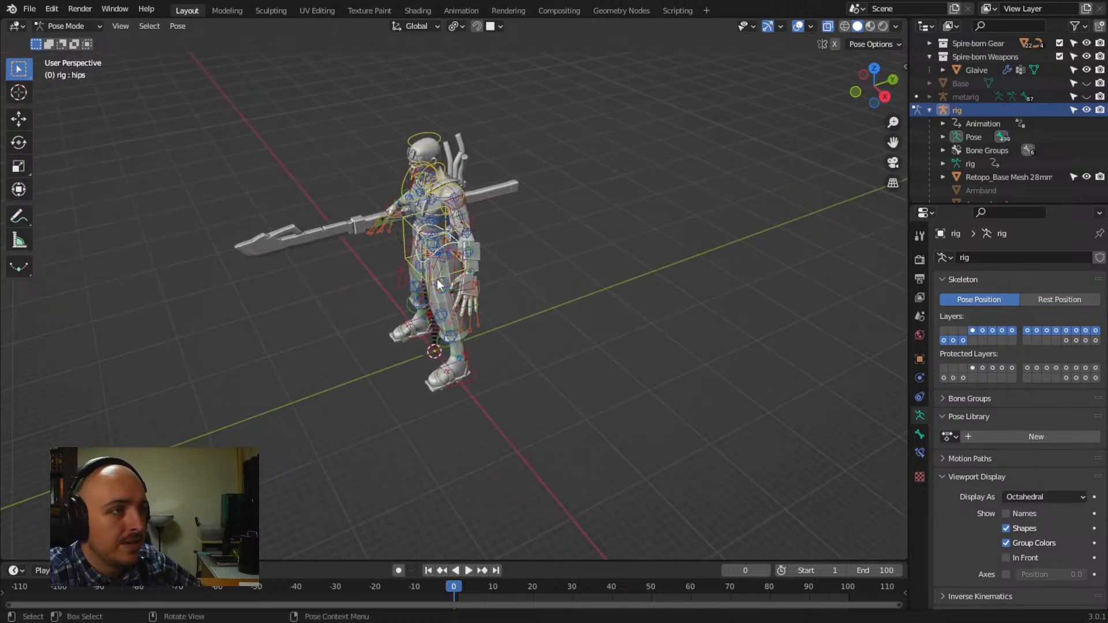
middle_drag(449, 252, 441, 323)
scroll(427, 352, up, 3)
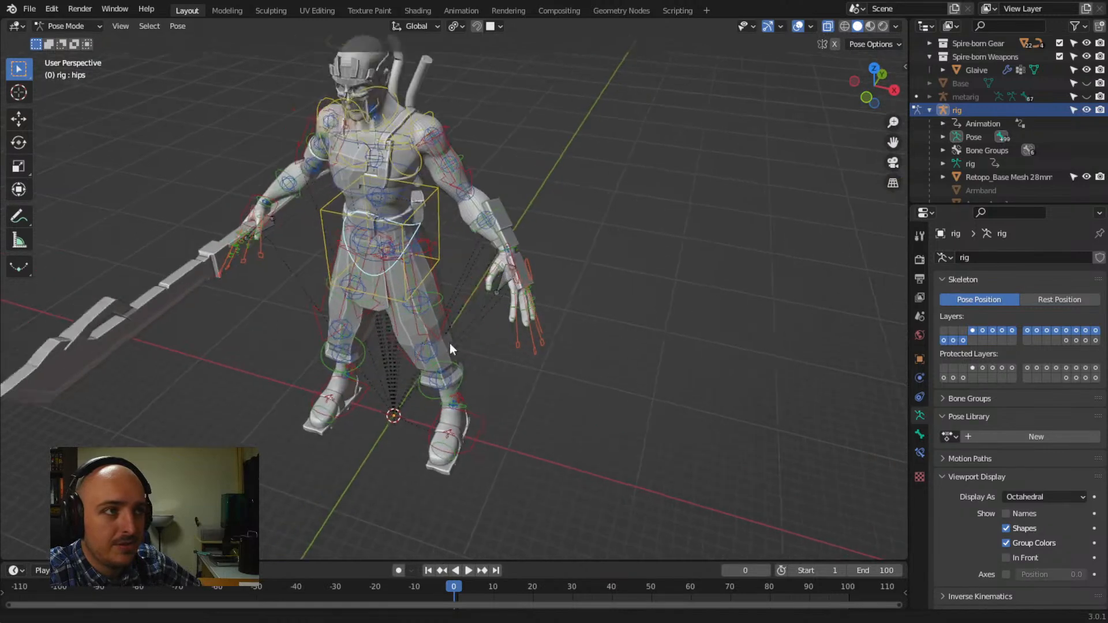
alt+middle_drag(505, 363, 580, 495)
key(r)
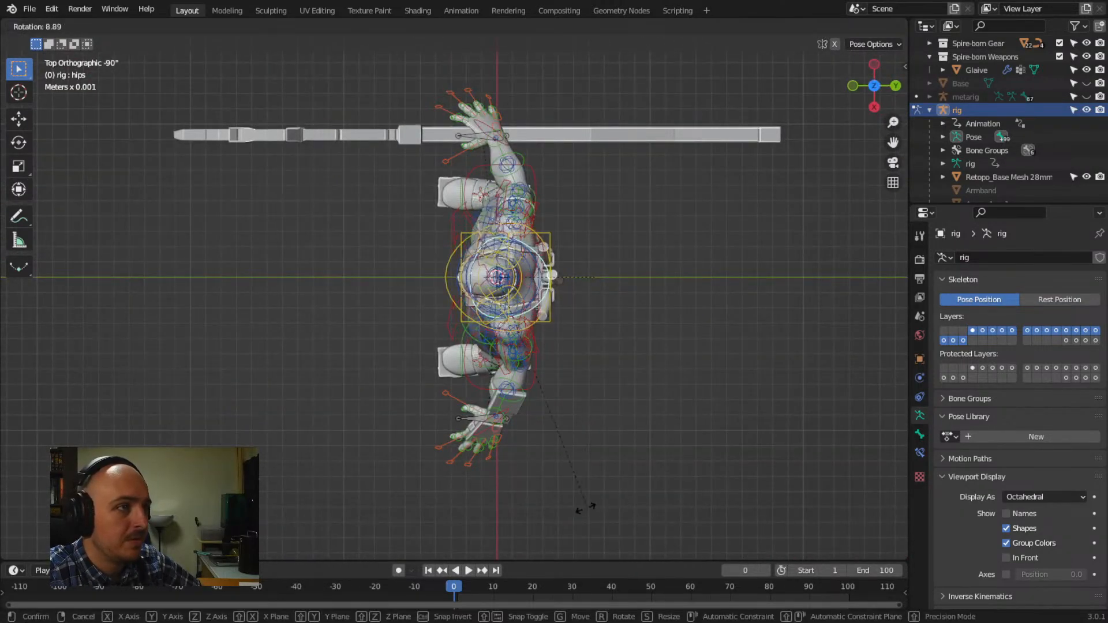
right_click(437, 524)
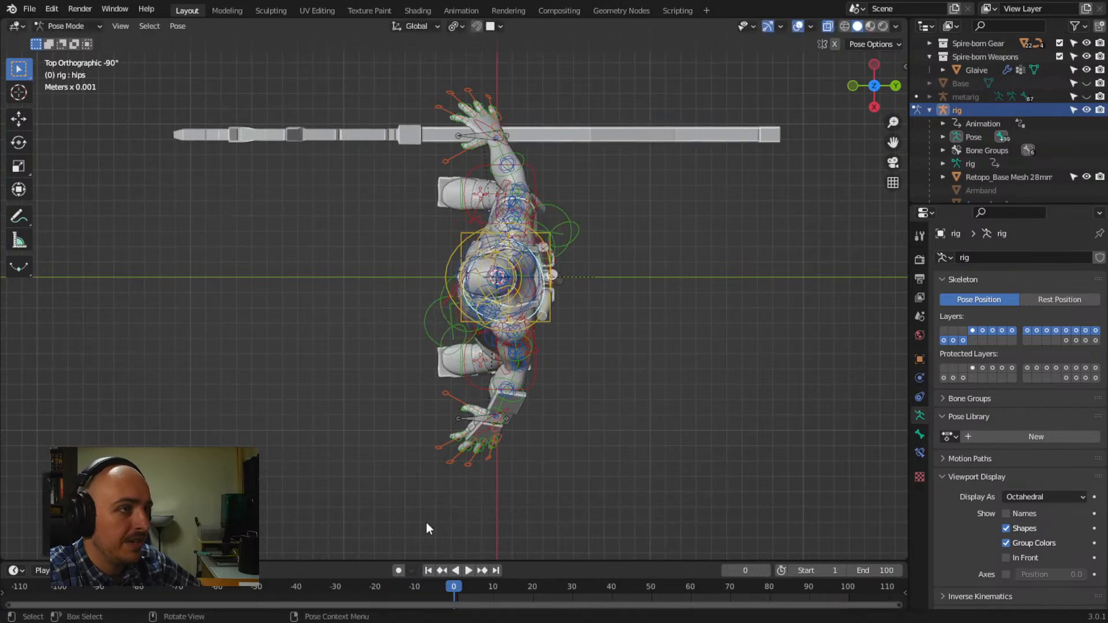
Move the left foot IK control forward and inward from above, and rotate it toward the character's right side
middle_drag(426, 522, 537, 496)
click(541, 496)
alt+middle_drag(455, 380, 526, 442)
key(g)
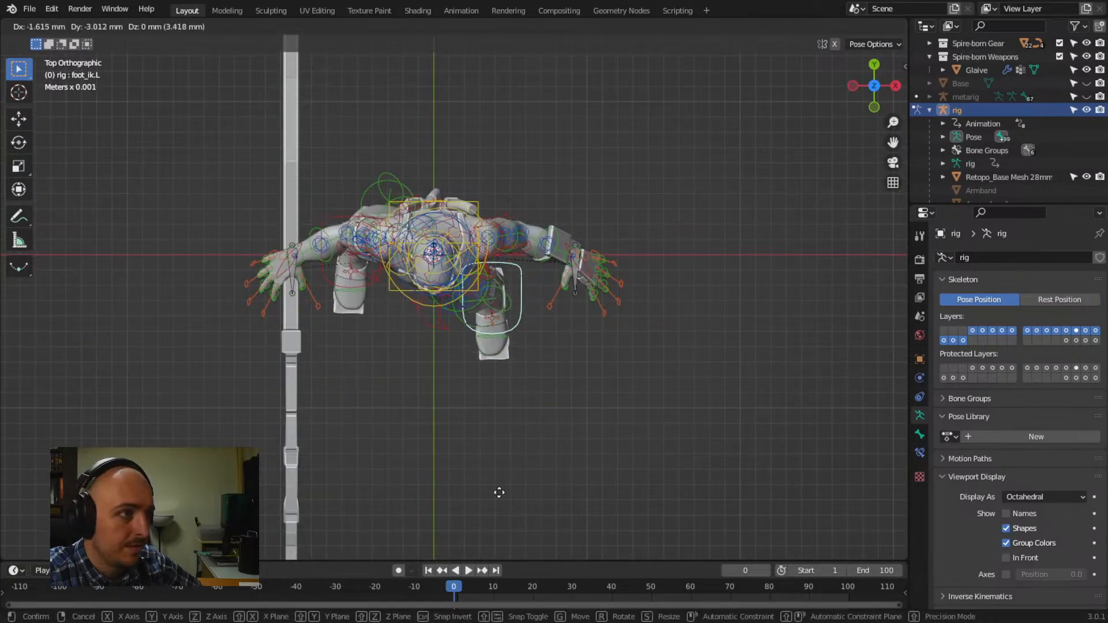
click(491, 514)
key(r)
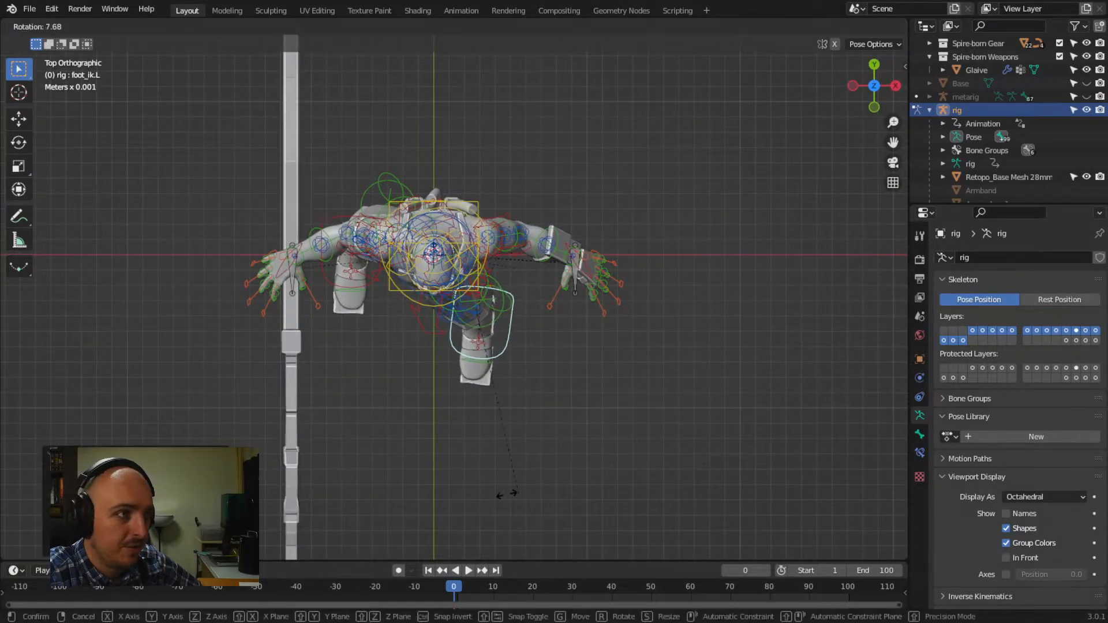
click(496, 467)
mouse_move(496, 466)
middle_down()
mouse_move(491, 354)
mouse_move(500, 366)
mouse_move(434, 398)
mouse_move(479, 457)
middle_up()
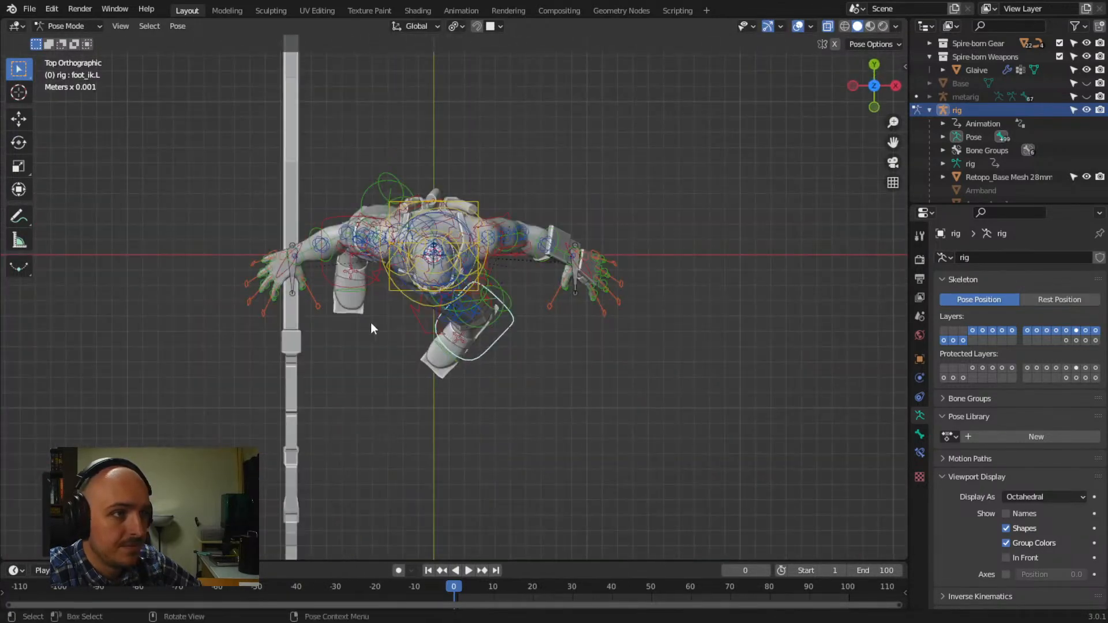
Move the right foot IK control behind the body and inward, and rotate it outward to form a wide stance
click(332, 281)
key(g)
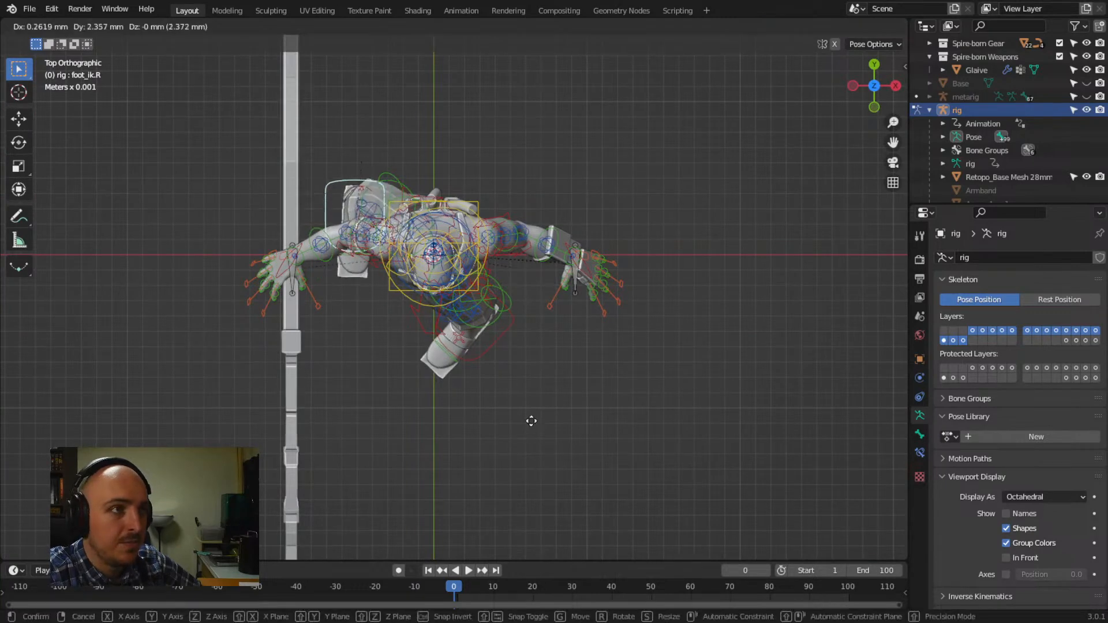
key(r)
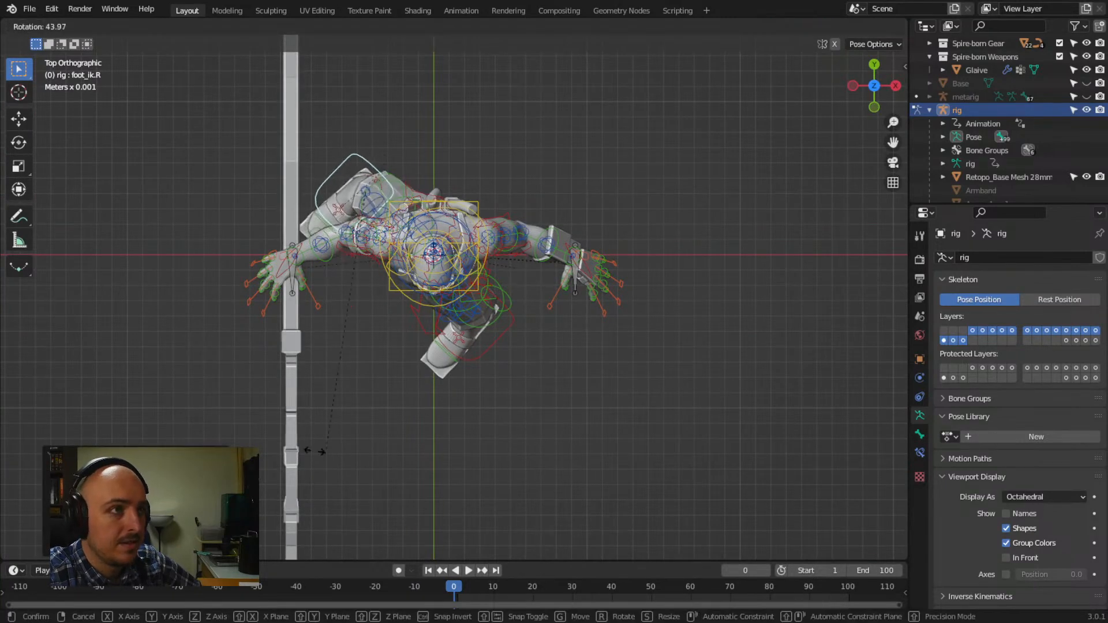
click(269, 426)
middle_drag(269, 427, 461, 442)
key(g)
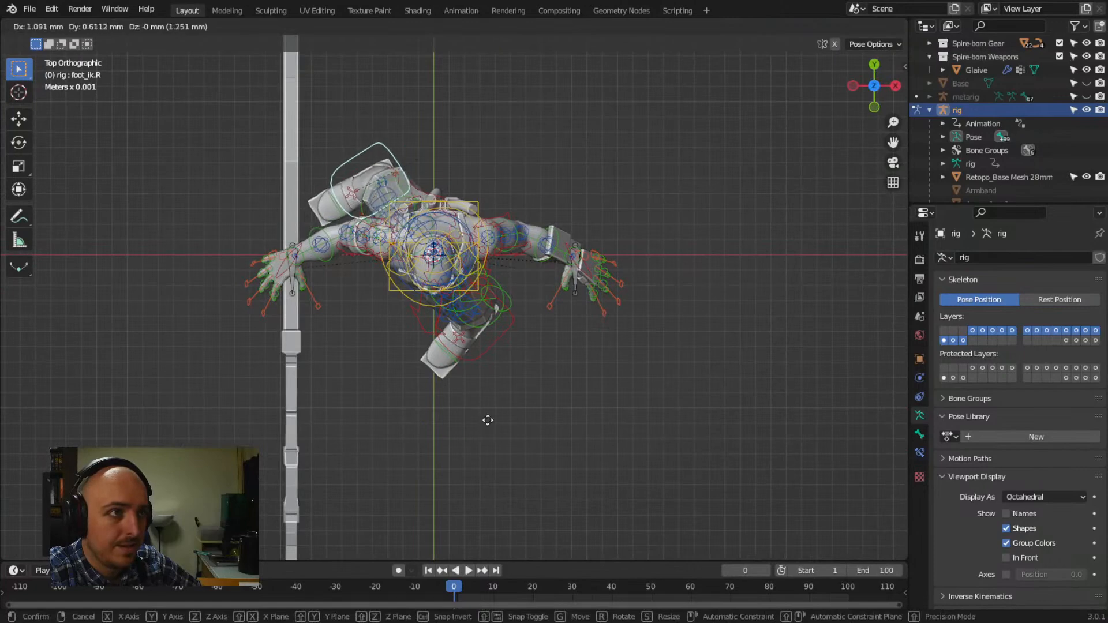
click(493, 437)
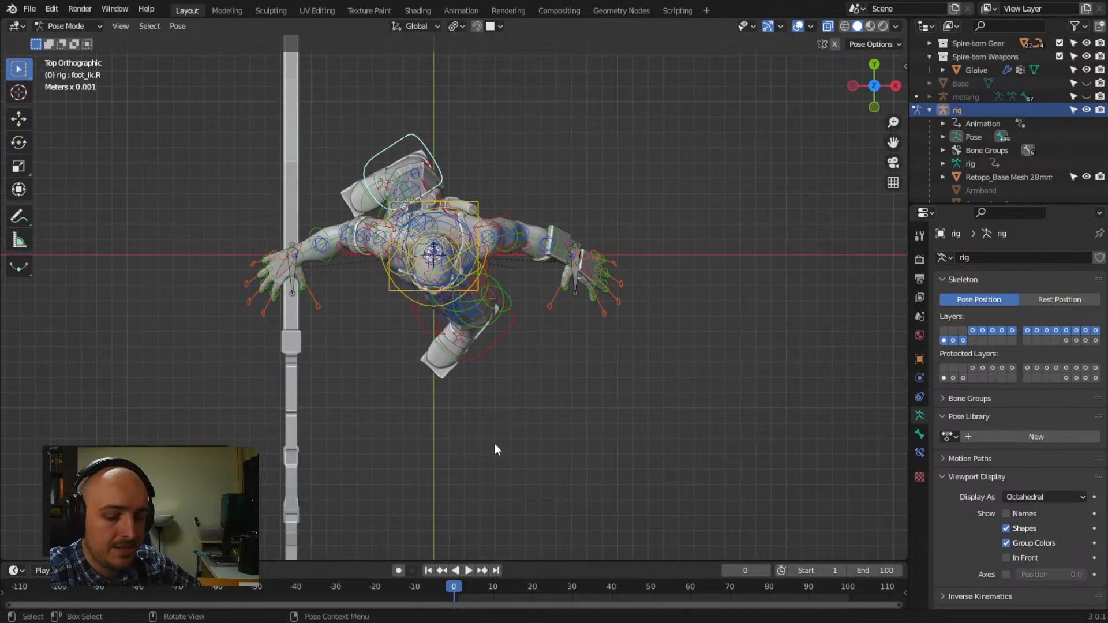
key(r)
click(335, 470)
middle_drag(335, 471, 465, 280)
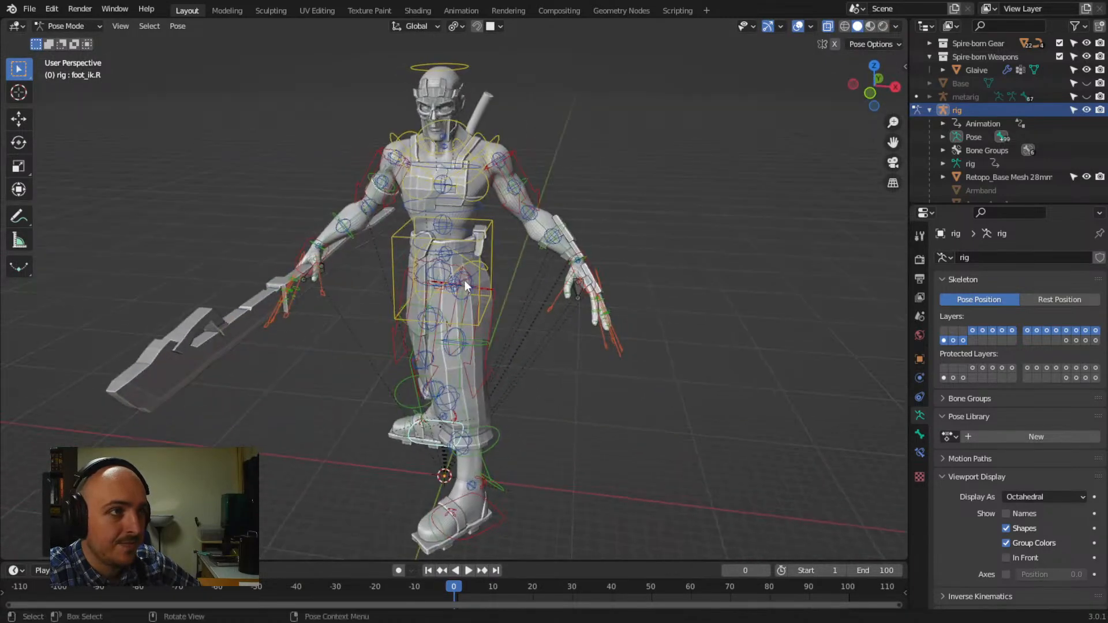
Lower the torso control about 1 mm from the front view to bend the knees slightly
click(490, 227)
key(KP_1)
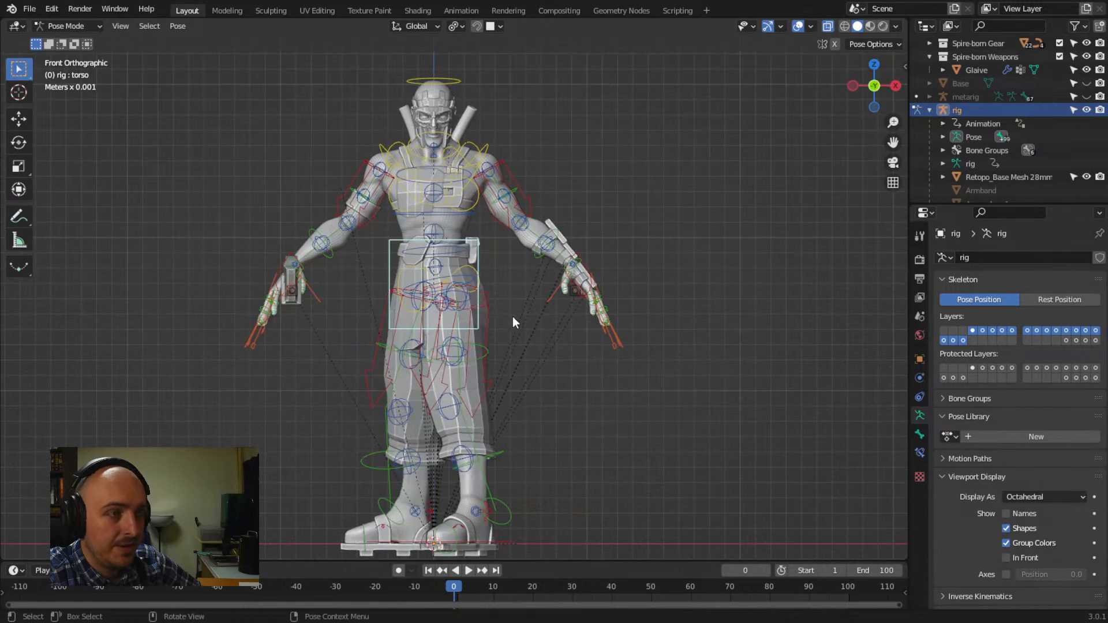
key(g)
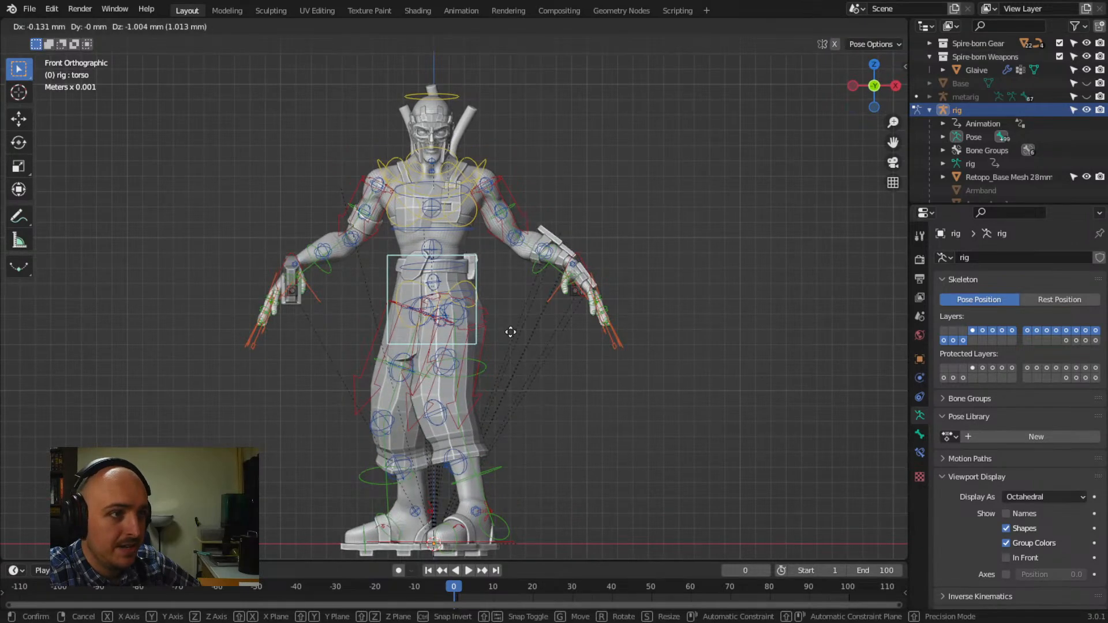
right_click(511, 332)
Rotate the right thigh IK control to turn the right knee outward over the right foot
middle_drag(494, 411, 618, 425)
click(395, 409)
middle_drag(453, 422, 388, 427)
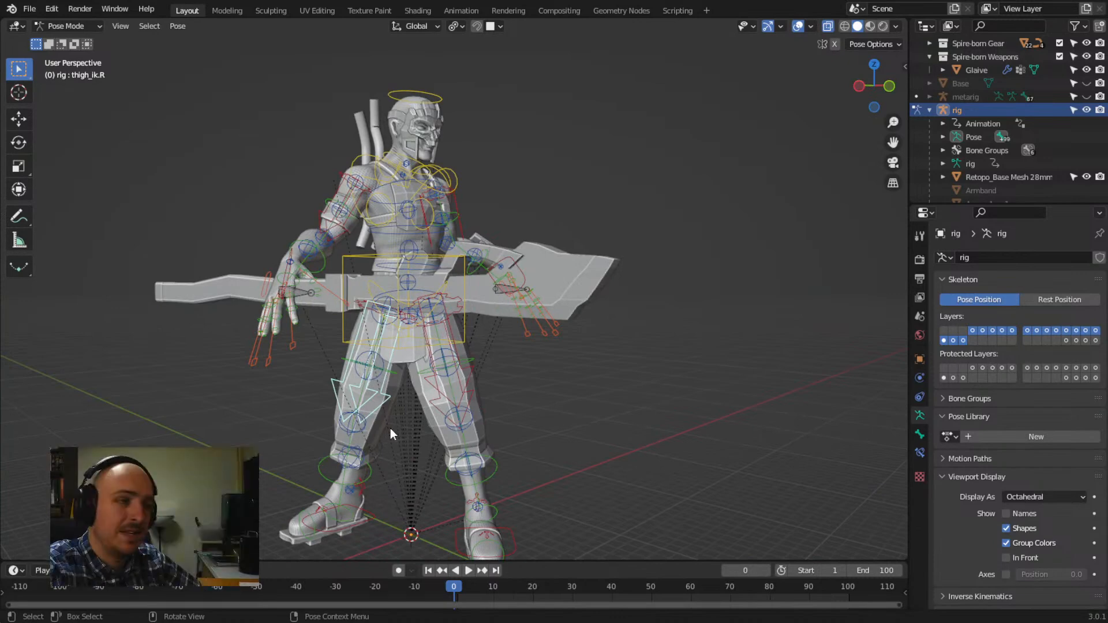
middle_drag(390, 429, 497, 418)
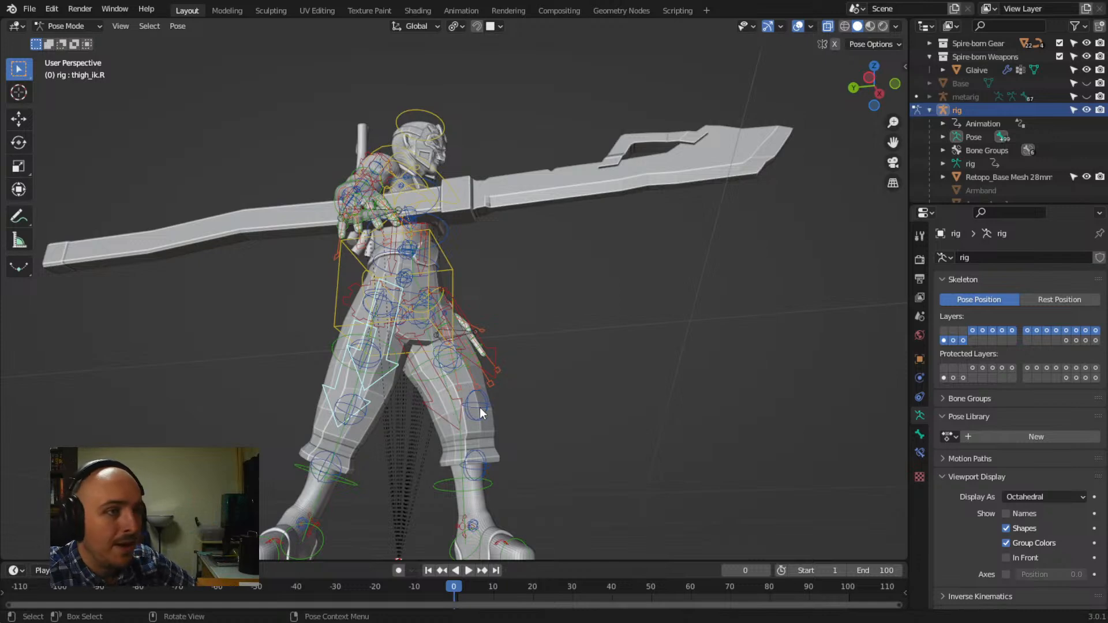
middle_drag(480, 408, 545, 406)
key(r)
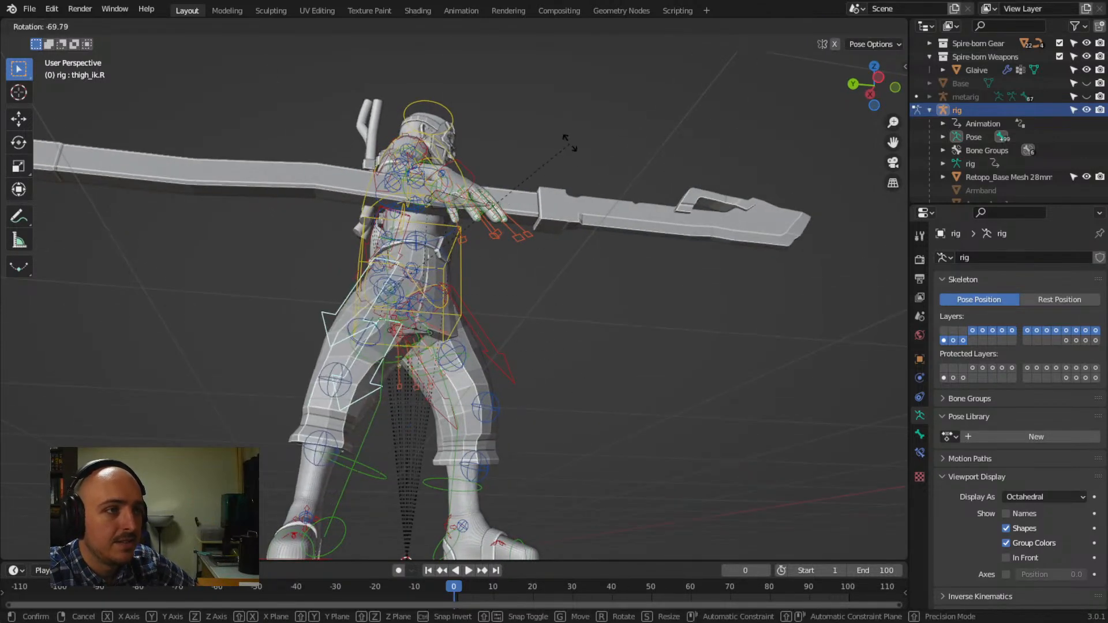
click(548, 370)
middle_drag(548, 370, 496, 451)
middle_drag(539, 403, 471, 364)
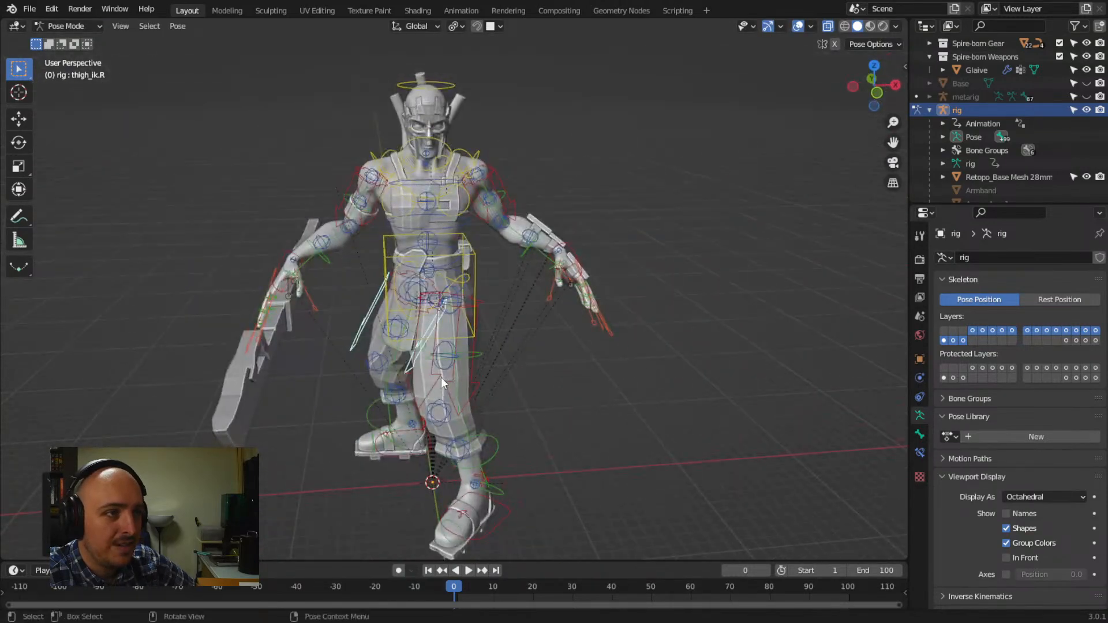
Rotate the left thigh IK control in two passes to adjust the direction of the left knee
click(441, 378)
middle_drag(567, 403, 621, 412)
key(r)
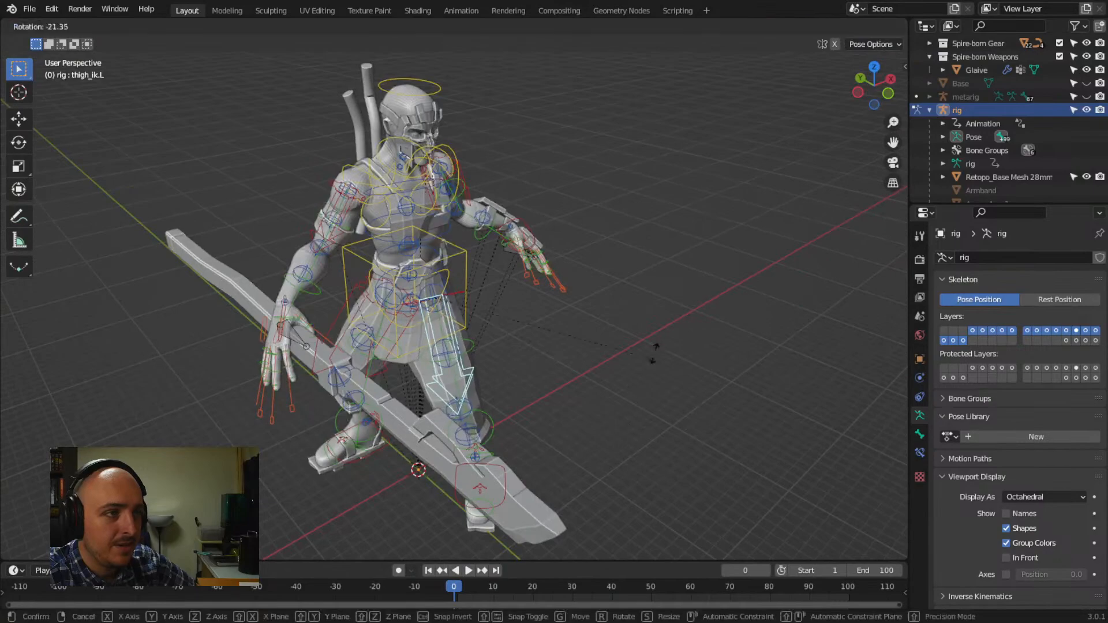
click(607, 239)
middle_drag(608, 239, 581, 339)
key(r)
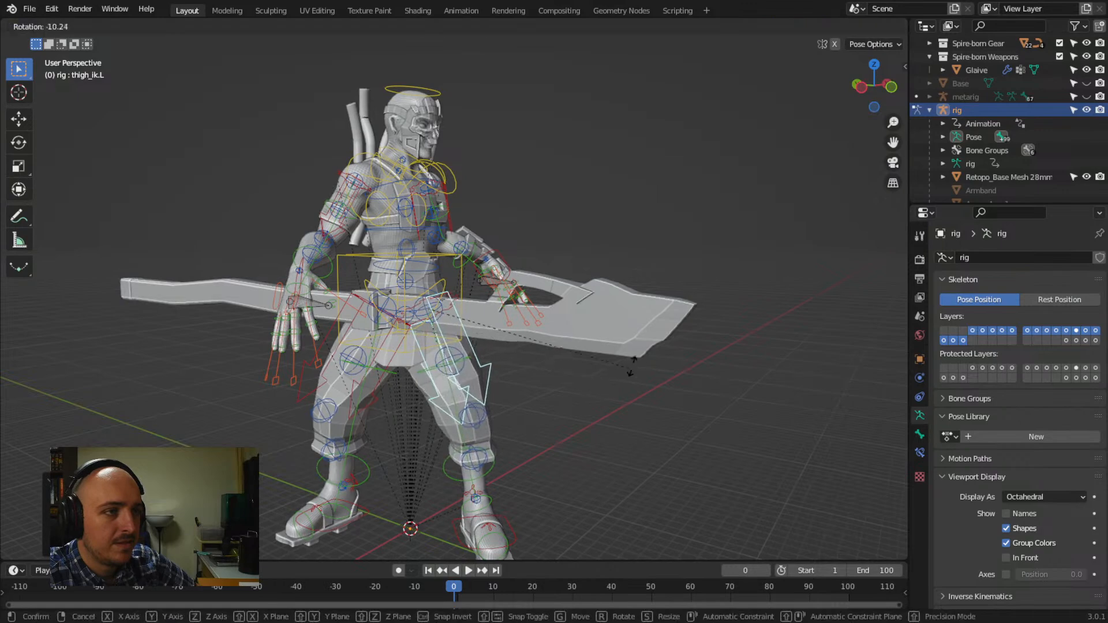
click(516, 460)
Rotate the left foot IK control from above so the toes point more toward the front
middle_drag(517, 460, 469, 423)
click(477, 412)
key(KP_7)
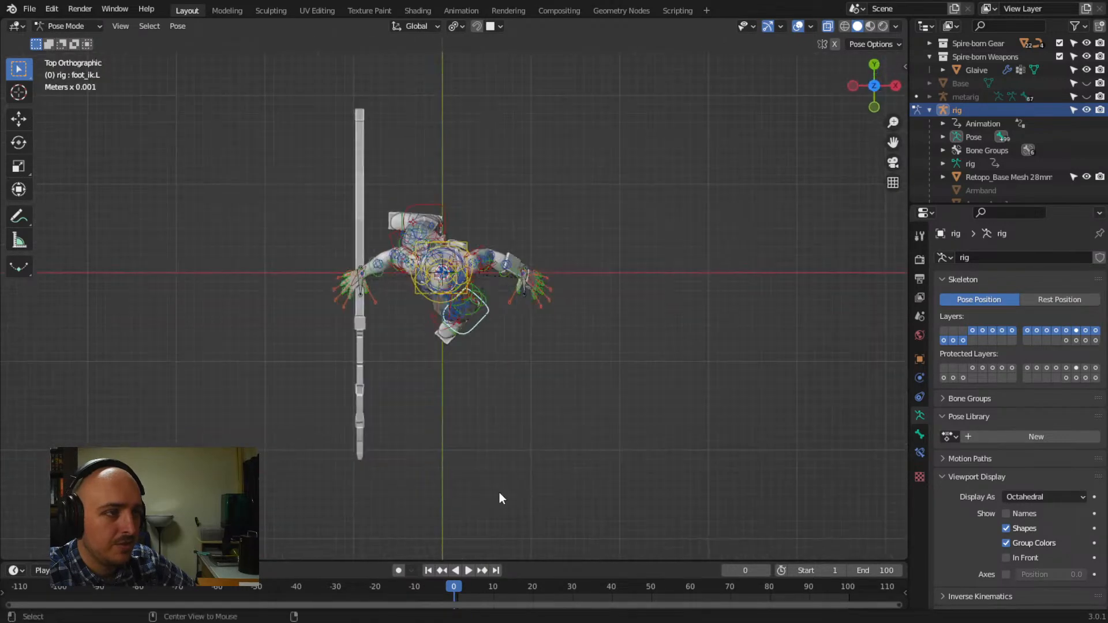
key(r)
click(564, 465)
Rotate the chest control from above to twist the upper body toward the character's right side
middle_drag(564, 465, 598, 311)
middle_drag(530, 316, 480, 302)
click(466, 253)
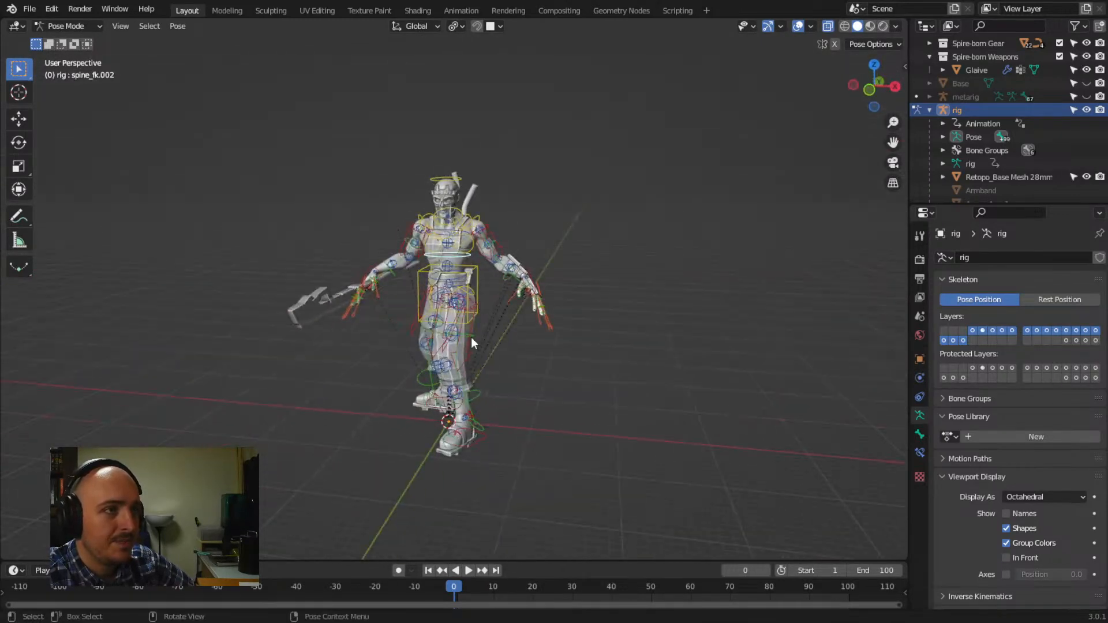
middle_drag(466, 251, 476, 244)
click(478, 249)
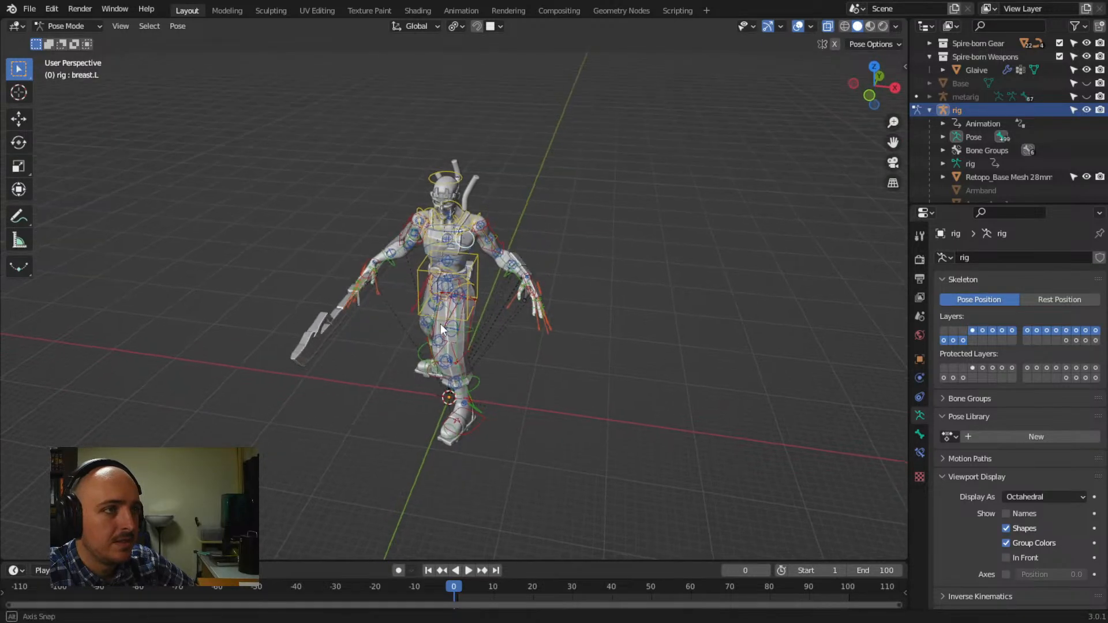
middle_drag(441, 324, 472, 294)
scroll(483, 251, up, 5)
middle_drag(484, 251, 443, 462)
click(413, 316)
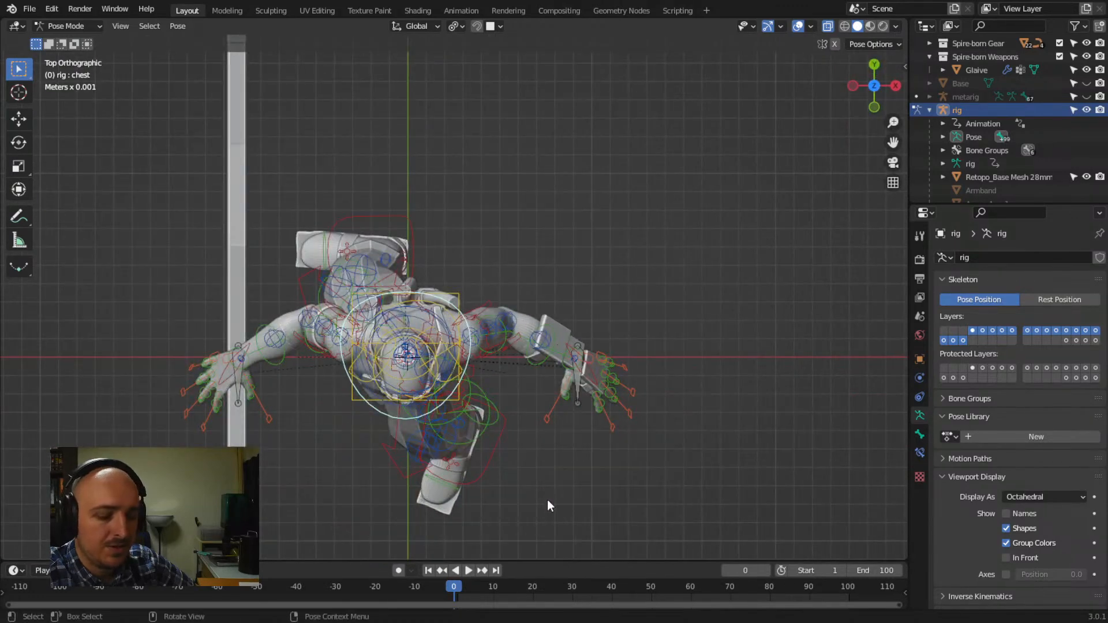
key(r)
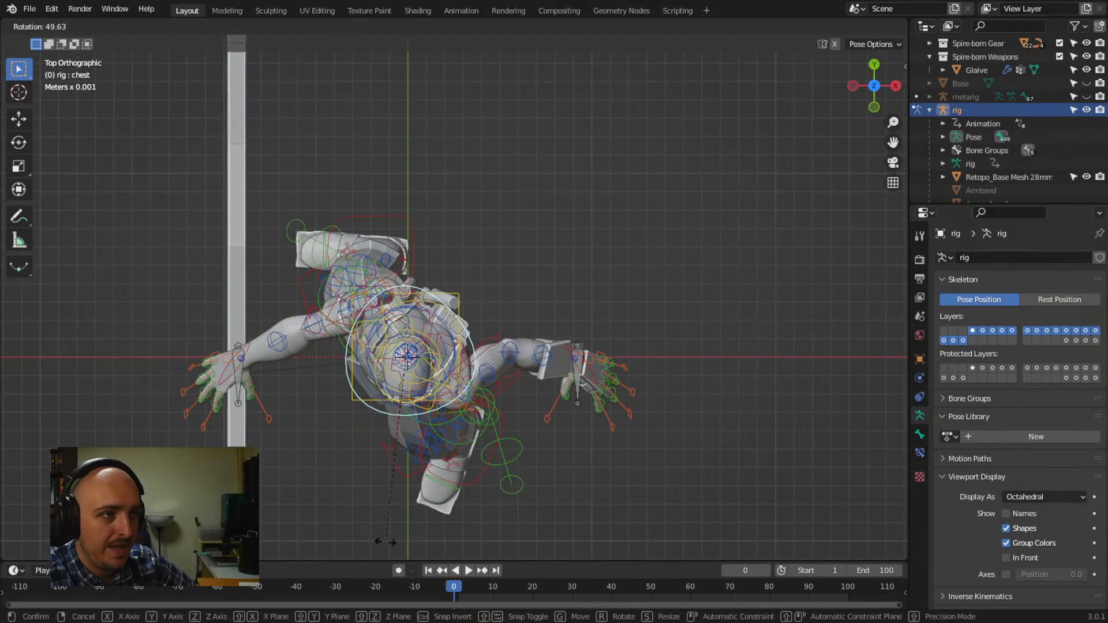
click(344, 529)
Move the right hand IK control backward and slightly up, carrying the glaive with it behind the torso
middle_drag(344, 528, 464, 410)
scroll(431, 373, down, 4)
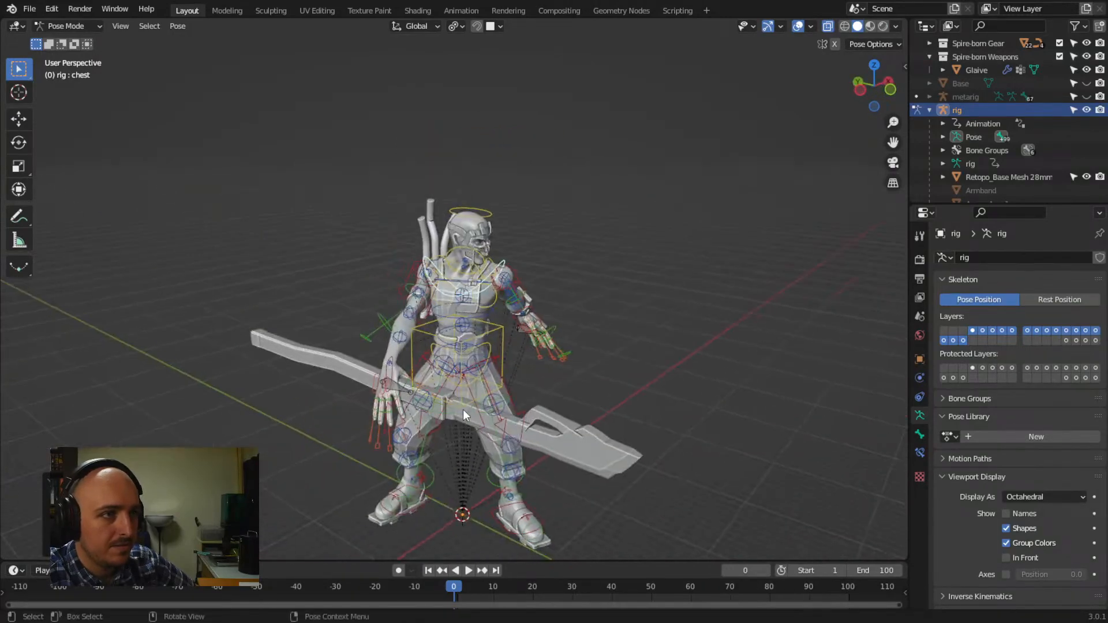
click(383, 370)
middle_drag(384, 371, 467, 396)
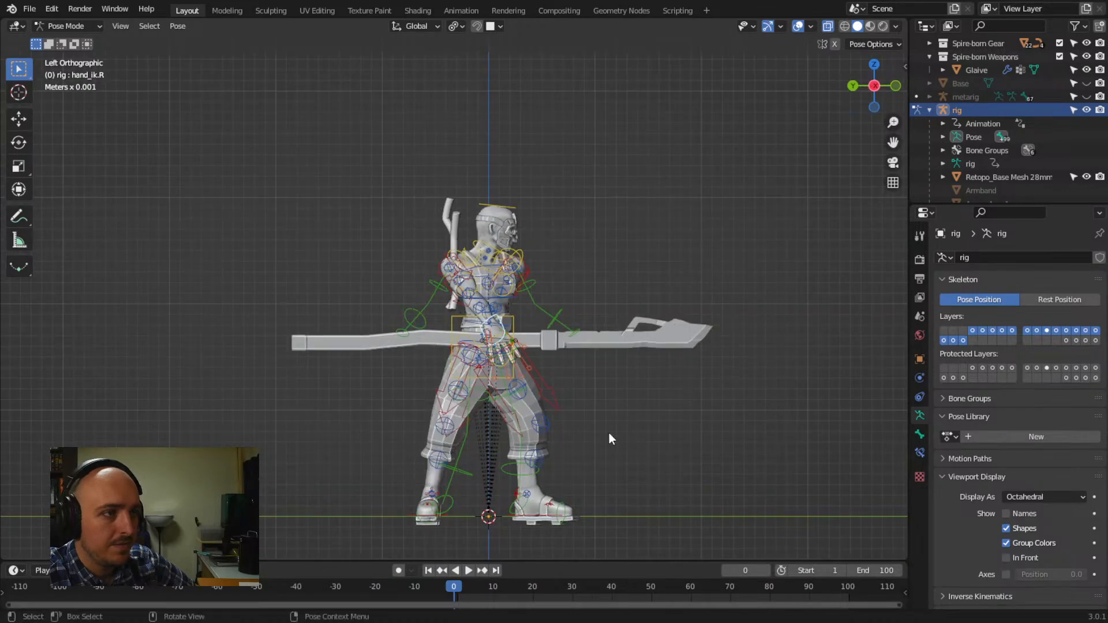
key(g)
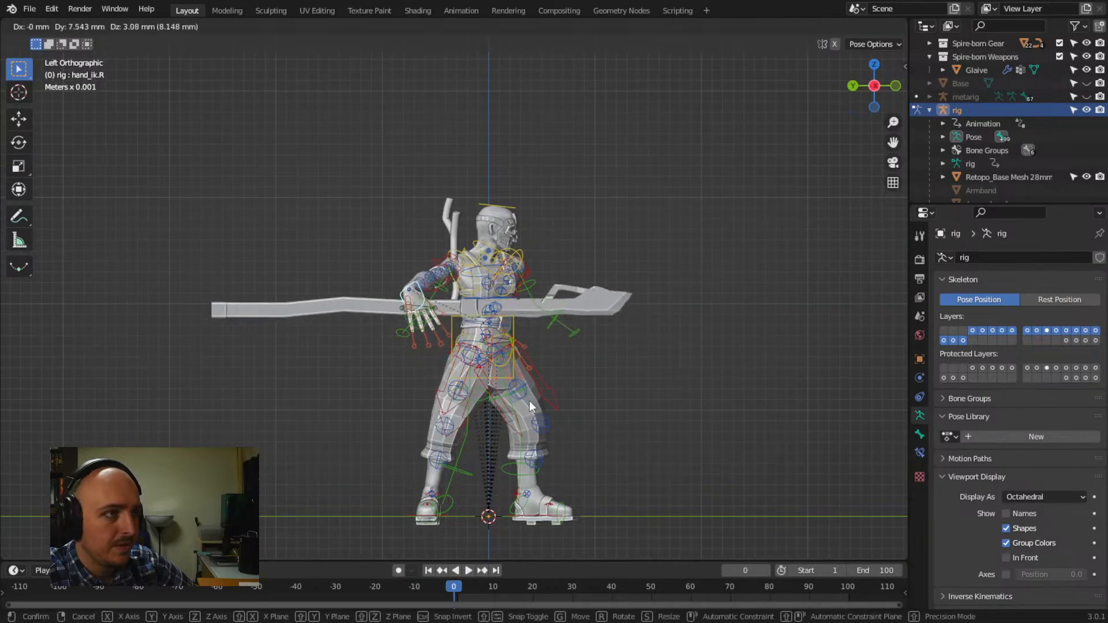
middle_drag(529, 401, 726, 385)
click(616, 435)
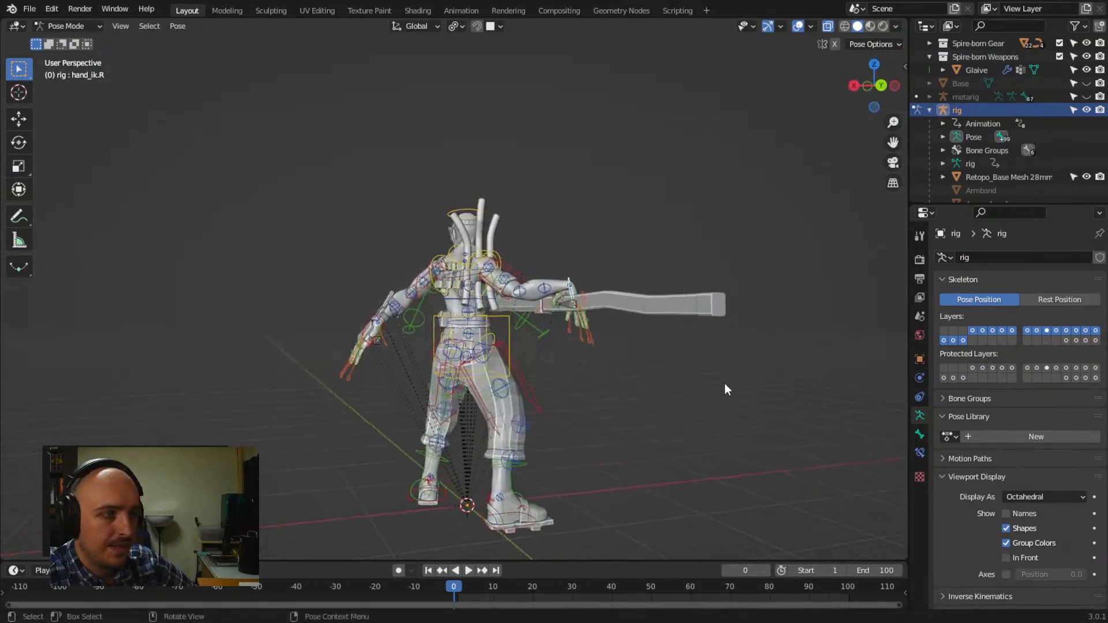
Rotate the right hand IK control in two passes to stand the glaive upright, and adjust the hand's position slightly
key(r)
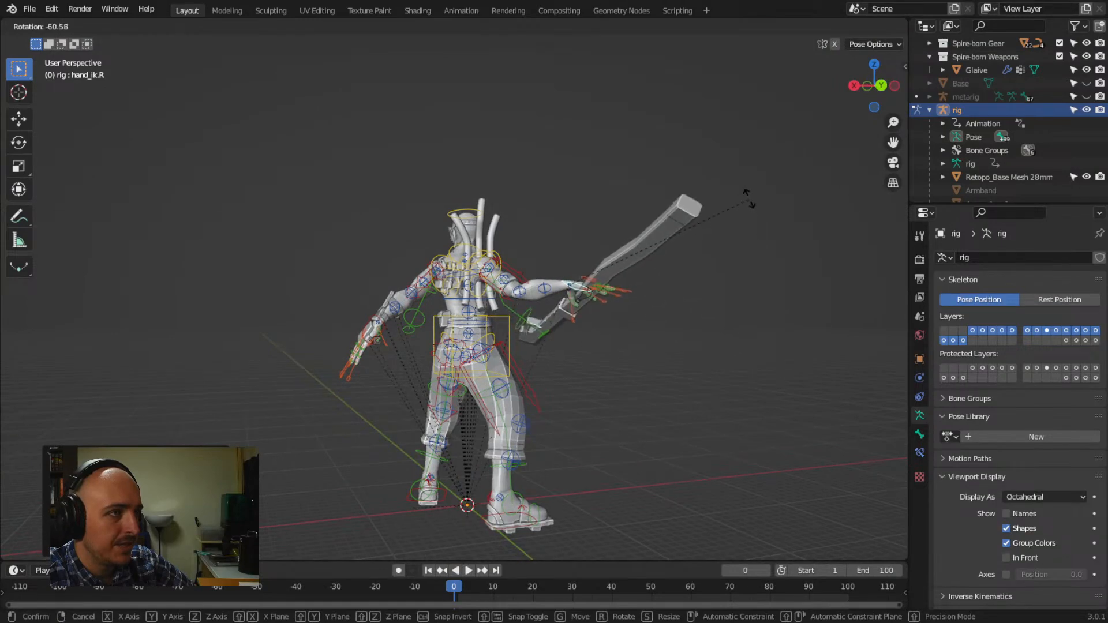
click(751, 202)
middle_drag(661, 356, 563, 348)
key(r)
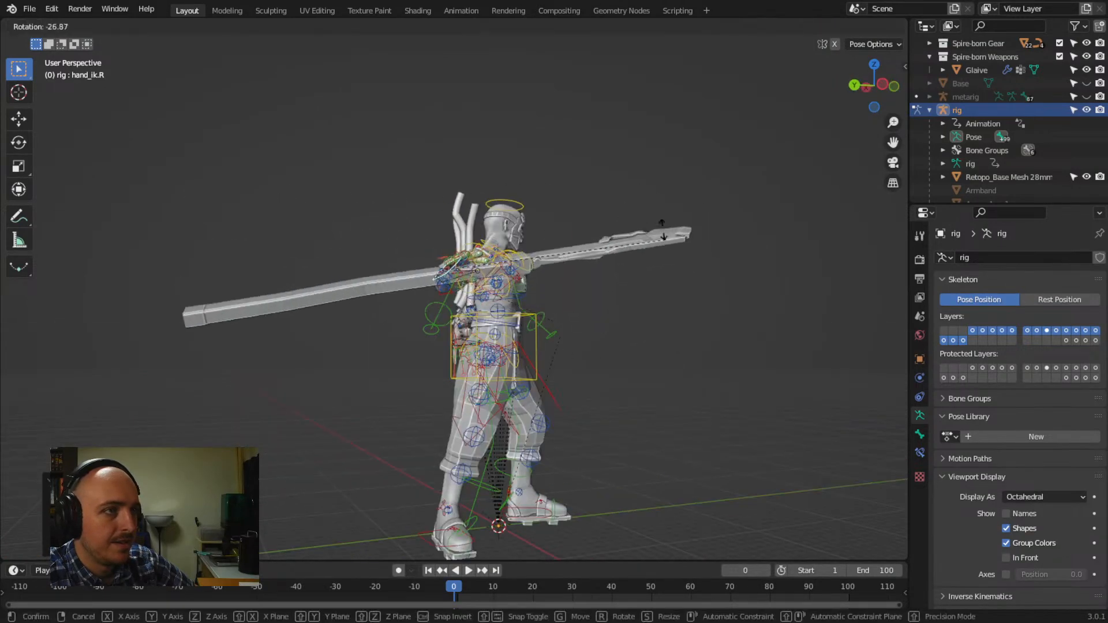
click(485, 181)
middle_drag(484, 181, 614, 316)
key(g)
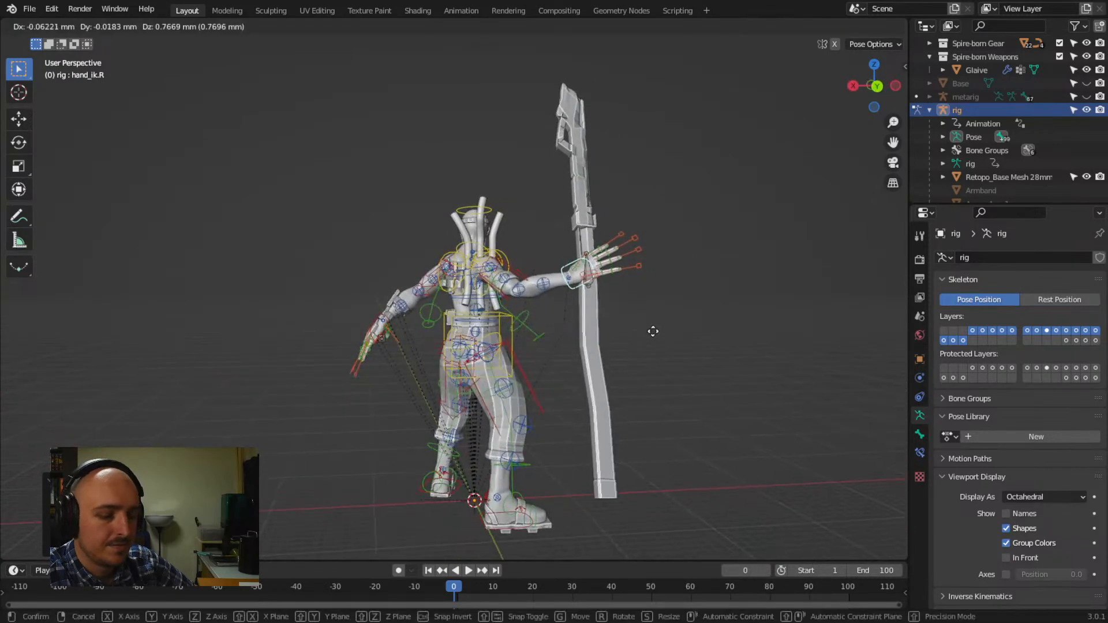
click(632, 316)
Rotate the right hand IK control from the back and side so the glaive leans diagonally with its blade raised
middle_drag(632, 316, 626, 352)
key(r)
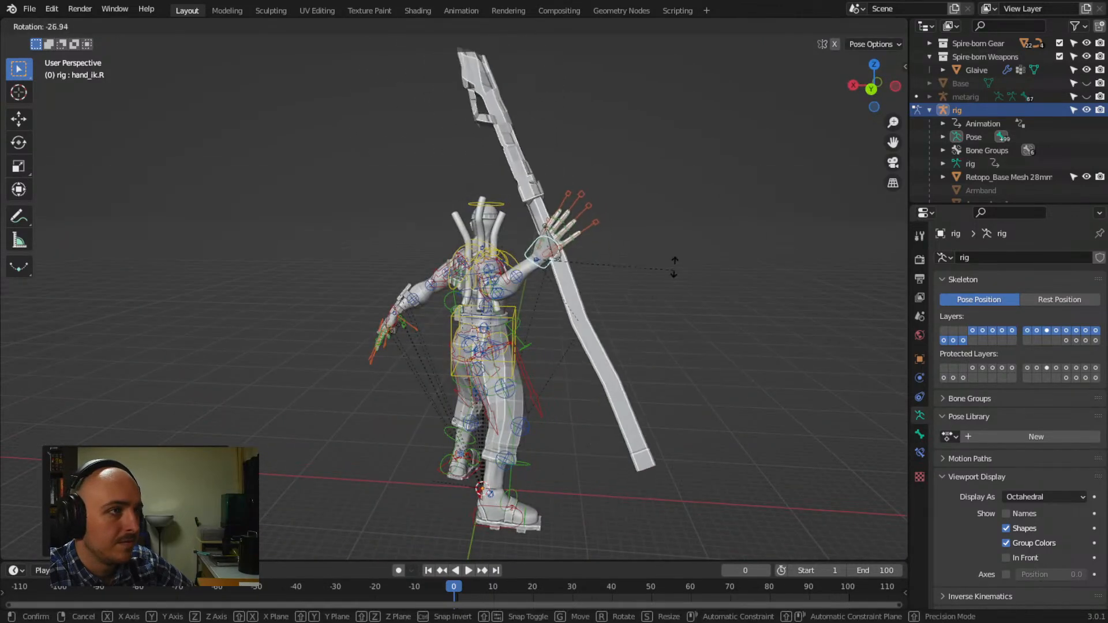
click(674, 240)
middle_drag(675, 238, 630, 250)
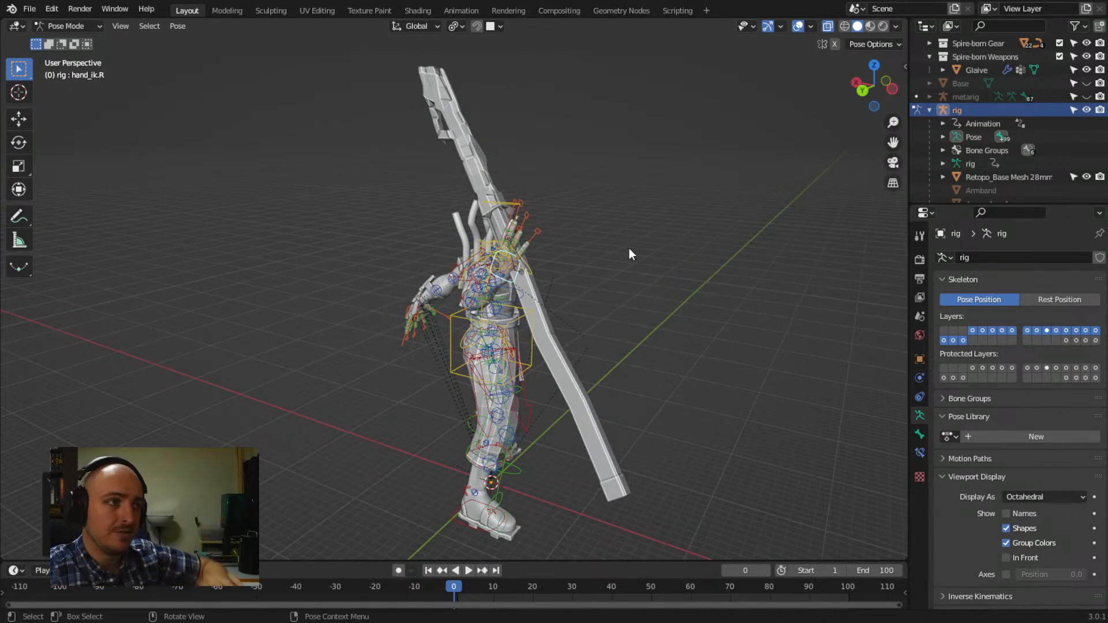
middle_drag(567, 214, 485, 195)
key(r)
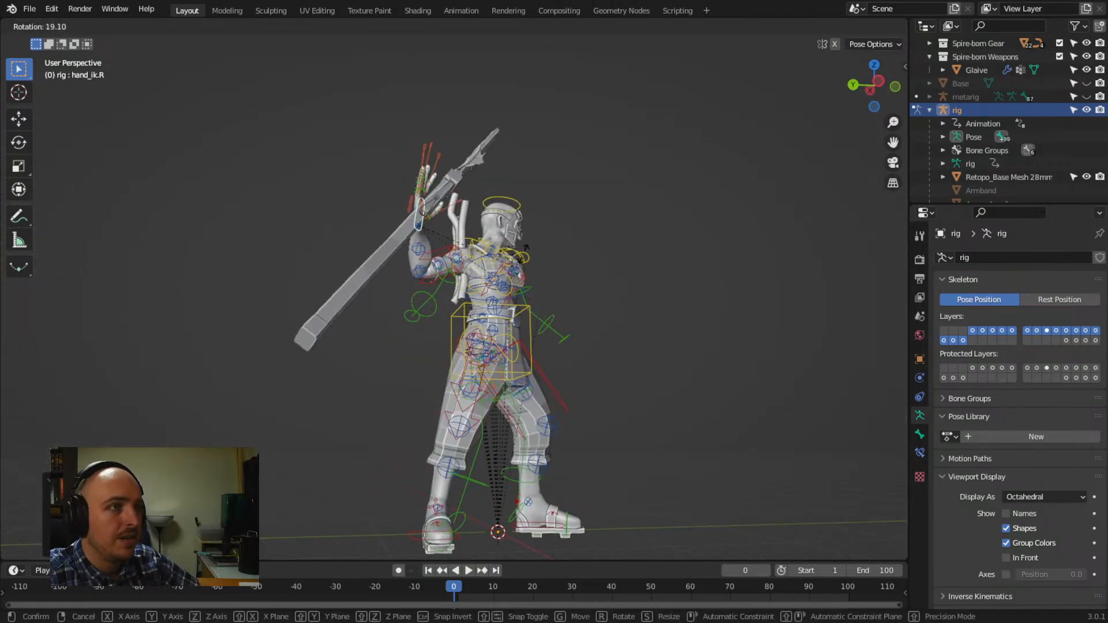
click(538, 252)
Rotate the right upper arm IK control to adjust the direction of the right elbow
middle_drag(537, 252, 415, 280)
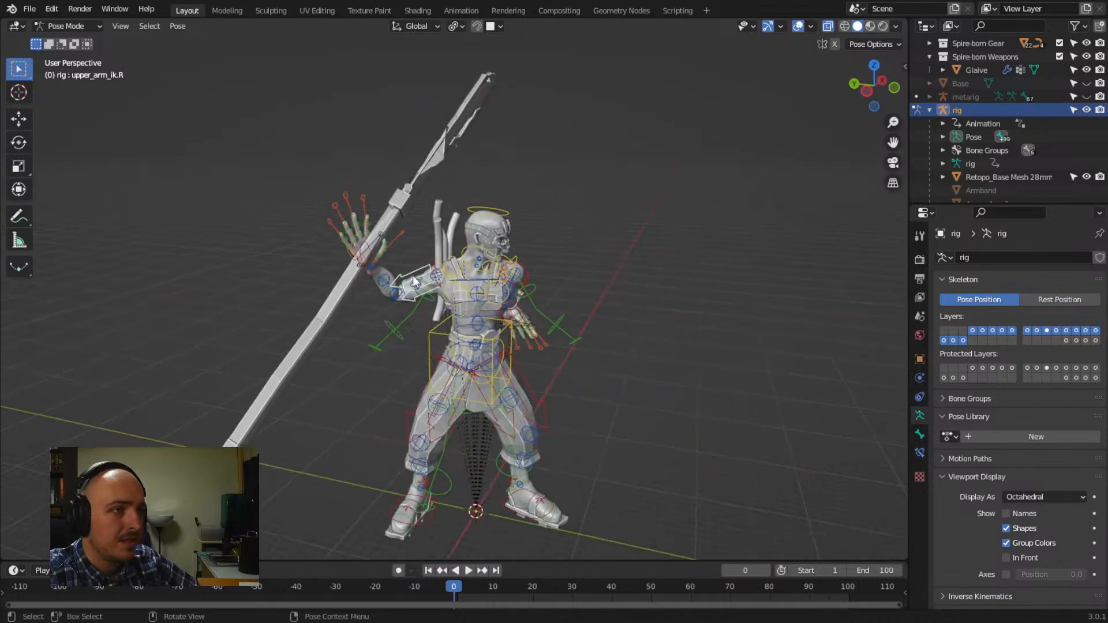
middle_drag(531, 373, 638, 388)
key(r)
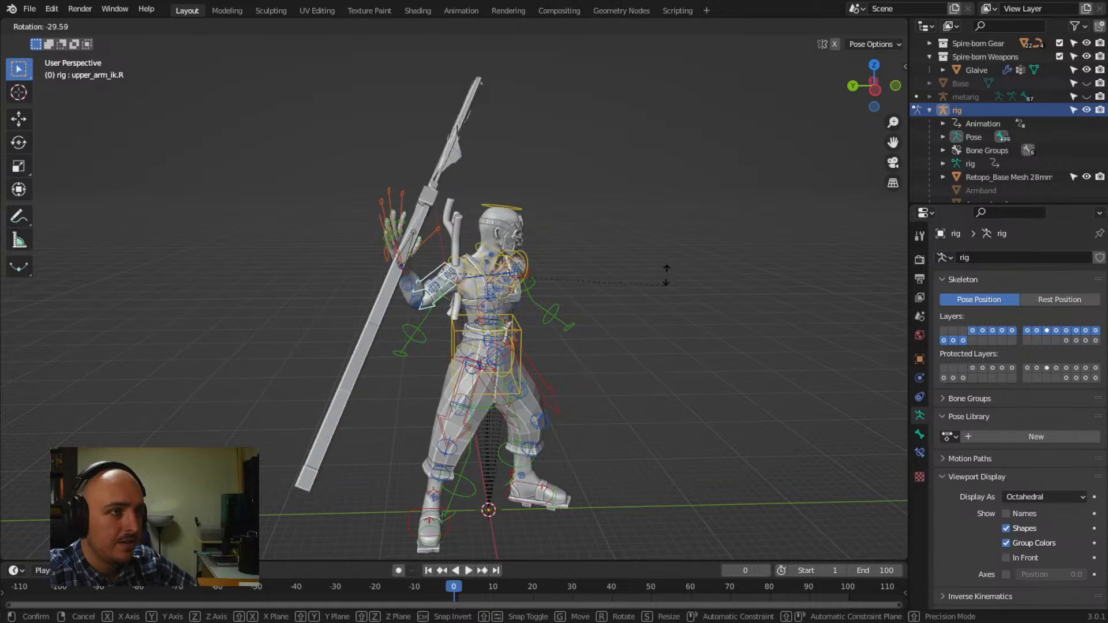
click(645, 266)
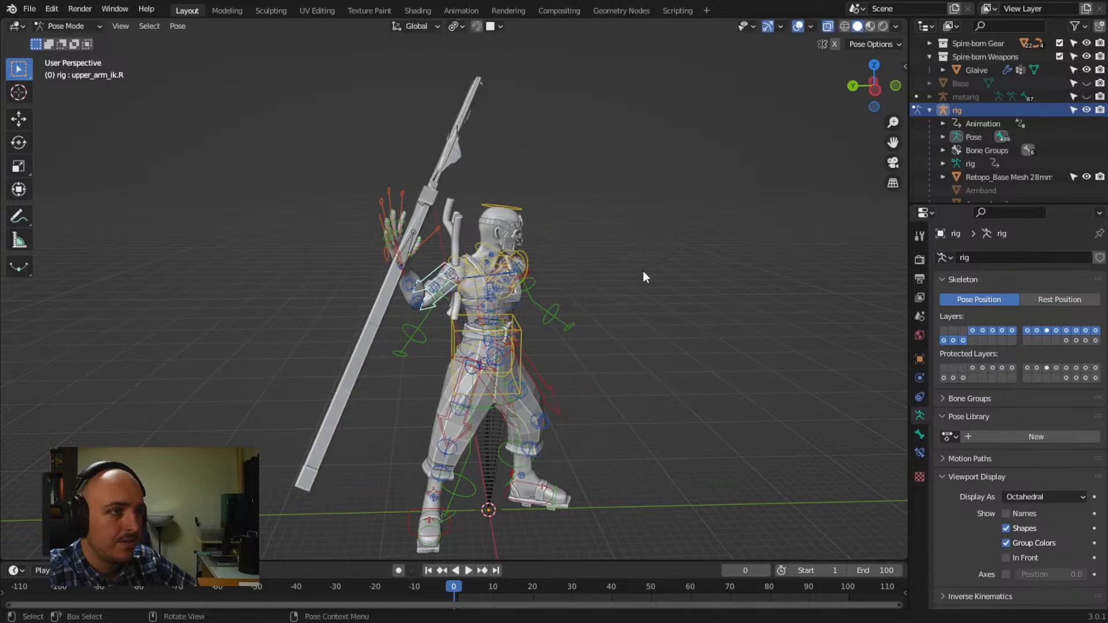
middle_drag(644, 272, 574, 320)
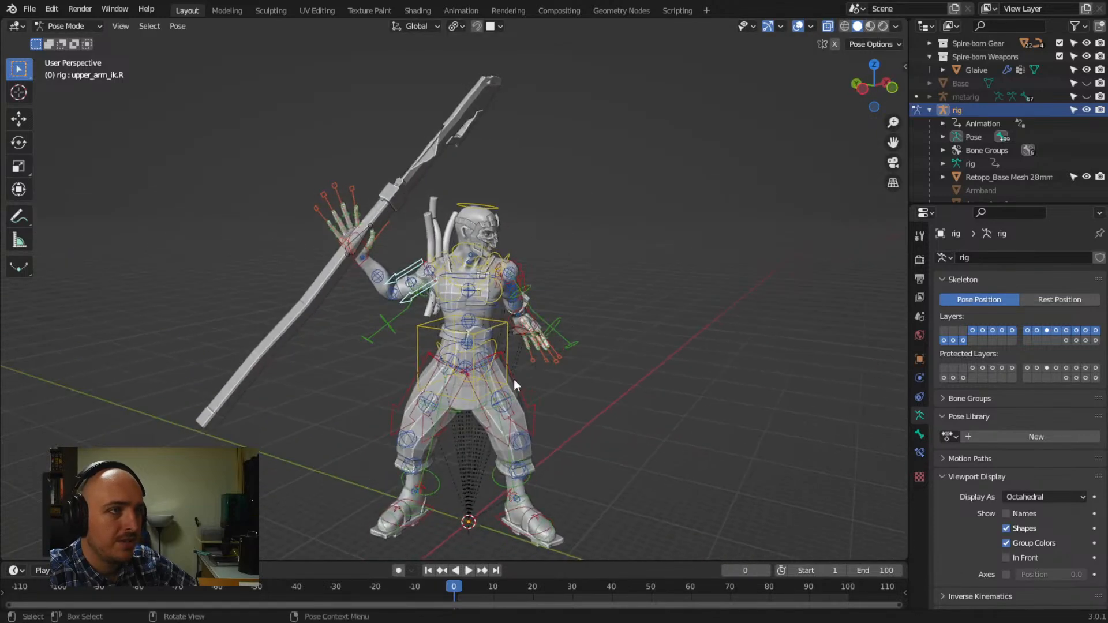
Move the left hand IK control out in front of the torso and rotate the hand
middle_drag(630, 349, 515, 352)
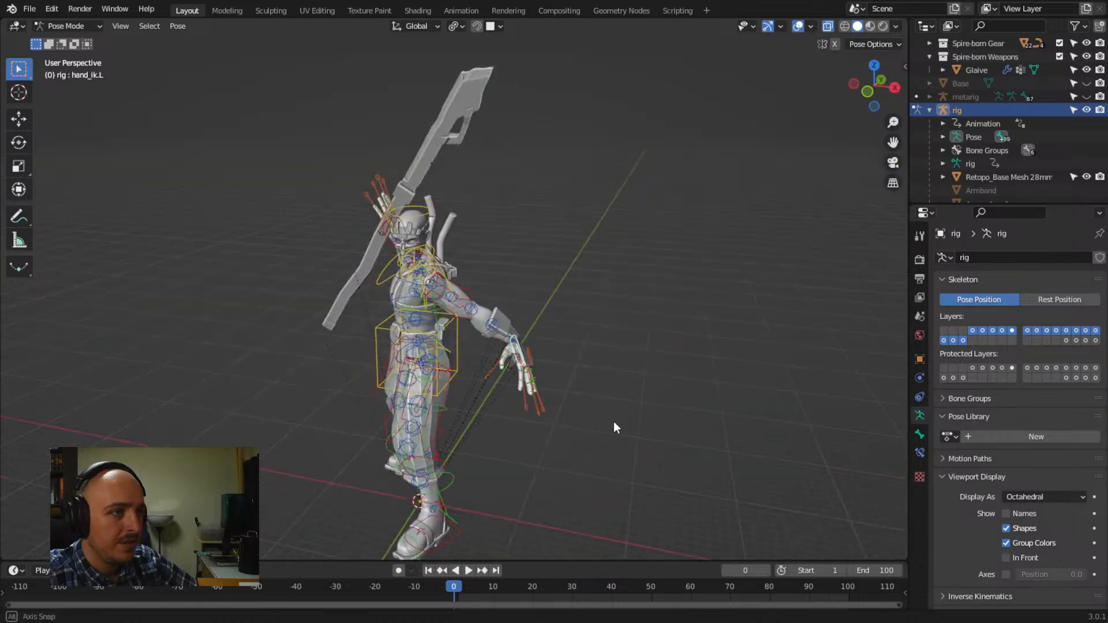
middle_drag(615, 427, 565, 429)
key(g)
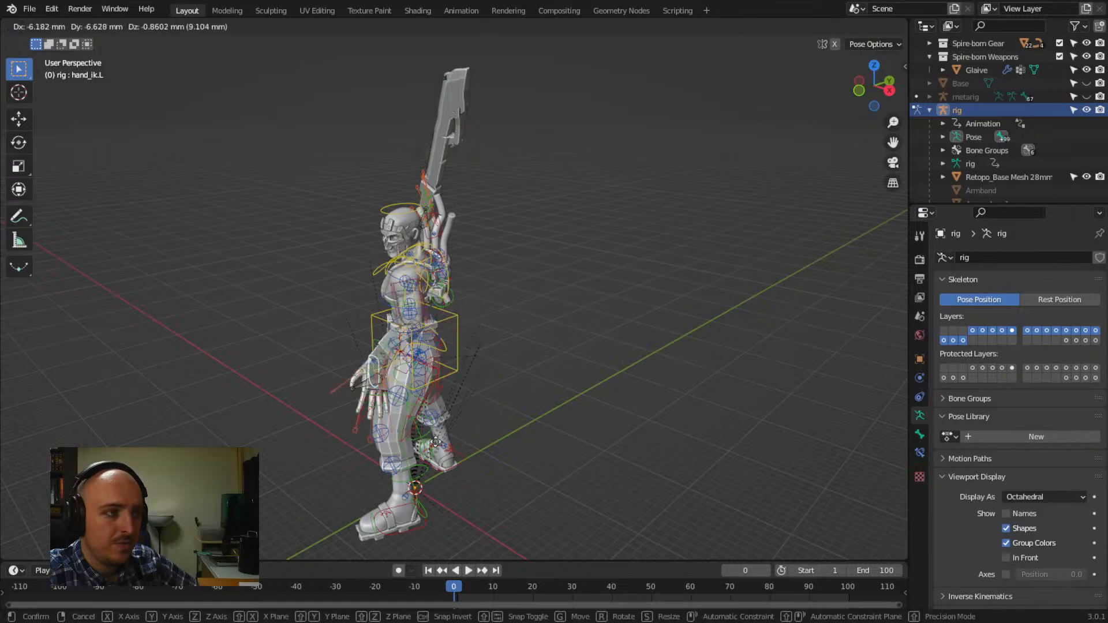
key(r)
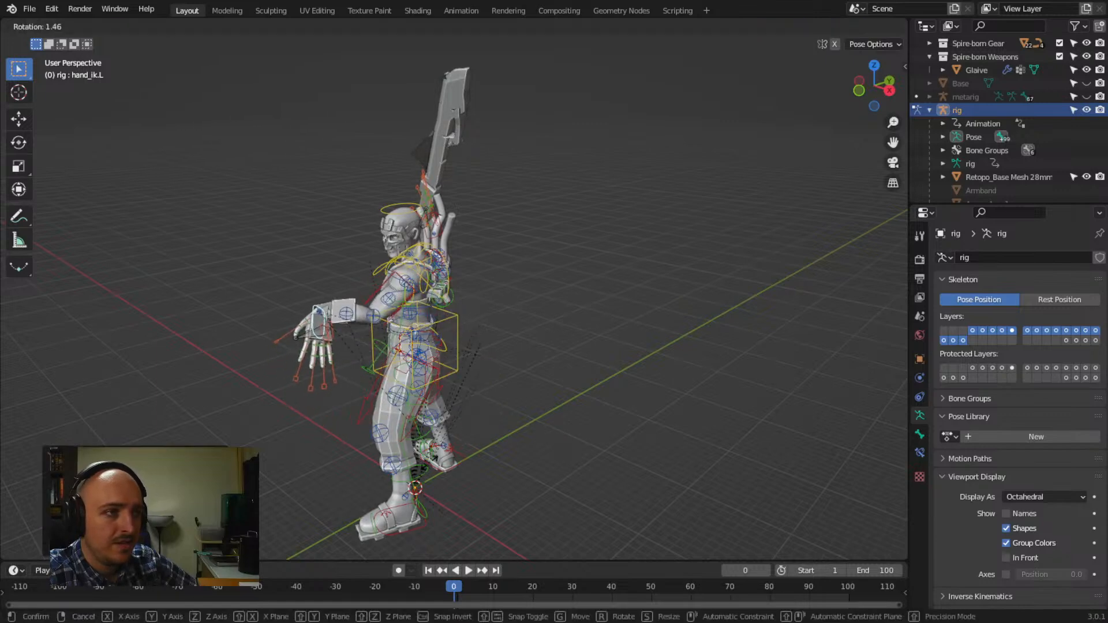
click(226, 403)
Rotate the left hand IK control in two passes so the fingers point upward
middle_drag(408, 427, 541, 385)
key(r)
click(628, 217)
middle_drag(589, 340, 496, 361)
key(r)
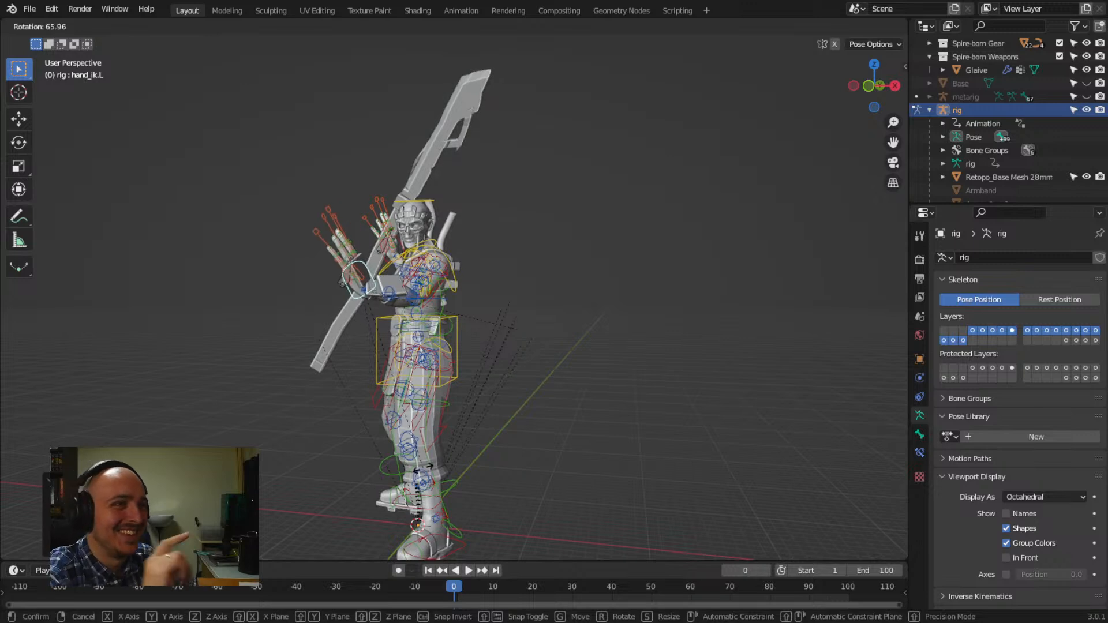
click(369, 489)
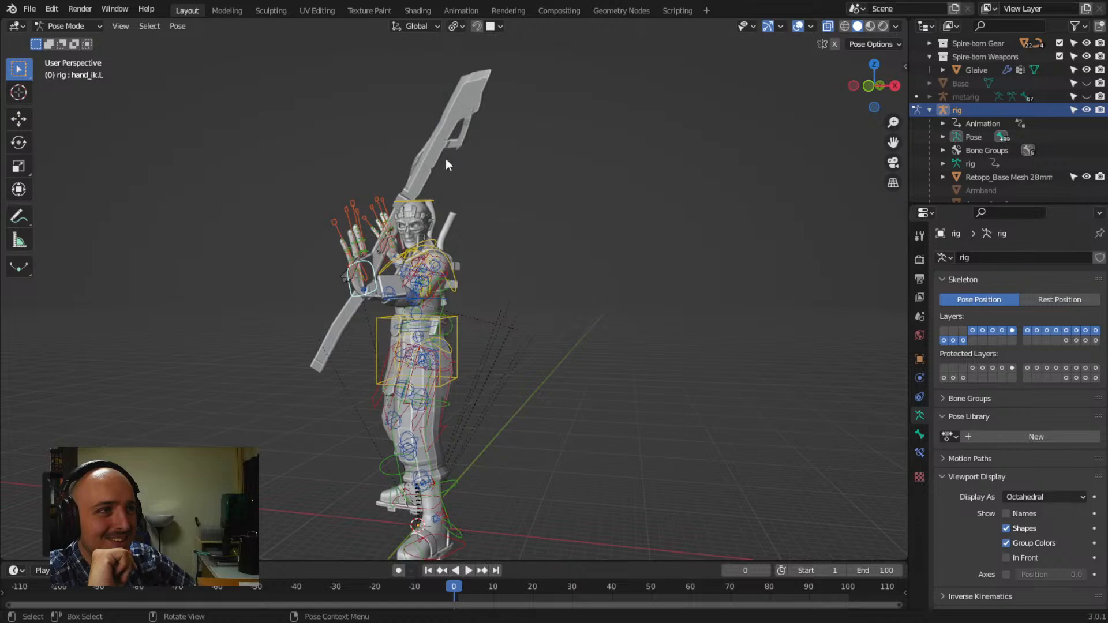
Rotate the left hand IK control from the front to turn the palm inward toward the body
middle_drag(383, 173, 460, 189)
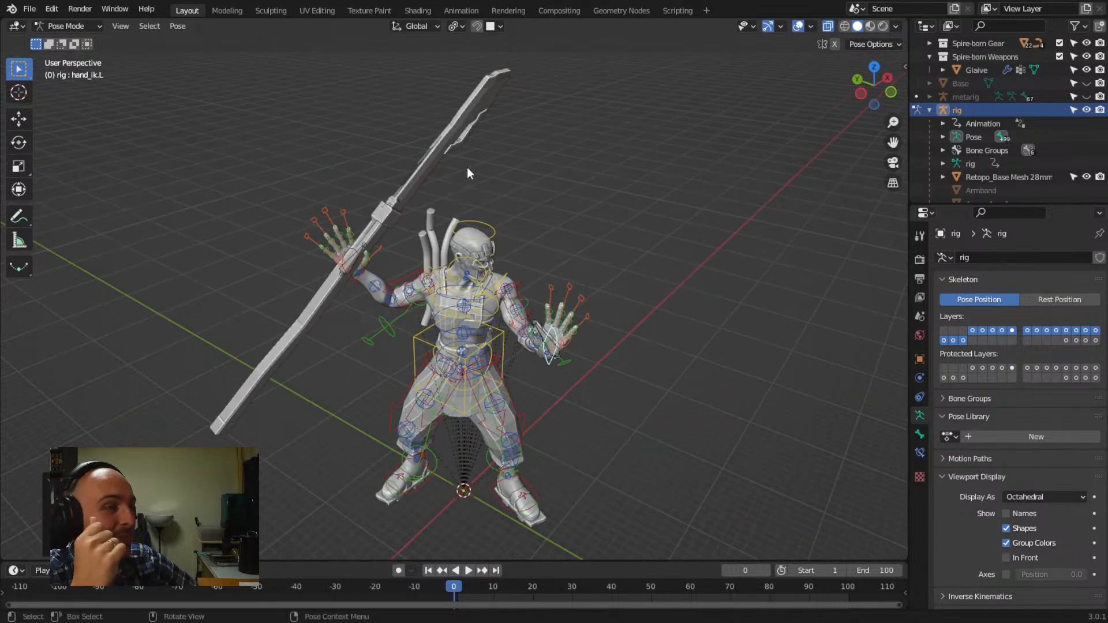
middle_drag(630, 378, 584, 372)
key(r)
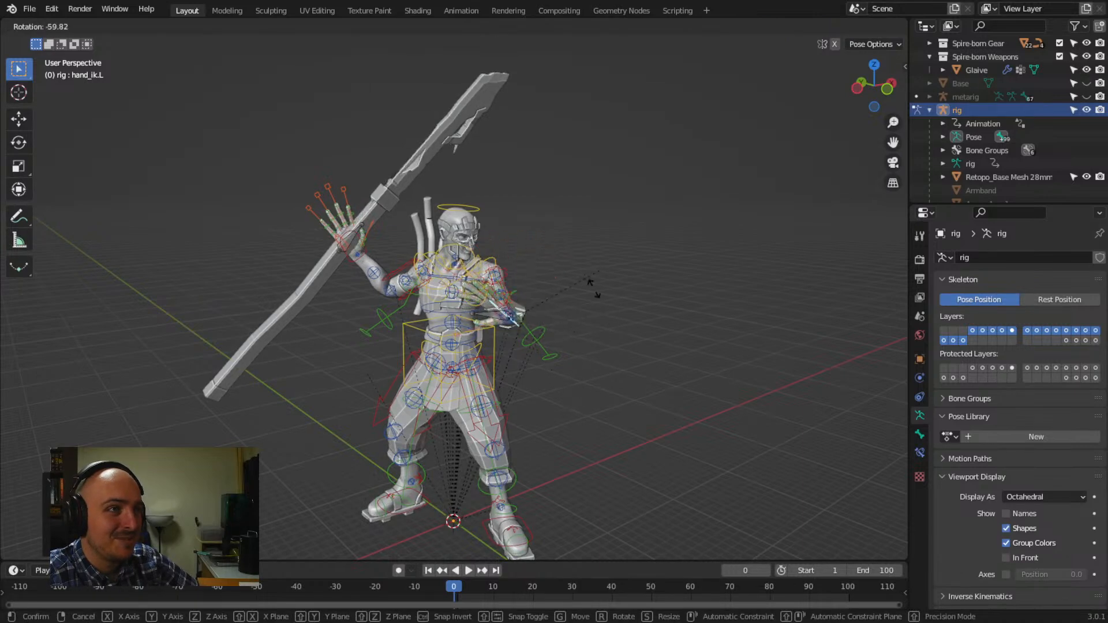
click(604, 315)
mouse_move(607, 436)
middle_down()
mouse_move(526, 446)
mouse_move(607, 432)
middle_up()
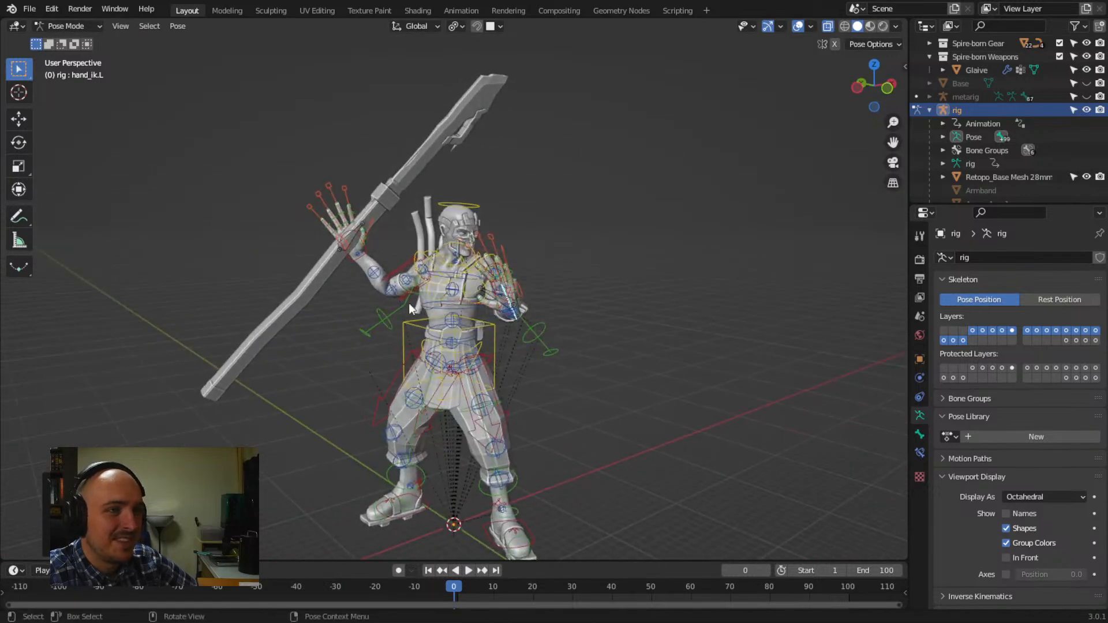
Rotate the right hand IK control in three passes to swing the blade backward and bring the shaft end toward the left hand
click(348, 257)
middle_drag(382, 370, 434, 414)
key(r)
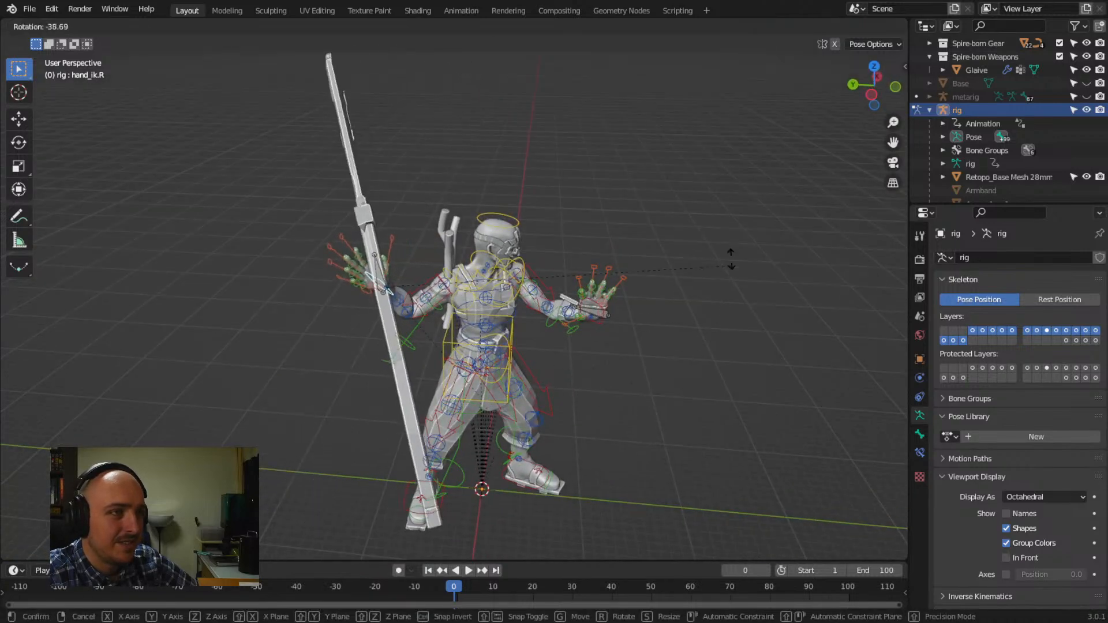
click(721, 200)
middle_drag(578, 382, 574, 464)
key(r)
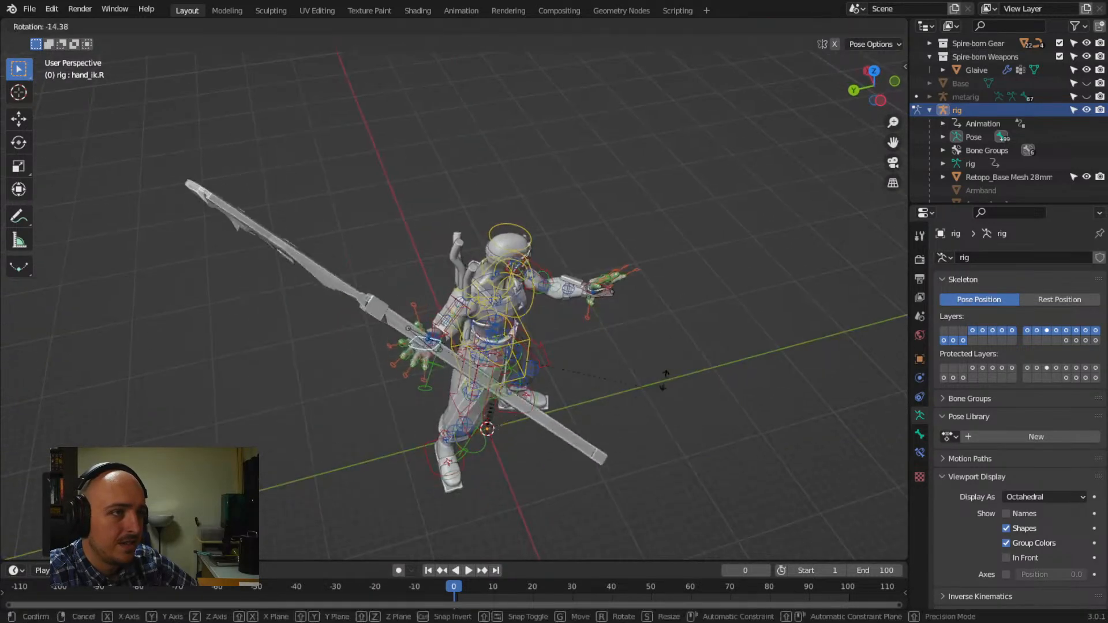
click(677, 341)
middle_drag(678, 342, 425, 397)
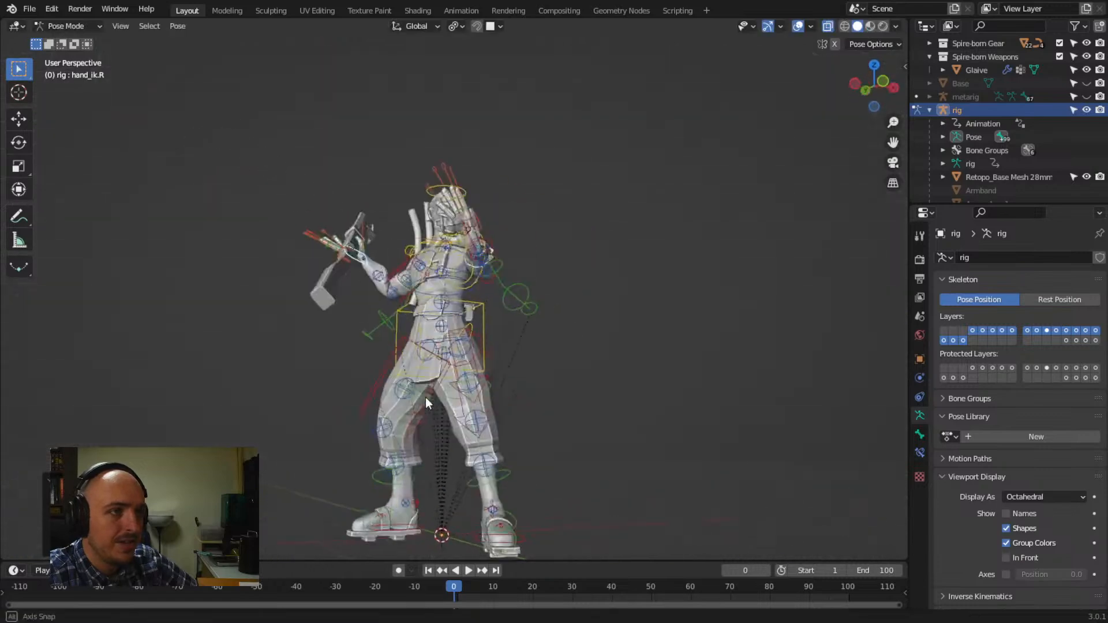
key(r)
click(384, 525)
Raise the right hand IK control to head height and rotate it so the glaive's shaft slopes down to the left hand
middle_drag(384, 523, 554, 141)
key(g)
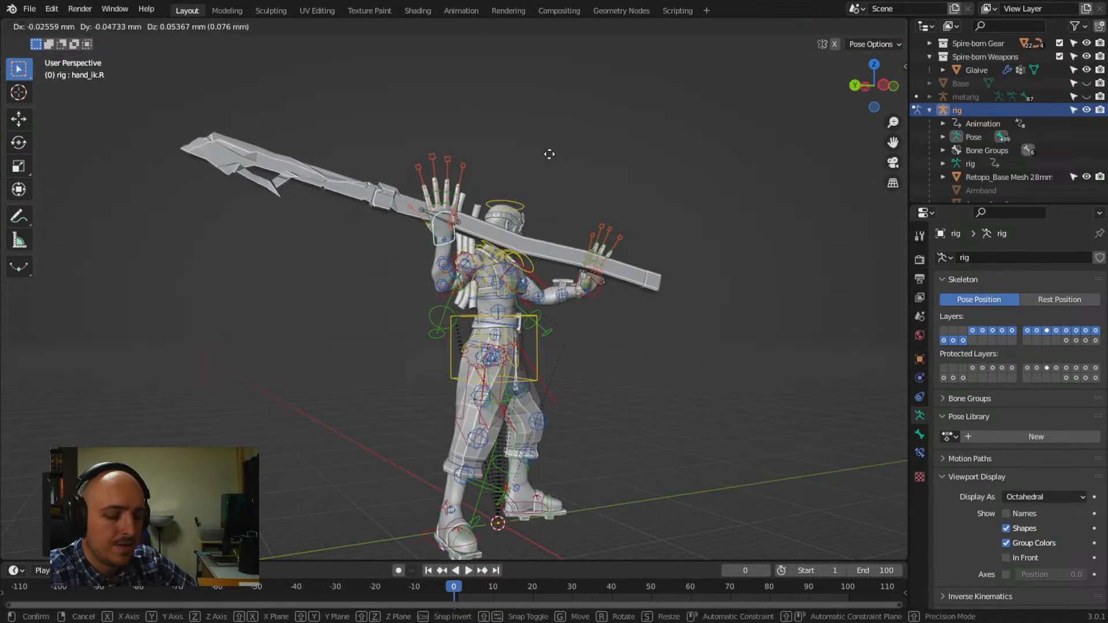
click(555, 124)
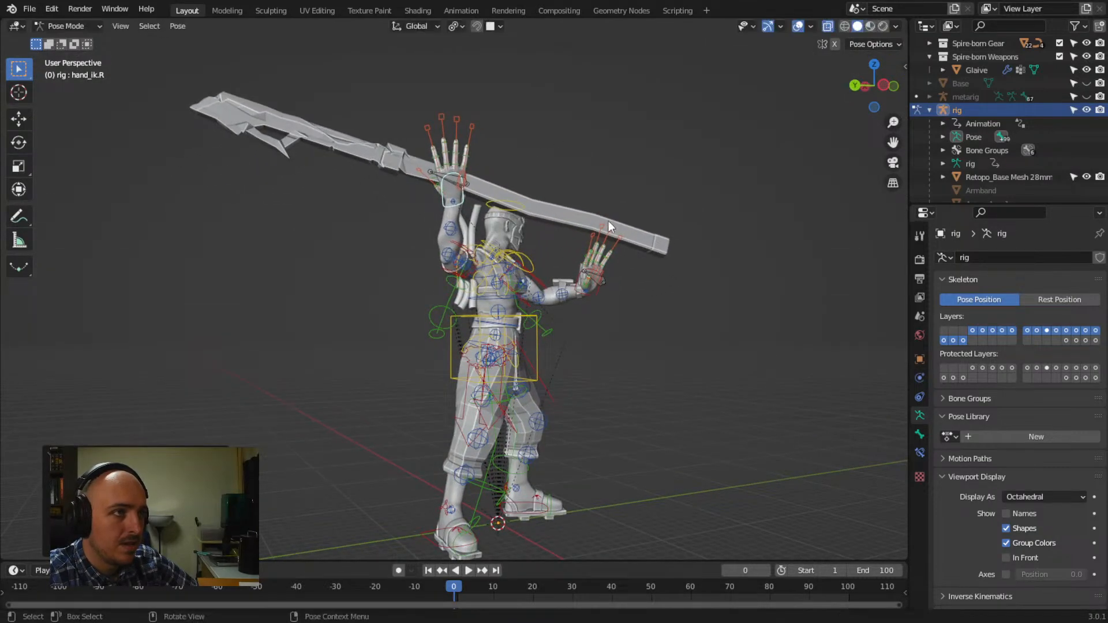
key(r)
click(608, 324)
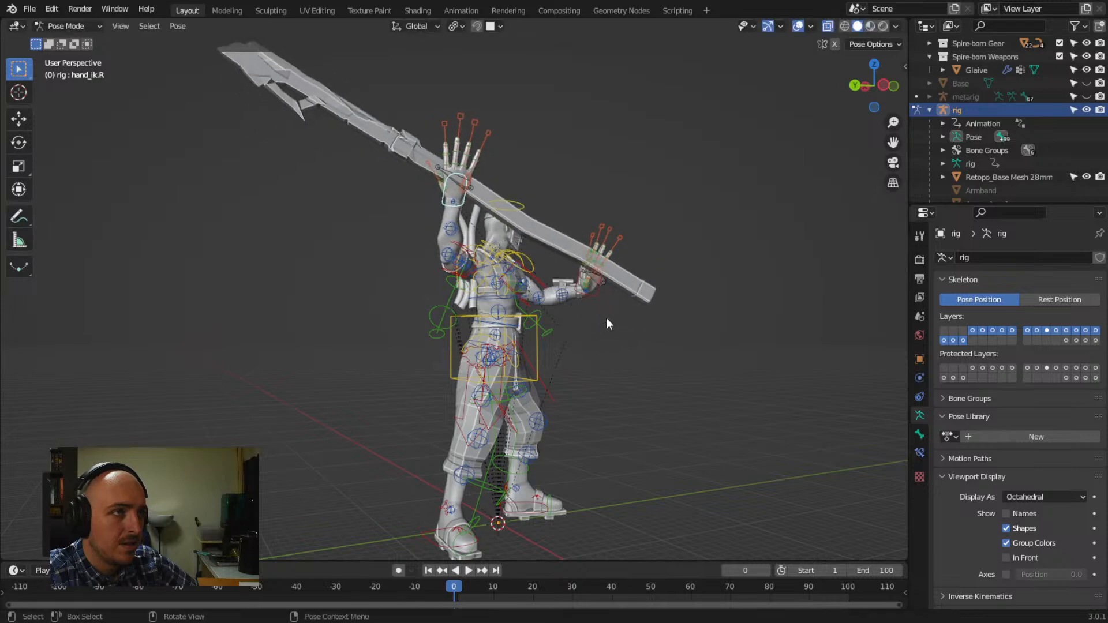
middle_drag(606, 324, 565, 333)
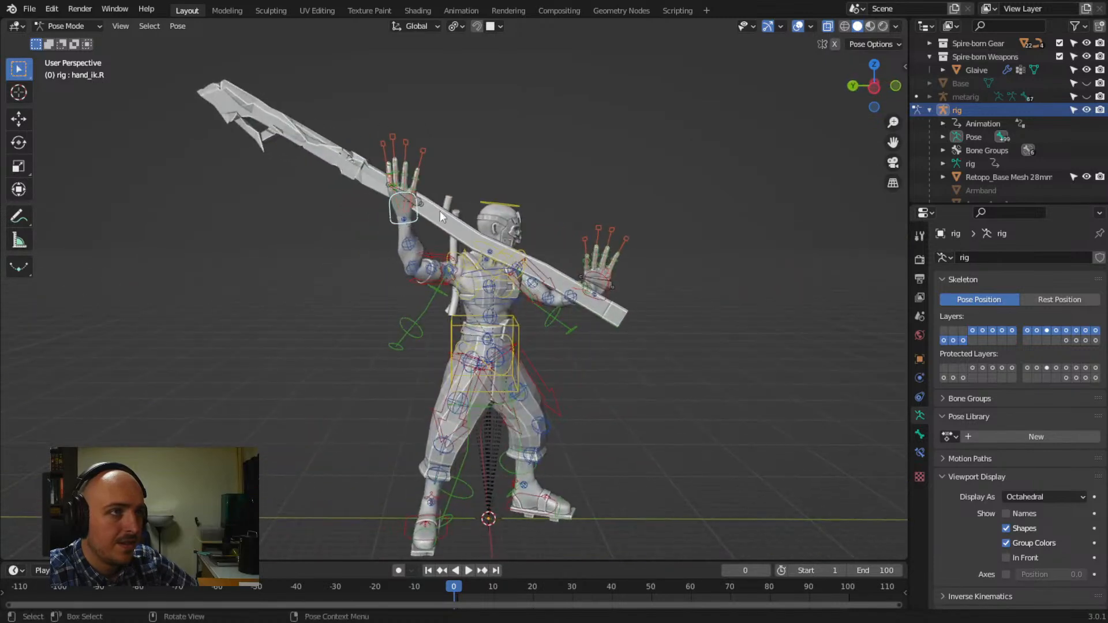
Rotate the Weapon.R control in two passes and move it to seat the glaive's shaft against the right palm
click(420, 202)
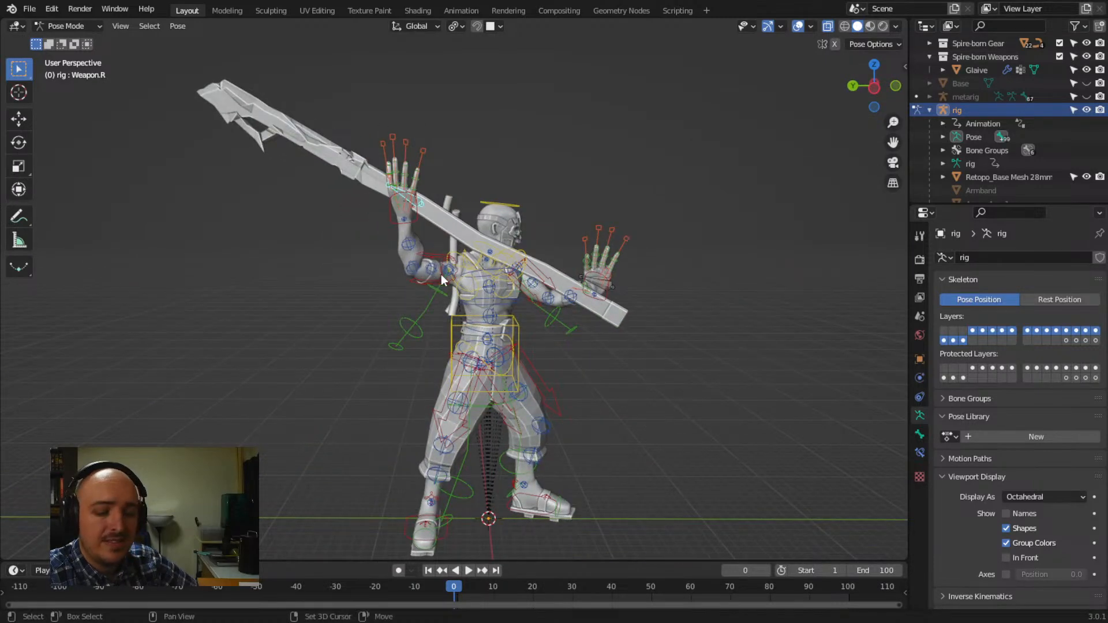
shift+middle_drag(441, 275, 485, 327)
scroll(463, 329, up, 1)
scroll(462, 327, up, 3)
key(r)
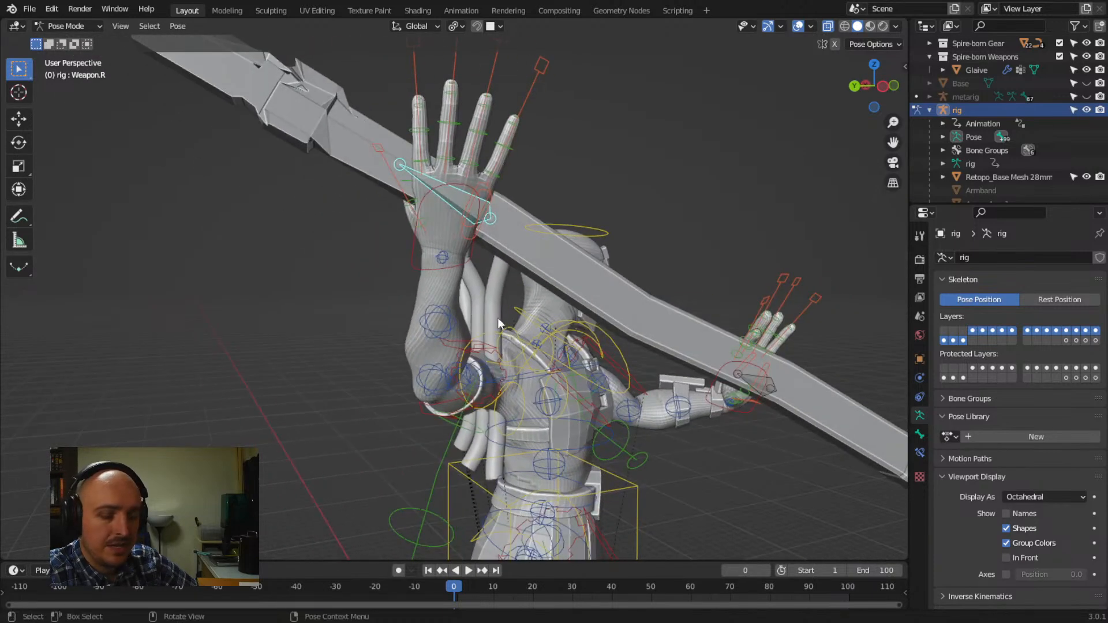
click(509, 287)
middle_drag(507, 290, 325, 333)
key(r)
click(325, 322)
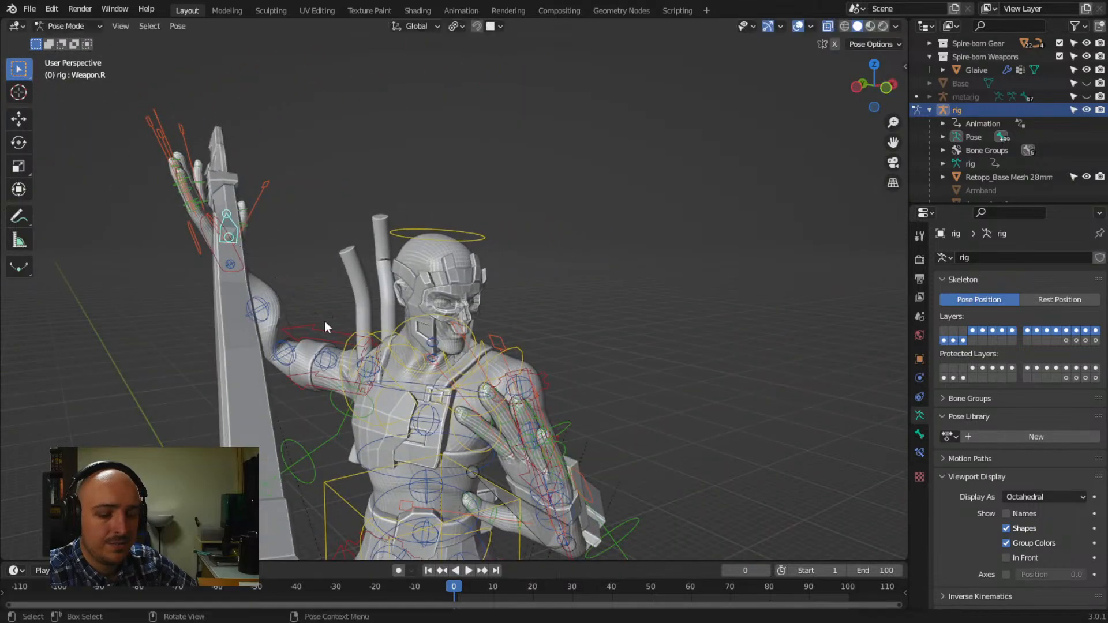
key(g)
click(325, 307)
Rotate the right hand IK control to aim the lower end of the glaive's shaft forward
middle_drag(278, 322, 316, 351)
scroll(430, 334, down, 5)
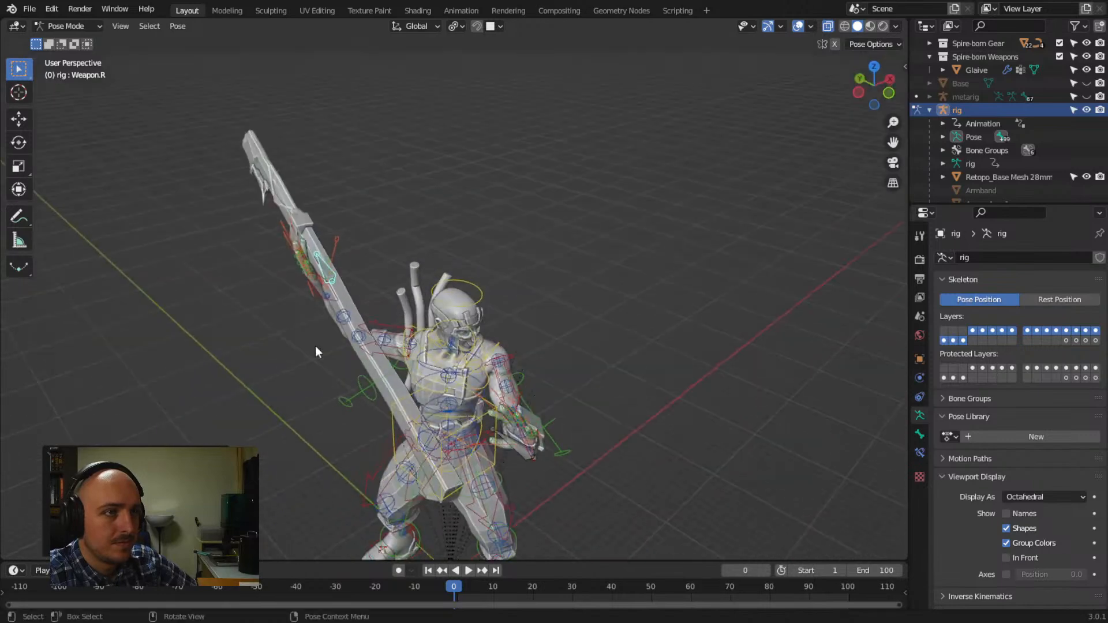
click(321, 301)
middle_drag(322, 302, 325, 323)
key(r)
click(442, 453)
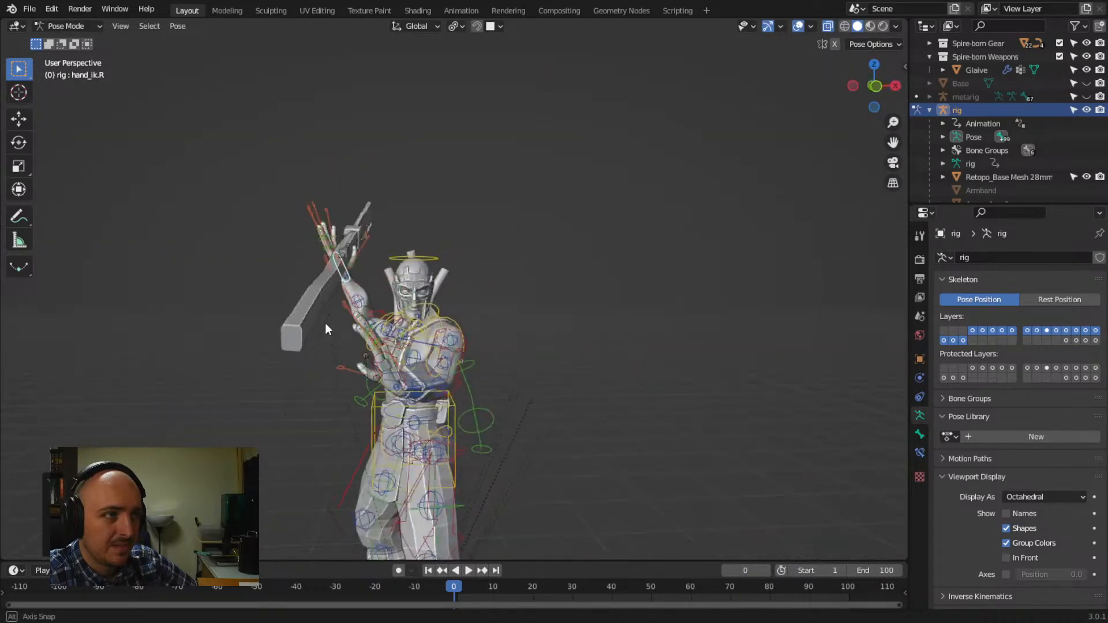
Raise the left hand IK control from the chest toward the glaive's shaft
click(393, 359)
middle_drag(392, 359, 403, 390)
key(g)
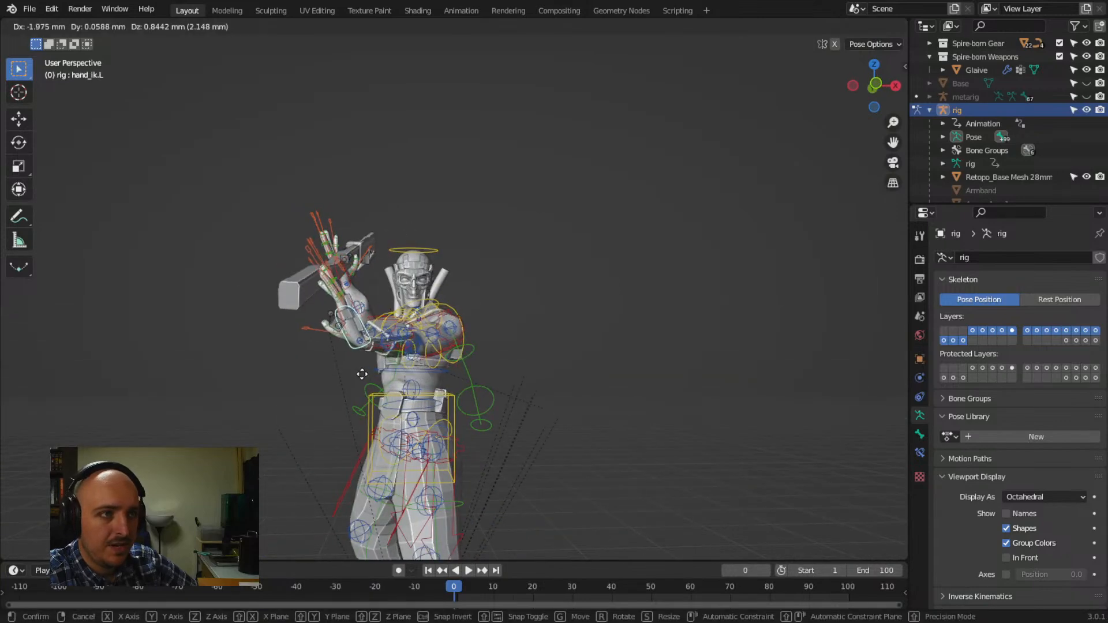
click(380, 399)
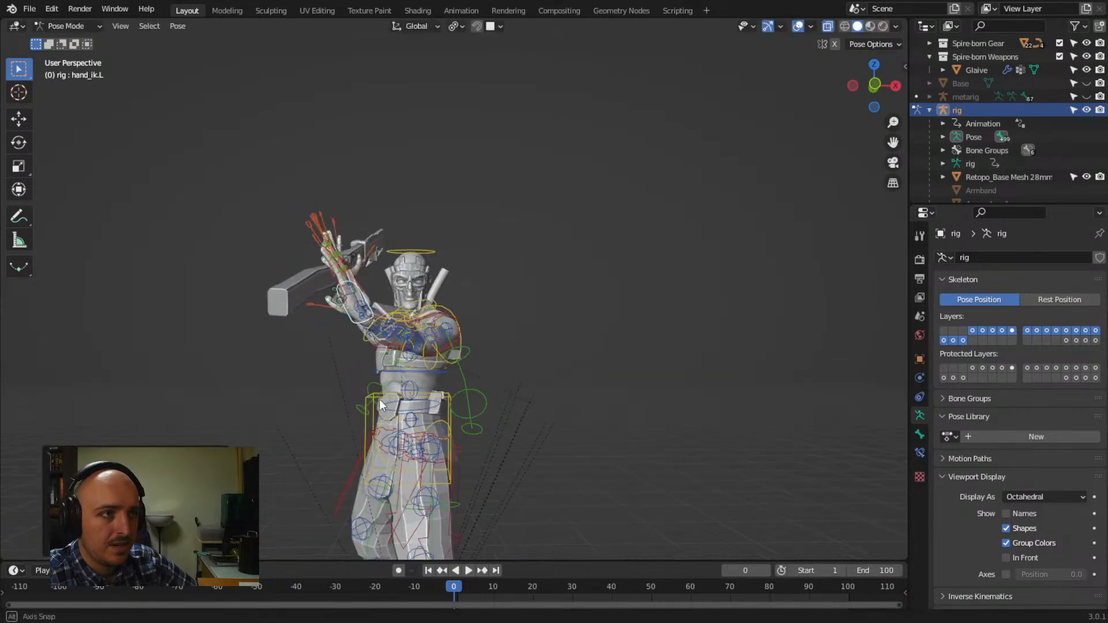
Move the left hand IK control alongside the lower part of the glaive's shaft
middle_drag(379, 400, 371, 441)
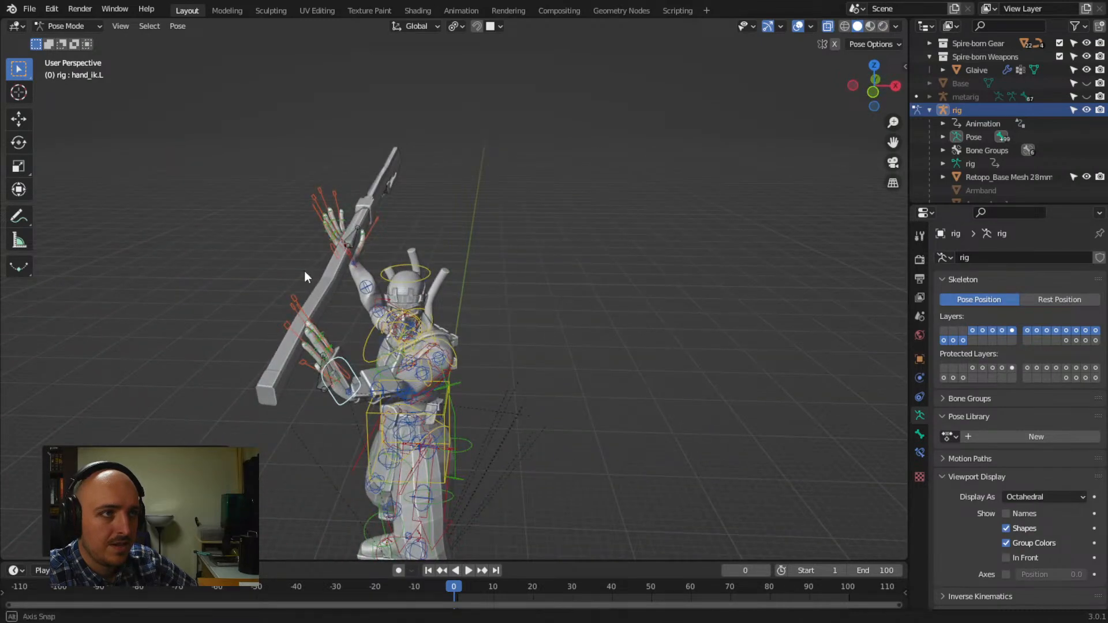
middle_drag(304, 271, 178, 267)
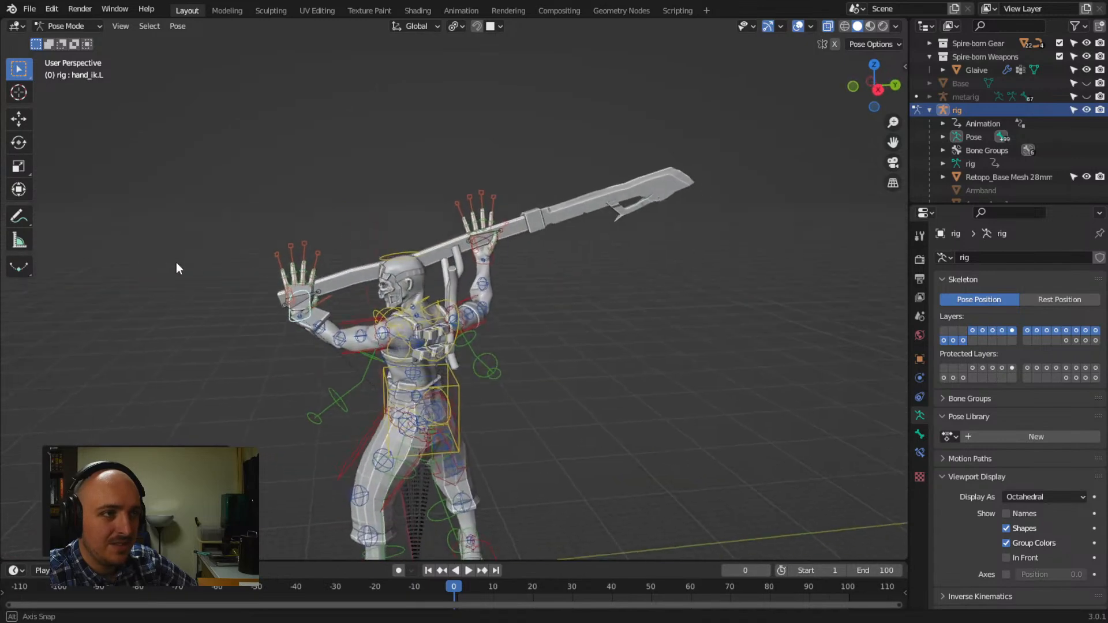
middle_drag(222, 321, 343, 330)
middle_drag(309, 370, 292, 358)
key(g)
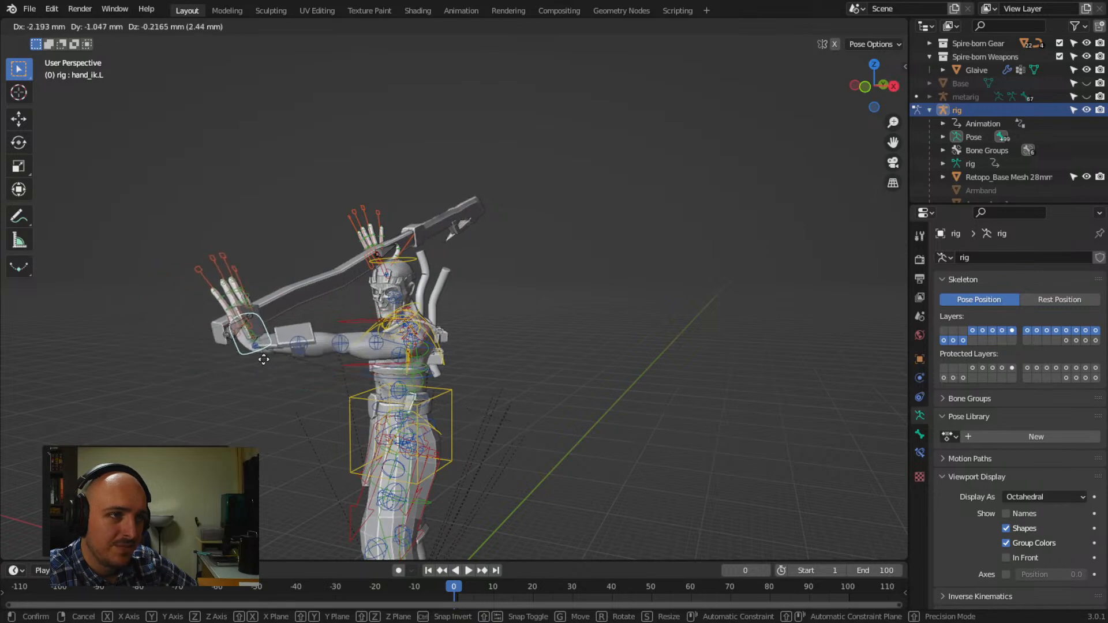
click(291, 362)
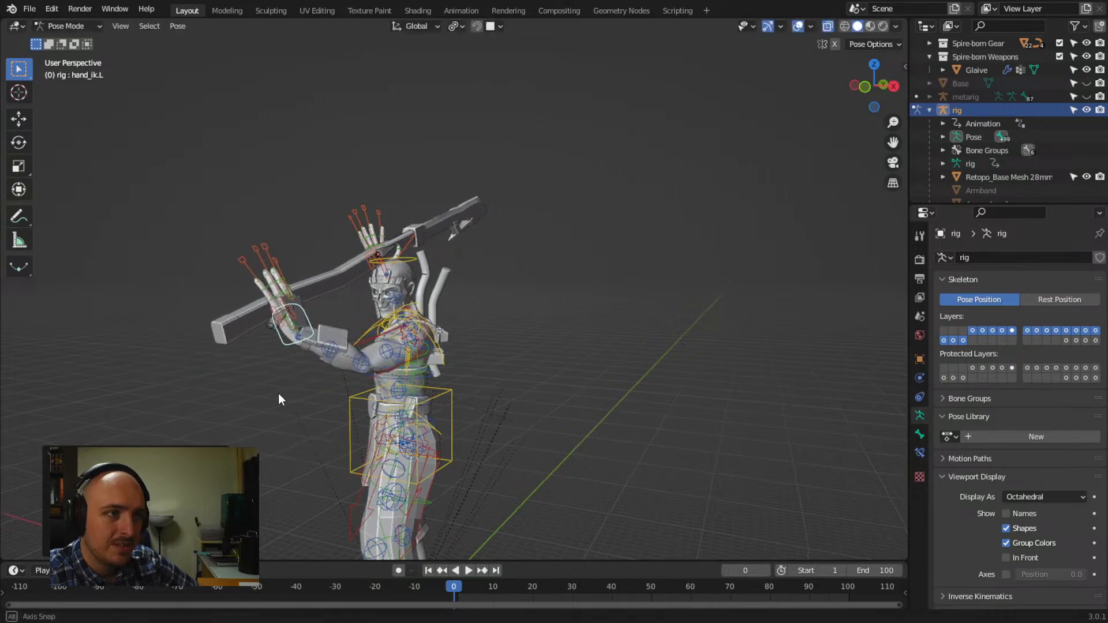
Rotate the right hand IK control about 13 degrees in a near-top view to swing the shaft's lower end over the left hand
middle_drag(278, 393, 345, 423)
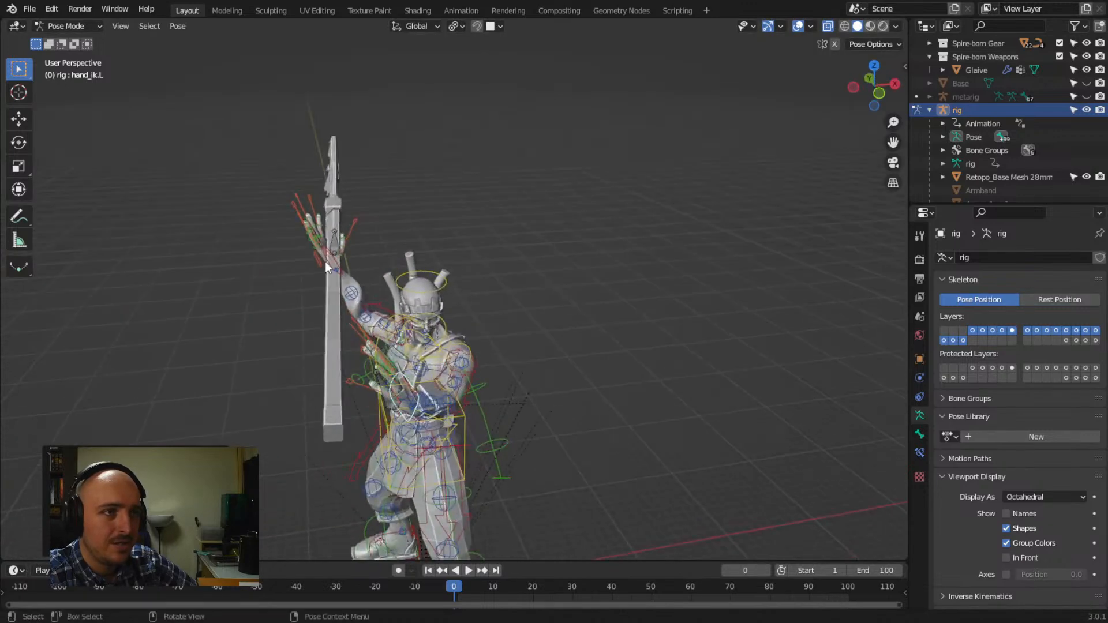
middle_drag(310, 294, 403, 444)
click(418, 372)
key(g)
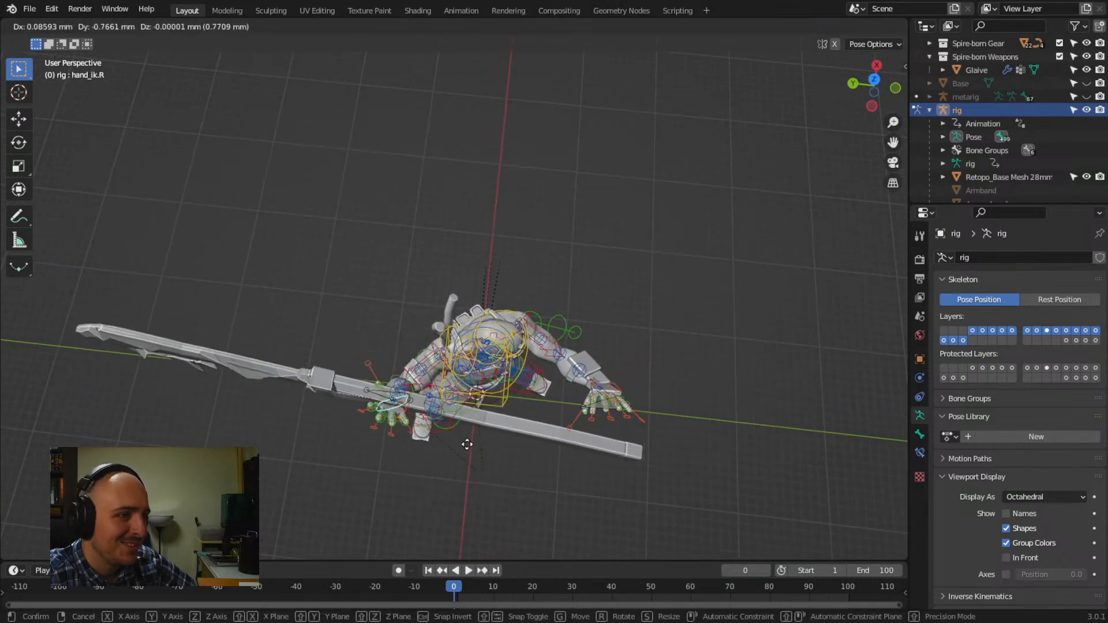
right_click(468, 447)
key(r)
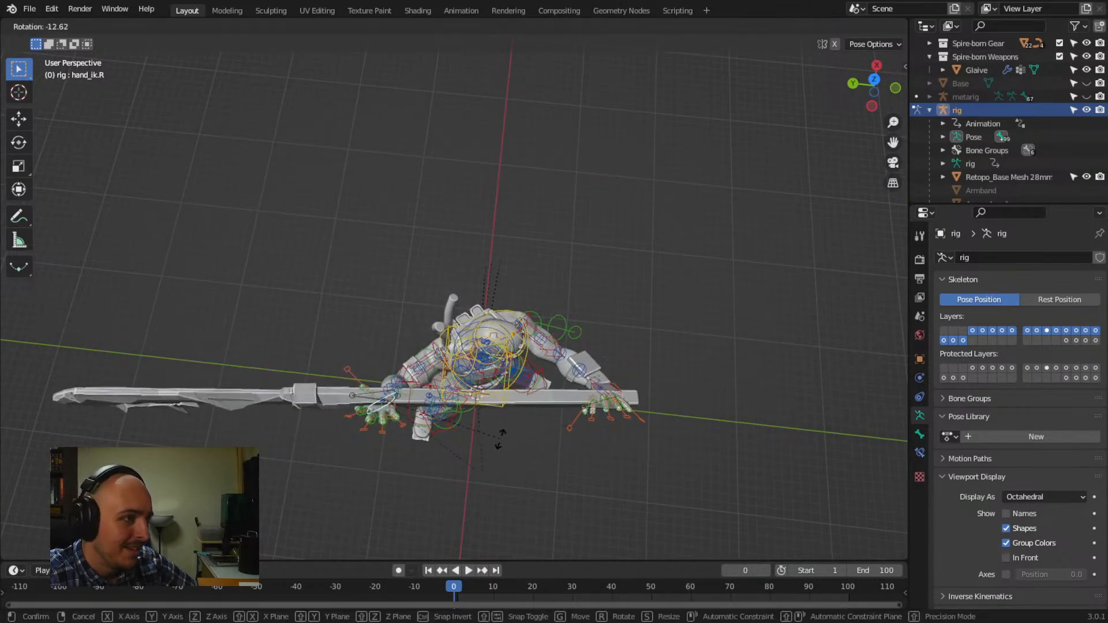
click(498, 445)
Move the left hand IK control in two passes to set its palm against the shaft near the lower end
middle_drag(498, 444, 285, 335)
click(266, 325)
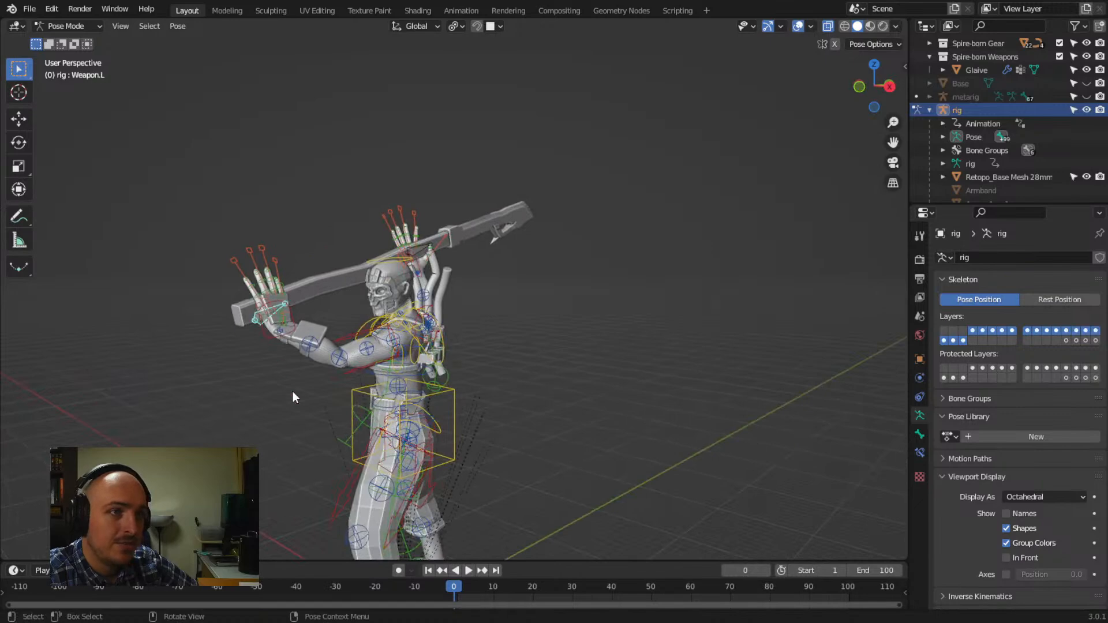
middle_drag(292, 391, 318, 437)
click(266, 340)
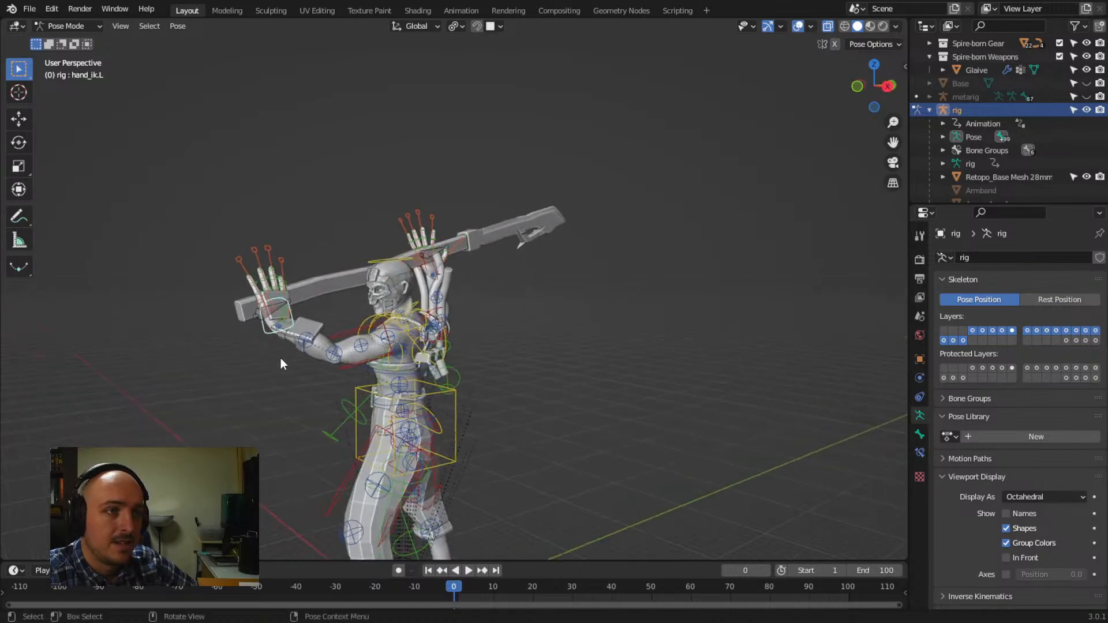
middle_drag(280, 358, 517, 400)
key(g)
click(304, 392)
key(g)
click(421, 378)
Rotate the chest control about 16 degrees in a front view to tilt the upper body
scroll(486, 418, up, 3)
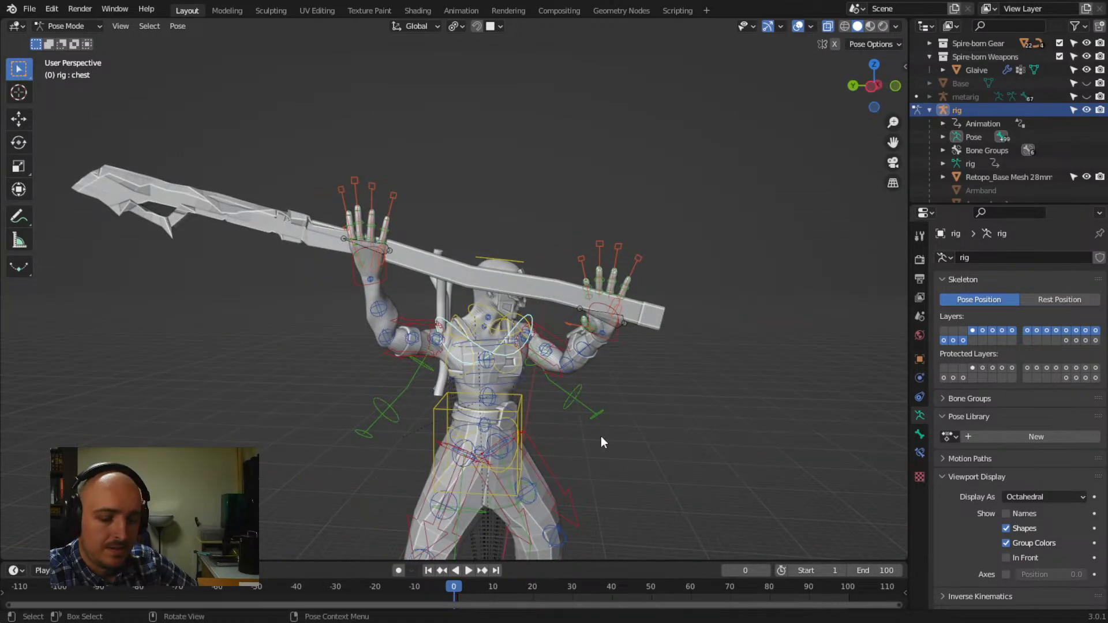
middle_drag(602, 443, 623, 434)
key(r)
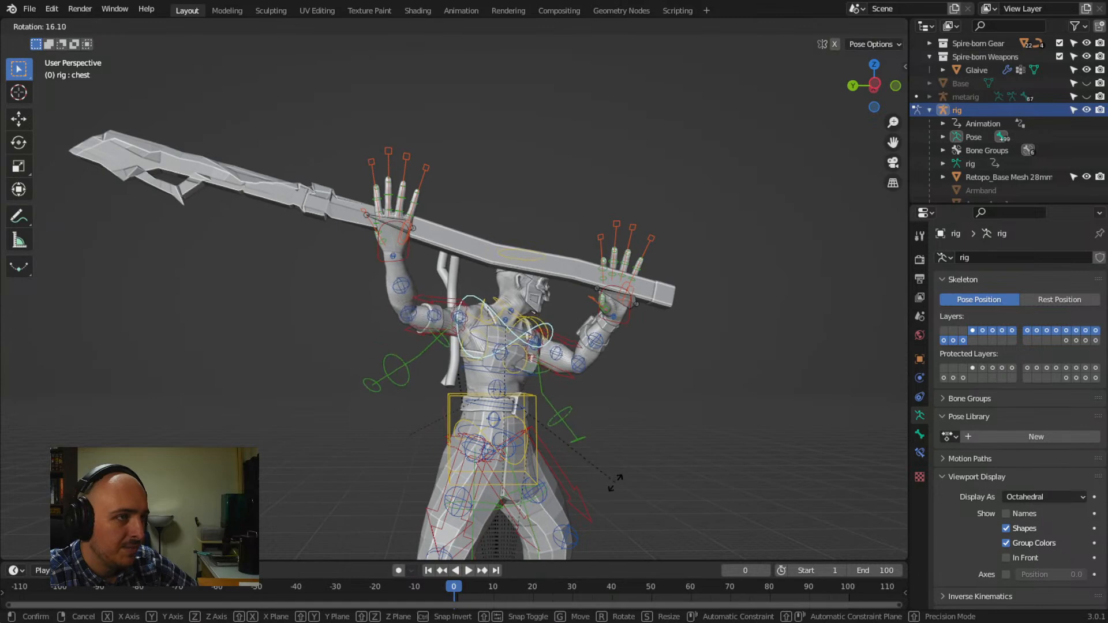
click(614, 488)
Move the right hand IK control closer to the head and rotate it so the glaive's blade points up more steeply
middle_drag(631, 449, 335, 458)
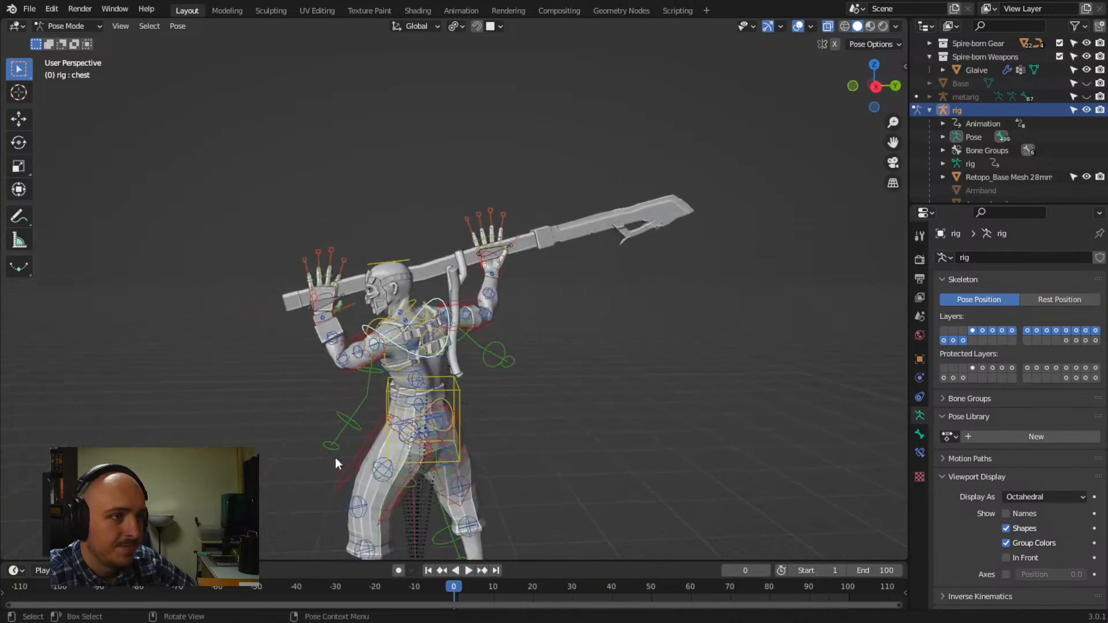
click(500, 273)
key(g)
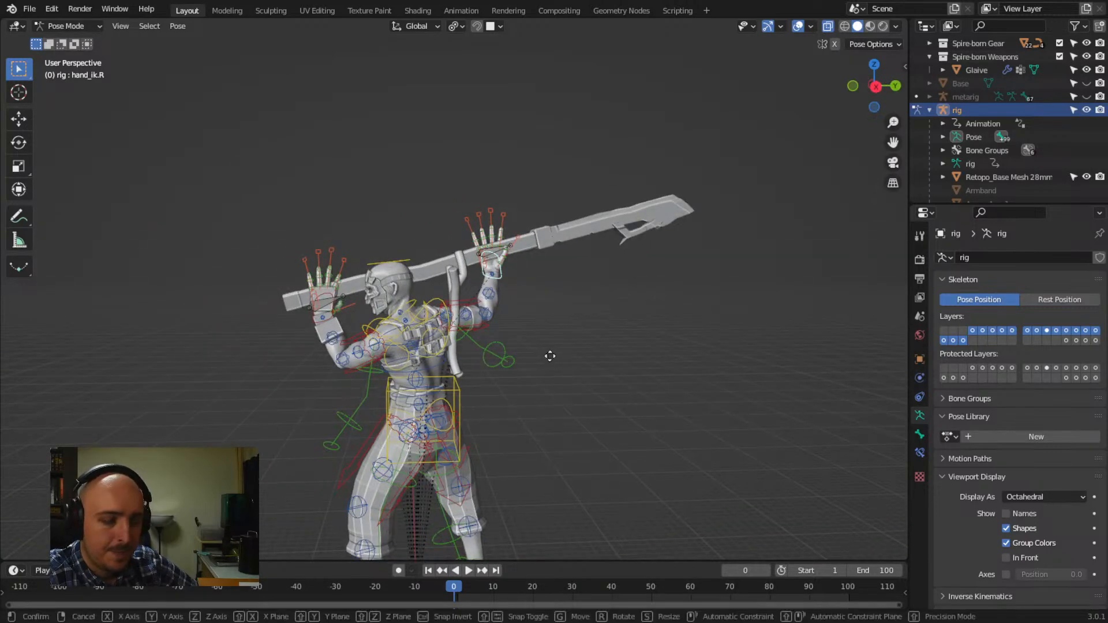
key(r)
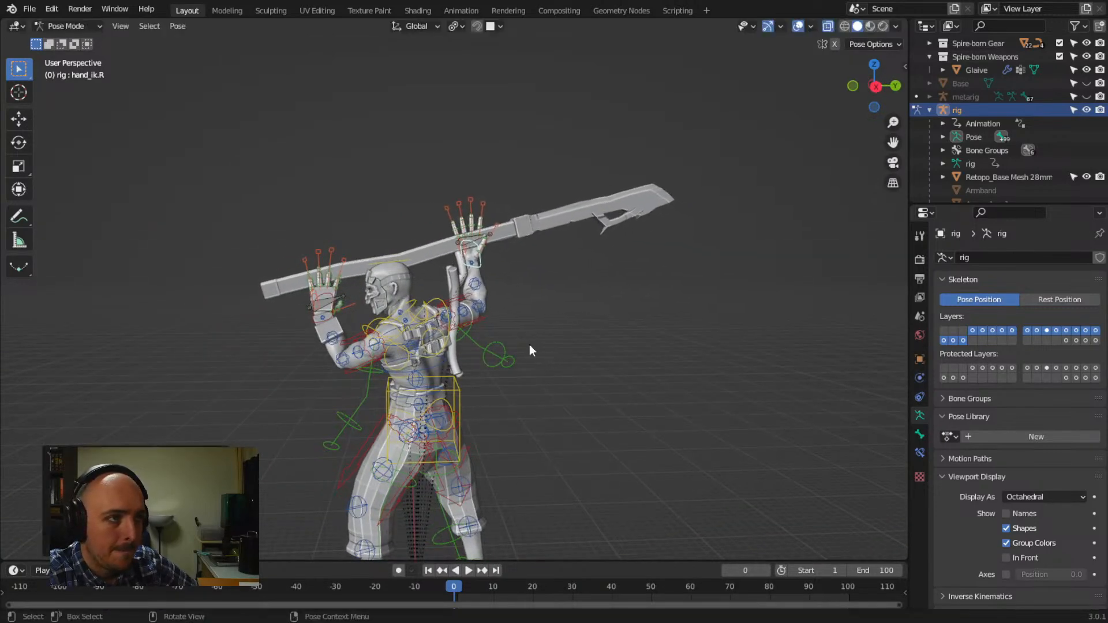
click(541, 323)
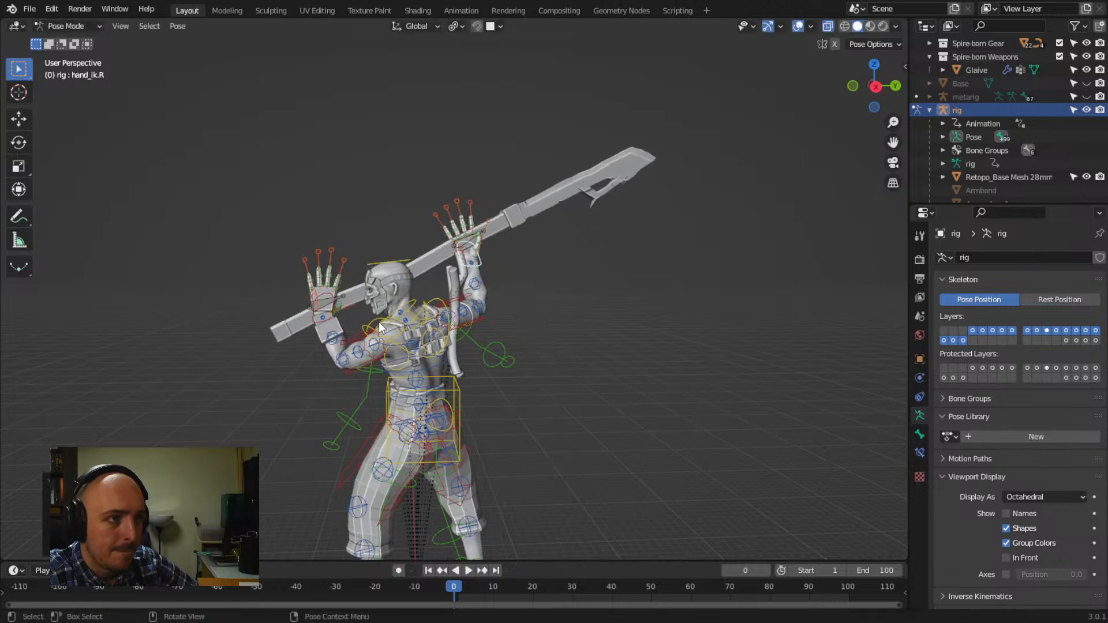
Move the left hand IK control down onto the steeper shaft and rotate it slightly to match the shaft's angle
click(327, 315)
middle_drag(329, 315, 477, 365)
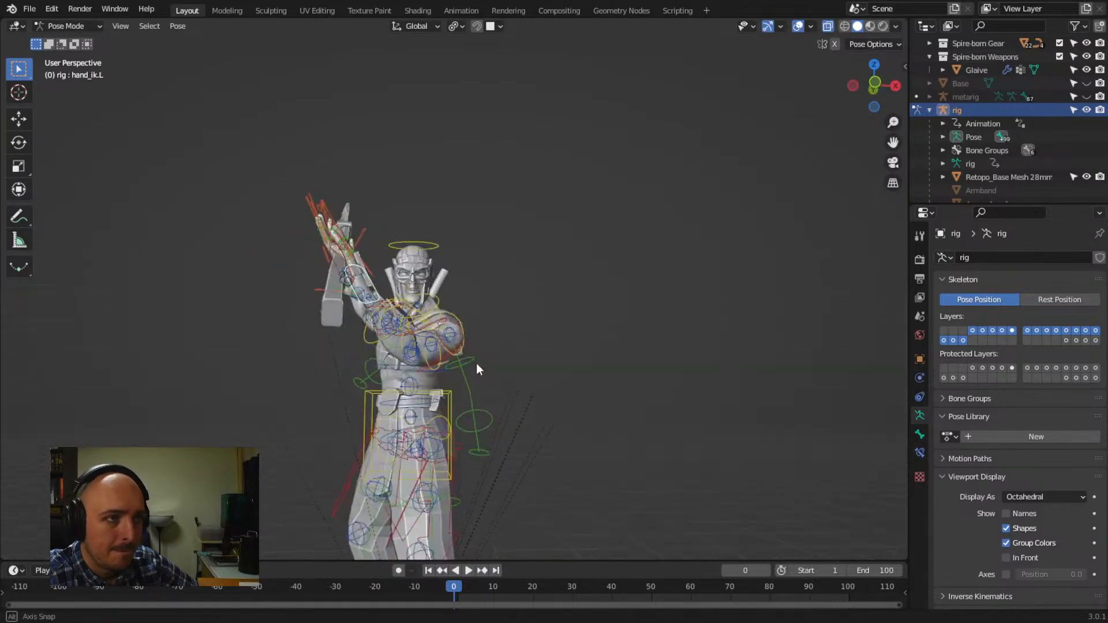
key(g)
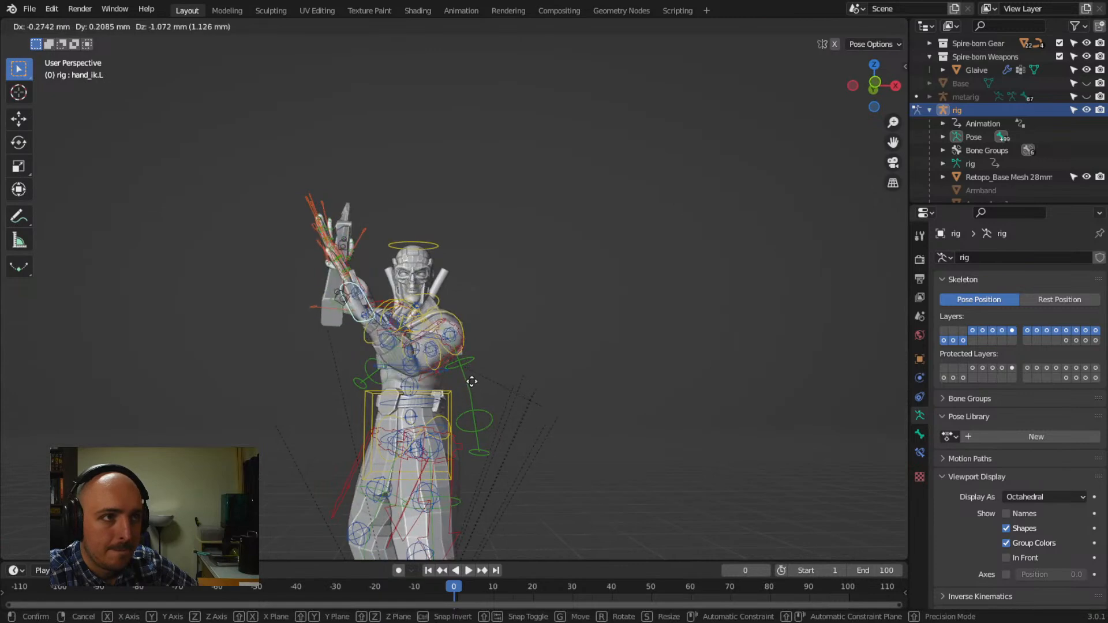
click(474, 383)
middle_drag(474, 384, 346, 410)
key(r)
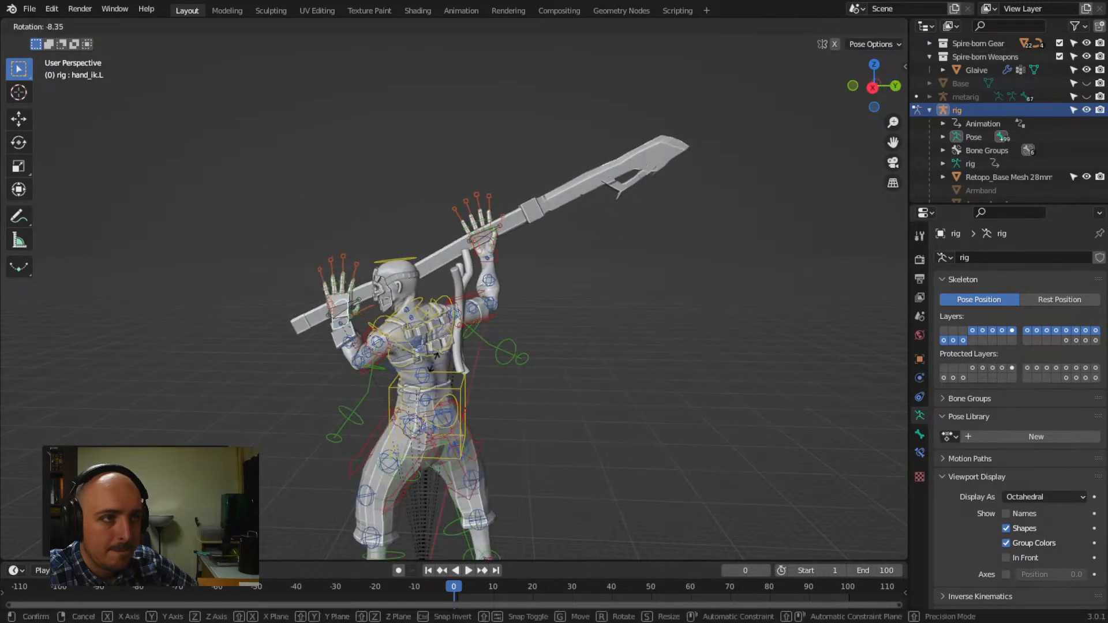
click(431, 344)
Check the whole pose from several sides and lower the torso control about 1.5 mm to deepen the knee bend
middle_drag(405, 364, 346, 452)
scroll(348, 452, up, 5)
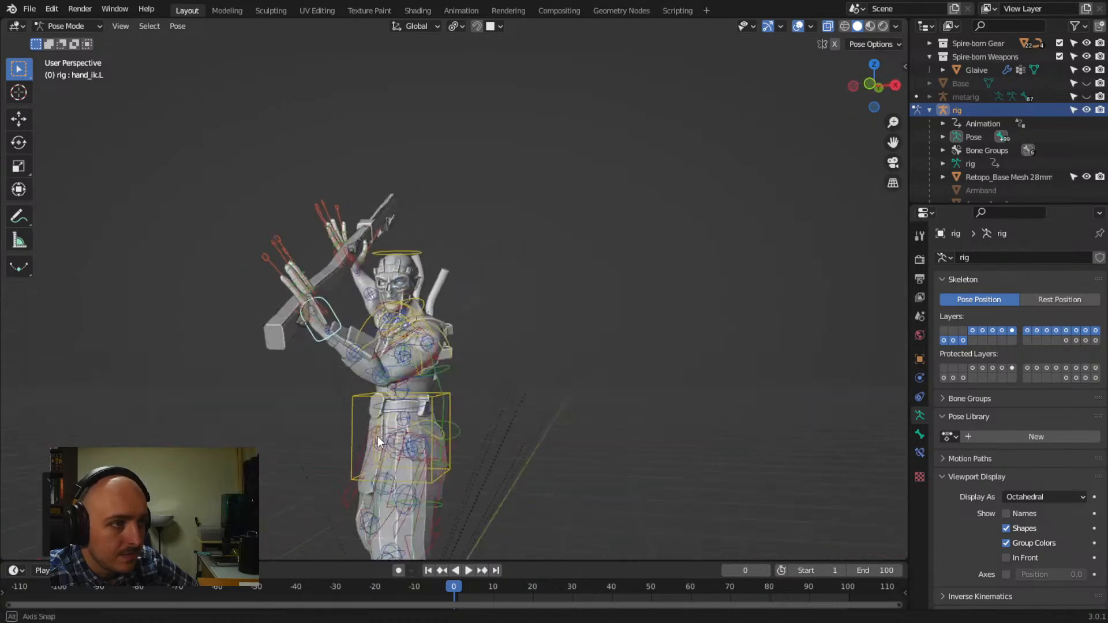
middle_drag(463, 410, 360, 368)
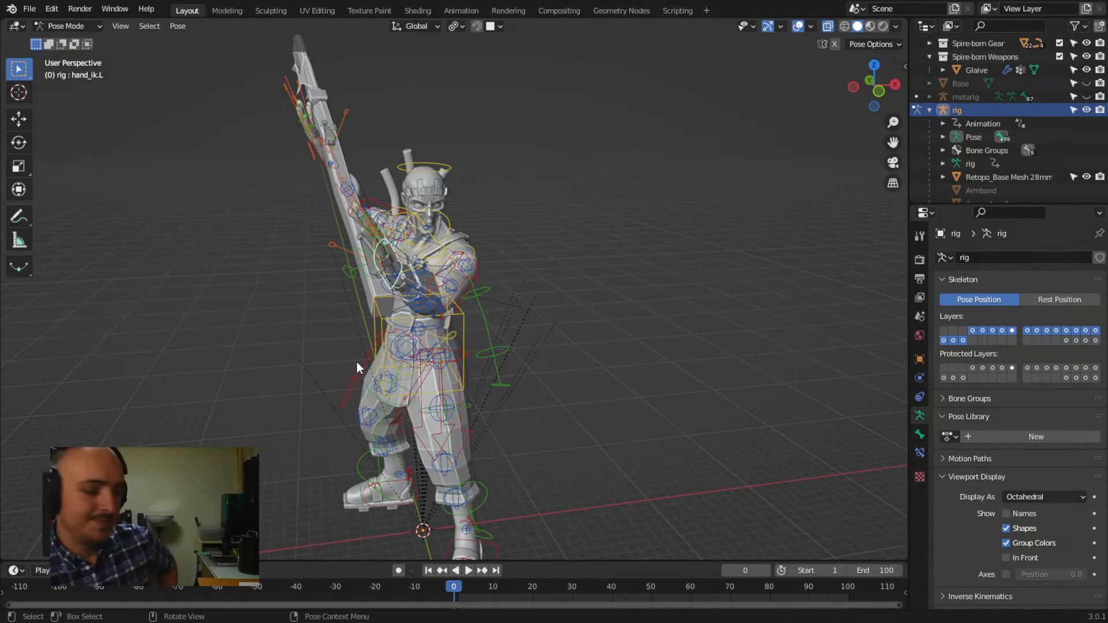
middle_drag(509, 289, 305, 306)
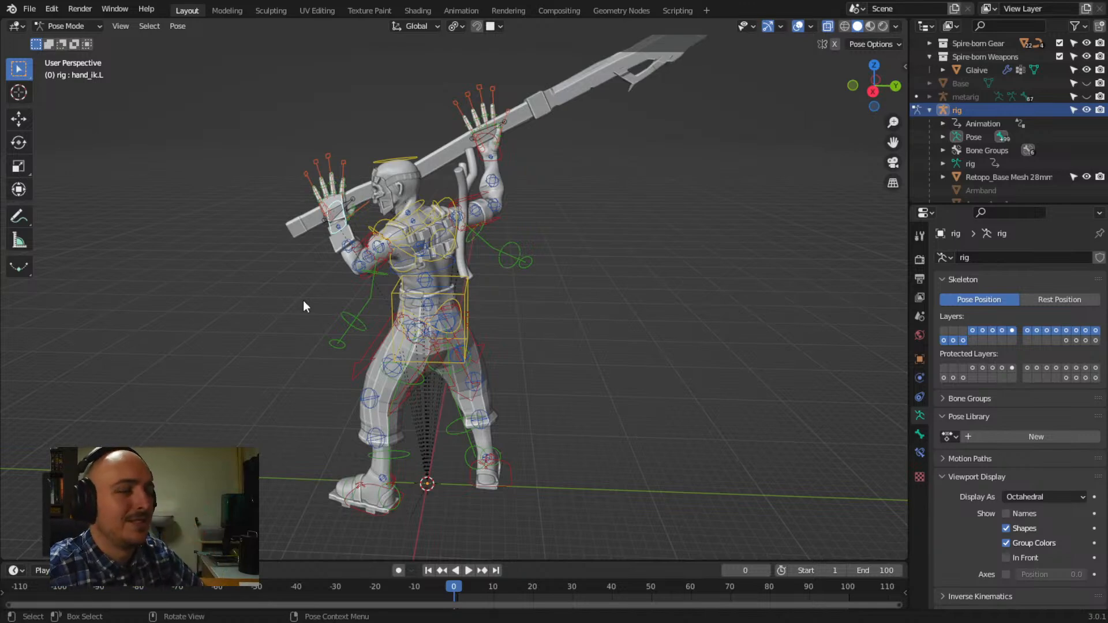
middle_drag(372, 247, 438, 296)
scroll(420, 316, up, 3)
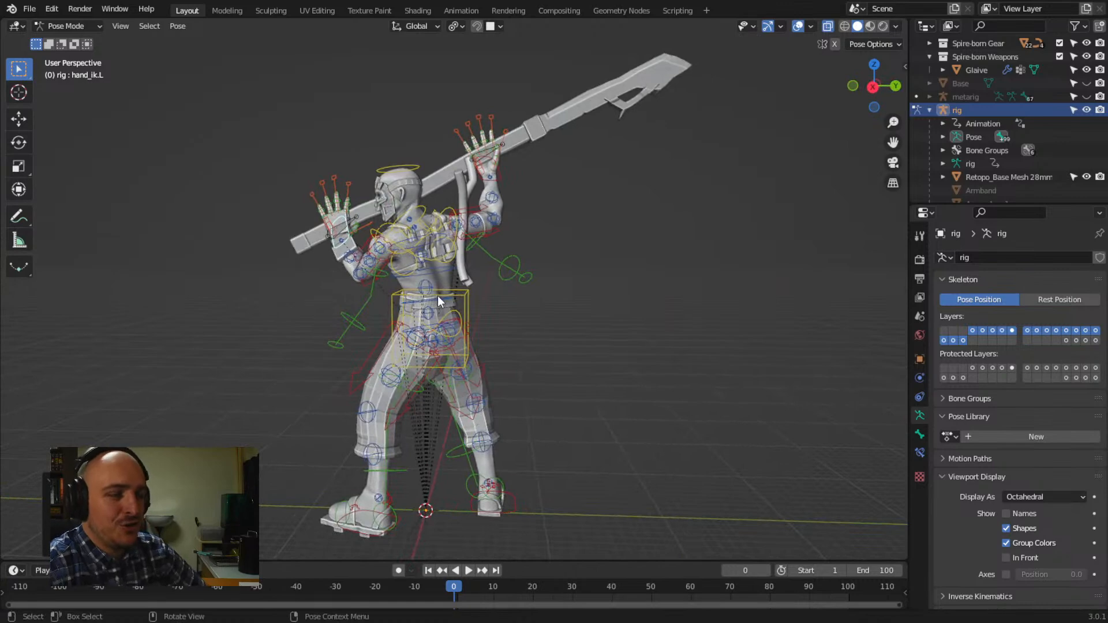
click(458, 302)
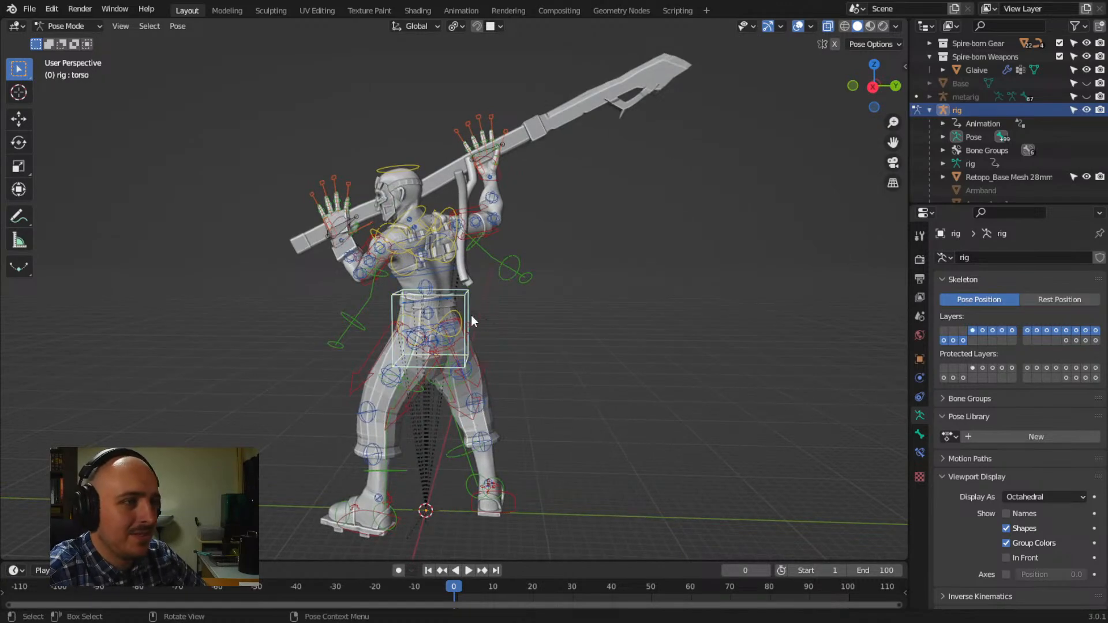
key(g)
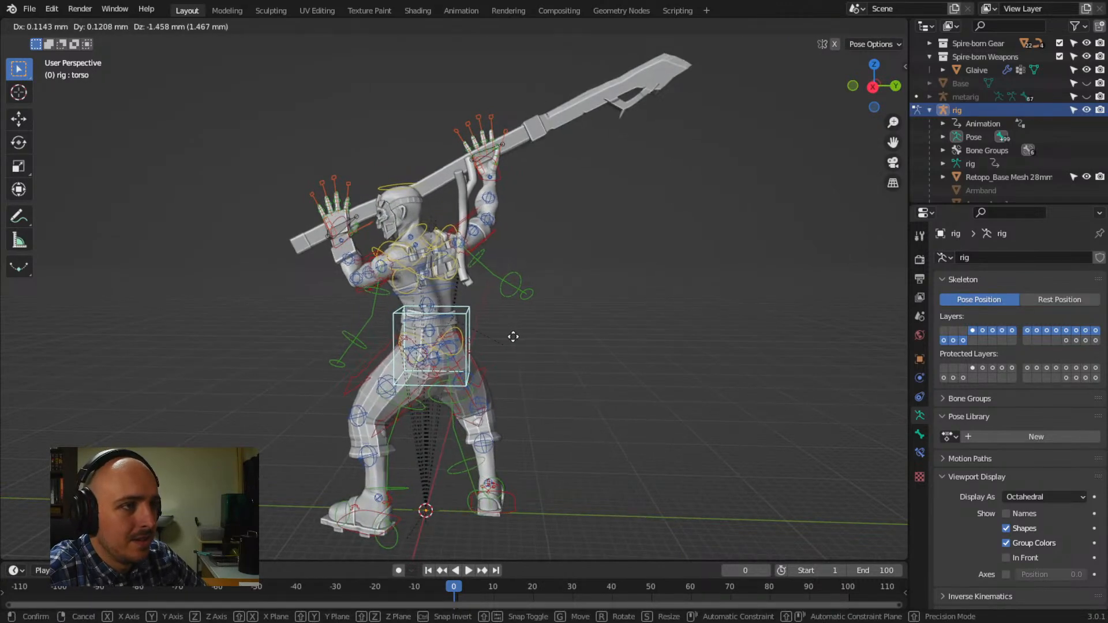
click(514, 338)
Select both hand IK controls and lower them together with the glaive to follow the torso
middle_drag(514, 337, 480, 332)
scroll(478, 241, up, 3)
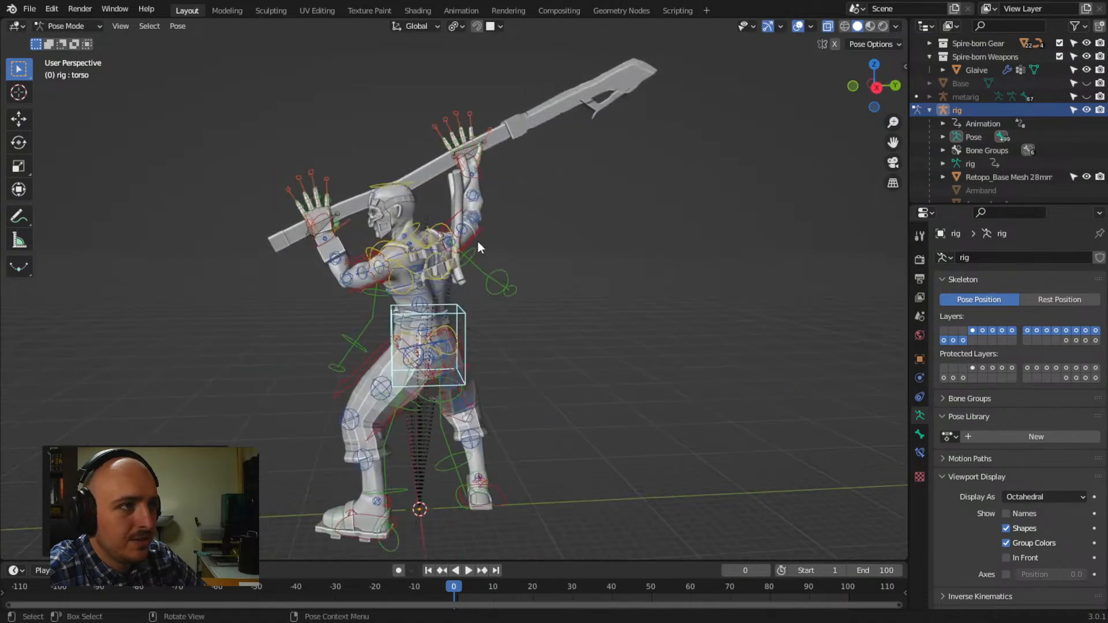
click(480, 170)
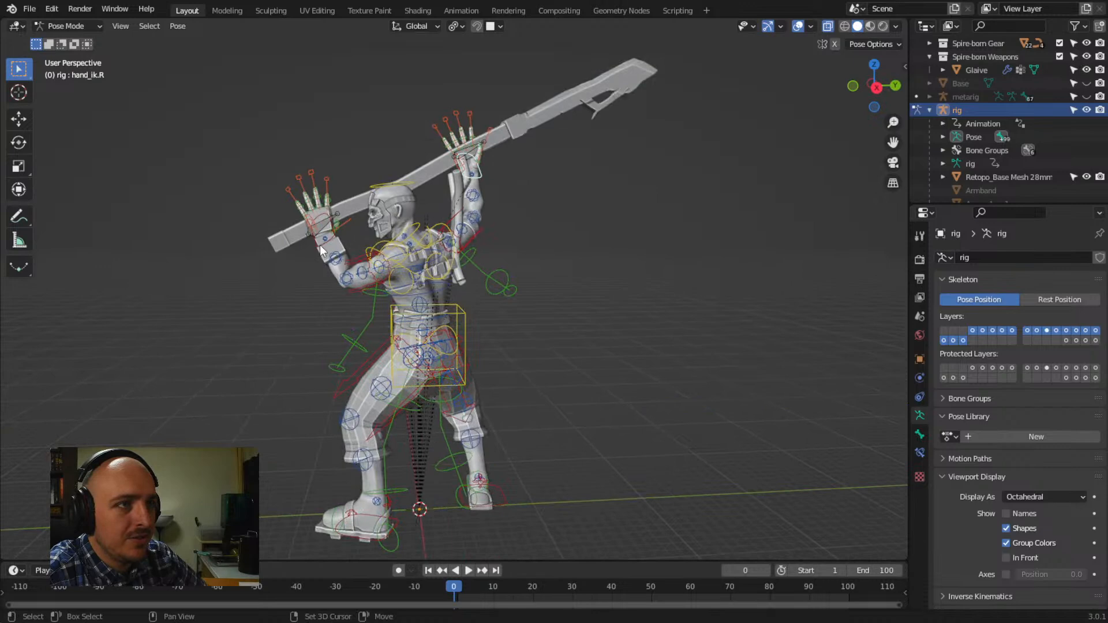
key(g)
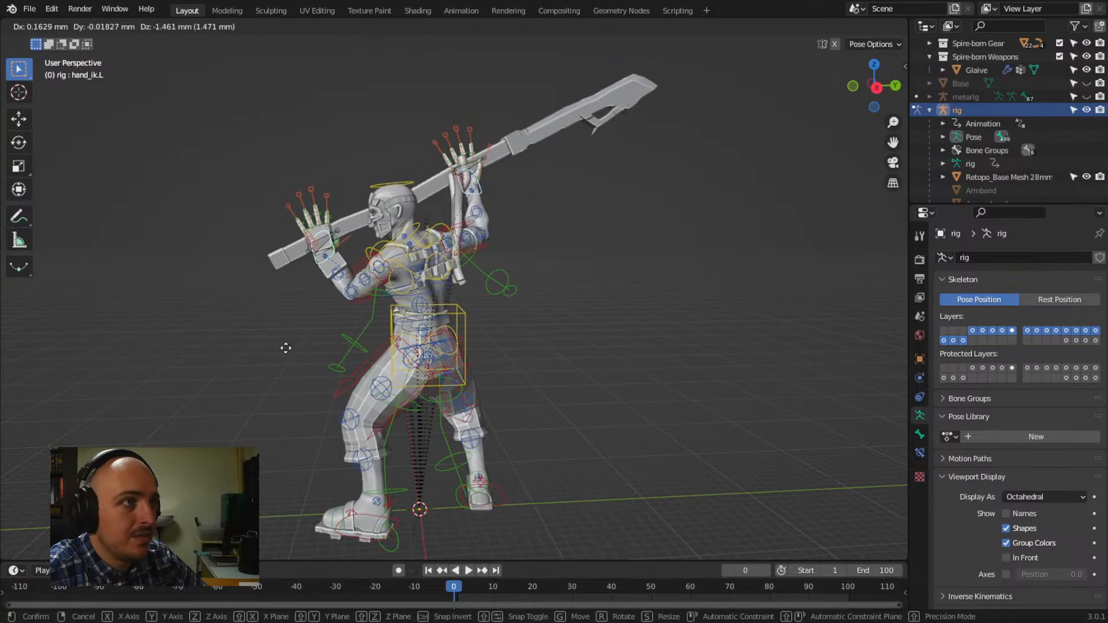
click(285, 359)
Rotate both hand IK controls together by about 2 degrees and reposition them with the glaive
middle_drag(425, 303, 505, 324)
key(r)
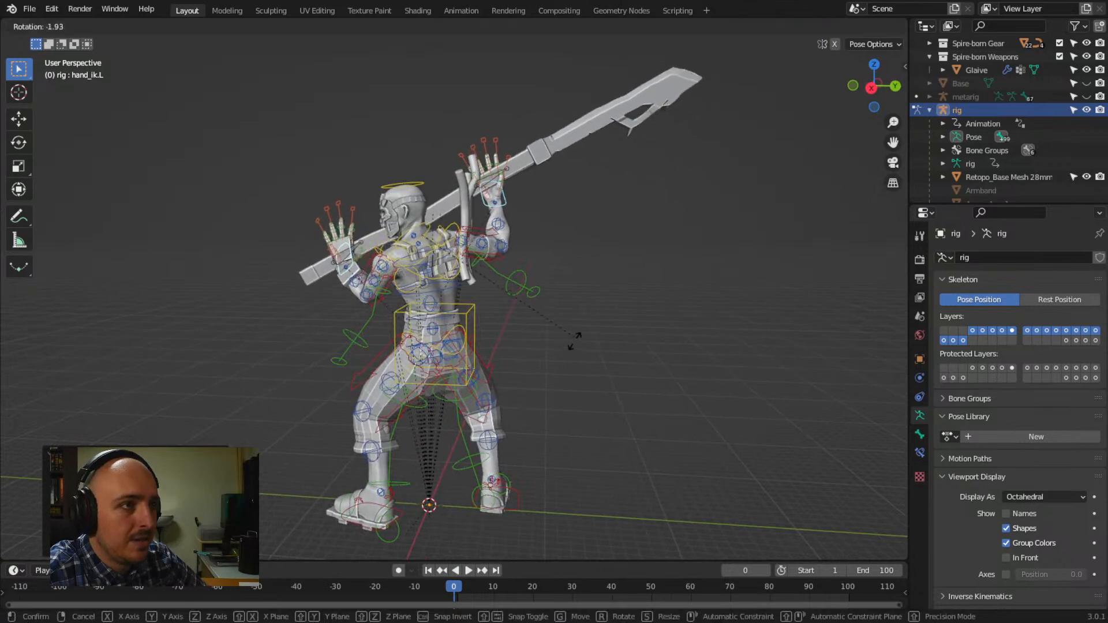
click(575, 343)
middle_drag(595, 340, 567, 357)
key(g)
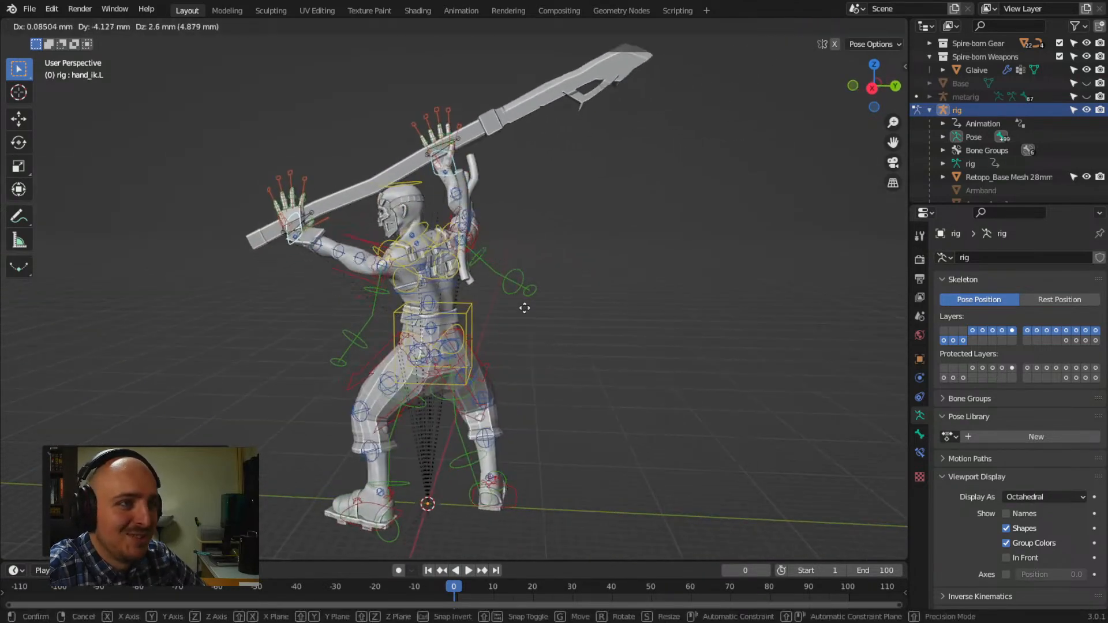
click(572, 342)
Rotate the right hand IK control alone in a raised view to realign the shaft with the left hand
middle_drag(573, 341, 298, 354)
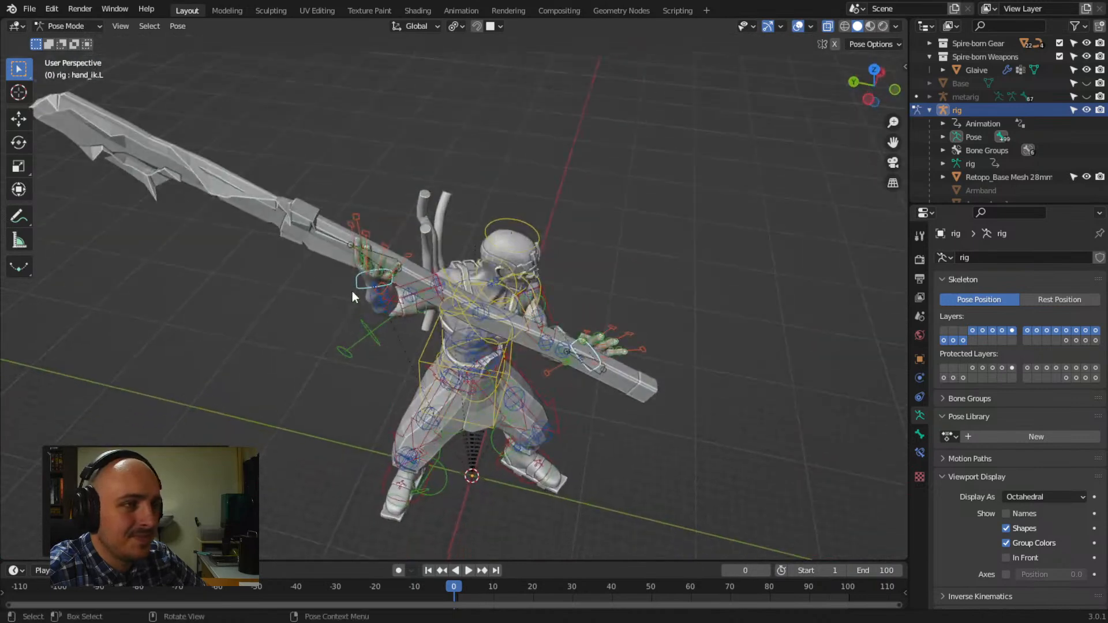
middle_drag(357, 324, 365, 381)
key(r)
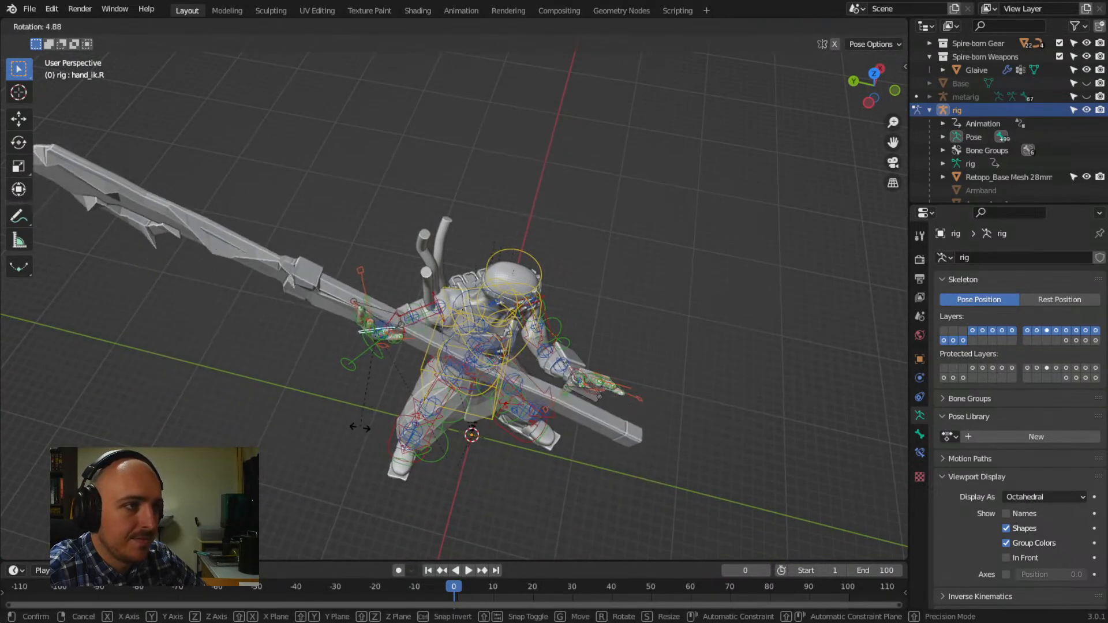
click(381, 401)
Rotate the right weapon bone by about 2 degrees in a raised view to realign the glaive
middle_drag(380, 401, 347, 260)
middle_drag(354, 314, 377, 431)
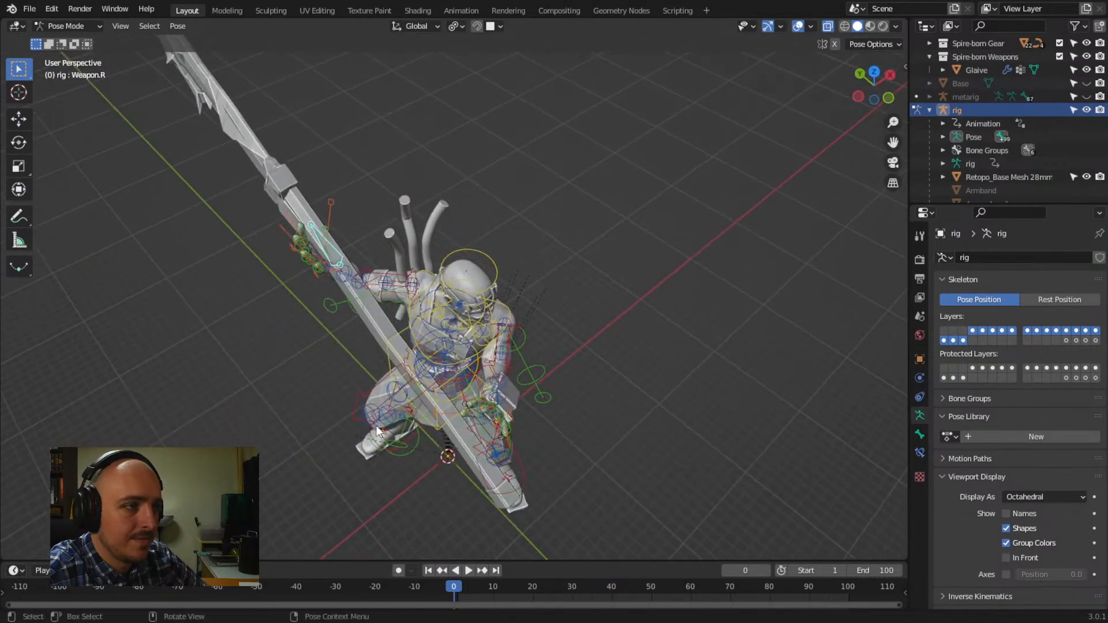
key(r)
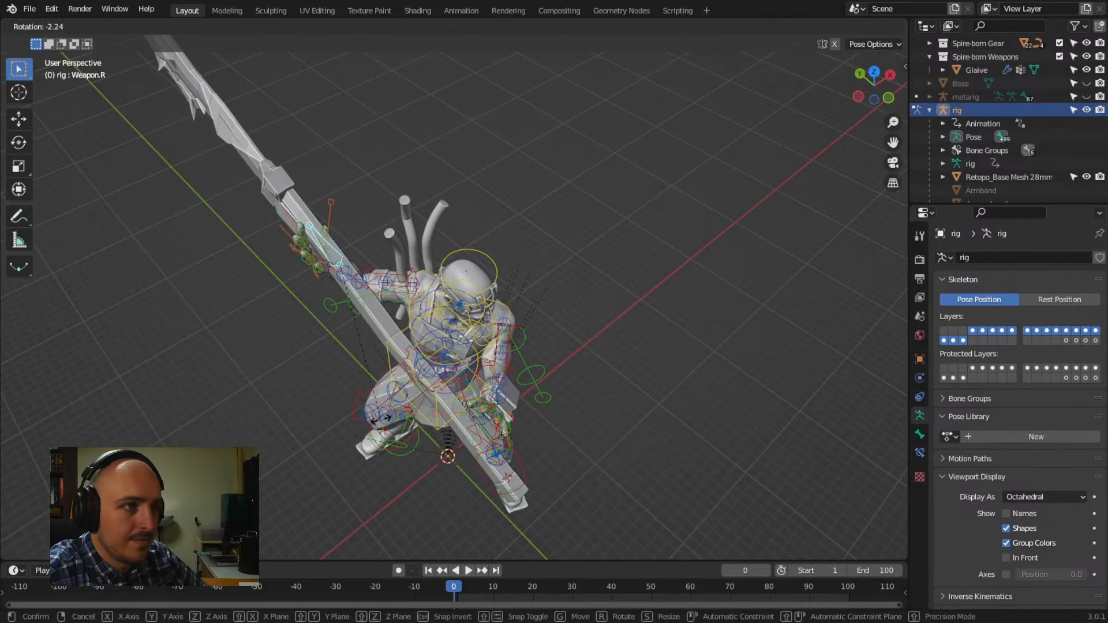
click(384, 419)
middle_drag(383, 416, 198, 369)
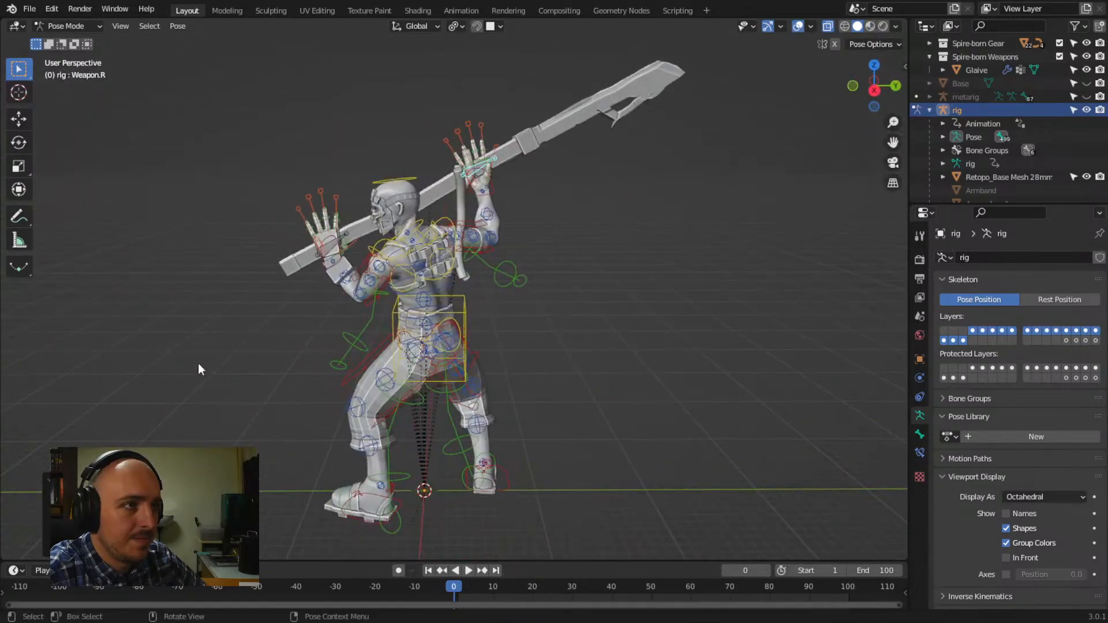
Rotate the chest control in the right side view so the upper body leans forward
click(433, 279)
alt+middle_drag(526, 403, 525, 401)
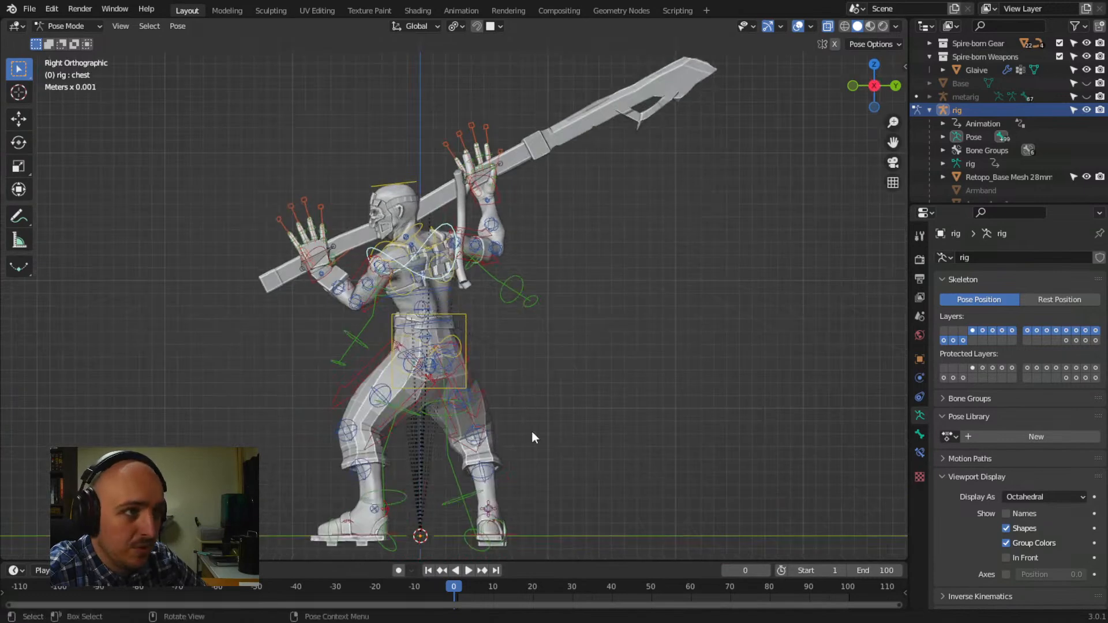
key(r)
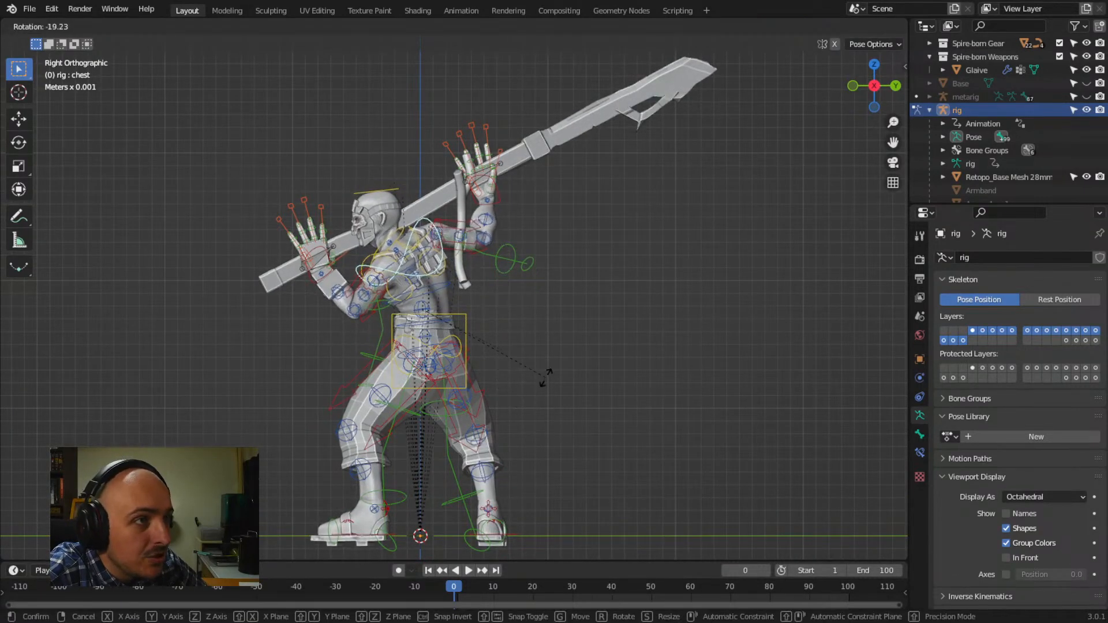
click(543, 452)
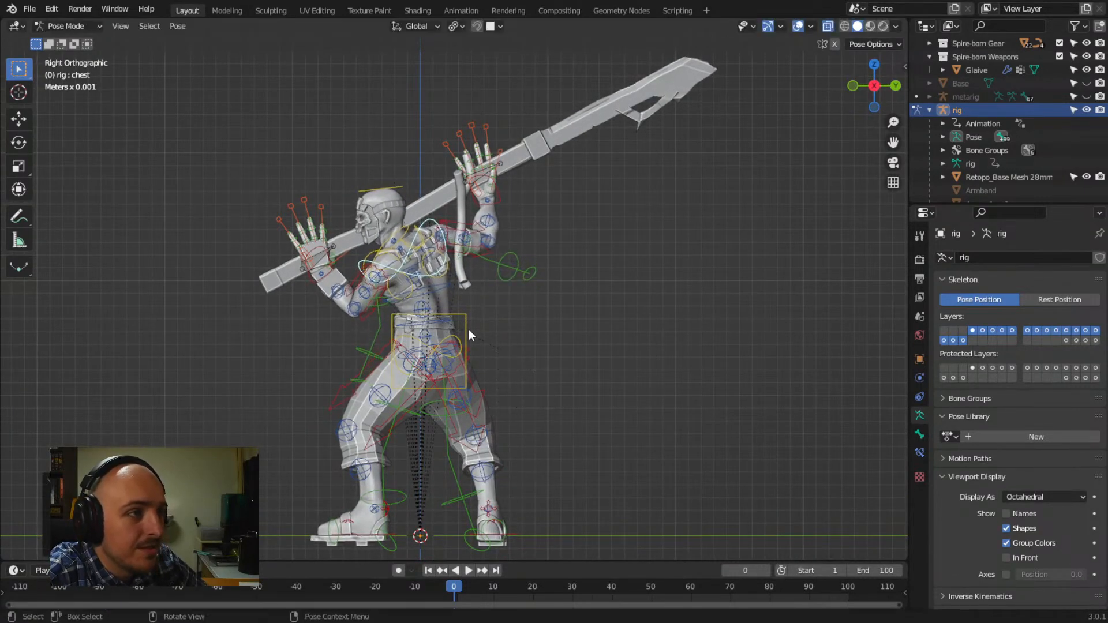
Tilt the hips control forward in the side view and ease it back by about 12.5 degrees
click(457, 354)
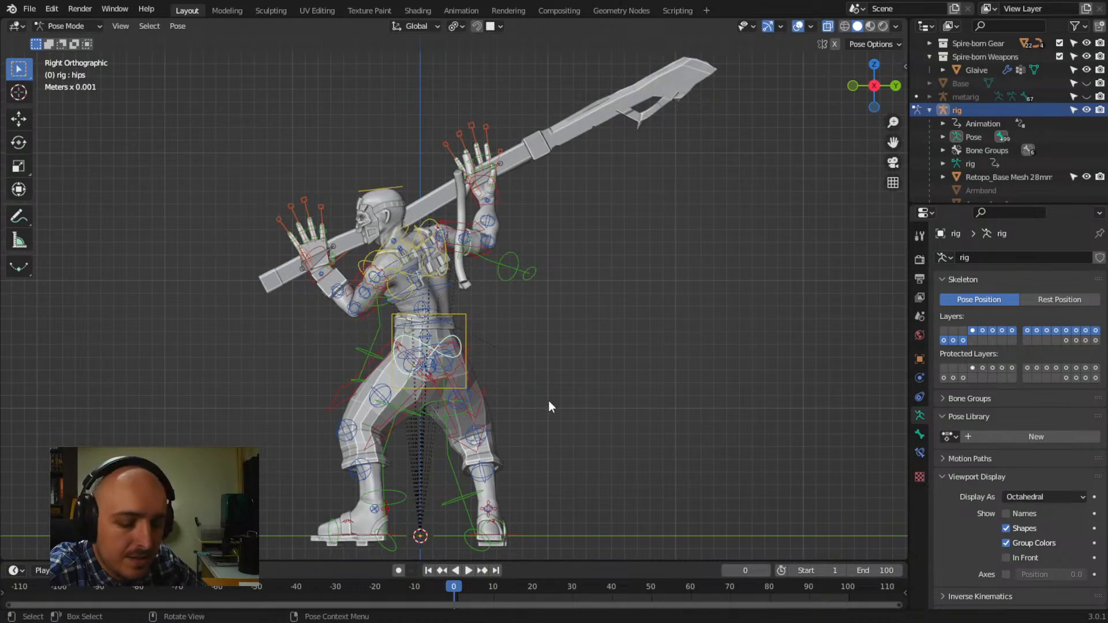
key(r)
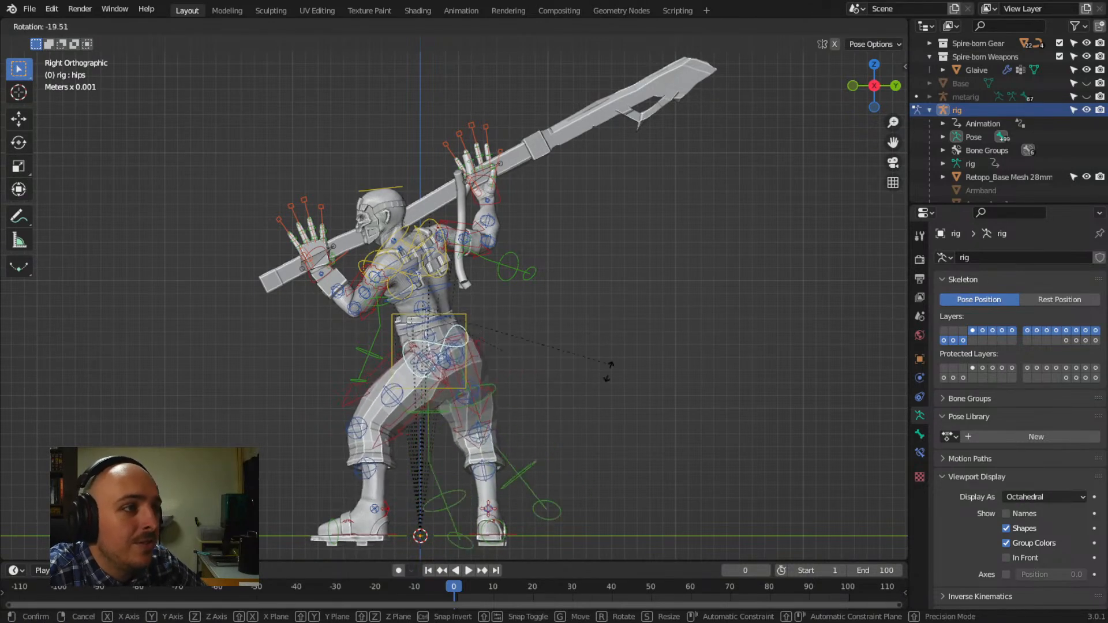
click(610, 353)
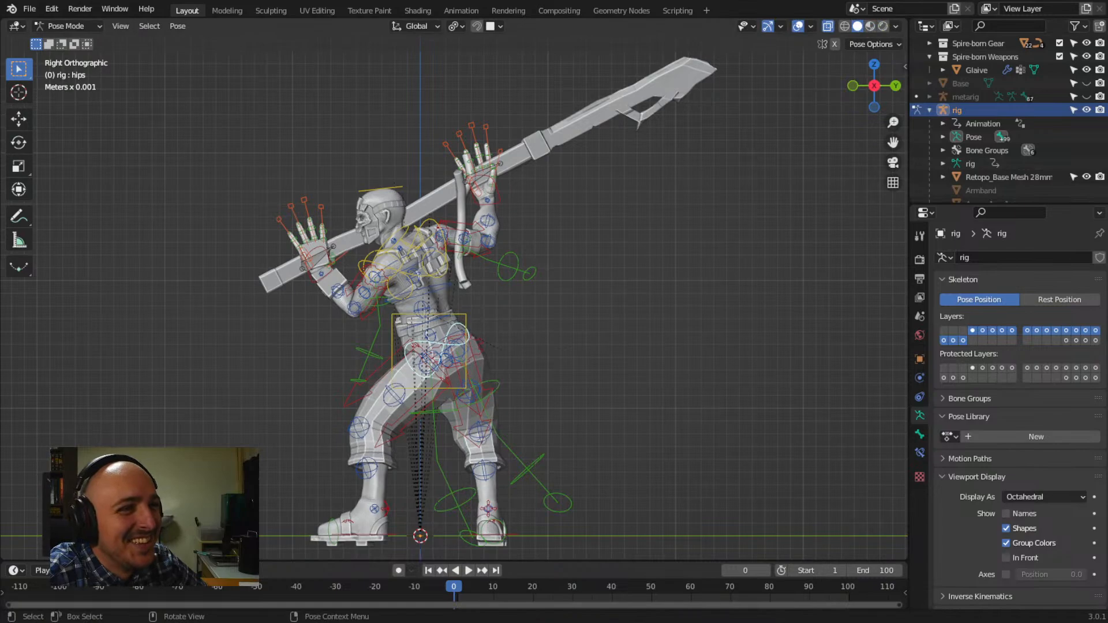
middle_drag(611, 353, 525, 355)
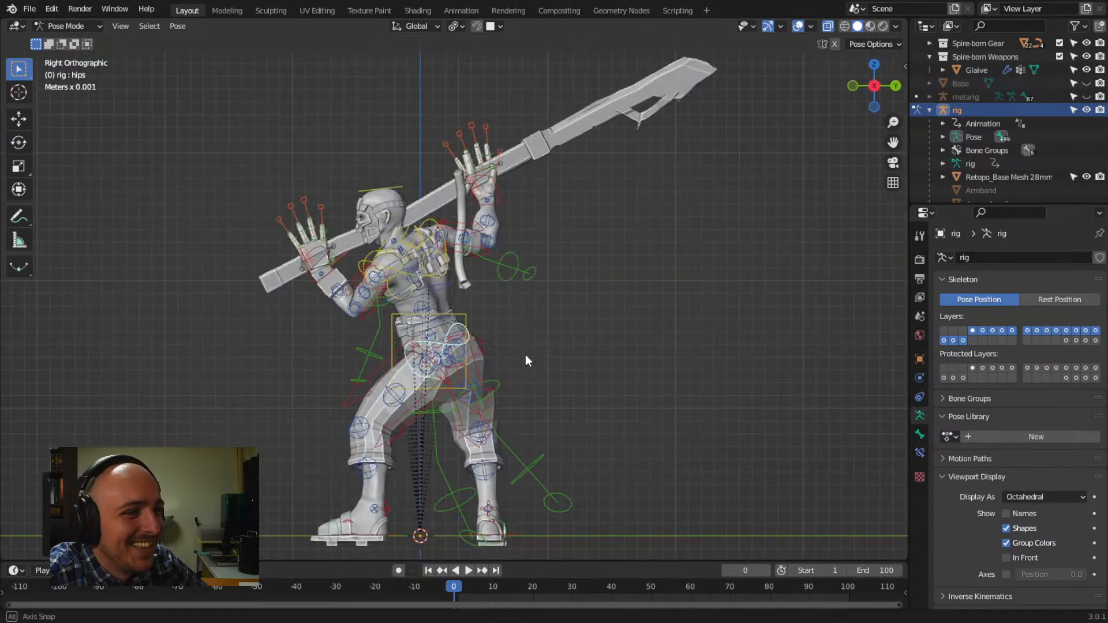
key(r)
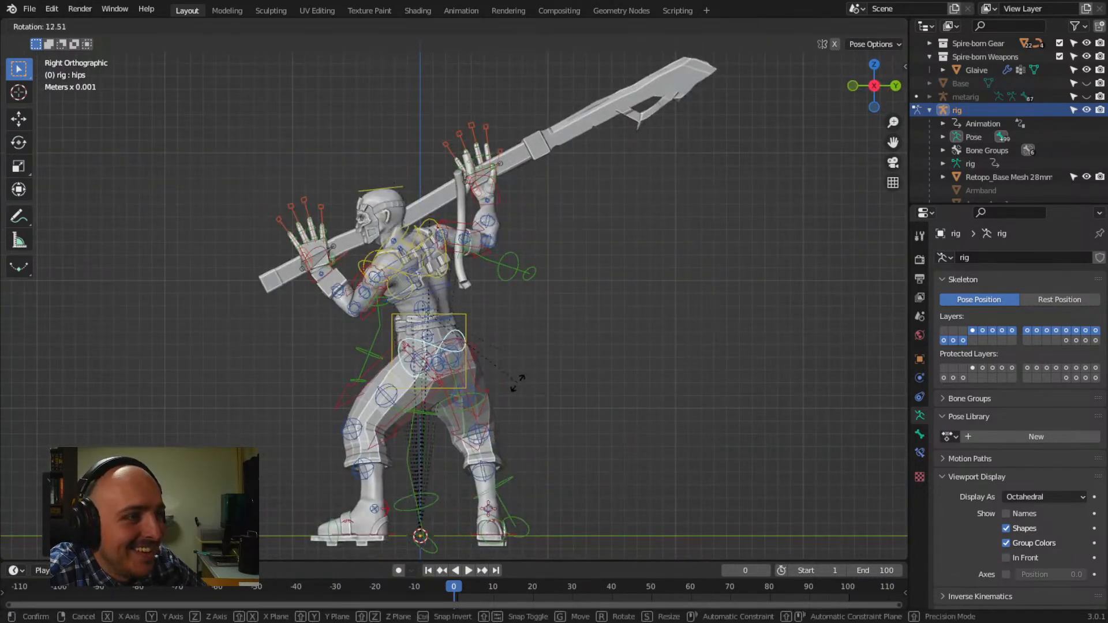
click(518, 382)
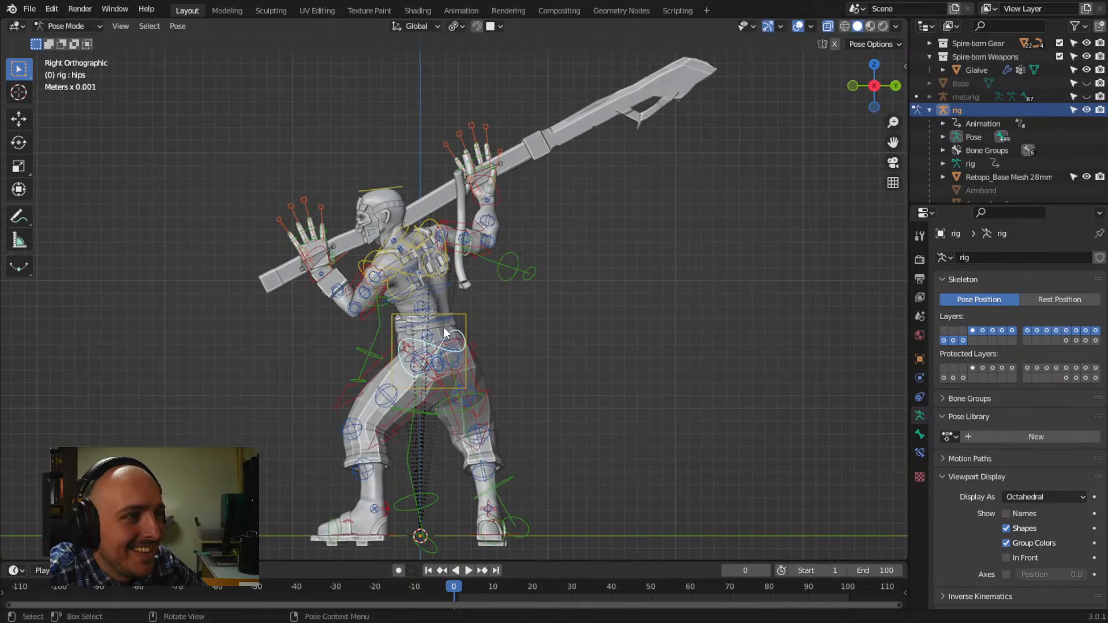
Rotate the chest control further forward and fine-tune its position with a shift of about 0.8 mm backward
middle_drag(460, 335, 407, 265)
click(404, 272)
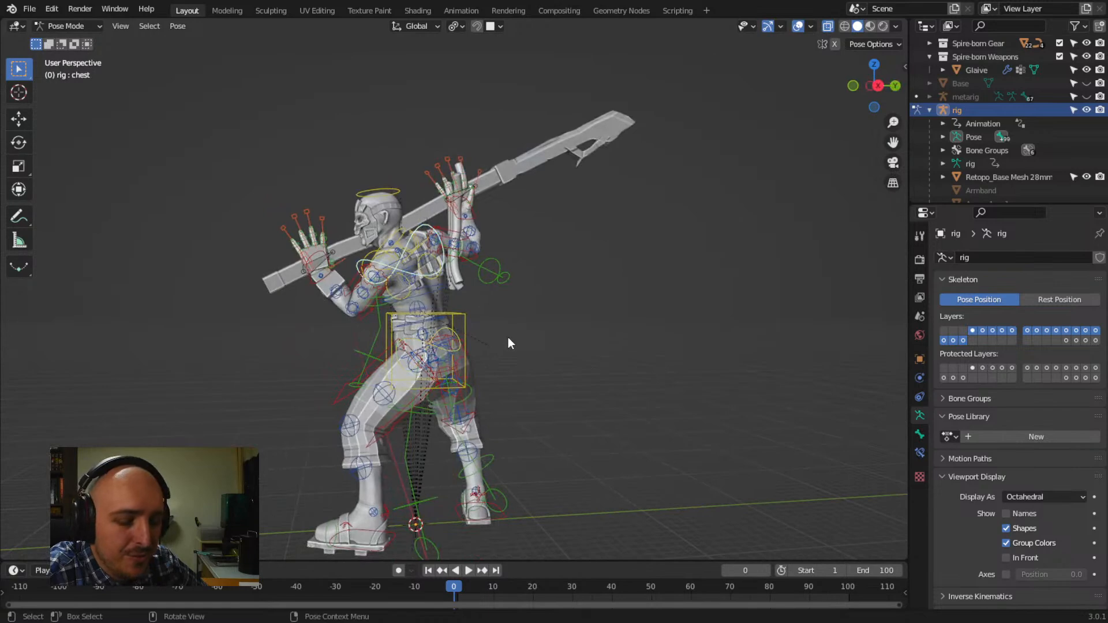
key(g)
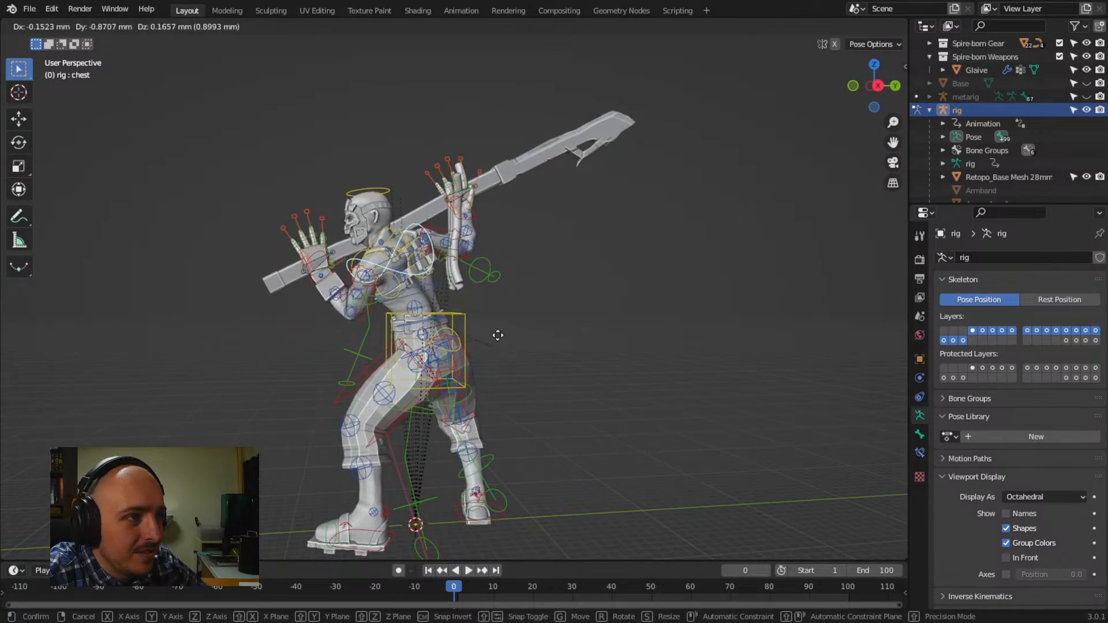
key(r)
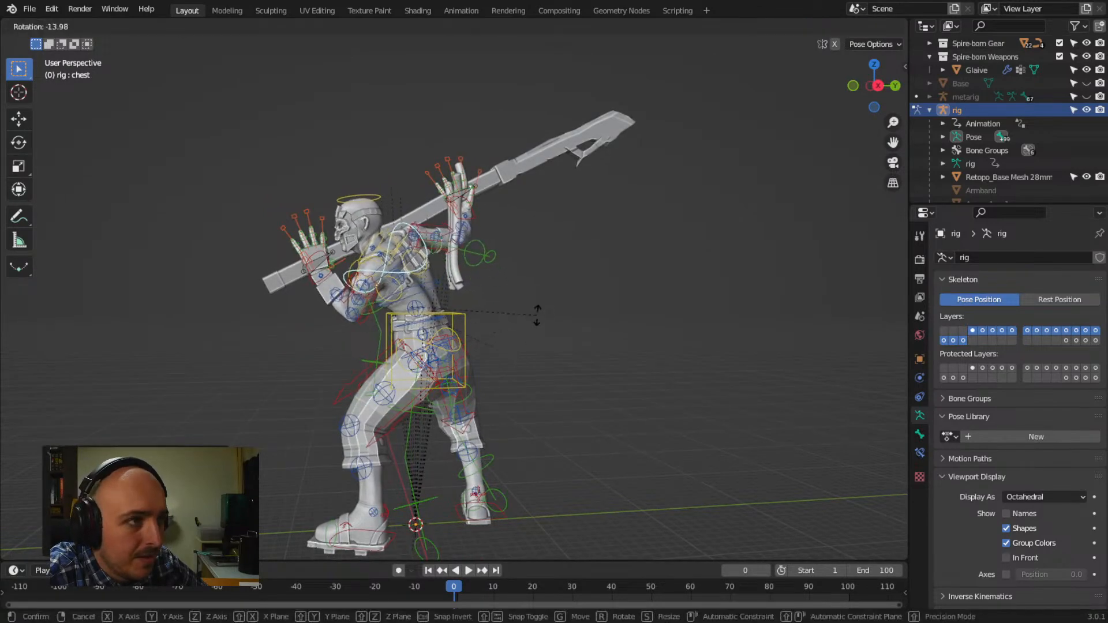
key(g)
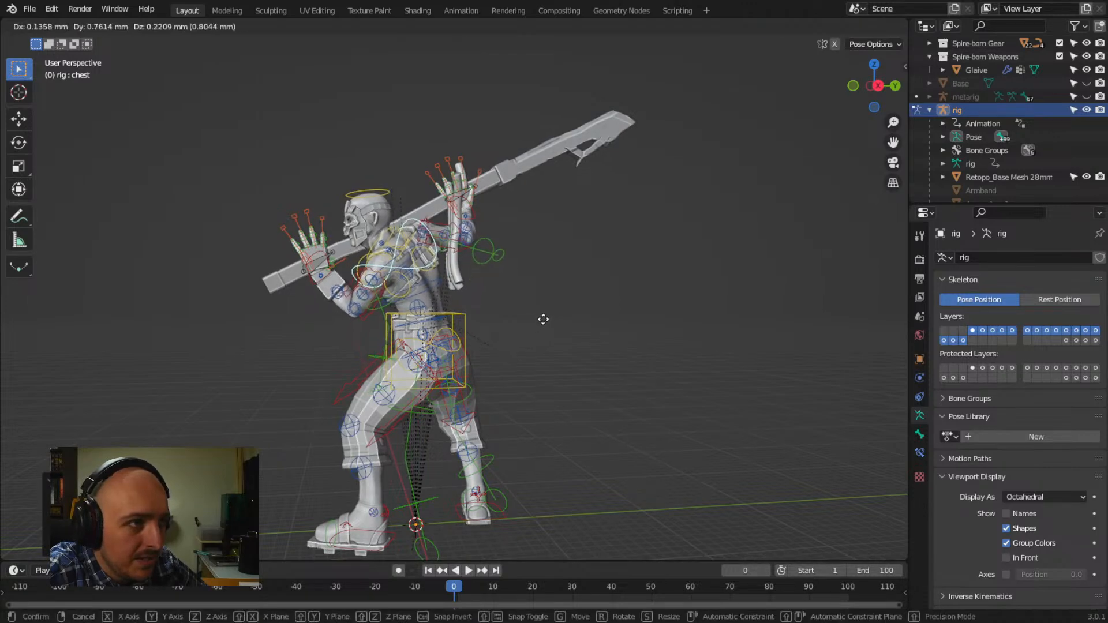
click(543, 319)
Rotate the chest control in a raised front view to adjust the twist of the upper body
middle_drag(543, 319, 487, 361)
middle_drag(456, 357, 635, 414)
key(r)
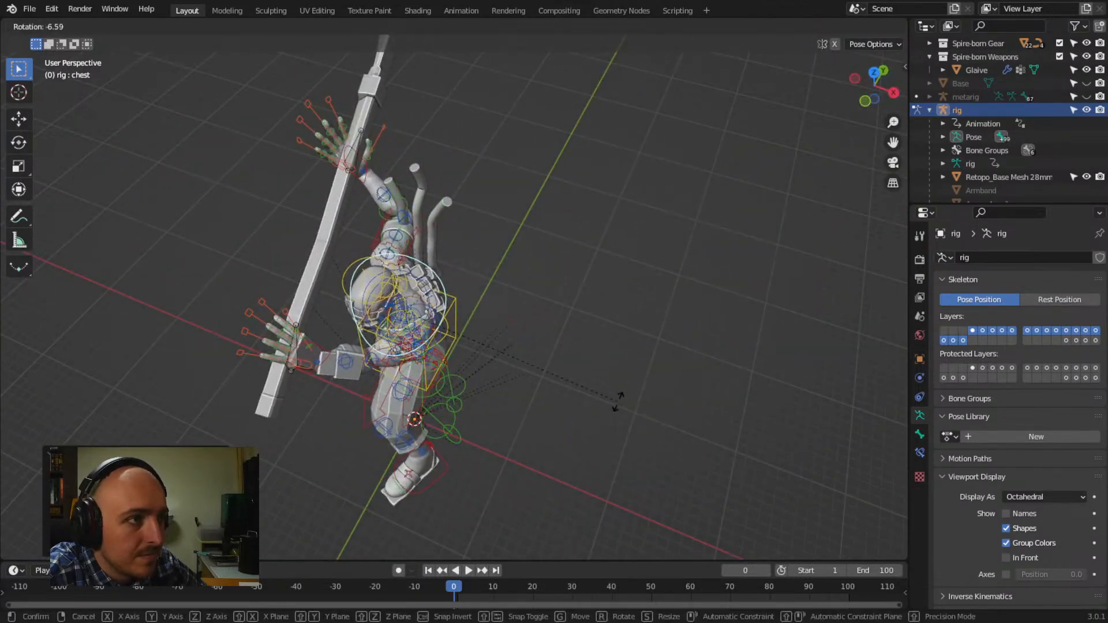
click(609, 424)
Move both hand IK controls and the glaive forward together by about 2.7 mm in the top view
middle_drag(609, 425, 536, 399)
click(495, 165)
key(g)
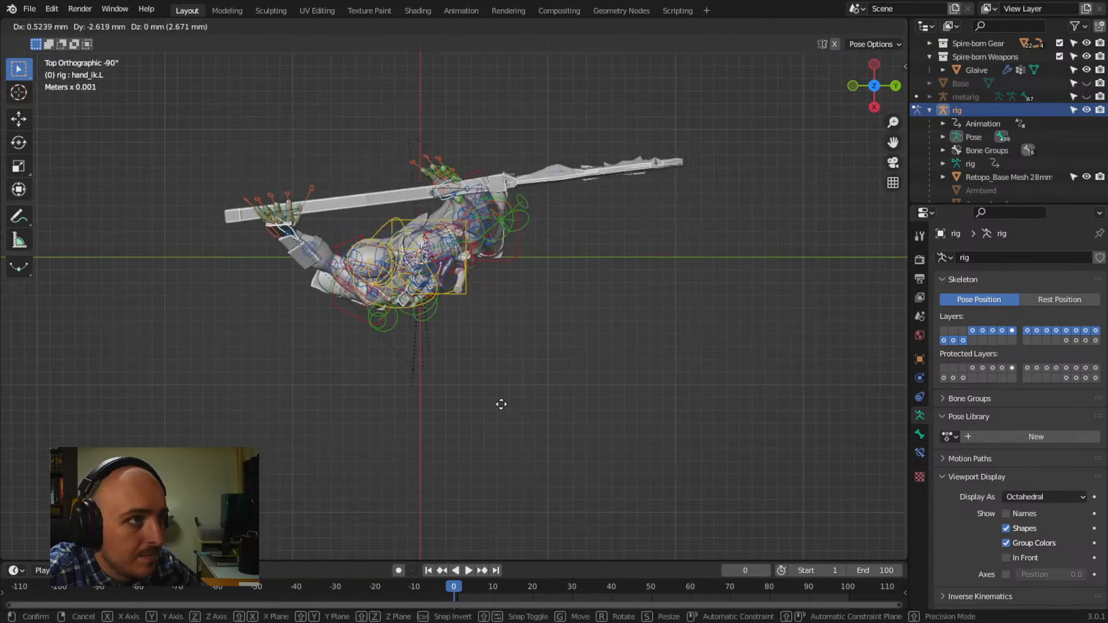
click(498, 398)
Lower the left hand IK control off the glaive shaft and move it outward to the figure's left side
middle_drag(498, 397, 517, 233)
middle_drag(328, 261, 527, 201)
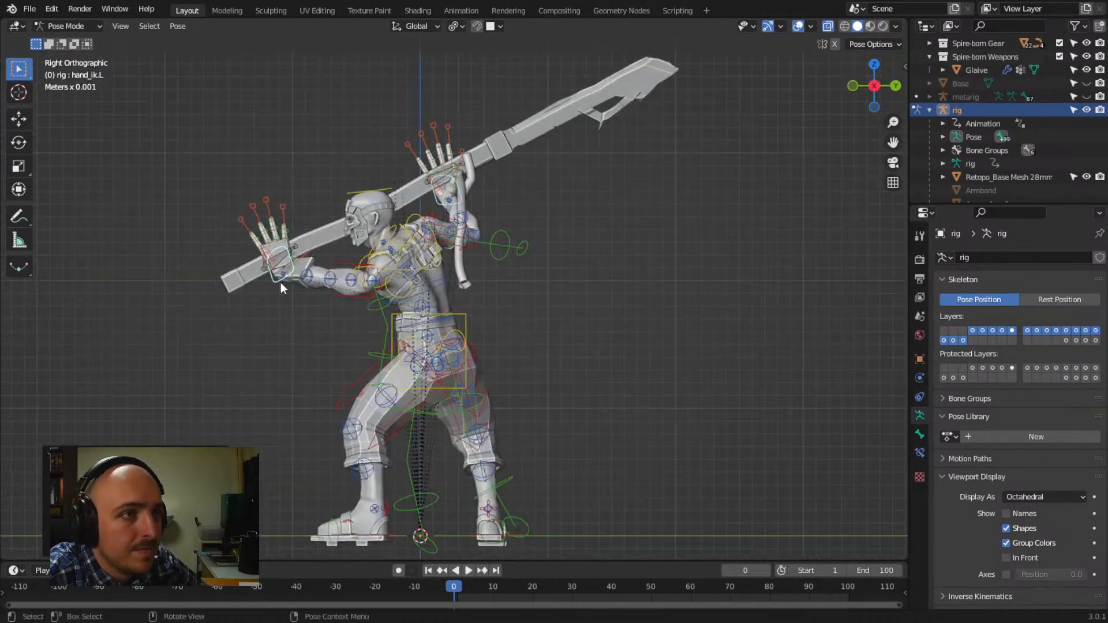
key(g)
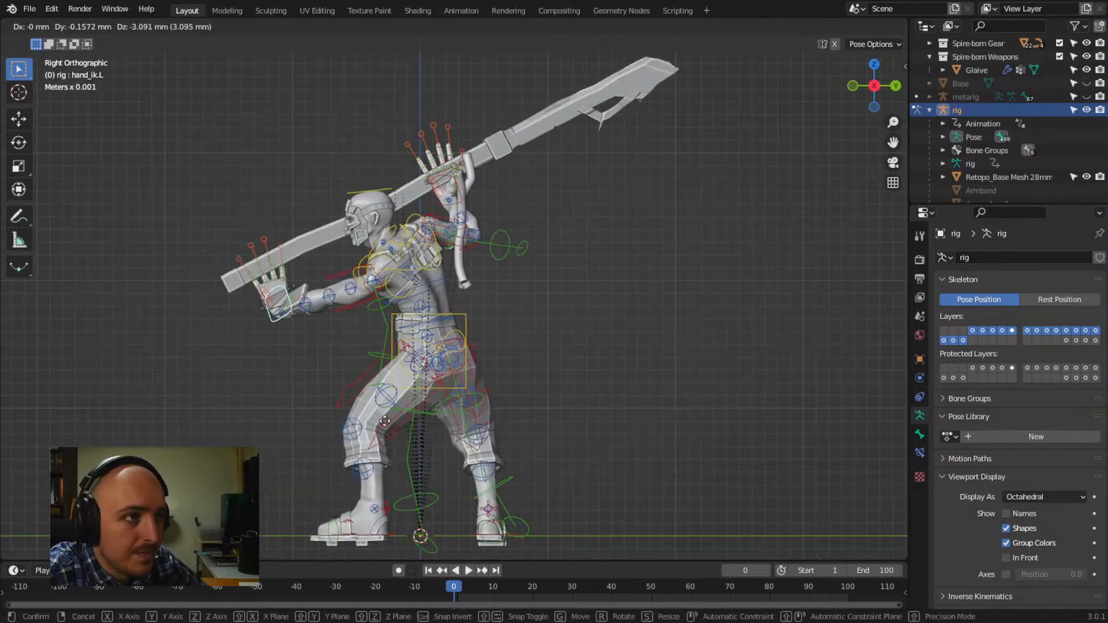
click(304, 410)
middle_drag(304, 410, 463, 441)
key(g)
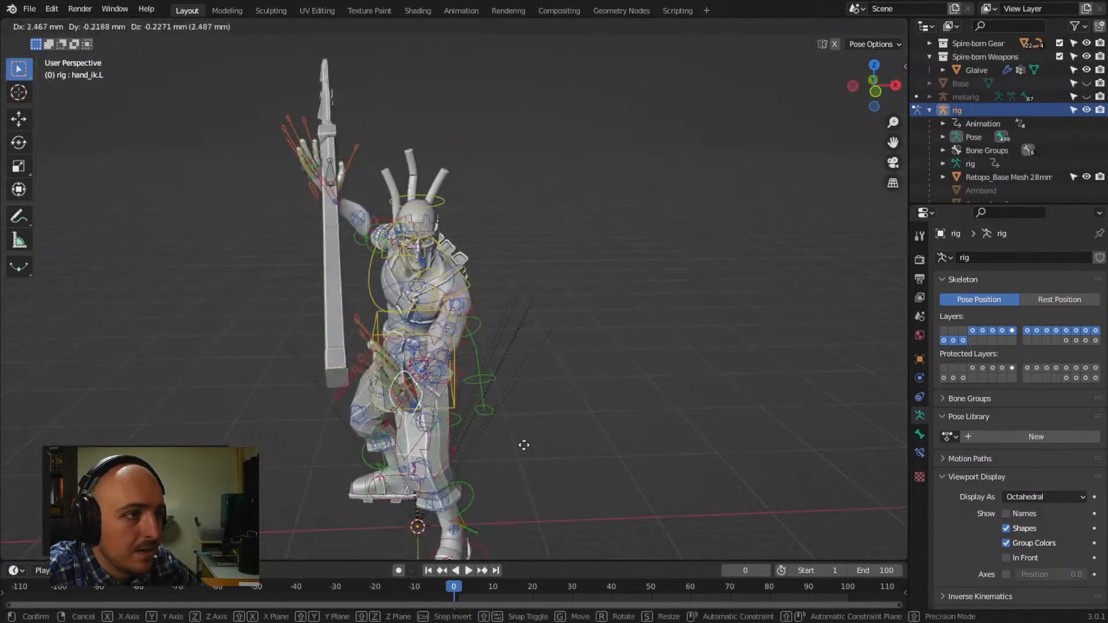
click(582, 429)
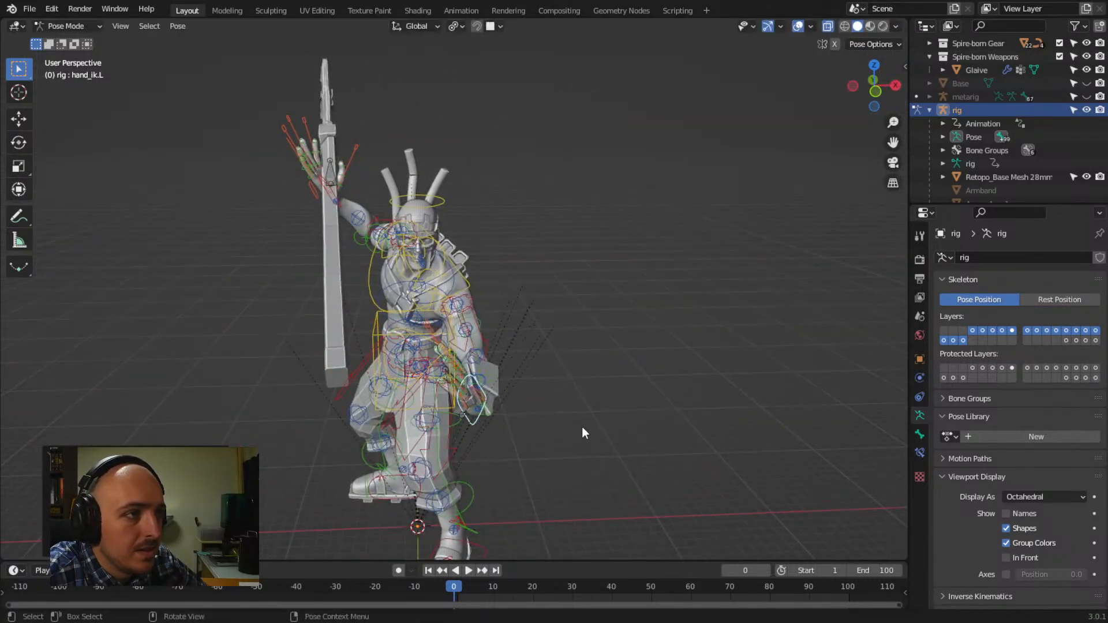
Rotate the left hand IK control forward, pull it closer to the body and refine its angle
middle_drag(583, 428, 455, 387)
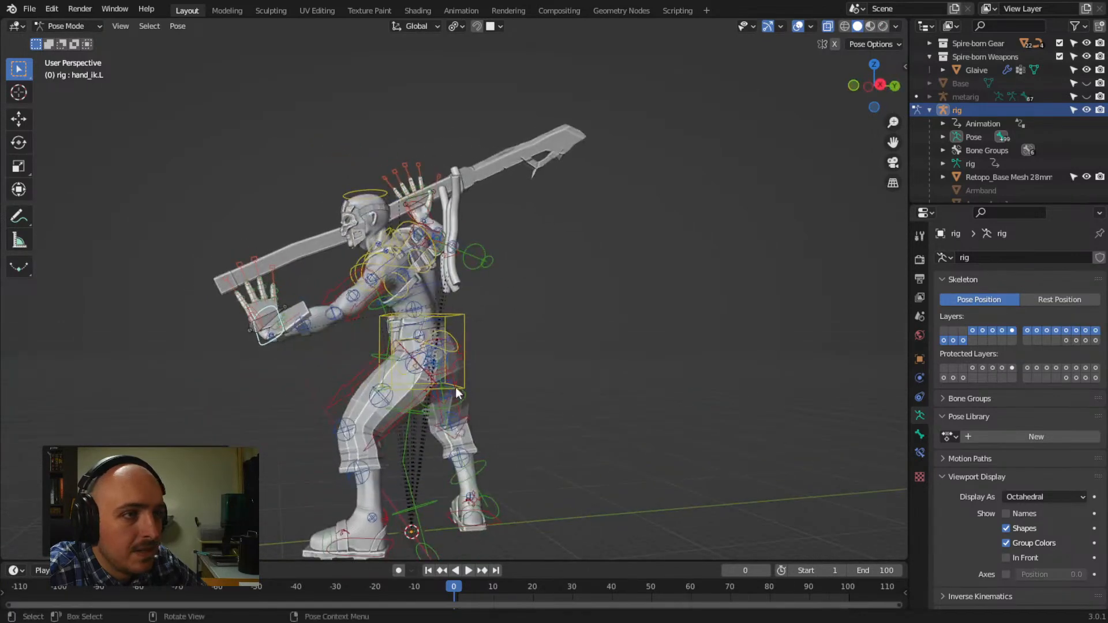
key(r)
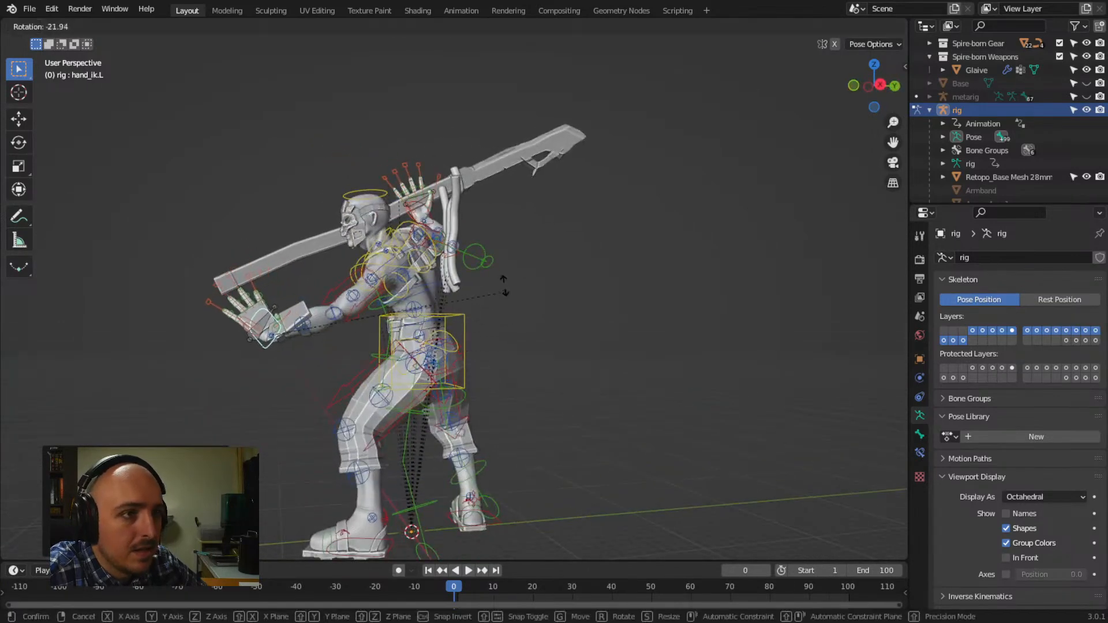
click(491, 247)
key(g)
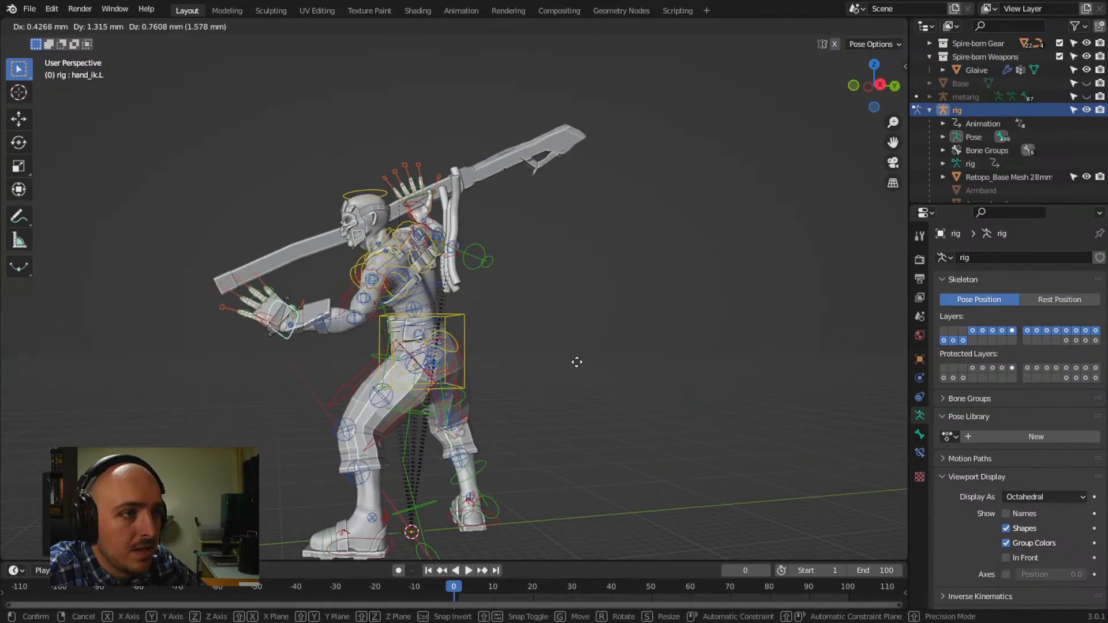
click(554, 345)
middle_drag(552, 344, 387, 341)
key(r)
click(549, 368)
Rotate the left upper arm IK control from the side and front to redirect the bent elbow
click(365, 318)
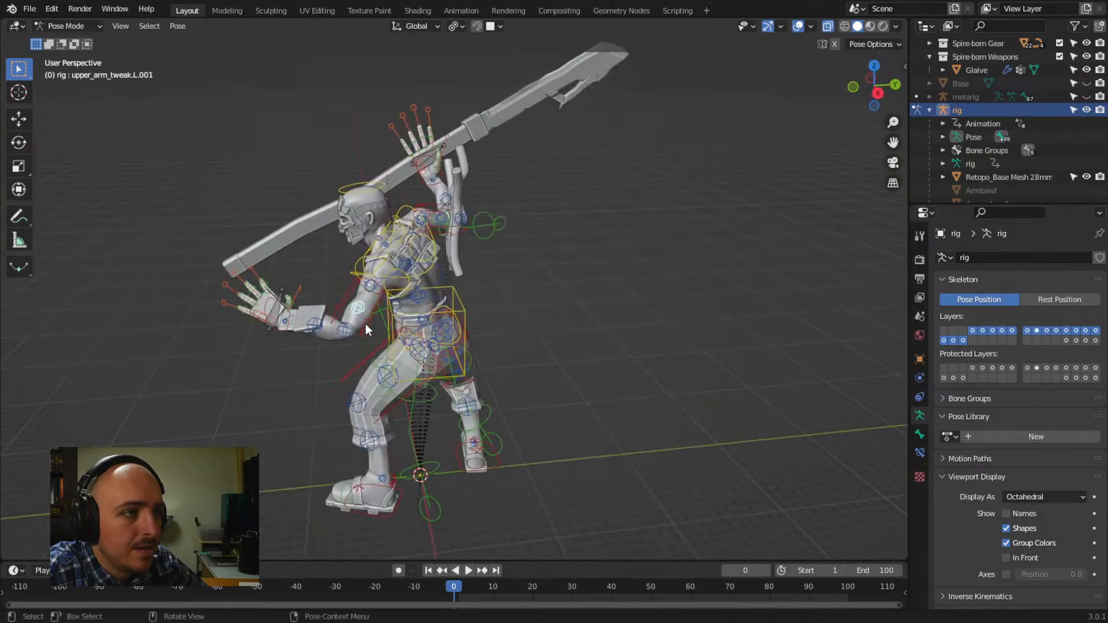
key(r)
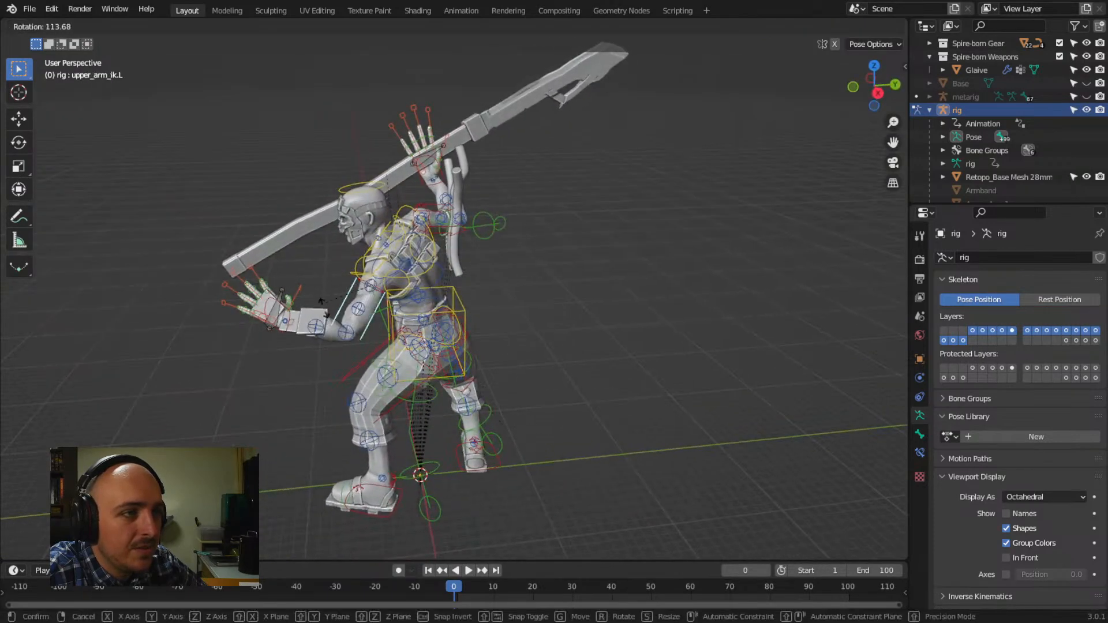
click(451, 415)
middle_drag(451, 415, 563, 404)
key(r)
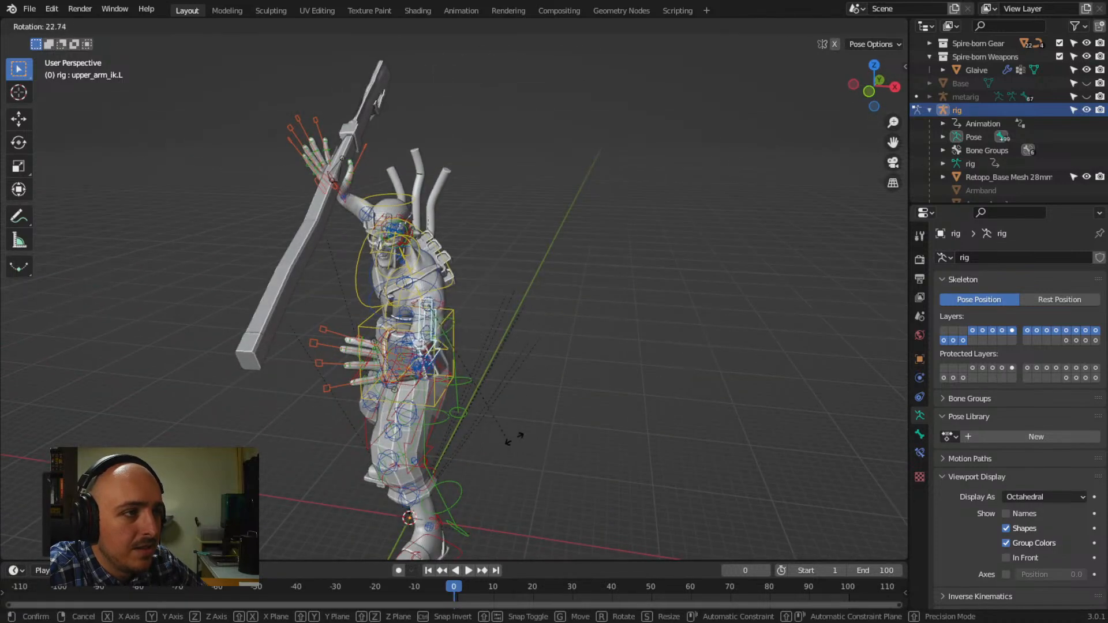
click(548, 413)
Rotate the chest control back to a slightly more upright lean
middle_drag(549, 412, 442, 420)
middle_drag(347, 353, 231, 275)
click(377, 268)
key(r)
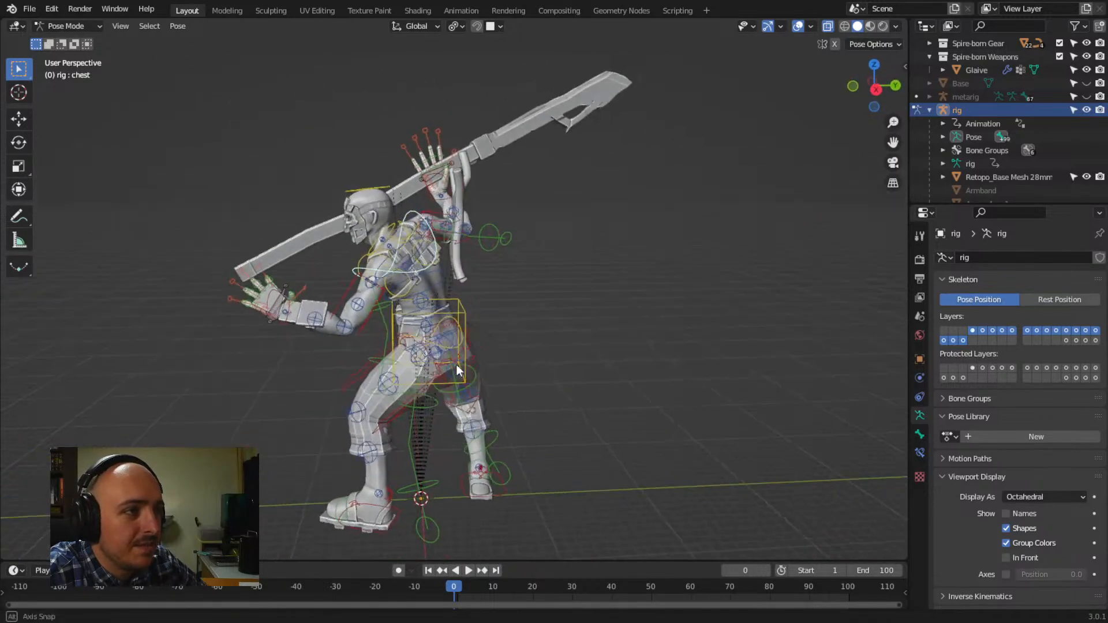
click(513, 407)
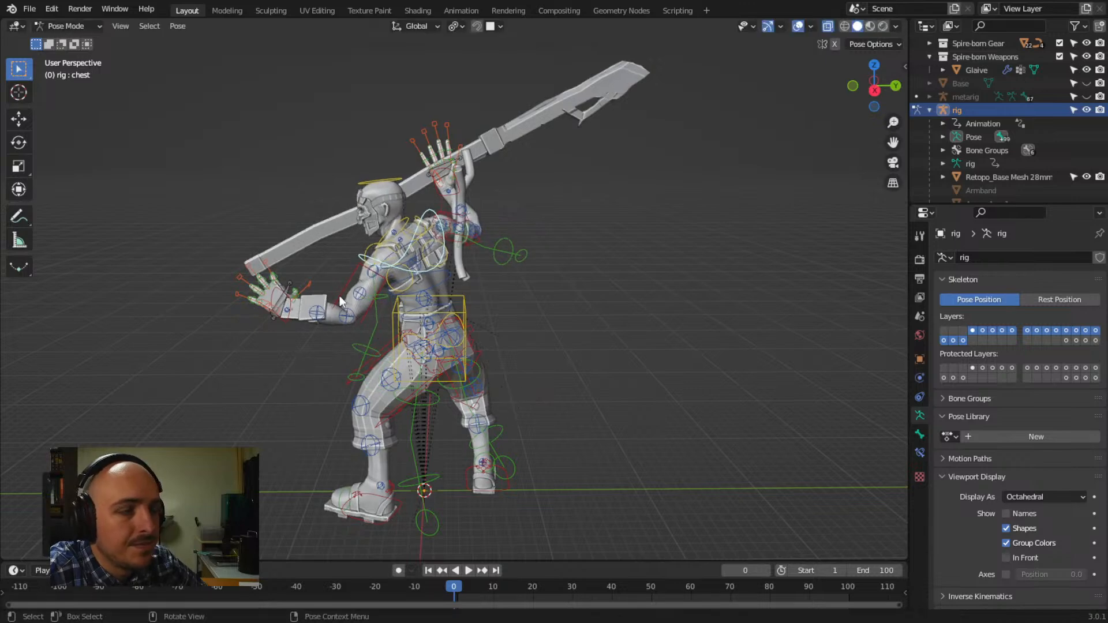
Rotate the left upper arm IK control again in the side view to adjust the elbow direction
click(358, 305)
key(r)
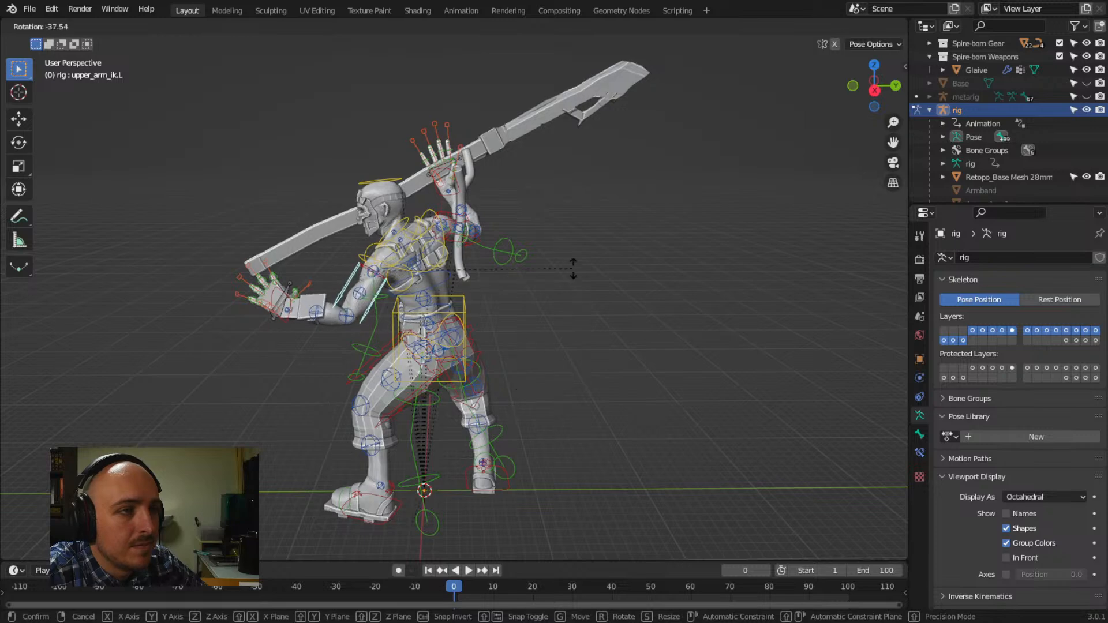
click(564, 184)
middle_drag(565, 184, 485, 339)
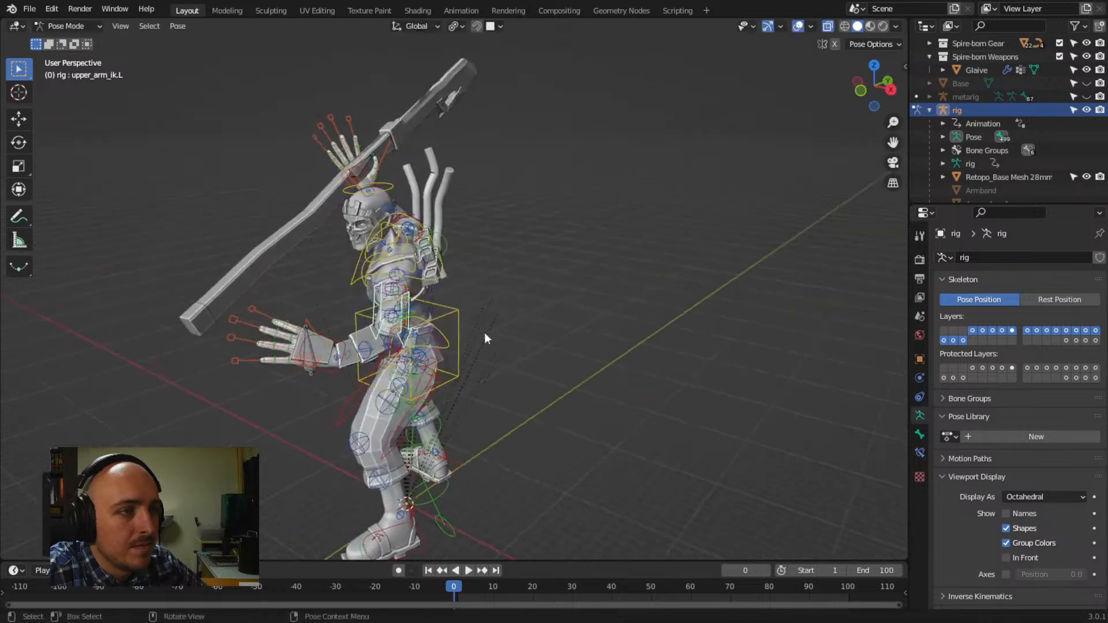
Rotate the left hand IK control in the front view and move it inward across the waist
click(335, 372)
middle_drag(334, 371, 586, 418)
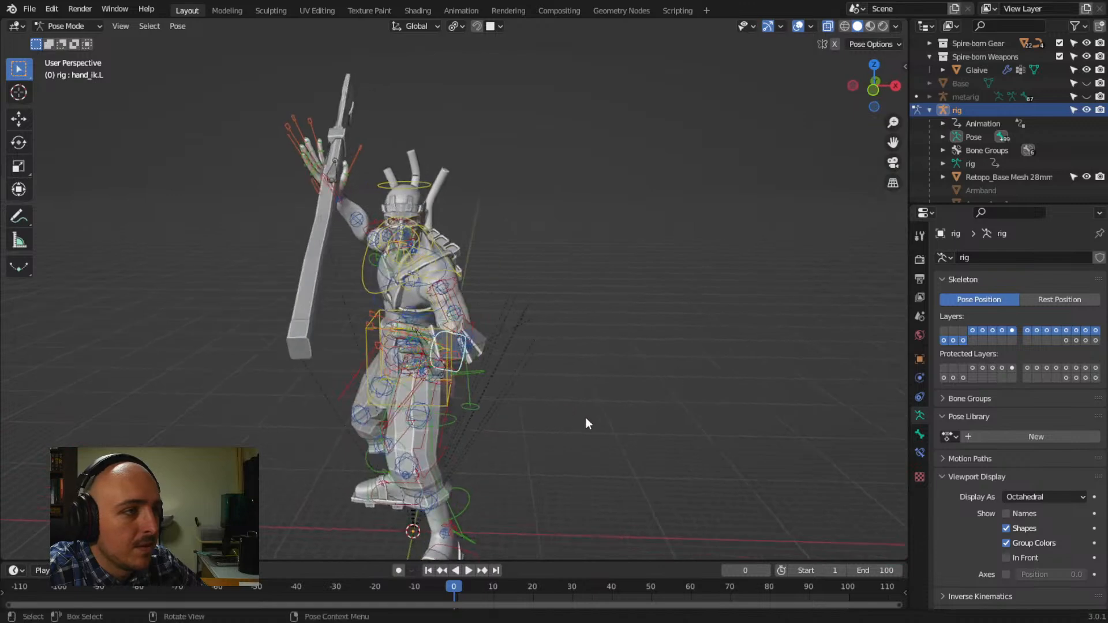
key(r)
click(614, 358)
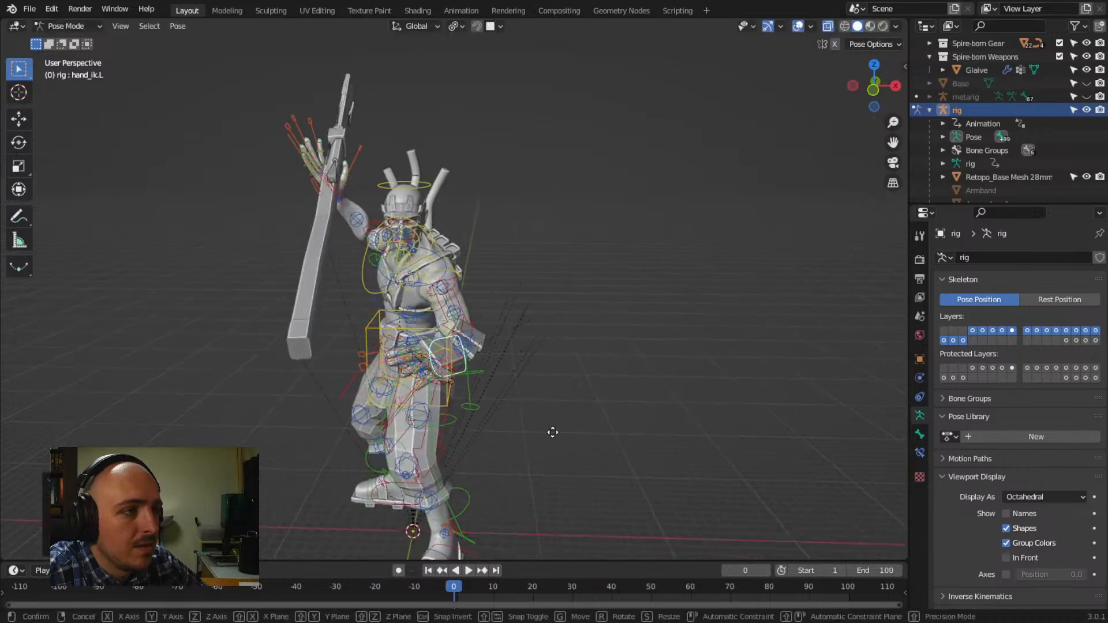
key(g)
click(508, 401)
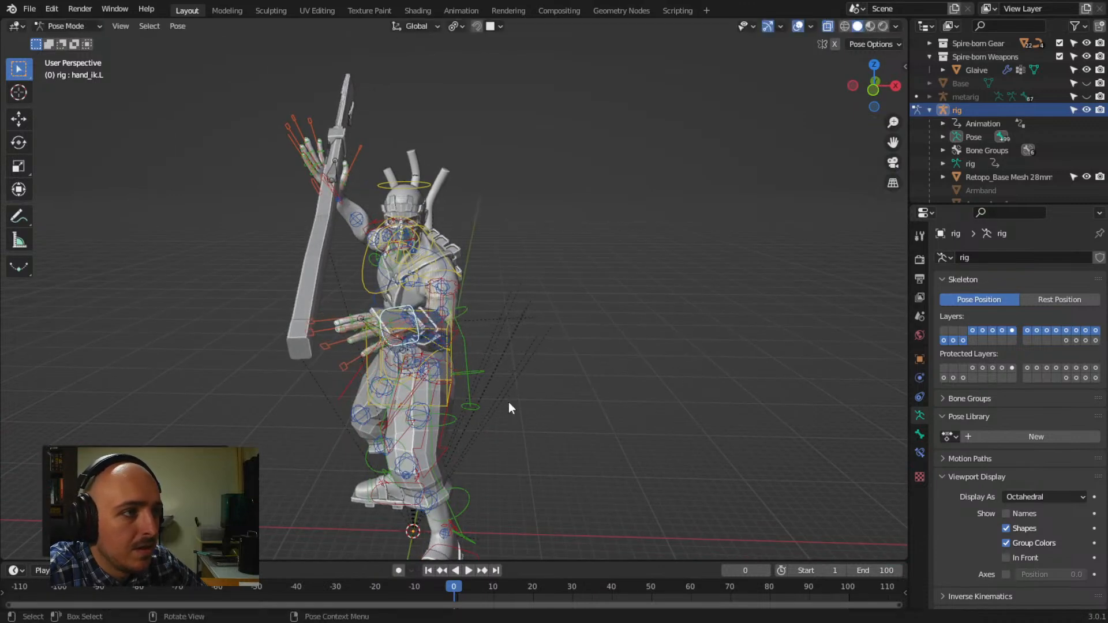
Rotate the left hand IK control about 32° from a front-side view to angle the palm toward the glaive shaft
mouse_move(509, 402)
middle_down()
mouse_move(519, 380)
mouse_move(510, 390)
middle_up()
key(r)
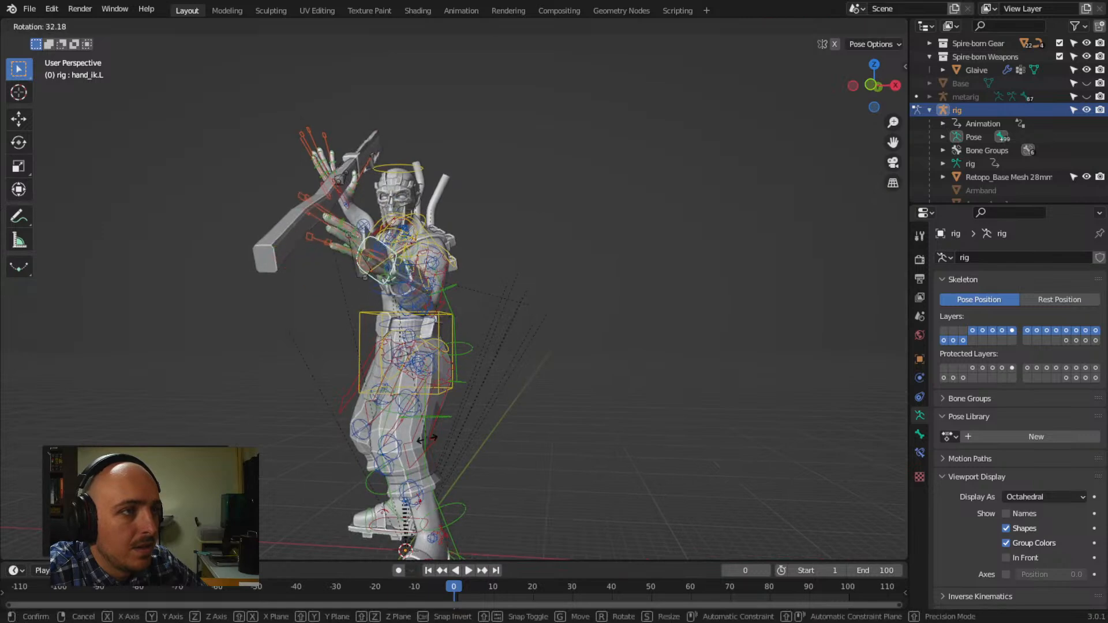
click(428, 438)
middle_drag(427, 438, 569, 426)
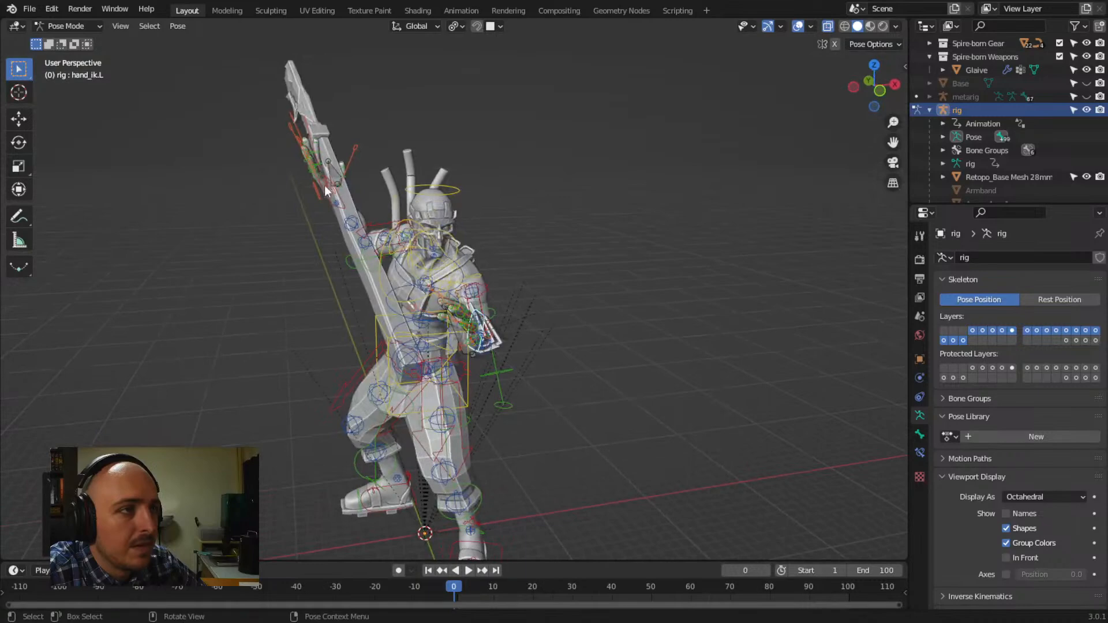
Rotate the right hand IK control from above, then about 7° from the side, to swing the glaive shaft toward the left hand
click(329, 197)
middle_drag(328, 198, 382, 314)
middle_drag(707, 502, 753, 518)
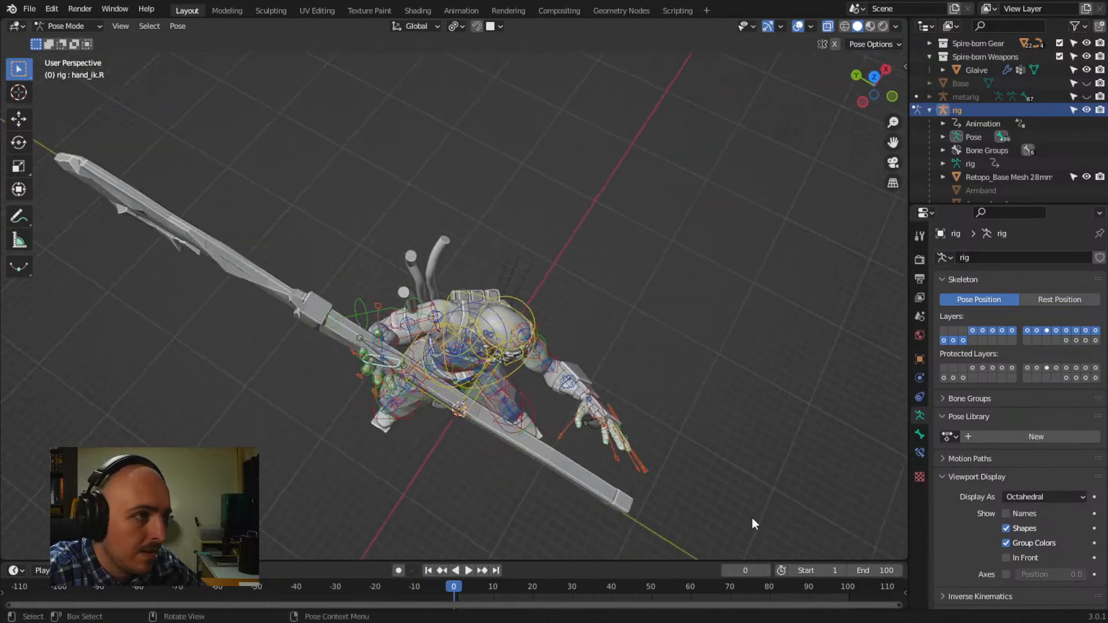
key(r)
click(695, 467)
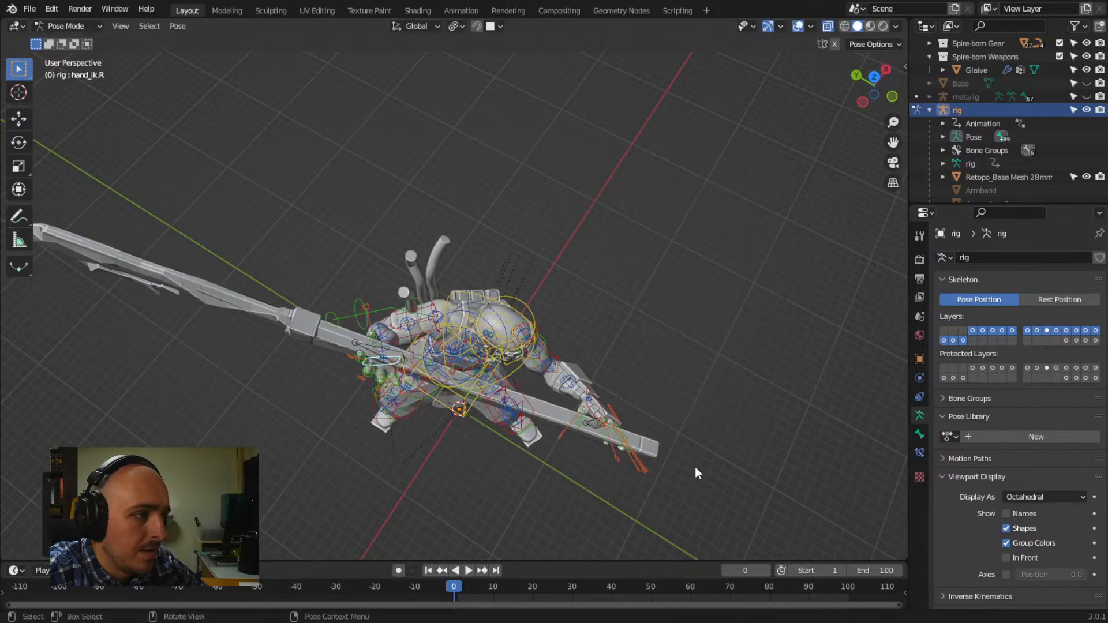
middle_drag(695, 467, 713, 357)
key(r)
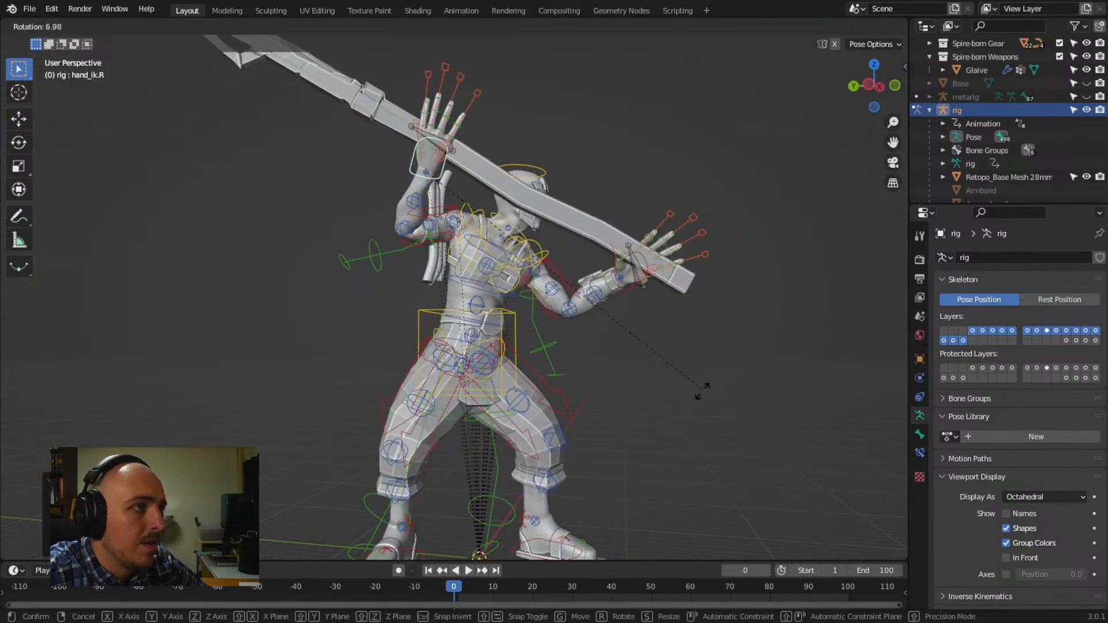
click(703, 394)
middle_drag(702, 393, 503, 332)
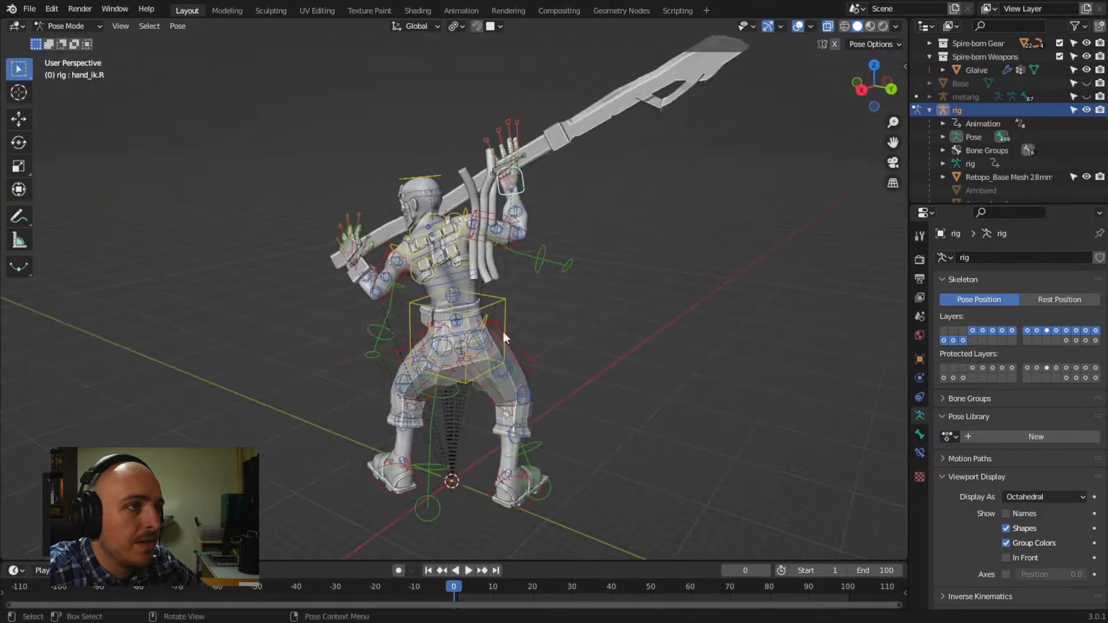
Rotate the right upper arm IK control in the side view to raise the right elbow outward
click(514, 244)
middle_drag(600, 302, 597, 379)
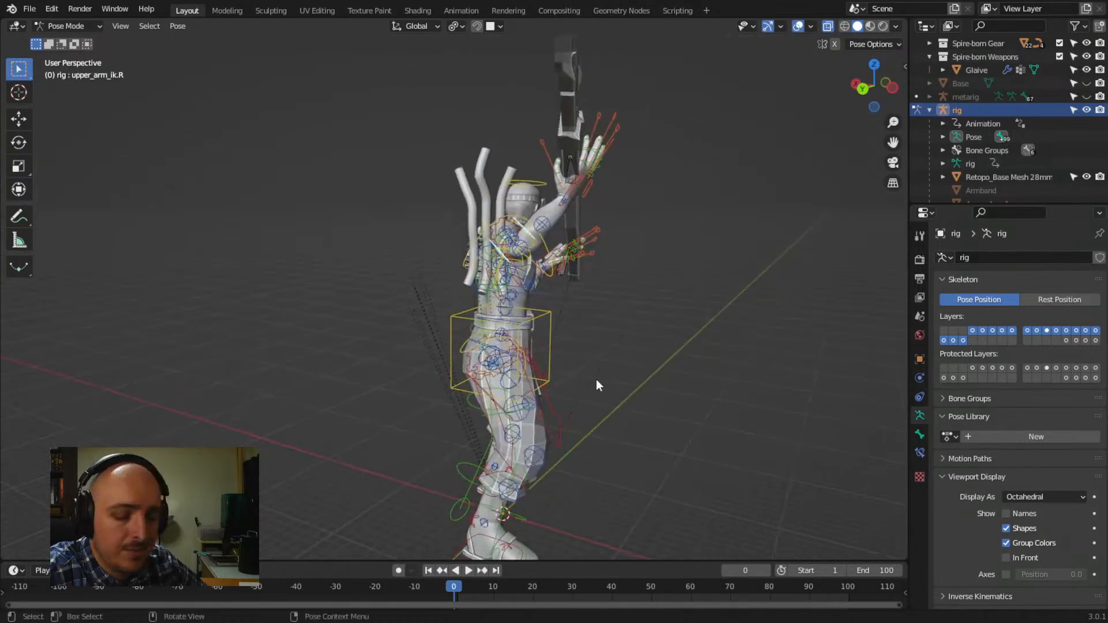
key(r)
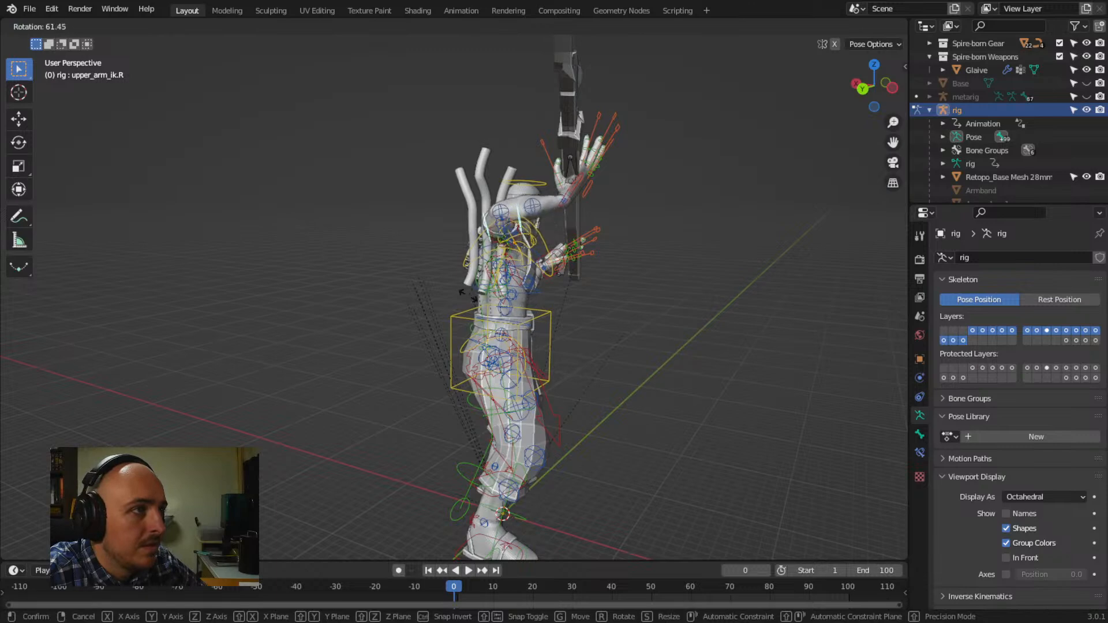
click(500, 304)
middle_drag(599, 330, 575, 322)
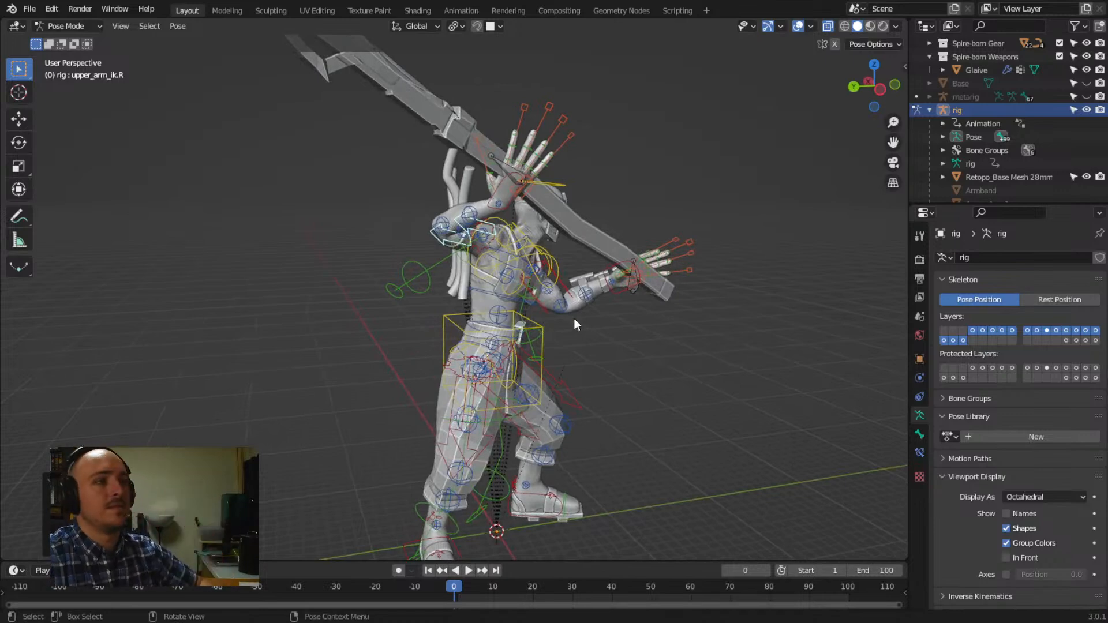
Rotate the right upper arm IK control back about 40° in the side view to lower the right elbow
middle_drag(574, 320, 639, 300)
key(r)
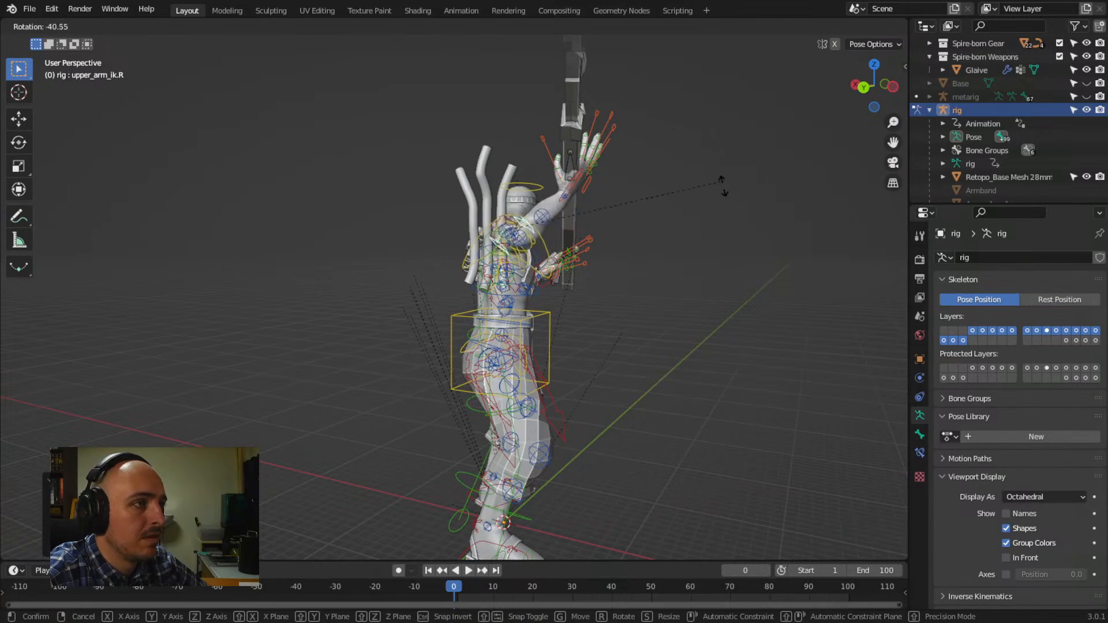
click(724, 185)
mouse_move(726, 334)
middle_down()
mouse_move(538, 357)
mouse_move(645, 349)
mouse_move(570, 337)
mouse_move(586, 317)
mouse_move(700, 349)
mouse_move(706, 338)
middle_up()
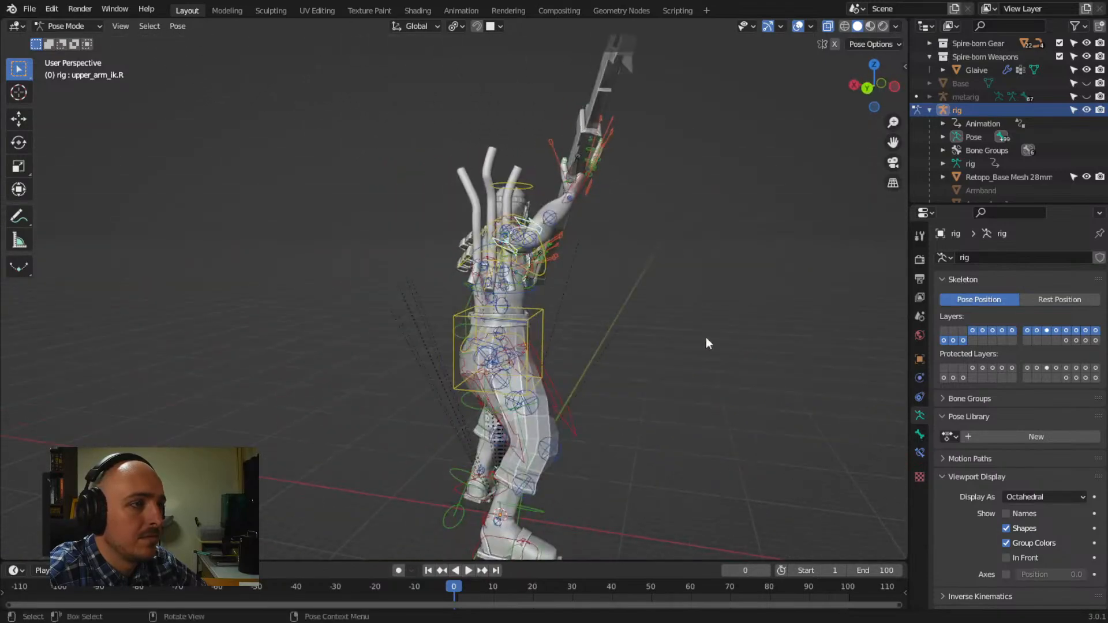
scroll(571, 368, down, 4)
middle_drag(572, 369, 595, 377)
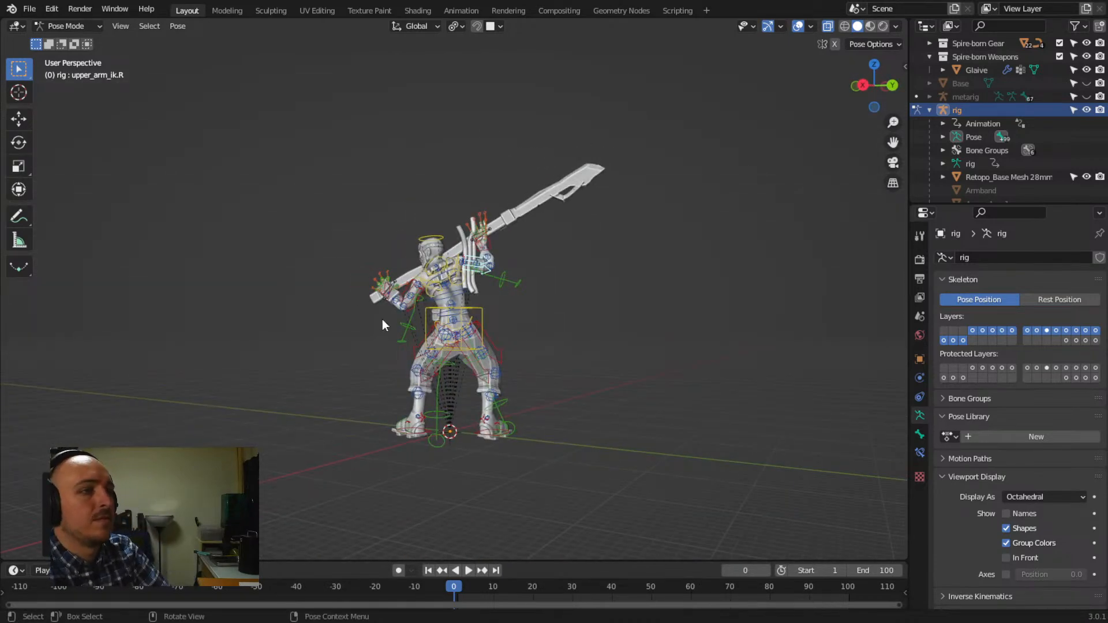
middle_drag(382, 320, 500, 321)
scroll(414, 298, up, 5)
middle_drag(399, 299, 440, 330)
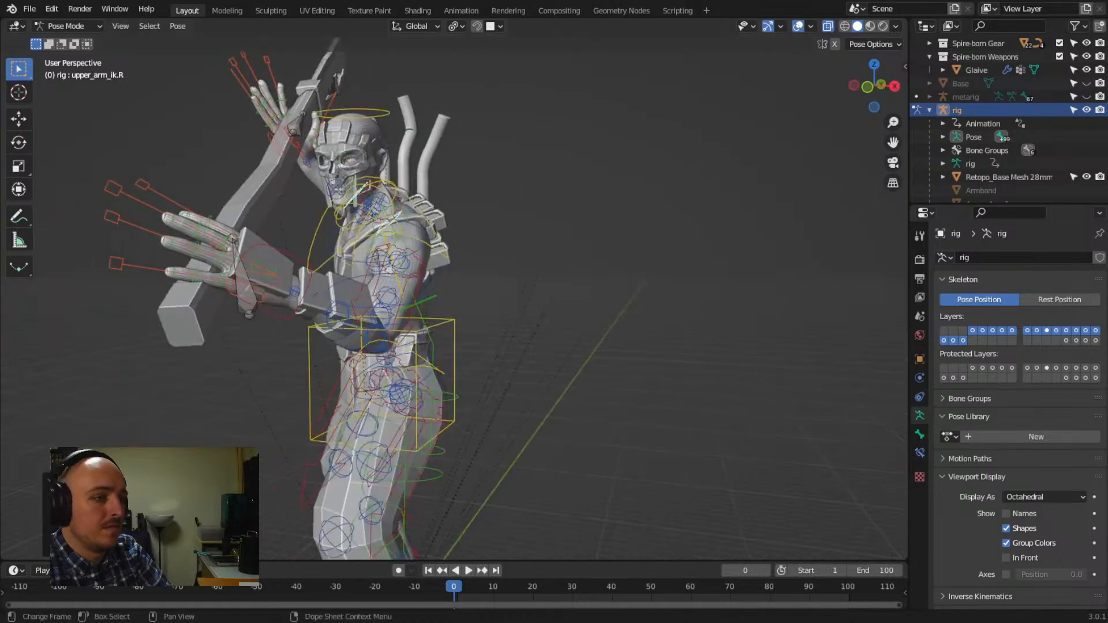
Move the left foot IK control back by about 1 mm in the right orthographic side view
scroll(381, 443, down, 3)
middle_drag(382, 444, 453, 438)
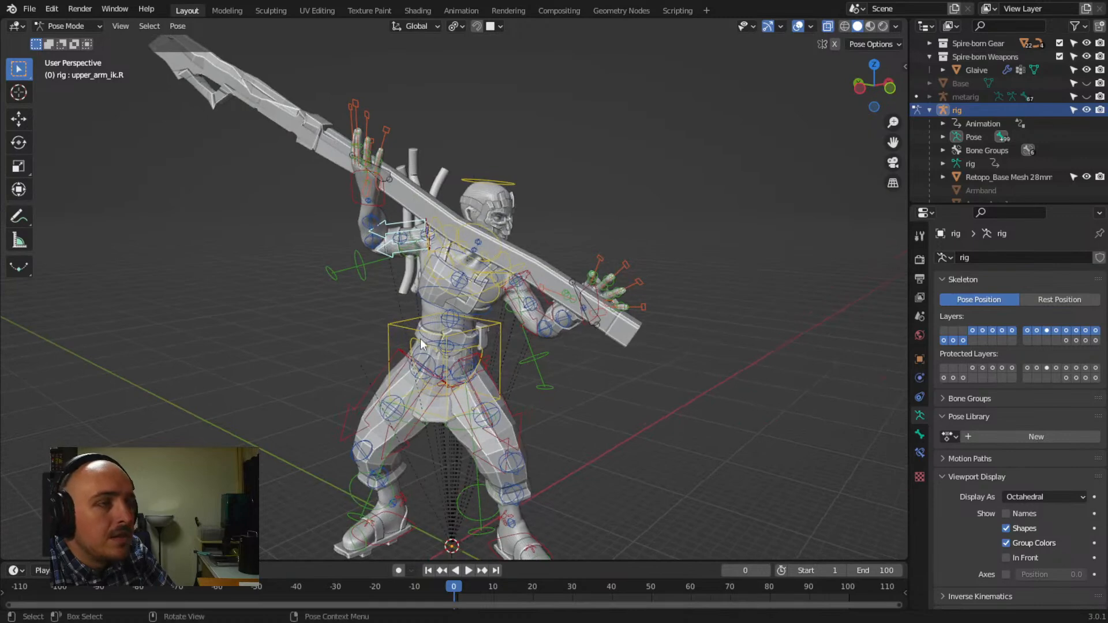
scroll(404, 340, down, 4)
middle_drag(375, 343, 479, 477)
click(402, 453)
key(g)
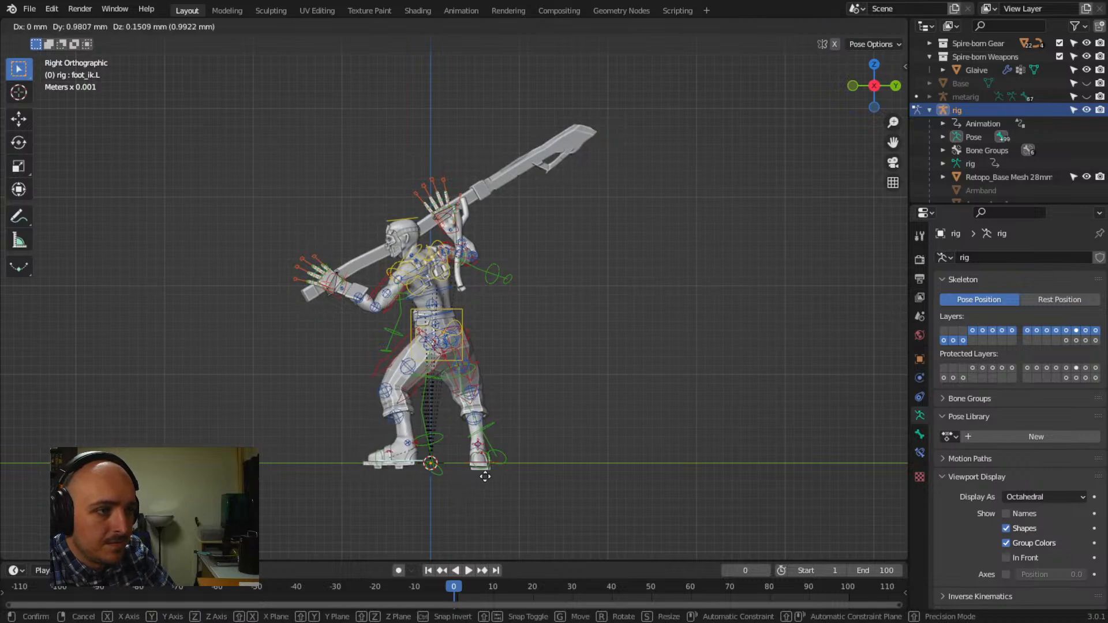
click(484, 470)
Move the right foot IK control further back along the ground, and turn the foot in the top orthographic view
click(482, 460)
key(g)
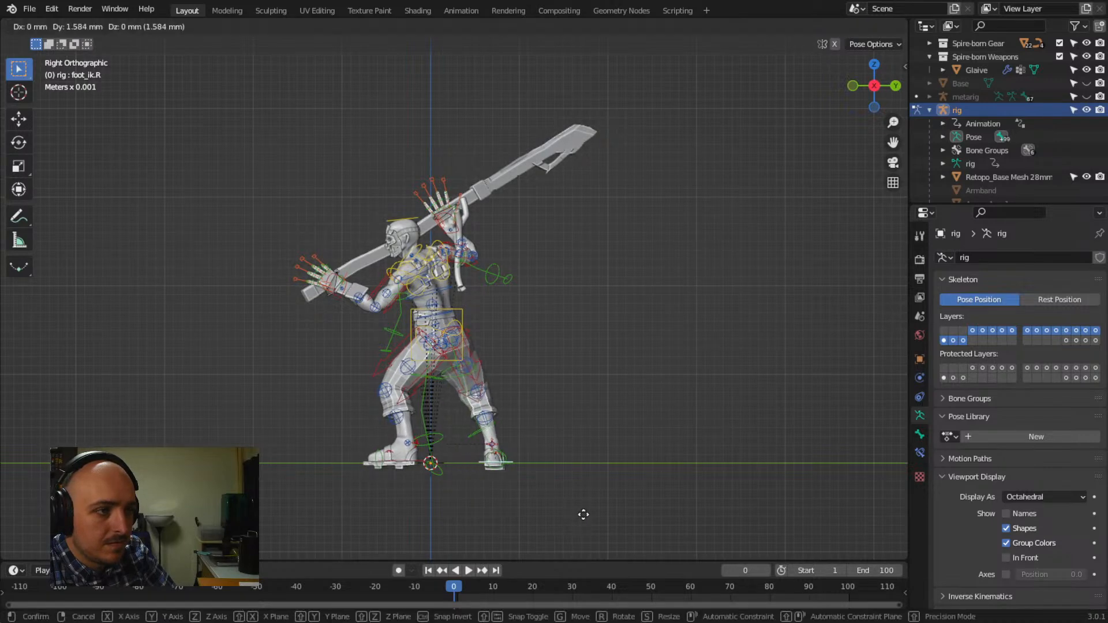
click(602, 467)
middle_drag(602, 460, 509, 527)
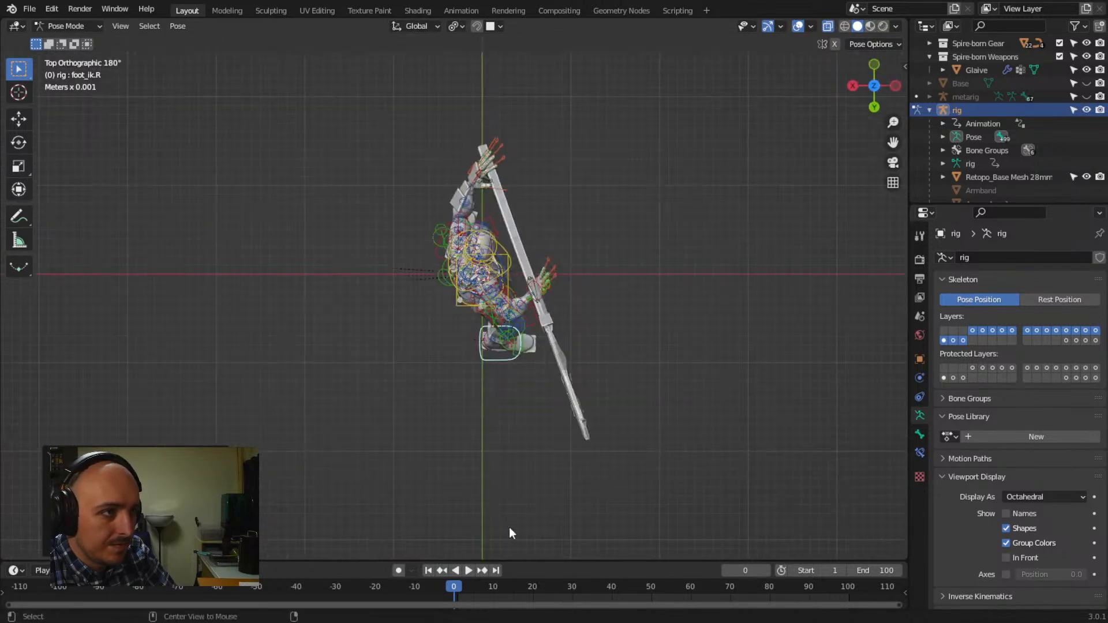
key(r)
click(658, 403)
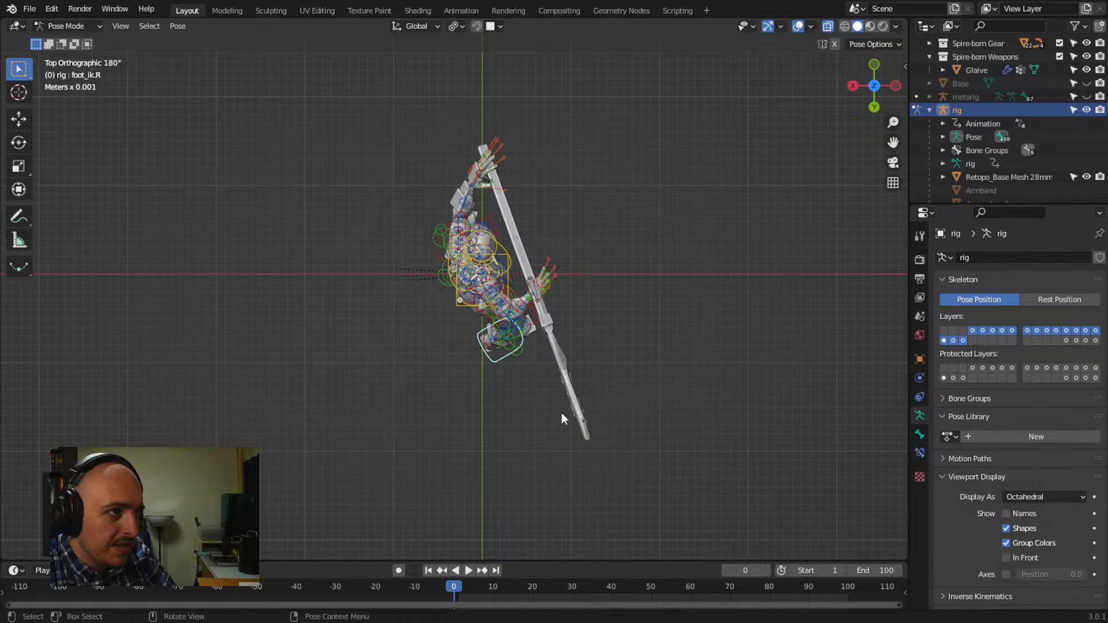
Rotate the right thigh IK control to redirect the back leg's knee
middle_drag(564, 413, 381, 272)
click(405, 393)
key(r)
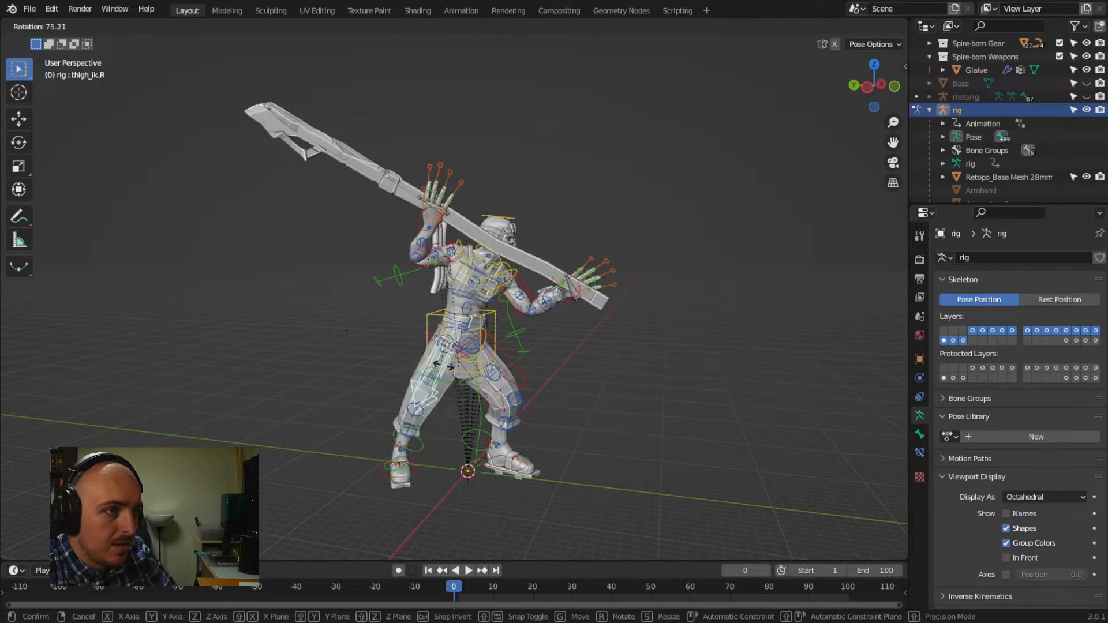
click(367, 408)
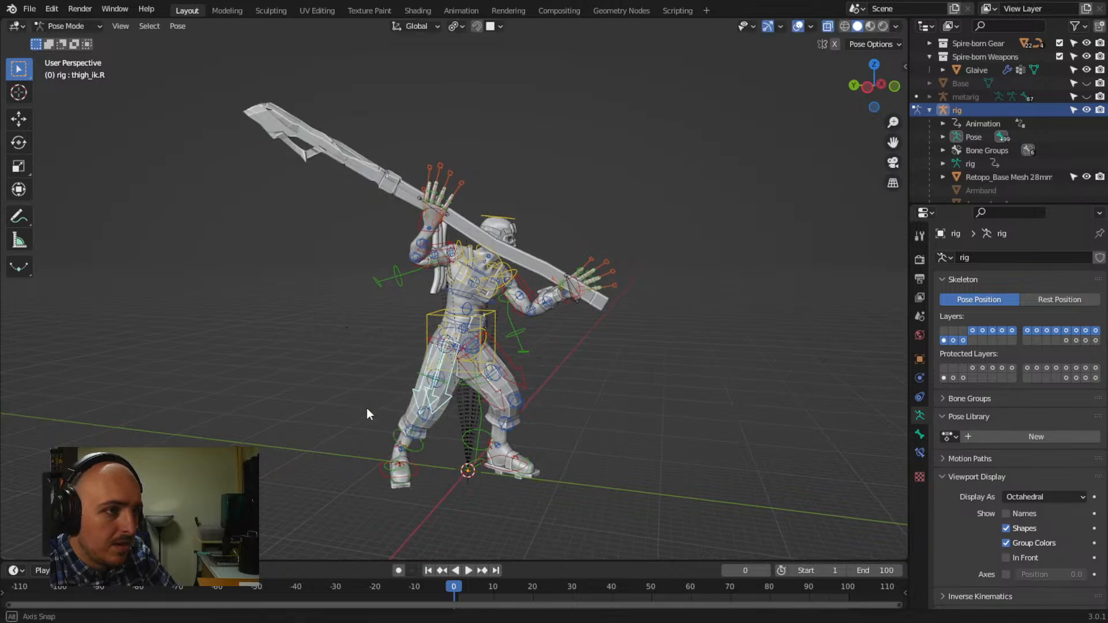
middle_drag(366, 408, 354, 333)
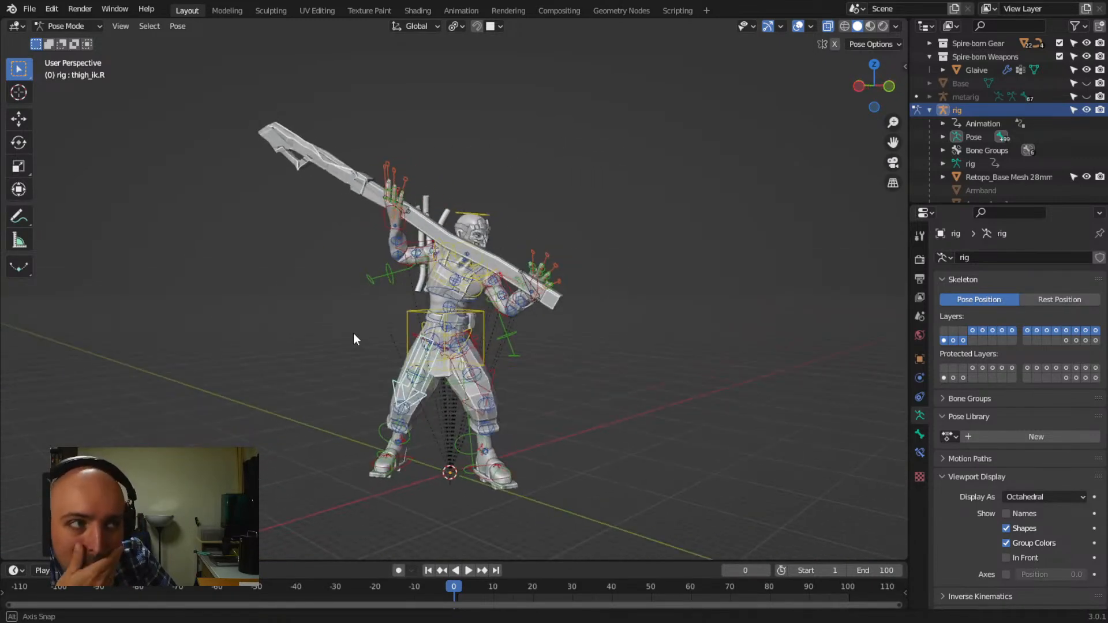
mouse_move(585, 346)
middle_down()
mouse_move(614, 349)
mouse_move(604, 337)
middle_up()
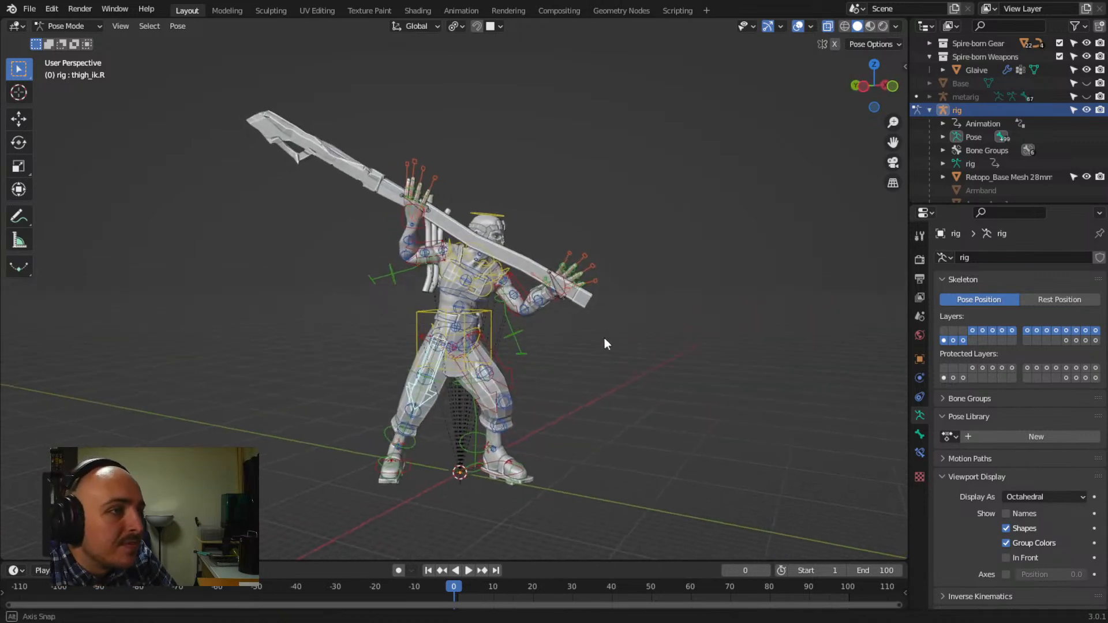
Rotate the hips control slightly to tilt the pelvis within the wide stance
click(489, 349)
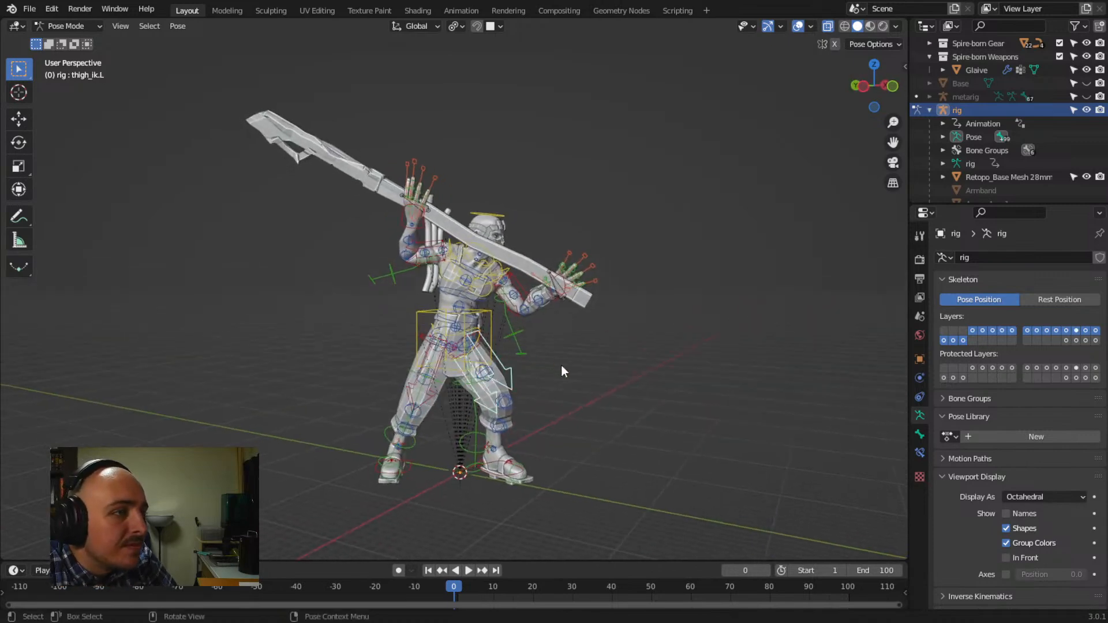
click(439, 330)
click(434, 327)
middle_drag(581, 379, 670, 396)
key(r)
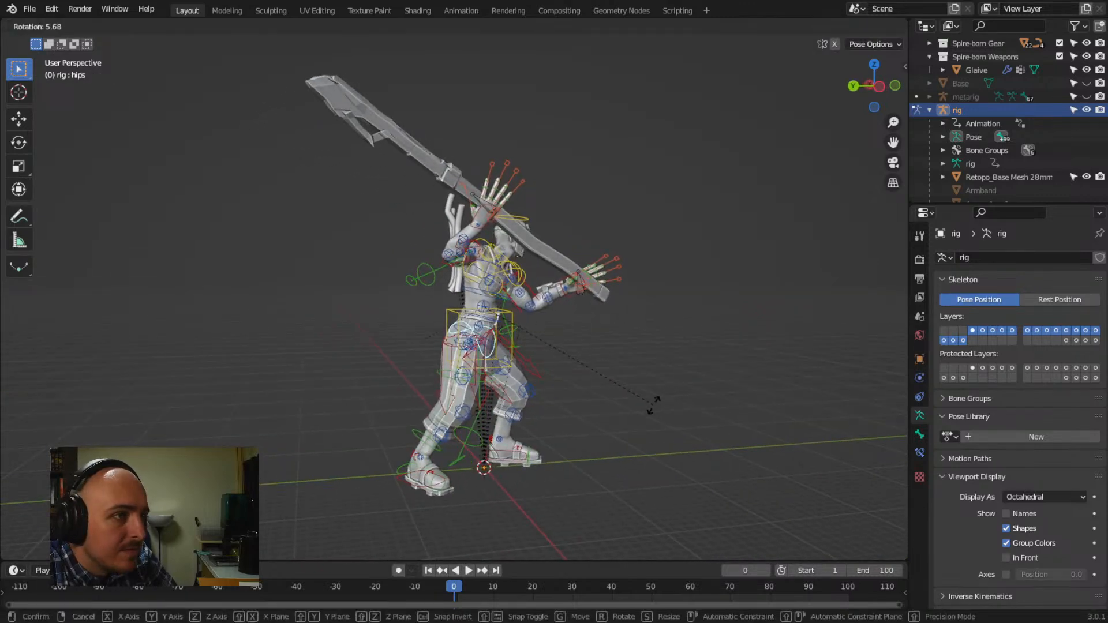
click(674, 370)
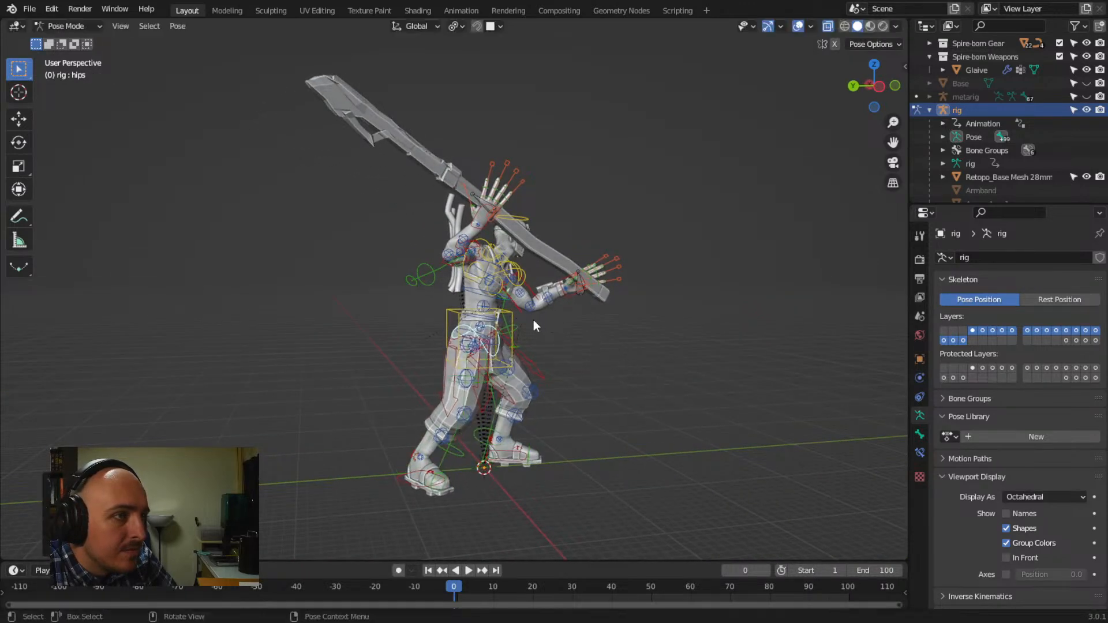
Rotate the torso control from the character's right side, and by about -2° more from the left side
click(508, 317)
key(r)
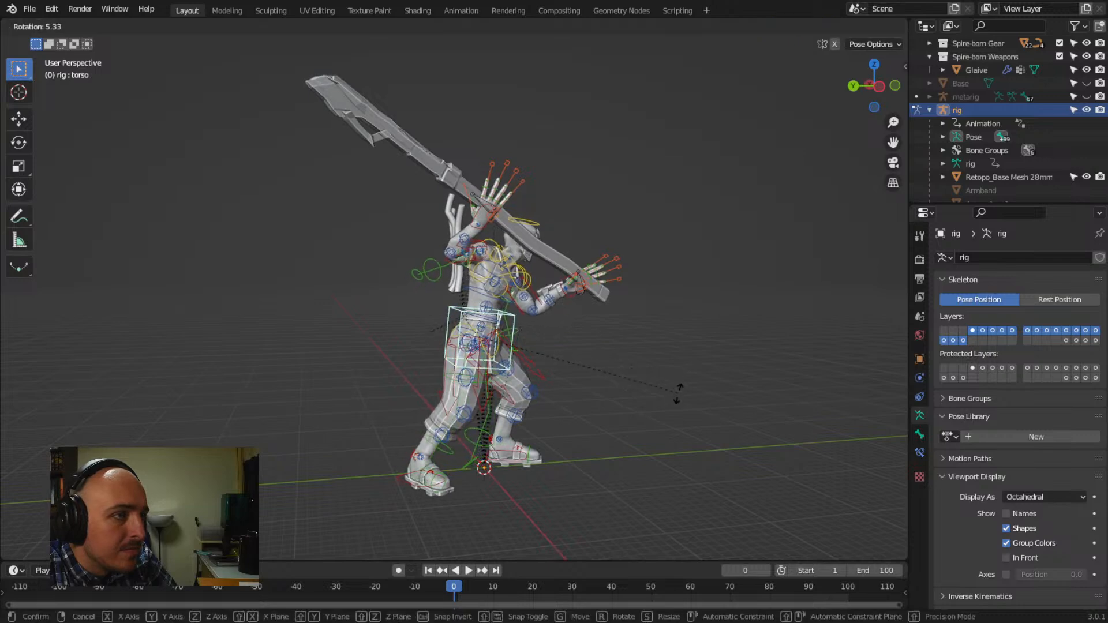
click(673, 357)
middle_drag(674, 357, 354, 359)
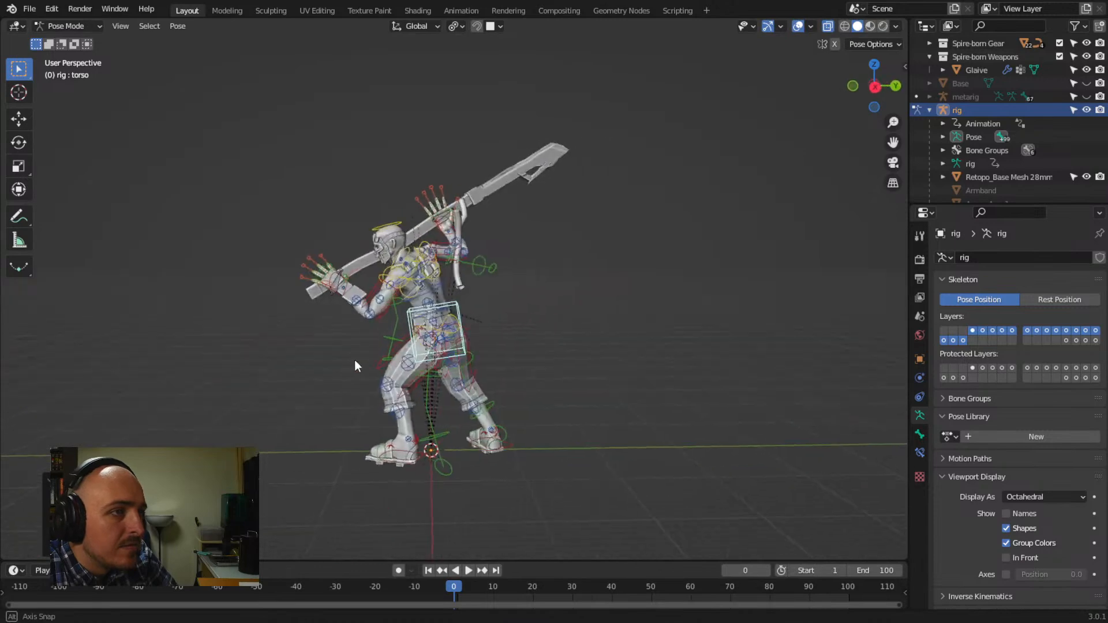
key(r)
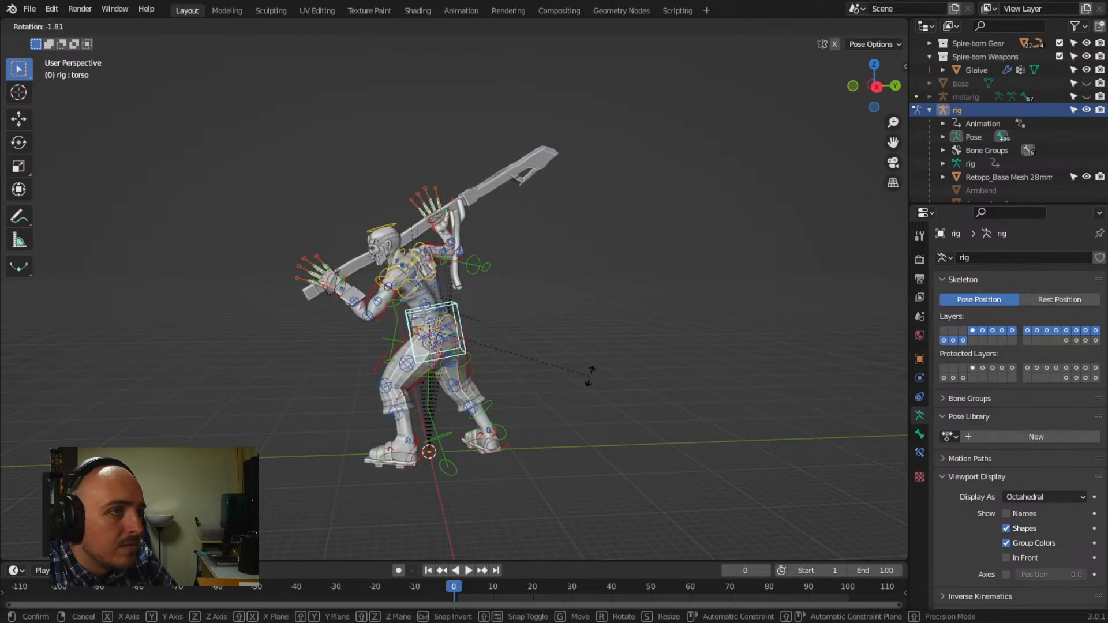
click(592, 379)
middle_drag(484, 322, 190, 323)
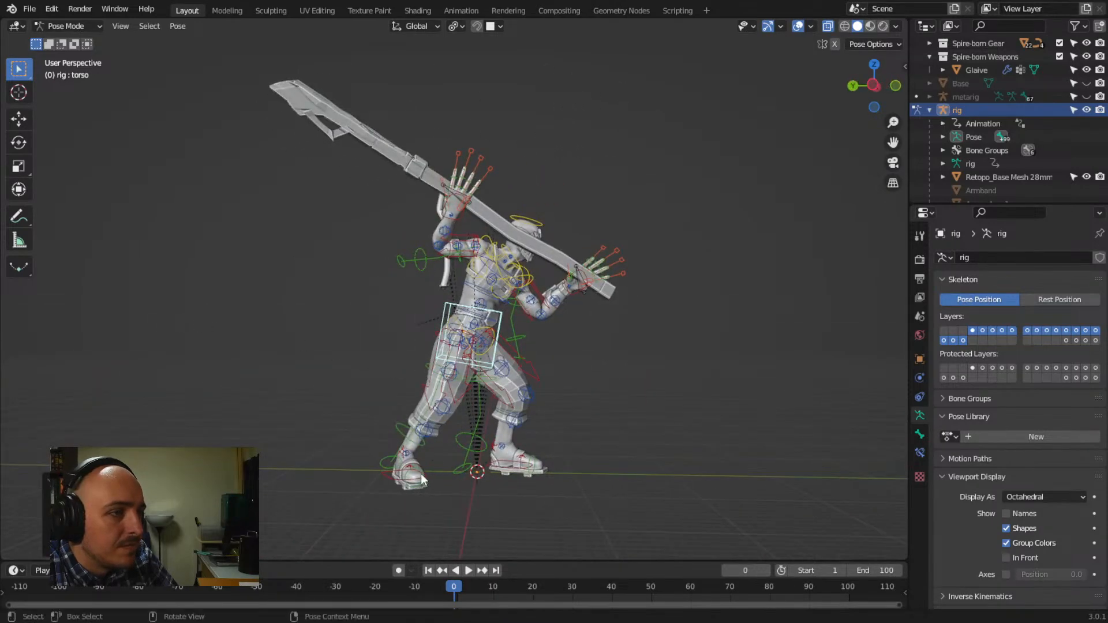
middle_drag(573, 440, 422, 457)
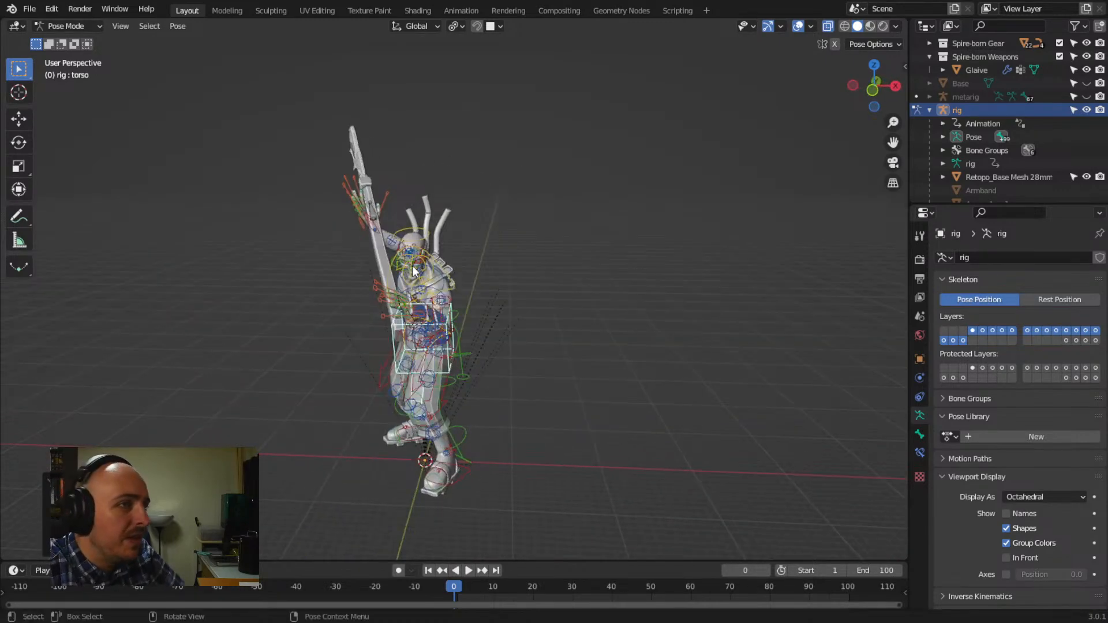
mouse_move(462, 287)
middle_down()
mouse_move(443, 299)
mouse_move(479, 297)
mouse_move(444, 295)
middle_up()
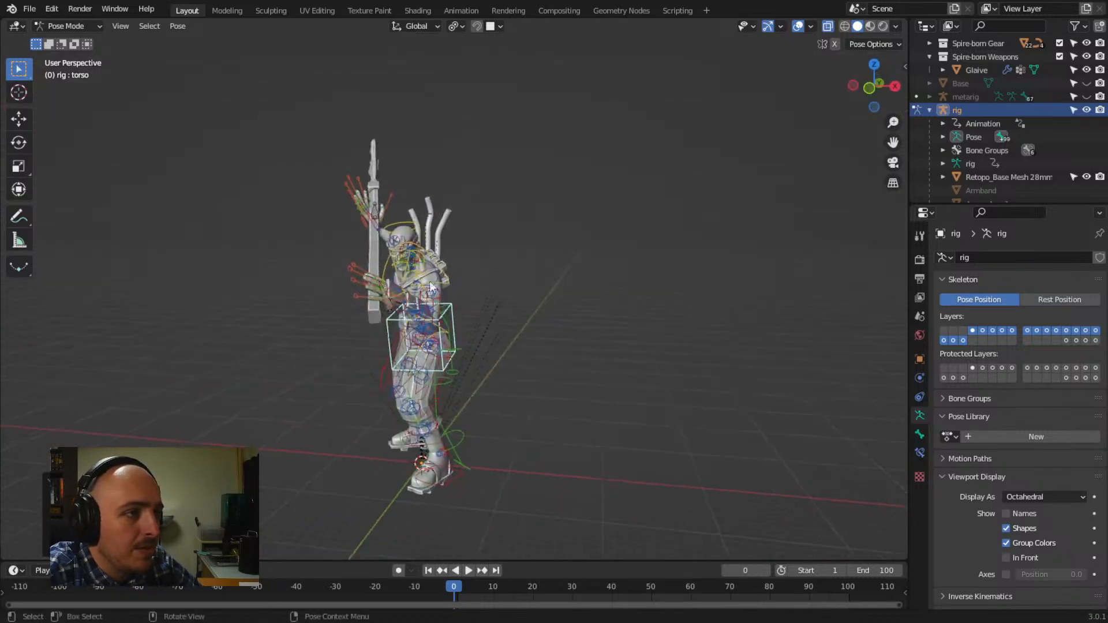
Rotate the right hand IK control so the glaive stands more steeply across the body
click(374, 218)
middle_drag(357, 270, 469, 372)
click(384, 272)
key(r)
key(Escape)
middle_drag(377, 384, 573, 309)
key(r)
click(421, 455)
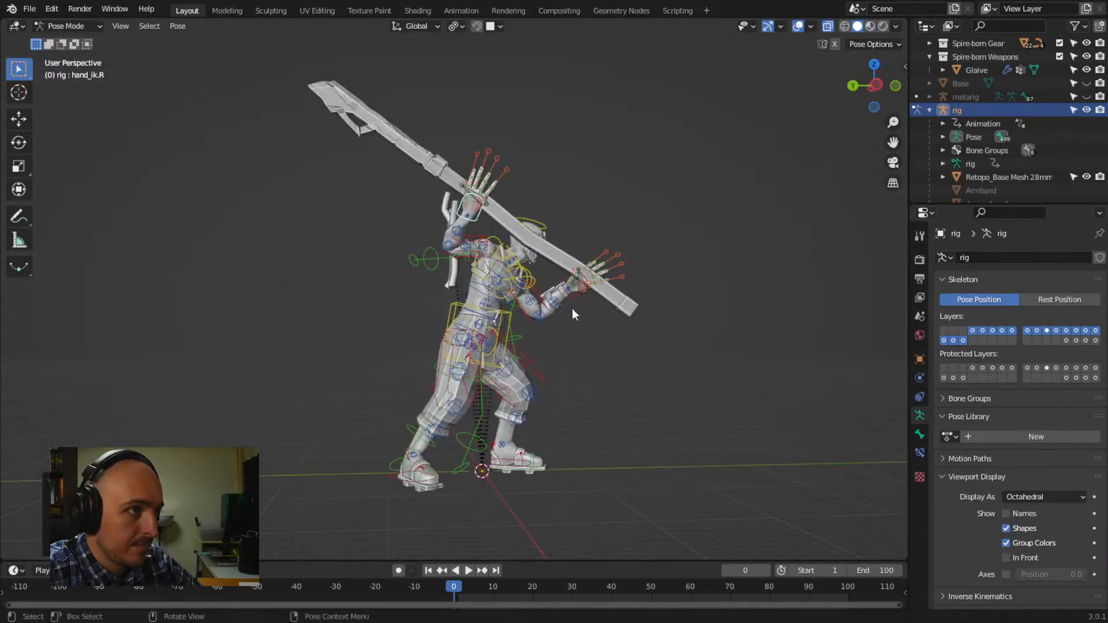
key(r)
click(554, 413)
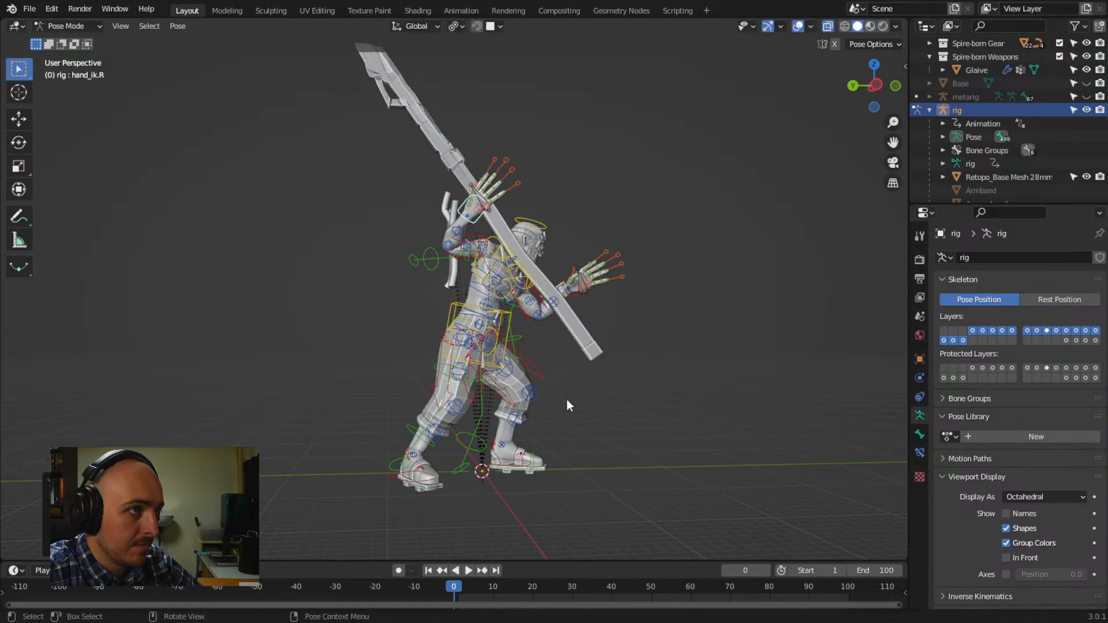
Move the left hand IK control forward as seen from above, and rotate the hand toward the lower glaive shaft
middle_drag(567, 399, 349, 416)
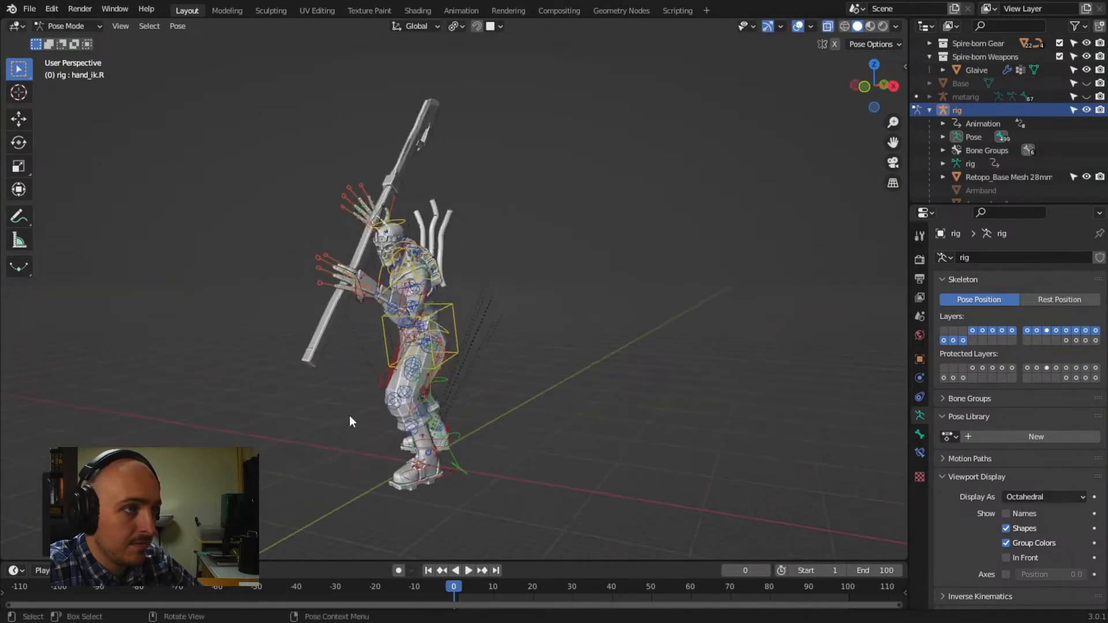
click(371, 304)
middle_drag(372, 305, 384, 227)
key(g)
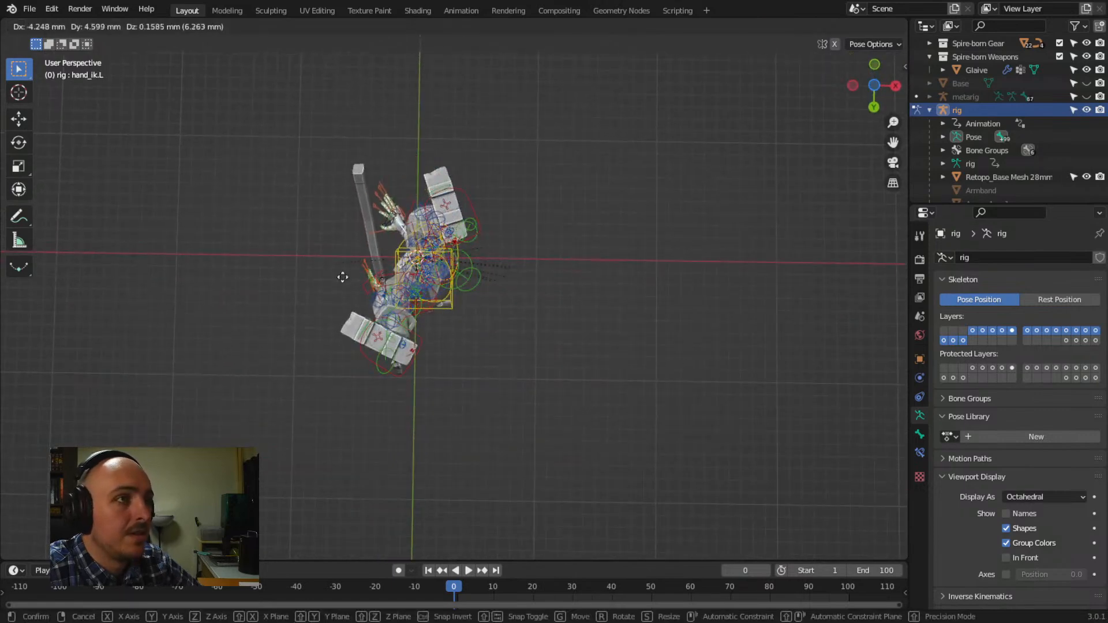
click(337, 233)
key(r)
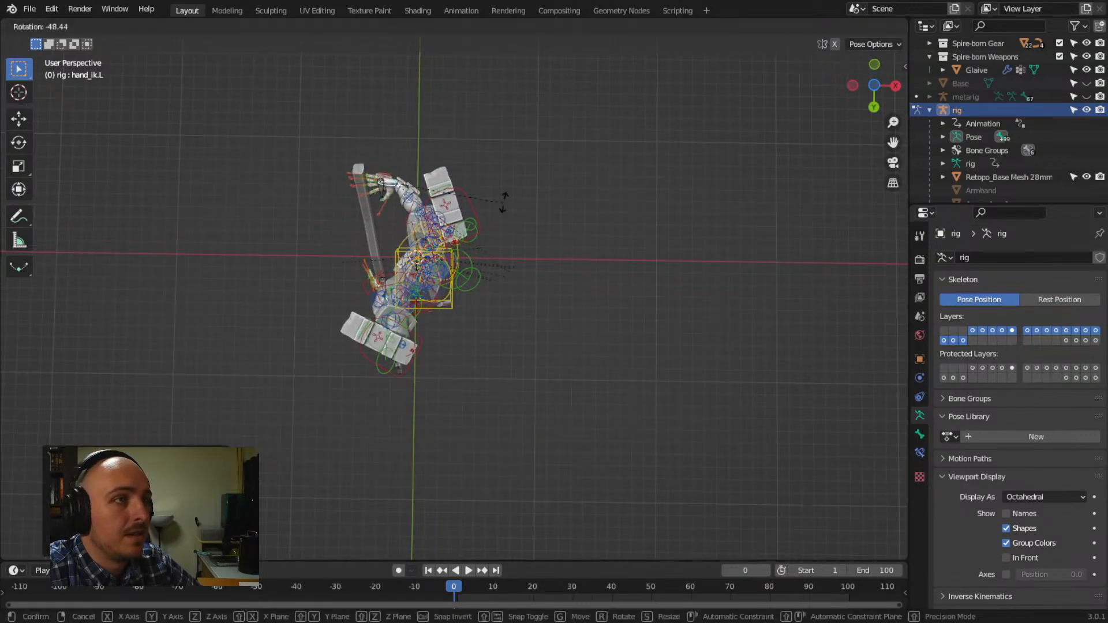
click(498, 209)
Reposition the left hand IK control from several angles to bring the hand onto the lower glaive shaft
middle_drag(499, 212, 393, 430)
key(g)
click(536, 445)
key(g)
click(379, 458)
key(g)
click(559, 426)
Rotate the left upper arm IK control to redirect the elbow
click(388, 309)
middle_drag(371, 347, 571, 431)
key(r)
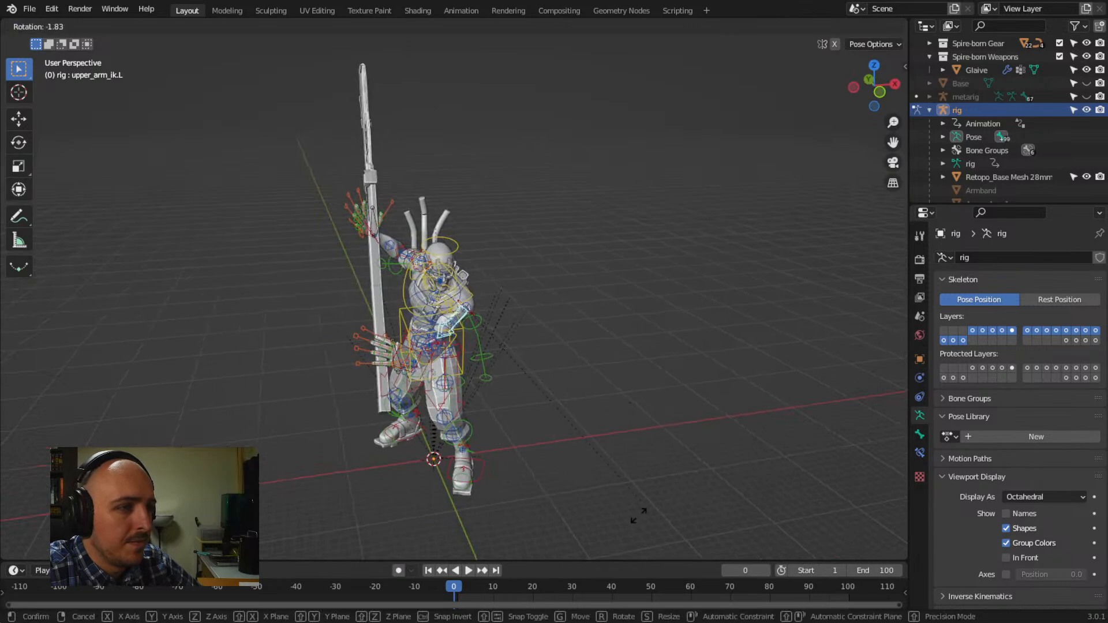
click(601, 148)
Move the left hand IK control again in a close-up front view of the forearm
middle_drag(562, 397, 424, 341)
scroll(421, 358, up, 6)
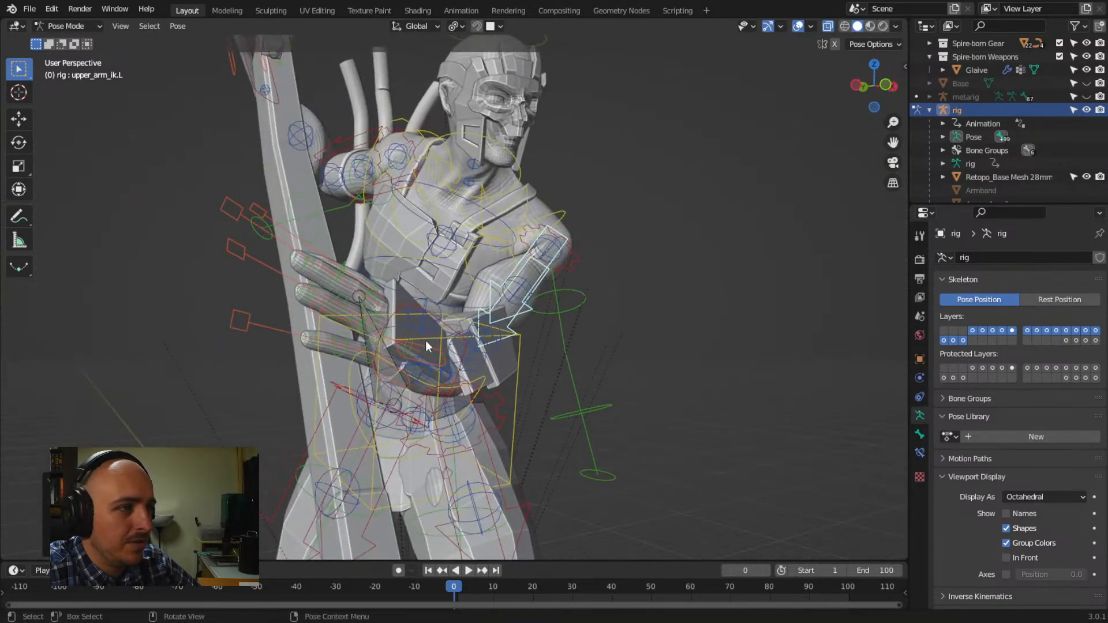
click(404, 307)
middle_drag(574, 433, 553, 426)
key(g)
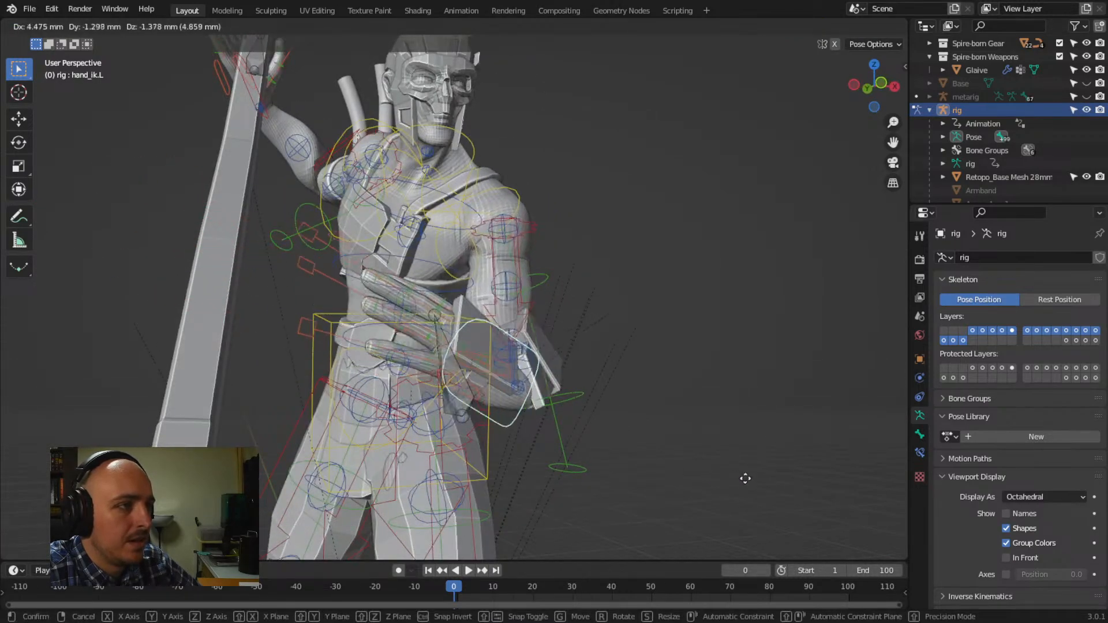
click(810, 427)
Rotate the left upper arm IK control from a side view to adjust the bent elbow
middle_drag(759, 464, 557, 425)
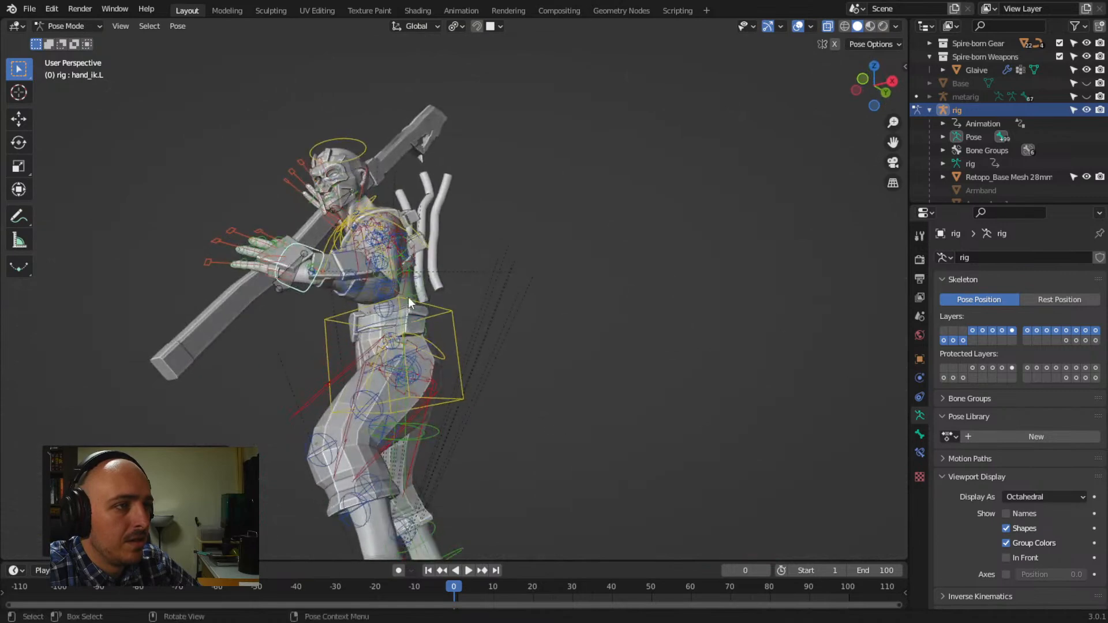
click(404, 282)
key(r)
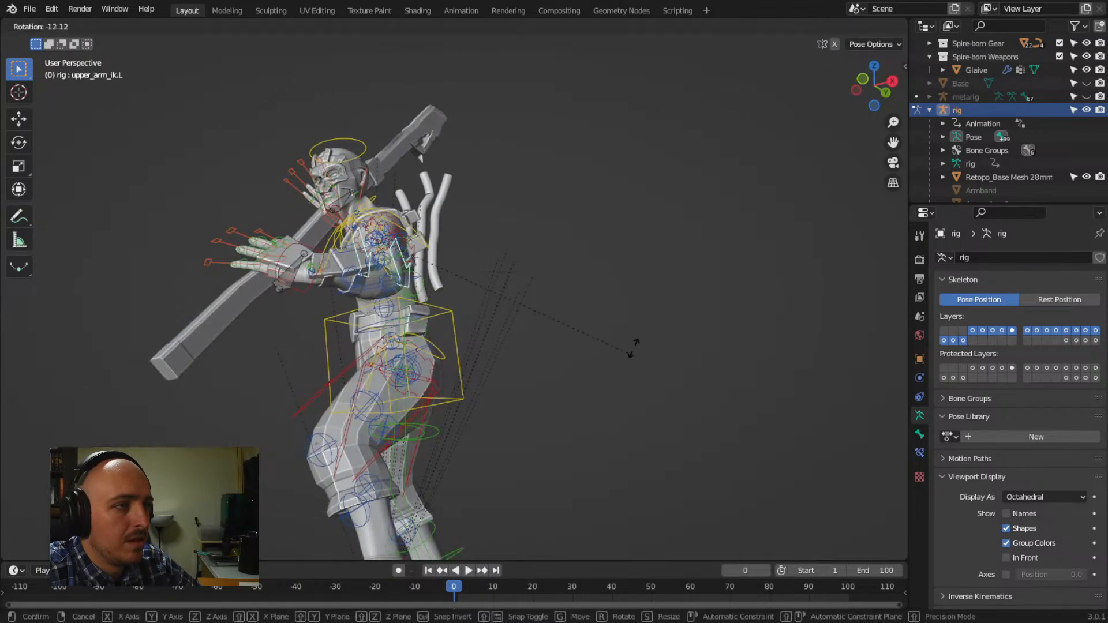
click(564, 180)
Move the left hand IK control from the front and from the side, lowering the hand toward the glaive's end
mouse_move(438, 354)
middle_down()
mouse_move(471, 403)
mouse_move(433, 375)
middle_up()
click(425, 349)
key(g)
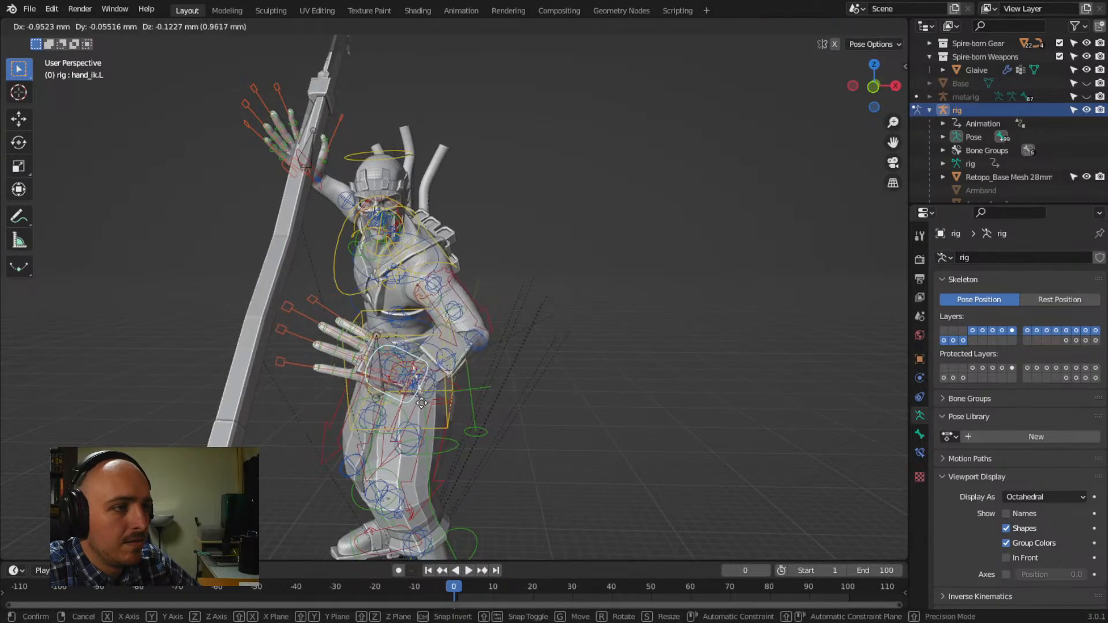
click(334, 394)
middle_drag(390, 409, 514, 394)
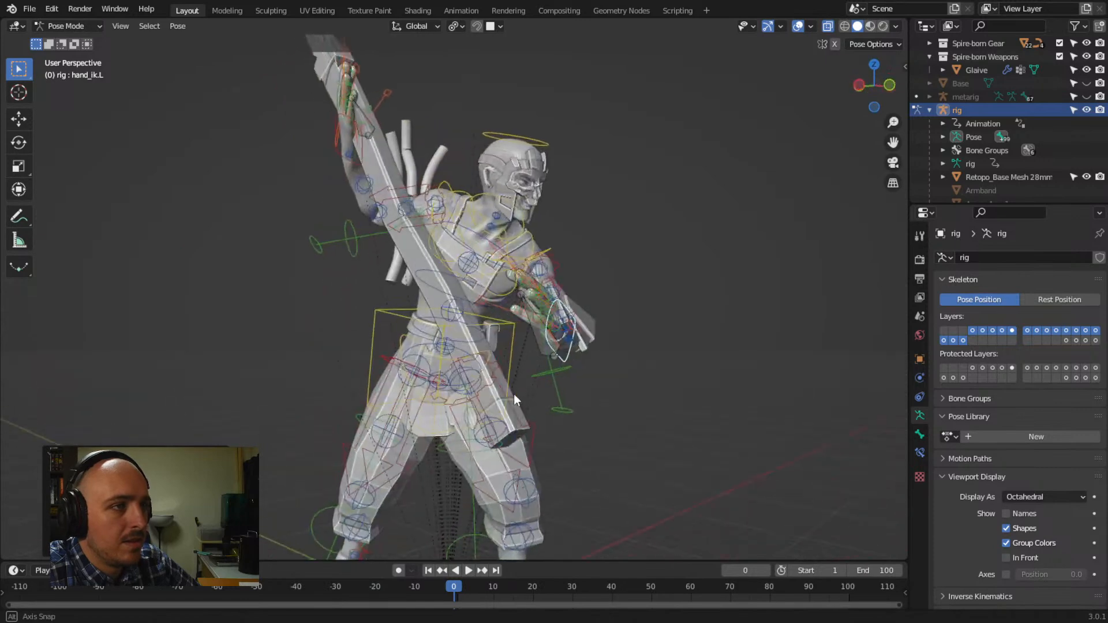
key(g)
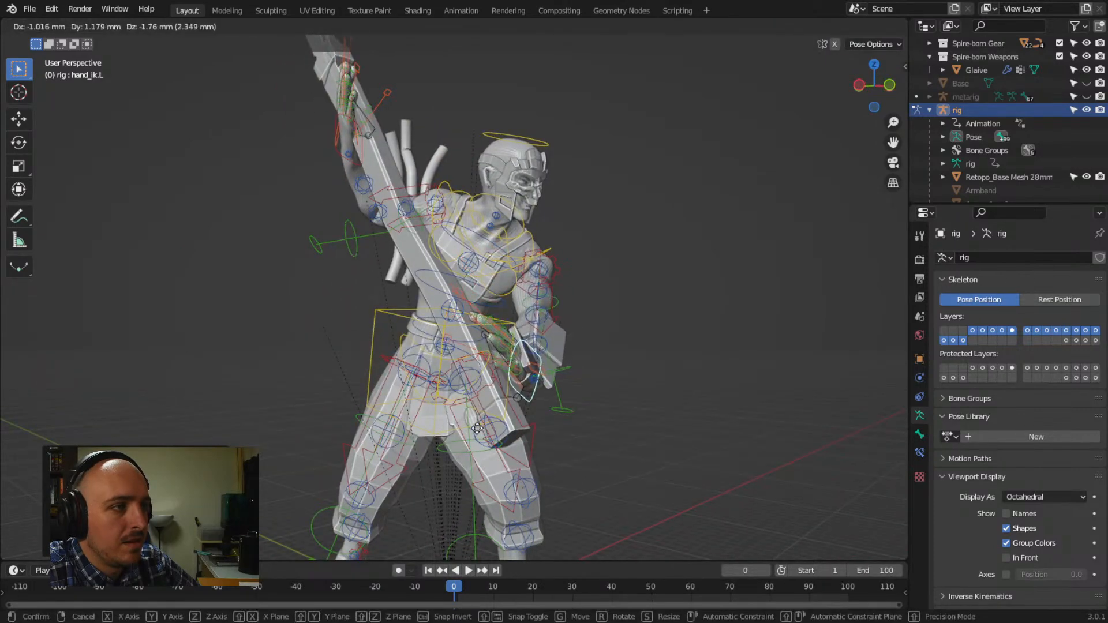
click(485, 411)
Align the left hand IK control with the lower glaive shaft using two further moves
middle_drag(485, 412, 464, 337)
key(g)
click(361, 445)
key(g)
click(567, 433)
Rotate the left upper arm IK control twice, the second time by about -54° from a low front view
click(485, 349)
key(r)
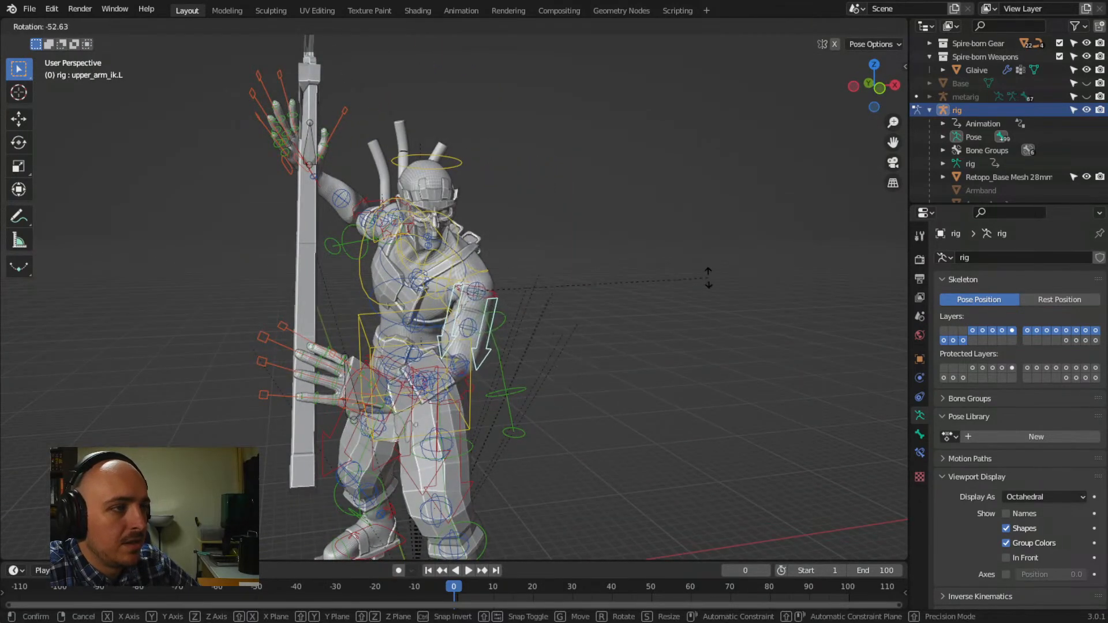
click(667, 245)
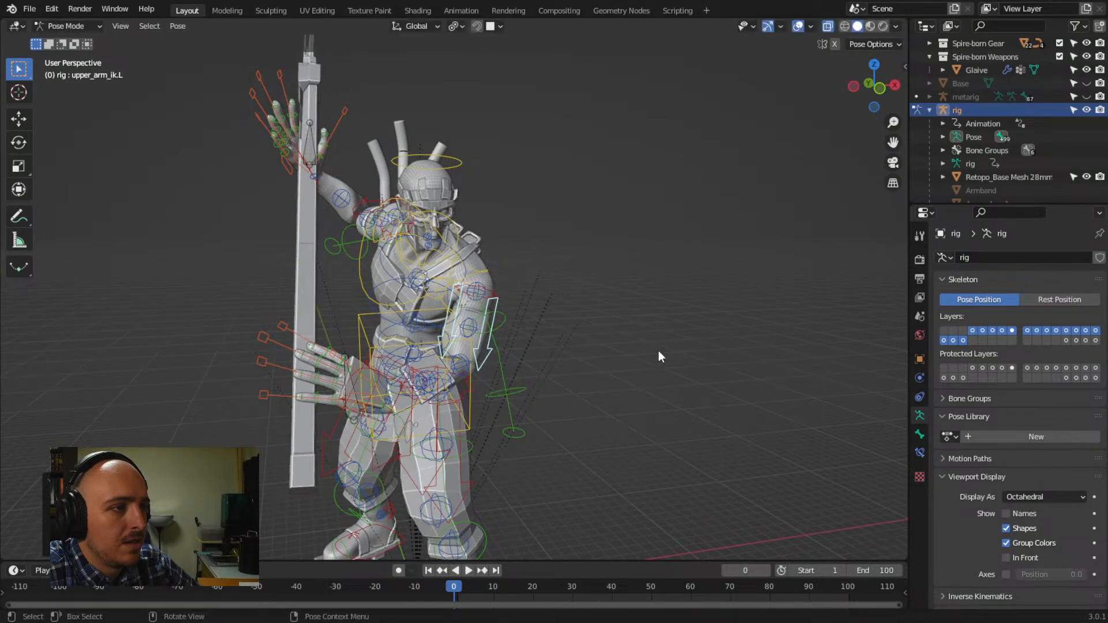
middle_drag(658, 353, 637, 318)
key(r)
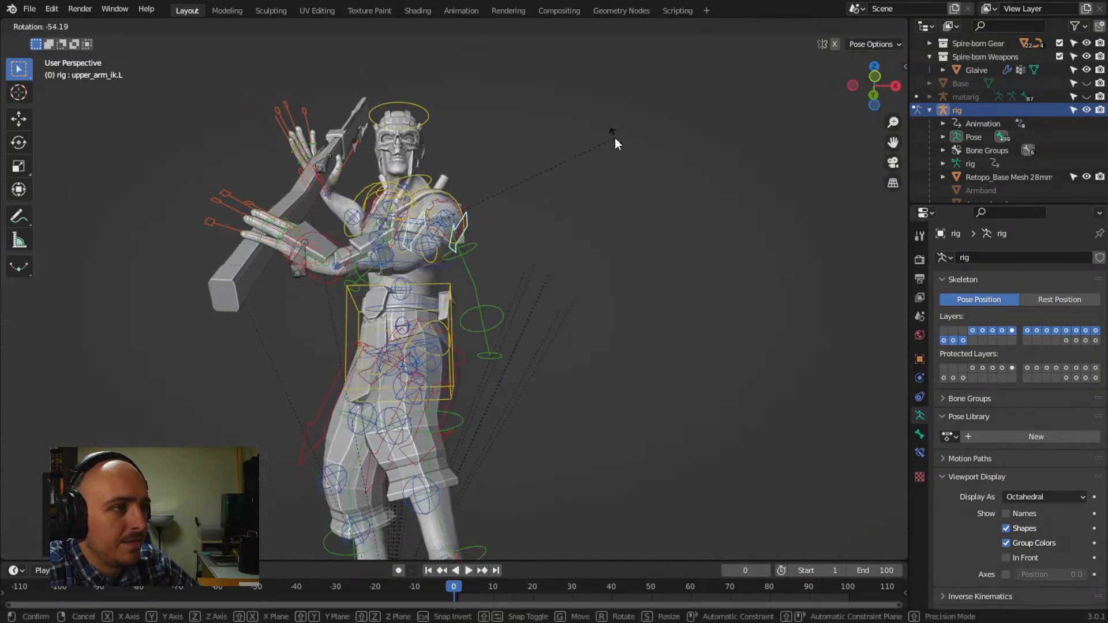
click(615, 139)
middle_drag(617, 258, 391, 364)
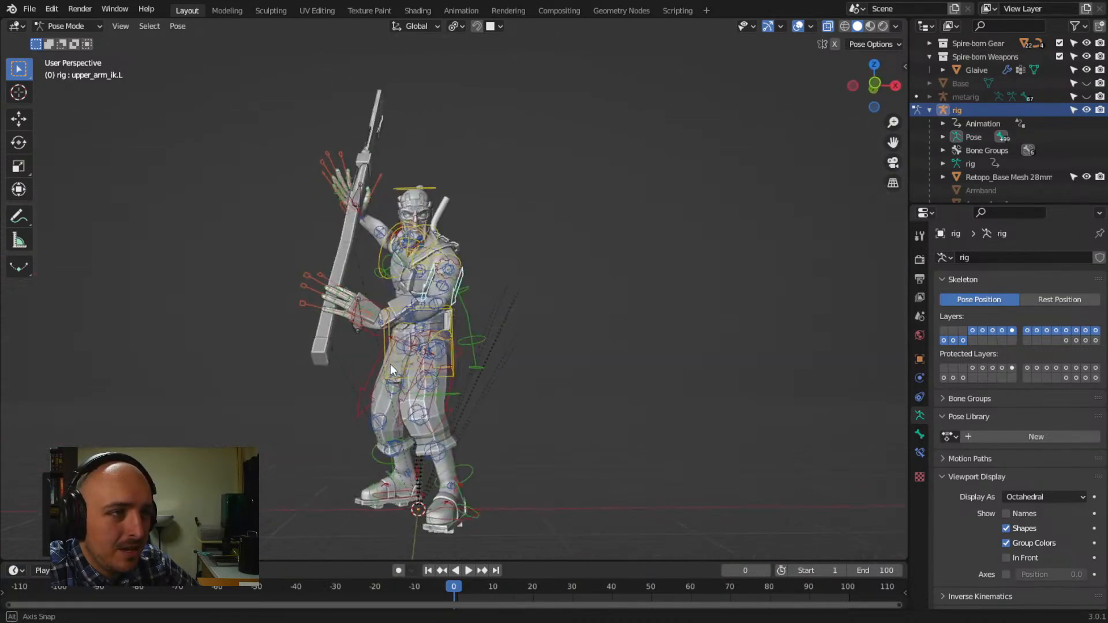
Rotate the right-hand weapon bone by about -7° from a high front view, swinging the glaive shaft toward the left hand
click(368, 328)
click(360, 197)
middle_drag(361, 196, 370, 336)
key(r)
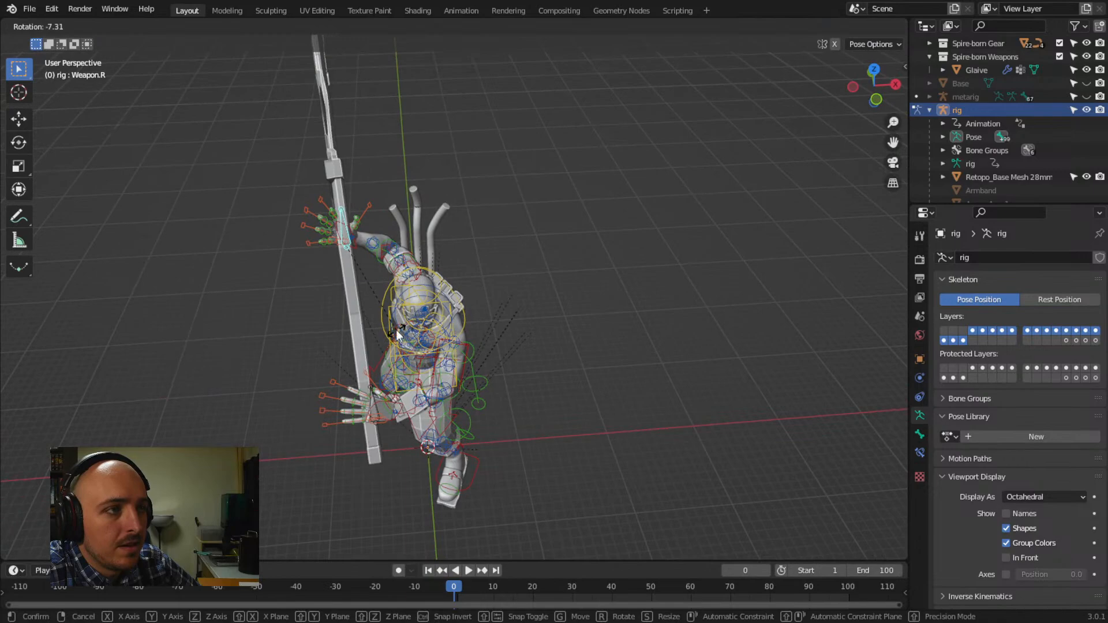
click(396, 330)
Examine the two-handed glaive pose from the front, back and both sides of the figure
middle_drag(366, 351, 392, 350)
scroll(174, 286, down, 2)
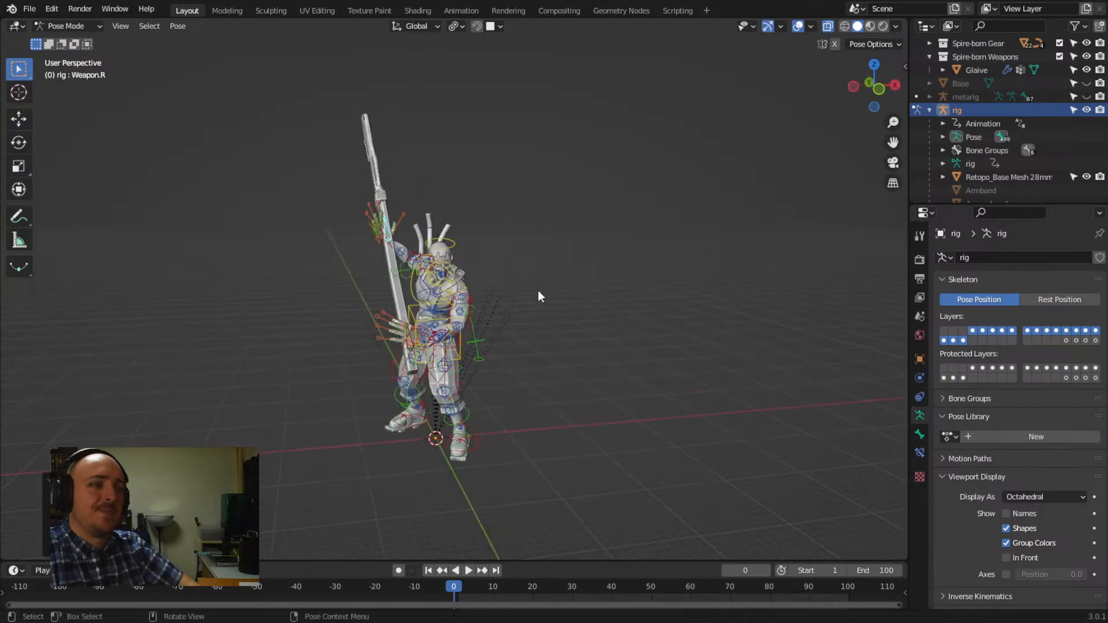
middle_drag(538, 290, 441, 314)
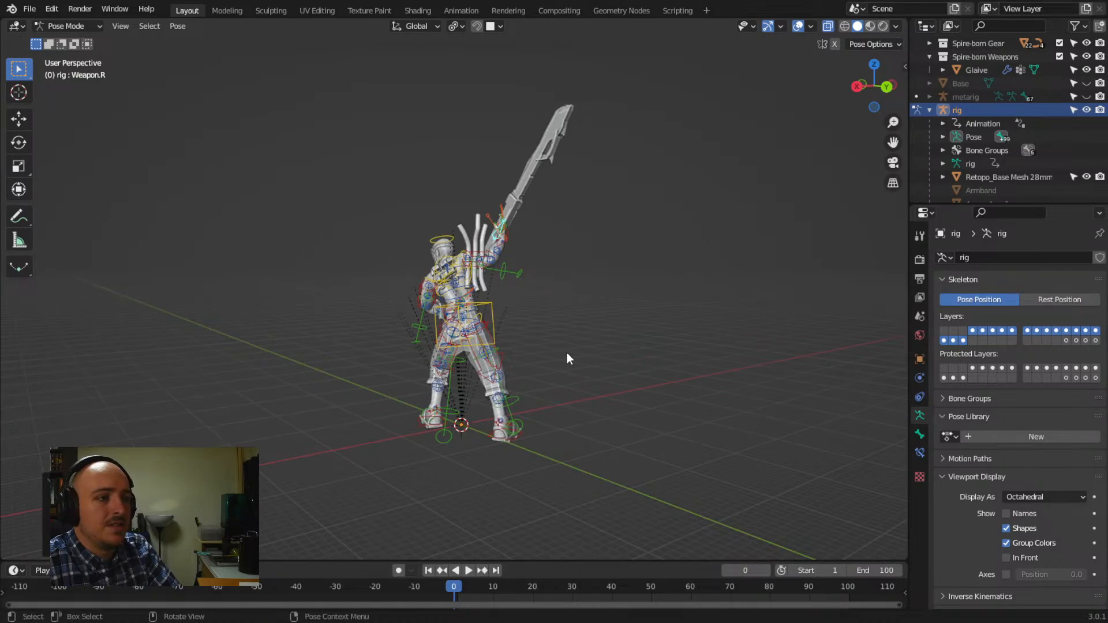
middle_drag(567, 355, 633, 364)
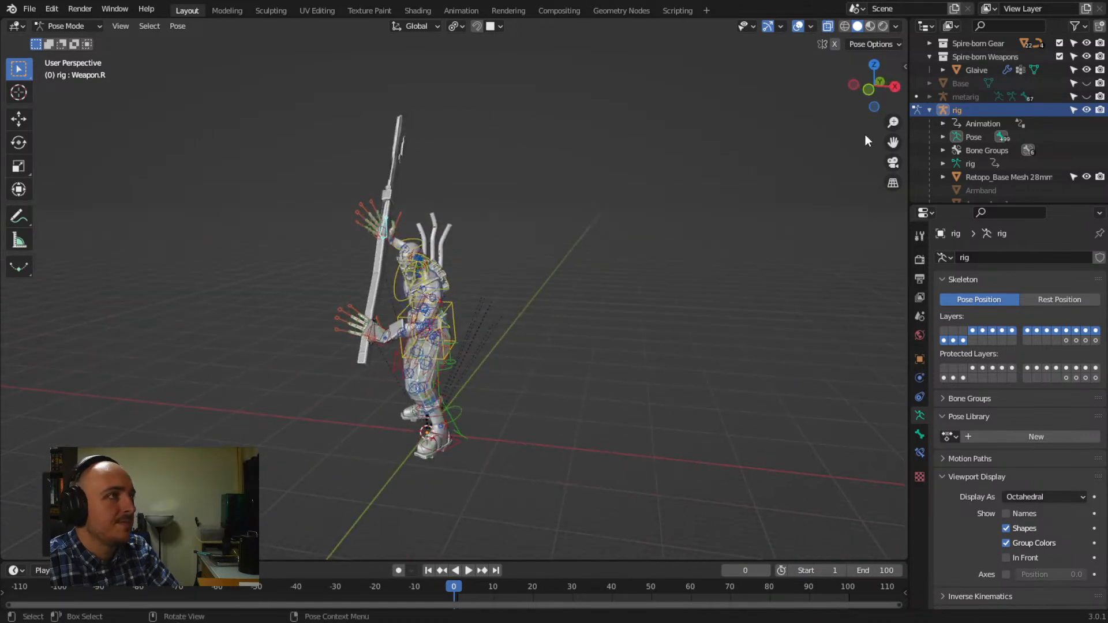
middle_drag(434, 369, 452, 342)
scroll(444, 340, up, 2)
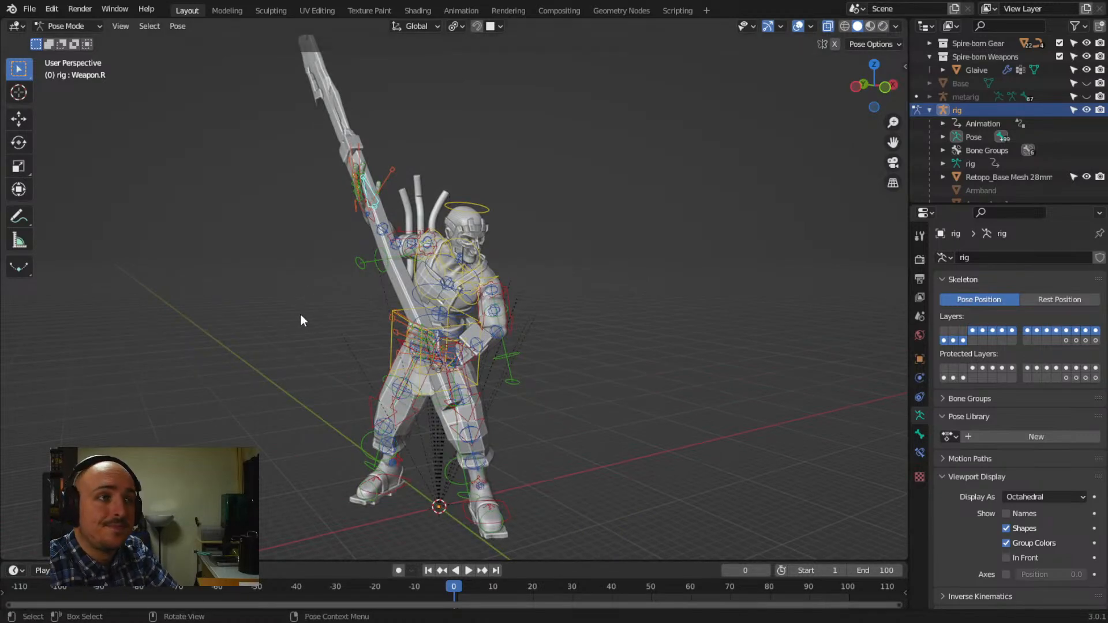
middle_drag(301, 315, 346, 276)
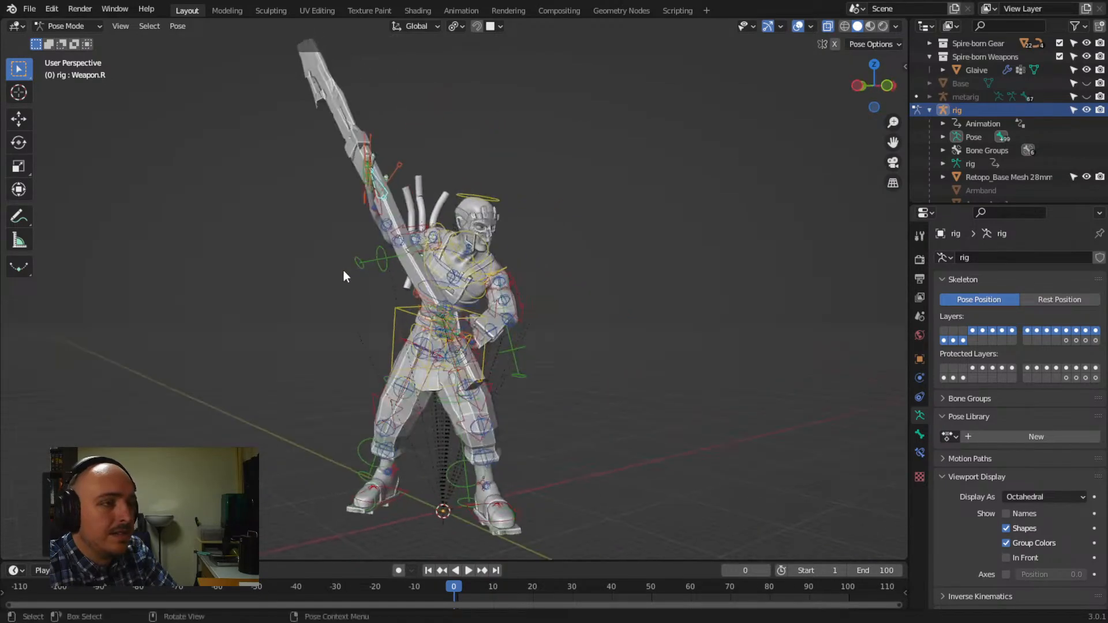
middle_drag(340, 214, 410, 297)
Rotate the right hand IK control by about -10° from a raised front view of the hand
scroll(328, 325, up, 6)
middle_drag(328, 325, 213, 356)
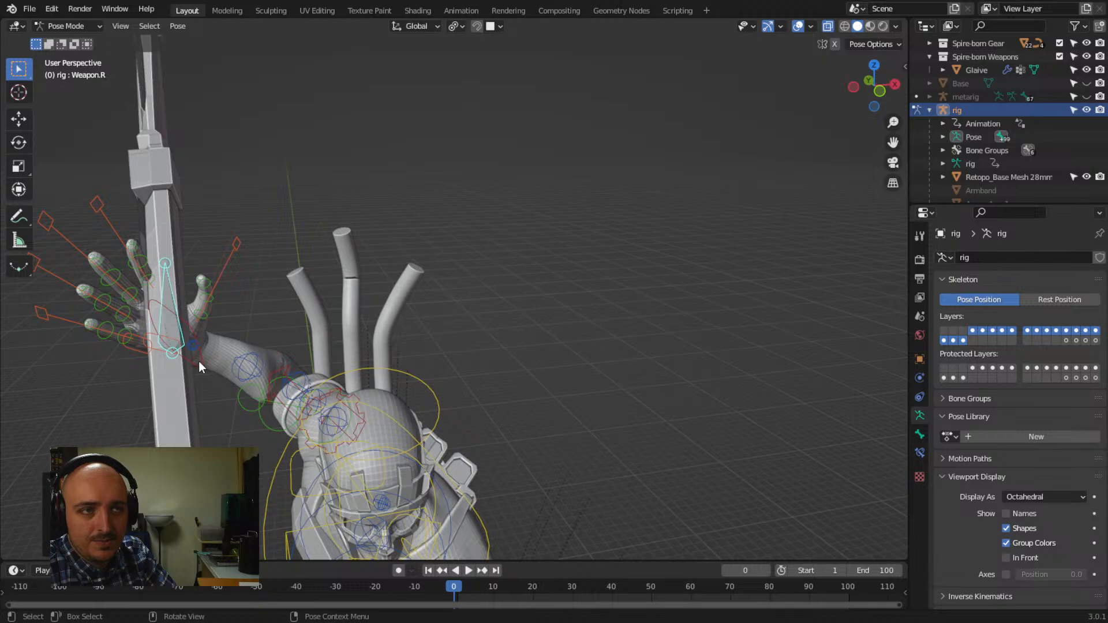
click(198, 361)
middle_drag(245, 382, 316, 409)
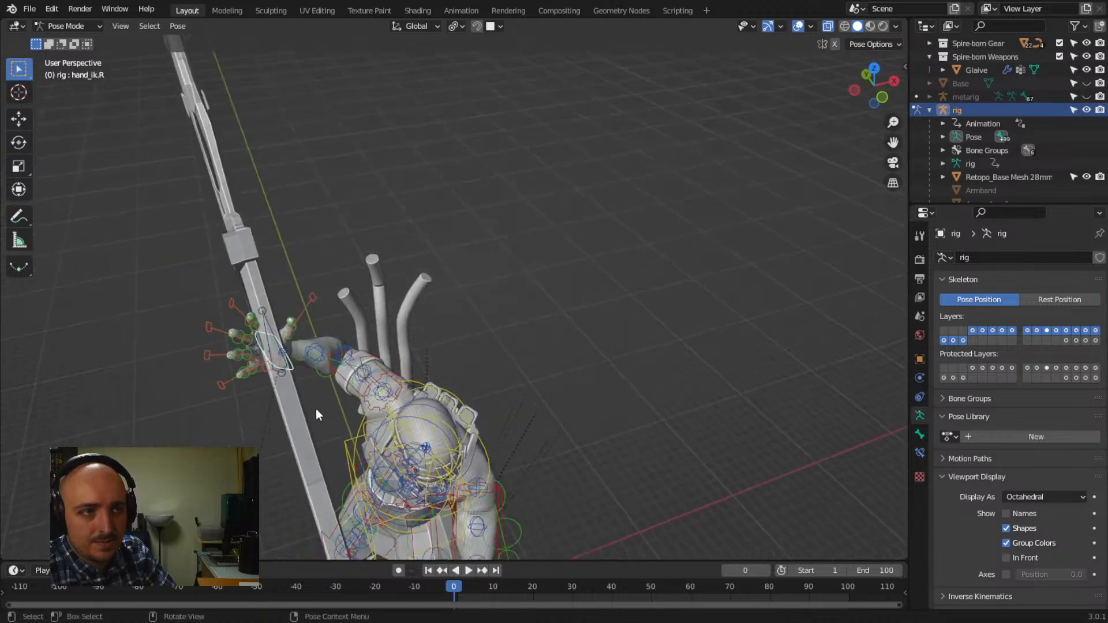
key(r)
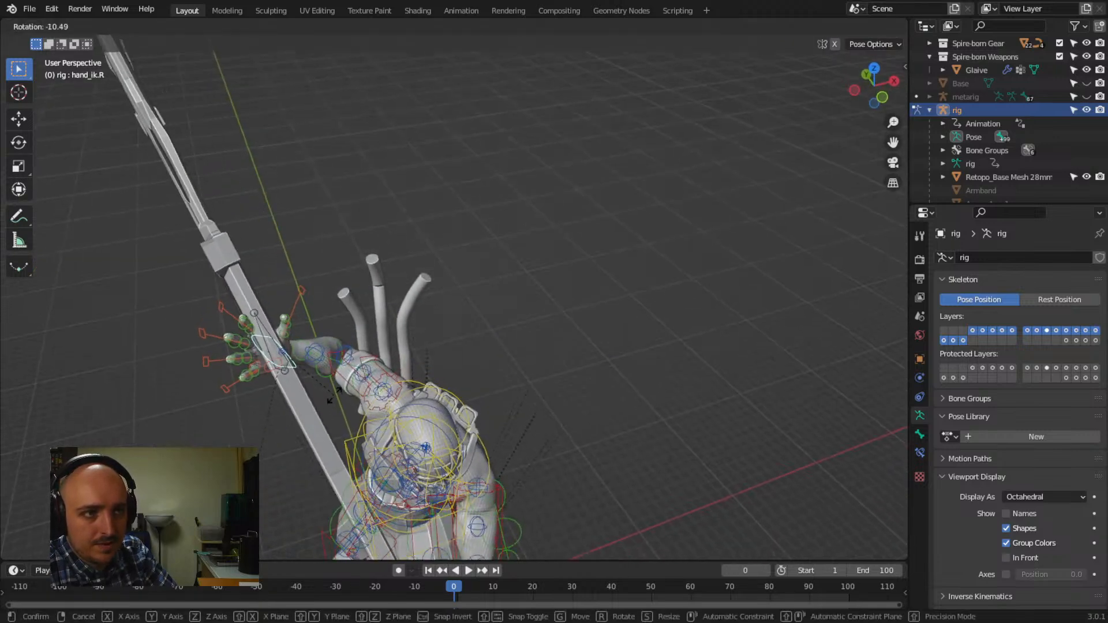
click(266, 359)
Rotate the right-hand weapon bone by about 14° to realign the glaive with the turned right hand
click(277, 359)
key(r)
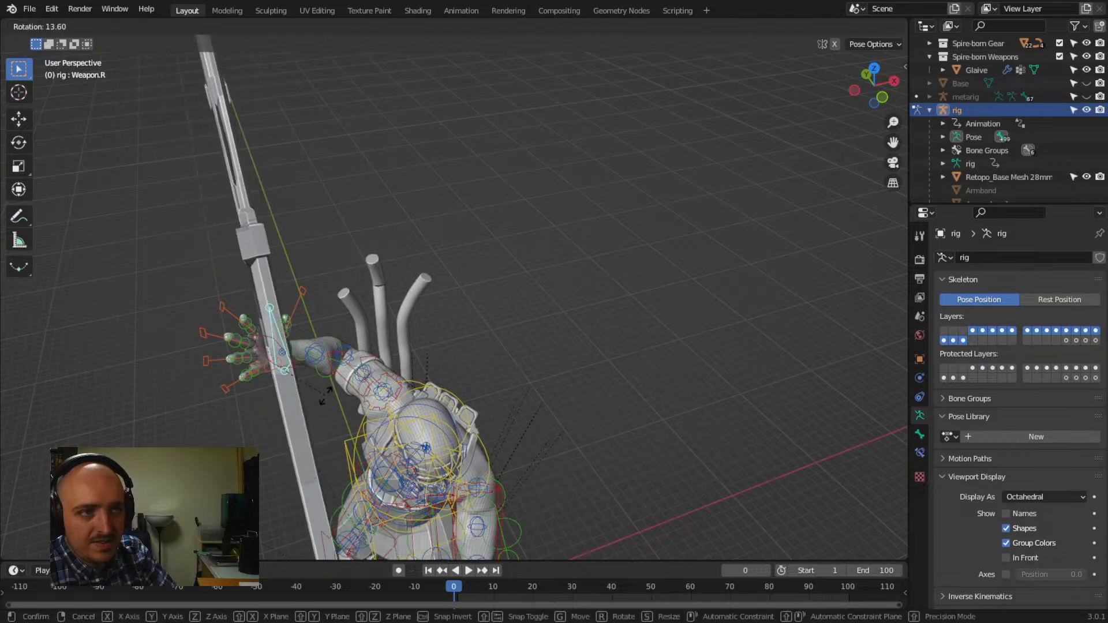
click(327, 396)
middle_drag(329, 395, 258, 399)
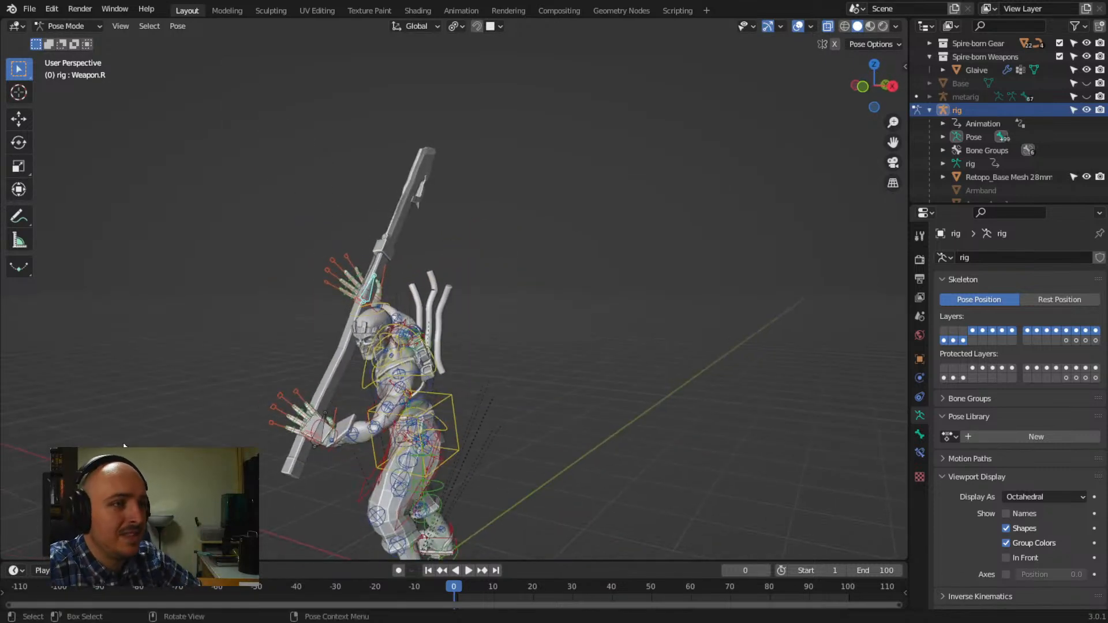
Examine the right hand's grip on the glaive and its finger and palm controls close up
middle_drag(273, 393, 488, 365)
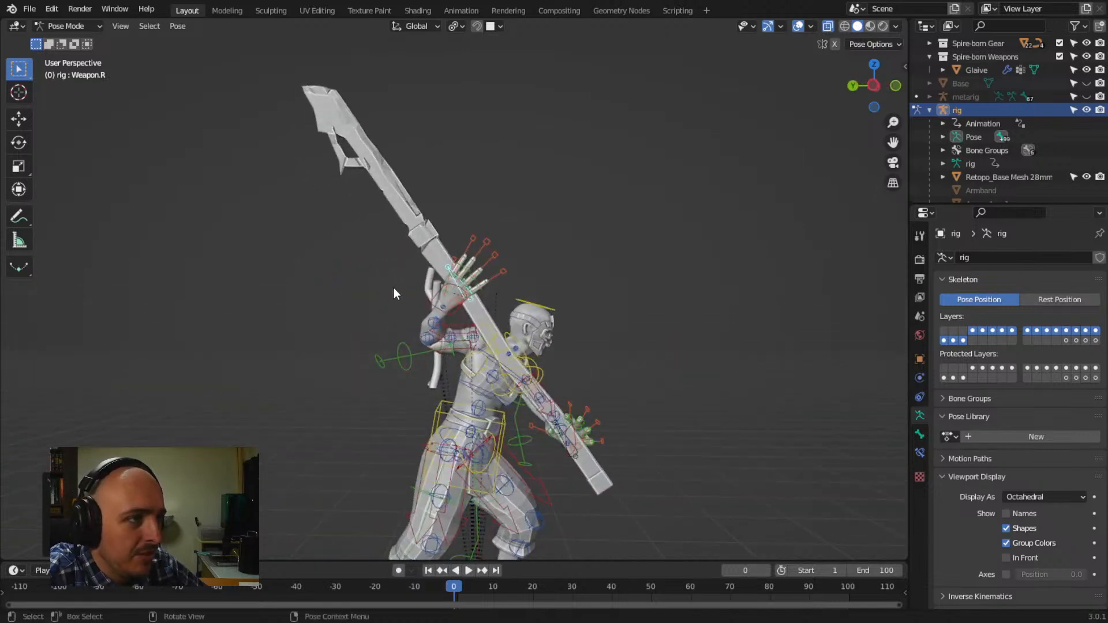
middle_drag(427, 297, 390, 303)
scroll(406, 300, up, 5)
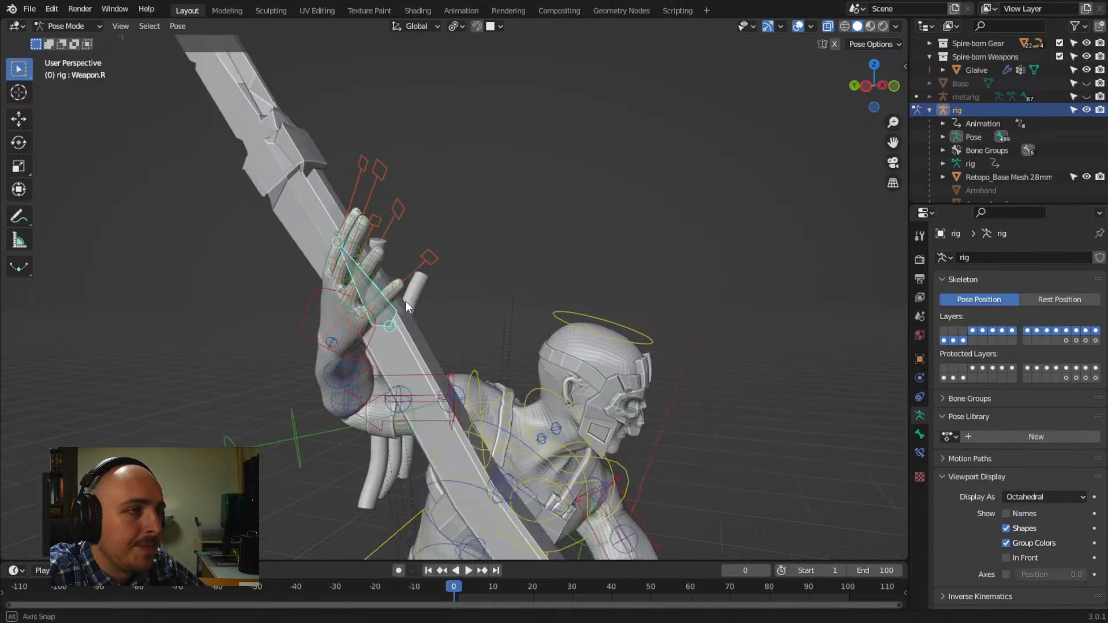
click(541, 175)
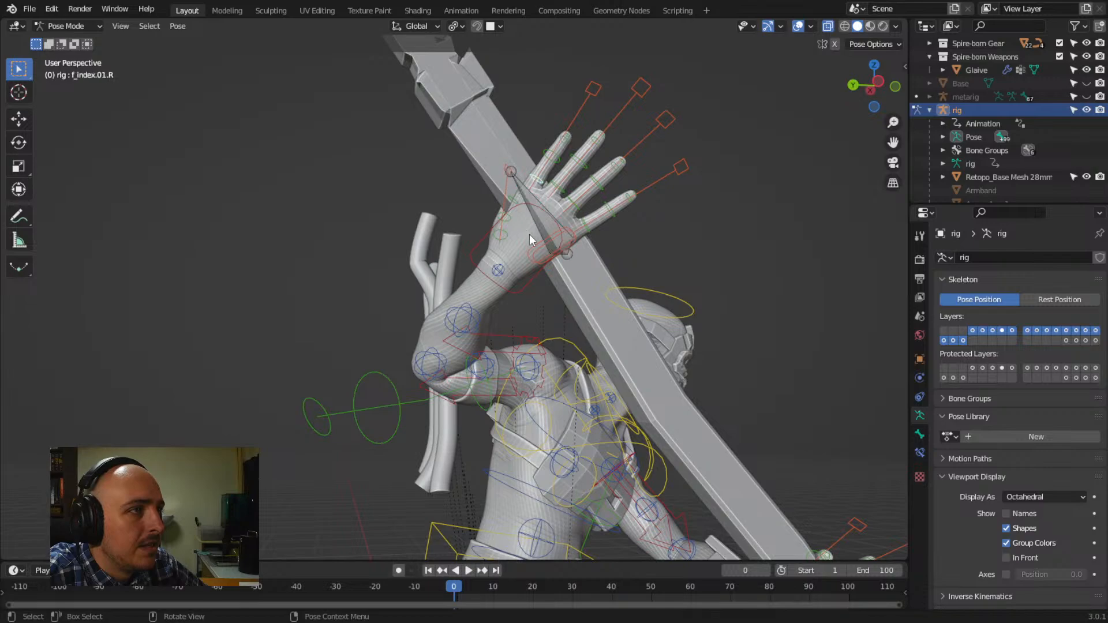
middle_drag(529, 235, 642, 255)
scroll(451, 312, up, 3)
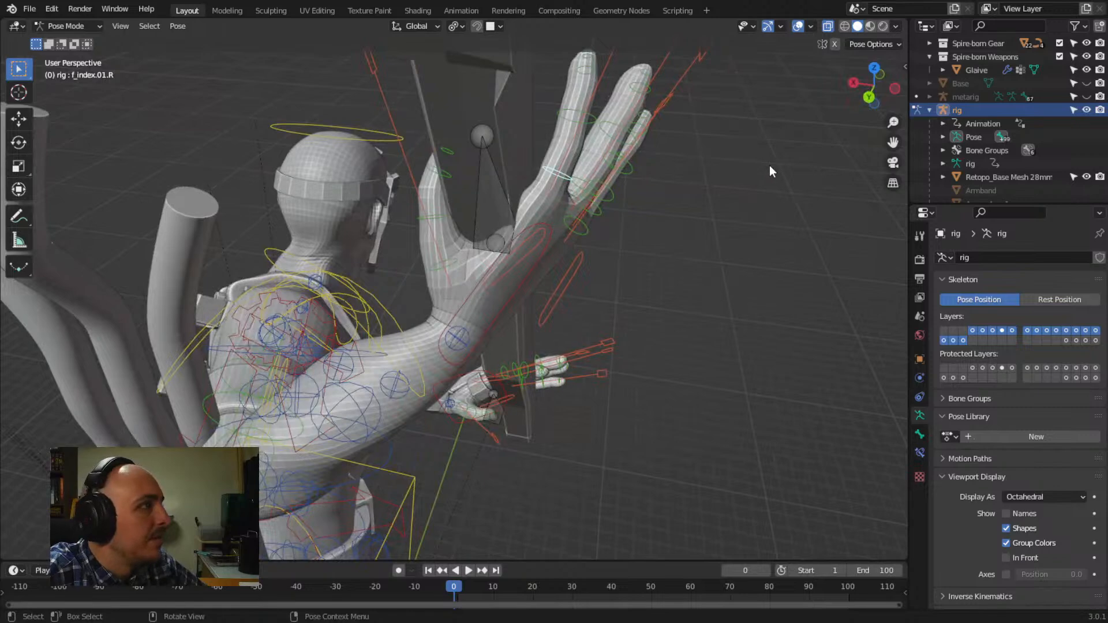
middle_drag(639, 326, 624, 300)
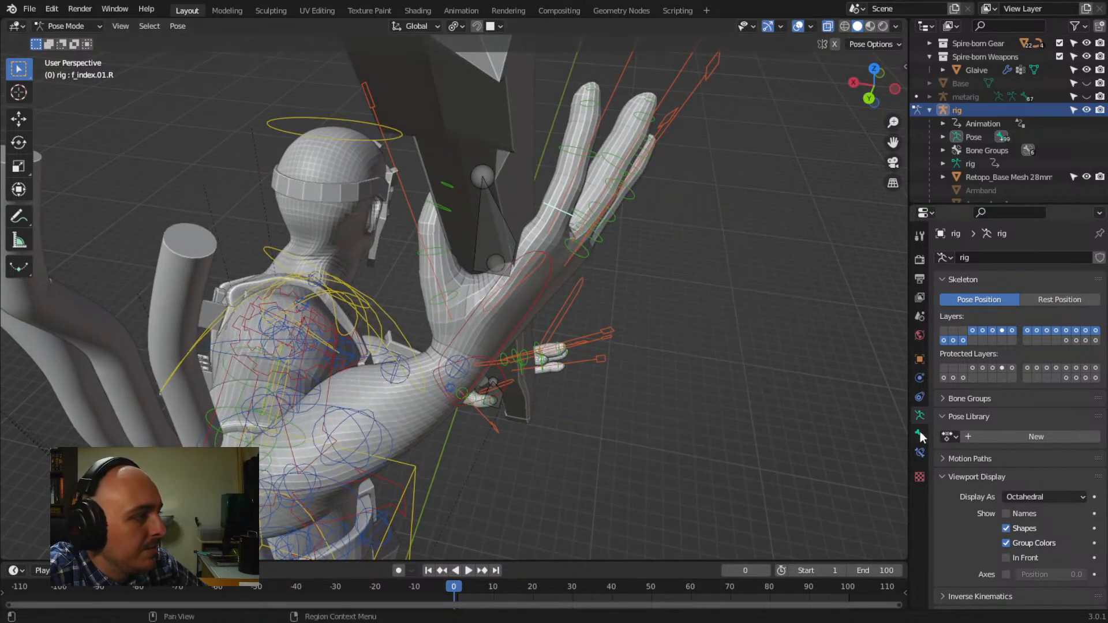
click(609, 334)
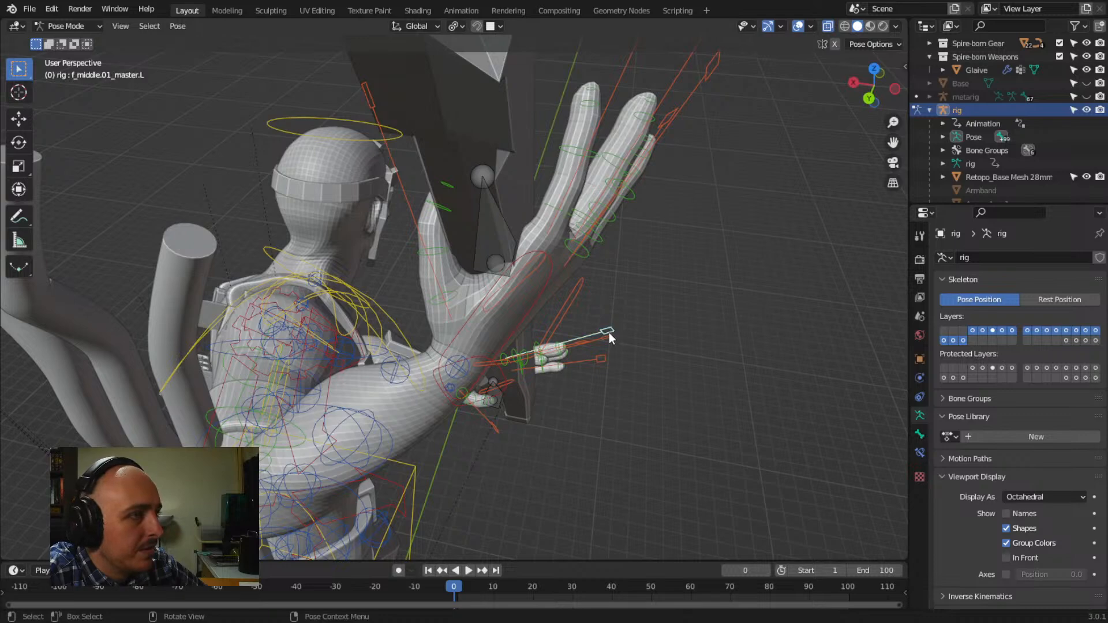
click(581, 286)
click(75, 24)
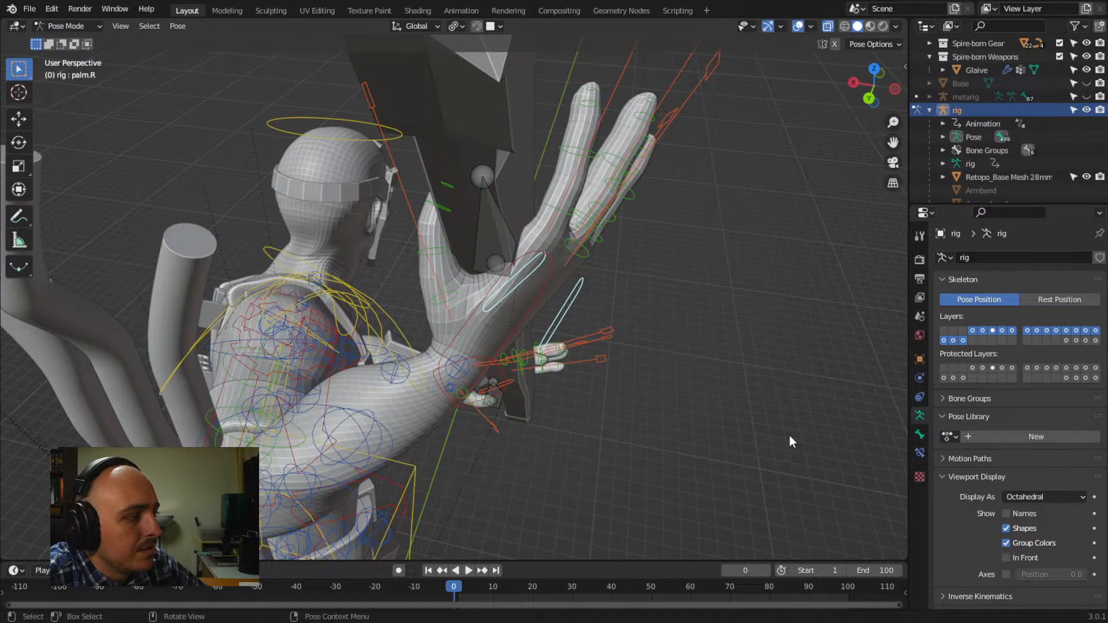
scroll(1007, 528, down, 1)
click(1007, 529)
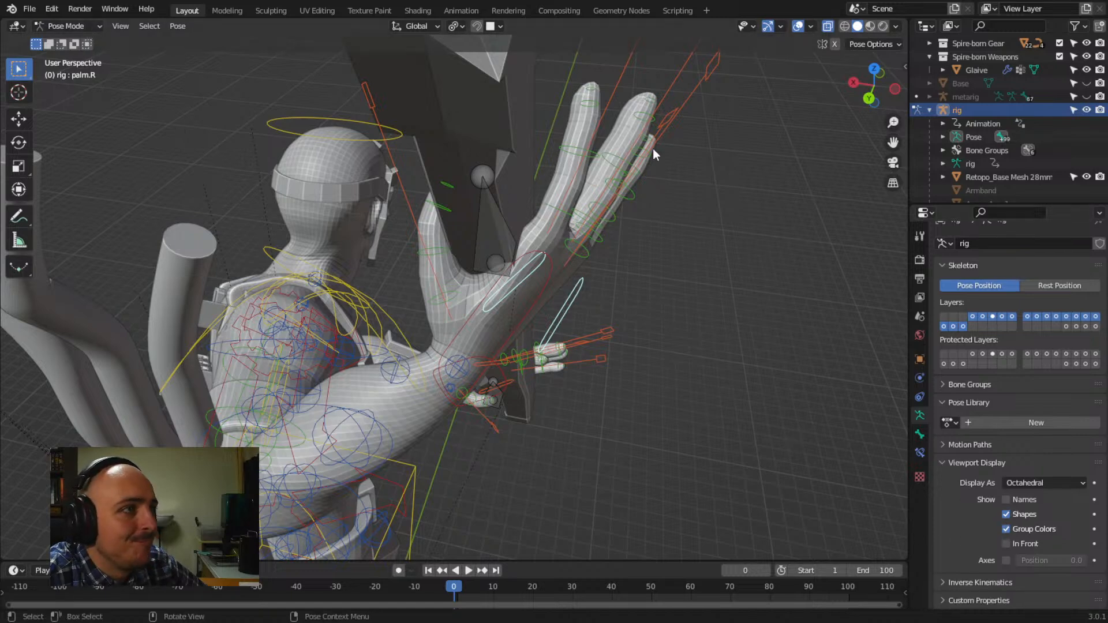
Rotate the right index finger's base control twice, from above behind the hand and from the side, bringing it toward the shaft
middle_drag(653, 149, 525, 314)
click(472, 283)
middle_drag(472, 283, 576, 355)
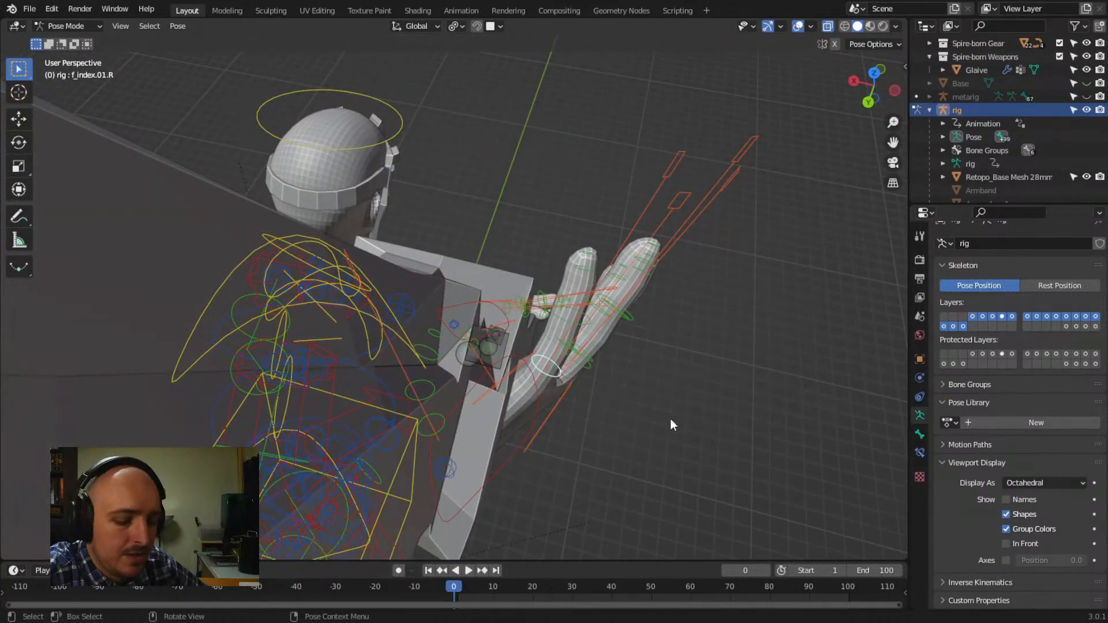
key(r)
click(678, 384)
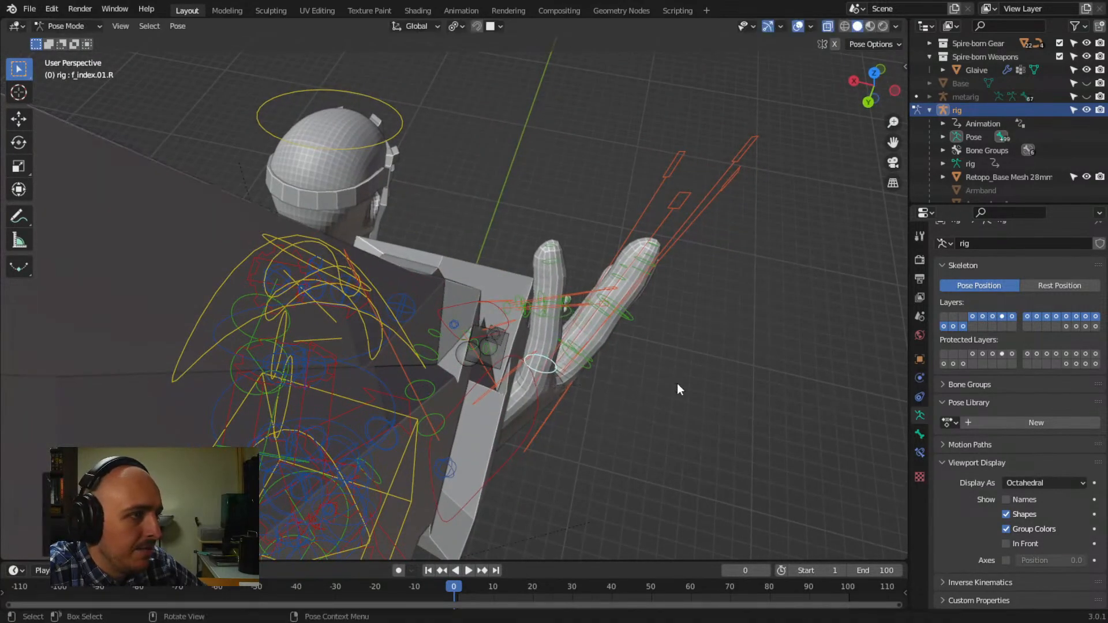
middle_drag(677, 383, 580, 362)
key(r)
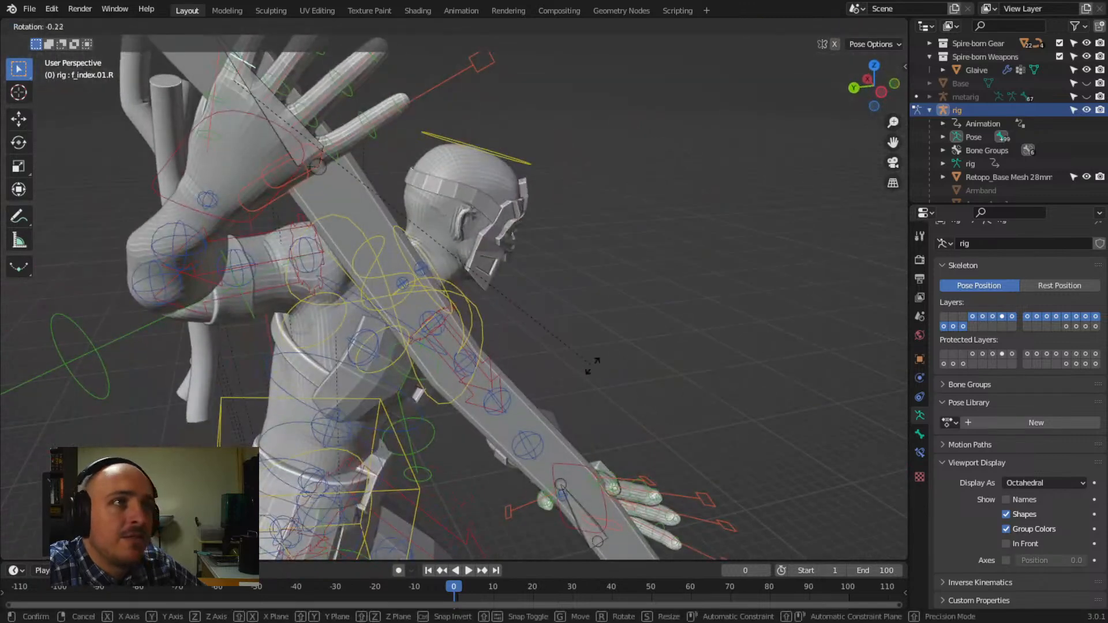
click(550, 517)
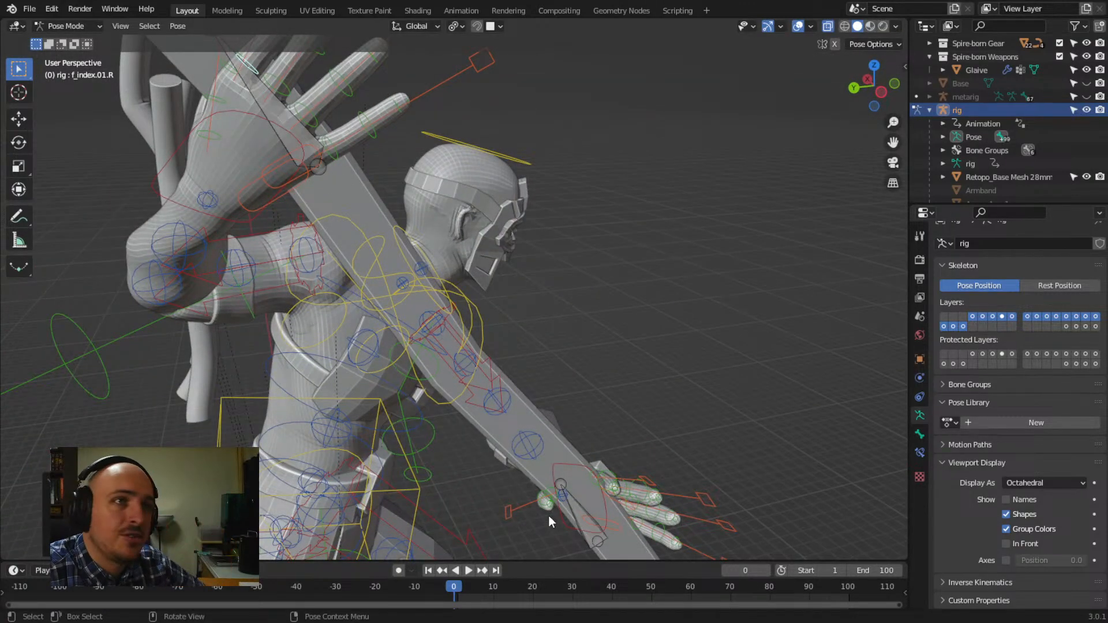
Rotate the right index finger's middle joint around the shaft, then by about 20° from a raised front view
middle_drag(176, 336, 327, 361)
middle_drag(416, 344, 494, 376)
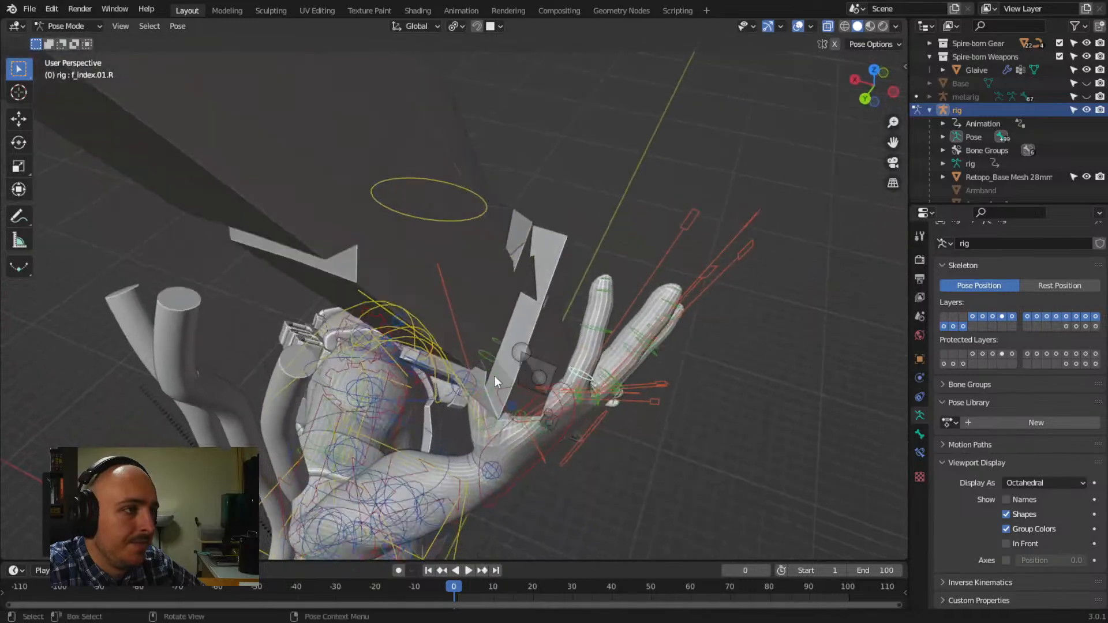
click(593, 335)
mouse_move(595, 345)
middle_down()
mouse_move(618, 359)
mouse_move(615, 342)
middle_up()
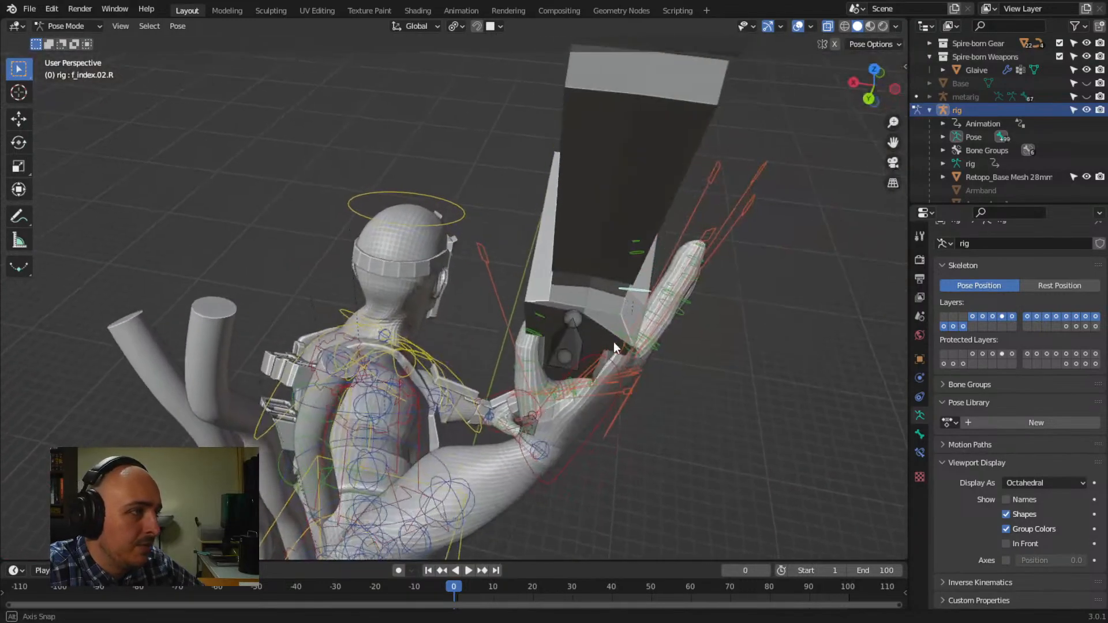
key(r)
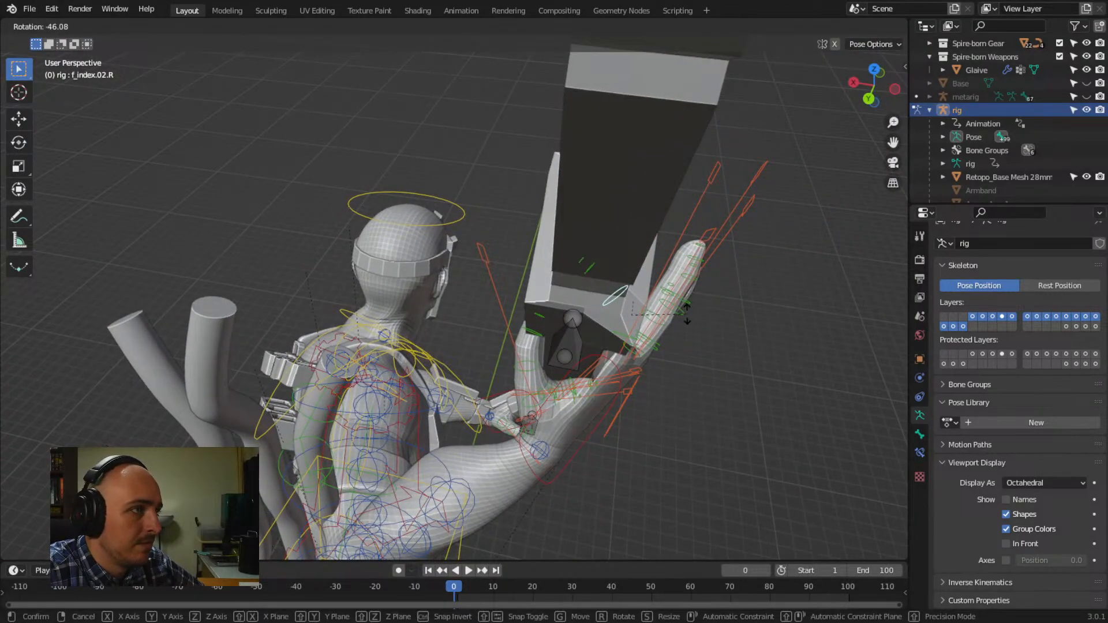
click(679, 343)
middle_drag(679, 342, 470, 357)
key(r)
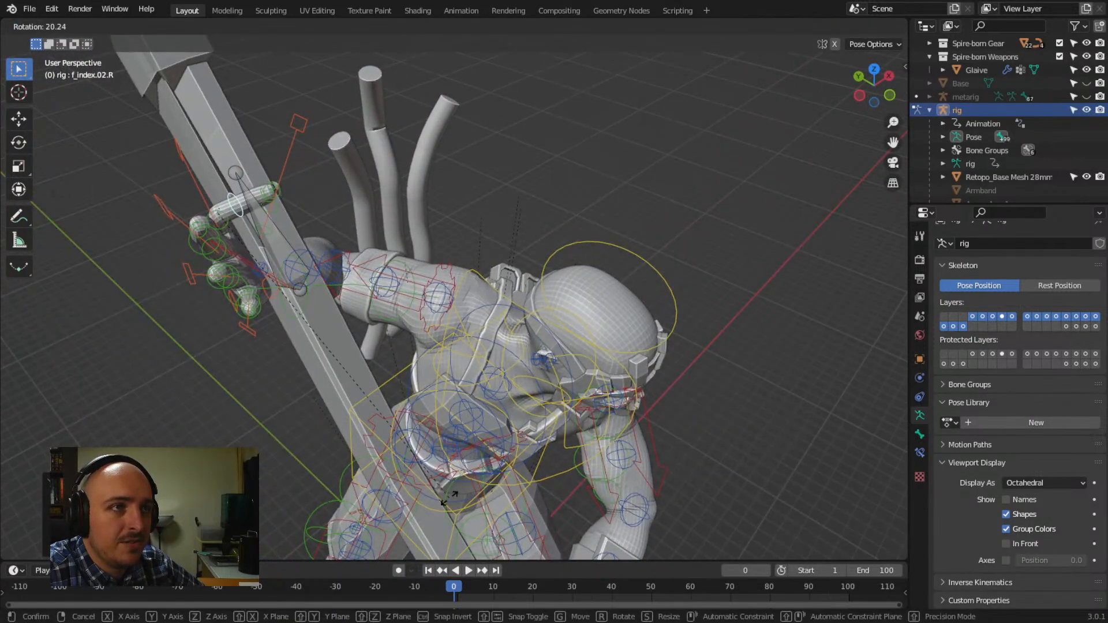
click(449, 496)
Rotate the right index fingertip control from two view angles to curl it around the glaive shaft
middle_drag(336, 357, 568, 391)
click(568, 392)
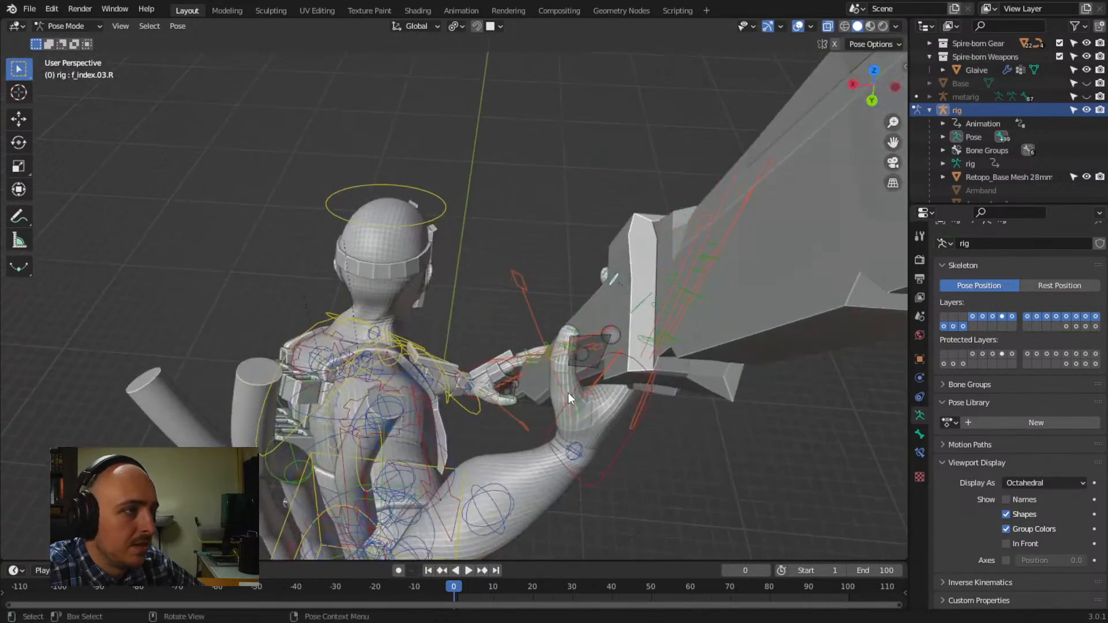
key(r)
click(606, 360)
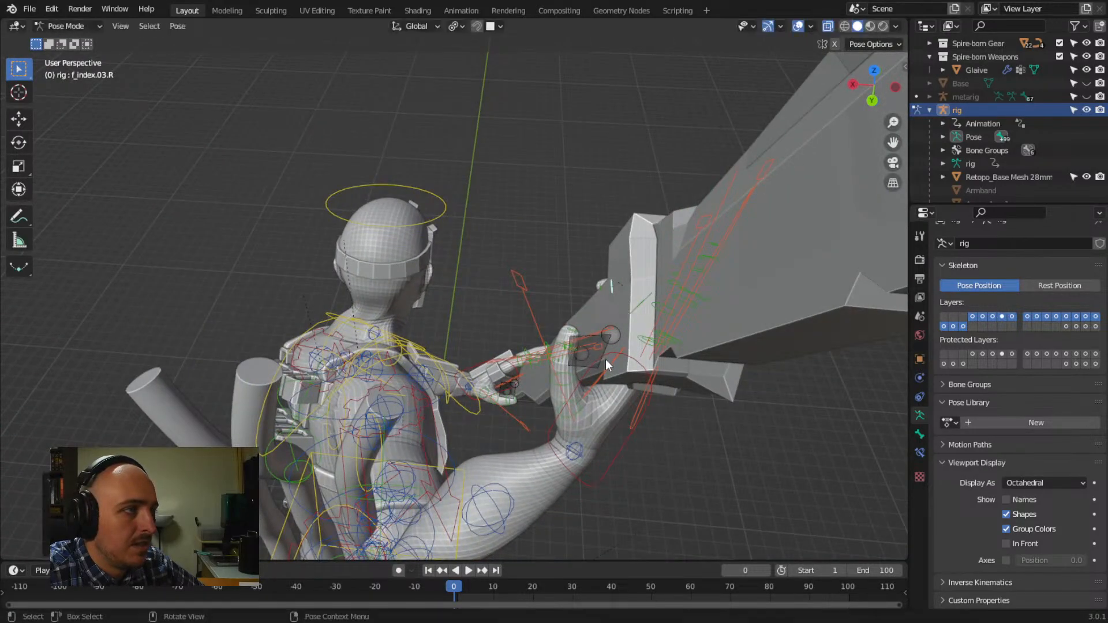
middle_drag(605, 359, 570, 374)
key(r)
click(389, 410)
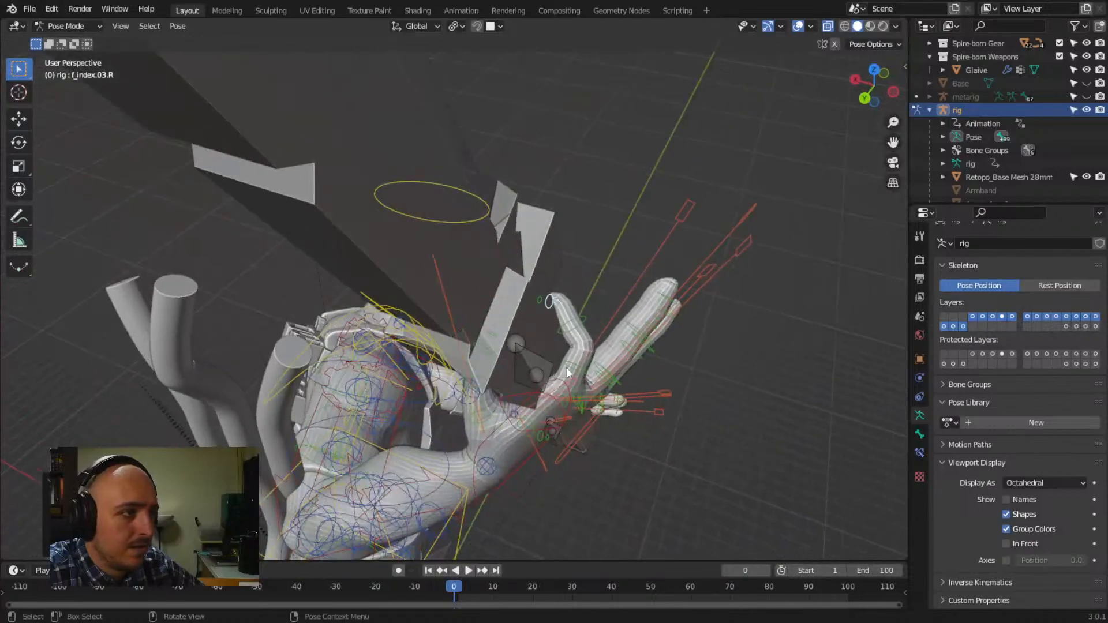
Refine the right index finger's curl with another rotation of its middle joint
middle_drag(567, 320, 301, 266)
click(595, 398)
key(r)
click(599, 381)
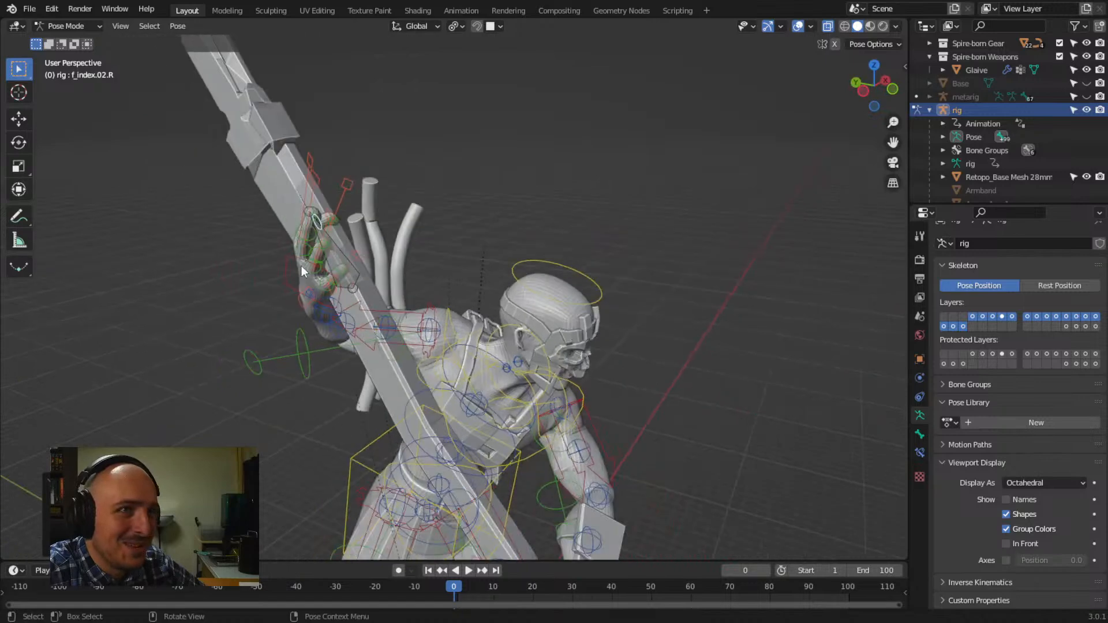
Curl the right middle finger over the glaive shaft by rotating its base, middle joint and fingertip controls
middle_drag(304, 161, 366, 372)
scroll(458, 367, up, 3)
click(470, 413)
click(474, 412)
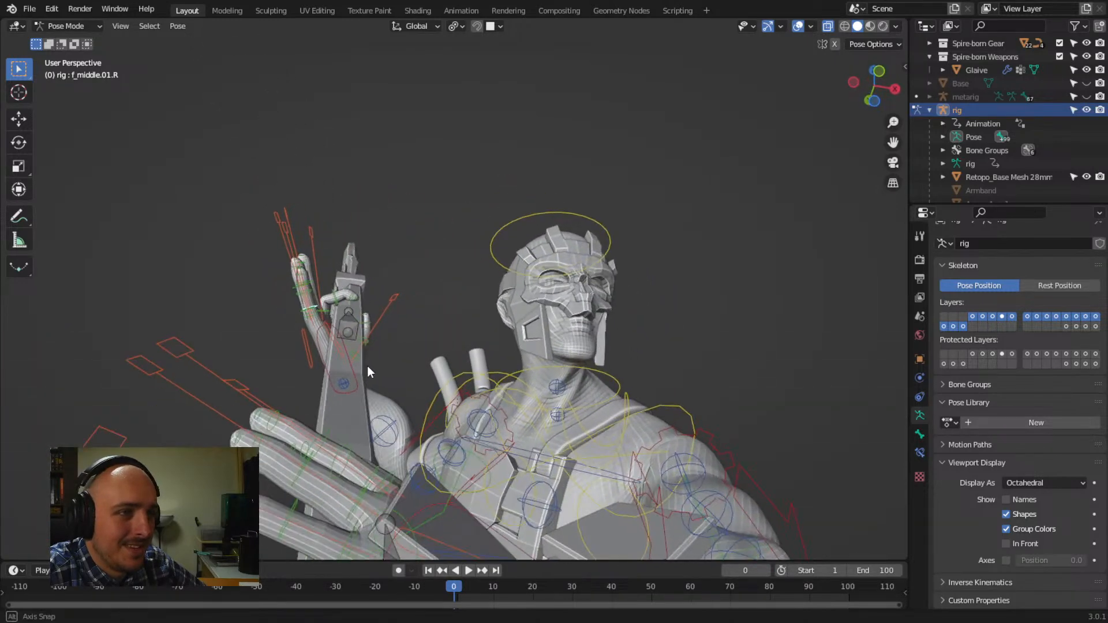
key(r)
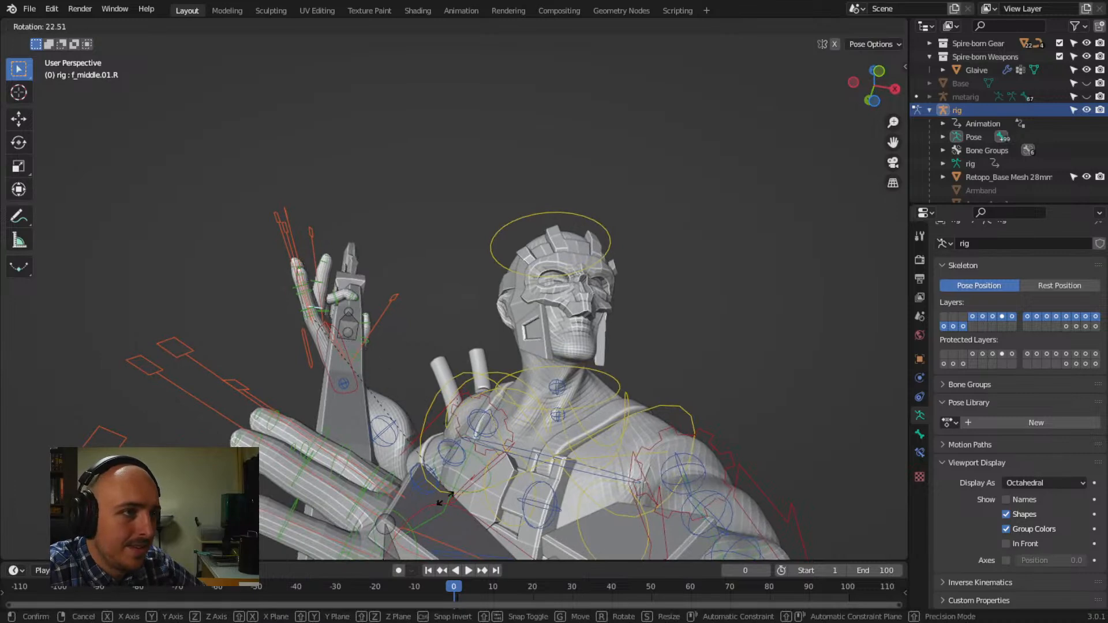
click(388, 372)
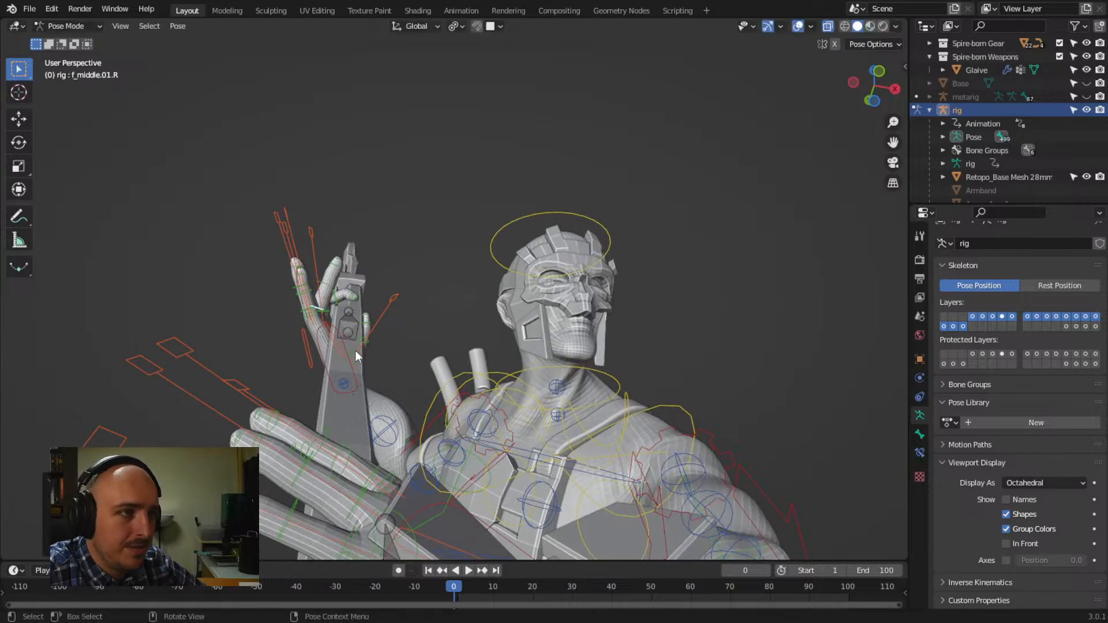
key(r)
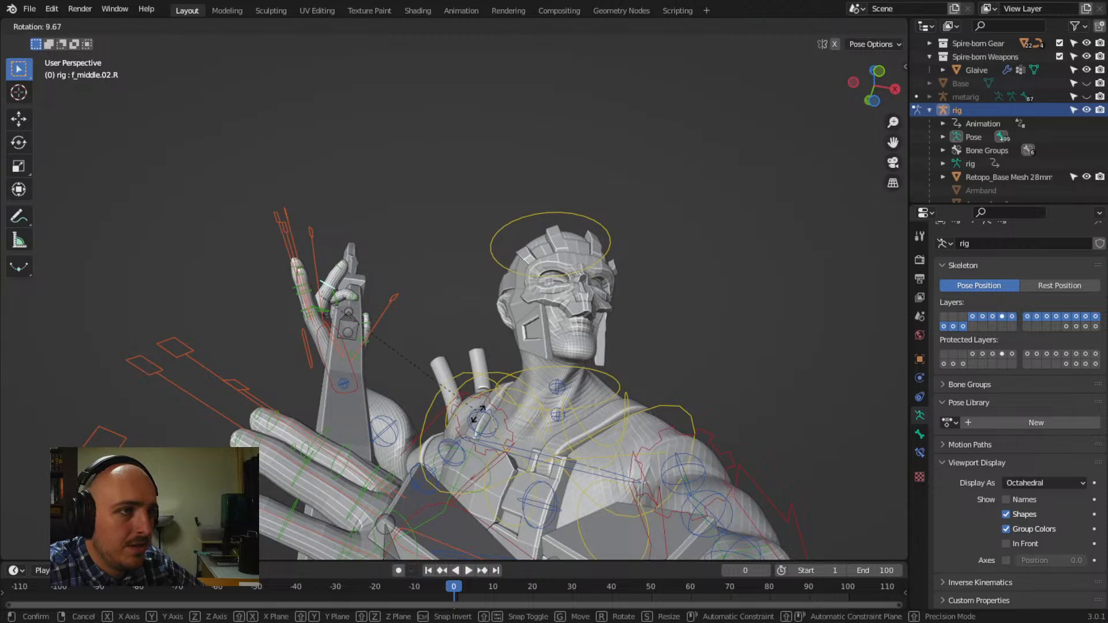
click(352, 101)
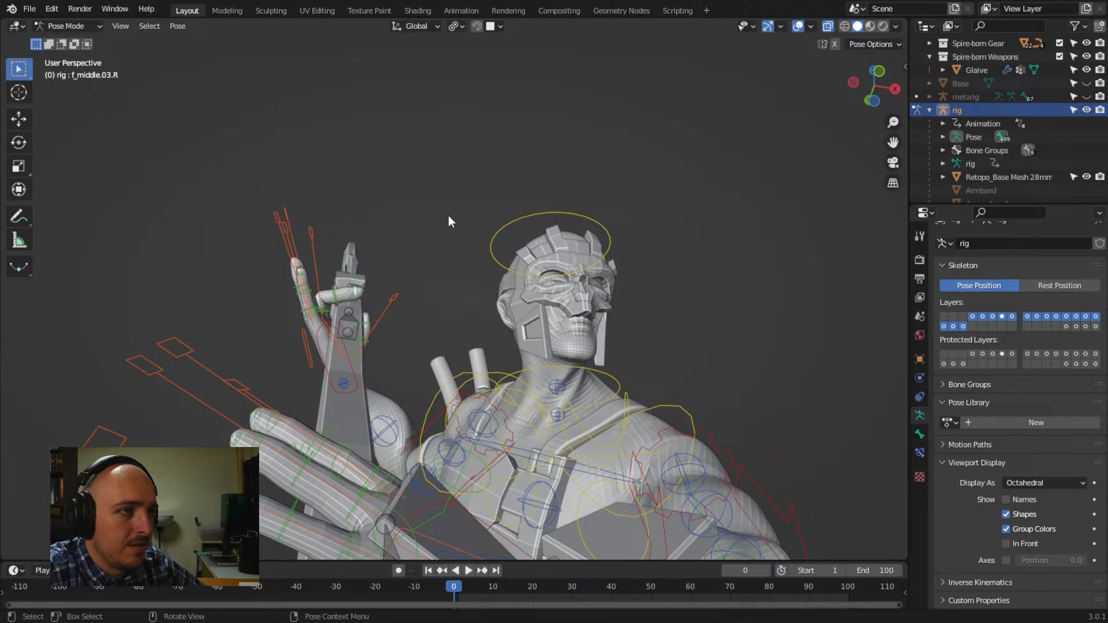
Rotate the right palm control by about 17° to spread the remaining fingers along the glaive shaft
middle_drag(423, 303, 499, 321)
scroll(326, 236, up, 4)
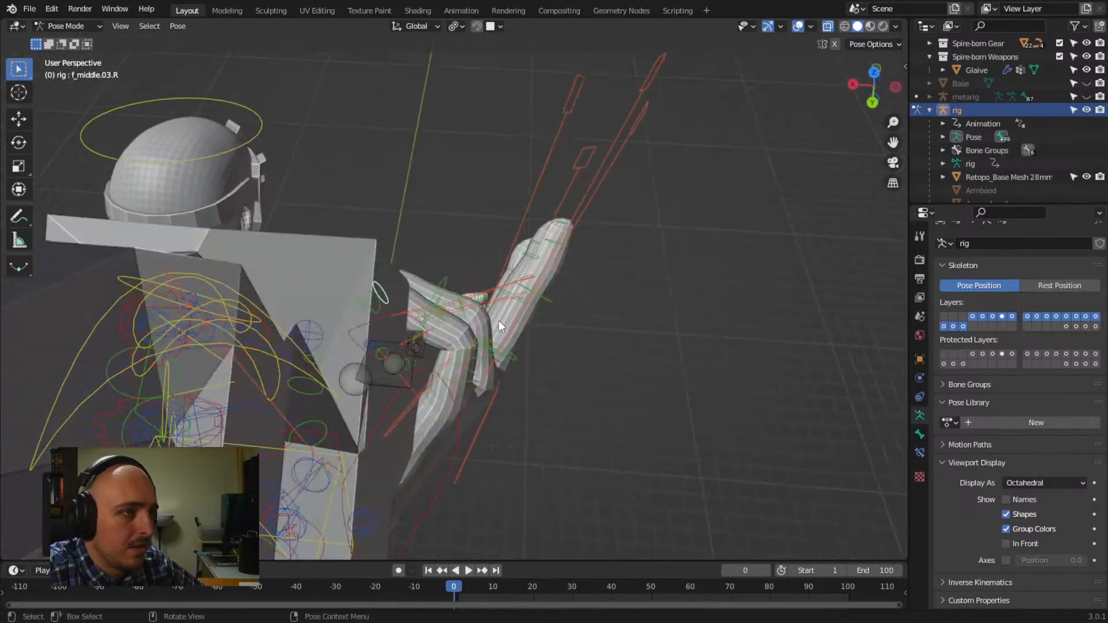
click(457, 299)
middle_drag(442, 283, 242, 174)
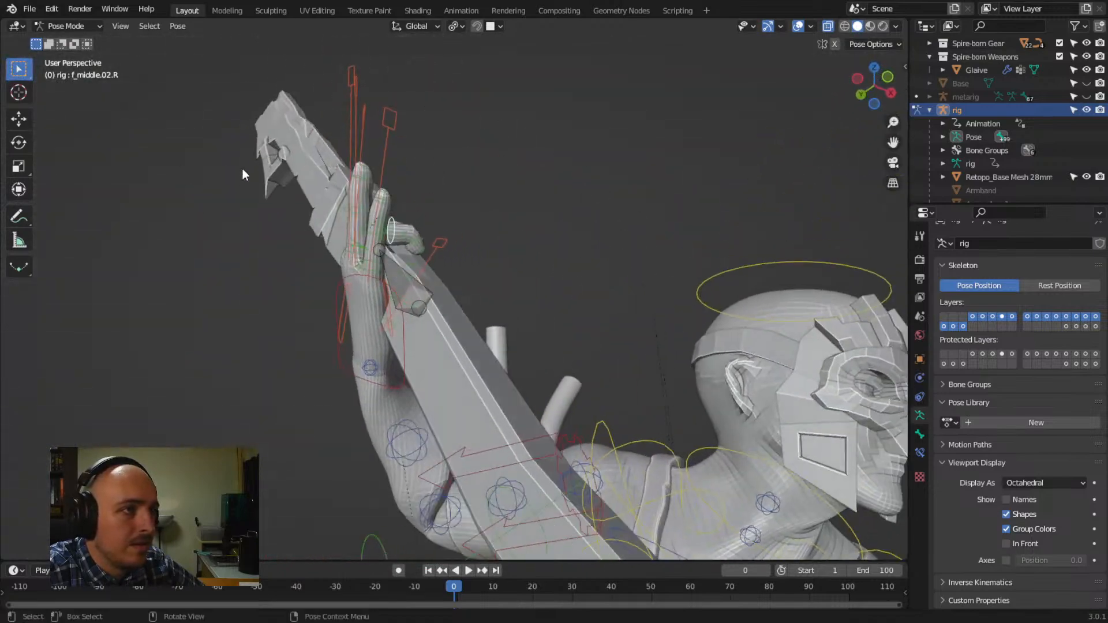
click(370, 269)
middle_drag(370, 269, 265, 259)
click(299, 292)
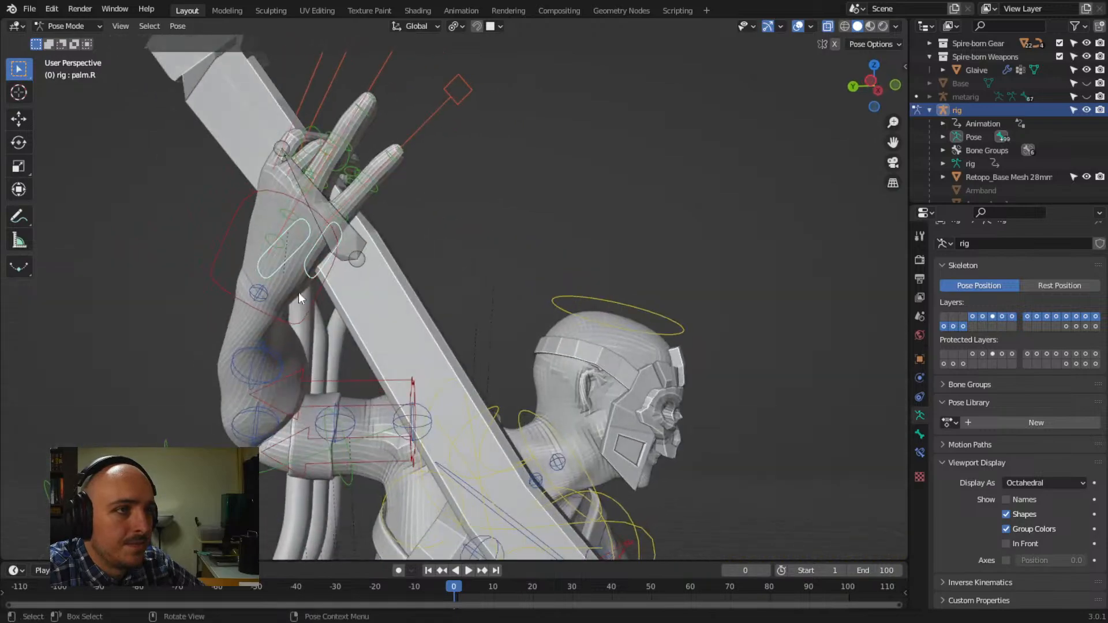
middle_drag(299, 292, 245, 235)
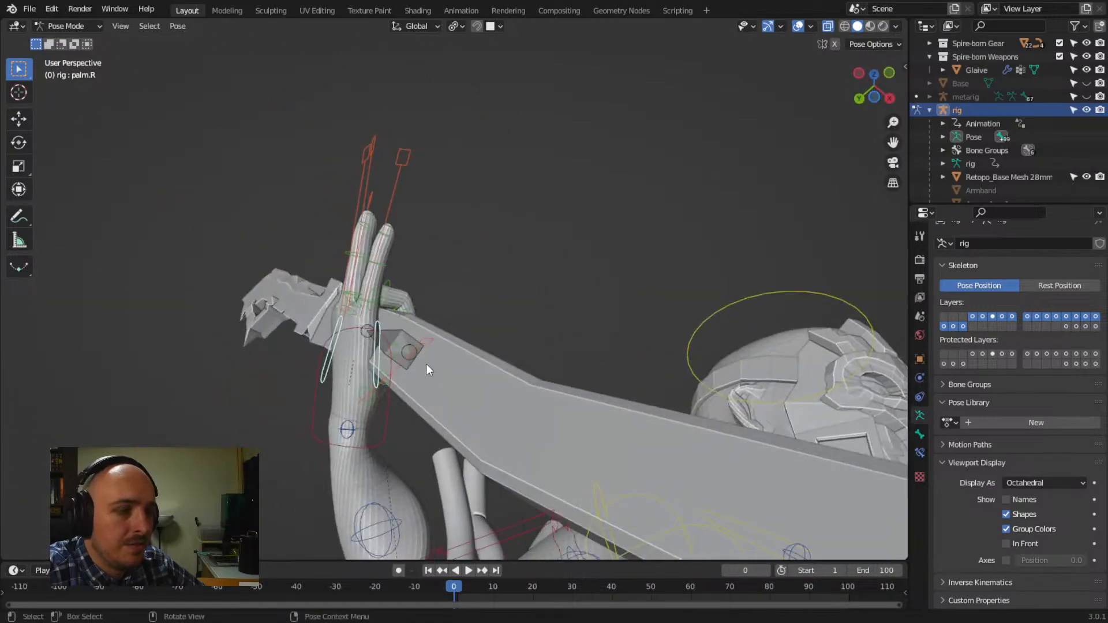
key(r)
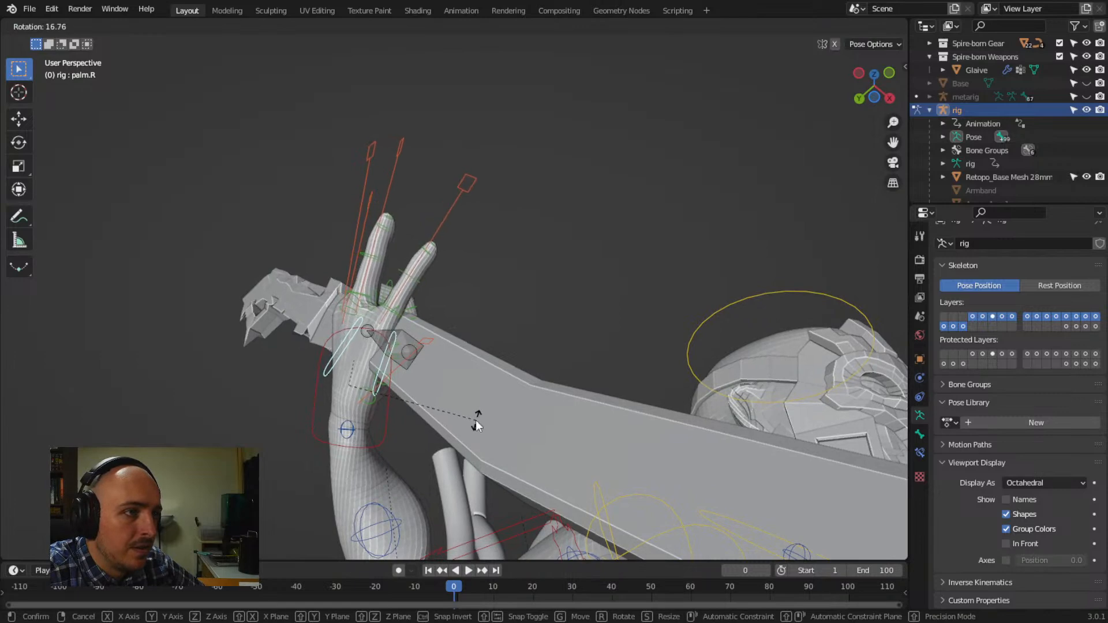
click(469, 420)
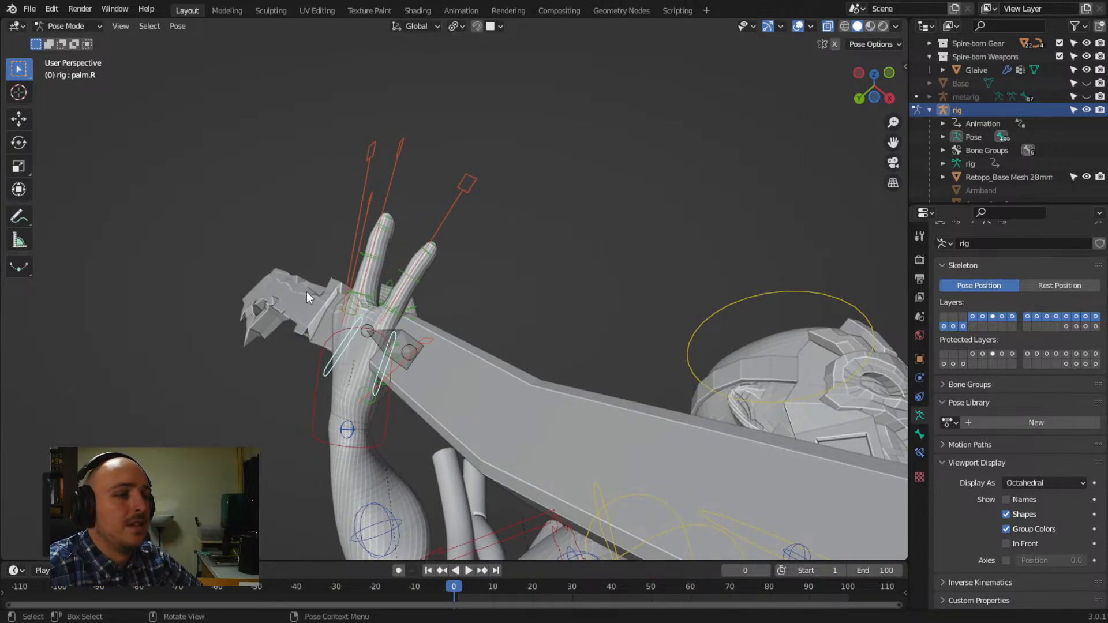
Shift the right palm control slightly, then rotate it again from another view angle
middle_drag(403, 358, 414, 401)
key(r)
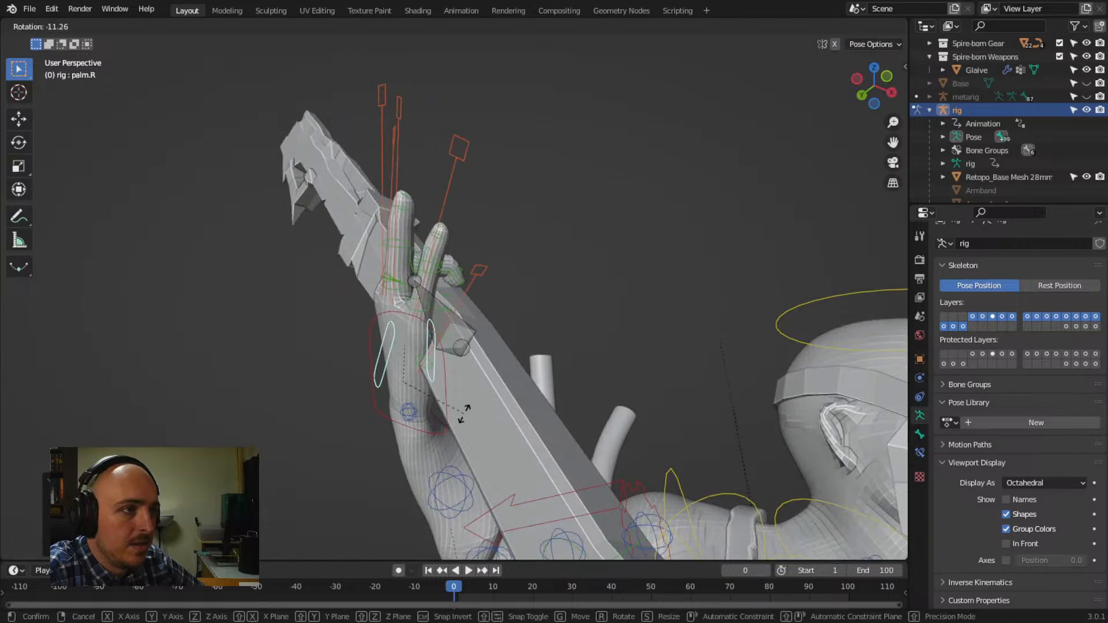
key(g)
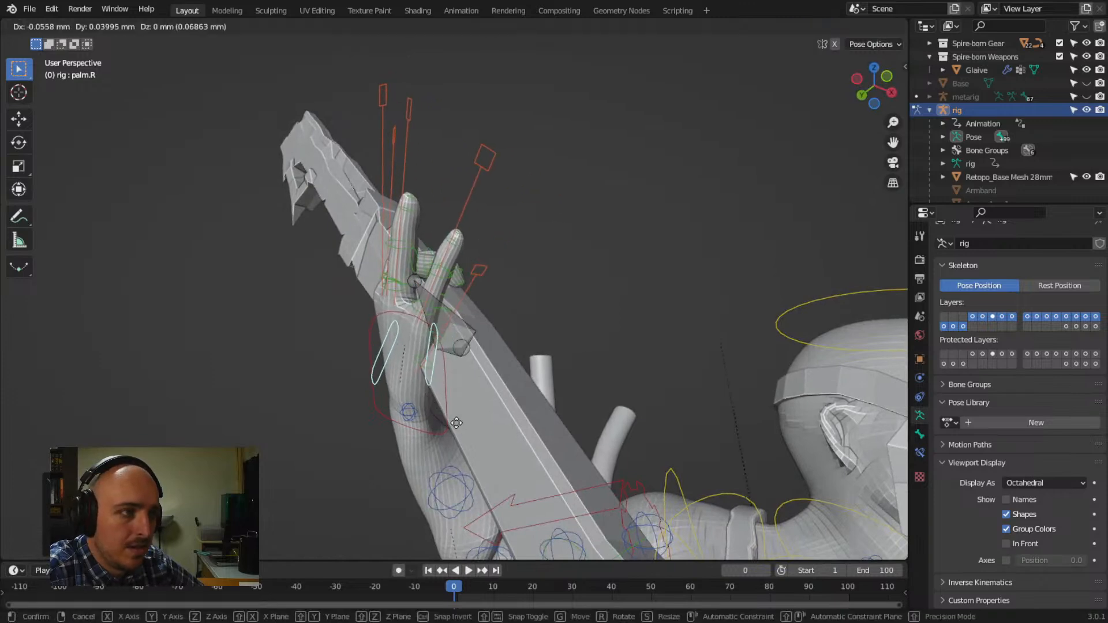
click(451, 424)
middle_drag(450, 424, 382, 227)
key(r)
click(459, 426)
Rotate the right ring finger's base control toward the glaive shaft, viewed along the shaft
click(378, 267)
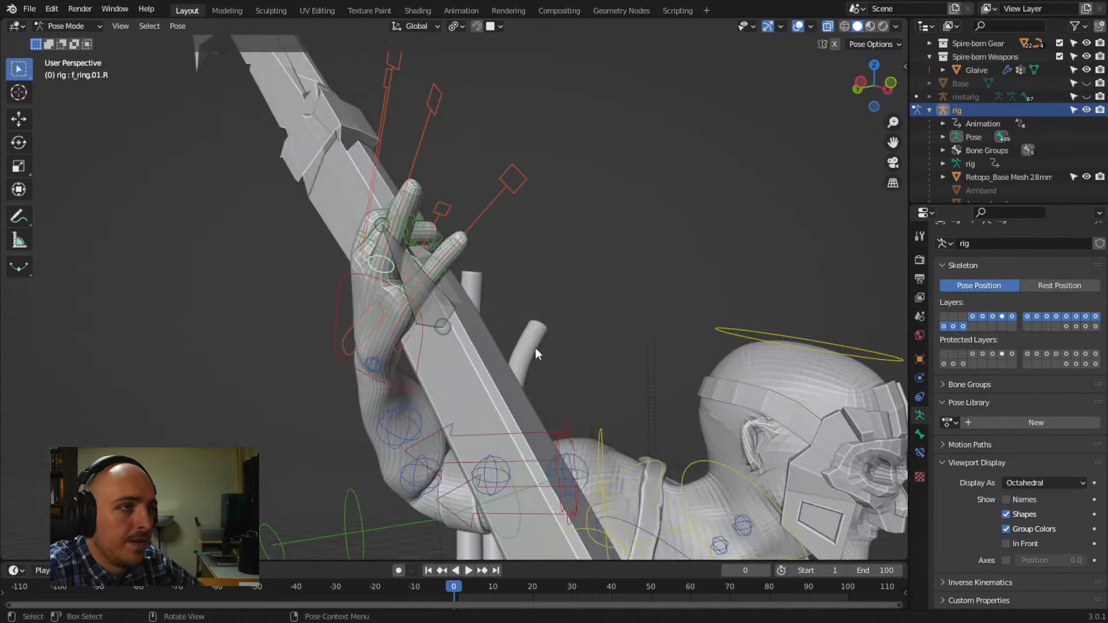
middle_drag(535, 347, 434, 274)
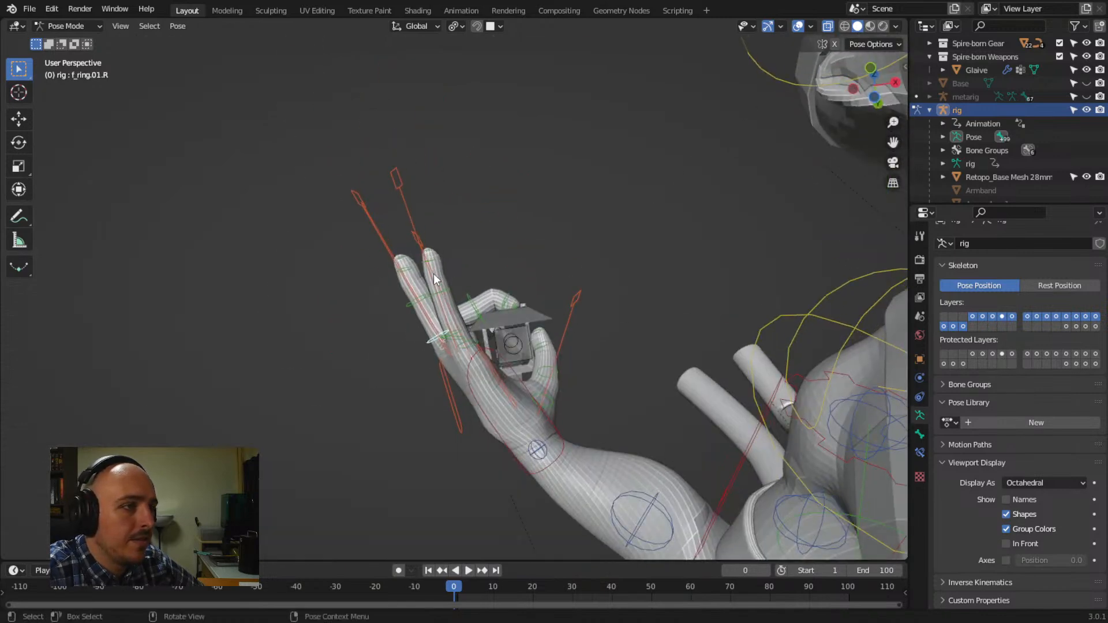
key(r)
click(572, 471)
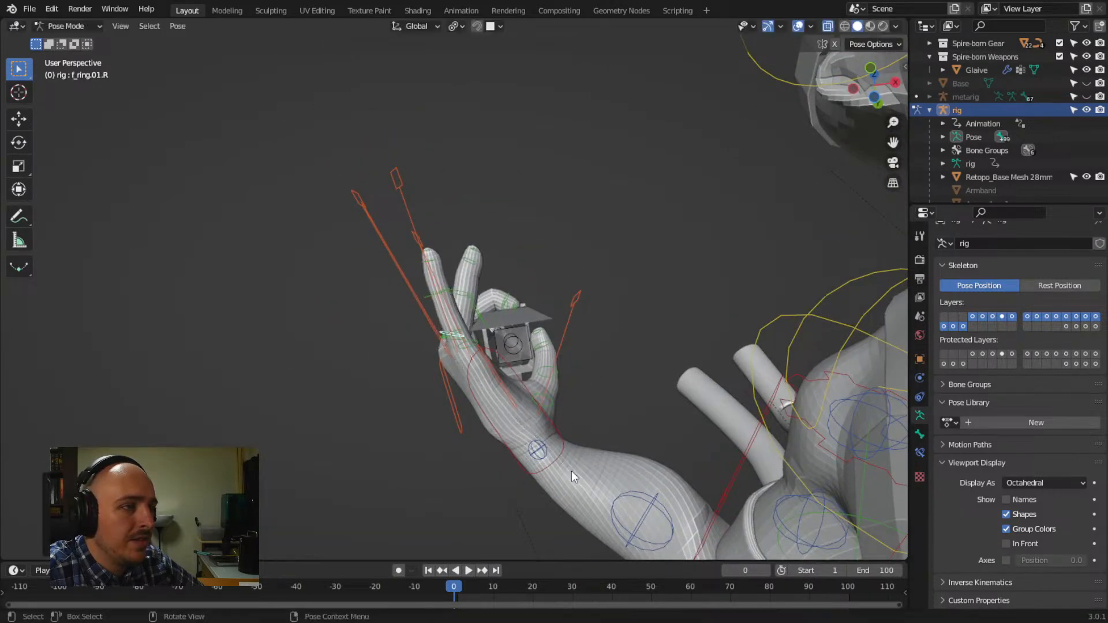
Curl the right ring finger over the shaft, rotating its middle joint about 53° and then its fingertip
click(466, 296)
key(r)
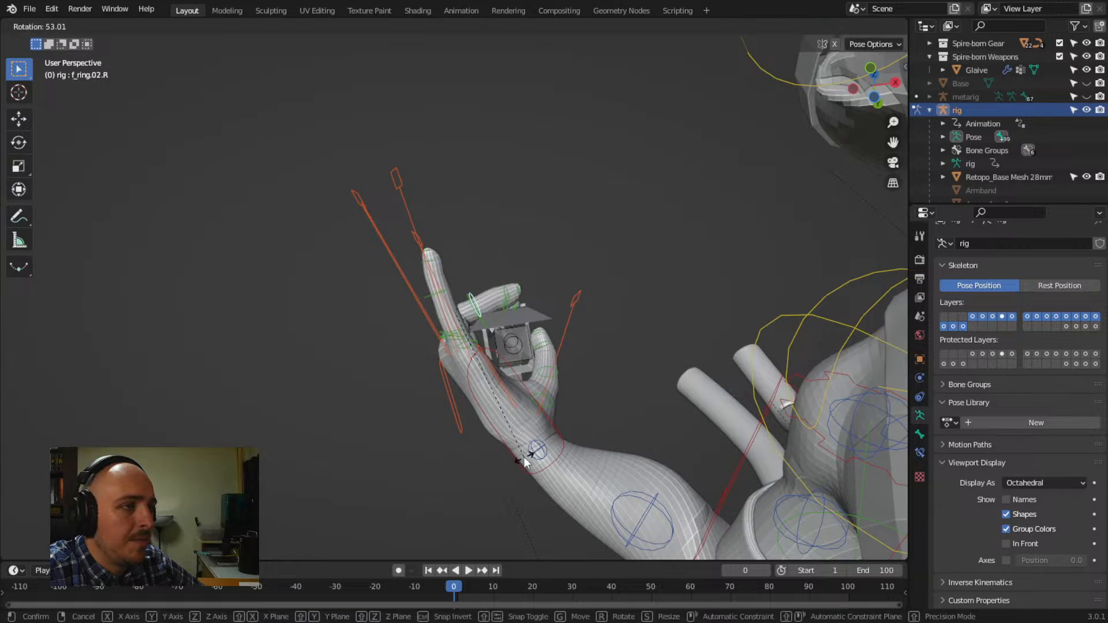
click(525, 460)
click(504, 283)
key(r)
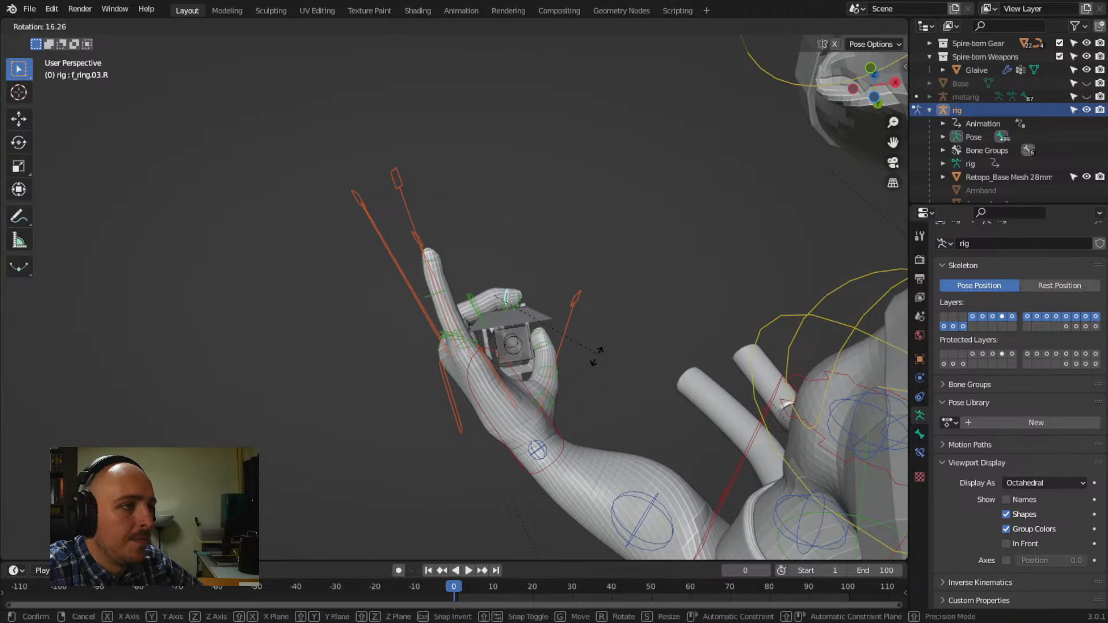
click(590, 374)
Rotate the right pinky's base control by about 21° toward the glaive shaft
click(466, 352)
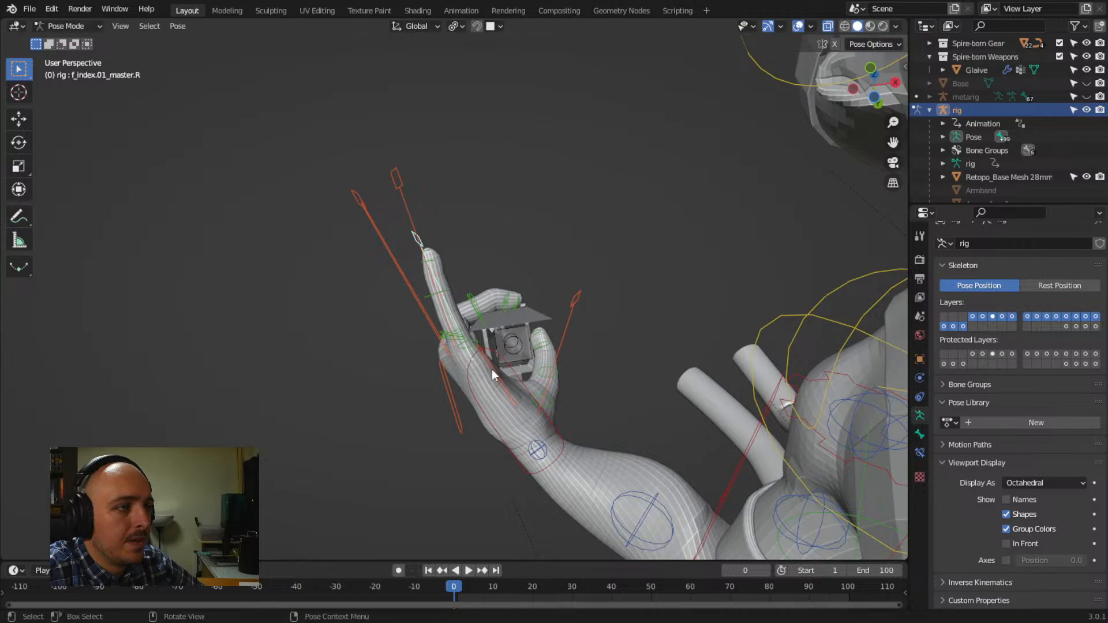
middle_drag(492, 370, 474, 417)
middle_drag(521, 271, 599, 267)
click(488, 304)
key(r)
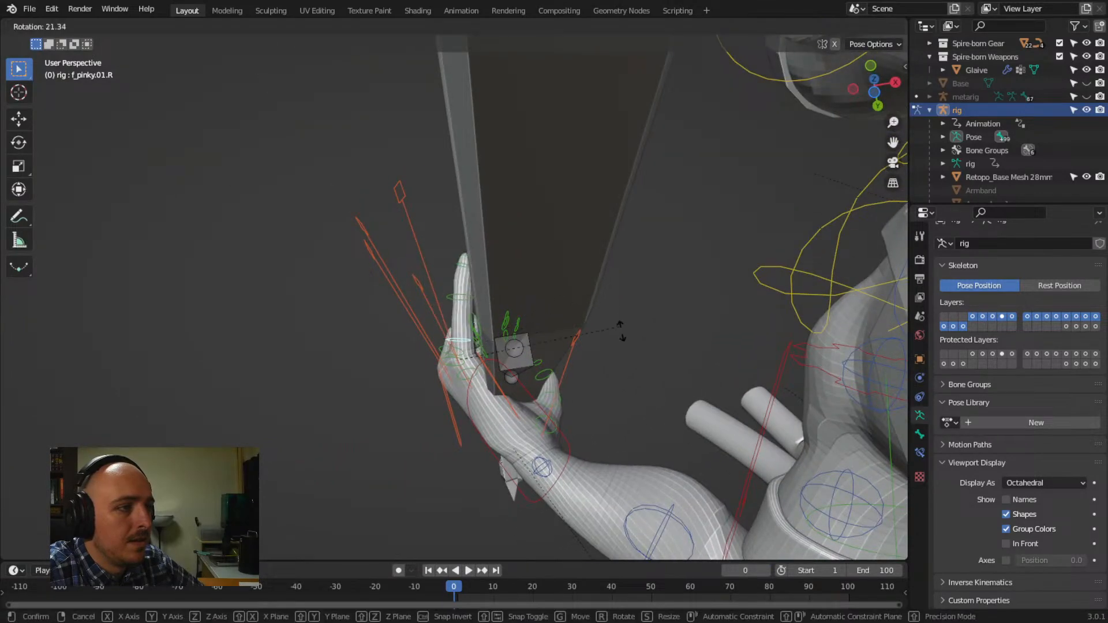
click(622, 336)
middle_drag(622, 336, 477, 257)
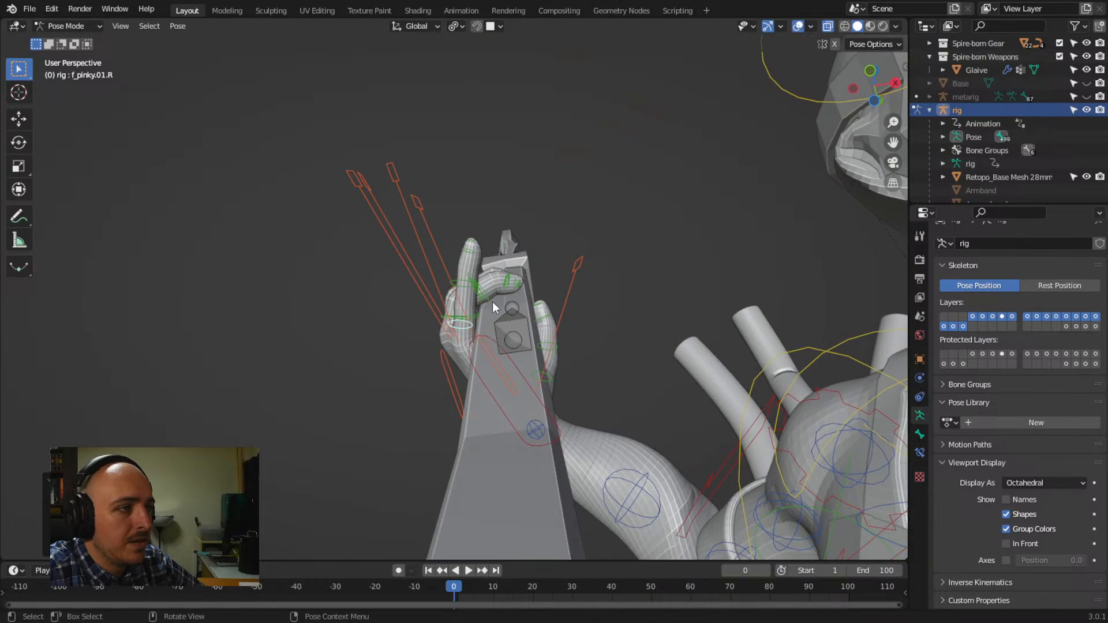
Rotate the right pinky's middle joint and fingertip controls from different view angles to wrap it around the shaft
click(469, 298)
middle_drag(468, 297, 781, 477)
key(r)
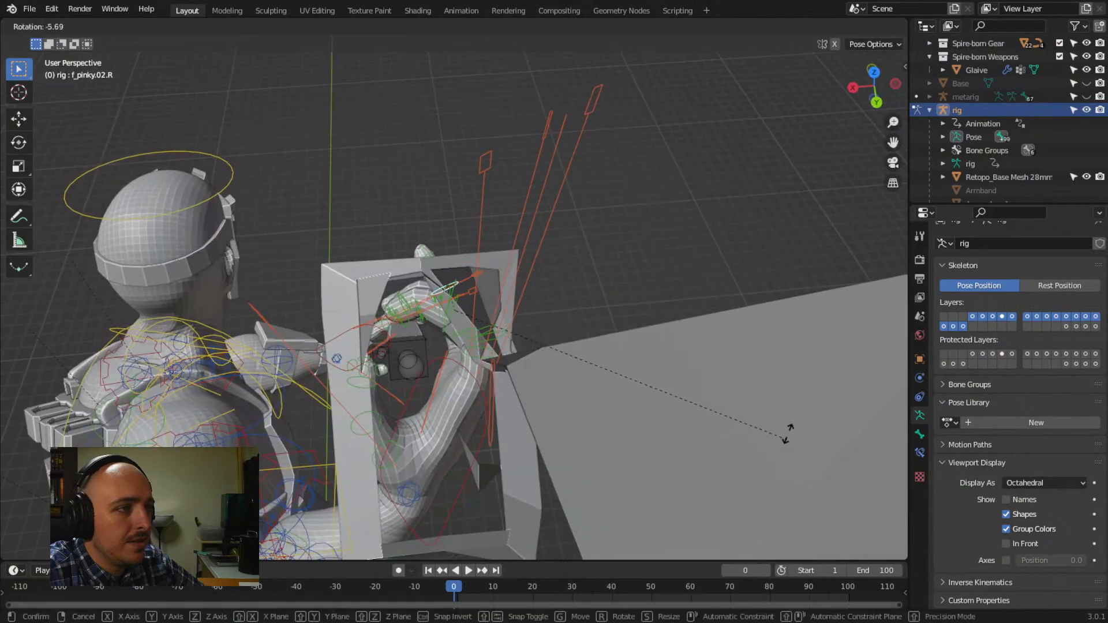
click(620, 191)
middle_drag(620, 191, 601, 299)
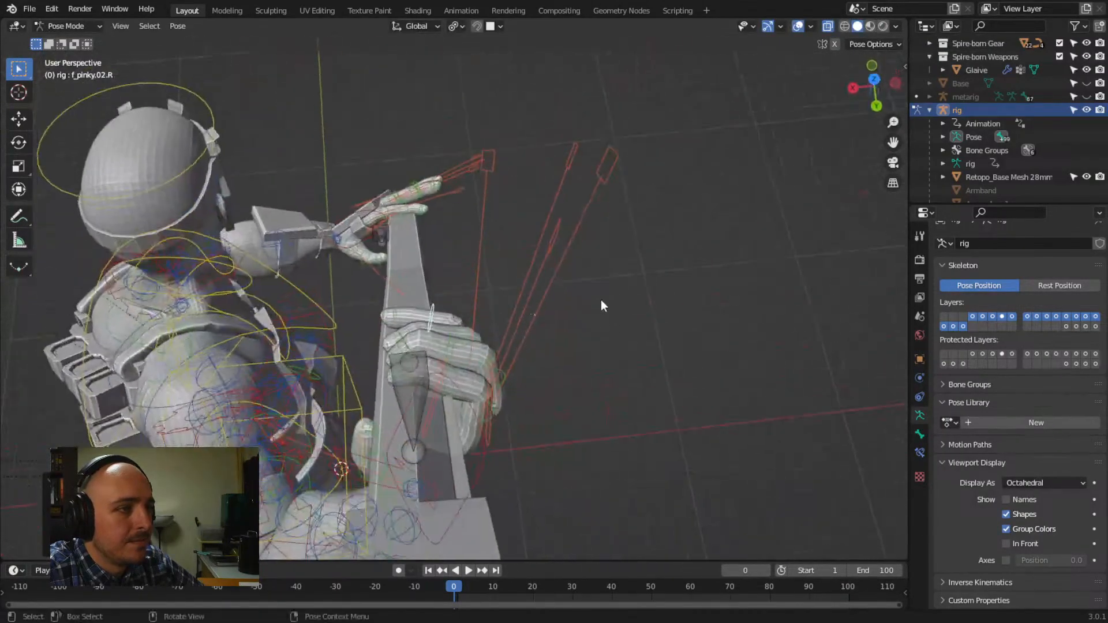
click(403, 308)
middle_drag(485, 393, 569, 263)
key(r)
click(484, 367)
Refine the right pinky's grip by rotating its base control, then its middle joint by about -12°
click(425, 267)
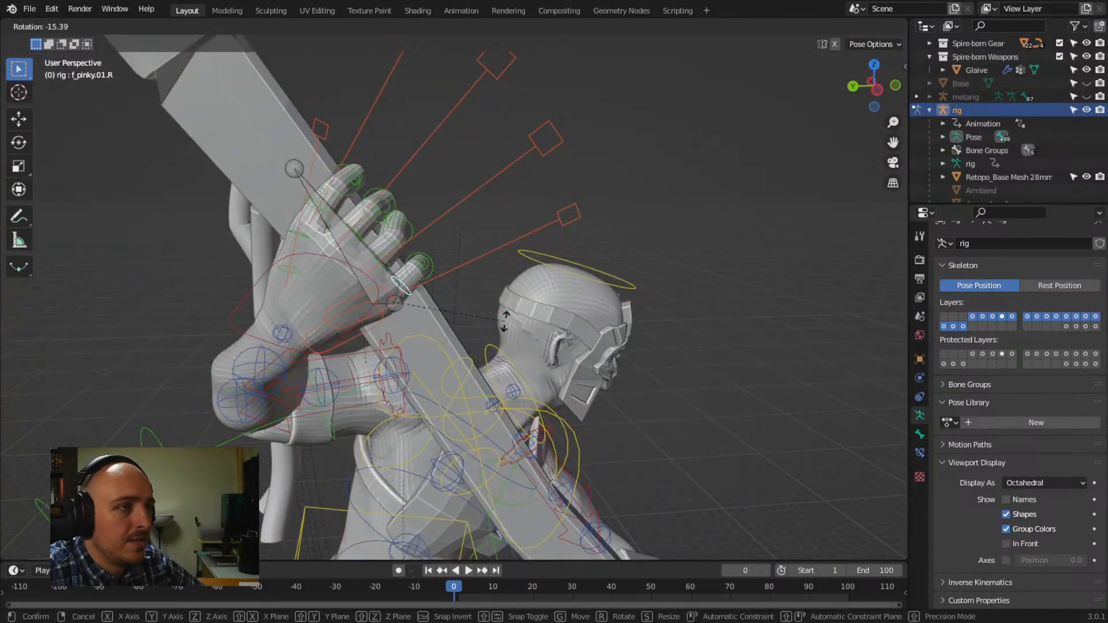
middle_drag(504, 343, 512, 290)
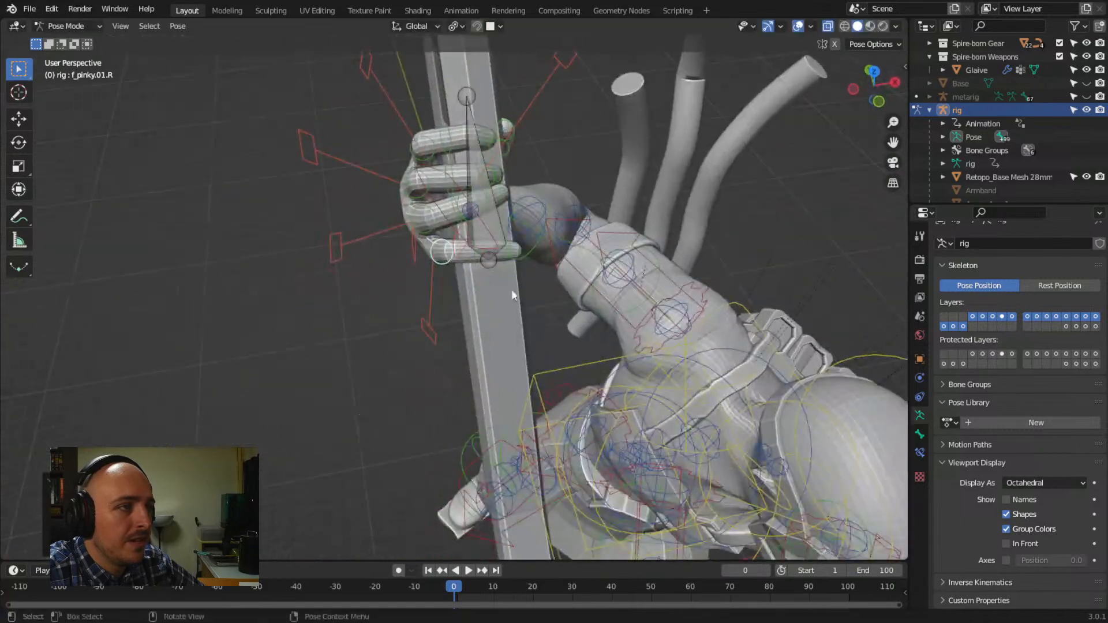
click(473, 250)
key(r)
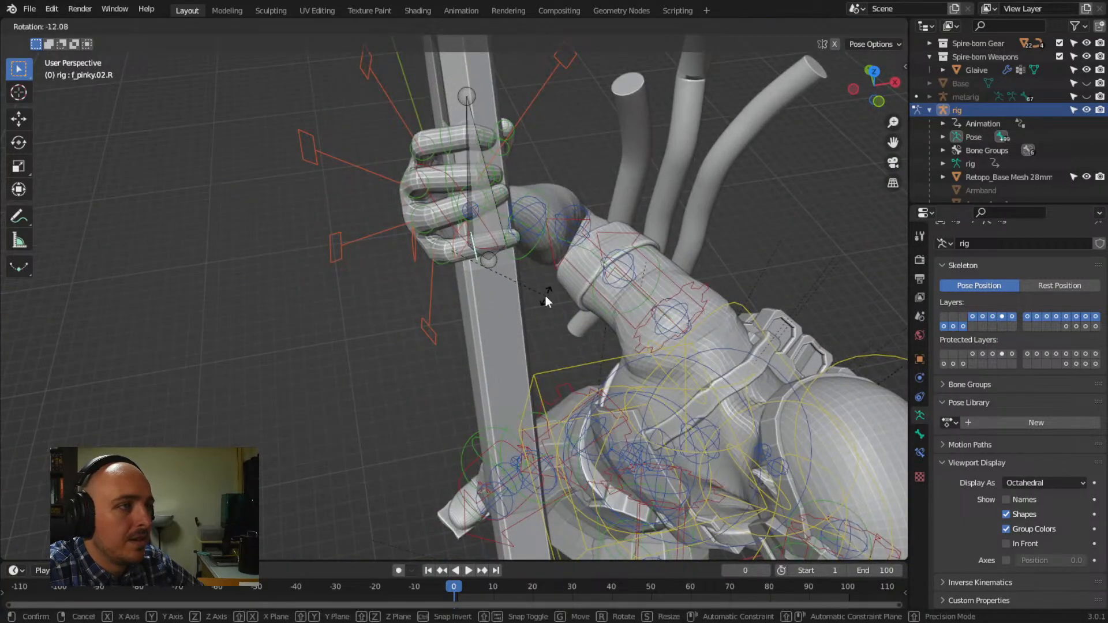
click(545, 296)
Adjust the right ring finger's spacing by rotating its middle joint about 11°
click(459, 223)
key(r)
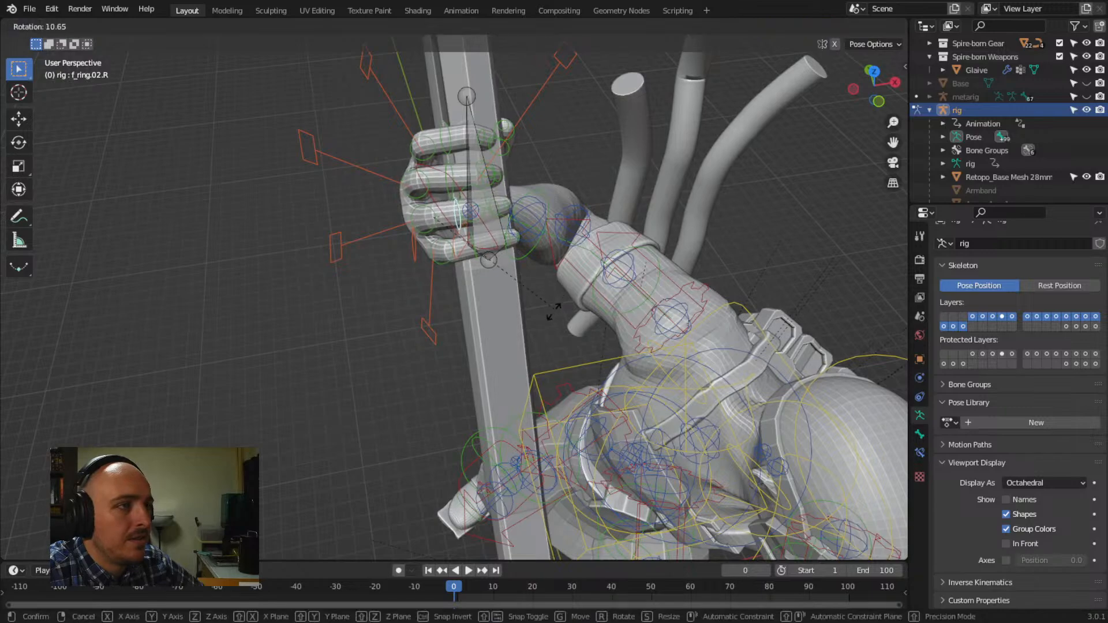
click(554, 313)
Move the left hand's IK control about 0.5 mm toward the lower glaive shaft and rotate it to align the palm
middle_drag(553, 312, 401, 301)
scroll(405, 240, down, 5)
click(425, 311)
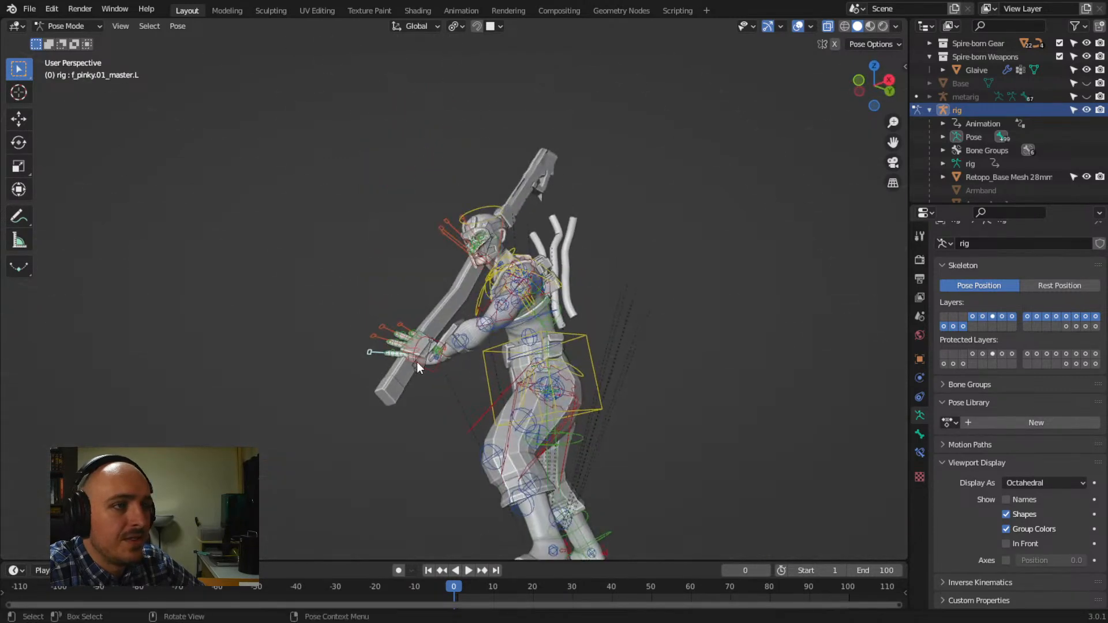
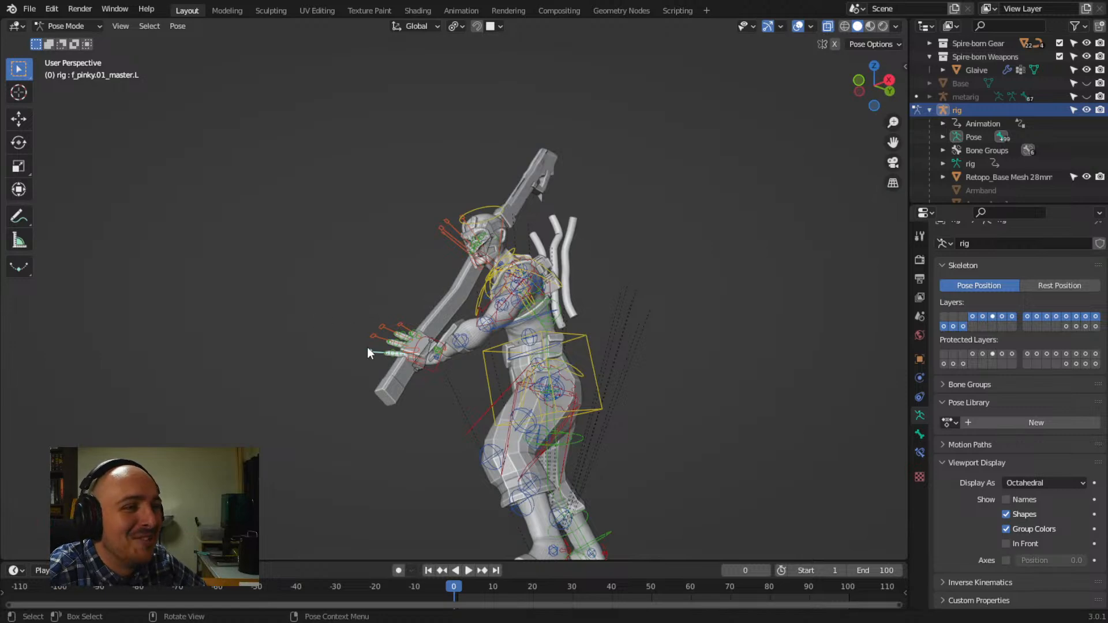
middle_drag(367, 348, 425, 377)
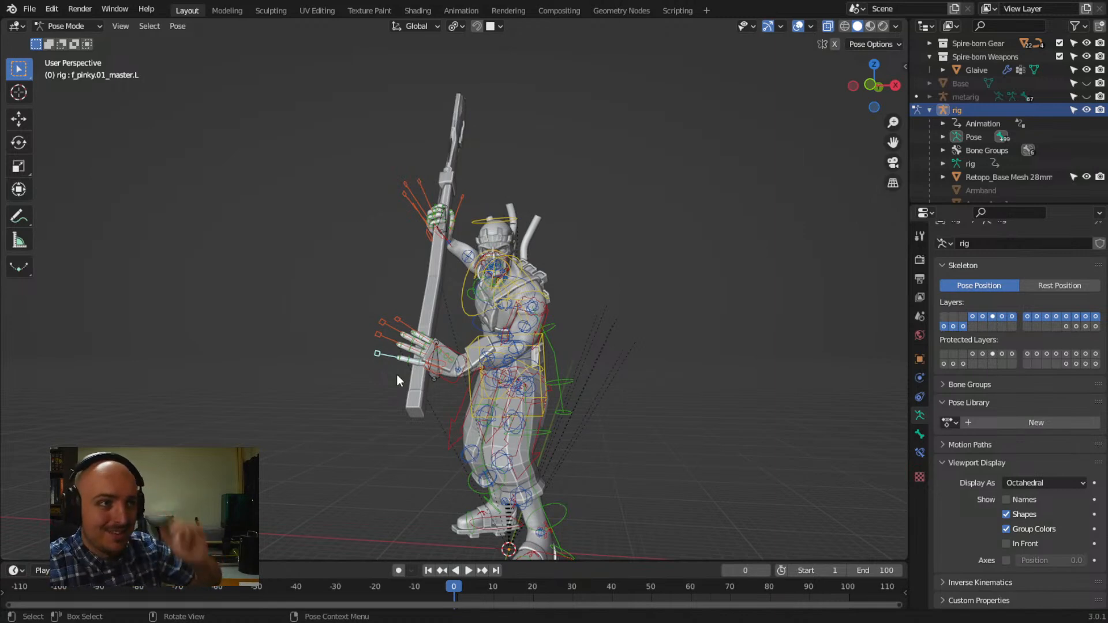
middle_drag(397, 365, 508, 410)
scroll(493, 388, up, 3)
click(480, 407)
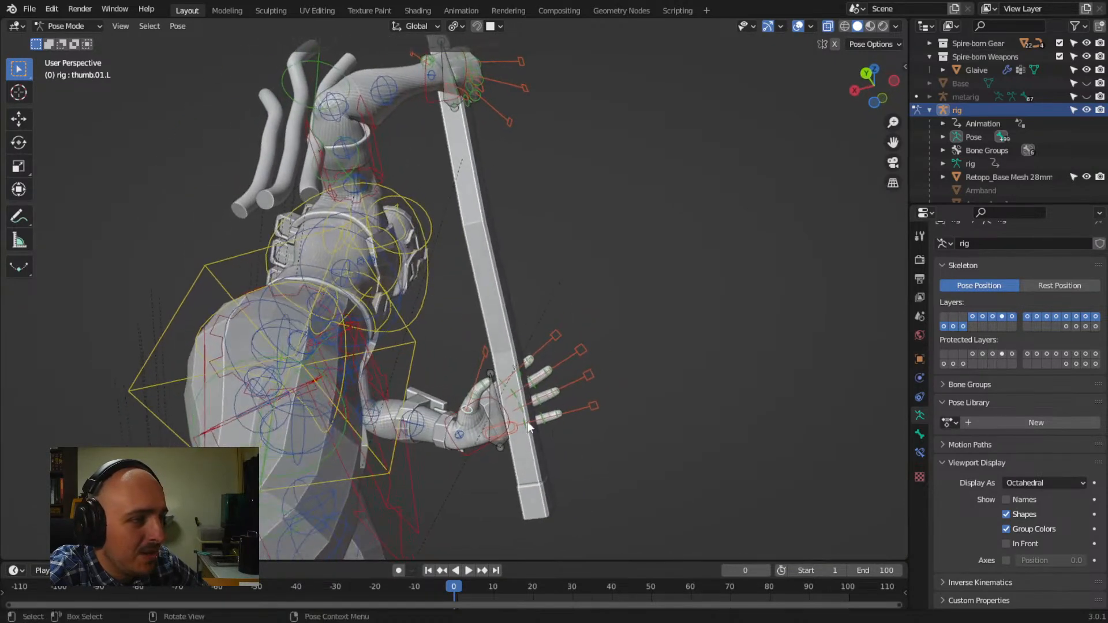
click(486, 402)
key(g)
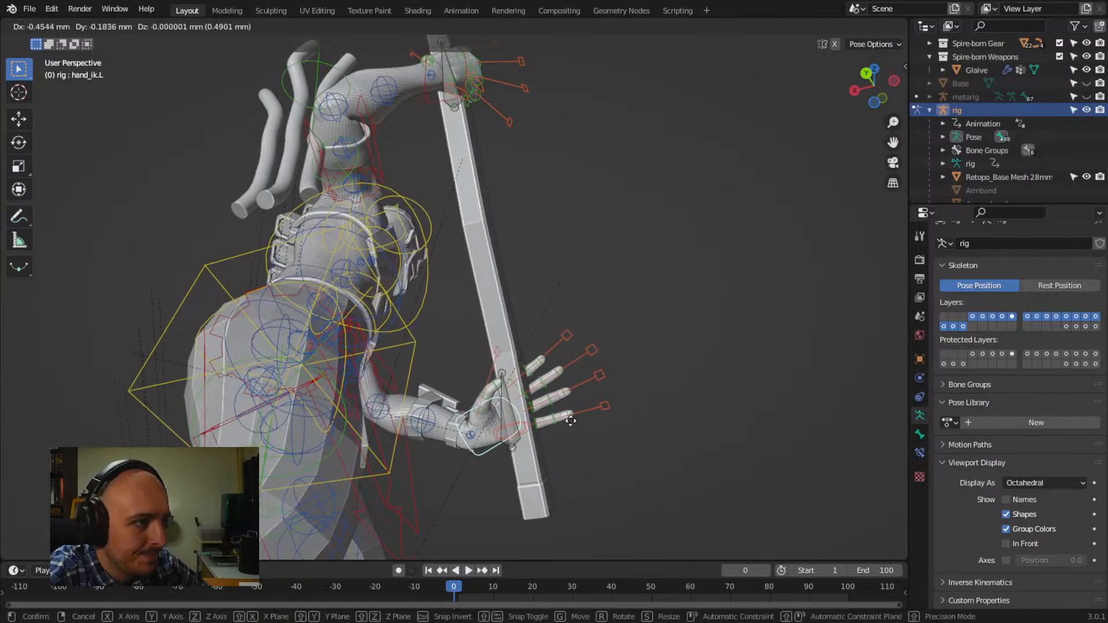
click(571, 421)
key(r)
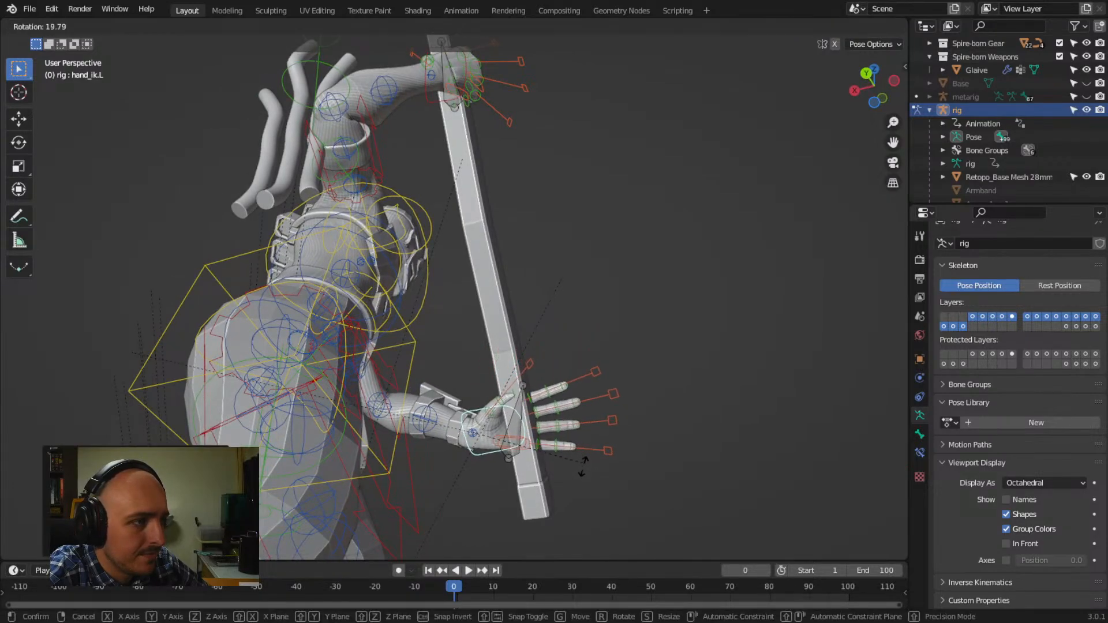
click(598, 429)
Rotate the left hand's IK control from behind the figure, then reposition it against the lower shaft
middle_drag(598, 430, 321, 435)
key(r)
click(438, 460)
key(g)
click(470, 367)
Rotate the left hand's IK control by about 16°, then again from a lower rear view
key(r)
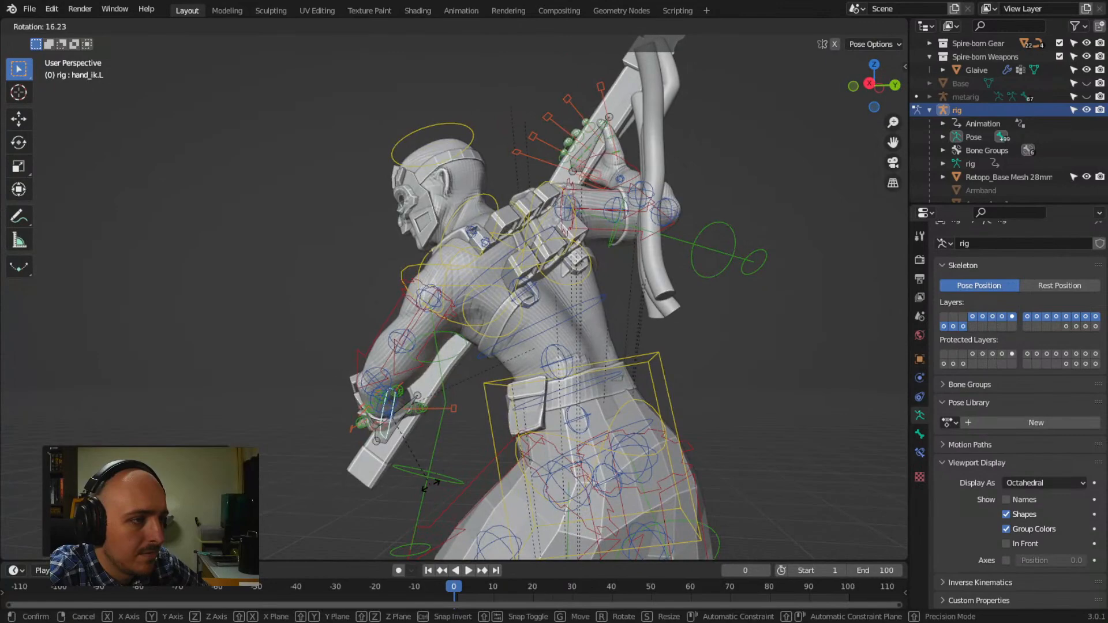
click(426, 489)
middle_drag(424, 490, 396, 425)
key(r)
click(468, 425)
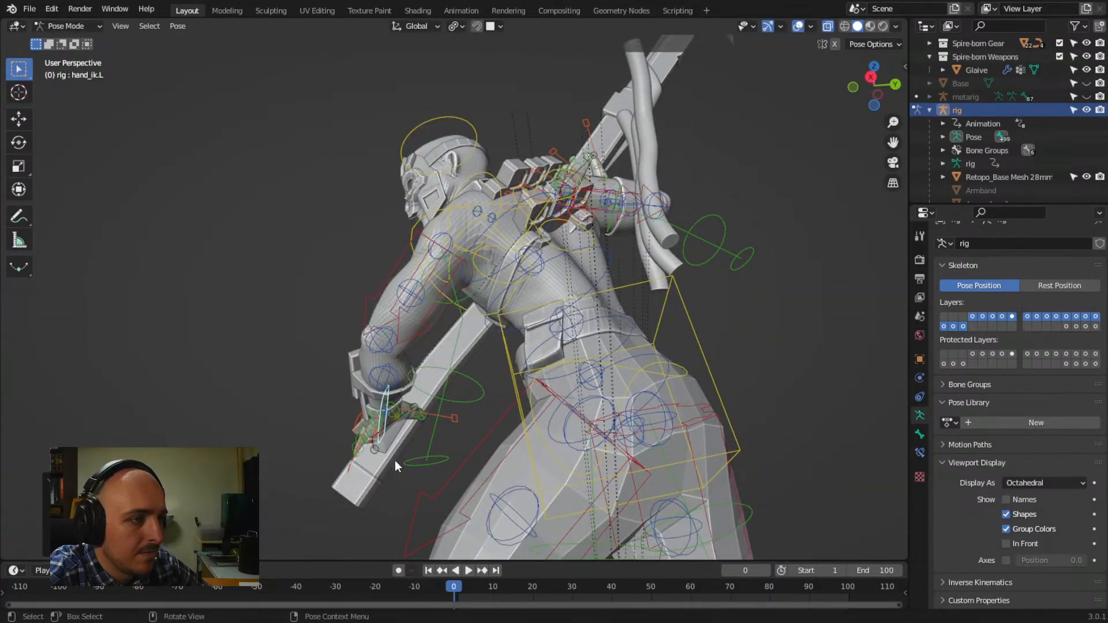
Rotate the left thumb's base joint to fit it against the lower glaive shaft
mouse_move(395, 460)
middle_down()
mouse_move(489, 504)
mouse_move(664, 504)
mouse_move(695, 490)
mouse_move(358, 480)
mouse_move(410, 444)
middle_up()
scroll(409, 431, up, 5)
shift+middle_drag(414, 482, 455, 300)
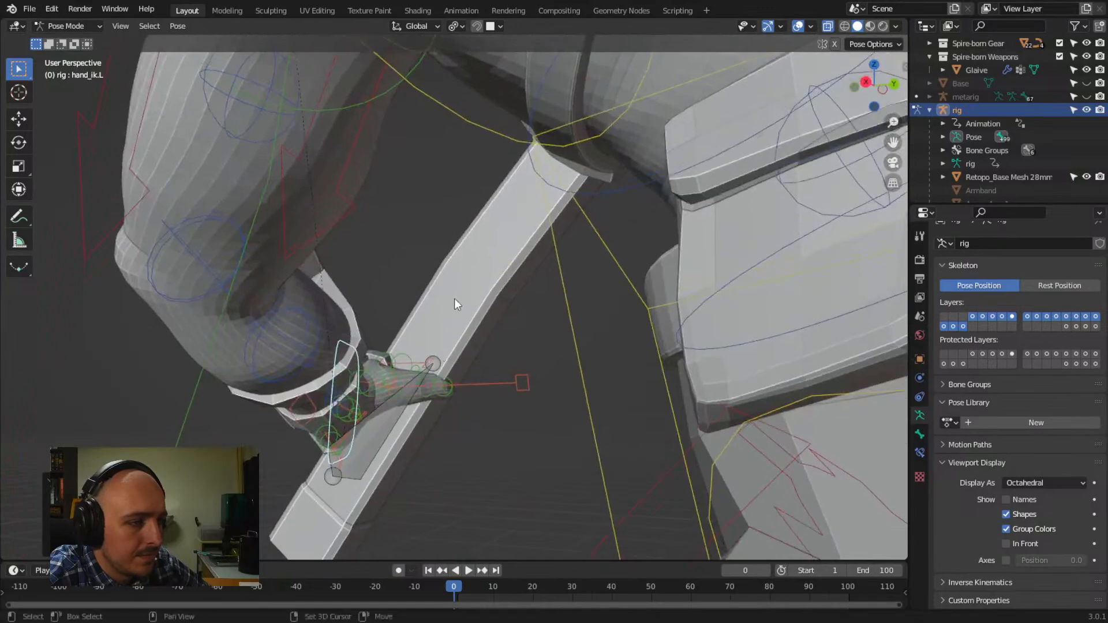
click(399, 398)
middle_drag(450, 443, 375, 514)
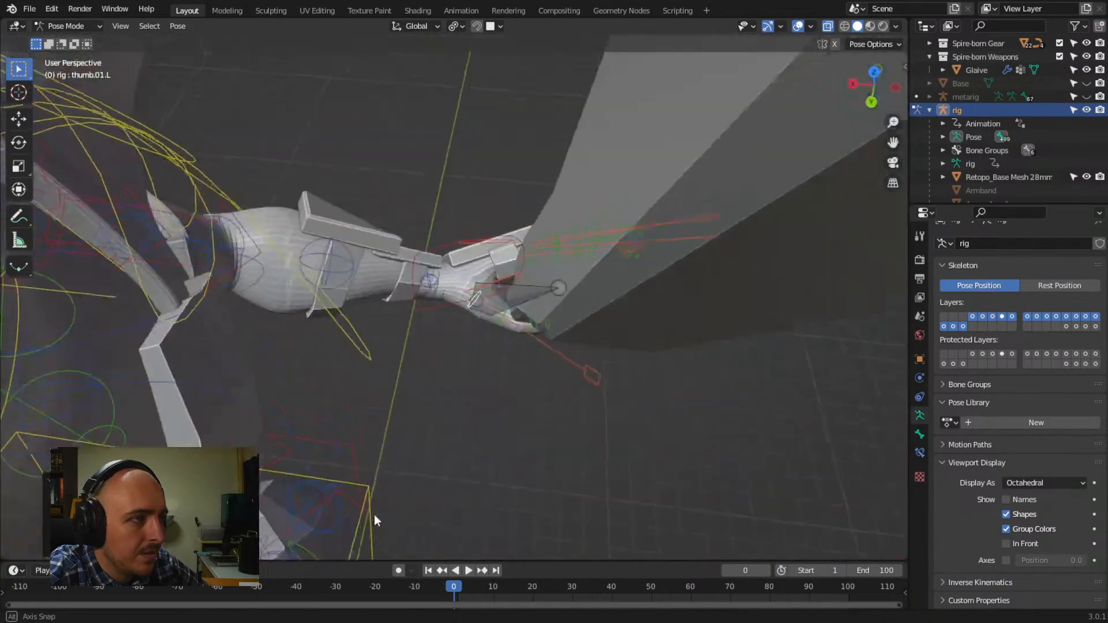
key(r)
click(508, 480)
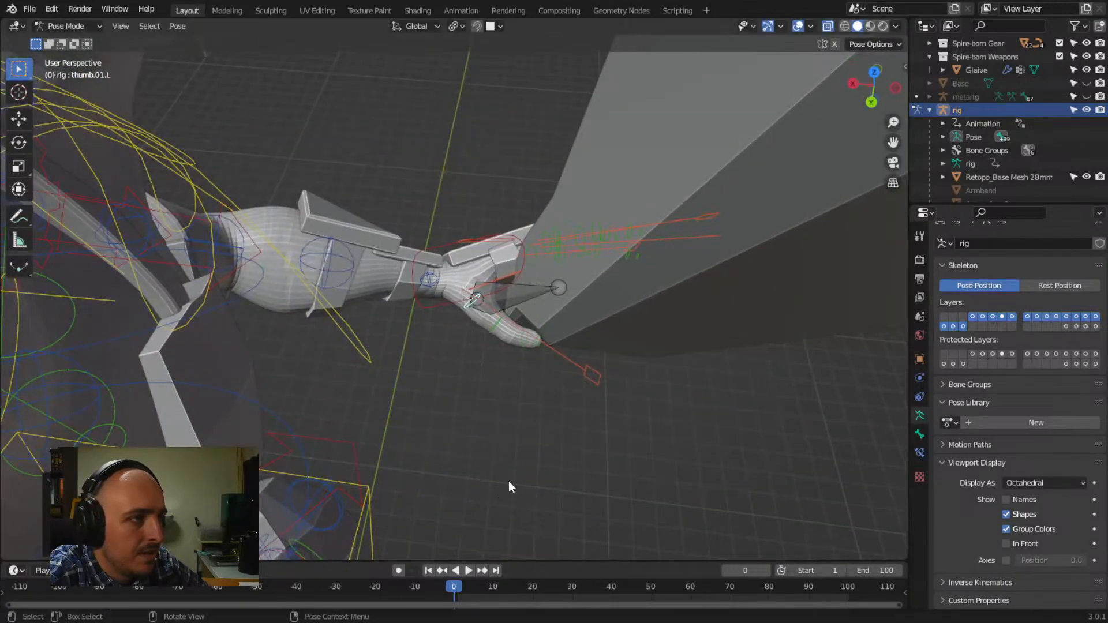
Rotate the left thumb's middle joint to bend the thumb toward the shaft
middle_drag(508, 481, 510, 299)
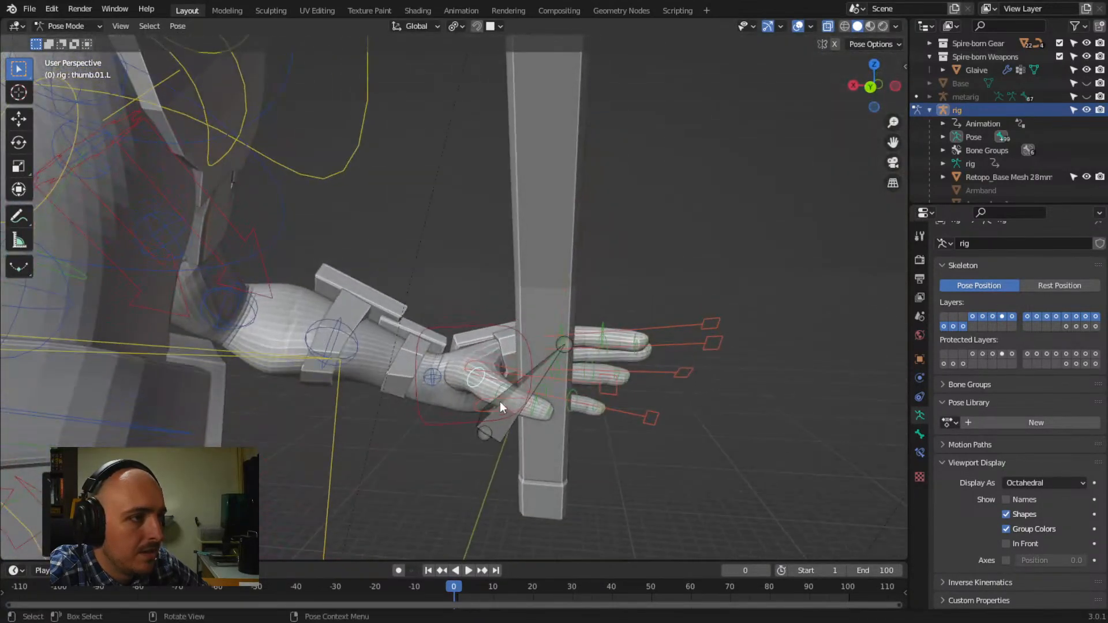
click(497, 393)
middle_drag(498, 393, 534, 476)
key(r)
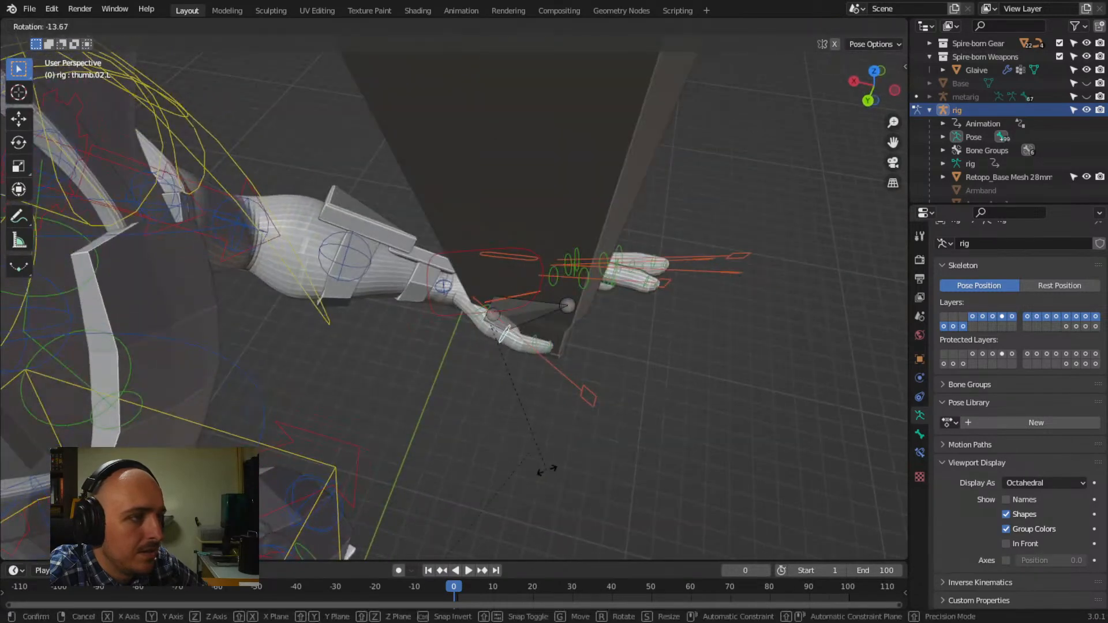
click(539, 434)
click(535, 352)
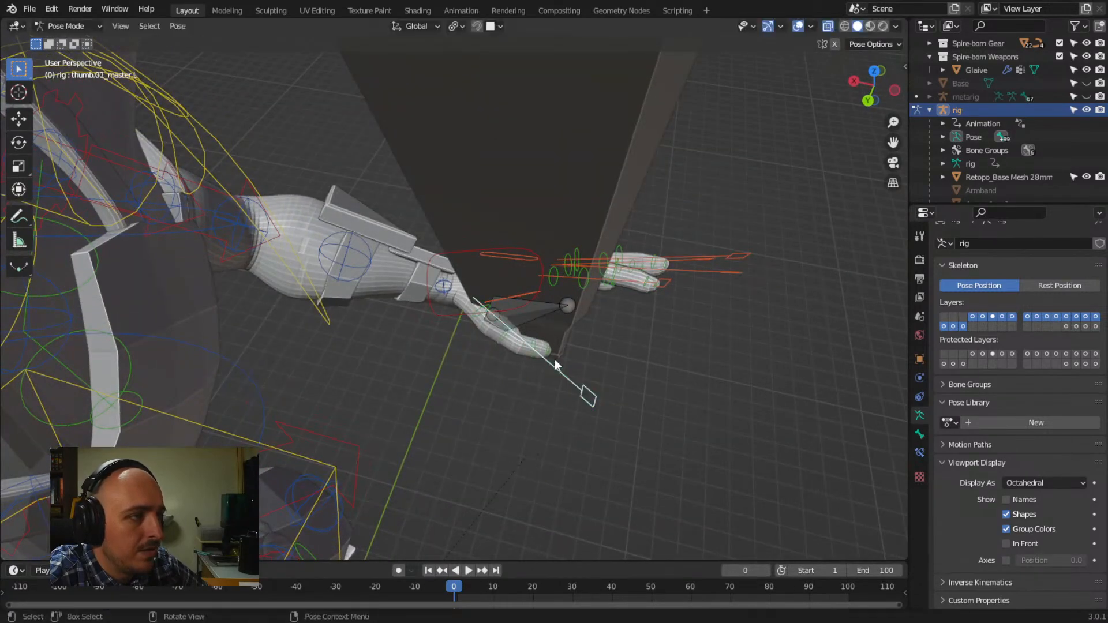
Curl the left index finger around the shaft by rotating its base and middle joints, and its tip joint about 21°
middle_drag(556, 359, 689, 406)
click(602, 400)
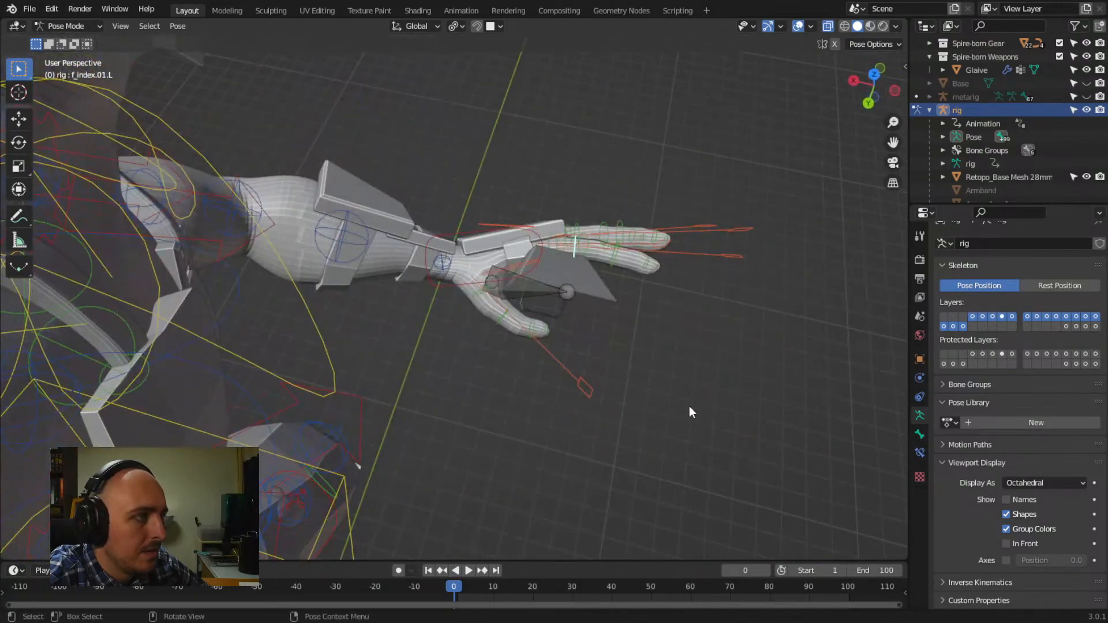
key(r)
click(677, 426)
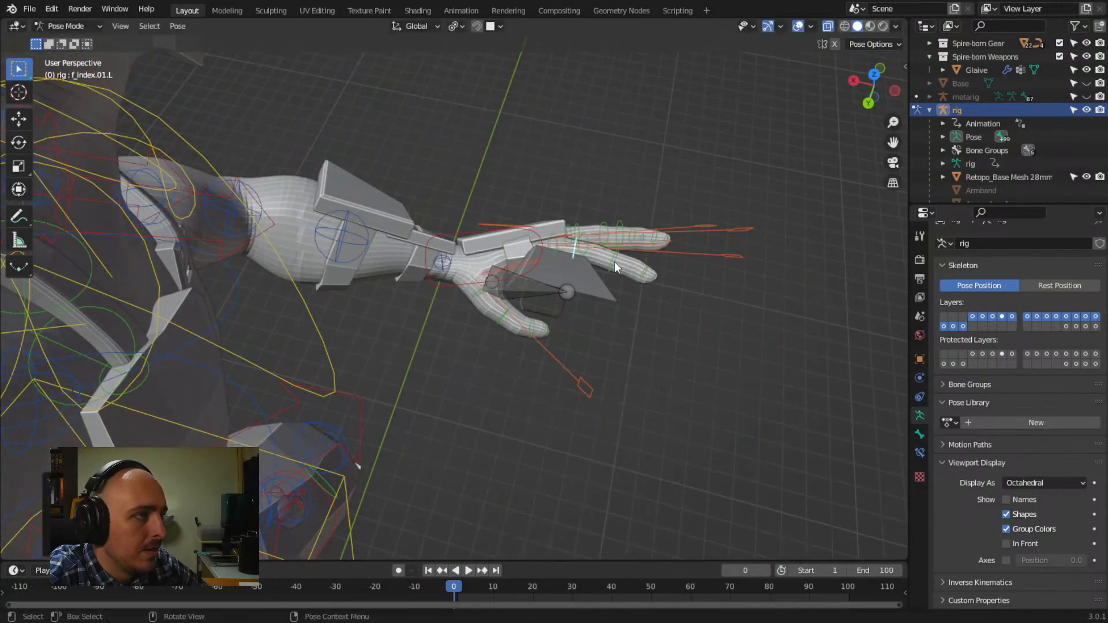
click(614, 261)
key(r)
click(557, 376)
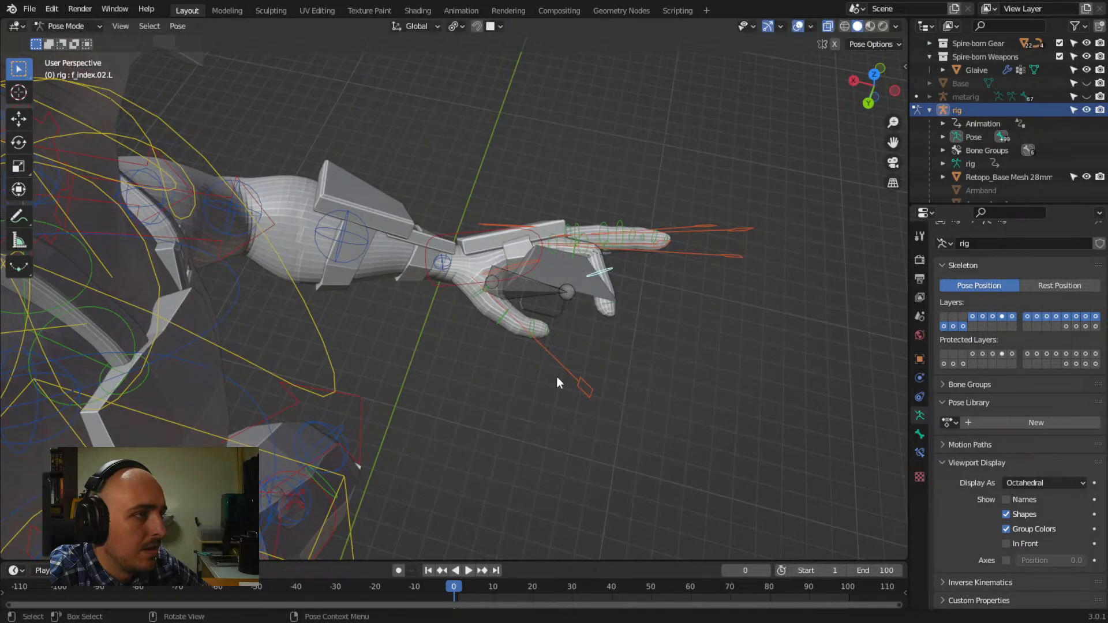
click(608, 305)
key(r)
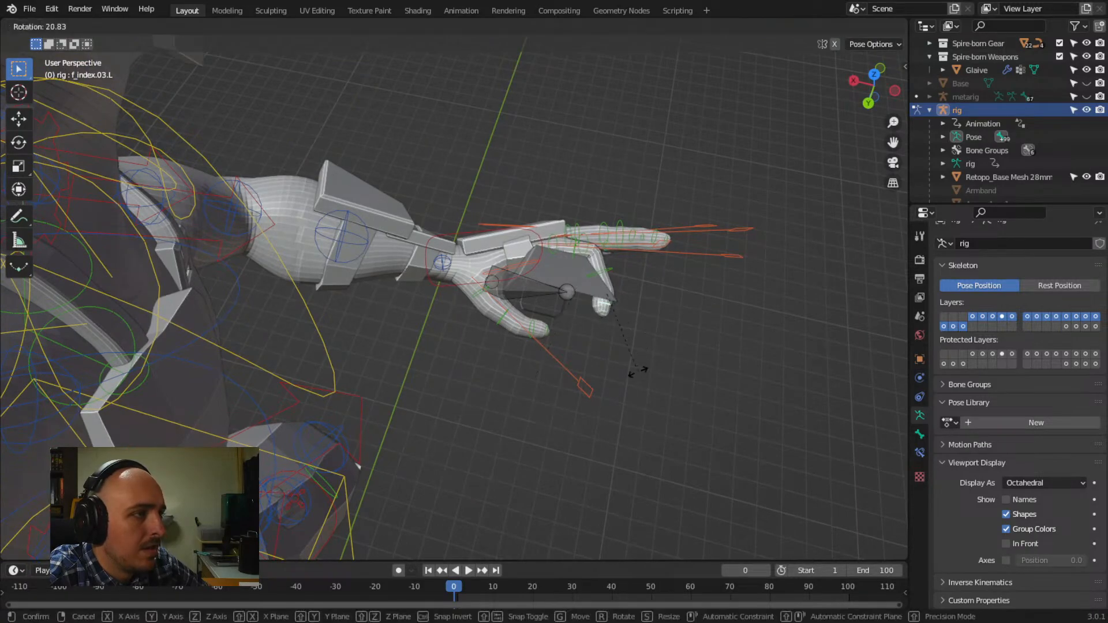
click(638, 373)
Rotate the left middle finger's base joint down toward the shaft
middle_drag(709, 321, 562, 265)
middle_drag(545, 316, 428, 316)
scroll(642, 359, up, 4)
click(452, 226)
middle_drag(470, 245, 541, 311)
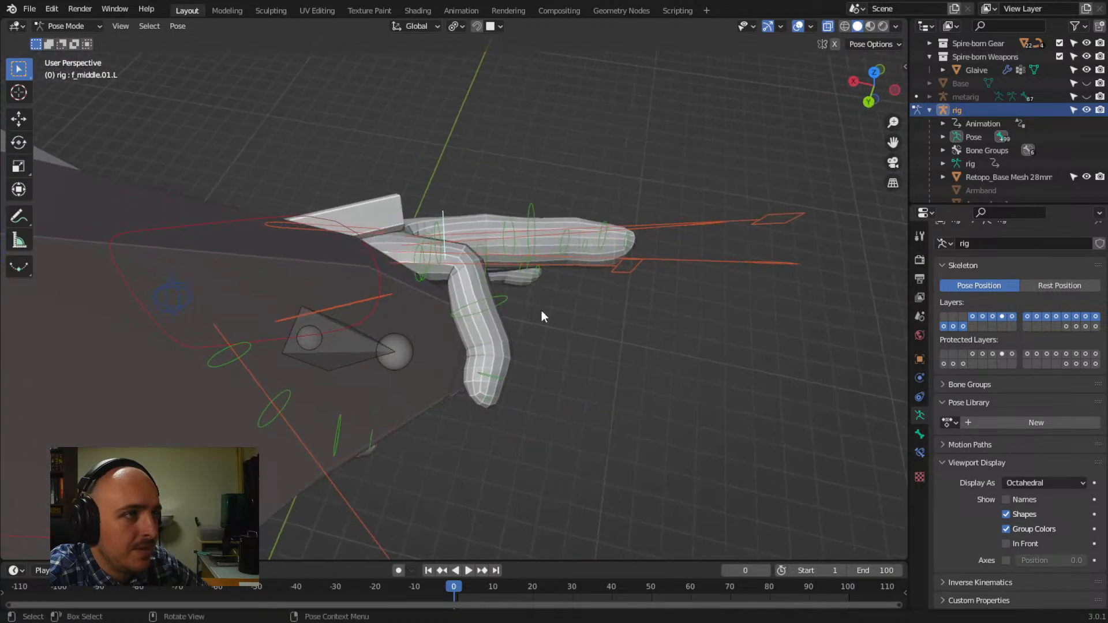
key(r)
click(494, 455)
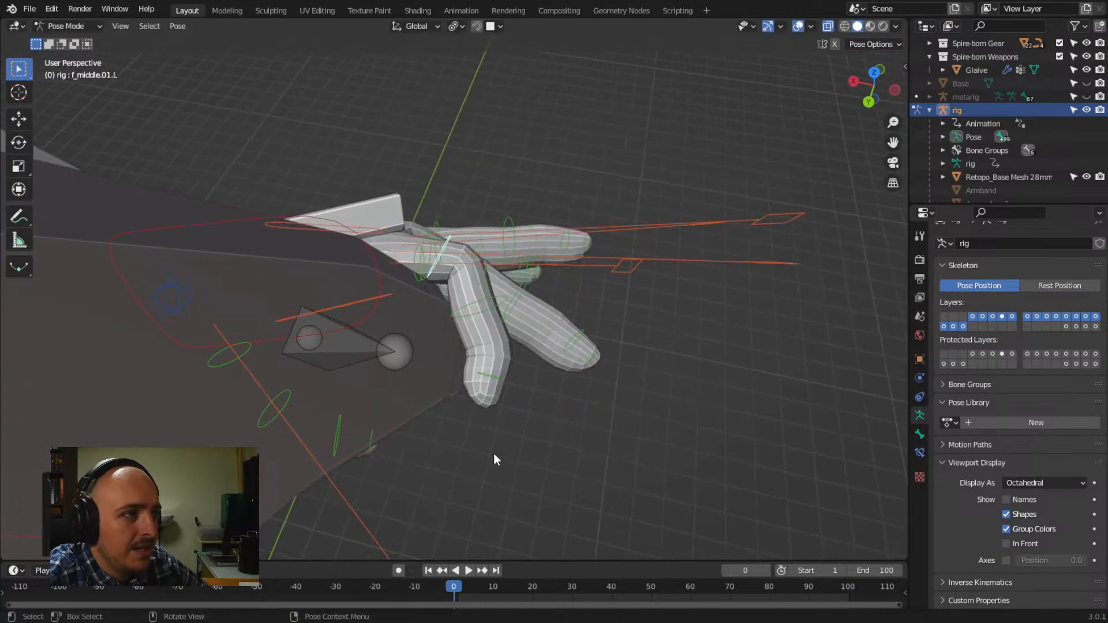
Curl the left middle finger inward at its middle and tip joints
middle_drag(493, 452, 577, 359)
click(518, 279)
key(r)
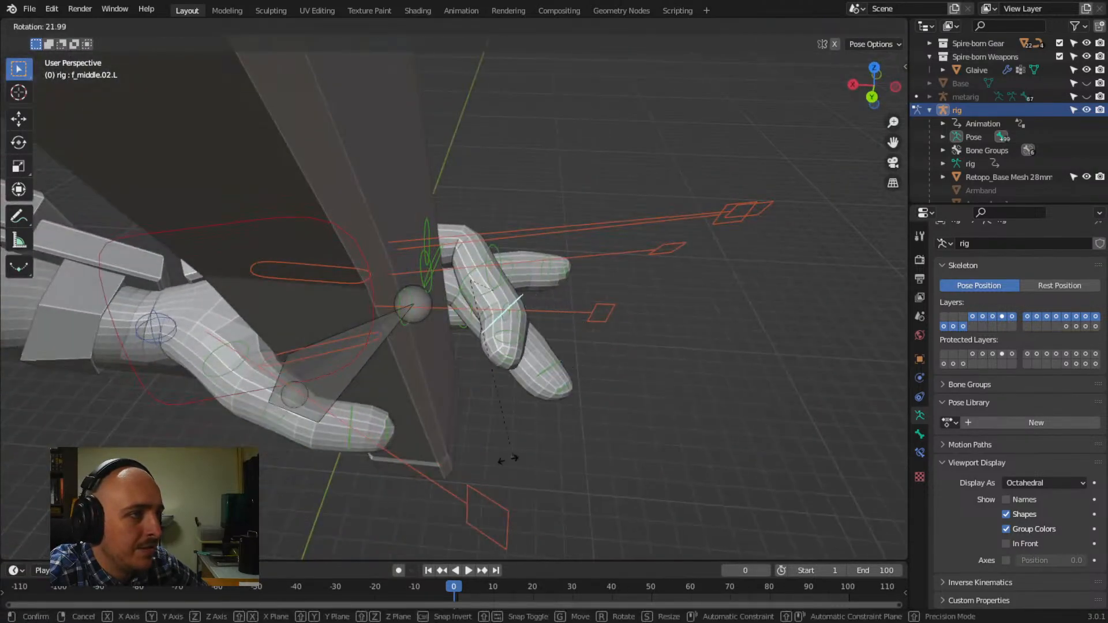
click(436, 479)
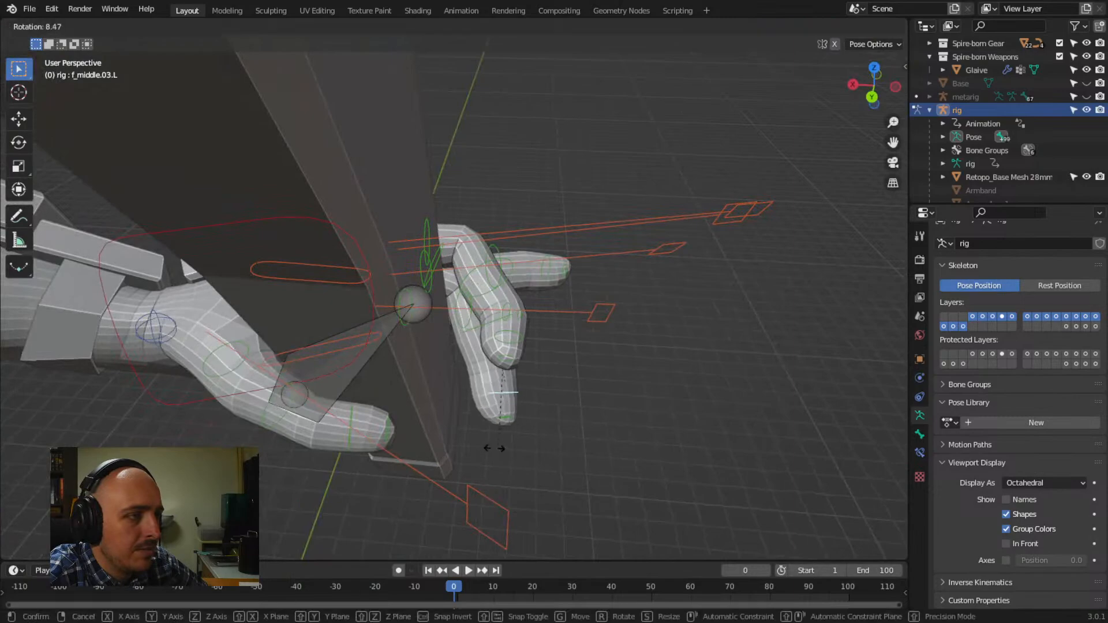
click(508, 394)
Adjust the left middle finger's spacing by slightly rotating its middle joint from the front of the hand
middle_drag(559, 359, 398, 323)
click(513, 390)
key(r)
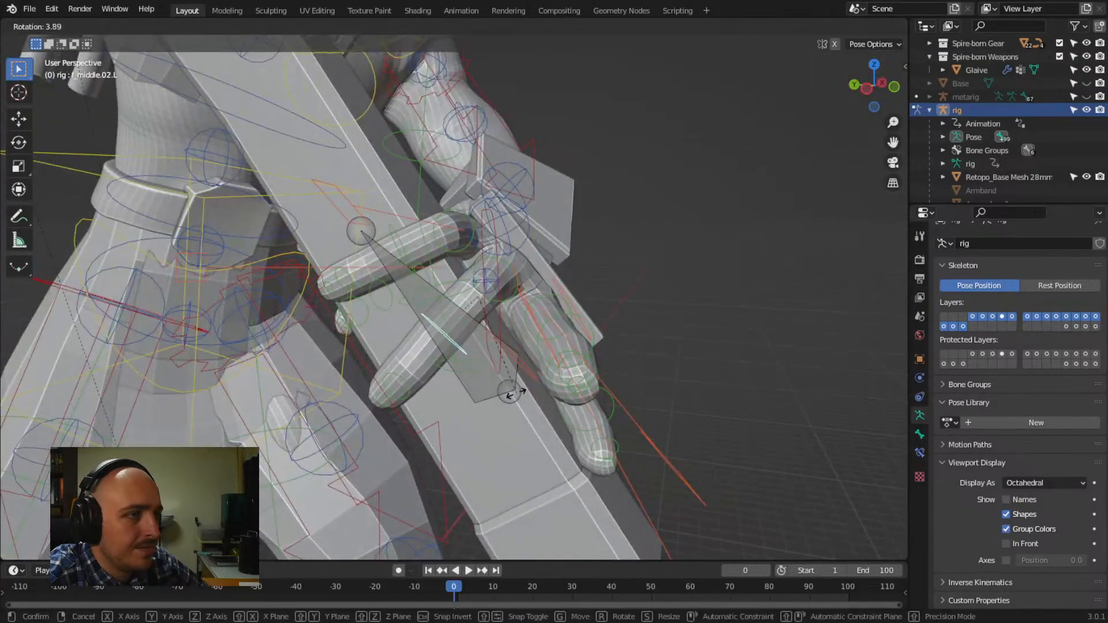
click(497, 375)
Bend the left ring finger over the shaft by rotating its base joint about 13.5° and its middle joint
middle_drag(497, 375, 497, 333)
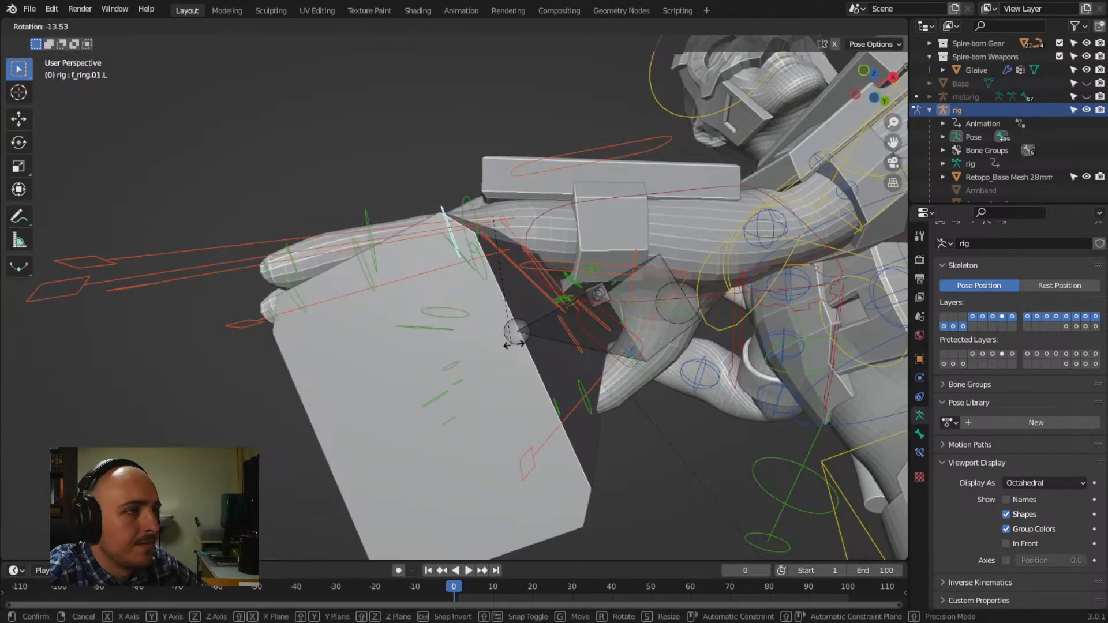
click(508, 345)
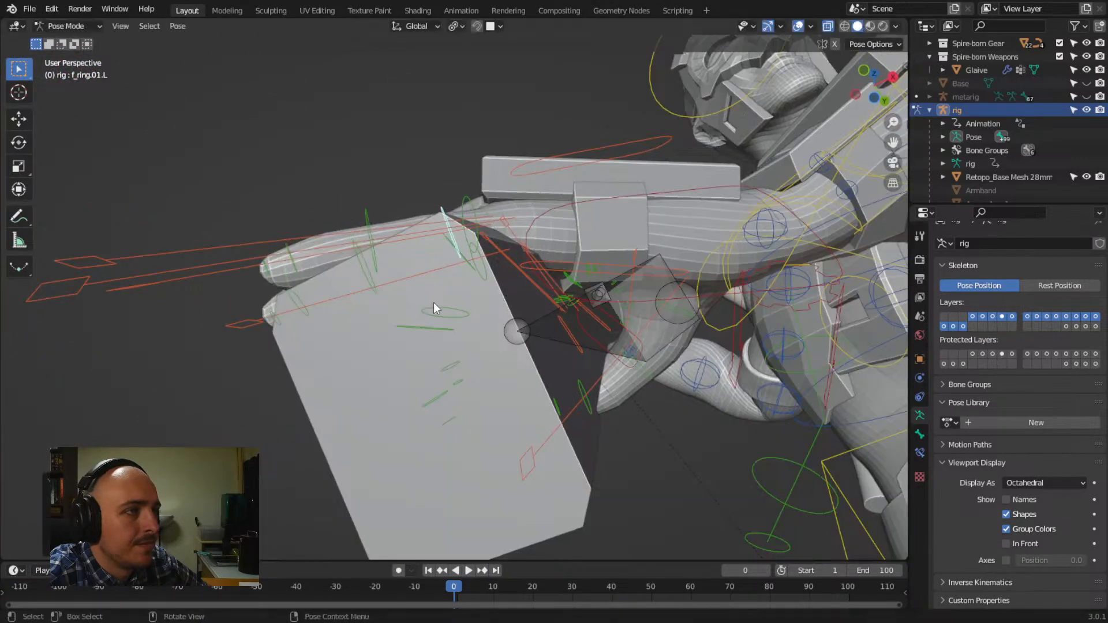
click(366, 287)
click(368, 283)
key(r)
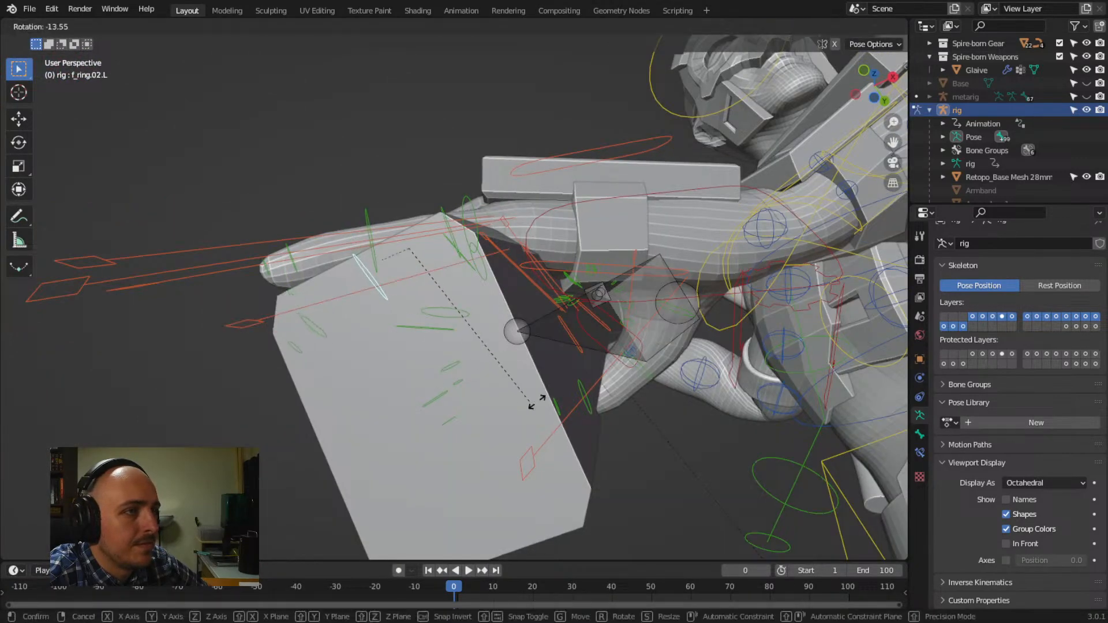
click(470, 365)
Rotate the left ring finger's tip joint inward and refine the finger's bend around the shaft
middle_drag(470, 366, 519, 351)
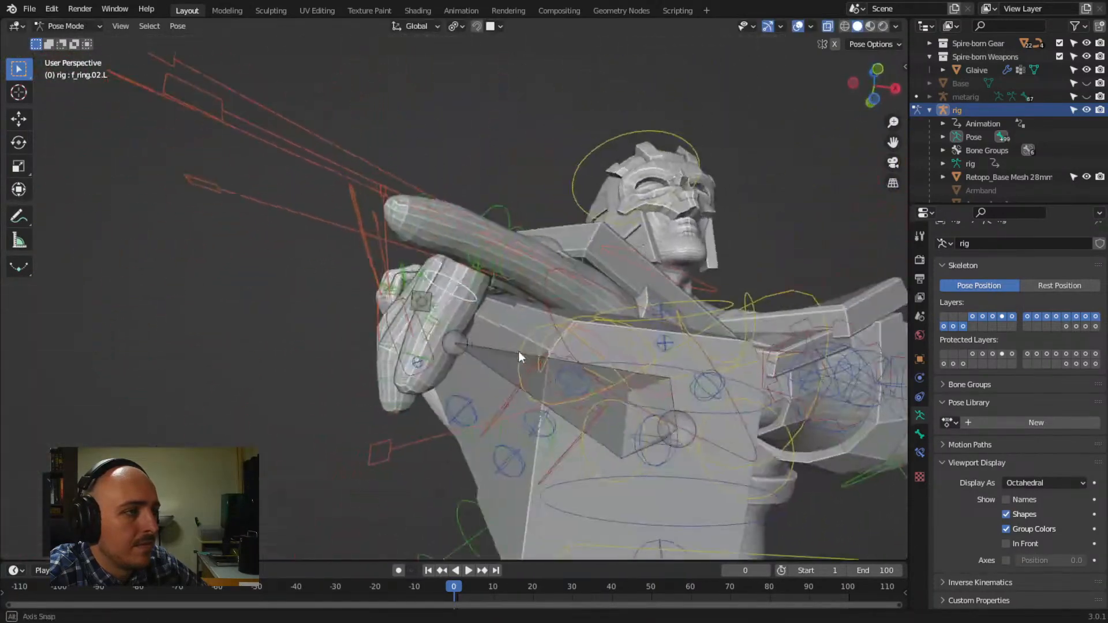
click(440, 362)
middle_drag(463, 376, 514, 424)
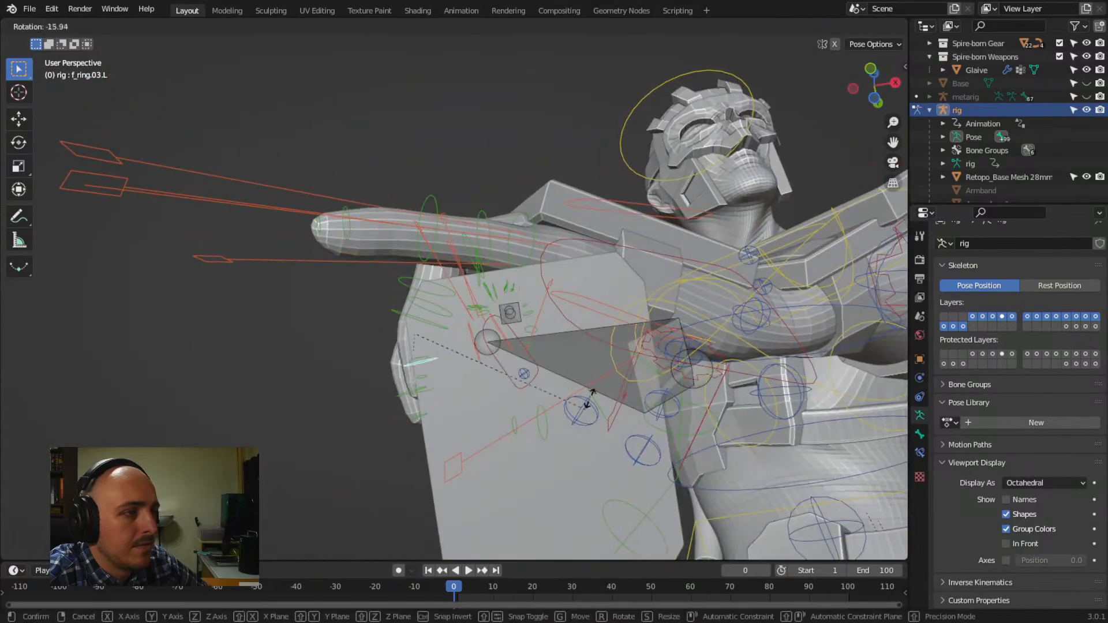
middle_drag(591, 388, 500, 397)
click(474, 343)
key(r)
click(570, 415)
Rotate the left hand's palm control to adjust how the finger bases sit on the shaft
click(521, 429)
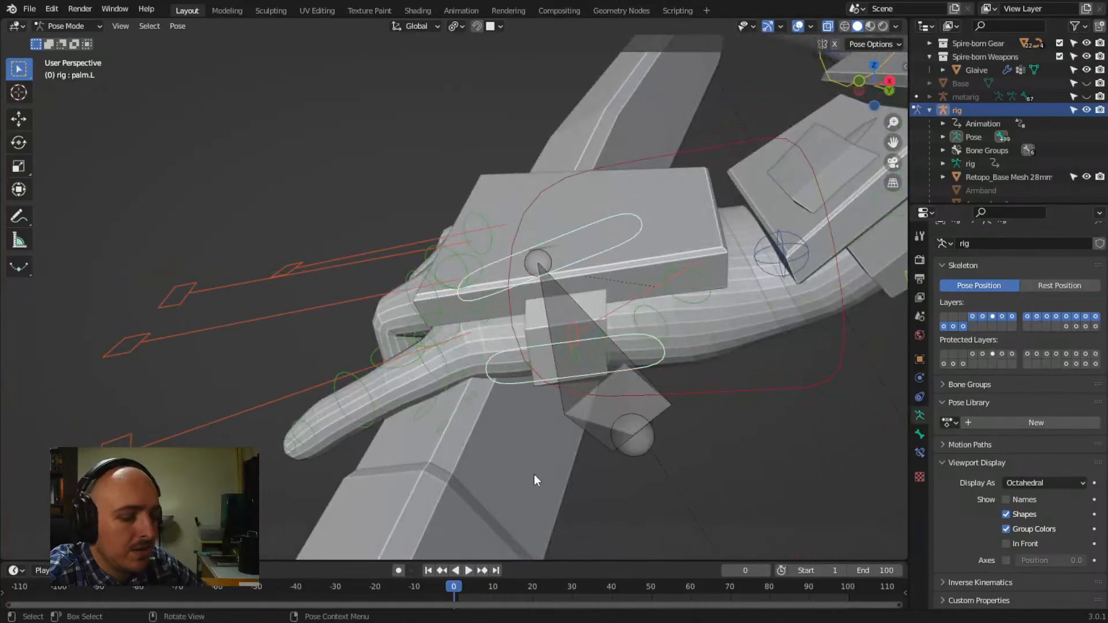
key(r)
click(520, 467)
Curl the left pinky toward the shaft by rotating its base and middle joints
middle_drag(520, 466, 555, 420)
click(553, 362)
middle_drag(553, 362, 510, 408)
key(r)
click(473, 390)
click(421, 338)
key(r)
click(648, 515)
Rotate the left pinky's tip joint about 29° to wrap it over the shaft's edge
click(423, 385)
middle_drag(423, 386, 545, 455)
key(r)
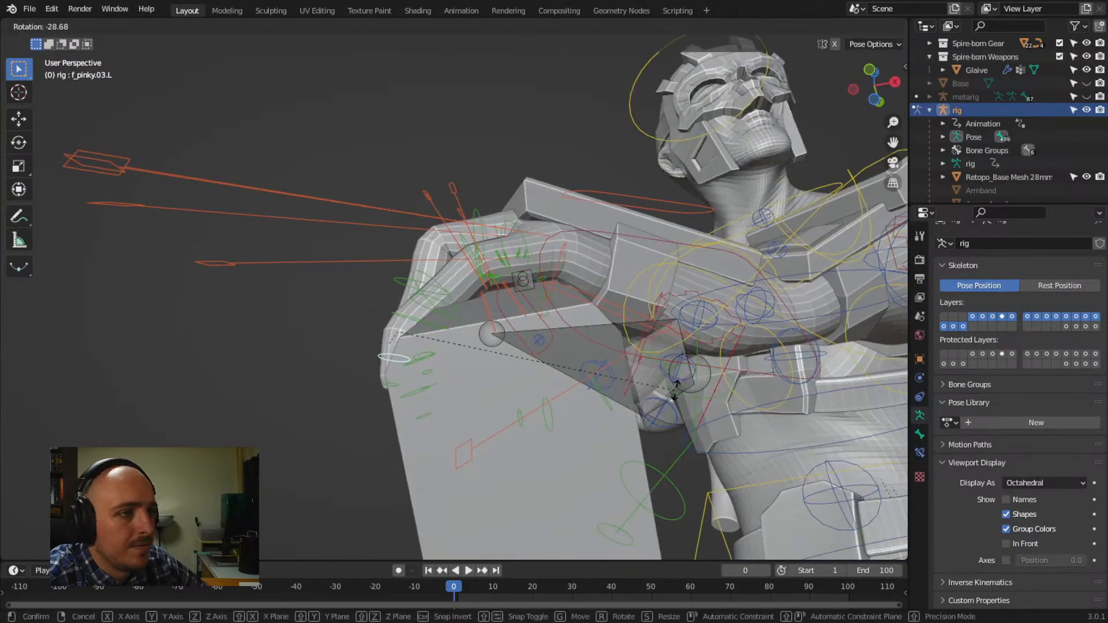
click(674, 383)
Rotate the left pinky's middle joint to tighten its grip on the shaft
middle_drag(674, 382, 517, 389)
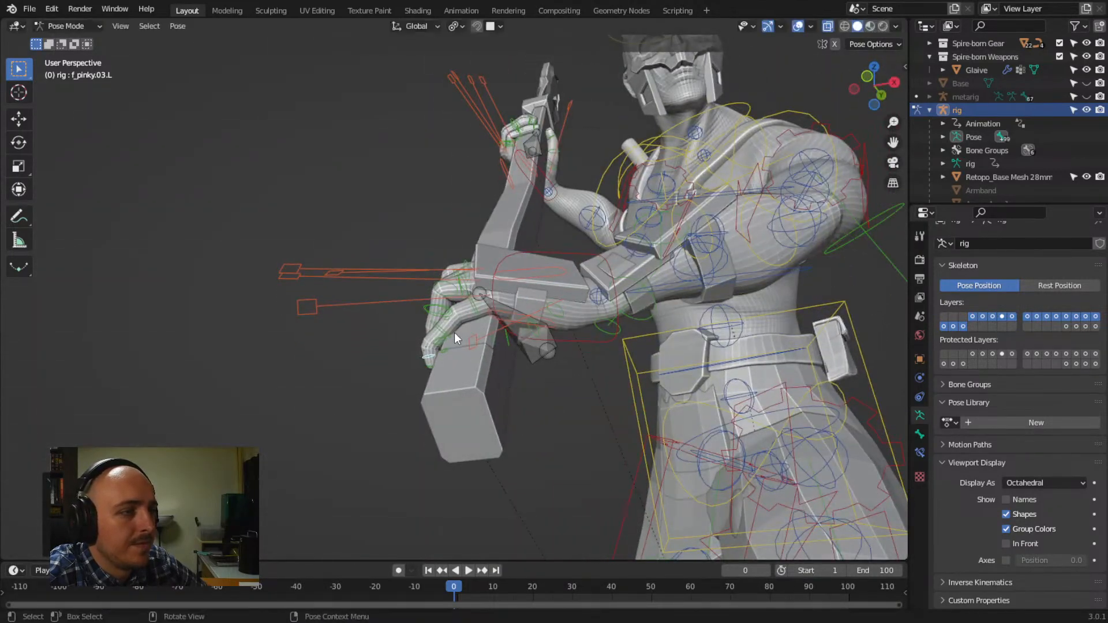
middle_drag(449, 334, 490, 404)
click(504, 355)
key(r)
click(536, 368)
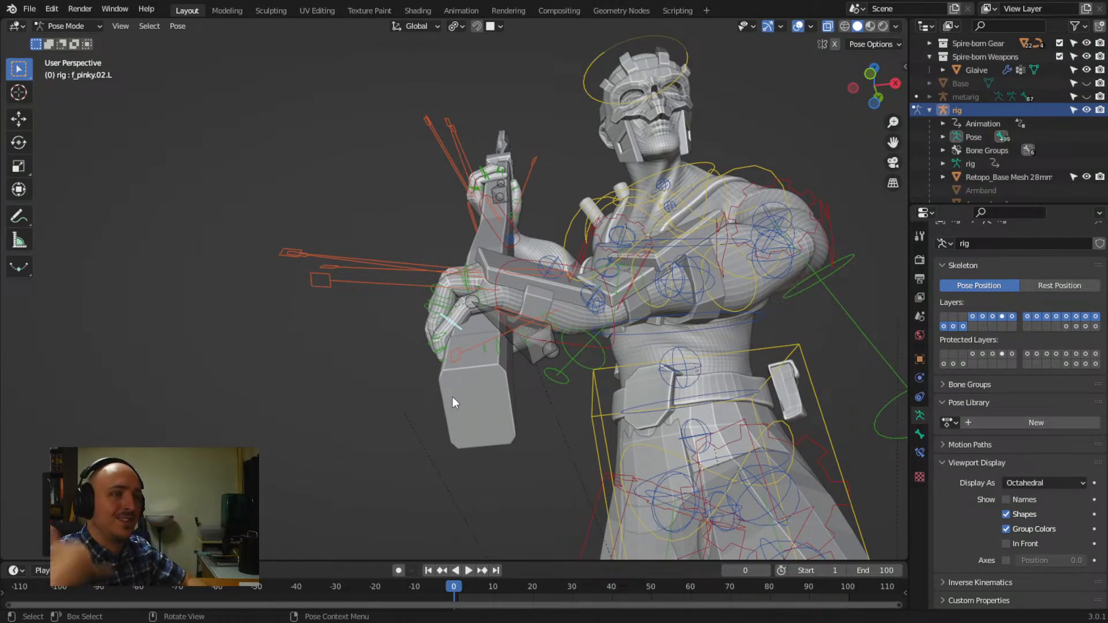
Adjust the left index finger's middle joint by rotating it from the front of the hand
middle_drag(361, 428, 517, 434)
scroll(449, 374, up, 4)
middle_drag(449, 374, 541, 342)
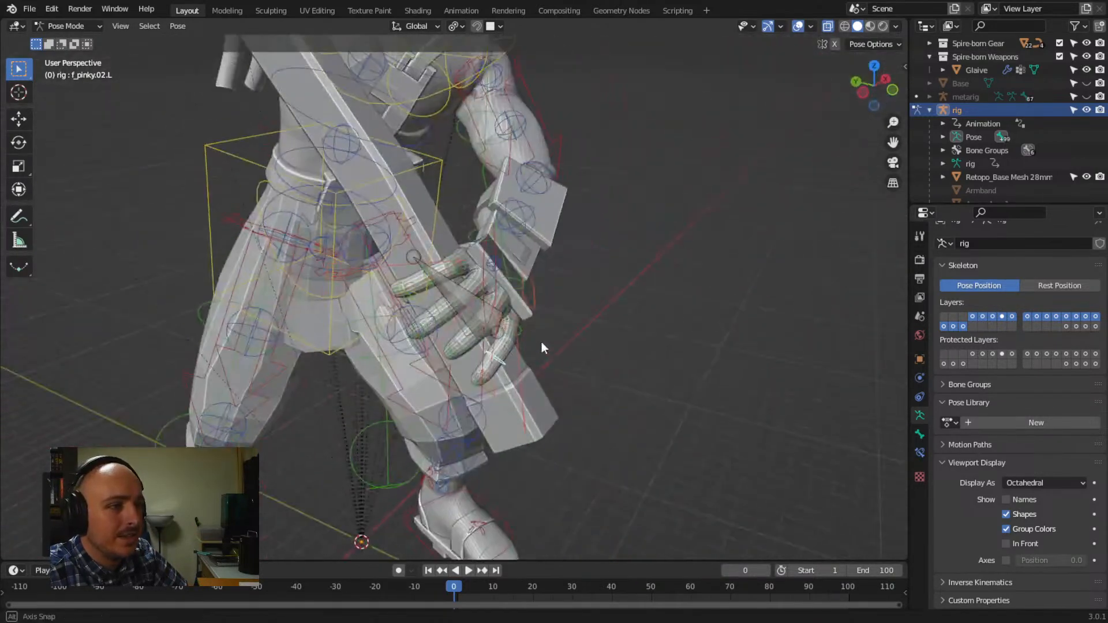
click(422, 281)
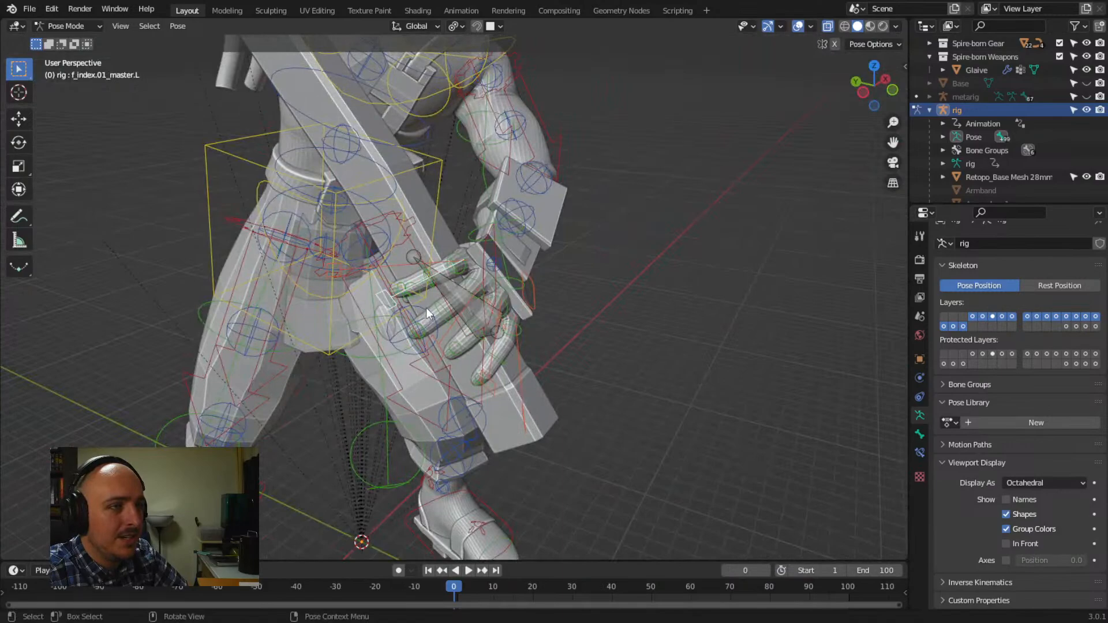
scroll(426, 307, up, 2)
click(414, 264)
middle_drag(448, 323, 403, 286)
key(r)
click(495, 341)
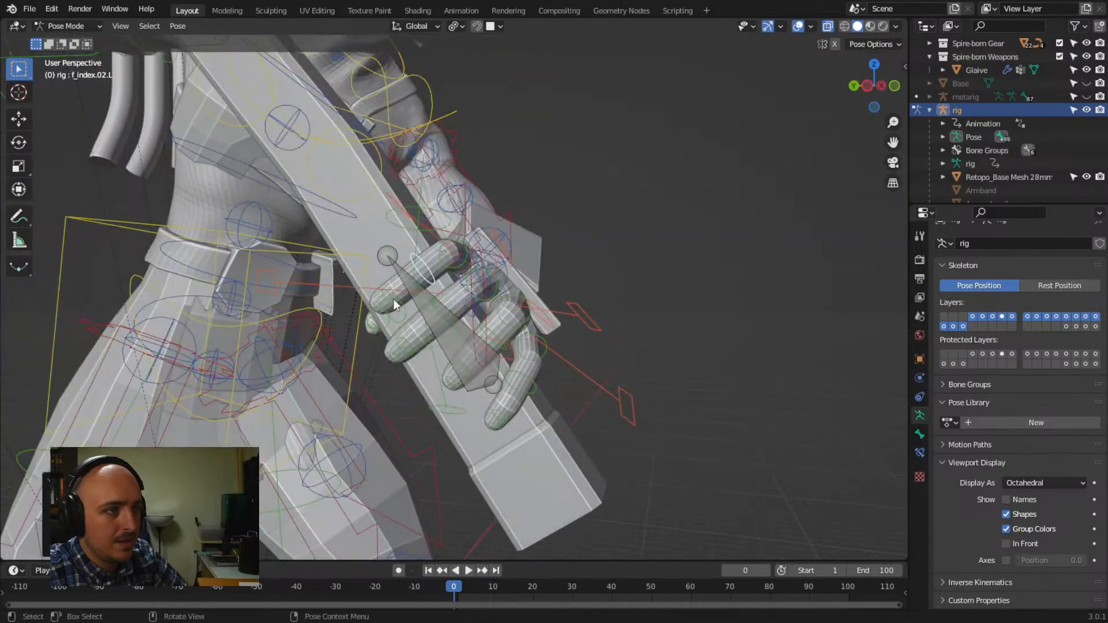
Rotate the left index finger's tip joint to align it with the neighbouring fingers
click(393, 300)
key(r)
click(499, 341)
middle_drag(500, 348, 478, 312)
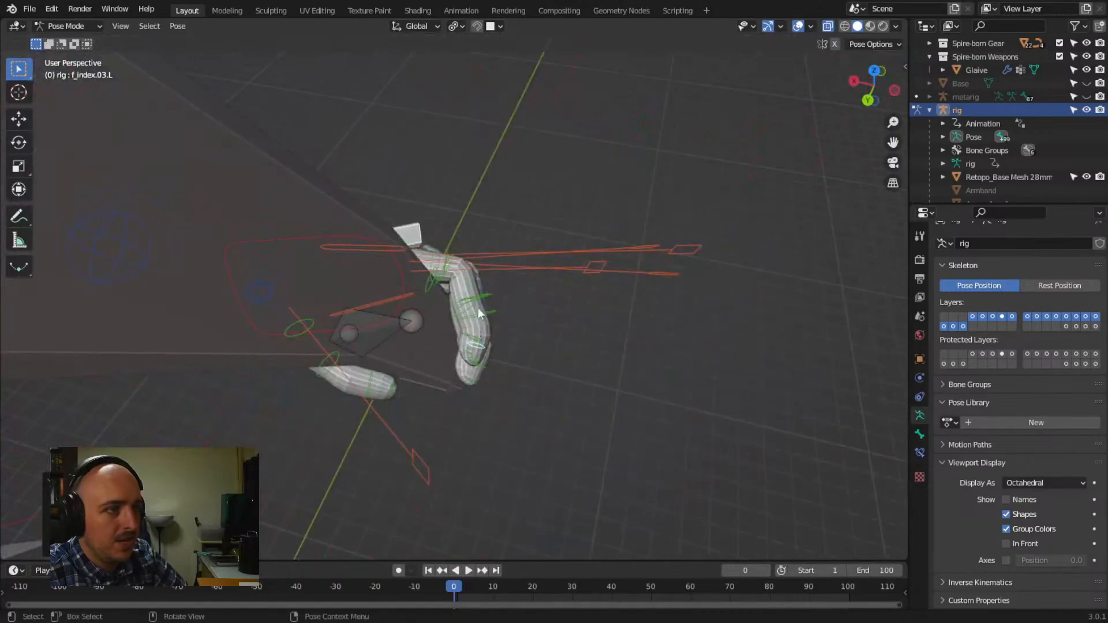
Rotate the left pinky's base joint from the outer side of the hand, then again from a lower view
middle_drag(564, 373, 530, 409)
click(523, 380)
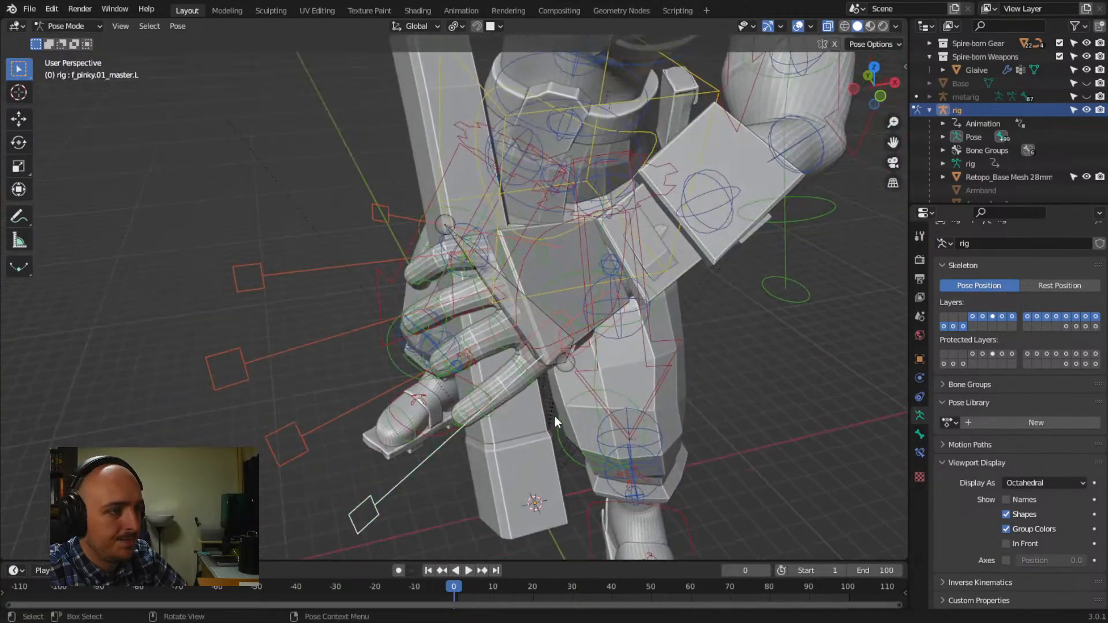
click(532, 388)
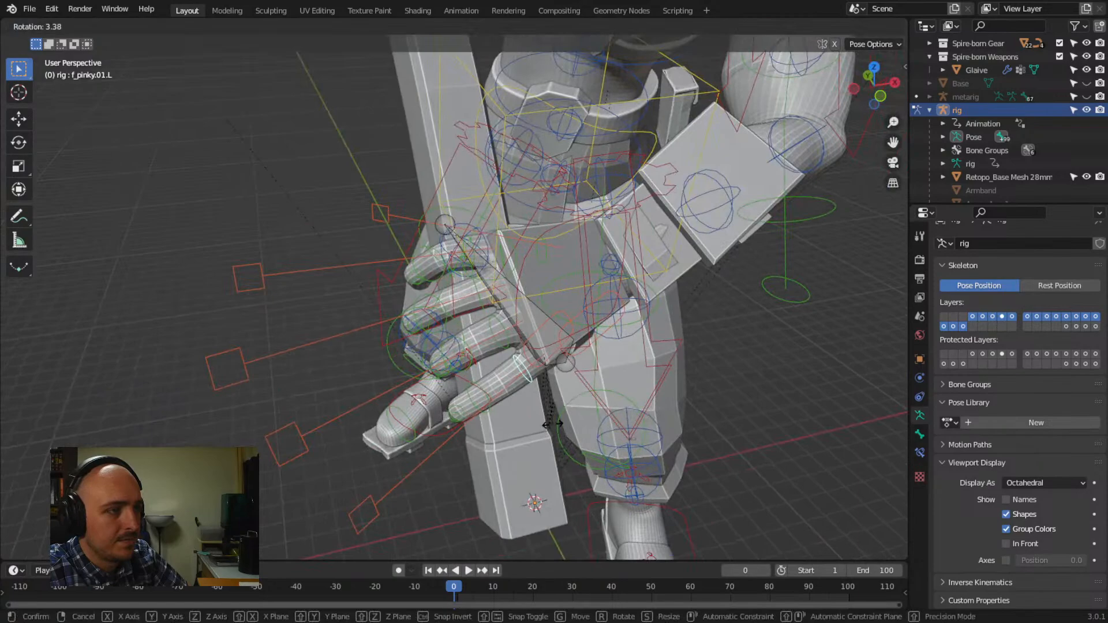
middle_drag(525, 434, 457, 373)
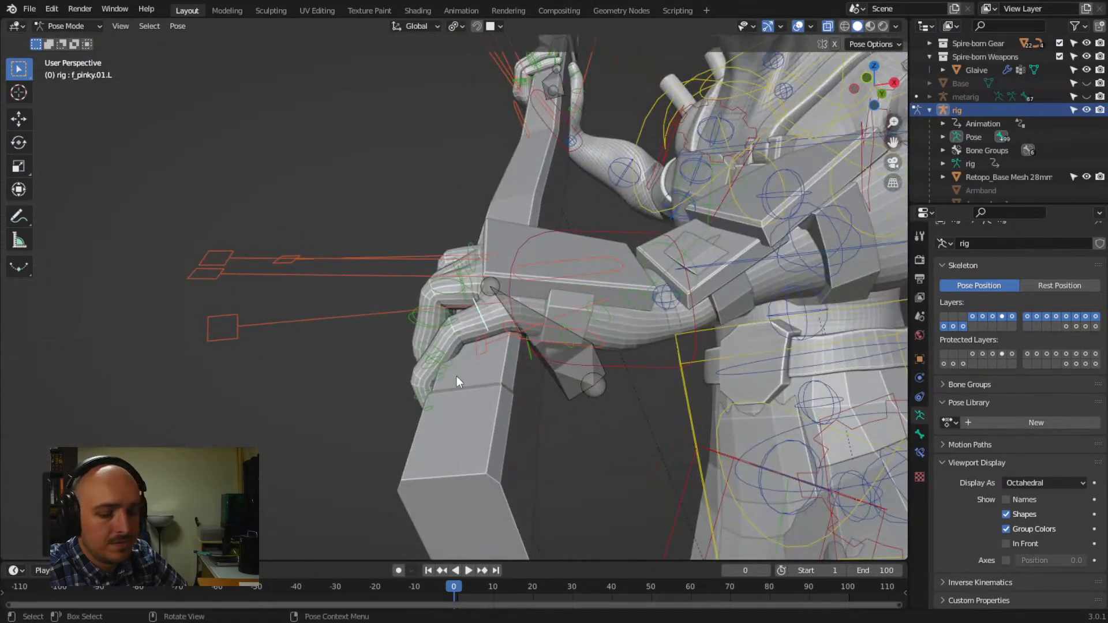
key(r)
click(452, 383)
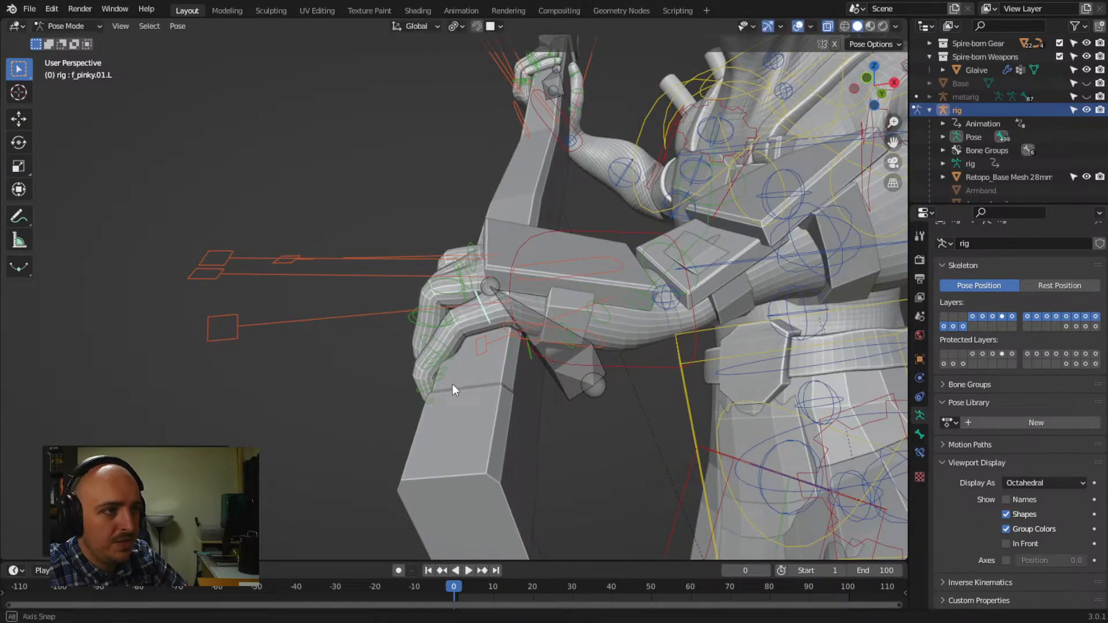
Refine the left pinky's bend with another small rotation of its middle joint
middle_drag(453, 385, 545, 468)
click(488, 358)
key(r)
click(486, 380)
Switch to Object Mode and hide the rig to show the posed figure without its controls
scroll(470, 382, down, 4)
scroll(563, 372, down, 5)
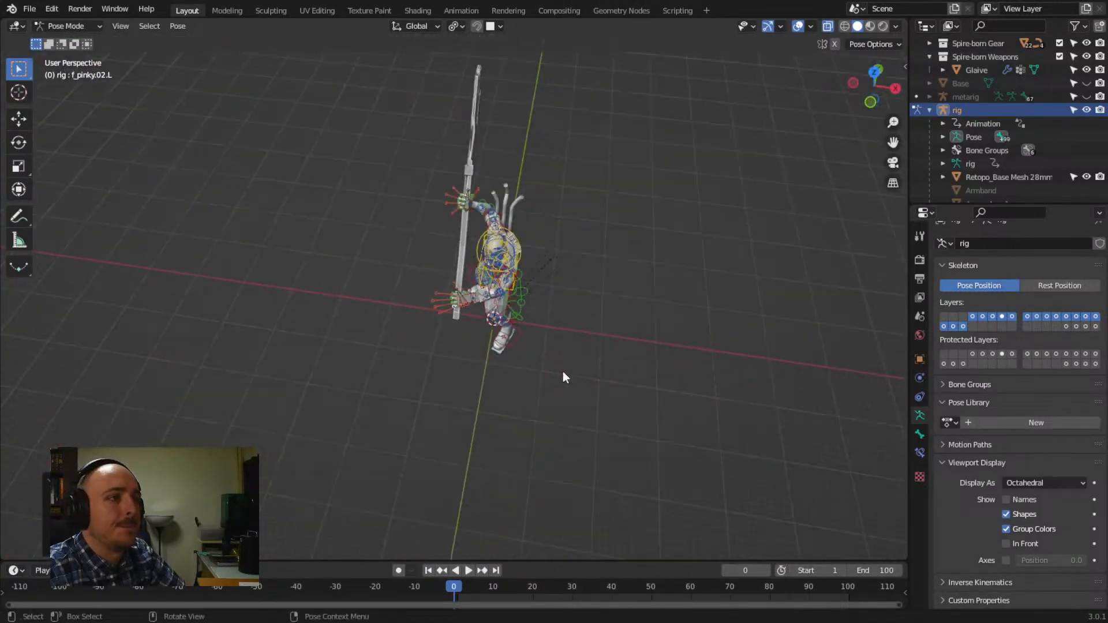
middle_drag(562, 372, 346, 219)
scroll(562, 341, up, 4)
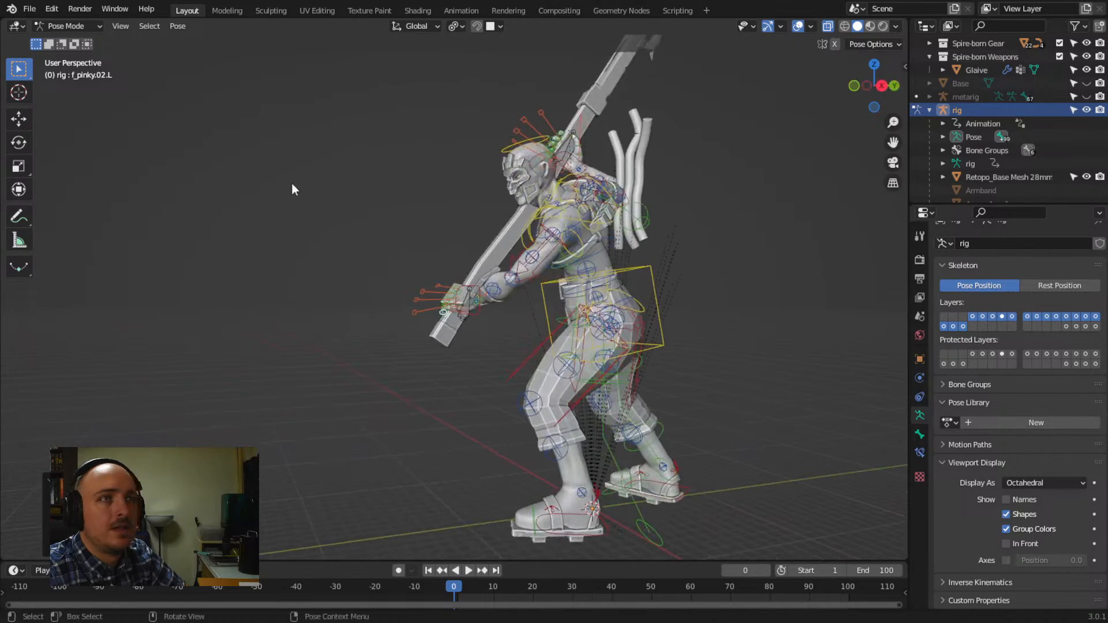
click(96, 29)
click(83, 41)
middle_drag(390, 248, 491, 296)
key(h)
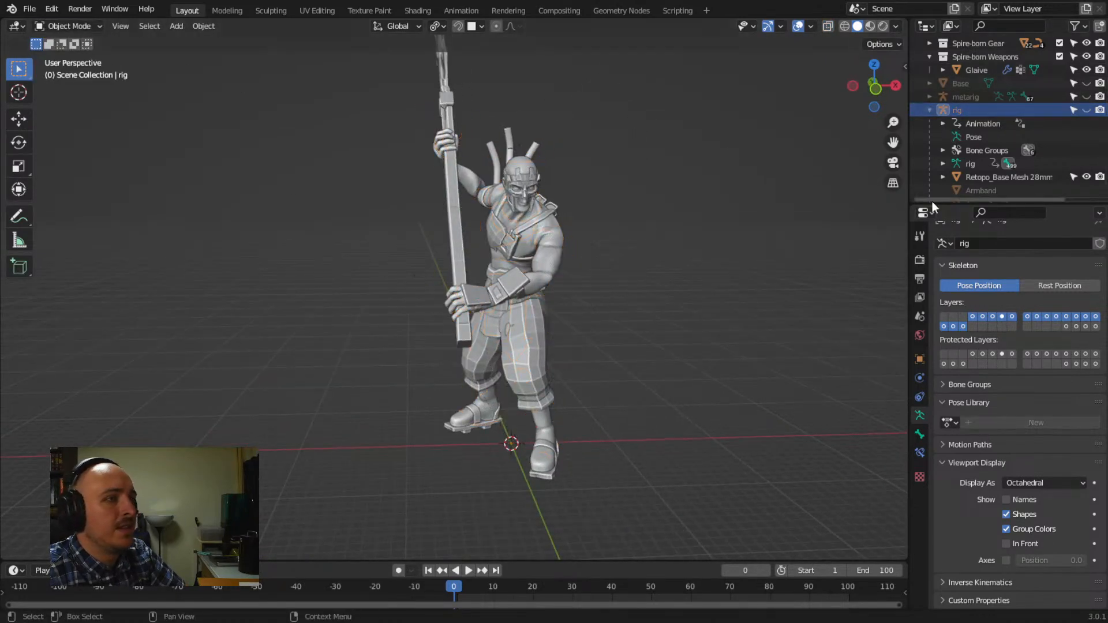
Unhide the rig, select it and switch it to Pose Mode
middle_drag(695, 285, 445, 400)
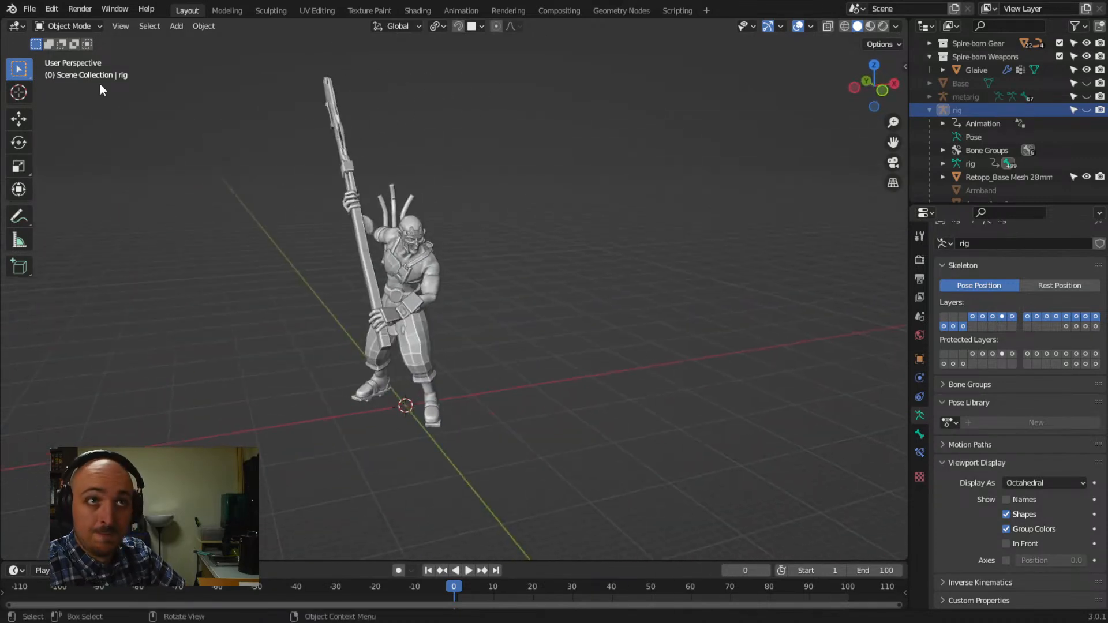
click(1086, 110)
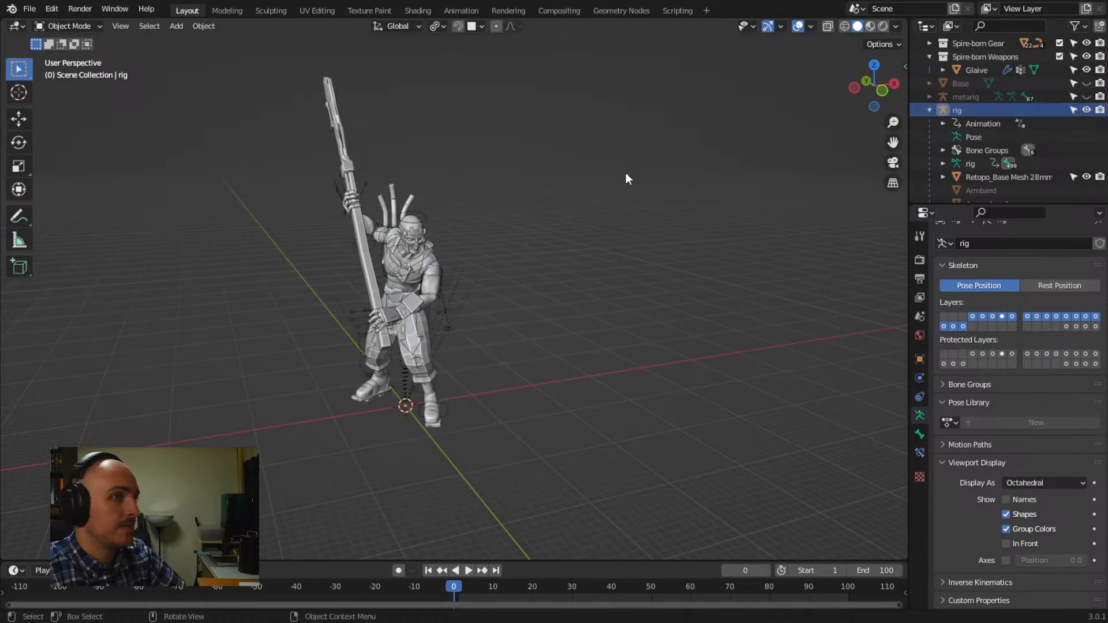
click(428, 214)
click(85, 24)
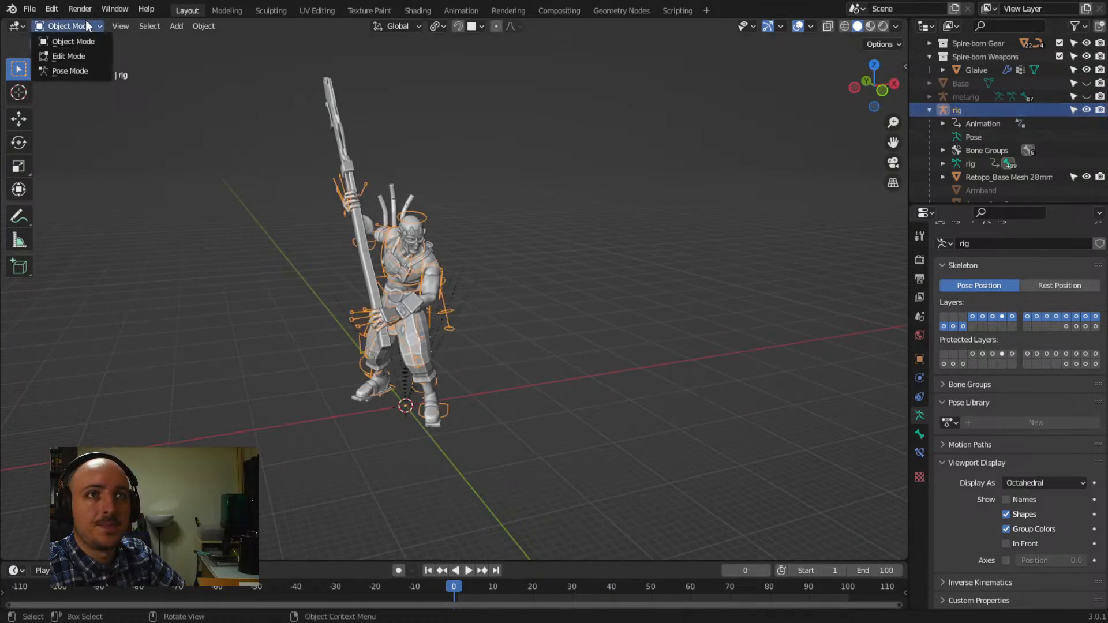
click(91, 70)
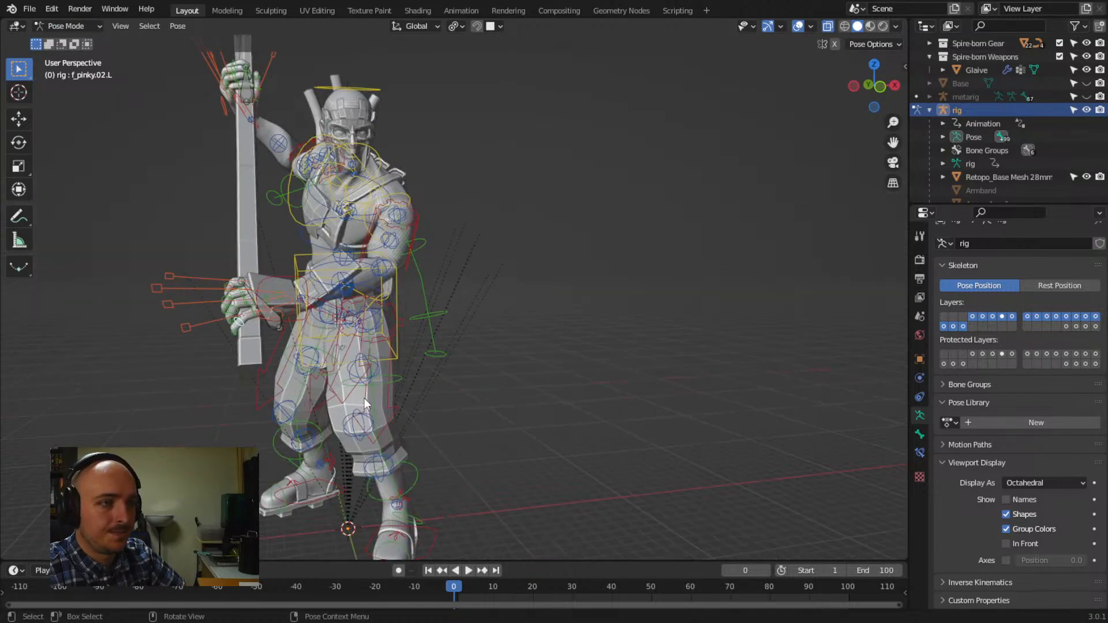
Rotate the left thigh's IK control to swing the left knee outward
click(392, 404)
middle_drag(392, 404, 566, 438)
key(r)
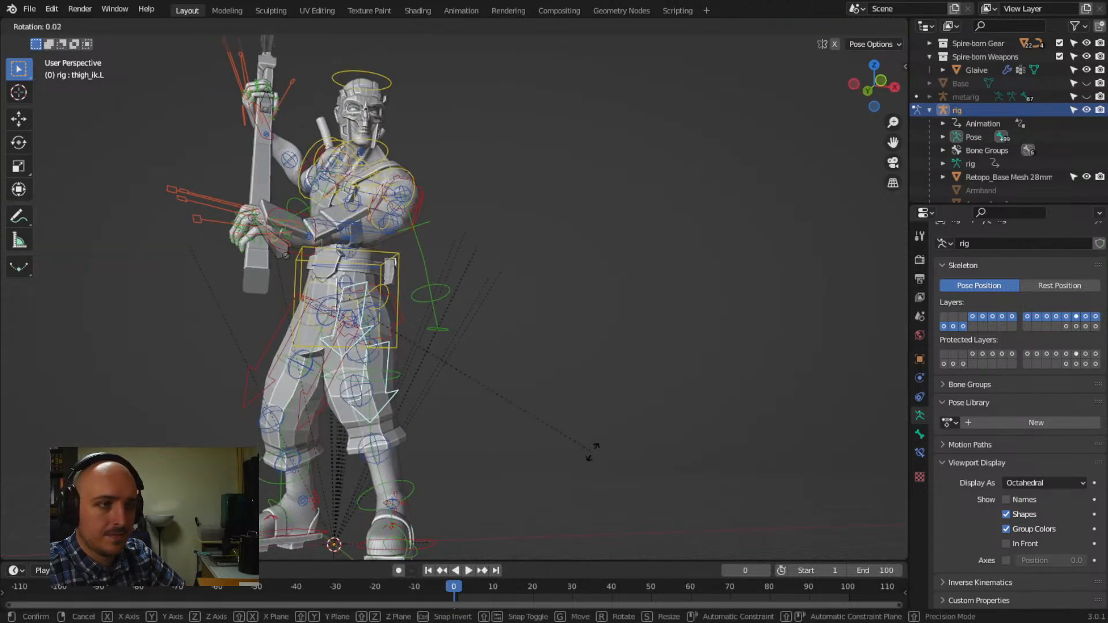
click(504, 538)
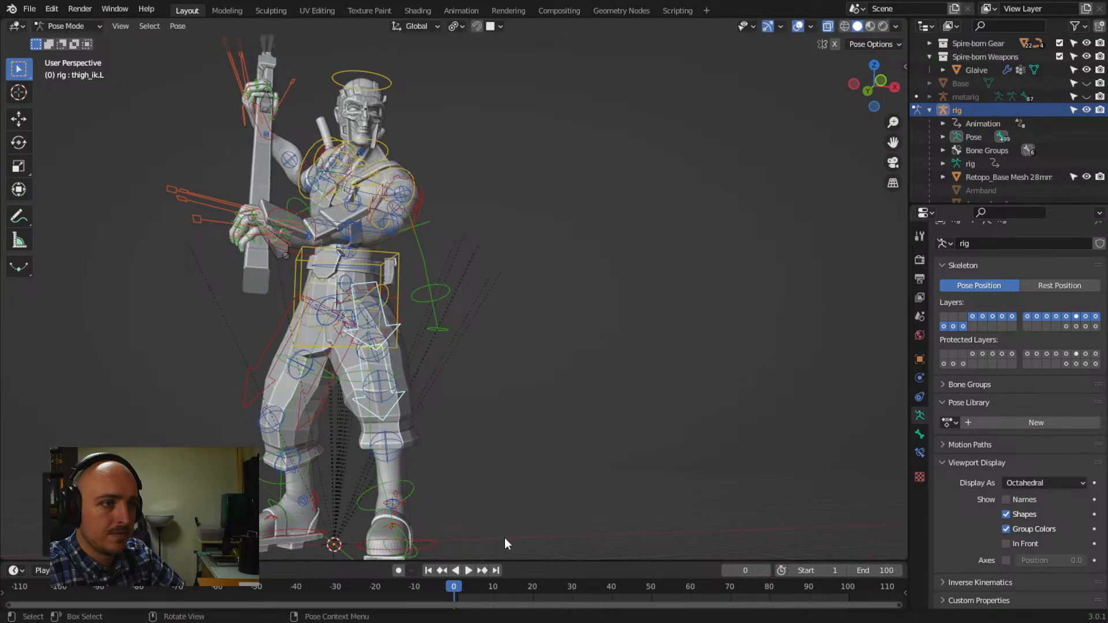
Select the left foot's IK control and rotate it in the top view to adjust the foot's direction
middle_drag(504, 538, 442, 523)
click(442, 523)
middle_drag(552, 457, 526, 536)
key(g)
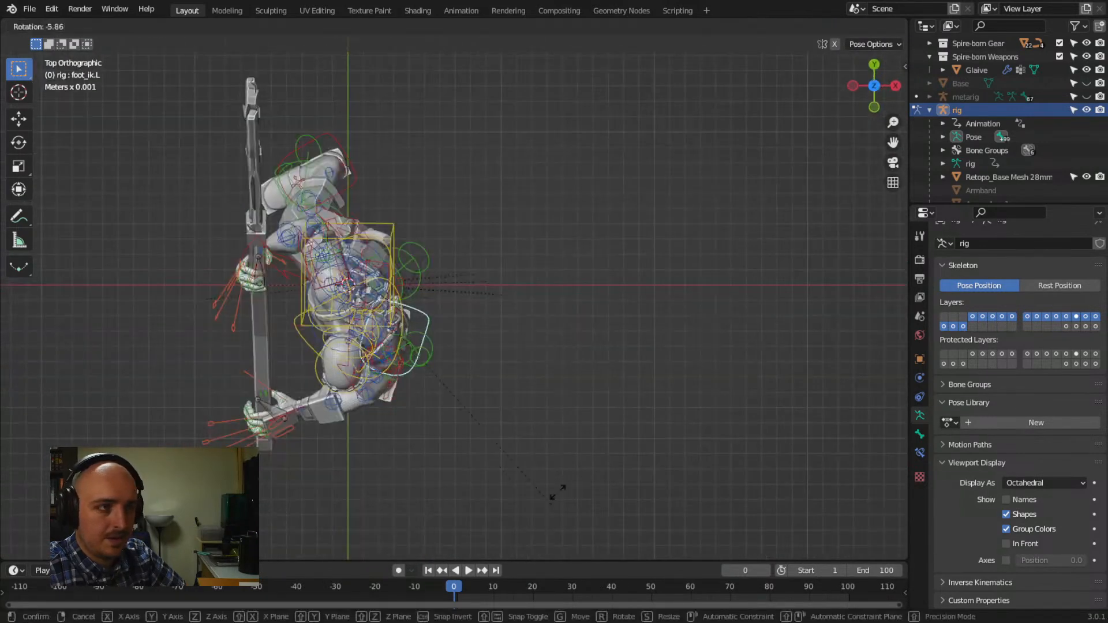
click(511, 511)
Move the left foot's IK control outward in the front view to widen the stance, and refine its position from the side
middle_drag(511, 509, 507, 402)
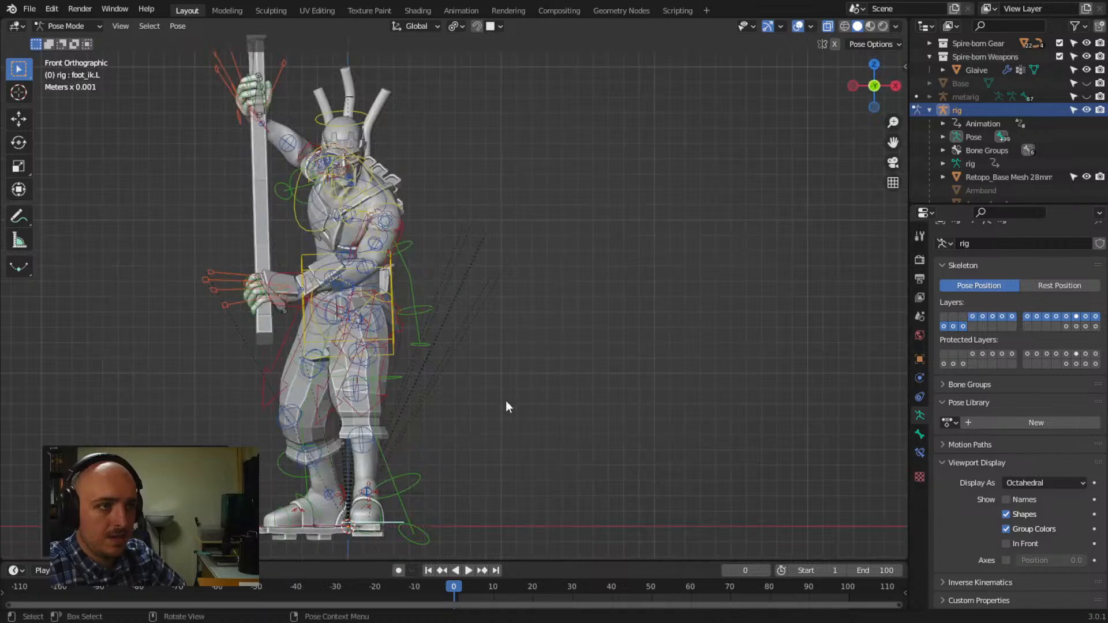
key(g)
click(558, 442)
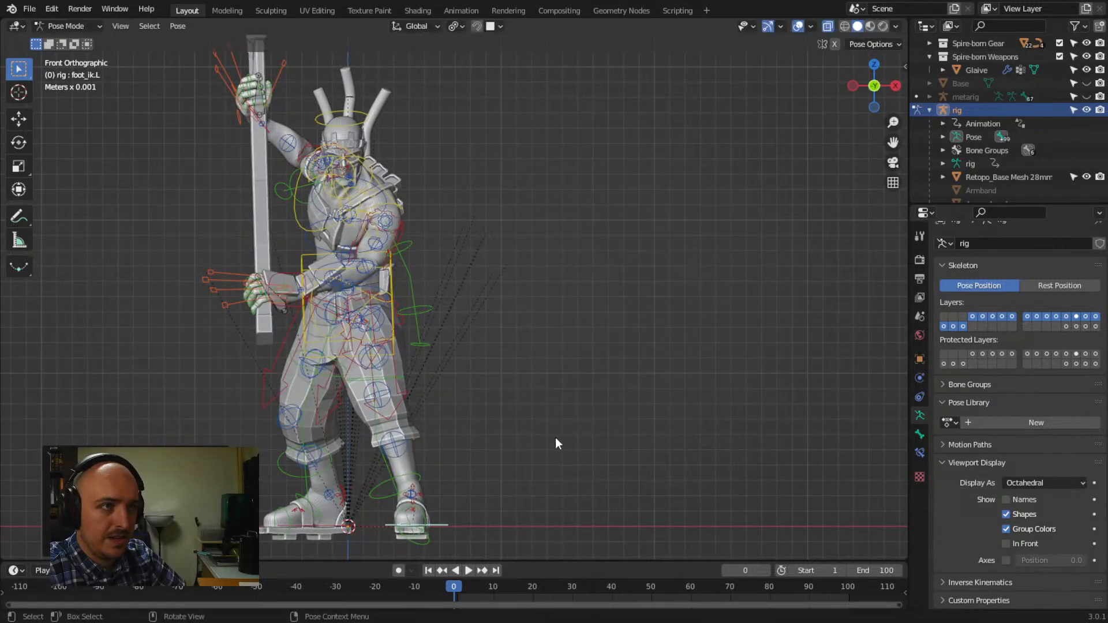
middle_drag(558, 442, 434, 396)
key(g)
click(527, 419)
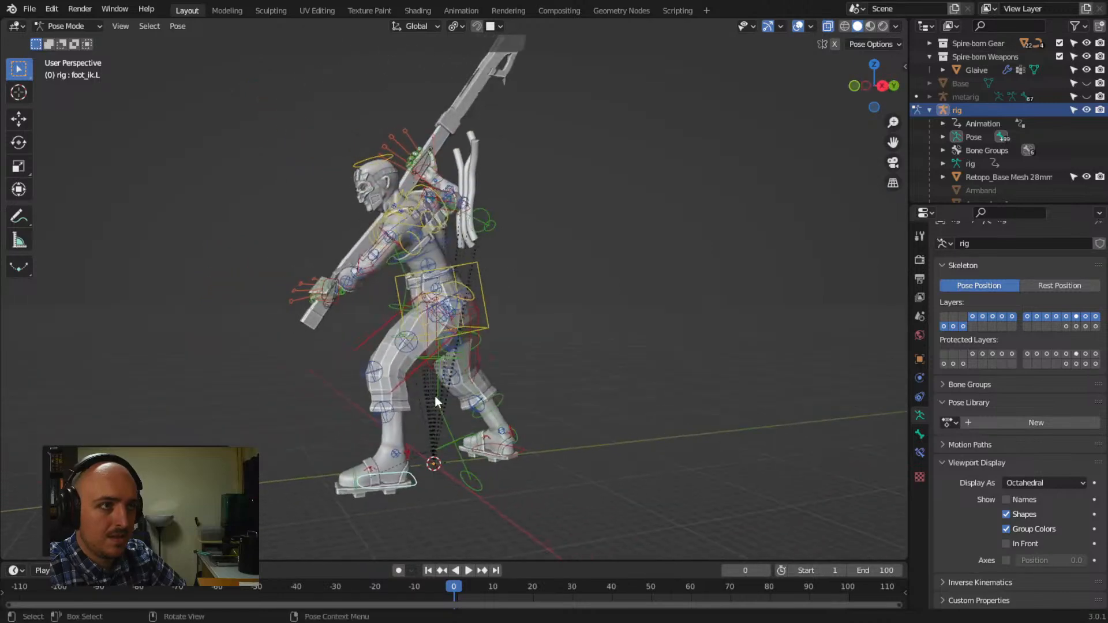
Switch to Object Mode, hide the rig and review the adjusted stance from several angles
click(96, 26)
click(94, 43)
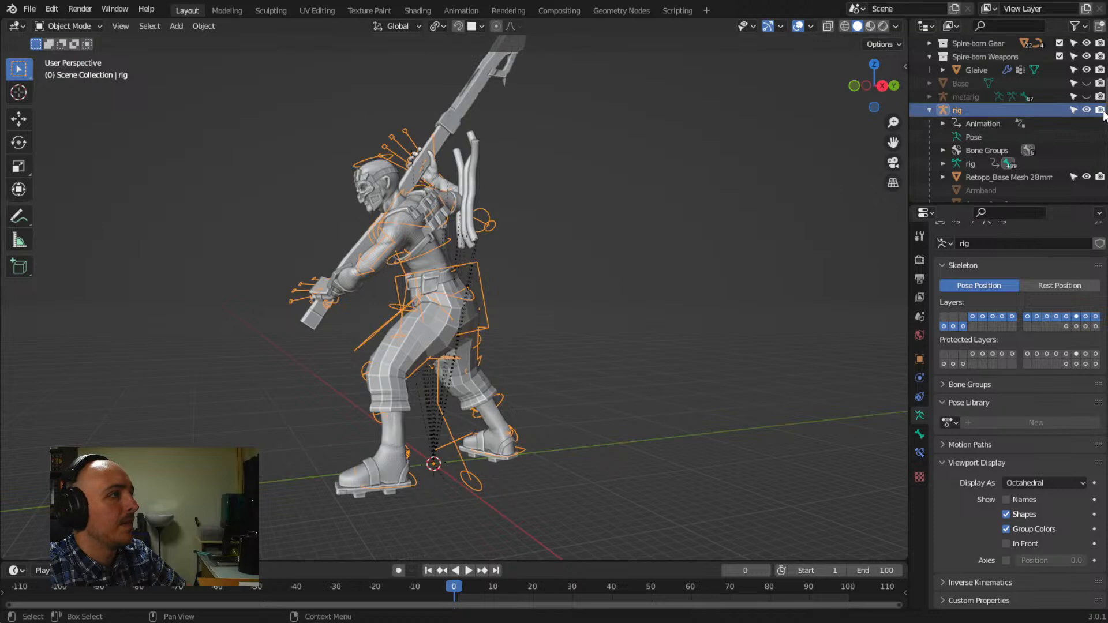
click(1086, 110)
middle_drag(490, 245, 424, 303)
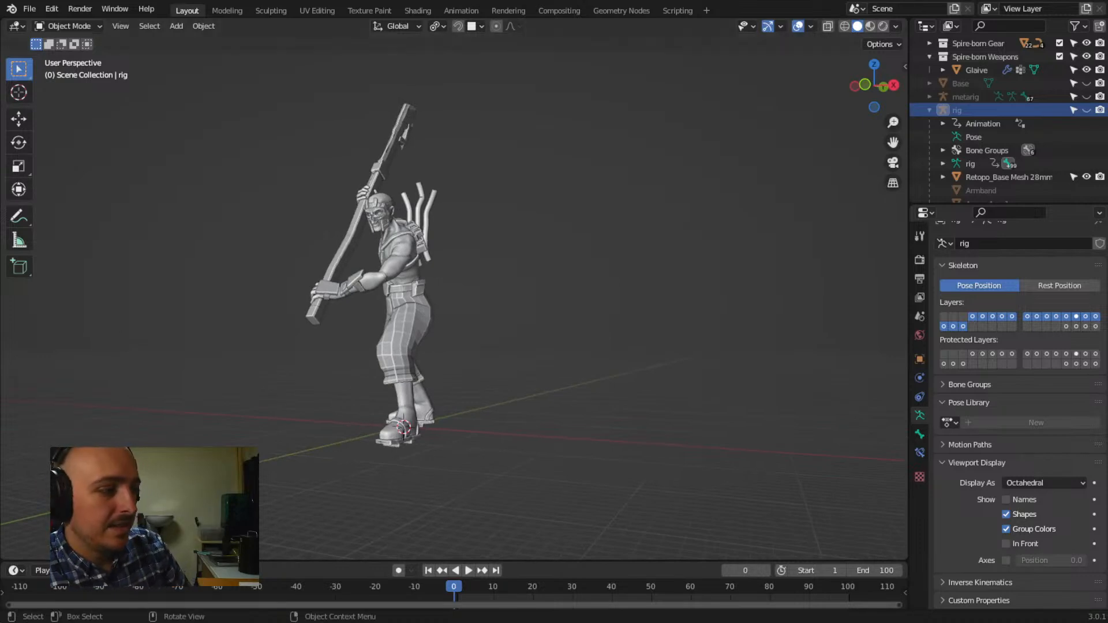
middle_drag(238, 254, 287, 294)
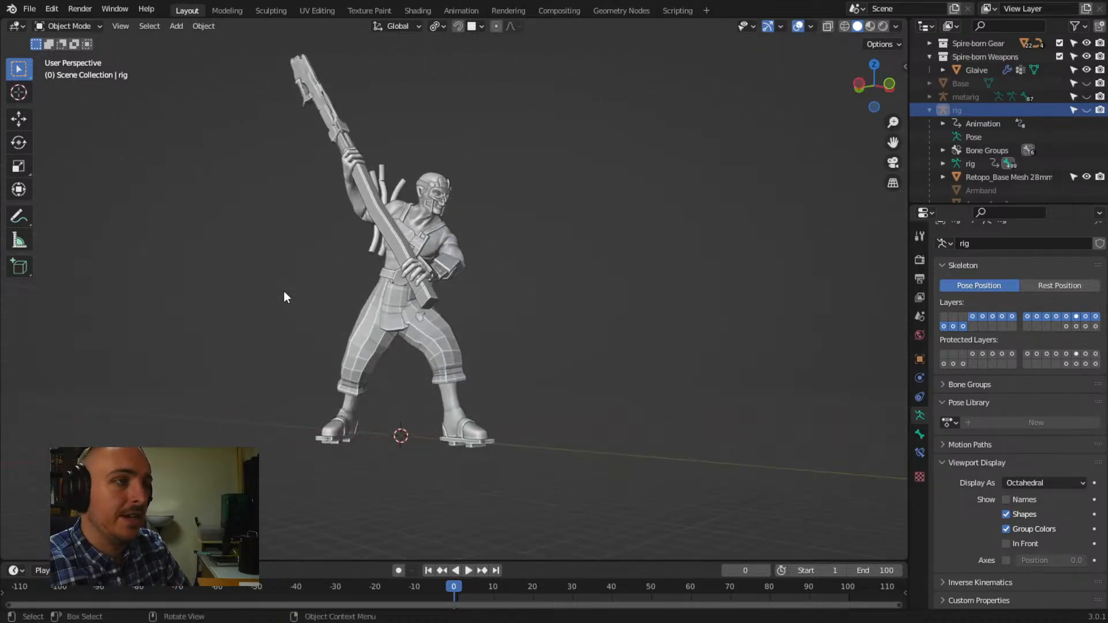
scroll(473, 246, up, 4)
middle_drag(473, 246, 494, 258)
scroll(495, 258, down, 2)
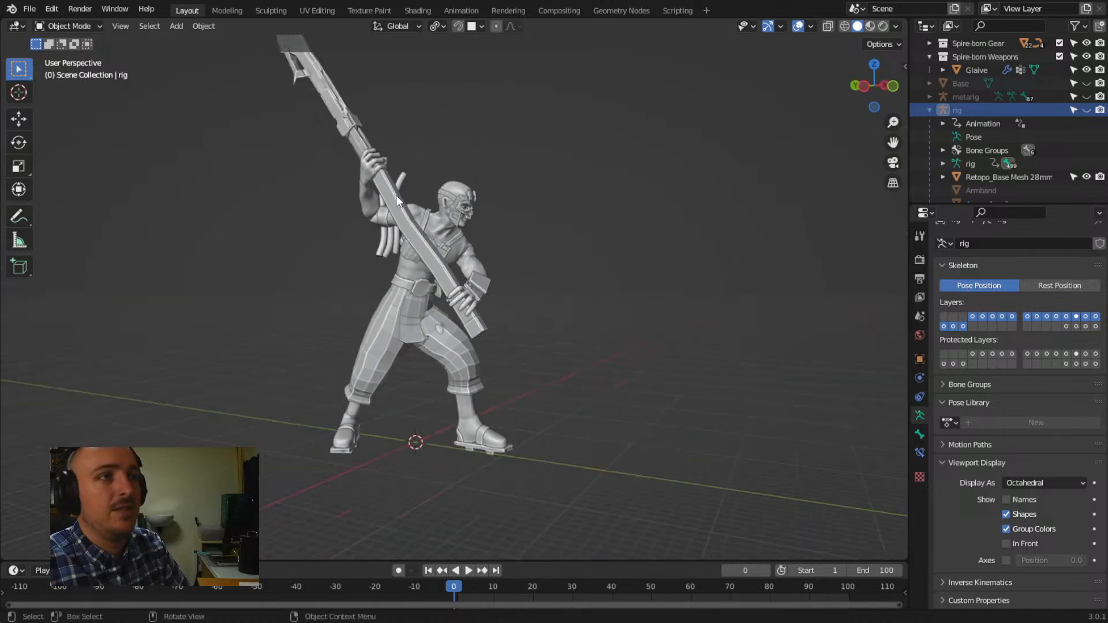
Select the glaive and switch to Weight Paint mode to display its vertex weights
scroll(388, 195, up, 2)
click(331, 193)
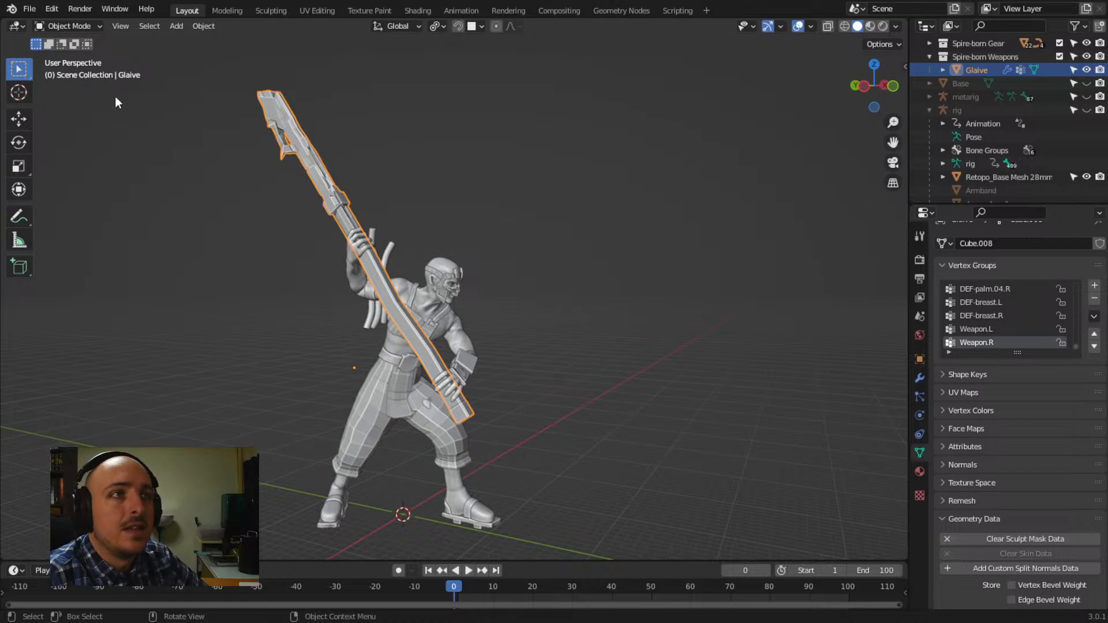
middle_drag(290, 188, 379, 192)
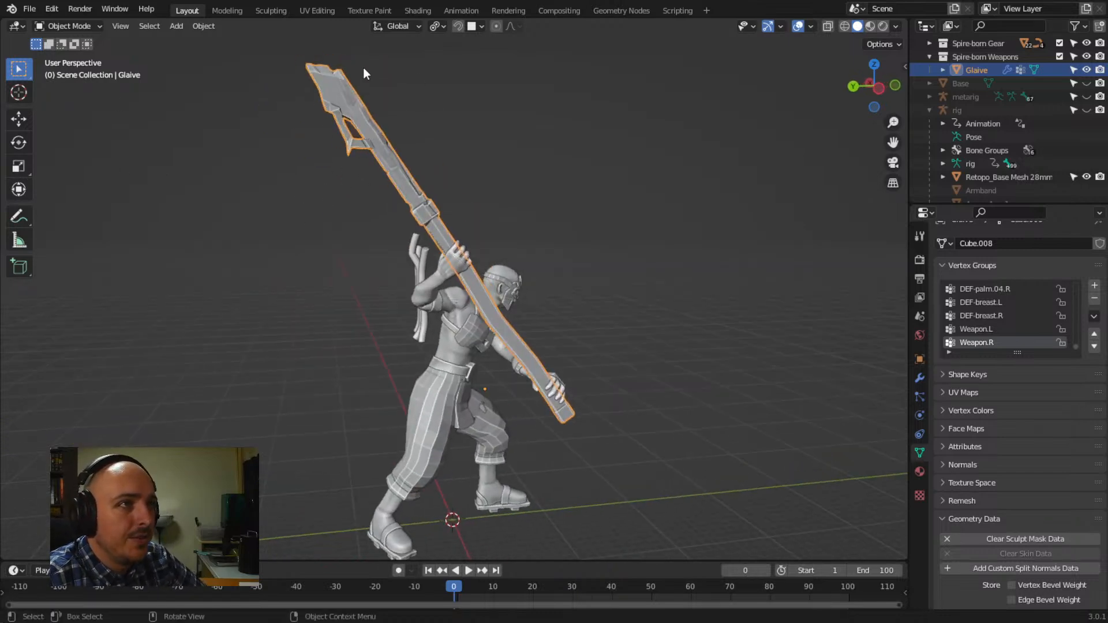
click(92, 27)
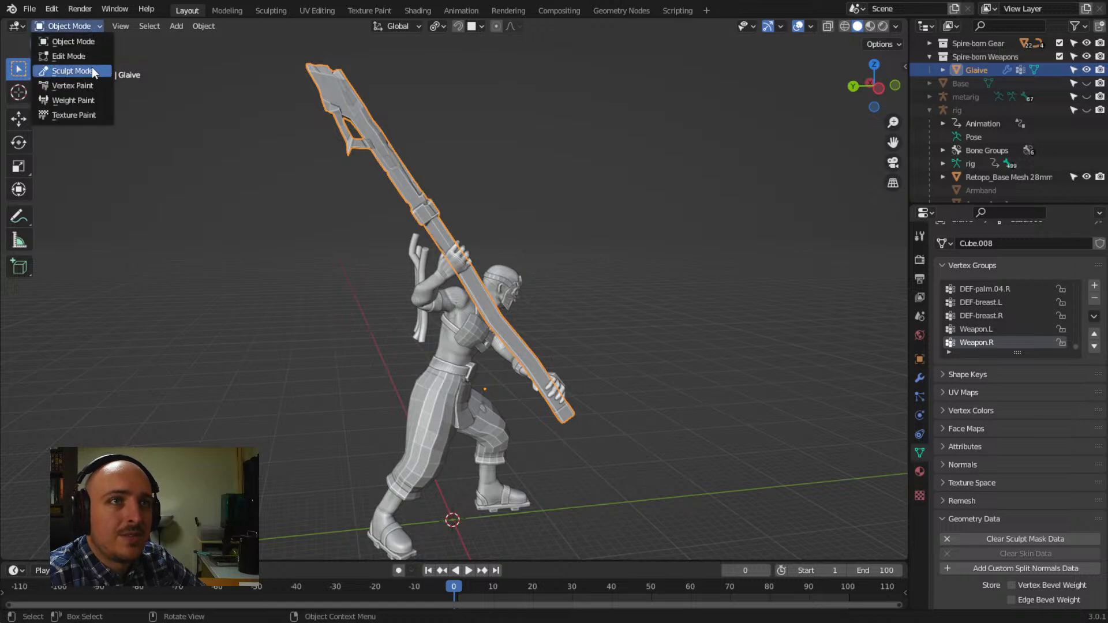
click(94, 100)
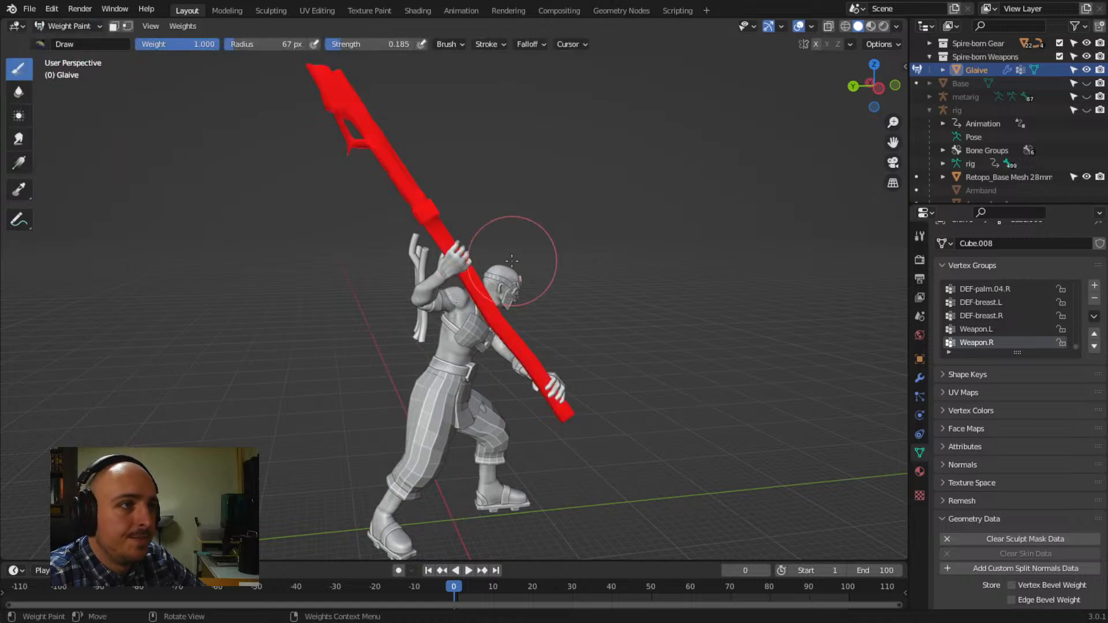
Examine the glaive's weights in the Weapon.R and Weapon.L vertex groups and look through the neighbouring groups
middle_drag(508, 210, 359, 264)
middle_drag(317, 222, 452, 185)
middle_drag(438, 224, 401, 185)
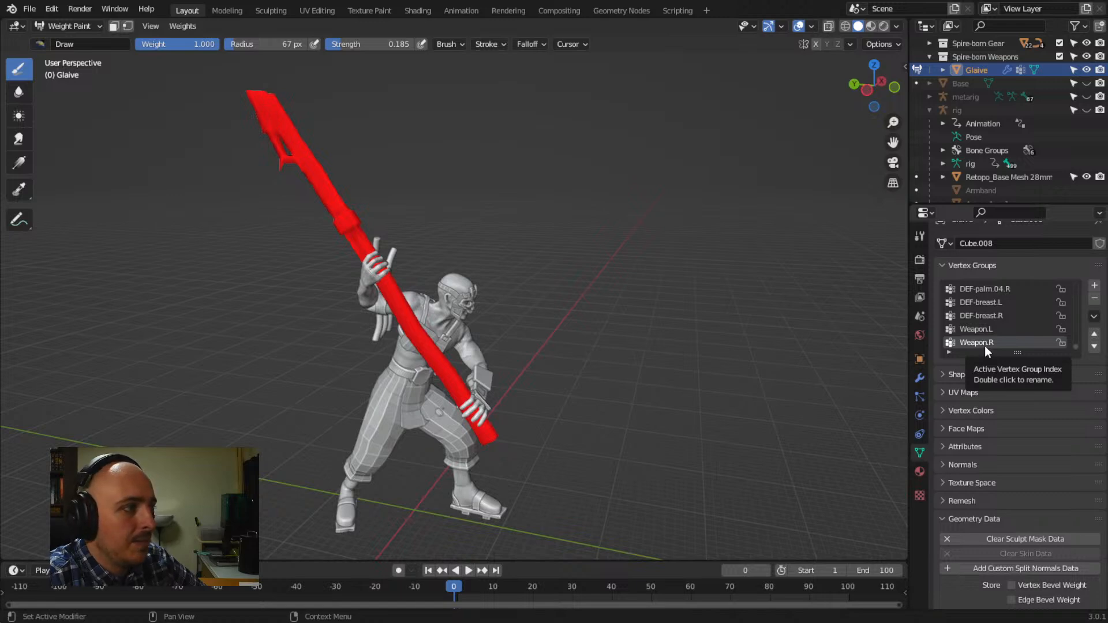
click(983, 330)
mouse_move(863, 331)
middle_down()
mouse_move(600, 306)
mouse_move(636, 277)
mouse_move(894, 291)
middle_up()
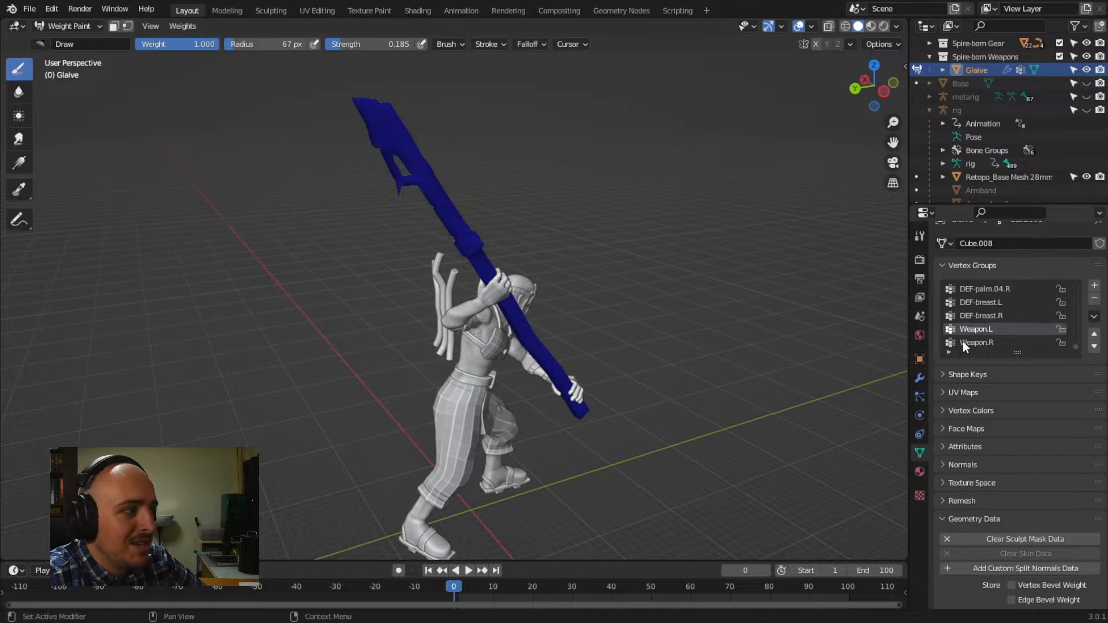
scroll(972, 333, up, 8)
scroll(972, 334, up, 3)
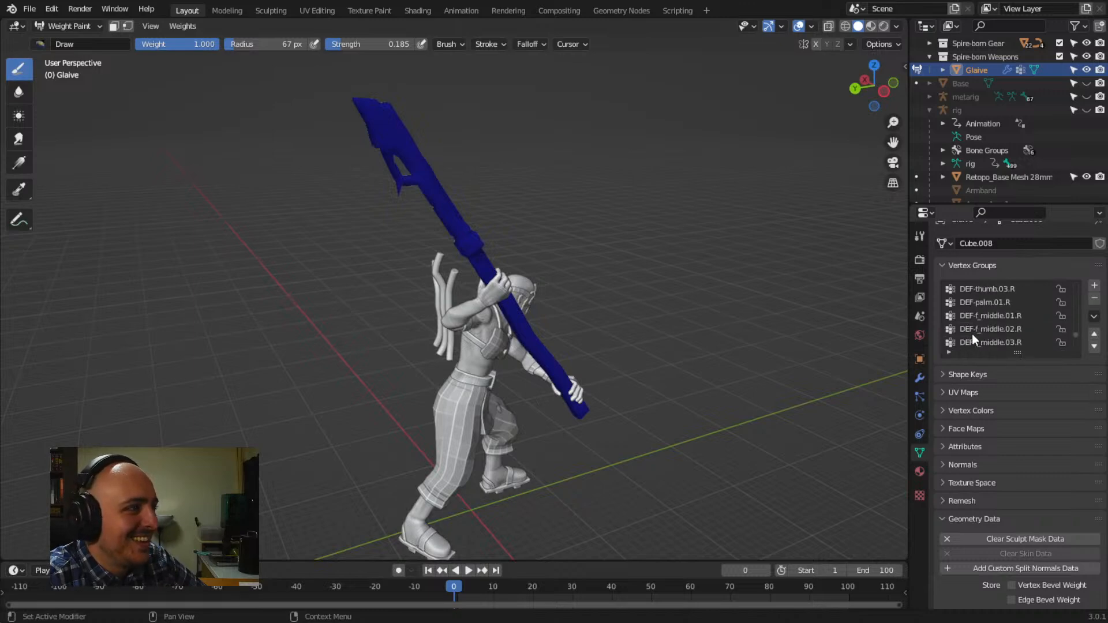
scroll(973, 331, down, 2)
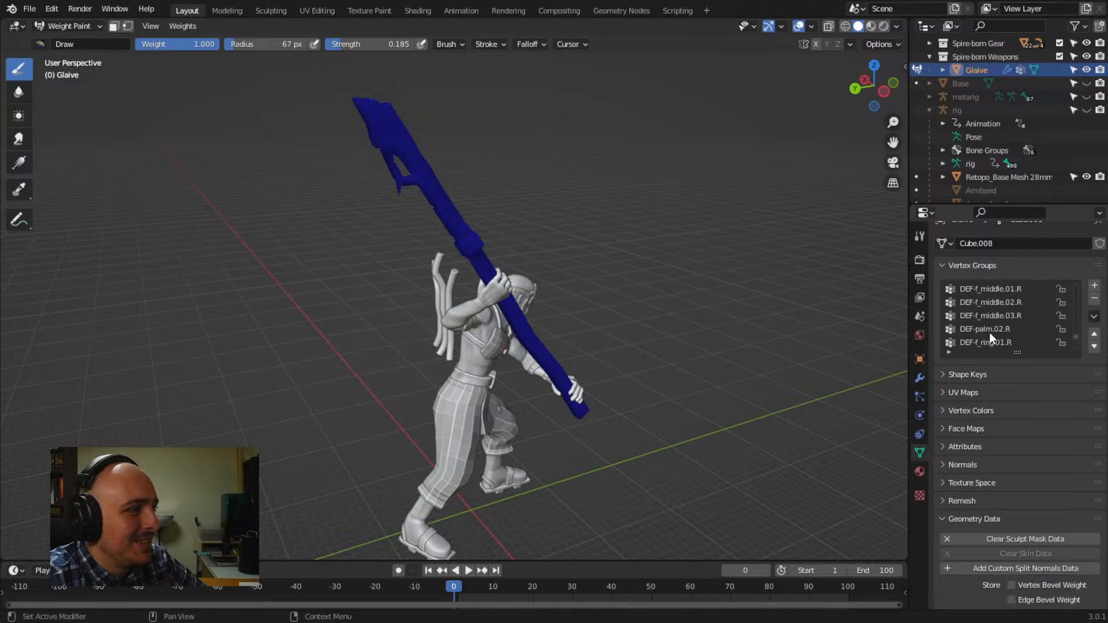
scroll(987, 336, down, 9)
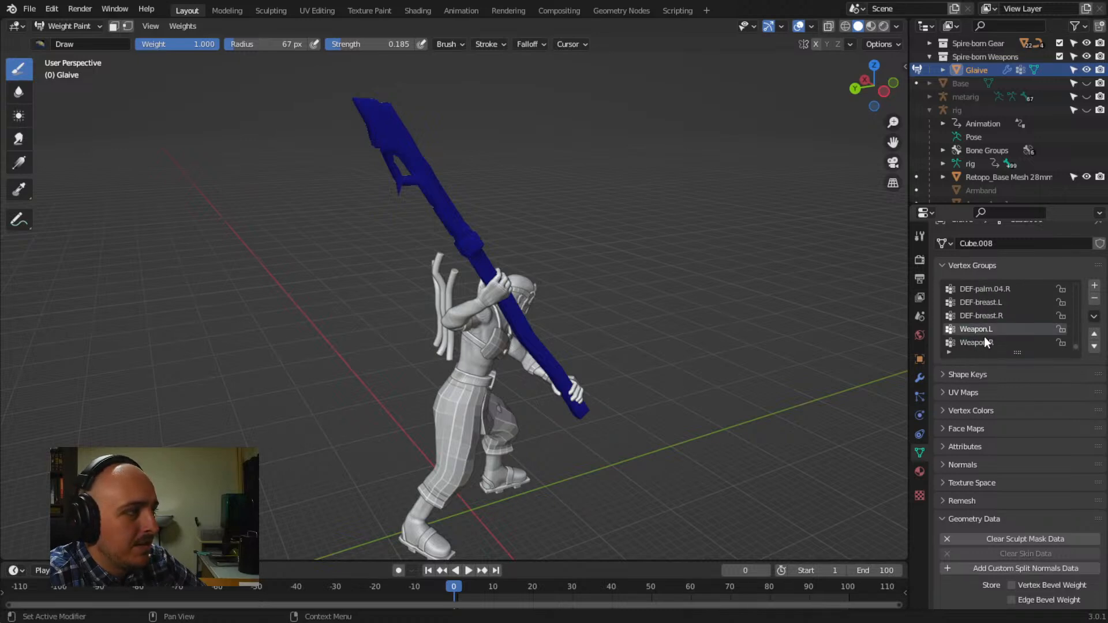
Check the glaive's weights in the DEF-palm.04.R and DEF-f_pinky.03.R vertex groups
middle_drag(497, 270, 442, 246)
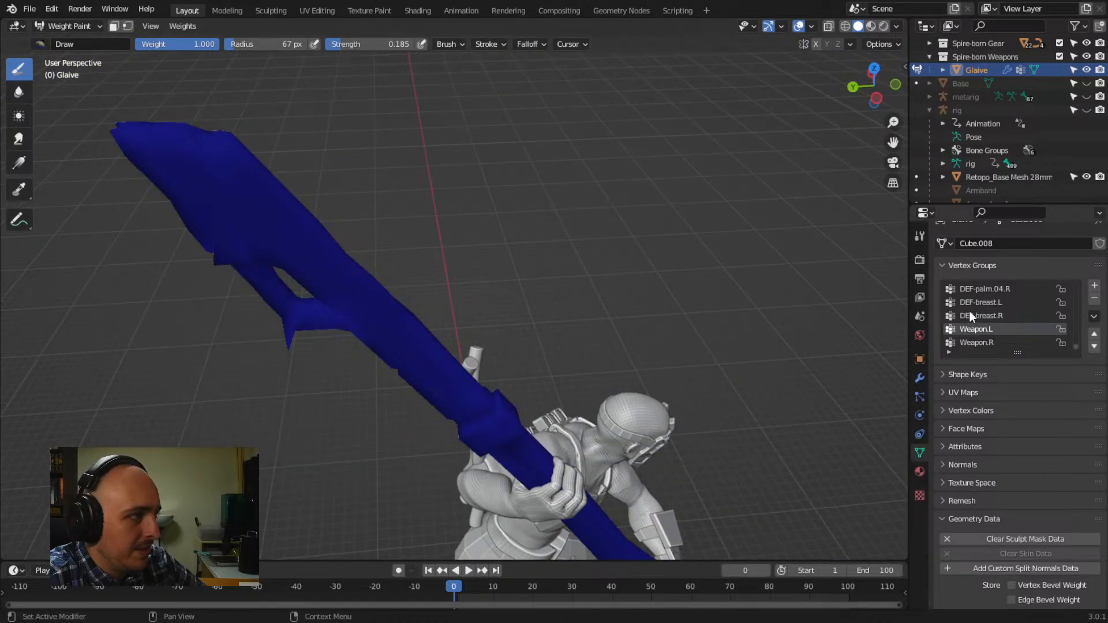
scroll(970, 313, up, 2)
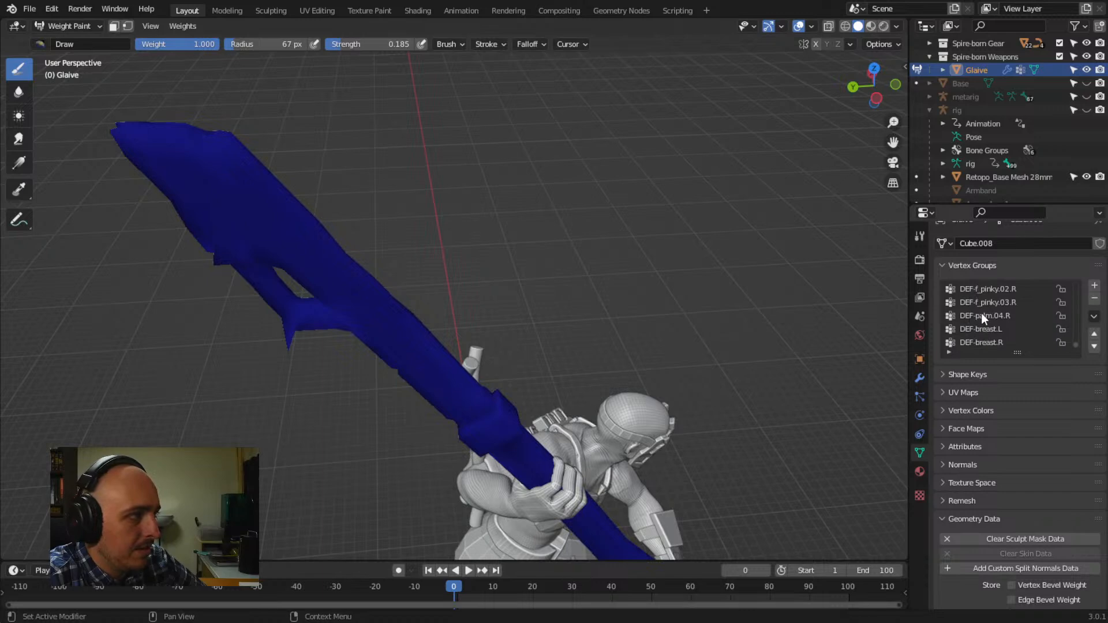
click(982, 315)
middle_drag(652, 346, 768, 317)
click(986, 304)
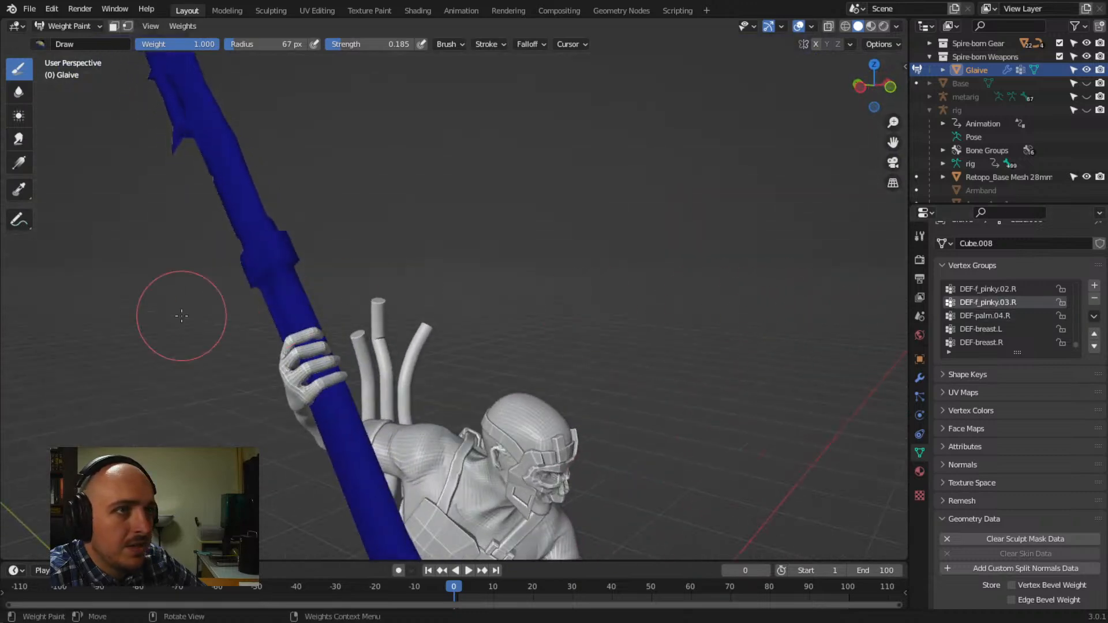
middle_drag(165, 314, 594, 396)
Check the glaive for stray weights in the right hand's groups from DEF-f_pinky.01.R through the ring finger to DEF-palm.02.R
scroll(971, 317, up, 1)
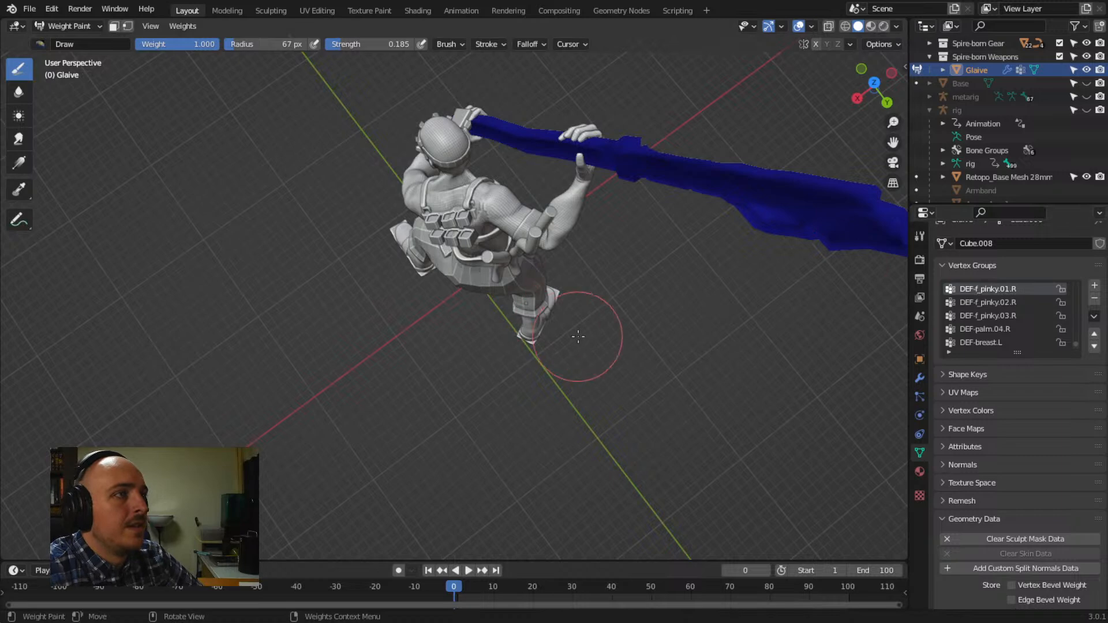
middle_drag(573, 371, 353, 262)
scroll(354, 262, down, 3)
middle_drag(455, 332, 524, 301)
key(Down)
key(Up)
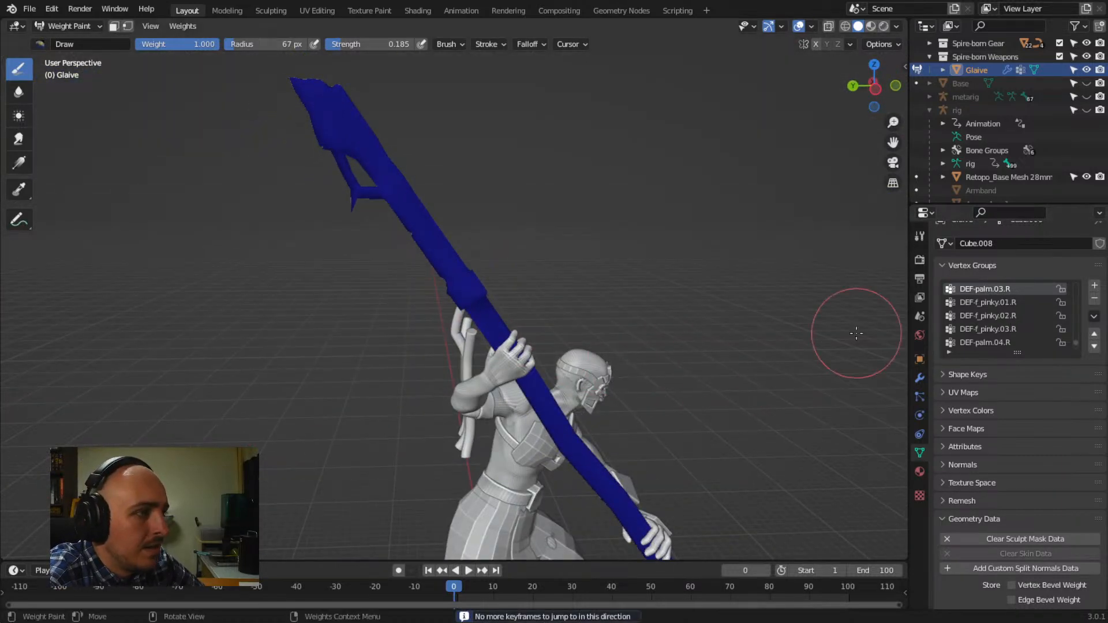
middle_drag(856, 333, 652, 341)
key(Up)
middle_drag(722, 338, 636, 384)
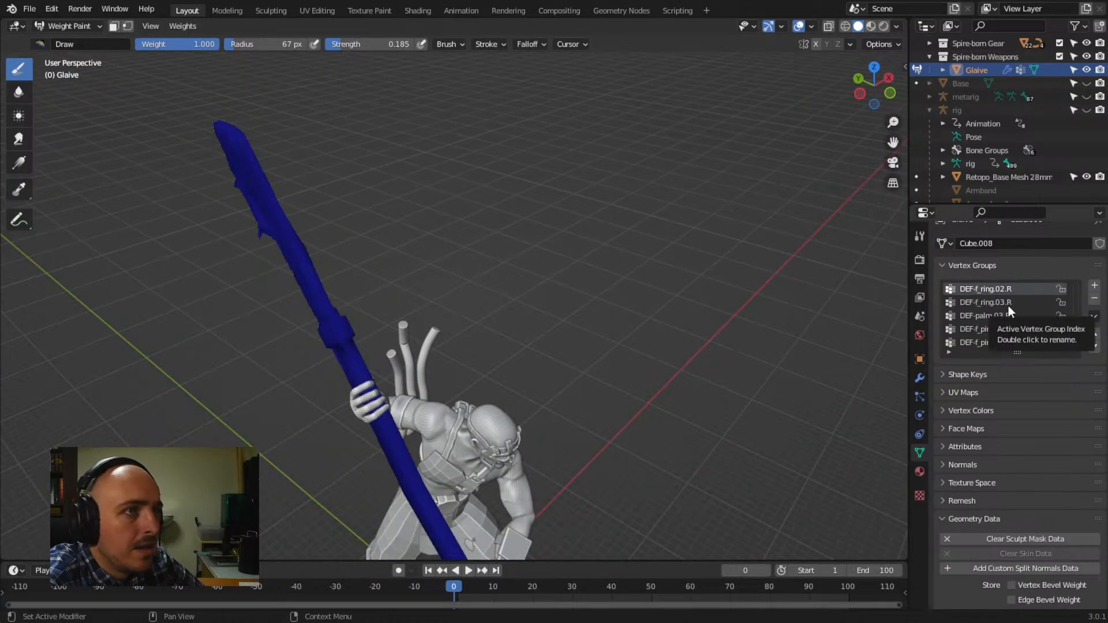
key(Up)
middle_drag(491, 314, 663, 304)
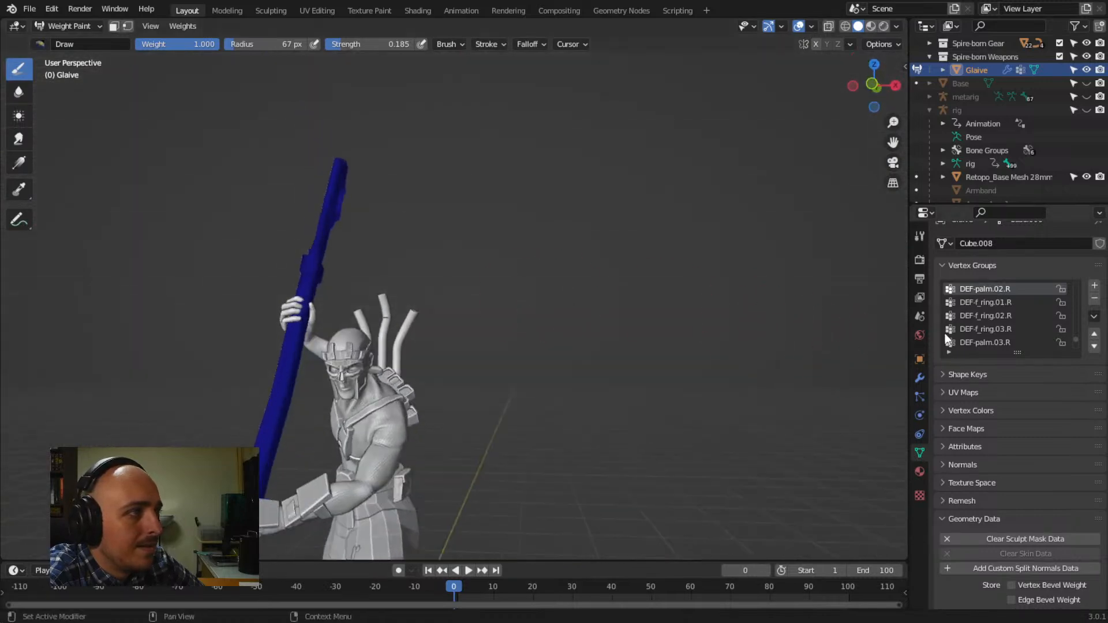
Check the glaive for stray weights in the right middle finger, thumb and index finger groups, up to DEF-upper_arm.R.001
scroll(988, 317, up, 1)
middle_drag(289, 324, 725, 369)
scroll(964, 317, up, 1)
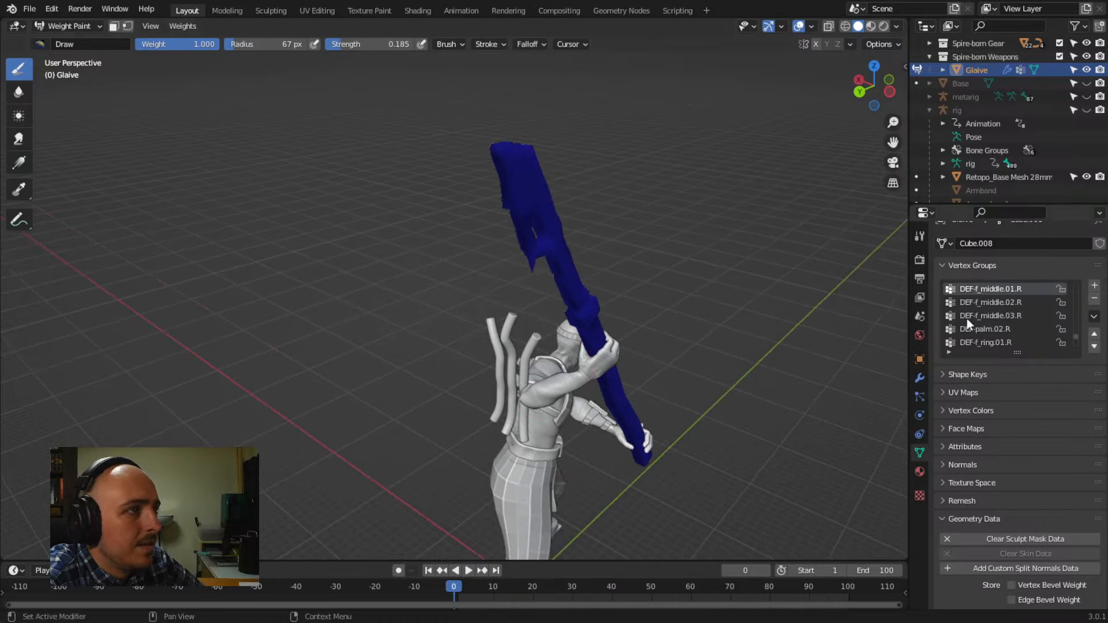
middle_drag(722, 323, 895, 317)
scroll(976, 311, up, 1)
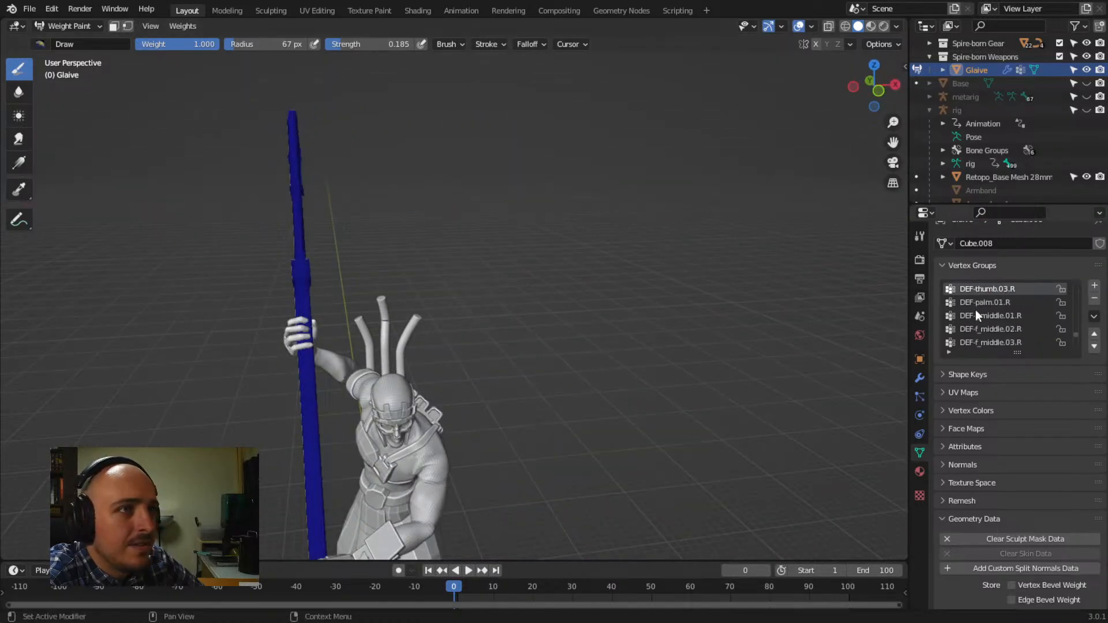
scroll(975, 310, up, 1)
scroll(976, 309, up, 1)
middle_drag(559, 317, 866, 302)
scroll(1004, 307, up, 1)
scroll(1005, 312, up, 1)
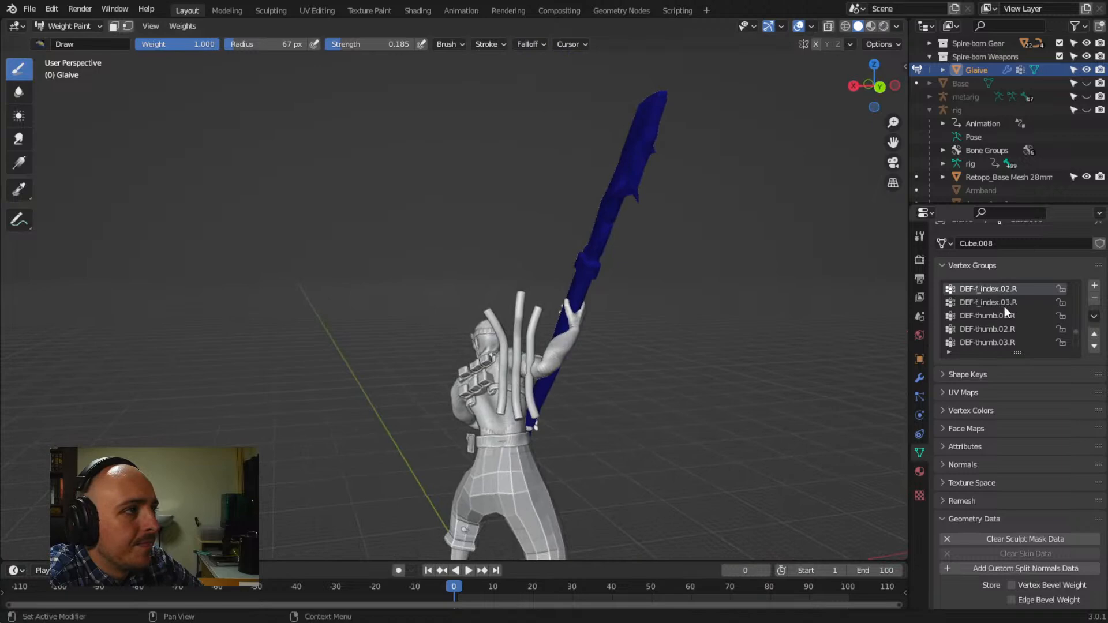
scroll(1004, 312, up, 1)
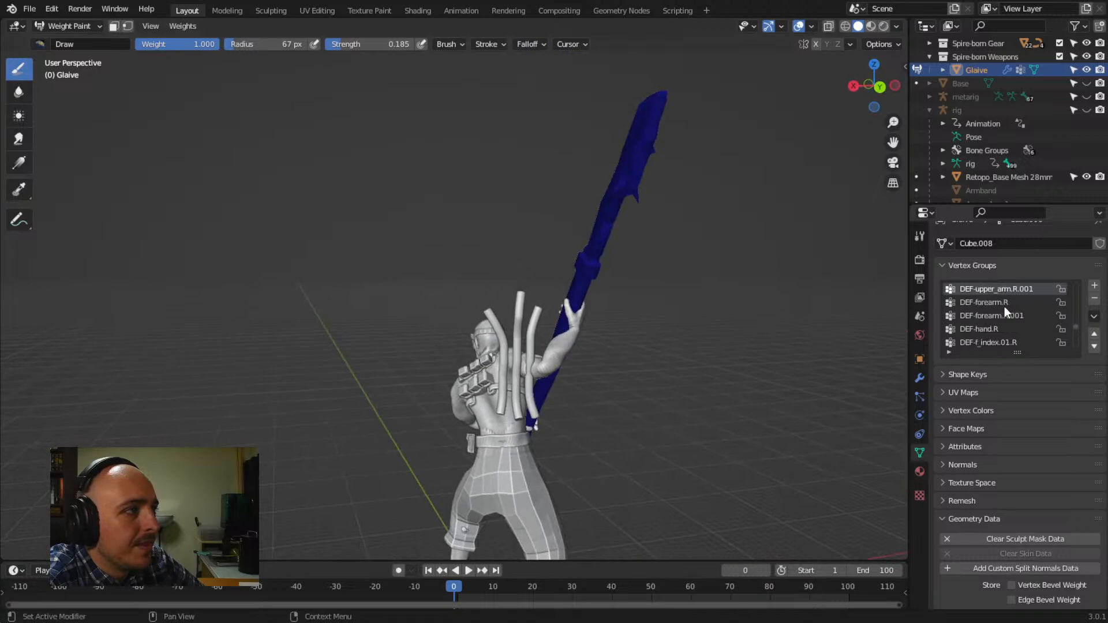
middle_drag(705, 330, 469, 335)
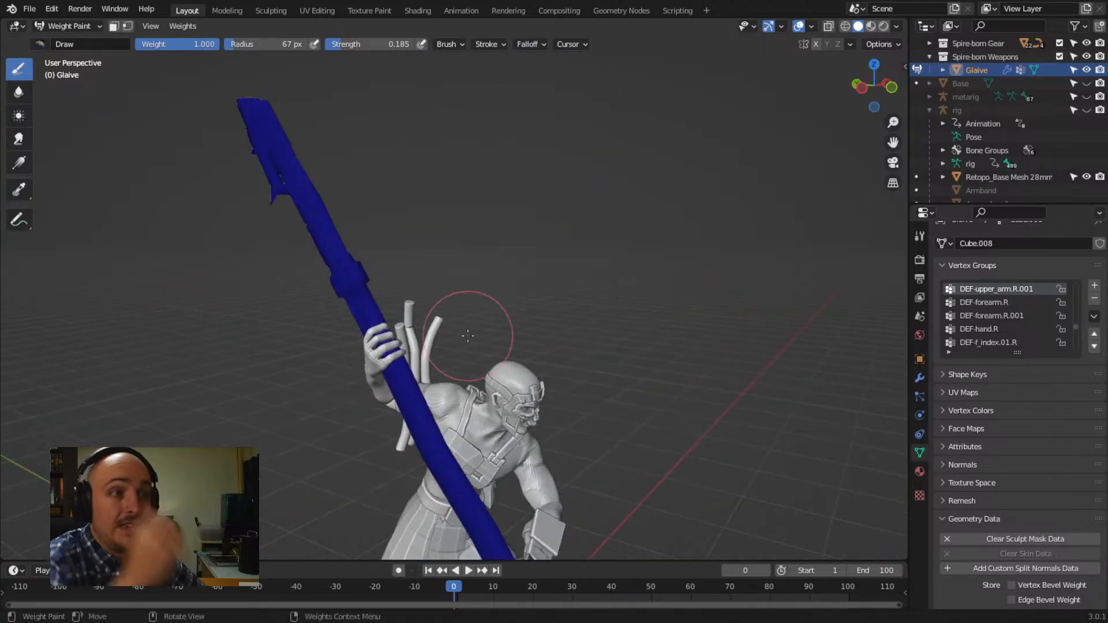
Return the glaive to Object Mode, select the Retopo_Base Mesh 28mm body and unhide the rig
click(66, 31)
click(76, 37)
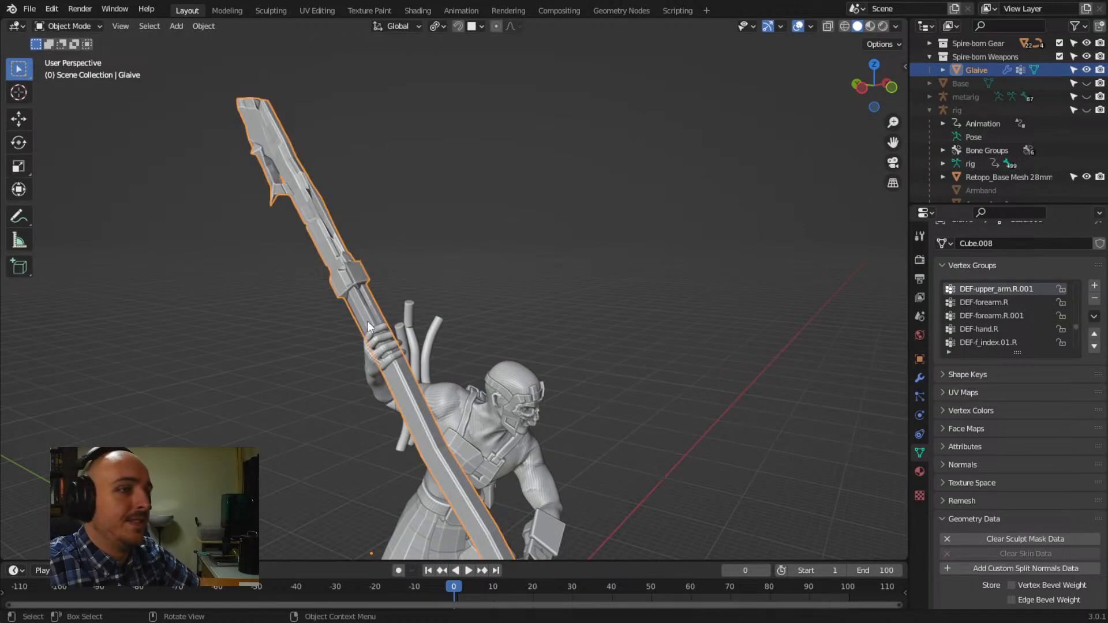
click(366, 372)
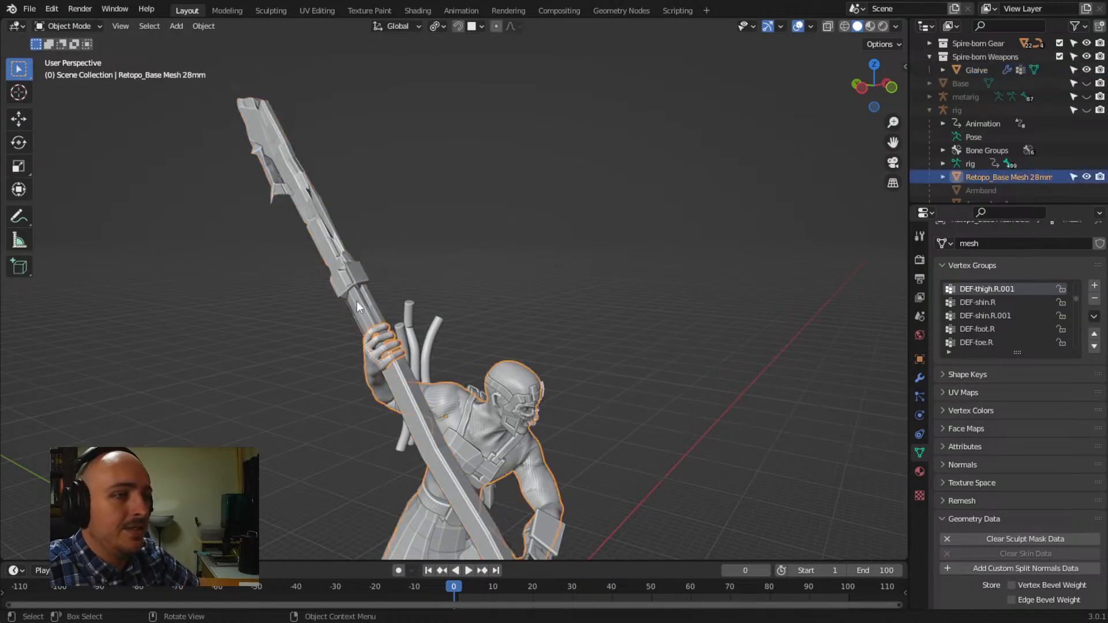
click(1087, 109)
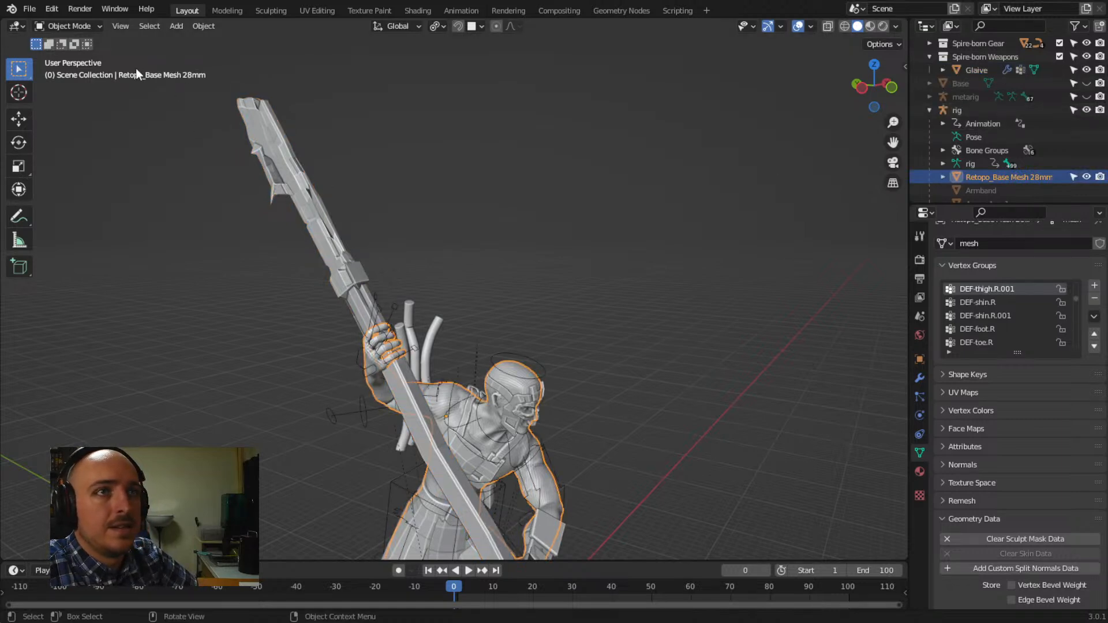
click(97, 30)
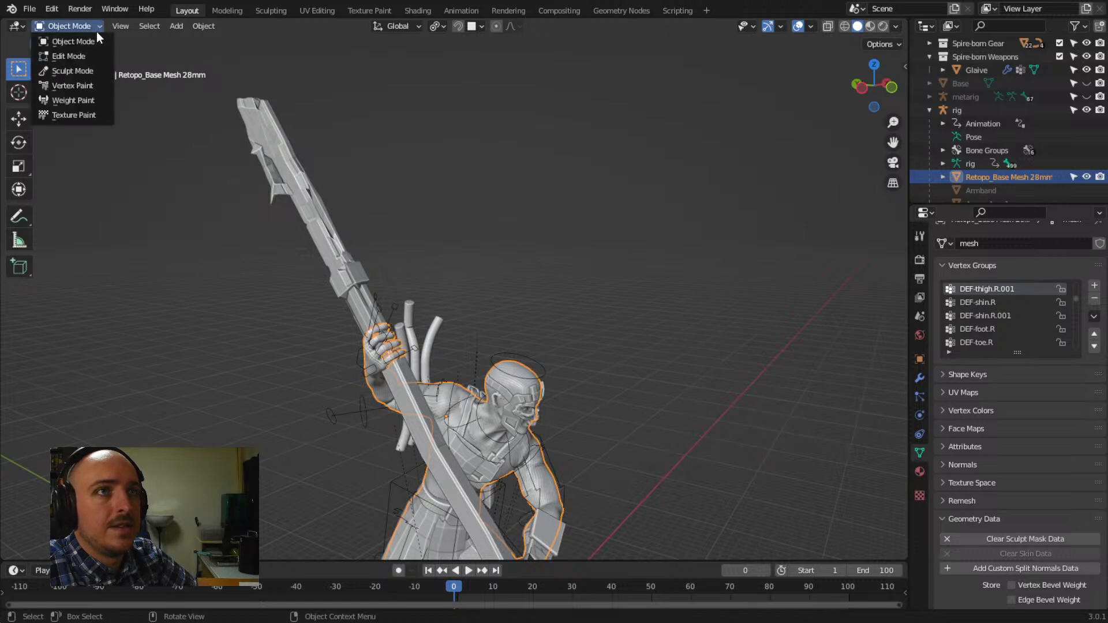
click(95, 100)
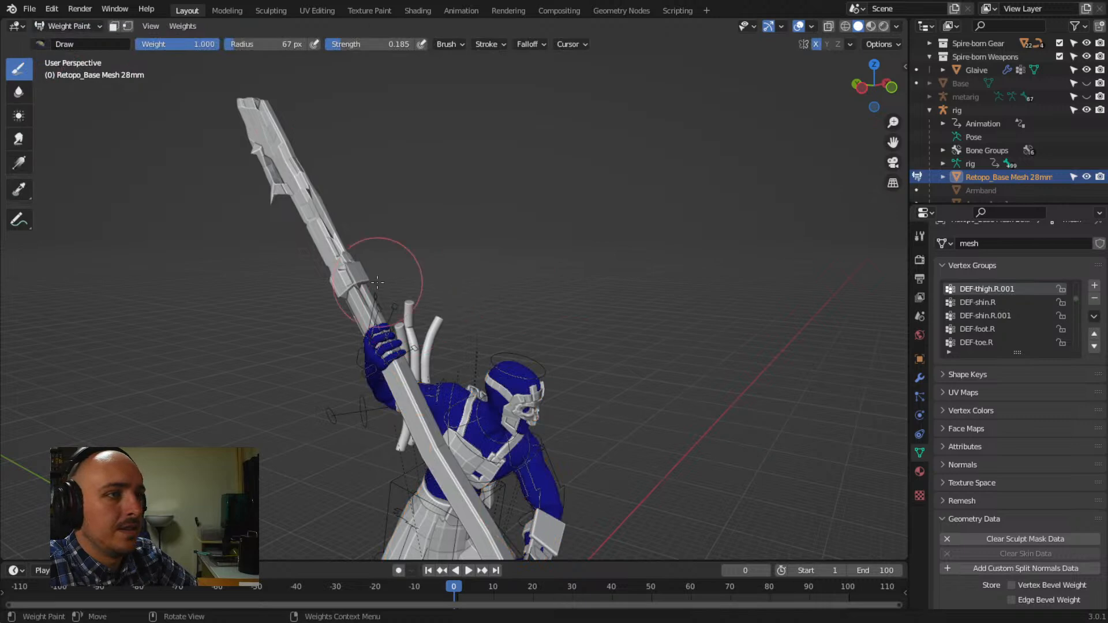
click(78, 26)
click(77, 36)
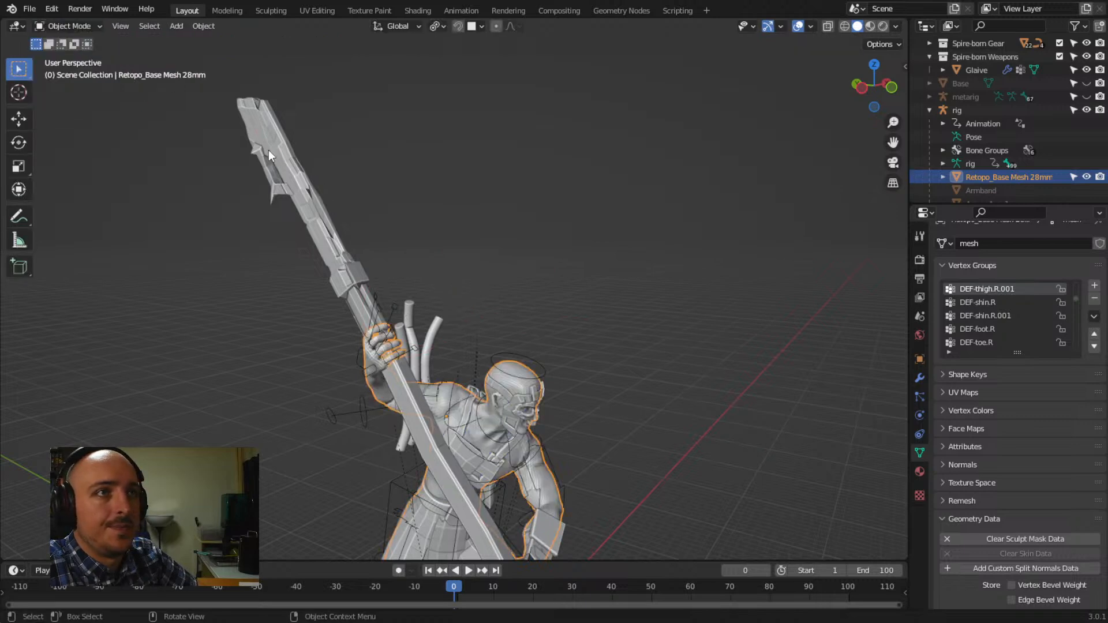
Put the glaive in Weight Paint mode and delete all its DEF- vertex groups, keeping only Weapon.L and Weapon.R
click(305, 178)
click(92, 27)
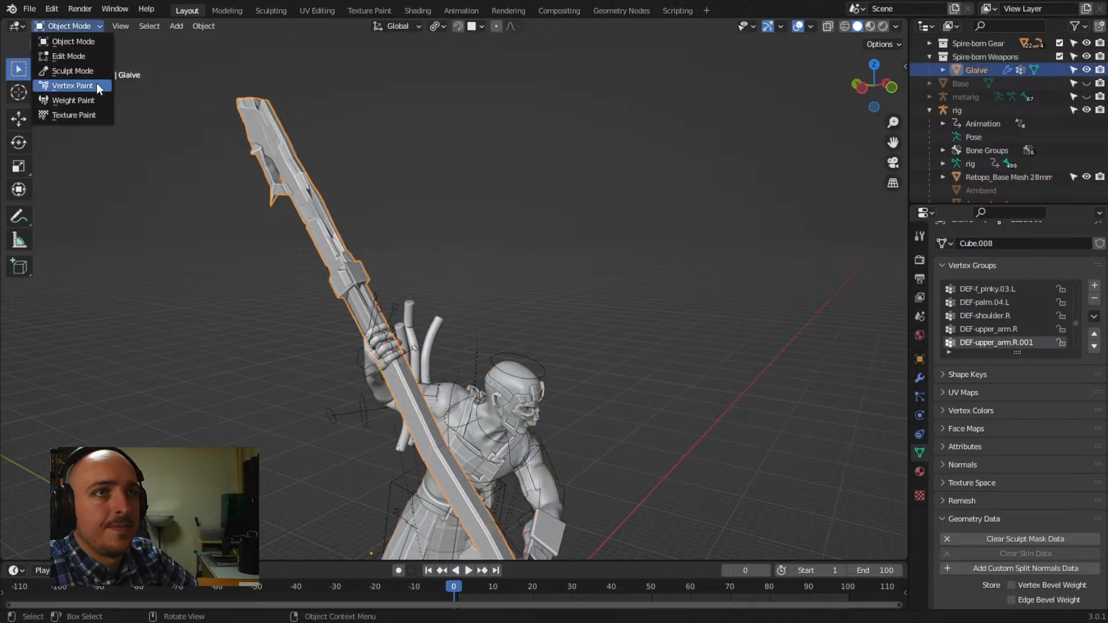
click(90, 100)
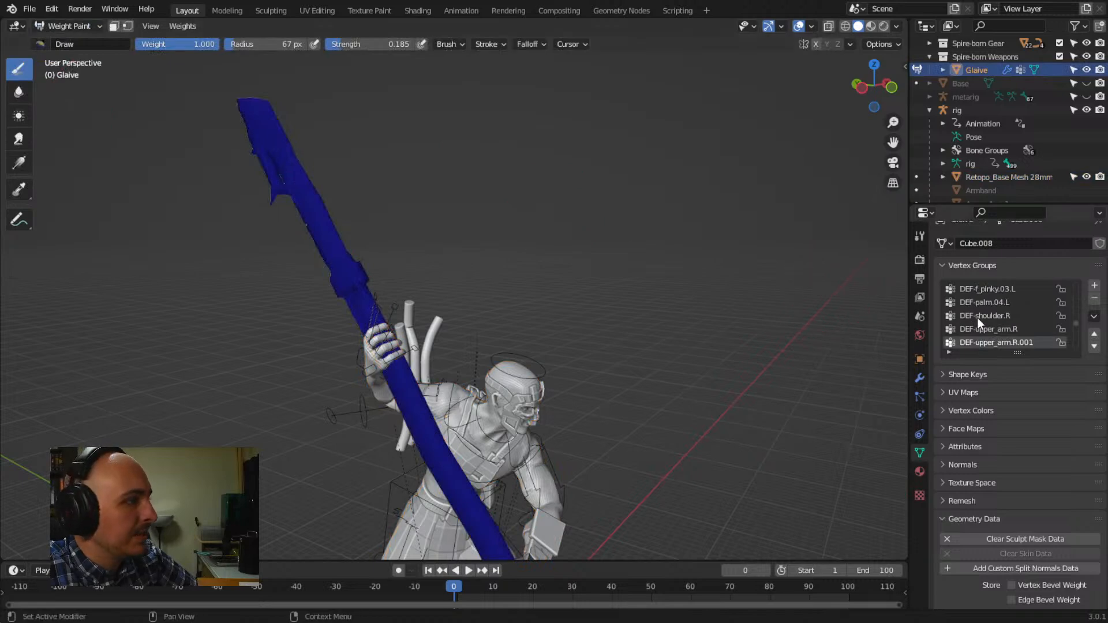
scroll(986, 318, down, 5)
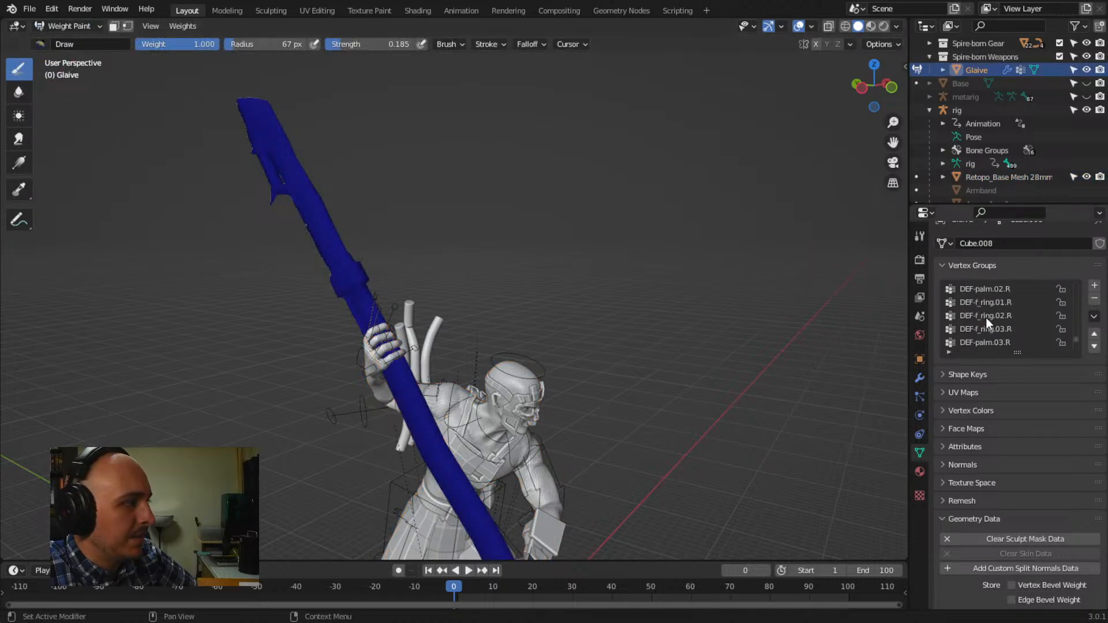
scroll(986, 318, down, 3)
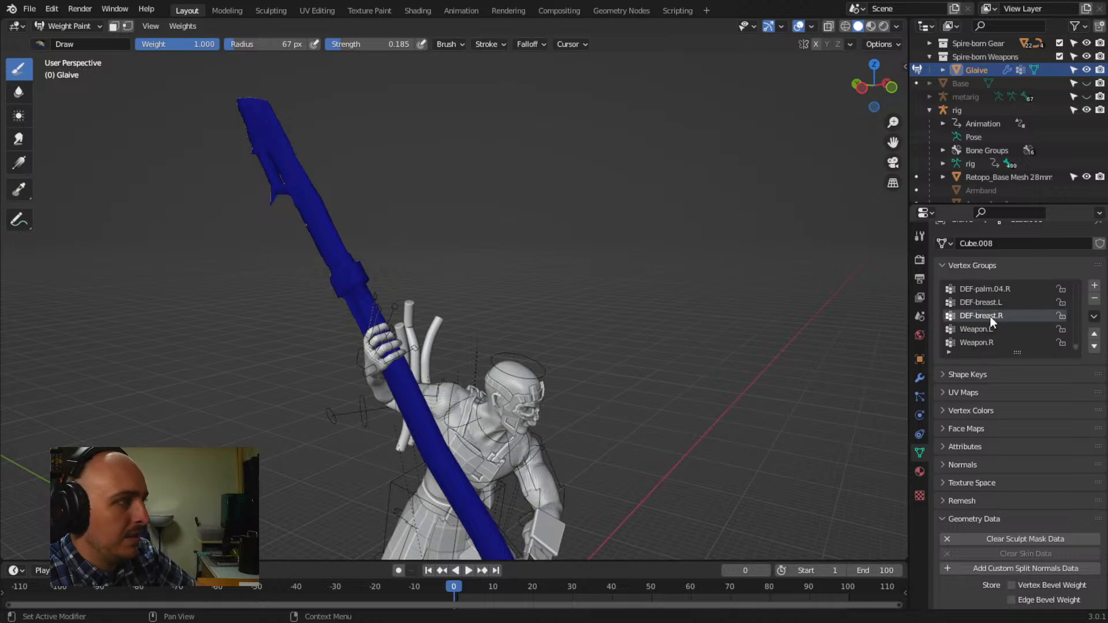
click(1100, 301)
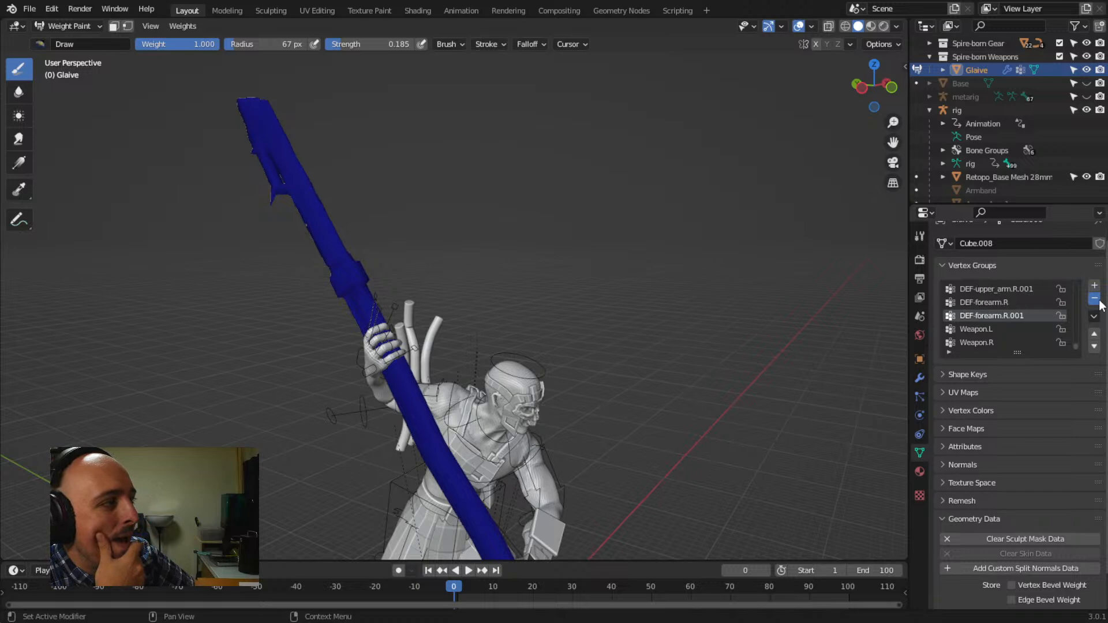
click(1100, 302)
click(1099, 302)
click(1100, 302)
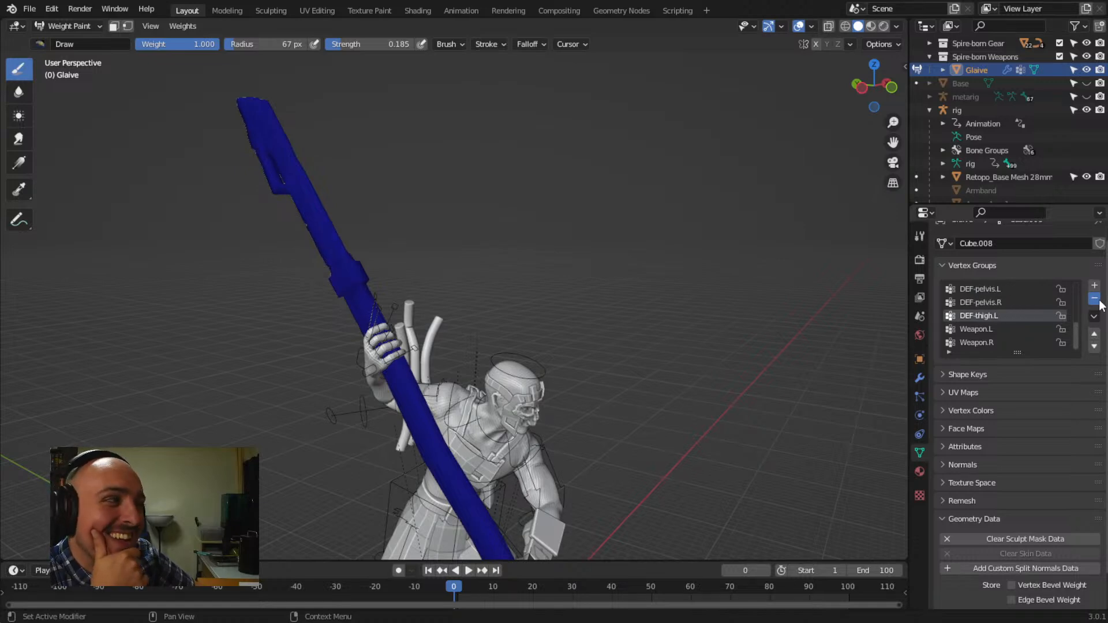
click(1096, 299)
click(1095, 298)
click(1095, 299)
click(1095, 298)
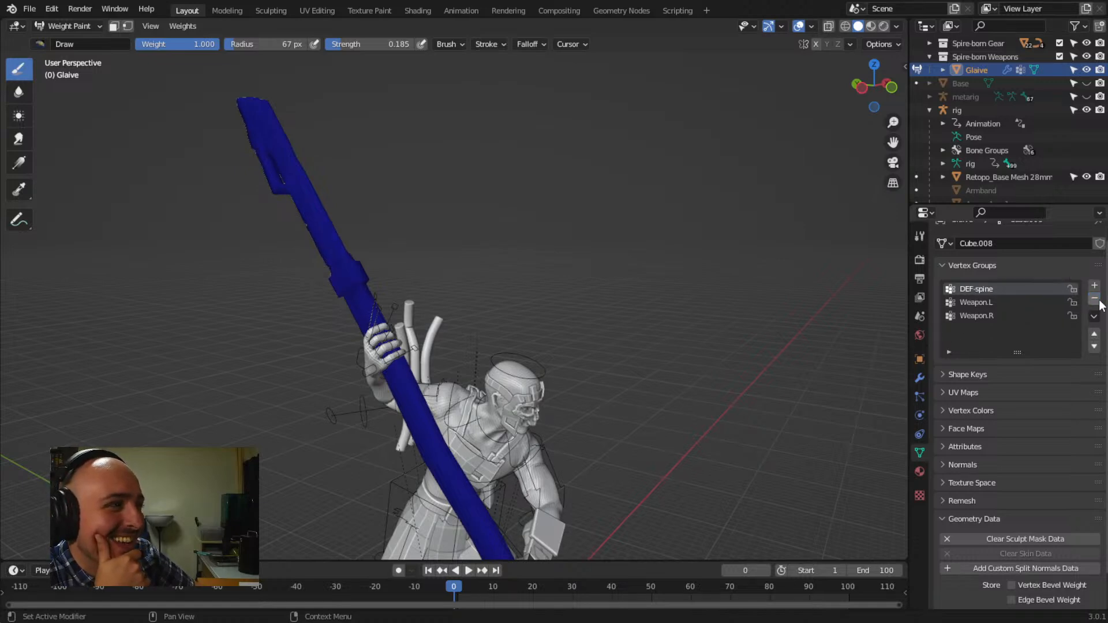
Check the glaive's weights in the two remaining vertex groups, Weapon.R and Weapon.L
middle_drag(686, 322, 863, 324)
mouse_move(841, 319)
middle_down()
mouse_move(555, 316)
mouse_move(641, 304)
mouse_move(594, 321)
mouse_move(614, 354)
mouse_move(722, 341)
middle_up()
click(1003, 304)
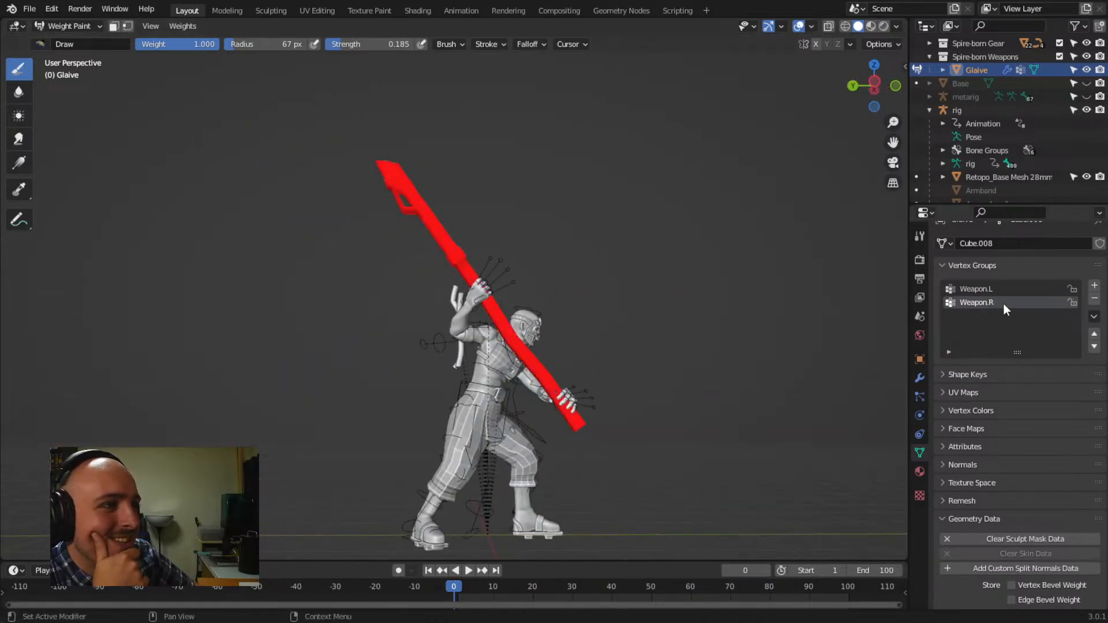
click(1004, 293)
middle_drag(583, 318, 626, 326)
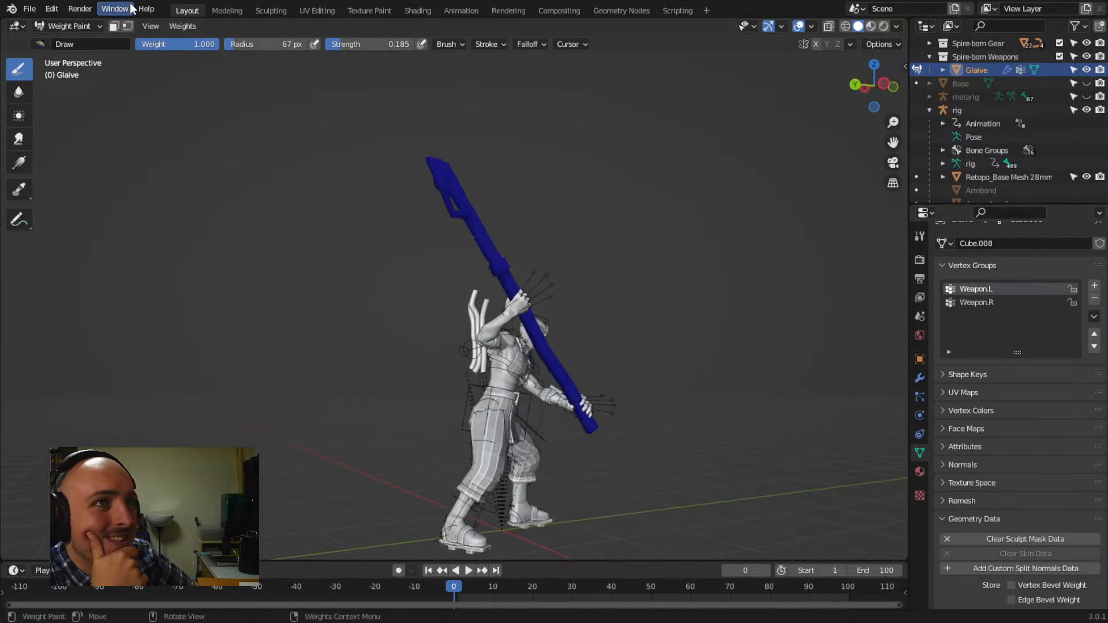
Return the glaive to Object Mode and inspect its shape and the figure's pose from several sides
click(91, 24)
click(71, 41)
middle_drag(404, 248, 280, 265)
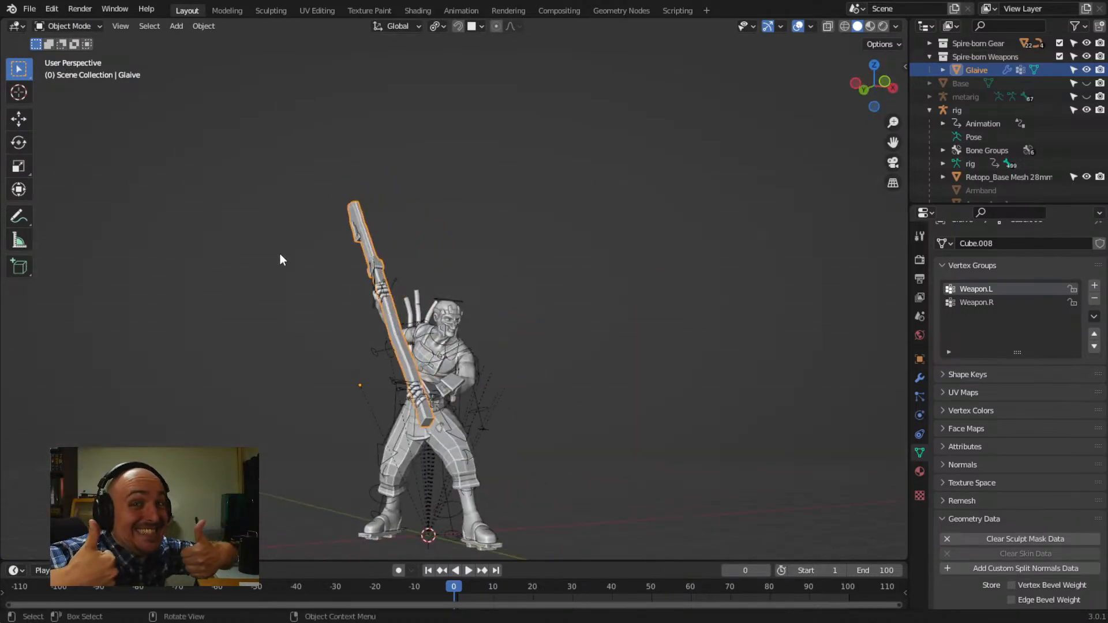
middle_drag(473, 363, 397, 414)
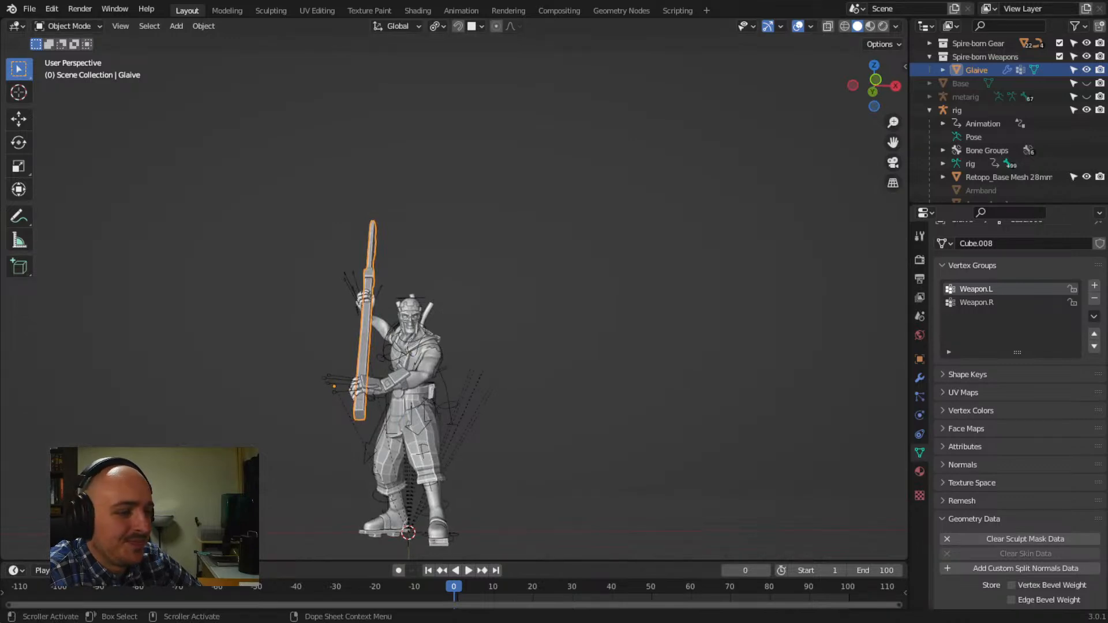
middle_drag(404, 370, 363, 400)
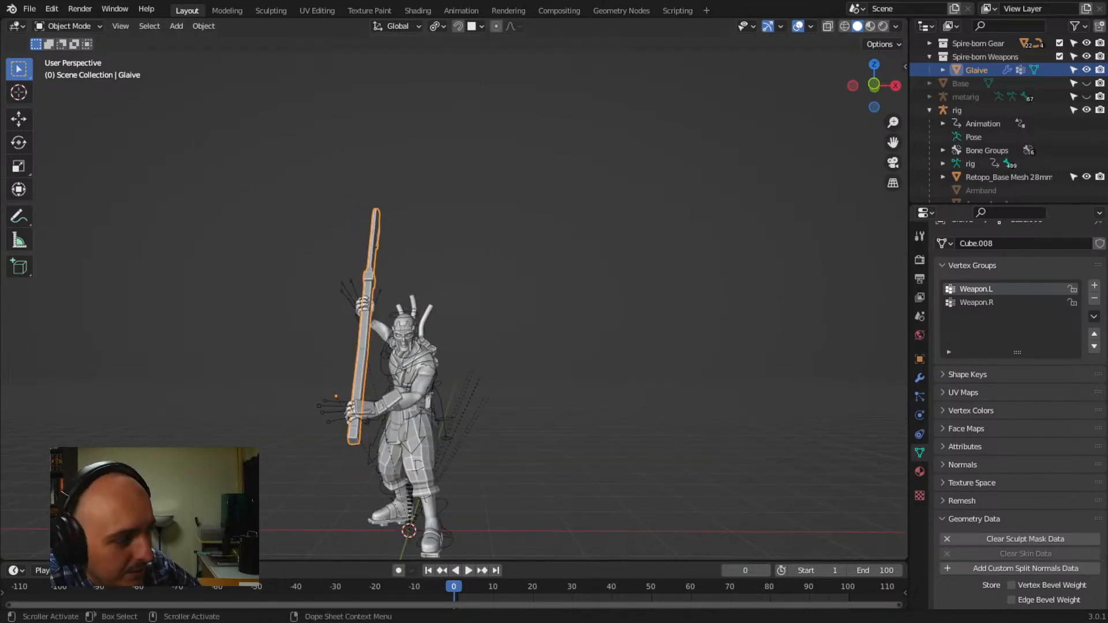
middle_drag(432, 474, 449, 439)
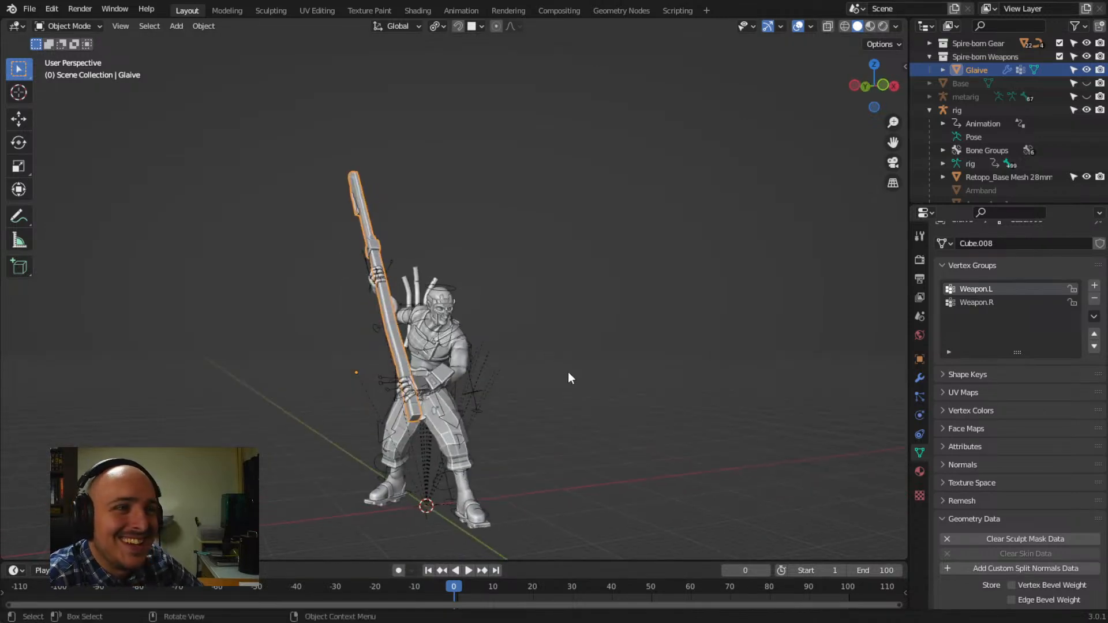
middle_drag(535, 434, 370, 413)
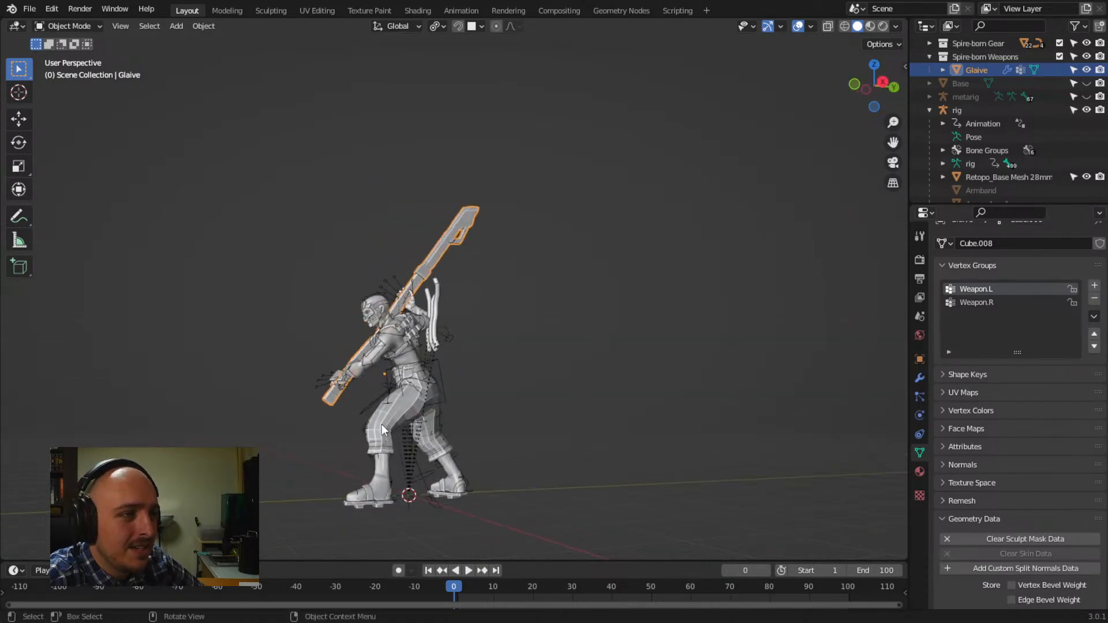
Inspect the posed figure up close and save the file
scroll(382, 424, up, 4)
click(361, 451)
middle_drag(388, 505, 498, 400)
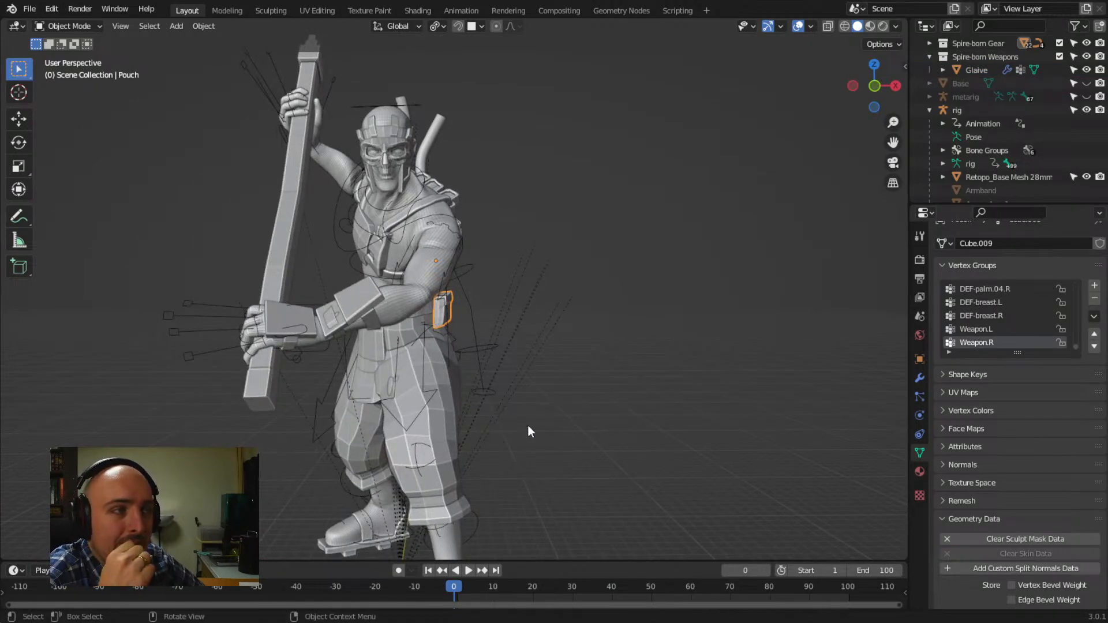
click(30, 9)
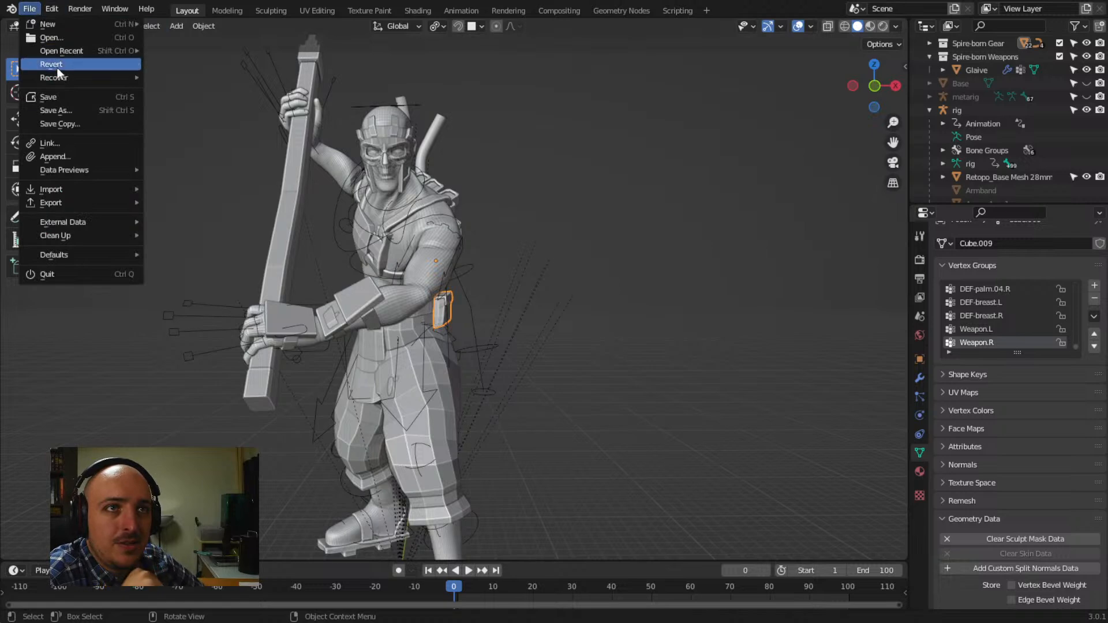
click(68, 98)
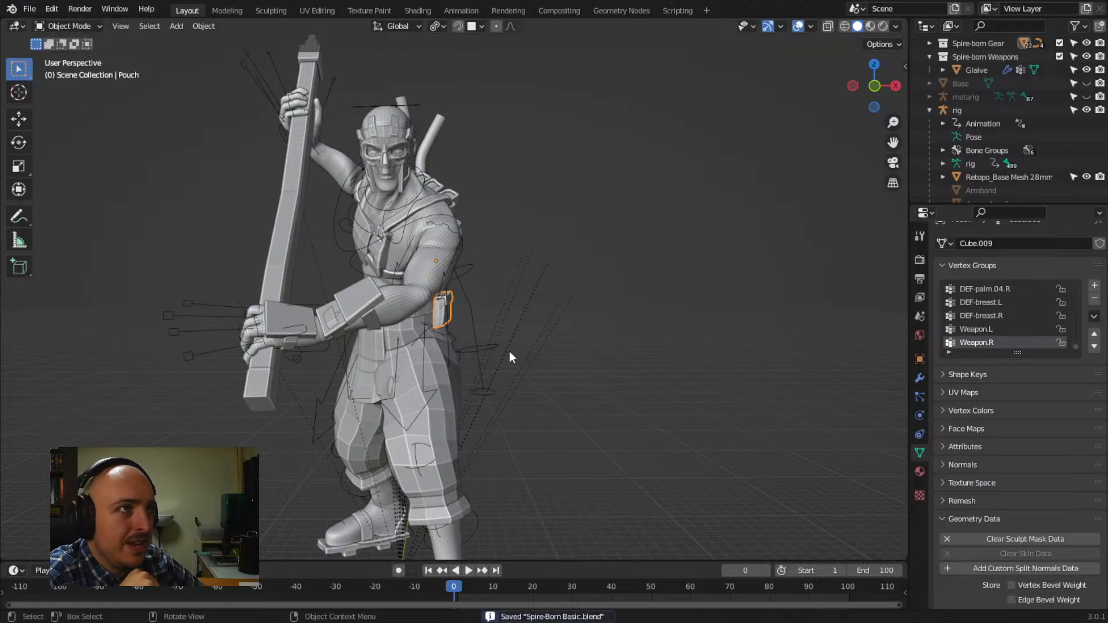
Put the Back Brace in Weight Paint mode and delete its Weapon.R and Weapon.L vertex groups
middle_drag(509, 351, 413, 365)
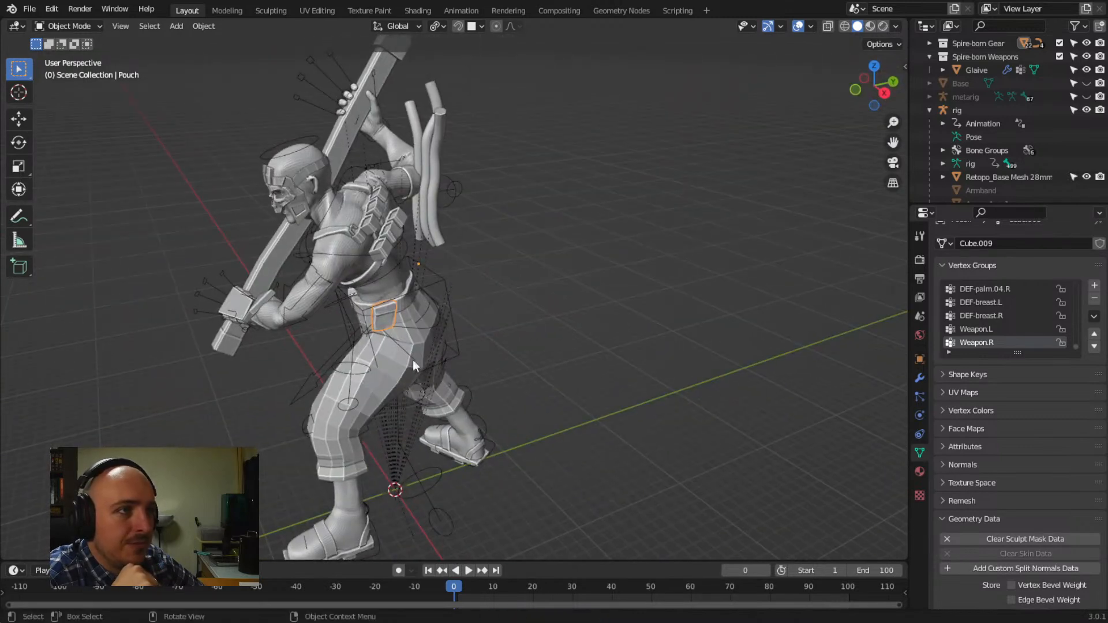
click(390, 248)
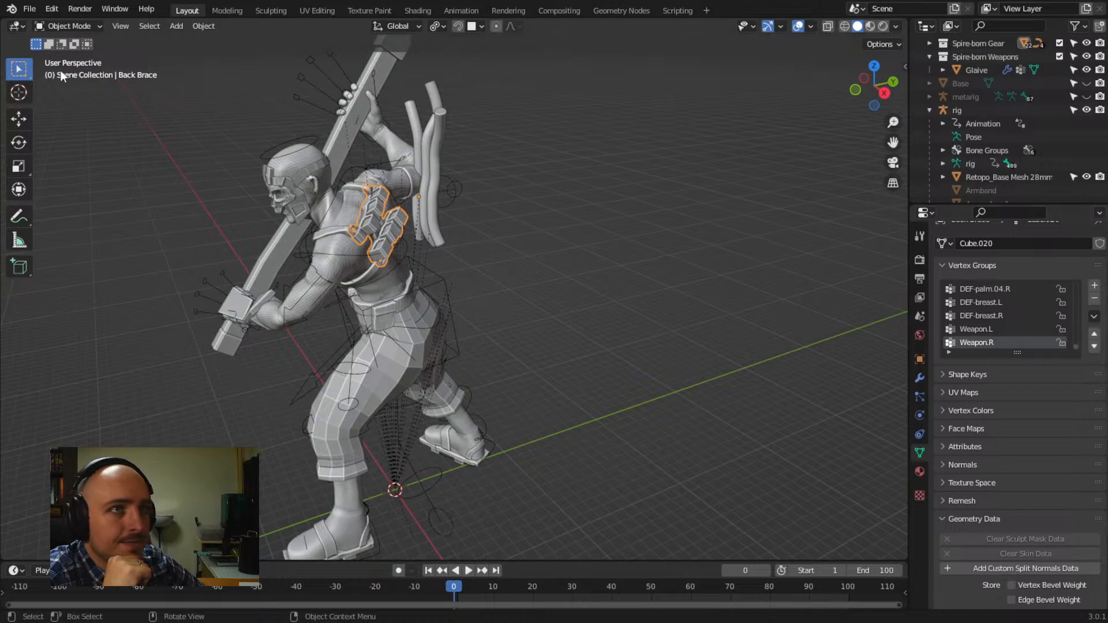
click(81, 27)
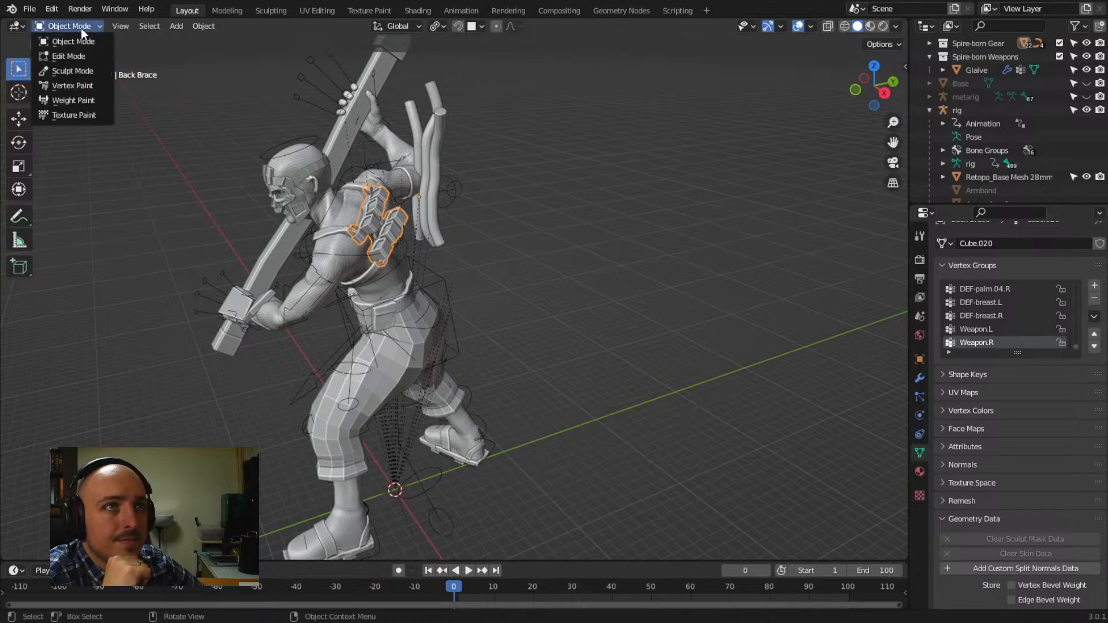
click(88, 105)
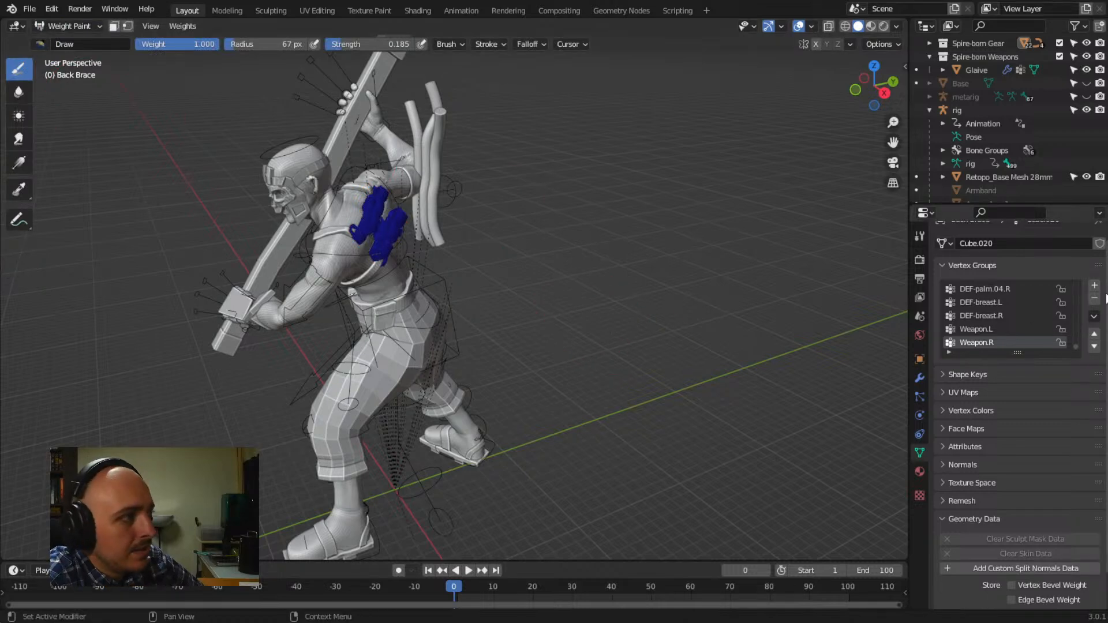
click(1097, 299)
click(1097, 299)
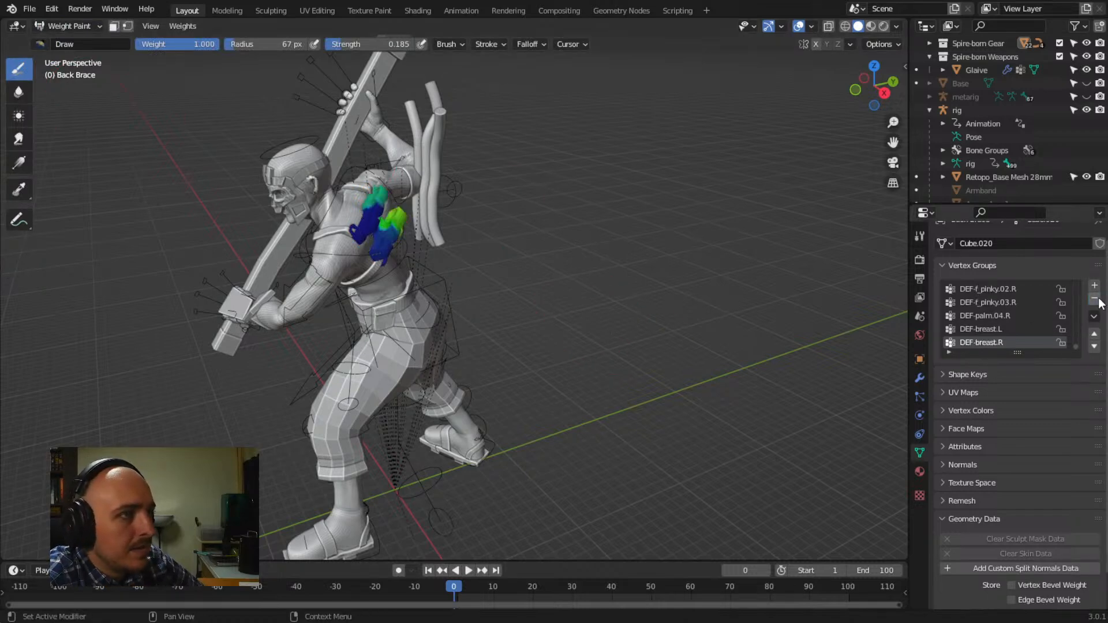
Check the Back Brace's weights in the DEF-breast.L, DEF-palm.04.R and DEF-f_pinky.03.R vertex groups
click(1038, 327)
click(1026, 317)
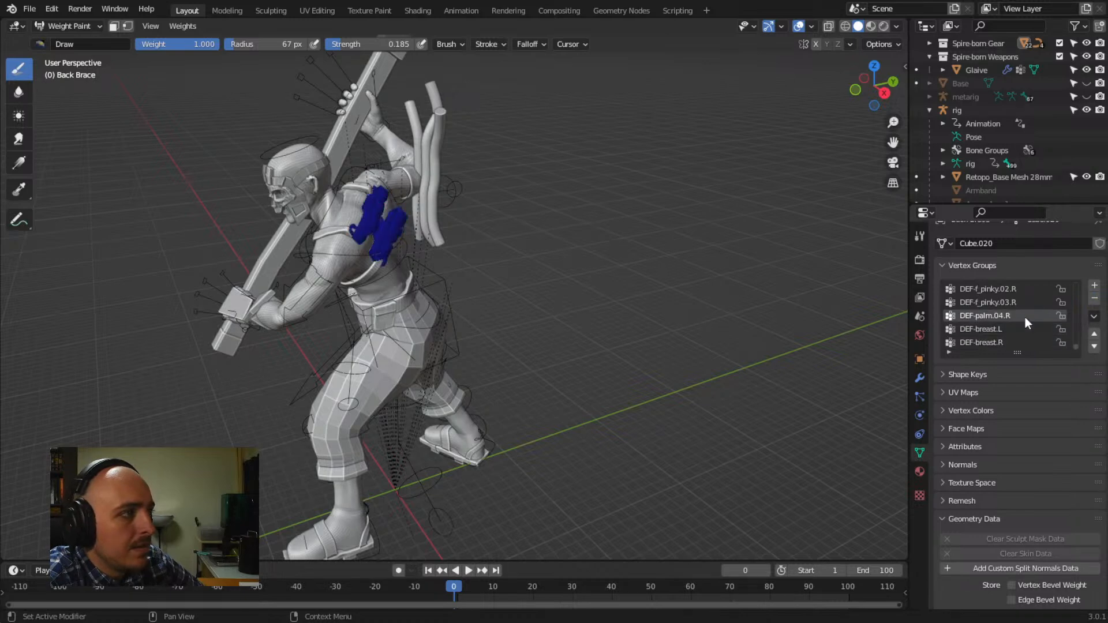
click(1023, 306)
Check the Back Brace's weights in the DEF-spine.004, DEF-spine.005 and DEF-spine.006 vertex groups
scroll(1023, 307, up, 10)
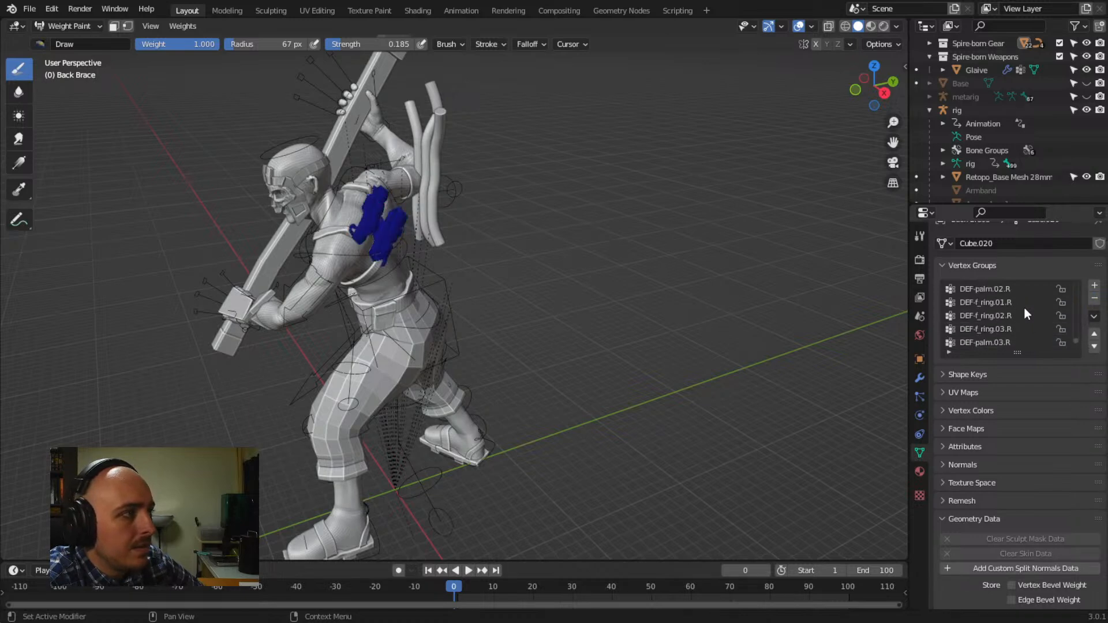
scroll(1027, 310, up, 10)
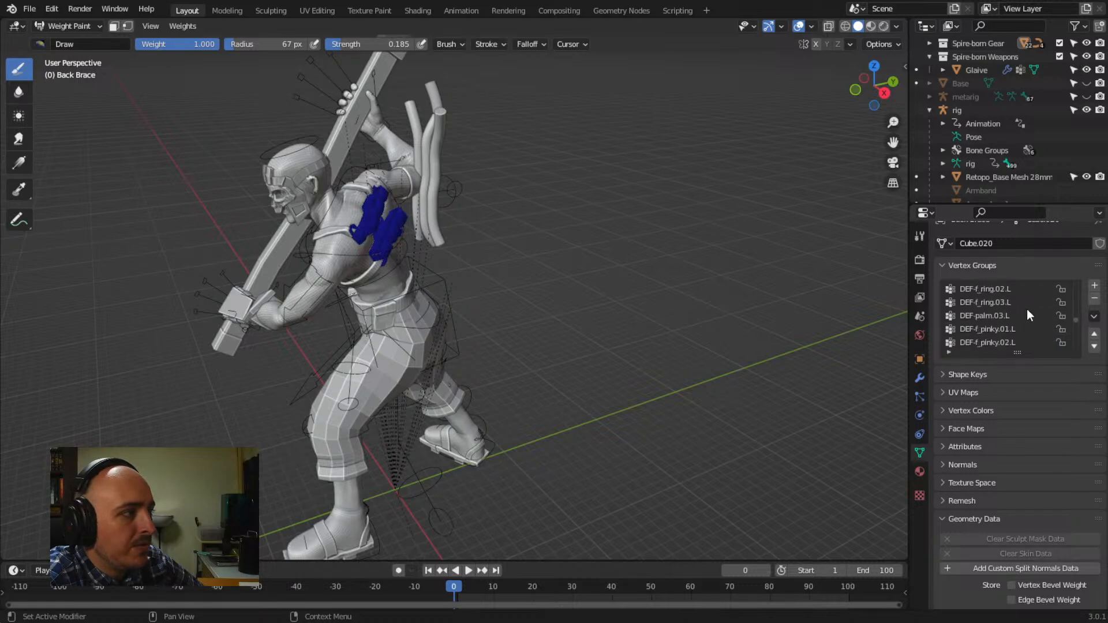
scroll(1027, 309, up, 15)
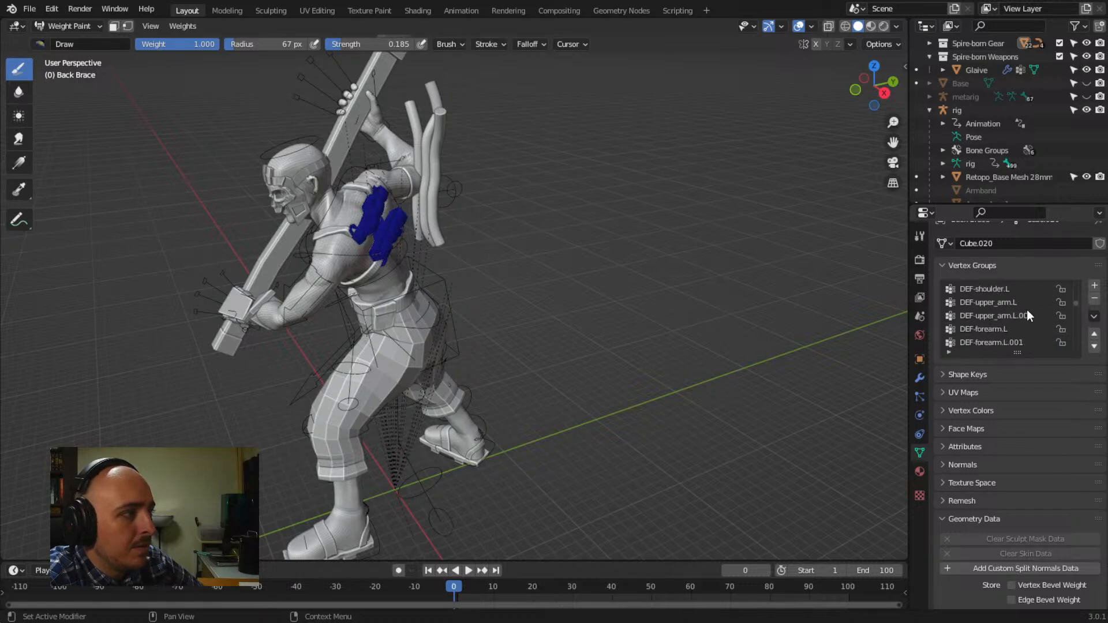
scroll(1024, 311, up, 8)
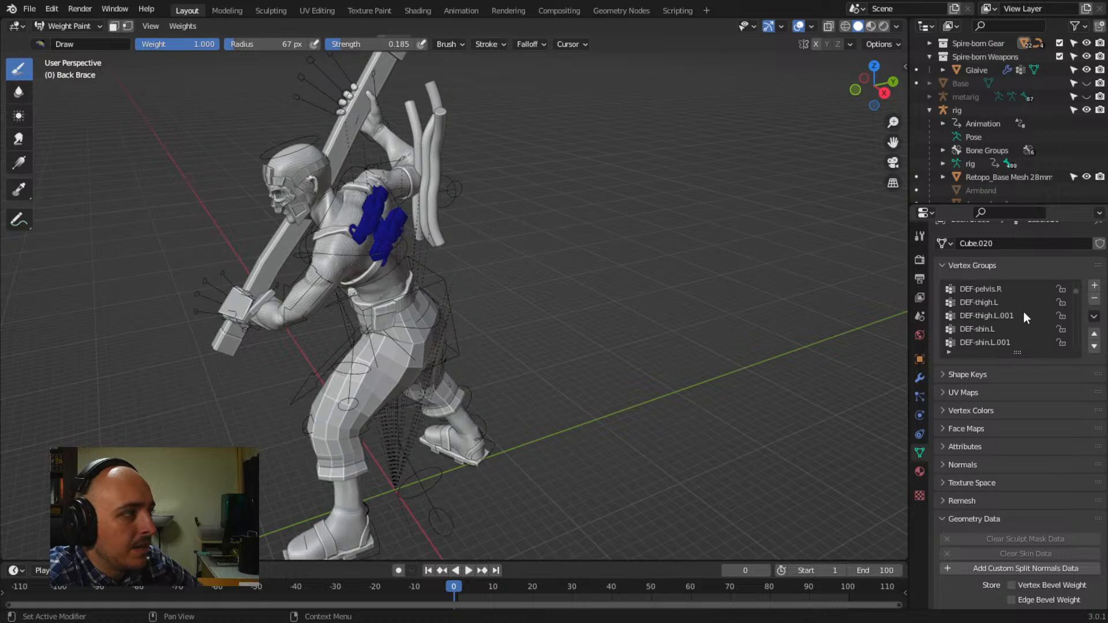
click(1018, 303)
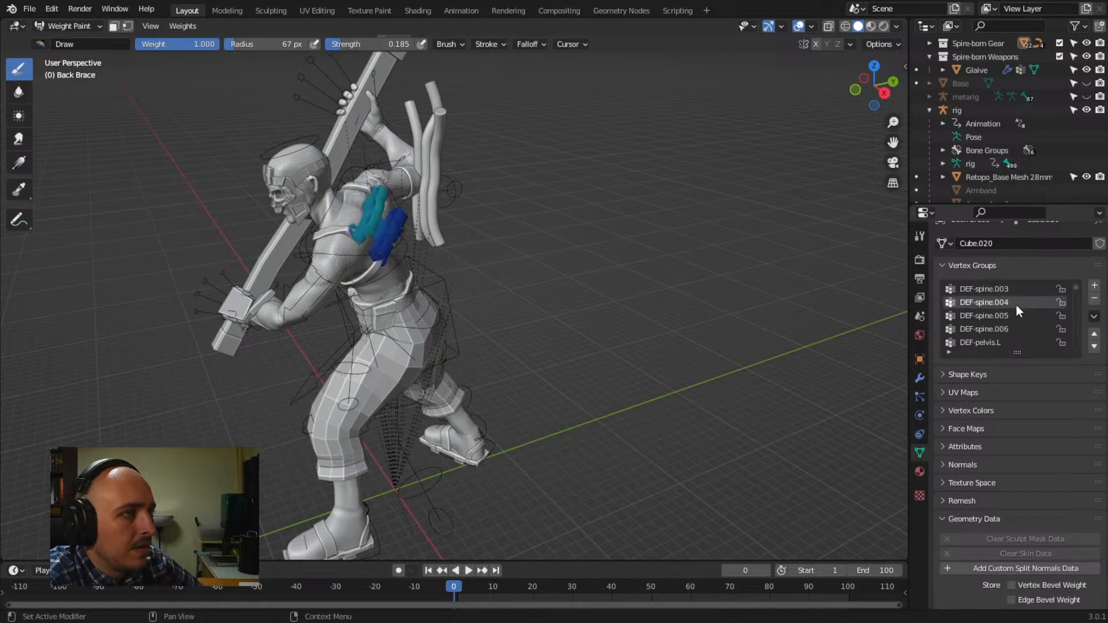
click(1017, 314)
click(1017, 329)
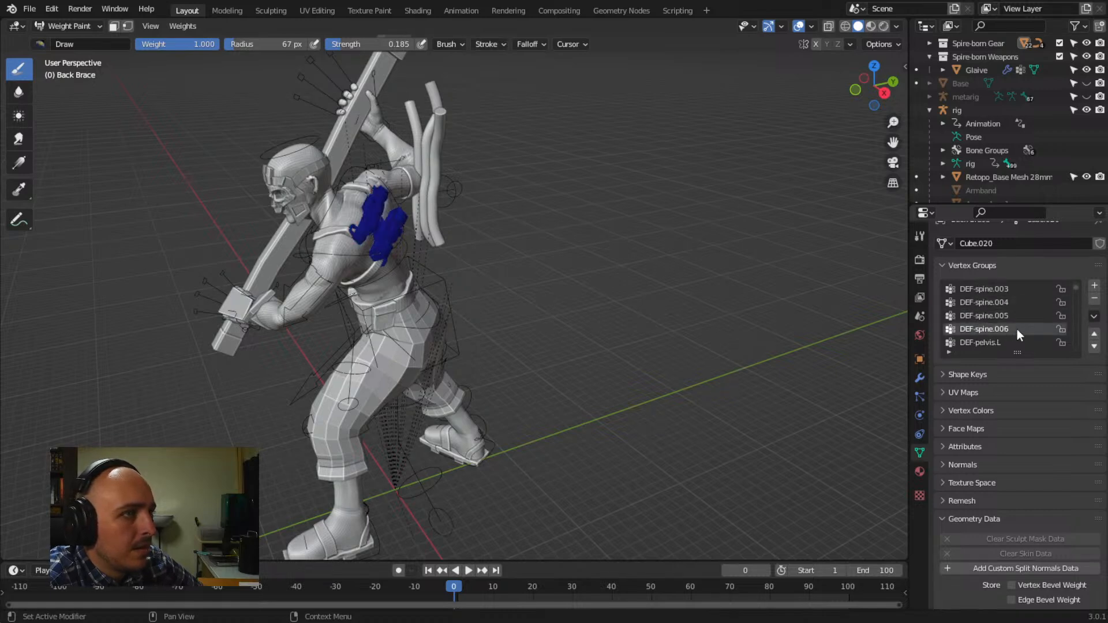
Check the Back Brace's weights in the DEF-spine.003, DEF-spine.002, DEF-spine and DEF-spine.001 vertex groups from several angles
click(1011, 292)
scroll(1011, 293, up, 1)
click(1011, 293)
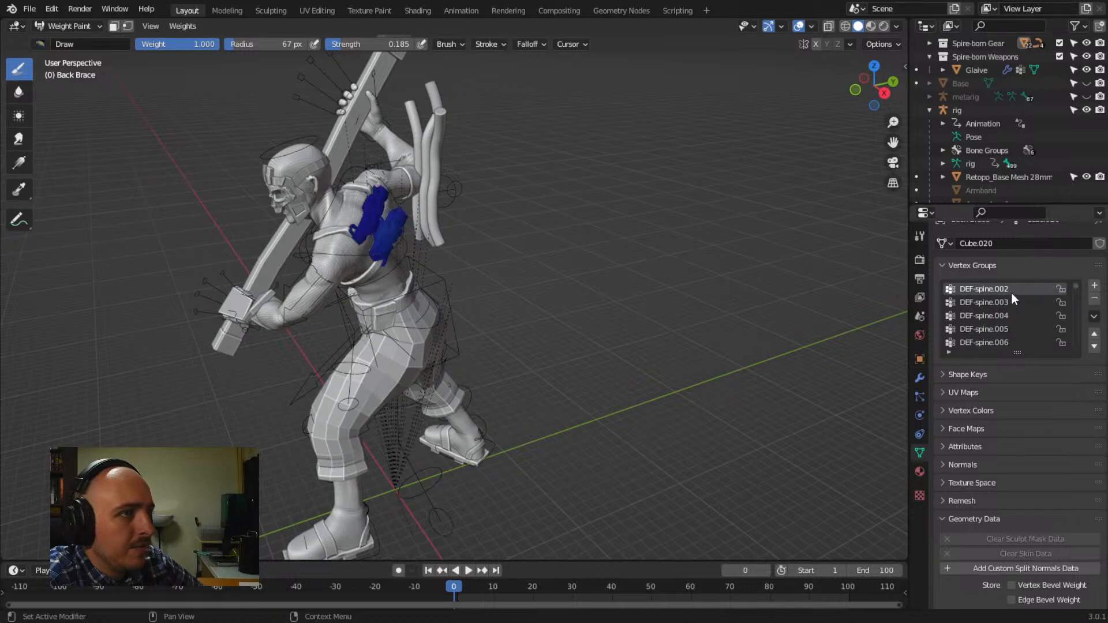
scroll(1011, 293, up, 2)
click(1012, 293)
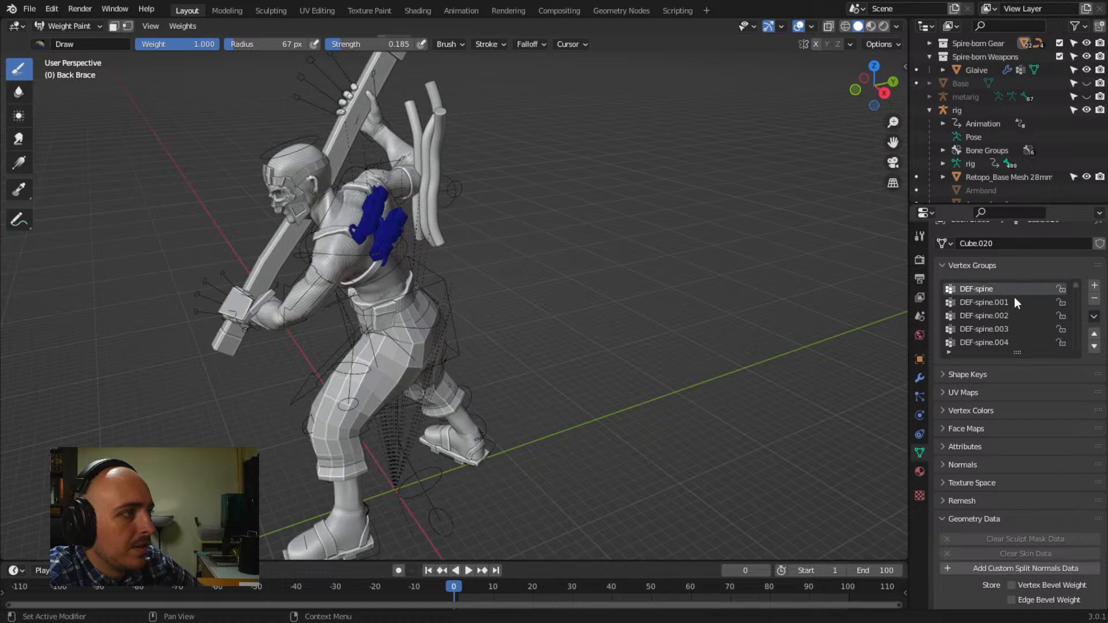
click(1015, 302)
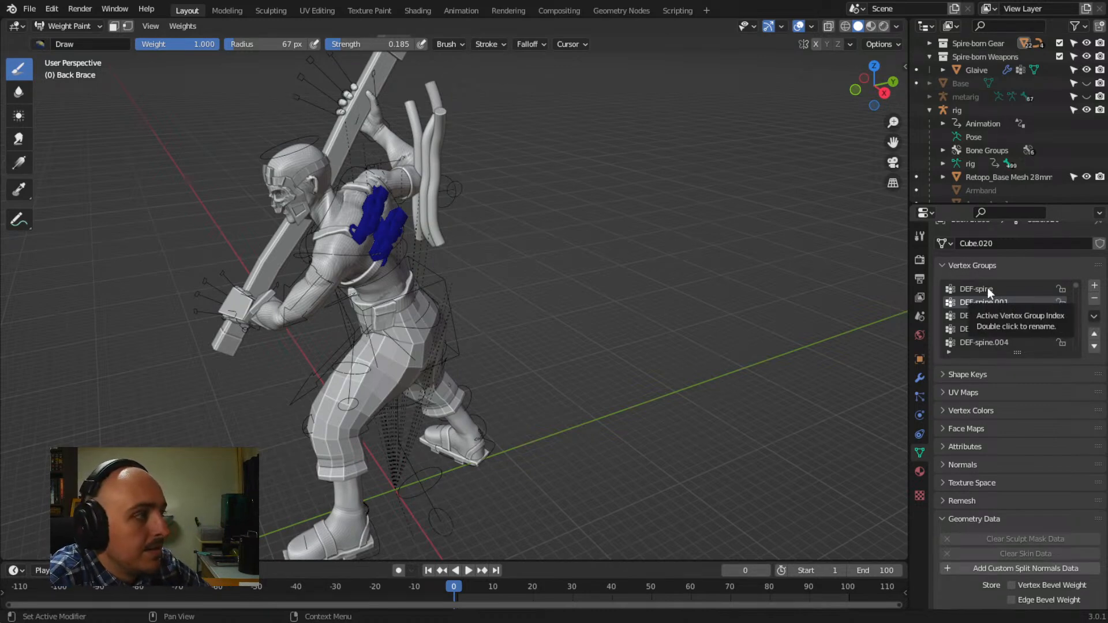
mouse_move(539, 277)
middle_down()
mouse_move(570, 279)
mouse_move(522, 240)
mouse_move(470, 235)
mouse_move(566, 266)
middle_up()
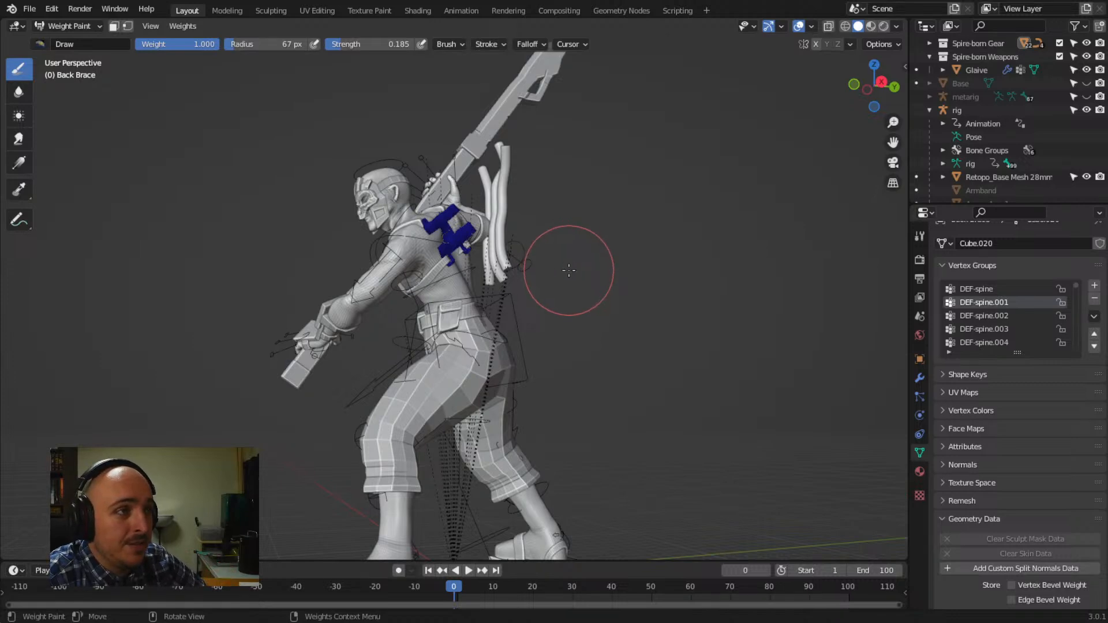
mouse_move(566, 267)
middle_down()
mouse_move(532, 325)
mouse_move(554, 320)
middle_up()
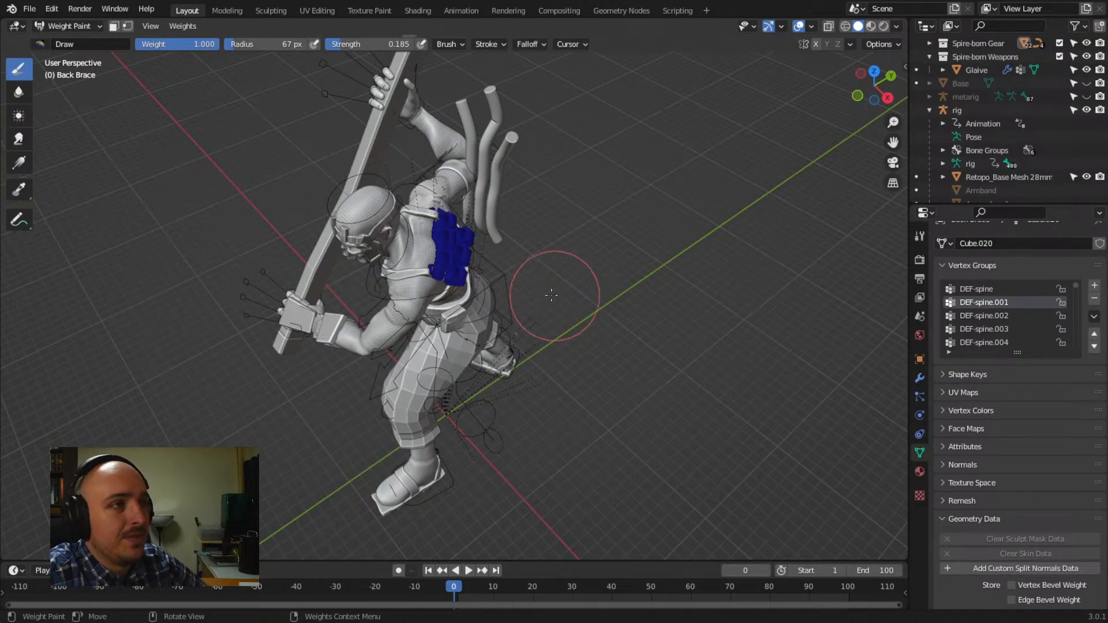
middle_drag(554, 295, 358, 116)
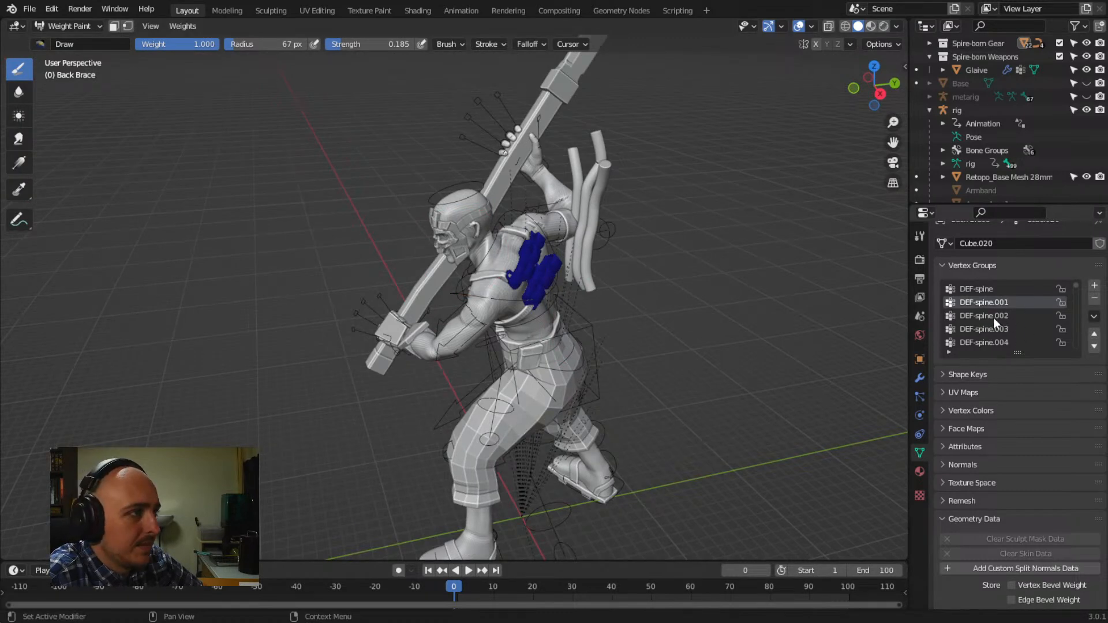
Delete the DEF-spine and DEF-spine.001 vertex groups from the Back Brace
click(1030, 288)
click(1094, 300)
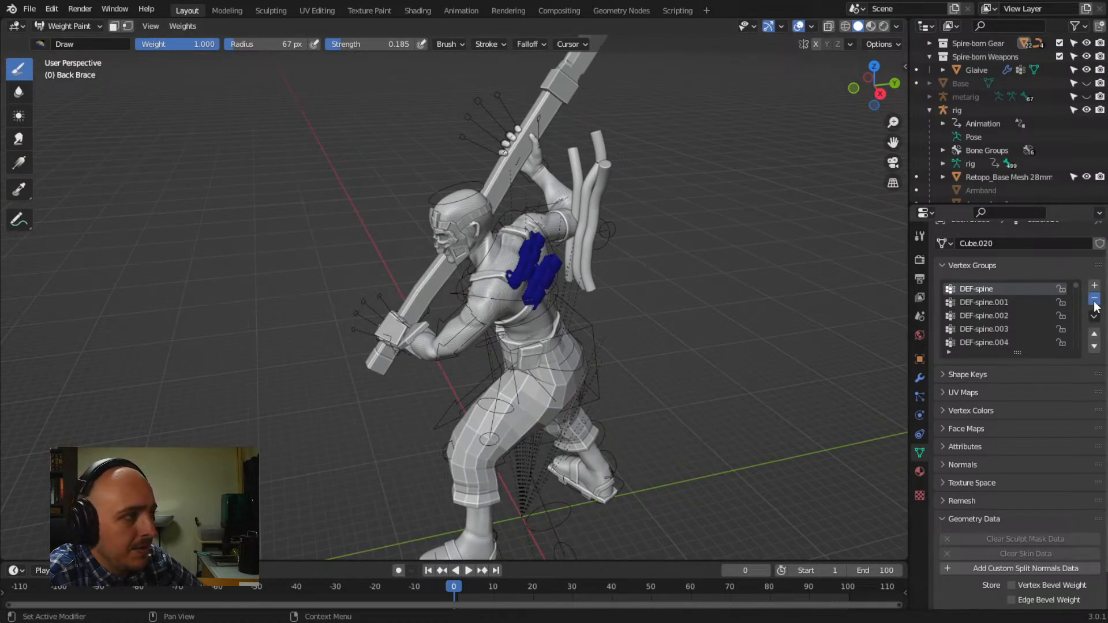
click(1095, 300)
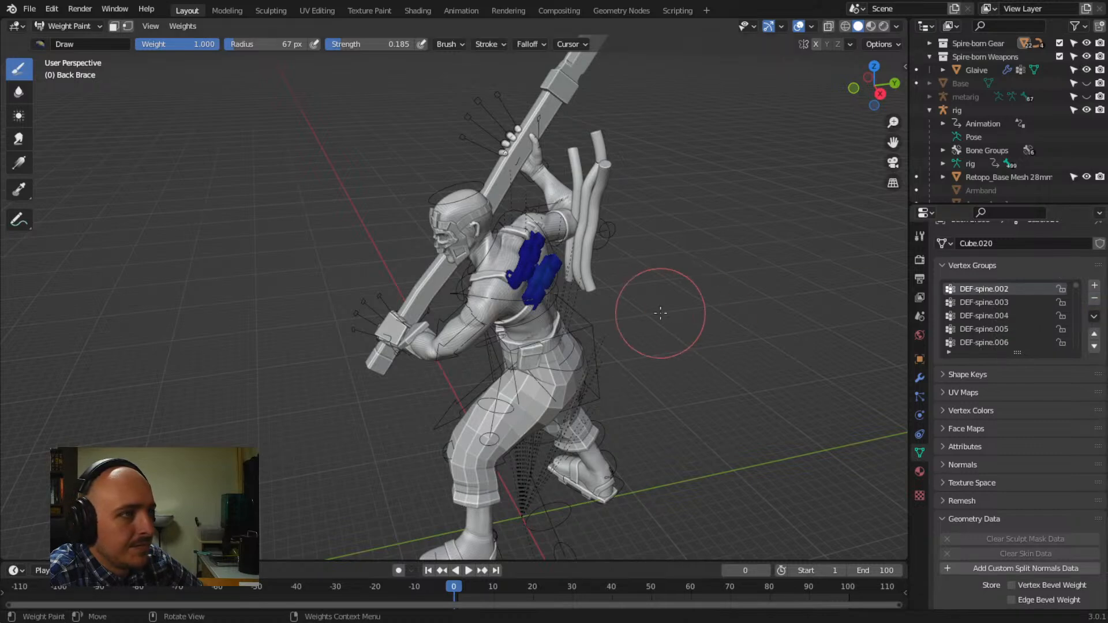
Switch the Back Brace from Weight Paint back to Object Mode and view the posed figure from the front
click(30, 9)
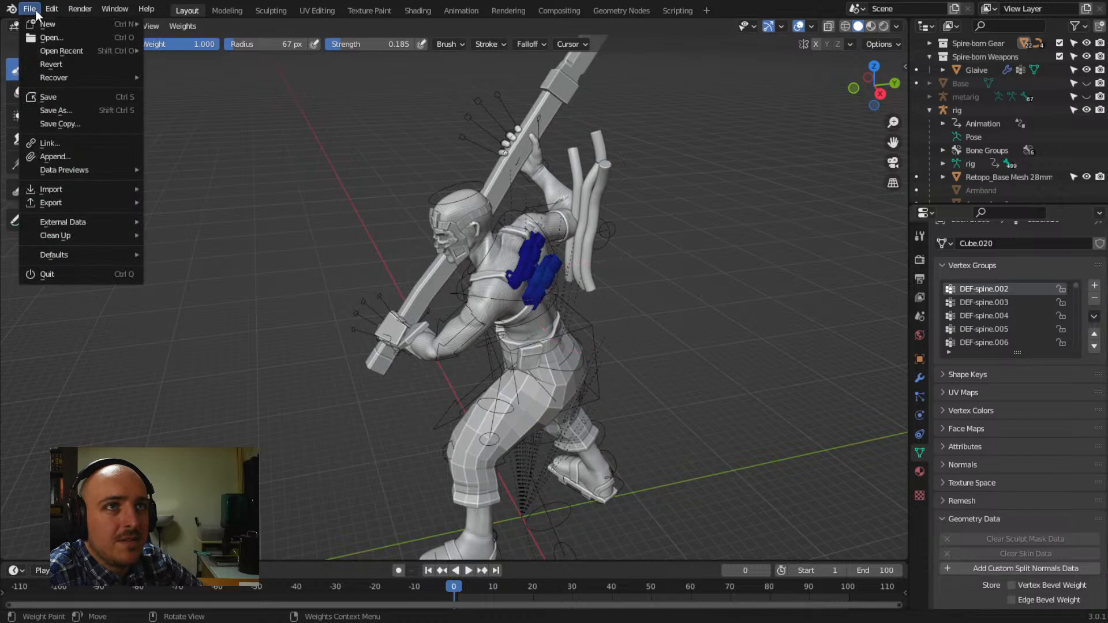
click(92, 26)
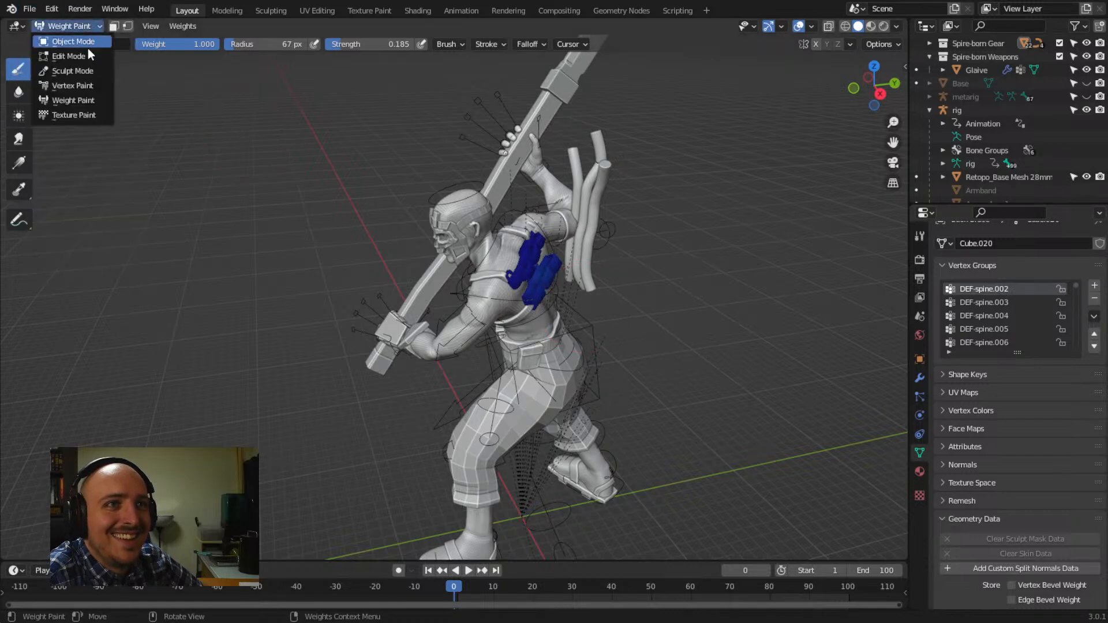
click(87, 42)
middle_drag(404, 134, 601, 261)
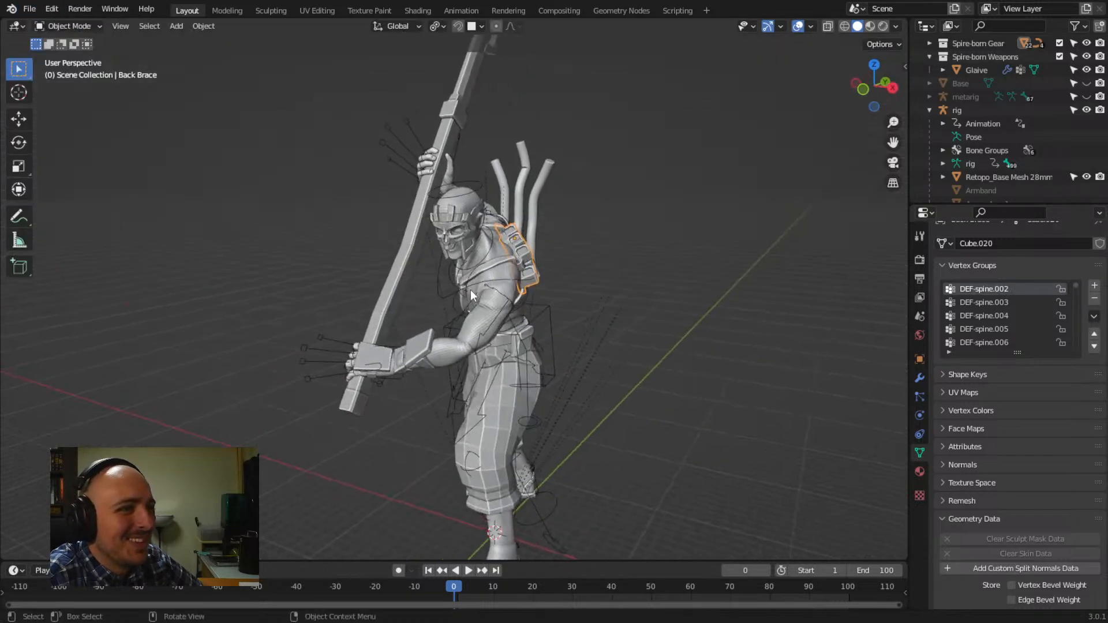
middle_drag(470, 289, 569, 274)
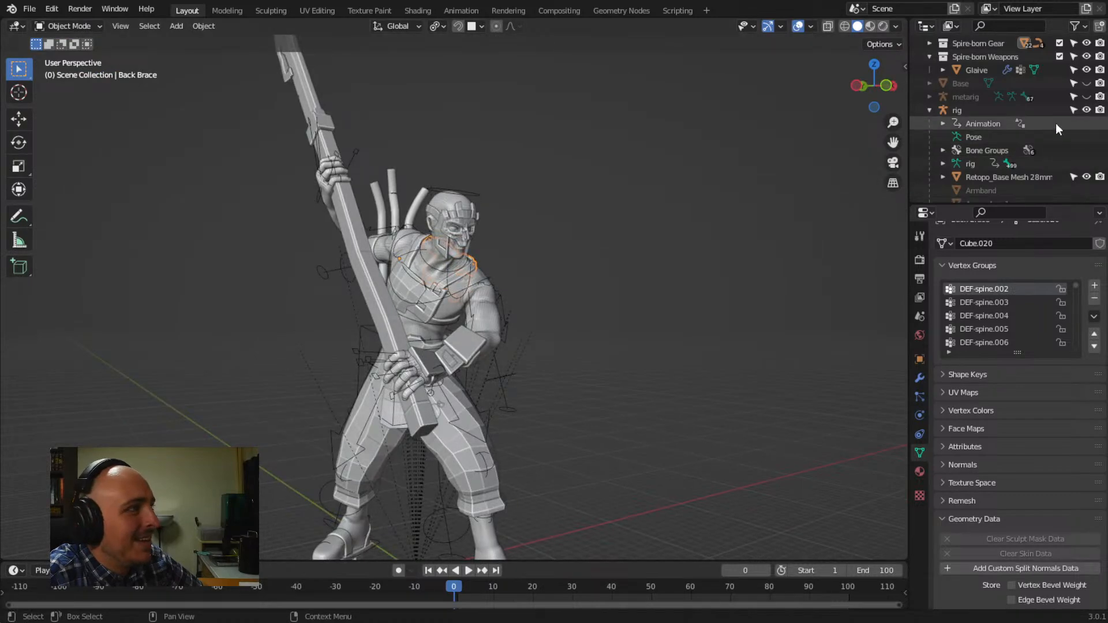
Unhide the metarig, enter its Edit Mode and inspect the bone properties of the mid-back spine bone
click(1086, 96)
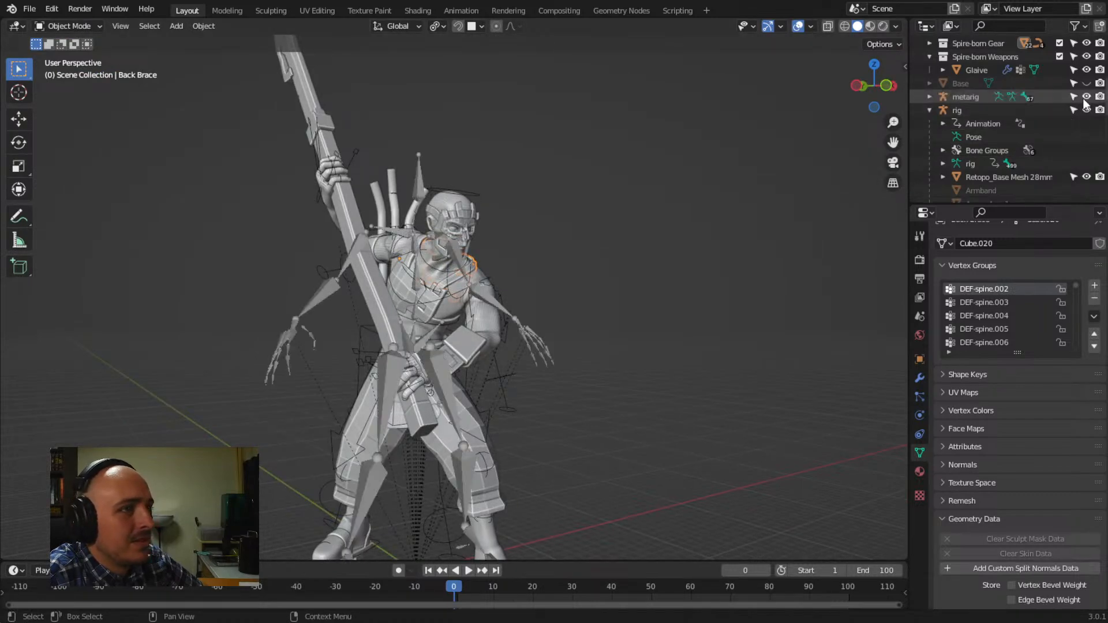
middle_drag(593, 255, 517, 292)
click(520, 292)
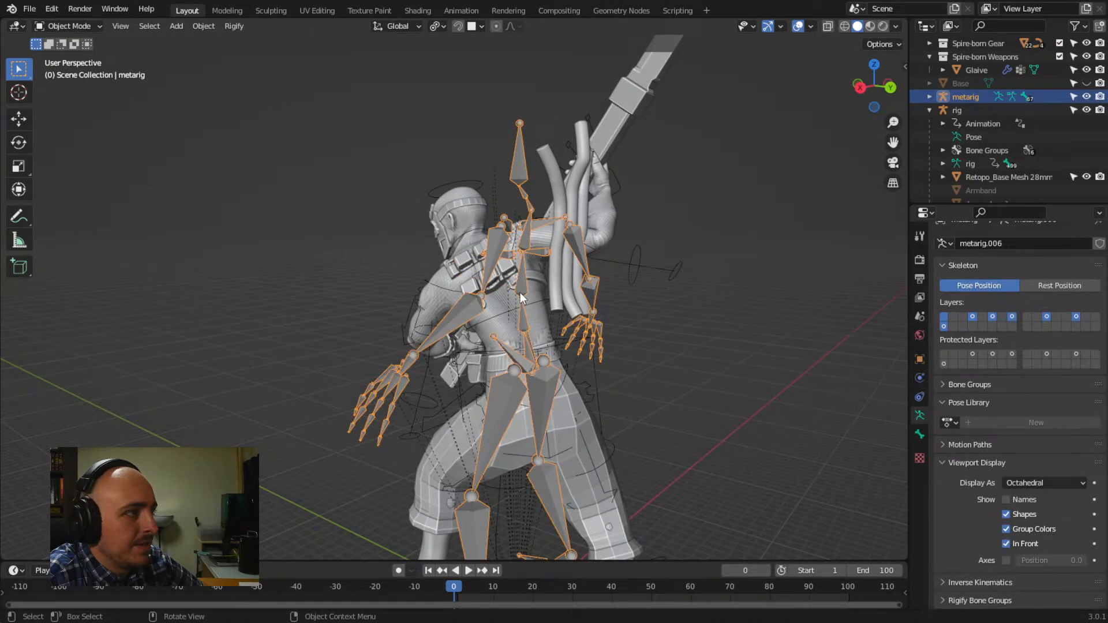
click(520, 292)
click(520, 293)
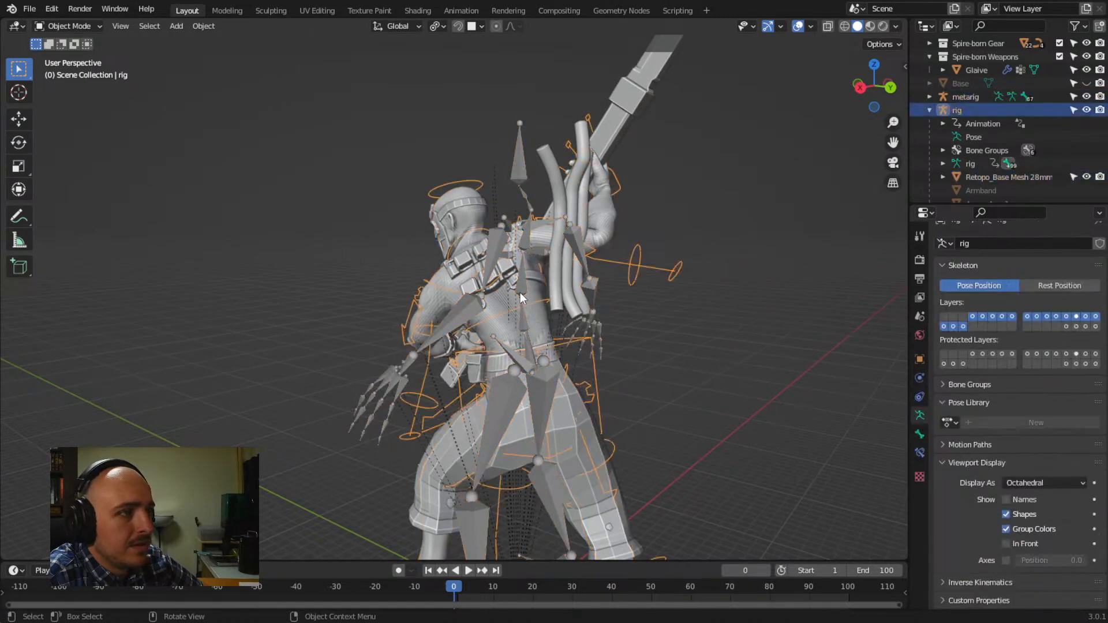
click(522, 284)
key(Tab)
click(522, 289)
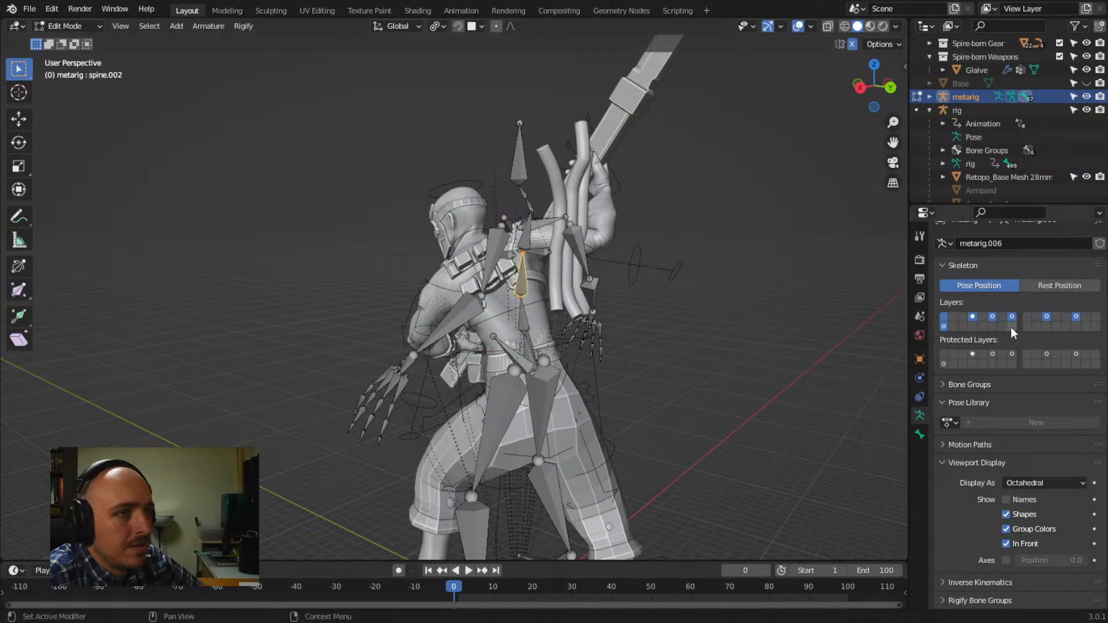
scroll(953, 369, up, 1)
click(920, 433)
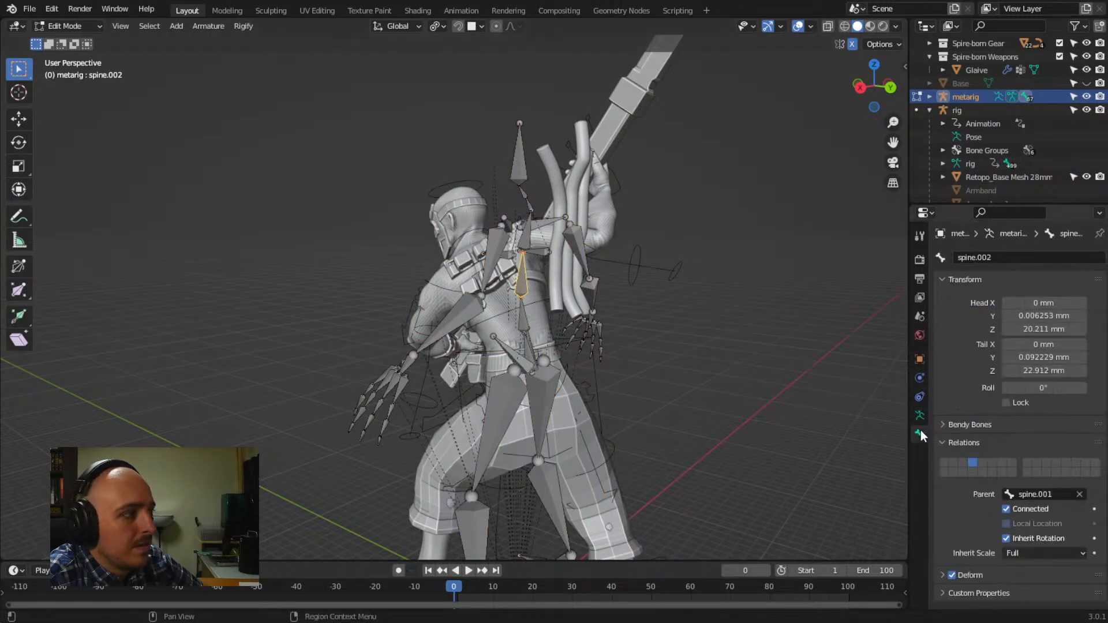
middle_drag(518, 269, 540, 280)
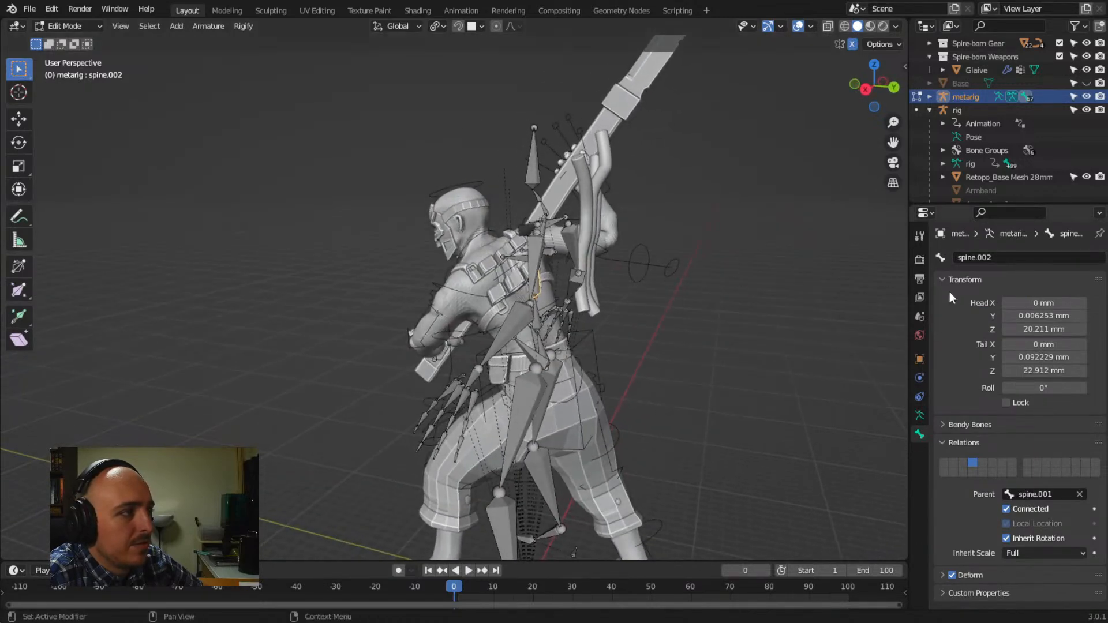
Hide the metarig, select the rig in the scene hierarchy and show the armature data settings
click(1087, 96)
click(1031, 109)
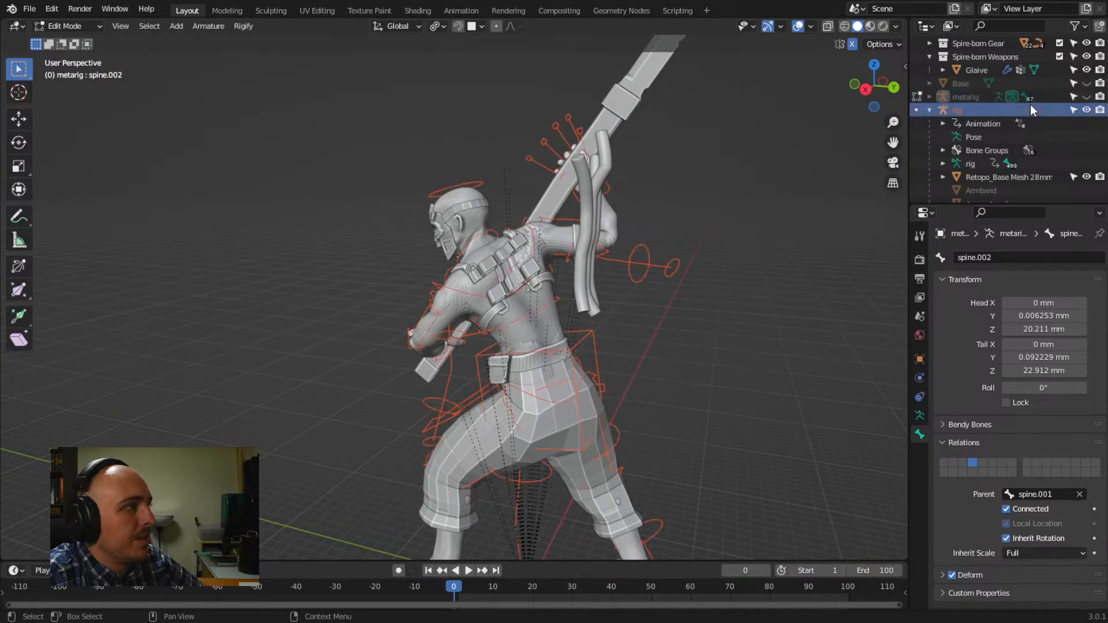
click(920, 416)
middle_drag(458, 337, 527, 330)
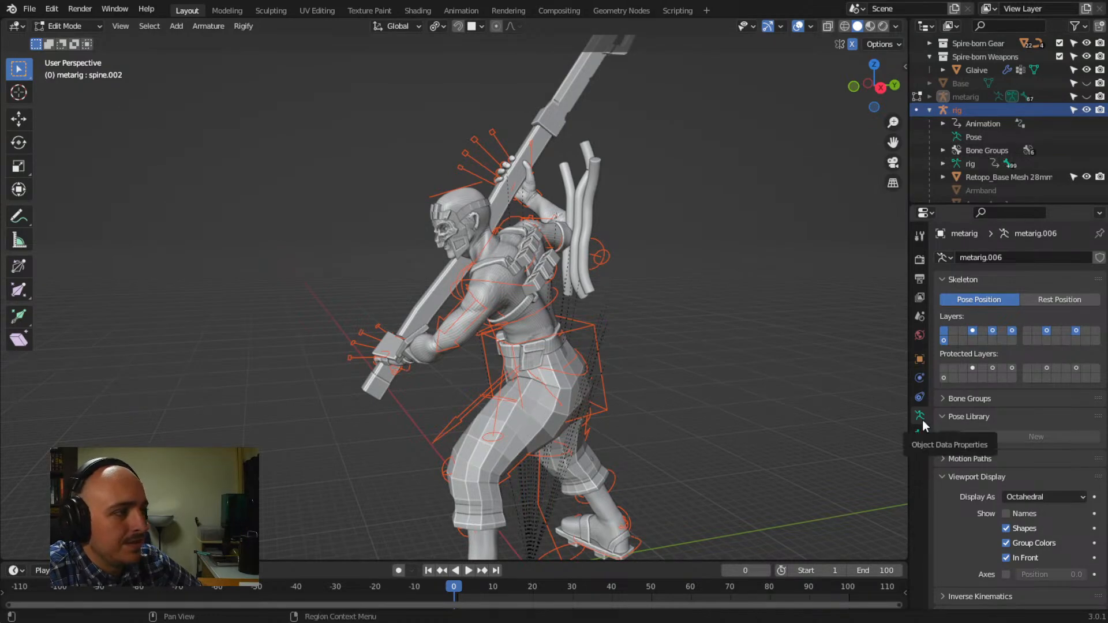
Set the active metarig armature to Rest Position and switch it to Pose Mode
click(1055, 299)
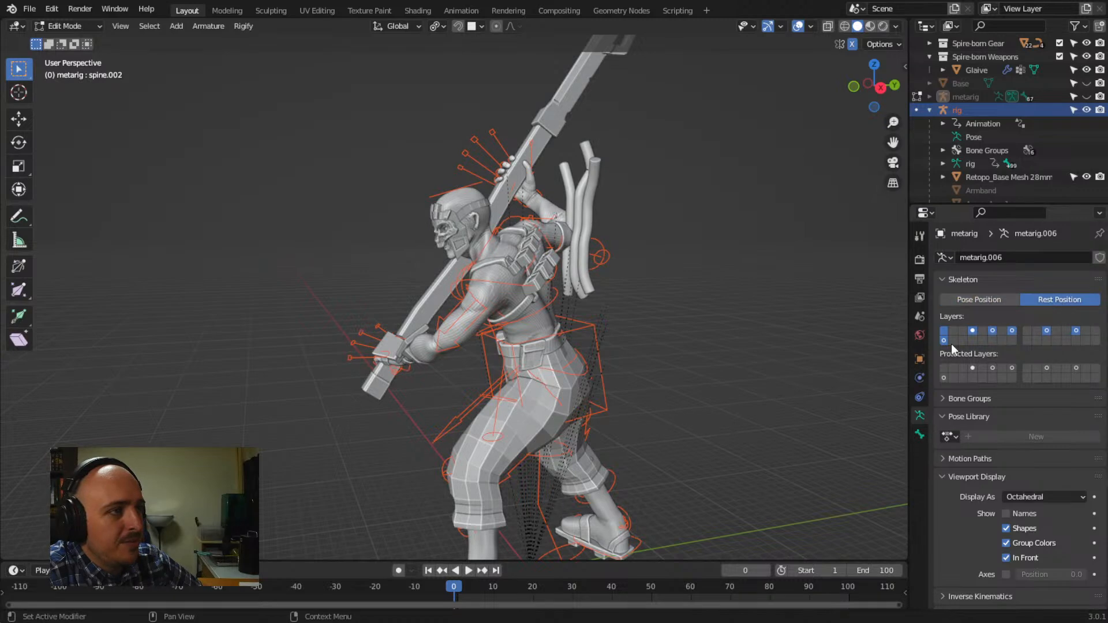
middle_drag(610, 373, 565, 396)
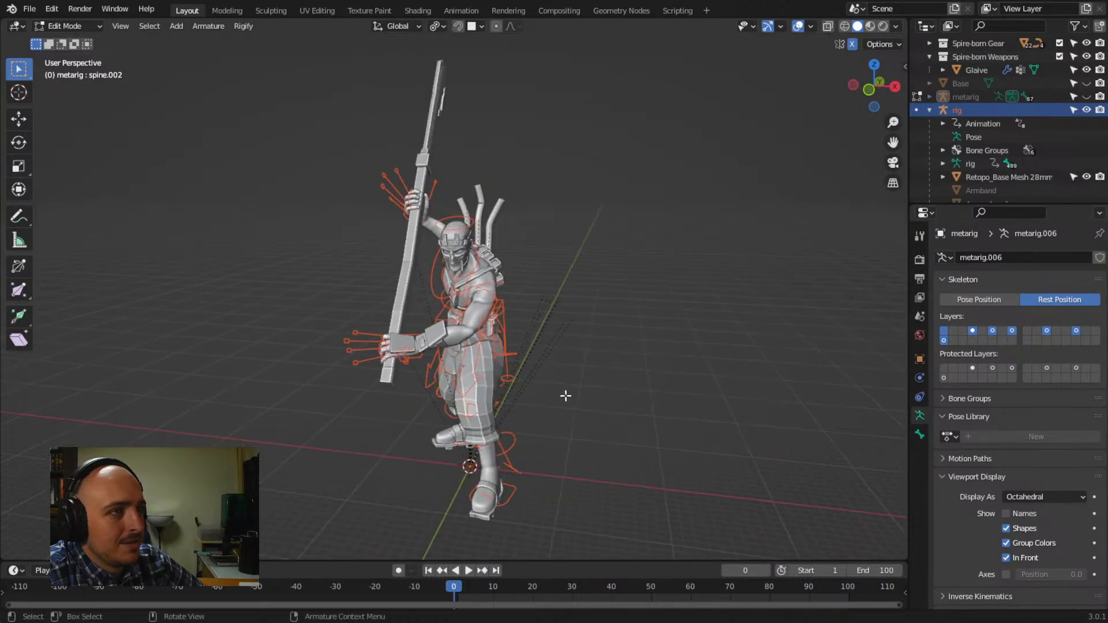
click(92, 28)
click(83, 70)
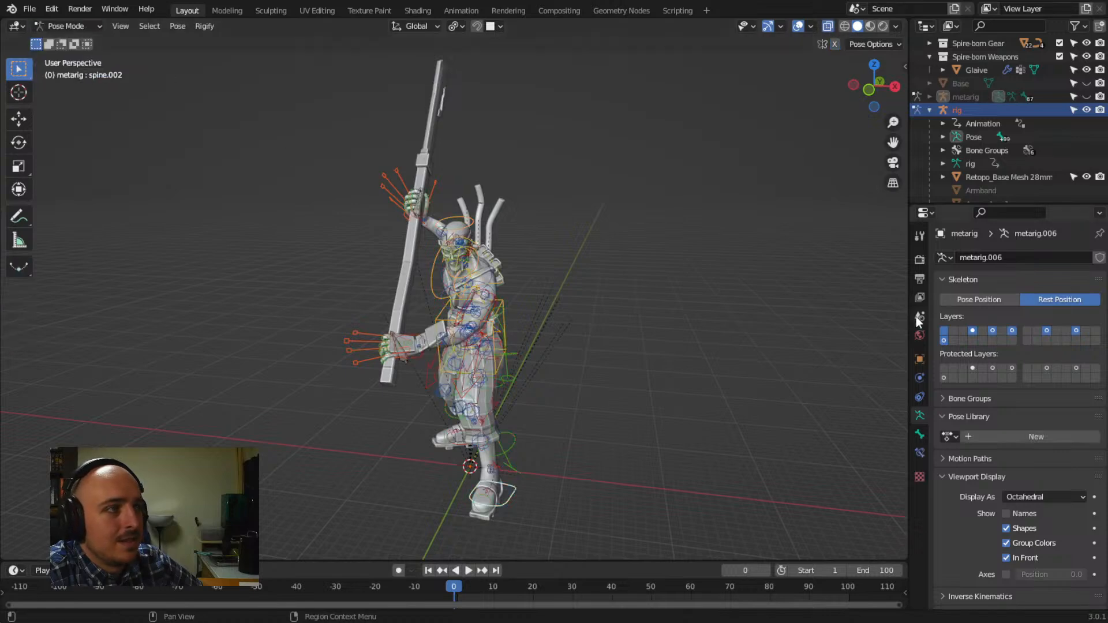
Try switching the metarig between Pose Position and Rest Position, ending in Pose Position, and toggle the rig's visibility off and on
click(1013, 300)
click(1059, 299)
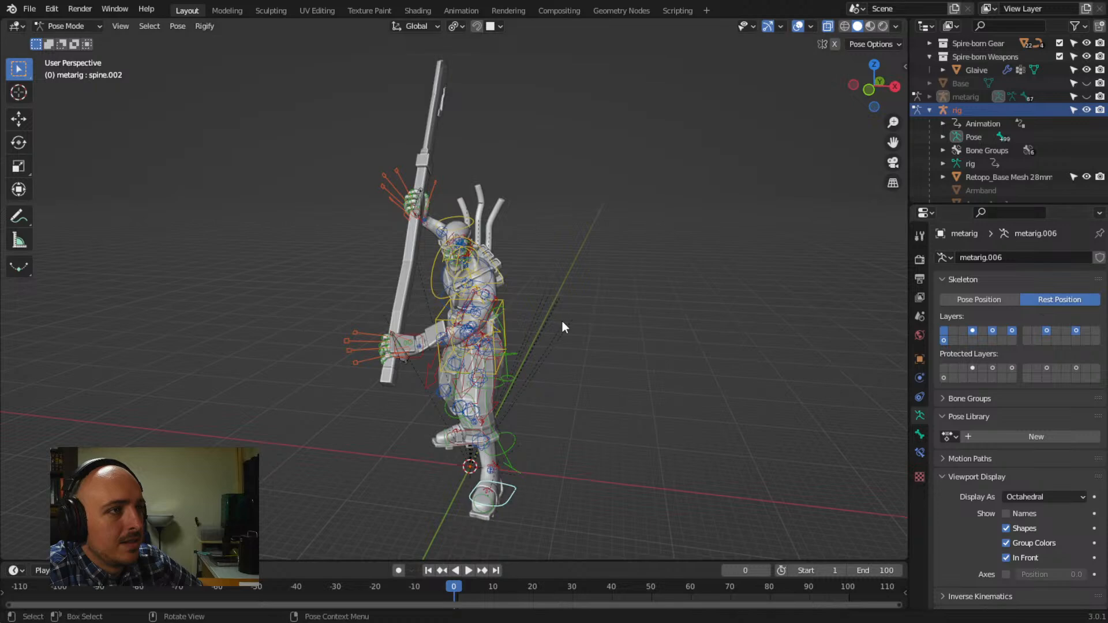
middle_drag(562, 321, 542, 318)
click(968, 300)
click(1065, 298)
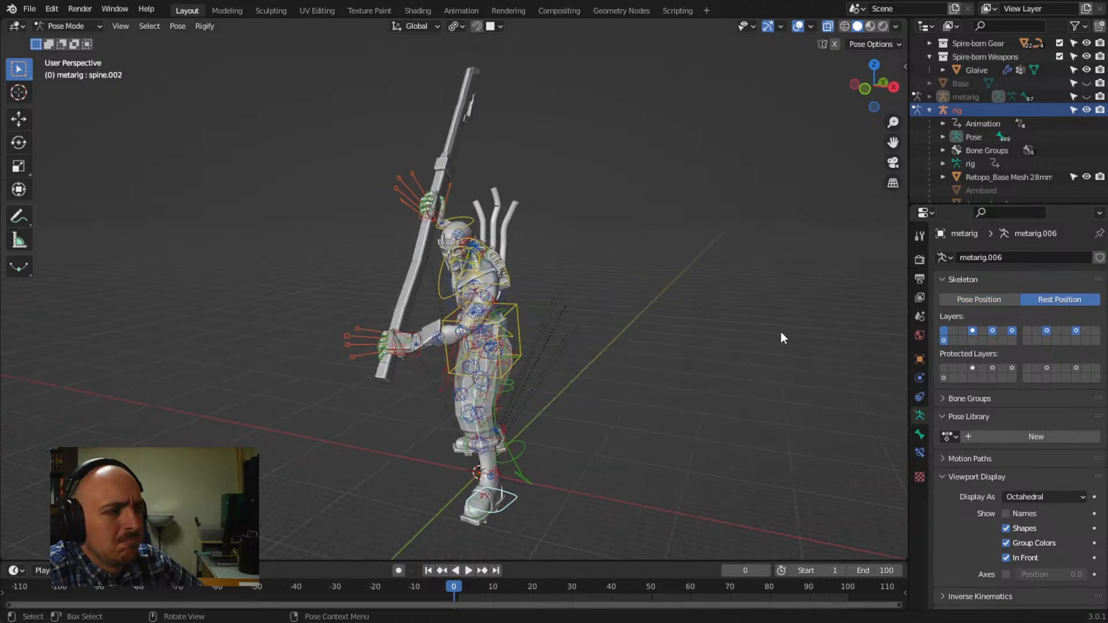
middle_drag(671, 341, 601, 346)
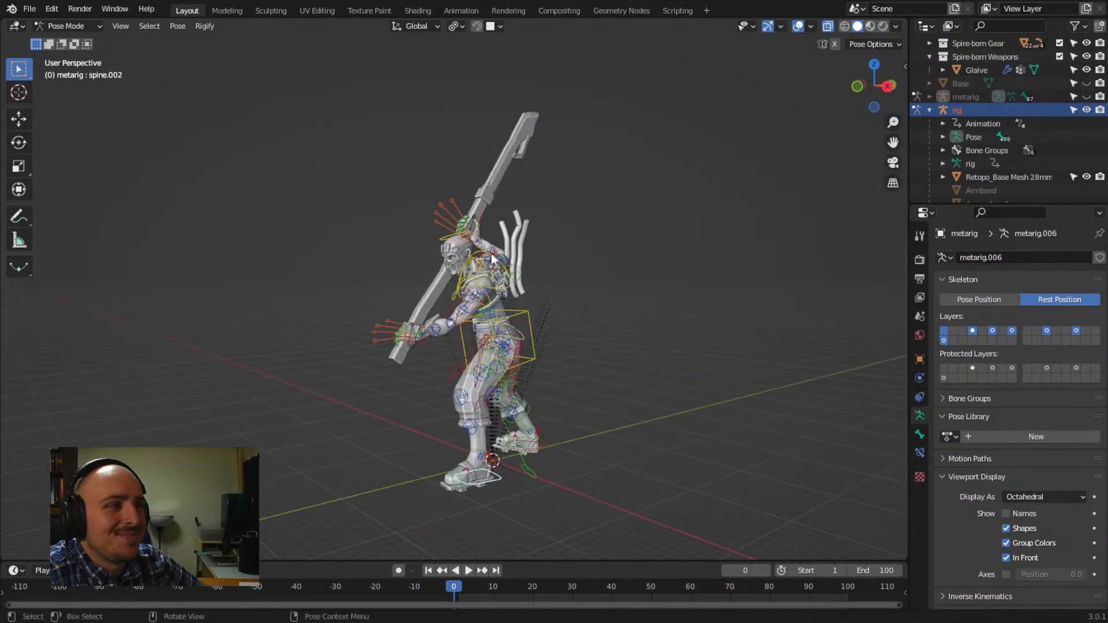
click(989, 302)
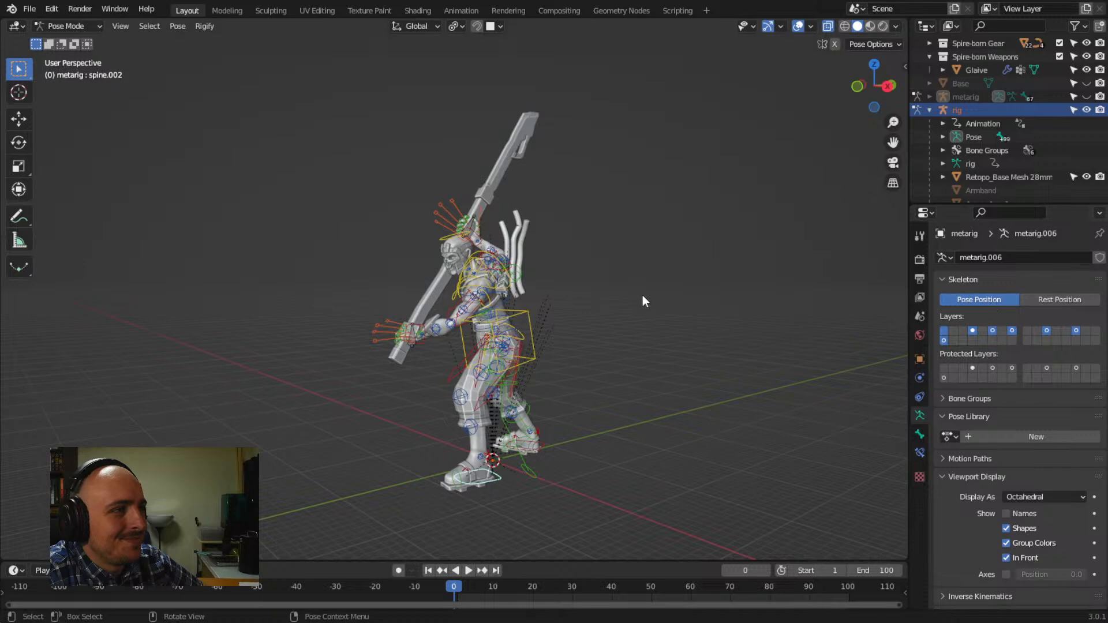
middle_drag(642, 296, 738, 307)
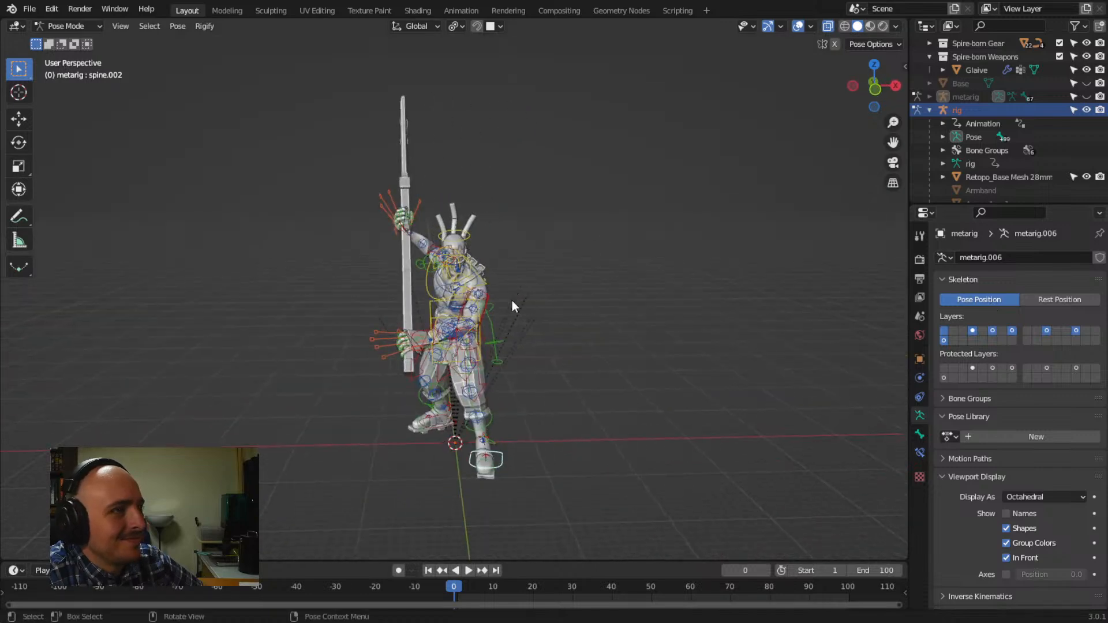
click(1086, 110)
click(1087, 109)
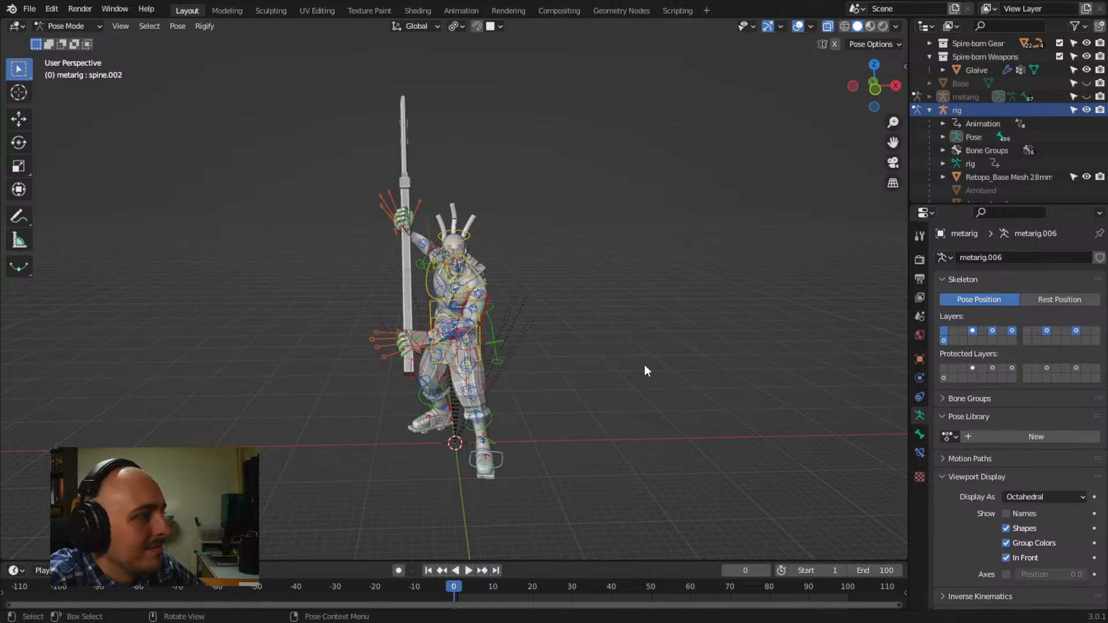
Return to Object Mode, select the character's rig and set its armature to Rest Position
click(97, 26)
click(57, 40)
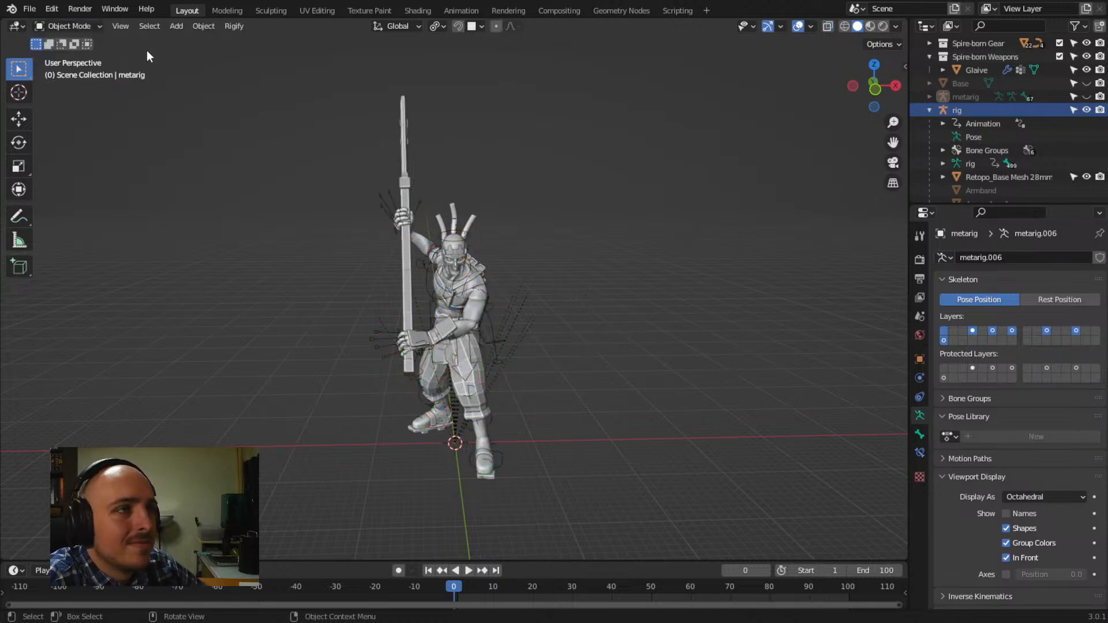
click(494, 324)
click(1048, 299)
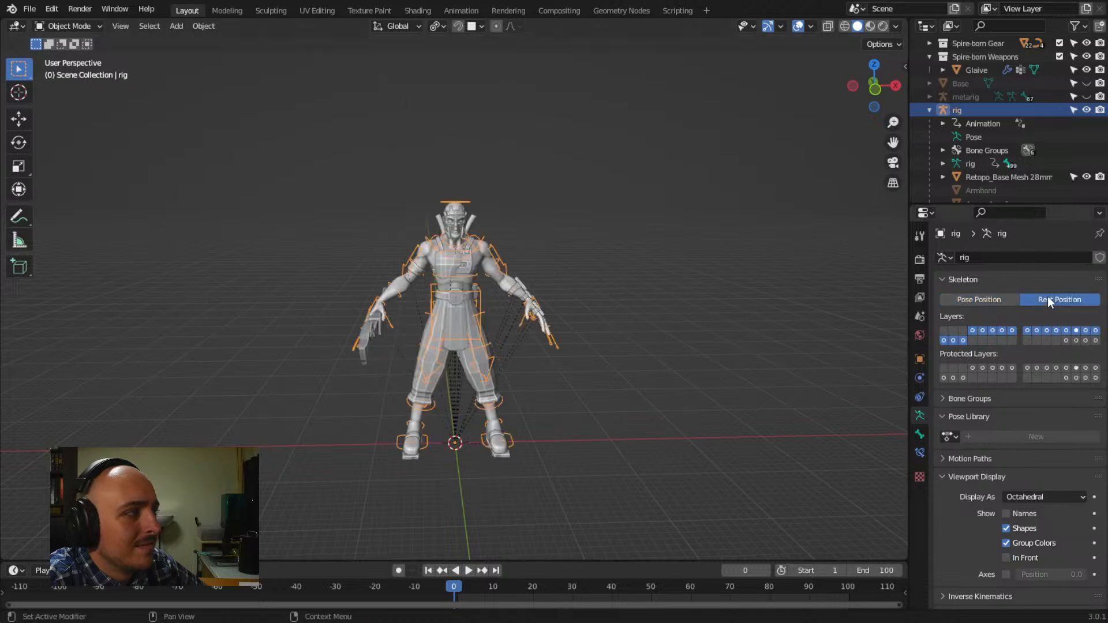
middle_drag(630, 256, 431, 240)
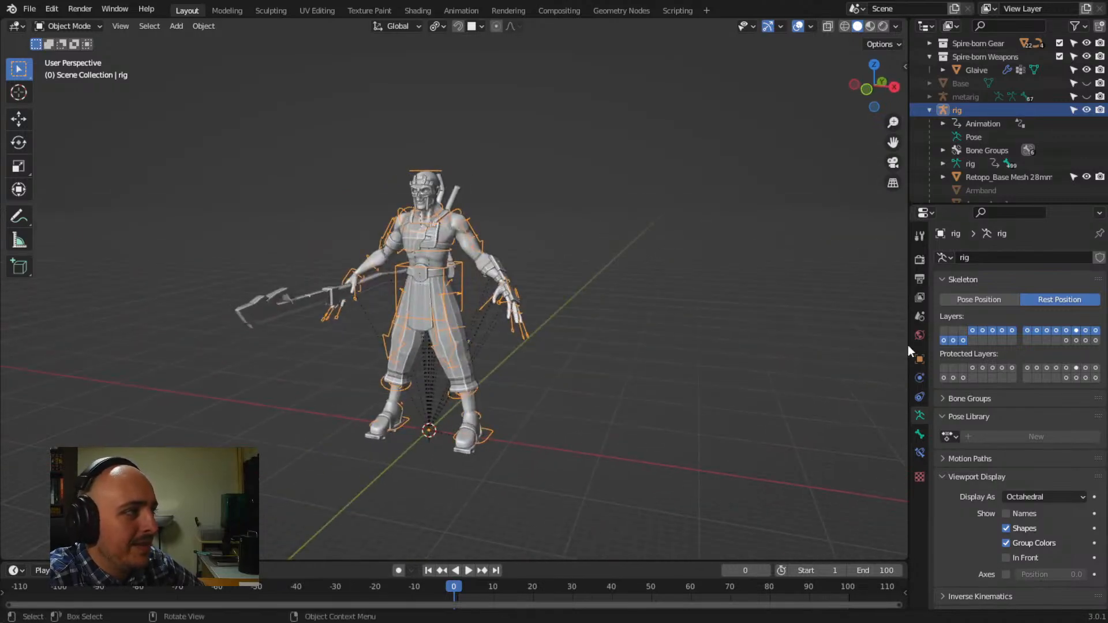
Compare the rig in Pose Position and Rest Position, leaving it in Rest Position, and briefly toggle the Base object's visibility
click(977, 301)
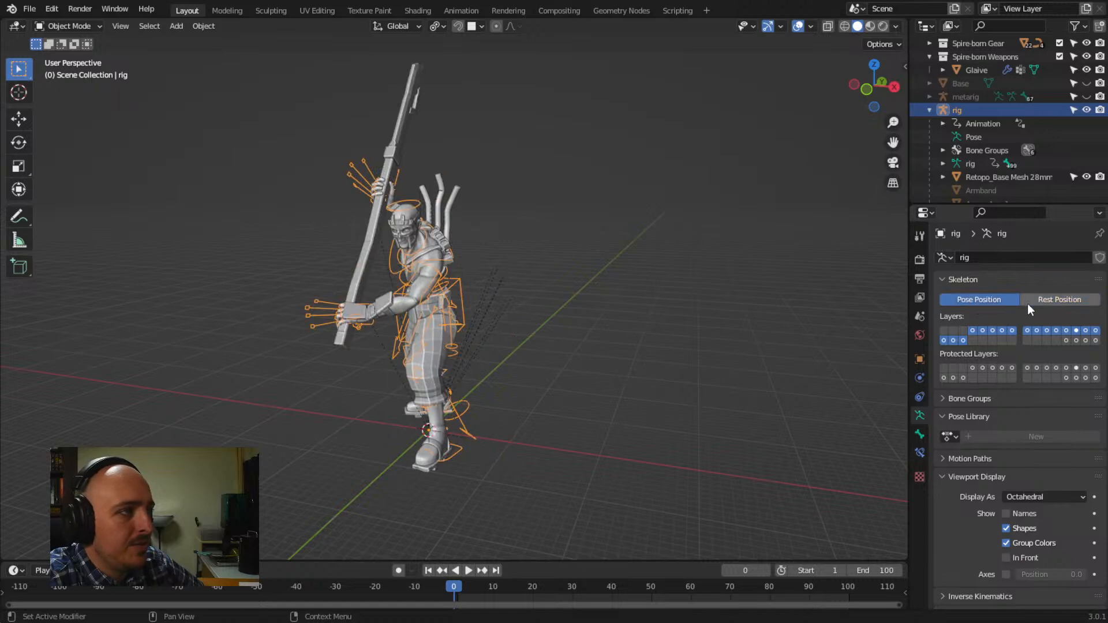
click(1056, 301)
middle_drag(369, 282, 451, 340)
shift+middle_drag(521, 356, 682, 260)
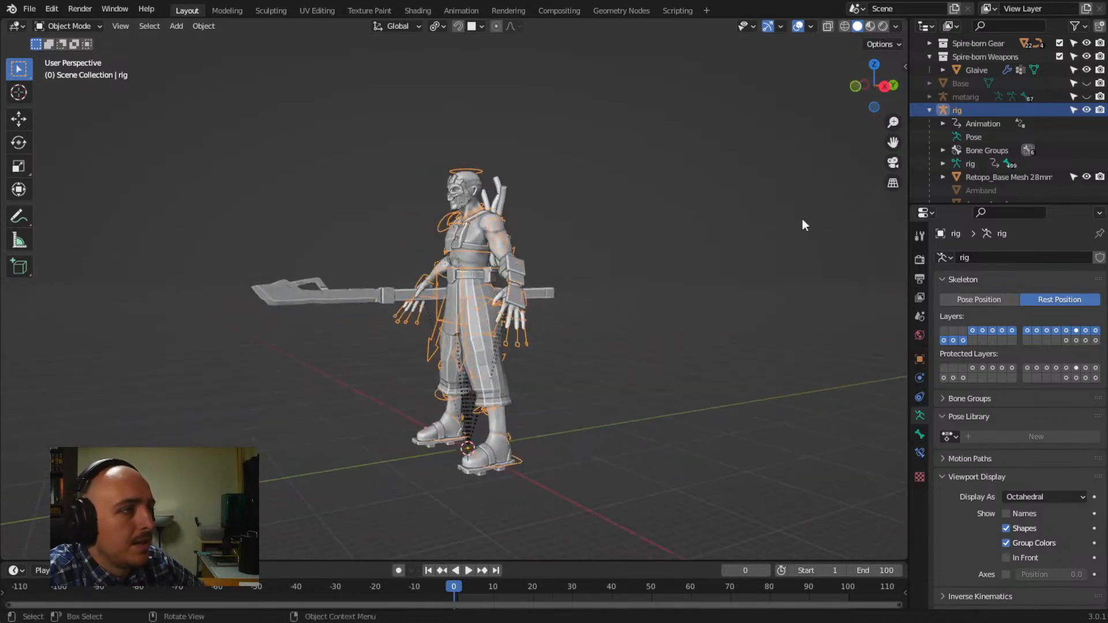
click(1088, 83)
click(1088, 83)
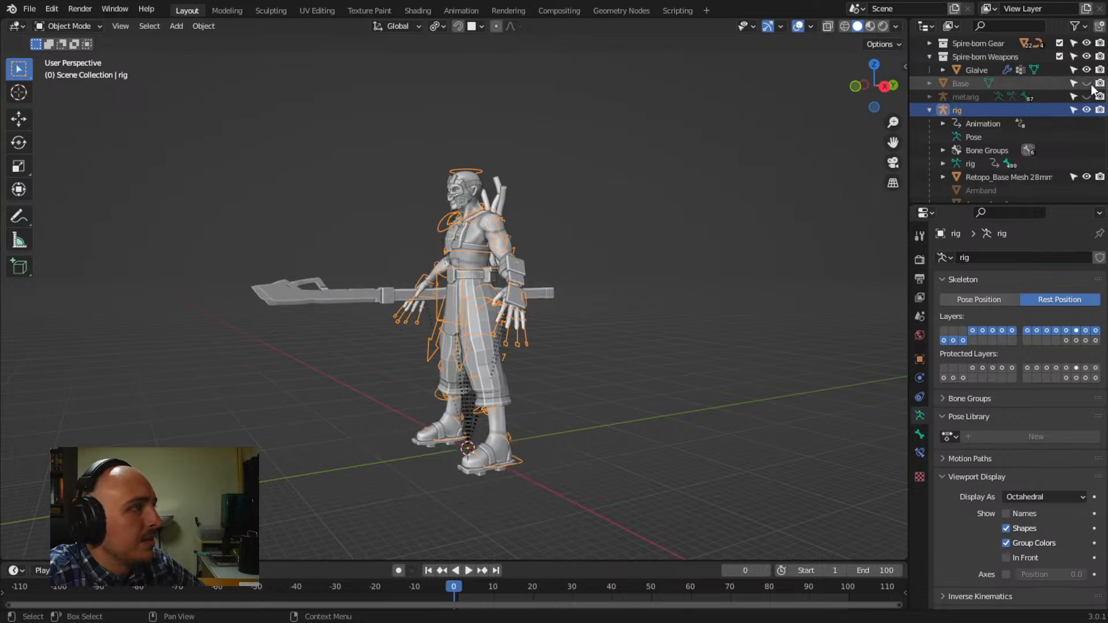
Unhide the metarig, enter its Edit Mode and examine the chest bone spine.003's properties and position against the back gear
click(1088, 96)
middle_drag(773, 226, 484, 225)
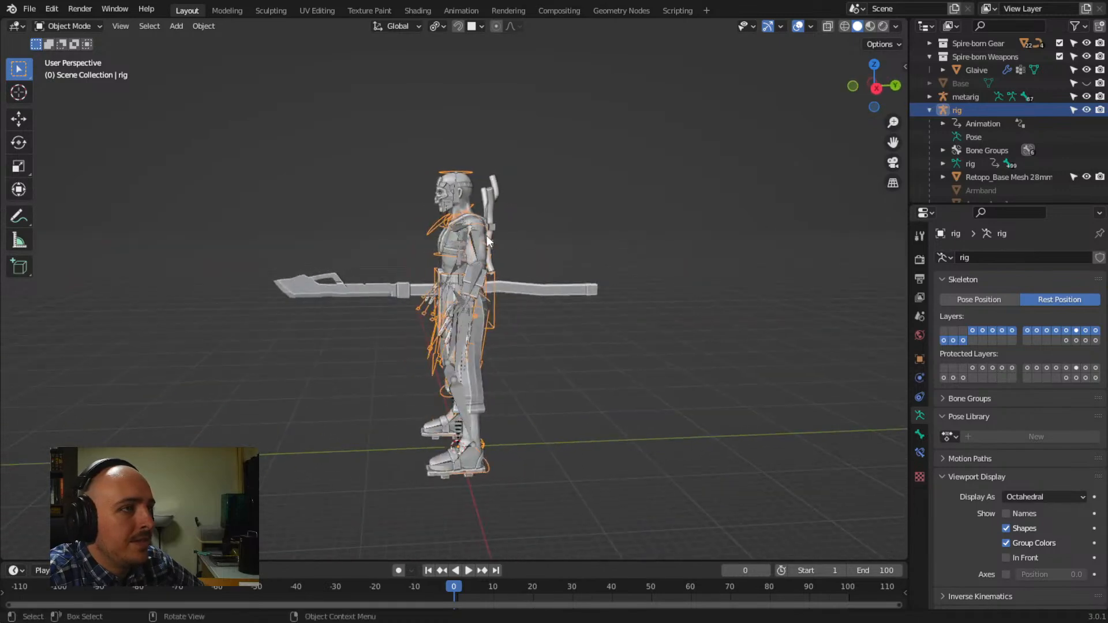
scroll(479, 204, up, 5)
middle_drag(471, 287, 581, 255)
click(501, 269)
key(Tab)
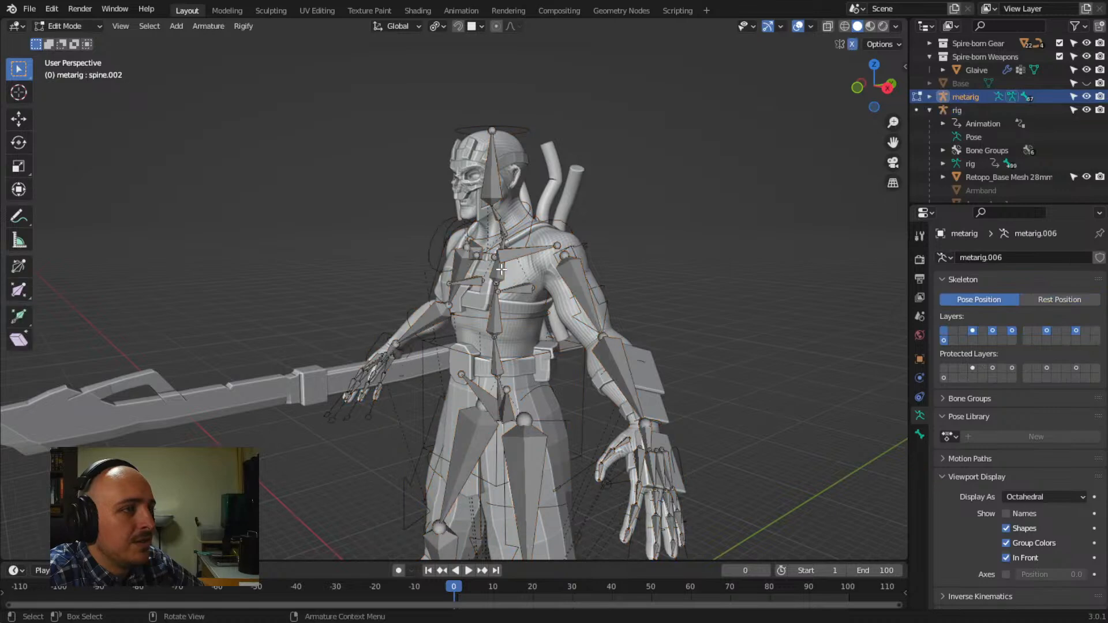
click(501, 269)
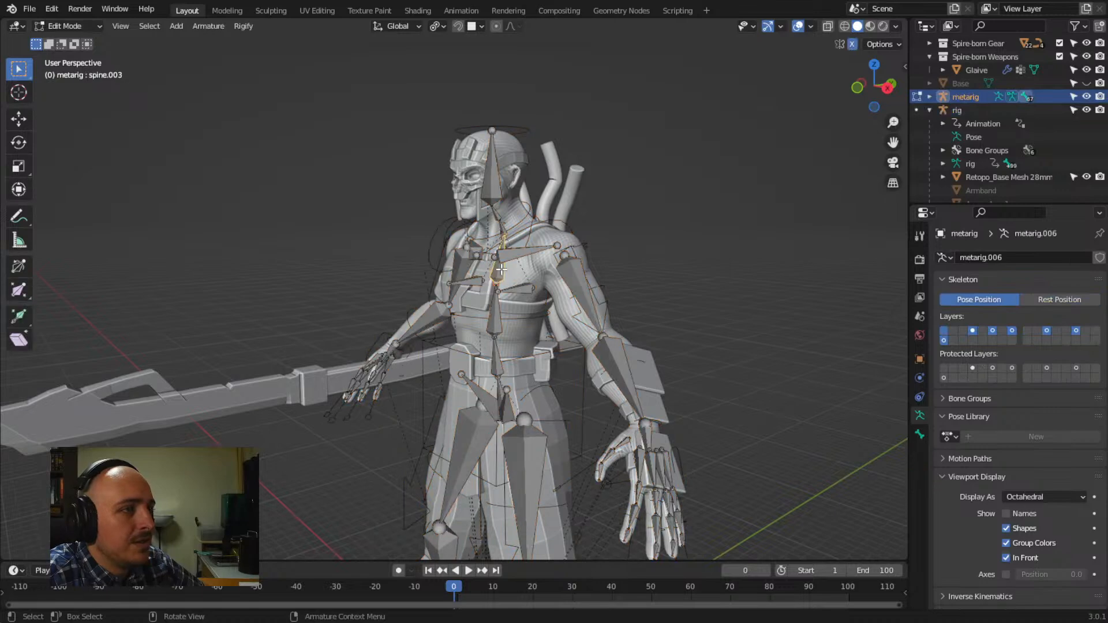
click(921, 436)
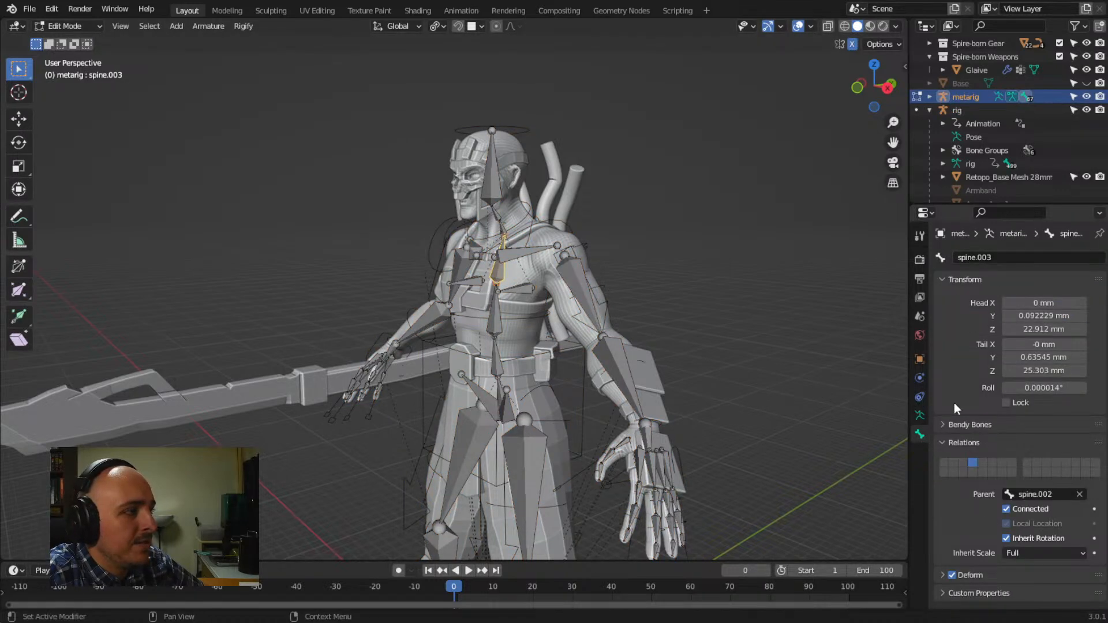
middle_drag(722, 347, 537, 297)
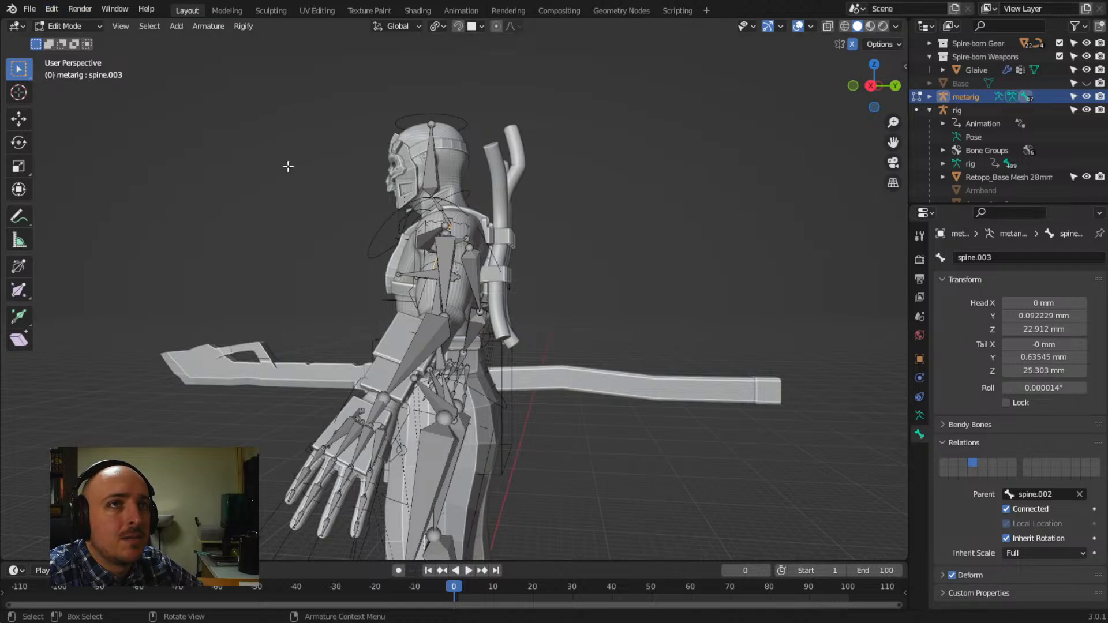
middle_drag(482, 263, 537, 271)
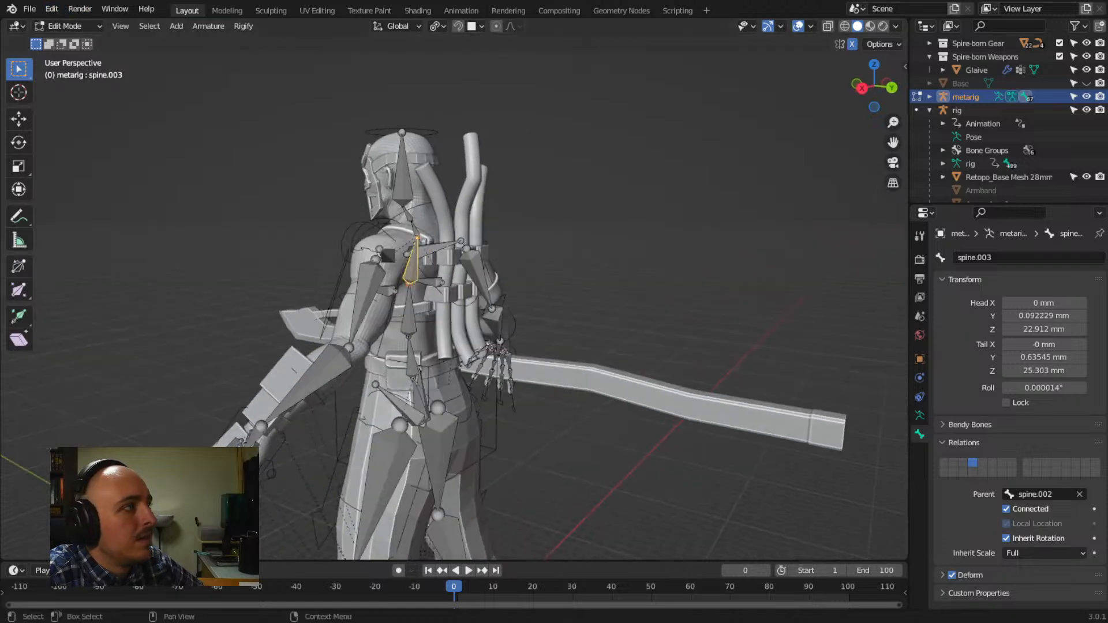
Hide the metarig, return to Object Mode and select the Back Brace
click(1086, 96)
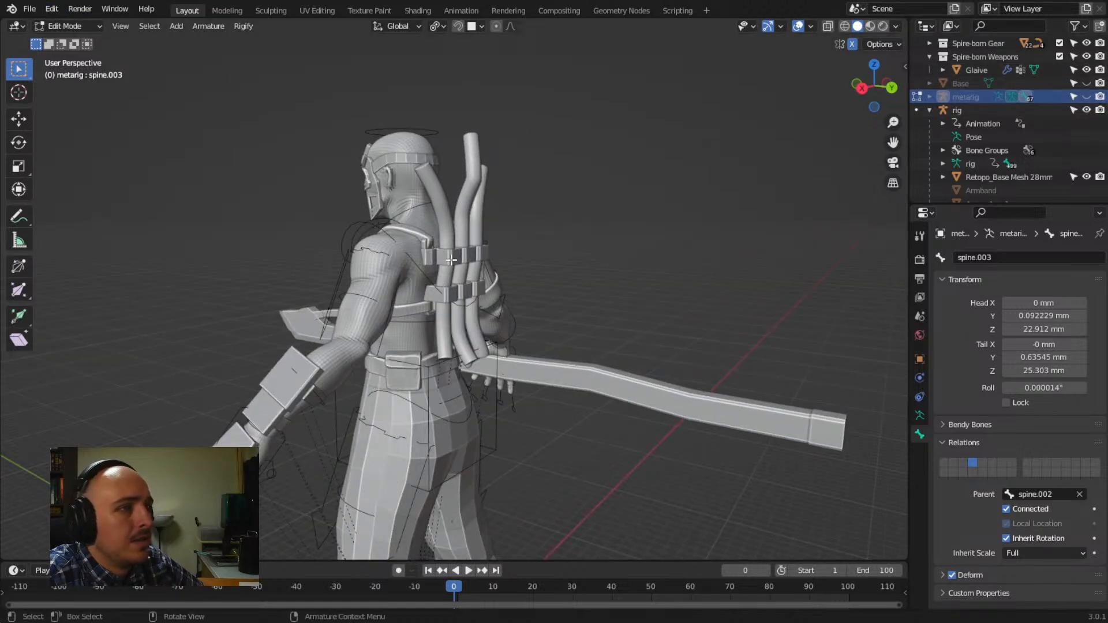
click(59, 27)
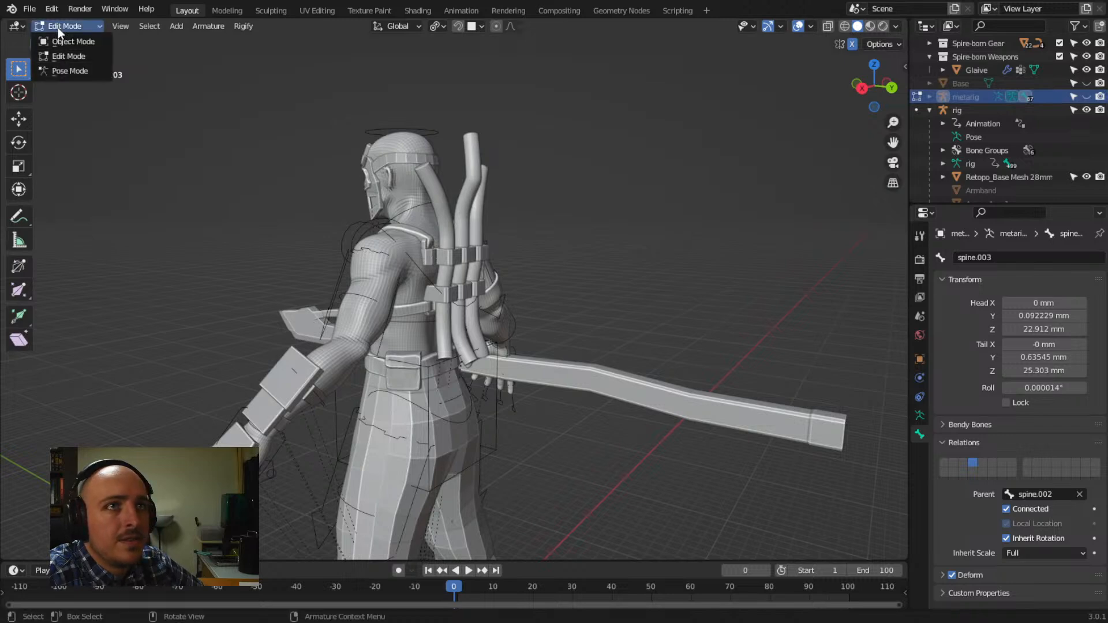
click(65, 41)
click(446, 260)
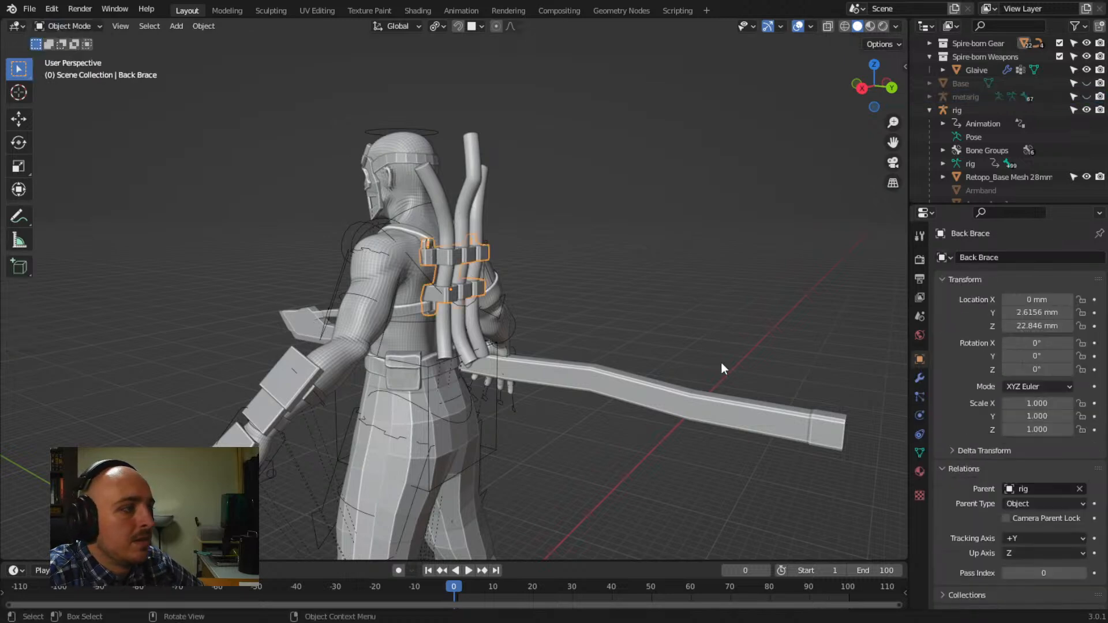
Delete the DEF-spine.004 and DEF-spine.005 vertex groups from the Back Brace
click(920, 451)
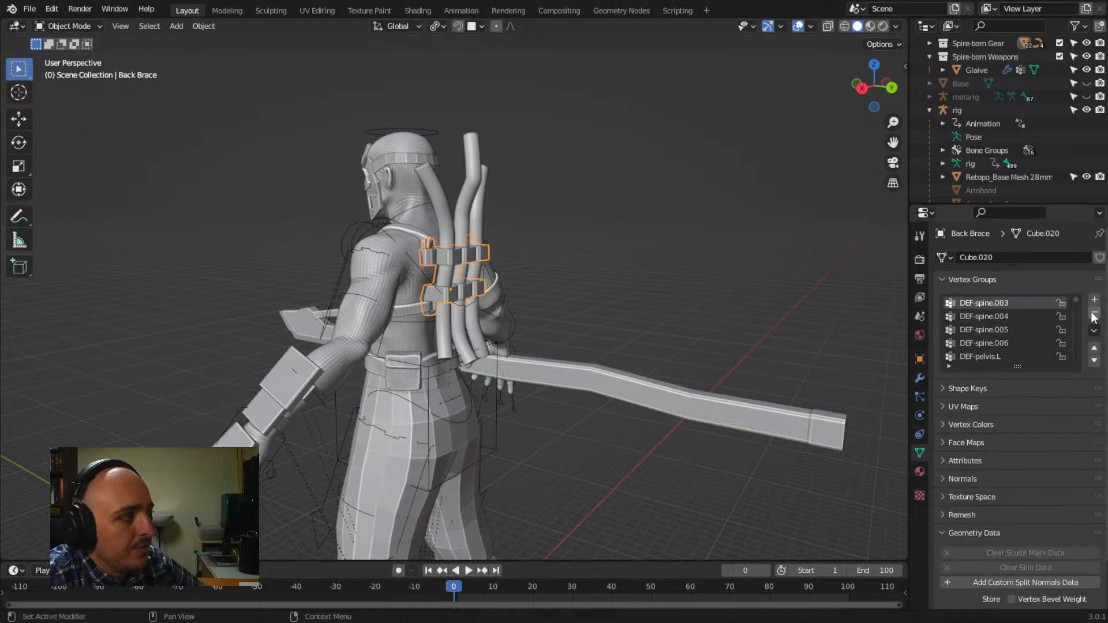
click(1048, 317)
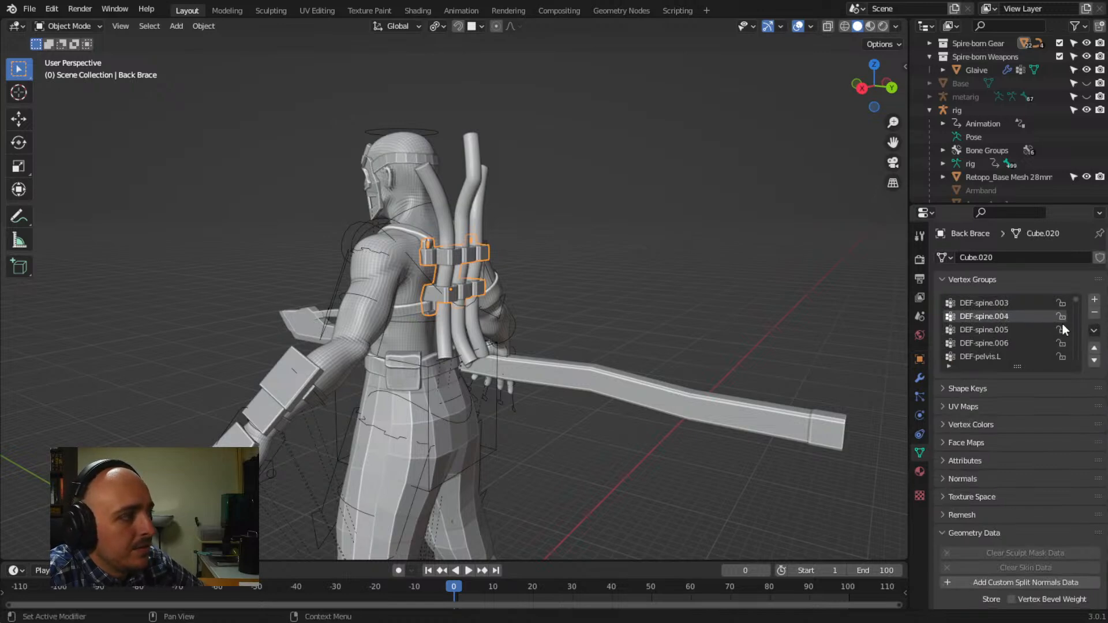
click(1095, 312)
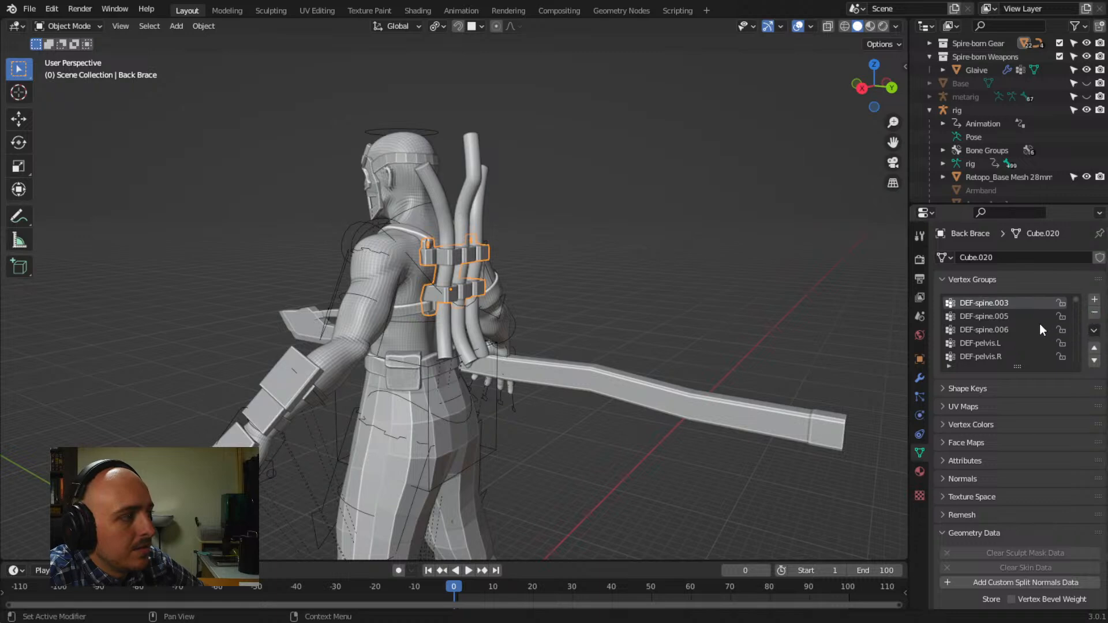
click(1016, 316)
scroll(995, 382, down, 2)
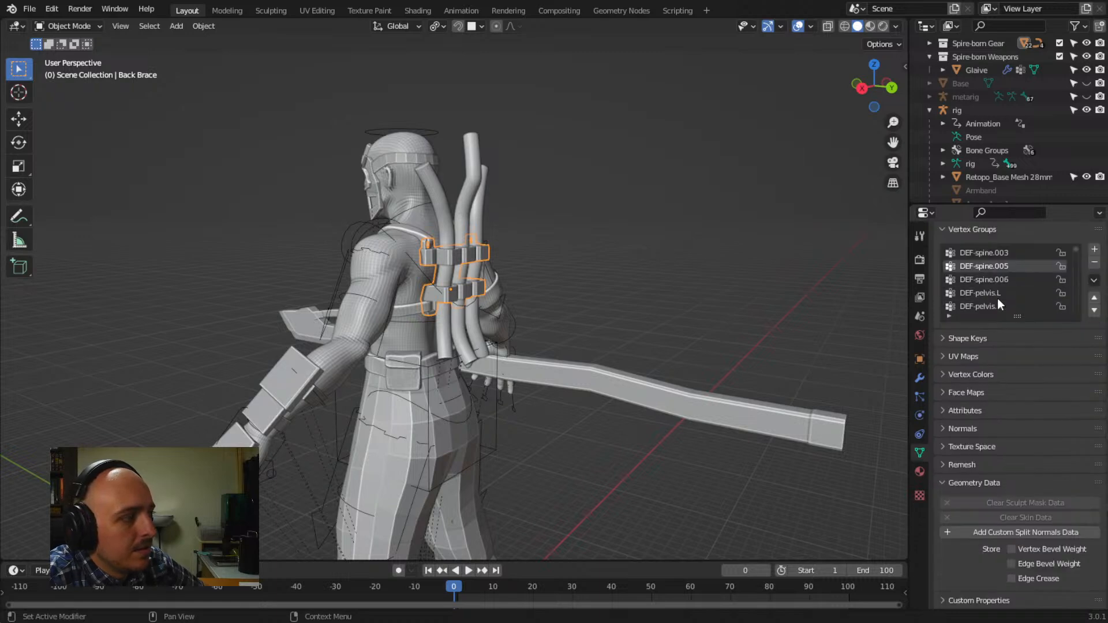
click(998, 300)
click(998, 267)
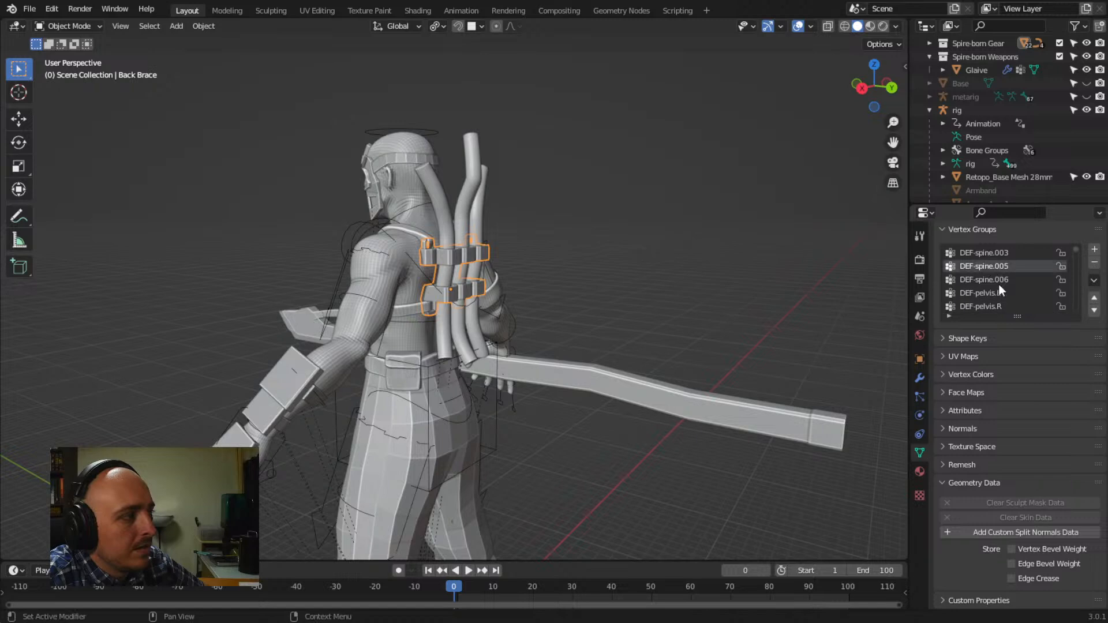
key(Escape)
click(1002, 281)
click(1014, 267)
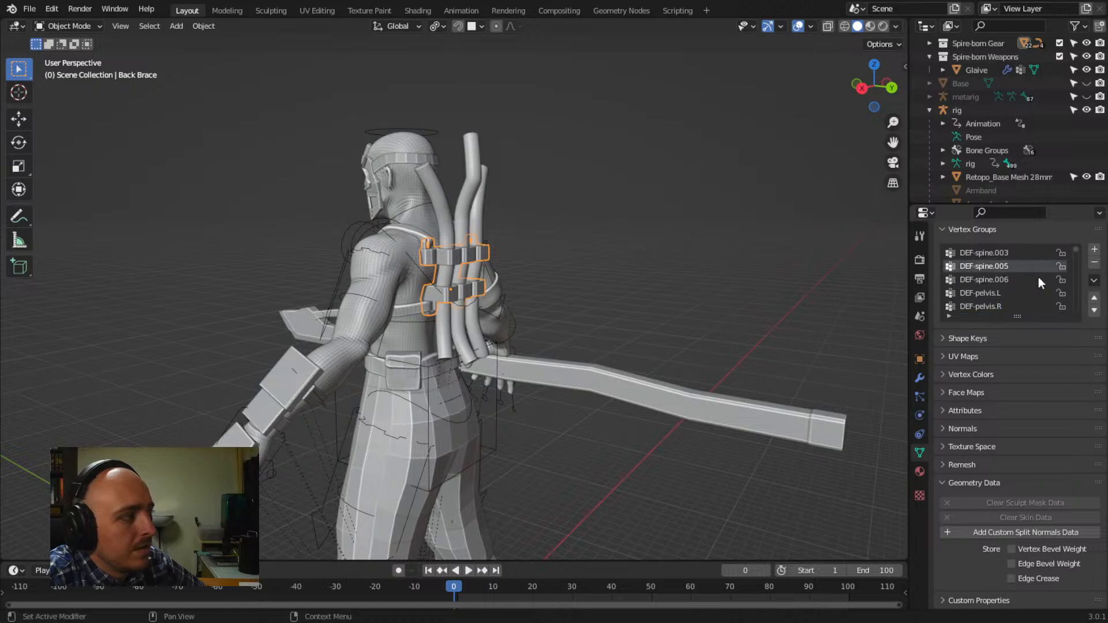
click(1095, 262)
Delete the Back Brace's remaining vertex groups one after another from the end of the list, keeping only DEF-spine.003
scroll(1027, 279, down, 5)
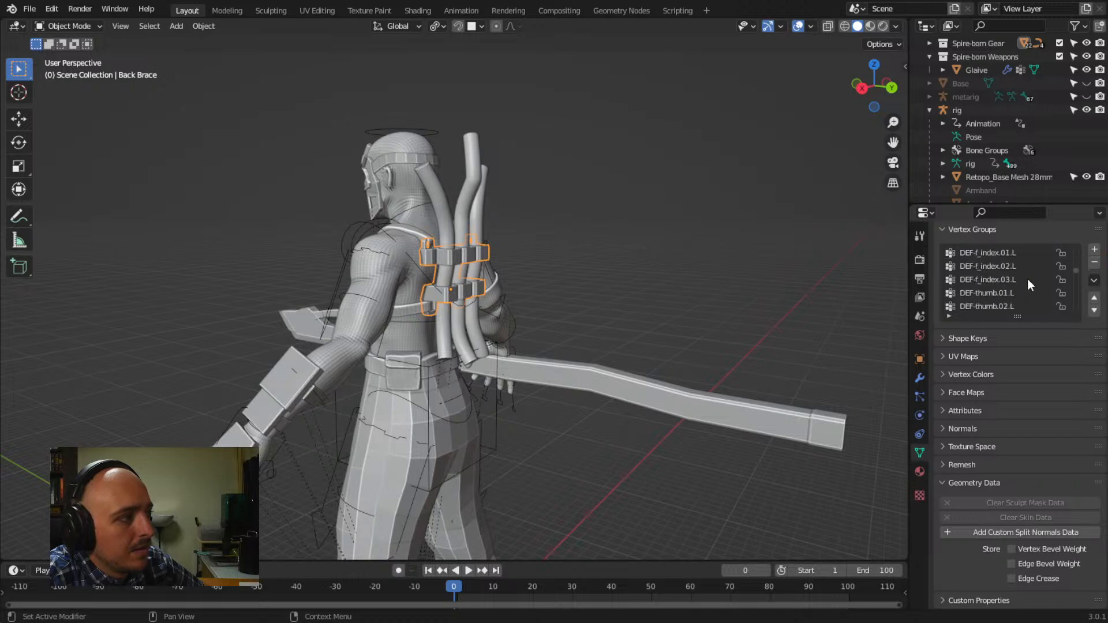
scroll(1072, 277, down, 10)
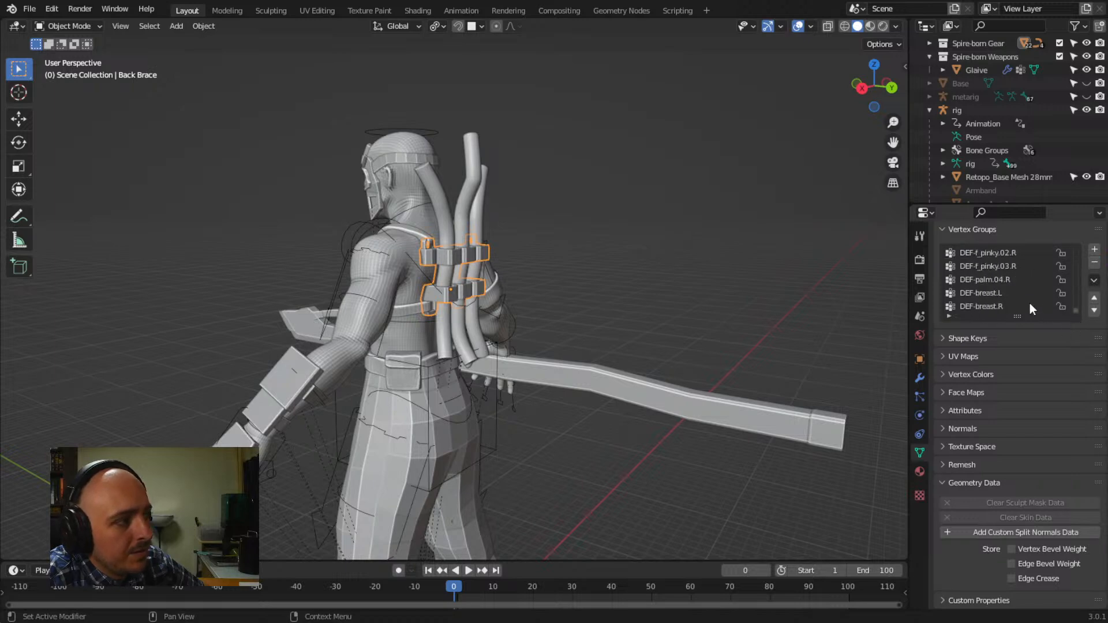
click(1030, 303)
click(1094, 265)
click(1095, 265)
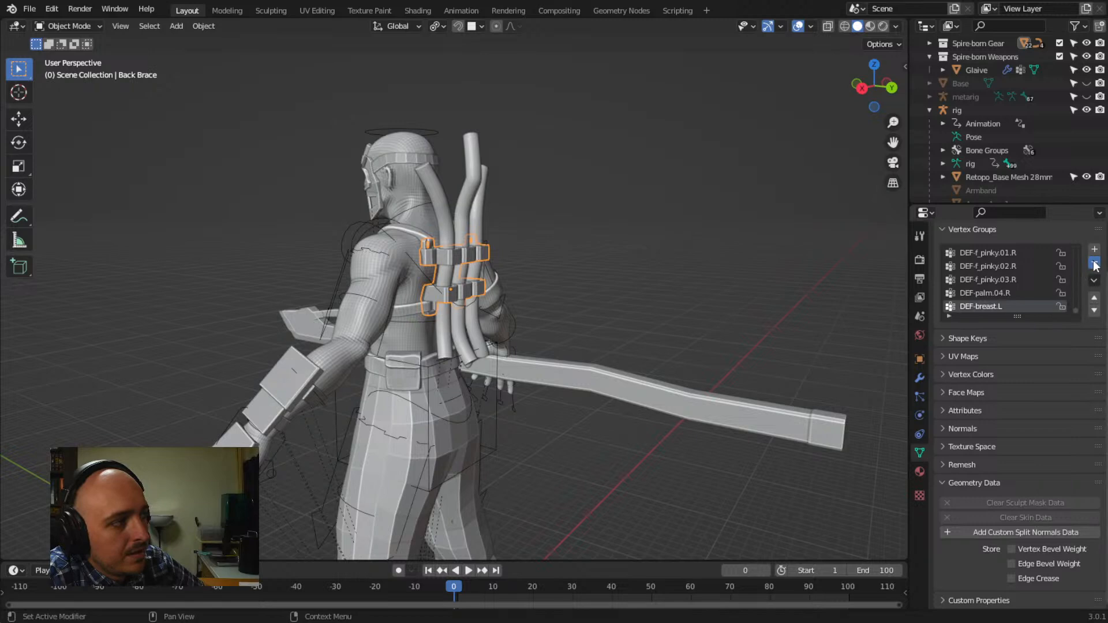
click(1095, 264)
click(1095, 265)
click(1094, 264)
click(1094, 264)
click(1095, 265)
click(1095, 265)
click(1095, 265)
click(1094, 264)
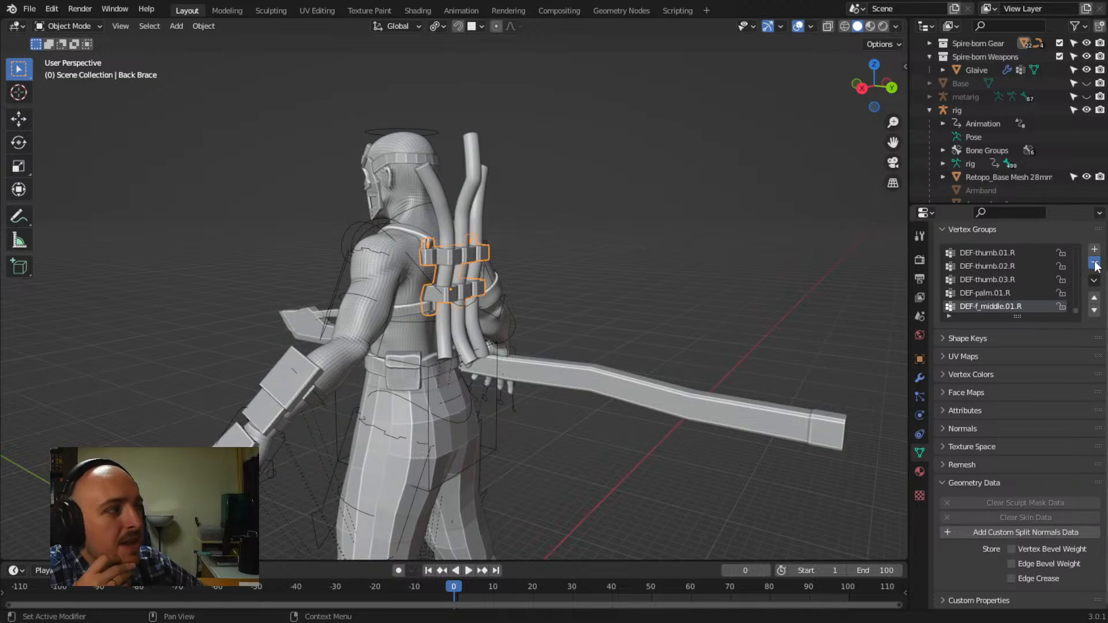
click(1095, 265)
click(1094, 265)
click(1095, 265)
click(1094, 265)
click(1094, 264)
click(1094, 264)
click(1095, 264)
click(1094, 264)
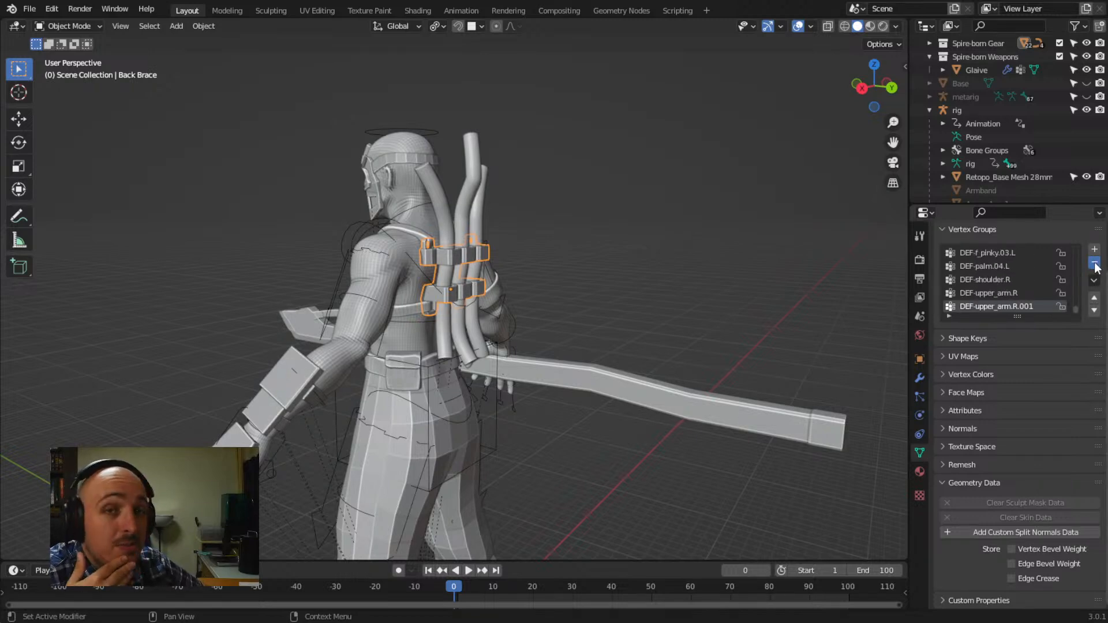
click(1094, 265)
click(1095, 264)
click(1095, 265)
click(1095, 264)
click(1094, 264)
click(1094, 265)
click(1095, 265)
click(1094, 265)
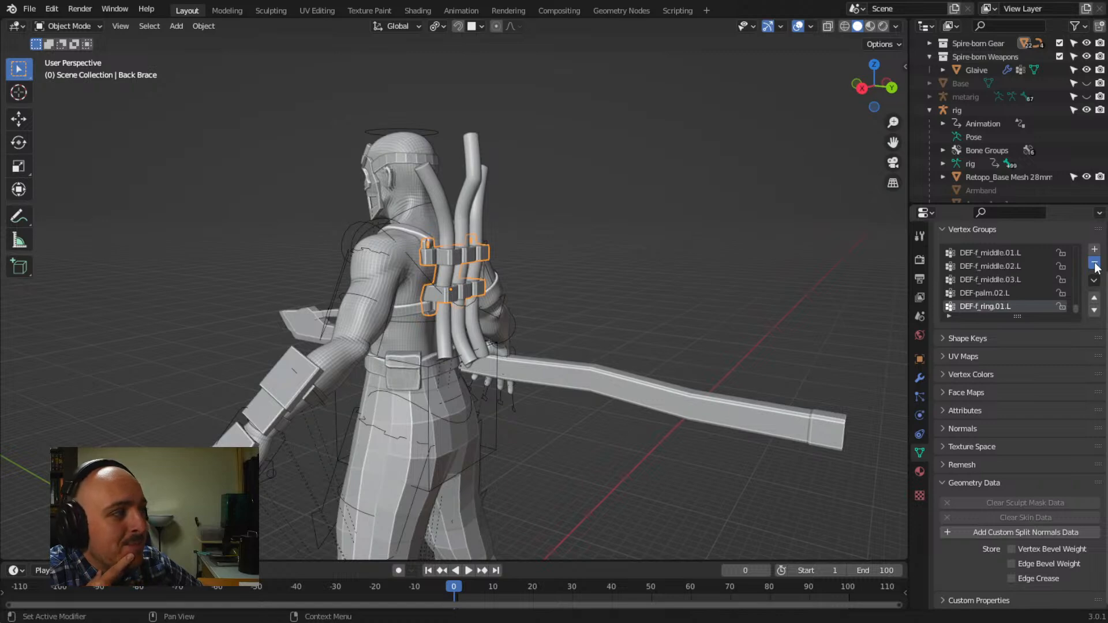
click(1095, 264)
click(1094, 265)
click(1094, 264)
click(1094, 264)
click(1095, 264)
click(1094, 264)
click(1095, 264)
click(1094, 265)
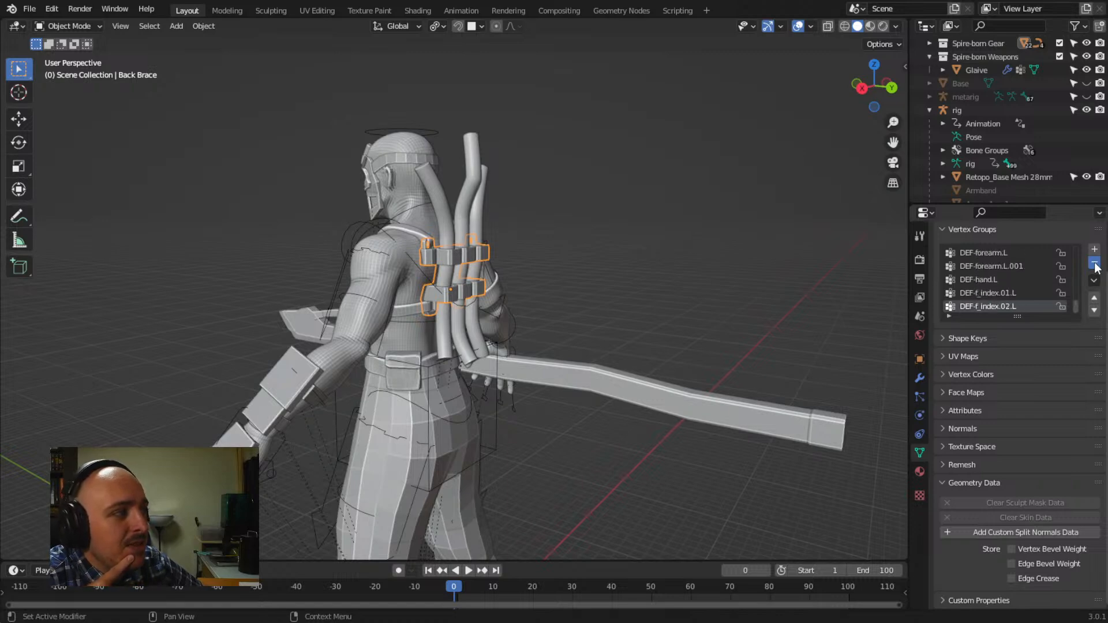
click(1095, 265)
click(1094, 264)
click(1094, 264)
click(1094, 264)
click(1094, 265)
click(1095, 265)
click(1095, 265)
click(1095, 264)
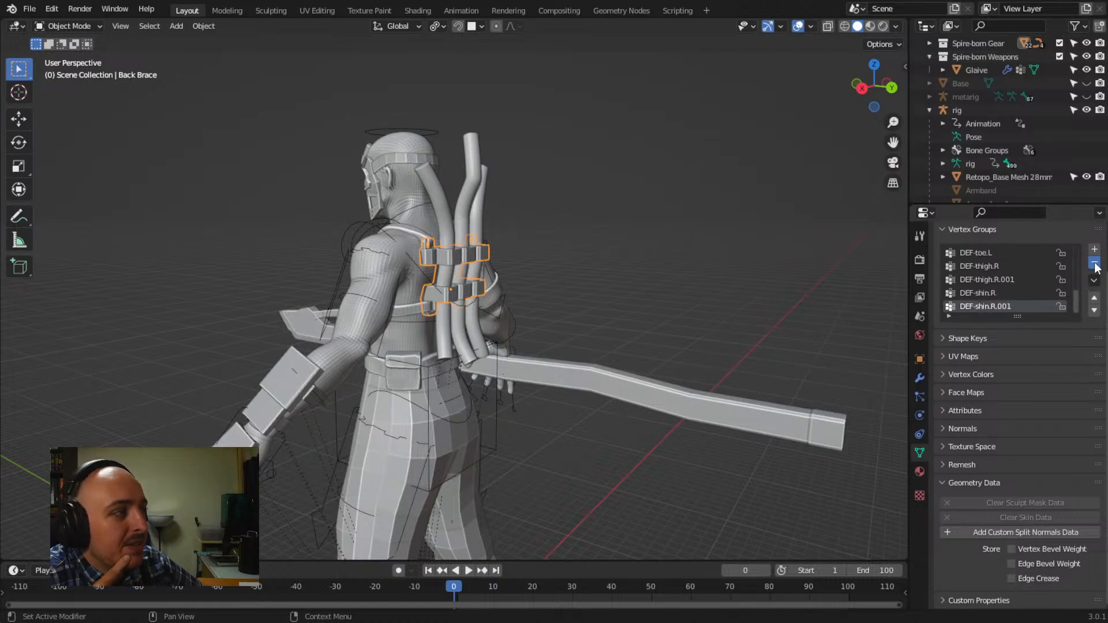
click(1095, 264)
click(1095, 265)
click(1095, 264)
click(1095, 265)
click(1094, 264)
click(1094, 265)
click(1094, 264)
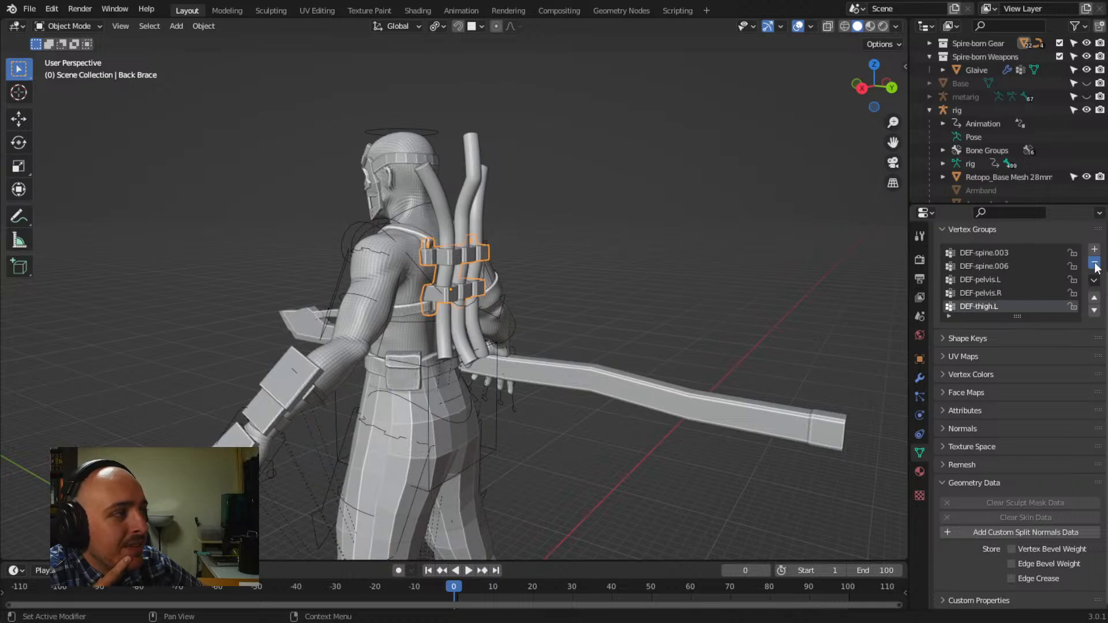
click(1095, 264)
click(1095, 264)
click(1095, 265)
click(1094, 265)
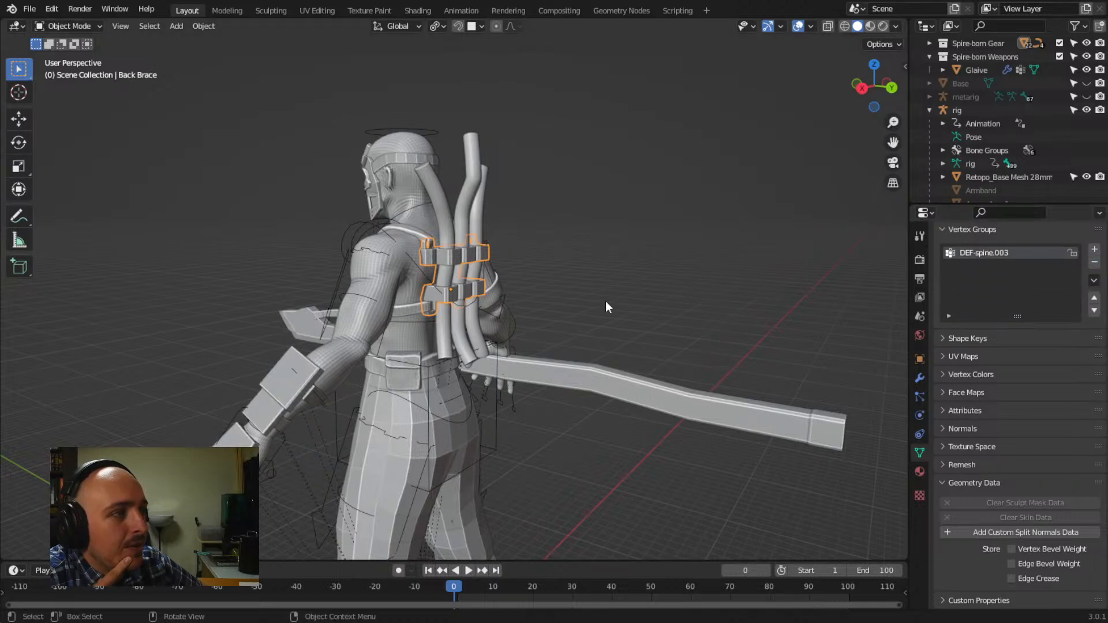
Select the character's rig and set its armature to Pose Position to check how the Back Brace deforms
click(344, 235)
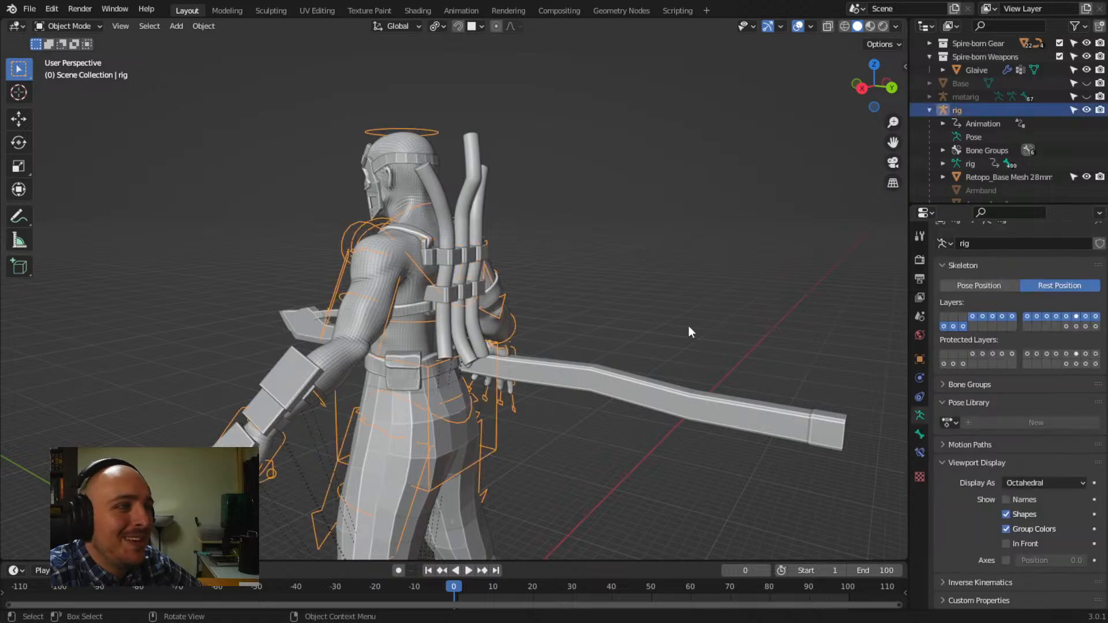
click(980, 285)
middle_drag(473, 392, 546, 420)
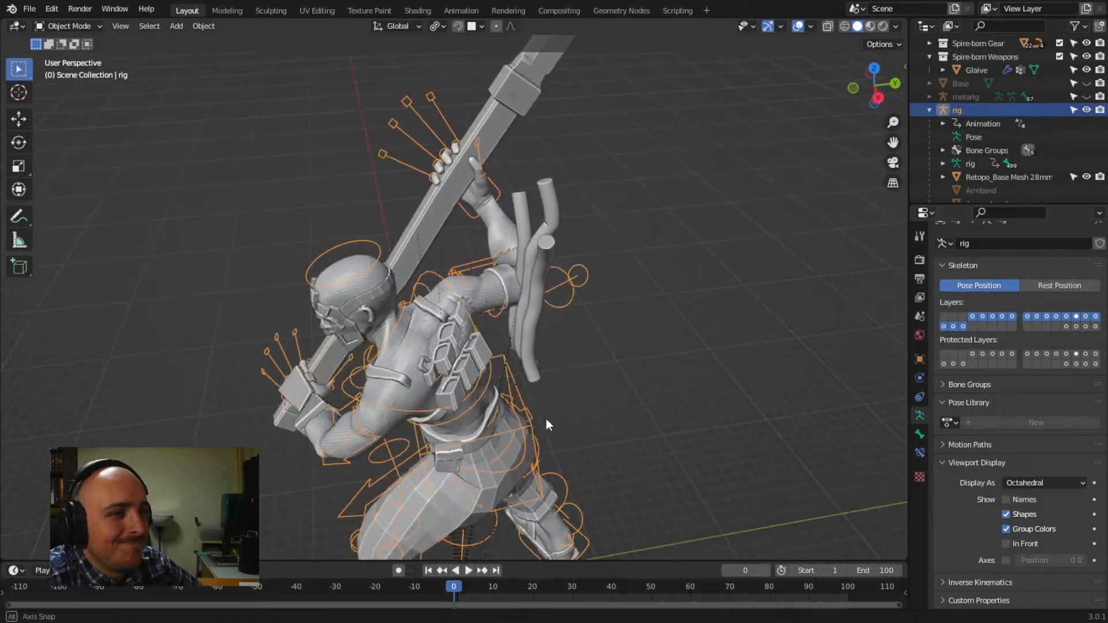
middle_drag(484, 390, 523, 366)
Select the Back Brace and switch it to Weight Paint mode
click(500, 347)
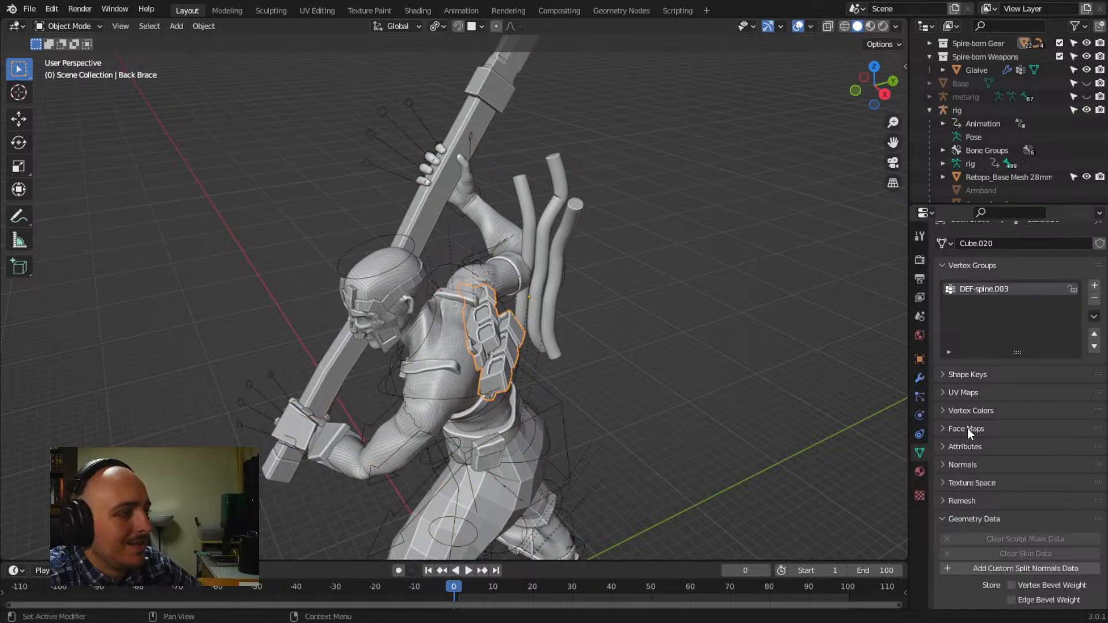
click(82, 24)
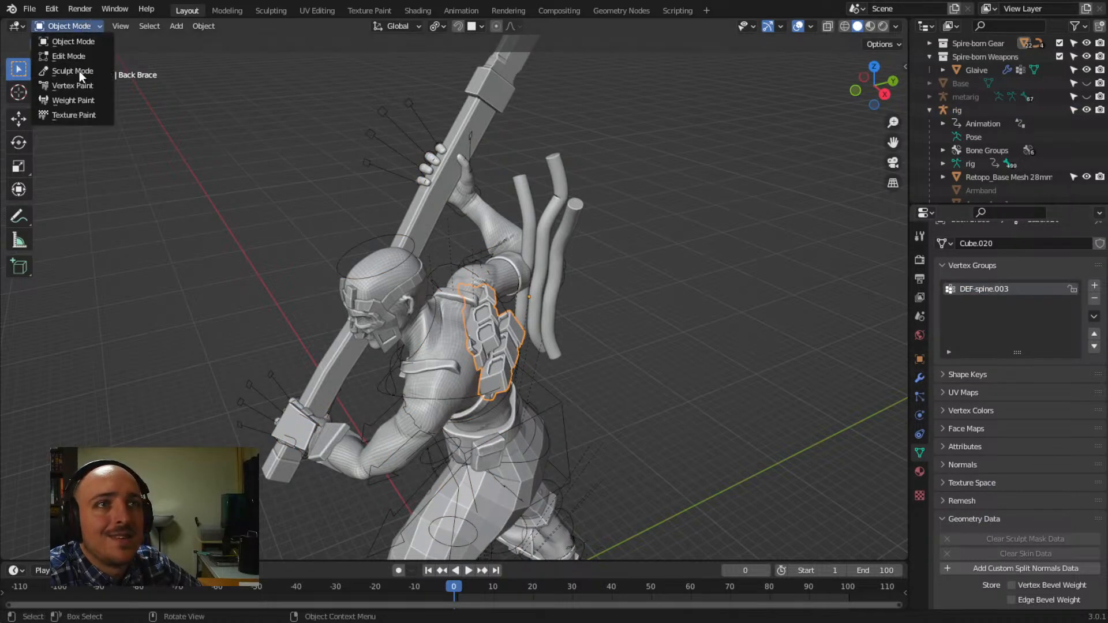
click(75, 99)
middle_drag(633, 314, 609, 309)
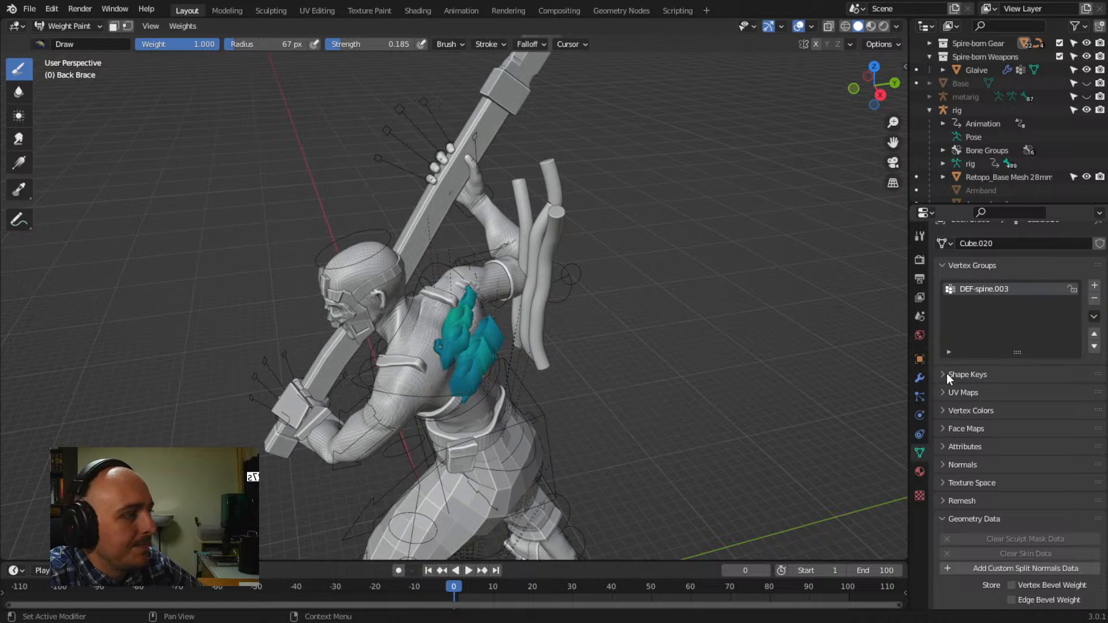
Try Normalize All on the Back Brace's vertex weights
right_click(1031, 286)
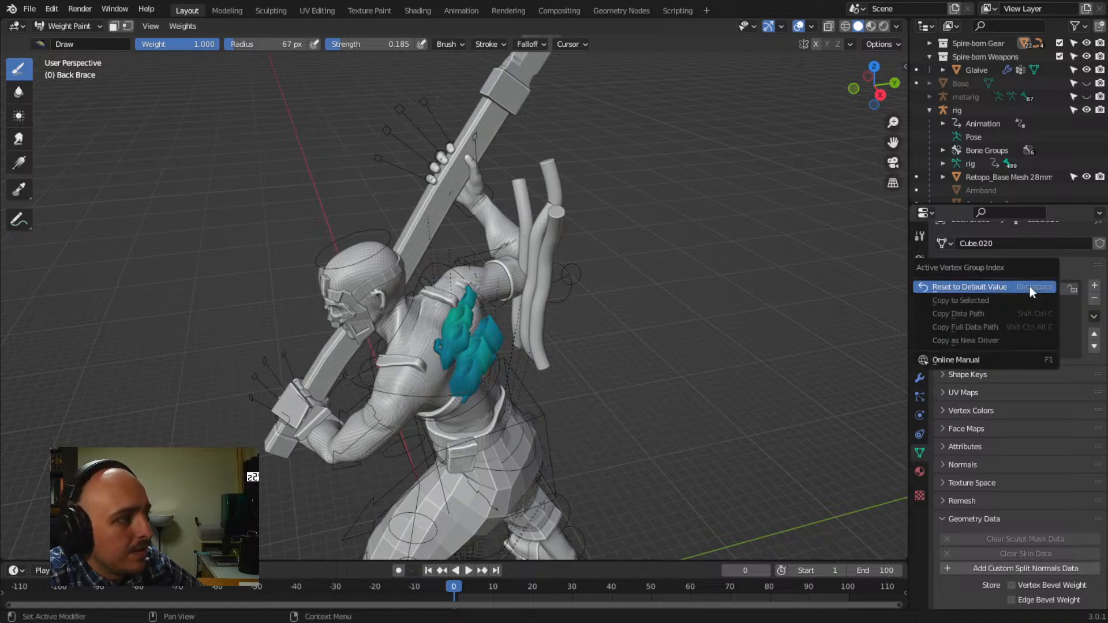
click(182, 26)
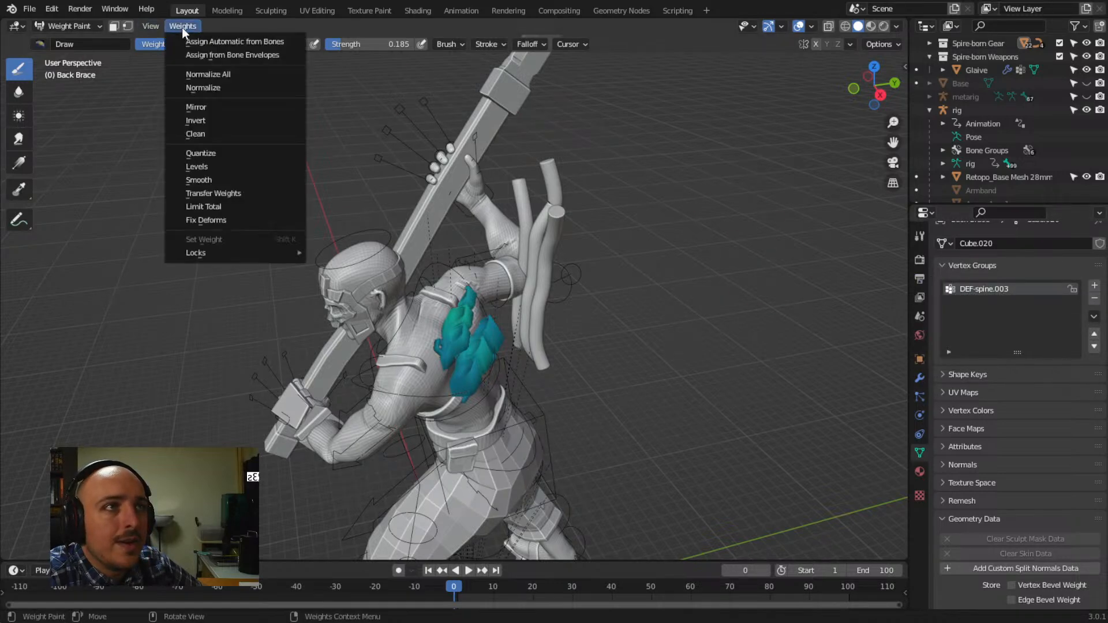
click(208, 74)
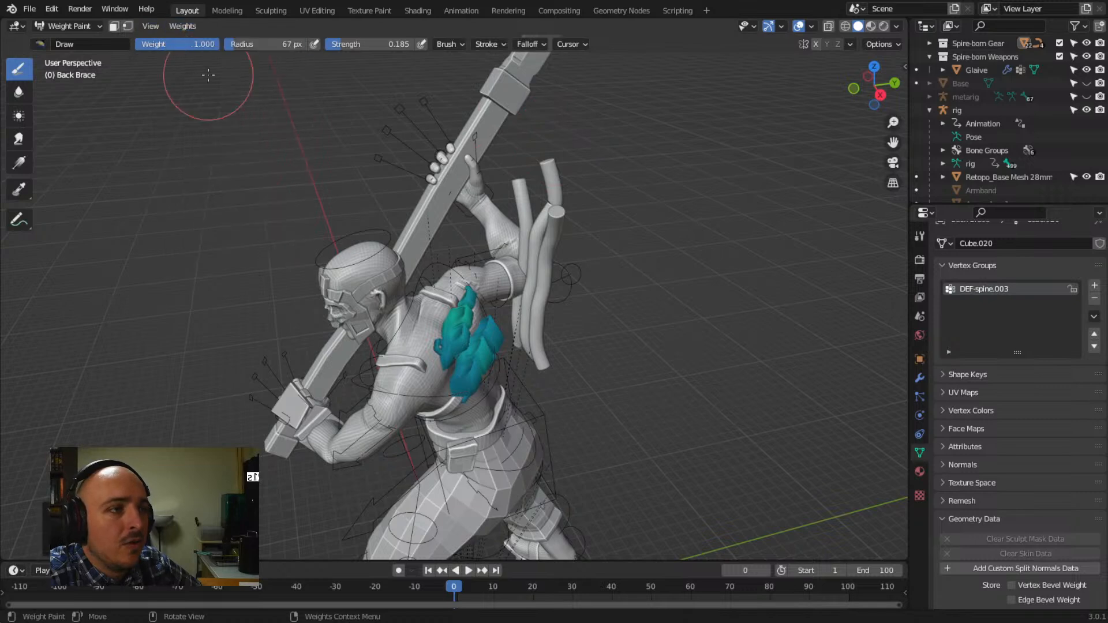
Invert the Back Brace's weights in the DEF-spine.003 vertex group
click(171, 30)
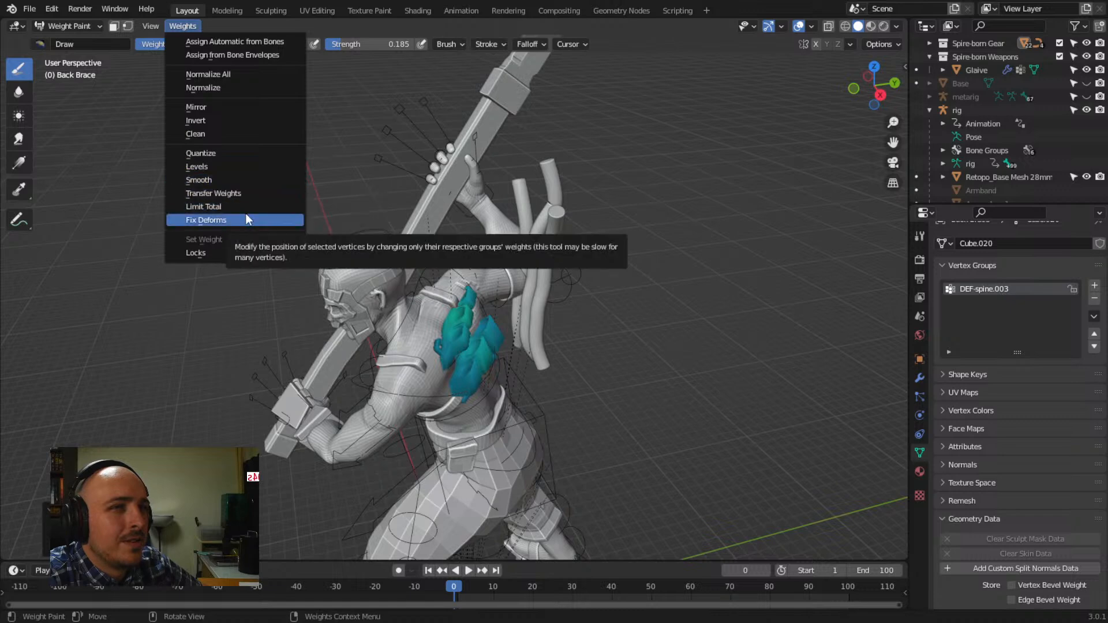
click(248, 120)
middle_drag(248, 118, 453, 326)
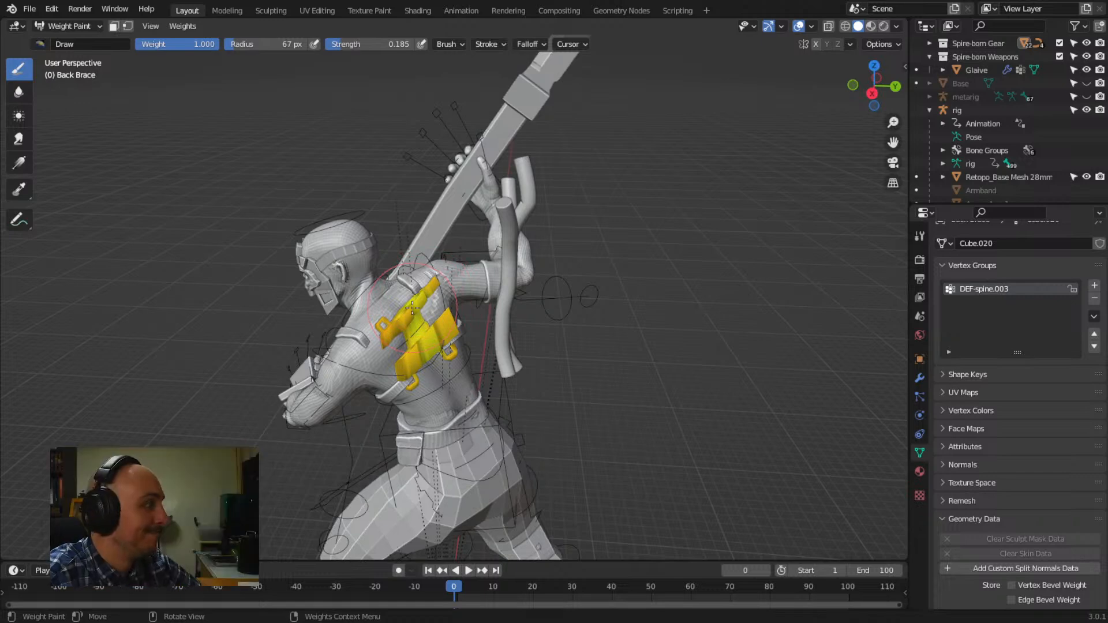
Paint the Back Brace's DEF-spine.003 weights from several sides with the Draw brush at weight 1.000 and strength 0.185
mouse_move(437, 361)
mouse_down()
mouse_move(416, 342)
mouse_move(406, 370)
mouse_move(420, 330)
mouse_move(385, 339)
mouse_up()
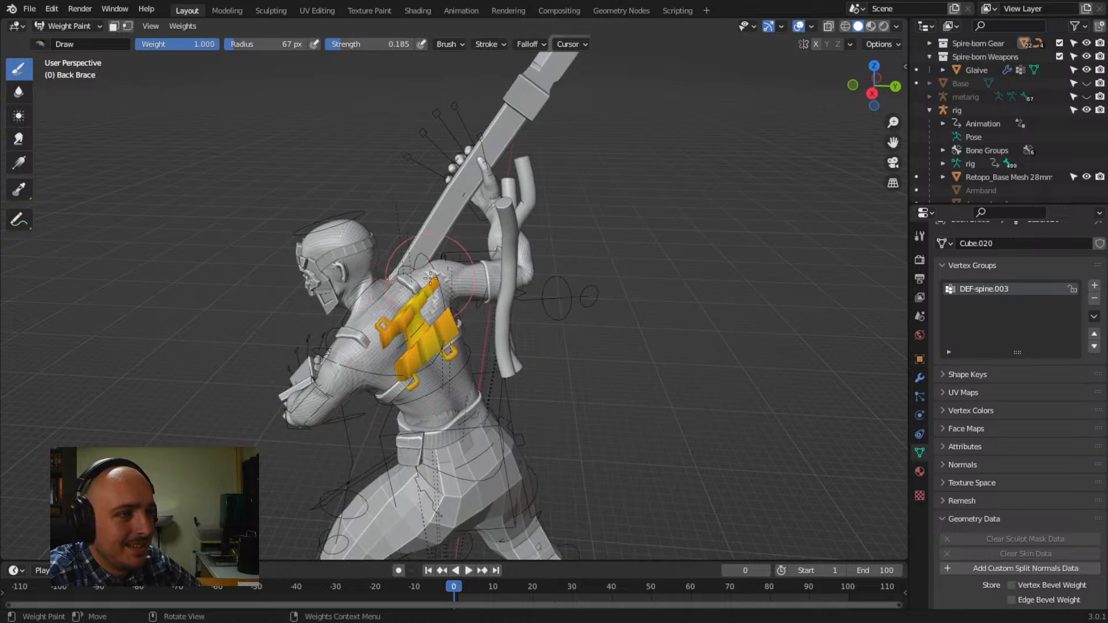
middle_drag(385, 339, 489, 303)
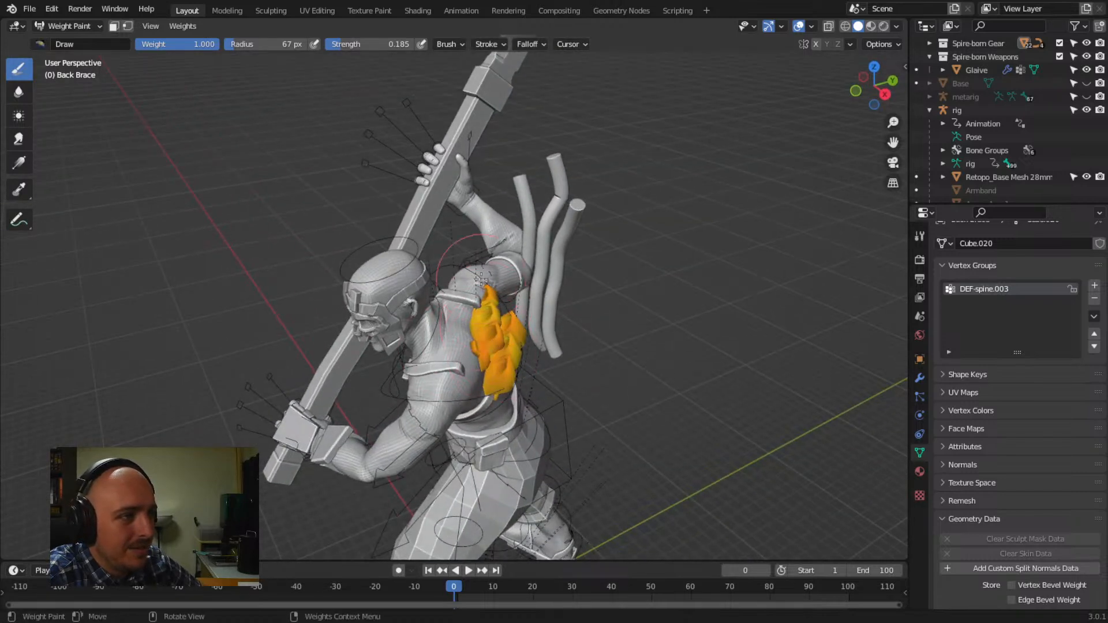
mouse_move(485, 306)
mouse_down()
mouse_move(499, 345)
mouse_move(484, 283)
mouse_up()
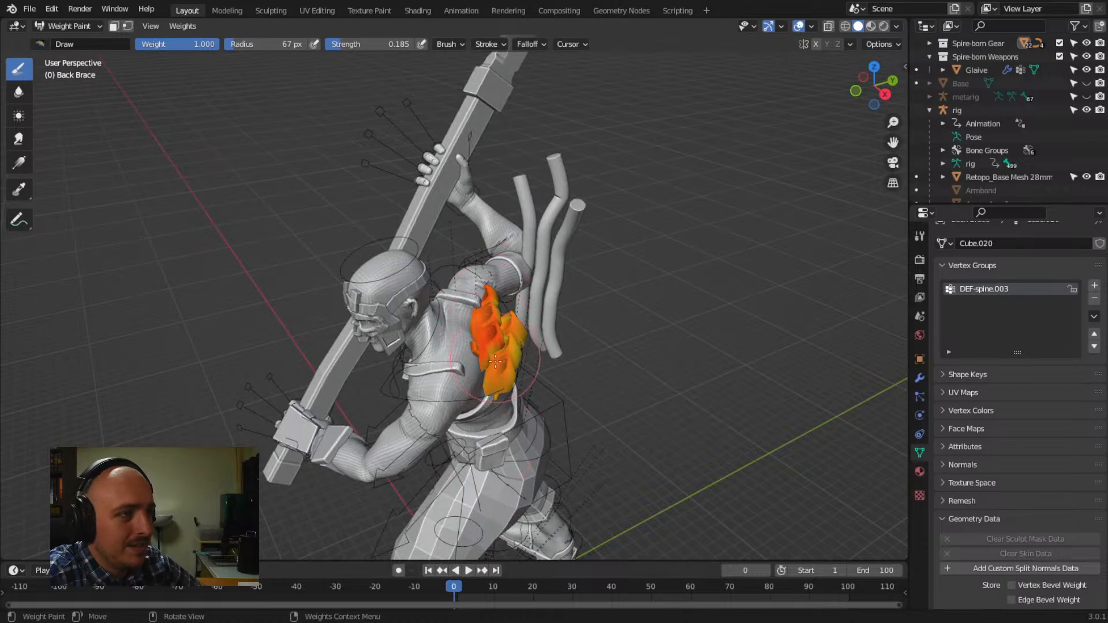
drag(495, 362, 493, 328)
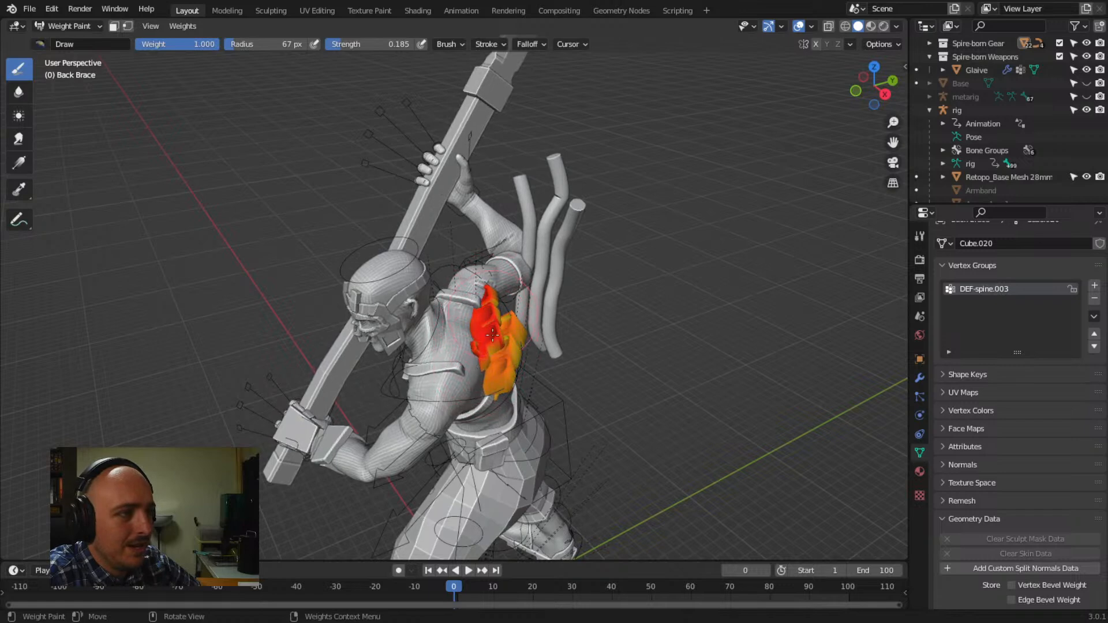
middle_drag(496, 329, 447, 277)
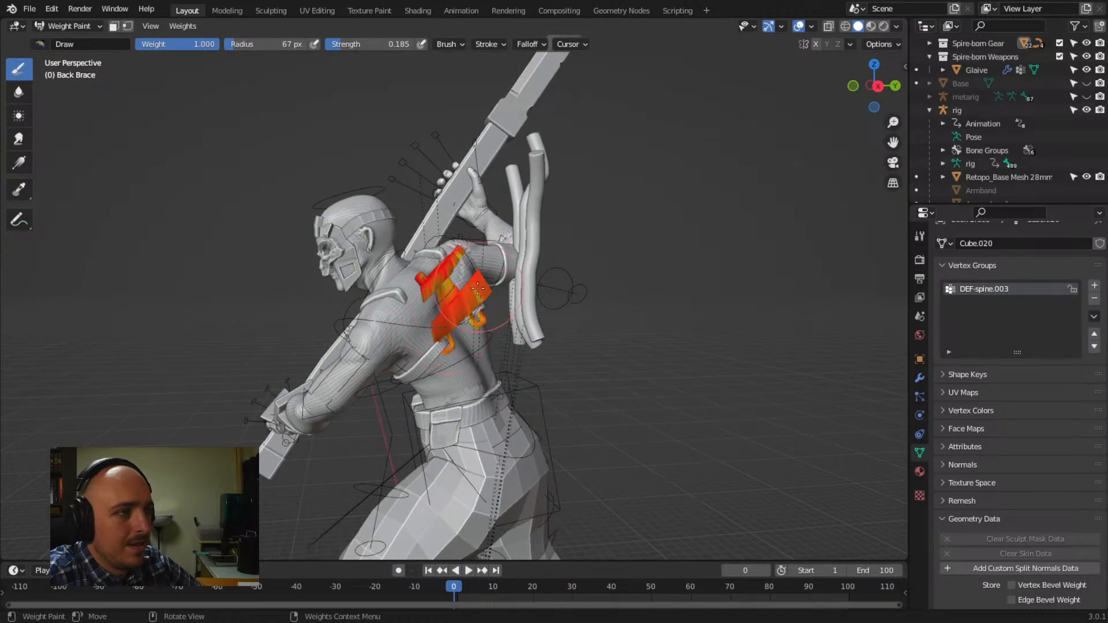
mouse_move(478, 288)
mouse_down()
mouse_move(498, 281)
mouse_move(485, 300)
mouse_move(474, 294)
mouse_up()
middle_drag(474, 295, 408, 287)
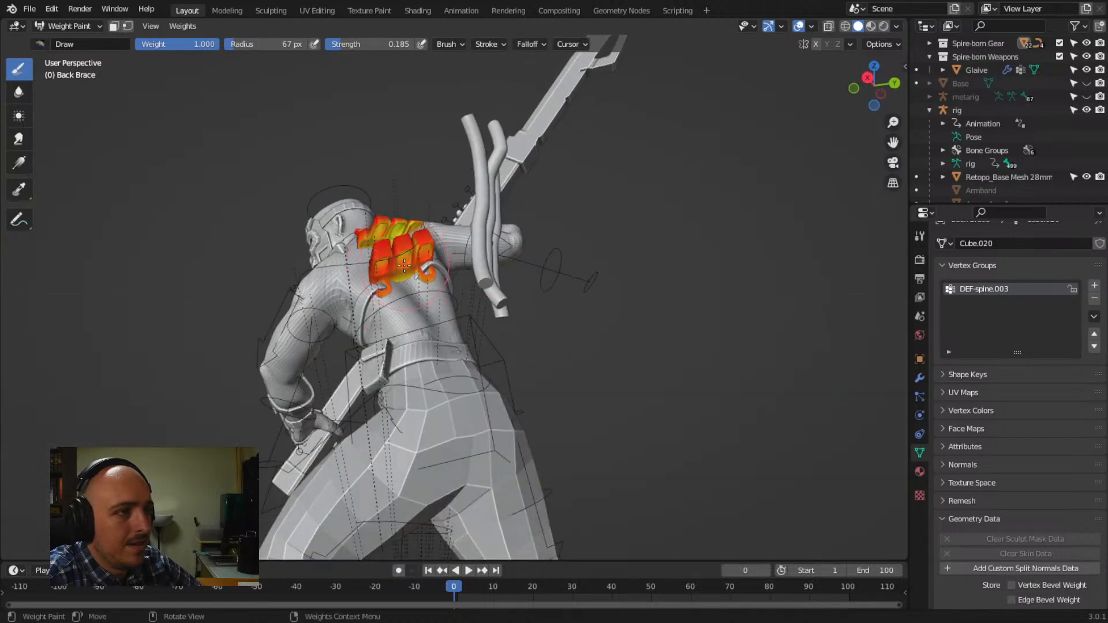
mouse_move(410, 268)
mouse_down()
mouse_move(425, 266)
mouse_move(410, 261)
mouse_up()
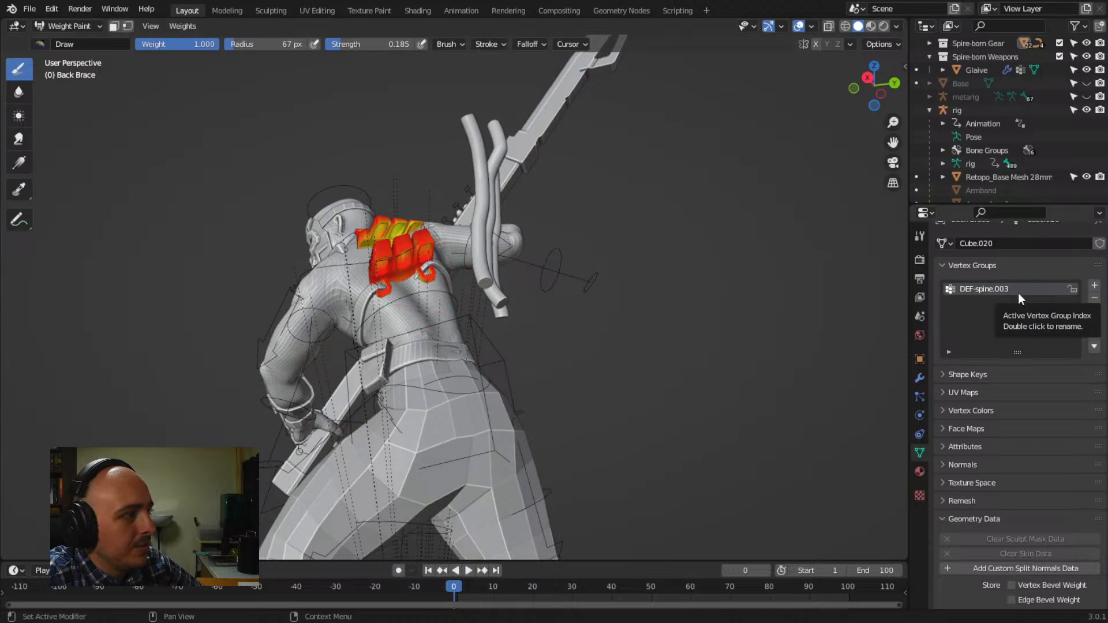
Try replacing the Back Brace's DEF-spine.003 vertex group with a new empty group, and undo the replacement
click(1094, 300)
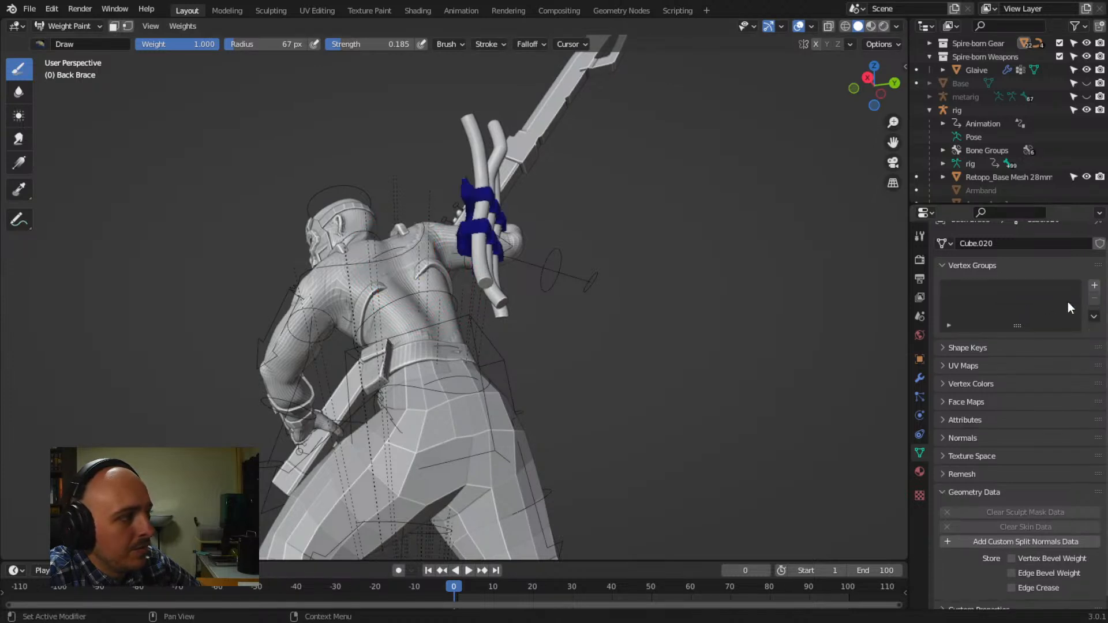
right_click(1021, 294)
mouse_move(1020, 295)
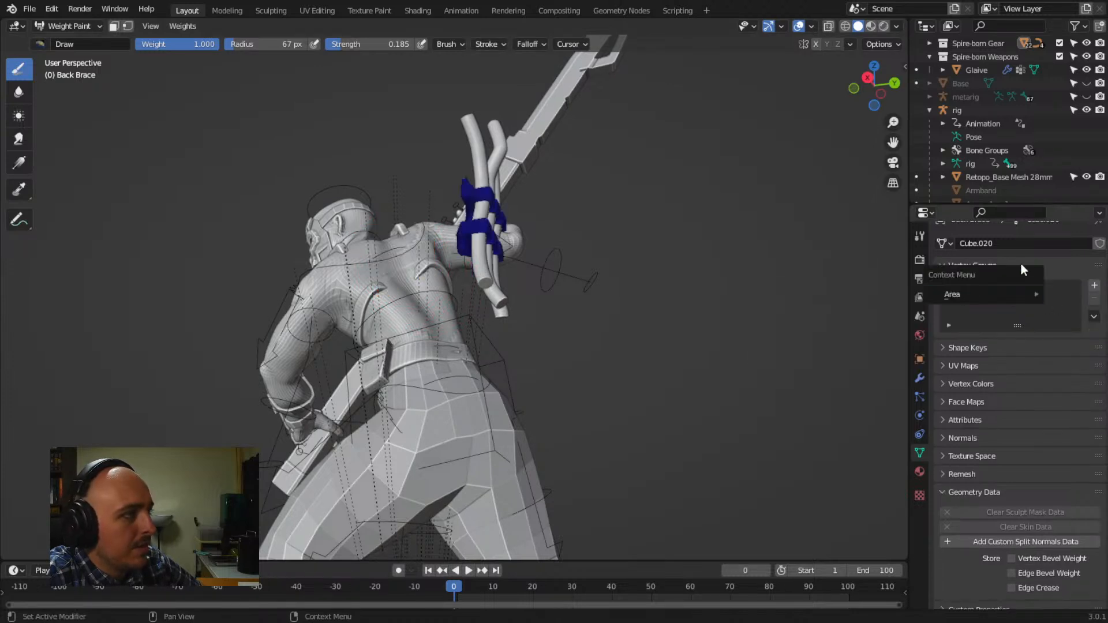
click(1095, 287)
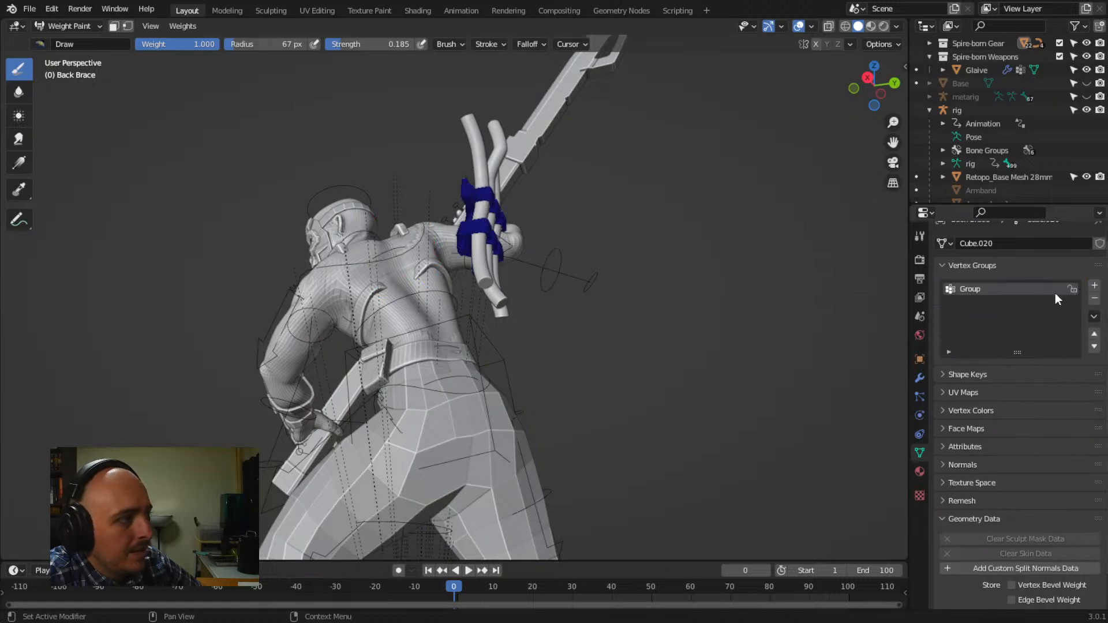
middle_drag(364, 263, 556, 311)
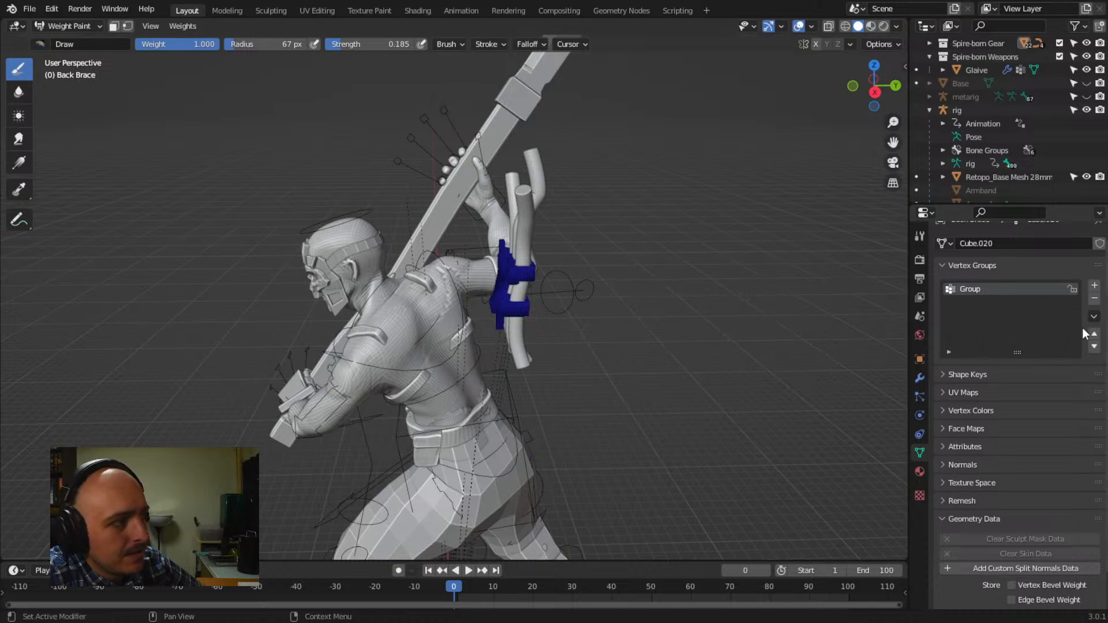
right_click(967, 290)
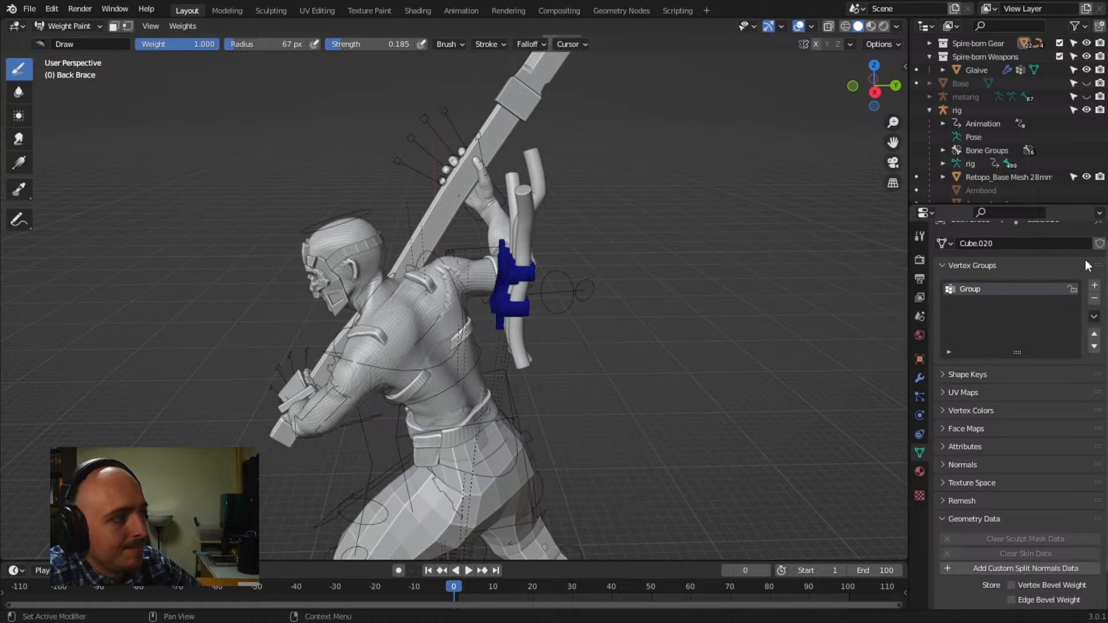
key(ctrl+z)
key(ctrl+z)
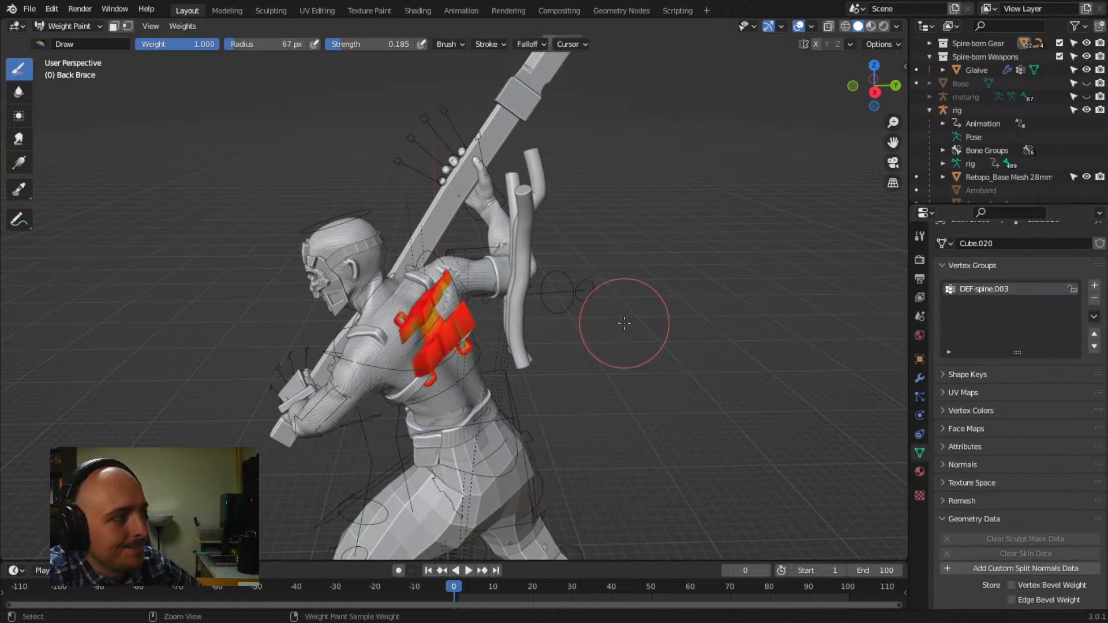
right_click(986, 290)
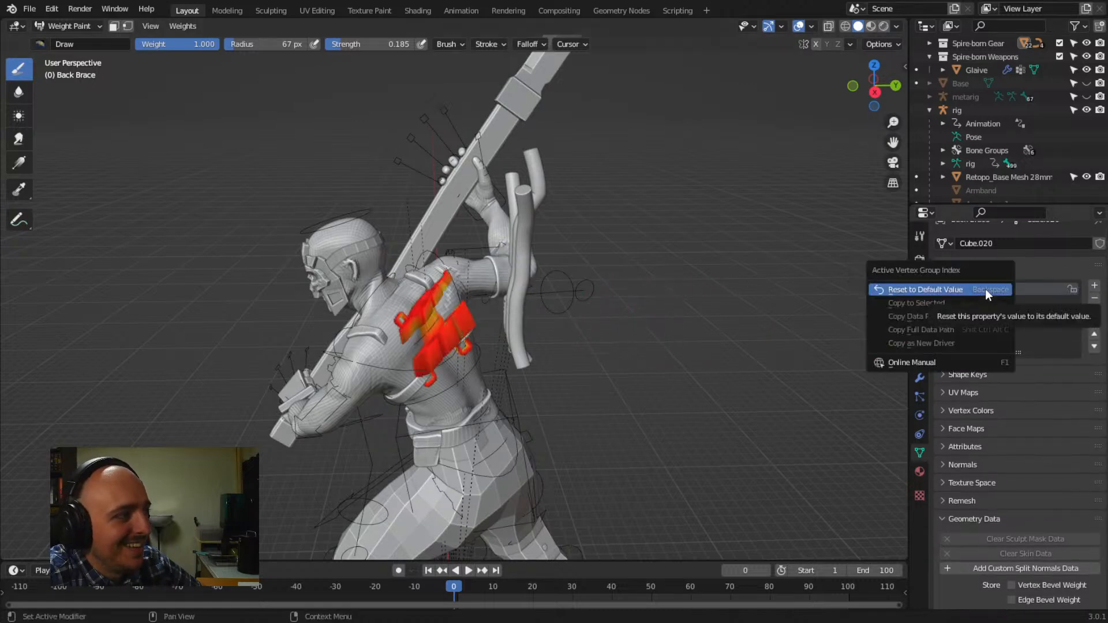
click(985, 289)
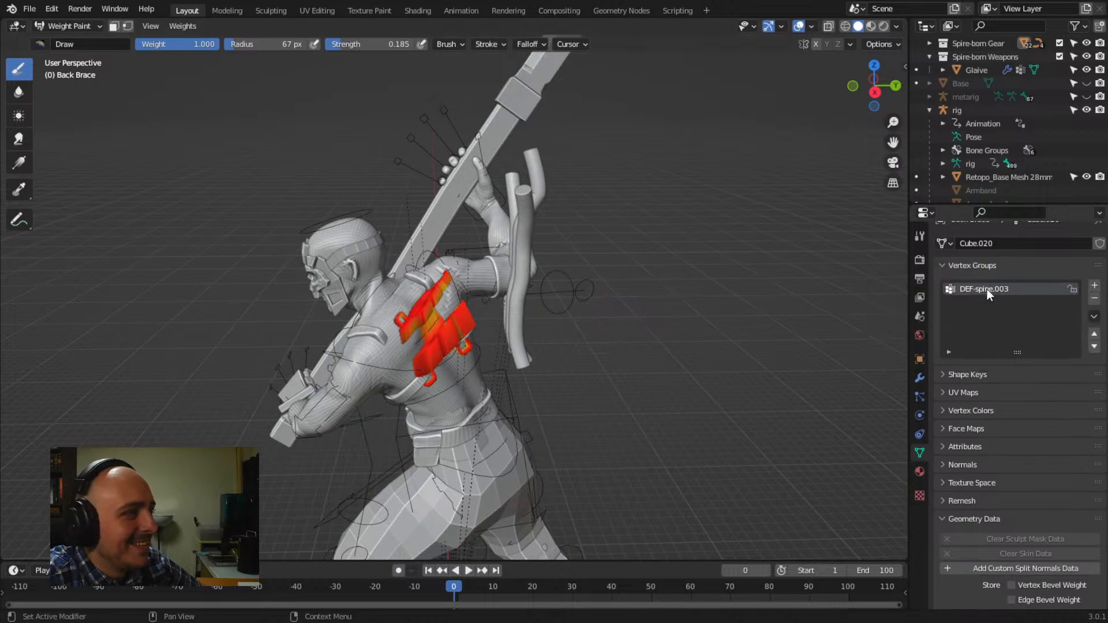
right_click(993, 293)
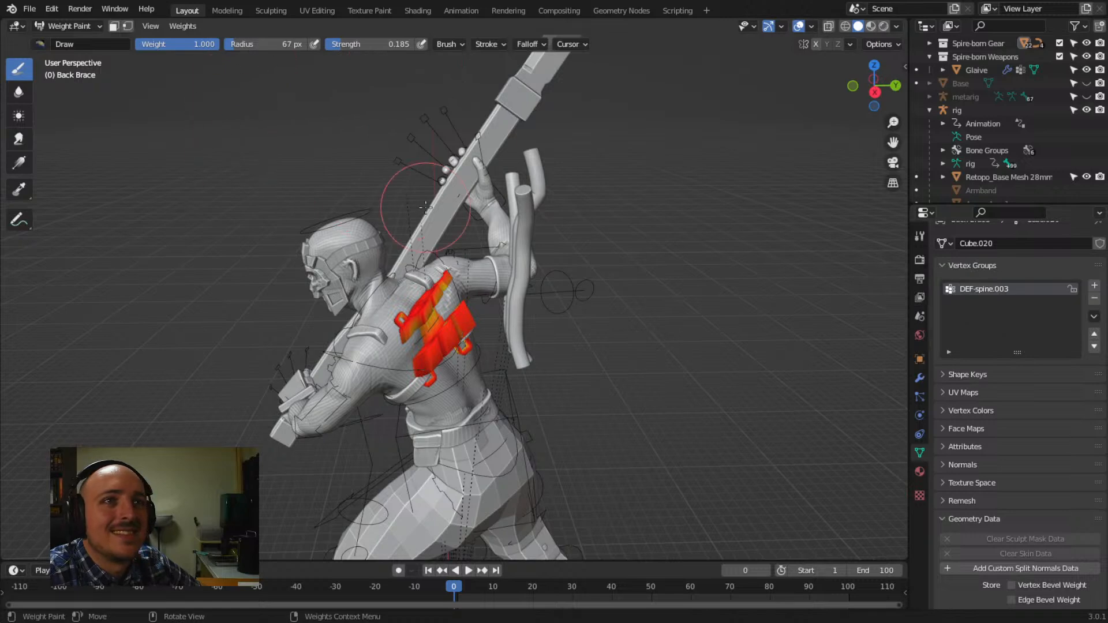
click(182, 26)
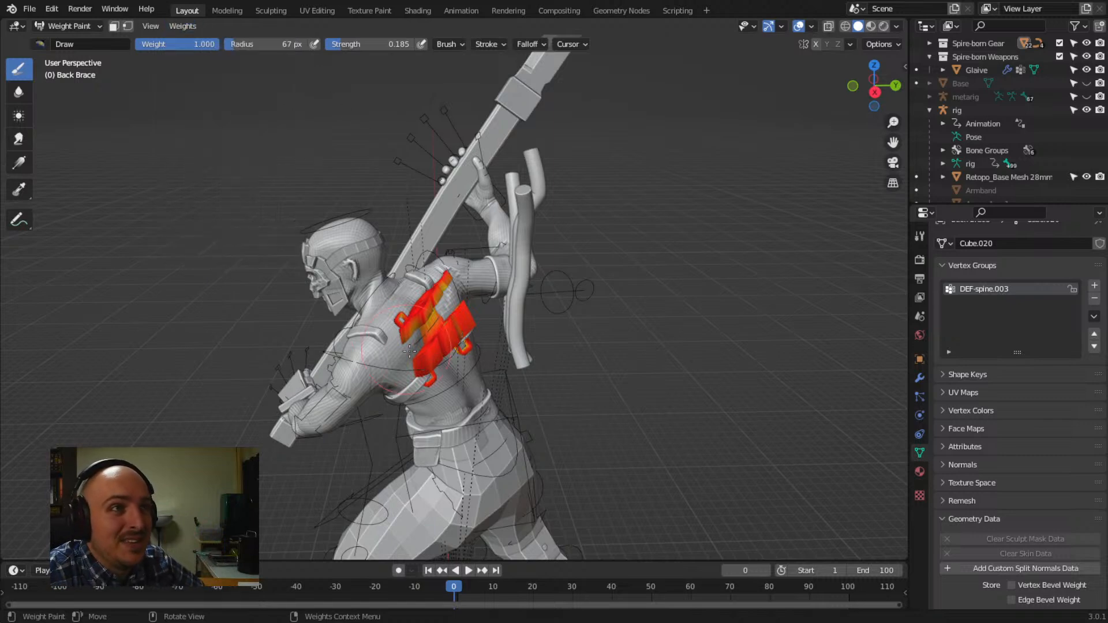
Paint over the remaining lower-weight areas of the Back Brace in DEF-spine.003 at weight 1.000
middle_drag(442, 331, 359, 221)
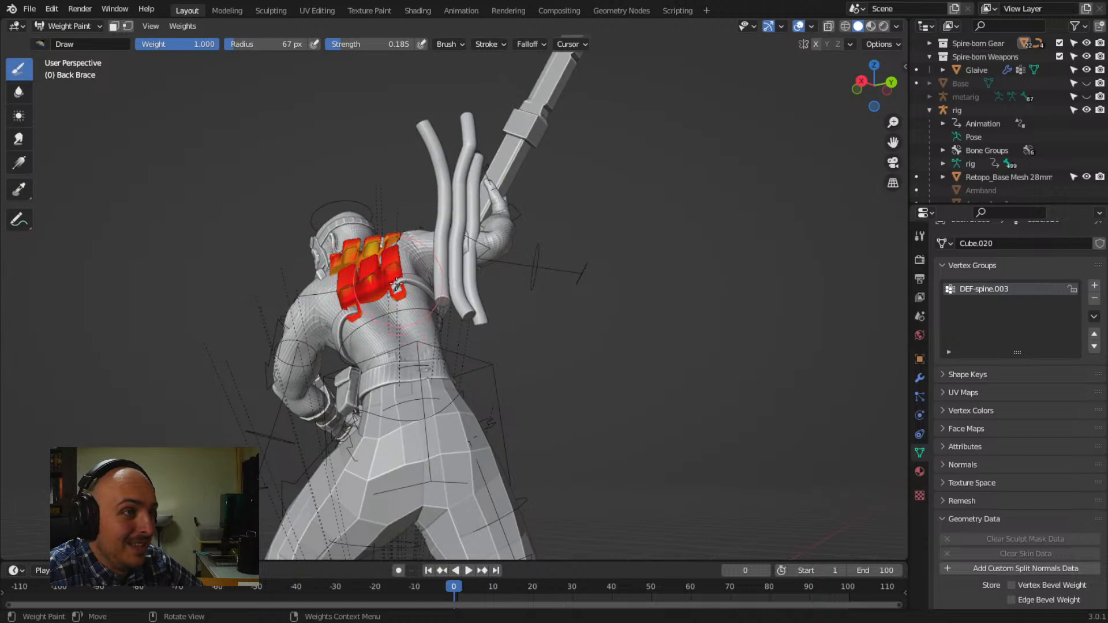
middle_drag(353, 312, 502, 292)
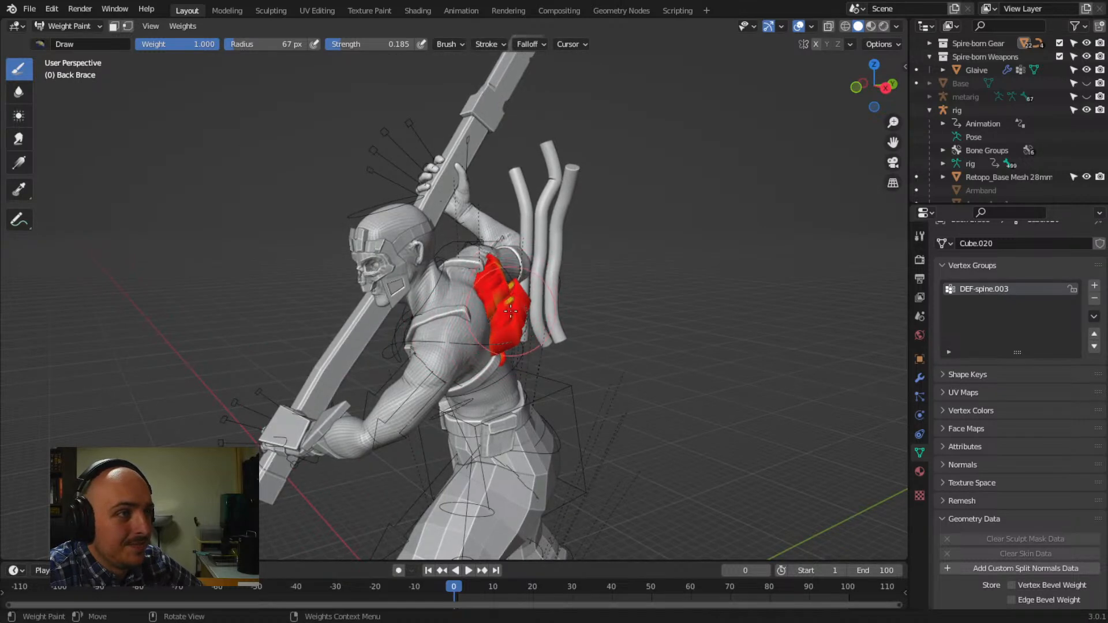
mouse_move(503, 349)
middle_down()
mouse_move(512, 339)
mouse_move(475, 372)
middle_up()
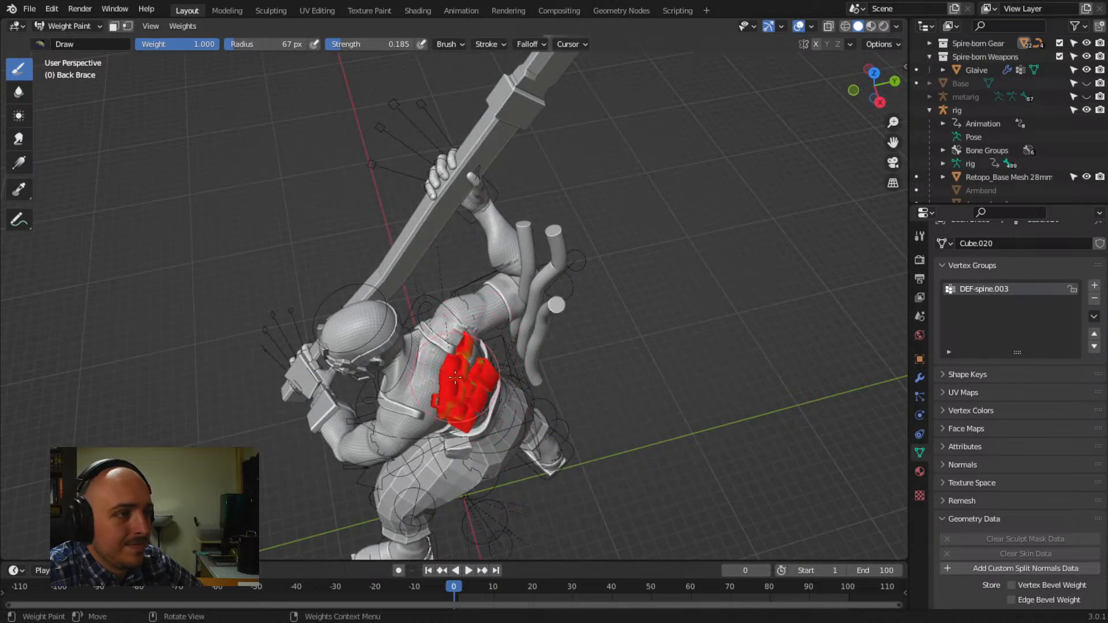
mouse_move(490, 349)
middle_down()
mouse_move(443, 374)
mouse_move(375, 311)
middle_up()
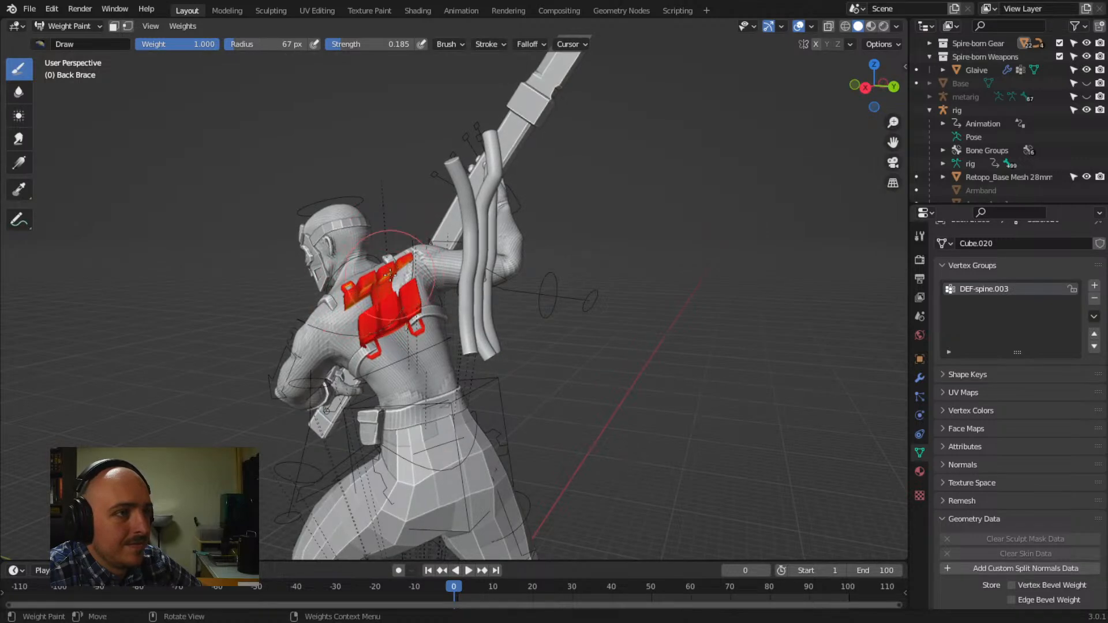
Leave Weight Paint for Object Mode in the Layout workspace, select the rig and switch it to Pose Mode
click(219, 11)
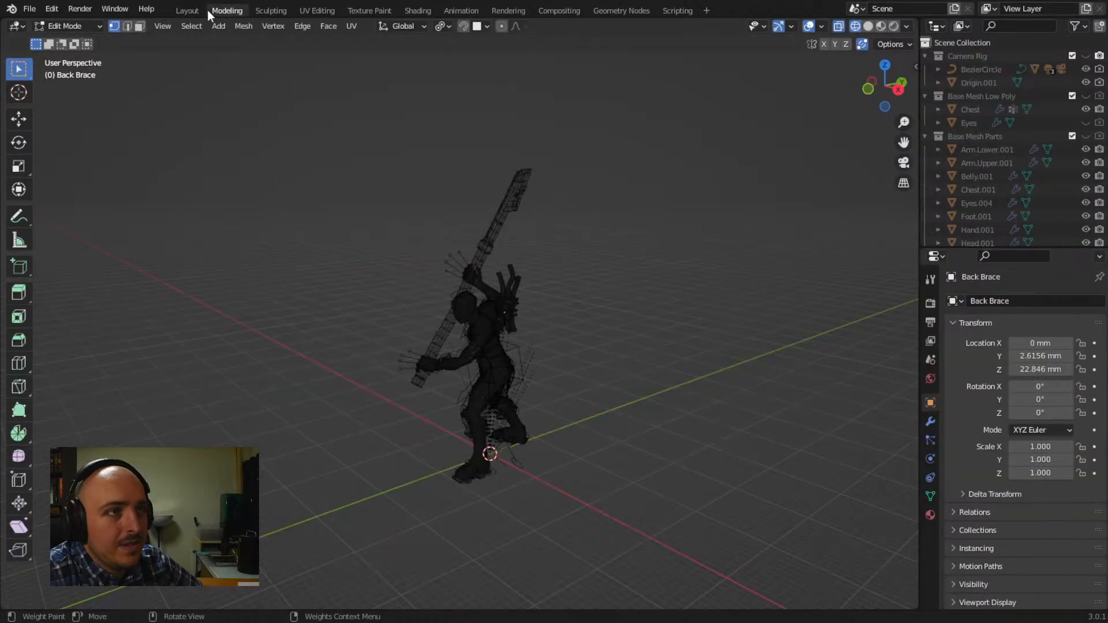
click(196, 10)
middle_drag(232, 140, 426, 335)
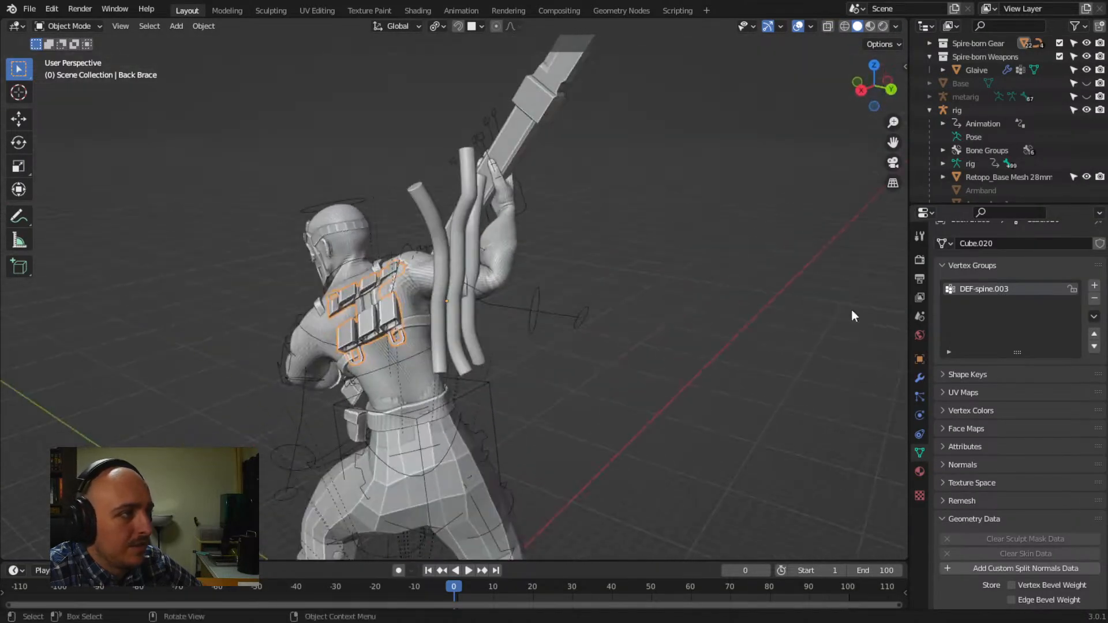
click(538, 309)
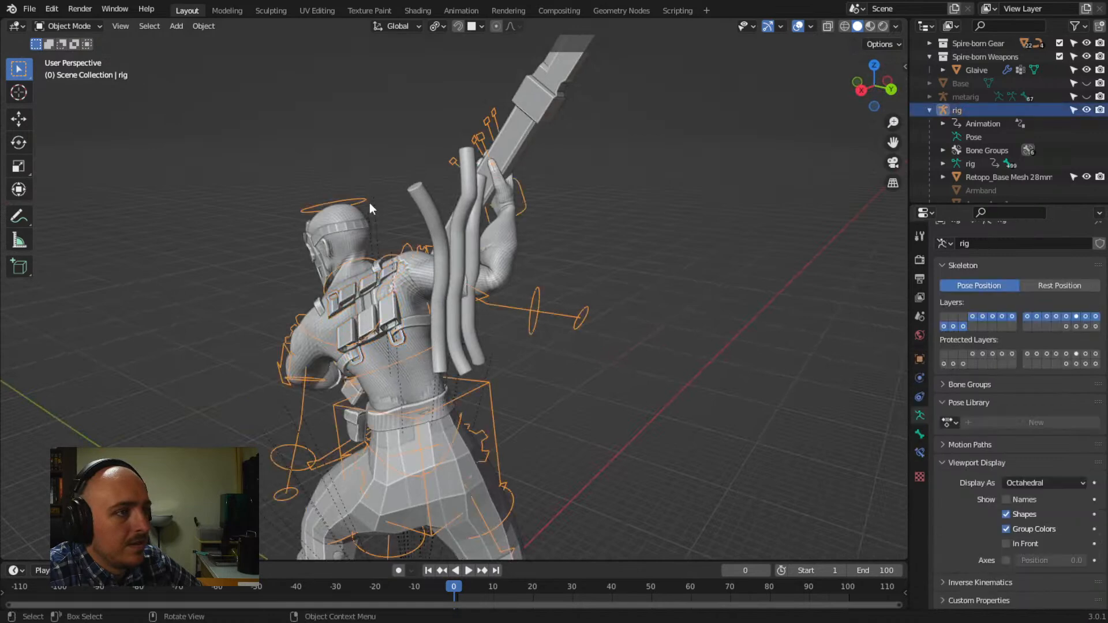
click(96, 30)
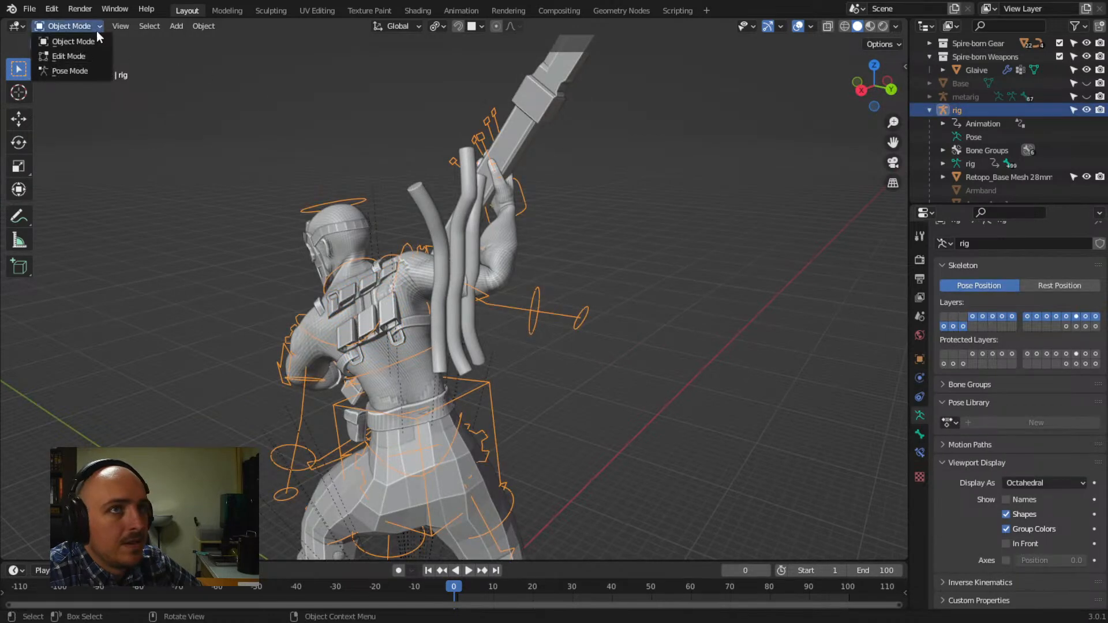
click(92, 70)
Set the armature to Rest Position and back to Pose Position to check how the Back Brace follows the body
click(1062, 267)
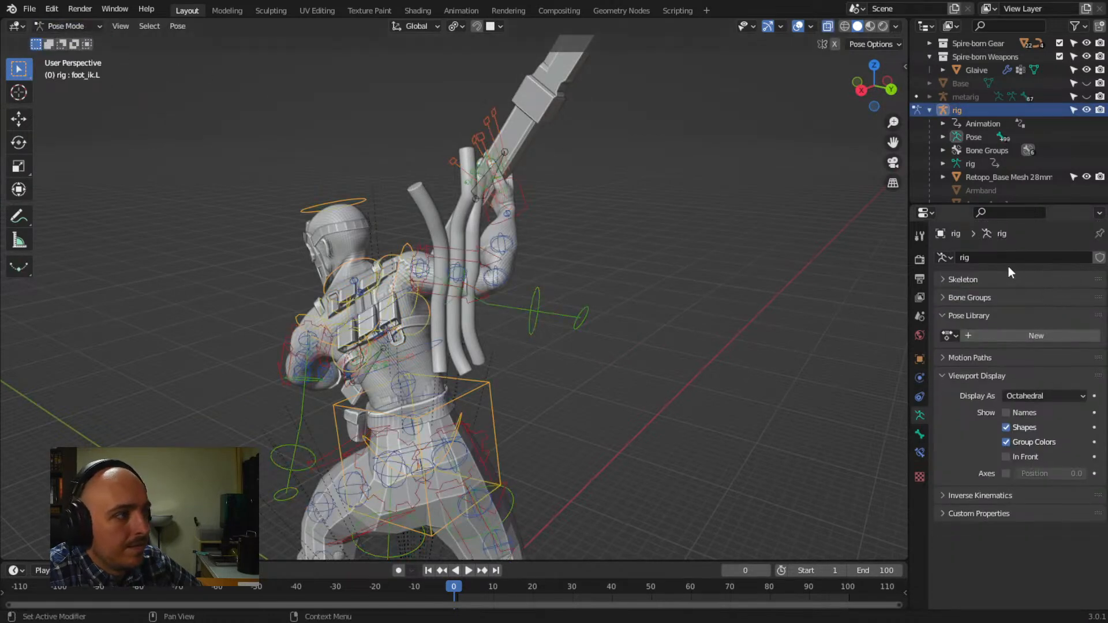
click(951, 283)
click(1067, 301)
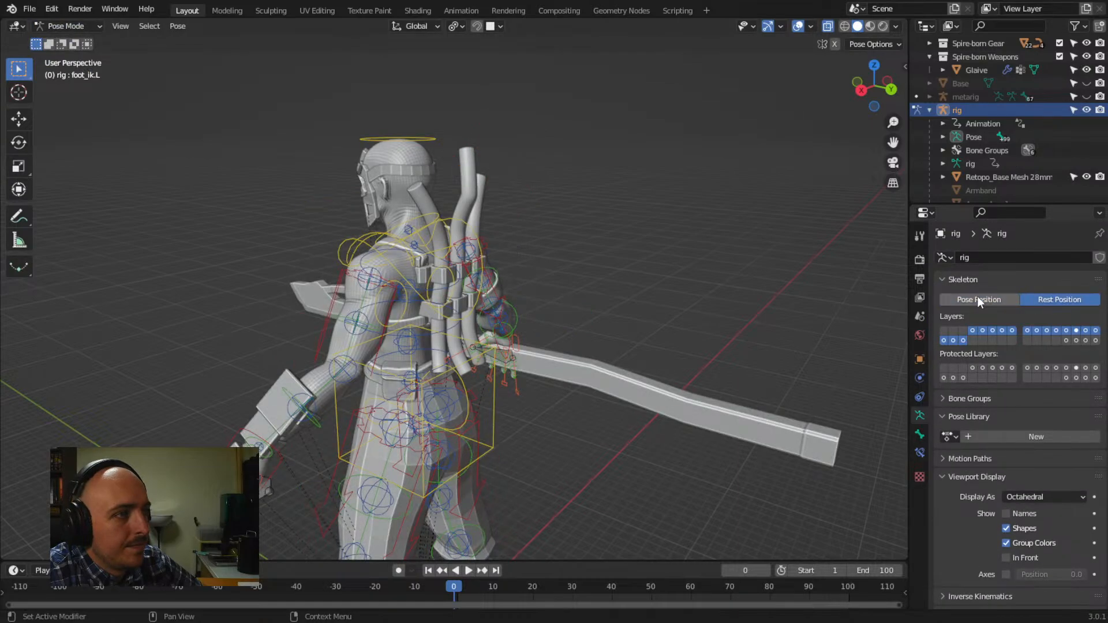
click(978, 296)
middle_drag(508, 331, 628, 350)
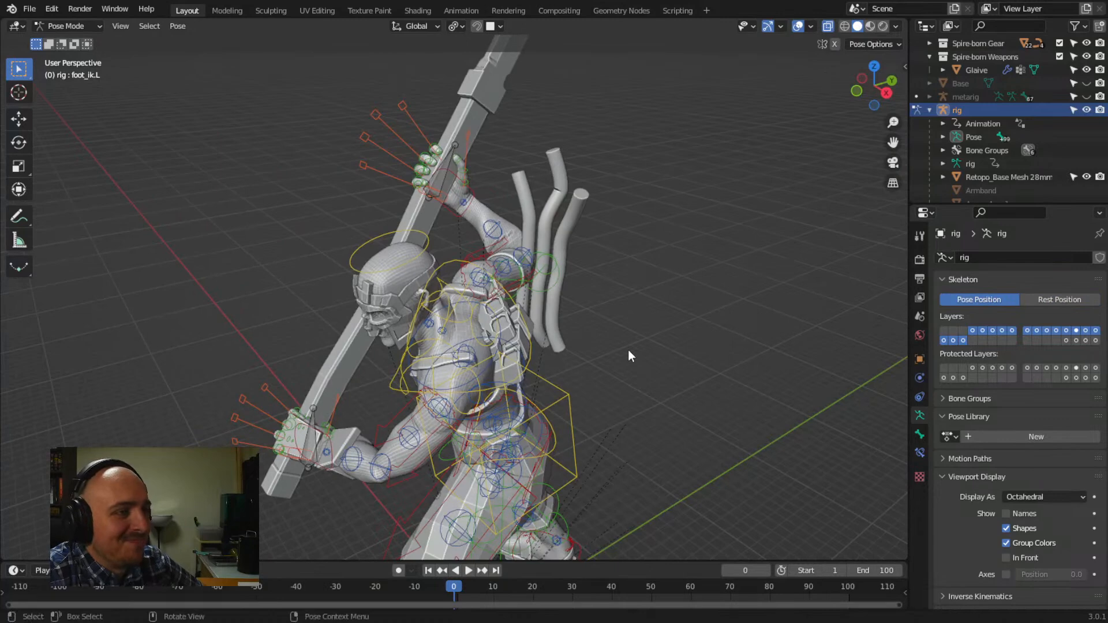
Select the chest control bone, return the rig to Object Mode and inspect the brace on the posed back
click(523, 331)
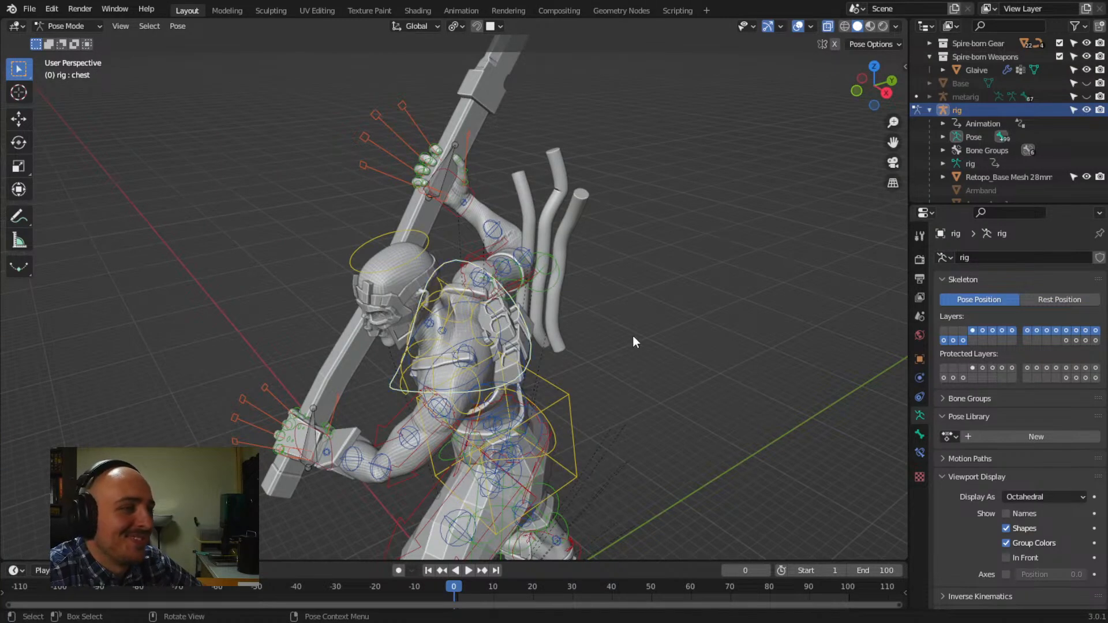
click(68, 26)
click(67, 40)
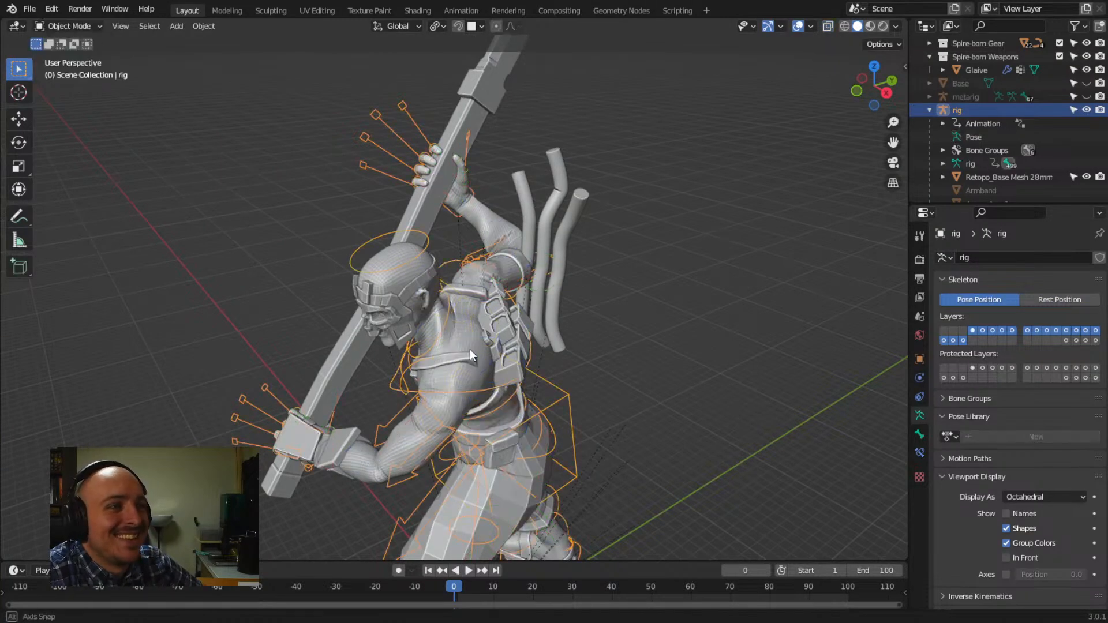
middle_drag(439, 324, 454, 353)
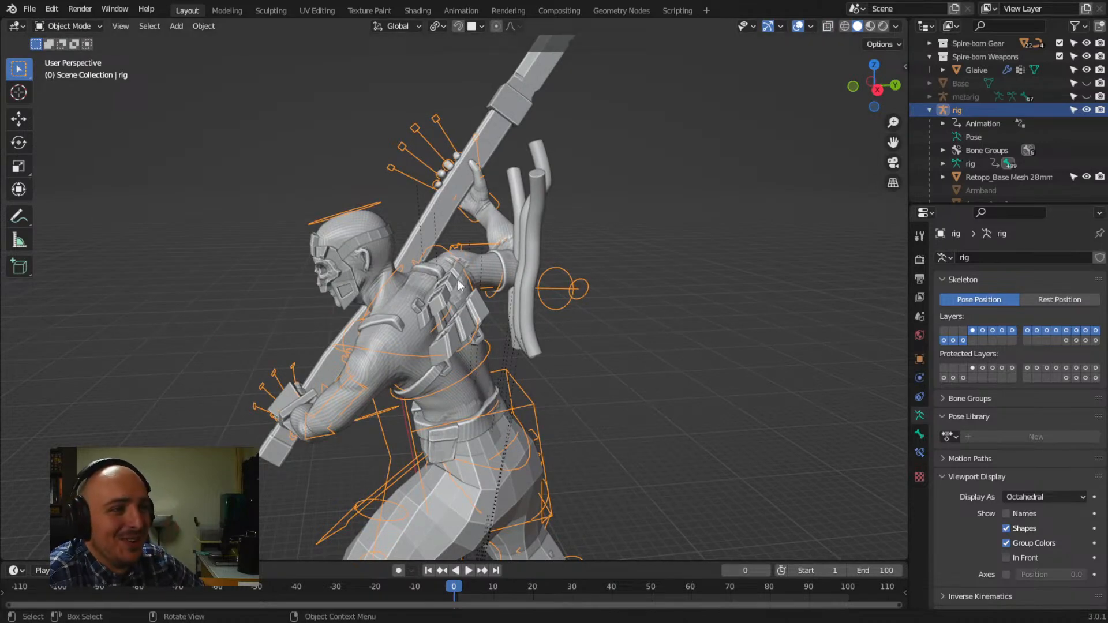
middle_drag(461, 285, 462, 315)
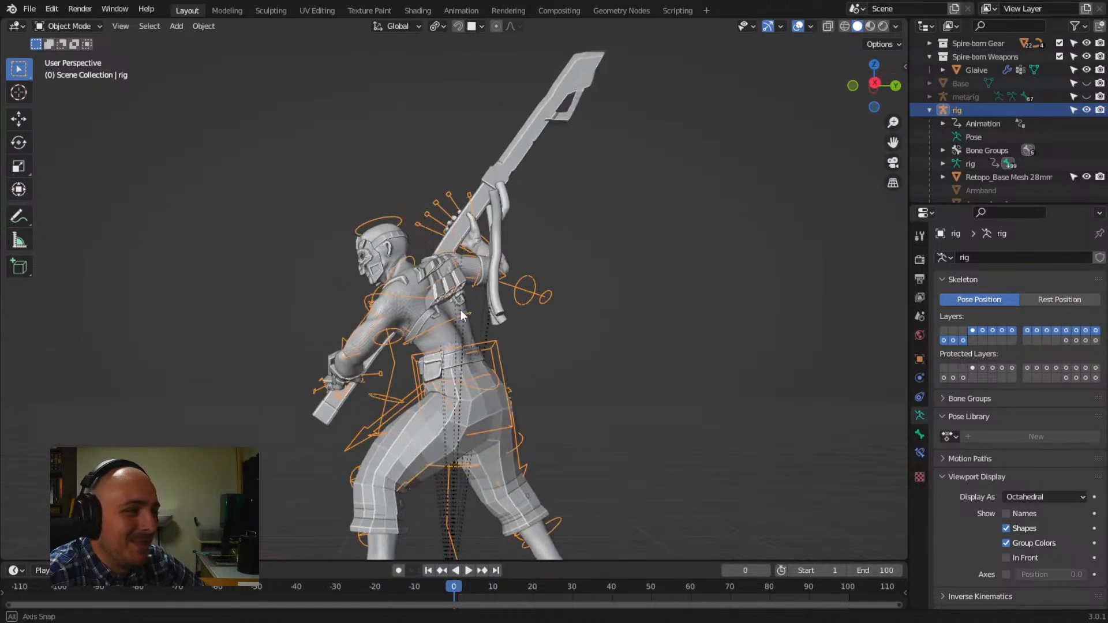
Select the Pouch on the belt and try to clear its parent while keeping its transformation
click(429, 377)
middle_drag(430, 376, 527, 446)
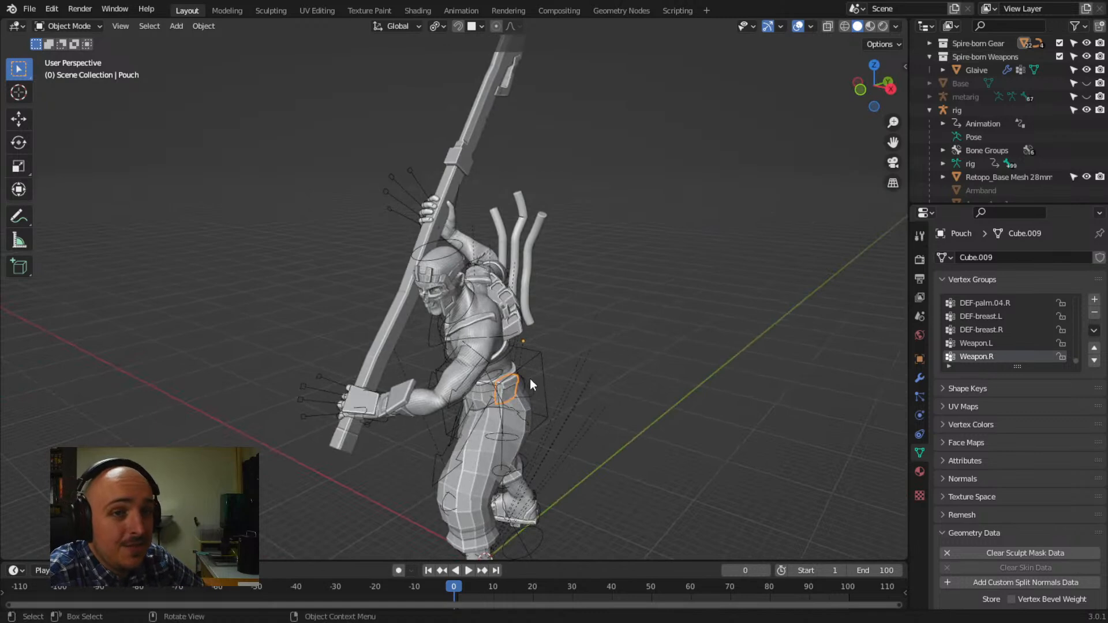
middle_drag(530, 379, 548, 400)
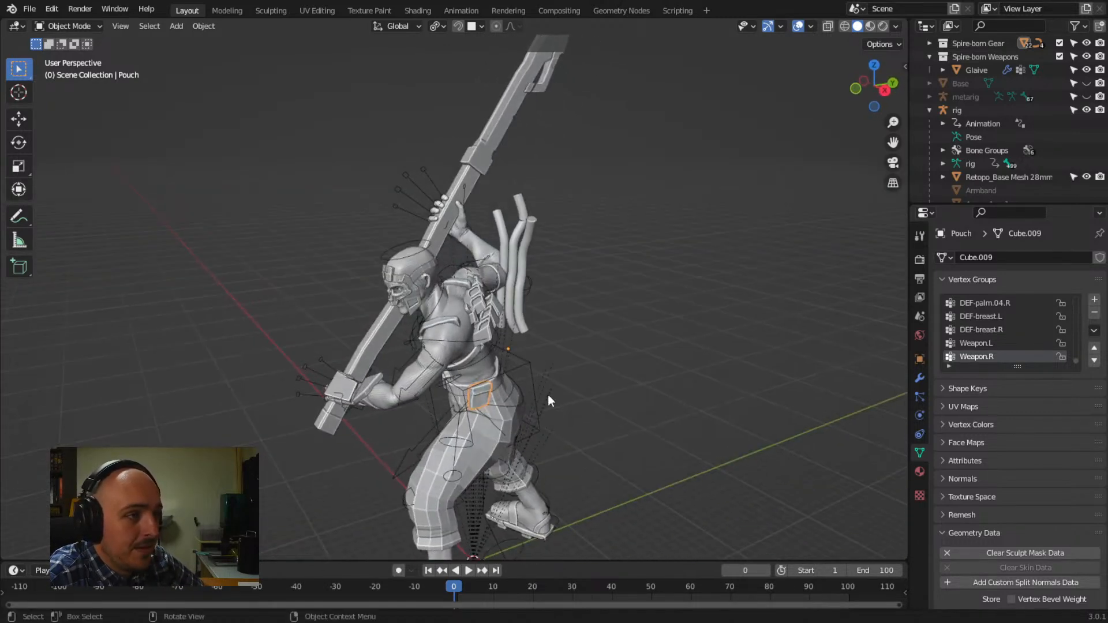
right_click(496, 397)
mouse_move(483, 394)
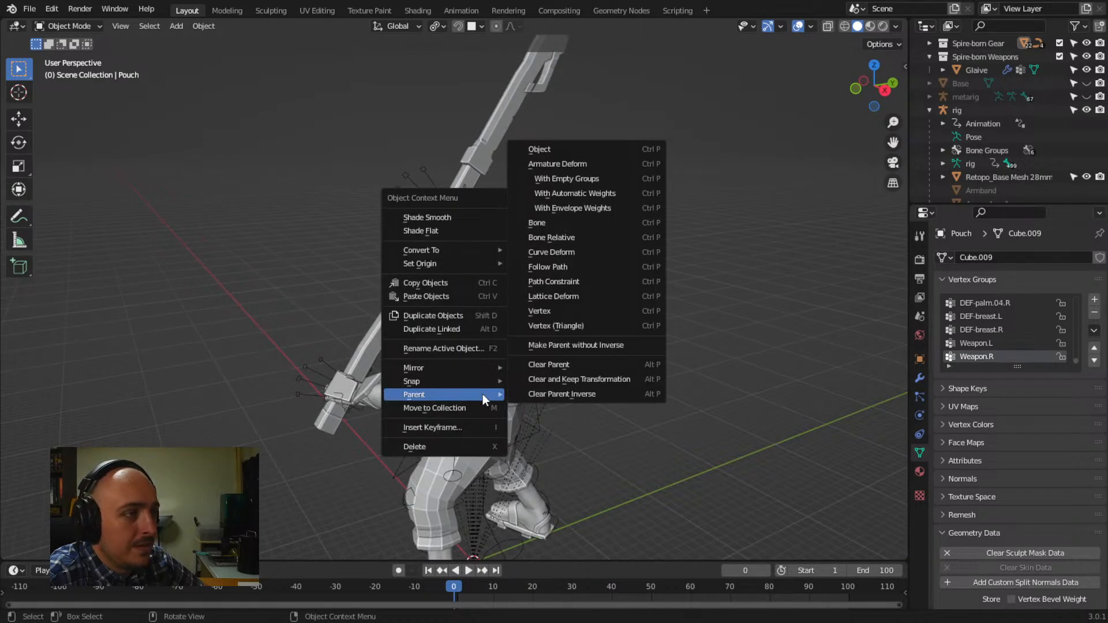
click(560, 381)
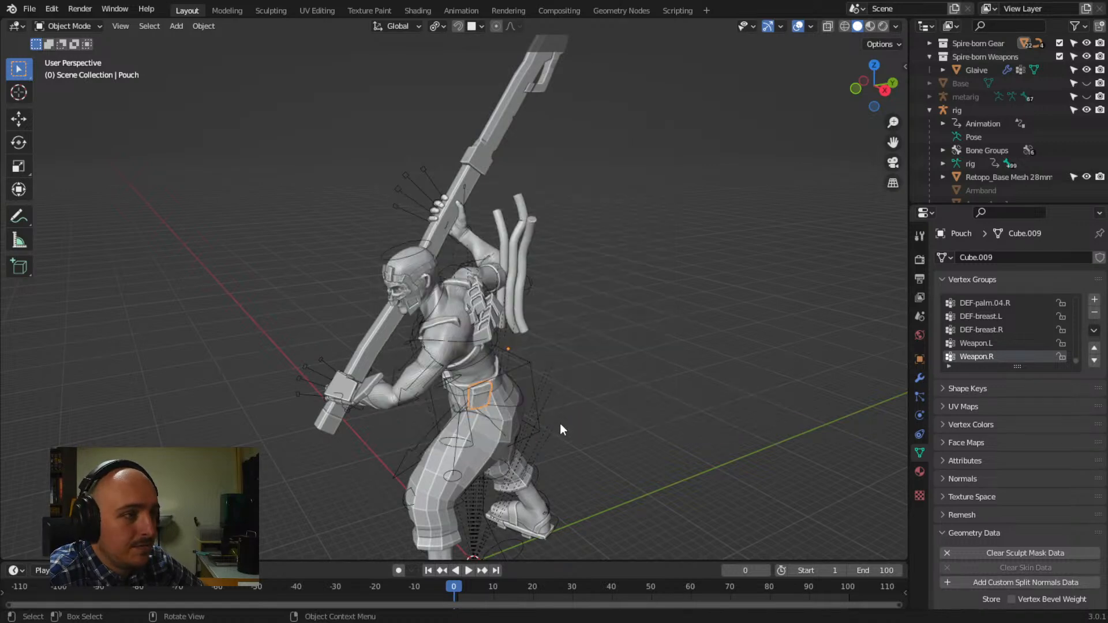
middle_drag(560, 424, 547, 386)
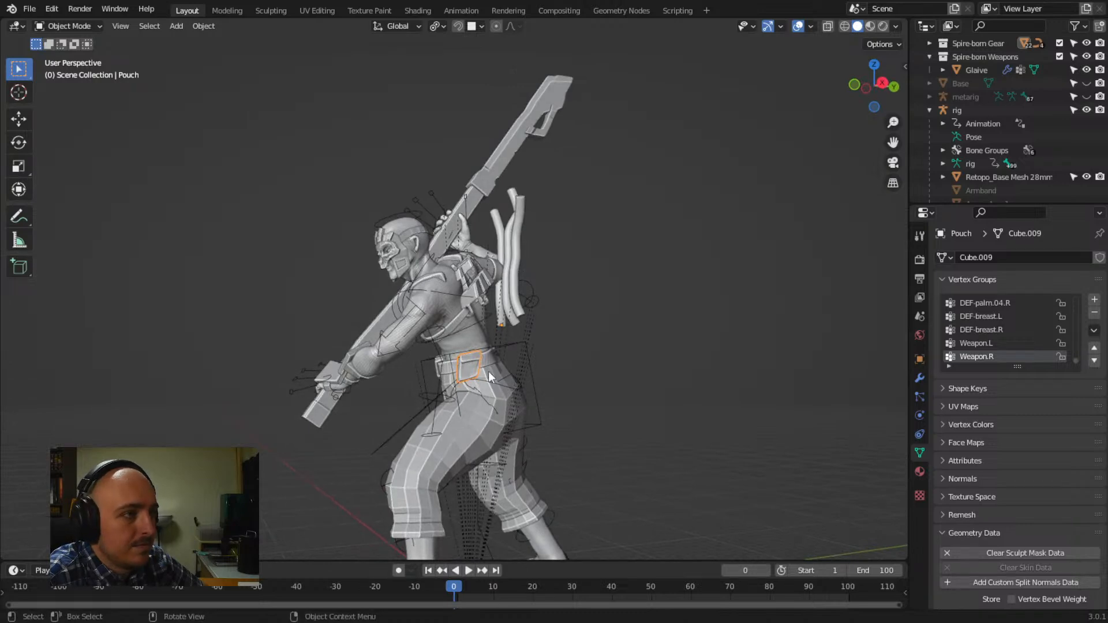
Clear the Pouch's parent and move the detached Pouch to the figure's waist
right_click(473, 359)
mouse_move(483, 361)
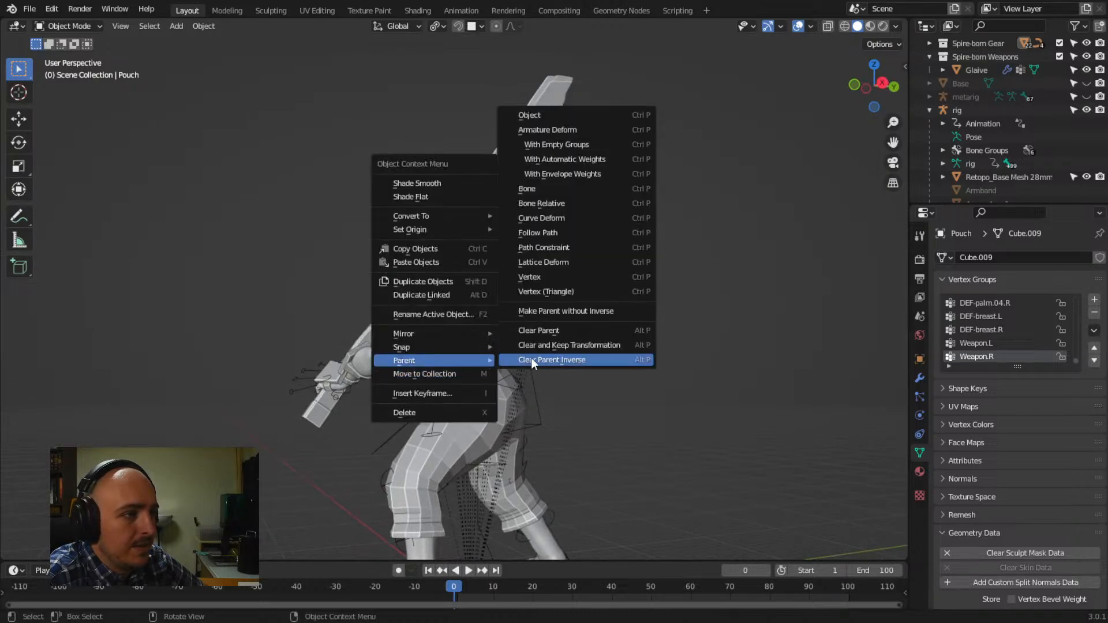
click(543, 334)
middle_drag(542, 335, 567, 389)
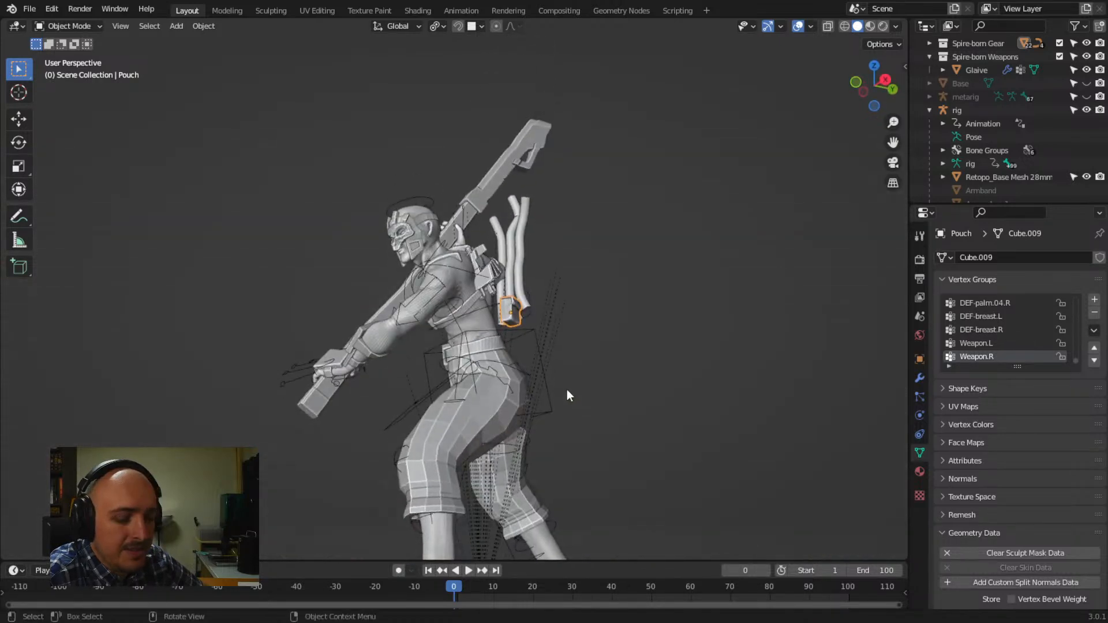
key(g)
click(543, 425)
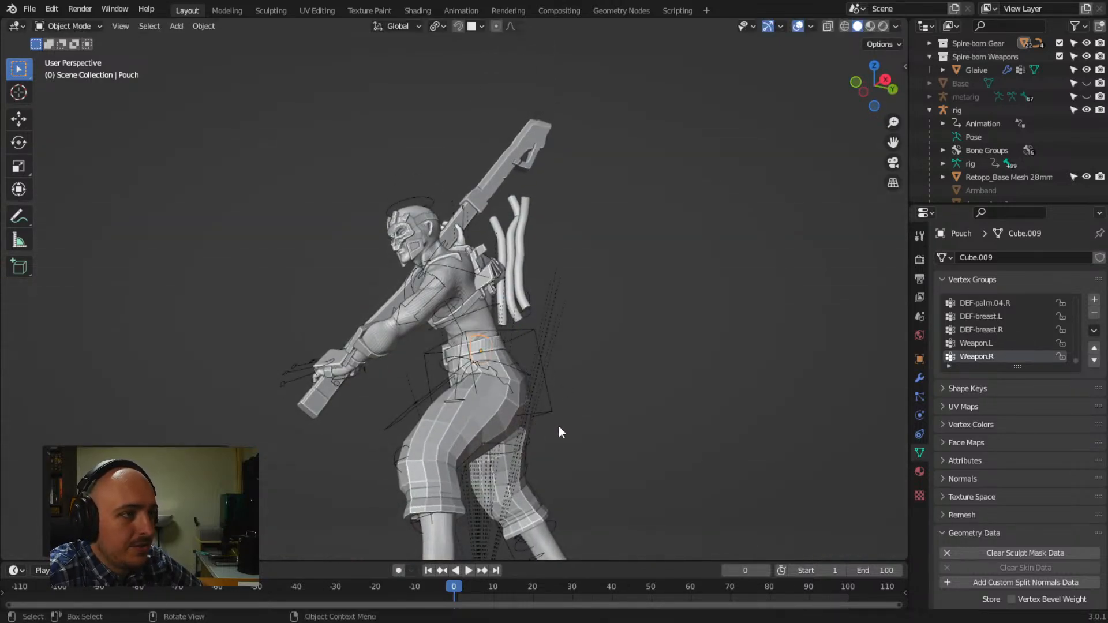
Move and rotate the Pouch so it sits flat against the side of the belt at the hip
middle_drag(559, 426, 478, 346)
key(g)
click(346, 483)
key(g)
click(508, 477)
key(r)
click(471, 507)
middle_drag(561, 350, 610, 418)
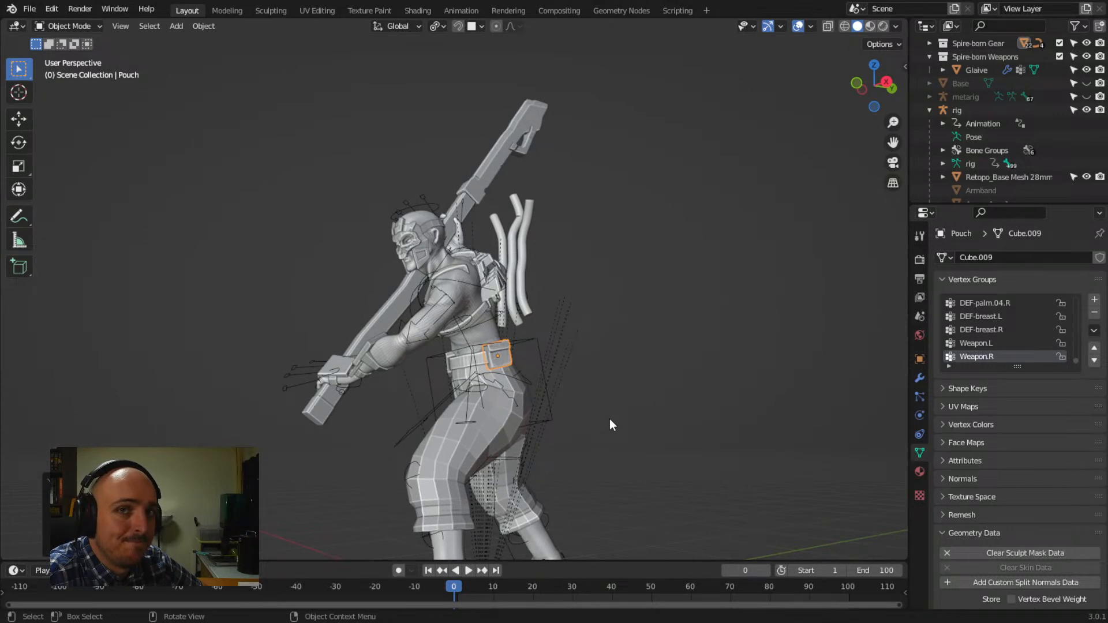
Examine the posed figure, its gear and glaive grip from the front, sides, back, above and below
middle_drag(610, 418, 649, 455)
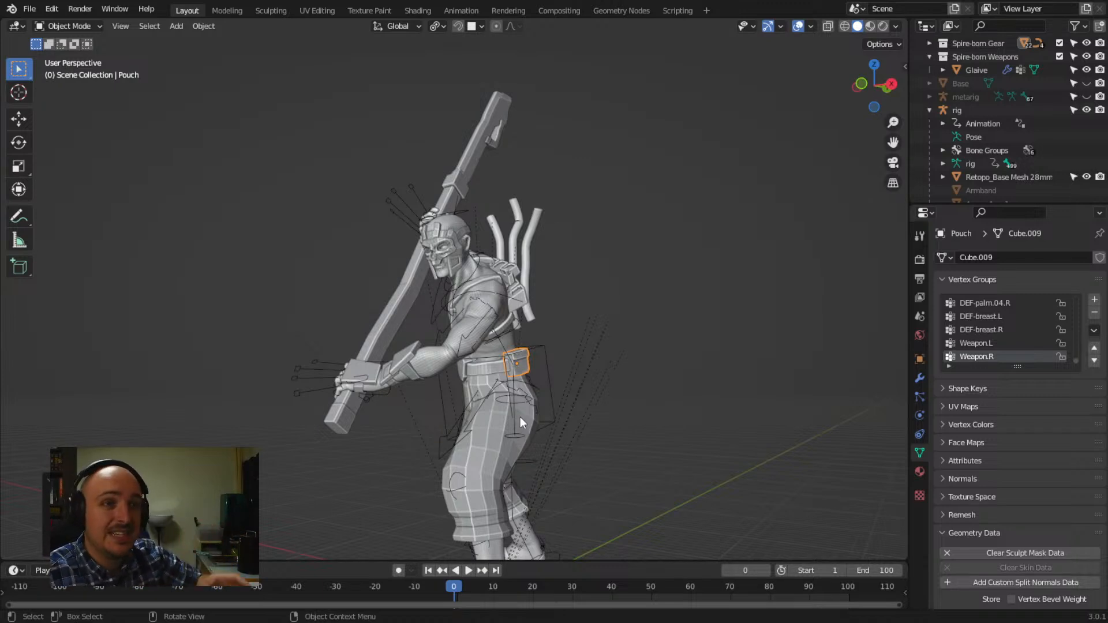
middle_drag(471, 380, 395, 404)
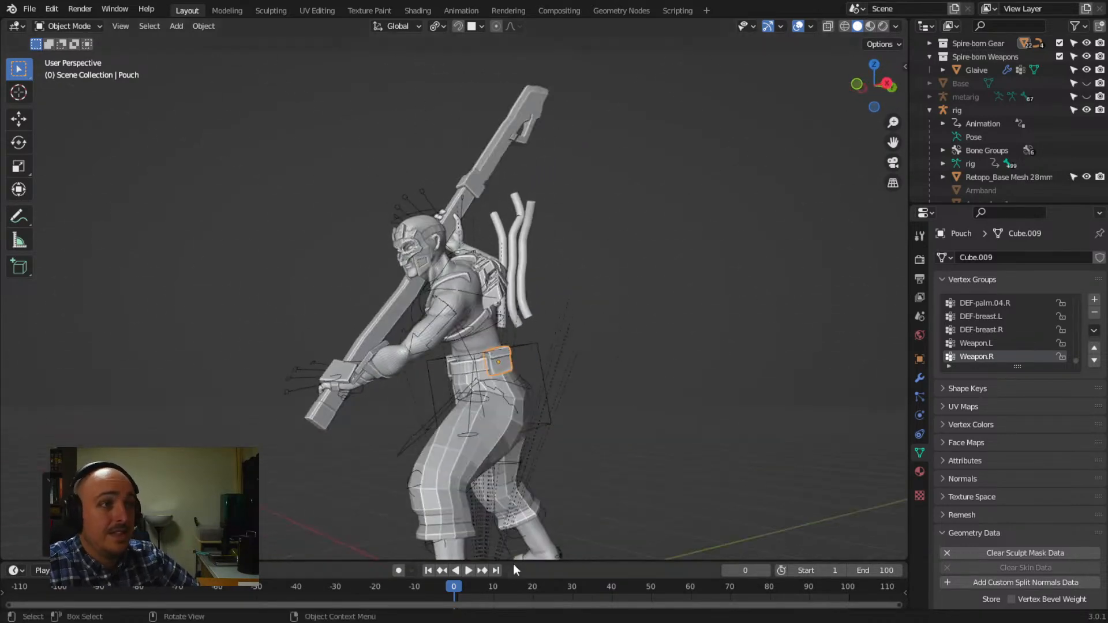
middle_drag(514, 565, 404, 332)
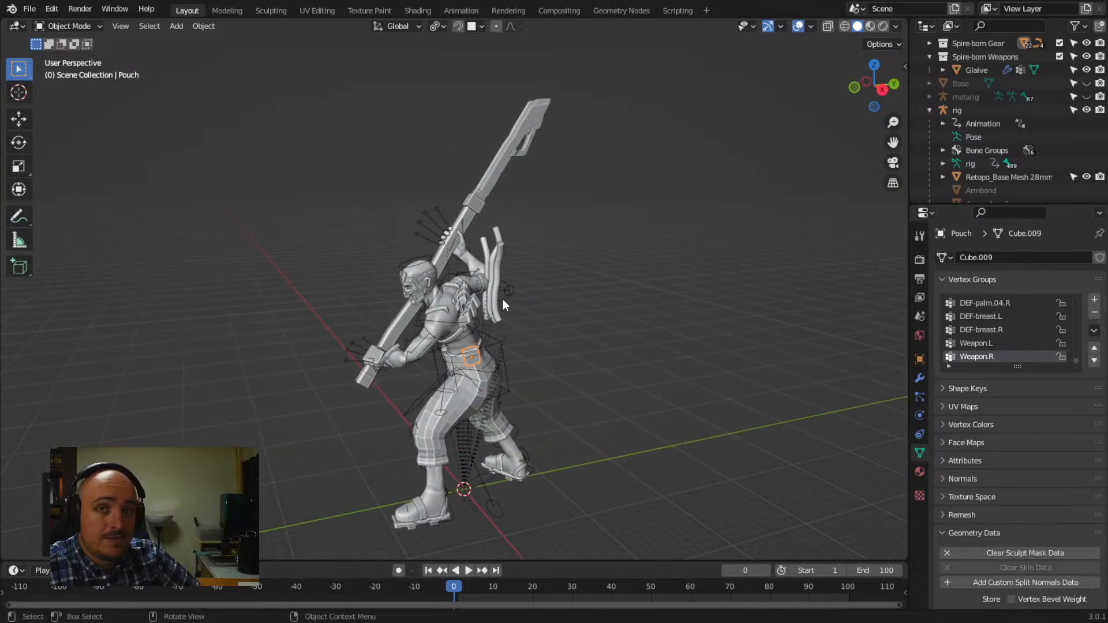
middle_drag(409, 322, 518, 318)
click(496, 328)
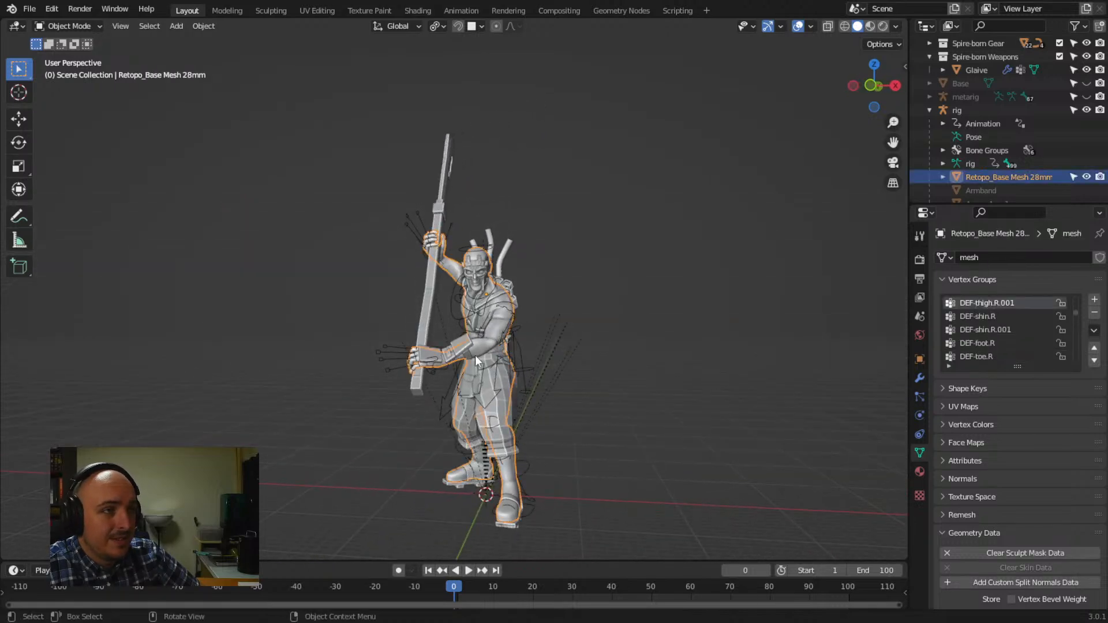
scroll(476, 355, up, 4)
middle_drag(486, 365, 533, 366)
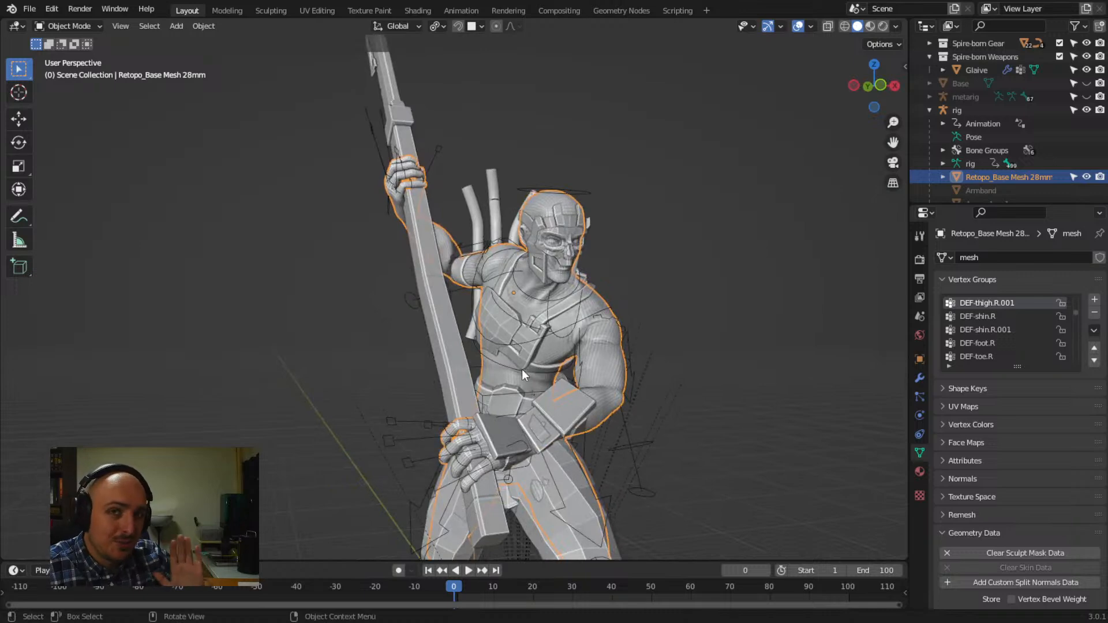
middle_drag(574, 464, 572, 330)
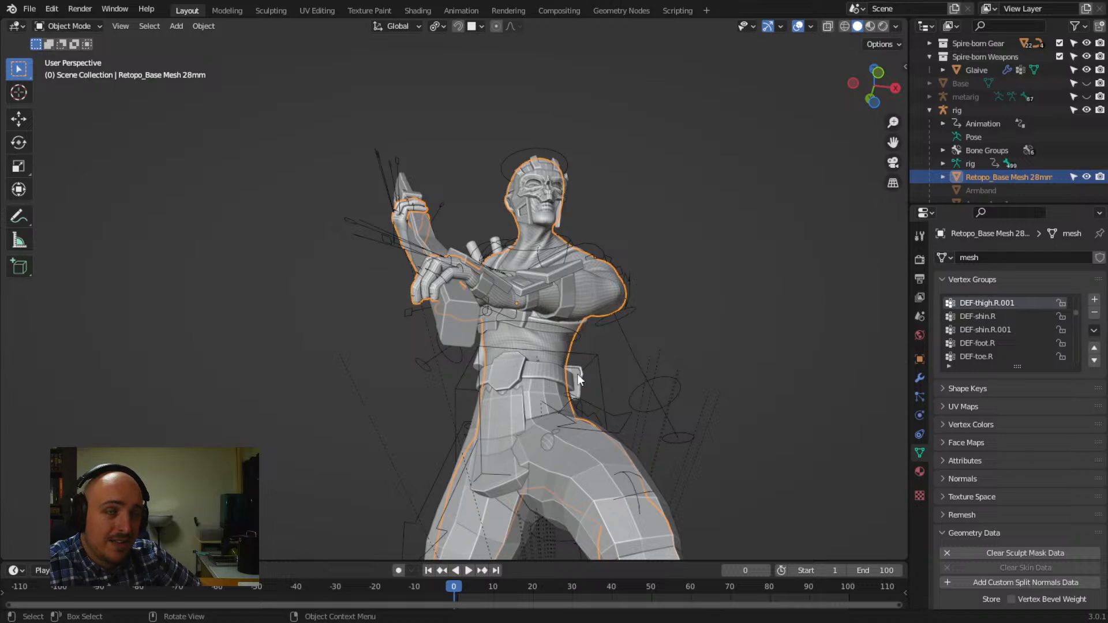
mouse_move(579, 378)
middle_down()
mouse_move(585, 389)
mouse_move(609, 359)
mouse_move(597, 420)
mouse_move(608, 390)
mouse_move(583, 393)
middle_up()
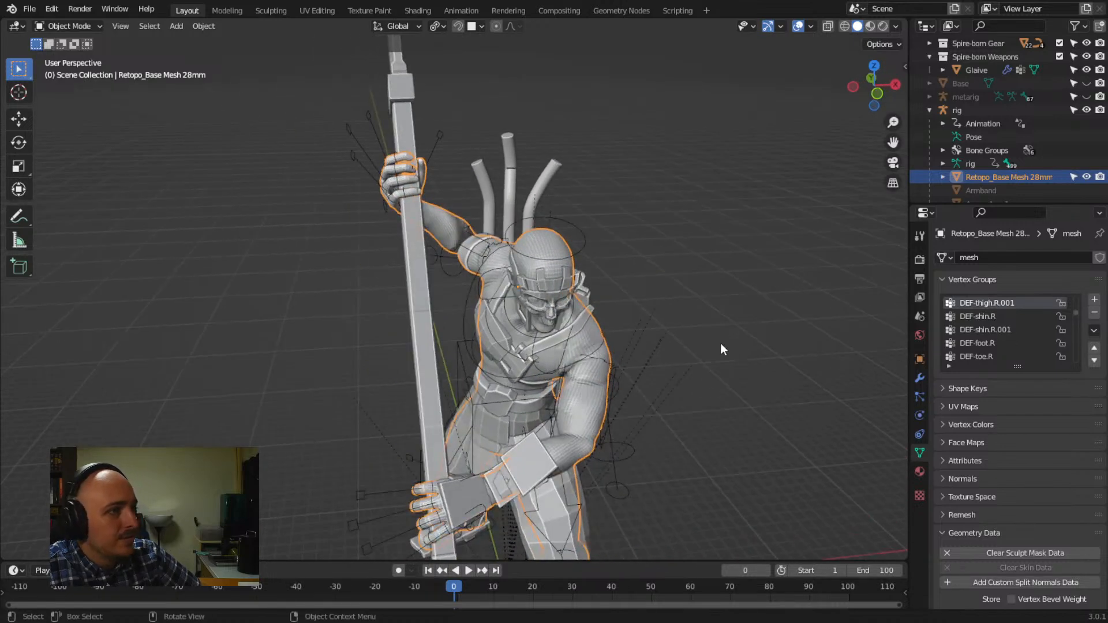
middle_drag(535, 381, 498, 246)
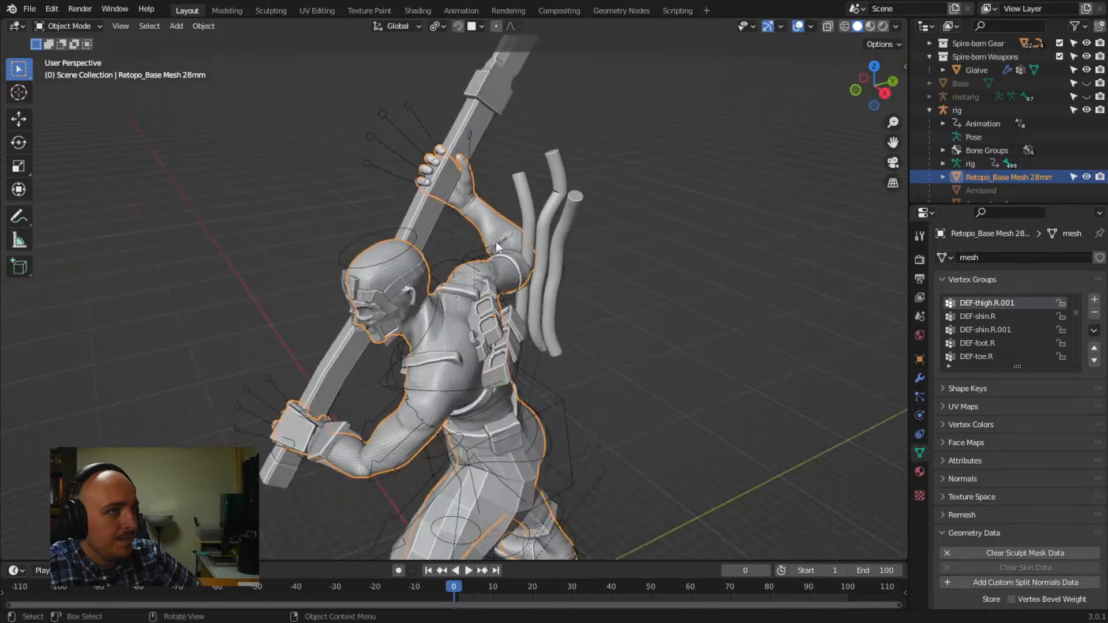
middle_drag(408, 396, 440, 270)
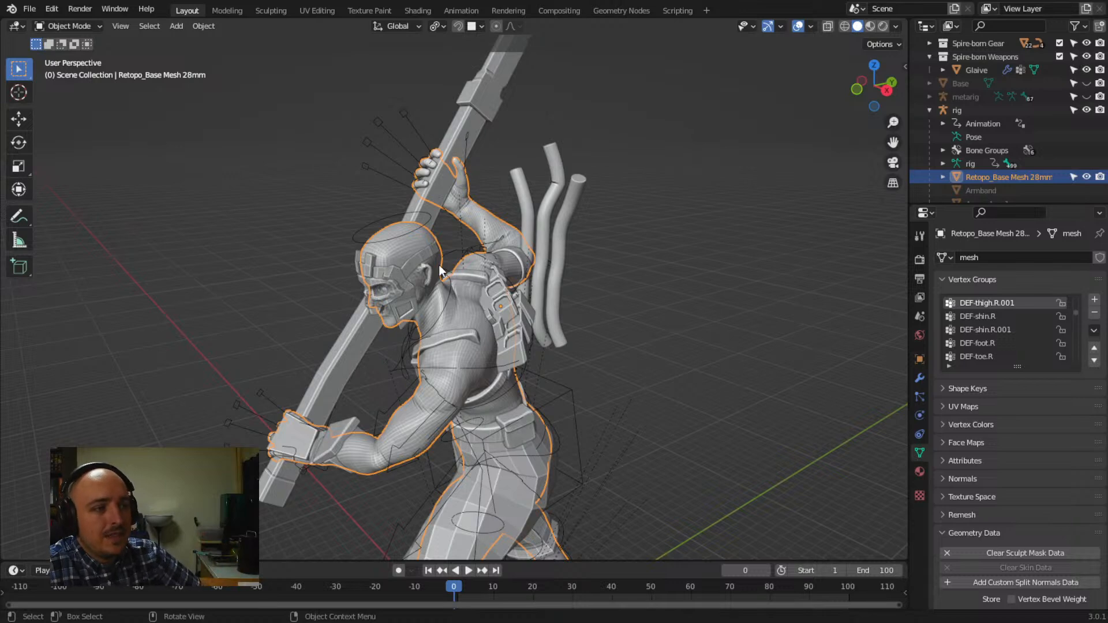
middle_drag(440, 270, 554, 311)
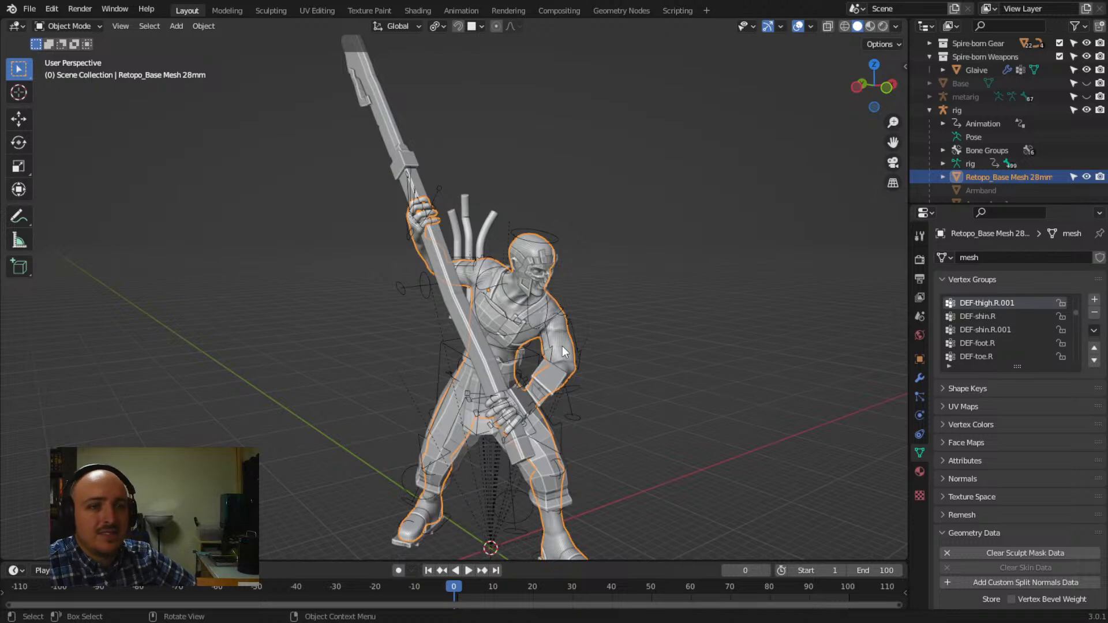
middle_drag(553, 352, 305, 383)
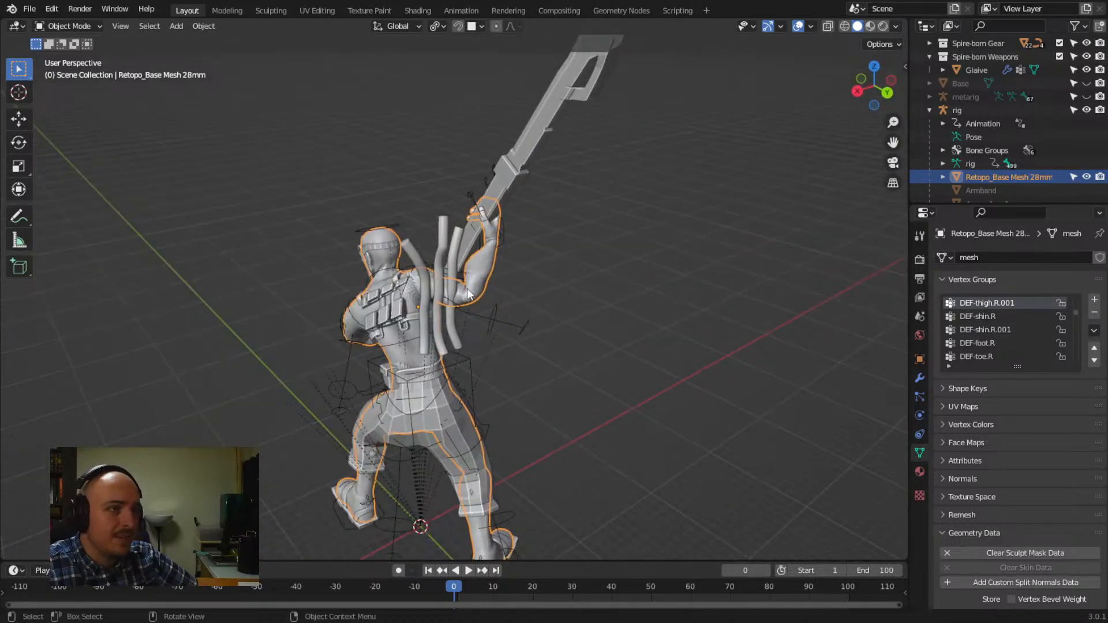
middle_drag(477, 271, 434, 258)
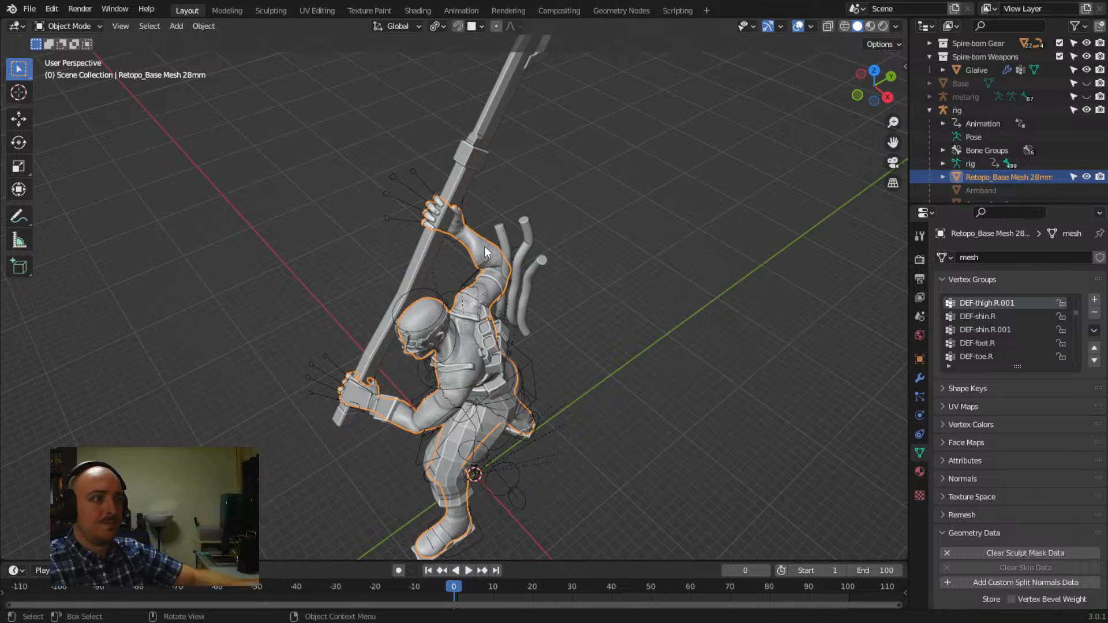
middle_drag(484, 246, 539, 371)
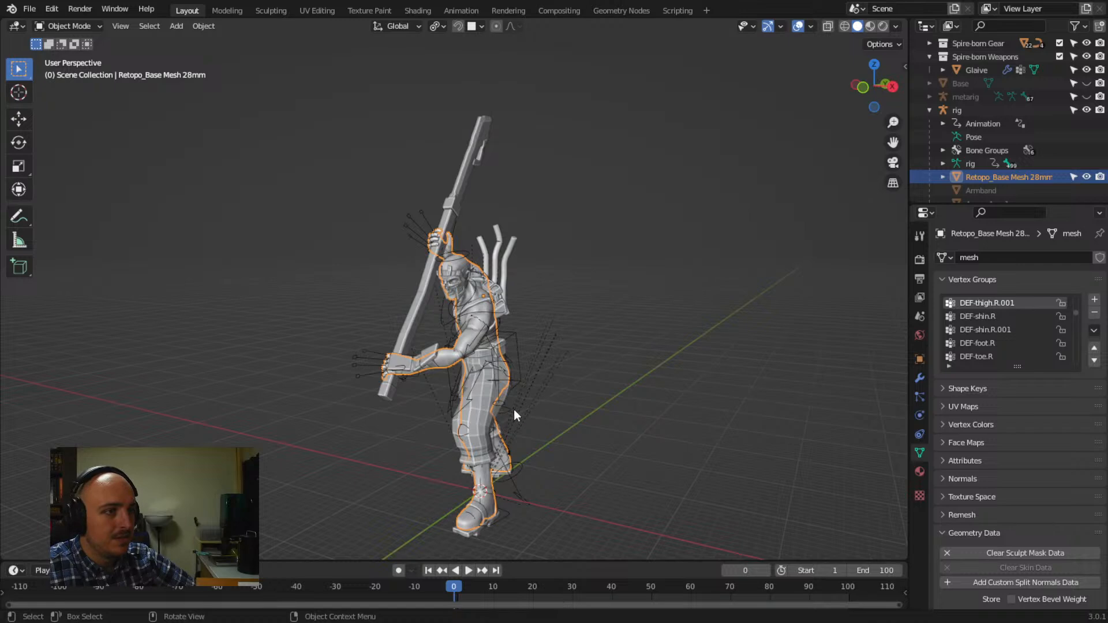
Raise the Pants' Multires viewport level to 3
click(483, 526)
middle_drag(528, 522, 523, 476)
click(463, 412)
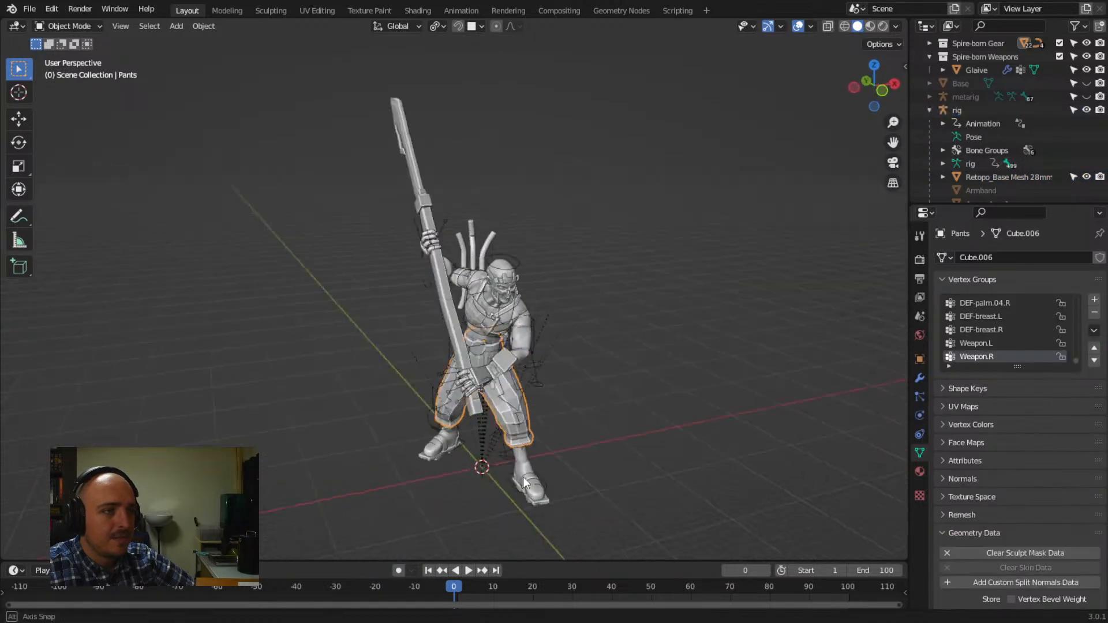
click(920, 380)
click(1085, 299)
click(1084, 300)
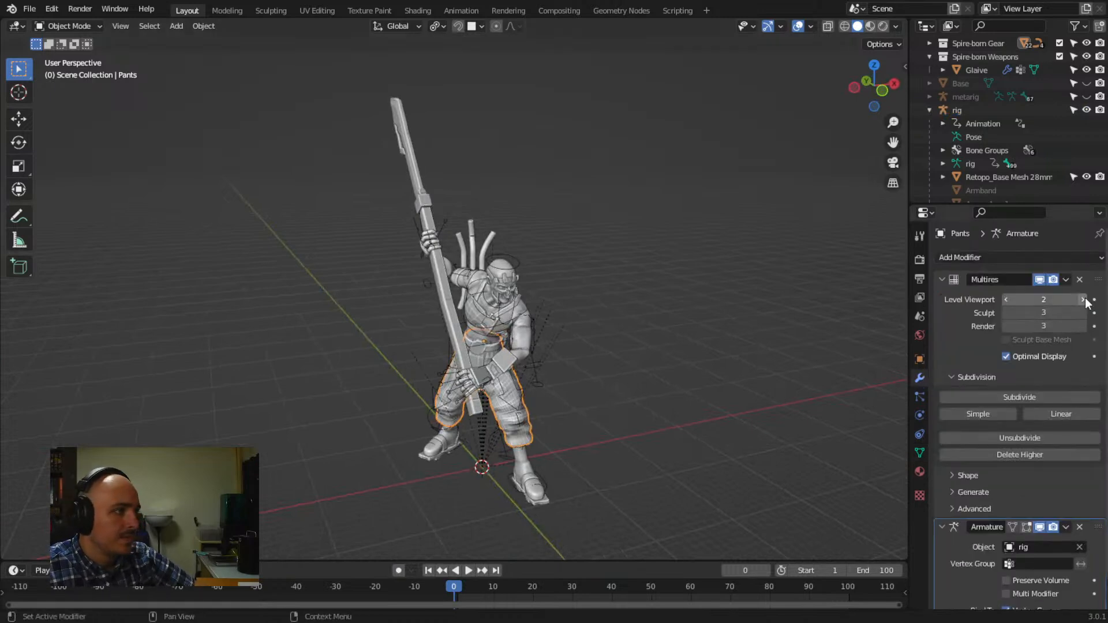
click(1085, 299)
middle_drag(744, 425, 512, 428)
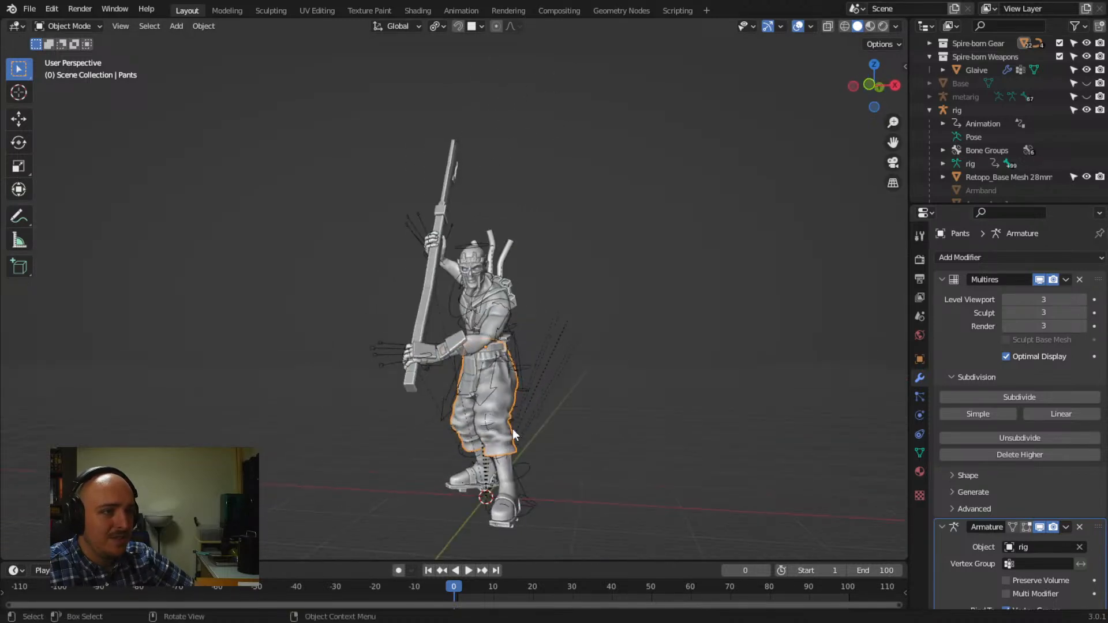
Raise the Pants Tabard's Multires viewport level to 2
click(476, 373)
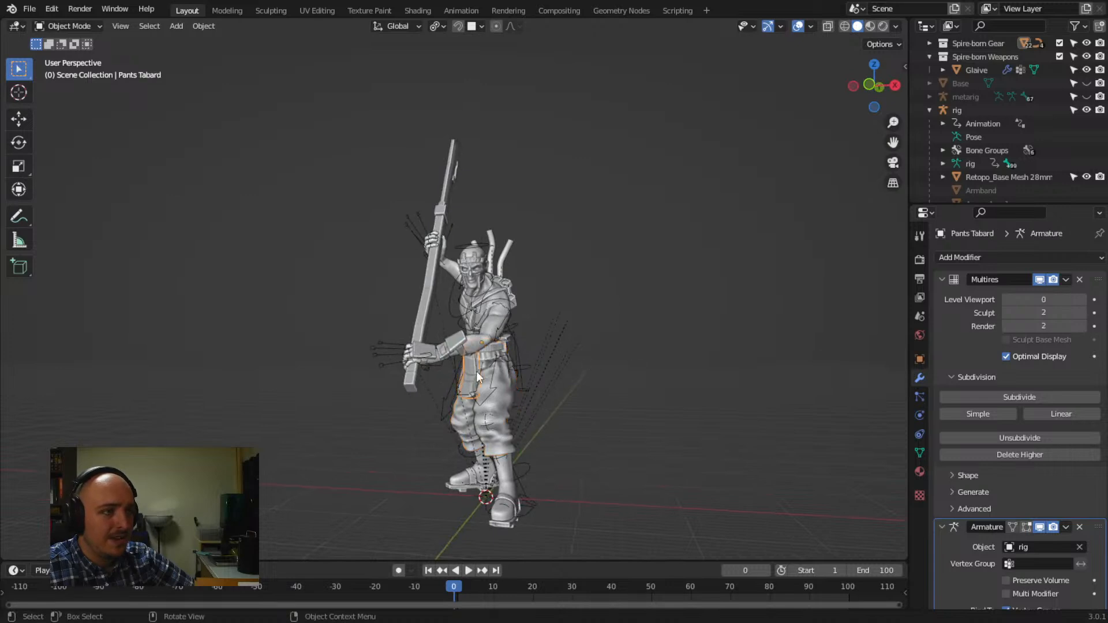
click(1083, 300)
click(1084, 300)
middle_drag(456, 471, 483, 494)
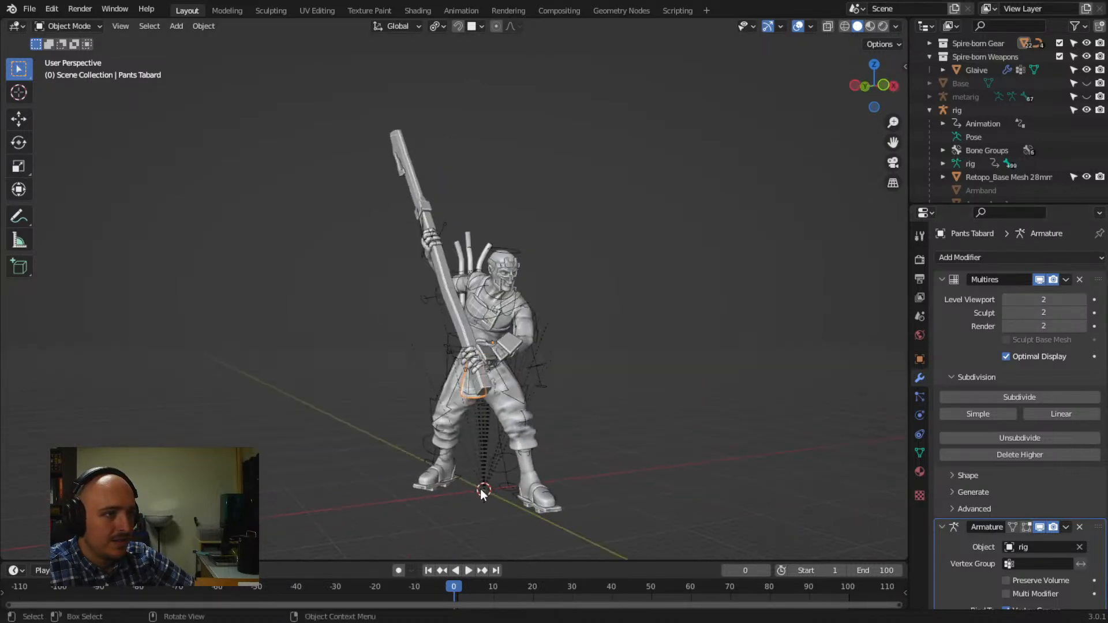
Raise the Retopo_Base Mesh 28mm body's Multires viewport level to 2 and check the smoothed figure
click(490, 306)
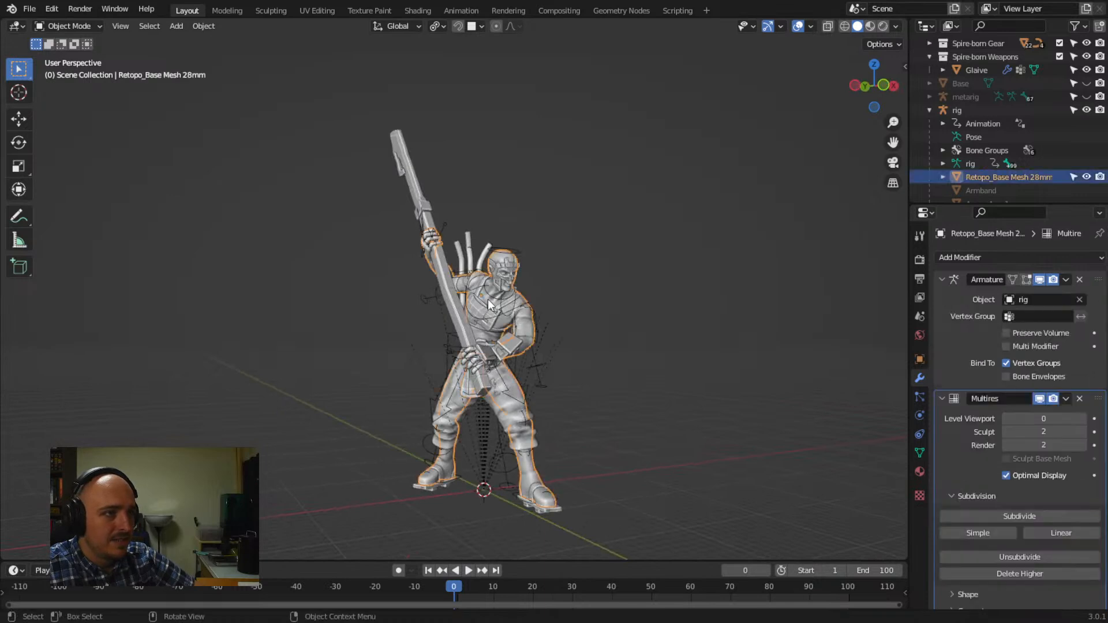
click(1082, 418)
click(1082, 418)
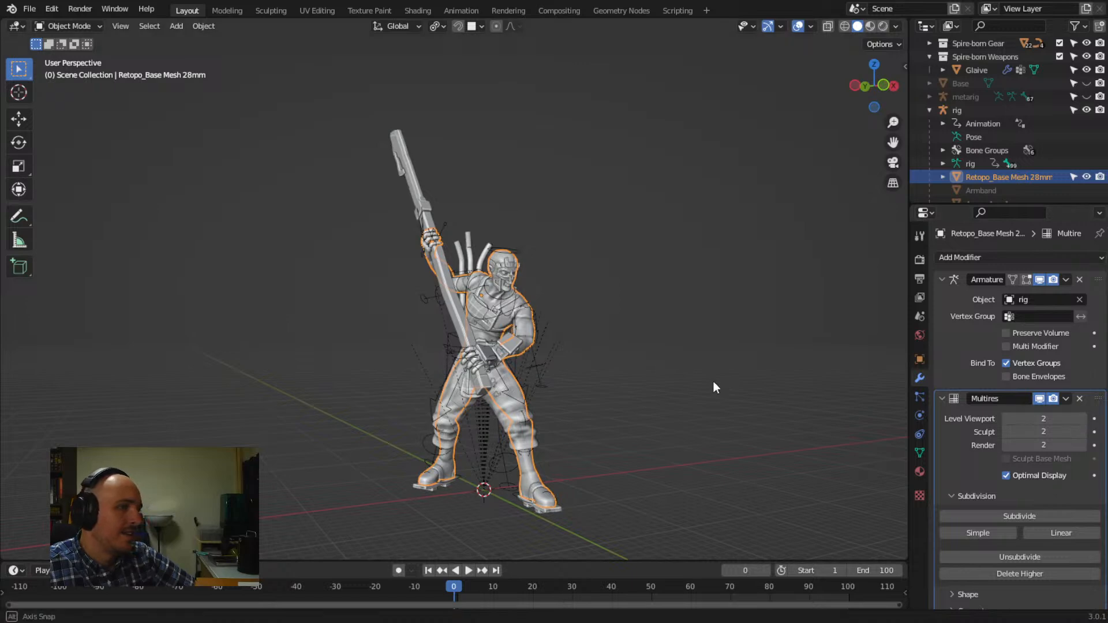
middle_drag(714, 382, 594, 400)
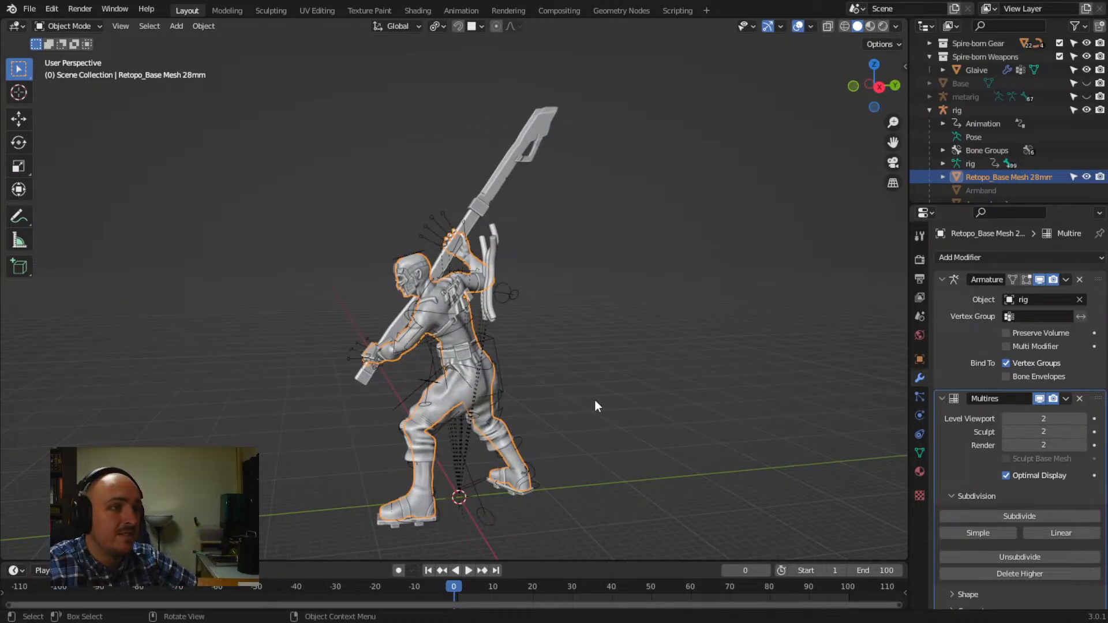
middle_drag(594, 400, 636, 385)
scroll(567, 350, up, 5)
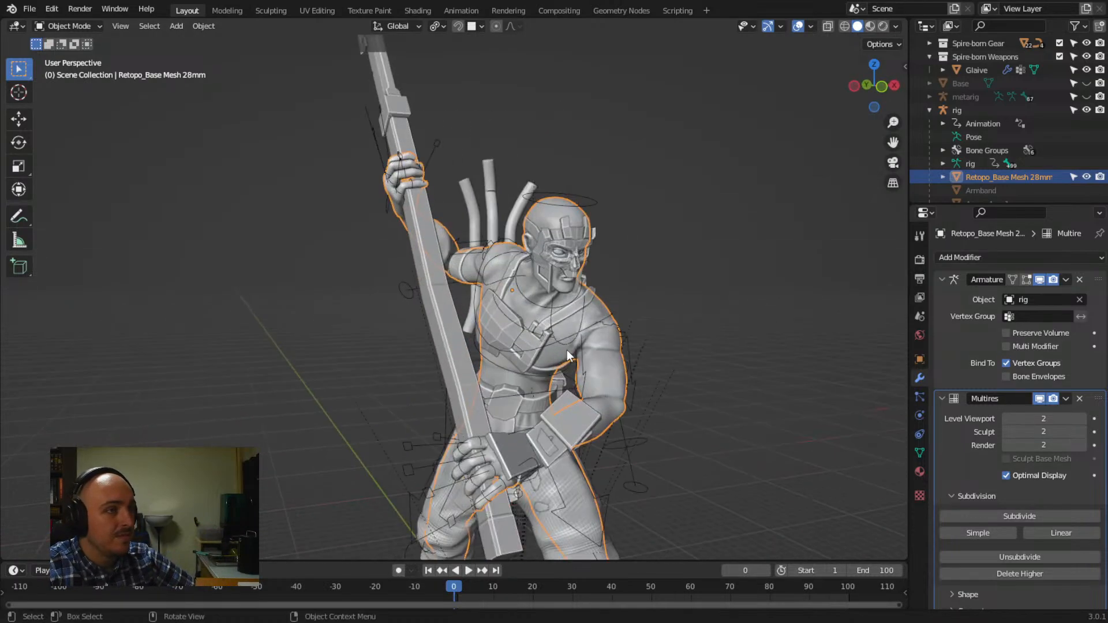
mouse_move(561, 350)
middle_down()
mouse_move(581, 351)
mouse_move(437, 348)
mouse_move(586, 345)
mouse_move(496, 336)
middle_up()
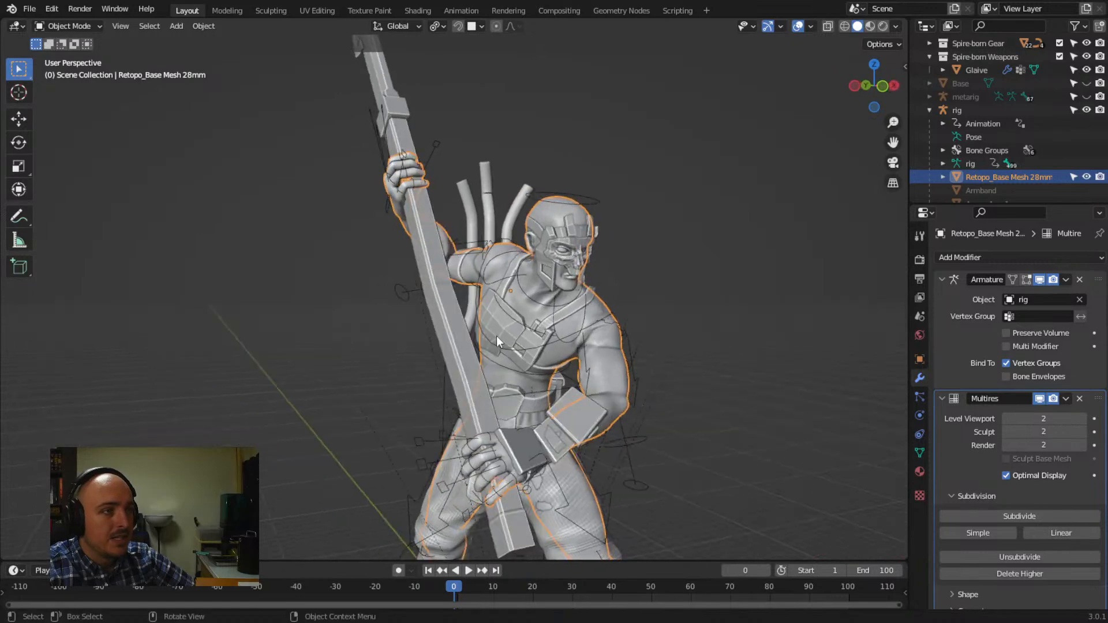
Set the Multires viewport level to 2 on the Chest Plate and to 3 on Armor Chest 2
click(497, 336)
double_click(1084, 299)
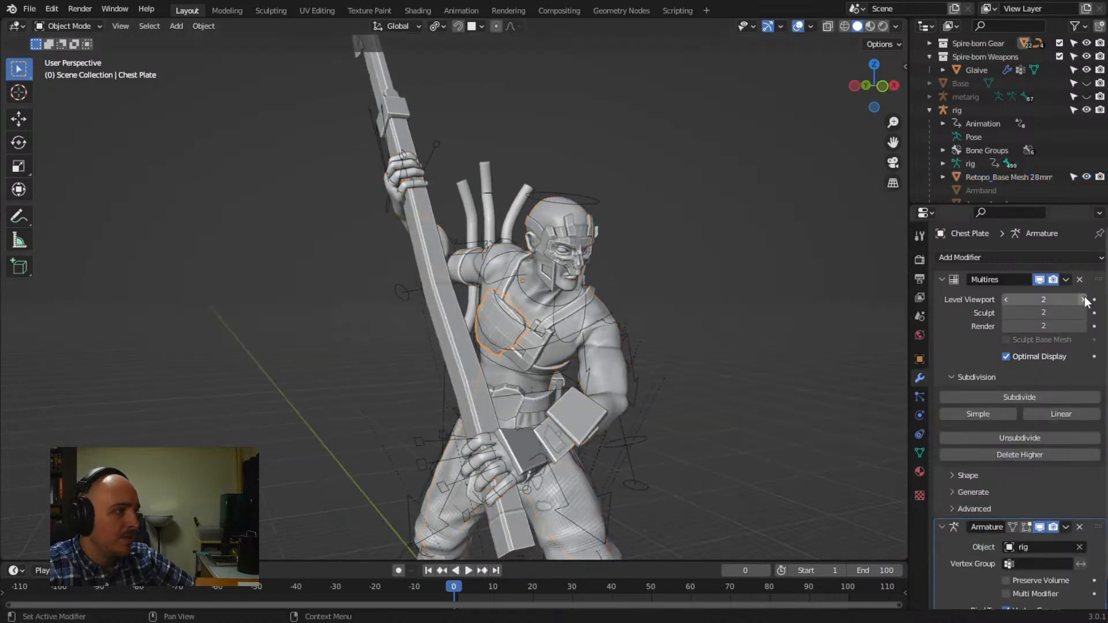
click(536, 346)
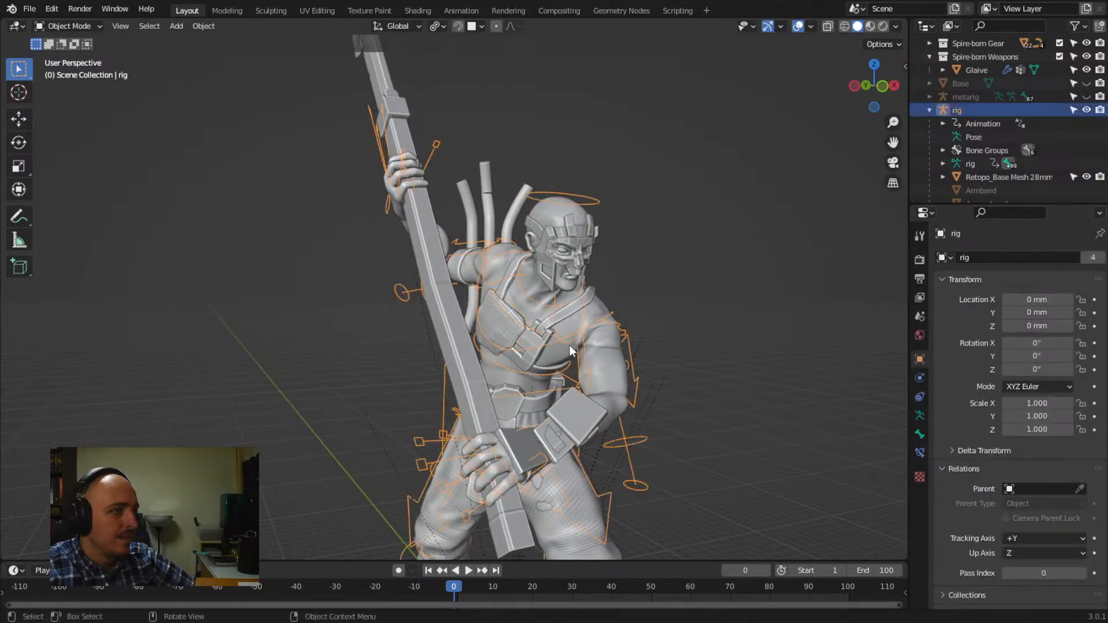
click(531, 341)
triple_click(1082, 300)
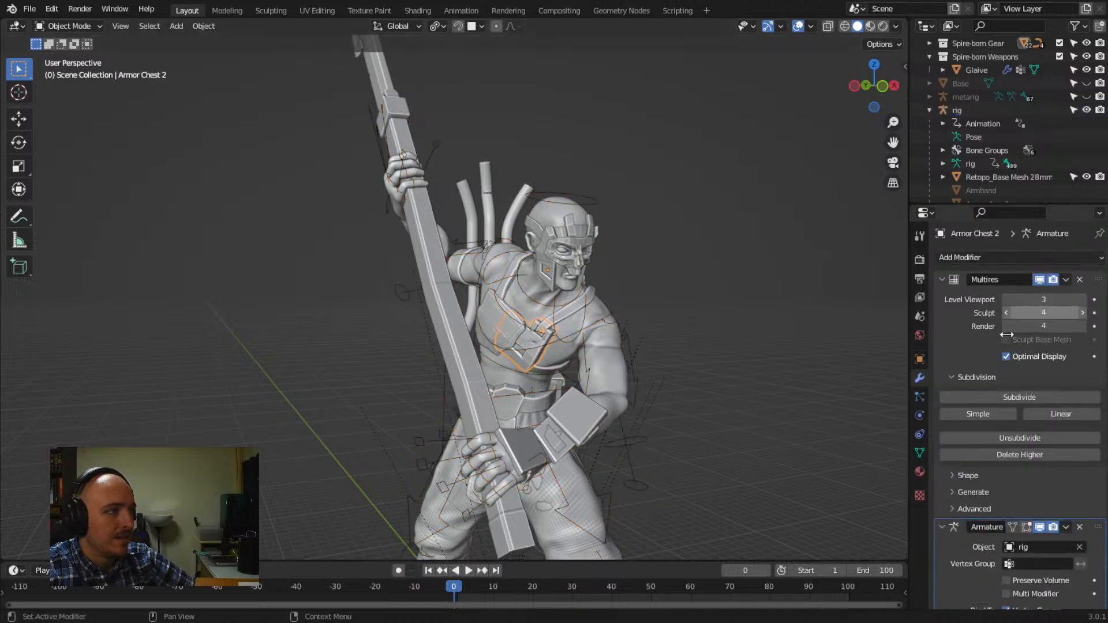
Examine the finished glaive-wielding pose and the attached gear on the full figure from the front and both sides
middle_drag(646, 394, 498, 396)
scroll(498, 396, down, 3)
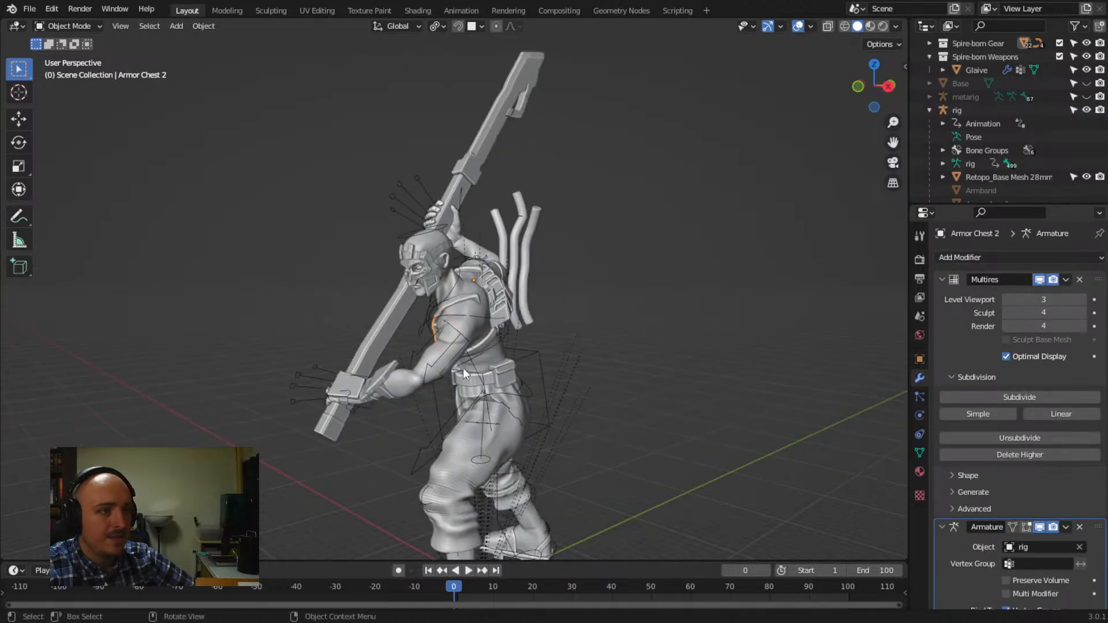
middle_drag(374, 362, 542, 359)
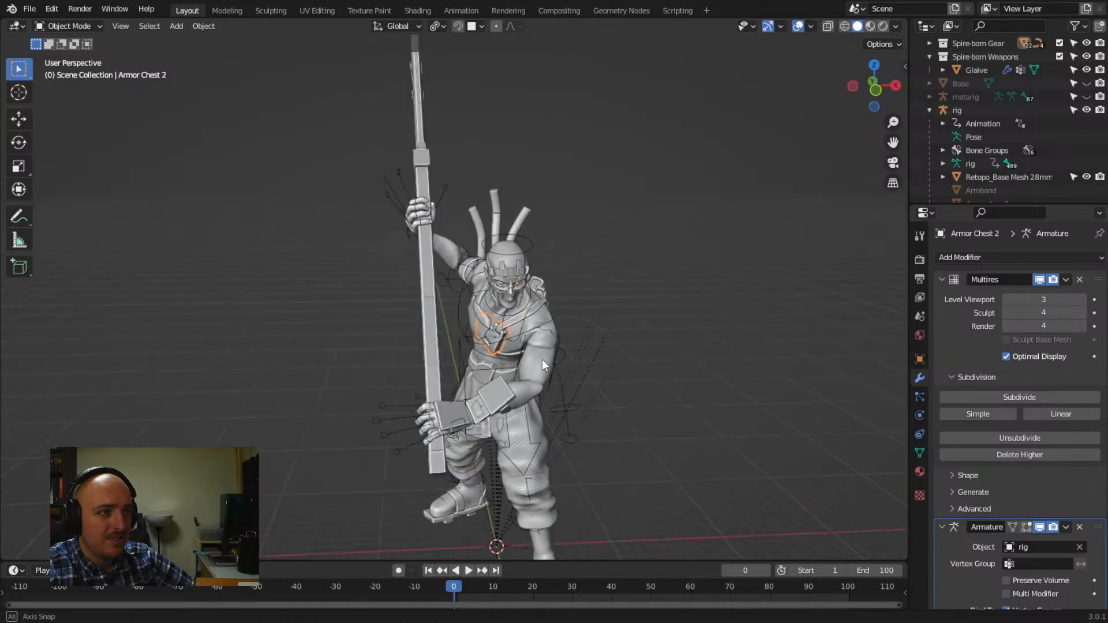
click(29, 9)
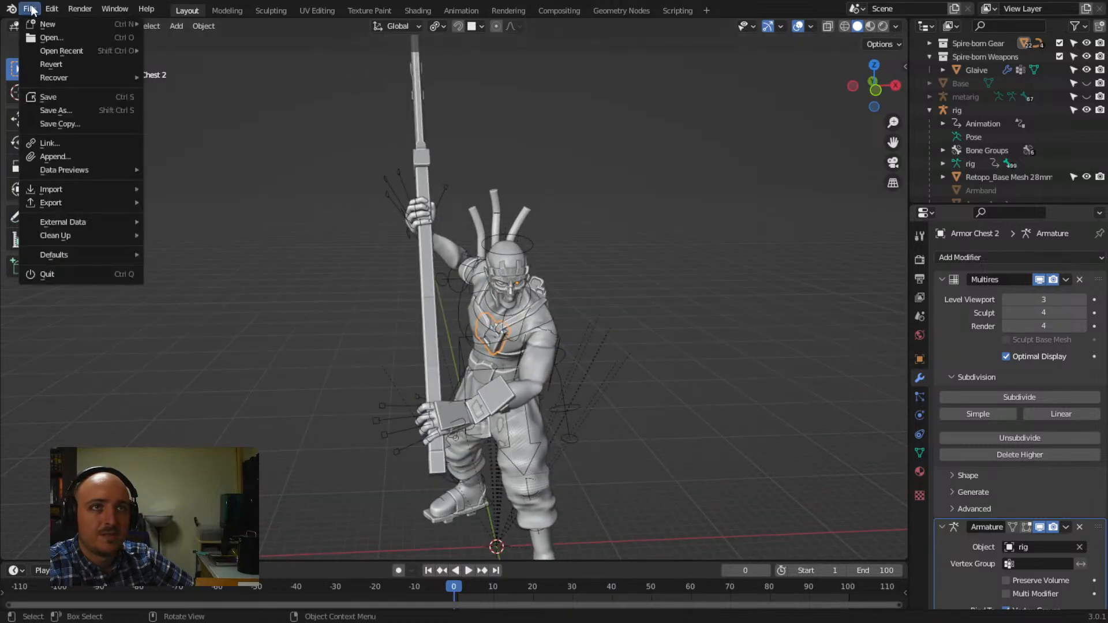
mouse_move(106, 202)
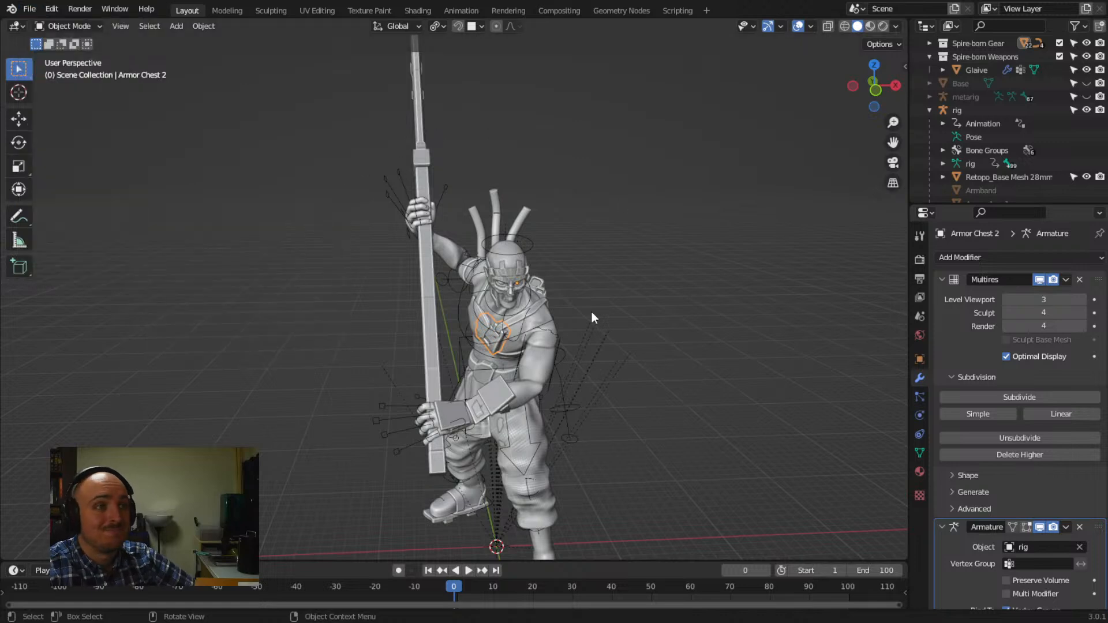
middle_drag(591, 311, 587, 278)
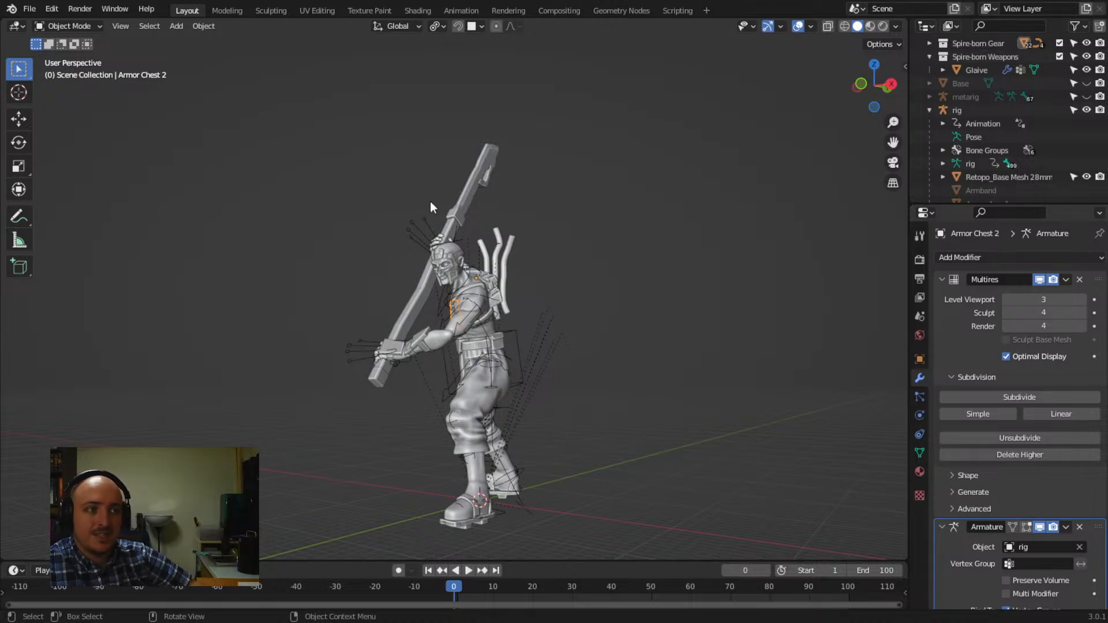
middle_drag(337, 361, 413, 374)
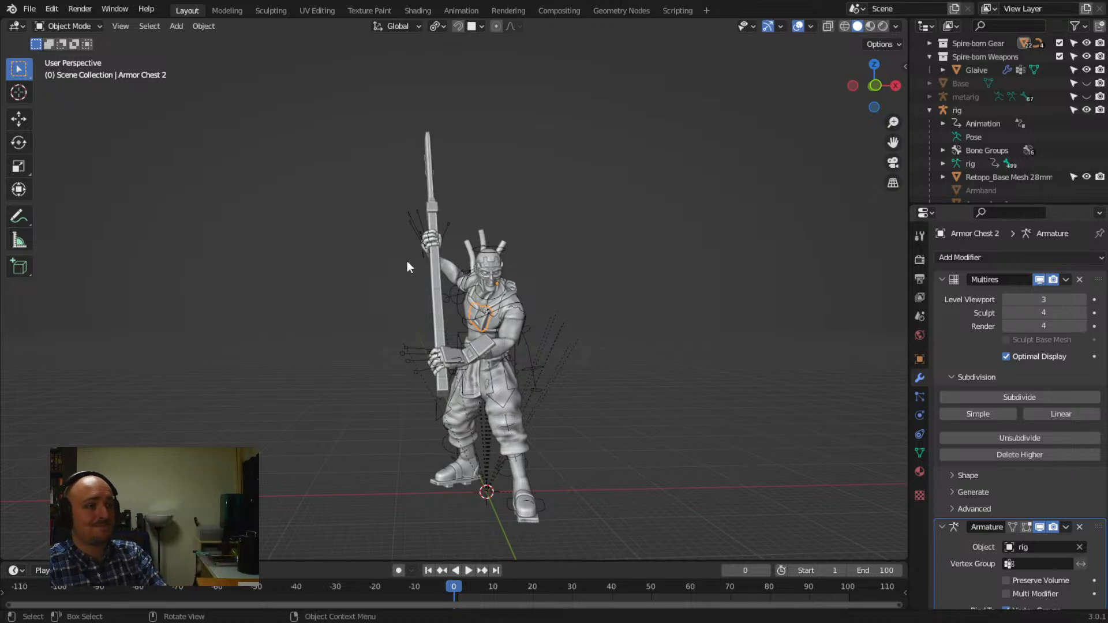
middle_drag(411, 270, 341, 295)
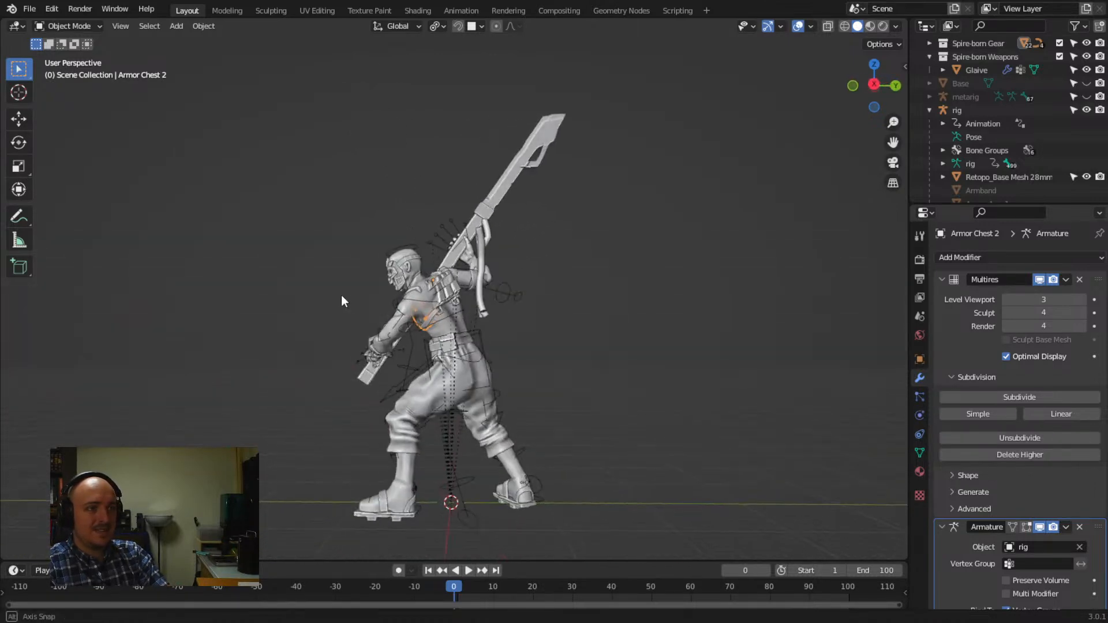